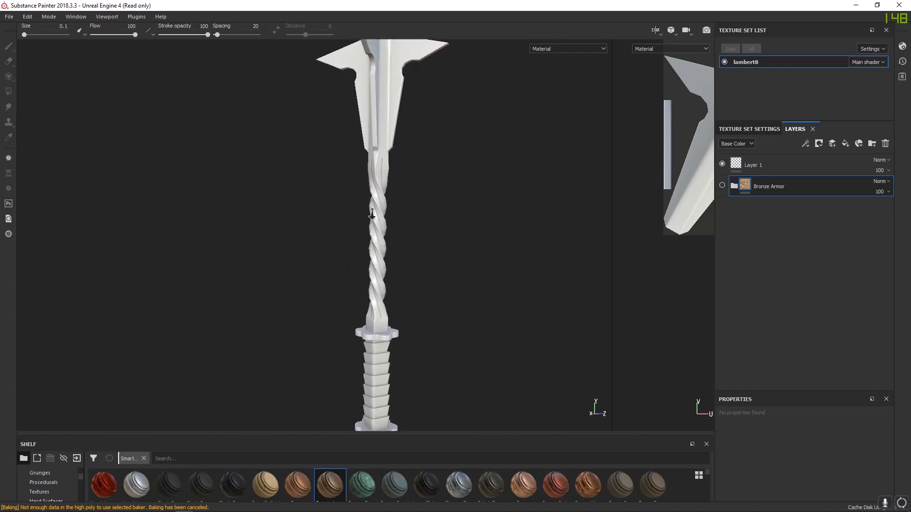
- Show the Bronze Armor layer on the mace, with the twisted shaft in close view
right_click_drag(347, 148, 680, 357, "alt")
left_click_drag(362, 208, 396, 239, "alt")
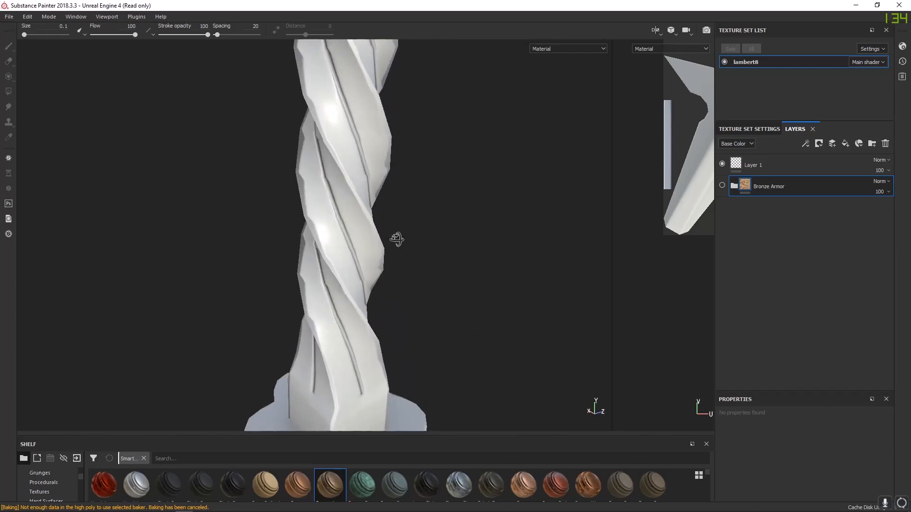
middle_click_drag(317, 201, 357, 230, "alt")
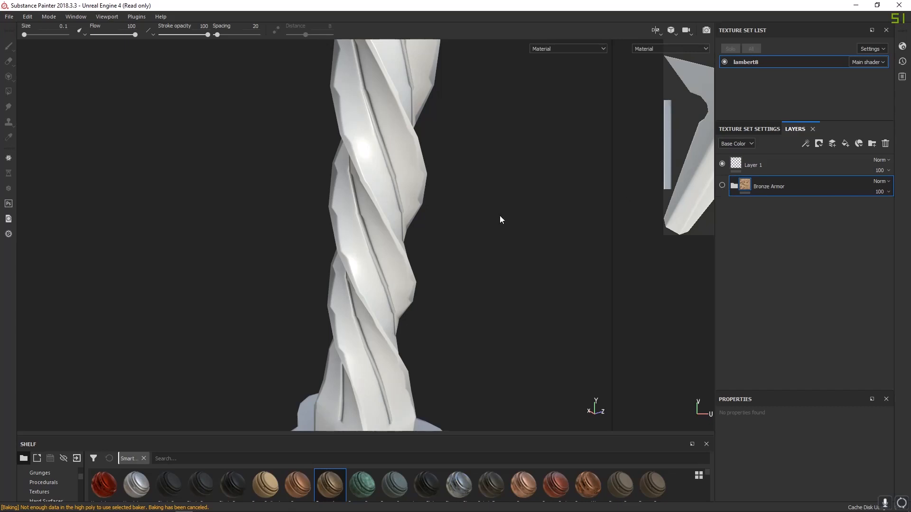
left_click(722, 186)
left_click_drag(383, 297, 371, 220, "alt")
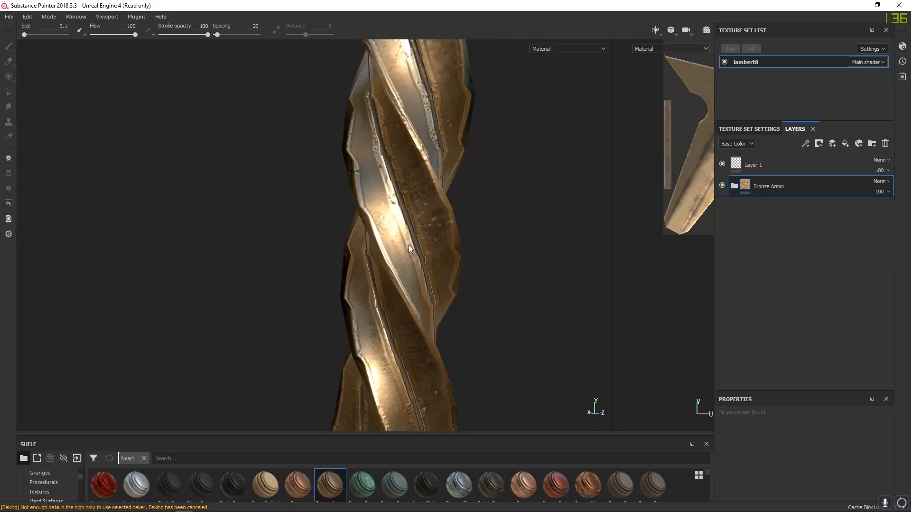
- Examine the bronze edge wear and groove seams on the middle of the twisted shaft close up
left_click_drag(410, 249, 462, 260, "alt")
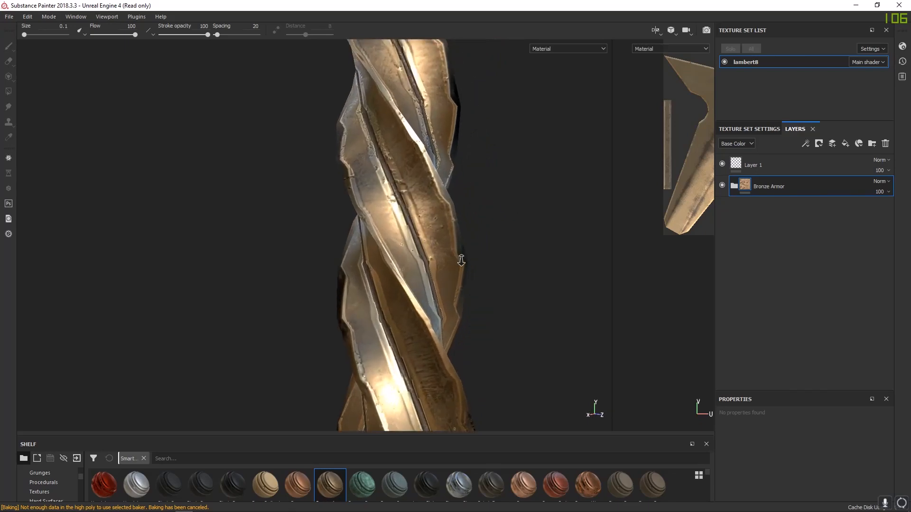
right_click_drag(461, 260, 590, 318, "alt")
left_click_drag(510, 248, 462, 234, "alt")
right_click_drag(462, 234, 437, 256, "alt")
left_click_drag(437, 256, 423, 260, "alt")
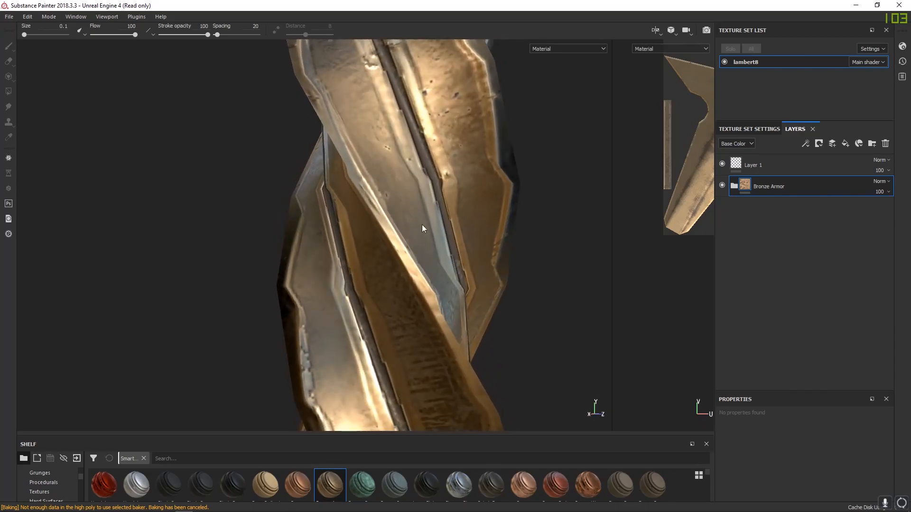
left_click_drag(422, 229, 238, 281, "alt")
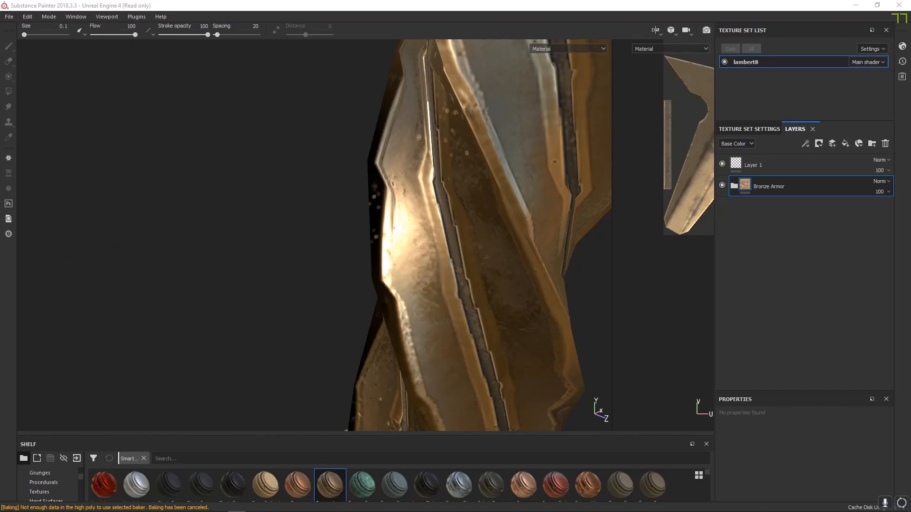
left_click_drag(212, 239, 415, 236, "alt")
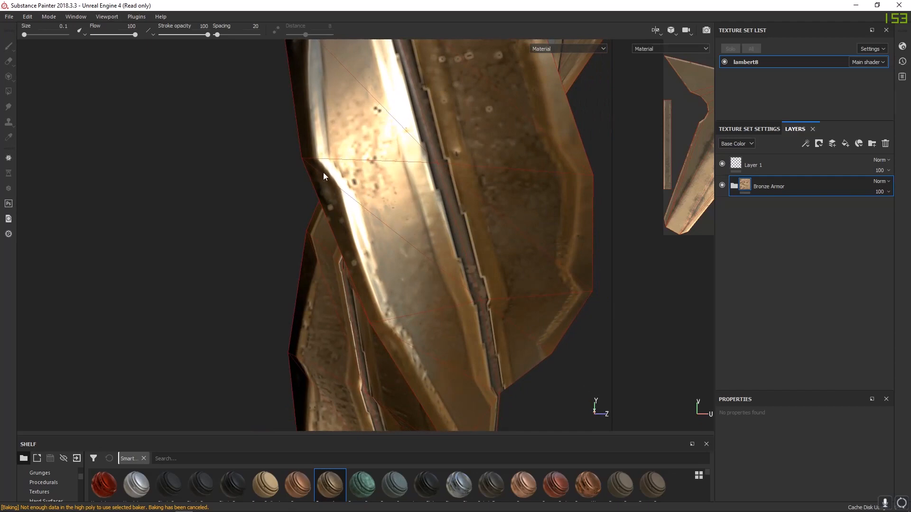
mouse_move(323, 173)
left_mouse_down("alt")
mouse_move(397, 209)
mouse_move(309, 172)
left_mouse_up("alt")
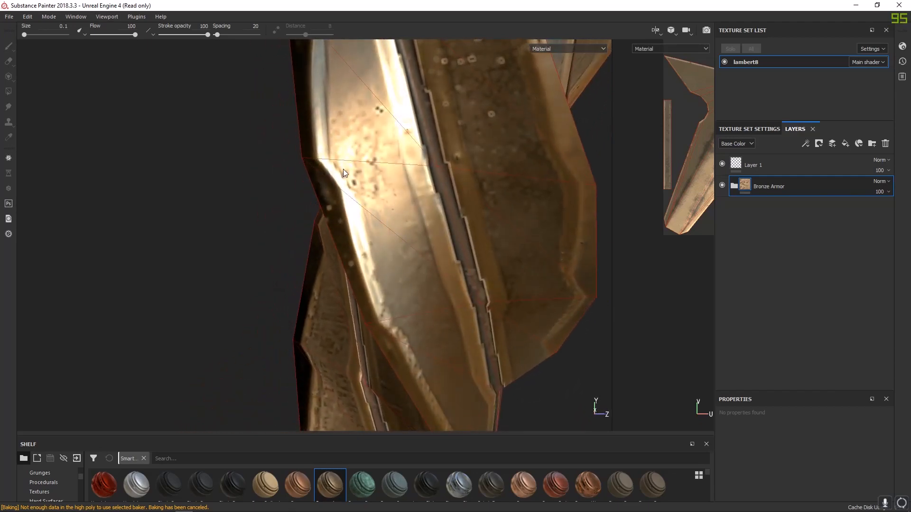
left_click_drag(348, 194, 312, 148, "alt")
right_click_drag(312, 148, 338, 183, "alt")
middle_click_drag(338, 182, 378, 234, "alt")
left_click_drag(379, 234, 374, 215, "alt")
middle_click_drag(374, 215, 362, 212, "alt")
right_click_drag(362, 211, 347, 297, "alt")
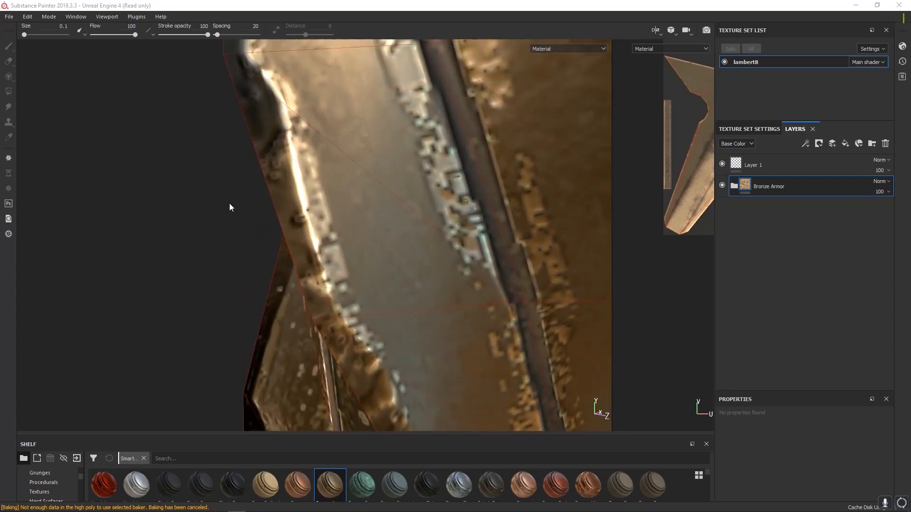
- Compare the edge outline and wear along several turns of the twisted shaft
right_click_drag(230, 207, 148, 169, "alt")
middle_click_drag(292, 227, 283, 300, "alt")
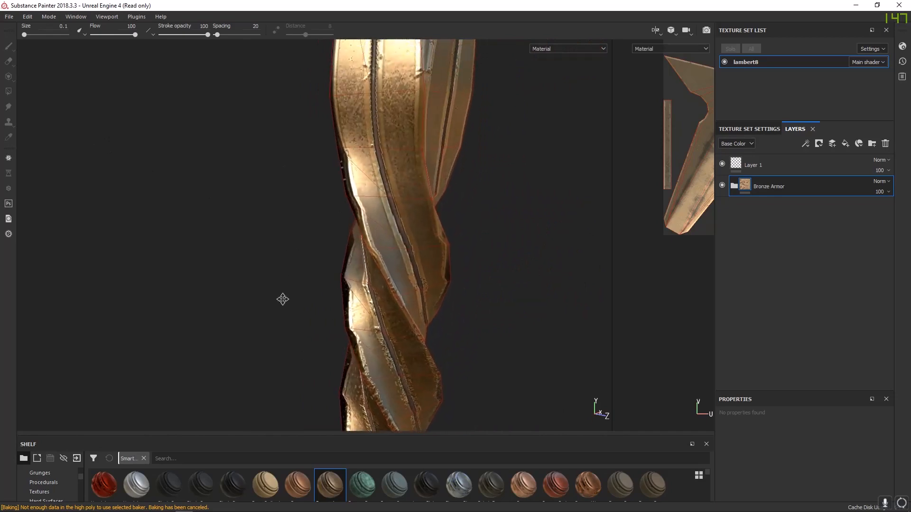
left_click_drag(283, 300, 436, 204, "alt")
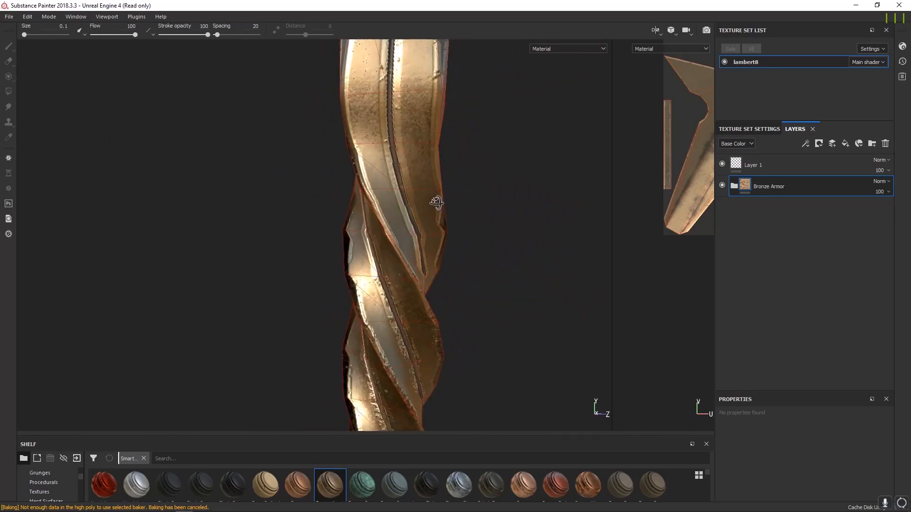
right_click_drag(436, 203, 612, 356, "alt")
left_click_drag(441, 237, 315, 238, "alt")
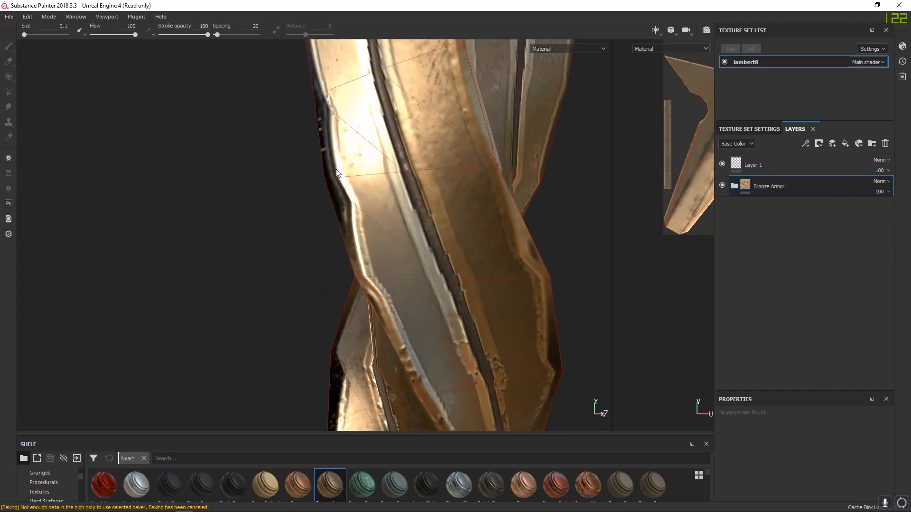
left_click_drag(349, 204, 360, 113, "alt")
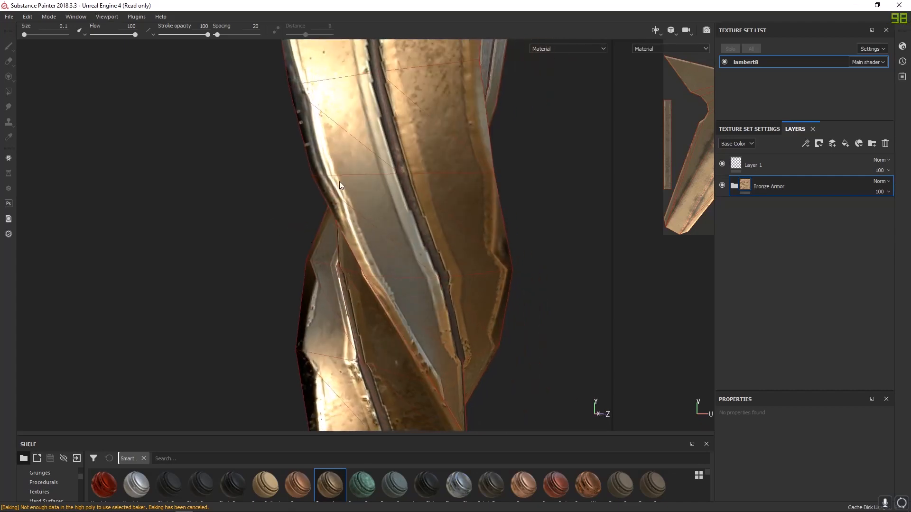
left_click_drag(340, 181, 408, 248, "alt")
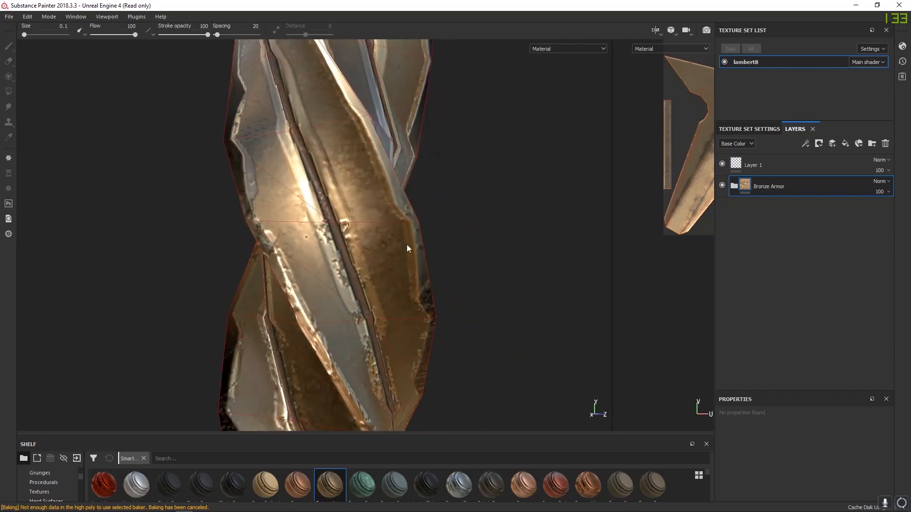
right_click_drag(407, 248, 204, 88, "alt")
middle_click_drag(323, 380, 371, 107, "alt")
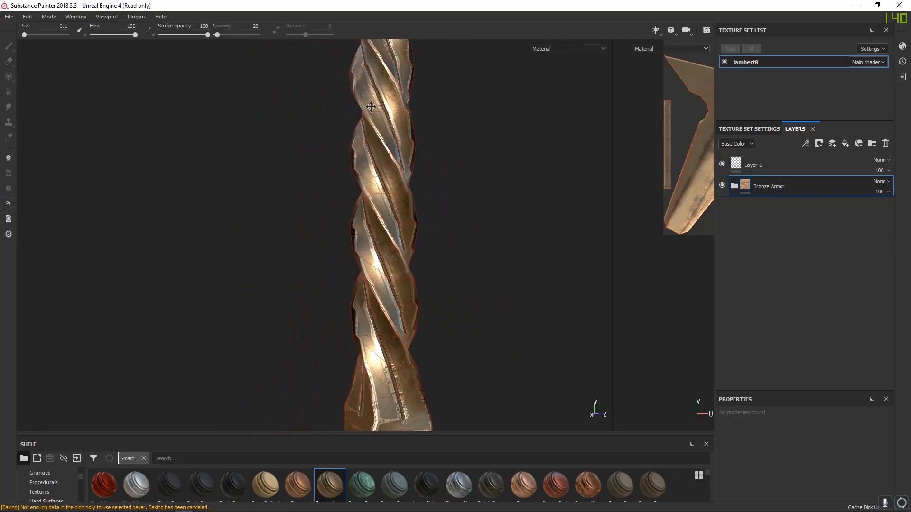
- Inspect the bronze shading over the whole twist, from the blade head down to the lower end
middle_click_drag(378, 361, 390, 128, "alt")
left_click_drag(403, 241, 380, 332, "alt")
middle_click_drag(418, 199, 387, 361, "alt")
left_click_drag(367, 237, 232, 188, "alt")
middle_click_drag(402, 231, 266, 280, "alt")
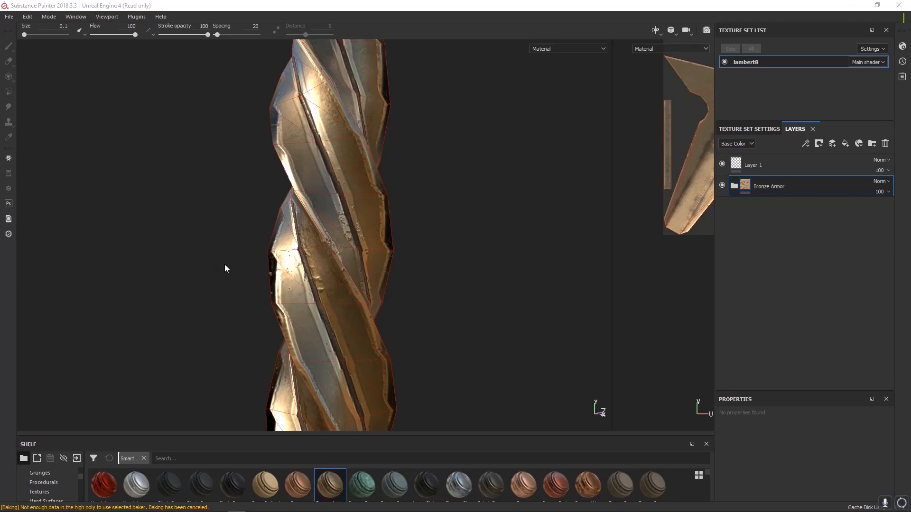
middle_click_drag(276, 183, 359, 278, "alt")
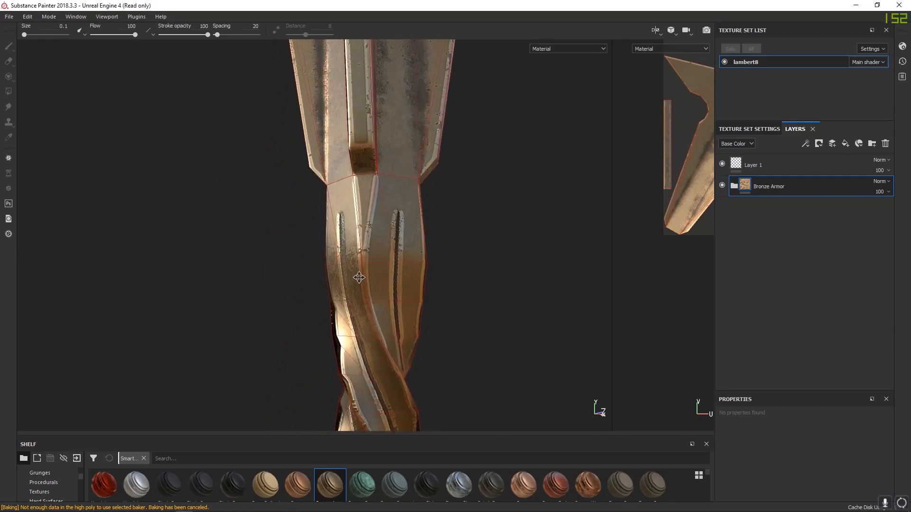
left_click_drag(359, 278, 363, 286, "alt")
middle_click_drag(362, 286, 321, 124, "alt")
right_click_drag(321, 124, 305, 223, "alt")
middle_click_drag(305, 223, 300, 42, "alt")
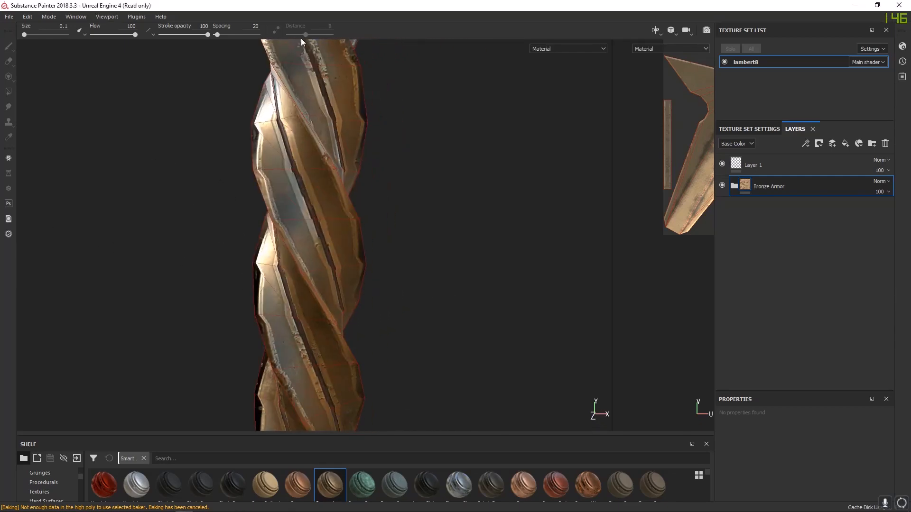
right_click_drag(301, 42, 455, 245, "alt")
left_click_drag(455, 246, 333, 228, "alt")
middle_click_drag(161, 185, 199, 209, "alt")
left_click_drag(199, 209, 277, 244, "alt")
middle_click_drag(355, 297, 362, 177, "alt")
middle_click_drag(368, 332, 358, 57, "alt")
left_click_drag(356, 199, 382, 272, "alt")
middle_click_drag(383, 273, 308, 223, "alt")
left_click_drag(309, 223, 24, 306, "alt")
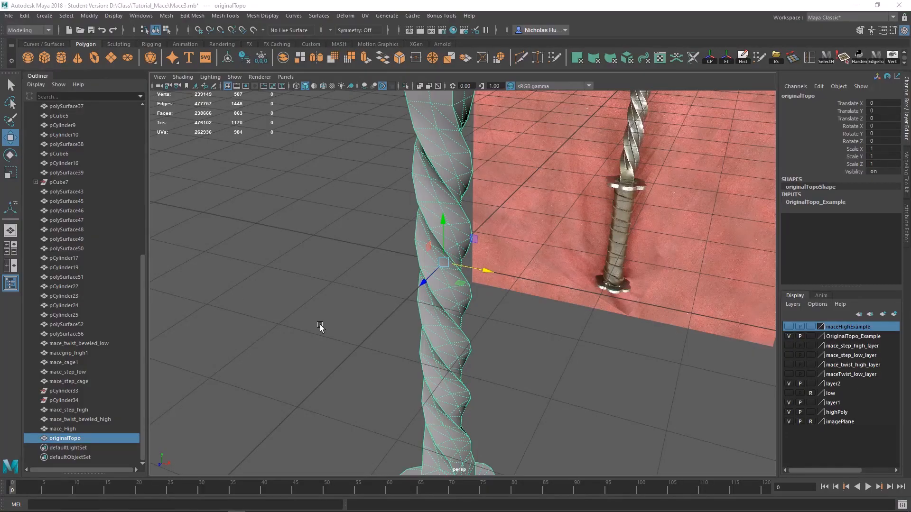
- Switch to Maya and put the originalTopo mesh into edge selection mode
left_click_drag(427, 366, 433, 230, "alt")
right_click(450, 242)
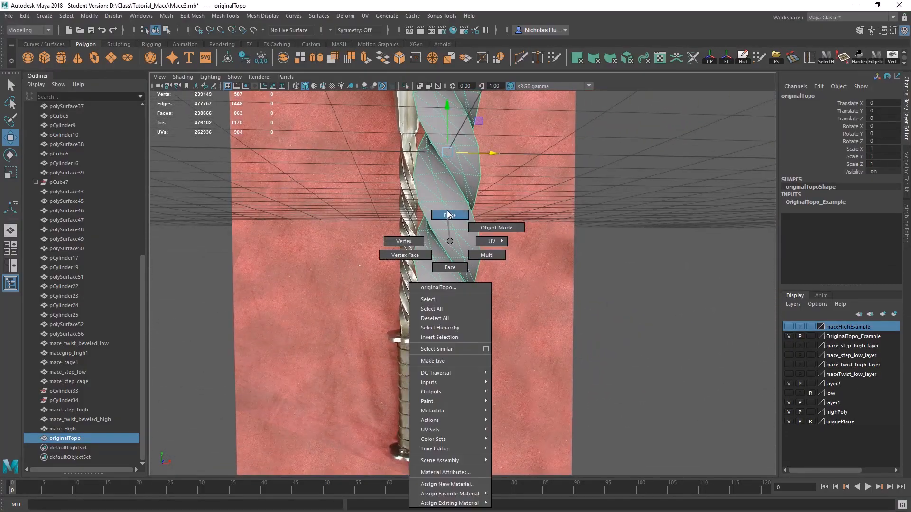
right_click_drag(448, 211, 447, 213)
scroll(459, 247, "down", 8)
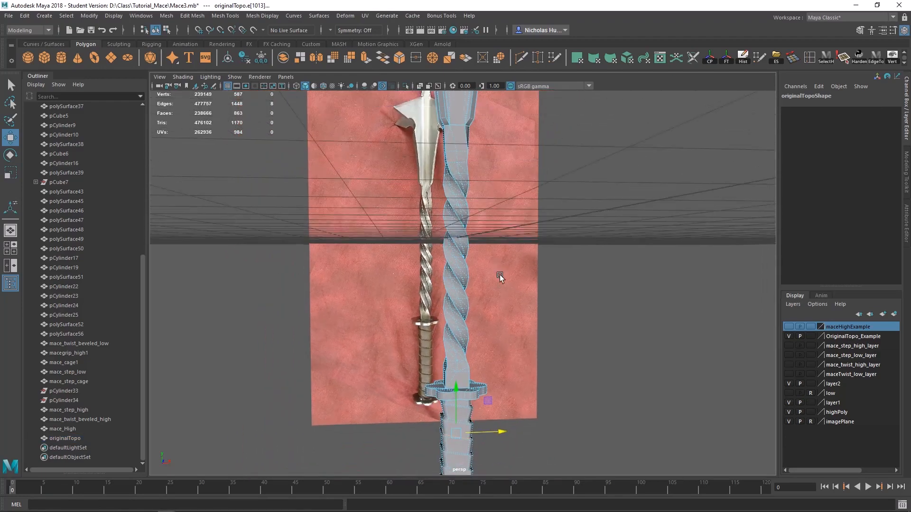
left_click_drag(500, 275, 489, 303, "alt")
scroll(452, 323, "up", 3)
scroll(479, 292, "up", 4)
- Select one ridge edge on each of the four corners around the middle of the originalTopo twist
left_click(488, 287)
scroll(488, 287, "up", 2)
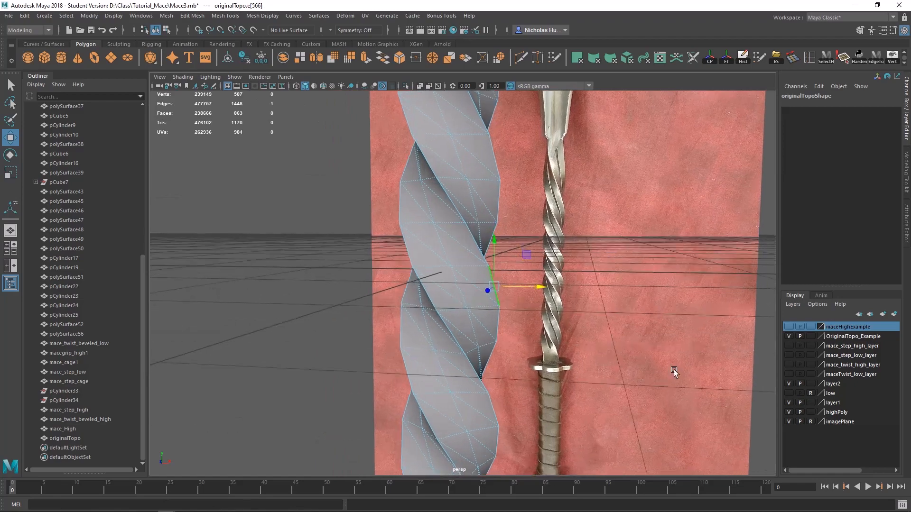
key("f")
left_click_drag(467, 266, 484, 259, "alt")
scroll(446, 299, "down", 6)
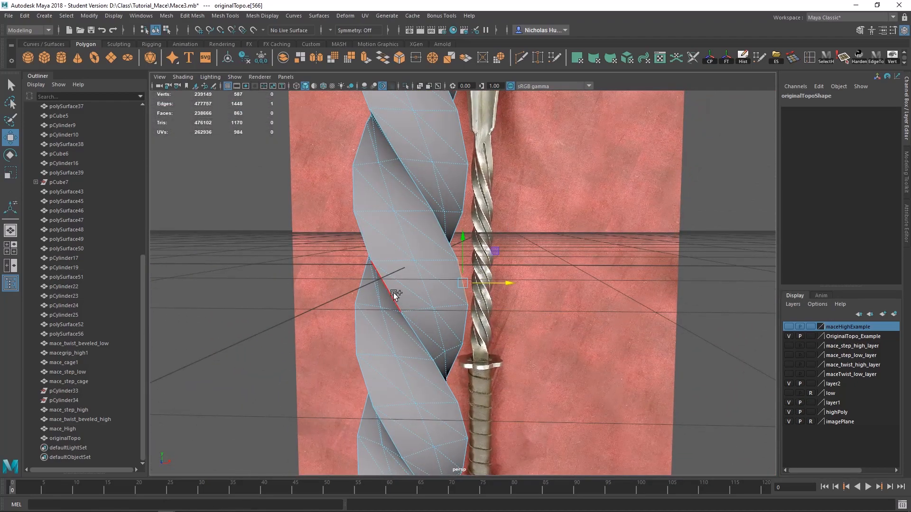
left_click_drag(394, 294, 483, 354, "alt")
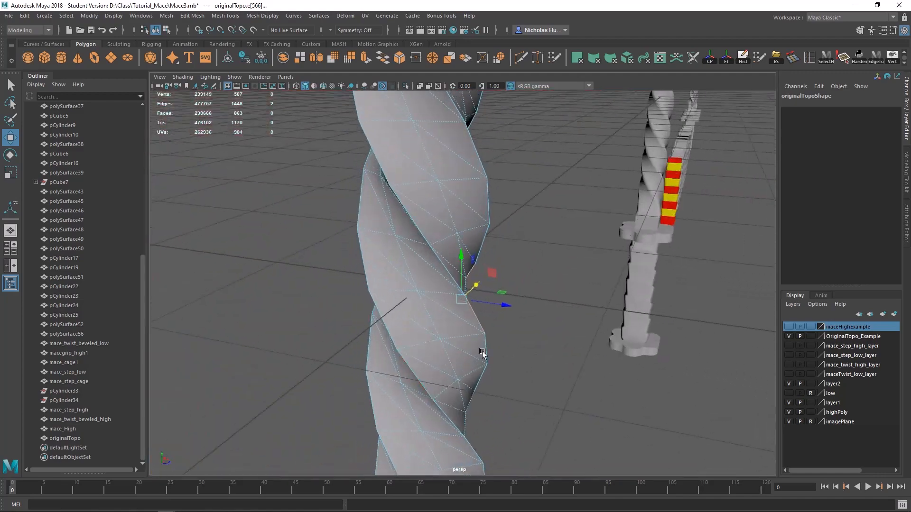
left_click(388, 323, "shift")
left_click_drag(331, 355, 408, 327, "alt")
left_click(473, 307, "shift")
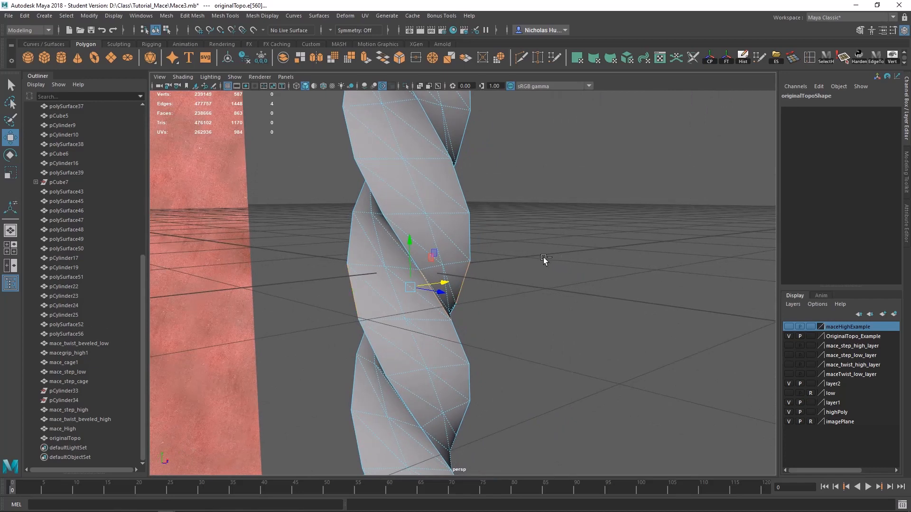
- Grow the edge selection repeatedly along the four spiral ridges of the twist
right_click(523, 259, "shift")
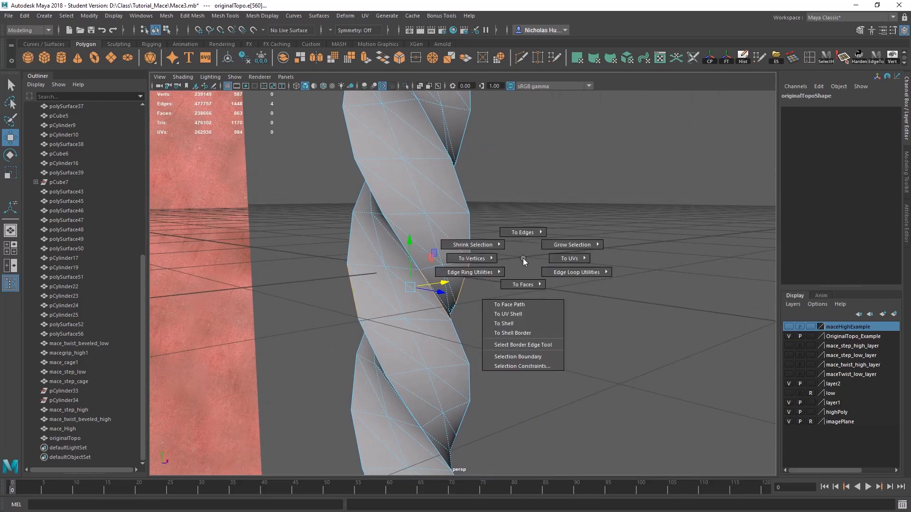
right_click_drag(523, 258, 557, 215, "shift")
left_click_drag(517, 292, 559, 319, "alt")
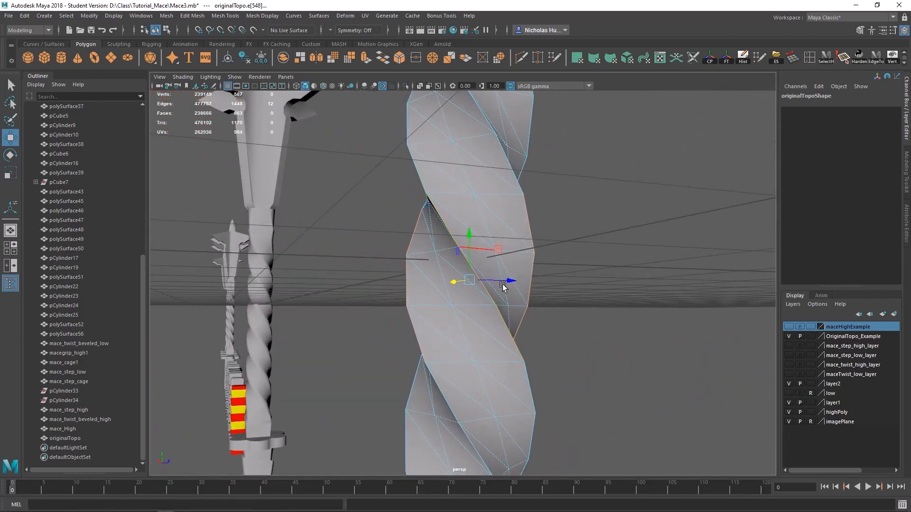
left_click_drag(503, 287, 463, 321, "alt")
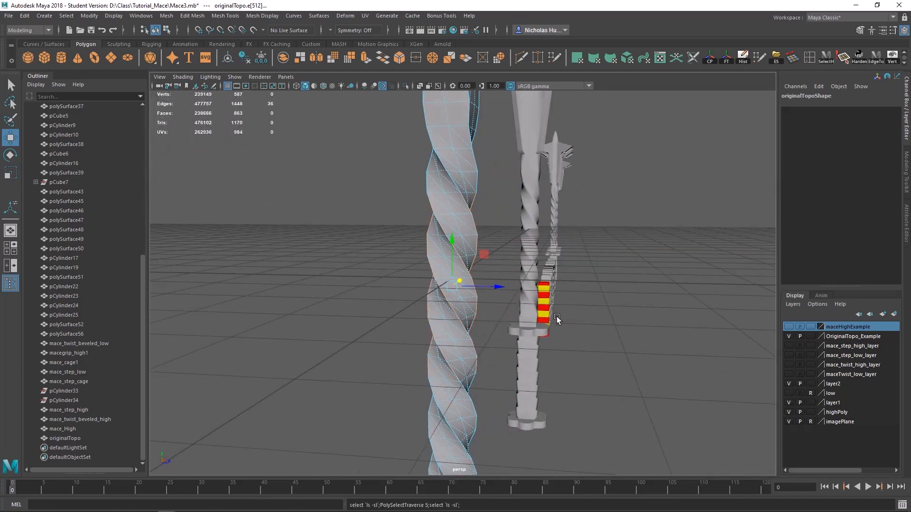
left_click_drag(557, 317, 418, 146, "alt")
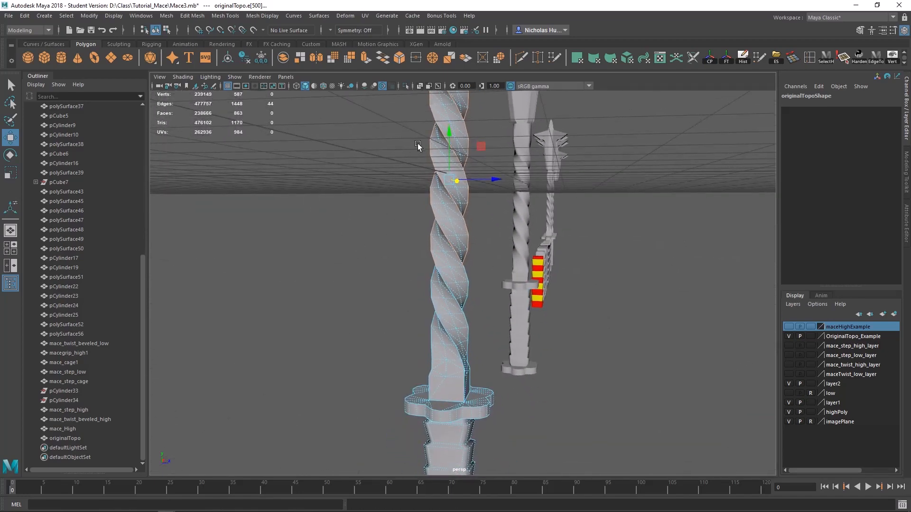
left_click_drag(503, 338, 476, 282, "alt")
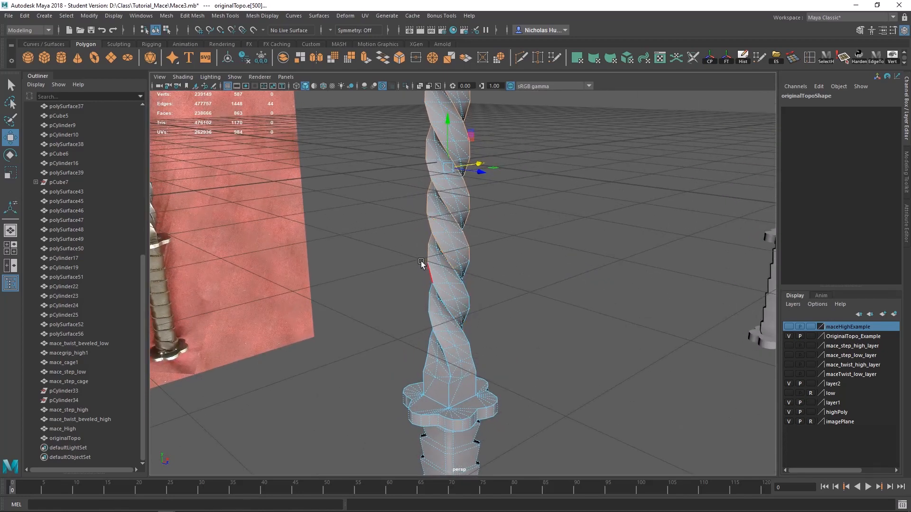
left_click_drag(448, 304, 521, 280, "alt")
key("shift+period")
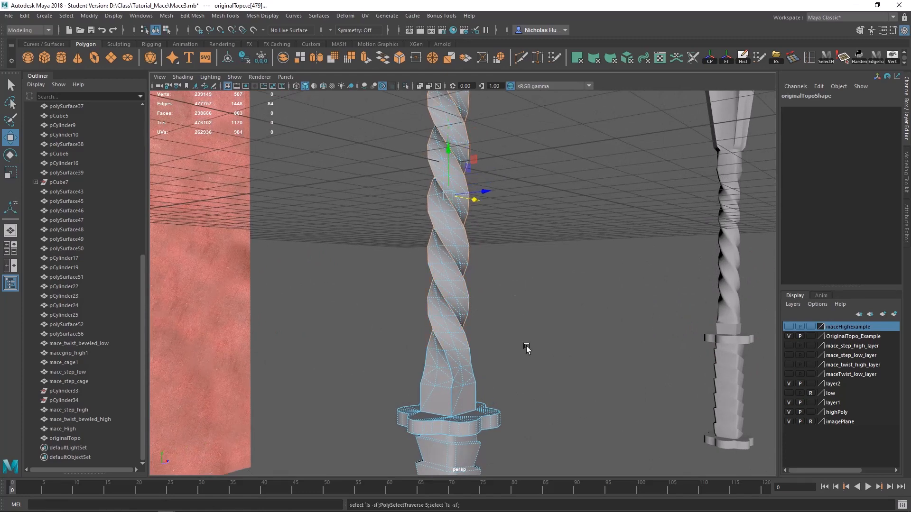
- Extend the ridge edge selection to the lower end of the twist and check where it runs above the guard
middle_click_drag(526, 347, 501, 215, "alt")
right_click_drag(501, 215, 674, 376, "alt")
right_click_drag(519, 178, 573, 212, "alt")
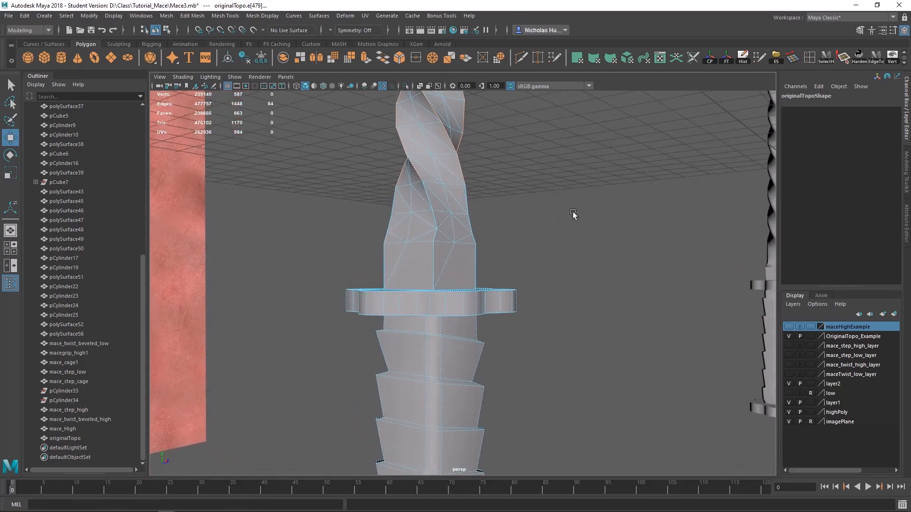
left_click_drag(573, 212, 765, 335, "alt")
left_click_drag(531, 343, 666, 345, "alt")
right_click_drag(418, 351, 497, 359, "alt")
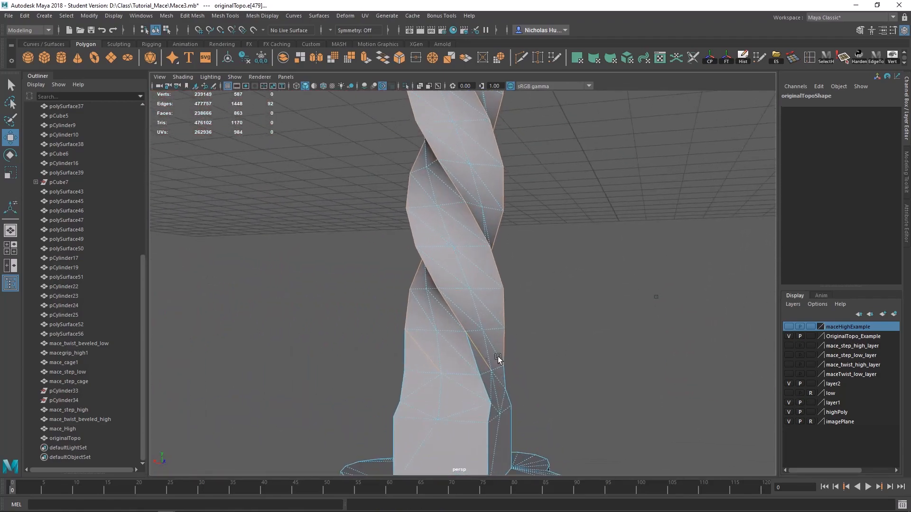
left_click_drag(497, 358, 598, 379, "alt")
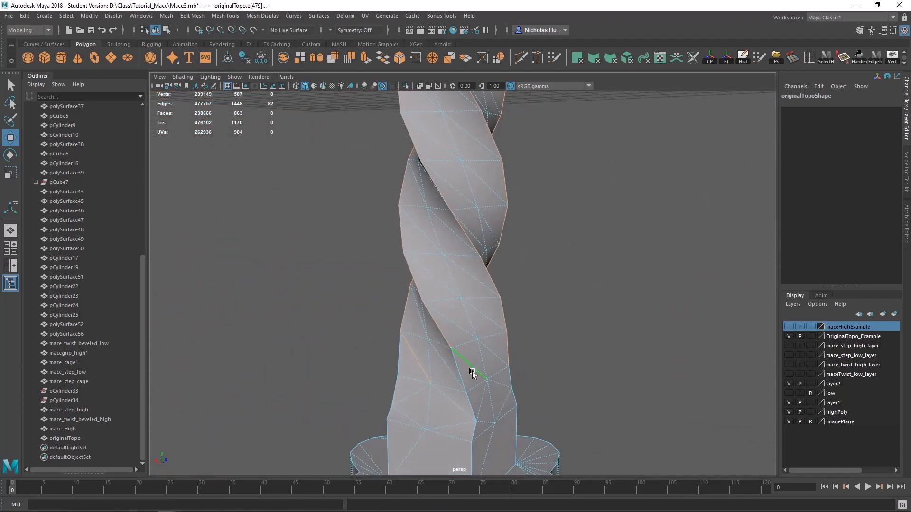
left_click_drag(539, 360, 536, 317, "alt")
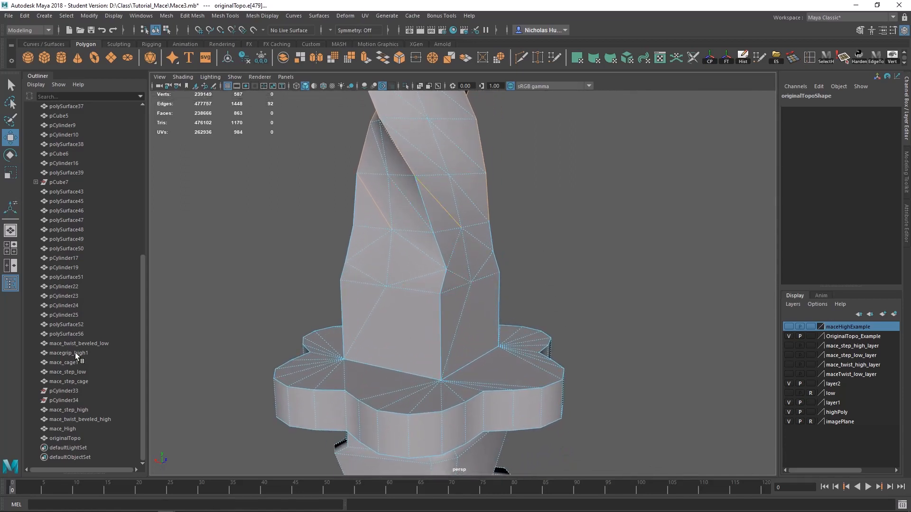
- Add the ridge edges on the first corners above the guard and deselect the stray edges picked with them
left_click_drag(383, 269, 541, 302, "alt")
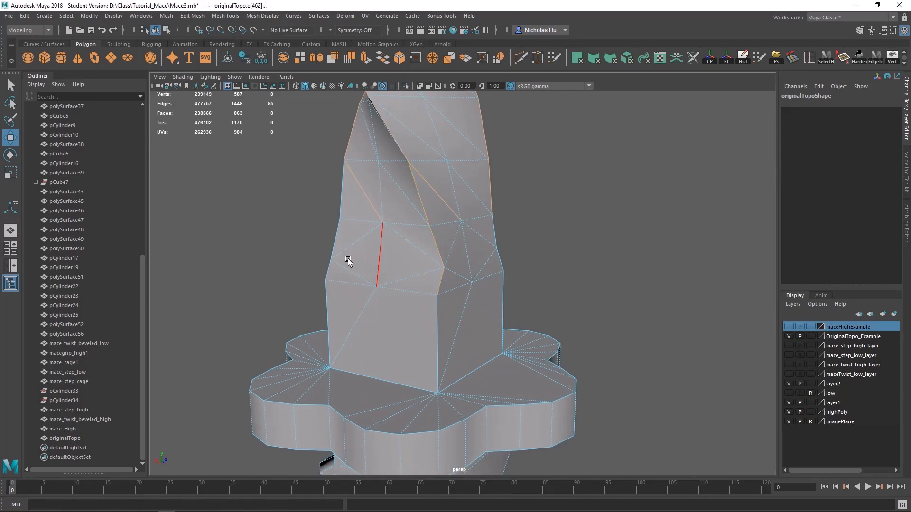
left_click_drag(348, 261, 437, 255, "alt")
left_click(490, 269, "shift")
left_click(490, 328, "ctrl")
left_click(553, 297, "ctrl")
left_click(451, 321, "shift")
- Add the ridge edges on the remaining corners at the lower end of the originalTopo twist
left_click_drag(451, 321, 605, 269, "alt")
left_click(493, 300, "shift")
left_click_drag(493, 300, 498, 258, "alt")
left_click(442, 249, "shift")
left_click_drag(442, 249, 544, 265, "alt")
left_click(421, 244, "shift")
left_click_drag(420, 244, 465, 245, "alt")
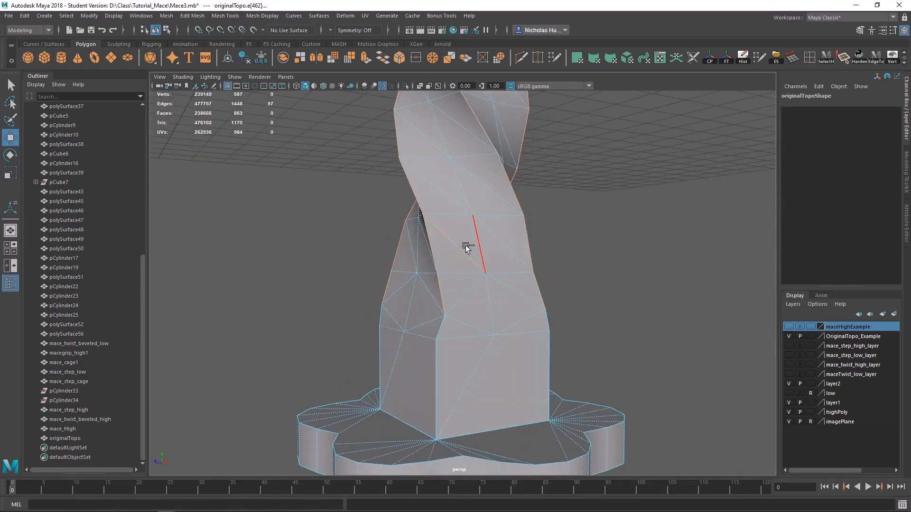
- Correct the ridge edge selection along the upper part of the twist, below the mace head
left_click_drag(384, 278, 587, 293, "alt")
scroll(518, 217, "down", 5)
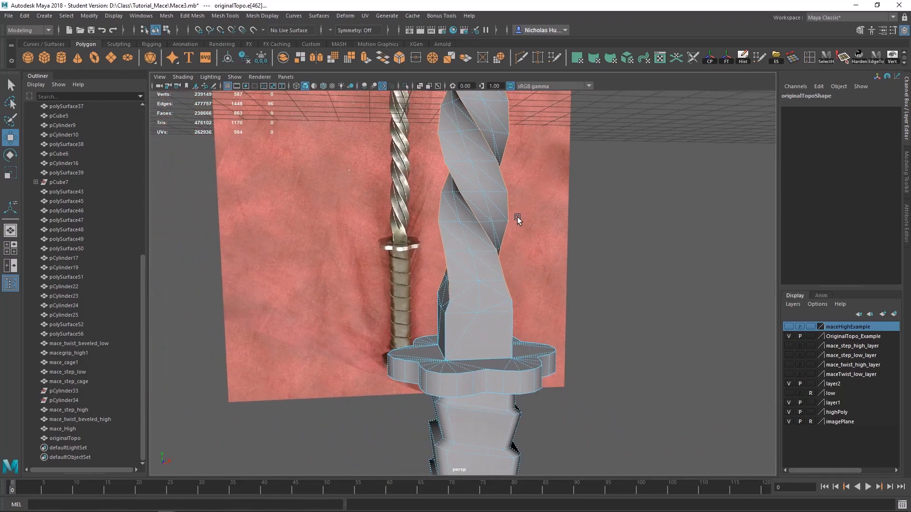
middle_click_drag(515, 215, 485, 355, "alt")
middle_click_drag(484, 266, 481, 316, "alt")
right_click_drag(482, 317, 496, 365, "alt")
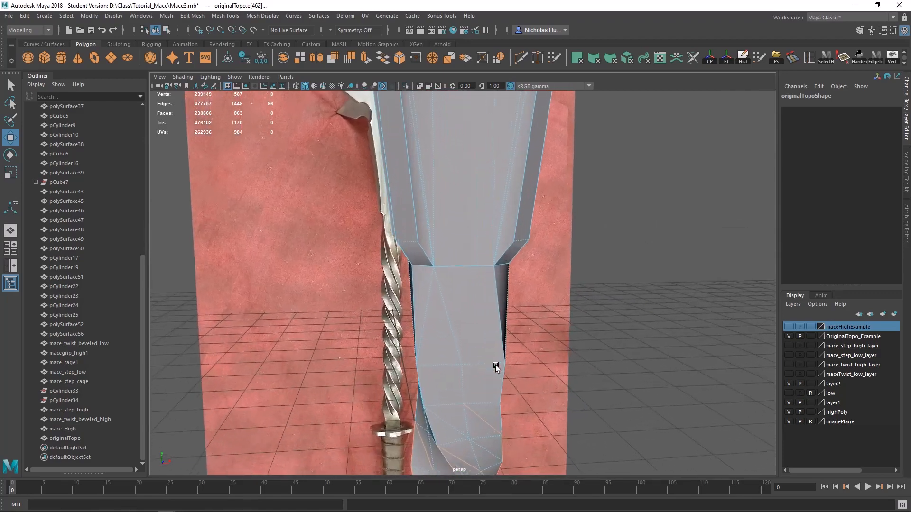
middle_click_drag(496, 366, 492, 212, "alt")
left_click_drag(491, 212, 500, 256, "alt")
left_click_drag(431, 213, 422, 273, "alt")
left_click_drag(419, 309, 522, 242, "alt")
left_click(519, 203, "shift")
left_click_drag(525, 200, 335, 191, "alt")
left_click_drag(426, 207, 448, 212, "alt")
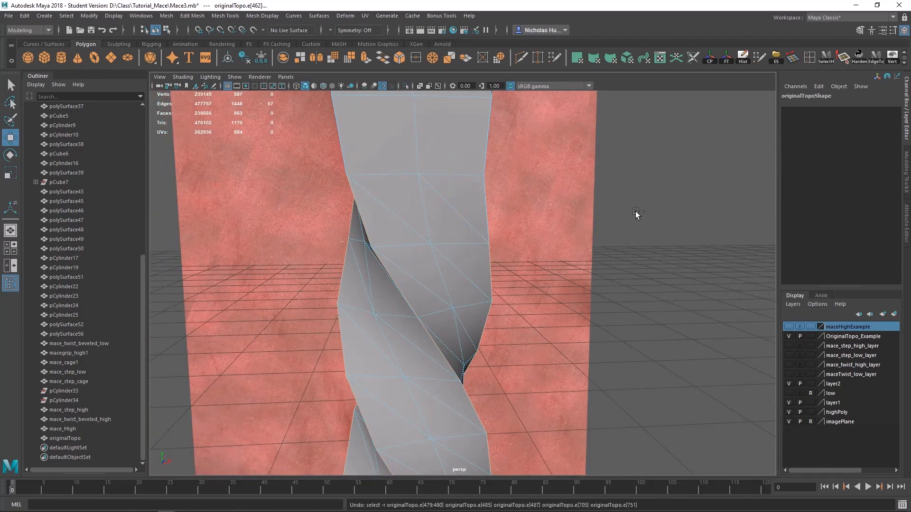
- Deselect the stray diagonal edges crossing the twist faces so that only the spiral ridges remain selected
left_click_drag(626, 211, 456, 247, "alt")
left_click(432, 211, "shift")
left_click(485, 210, "shift")
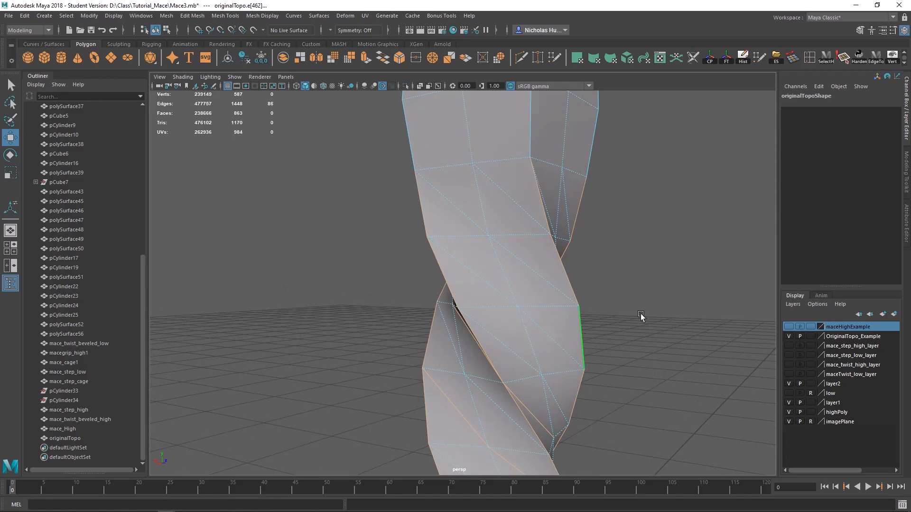
left_click_drag(640, 314, 457, 300, "alt")
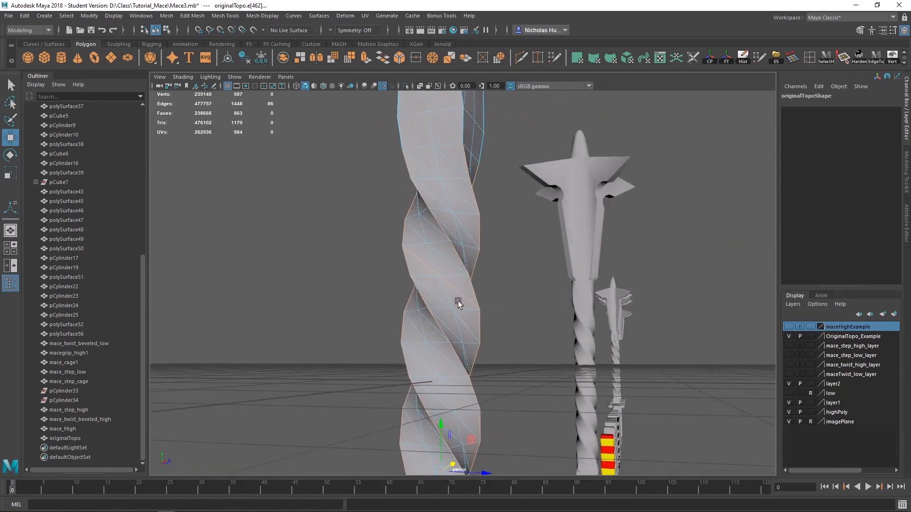
scroll(458, 300, "up", 3)
left_click(413, 254, "shift")
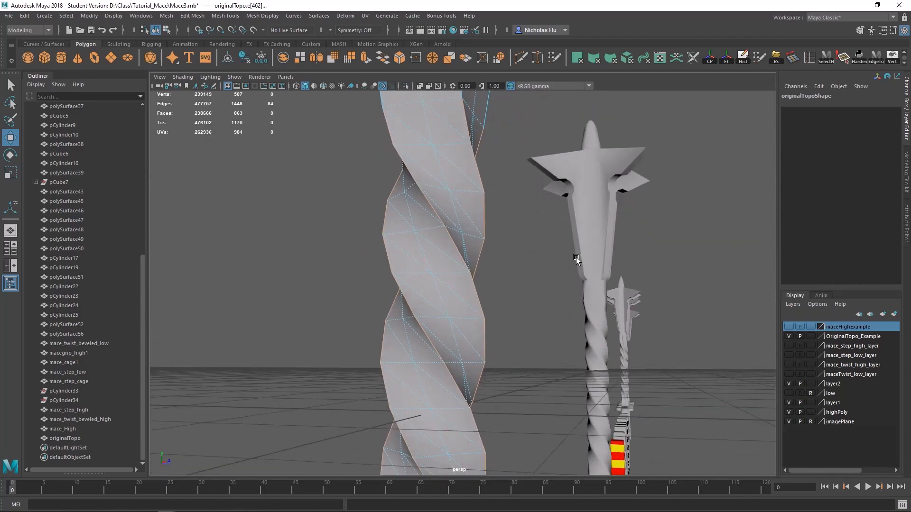
- Deselect the remaining diagonal edges on the twist face near the upper end of the spiral
left_click_drag(576, 260, 508, 268, "alt")
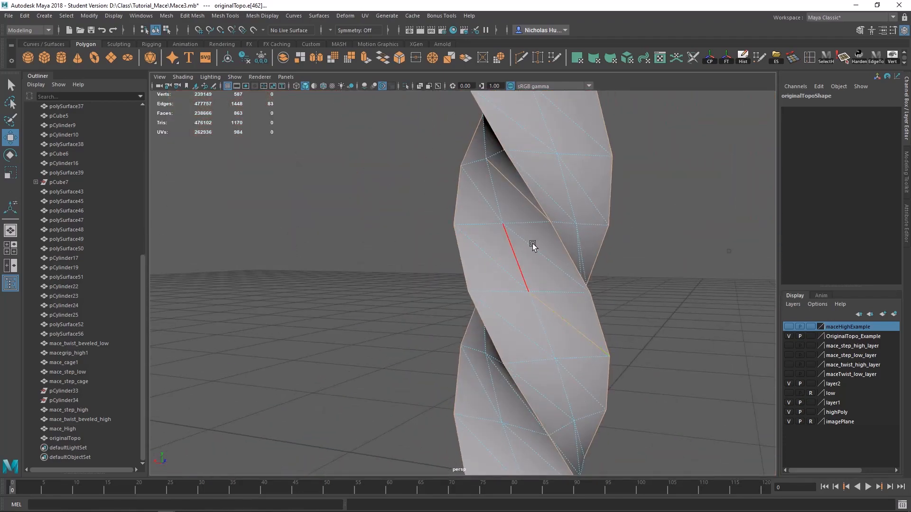
left_click_drag(532, 245, 573, 297, "alt")
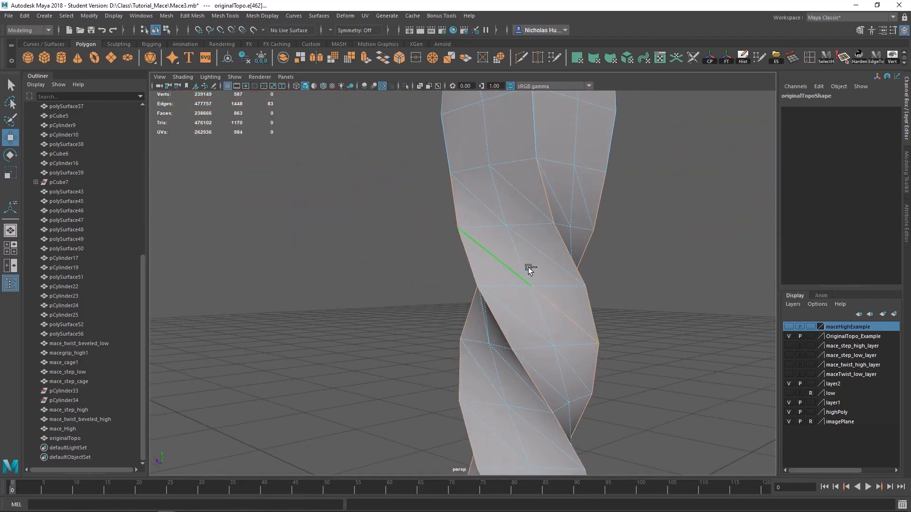
left_click_drag(528, 267, 530, 287, "alt")
left_click(540, 320, "ctrl")
left_click_drag(540, 320, 400, 233, "alt")
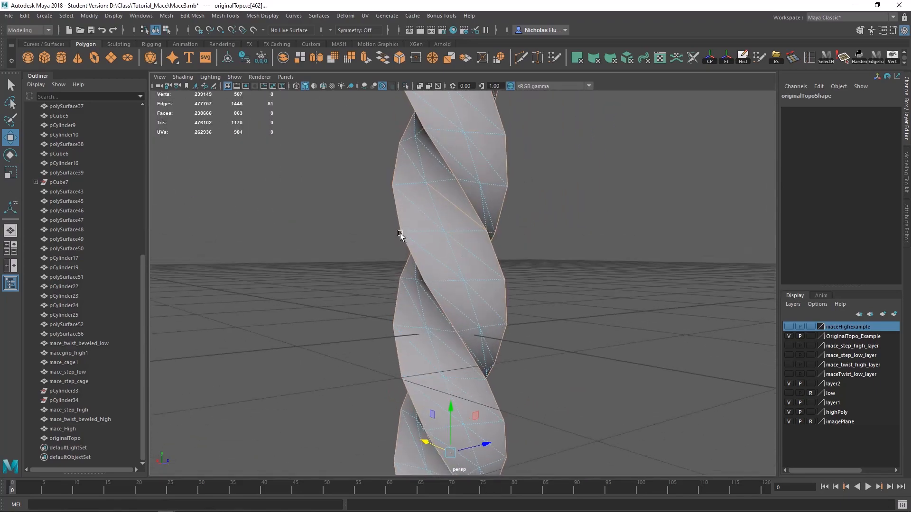
- Add the missing ridge edges at the upper end of the twist and check the selection from all sides
left_click_drag(671, 245, 628, 234, "alt")
scroll(455, 278, "up", 4)
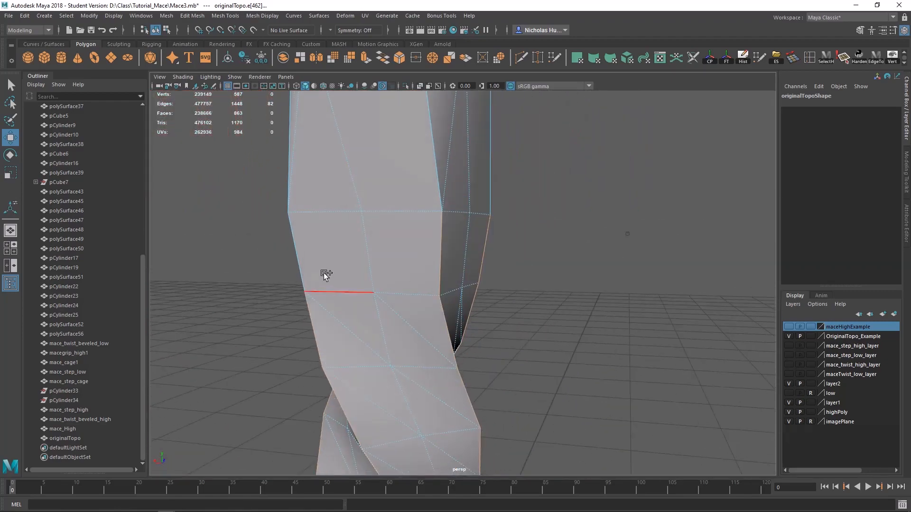
left_click_drag(240, 293, 621, 294, "alt")
left_click(296, 271, "shift")
scroll(300, 272, "down", 4)
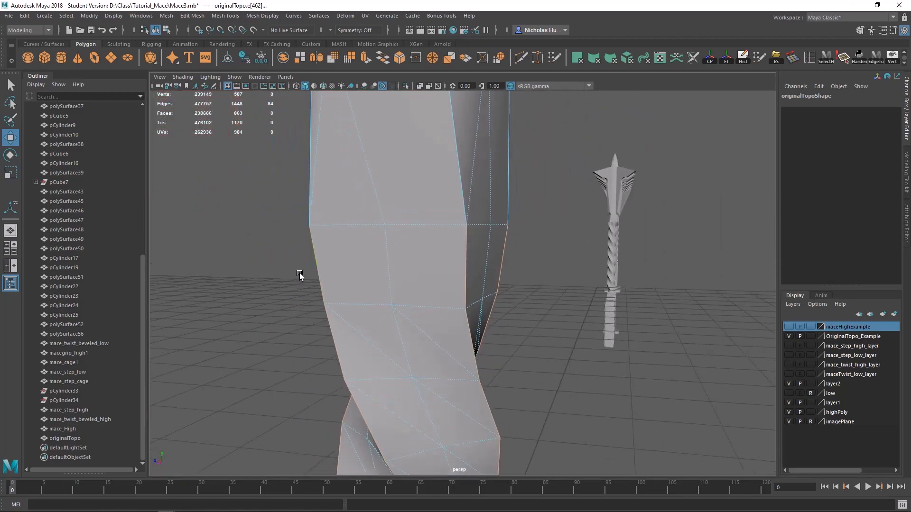
middle_click_drag(379, 315, 400, 272, "alt")
left_click_drag(352, 296, 584, 332, "alt")
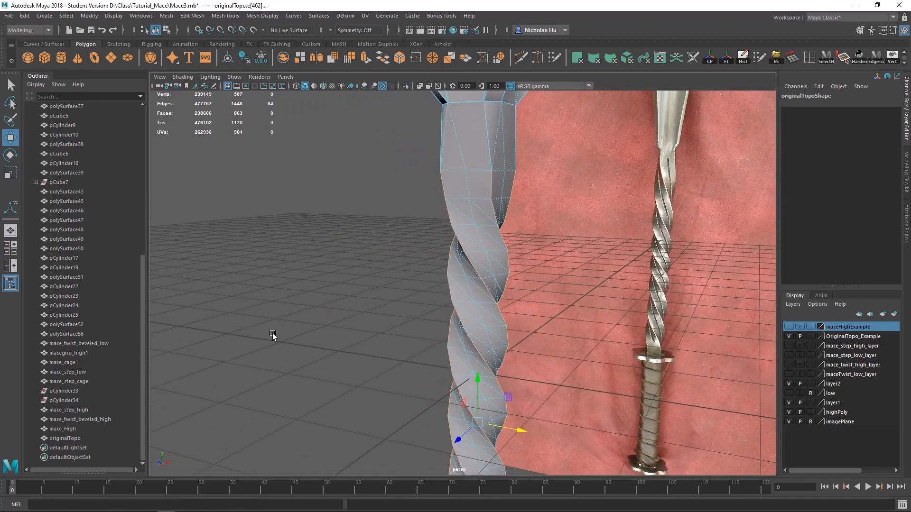
- Show the maceHighExample layer over originalTopo, compare the ridges around the upper twist, and hide the layer again
left_click(789, 327)
scroll(626, 368, "up", 6)
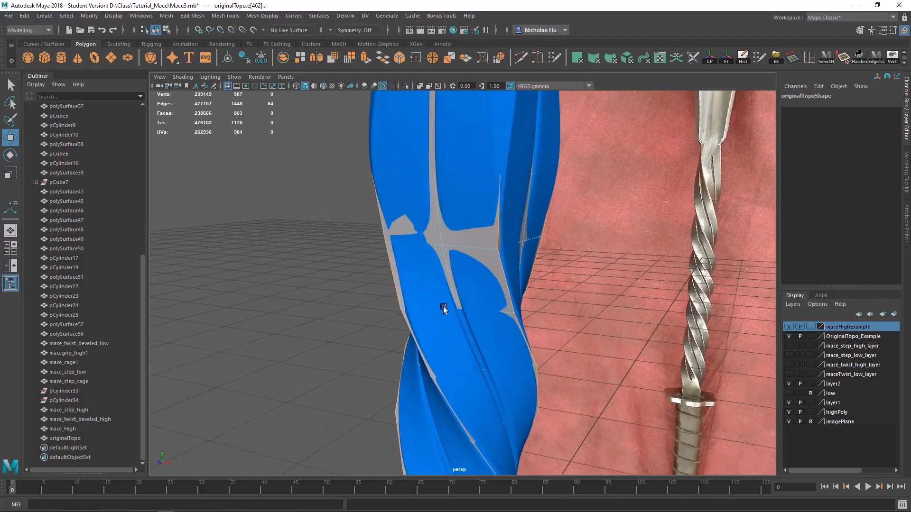
left_click_drag(443, 307, 627, 332, "alt")
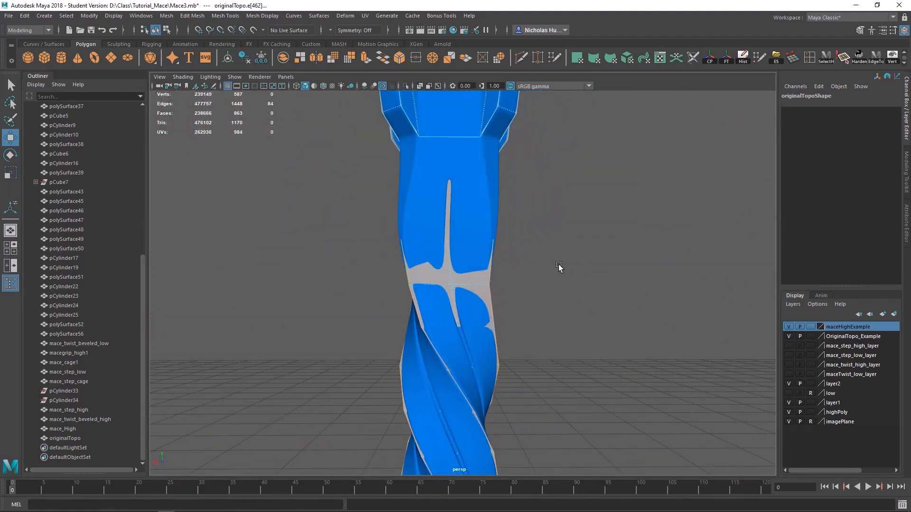
left_click_drag(559, 264, 460, 268, "alt")
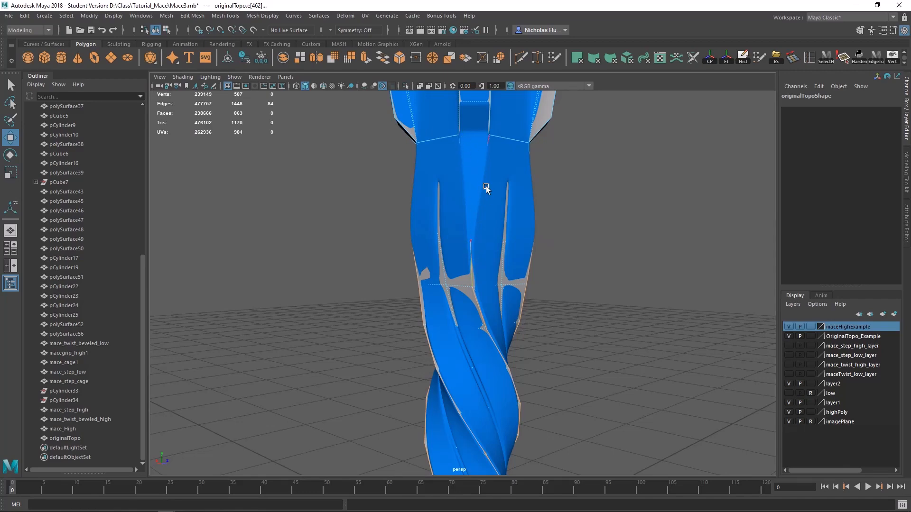
left_click_drag(477, 170, 632, 304, "alt")
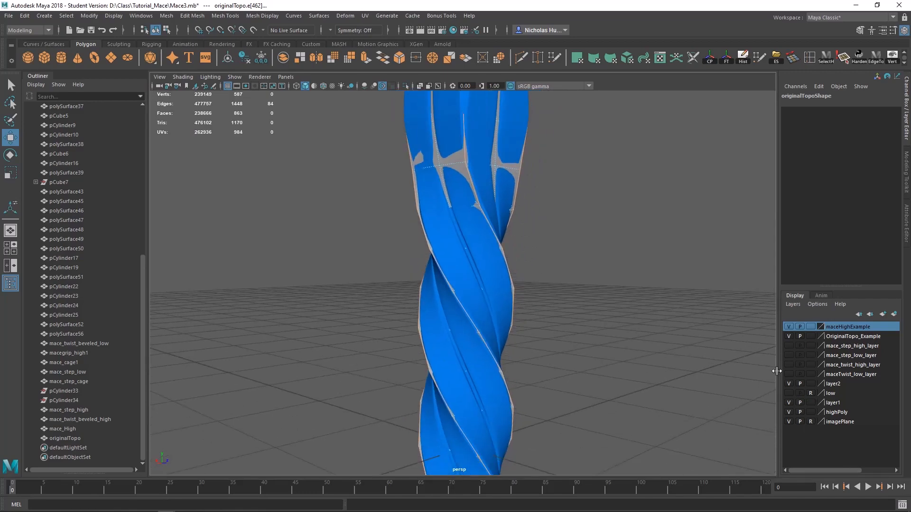
left_click(789, 326)
- Bevel the selected ridge edges of the twist with a fraction of 0.2
middle_click_drag(595, 243, 625, 372, "alt")
scroll(626, 372, "up", 3)
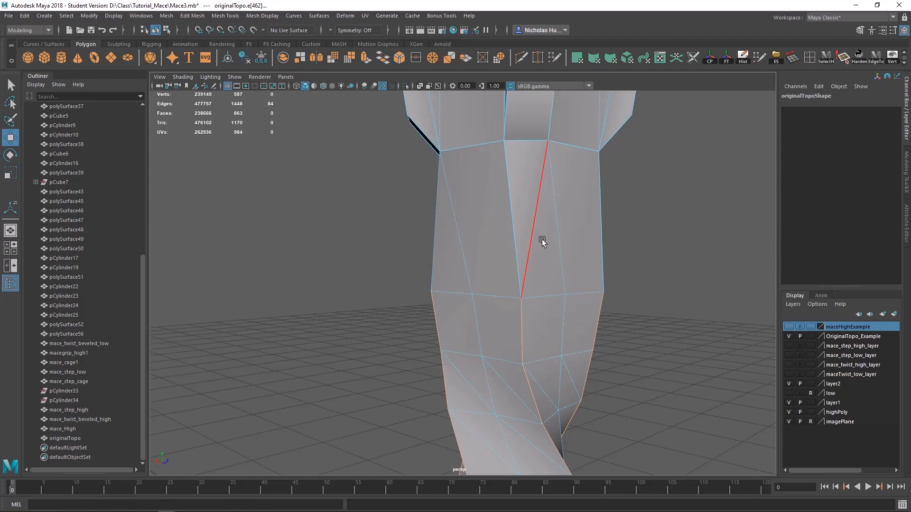
middle_click_drag(540, 361, 455, 224, "alt")
left_click_drag(454, 224, 201, 213, "alt")
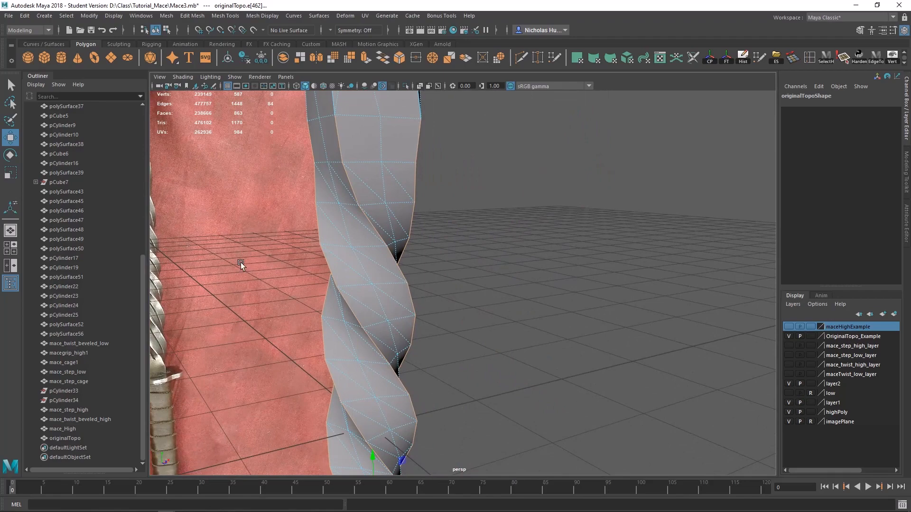
right_click(386, 229, "shift")
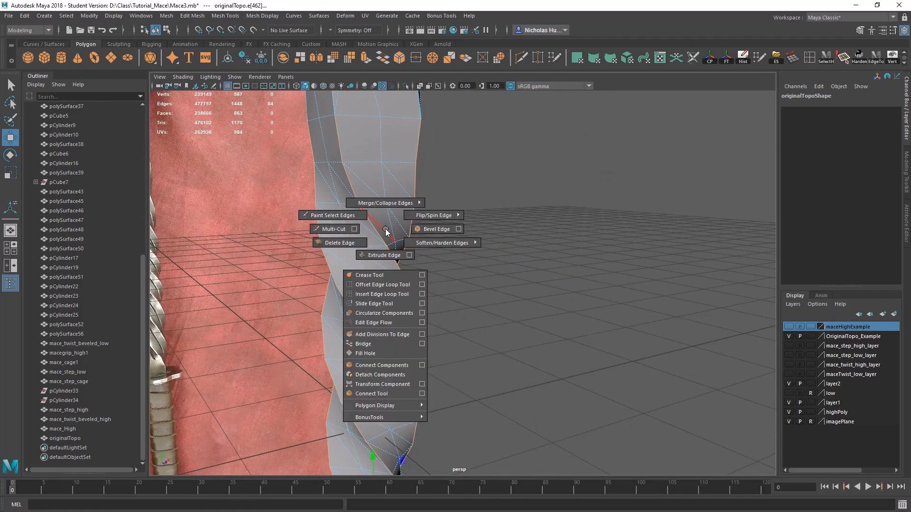
left_click(428, 230)
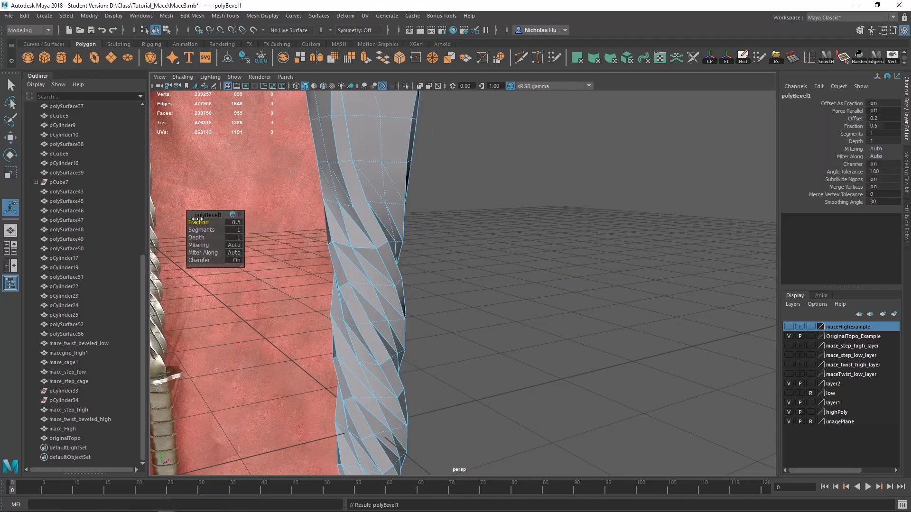
left_click_drag(529, 234, 340, 254, "alt")
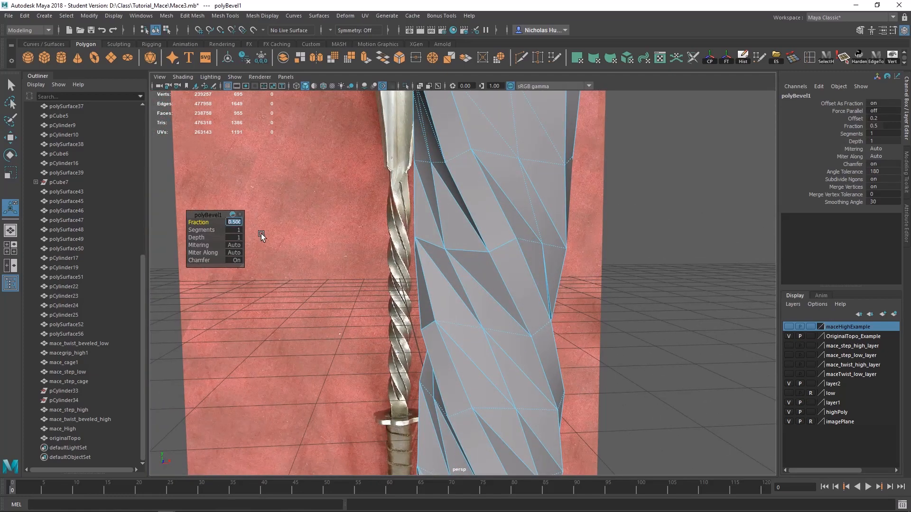
type("0.2")
key("Return")
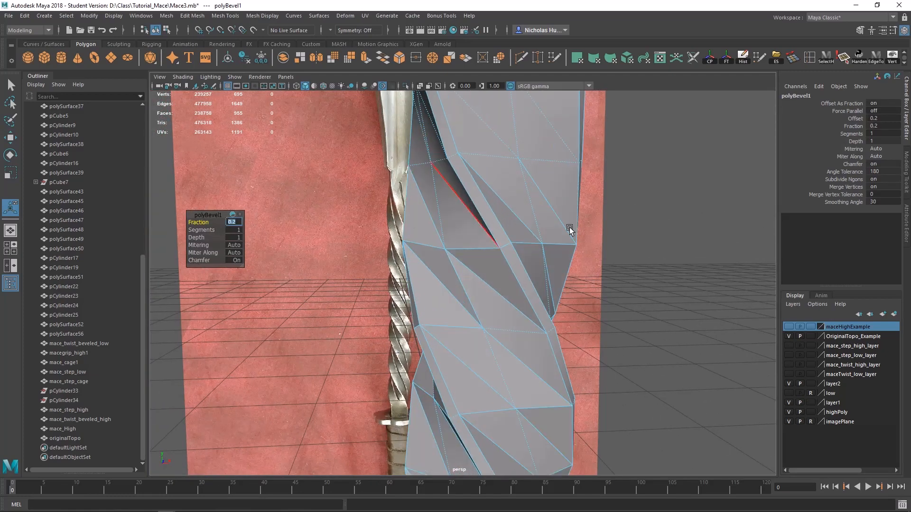
- Show the maceHighExample layer as a template and set the bevel fraction to 0.15 to match the high-poly ridges
left_click(790, 326)
left_click_drag(596, 259, 750, 313, "alt")
middle_click_drag(571, 338, 630, 267, "alt")
left_click_drag(630, 266, 590, 312, "alt")
left_click(811, 326)
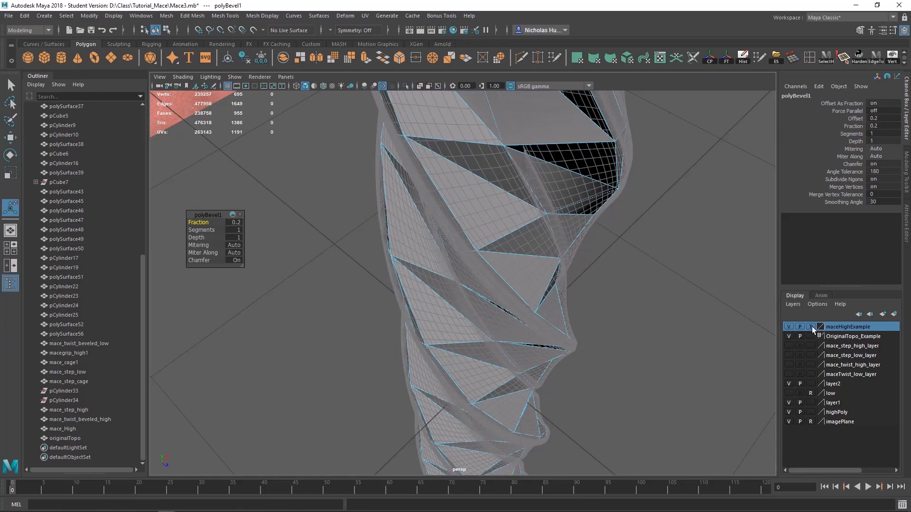
left_click_drag(602, 346, 347, 272, "alt")
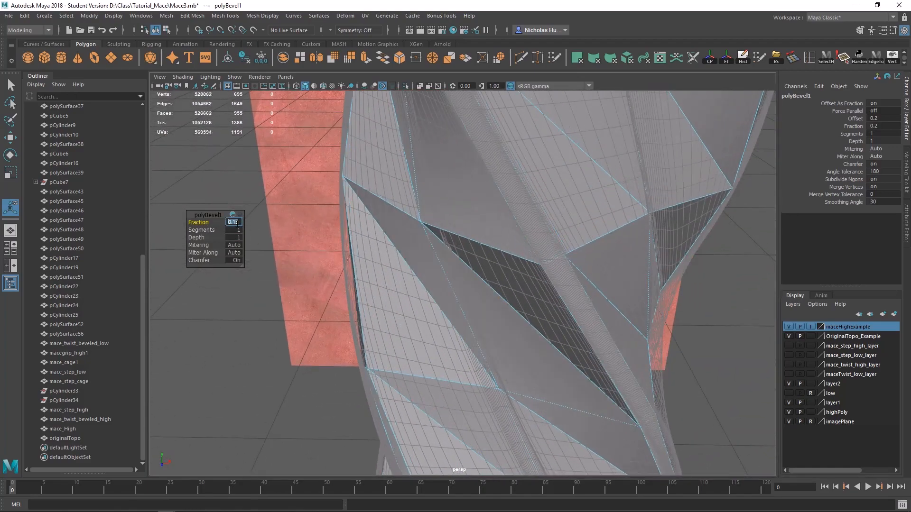
left_click_drag(560, 264, 555, 317, "alt")
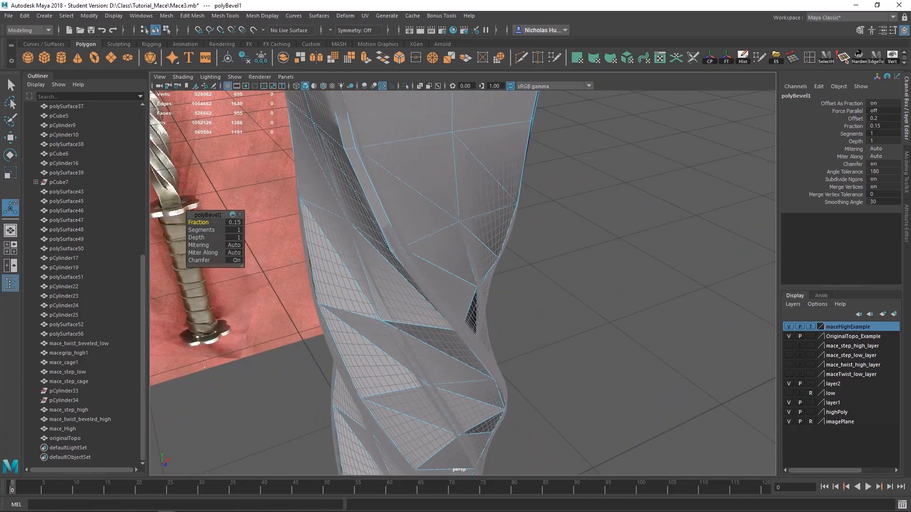
- Set the maceHighExample layer to reference display and compare the beveled ridges with the high-poly twist
left_click(809, 327)
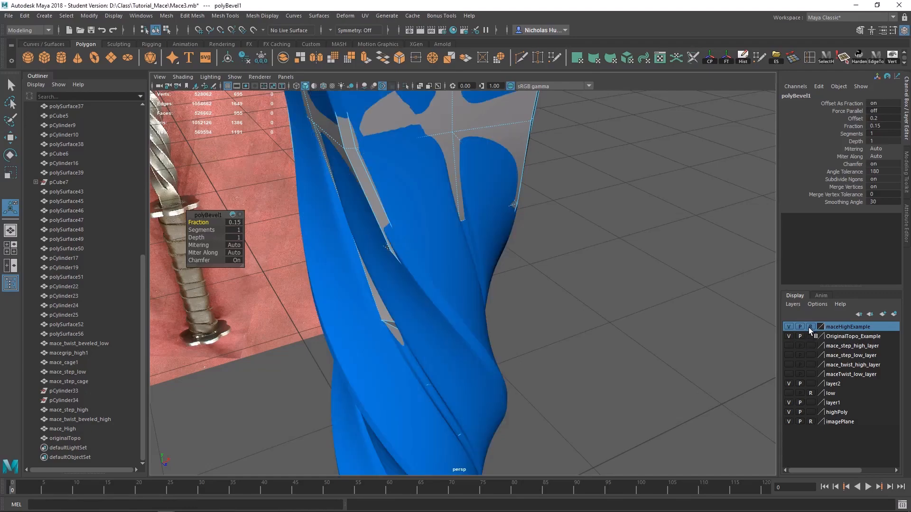
left_click_drag(731, 338, 388, 228, "alt")
scroll(451, 334, "down", 10)
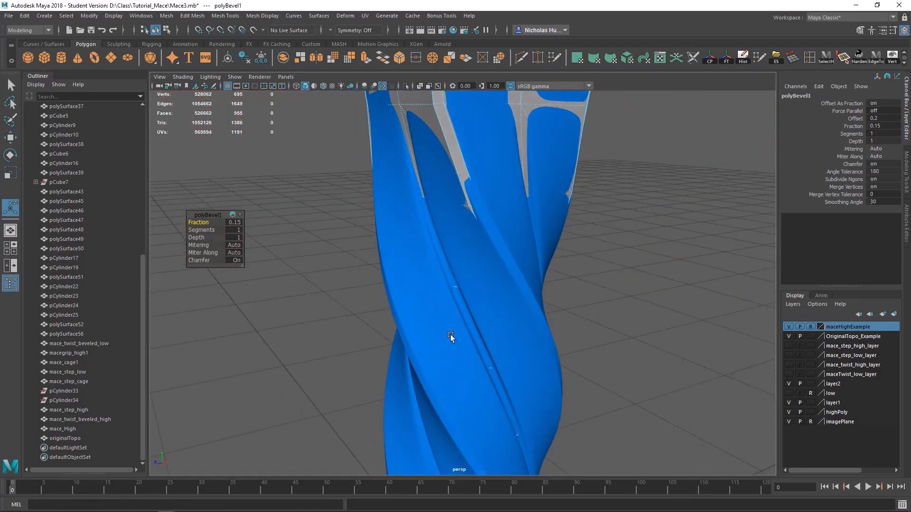
scroll(459, 329, "up", 8)
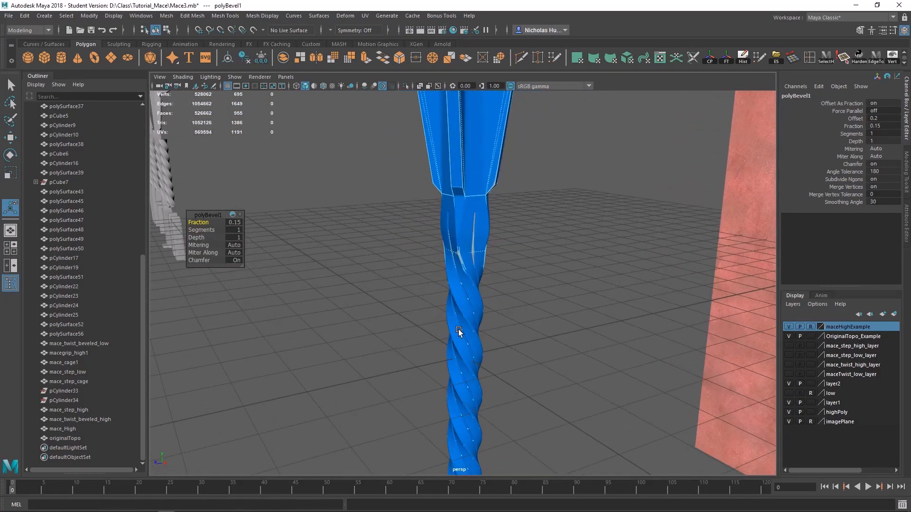
left_click_drag(463, 332, 577, 346, "alt")
middle_click_drag(578, 346, 631, 296, "alt")
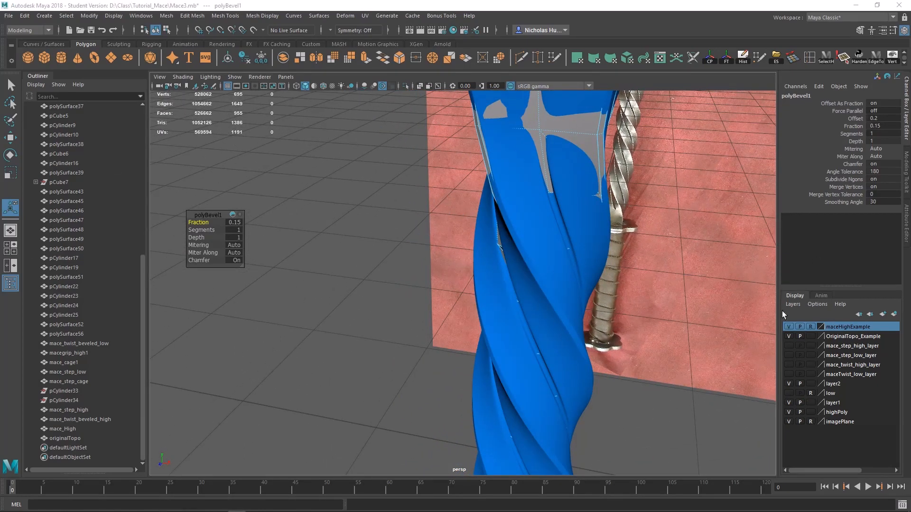
- Hide the maceHighExample layer and delete the construction history of the beveled originalTopo mesh
left_click(788, 327)
left_click(743, 57)
scroll(575, 272, "down", 3)
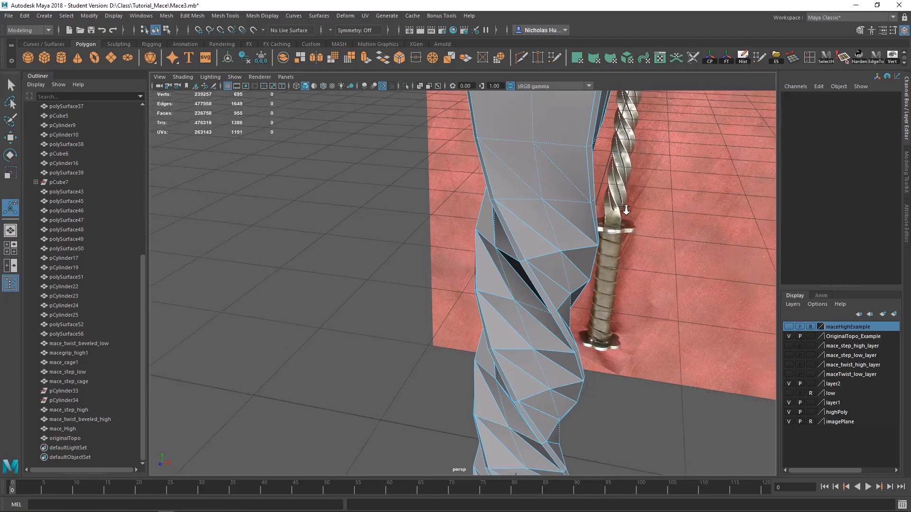
- Return originalTopo to object mode, select the whole mesh, and examine the beveled ridges along the shaft
left_click_drag(549, 268, 526, 225, "alt")
key("q")
right_click_drag(519, 241, 557, 227)
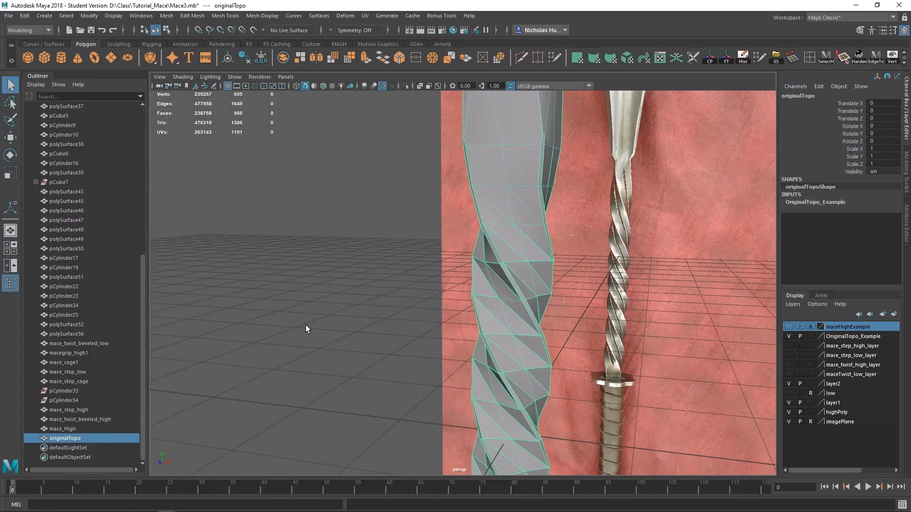
left_click(307, 328)
left_click(496, 275)
middle_click_drag(496, 275, 426, 154, "alt")
scroll(428, 196, "up", 3)
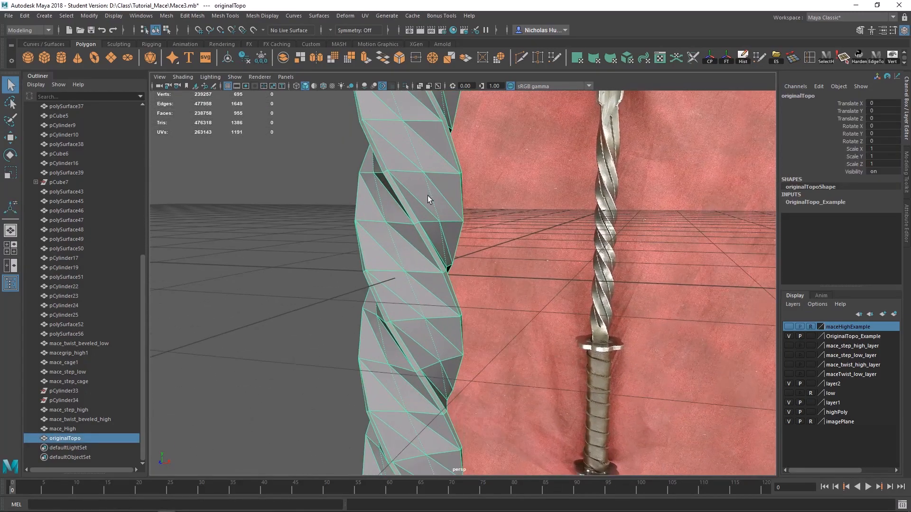
left_click(234, 272)
middle_click_drag(234, 272, 445, 369, "alt")
left_click_drag(446, 364, 503, 245, "alt")
left_click(464, 340)
scroll(489, 256, "down", 3)
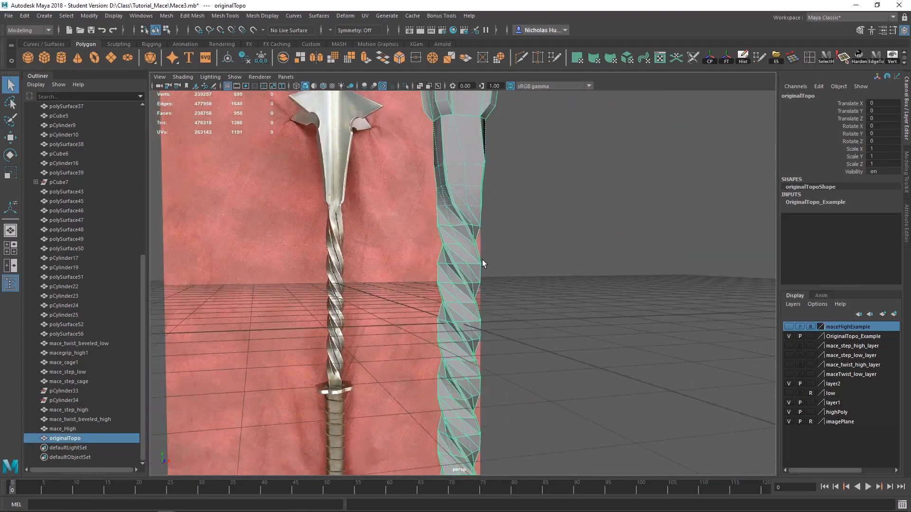
- Switch originalTopo to edge mode and select the edges of the twisted shaft
scroll(483, 269, "up", 2)
left_click_drag(484, 278, 443, 260, "alt")
right_click_drag(730, 435, 762, 446, "alt")
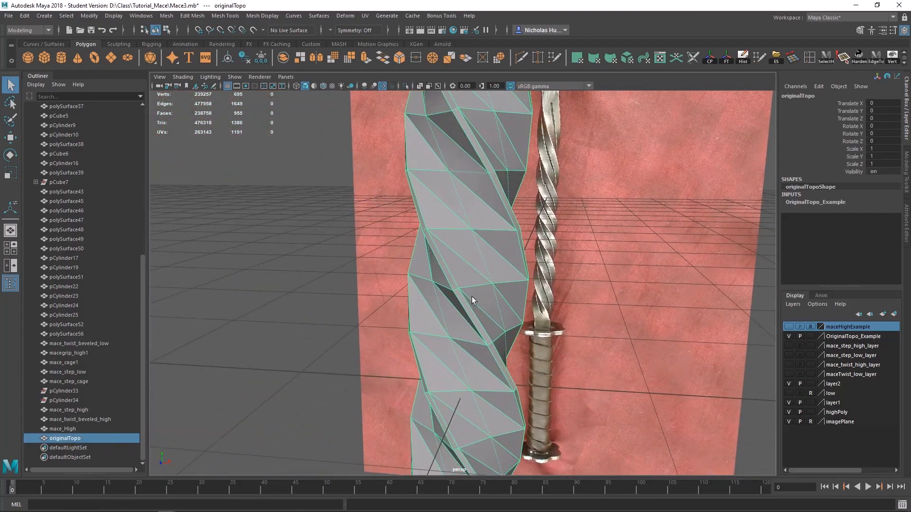
left_click_drag(472, 297, 465, 271, "alt")
scroll(451, 313, "down", 3)
scroll(454, 313, "down", 2)
right_click_drag(465, 271, 459, 216)
left_click_drag(521, 283, 521, 290, "alt")
left_click_drag(417, 409, 518, 286)
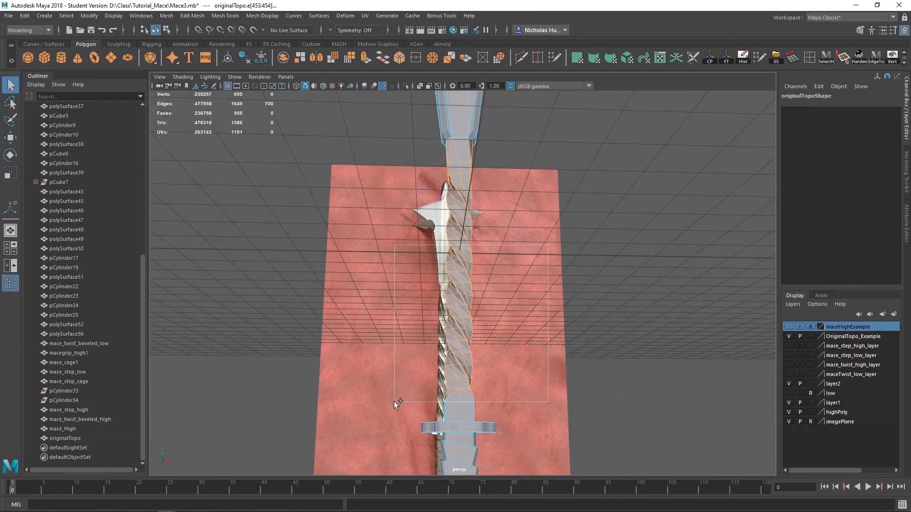
left_click_drag(393, 401, 395, 402, "shift")
- Add the remaining edges near the shaft's lower end to the selection and soften all selected edges
scroll(518, 402, "up", 2)
middle_click_drag(518, 401, 511, 334, "alt")
left_click_drag(512, 334, 542, 325, "alt")
right_click_drag(542, 325, 592, 136, "alt")
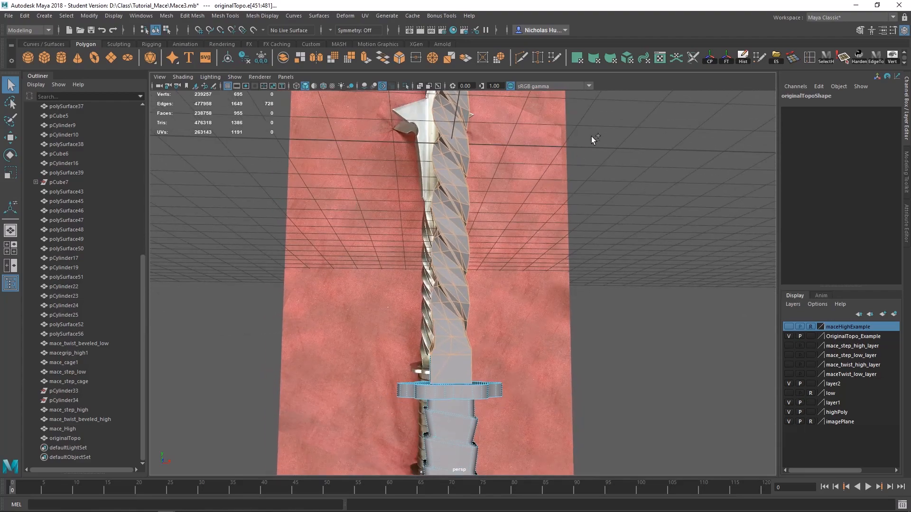
left_click_drag(345, 352, 409, 275, "shift")
right_click_drag(452, 204, 453, 205, "shift")
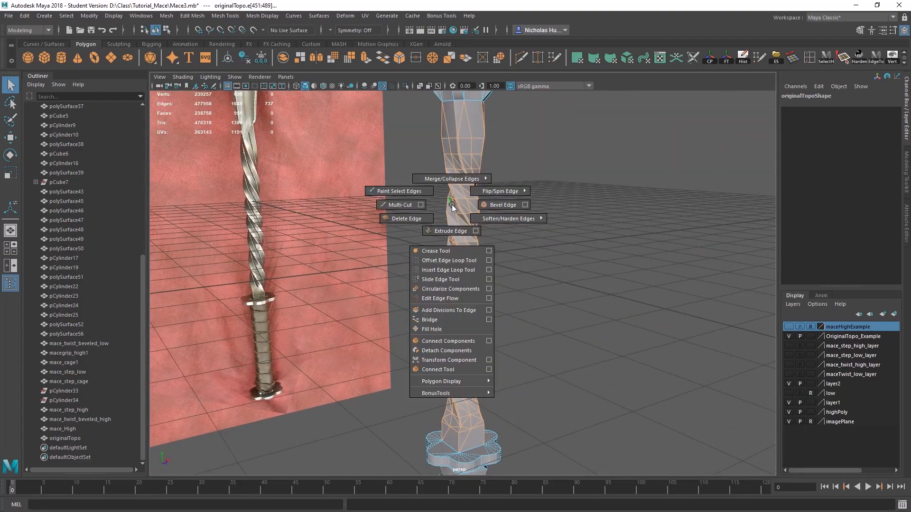
mouse_move(496, 224)
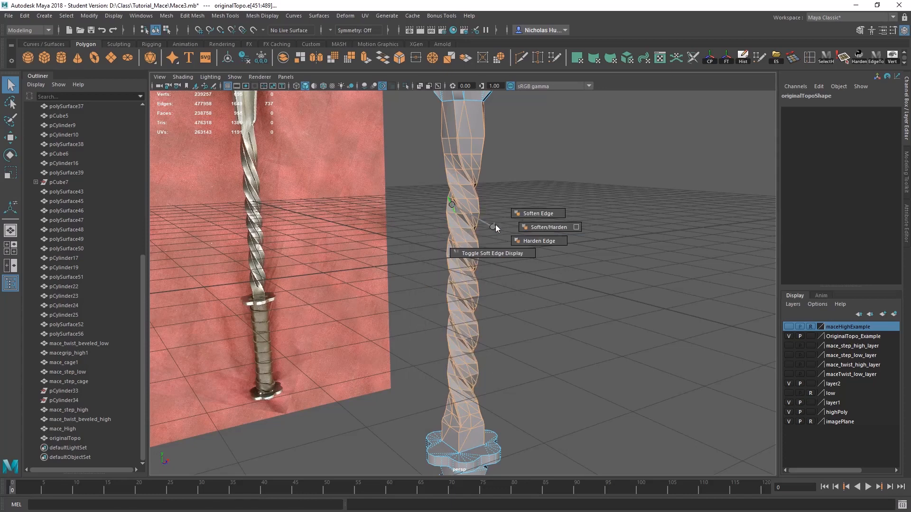
left_click(519, 212)
- Select the four vertical corner edges at the shaft's base above the lobed guard and harden them
middle_click_drag(483, 346, 484, 261, "alt")
scroll(459, 227, "up", 5)
scroll(440, 257, "up", 3)
left_click(446, 254)
left_click_drag(446, 254, 494, 346, "alt")
key("f")
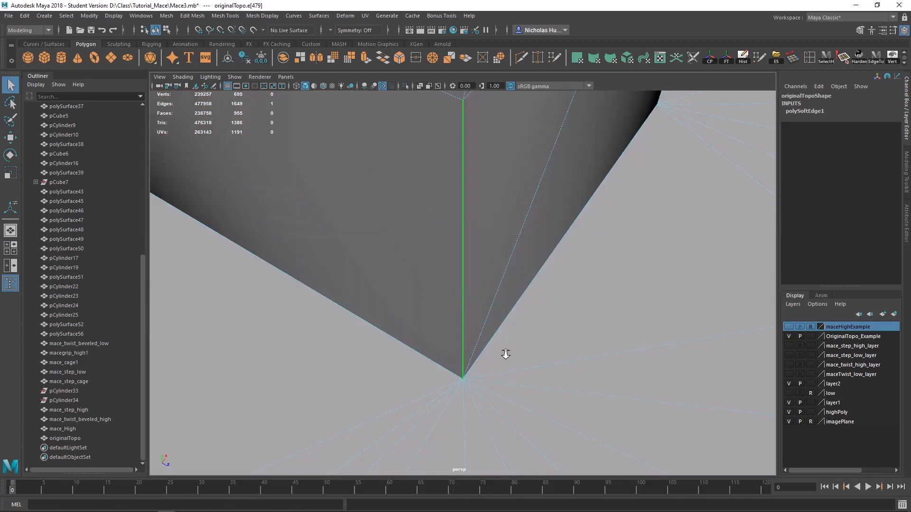
scroll(519, 258, "down", 5)
left_click_drag(519, 258, 612, 189, "alt")
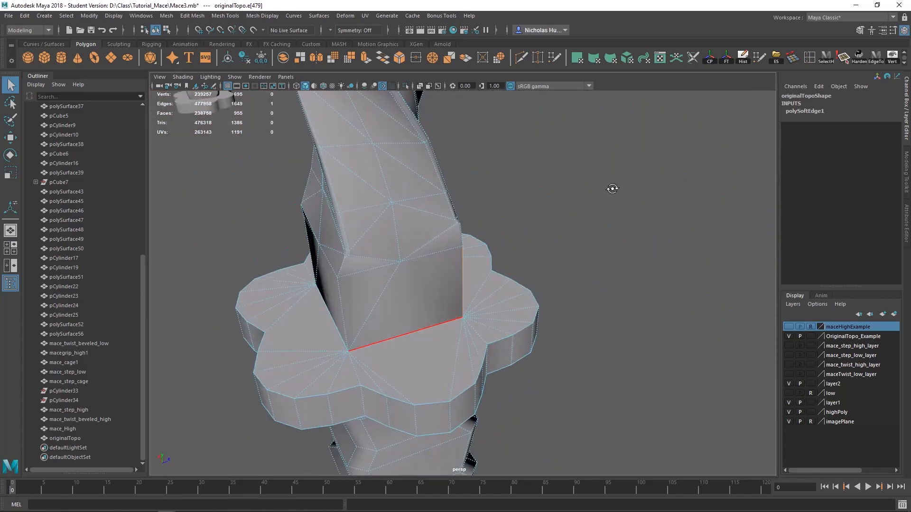
left_click_drag(303, 295, 612, 244, "alt")
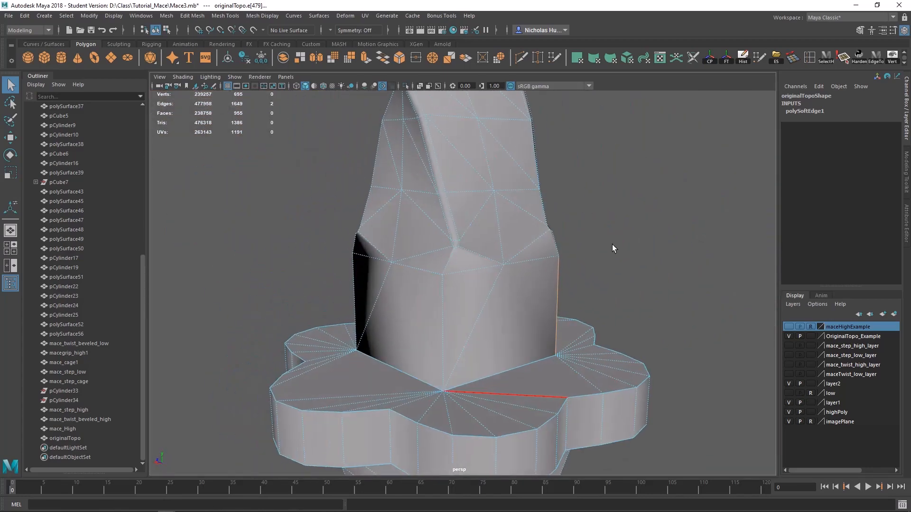
left_click(442, 302, "shift")
left_click_drag(362, 277, 170, 307, "alt")
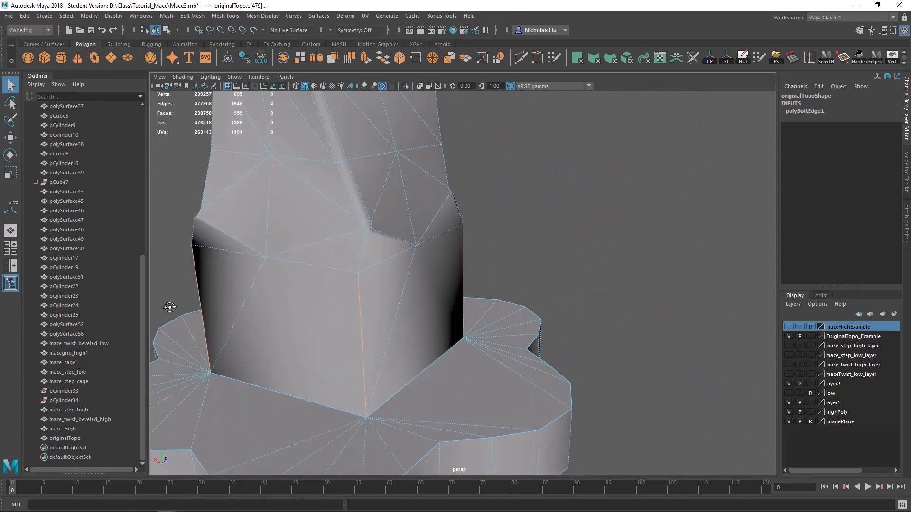
key("f")
right_click_drag(459, 257, 543, 274, "shift")
- Use Target Weld to merge the vertices at the lower end of each beveled ridge into the corner vertex below
left_click_drag(543, 273, 470, 284, "alt")
right_click_drag(469, 281, 424, 242)
left_click_drag(424, 242, 503, 267, "alt")
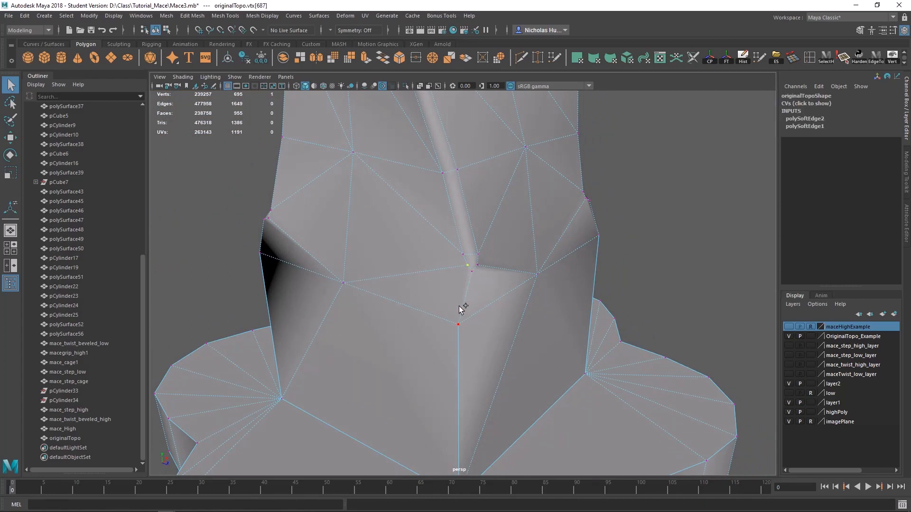
mouse_move(461, 309)
right_mouse_down("shift")
mouse_move(464, 270)
mouse_move(457, 295)
right_mouse_up("shift")
scroll(467, 276, "up", 2)
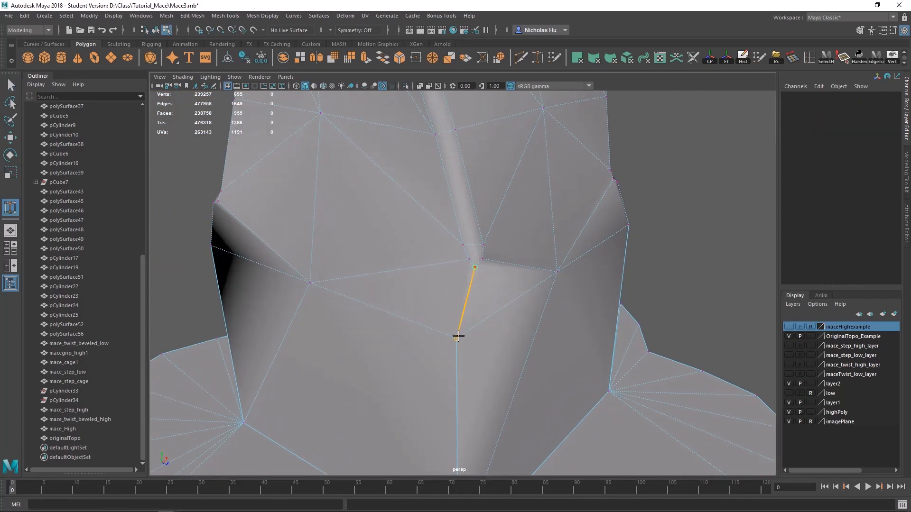
left_click_drag(495, 309, 458, 258, "alt")
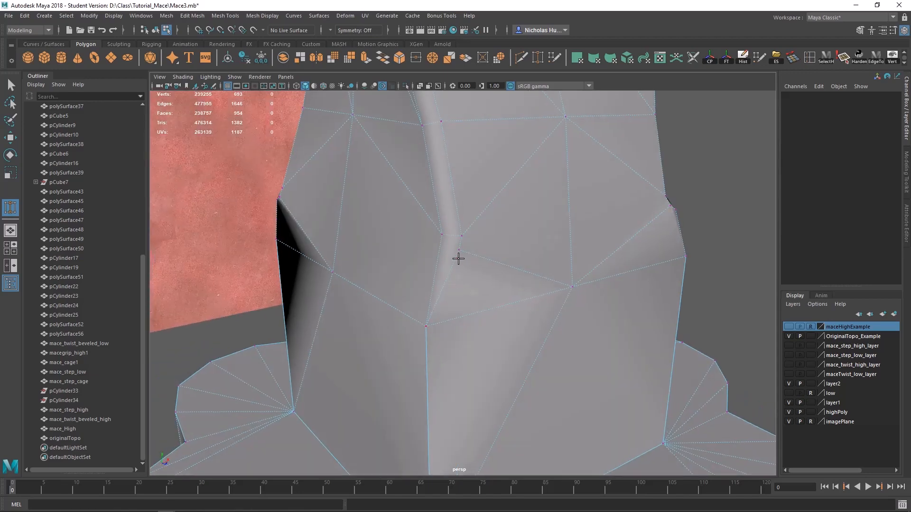
left_click_drag(427, 326, 415, 276, "alt")
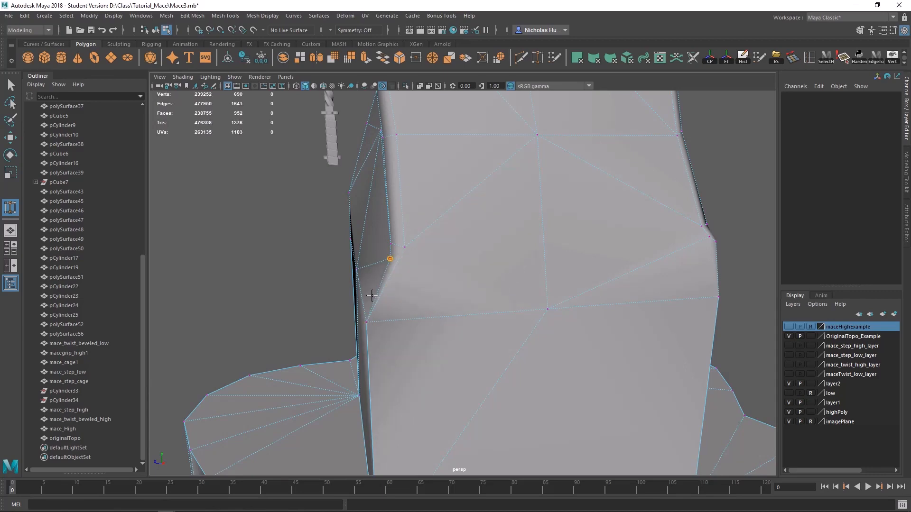
left_click_drag(497, 285, 514, 272, "alt")
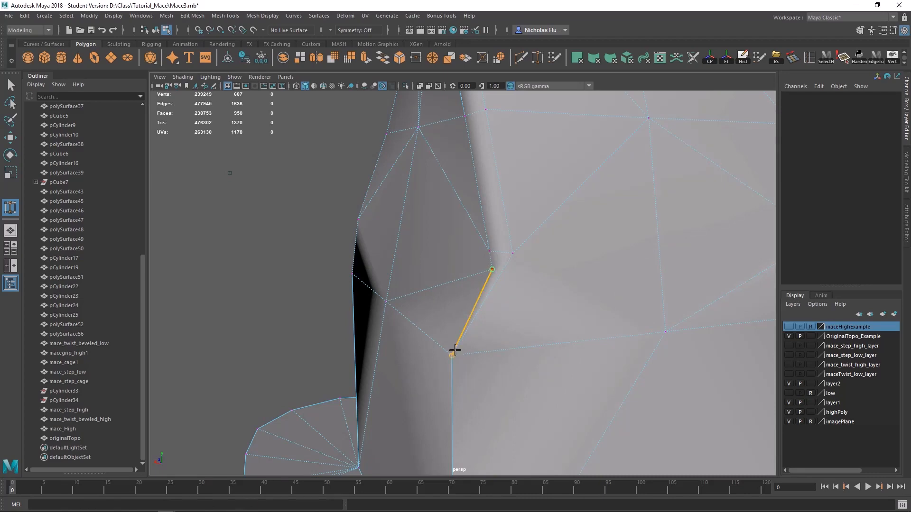
left_click_drag(569, 319, 451, 302, "alt")
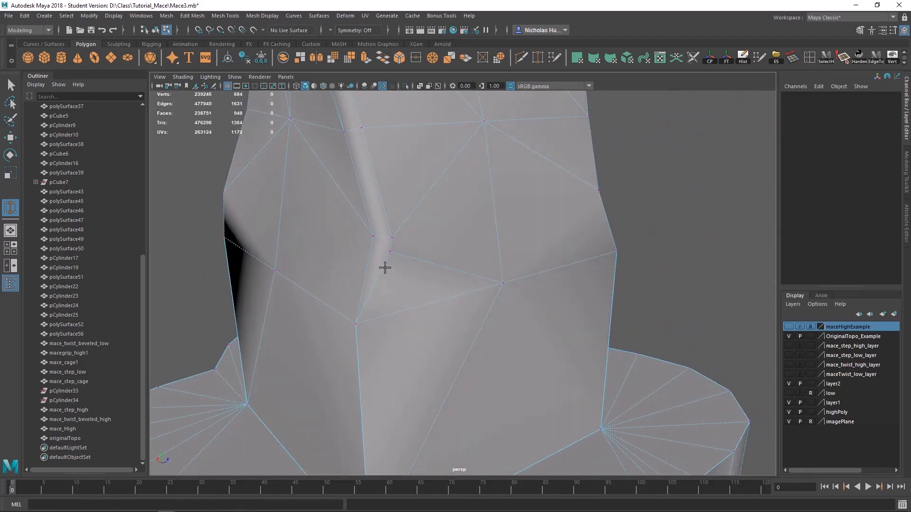
- Examine the top of the shaft where the beveled ridges run into the mace head
left_click_drag(436, 290, 457, 272, "alt")
right_click_drag(457, 271, 431, 254, "alt")
left_click_drag(432, 255, 478, 241, "alt")
right_click_drag(478, 241, 499, 246, "alt")
left_click_drag(499, 247, 535, 232, "alt")
middle_click_drag(534, 232, 496, 276, "alt")
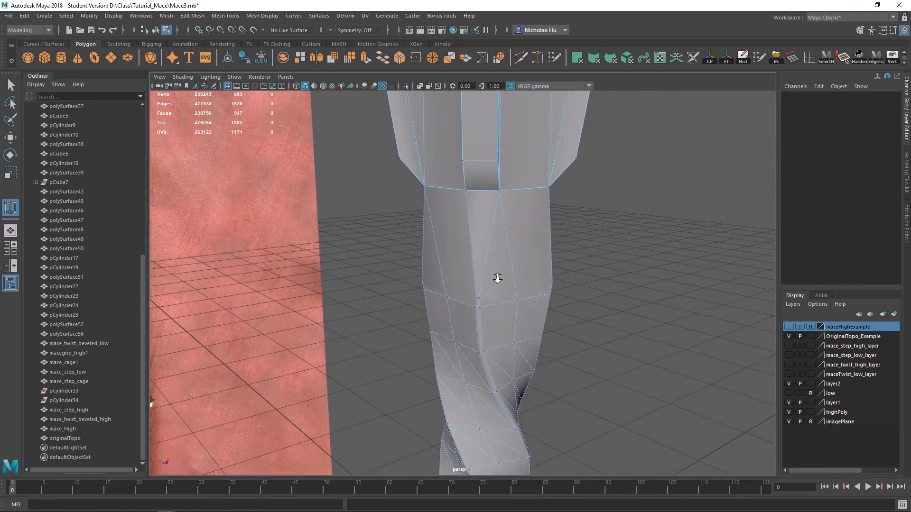
right_click_drag(497, 277, 590, 261, "alt")
left_click_drag(590, 260, 554, 228, "alt")
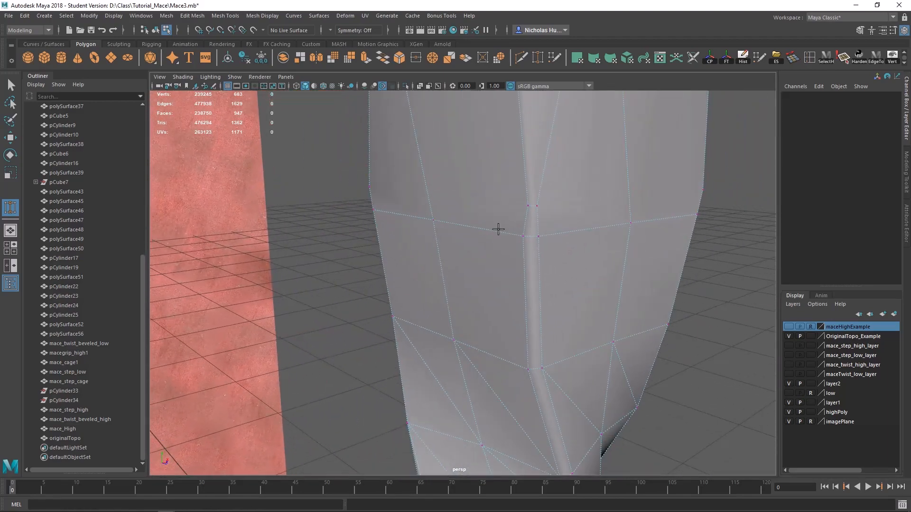
right_click_drag(554, 228, 509, 201, "alt")
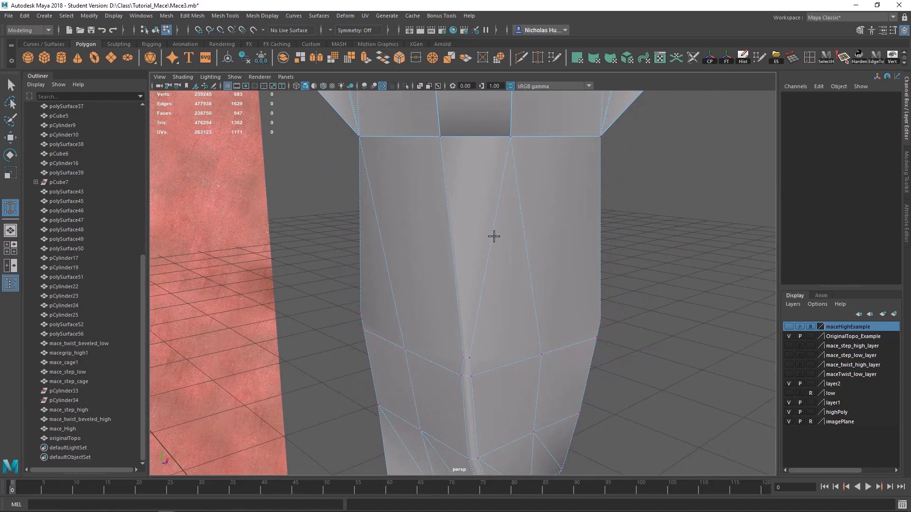
left_click_drag(494, 236, 539, 301, "alt")
middle_click_drag(539, 301, 504, 183, "alt")
- Select the vertices at the upper end of one ridge and inspect how the bevel terminates there
key("q")
left_click_drag(411, 245, 451, 290)
key("f")
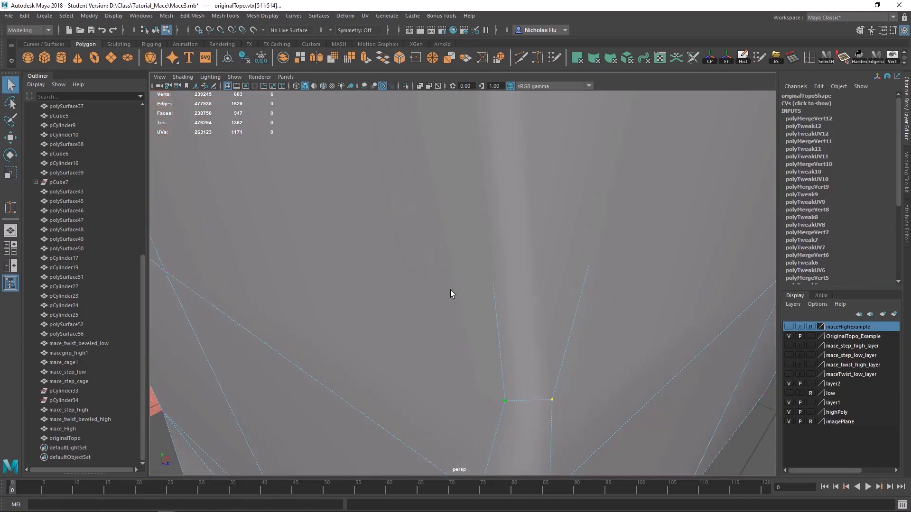
right_click_drag(450, 290, 417, 241, "alt")
left_click_drag(418, 241, 442, 116, "alt")
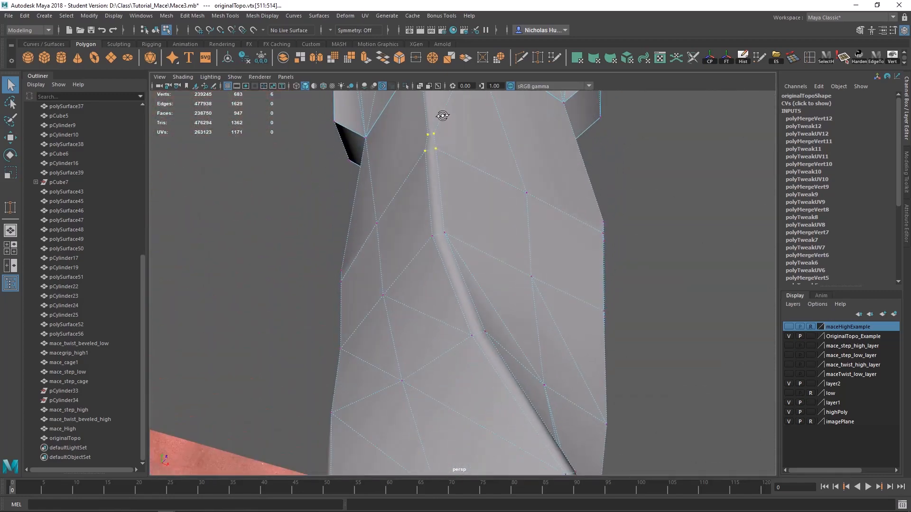
middle_click_drag(463, 170, 485, 302, "alt")
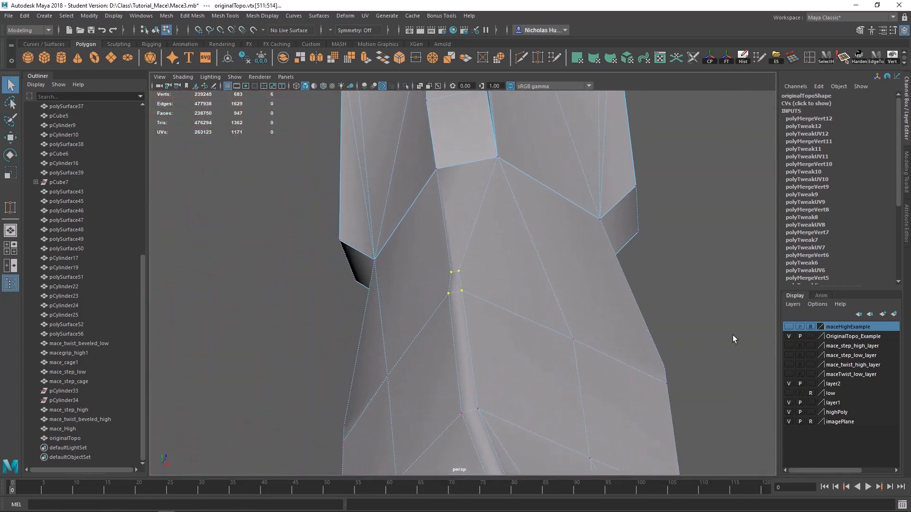
right_click_drag(734, 339, 554, 228, "alt")
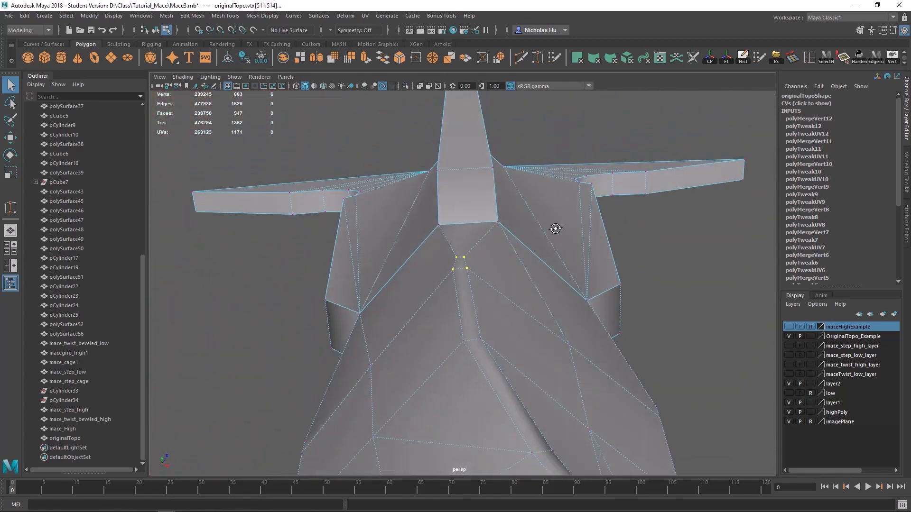
left_click_drag(553, 228, 572, 217, "alt")
key("f")
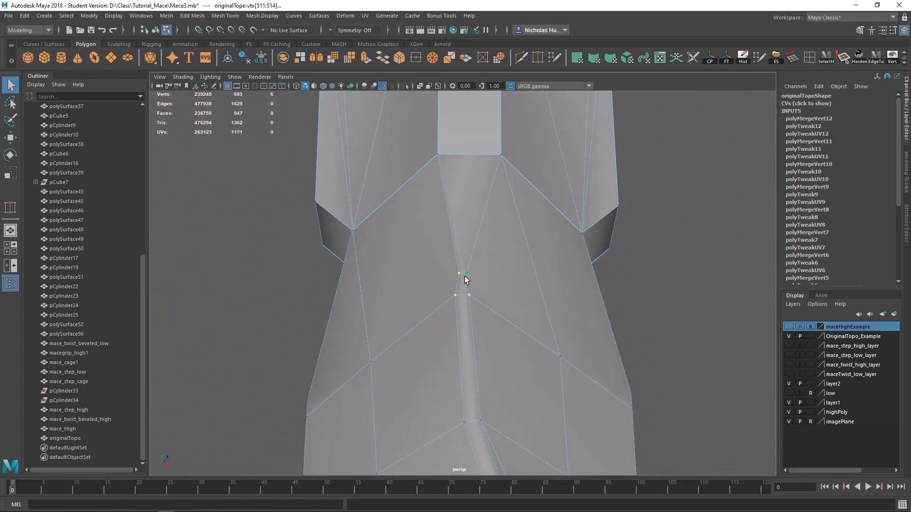
- Try Target Weld to merge the extra vertices at the ridges' upper ends into neighbouring vertices, and undo the welds
right_click_drag(522, 293, 525, 274)
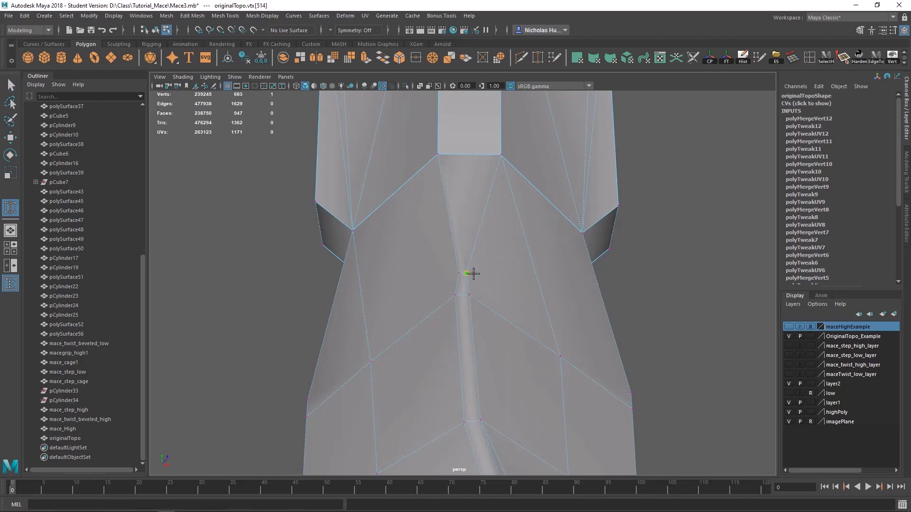
left_click_drag(473, 273, 451, 290)
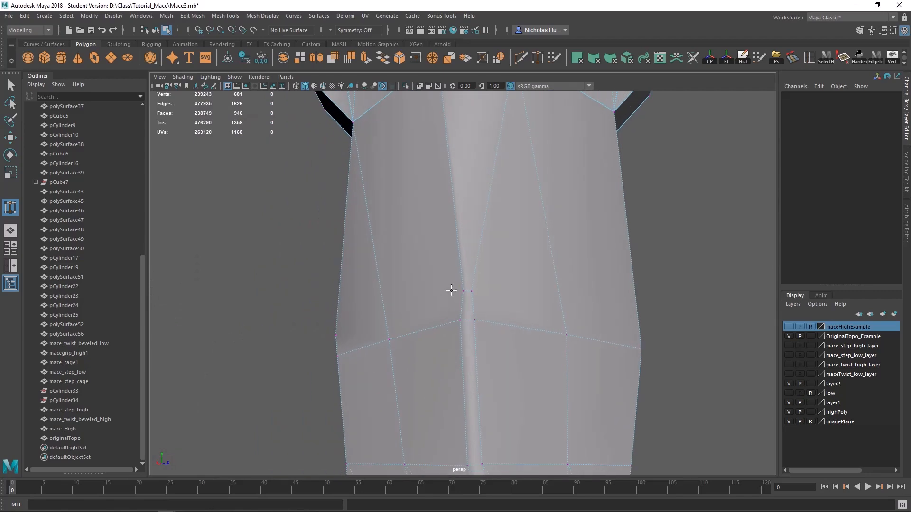
left_click_drag(414, 318, 691, 341, "alt")
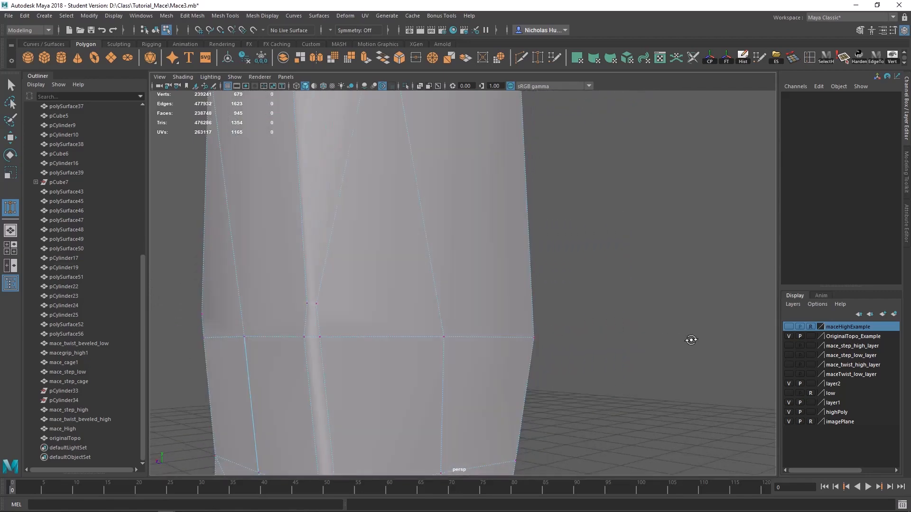
left_click_drag(307, 337, 311, 336)
left_click_drag(312, 336, 521, 335, "alt")
left_click(788, 327)
left_click_drag(608, 319, 447, 303, "alt")
key("ctrl+z")
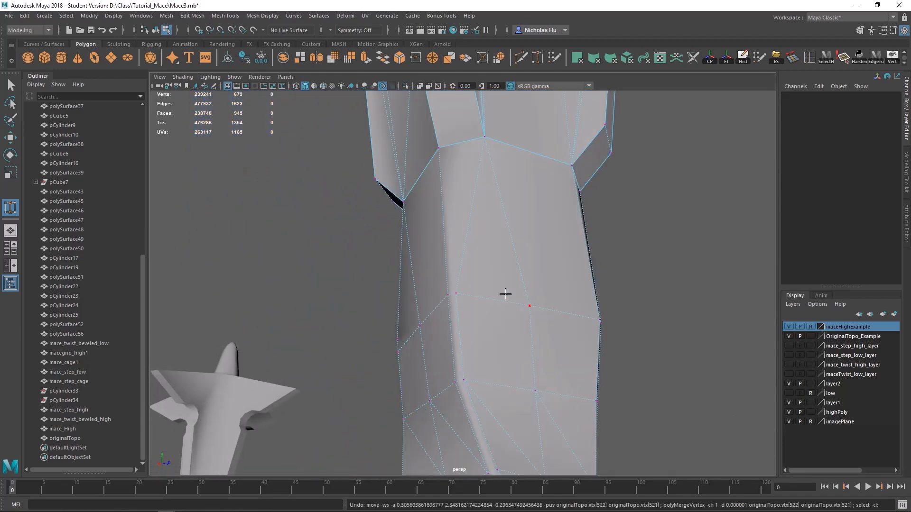
- Show the maceHighExample layer in selectable display over the low-poly shaft and make mace_High the live surface
left_click_drag(660, 313, 367, 348, "alt")
left_click(788, 327)
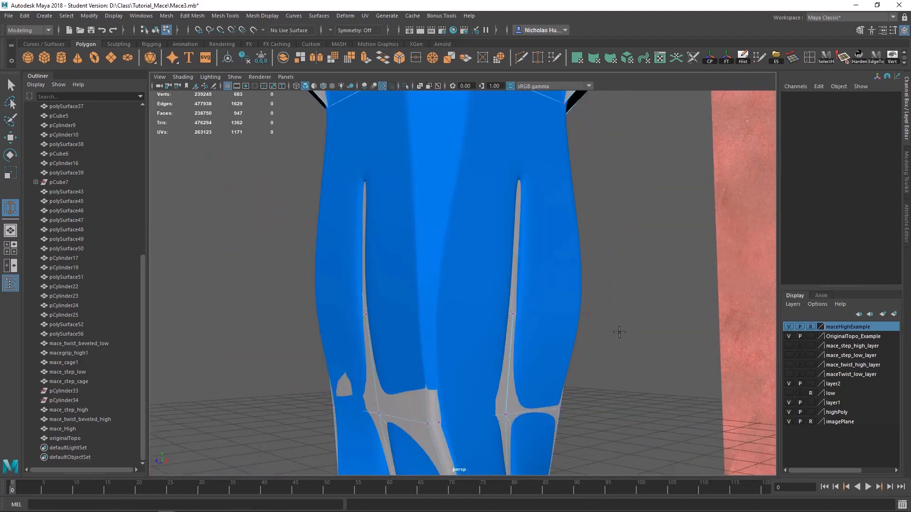
left_click_drag(616, 329, 518, 310, "alt")
key("q")
right_click_drag(463, 247, 515, 161, "alt")
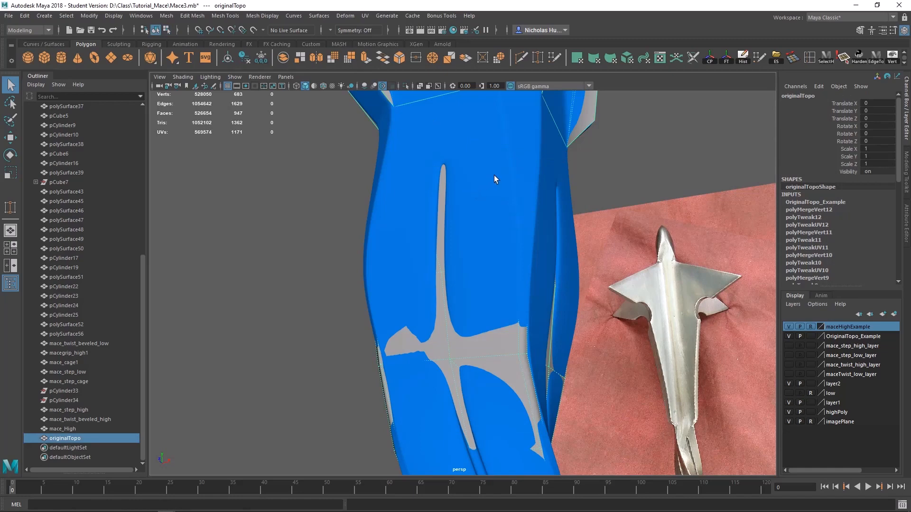
left_click(522, 160)
left_click(253, 30)
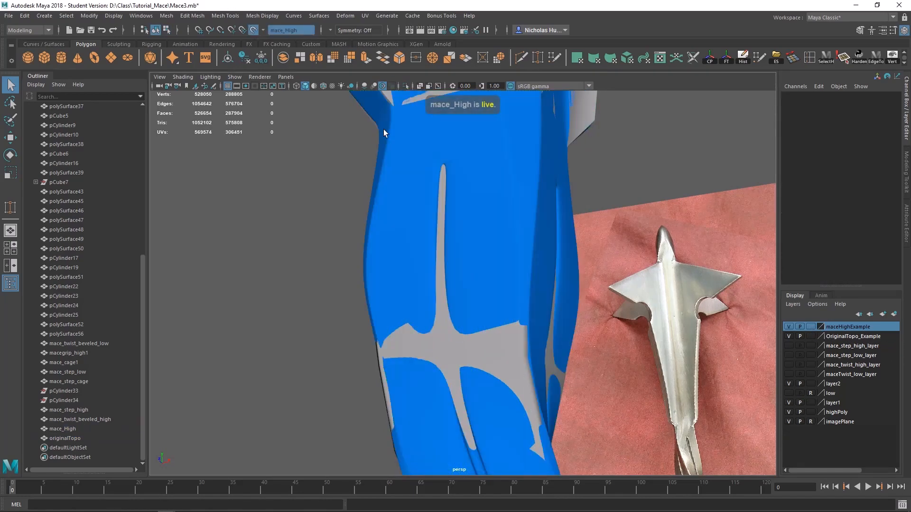
- Activate Quad Draw on originalTopo and reposition the vertices at the ridges' upper ends over the high-poly surface
left_click_drag(383, 129, 460, 288, "alt")
left_click(505, 286)
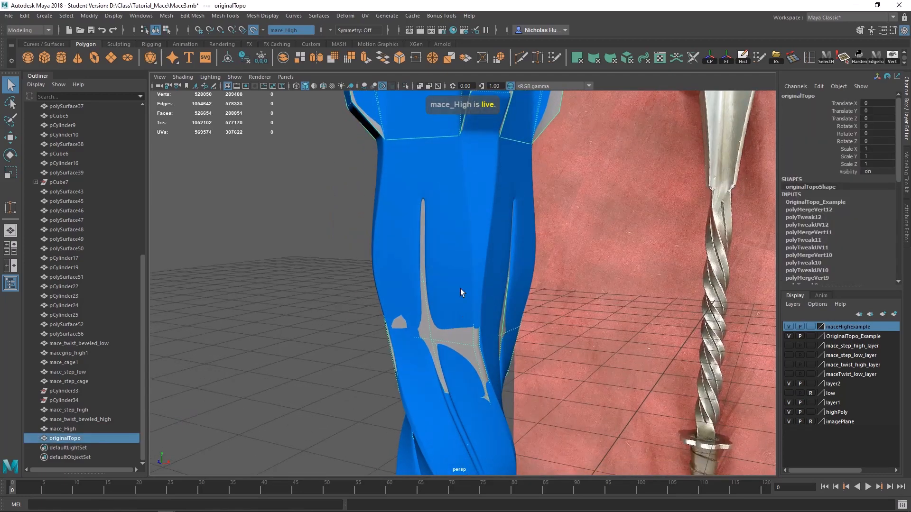
left_click(759, 58)
scroll(444, 370, "up", 5)
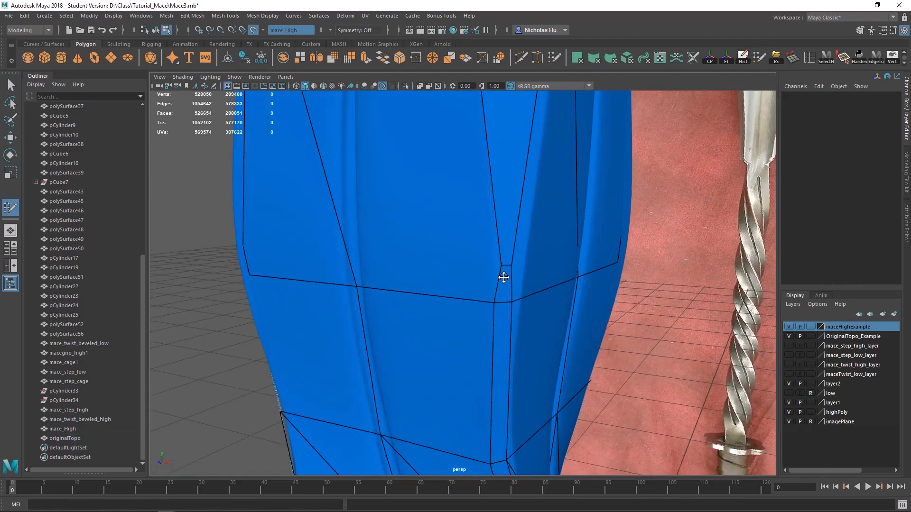
mouse_move(504, 278)
left_mouse_down("alt")
mouse_move(494, 252)
mouse_move(524, 259)
mouse_move(484, 269)
mouse_move(533, 252)
mouse_move(586, 270)
left_mouse_up("alt")
mouse_move(436, 275)
left_mouse_down()
mouse_move(369, 274)
mouse_move(393, 309)
mouse_move(450, 301)
mouse_move(408, 280)
mouse_move(413, 254)
mouse_move(401, 265)
mouse_move(378, 242)
left_mouse_up()
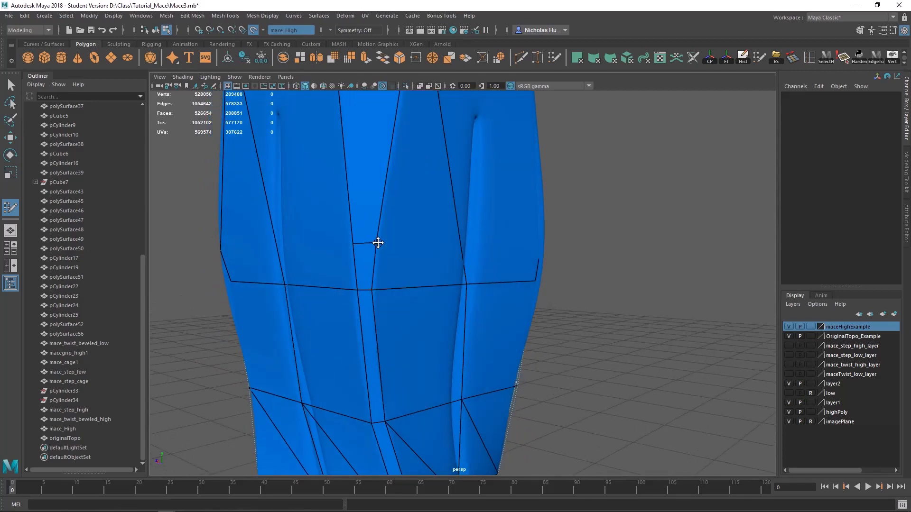
mouse_move(539, 241)
left_mouse_down("alt")
mouse_move(422, 256)
mouse_move(498, 307)
mouse_move(489, 311)
mouse_move(485, 295)
mouse_move(290, 293)
left_mouse_up("alt")
mouse_move(578, 331)
left_mouse_down()
mouse_move(571, 317)
mouse_move(604, 317)
mouse_move(549, 299)
mouse_move(373, 322)
mouse_move(441, 301)
mouse_move(389, 317)
mouse_move(421, 317)
mouse_move(394, 289)
mouse_move(459, 289)
mouse_move(569, 321)
left_mouse_up()
- Leave Quad Draw and hide the maceHighExample layer
scroll(560, 323, "down", 3)
left_click_drag(516, 313, 266, 270, "alt")
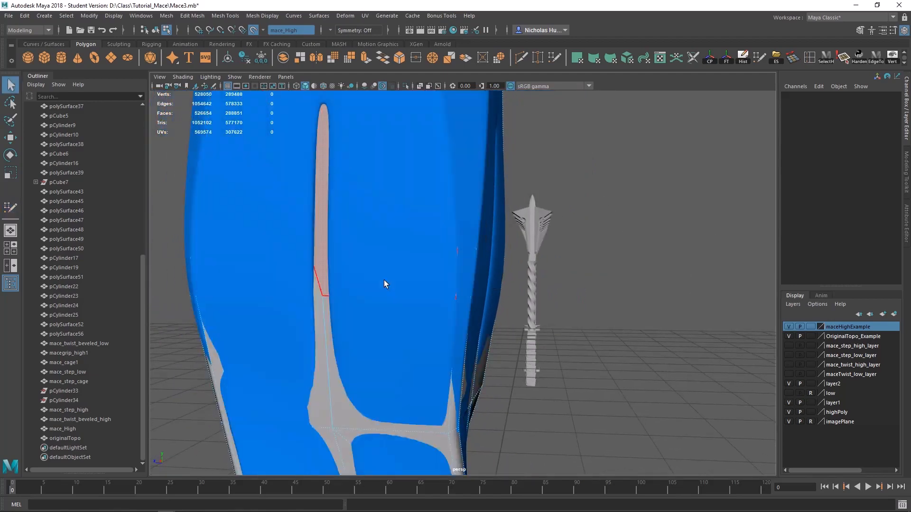
right_click_drag(383, 280, 748, 340, "alt")
left_click(787, 329)
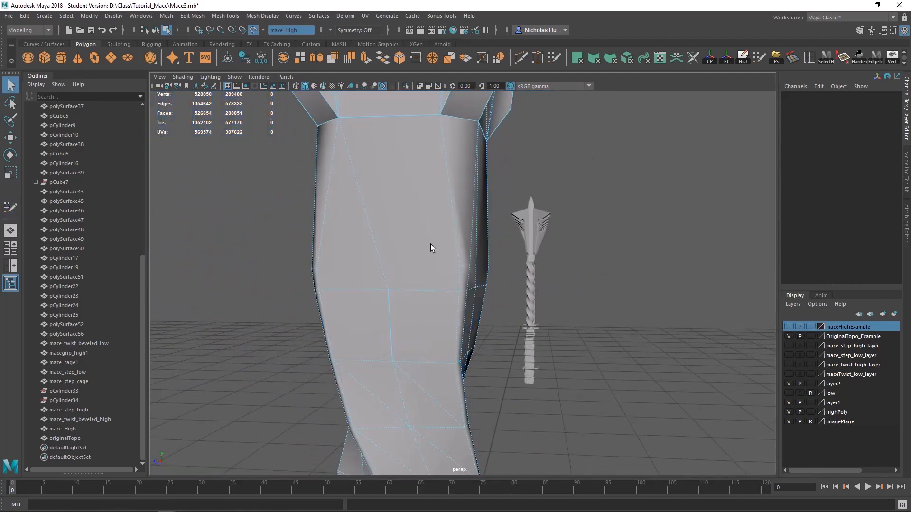
- Select the whole originalTopo mesh, delete its construction history and save the scene, accepting the student-version notice
right_click_drag(443, 246, 476, 229)
left_click_drag(399, 282, 408, 285, "alt")
middle_click_drag(468, 361, 468, 323, "alt")
right_click_drag(361, 266, 287, 234, "alt")
middle_click_drag(434, 266, 442, 303, "alt")
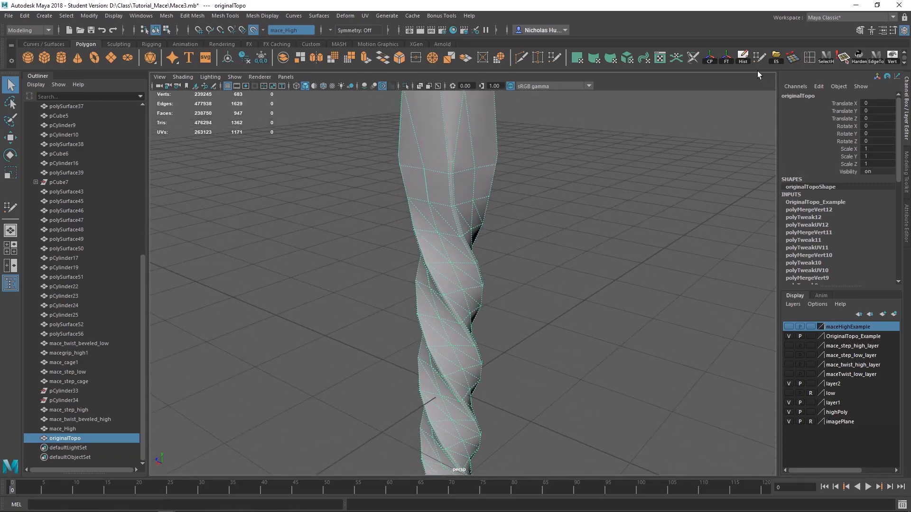
left_click(745, 57)
key("ctrl+s")
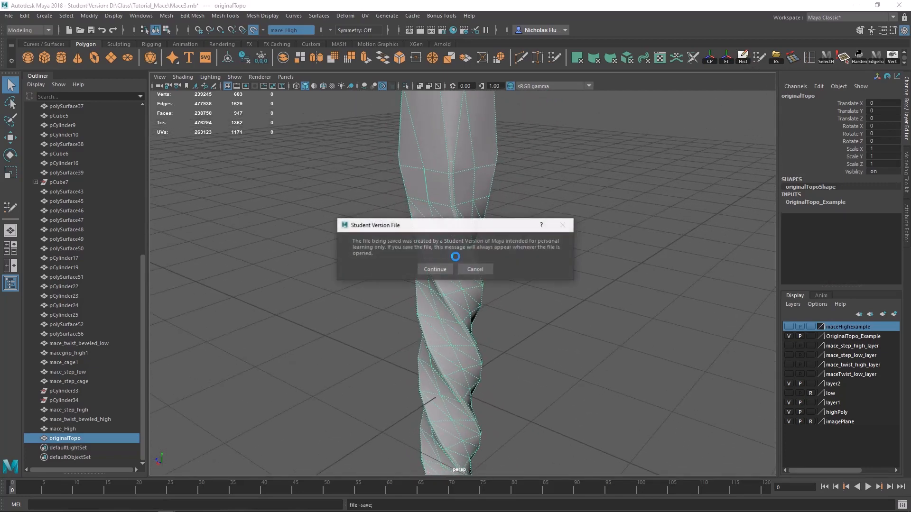
left_click(435, 269)
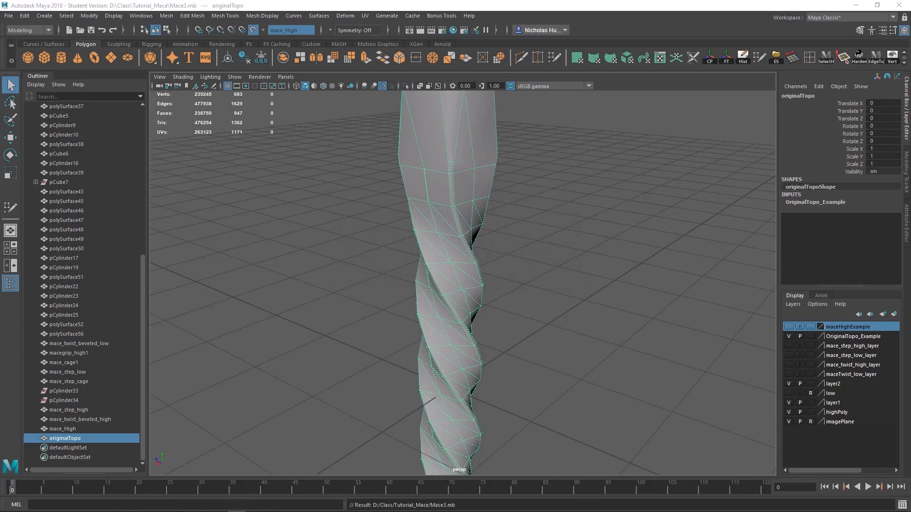
- Turn off the mace_High live surface
middle_click_drag(511, 169, 537, 323, "alt")
left_click_drag(537, 323, 496, 244, "alt")
middle_click_drag(493, 289, 472, 212, "alt")
mouse_move(463, 209)
right_mouse_down("shift")
mouse_move(407, 210)
mouse_move(614, 293)
right_mouse_up("shift")
left_click(439, 223)
key("q")
left_click(255, 30)
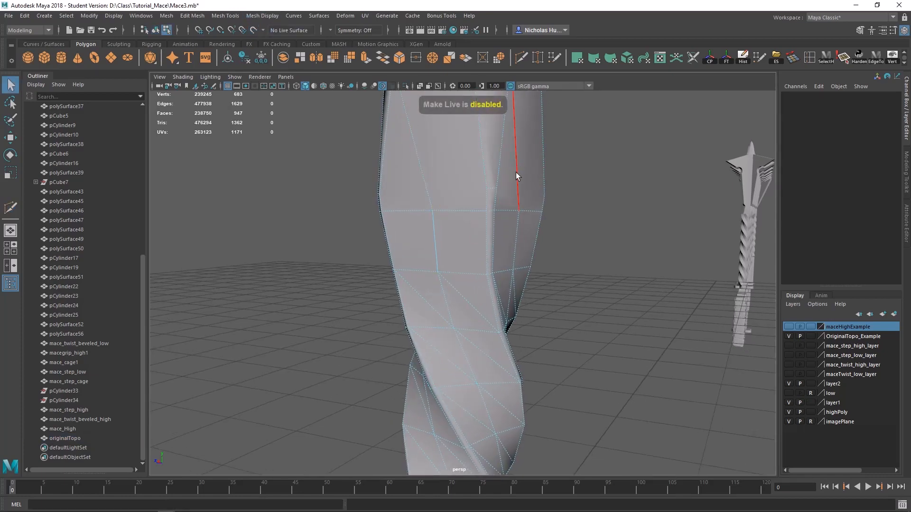
- Cut edges with Multi-Cut from the middle vertices of the shaft's sides to the neighbouring ridges' upper-end vertices
key("y")
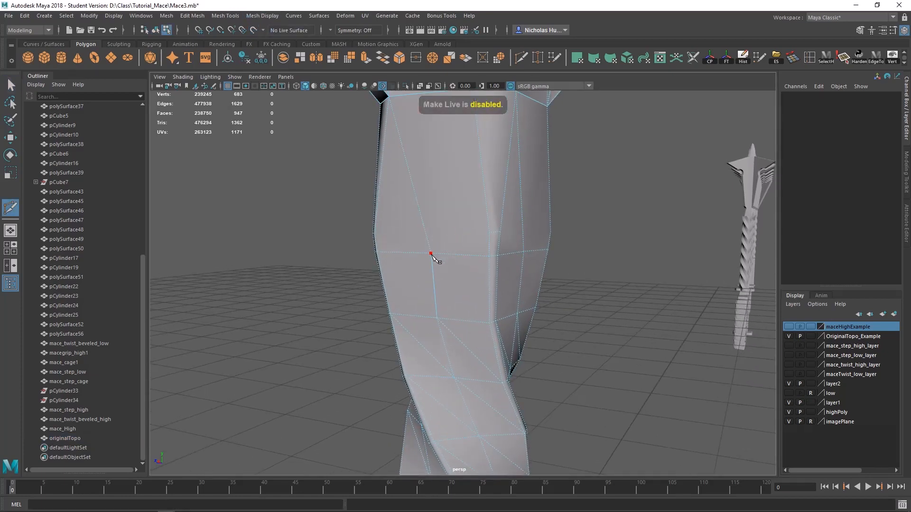
left_click(489, 232)
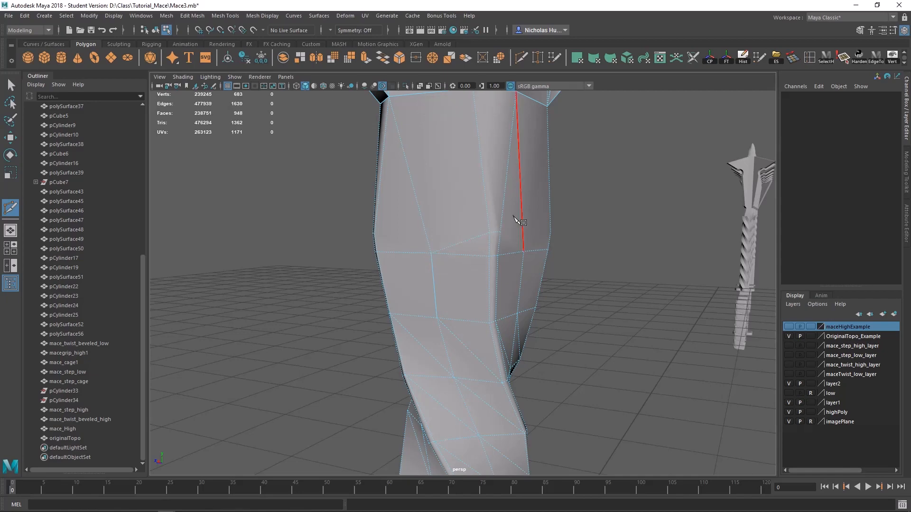
left_click_drag(522, 222, 419, 284, "alt")
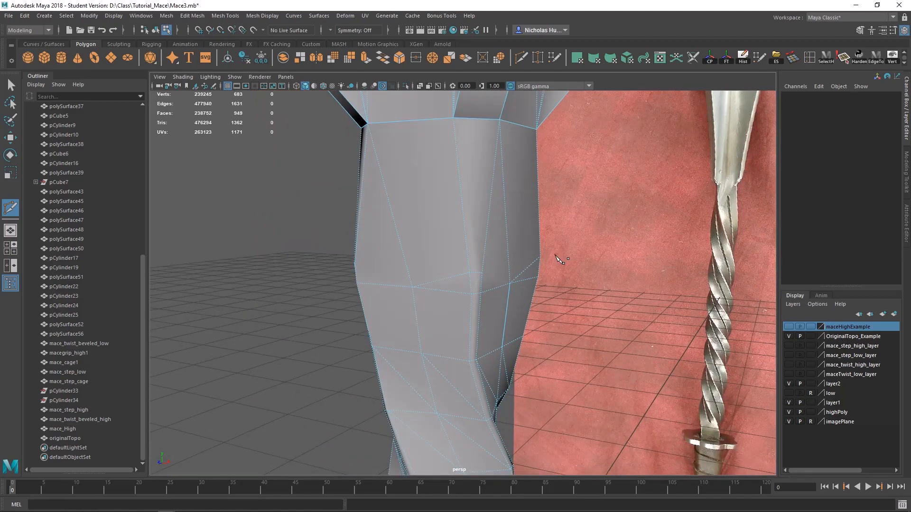
left_click_drag(559, 260, 477, 283, "alt")
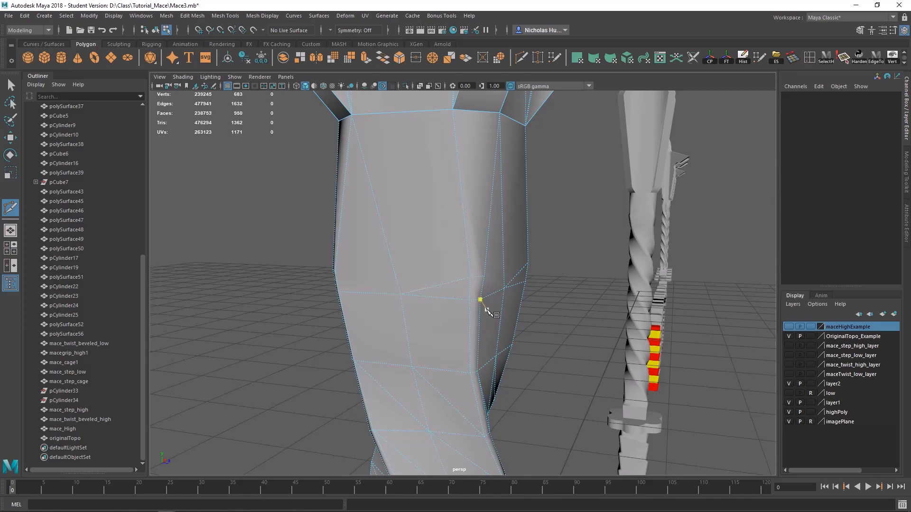
left_click_drag(486, 308, 542, 353, "alt")
- Soften all edges around the upper part of the twisted shaft, just below the mace head
left_click_drag(528, 317, 502, 280, "alt")
right_click_drag(502, 280, 498, 217)
scroll(522, 256, "down", 3)
left_click_drag(594, 243, 265, 375)
right_click_drag(347, 284, 444, 294, "shift")
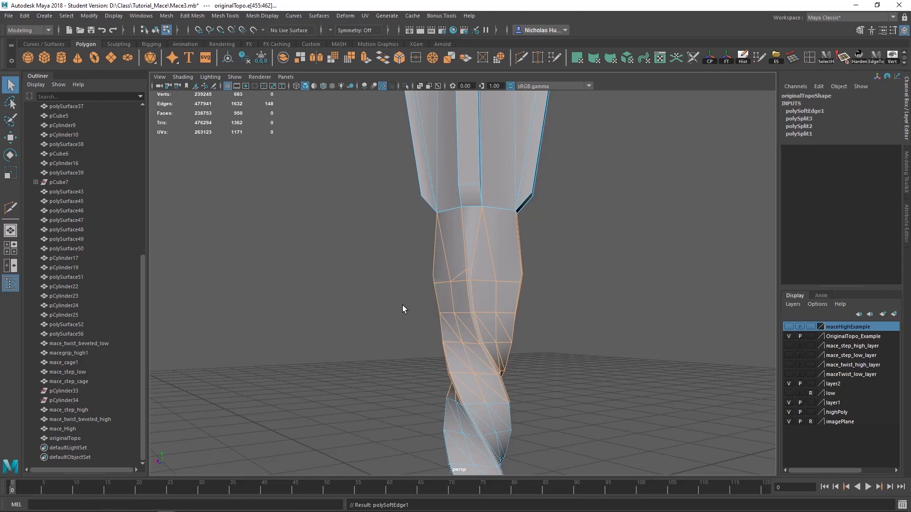
left_click(566, 304)
- Soften the vertical edge running down the middle of the shaft side, just below the new cut
left_click_drag(526, 327, 435, 240, "alt")
left_click(412, 234)
scroll(396, 255, "up", 6)
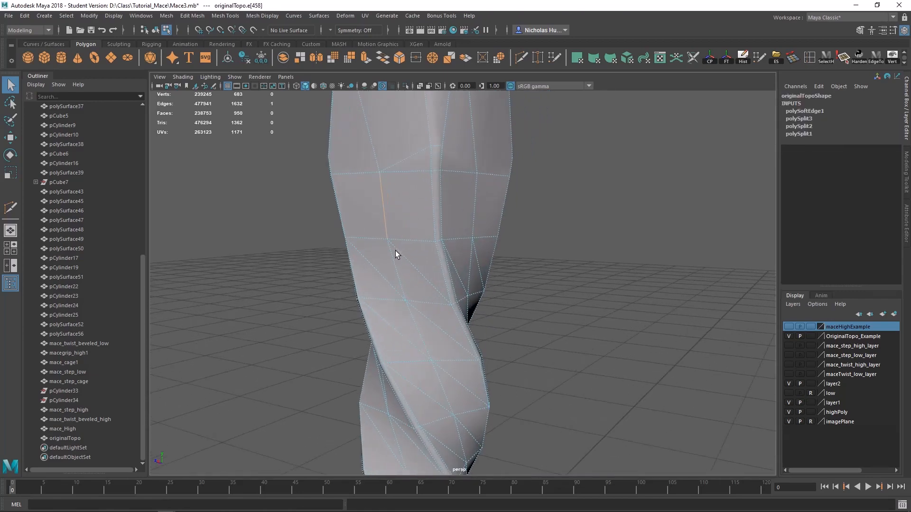
right_click_drag(458, 290, 530, 278, "shift")
left_click(299, 368)
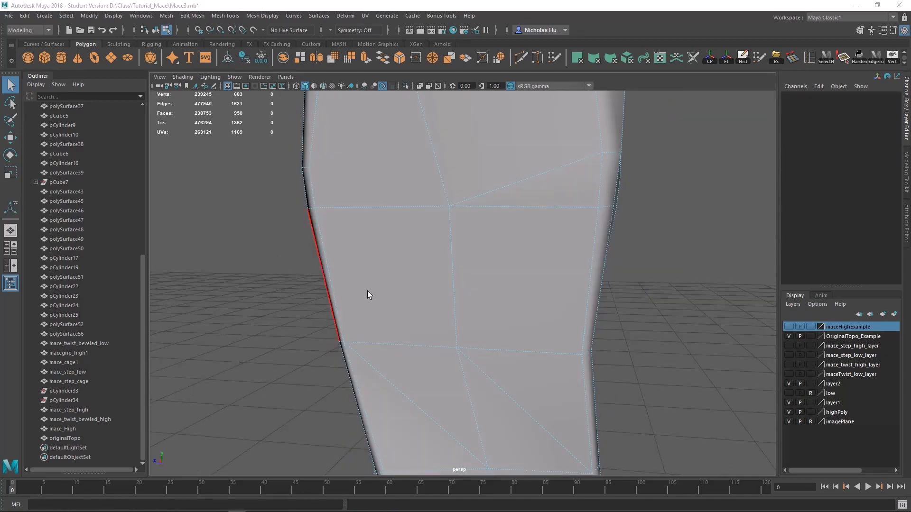
- Delete the two adjacent faces between the ridges, directly below the new cut
left_click_drag(367, 291, 464, 245, "alt")
right_click_drag(474, 242, 476, 267)
left_click(477, 254)
left_click(417, 263, "shift")
key("Delete")
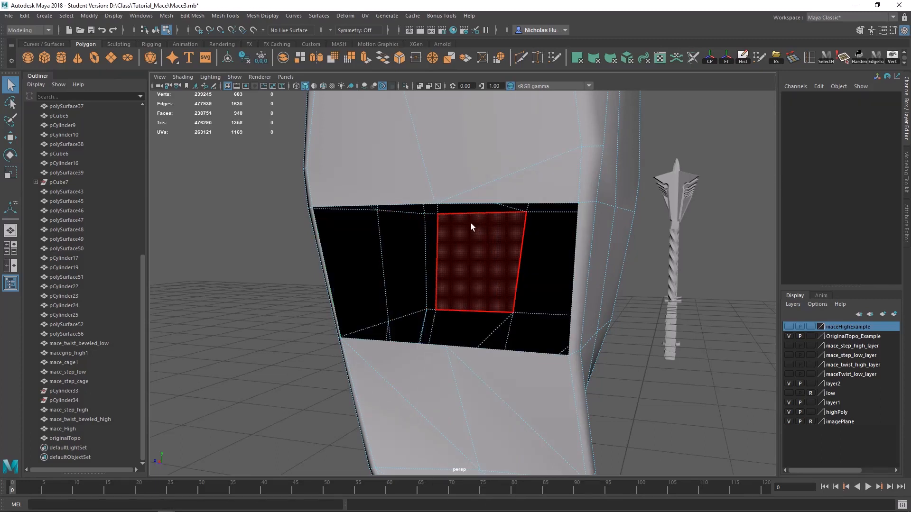
- Bridge the upper and lower border edges of the hole to rebuild the two faces
right_click_drag(480, 172, 478, 143)
left_click(399, 203)
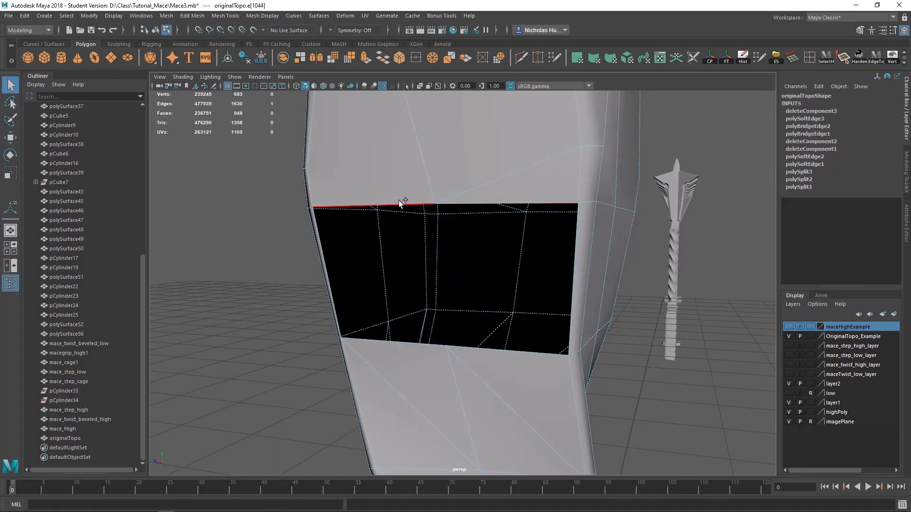
left_click(399, 201, "shift")
left_click(394, 345, "shift")
left_click(493, 349, "shift")
right_click_drag(453, 274, 442, 390, "shift")
left_click_drag(439, 299, 494, 285, "alt")
- Soften the edges around the rebuilt faces between the ridges
right_click_drag(496, 242, 498, 214)
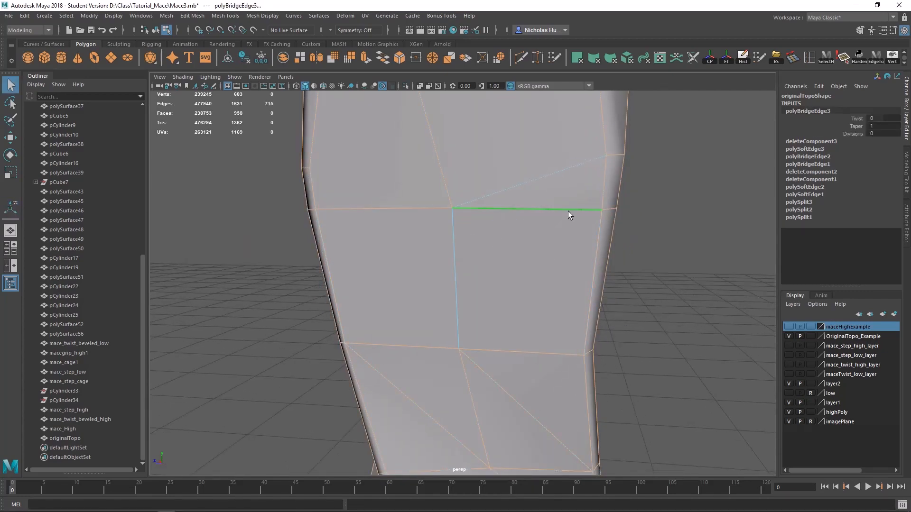
left_click_drag(643, 187, 345, 270)
right_click_drag(381, 246, 445, 254, "shift")
left_click_drag(556, 289, 458, 271, "alt")
left_click(660, 294)
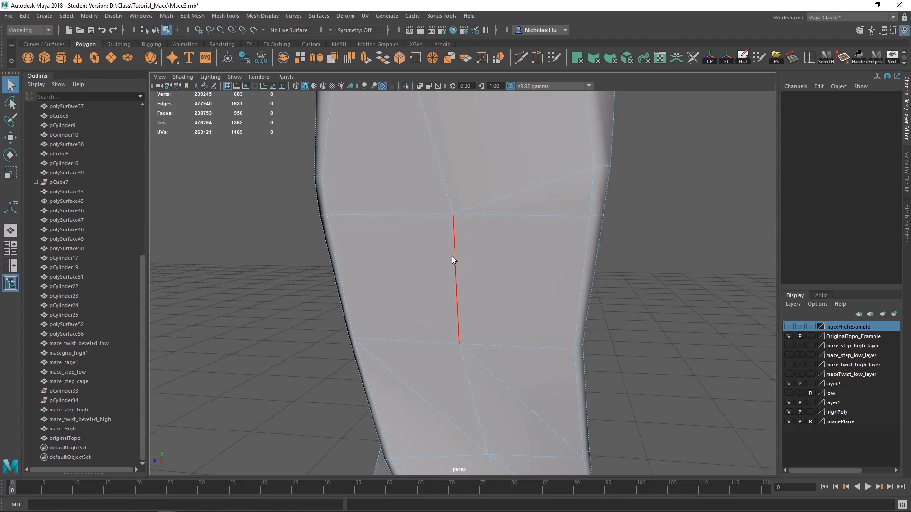
- Select originalTopo as an object, open its layout in the UV Editor and move the editor window clear of the model
scroll(496, 281, "down", 5)
left_click_drag(497, 281, 528, 308, "alt")
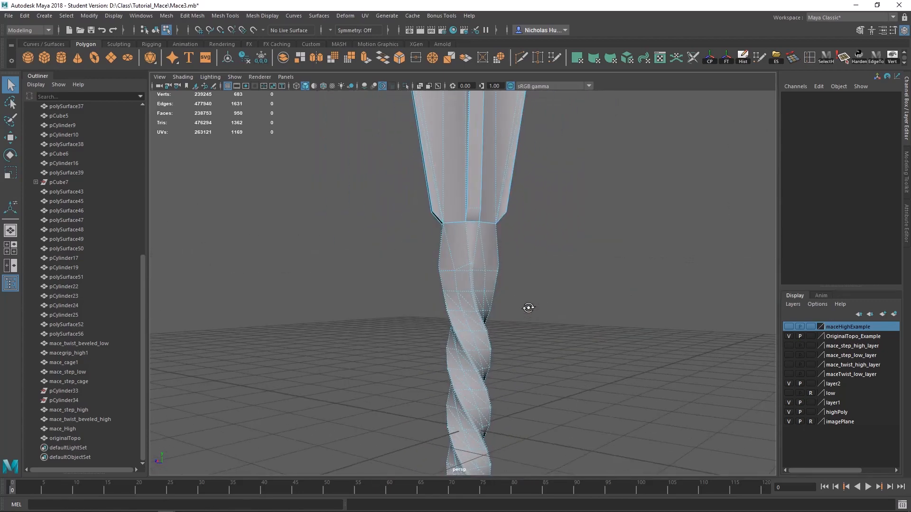
middle_click_drag(528, 308, 481, 269, "alt")
left_click_drag(481, 269, 440, 326, "alt")
scroll(440, 326, "down", 8)
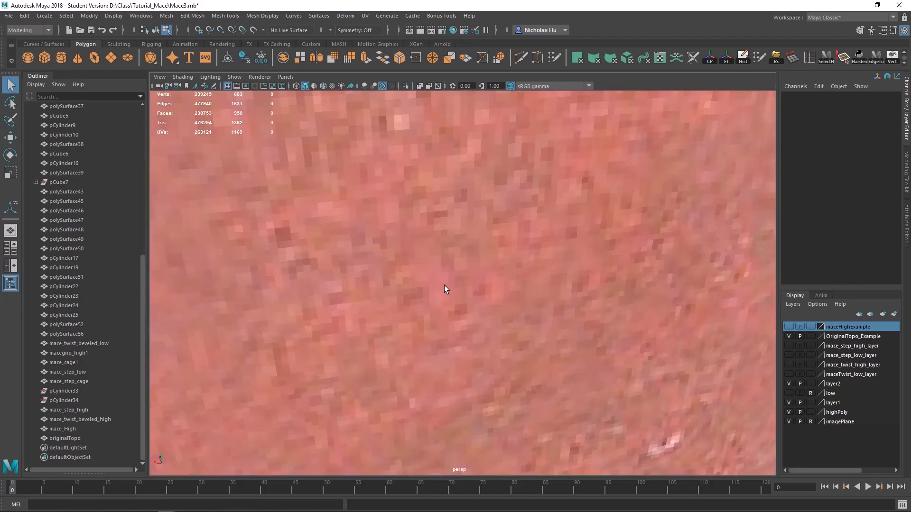
key("bracketleft")
left_click_drag(440, 295, 456, 264, "alt")
right_click_drag(443, 190, 467, 167)
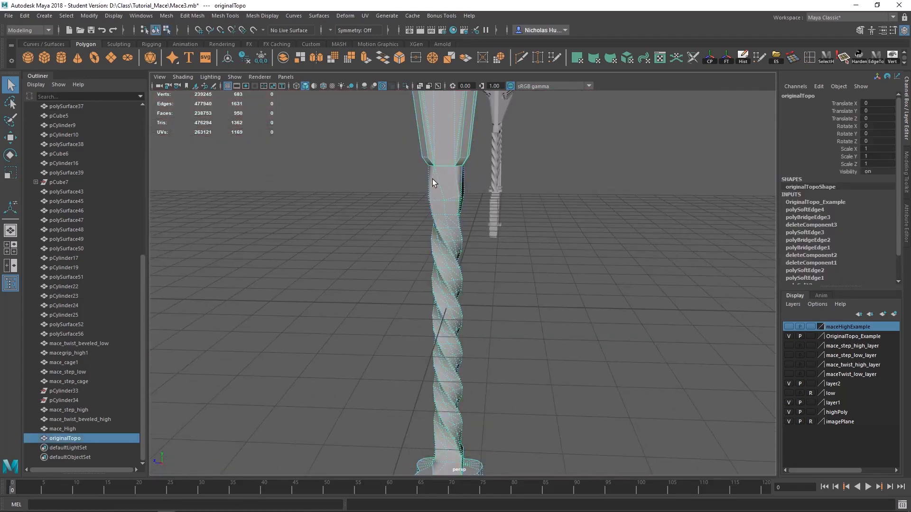
left_click(366, 16)
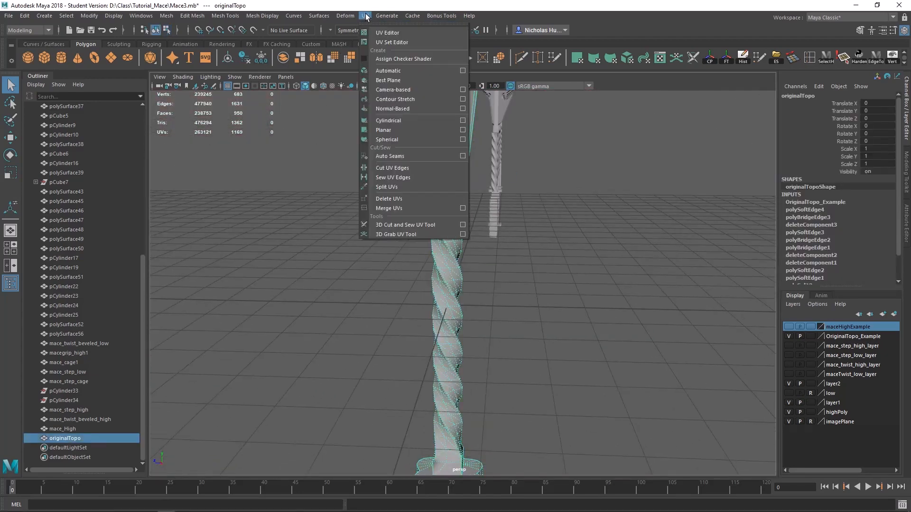
left_click(379, 33)
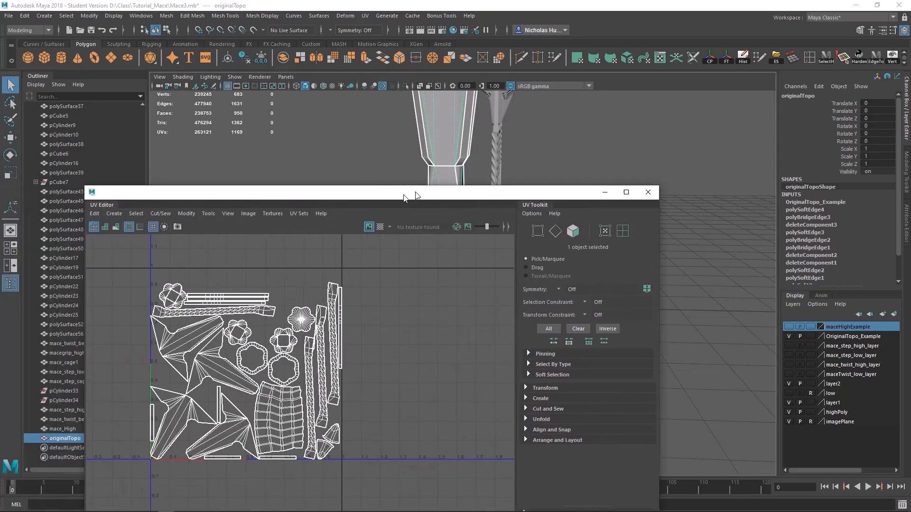
left_click_drag(407, 198, 499, 127)
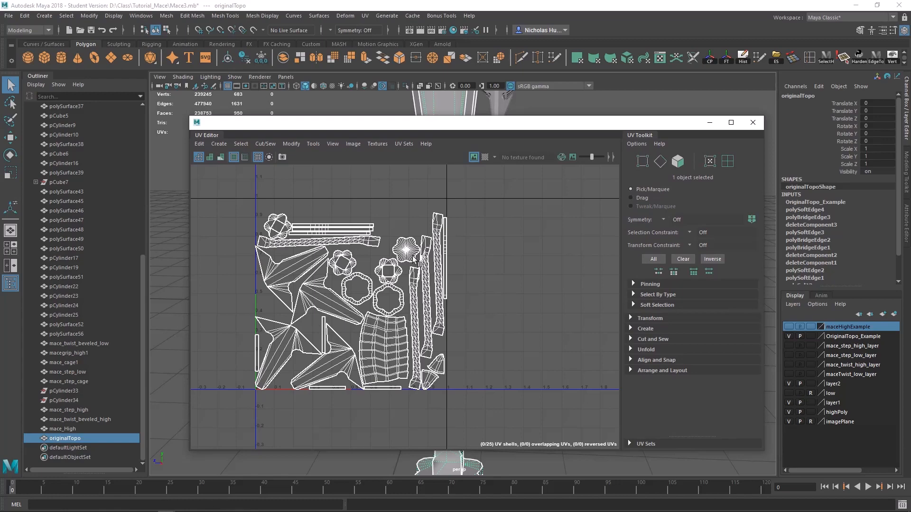
left_click_drag(419, 126, 0, 147)
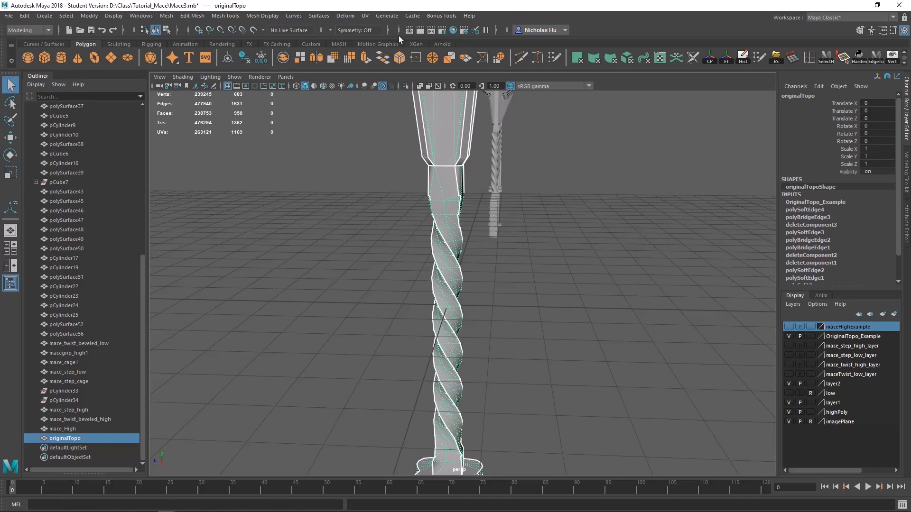
- Apply a camera-based UV projection to originalTopo and bring the UV Editor back into view
left_click(367, 15)
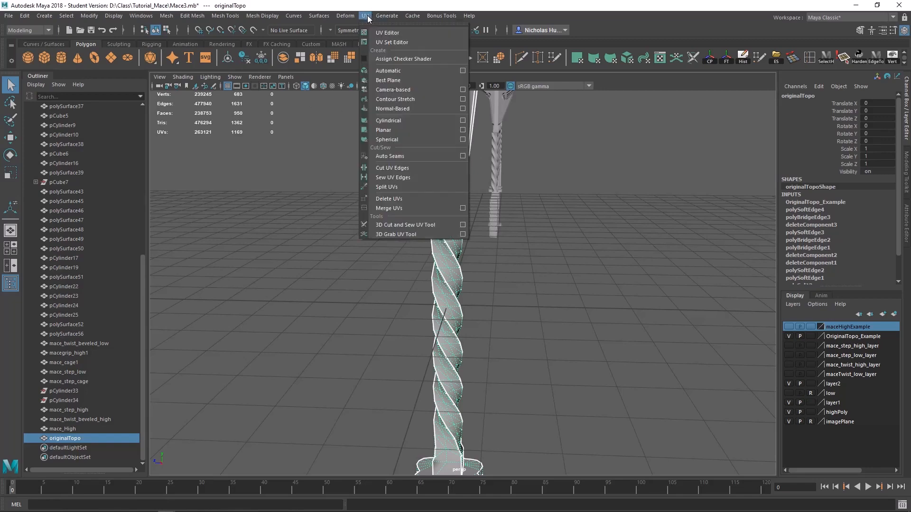
left_click(399, 92)
left_click_drag(0, 142, 496, 119)
scroll(294, 245, "up", 3)
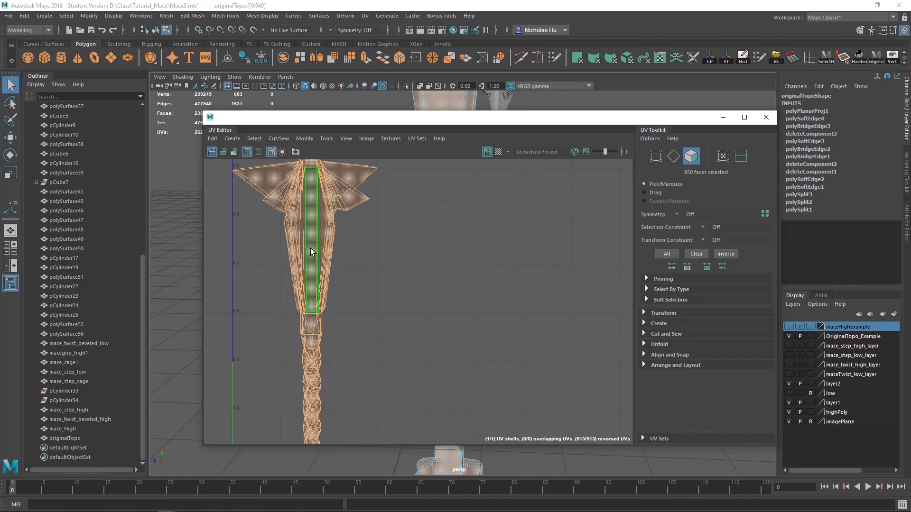
- Examine the camera-projected UV shell of the mace in the UV Editor
scroll(322, 208, "down", 3)
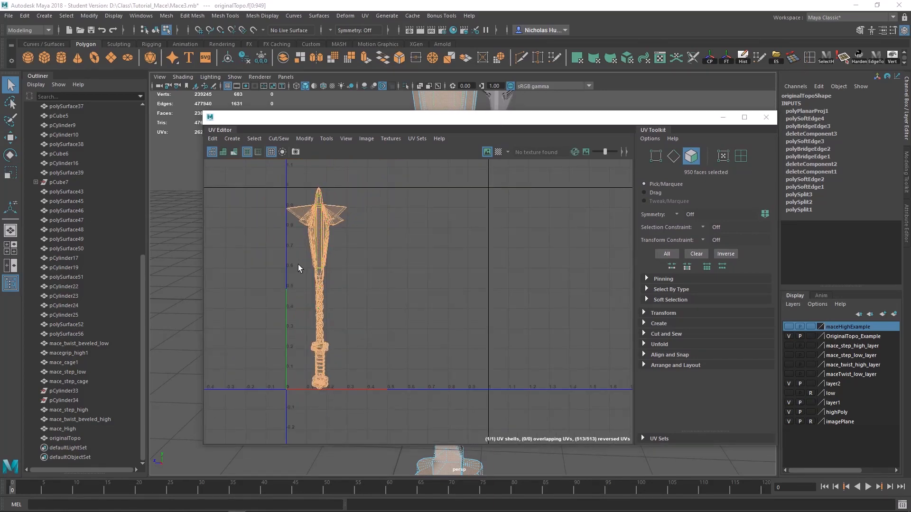
middle_click_drag(298, 268, 442, 252, "alt")
right_click_drag(444, 255, 551, 317, "alt")
middle_click_drag(506, 264, 479, 307, "alt")
right_click_drag(402, 246, 612, 315, "alt")
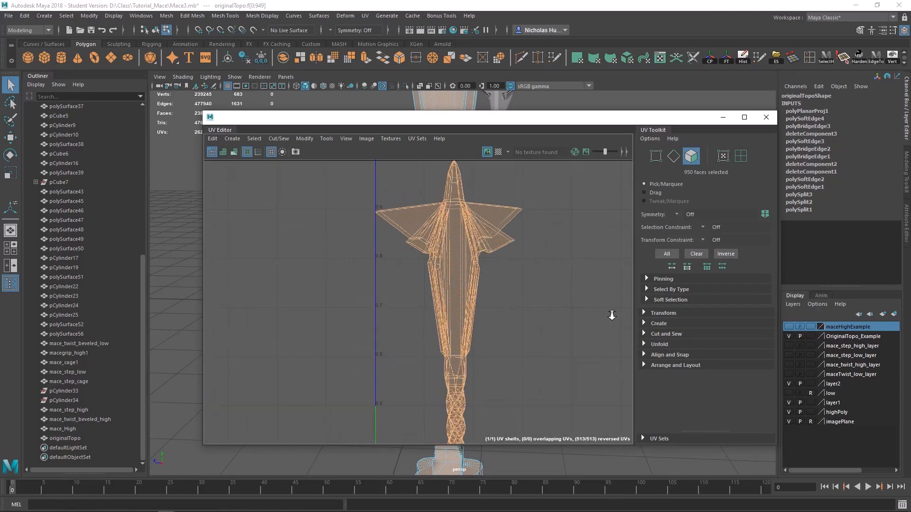
middle_click_drag(451, 258, 396, 260, "alt")
scroll(399, 257, "down", 3)
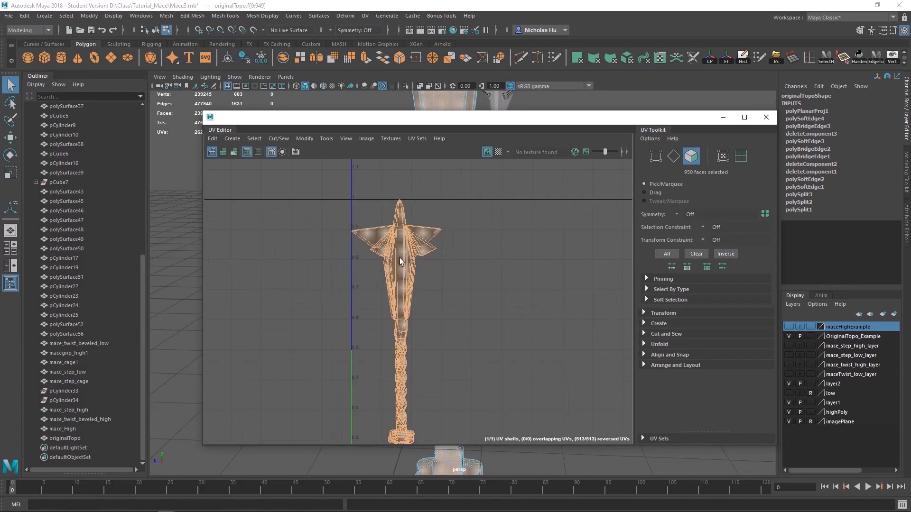
- Compare the mace head on the model with its projected UV shell, leaving the UV Editor out of the way
left_click_drag(445, 122, 0, 124)
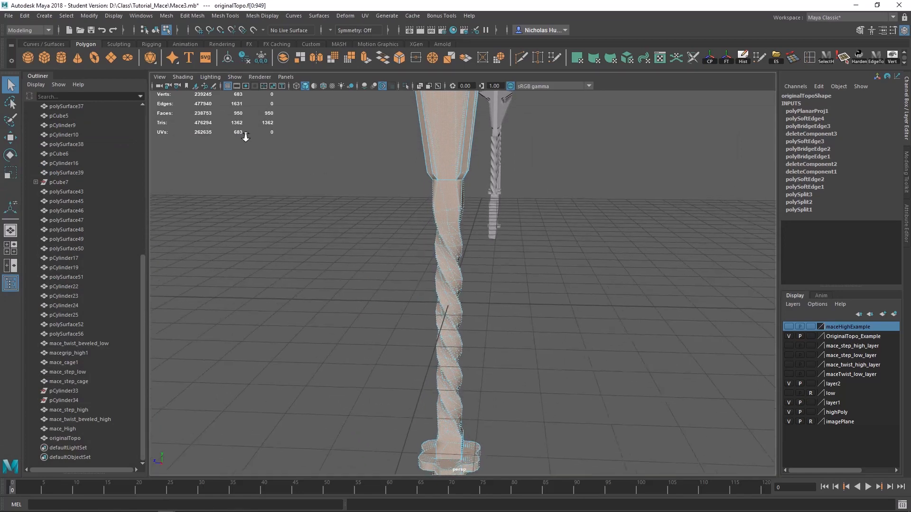
middle_click_drag(484, 181, 502, 388, "alt")
left_click_drag(474, 257, 475, 235, "alt")
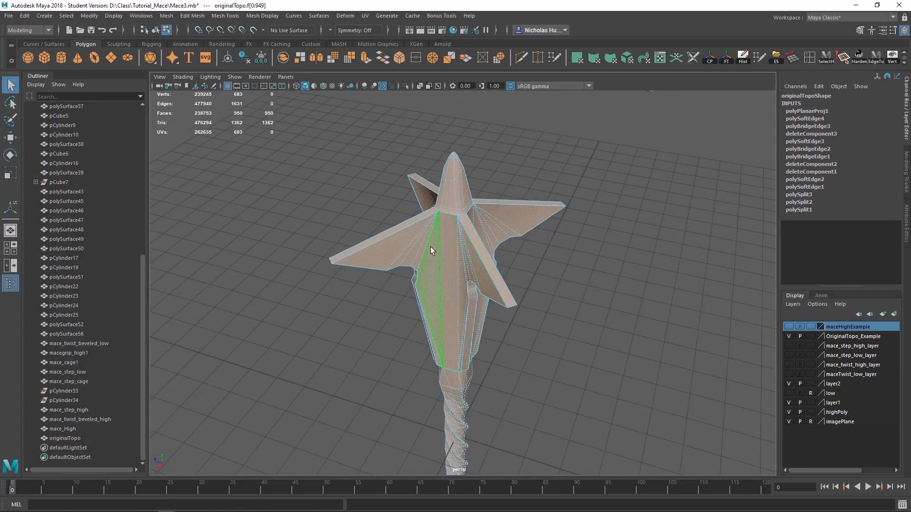
left_click_drag(1, 124, 437, 95)
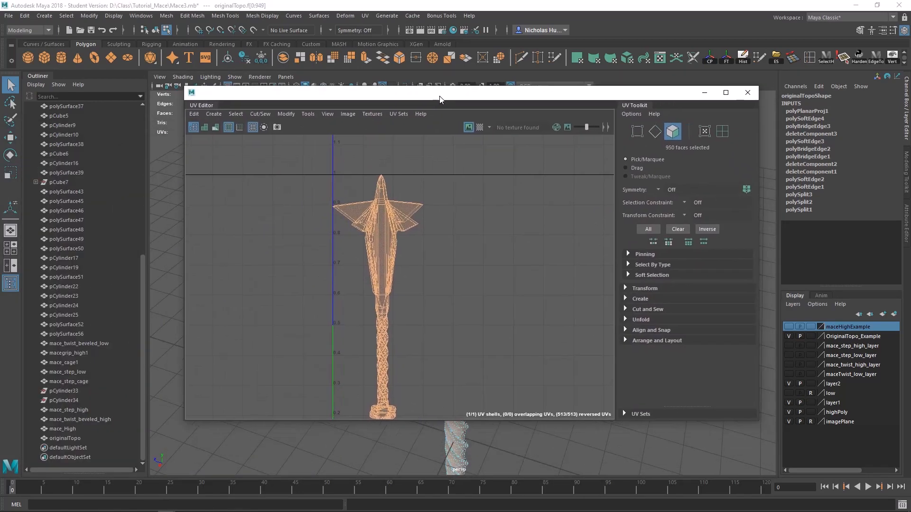
scroll(370, 226, "up", 5)
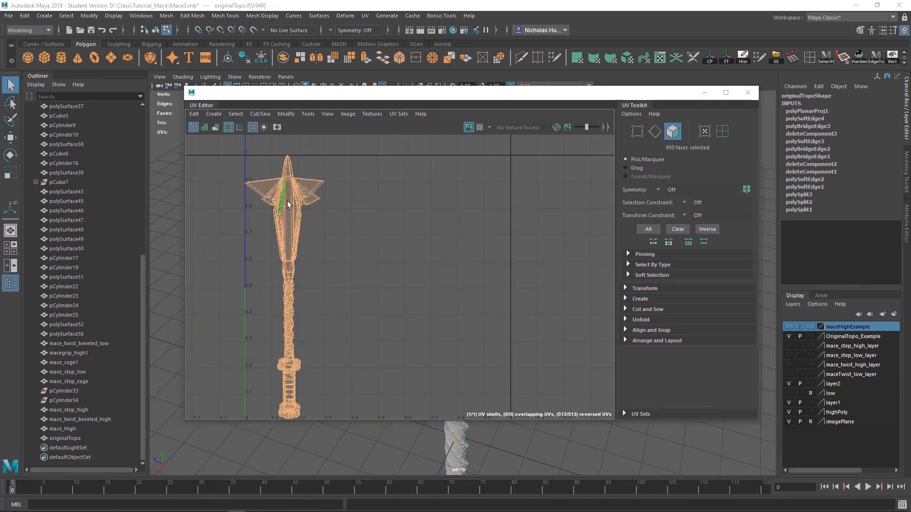
left_click_drag(394, 95, 0, 154)
- Inspect the mace's head, twisted shaft and grip on the model from several angles
left_click_drag(405, 236, 434, 266, "alt")
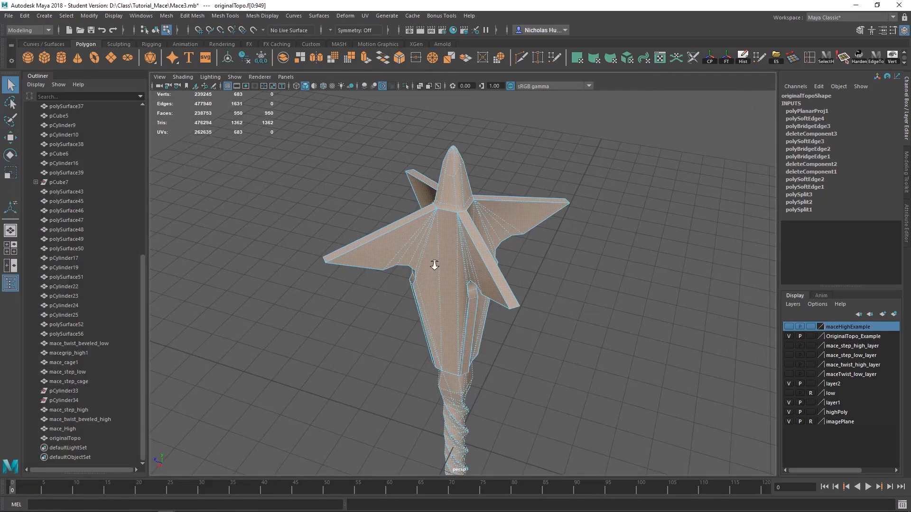
right_click_drag(433, 266, 754, 306, "alt")
left_click_drag(538, 299, 429, 146, "alt")
left_click_drag(467, 216, 514, 163, "alt")
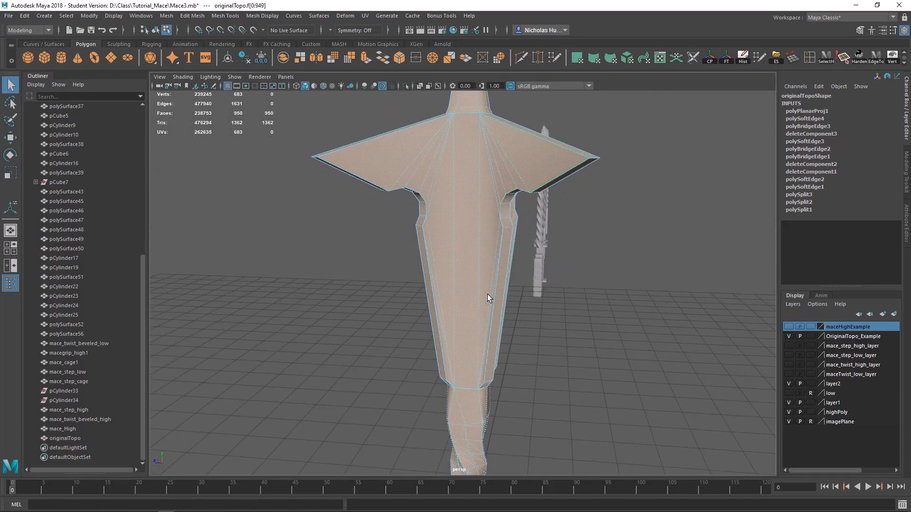
middle_click_drag(484, 427, 445, 261, "alt")
middle_click_drag(444, 412, 480, 262, "alt")
middle_click_drag(469, 417, 448, 221, "alt")
mouse_move(448, 221)
left_mouse_down("alt")
mouse_move(443, 229)
mouse_move(447, 215)
mouse_move(434, 216)
left_mouse_up("alt")
middle_click_drag(522, 252, 539, 334, "alt")
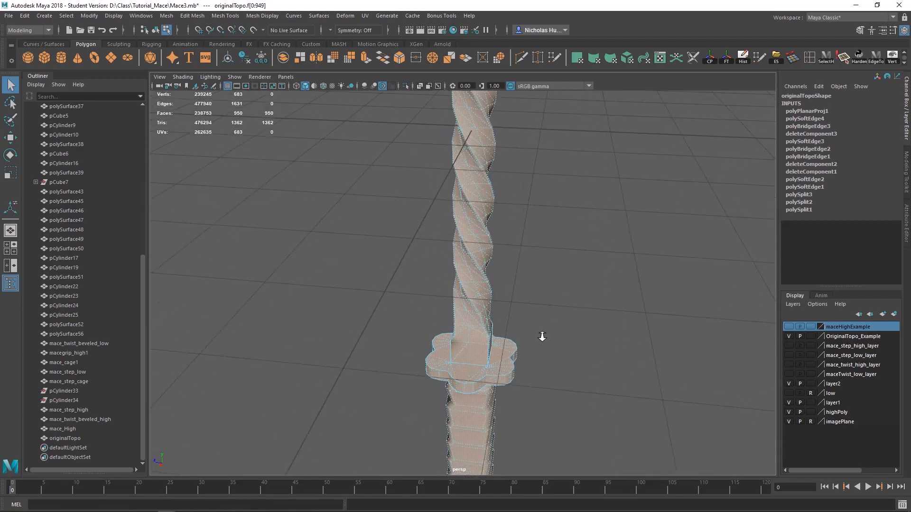
left_click_drag(539, 334, 419, 278, "alt")
middle_click_drag(467, 142, 490, 318, "alt")
left_click_drag(490, 317, 273, 264, "alt")
scroll(285, 254, "down", 1)
- Return to object mode and select the whole originalTopo mesh
right_click_drag(326, 219, 370, 206)
left_click(533, 294)
middle_click_drag(408, 337, 523, 321, "alt")
scroll(494, 295, "down", 3)
left_click(462, 268)
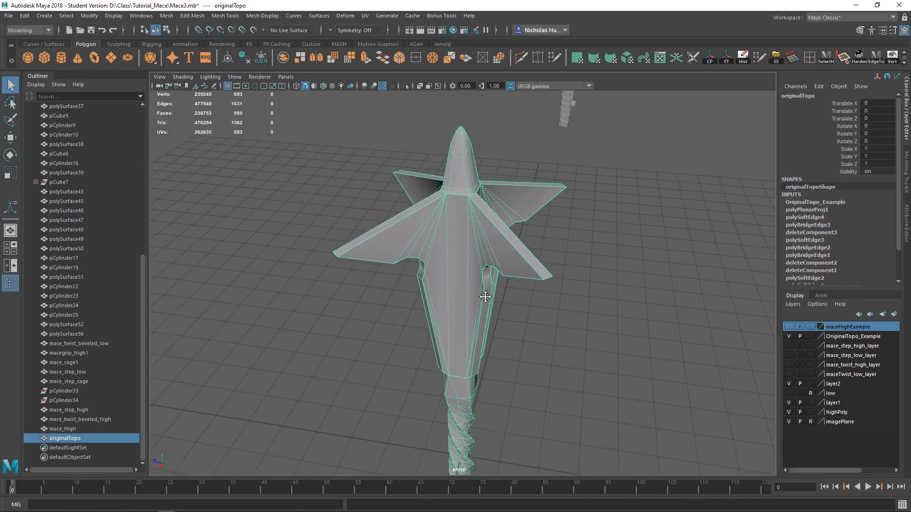
- Select all hard edges of originalTopo by running the MEL command polySelectConstraint -m 3 -t 0x8000 -sm 1;
left_click_drag(482, 298, 361, 168, "alt")
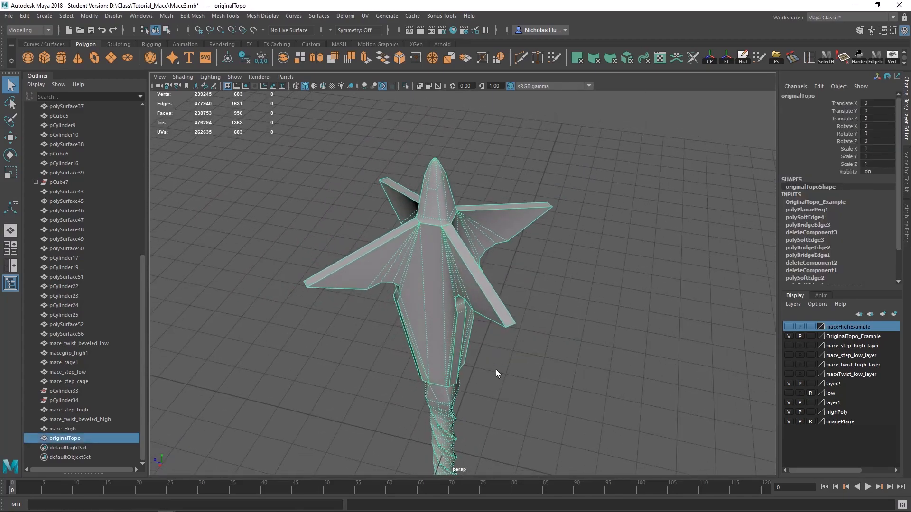
left_click_drag(497, 369, 442, 315, "alt")
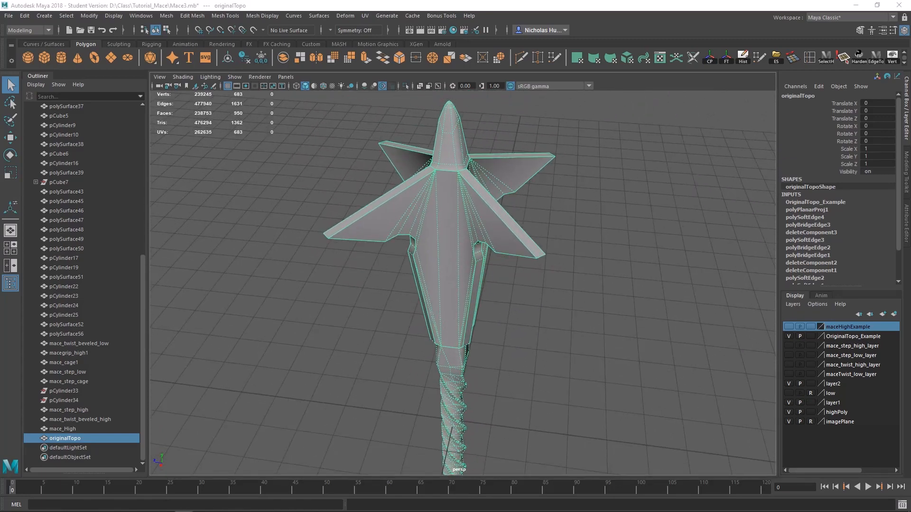
key("alt+Tab")
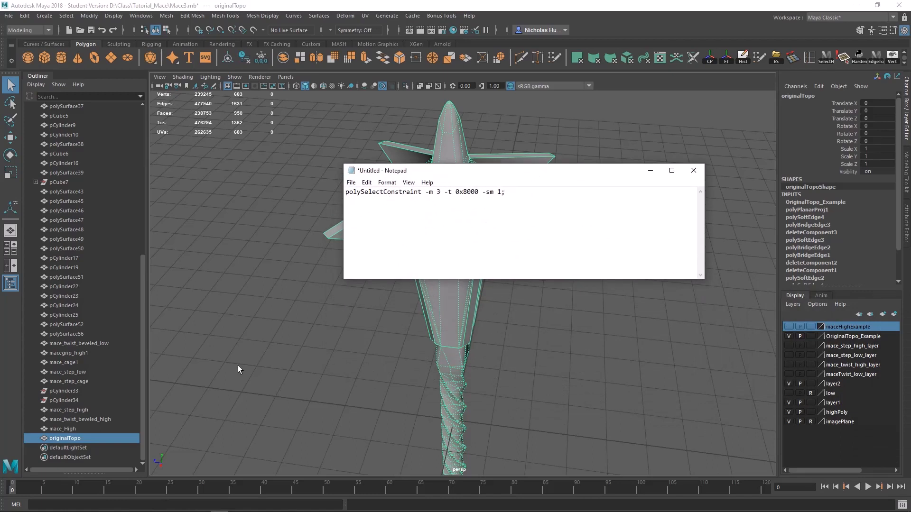
left_click(16, 505)
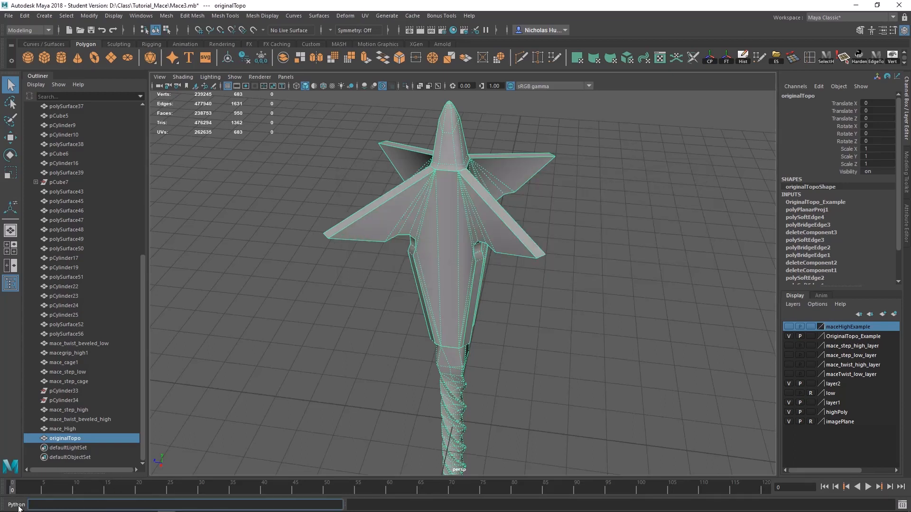
left_click(17, 505)
key("alt+Tab")
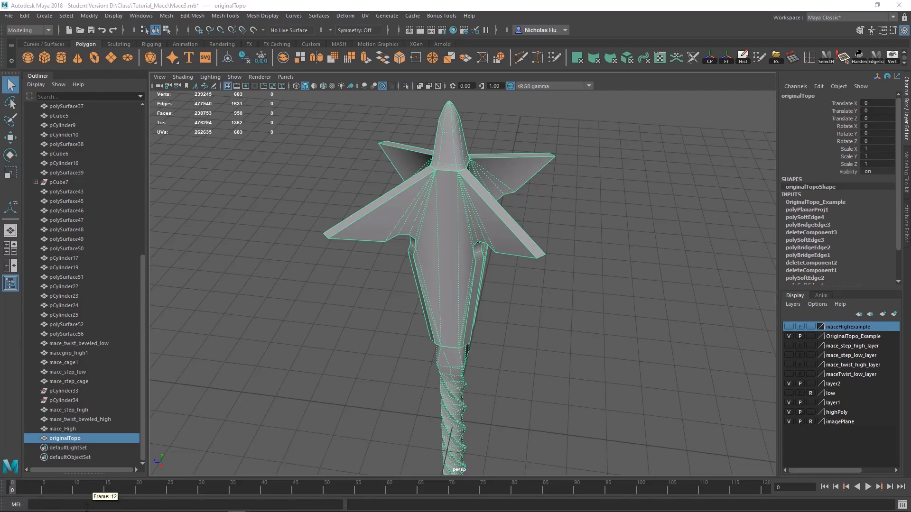
left_click(105, 504)
type("polySelectConstraint -m 3 -t 0x8000 -sm 1;")
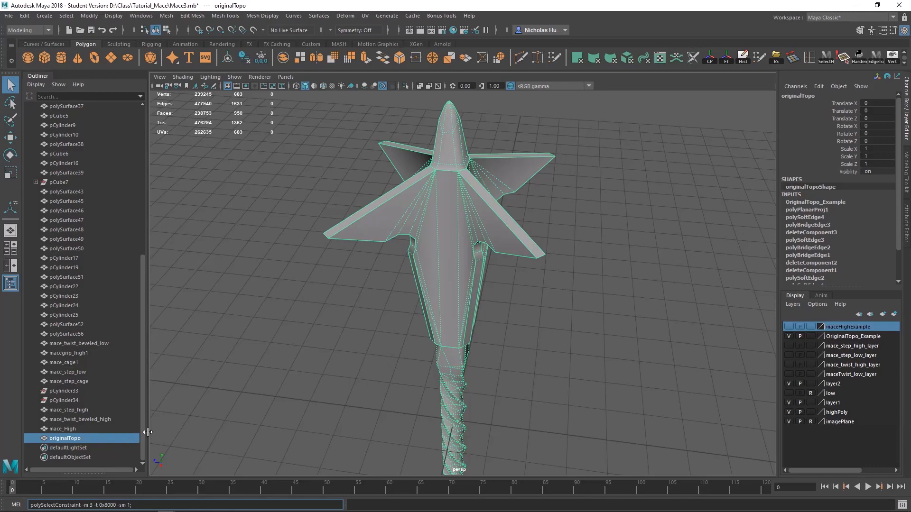
key("Return")
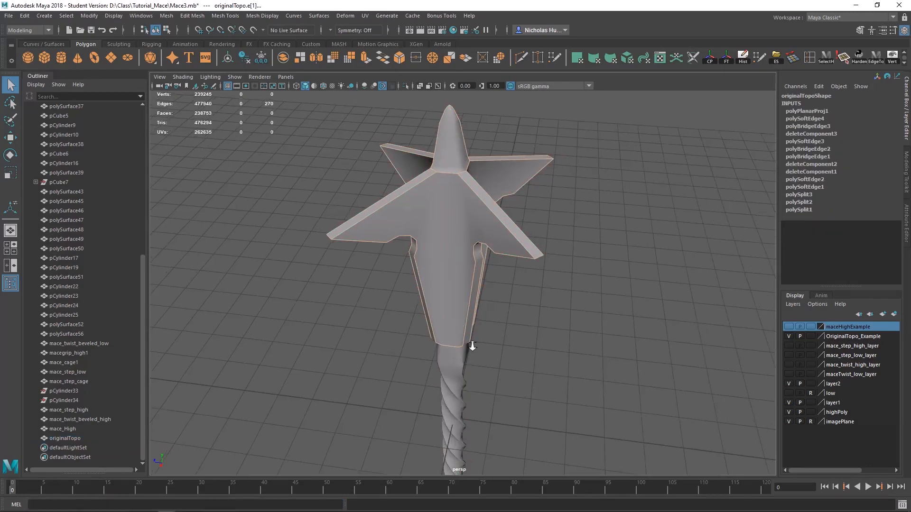
- Cut the mace's UVs along the selected hard edges in the UV Editor, leaving the editor out of the way
right_click_drag(472, 346, 434, 346, "alt")
middle_click_drag(434, 346, 434, 274, "alt")
middle_click_drag(441, 394, 471, 372, "alt")
right_click_drag(472, 372, 451, 341, "alt")
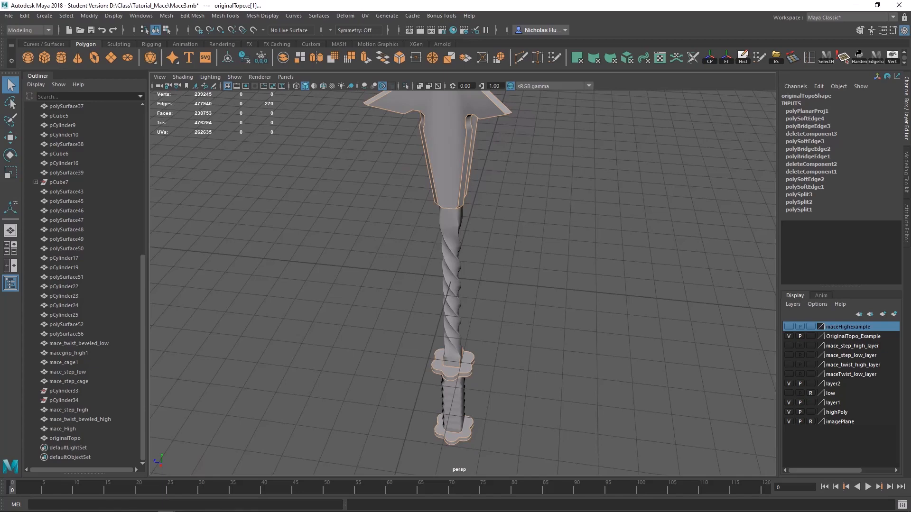
left_click_drag(1, 126, 441, 121)
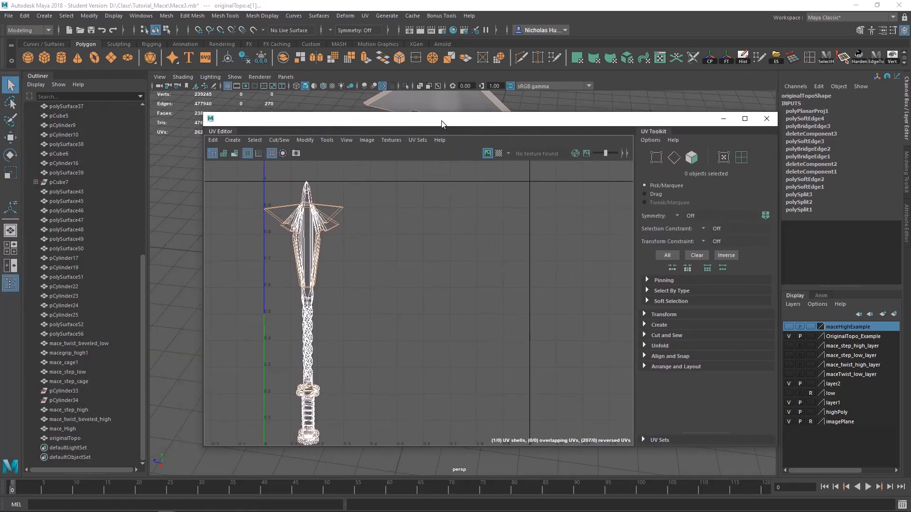
right_click(433, 271)
left_click(432, 242)
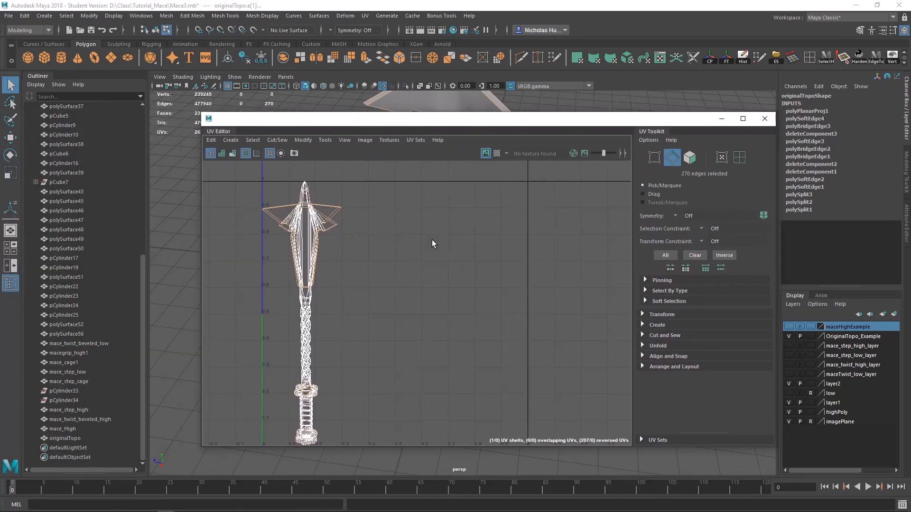
right_click_drag(432, 240, 398, 255, "shift")
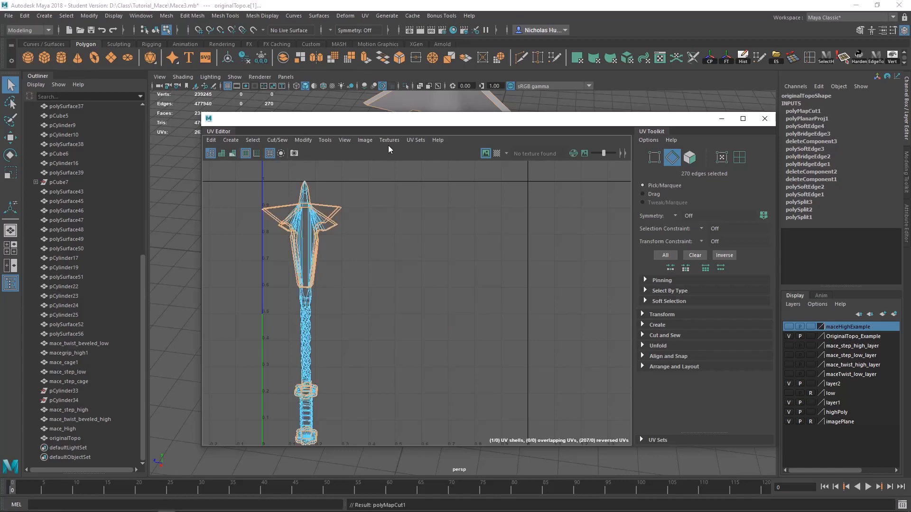
left_click_drag(389, 123, 0, 148)
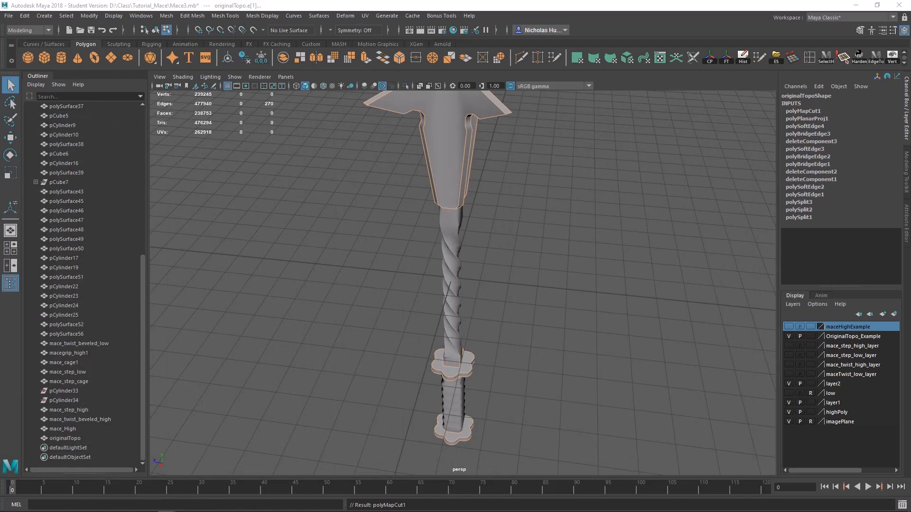
- Return to object mode and reselect the originalTopo mesh
left_click(514, 203)
mouse_move(509, 212)
right_mouse_down()
mouse_move(522, 198)
mouse_move(513, 209)
right_mouse_up()
right_click_drag(447, 159, 496, 147)
left_click(454, 158)
middle_click_drag(488, 182, 512, 240, "alt")
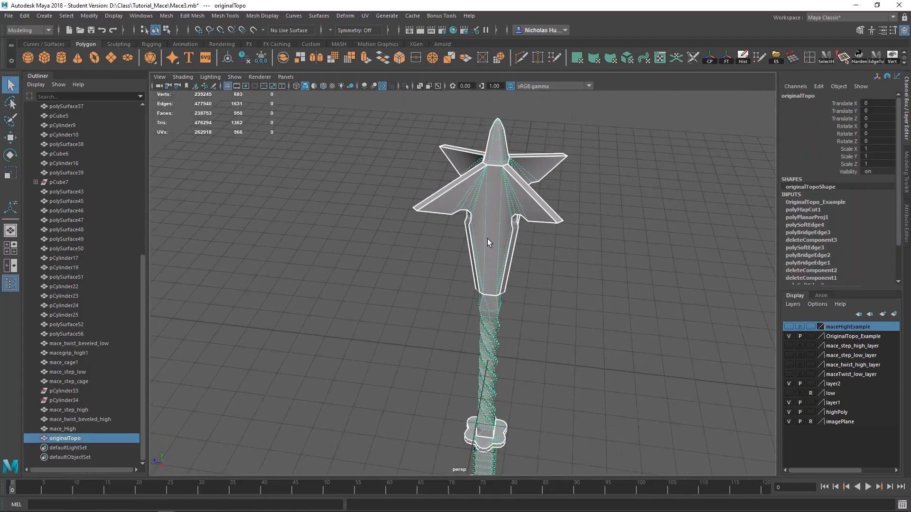
- Select all of the mace's UV shells in the UV Editor and unfold them
left_click_drag(541, 144, 581, 117)
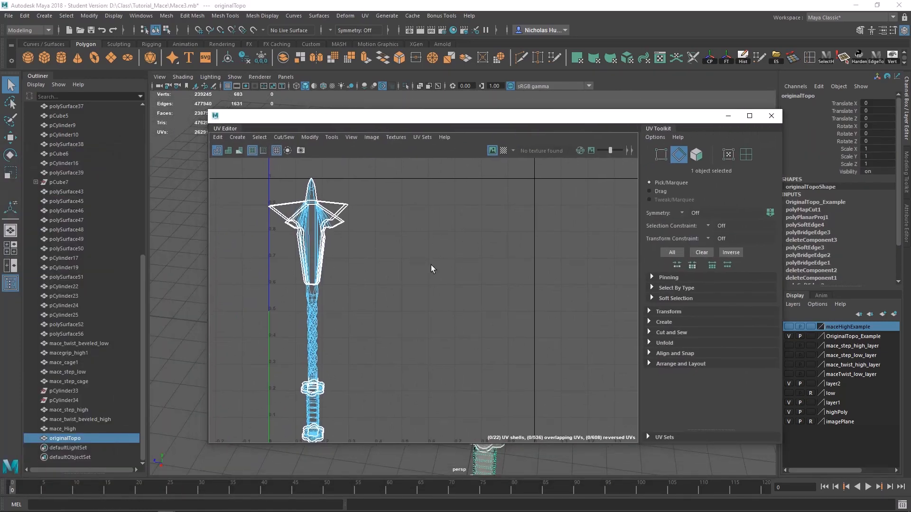
right_click_drag(430, 265, 396, 244)
scroll(395, 244, "down", 3)
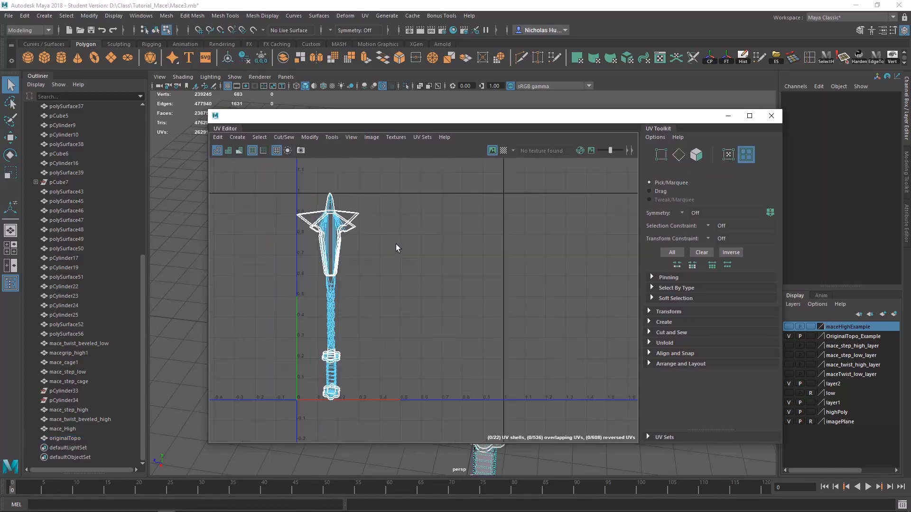
left_click_drag(442, 182, 316, 353)
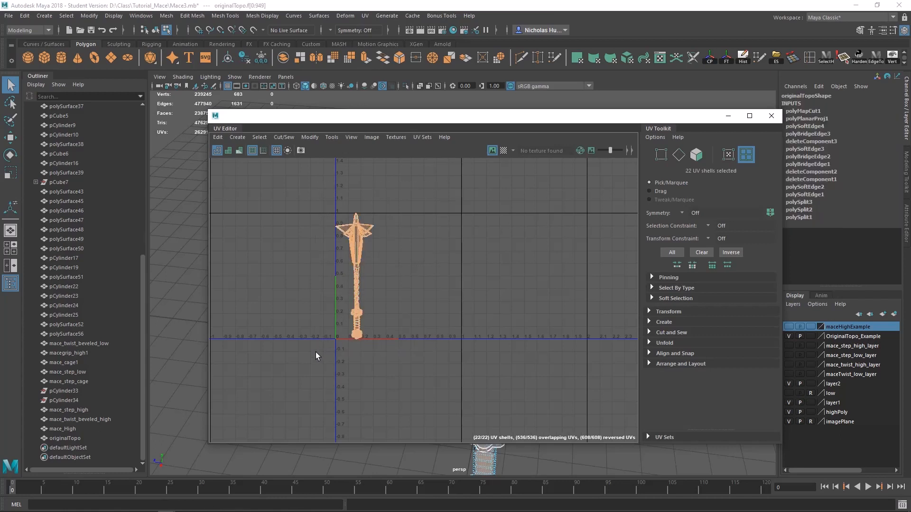
scroll(335, 300, "up", 2)
scroll(335, 300, "up", 2)
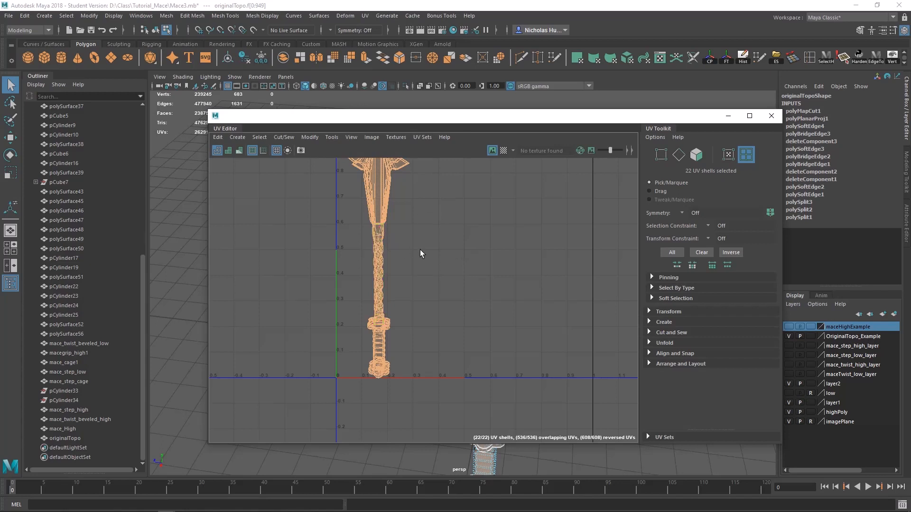
right_click_drag(478, 221, 400, 212, "shift")
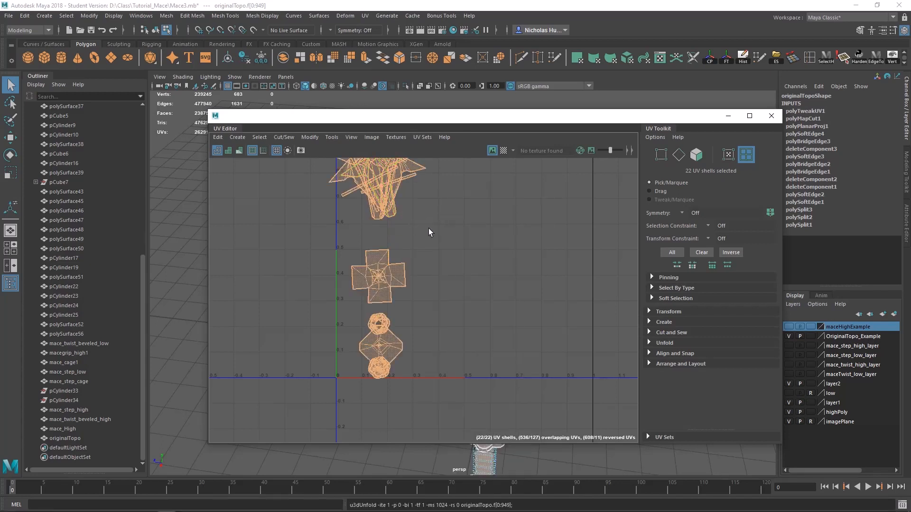
middle_click_drag(446, 223, 468, 286, "alt")
- Clear the UV Editor from the viewport and select originalTopo again as a whole object
left_click_drag(470, 120, 0, 142)
right_click_drag(489, 206, 536, 192)
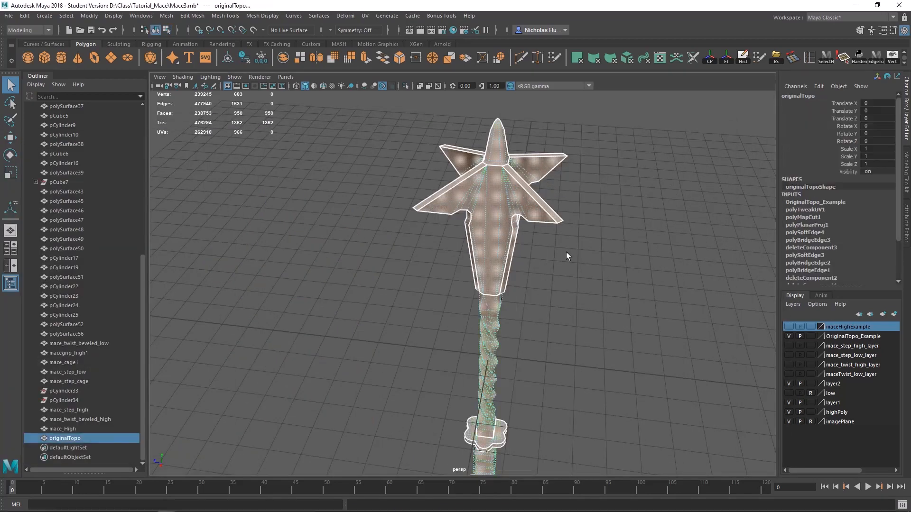
left_click(565, 252)
left_click(520, 206)
- Try selecting soft and hard edges one by one around the blades of the mace head
middle_click_drag(527, 205, 510, 253, "alt")
scroll(453, 255, "up", 3)
right_click_drag(444, 240, 448, 218)
scroll(429, 283, "up", 4)
scroll(428, 283, "up", 2)
left_click(376, 256)
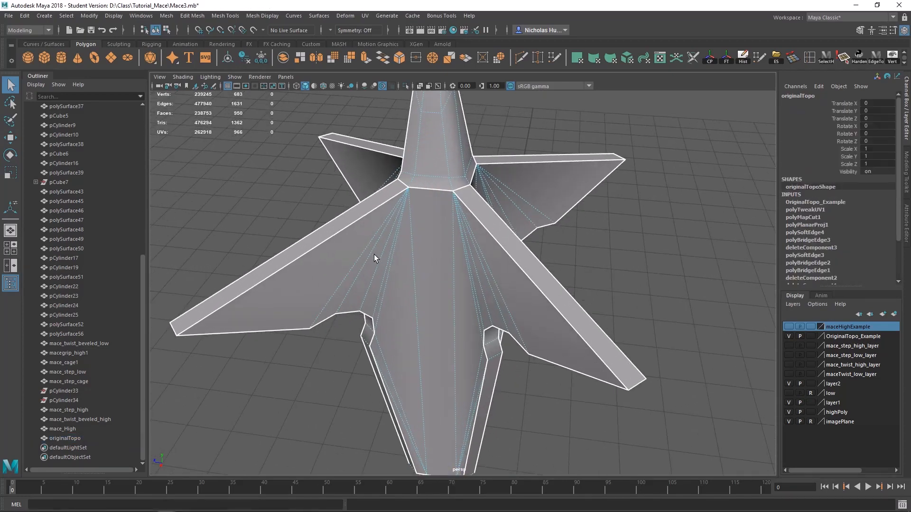
left_click(375, 252)
left_click_drag(472, 249, 481, 253)
left_click(544, 280)
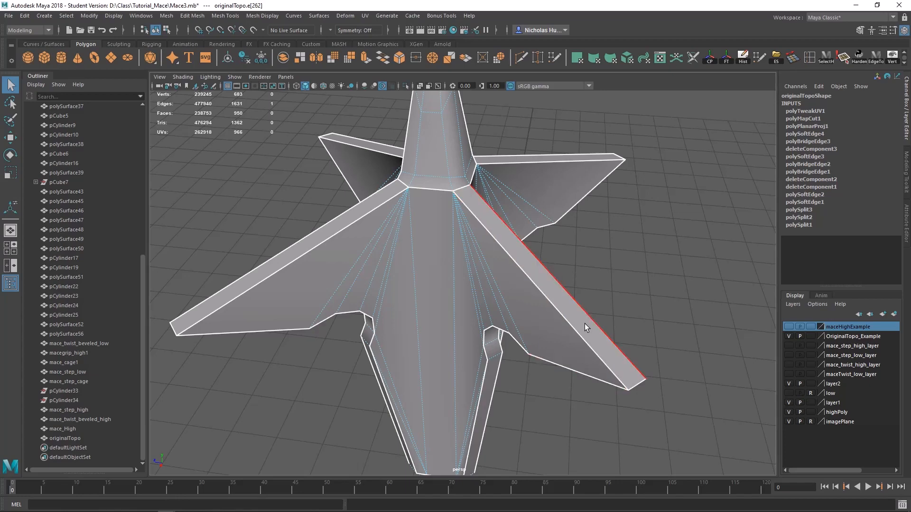
left_click(616, 370)
- Reset the polygon selection constraint on edges and close its settings
left_click_drag(631, 385, 423, 277, "alt")
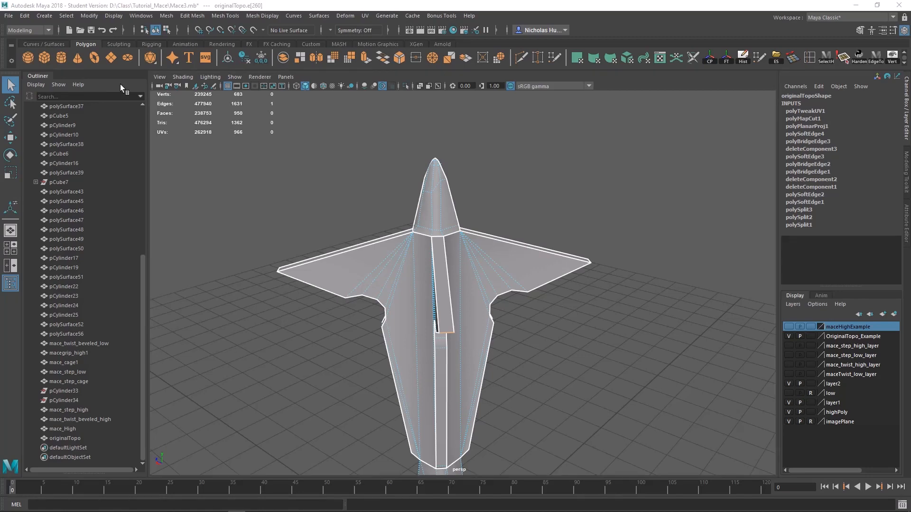
left_click(66, 16)
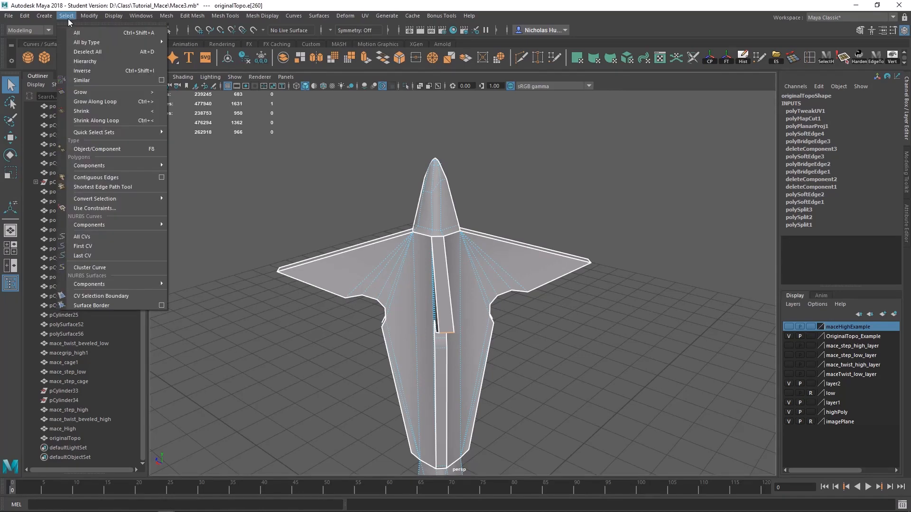
left_click(90, 207)
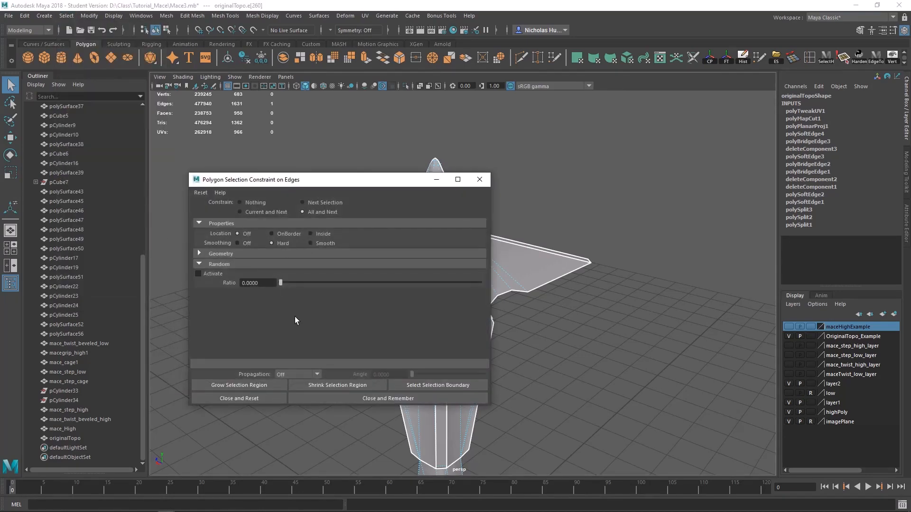
left_click(233, 398)
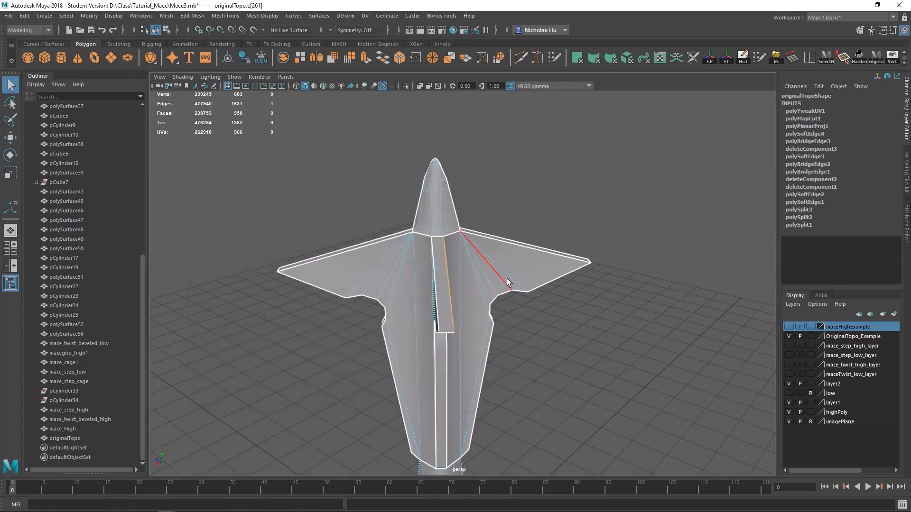
- Test the edge selection by selecting an edge loop on the mace head, and go back to object mode
double_click(433, 249)
right_click(441, 241)
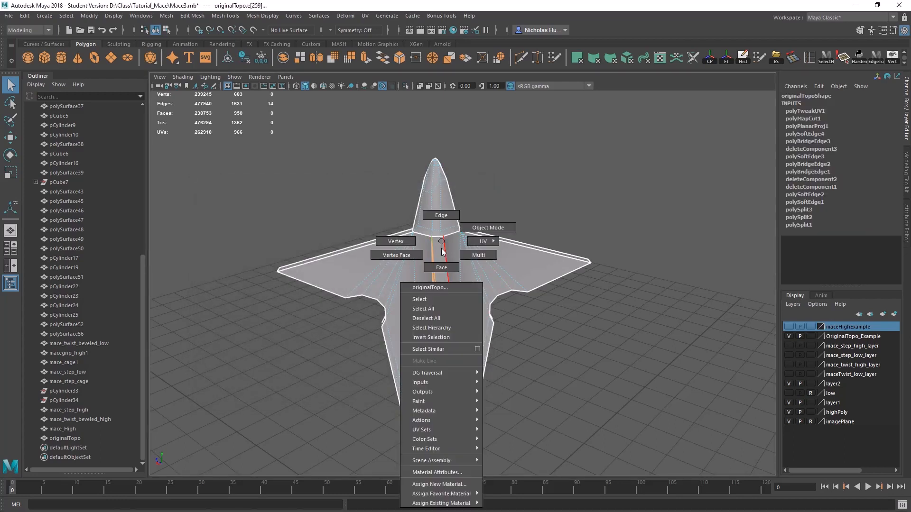
left_click(479, 227)
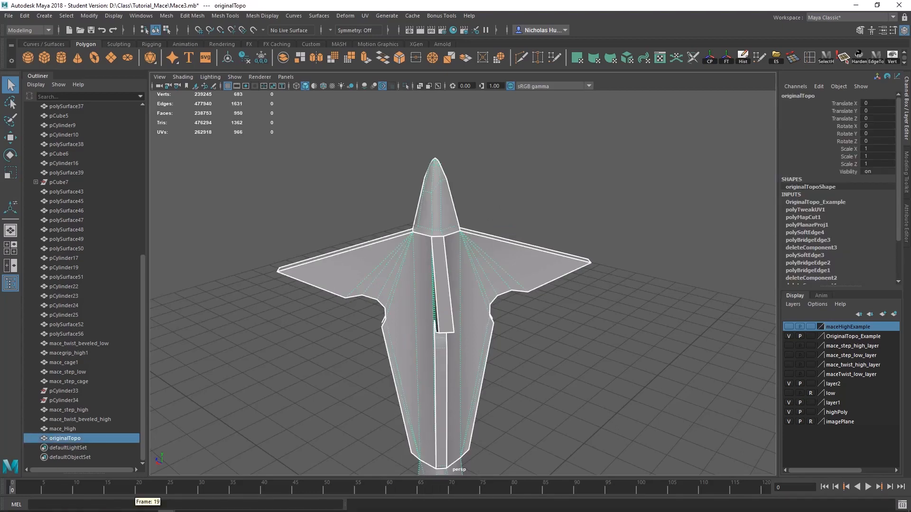
- Run polySelectConstraint -m 3 -t 0x8000 -sm 1; again on originalTopo to select its hard edges
left_click(155, 503)
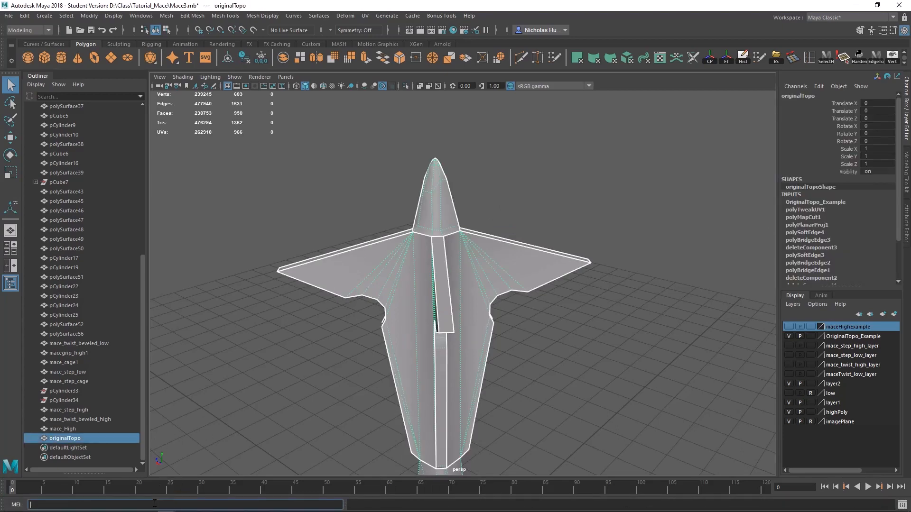
type("polySelectConstraint -m 3 -t 0x8000 -sm 1;")
key("Return")
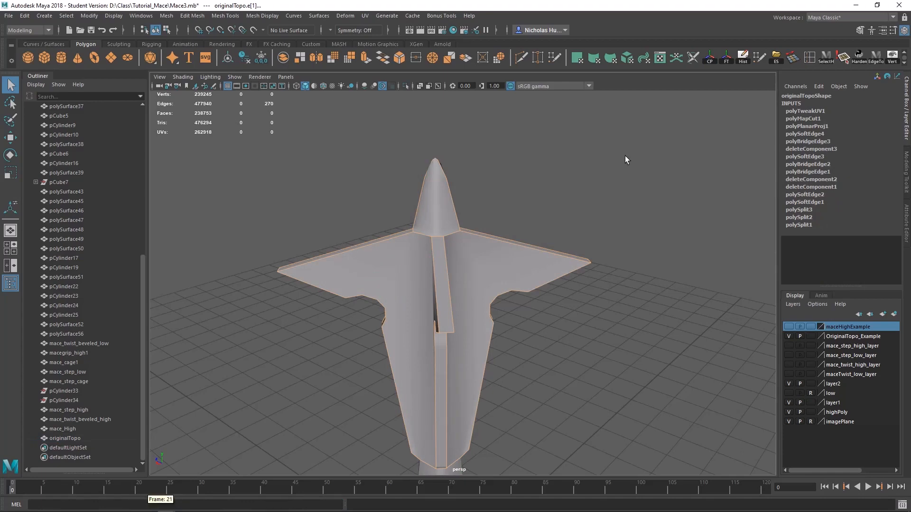
left_click_drag(380, 363, 447, 363, "alt")
middle_click_drag(561, 275, 474, 230, "alt")
- Try selecting edges on the mace head with the hard-edge constraint active, and return to object mode
right_click_drag(473, 231, 468, 259)
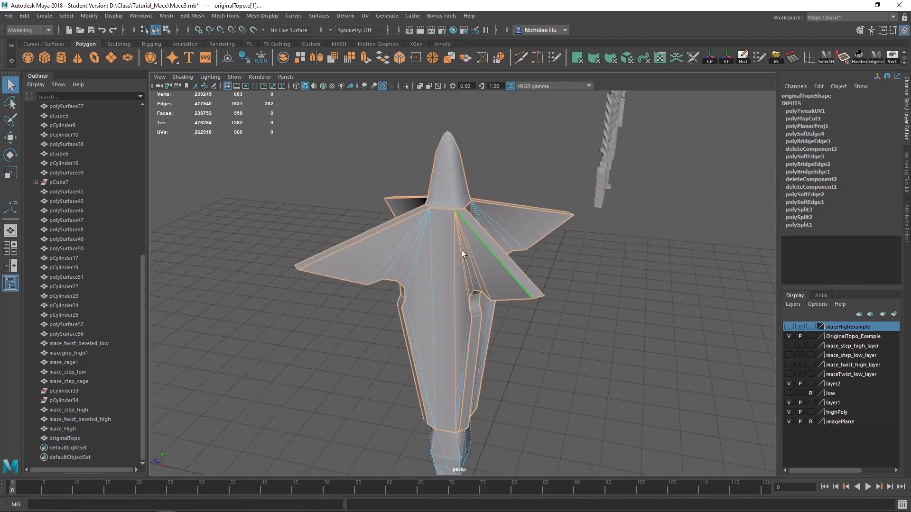
left_click(406, 243)
left_click(453, 243)
double_click(425, 239)
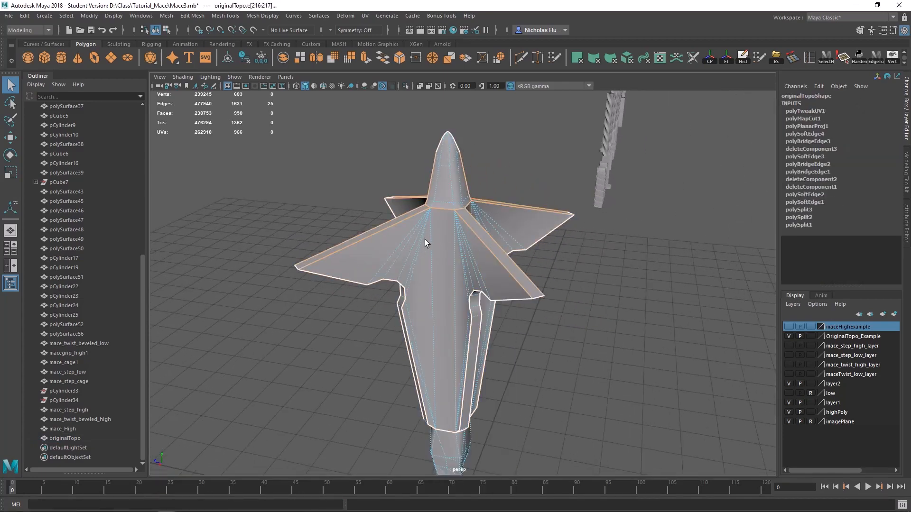
right_click_drag(426, 224, 477, 208)
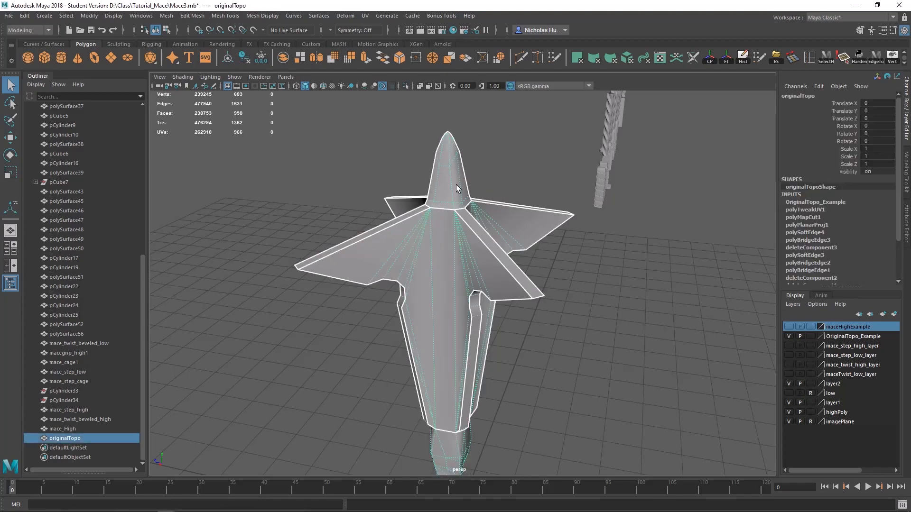
- Reset the polygon selection constraint in object mode, keeping originalTopo selected with the mace head in view
left_click(67, 15)
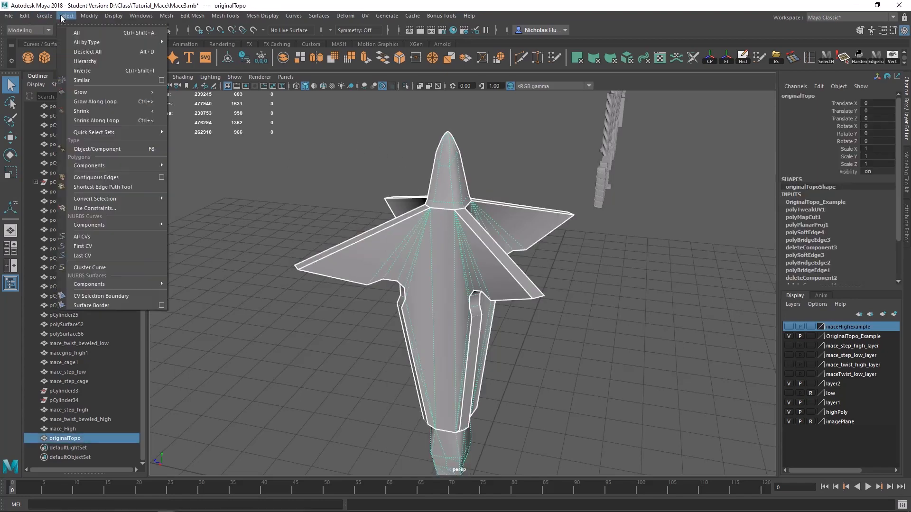
left_click(91, 210)
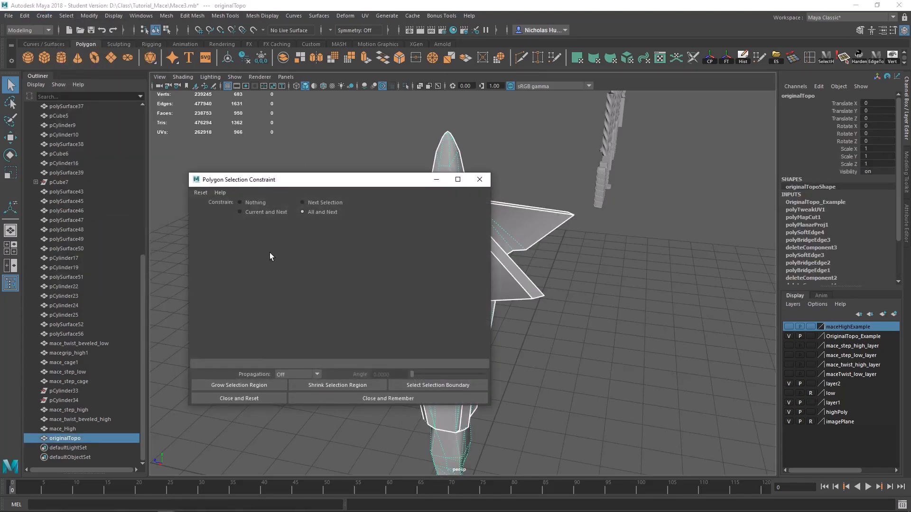
left_click(237, 400)
mouse_move(374, 289)
left_mouse_down("alt")
mouse_move(417, 279)
mouse_move(360, 293)
left_mouse_up("alt")
middle_click_drag(315, 264, 378, 220, "alt")
right_click_drag(378, 220, 427, 223, "alt")
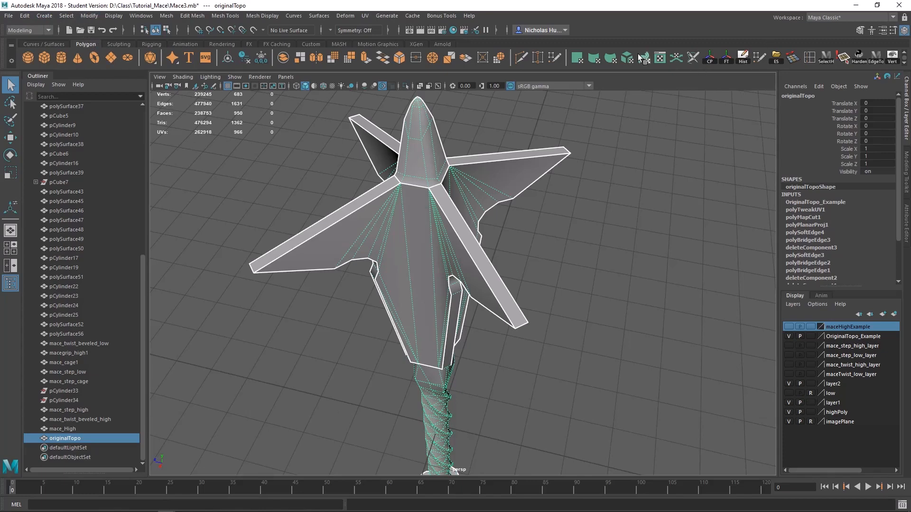
- Enter polySelectConstraint -m 3 -t 0x8000 -sm 1; as a MEL script in the Script Editor
scroll(644, 58, "down", 1)
scroll(79, 57, "up", 1)
scroll(81, 58, "down", 1)
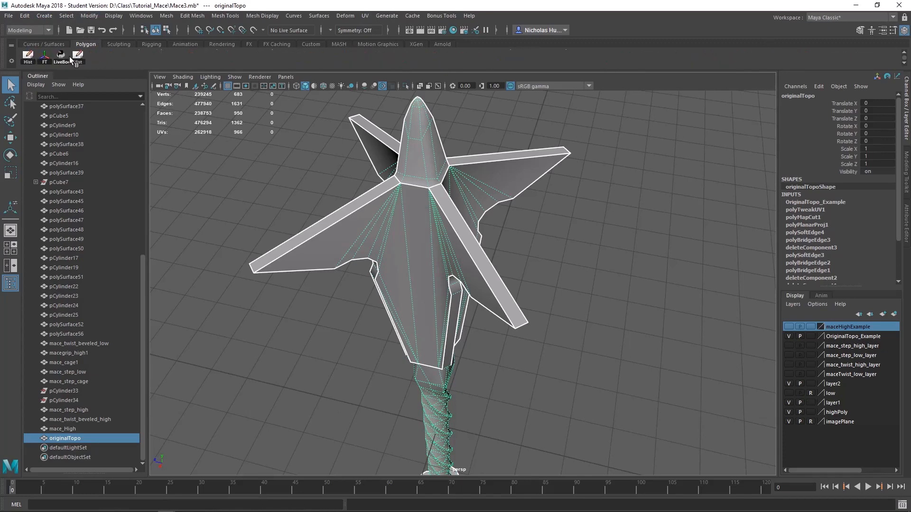
scroll(90, 61, "up", 1)
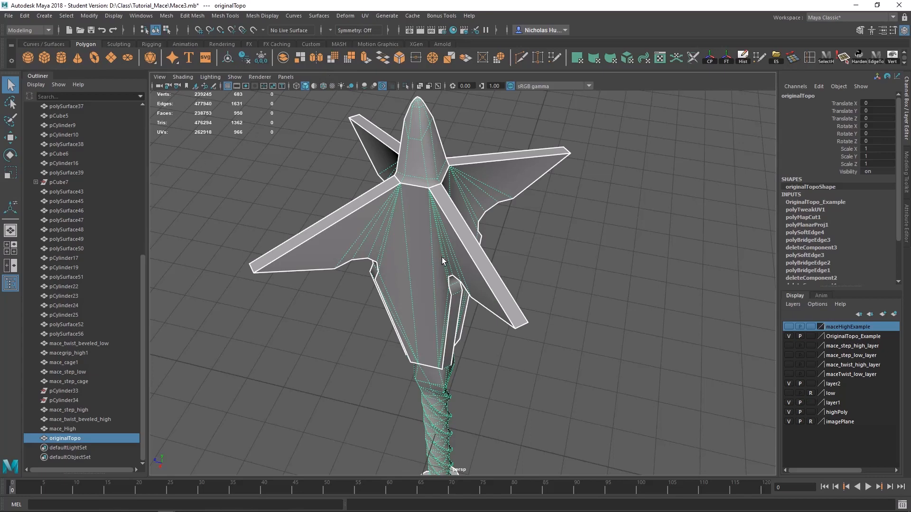
middle_click_drag(536, 260, 519, 246, "alt")
key("alt+Tab")
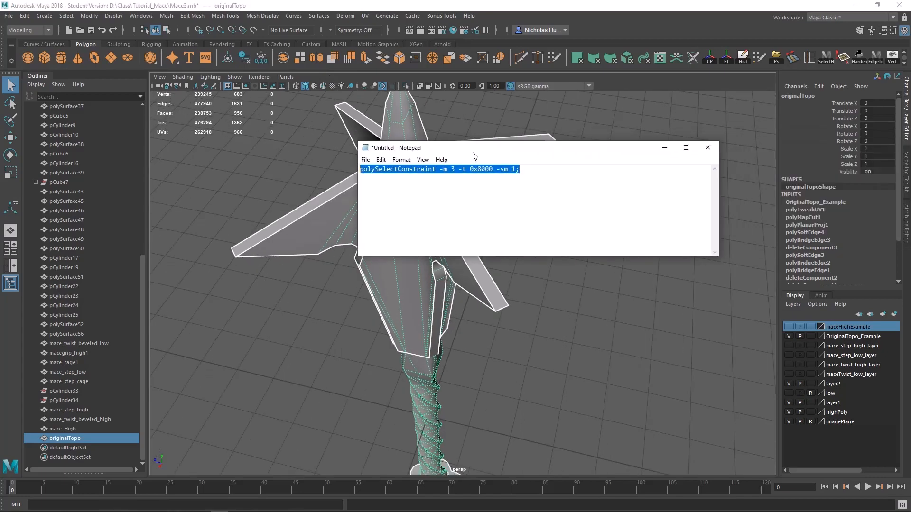
key("alt+Tab")
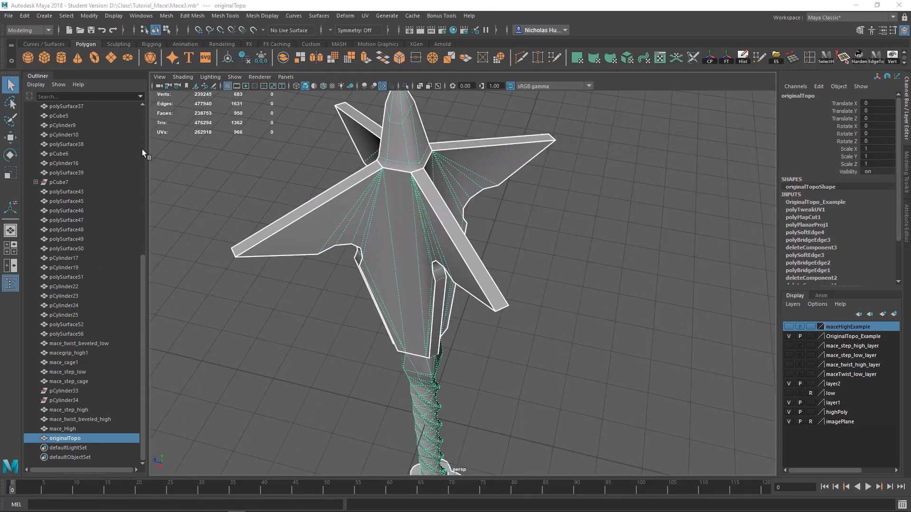
left_click(141, 15)
mouse_move(167, 50)
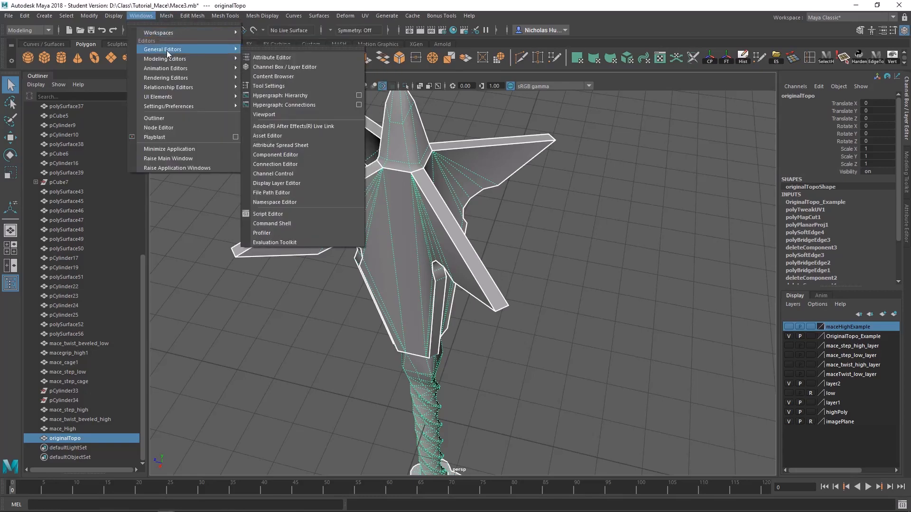
left_click(269, 214)
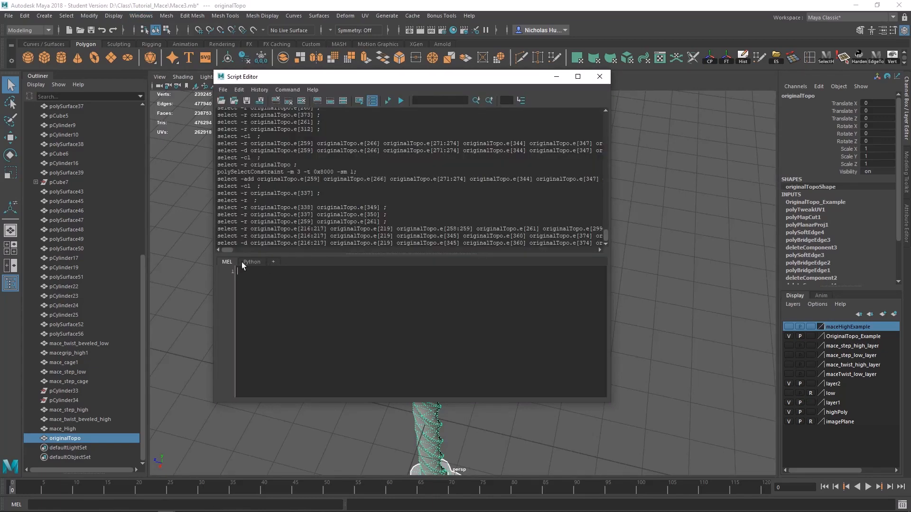
left_click(250, 261)
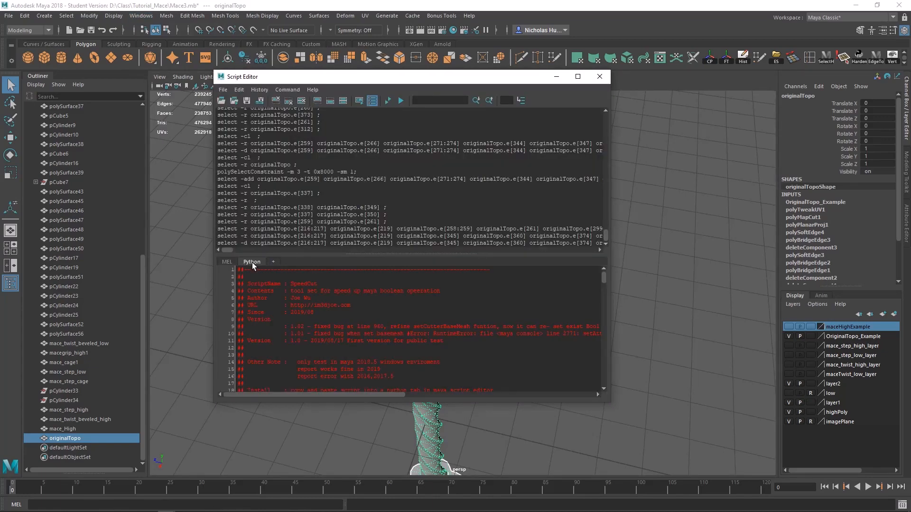
left_click(226, 263)
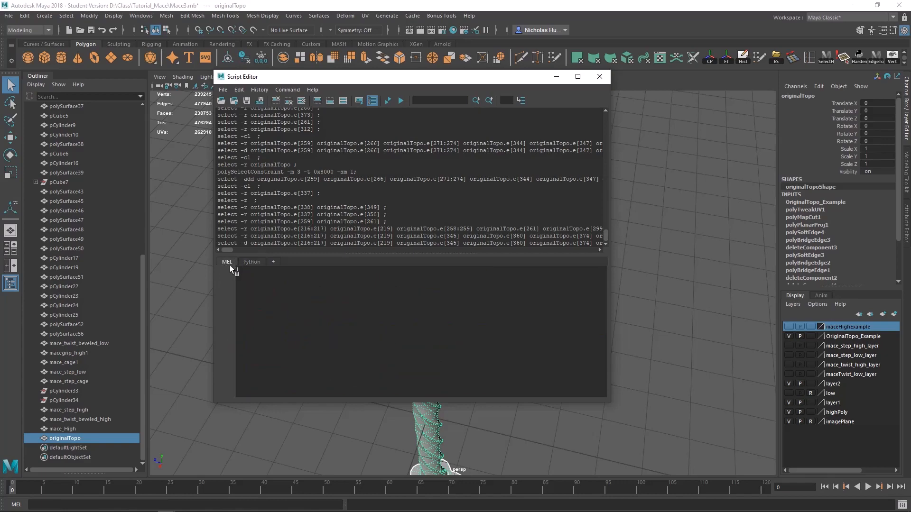
type("polySelectConstraint -m 3 -t 0x8000 -sm 1;")
- Add the whole polySelectConstraint line to the Polygon shelf as a MEL button, and close the Script Editor
left_click_drag(388, 275, 230, 274)
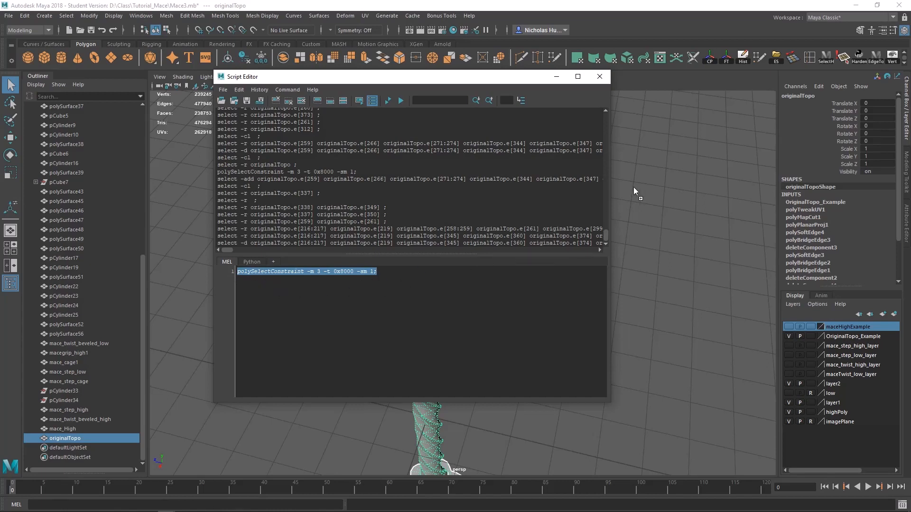
middle_click_drag(736, 61, 738, 60)
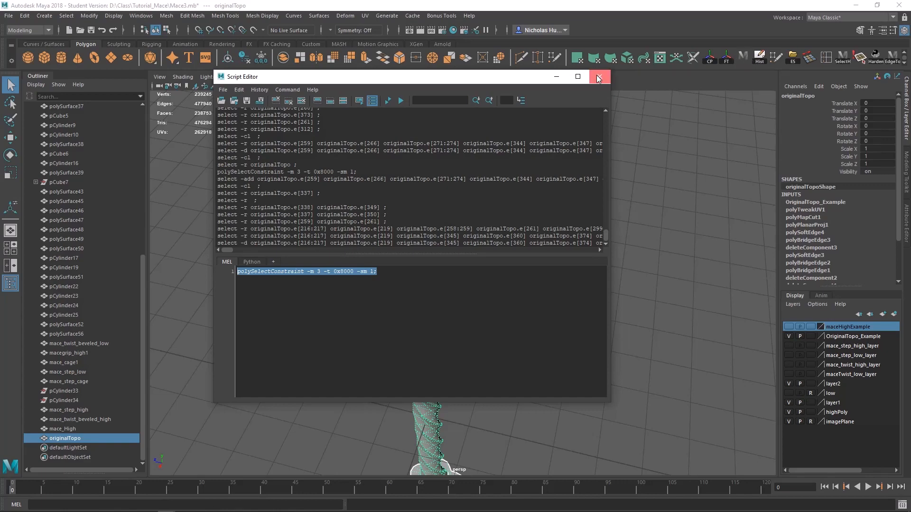
left_click(599, 77)
right_click(744, 58)
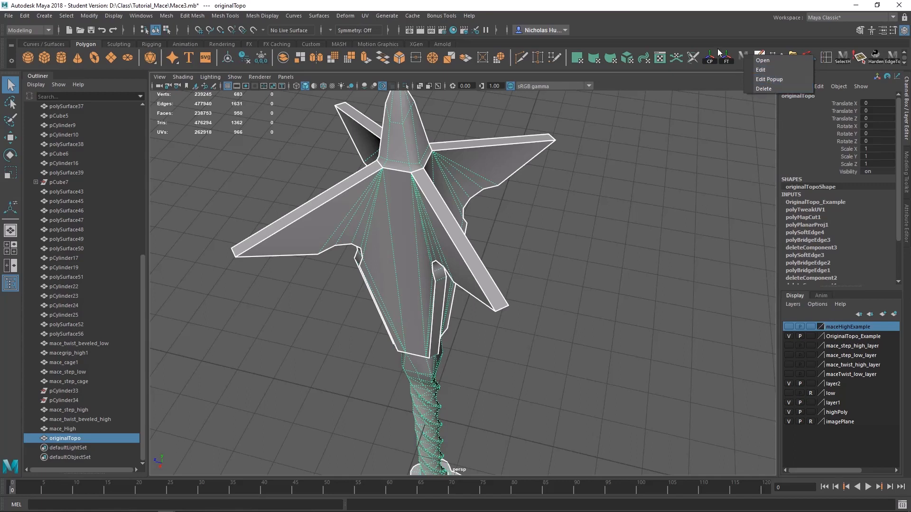
left_click(666, 16)
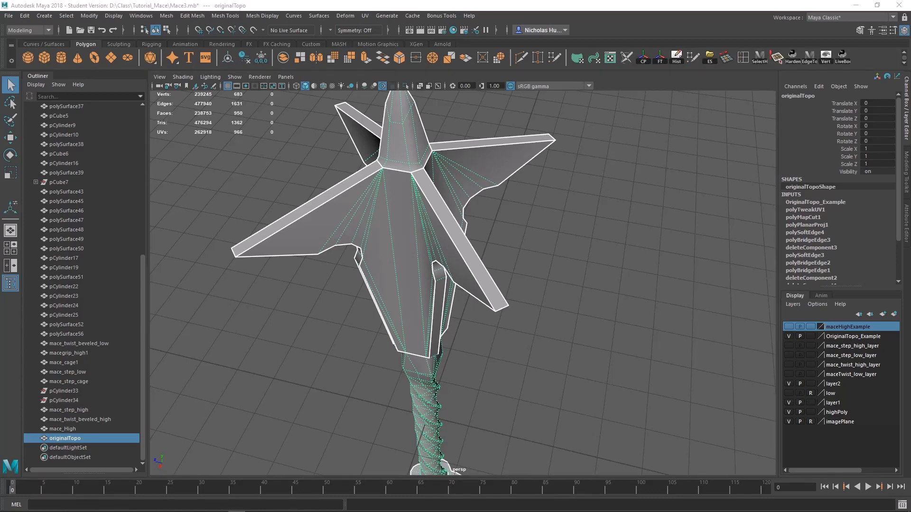
- Bring up the UV Editor, and save the scene after deleting originalTopo's construction history
left_click_drag(256, 511, 325, 148)
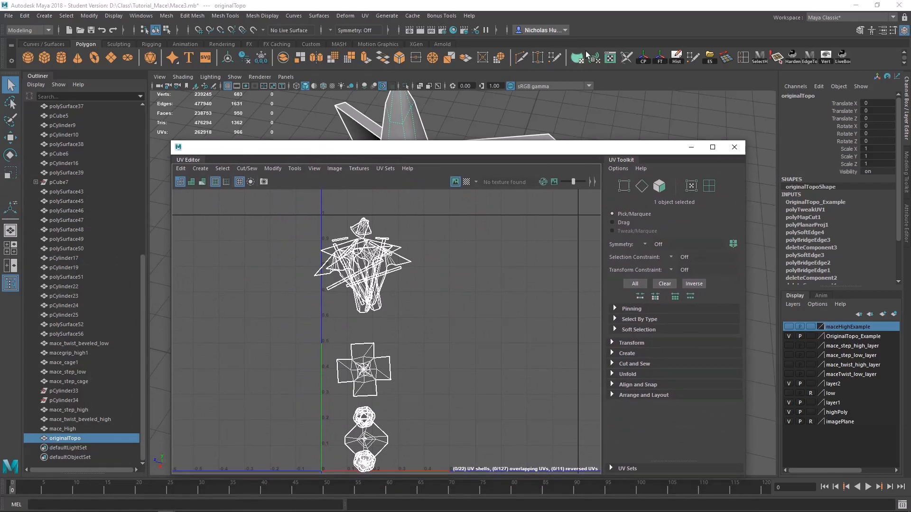
left_click(674, 62)
key("ctrl+s")
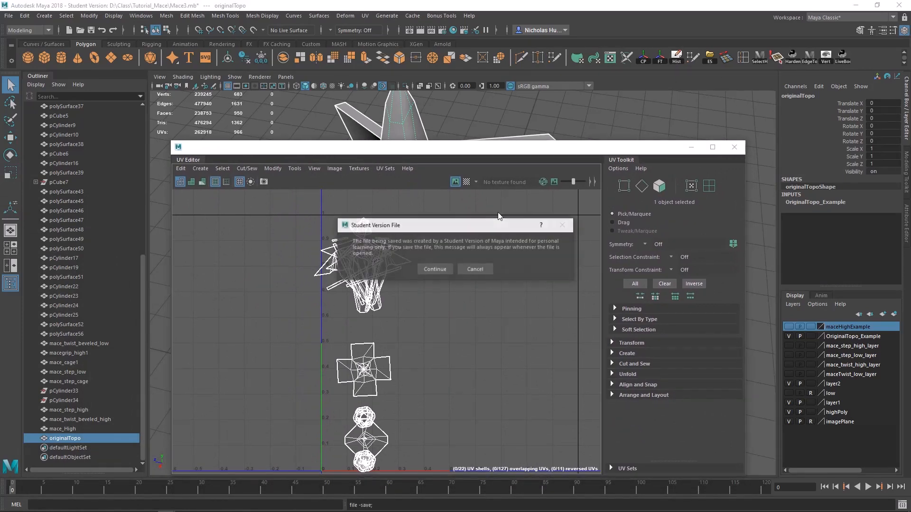
left_click(435, 269)
left_click_drag(407, 150, 436, 108)
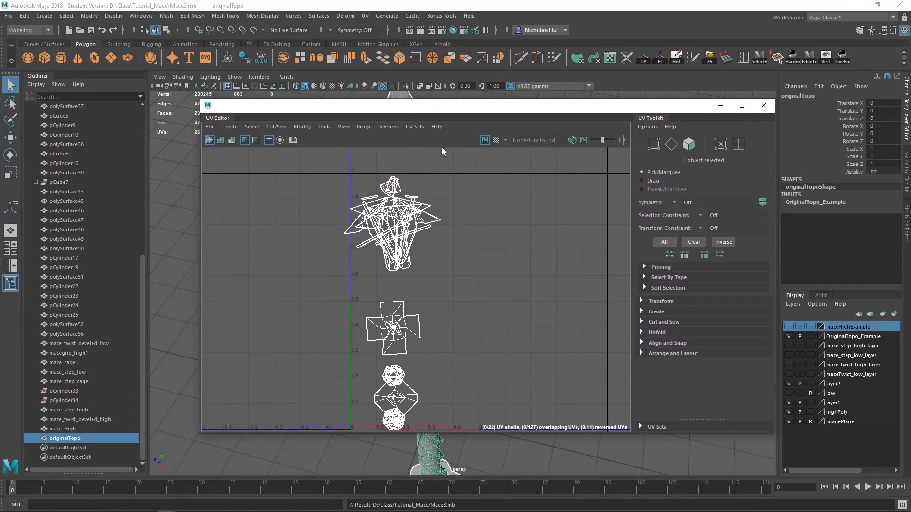
- Select all UV shells of originalTopo in the UV Editor and orient them
scroll(426, 217, "up", 1)
right_click_drag(402, 216, 358, 201)
scroll(385, 205, "down", 3)
left_click_drag(484, 169, 290, 393)
scroll(420, 326, "up", 2)
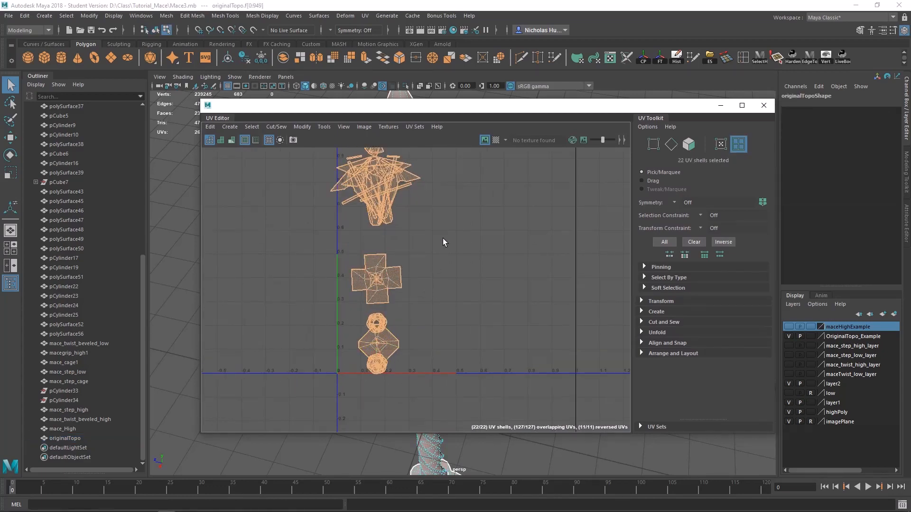
right_click_drag(448, 212, 448, 351, "shift")
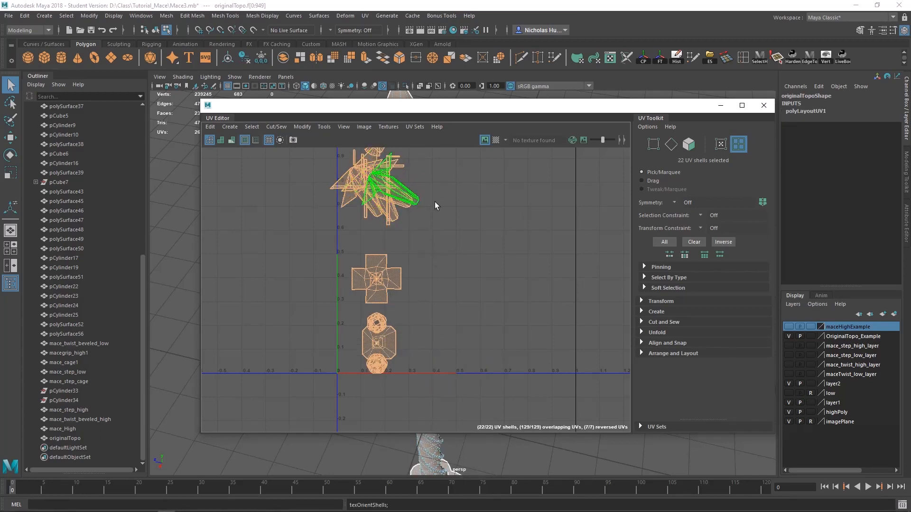
- Lay out all the selected UV shells within the 0 to 1 UV tile
middle_click_drag(442, 231, 476, 272, "alt")
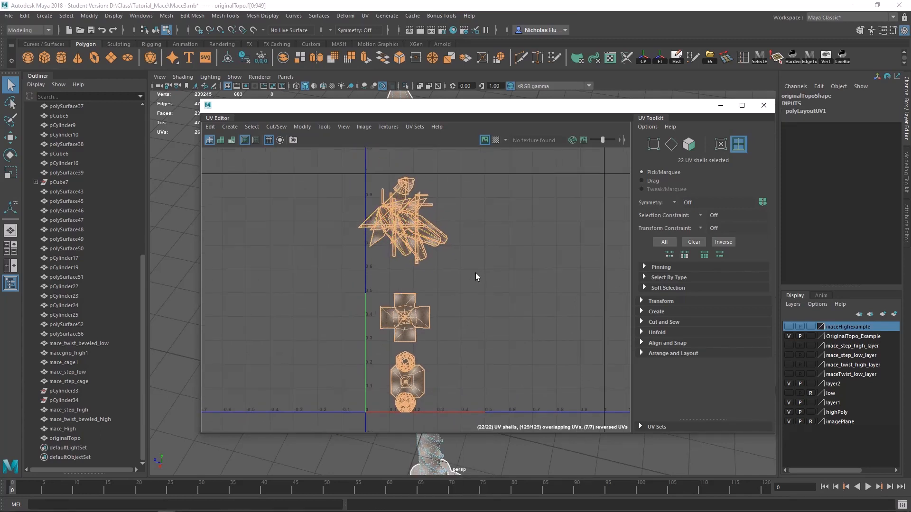
right_click_drag(477, 213, 379, 237, "shift")
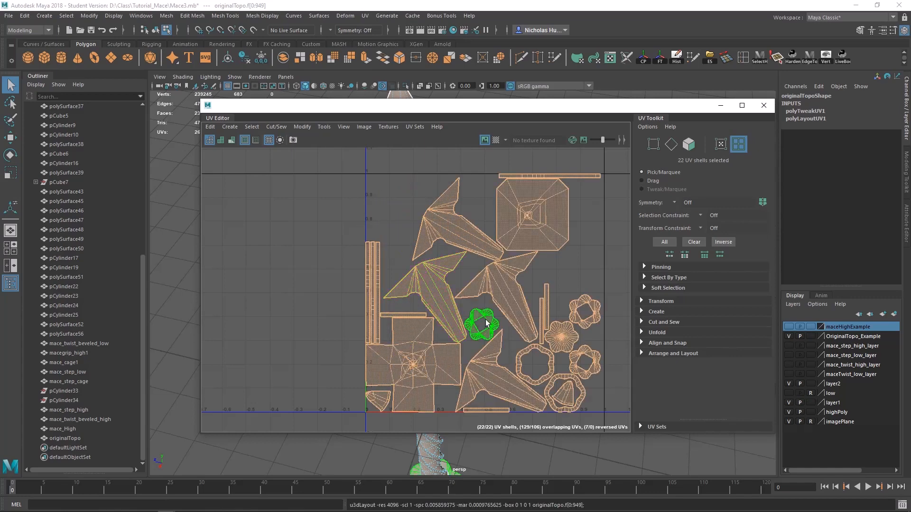
middle_click_drag(487, 324, 444, 295, "alt")
- Select the four wing-shaped mace head shells and move them out of the 0 to 1 tile into the neighbouring U tile
left_click(395, 254)
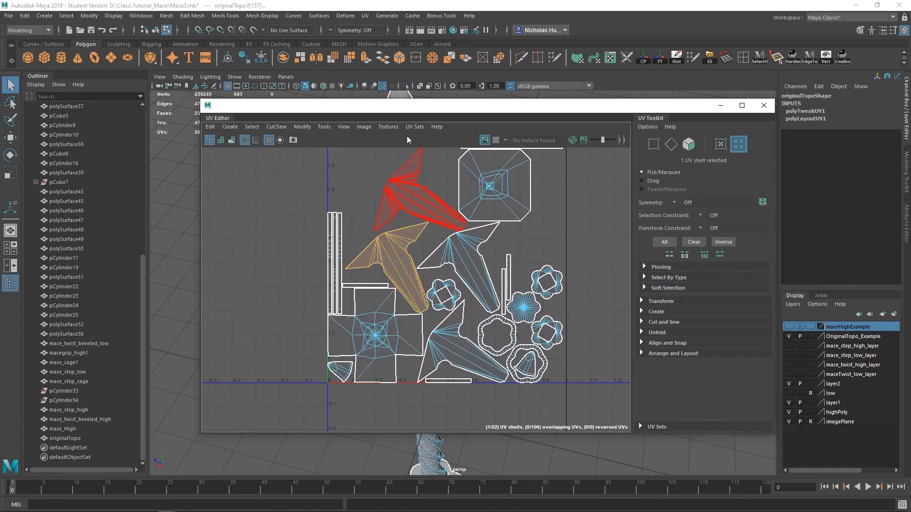
left_click_drag(389, 110, 654, 125)
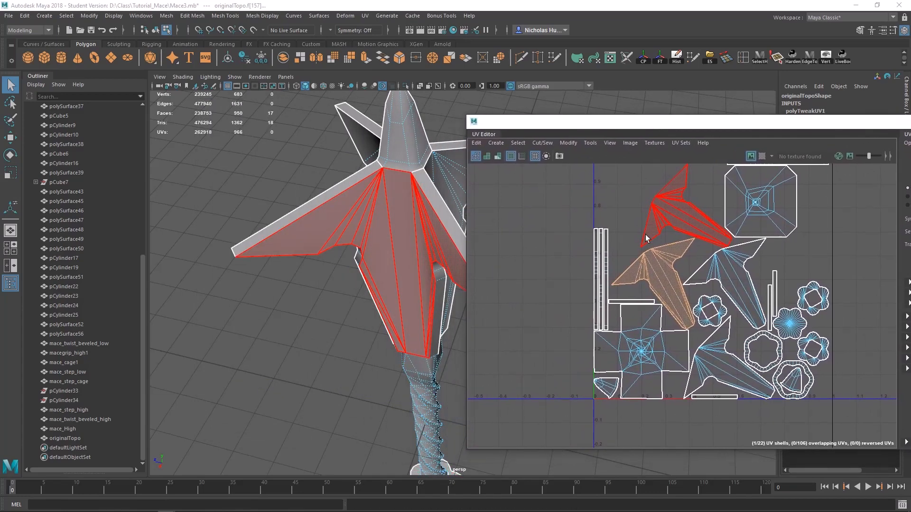
scroll(605, 263, "down", 2)
left_click(610, 250, "shift")
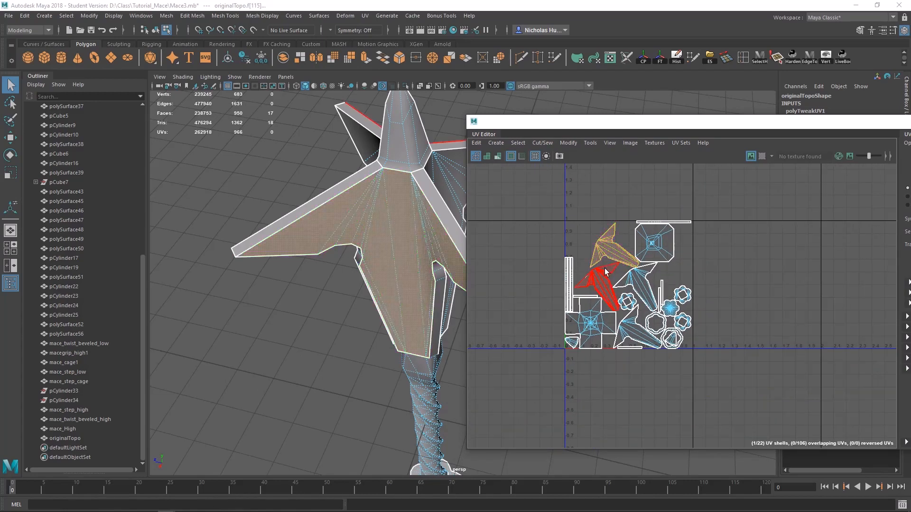
left_click(646, 280, "shift")
left_click(627, 327, "shift")
key("w")
left_click_drag(614, 283, 744, 267)
scroll(712, 276, "up", 1)
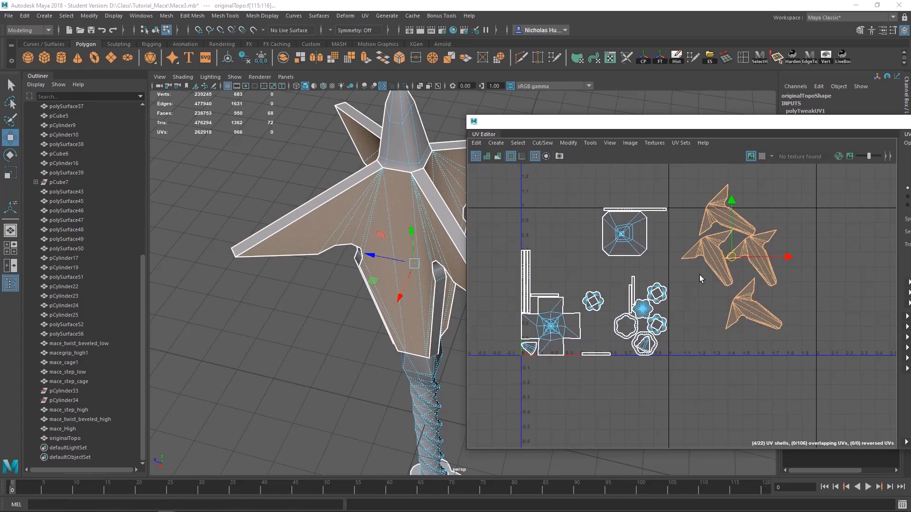
left_click_drag(729, 259, 733, 257)
- Rotate the four wing-shaped shells slightly counterclockwise, undoing the extra transform
key("e")
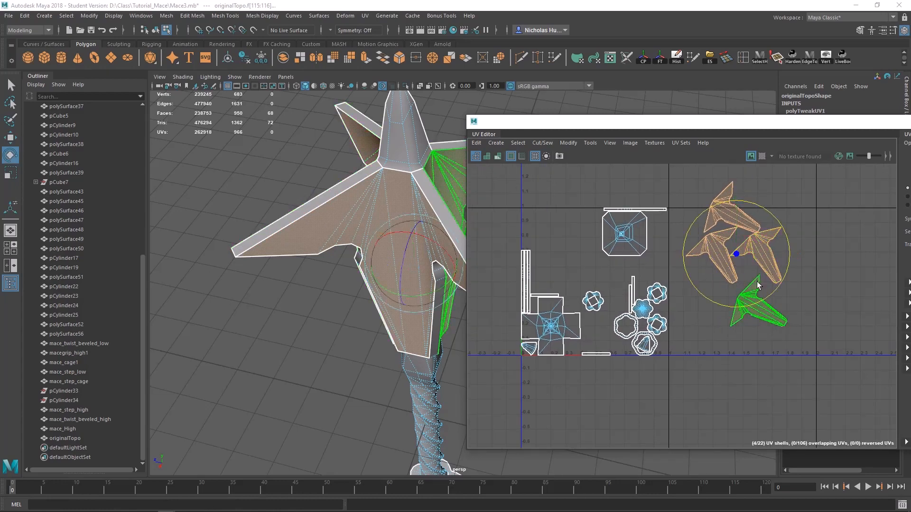
left_click_drag(768, 298, 776, 286)
key("w")
key("ctrl+z")
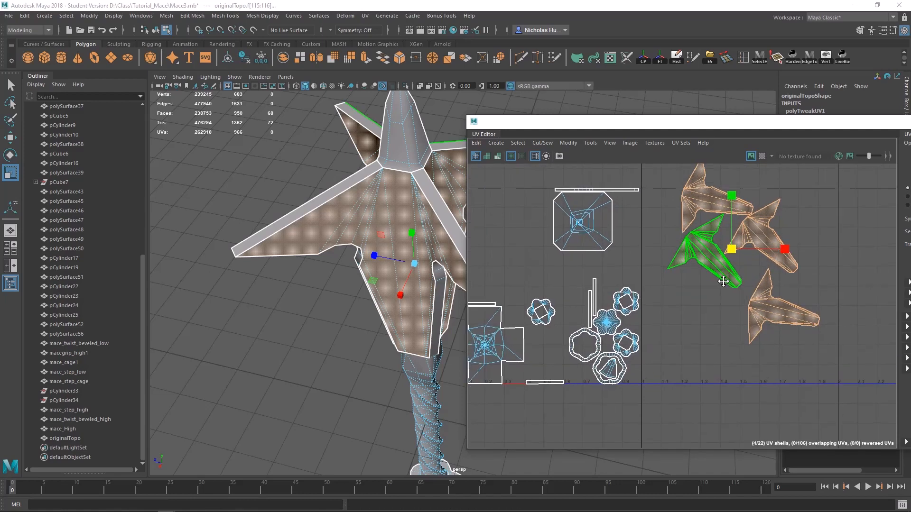
scroll(736, 281, "up", 2)
key("q")
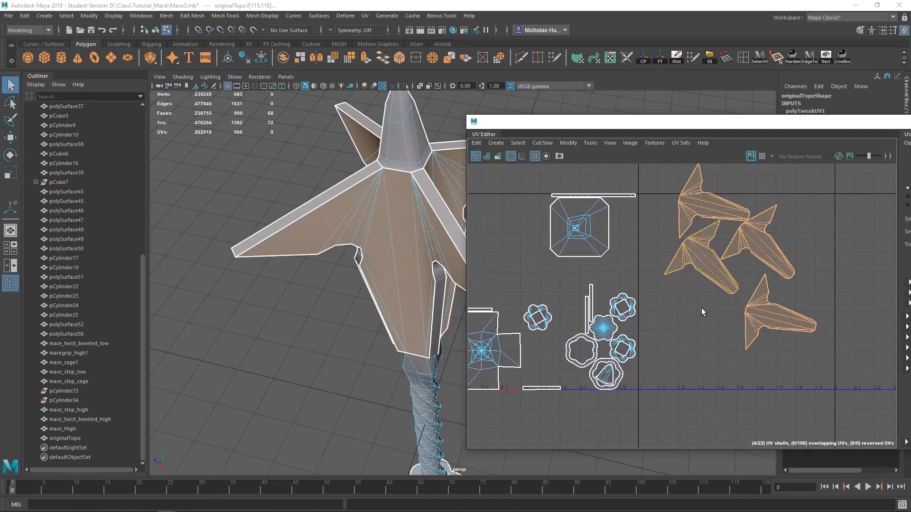
- Select a single wing-shaped shell and examine it alongside the other UV shells
mouse_move(714, 302)
middle_mouse_down("alt")
mouse_move(736, 320)
mouse_move(712, 286)
middle_mouse_up("alt")
scroll(736, 320, "down", 1)
left_click(728, 276)
scroll(712, 294, "up", 3)
scroll(750, 270, "down", 4)
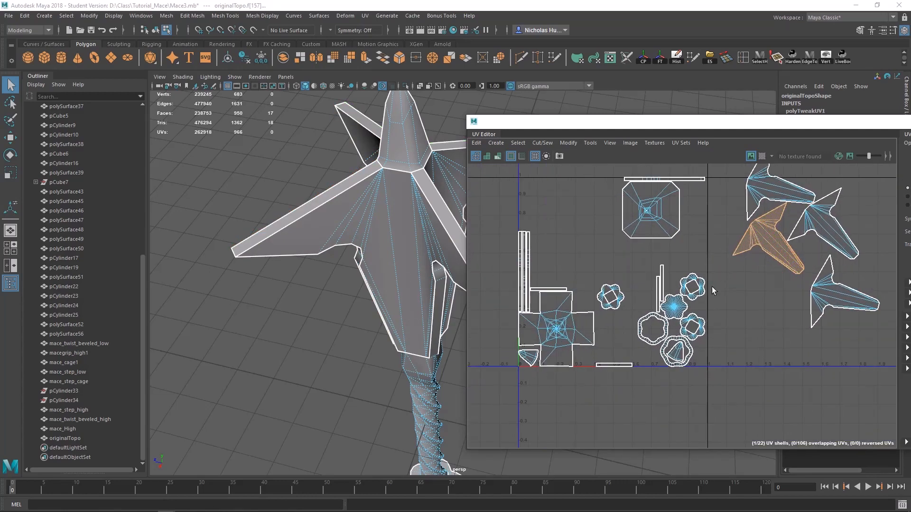
- Move the large octagonal grip shell towards lower U values, away from the long strip in the 0 to 1 tile
scroll(694, 233, "up", 3)
left_click(694, 234)
key("w")
left_click_drag(694, 234, 594, 220)
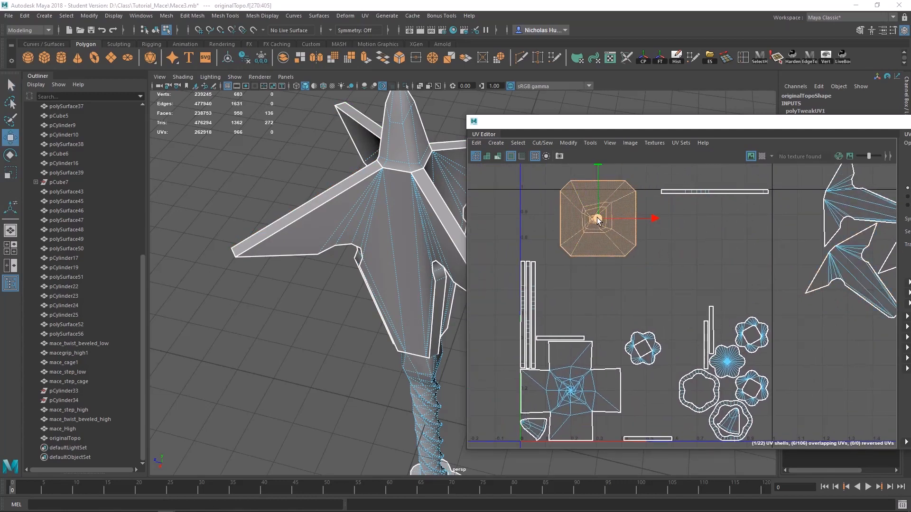
- Clear the shell selection, move the UV Editor off the model and examine the twisted part of the mace handle
key("f")
left_click_drag(566, 124, 651, 88)
scroll(706, 204, "down", 4)
left_click(775, 199)
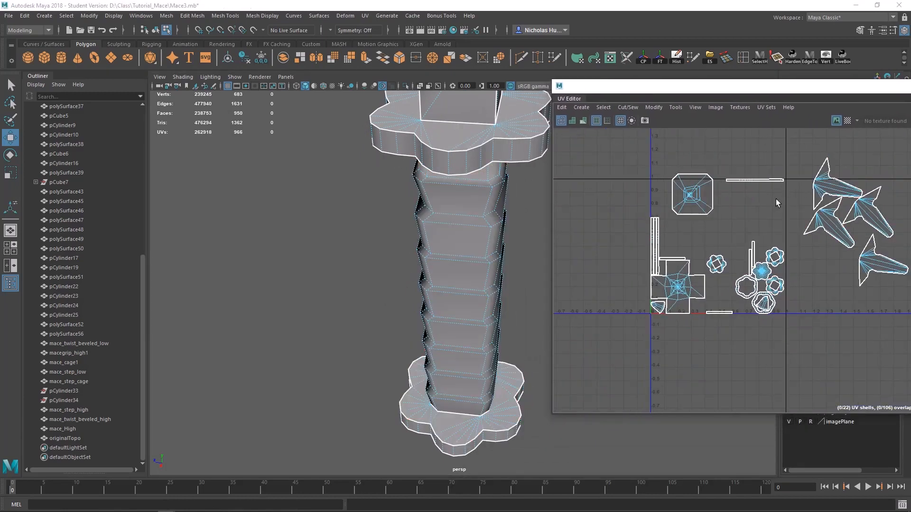
middle_click_drag(441, 109, 407, 362, "alt")
right_click_drag(407, 362, 448, 285, "alt")
middle_click_drag(447, 284, 442, 351, "alt")
- Select the octagonal shell again, frame its faces and examine the stepped grip between the two flower-shaped rings from several sides
left_click(704, 191)
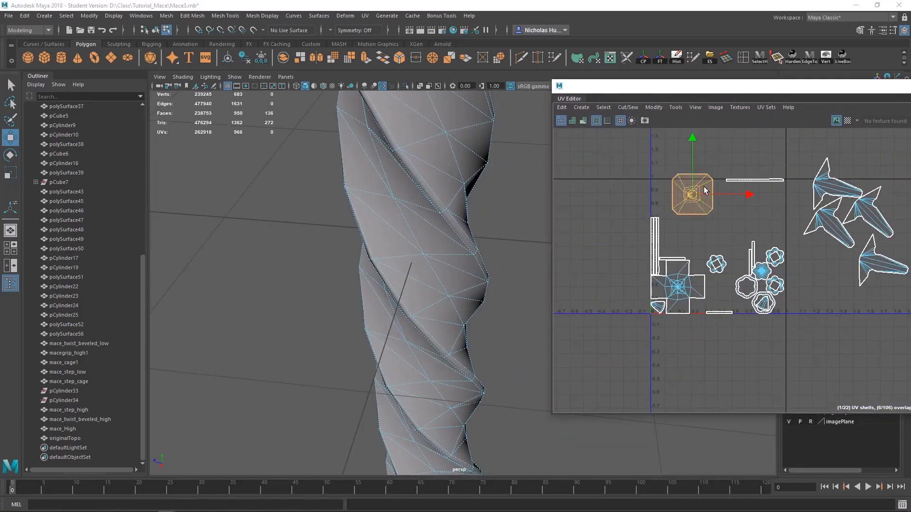
key("f")
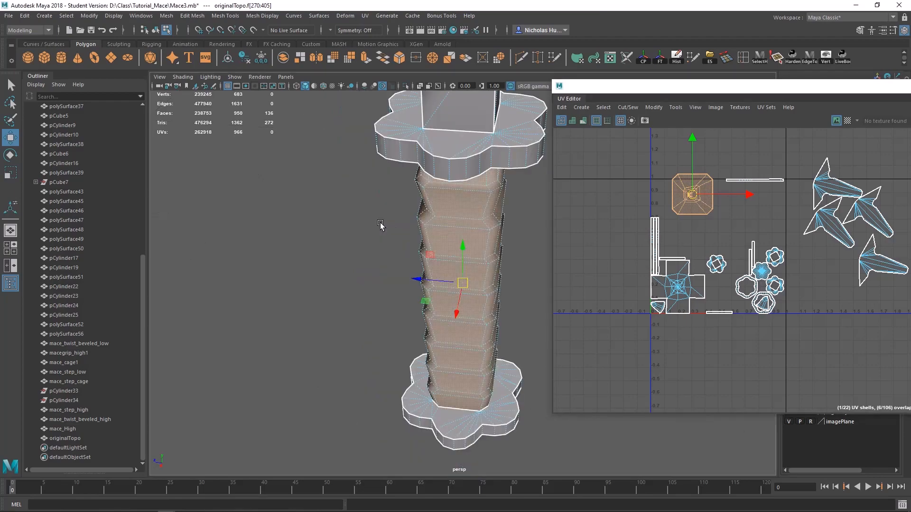
left_click_drag(380, 223, 356, 306, "alt")
middle_click_drag(446, 383, 389, 295, "alt")
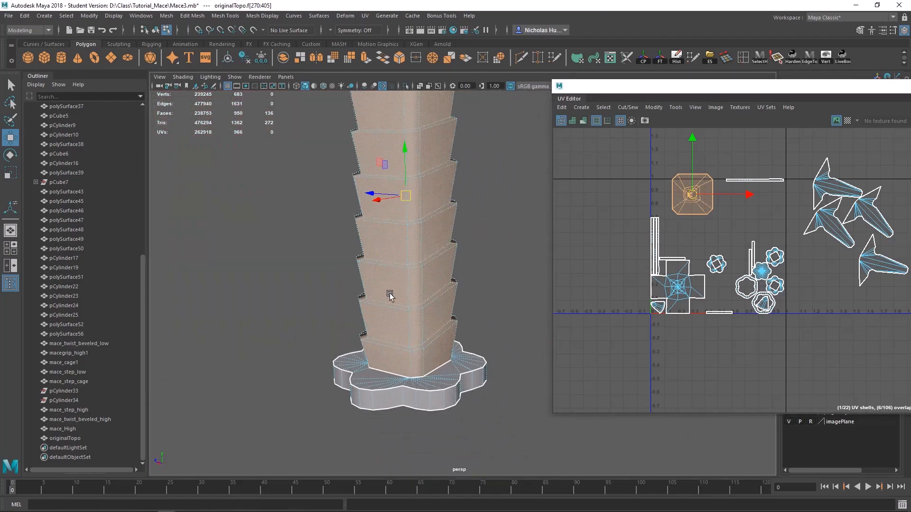
left_click_drag(389, 295, 309, 283, "alt")
left_click_drag(371, 338, 465, 359, "alt")
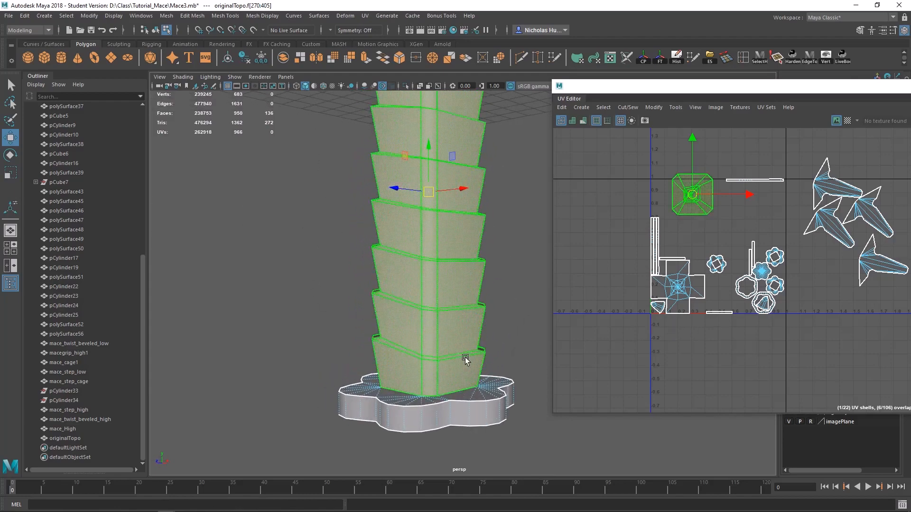
left_click_drag(388, 323, 358, 299, "alt")
middle_click_drag(473, 119, 476, 261, "alt")
left_click_drag(476, 261, 362, 204, "alt")
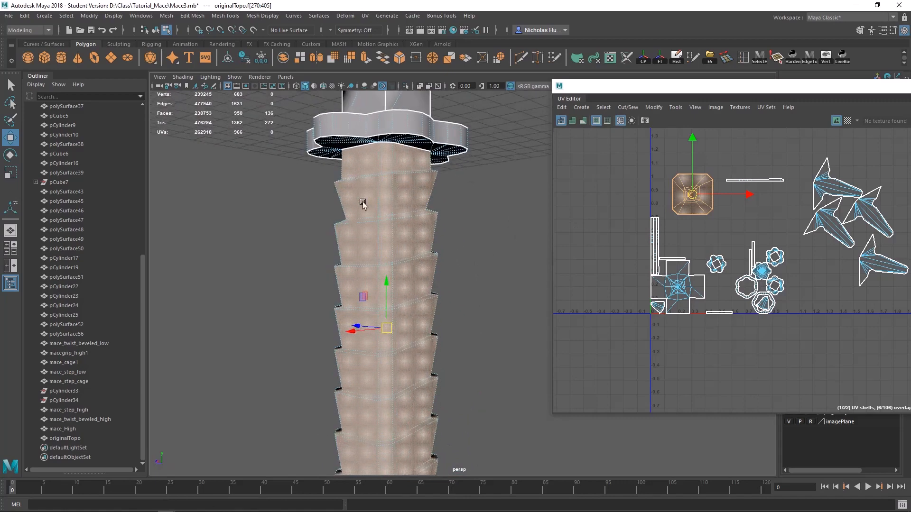
middle_click_drag(424, 211, 466, 257, "alt")
left_click_drag(466, 256, 436, 199, "alt")
scroll(436, 197, "up", 2)
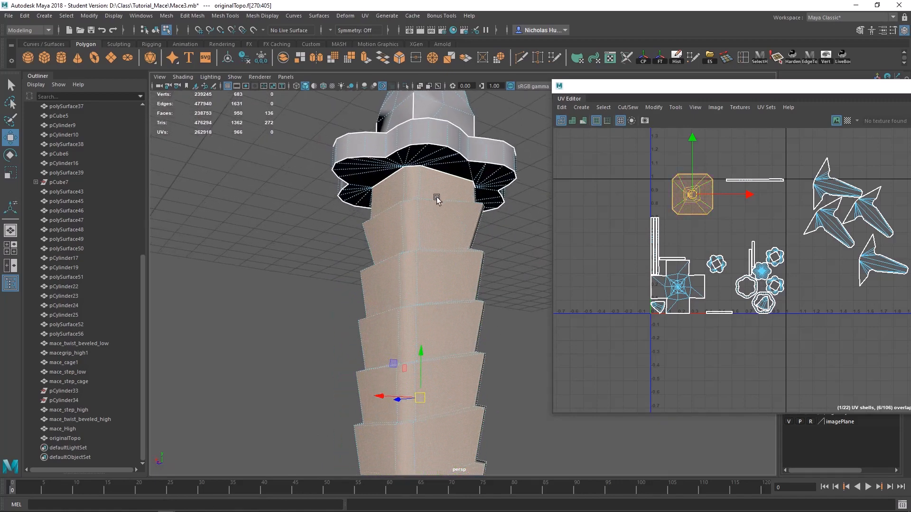
- Select the vertical edge loop running down one corner of the stepped grip and cut the UVs along it
right_click_drag(433, 176, 430, 151)
double_click(418, 184)
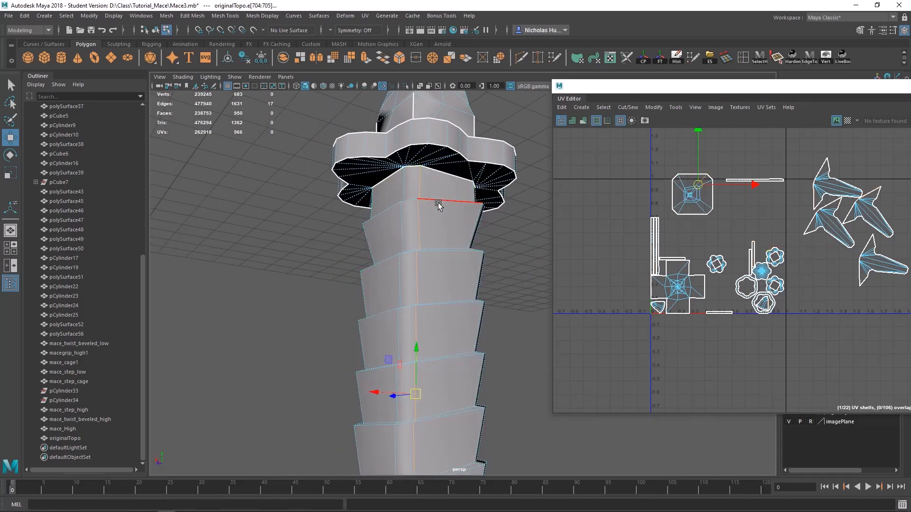
middle_click_drag(472, 341, 437, 156, "alt")
left_click_drag(435, 338, 439, 399, "alt")
middle_click_drag(439, 399, 454, 340, "alt")
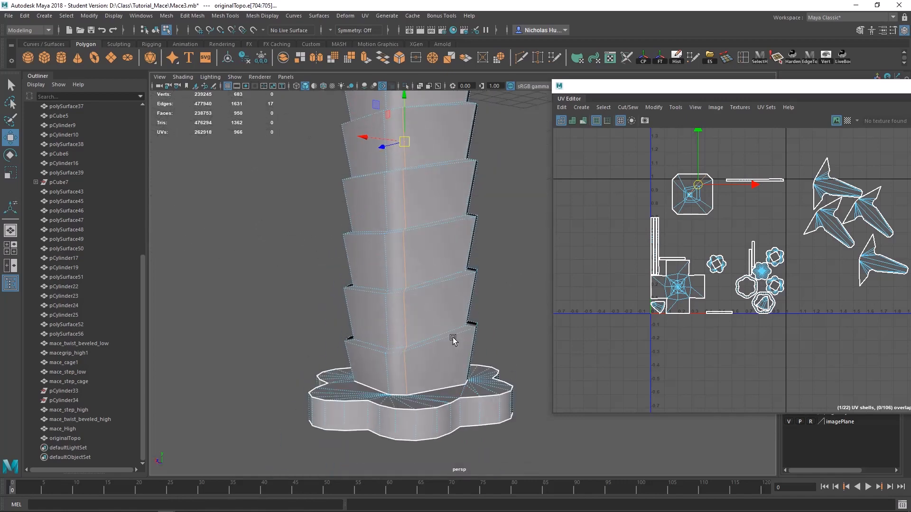
left_click_drag(454, 340, 416, 377, "alt")
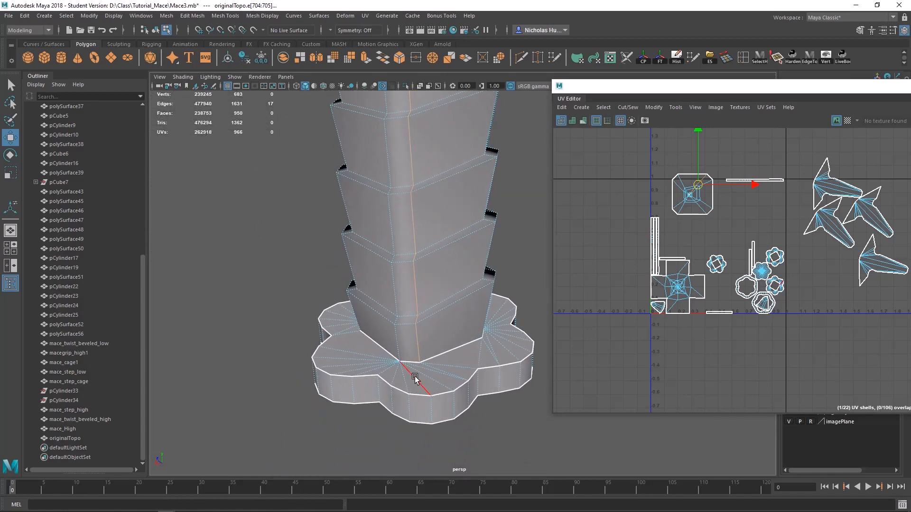
scroll(685, 207, "up", 4)
right_click(682, 218, "shift")
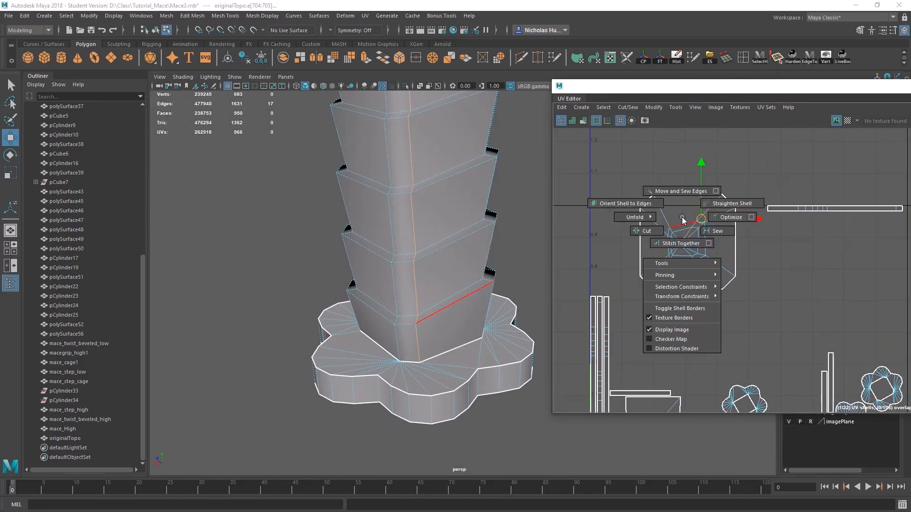
left_click(649, 232)
- Select the octagonal grip shell and unfold it along the new seam
right_click_drag(656, 222, 621, 207)
left_click(659, 221)
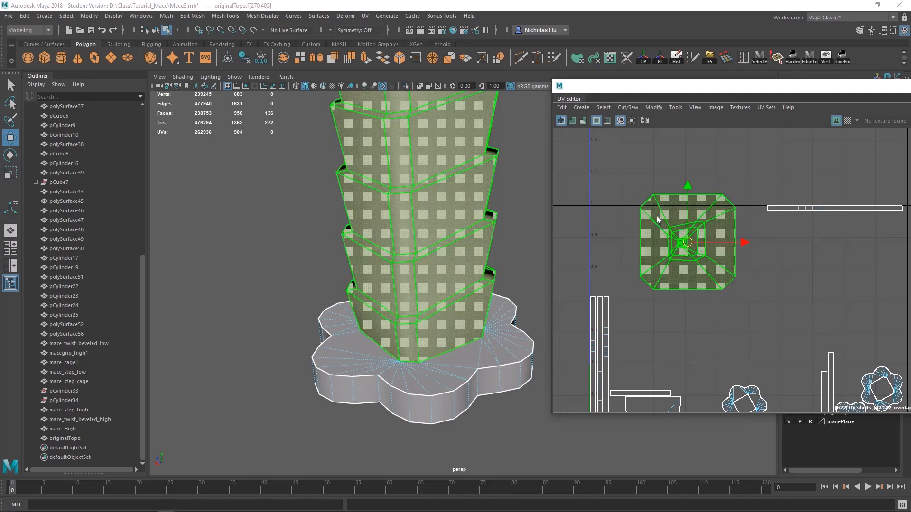
right_click(662, 214, "shift")
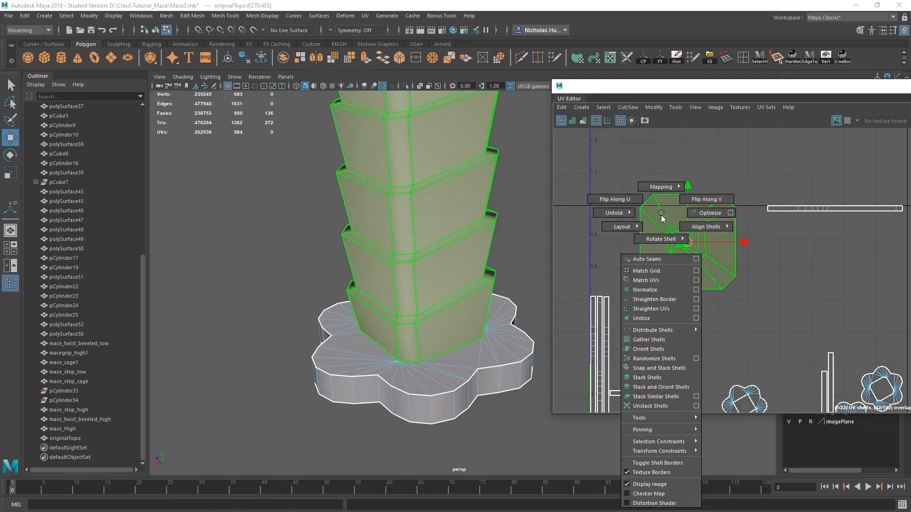
right_click_drag(662, 219, 611, 214, "shift")
right_click_drag(551, 212, 551, 213, "shift")
scroll(571, 217, "down", 3)
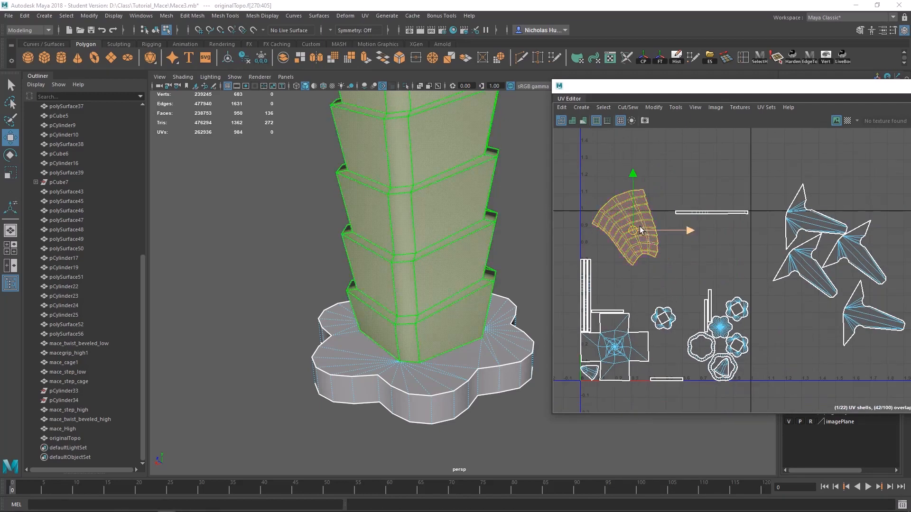
- Rotate the fan-shaped grip shell upright with its narrow end facing up
key("e")
left_click_drag(673, 271, 608, 159)
key("f")
scroll(637, 239, "down", 1)
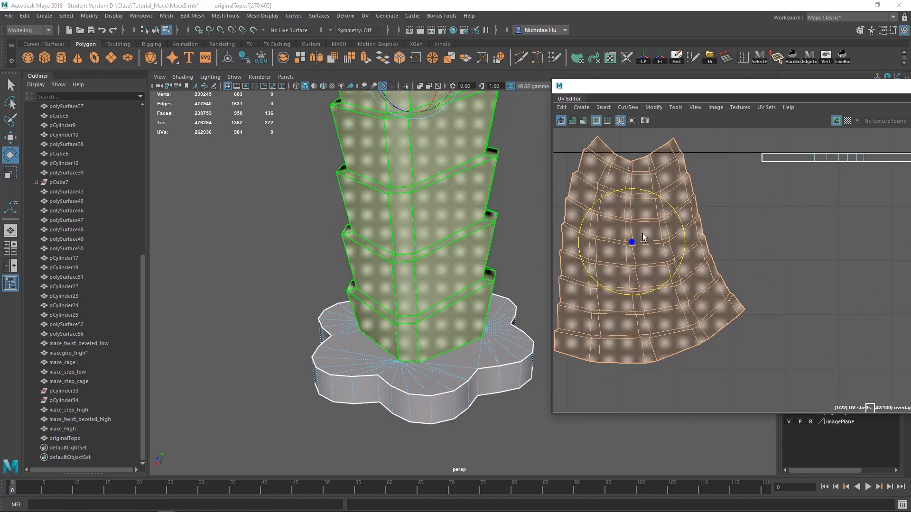
middle_click_drag(649, 238, 686, 267, "alt")
scroll(684, 267, "down", 1)
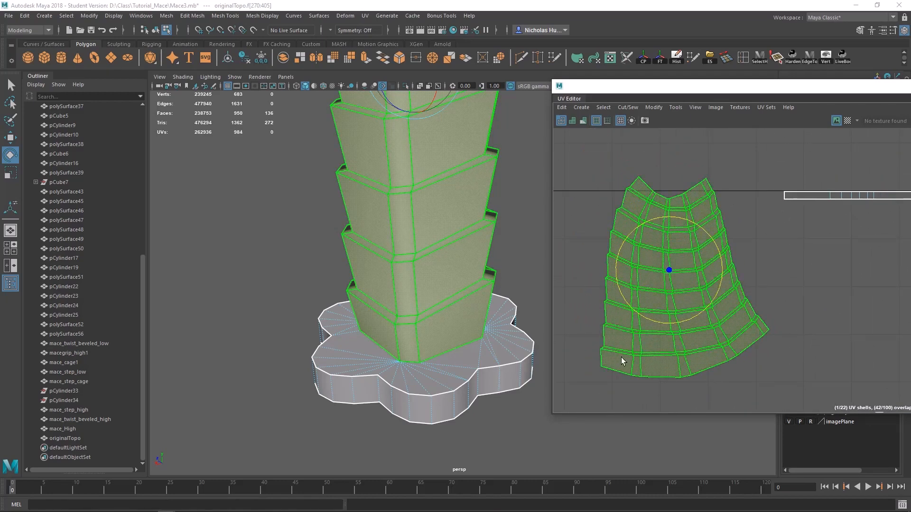
- Check the grip's seam on the model and move its fan-shaped shell out of the 0 to 1 tile, past U 1
middle_click_drag(442, 175, 446, 238, "alt")
left_click_drag(445, 239, 531, 241, "alt")
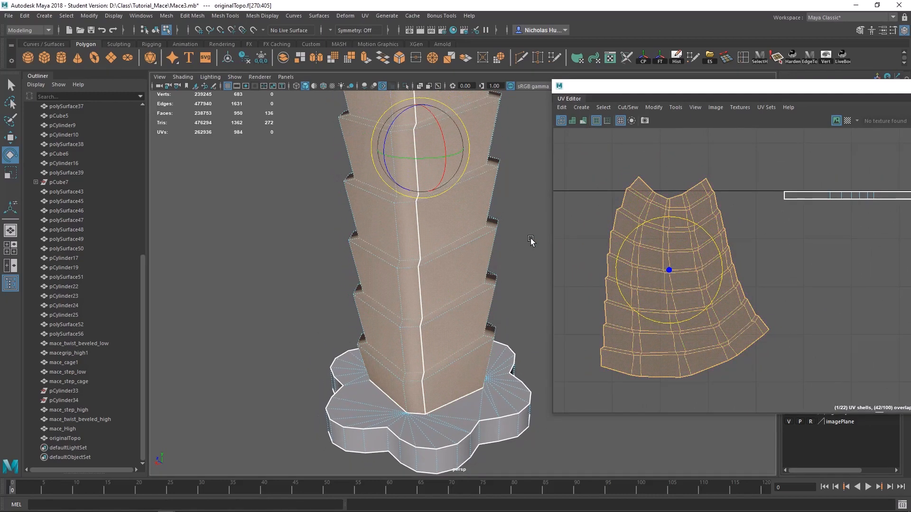
scroll(684, 271, "down", 3)
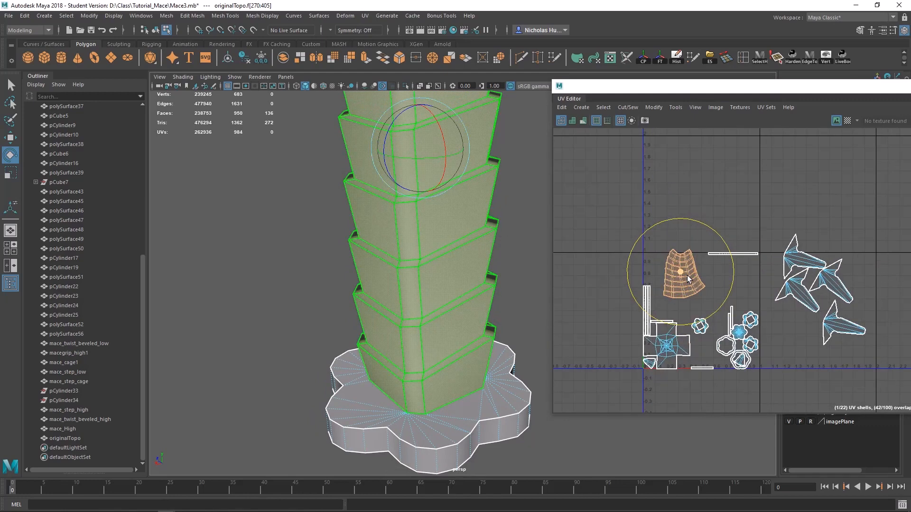
key("w")
left_click_drag(681, 272, 834, 236)
- Select the cross-shaped handle shell and examine its twisted surface and beveled ridges from several sides
middle_click_drag(713, 316, 691, 242, "alt")
scroll(691, 242, "up", 3)
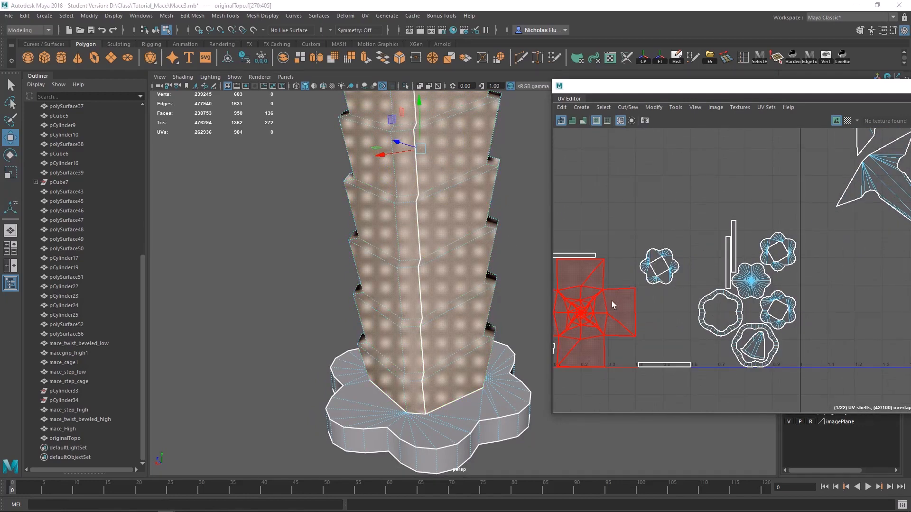
left_click(611, 301)
key("f")
left_click_drag(457, 271, 401, 243, "alt")
middle_click_drag(461, 171, 472, 240, "alt")
scroll(472, 240, "up", 6)
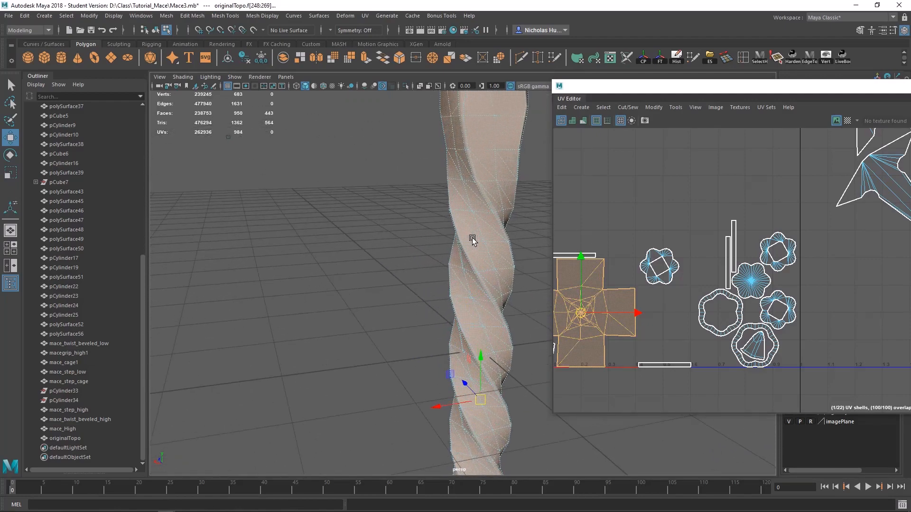
left_click_drag(472, 240, 368, 264, "alt")
middle_click_drag(483, 237, 407, 285, "alt")
left_click_drag(457, 270, 372, 226, "alt")
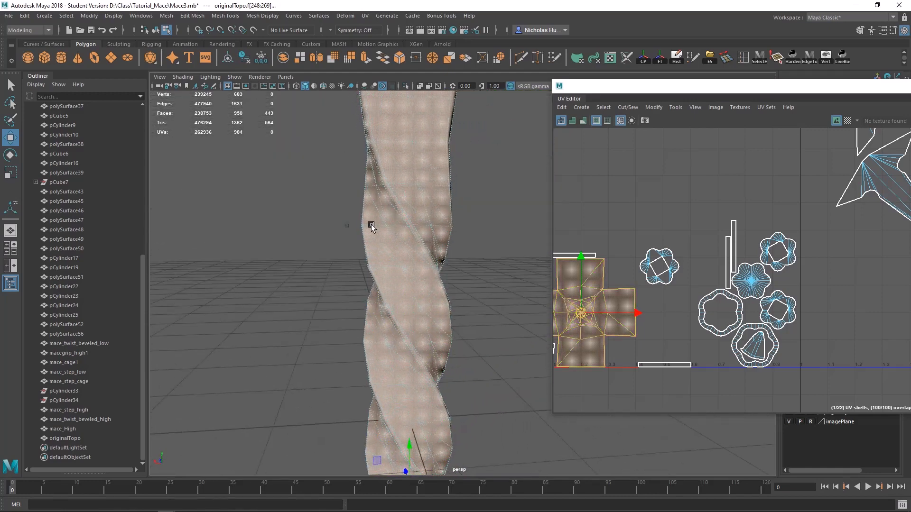
middle_click_drag(372, 226, 426, 346, "alt")
left_click_drag(425, 346, 405, 285, "alt")
middle_click_drag(448, 331, 458, 238, "alt")
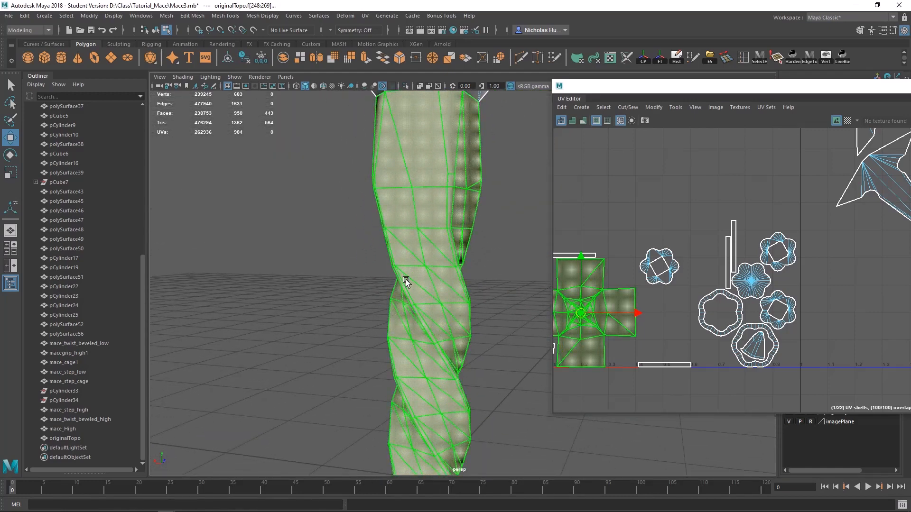
left_click_drag(406, 282, 431, 248, "alt")
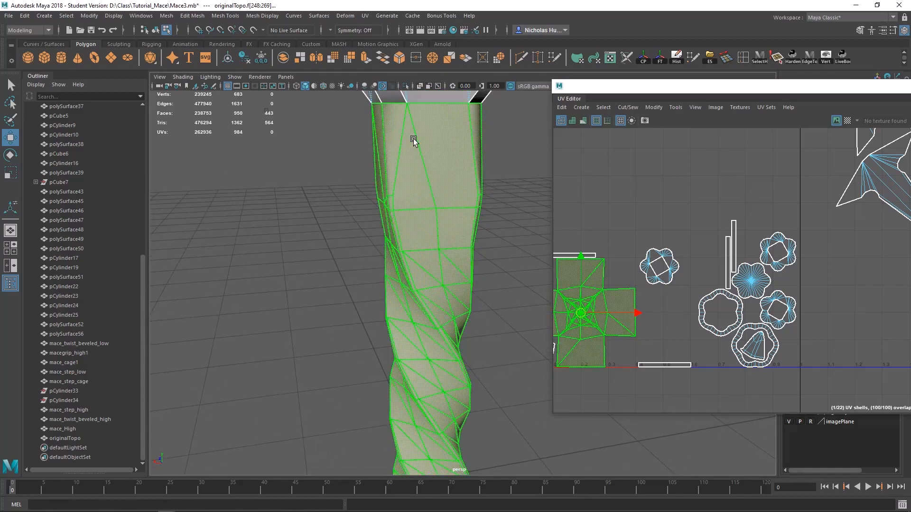
middle_click_drag(414, 139, 441, 211, "alt")
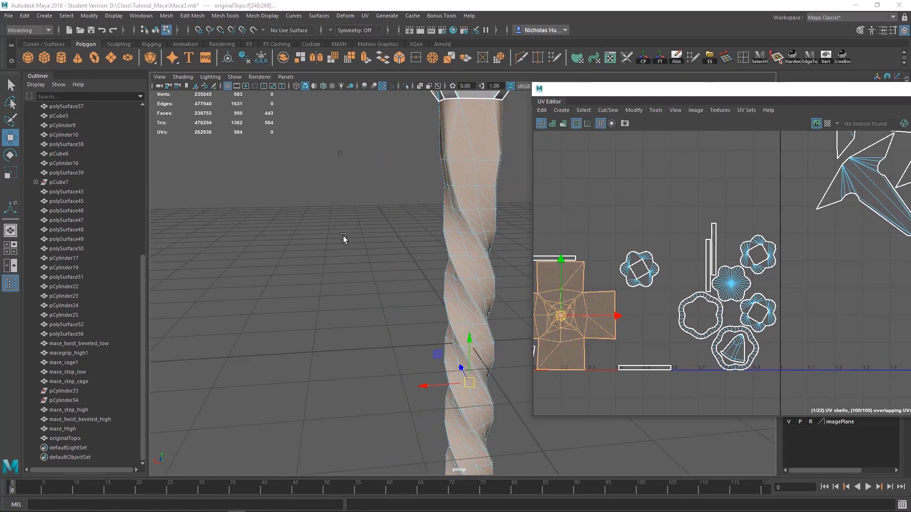
right_click_drag(453, 304, 471, 310, "alt")
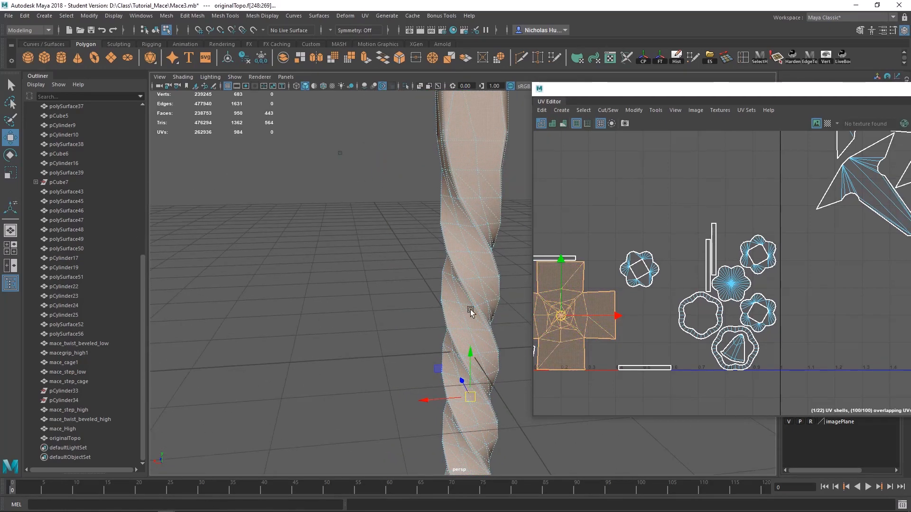
- Select the face loop of one narrow beveled ridge spiralling along the twisted handle
middle_click_drag(470, 311, 383, 322, "alt")
scroll(372, 283, "up", 3)
right_click_drag(368, 237, 372, 261)
middle_click_drag(366, 244, 415, 271, "alt")
scroll(415, 271, "up", 2)
left_click(392, 247)
left_click_drag(393, 247, 471, 308, "alt")
left_click(407, 283, "shift")
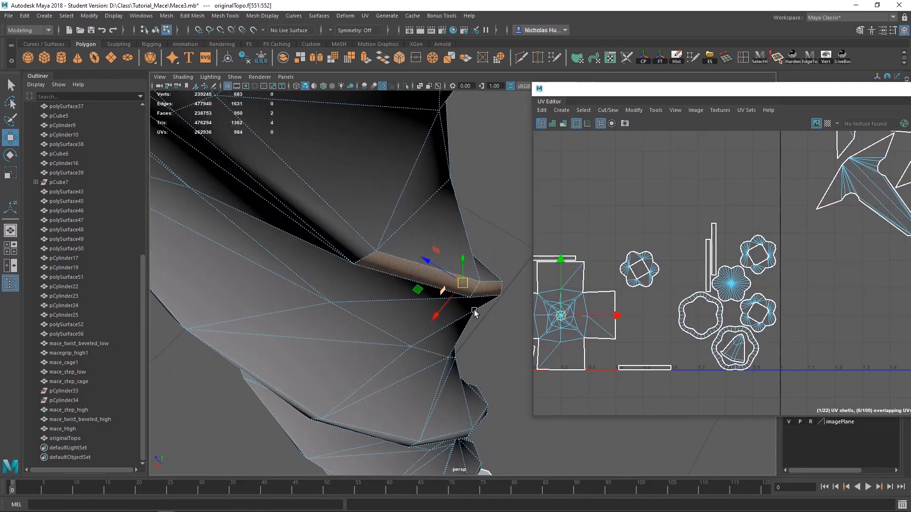
scroll(412, 276, "up", 3)
left_click(440, 258, "ctrl")
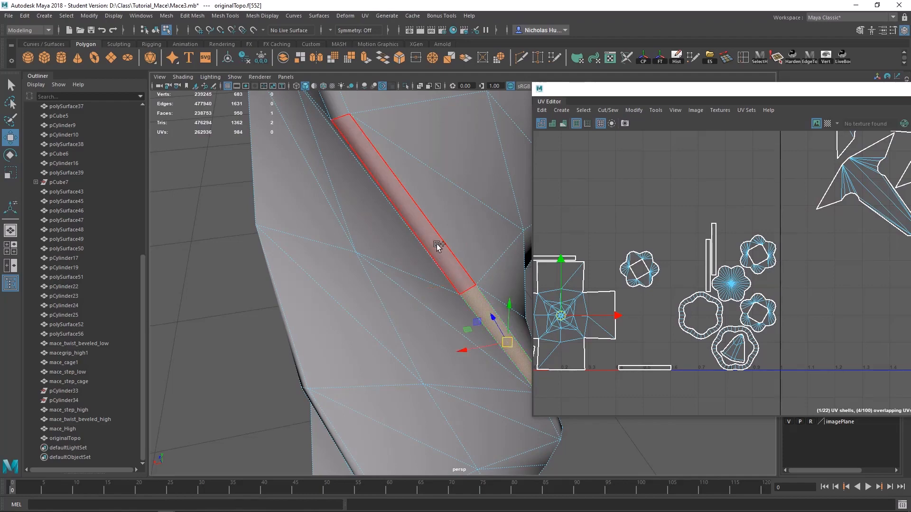
double_click(437, 244, "shift")
scroll(439, 247, "down", 8)
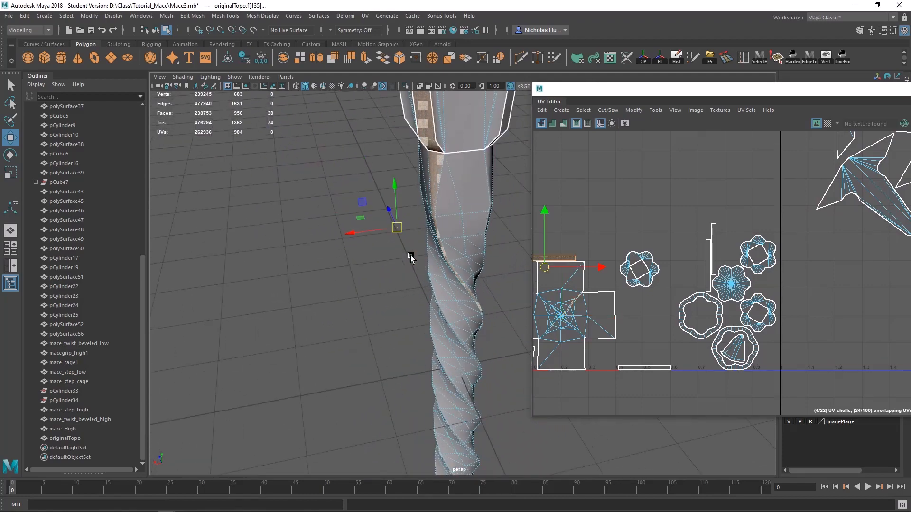
- Examine the twisted handle from all sides, from the mace head to the square base above the flower-shaped ring
scroll(411, 258, "down", 10)
left_click_drag(420, 263, 538, 260, "alt")
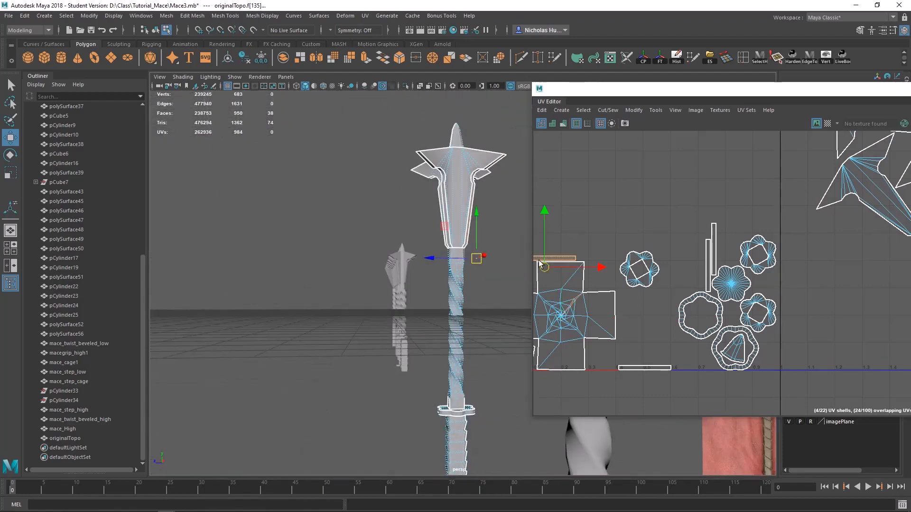
middle_click_drag(458, 300, 458, 269, "alt")
scroll(457, 270, "up", 4)
left_click_drag(429, 358, 884, 366, "alt")
middle_click_drag(468, 375, 411, 289, "alt")
scroll(457, 352, "up", 4)
left_click_drag(411, 289, 596, 316, "alt")
middle_click_drag(413, 370, 392, 313, "alt")
scroll(398, 308, "up", 2)
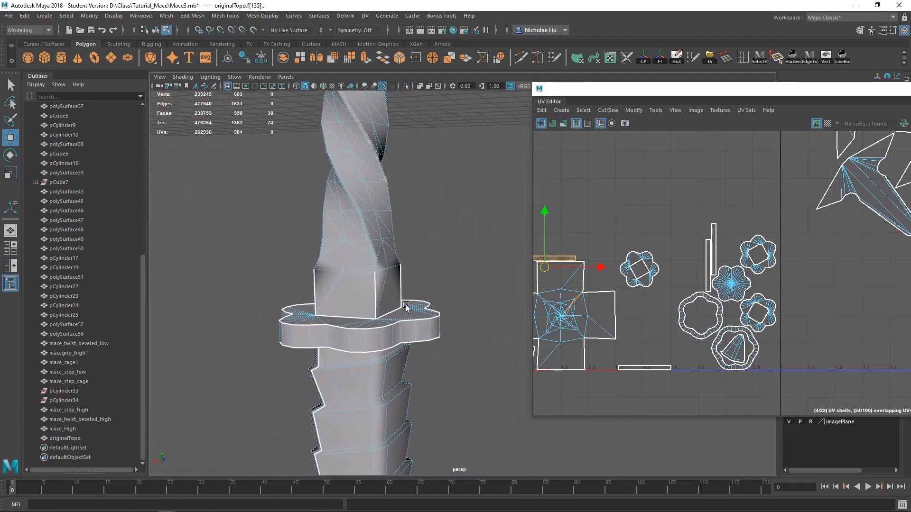
left_click_drag(406, 305, 481, 298, "alt")
middle_click_drag(480, 299, 284, 319, "alt")
left_click_drag(285, 319, 421, 329, "alt")
middle_click_drag(421, 329, 324, 311, "alt")
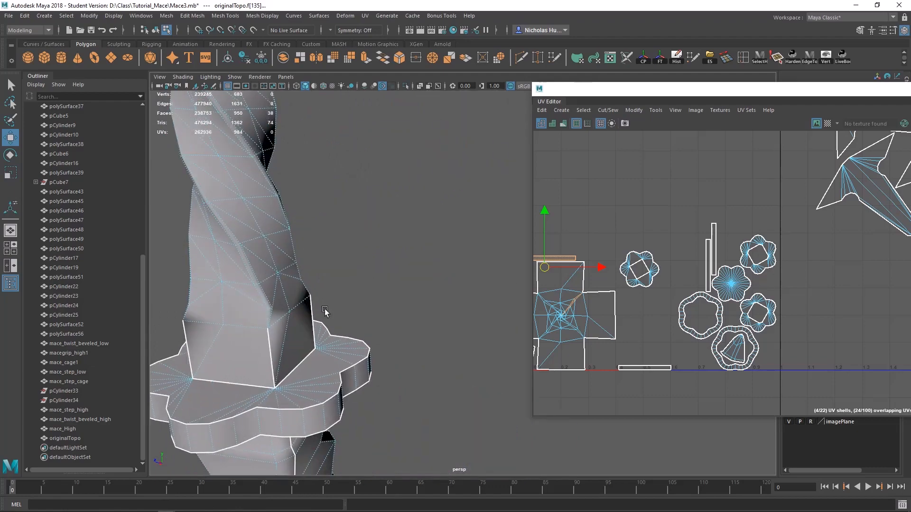
left_click_drag(325, 311, 468, 304, "alt")
middle_click_drag(467, 304, 279, 309, "alt")
left_click_drag(280, 308, 428, 308, "alt")
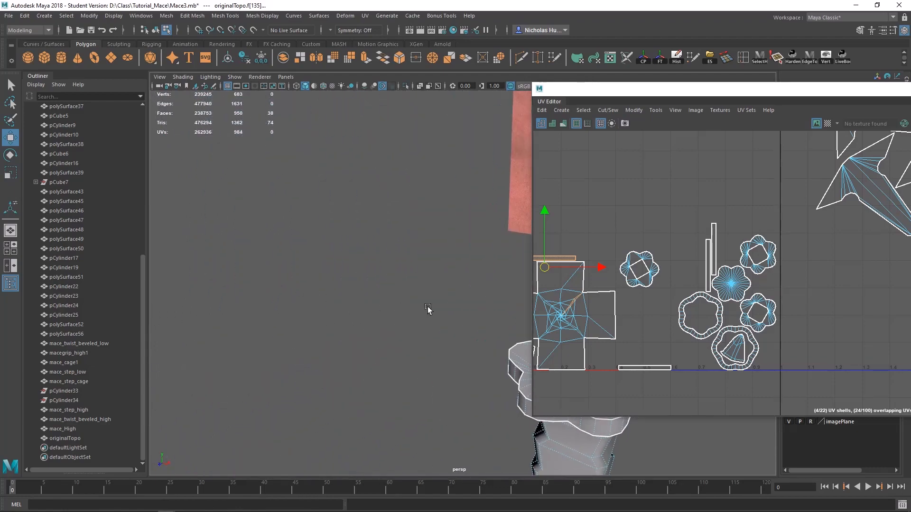
middle_click_drag(428, 307, 283, 352, "alt")
scroll(283, 352, "down", 4)
left_click_drag(283, 352, 451, 326, "alt")
left_click_drag(399, 339, 443, 329, "alt")
middle_click_drag(443, 329, 418, 365, "alt")
left_click_drag(417, 366, 346, 389, "alt")
middle_click_drag(346, 389, 415, 303, "alt")
scroll(415, 302, "up", 4)
middle_click_drag(376, 336, 380, 101, "alt")
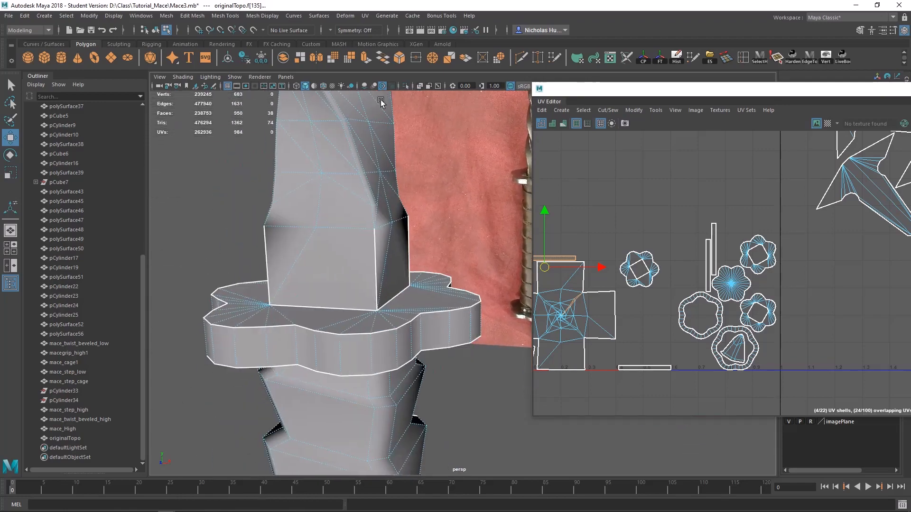
left_click_drag(381, 102, 394, 260, "alt")
scroll(446, 273, "down", 6)
middle_click_drag(450, 230, 427, 328, "alt")
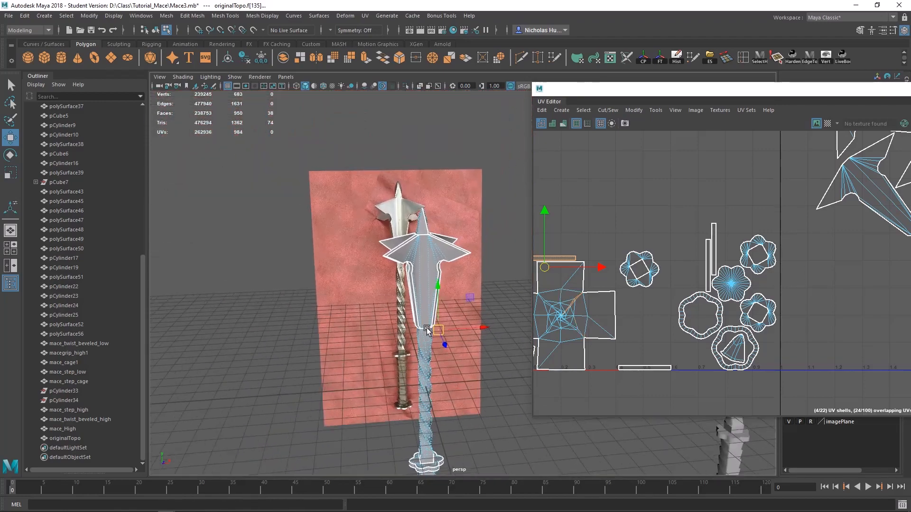
- Remove the mace head's faces from the selection, keeping only the ridge faces on the twisted handle
scroll(426, 329, "up", 4)
left_click_drag(426, 329, 411, 232, "alt")
middle_click_drag(411, 232, 436, 274, "alt")
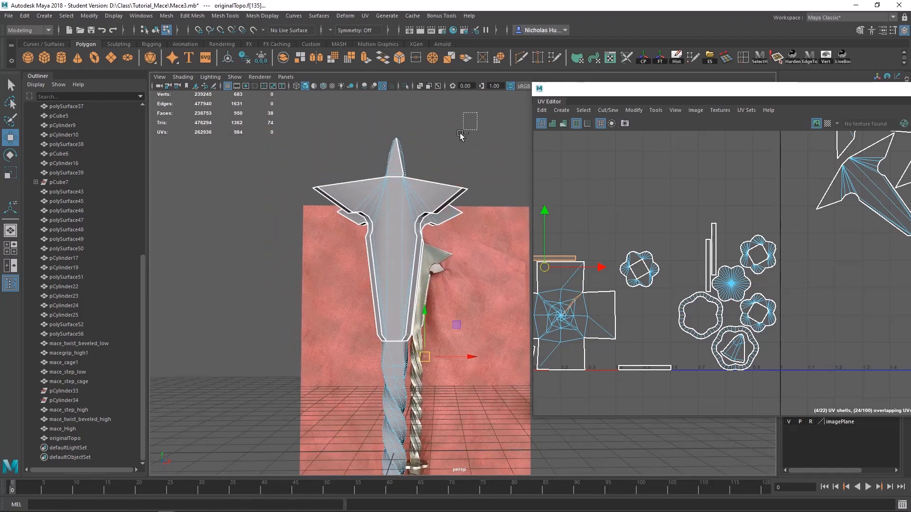
left_click_drag(460, 136, 330, 348)
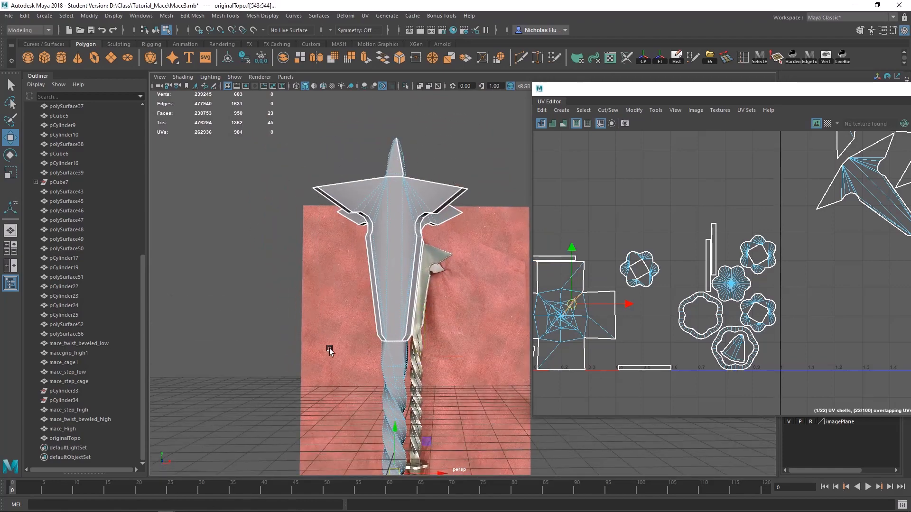
- Convert the selected ridge faces on the twisted handle to their perimeter edges
middle_click_drag(329, 348, 392, 241, "alt")
right_click_drag(392, 240, 468, 289, "alt")
left_click_drag(467, 290, 267, 293, "alt")
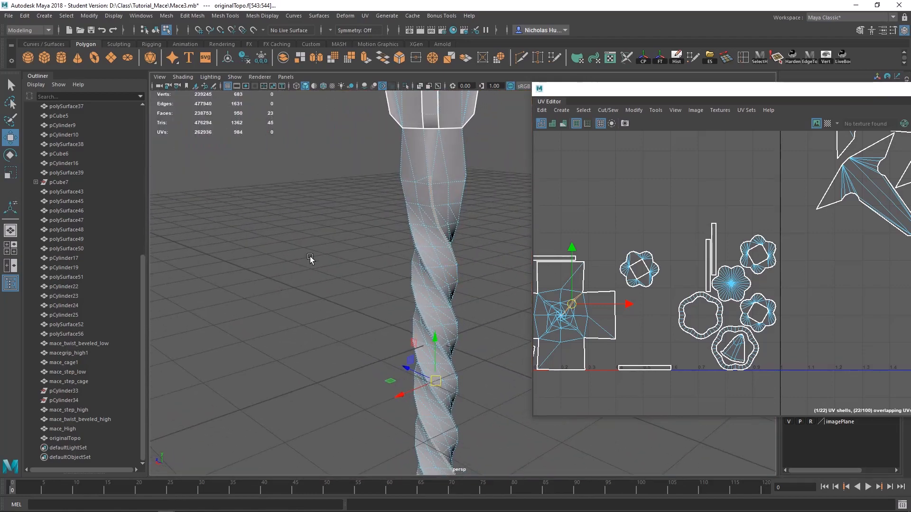
right_click(346, 258, "ctrl")
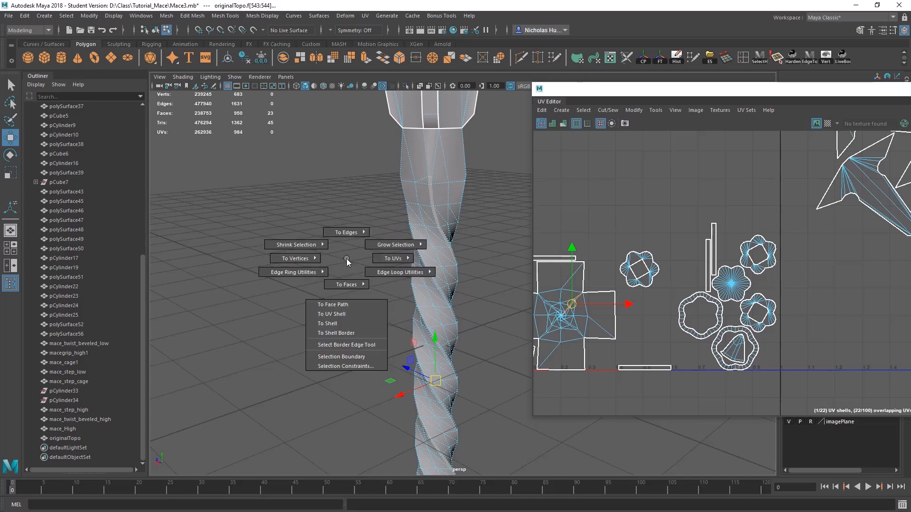
right_click_drag(346, 257, 377, 218, "ctrl")
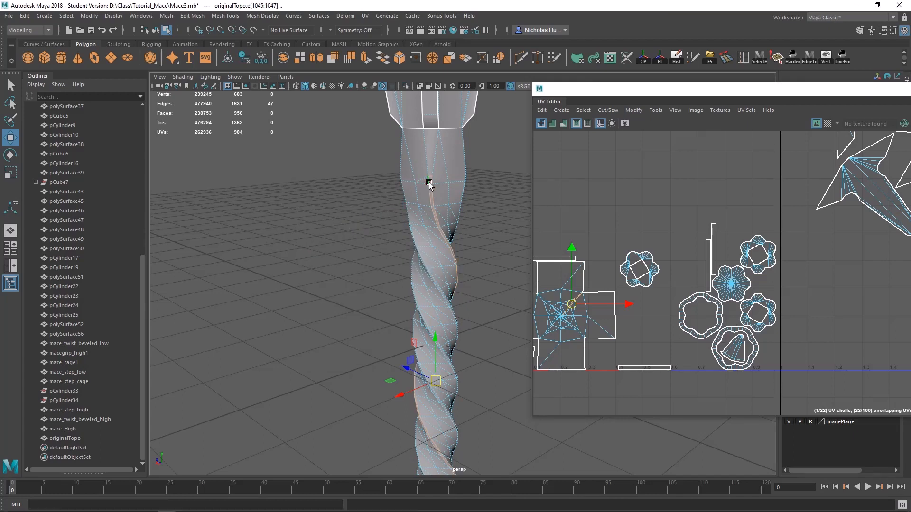
- Add the edge linking the ridge to the mace head to the selection and cut the UVs along the selected edges
scroll(430, 185, "up", 8)
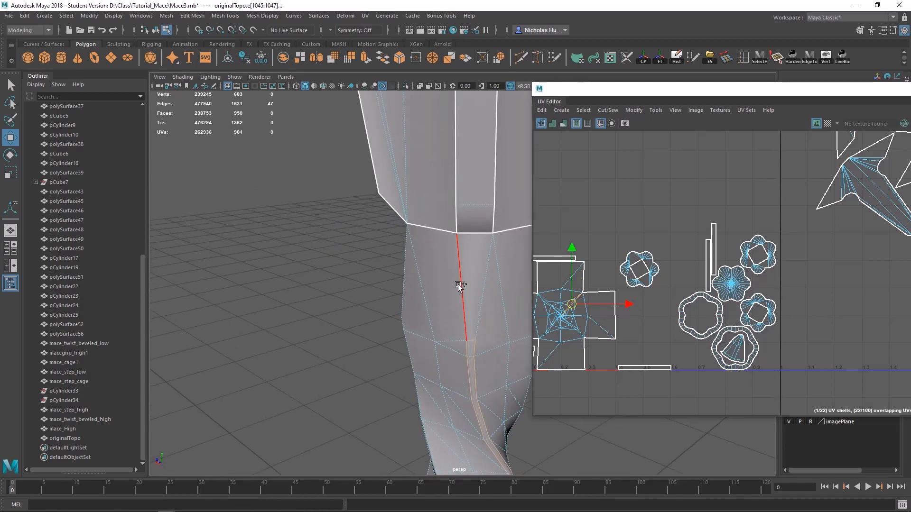
left_click(458, 284, "shift")
middle_click_drag(481, 359, 450, 303, "alt")
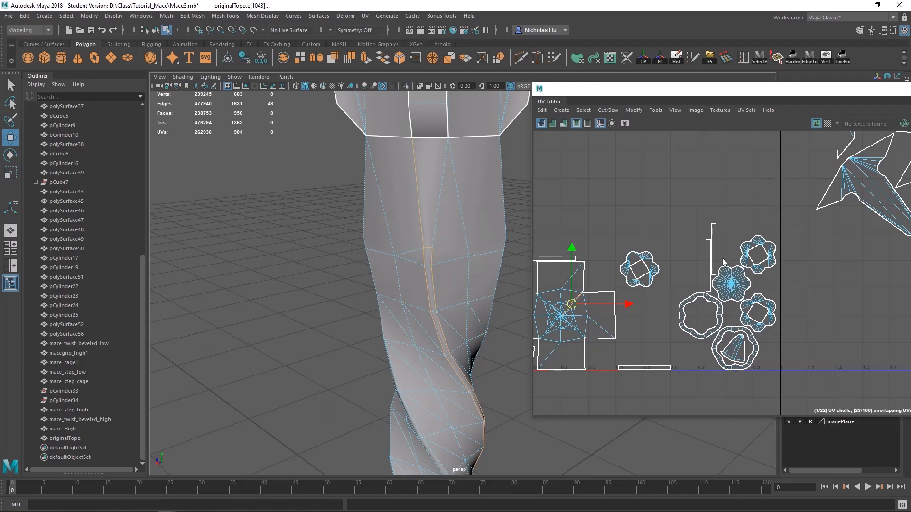
right_click_drag(609, 223, 577, 240, "shift")
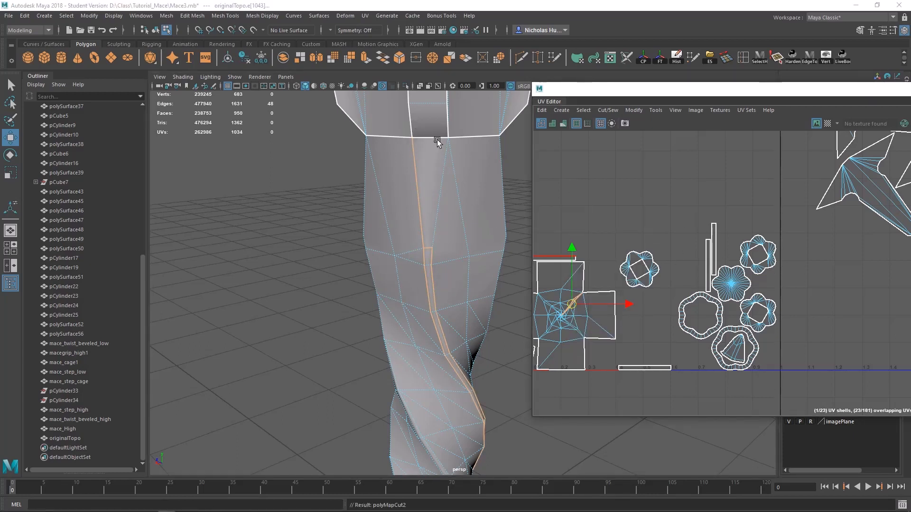
- Examine the newly cut ridge seam along the twisted handle, down to the square base above the flower-shaped ring
scroll(445, 287, "down", 3)
middle_click_drag(445, 286, 413, 208, "alt")
middle_click_drag(420, 360, 455, 170, "alt")
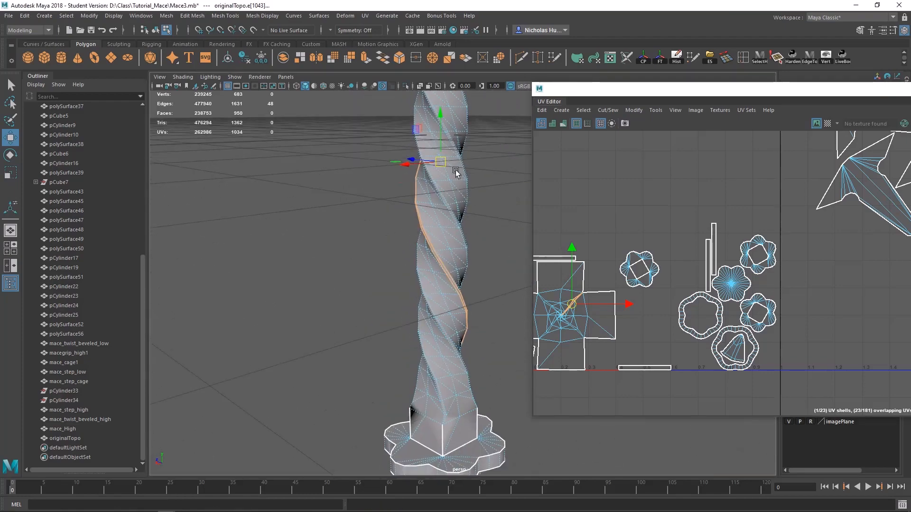
middle_click_drag(453, 382, 436, 288, "alt")
left_click_drag(436, 288, 537, 328, "alt")
middle_click_drag(351, 347, 340, 295, "alt")
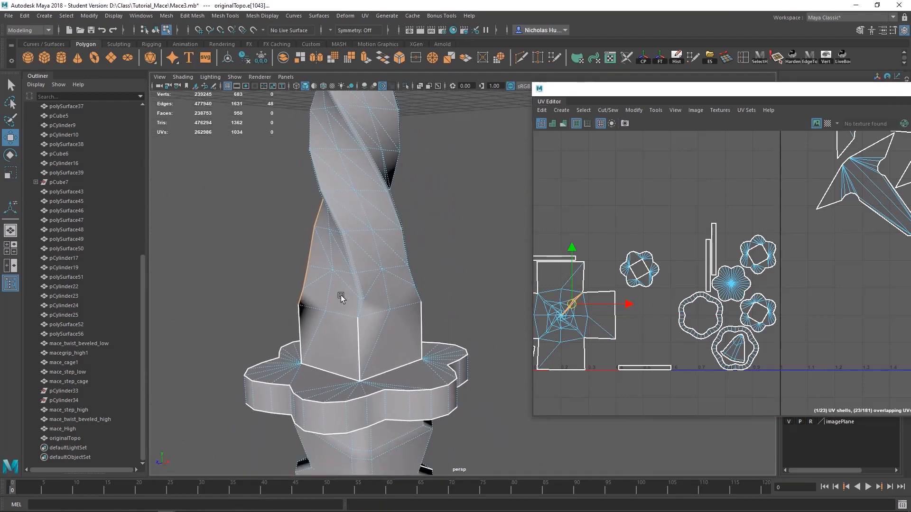
left_click_drag(341, 295, 458, 319, "alt")
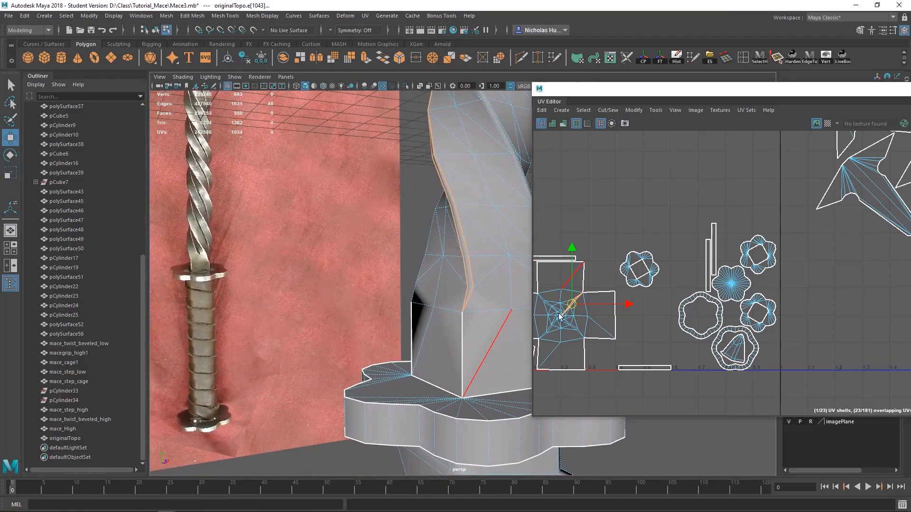
- Select the overlapping cross-shaped UV shells of the twisted handle and unfold them
middle_click_drag(560, 314, 640, 278, "alt")
scroll(640, 278, "up", 2)
scroll(640, 278, "up", 3)
right_click_drag(612, 257, 573, 243)
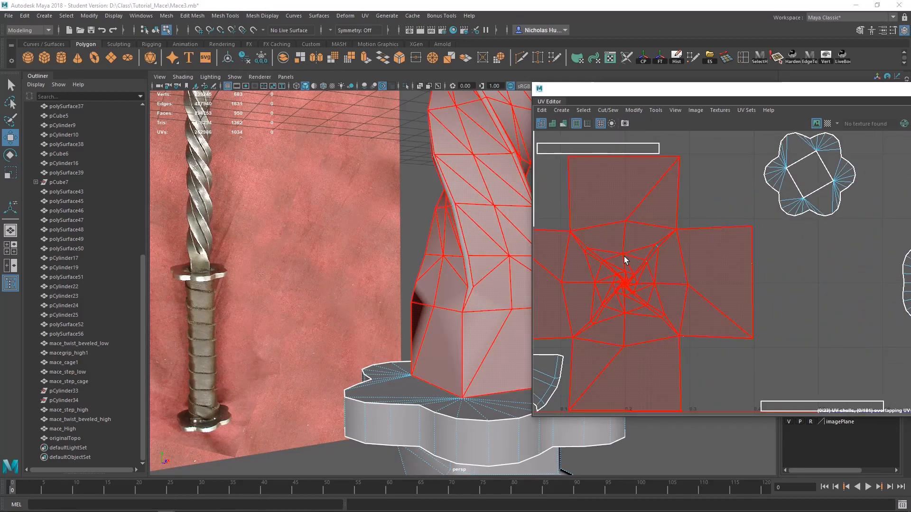
left_click(600, 315)
key("a")
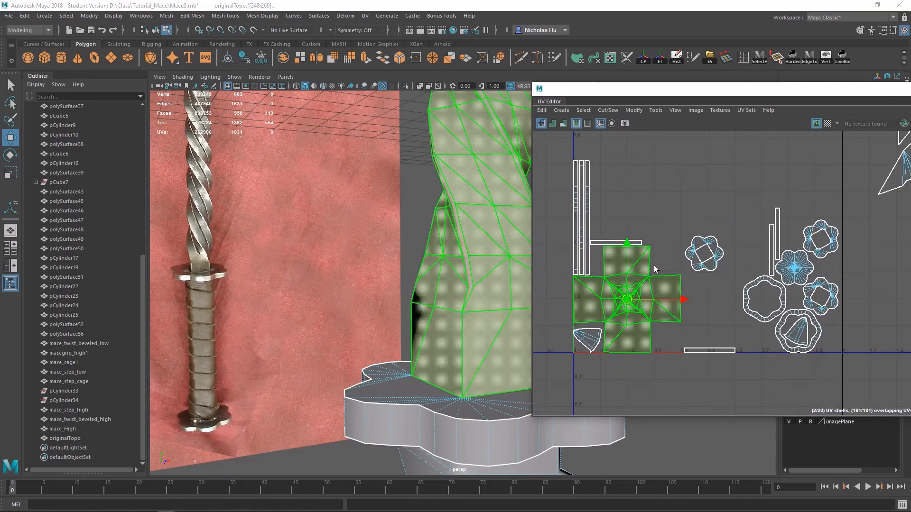
right_click_drag(658, 267, 551, 210, "shift")
scroll(646, 306, "up", 3)
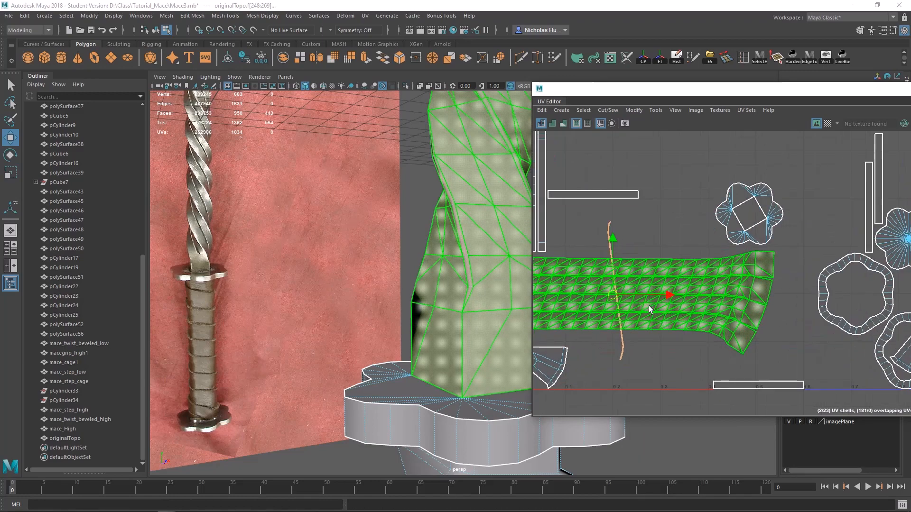
- Move the unfolded handle shell out of the 0–1 UV space beyond its U = 0 edge and rotate it nearly upright
middle_click_drag(649, 309, 698, 313, "alt")
scroll(699, 319, "down", 5)
left_click(674, 313)
left_click_drag(674, 313, 574, 246)
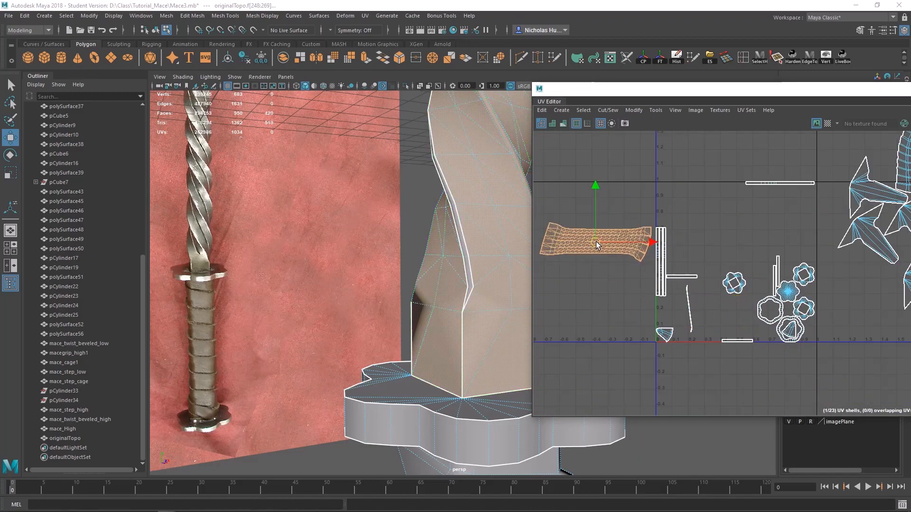
key("e")
left_click_drag(624, 287, 631, 205)
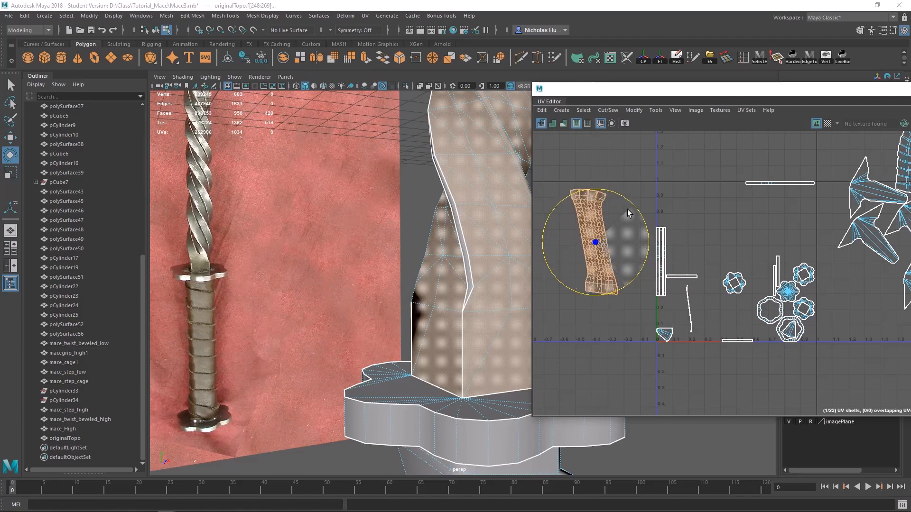
- Move the thin ridge shell directly alongside the long edge of the rotated handle shell
left_click(688, 310)
key("w")
left_click_drag(688, 312, 611, 249)
- Switch the UV shells to edge selection, activate the Lasso tool and clear the selected edge
left_click_drag(425, 242, 468, 258, "alt")
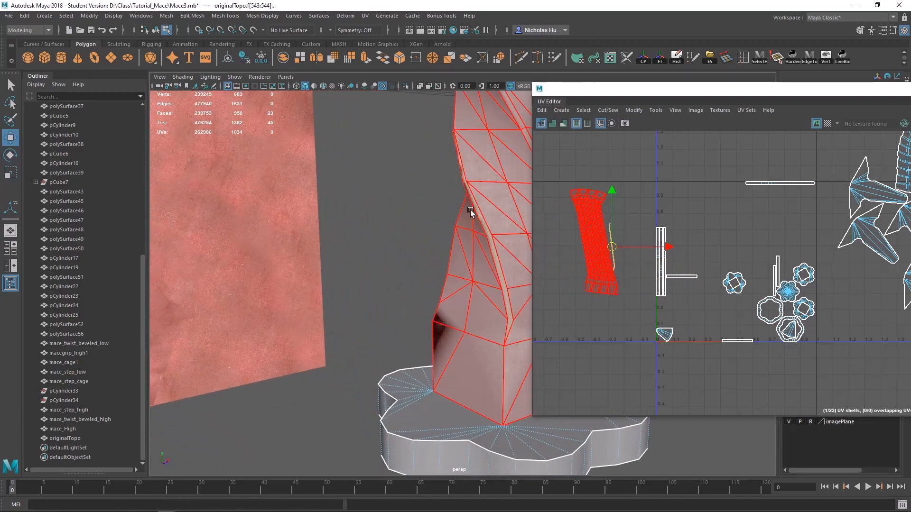
scroll(502, 236, "up", 2)
middle_click_drag(488, 254, 479, 283, "alt")
scroll(560, 267, "up", 6)
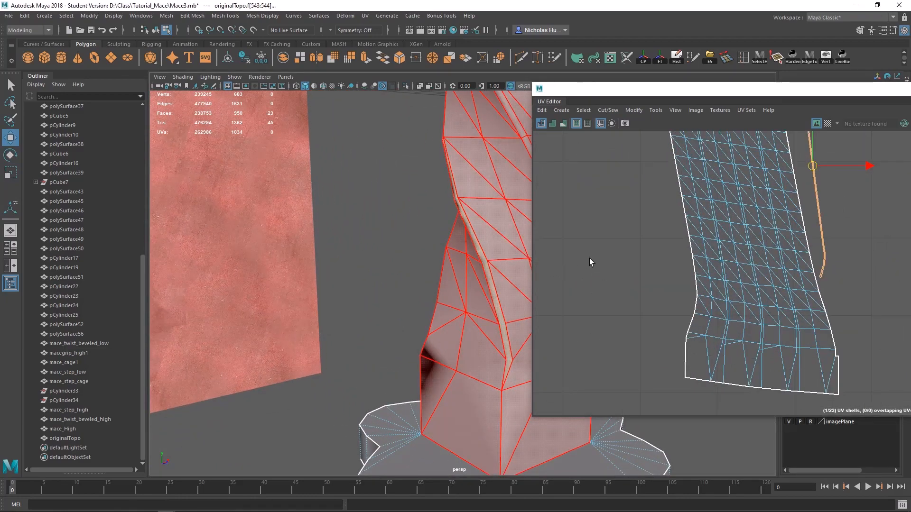
middle_click_drag(676, 256, 623, 295, "alt")
scroll(648, 275, "down", 3)
scroll(626, 265, "up", 1)
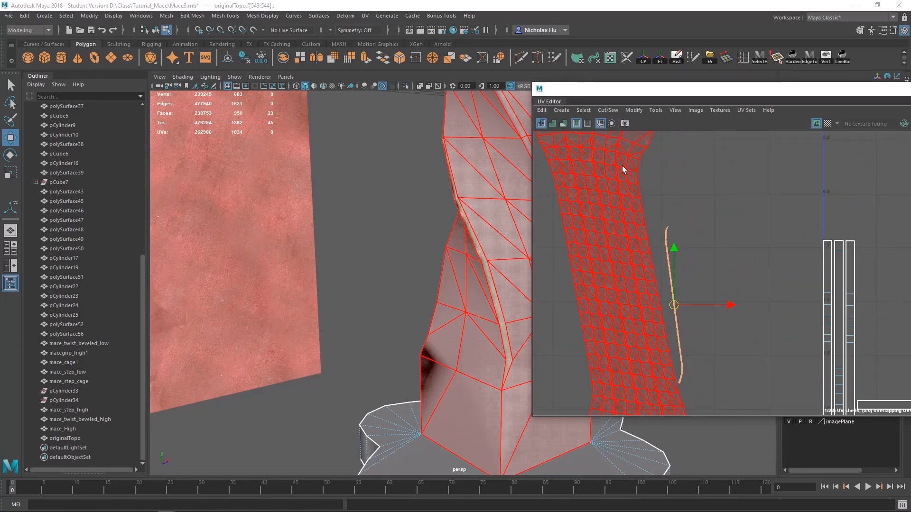
right_click_drag(623, 166, 622, 140)
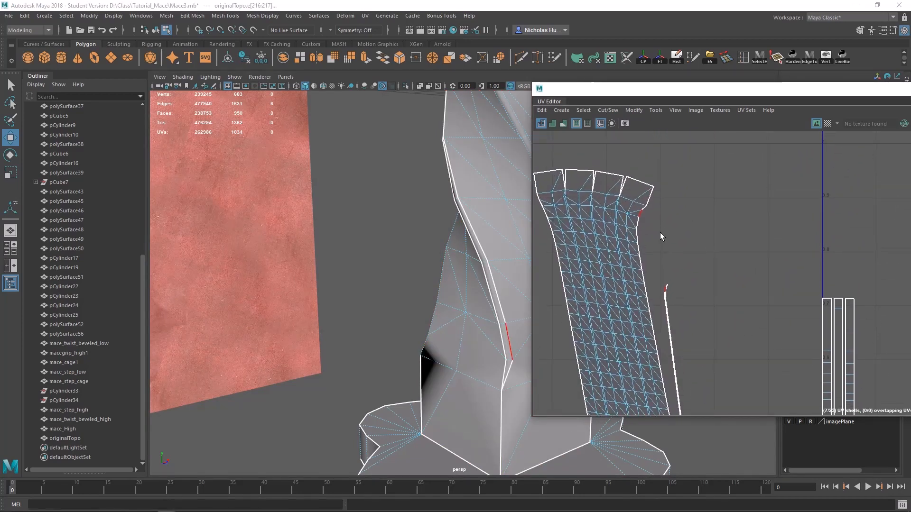
left_click(649, 199)
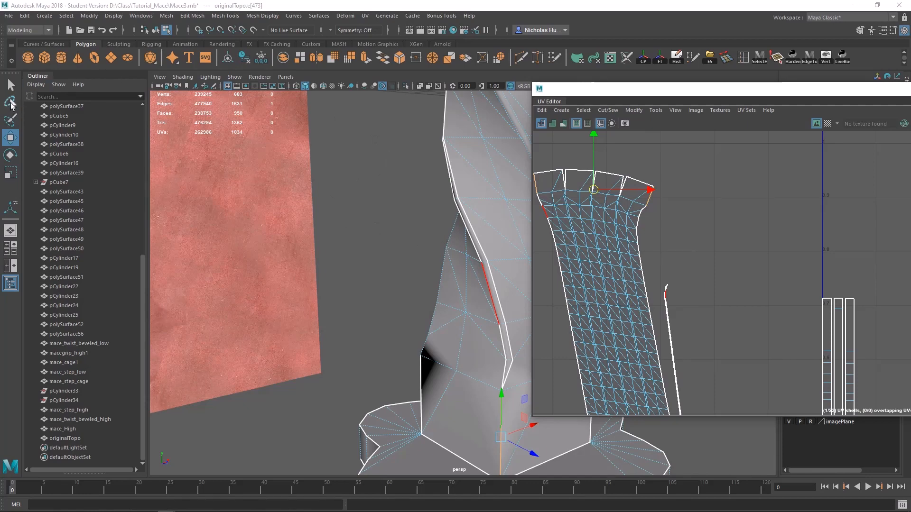
left_click(12, 102)
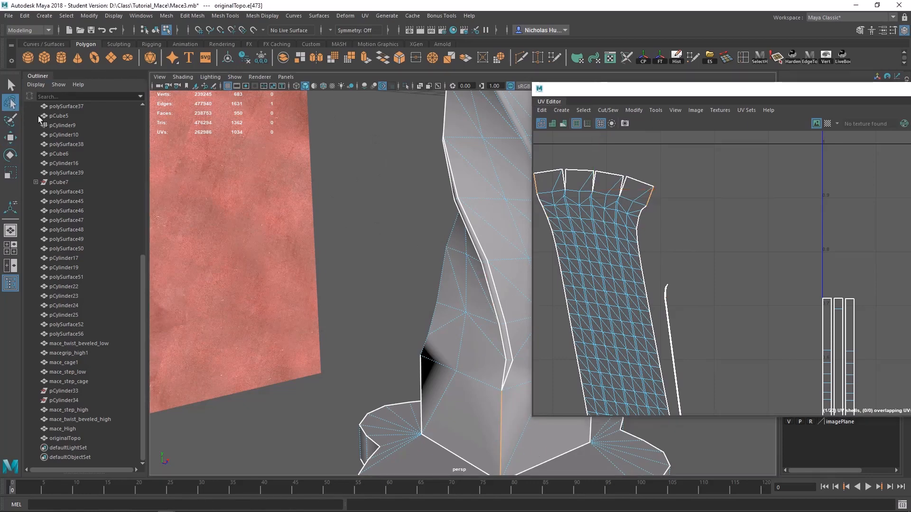
left_click_drag(716, 223, 717, 224)
- Lasso-select the upper part of the handle shell's border edges facing the thin ridge shell
scroll(749, 289, "down", 3)
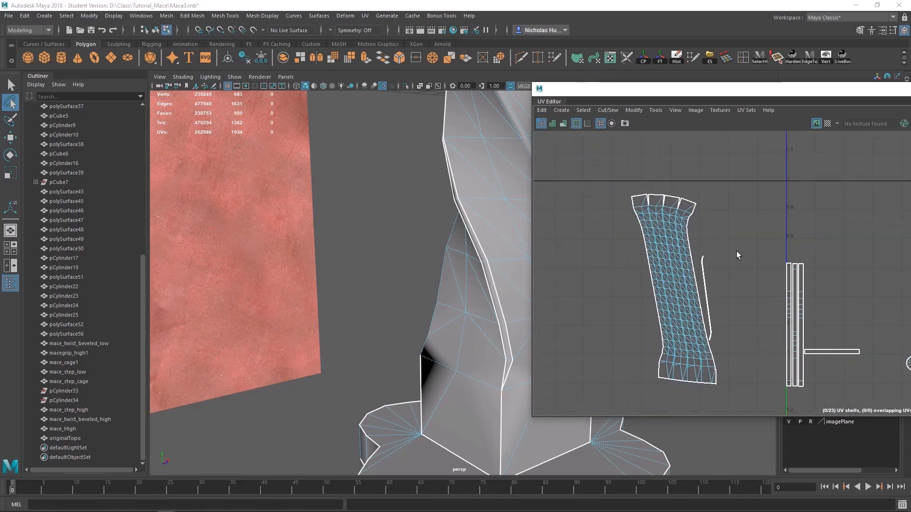
scroll(736, 252, "up", 3)
middle_click_drag(708, 258, 714, 231, "alt")
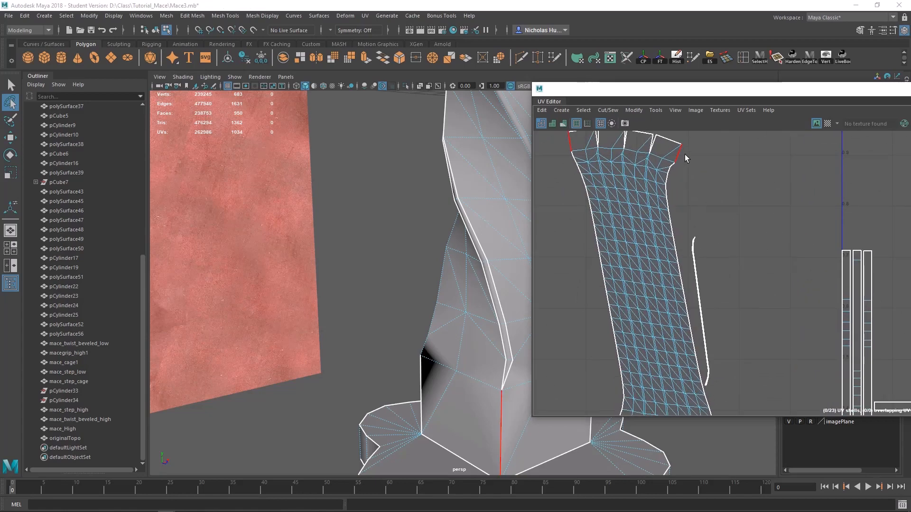
mouse_move(684, 155)
left_mouse_down()
mouse_move(666, 173)
mouse_move(676, 186)
mouse_move(665, 185)
left_mouse_up()
key("ctrl+z")
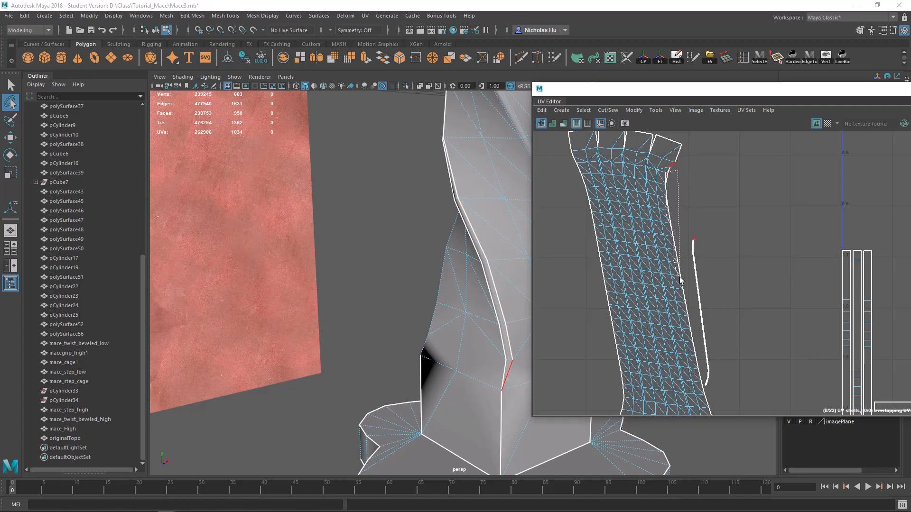
left_click_drag(679, 277, 682, 275)
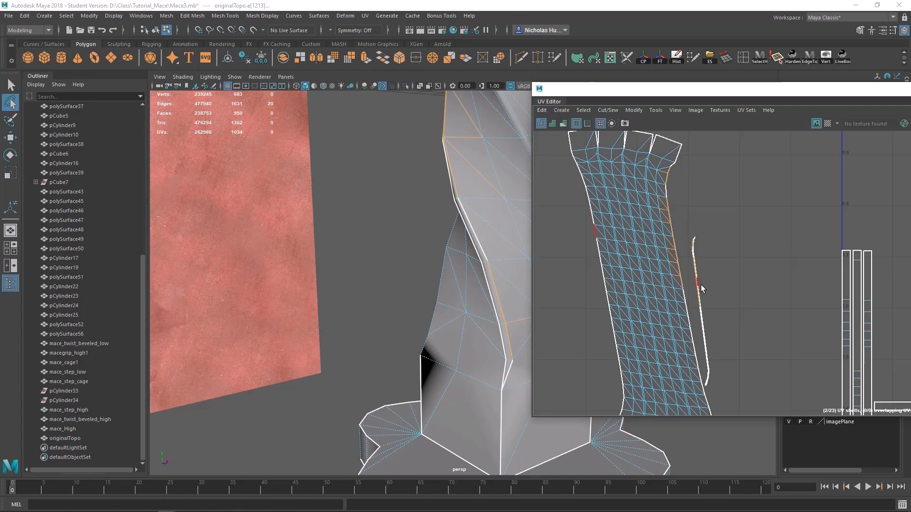
- Restore the cleared edge selection and extend it with the Lasso tool down the handle shell's border to its flared lower end
key("ctrl+z")
scroll(643, 269, "up", 3)
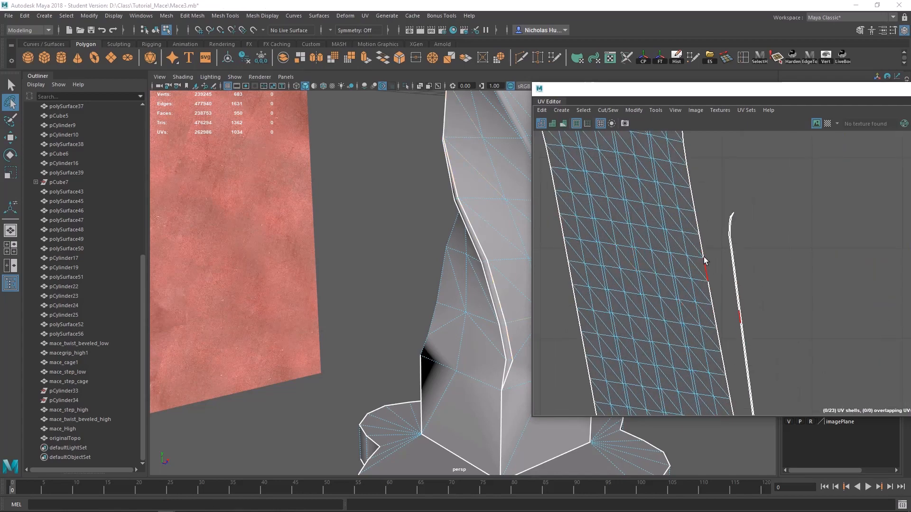
scroll(706, 242, "down", 2)
scroll(702, 200, "down", 2)
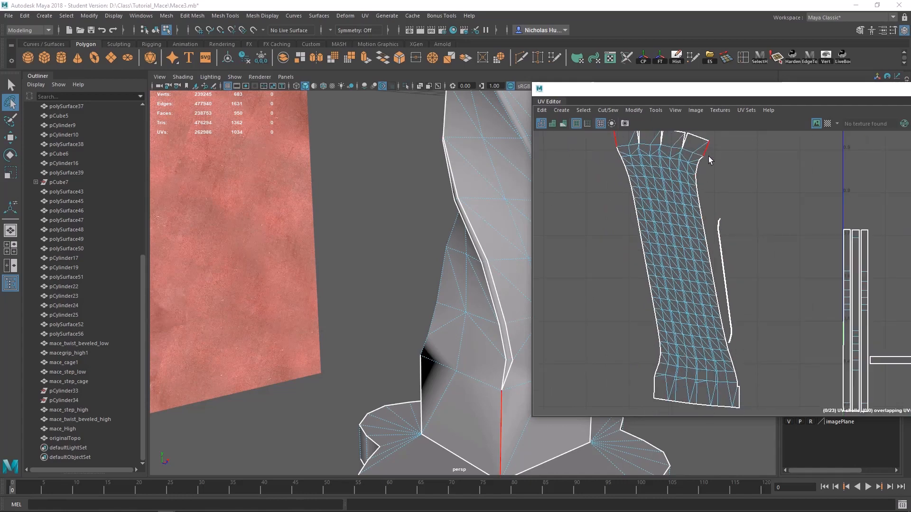
key("ctrl+z")
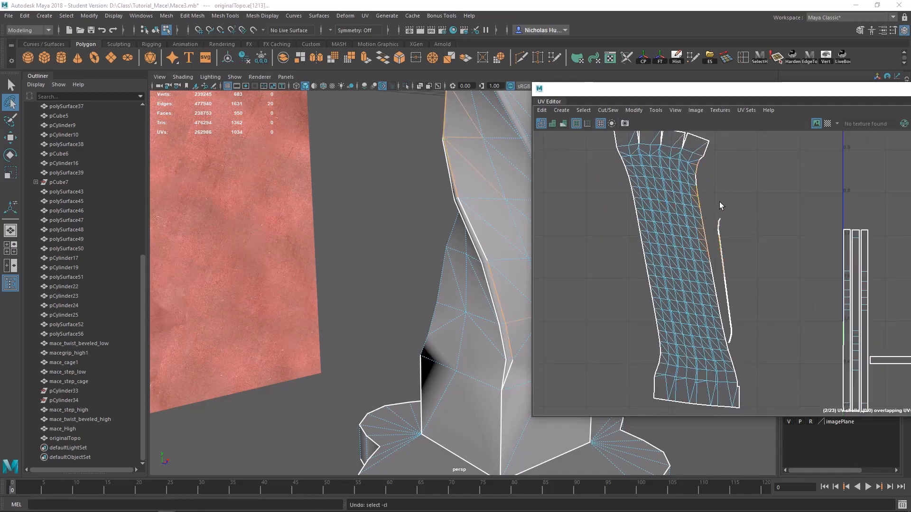
left_click_drag(704, 176, 701, 197)
left_click_drag(724, 330, 711, 259)
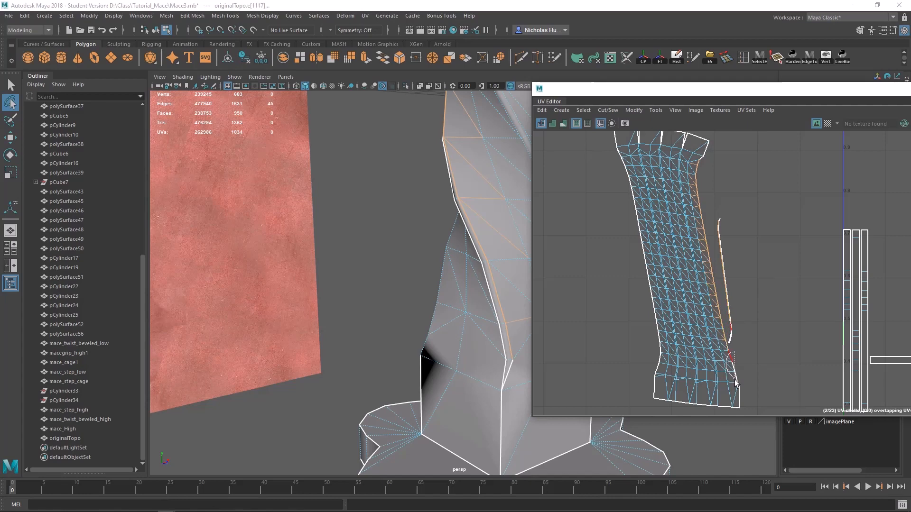
left_click_drag(741, 385, 739, 371)
- Join the thin ridge shell to the handle shell with Move and Sew Edges on the selected border
middle_click_drag(699, 294, 655, 244, "alt")
right_click_drag(655, 245, 745, 356, "alt")
middle_click_drag(679, 242, 700, 292, "alt")
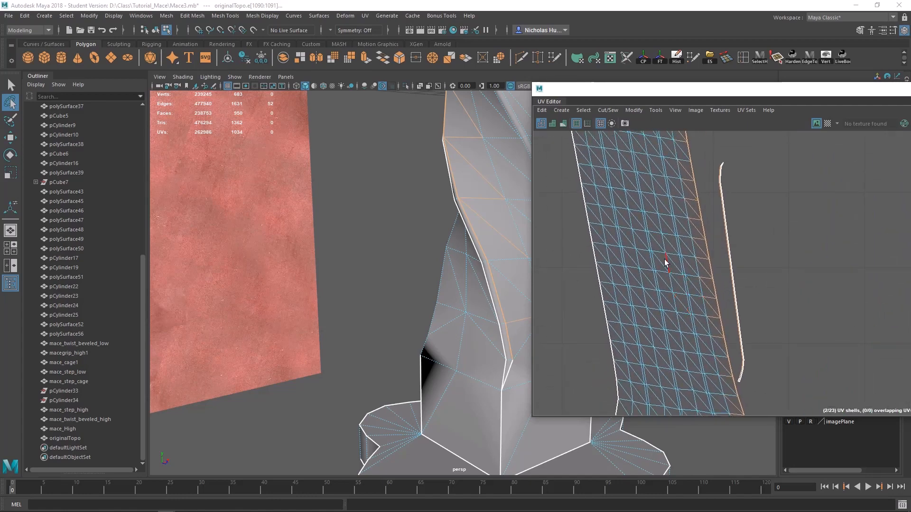
right_click(688, 247, "shift")
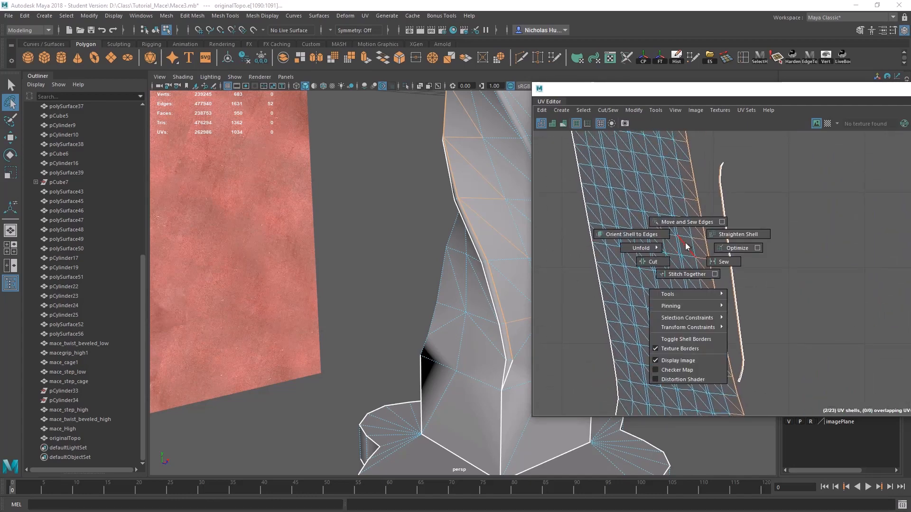
left_click(688, 222)
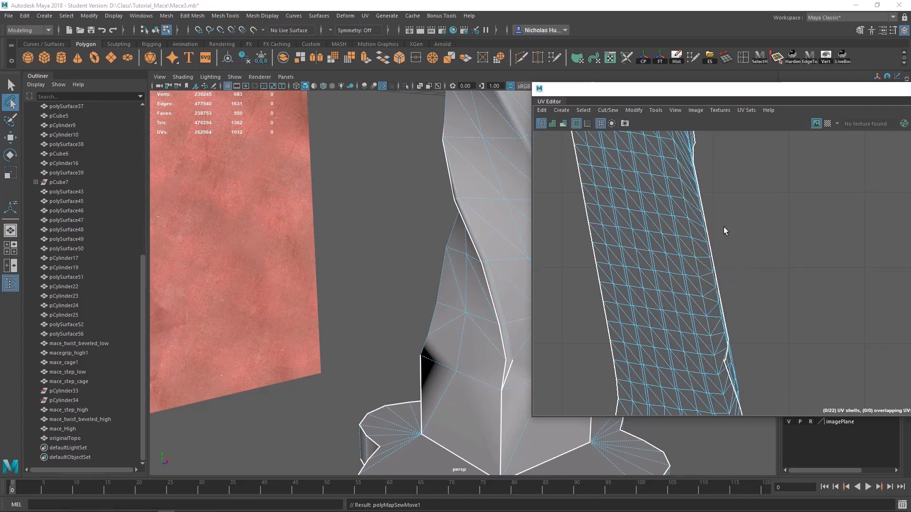
- Select the sewn handle shell and unfold it again
scroll(712, 226, "down", 3)
key("q")
right_click_drag(695, 226, 656, 214)
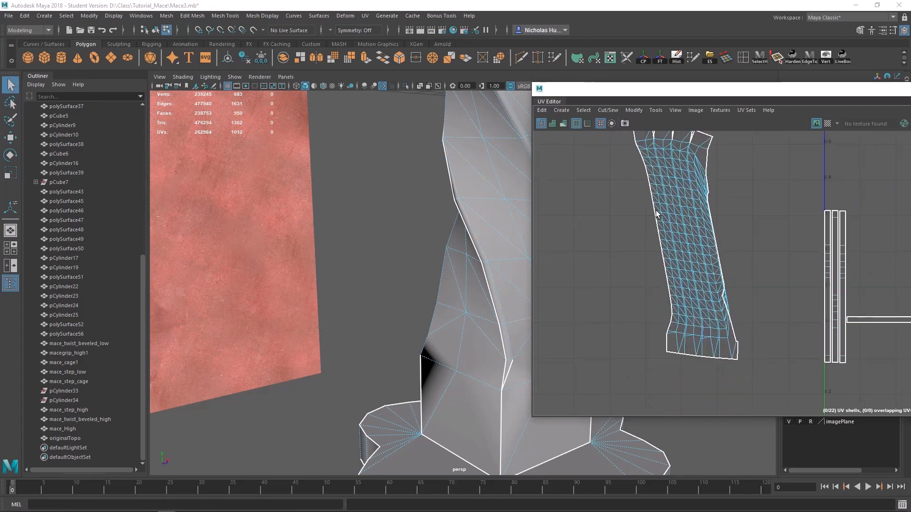
left_click(677, 214)
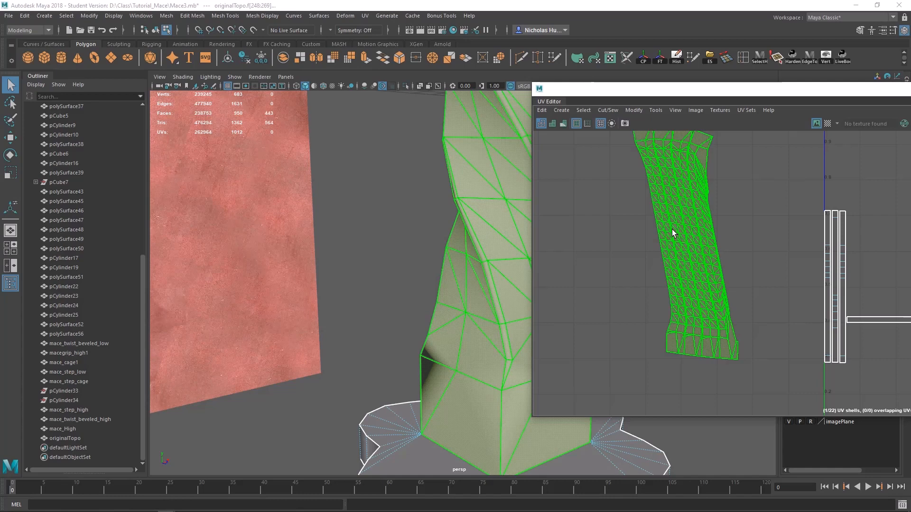
right_click(685, 217, "shift")
right_click_drag(645, 214, 591, 212, "shift")
- Rotate the unfolded handle shell upright so that its separated square flaps face downward
key("e")
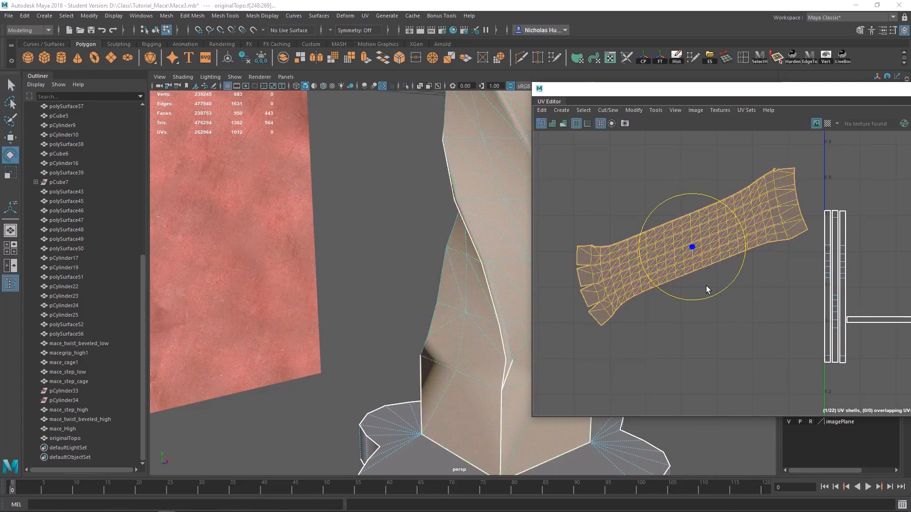
left_click_drag(714, 293, 724, 240)
middle_click_drag(724, 240, 726, 244, "alt")
scroll(680, 353, "up", 5)
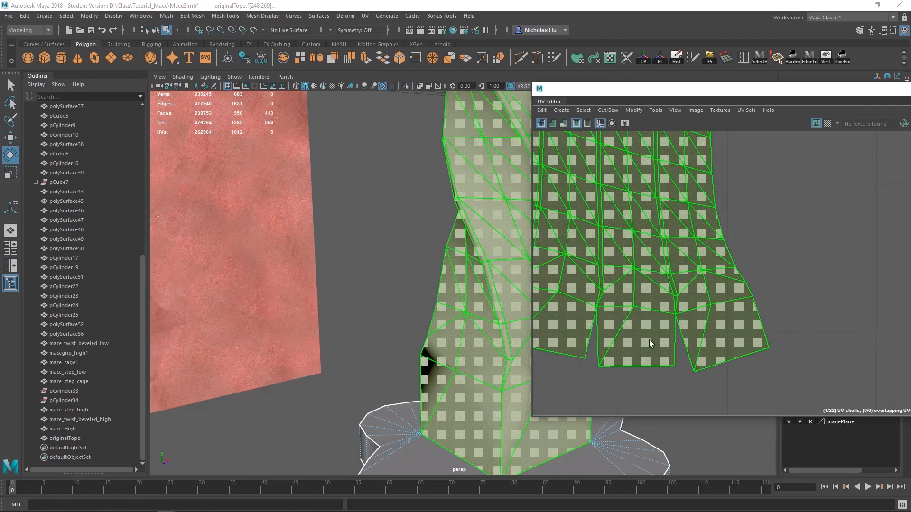
- Select the slit edge between two square flaps of the handle shell and locate it on the model's square base
scroll(650, 340, "down", 2)
middle_click_drag(475, 389, 400, 328, "alt")
right_click_drag(578, 320, 576, 291)
left_click(602, 331)
key("f")
scroll(400, 341, "down", 3)
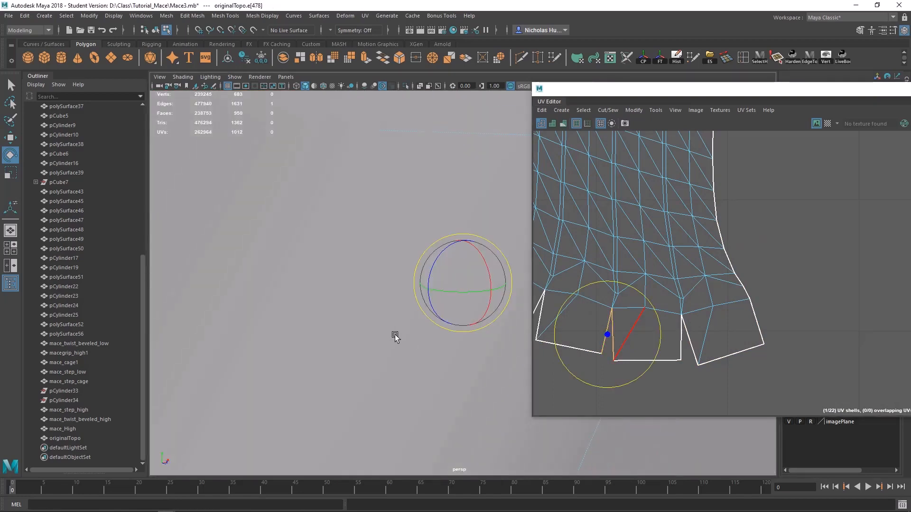
left_click_drag(395, 335, 771, 367, "alt")
left_click_drag(448, 190, 713, 405, "alt")
scroll(682, 340, "down", 1)
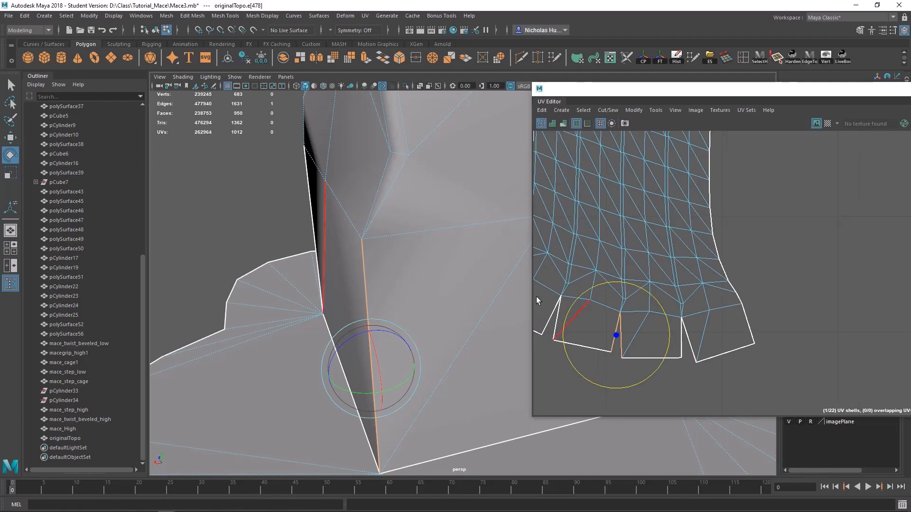
left_click_drag(449, 278, 442, 254, "alt")
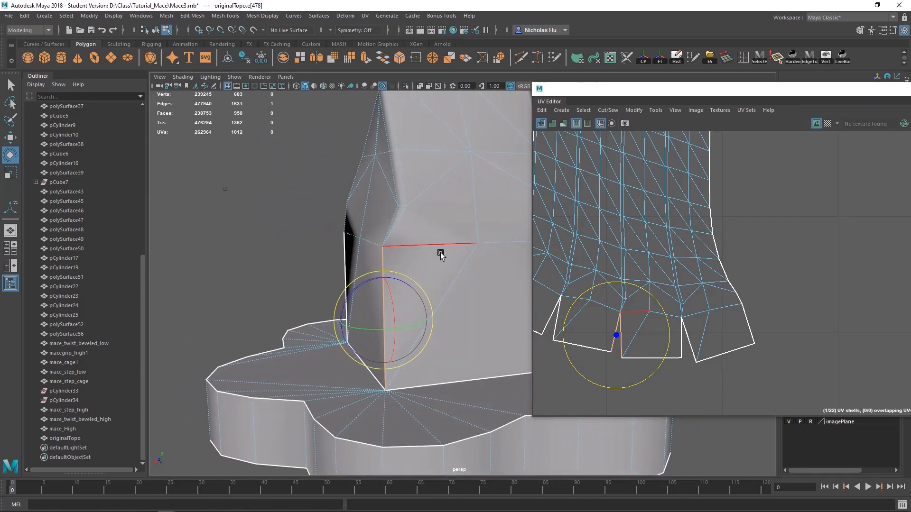
- Select the horizontal edges around all four sides at the top of the handle's square base and cut the UVs there
double_click(437, 245)
left_click_drag(327, 247, 390, 250, "alt")
double_click(364, 249, "shift")
key("w")
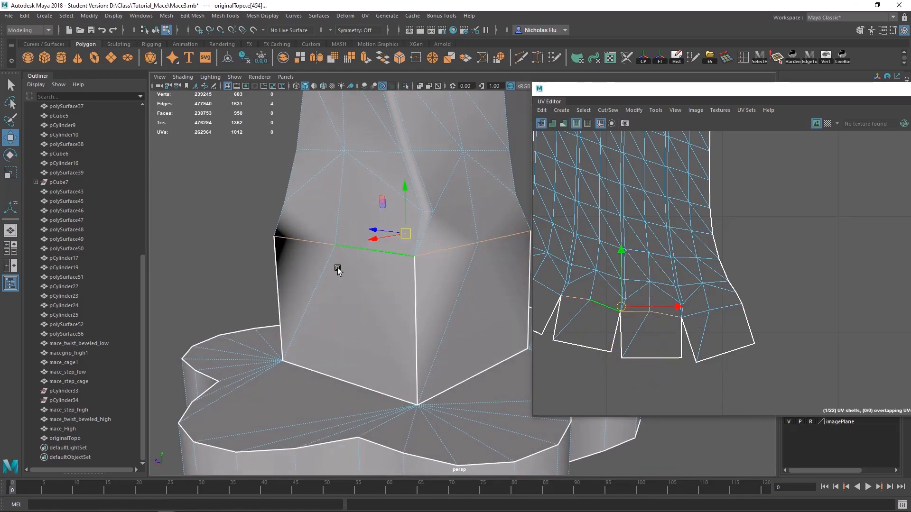
left_click_drag(337, 268, 549, 289, "alt")
double_click(340, 304, "shift")
left_click_drag(317, 317, 409, 293, "alt")
double_click(451, 287, "shift")
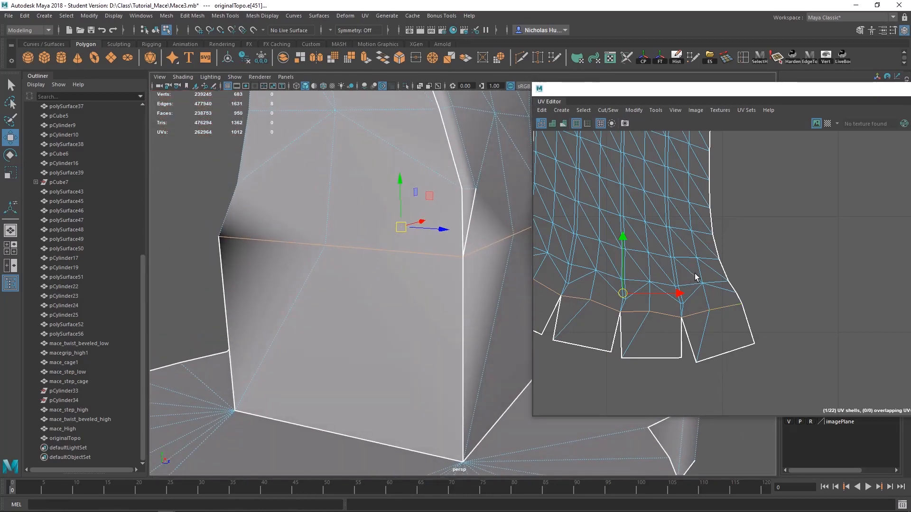
right_click_drag(724, 256, 690, 267, "shift")
middle_click_drag(636, 372, 697, 356, "alt")
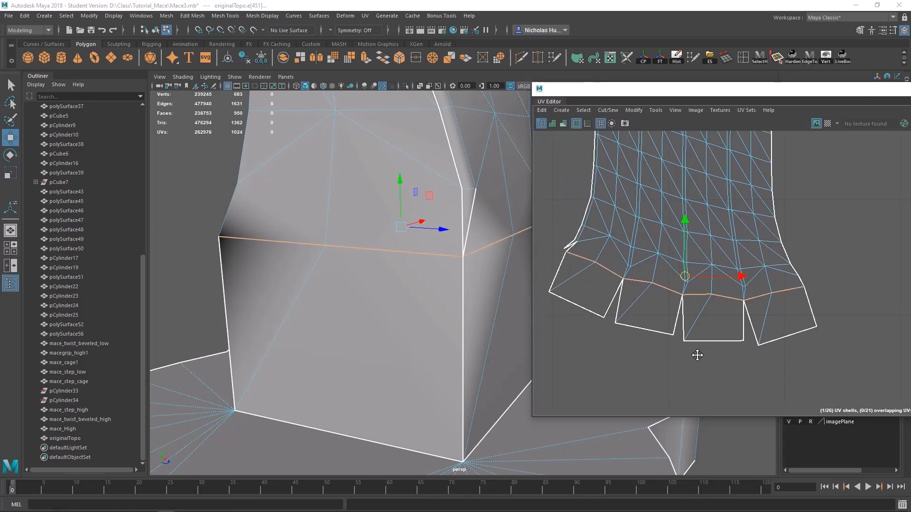
- Select the four square base shells and move them down, clear of the handle shell
scroll(698, 355, "down", 1)
key("q")
right_click(657, 309)
right_click_drag(657, 308, 621, 295)
left_click_drag(600, 303, 660, 349)
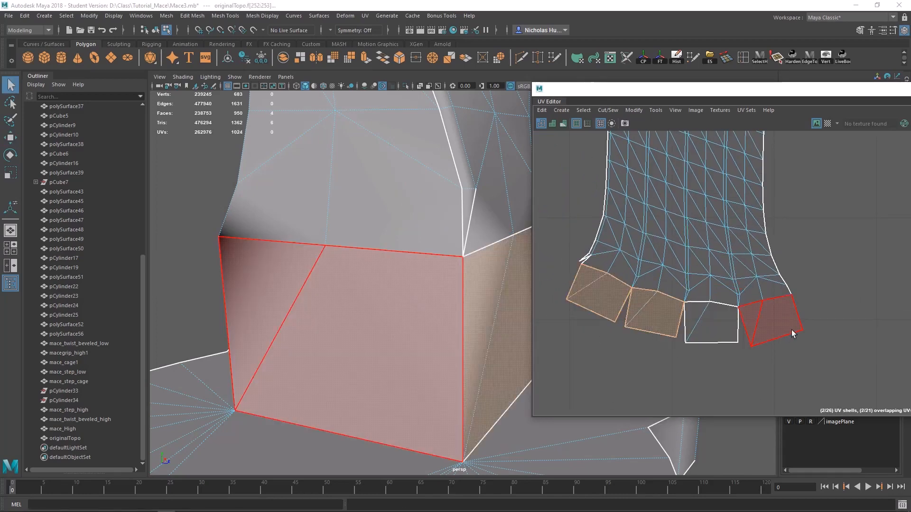
left_click_drag(793, 329, 679, 356, "shift")
key("w")
left_click_drag(687, 306, 680, 380)
middle_click_drag(680, 261, 698, 327, "alt")
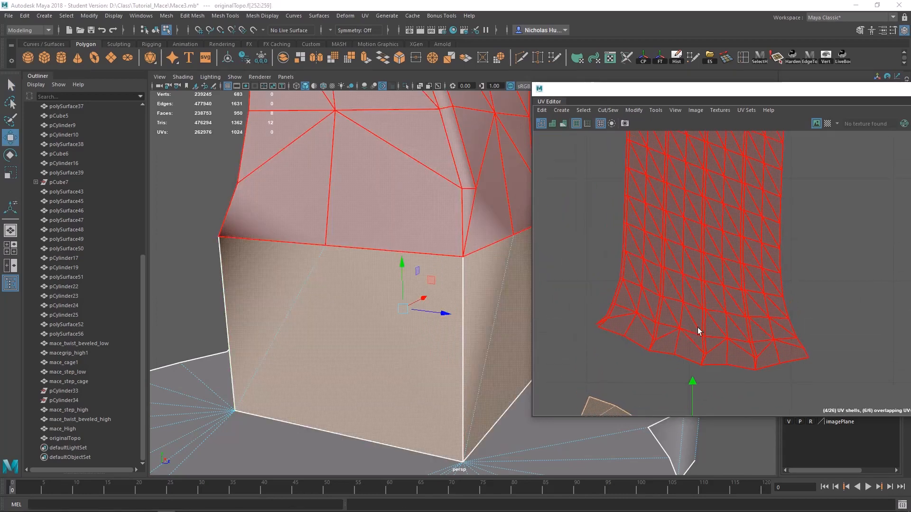
- Select the slit edge at the handle shell's lower-left corner and close it with Move and Sew Edges
scroll(661, 309, "up", 3)
left_click(594, 280)
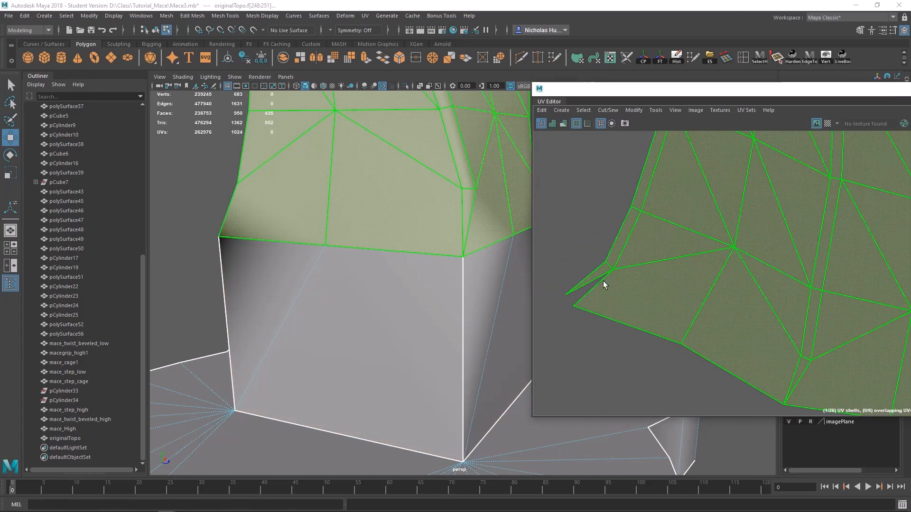
right_click_drag(610, 284, 608, 256)
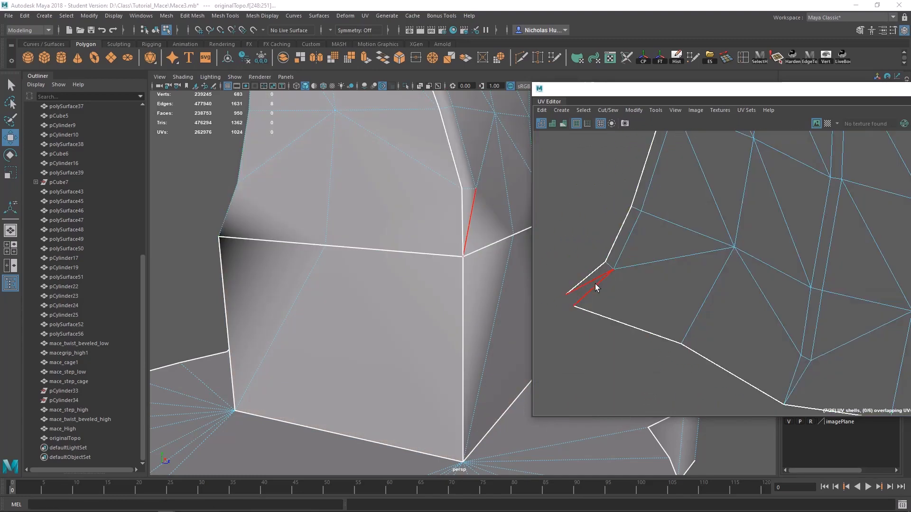
right_click(665, 260, "shift")
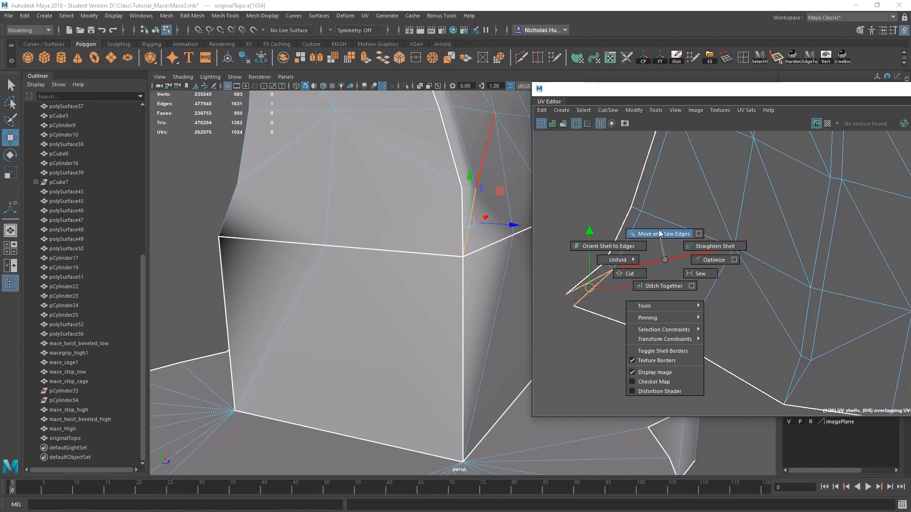
right_click_drag(658, 230, 659, 229, "shift")
- Select the split edges at the handle shell's upper-left corner and sew them with the same command
scroll(659, 230, "down", 8)
middle_click_drag(663, 238, 679, 366, "alt")
middle_click_drag(690, 147, 676, 246, "alt")
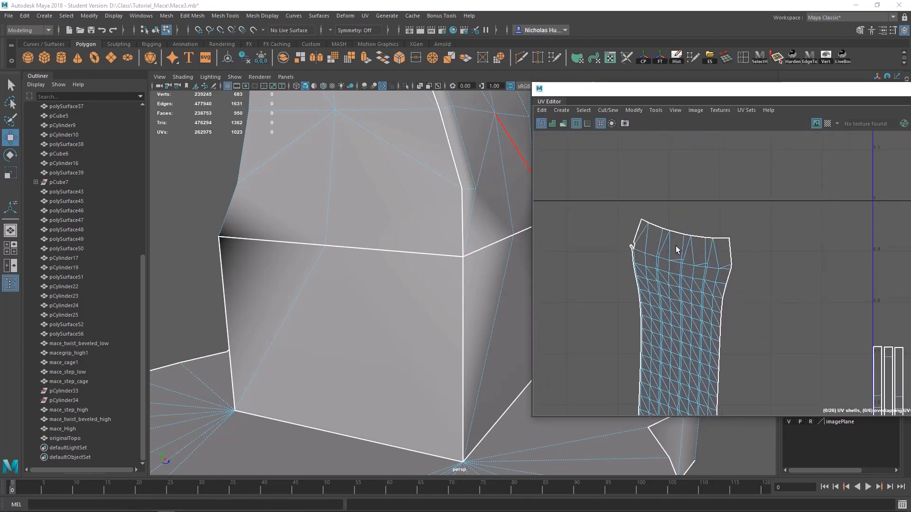
scroll(675, 245, "up", 6)
middle_click_drag(642, 304, 672, 293, "alt")
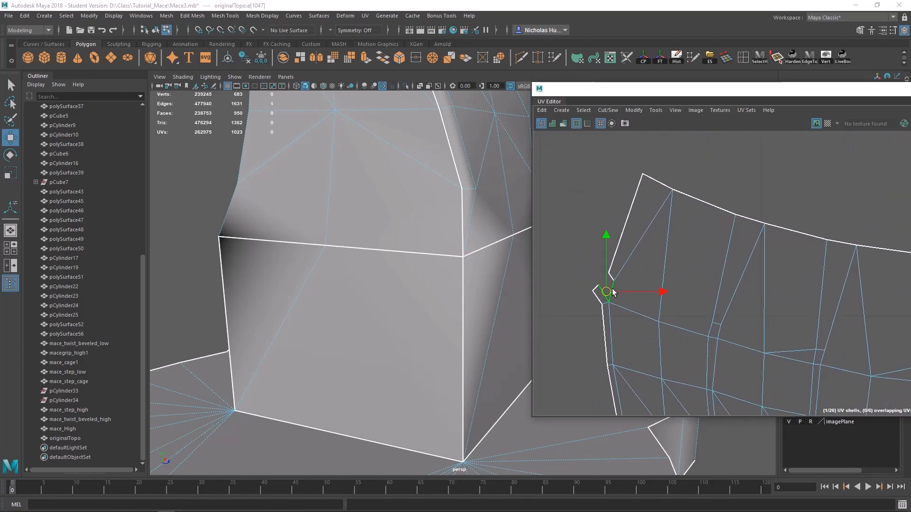
key("g")
scroll(654, 299, "down", 5)
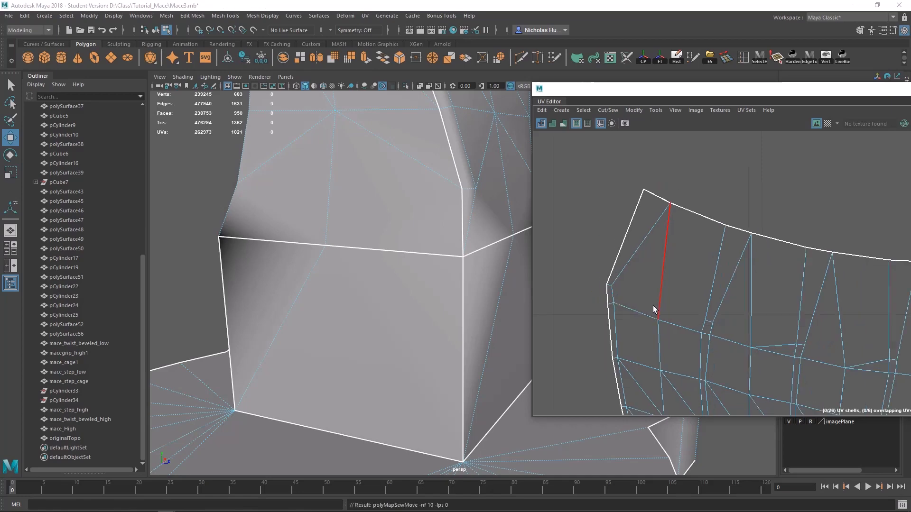
- Select the whole handle shell and unfold it again
middle_click_drag(712, 296, 643, 242, "alt")
key("q")
right_click_drag(647, 244, 588, 227)
left_click(647, 240)
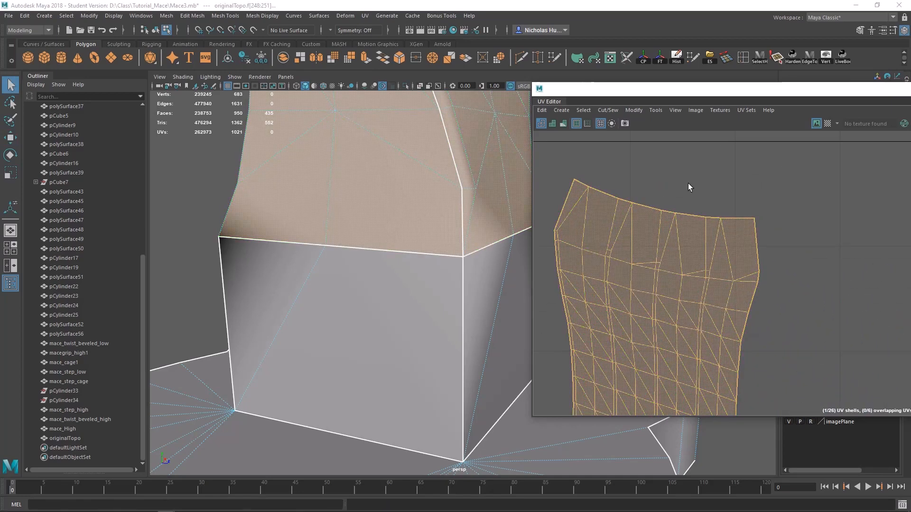
right_click_drag(683, 185, 590, 178, "shift")
scroll(622, 271, "down", 6)
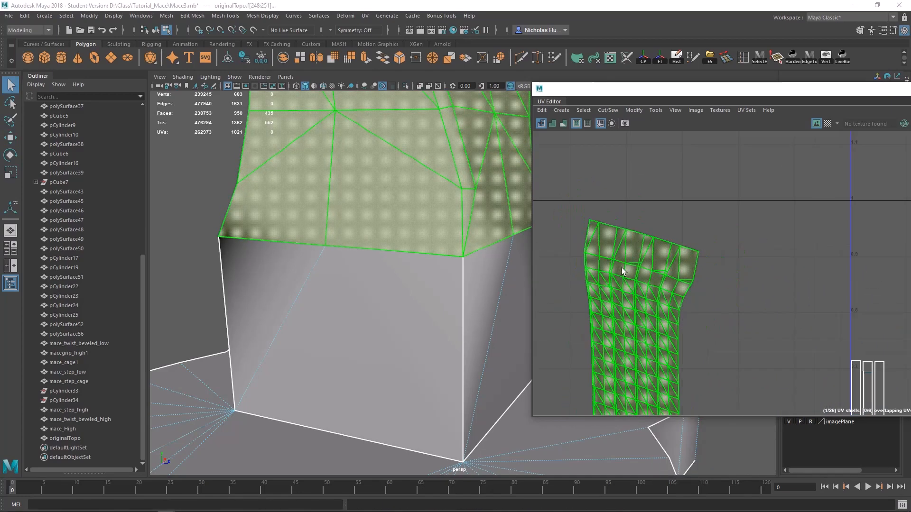
- Rotate the unfolded handle shell so that its flared top and bottom ends lie nearly horizontal
middle_click_drag(643, 307, 649, 203, "alt")
middle_click_drag(640, 353, 645, 277, "alt")
scroll(644, 276, "up", 6)
scroll(637, 269, "down", 4)
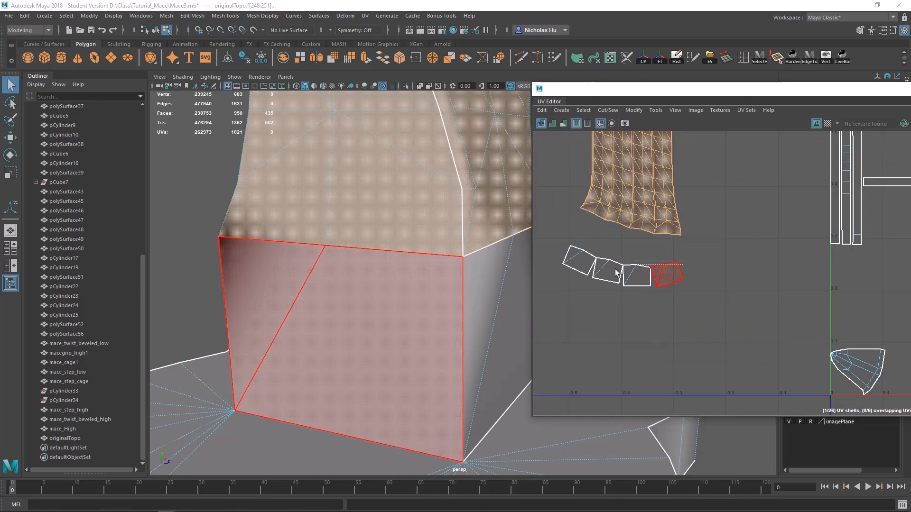
left_click(636, 270)
scroll(657, 284, "up", 2)
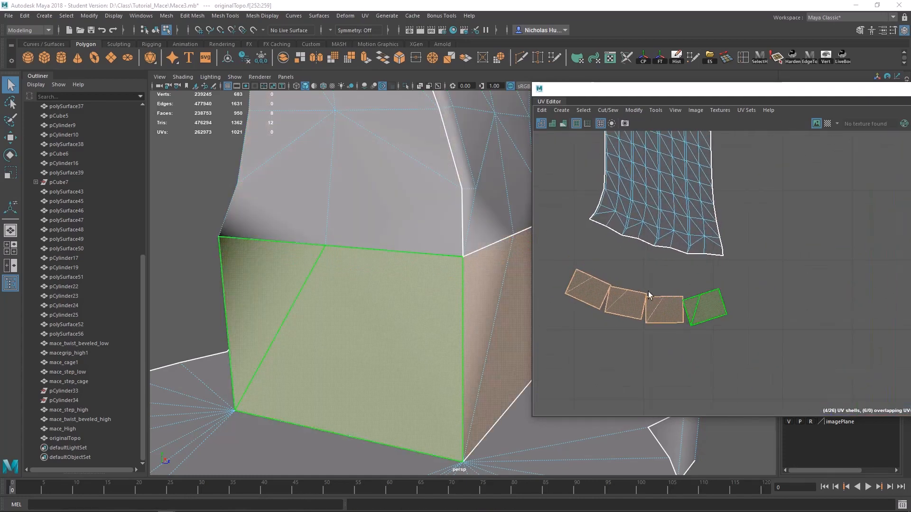
middle_click_drag(672, 162, 716, 272, "alt")
scroll(715, 272, "down", 4)
middle_click_drag(701, 206, 693, 256, "alt")
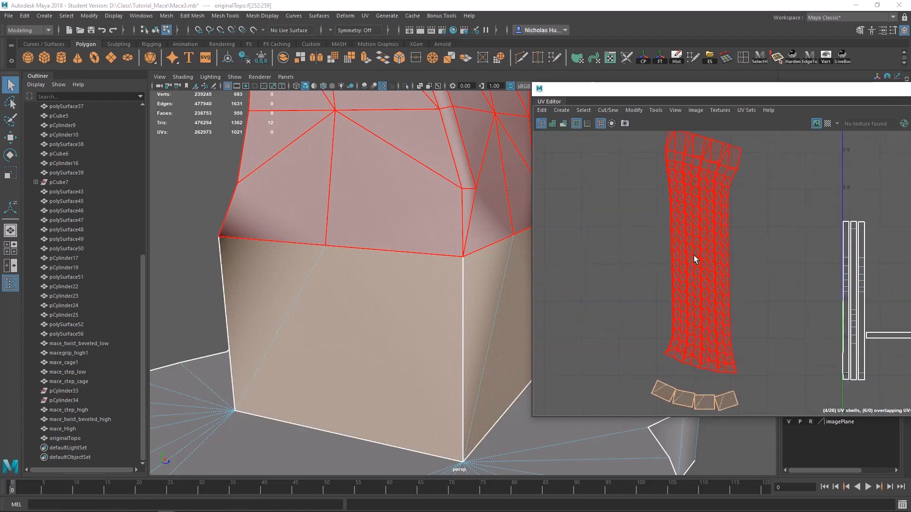
left_click(694, 257)
key("e")
left_click_drag(730, 298, 748, 301)
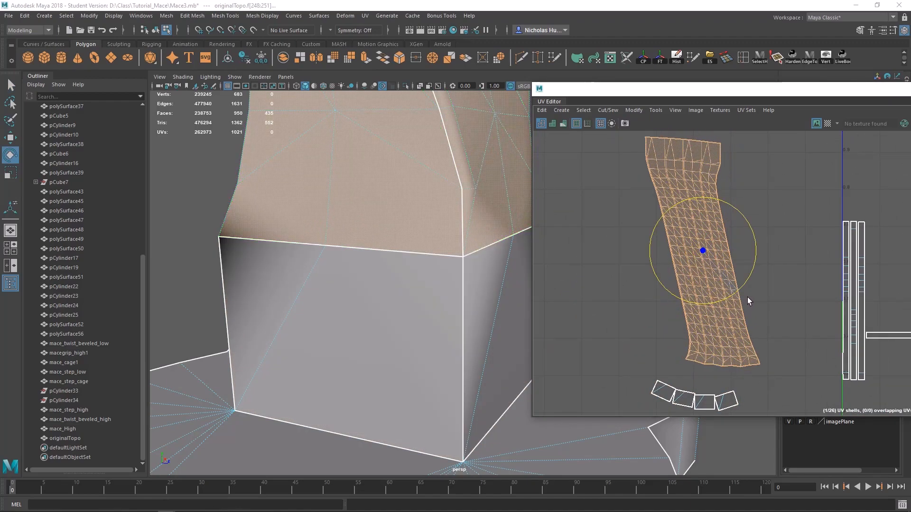
- Move the four square base shells sideways beneath the lower end of the rotated handle shell
key("w")
middle_click_drag(756, 366, 732, 322, "alt")
left_click_drag(732, 318, 784, 336)
- Select the third long vertical strip shell and locate its faces on the mace head's flange
scroll(786, 338, "down", 4)
middle_click_drag(842, 349, 738, 298, "alt")
scroll(728, 282, "up", 4)
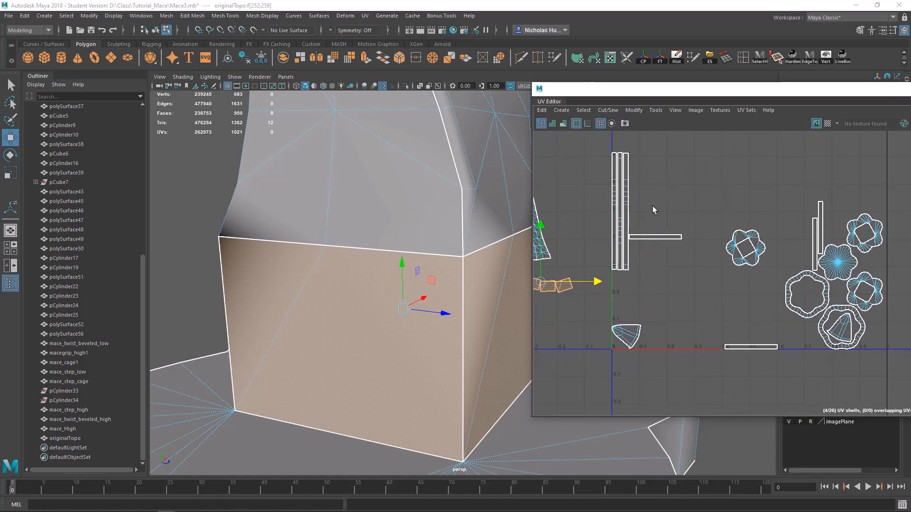
left_click(627, 201)
key("f")
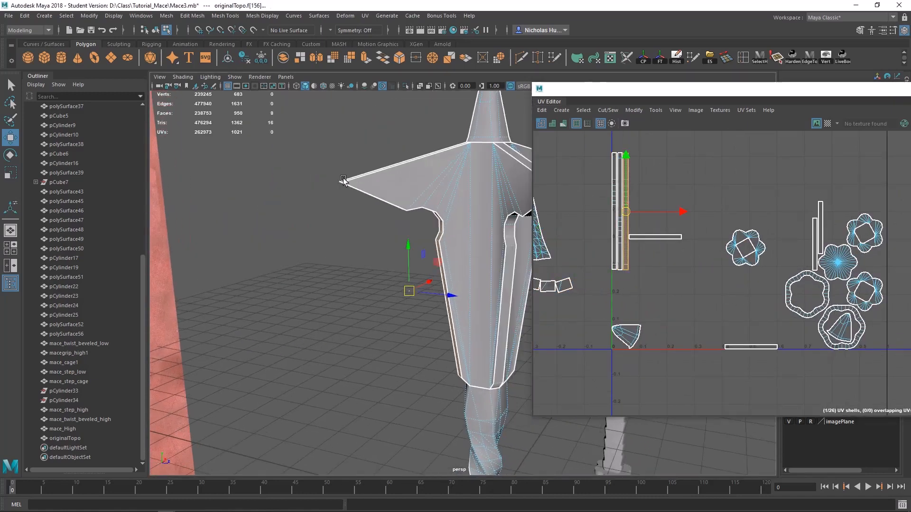
left_click_drag(446, 217, 552, 229, "alt")
scroll(658, 267, "up", 4)
left_click_drag(365, 209, 427, 214, "alt")
- Select the short horizontal strips, the long vertical strips and the short vertical strips to identify their faces on the flanges
left_click(633, 206)
scroll(668, 205, "down", 7)
middle_click_drag(668, 205, 659, 256, "alt")
scroll(677, 270, "up", 4)
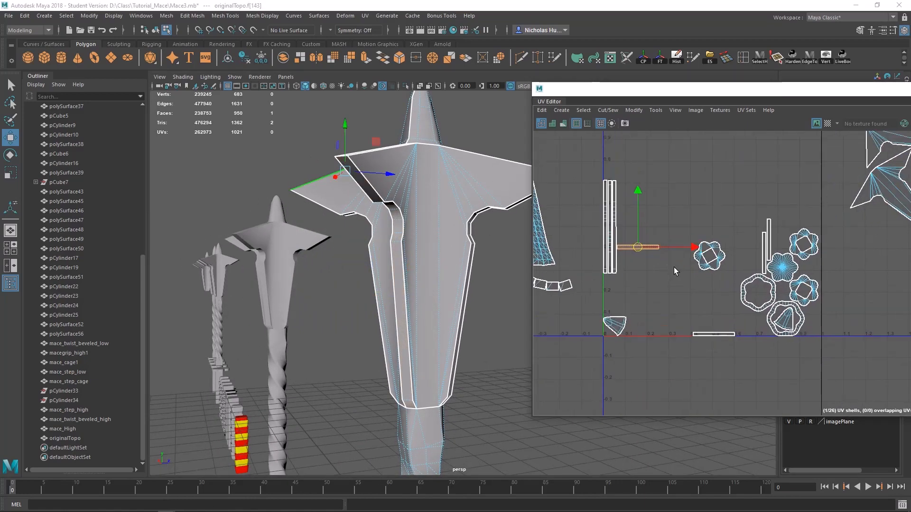
left_click_drag(673, 299, 665, 254)
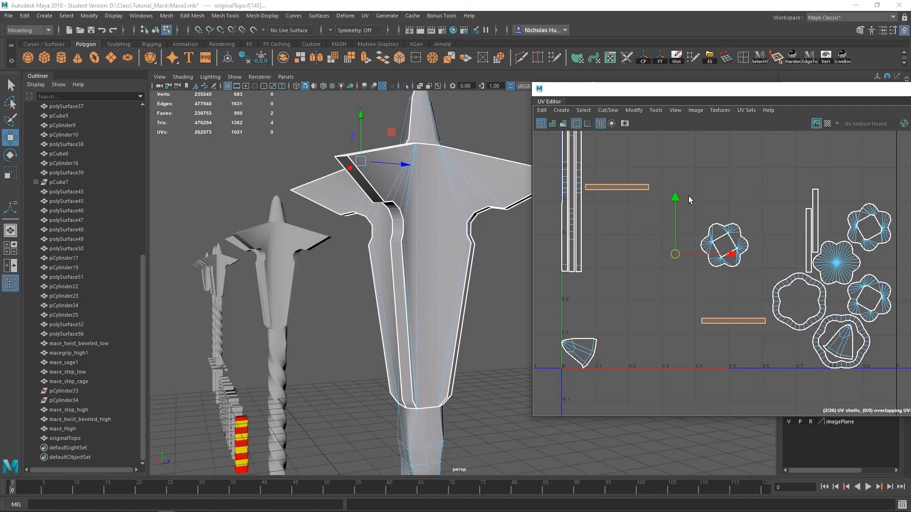
scroll(698, 204, "down", 2)
left_click_drag(647, 223, 612, 243)
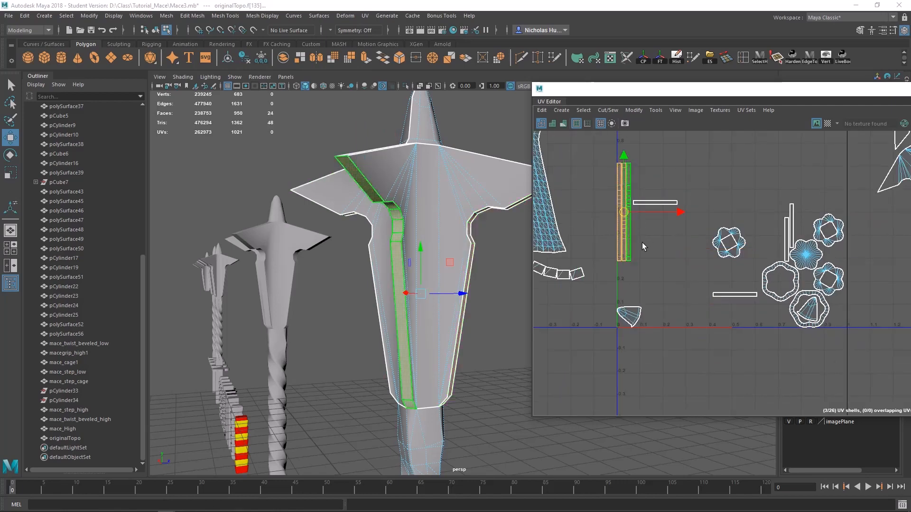
left_click_drag(795, 230, 798, 232)
left_click_drag(489, 244, 482, 288, "alt")
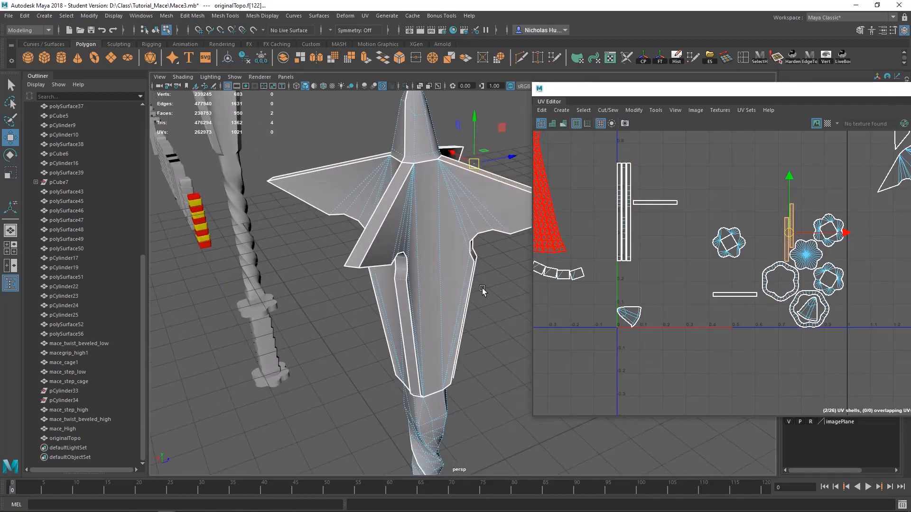
- Select the two short horizontal strip shells, check them on the flange tops, and rotate them 90 degrees to stand vertically
left_click(668, 204)
left_click_drag(732, 330, 733, 330, "shift")
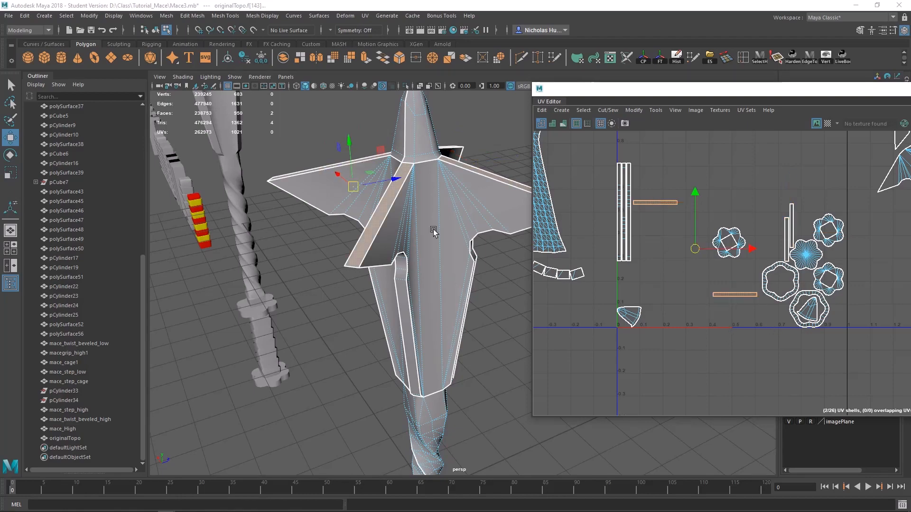
left_click_drag(433, 232, 332, 195, "alt")
right_click_drag(332, 195, 422, 253, "alt")
left_click_drag(443, 315, 439, 234, "alt")
left_click_drag(436, 165, 524, 277, "alt")
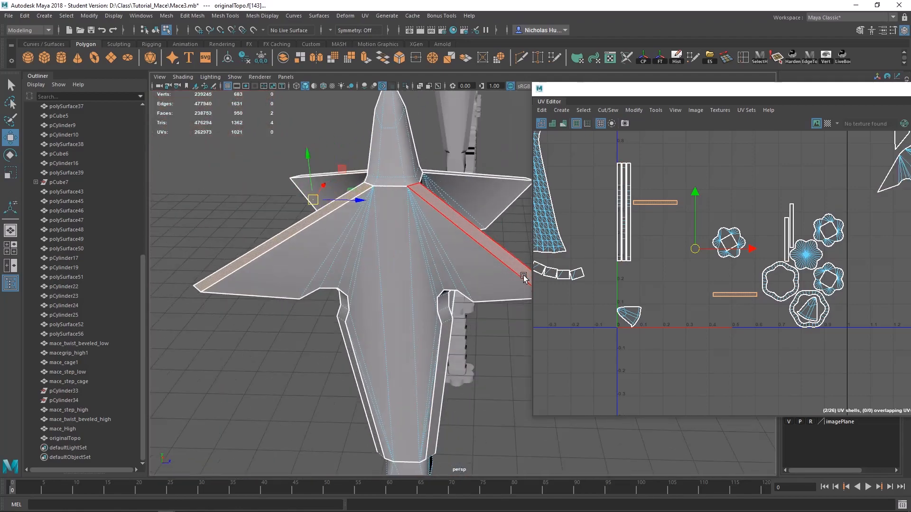
left_click_drag(365, 308, 425, 268, "alt")
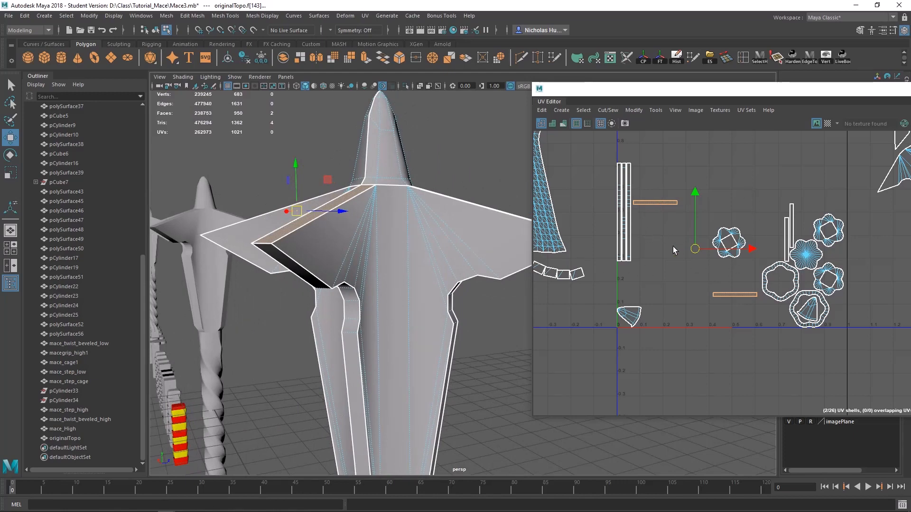
key("e")
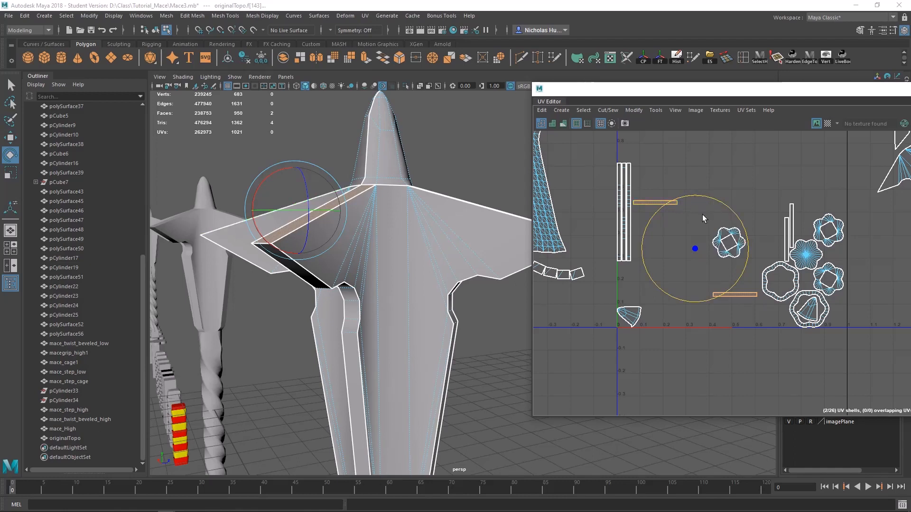
mouse_move(680, 197)
left_mouse_down()
mouse_move(731, 210)
mouse_move(748, 251)
mouse_move(739, 241)
left_mouse_up()
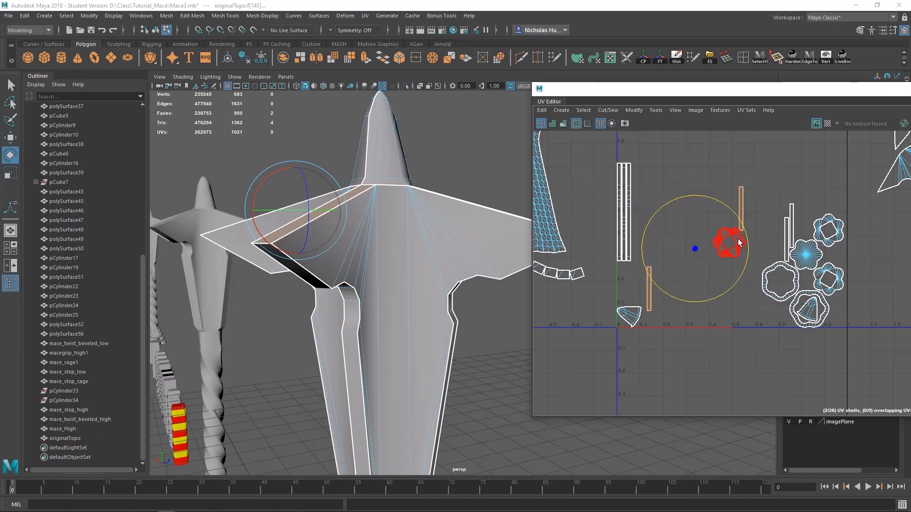
- Select the long horizontal strip shell near the top of the UV tile and rotate it 90 degrees to vertical
key("w")
middle_click_drag(701, 304, 583, 347, "alt")
middle_click_drag(686, 323, 715, 379, "alt")
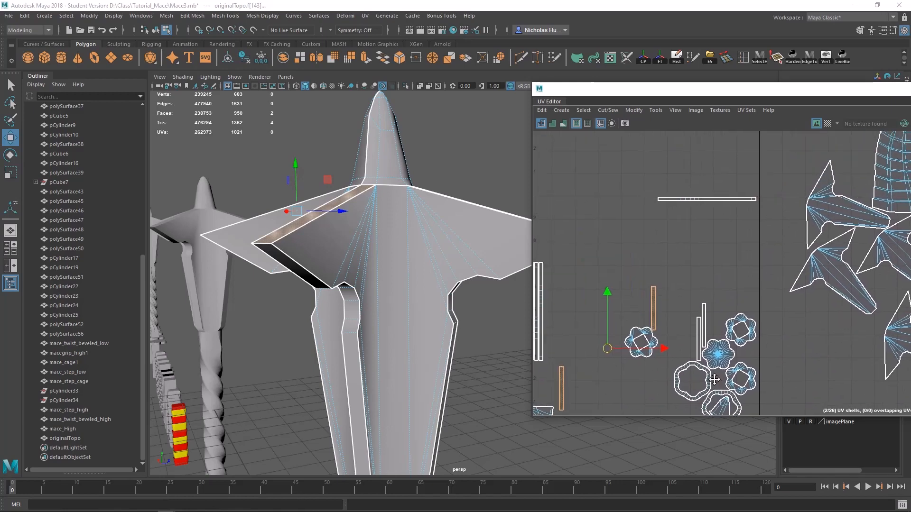
middle_click_drag(728, 244, 714, 259, "alt")
middle_click_drag(710, 290, 768, 270, "alt")
scroll(768, 269, "down", 1)
double_click(749, 201)
key("e")
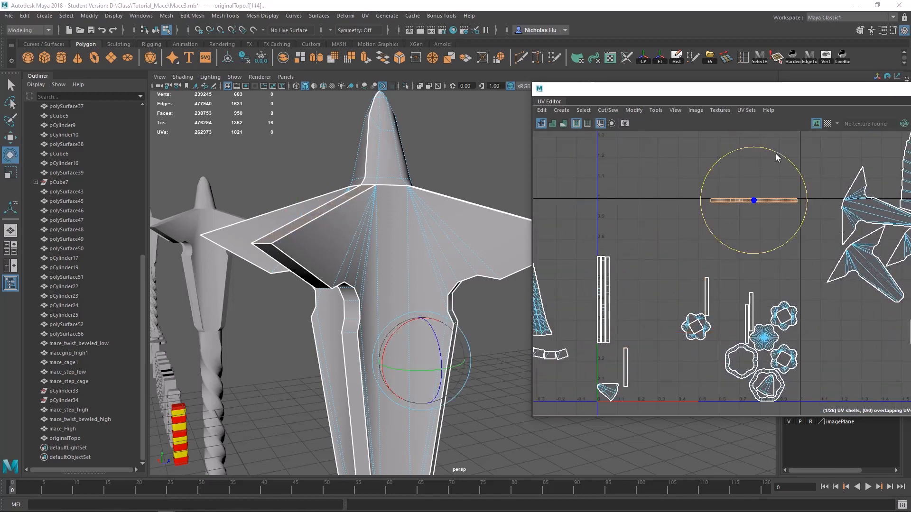
left_click_drag(781, 155, 810, 238)
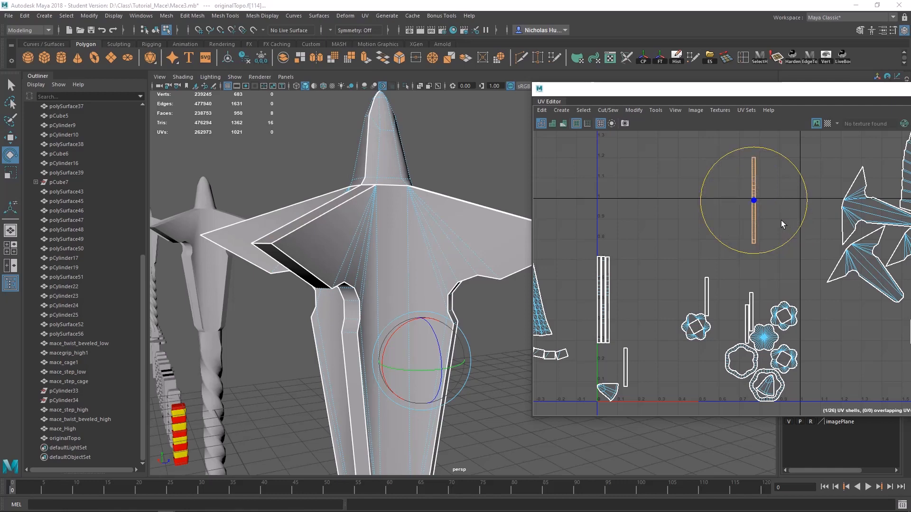
- Move the fourth long strip next to the three long vertical strips and place one short strip beside it
key("w")
left_click_drag(751, 202, 644, 318)
scroll(650, 317, "up", 1)
middle_click_drag(650, 317, 693, 265, "alt")
middle_click_drag(627, 282, 643, 267, "alt")
scroll(668, 290, "up", 1)
left_click(677, 298)
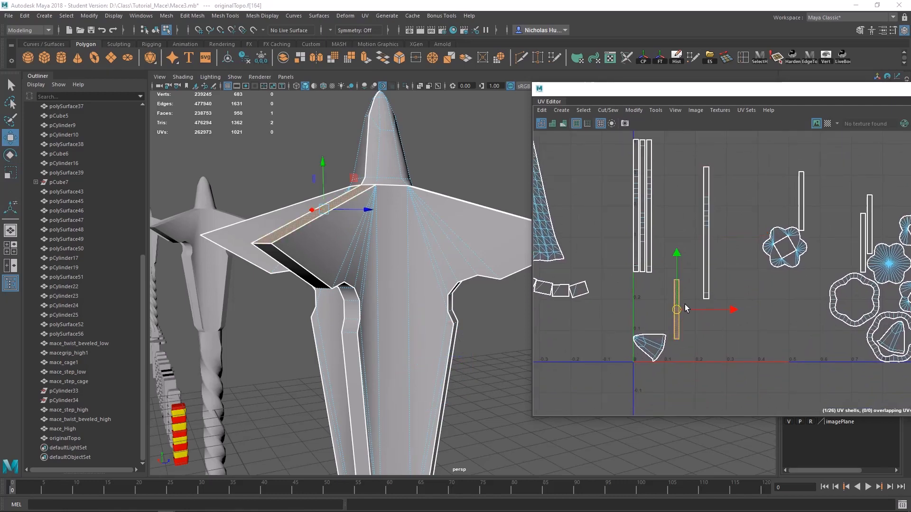
left_click(704, 221)
left_click_drag(696, 219, 657, 203)
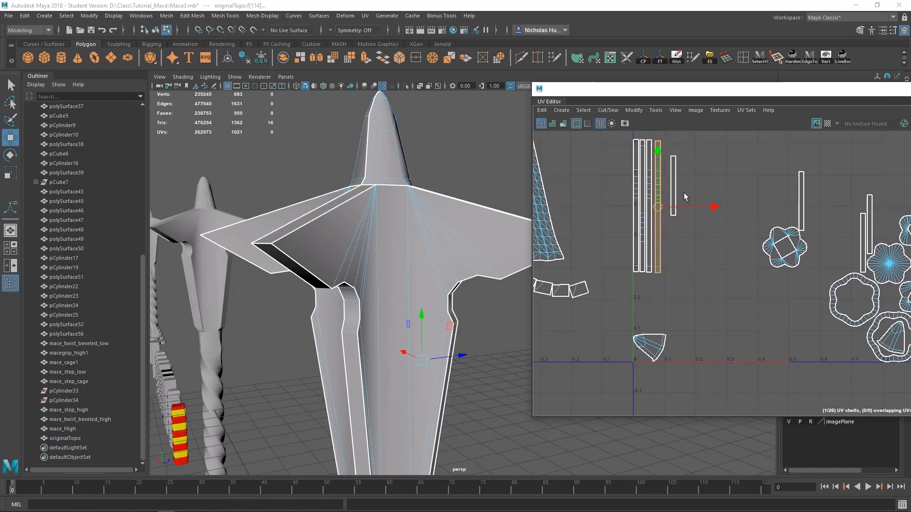
- Select the top edge of the first long strip shell and locate it at the flange tip on the model
scroll(685, 192, "up", 5)
middle_click_drag(684, 193, 782, 351, "alt")
scroll(716, 223, "up", 1)
scroll(782, 351, "down", 2)
right_click_drag(663, 233, 655, 203)
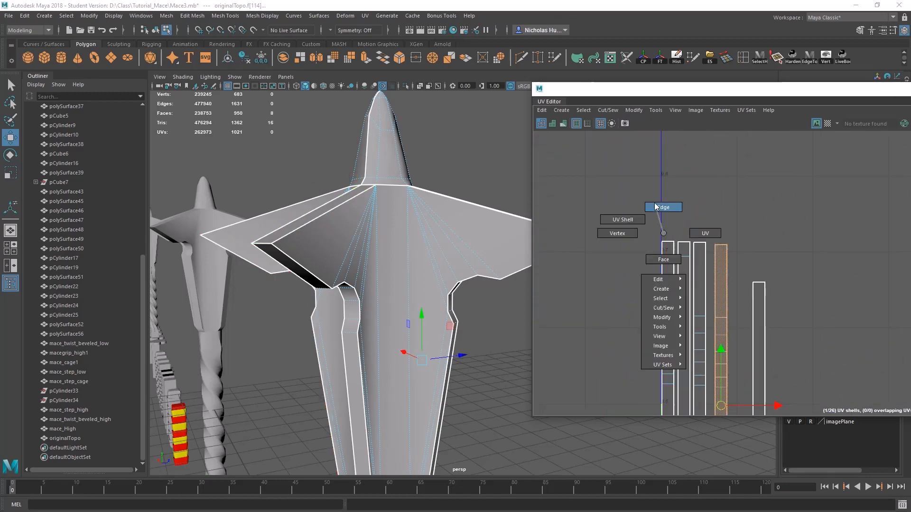
left_click(667, 243)
left_click_drag(474, 226, 516, 252, "alt")
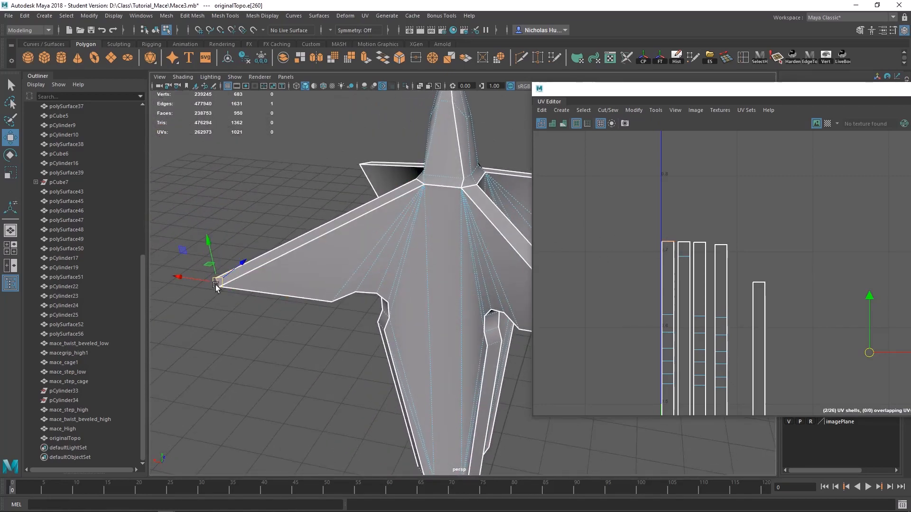
- Select the top edge of the second long strip shell and locate it on the mace head
left_click(684, 245)
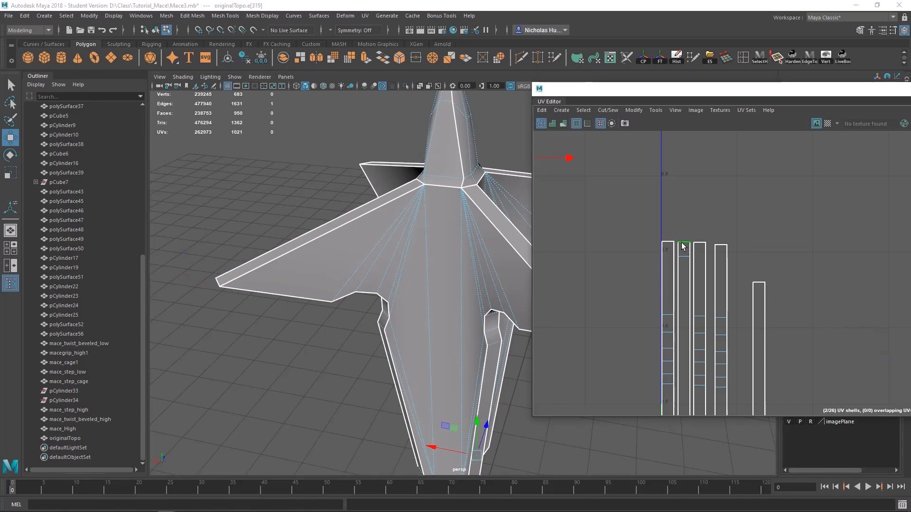
key("f")
right_click_drag(499, 310, 305, 247, "alt")
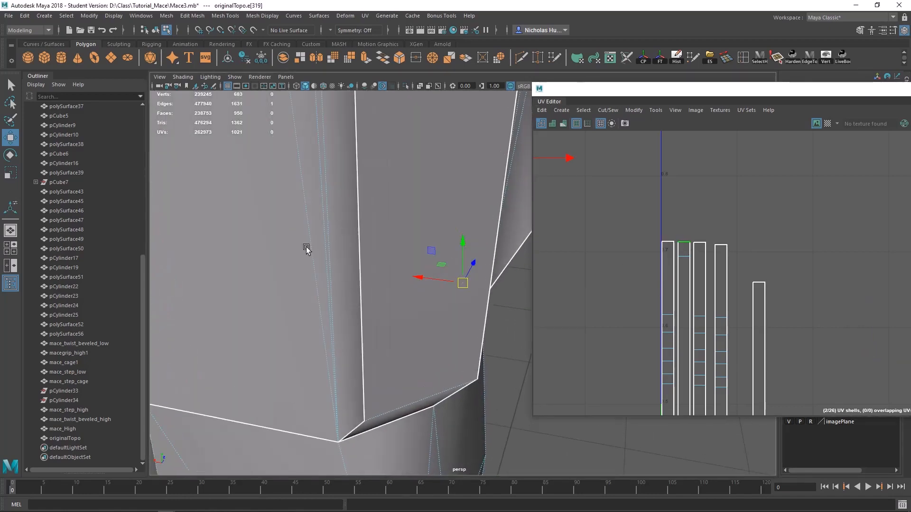
left_click_drag(305, 246, 378, 261, "alt")
scroll(444, 305, "down", 10)
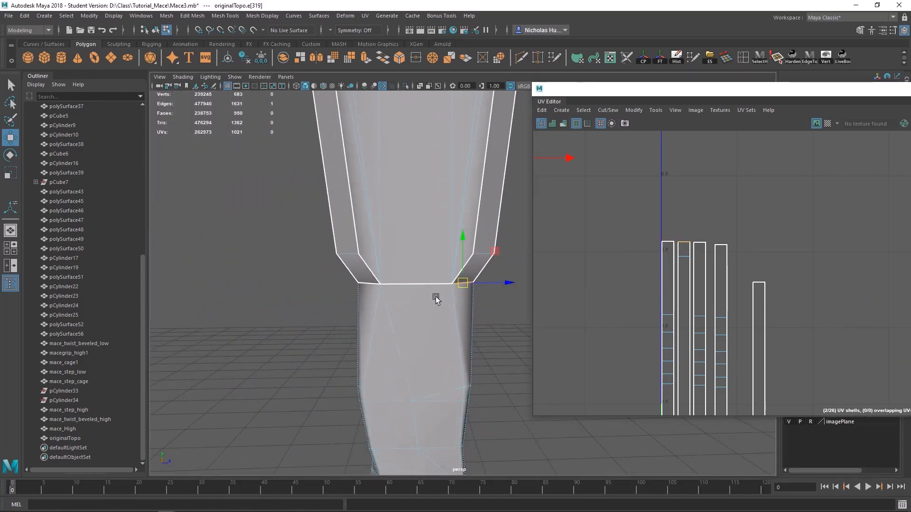
- Select the second long strip shell and rotate it 180 degrees so its orientation matches the neighbouring long strips
middle_click_drag(422, 240, 383, 308, "alt")
right_click_drag(685, 266, 648, 251)
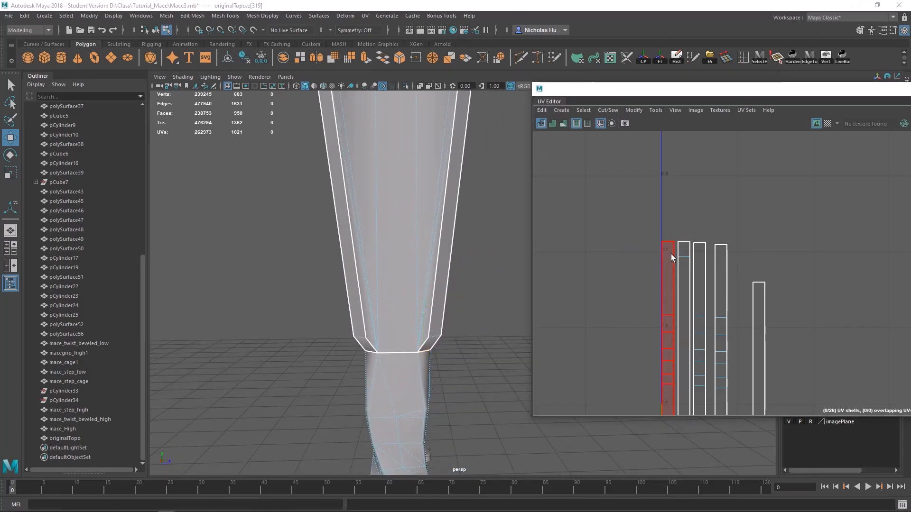
left_click(684, 262)
middle_click_drag(742, 292, 700, 269, "alt")
scroll(658, 287, "down", 5)
scroll(665, 279, "up", 3)
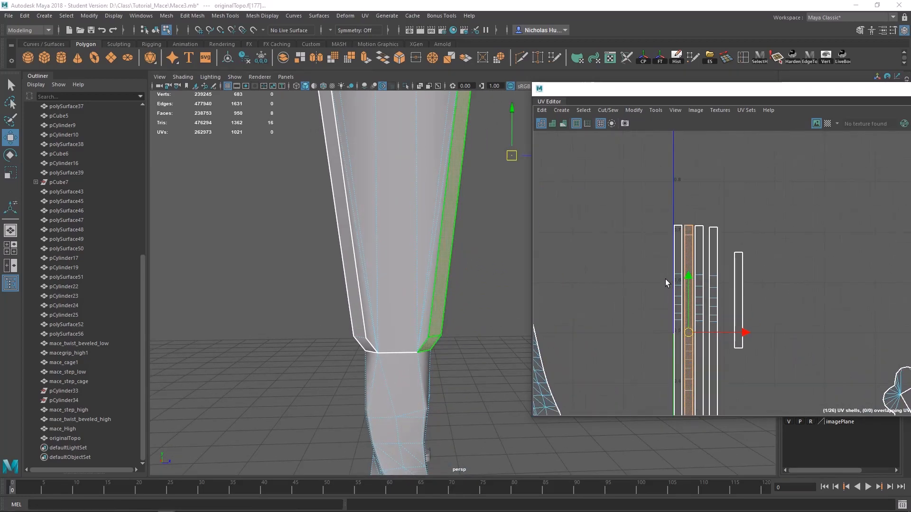
key("e")
left_click_drag(731, 303, 616, 390)
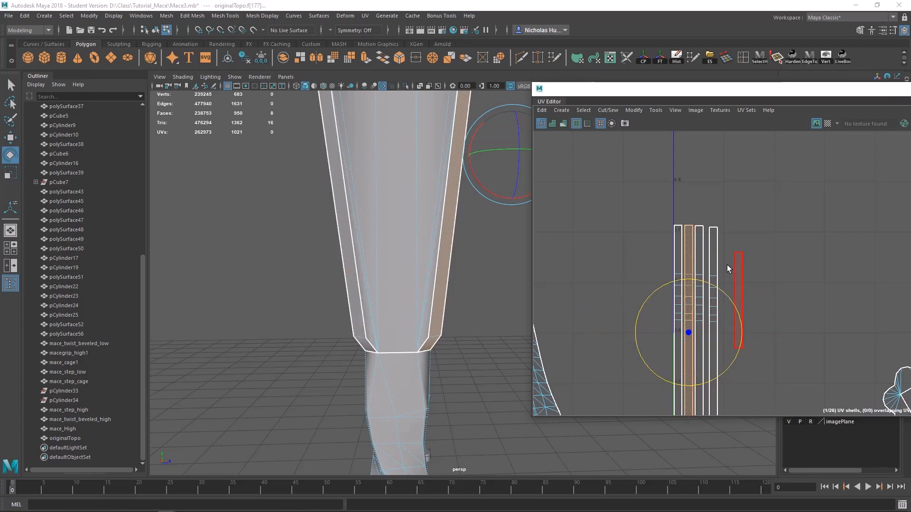
middle_click_drag(727, 266, 685, 193, "alt")
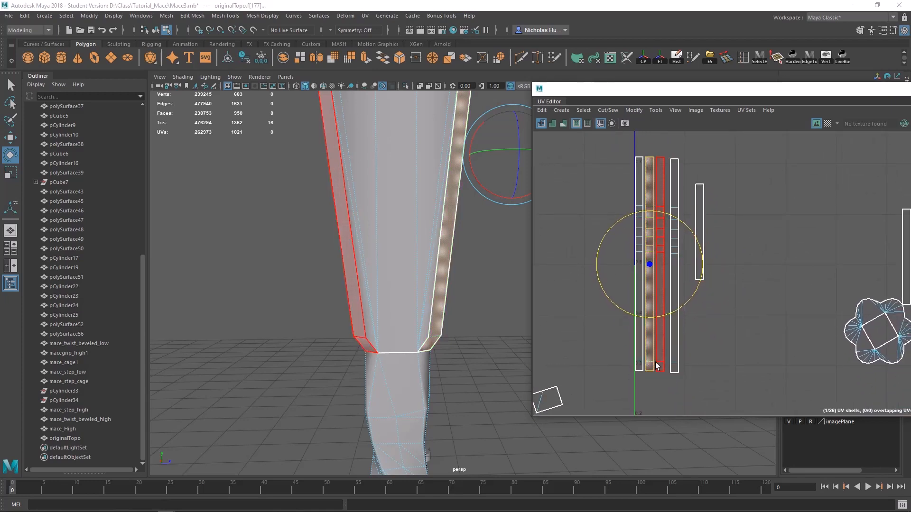
middle_click_drag(726, 309, 700, 337, "alt")
- Move the upright short strip shell above the flower-shaped shells over beside the short strip near the long vertical strips
key("w")
middle_click_drag(726, 279, 664, 290, "alt")
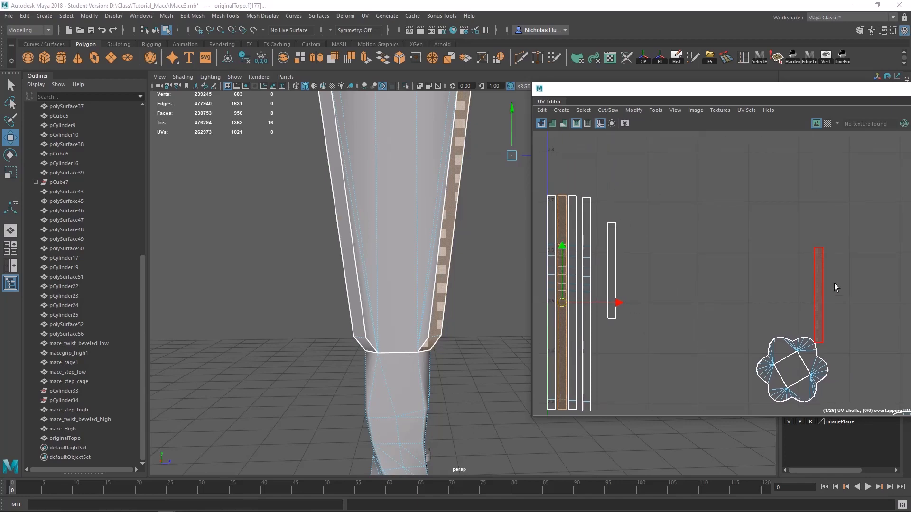
left_click(820, 285)
left_click_drag(822, 285, 641, 284)
scroll(701, 286, "down", 6)
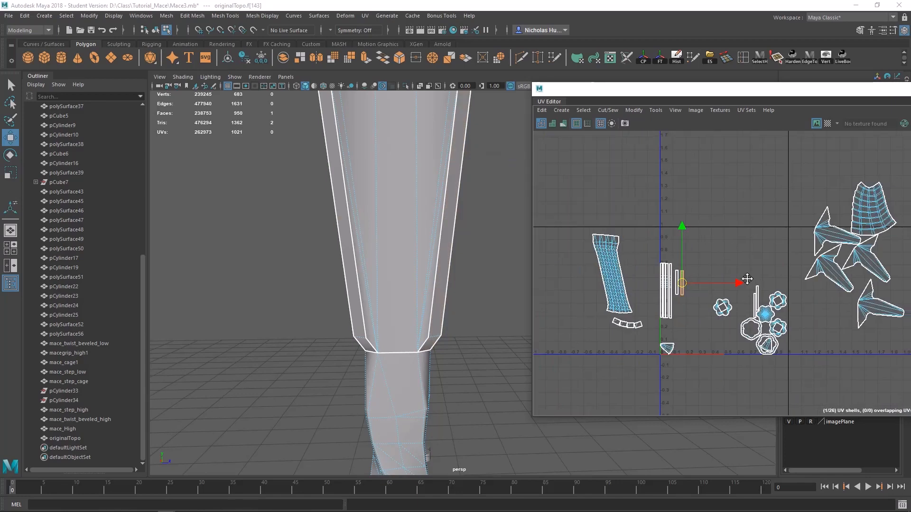
- Select the two remaining short strip shells near the flower-shaped shells and move them beside the other two short strips
scroll(773, 297, "up", 5)
left_click_drag(730, 310, 729, 309, "shift")
scroll(729, 309, "down", 3)
middle_click_drag(624, 264, 785, 309, "alt")
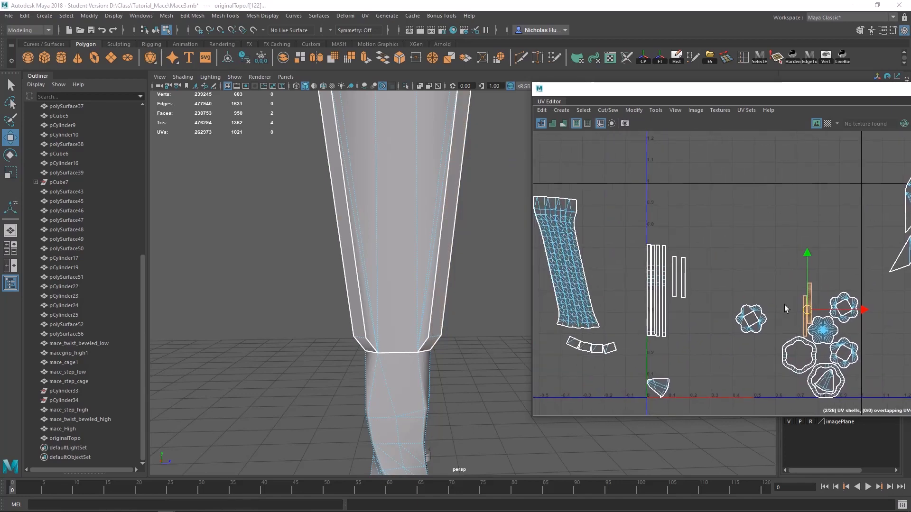
left_click_drag(694, 273, 691, 277)
scroll(692, 277, "up", 5)
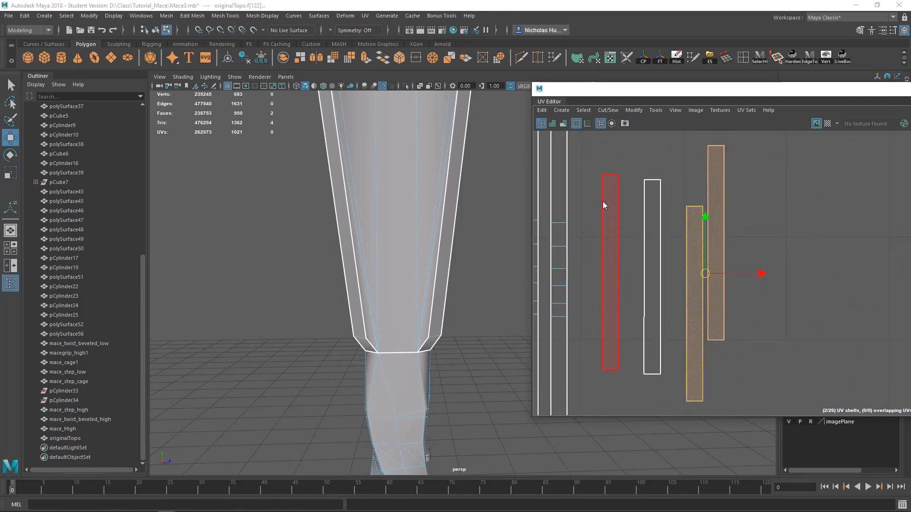
- Select the top edge of each of the four short strip shells in turn and locate it on the mace head
right_click_drag(604, 204, 606, 174)
left_click_drag(439, 288, 475, 296, "alt")
key("f")
scroll(538, 315, "down", 3)
left_click(592, 251)
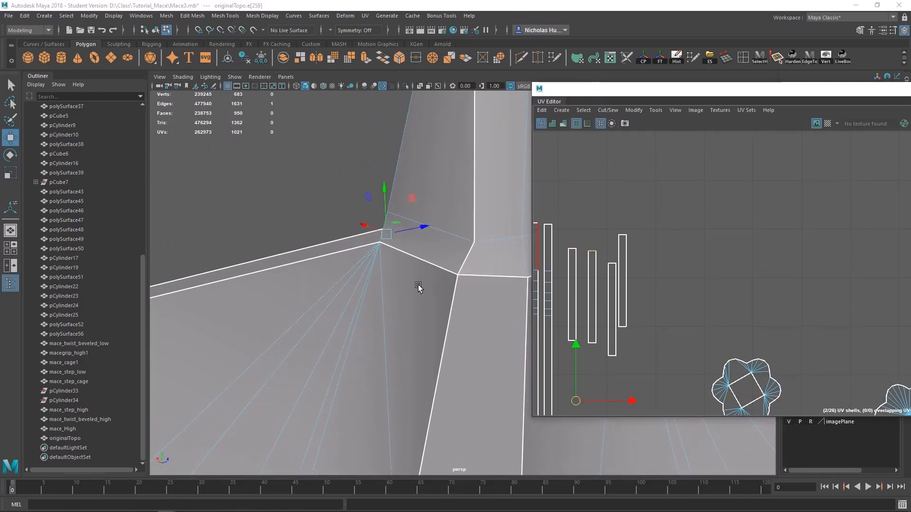
left_click_drag(418, 288, 532, 307, "alt")
left_click(611, 264)
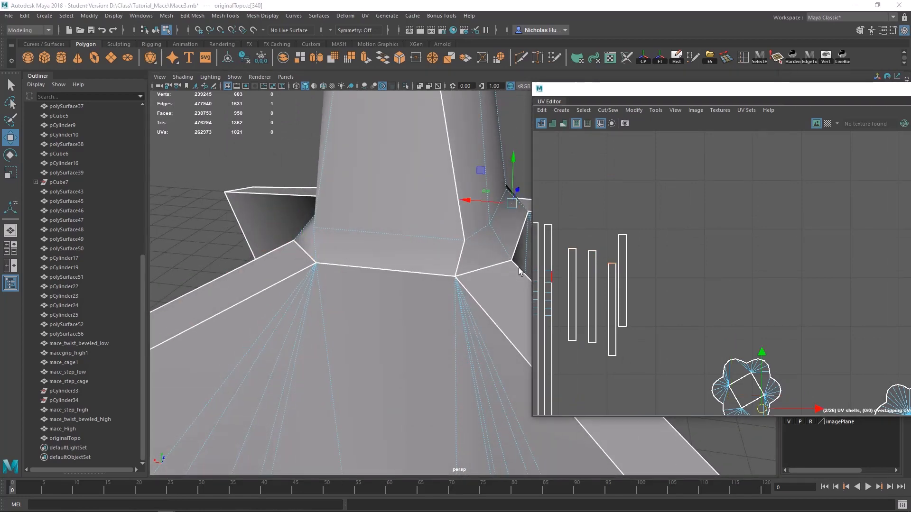
key("f")
scroll(393, 264, "down", 5)
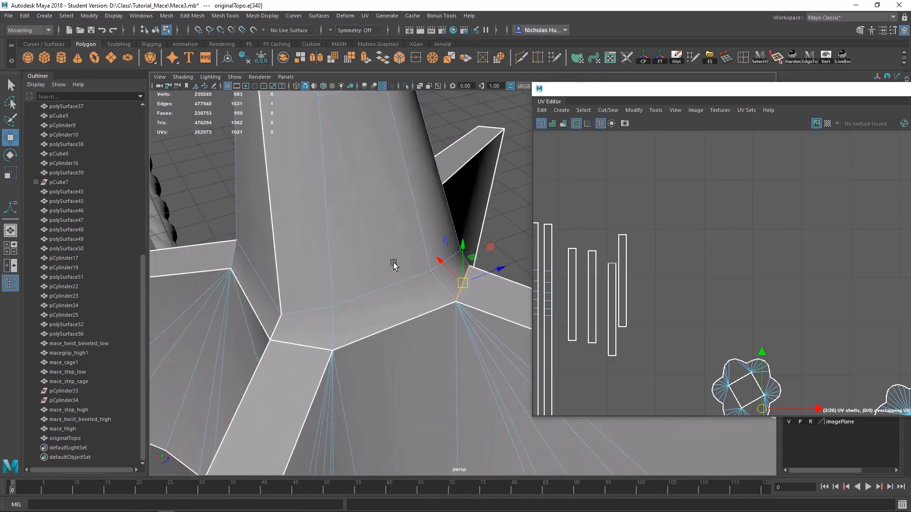
left_click(623, 235)
scroll(484, 261, "down", 5)
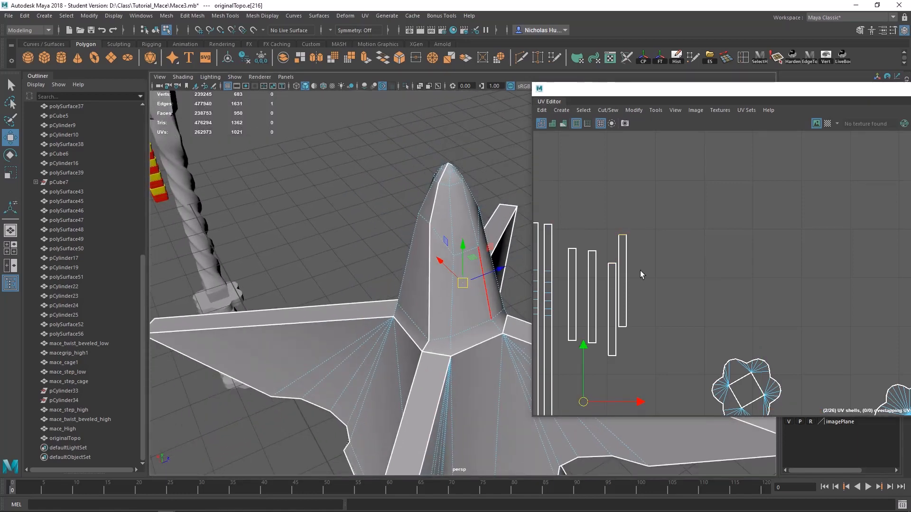
- Select the tilted flange shell nearest the UV tile and rotate it upright with its narrow end pointing down
scroll(688, 294, "down", 4)
middle_click_drag(686, 294, 614, 286, "alt")
scroll(647, 285, "up", 6)
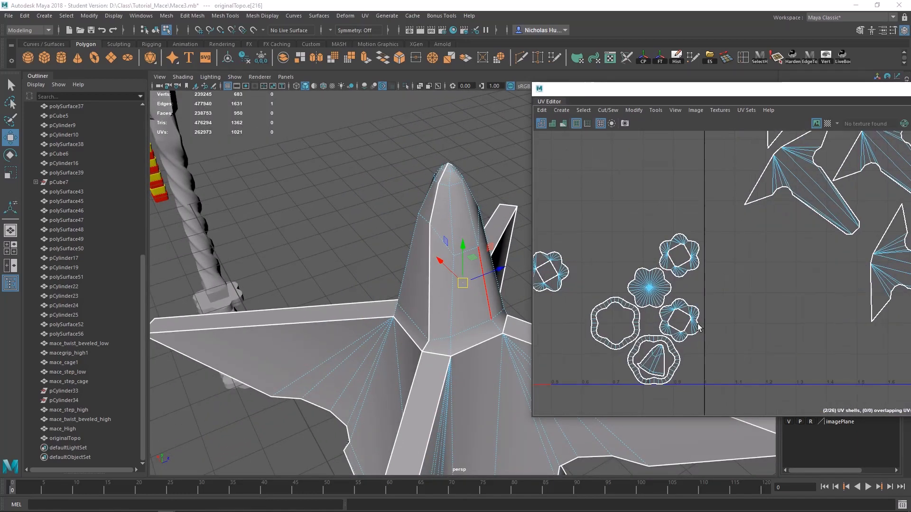
scroll(700, 315, "down", 4)
scroll(705, 264, "up", 3)
middle_click_drag(733, 249, 691, 258, "alt")
scroll(714, 277, "up", 3)
left_click(669, 271)
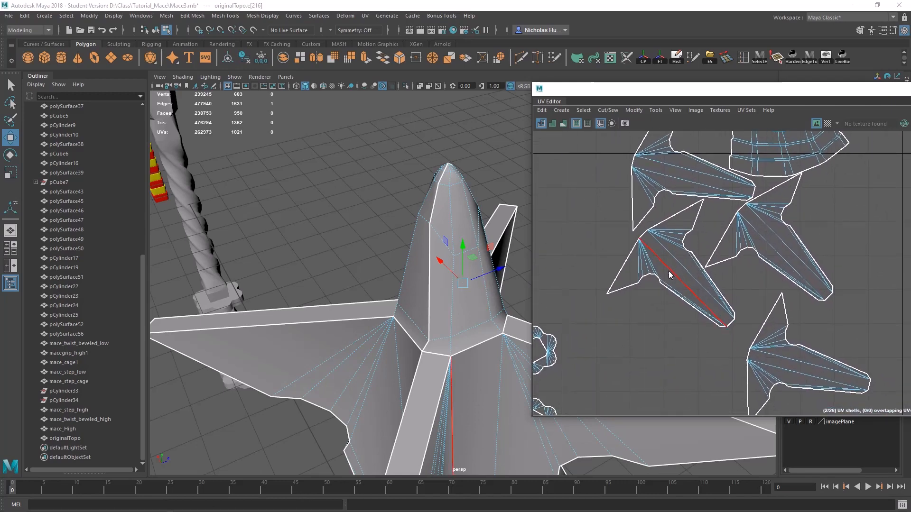
right_click_drag(669, 271, 621, 256)
left_click(672, 252)
scroll(672, 252, "down", 5)
scroll(671, 264, "up", 4)
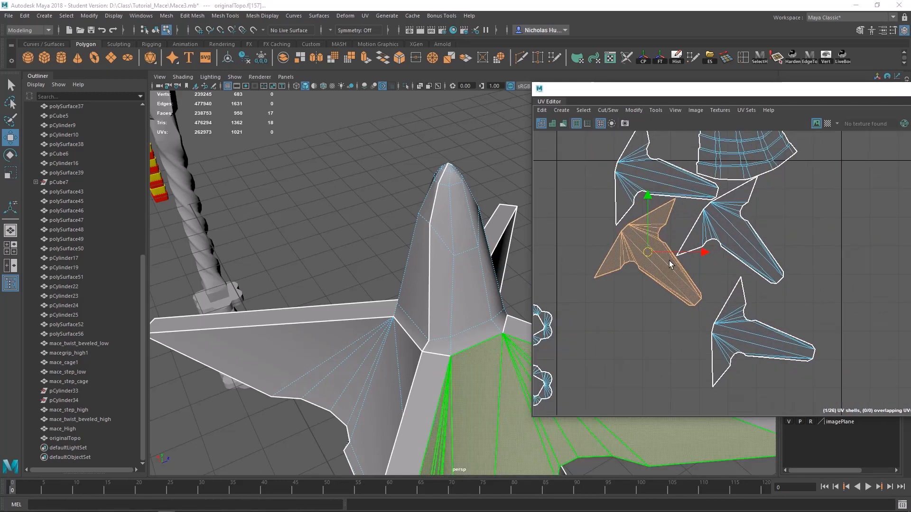
key("e")
left_click_drag(698, 280, 666, 324)
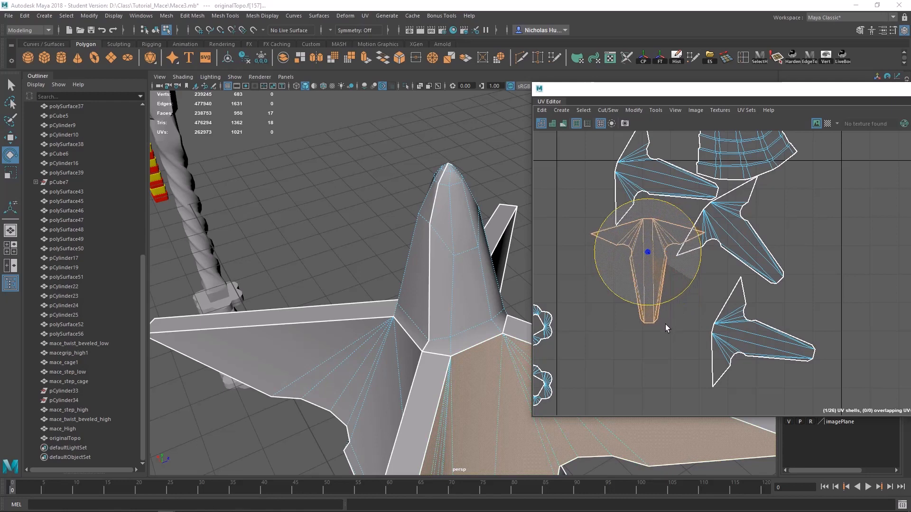
- Rotate the adjacent tilted flange shell upright with its narrow end down and move it slightly closer to the first flange shell
left_click(722, 231)
left_click_drag(747, 278, 704, 303)
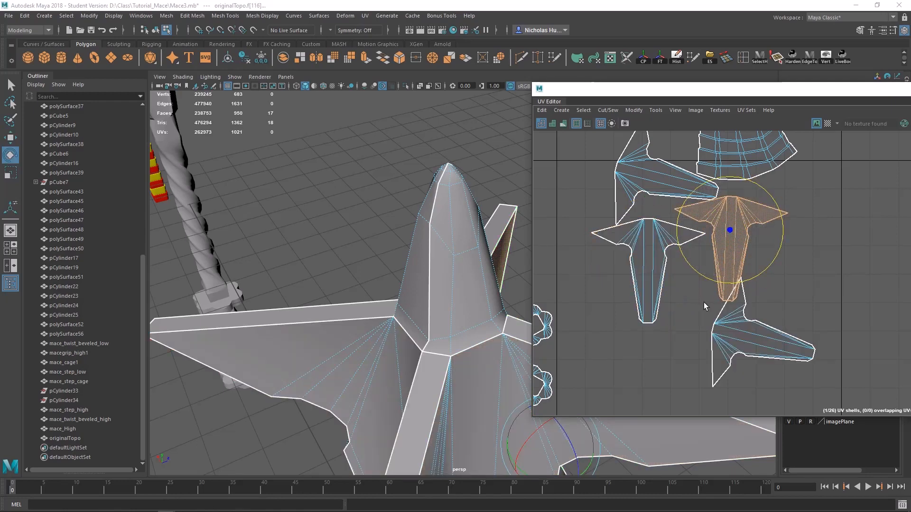
middle_click_drag(735, 285, 710, 292, "alt")
scroll(710, 292, "down", 3)
key("w")
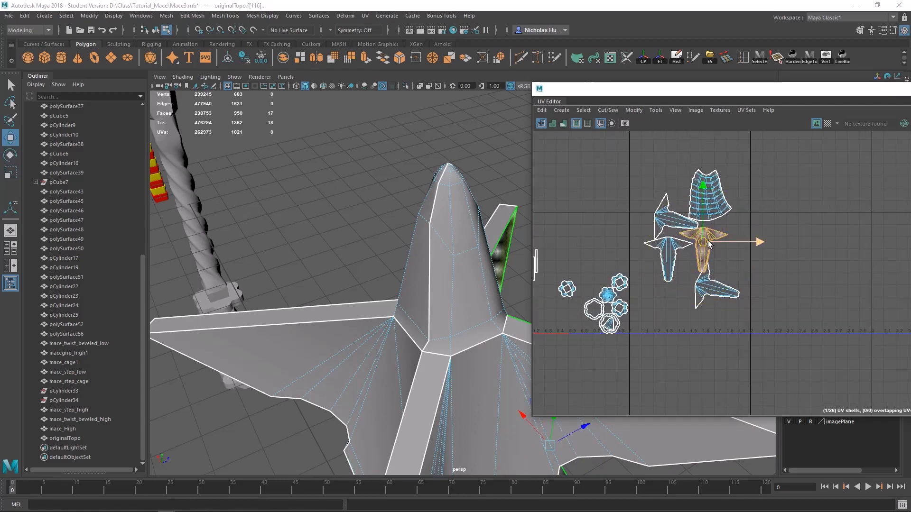
scroll(710, 229, "up", 3)
left_click_drag(703, 232, 700, 240)
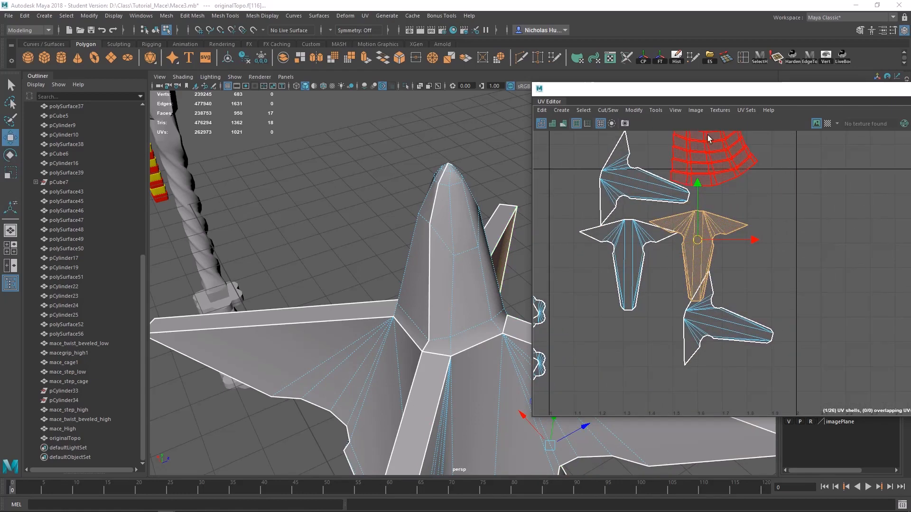
- Reveal the UV Toolkit, expand its Transform options and get the texel density of the selected flange shell
left_click_drag(729, 92, 421, 79)
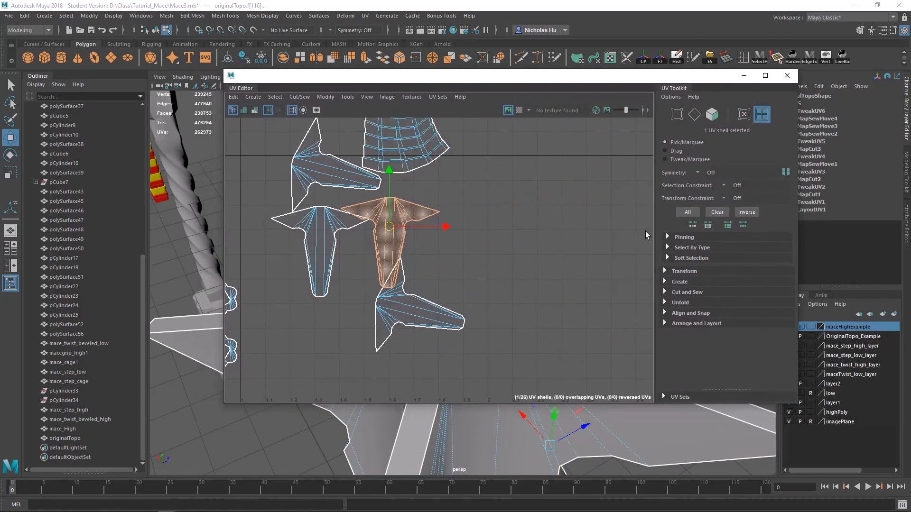
left_click(667, 271)
scroll(676, 277, "down", 5)
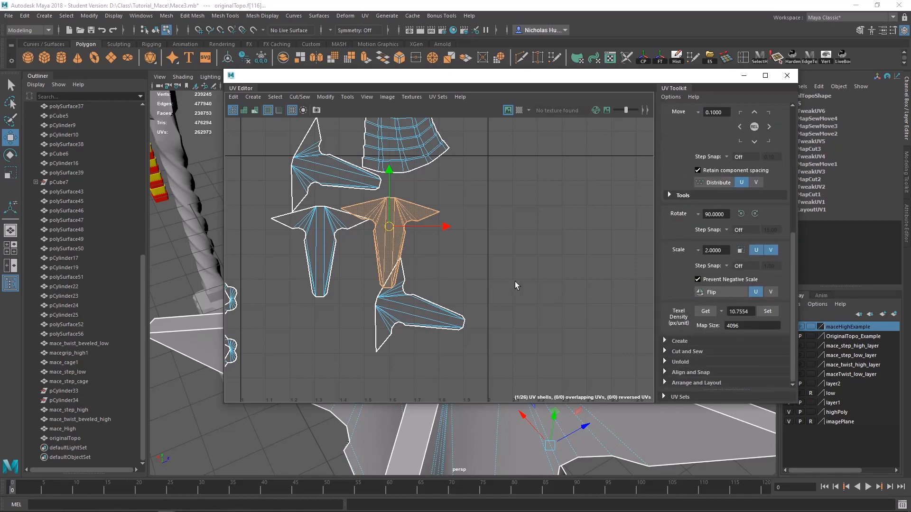
middle_click_drag(515, 286, 576, 304, "alt")
scroll(576, 305, "up", 1)
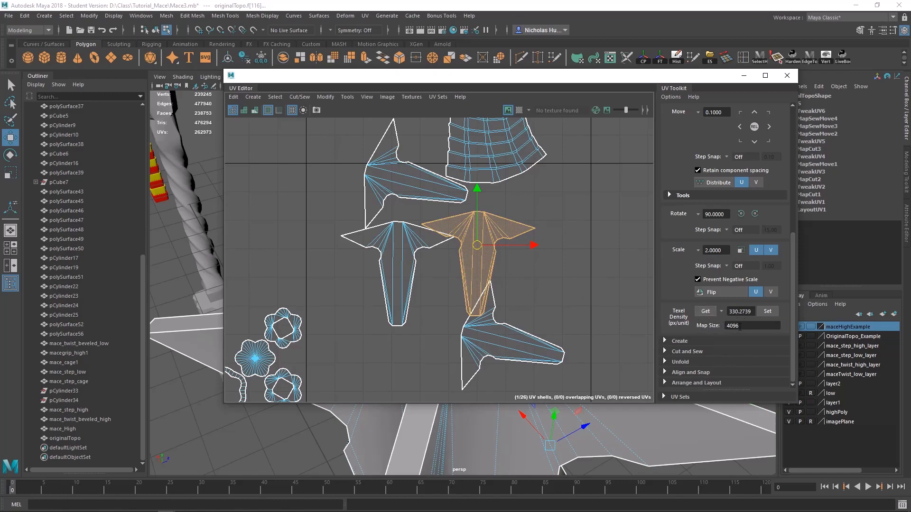
scroll(483, 251, "up", 3)
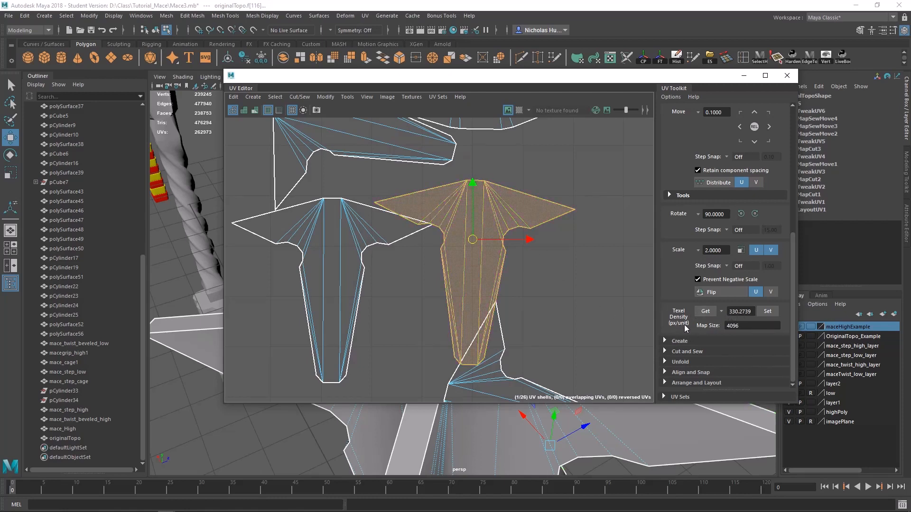
- Try scaling the selected flange shell up and down, getting its texel density at each size, and undo the scaling
scroll(493, 265, "up", 1)
left_click_drag(469, 239, 577, 267)
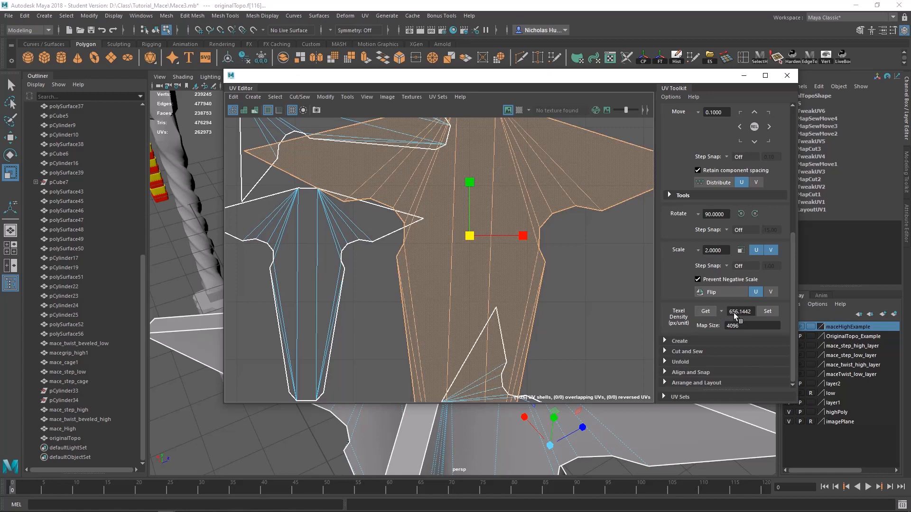
left_click_drag(474, 238, 427, 252)
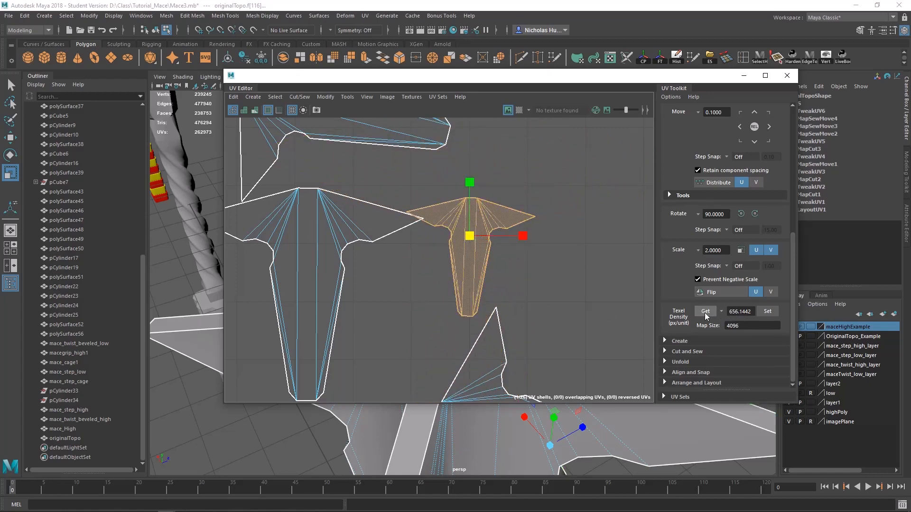
scroll(526, 258, "down", 2)
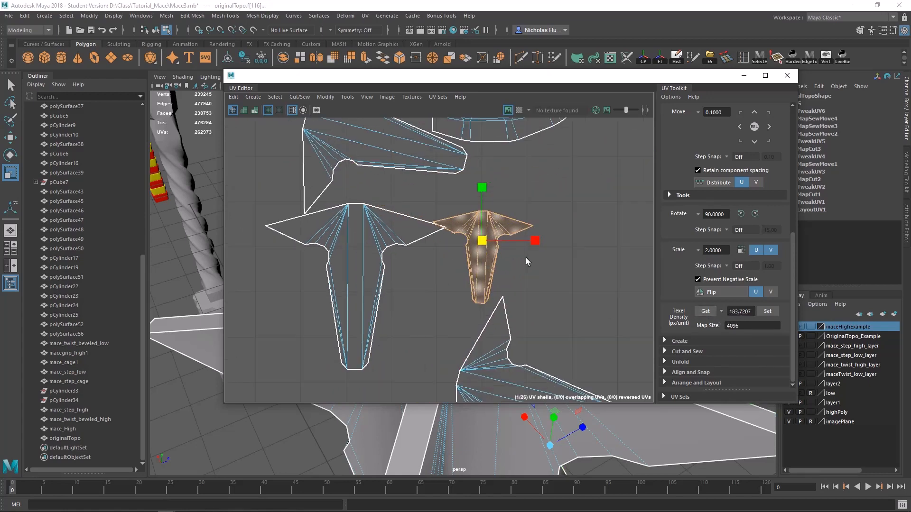
key("ctrl+z")
key("ctrl+z")
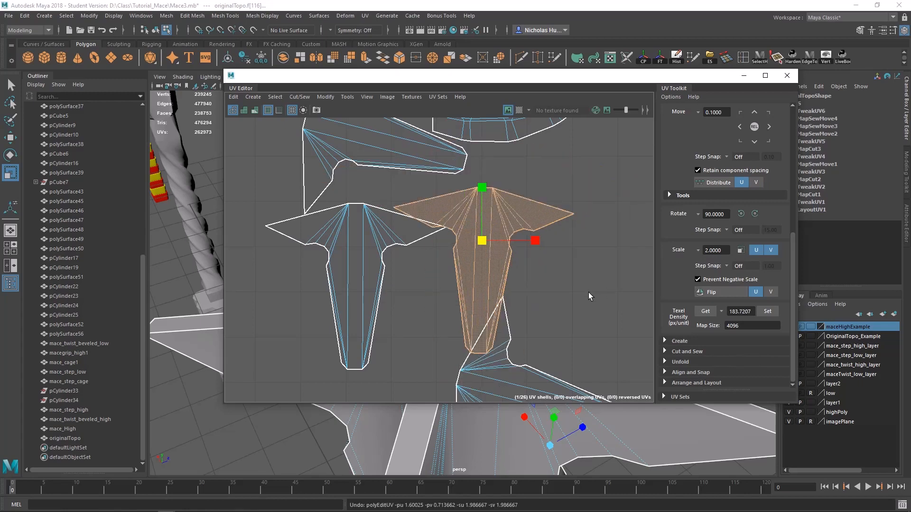
middle_click_drag(561, 293, 589, 275, "alt")
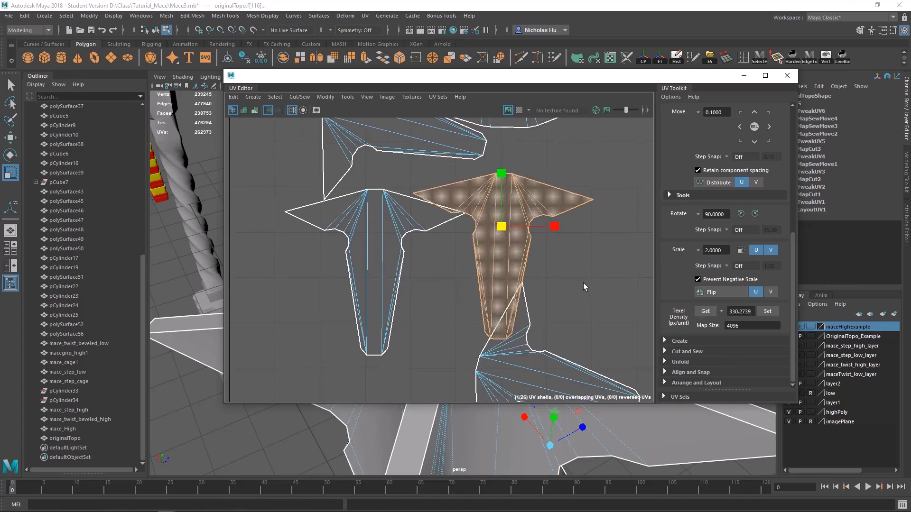
scroll(583, 283, "down", 2)
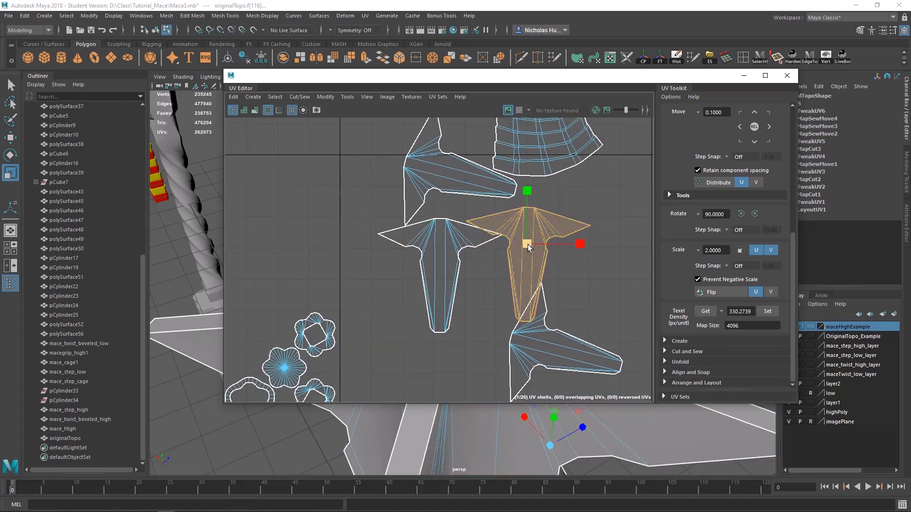
- Shrink the selected flange shell and move it aside, and get the texel density of the other upright flange shell
left_click_drag(527, 244, 330, 219)
key("w")
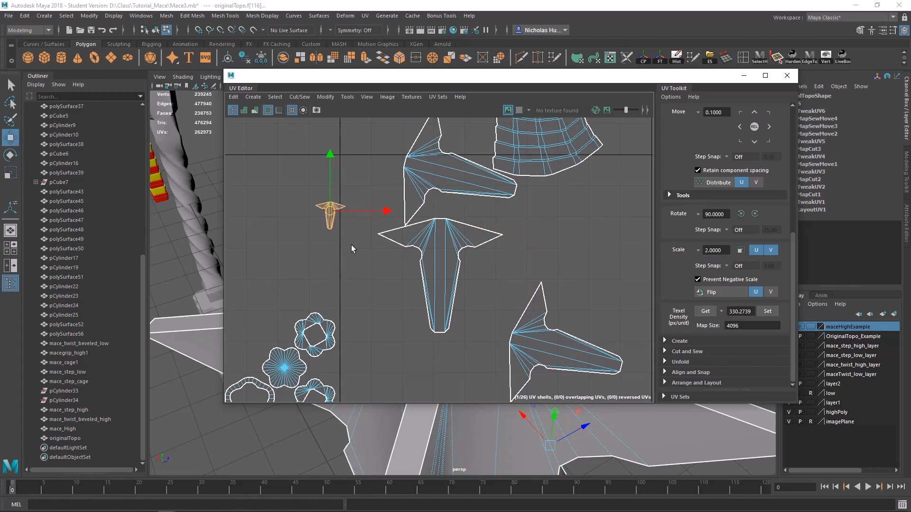
left_click(432, 244)
left_click_drag(441, 279, 447, 271)
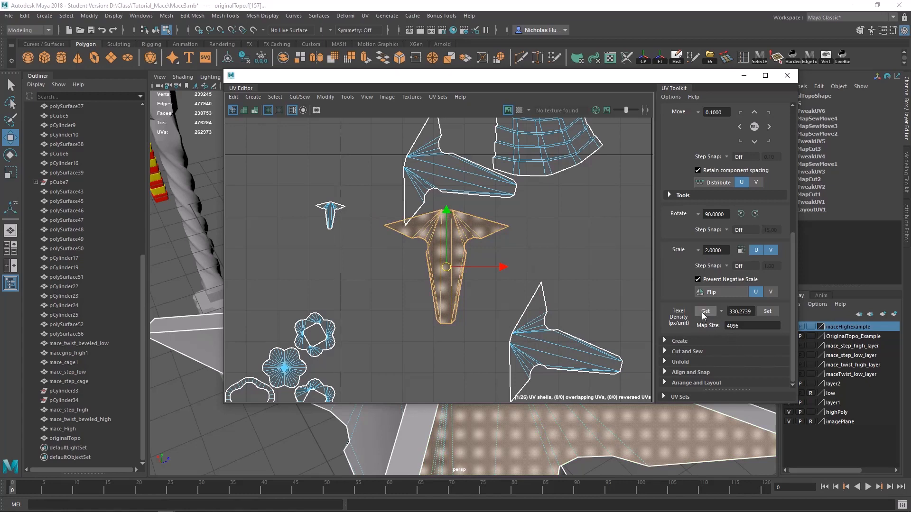
- Move the shrunken flange shell back beside the full-size one and set its texel density to 330.2741
left_click_drag(331, 209, 491, 266)
left_click(766, 311)
scroll(491, 265, "up", 3)
scroll(451, 268, "down", 5)
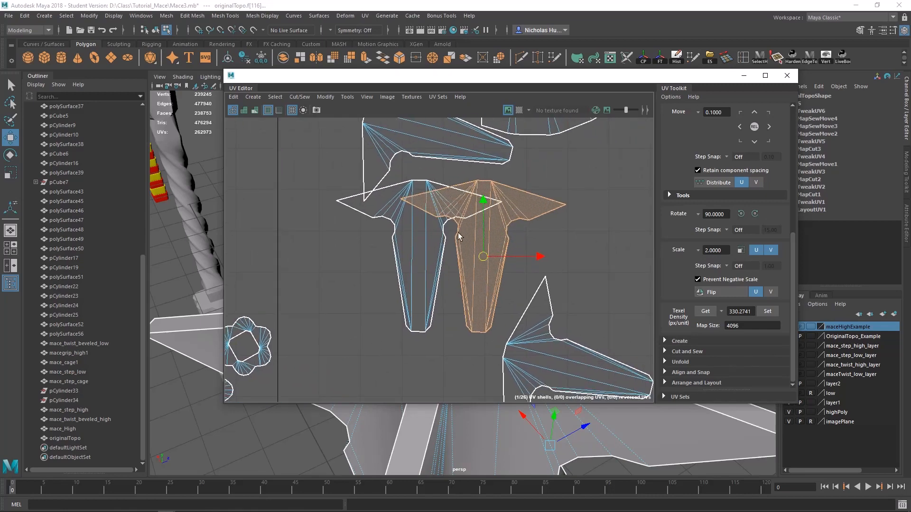
scroll(457, 229, "up", 4)
middle_click_drag(482, 237, 477, 221, "alt")
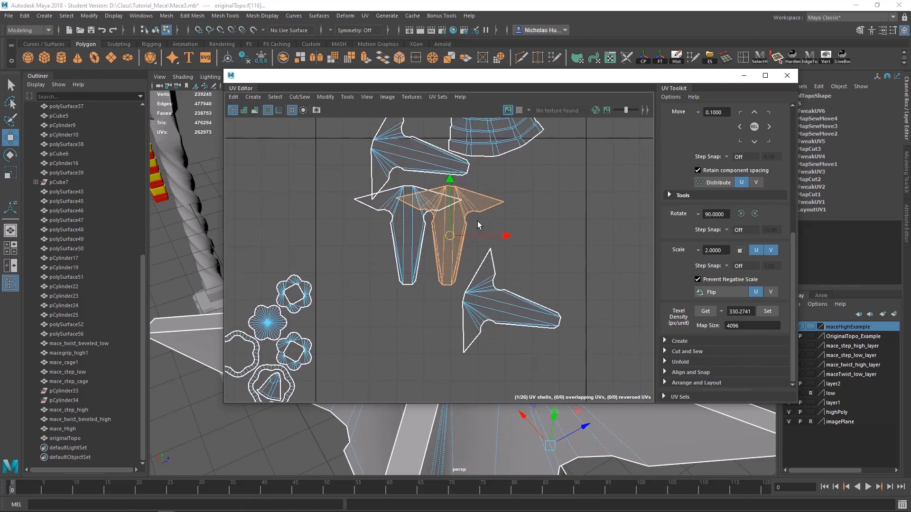
middle_click_drag(402, 158, 396, 138, "alt")
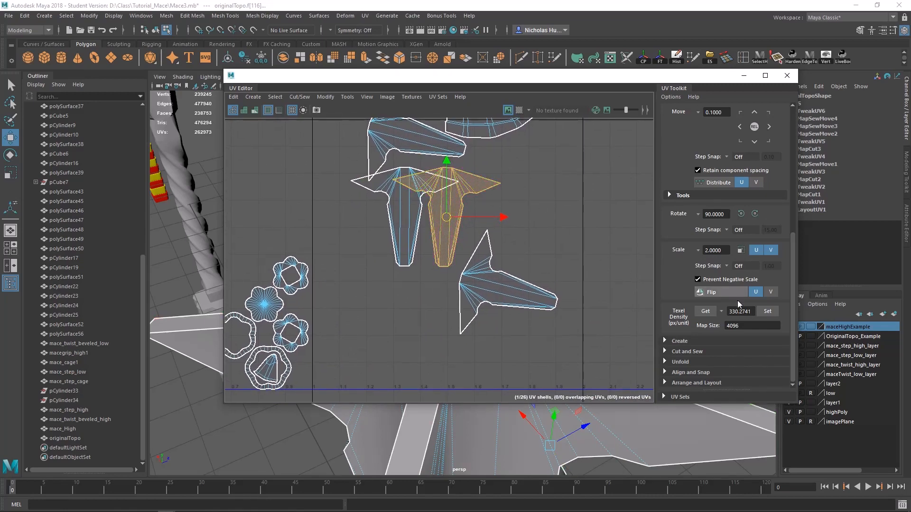
middle_click_drag(453, 209, 458, 219, "alt")
- Scale the selected upright flange shell up until it is clearly larger than the other upright flange shell
key("r")
left_click_drag(480, 241, 579, 217)
left_click_drag(482, 242, 456, 251)
scroll(481, 243, "up", 8)
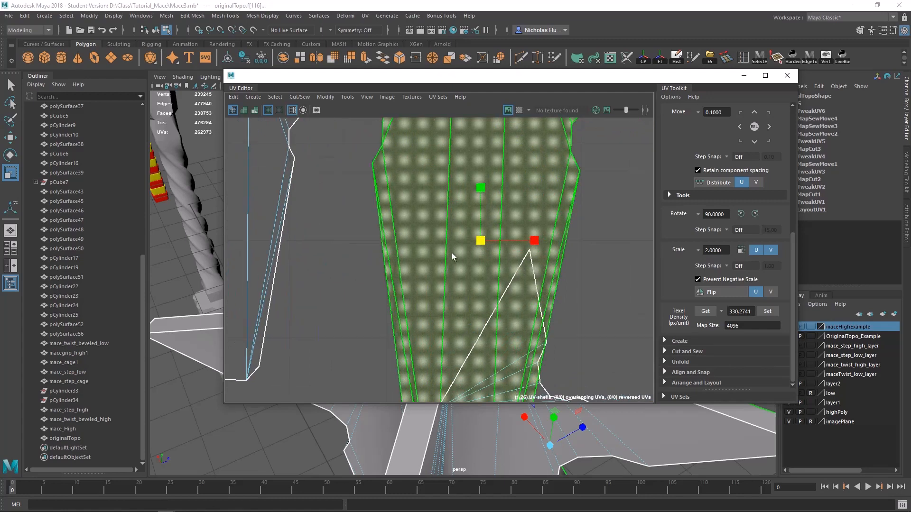
middle_click_drag(327, 255, 681, 313, "alt")
scroll(442, 220, "up", 1)
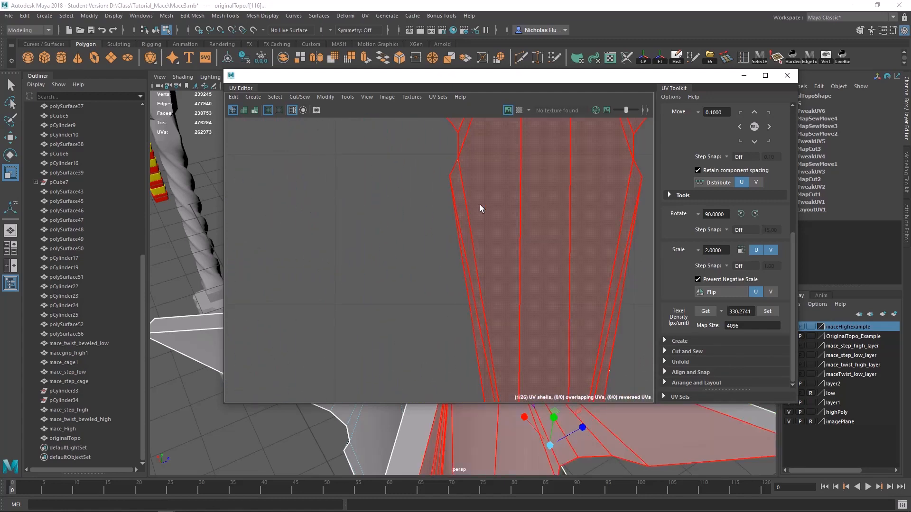
scroll(454, 244, "down", 10)
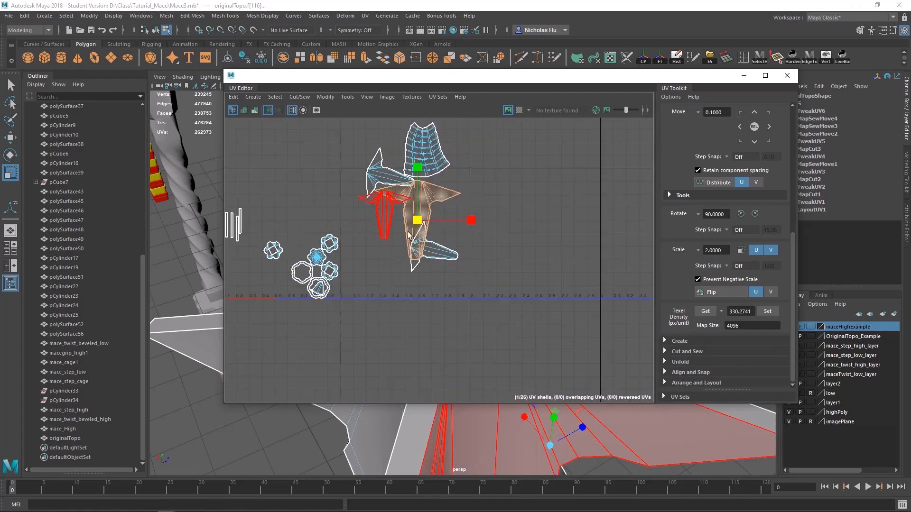
- Select the flange, ring, flower-shaped and curved grid shells together and set their texel density to 330.2741
left_click_drag(291, 288, 268, 288)
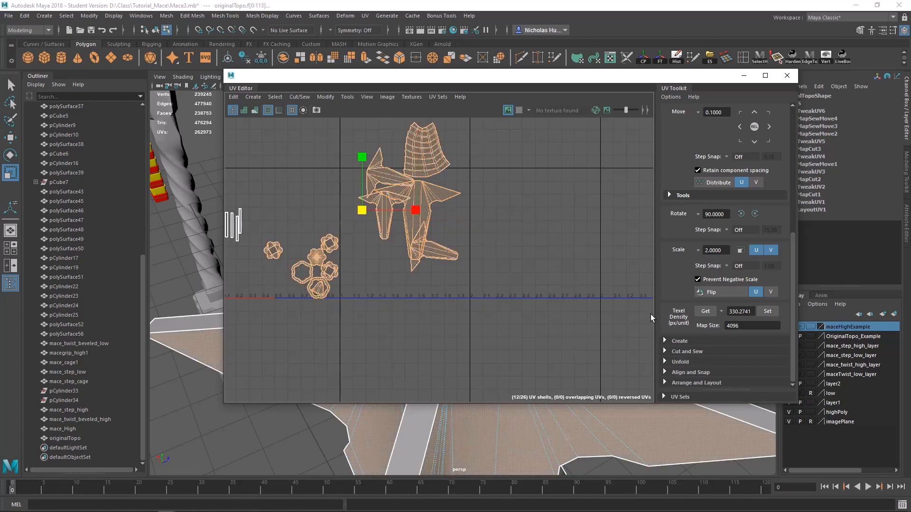
left_click(773, 311)
scroll(478, 243, "up", 2)
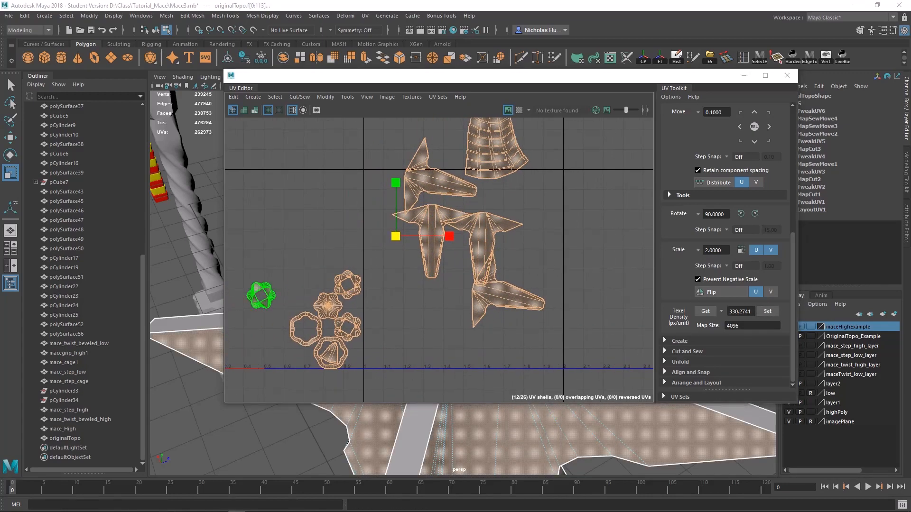
scroll(443, 266, "up", 4)
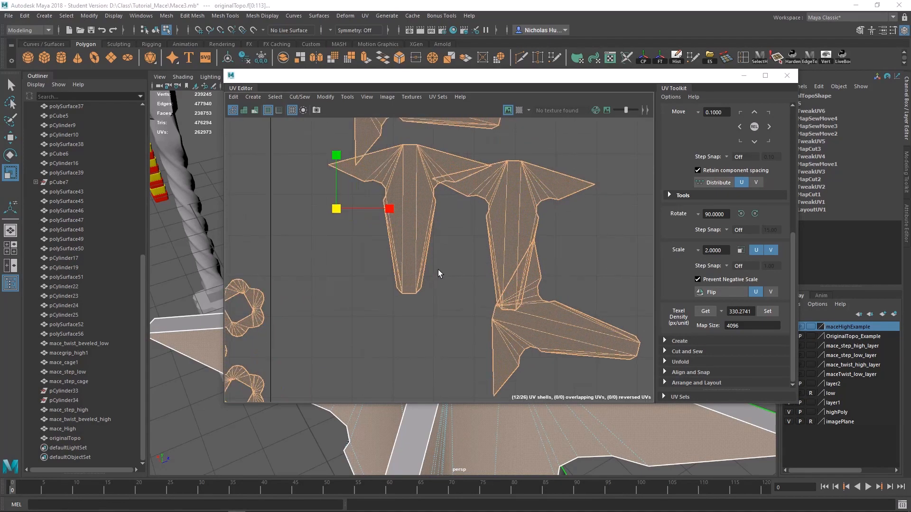
- Move the upright flange shell that overlaps the sideways one to the far side of the other upright flange shell
middle_click_drag(439, 270, 467, 297, "alt")
scroll(517, 259, "down", 3)
middle_click_drag(556, 269, 533, 244, "alt")
left_click(512, 214)
key("w")
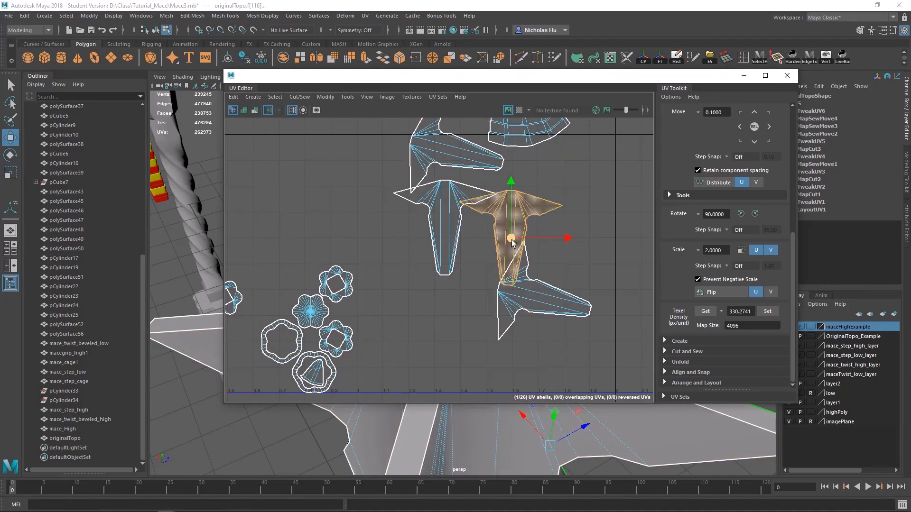
left_click_drag(508, 218, 363, 205)
- Rotate the two sideways flange shells about 90 degrees so they stand upright like the other two
left_click(536, 298)
key("e")
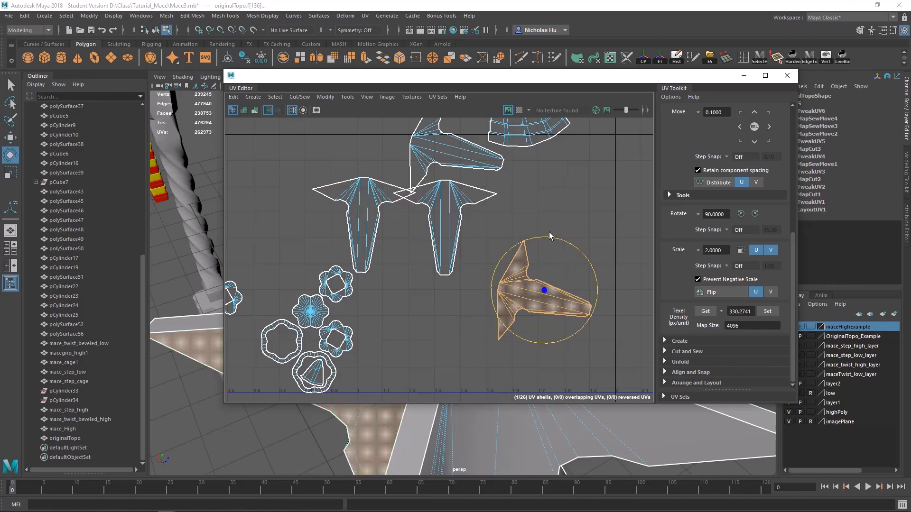
left_click_drag(548, 233, 550, 256)
key("w")
left_click(472, 161)
key("e")
left_click_drag(476, 191, 411, 197)
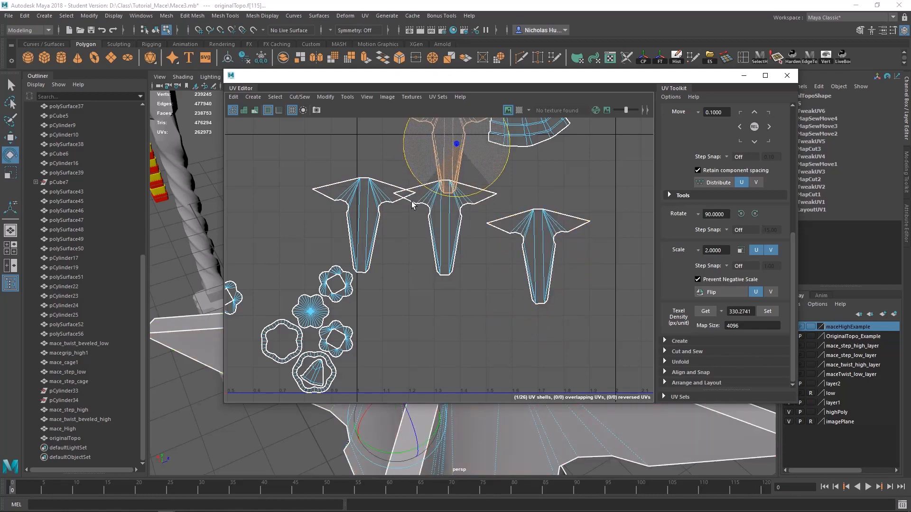
- Move the upper flange shell down into the row, turn it upside down and nest it between the first two upright flange shells
middle_click_drag(502, 172, 534, 238, "alt")
key("w")
left_click_drag(493, 215, 518, 329)
middle_click_drag(518, 332, 527, 268, "alt")
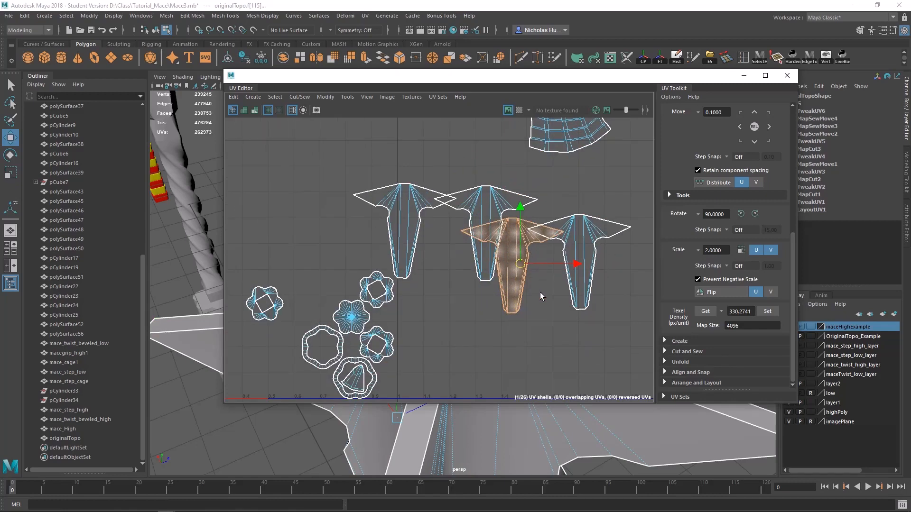
key("e")
left_click_drag(556, 303, 469, 204)
key("w")
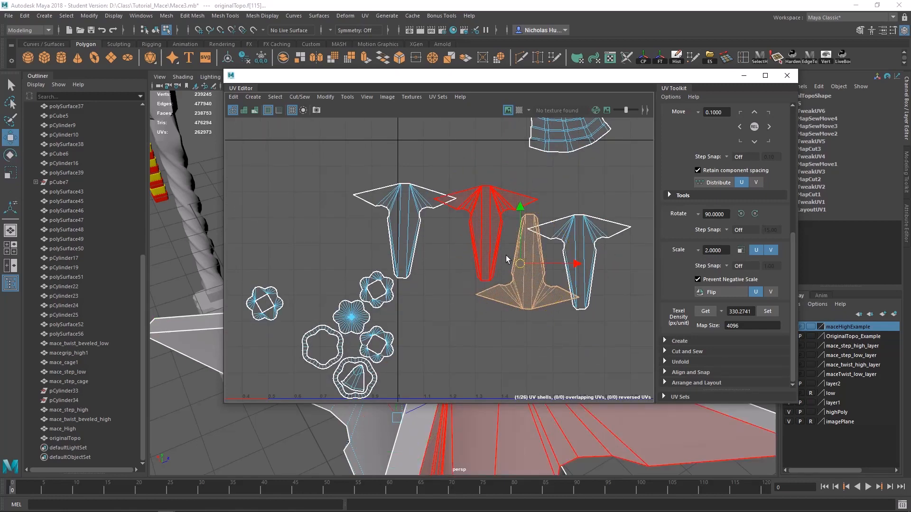
left_click_drag(577, 264, 491, 266)
- Turn the remaining separate flange shell upside down and move it close beside the second upright flange shell
left_click(588, 245)
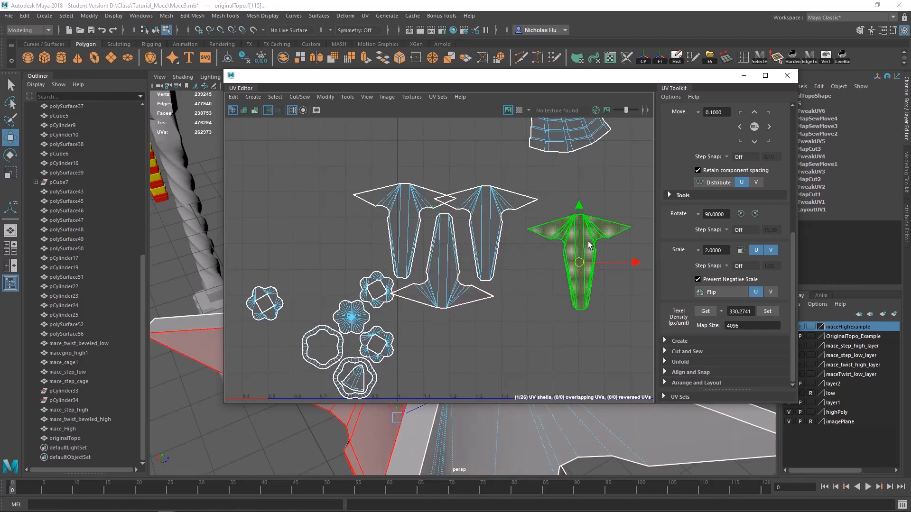
key("e")
left_click_drag(580, 211, 583, 326)
key("w")
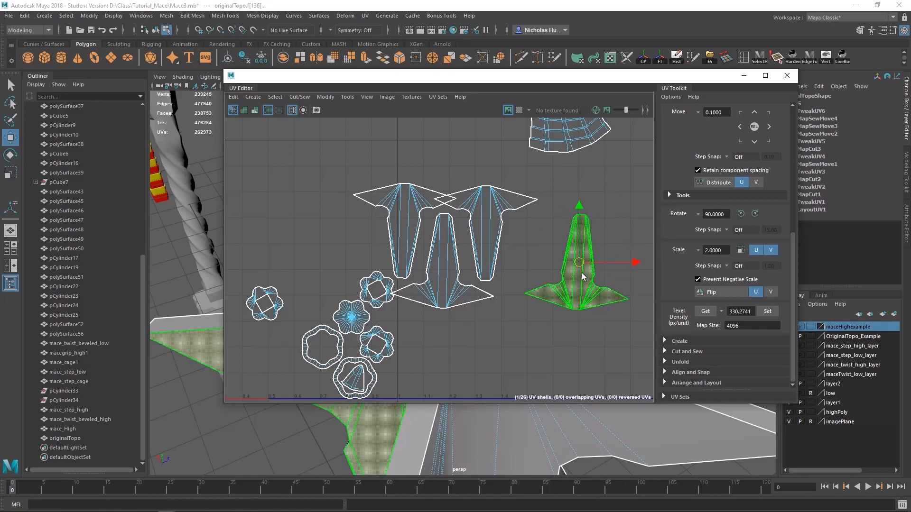
left_click_drag(597, 265, 563, 271)
key("e")
key("w")
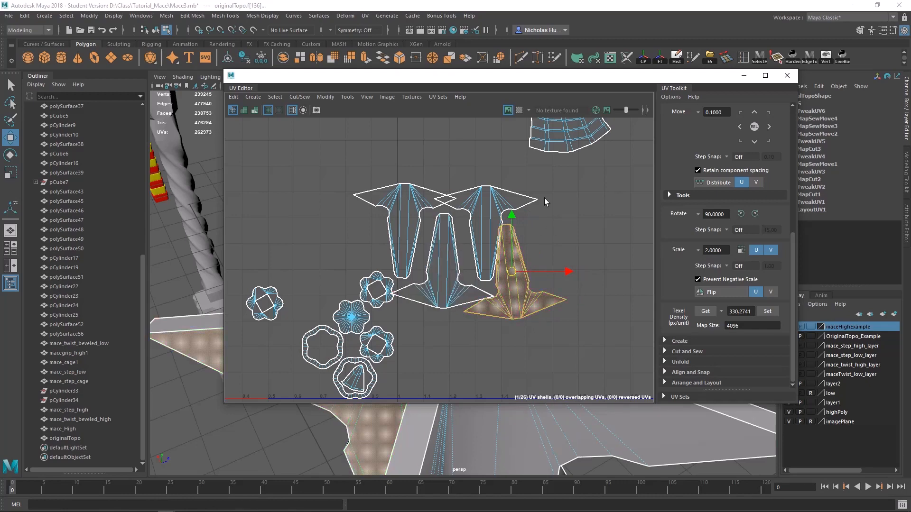
- Try scaling up all four flange shells together, and undo the scaling
left_click_drag(402, 285, 401, 284)
key("r")
left_click_drag(459, 251, 488, 248)
scroll(485, 272, "down", 2)
scroll(489, 274, "up", 3)
key("ctrl+z")
key("ctrl+z")
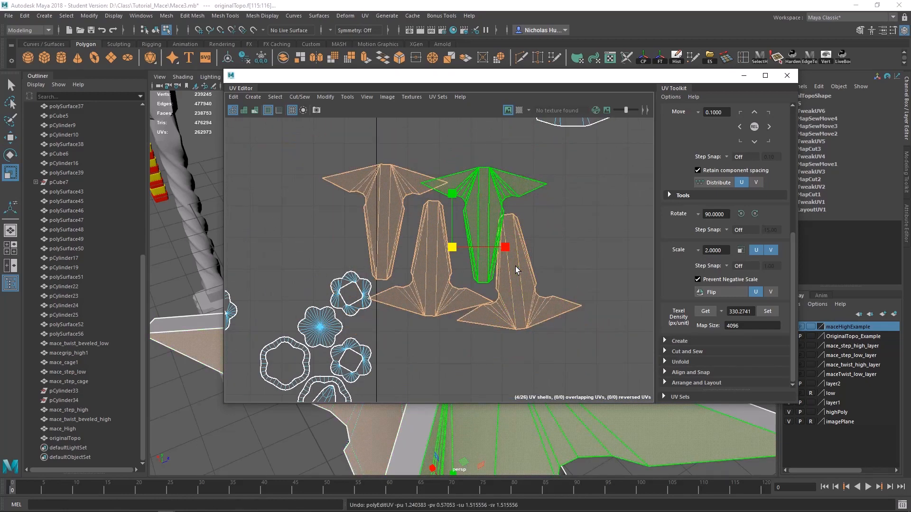
- Rotate the two upside-down flange shells back upright so all four flange shells face the same way
left_click(537, 312)
key("e")
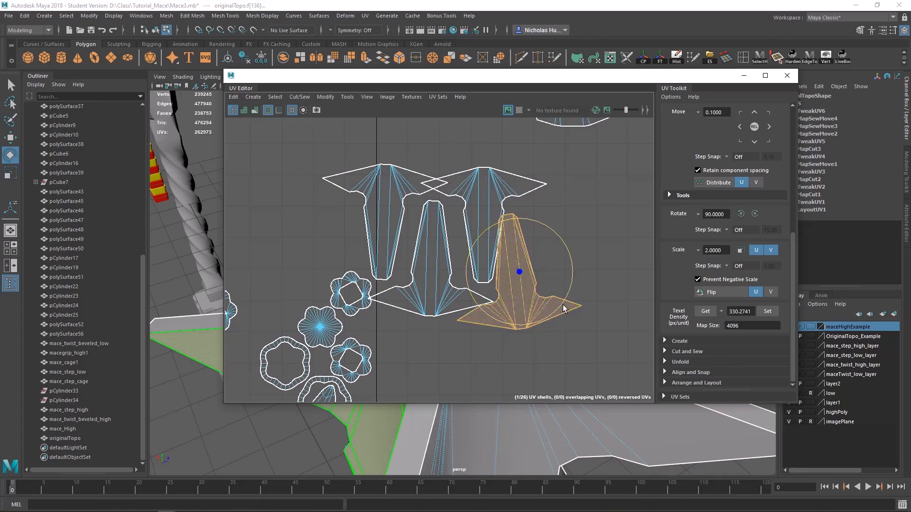
left_click_drag(565, 302, 454, 221)
left_click(434, 284)
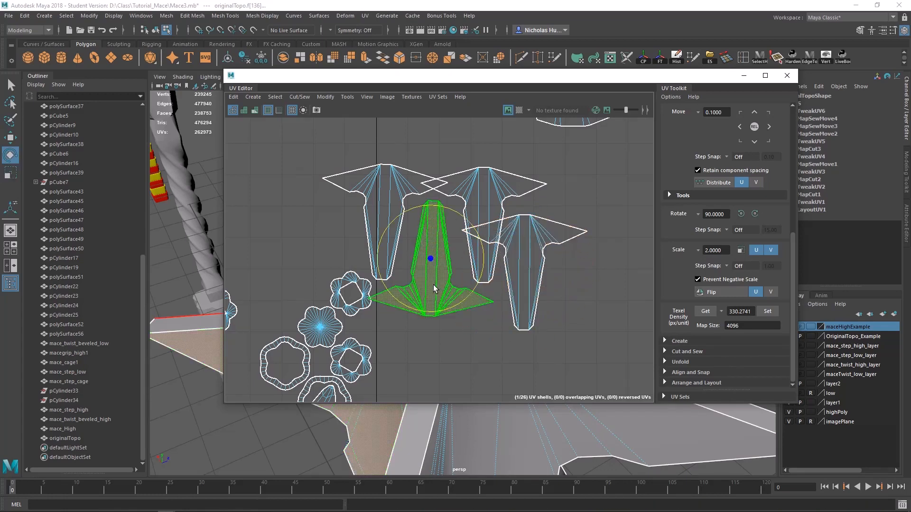
left_click_drag(473, 296, 372, 217)
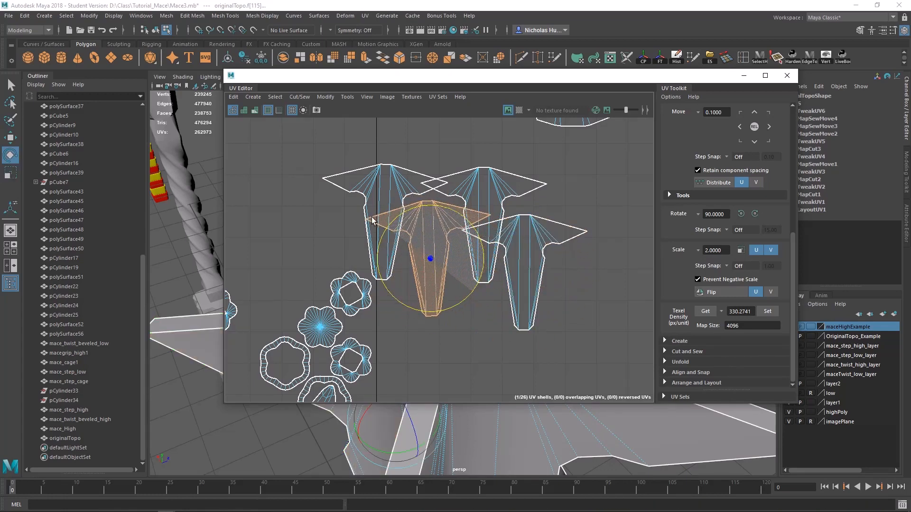
- Select all four upright flange shells together
left_click(458, 227)
left_click_drag(474, 217, 492, 257, "shift")
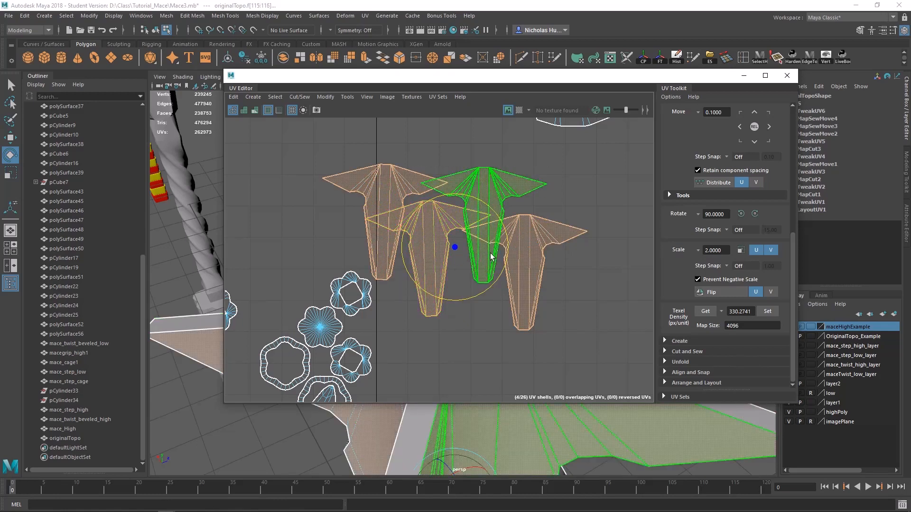
- Select all the UV shells and lay them out automatically within the 0–1 UV tile
scroll(532, 219, "down", 5)
left_click(566, 207)
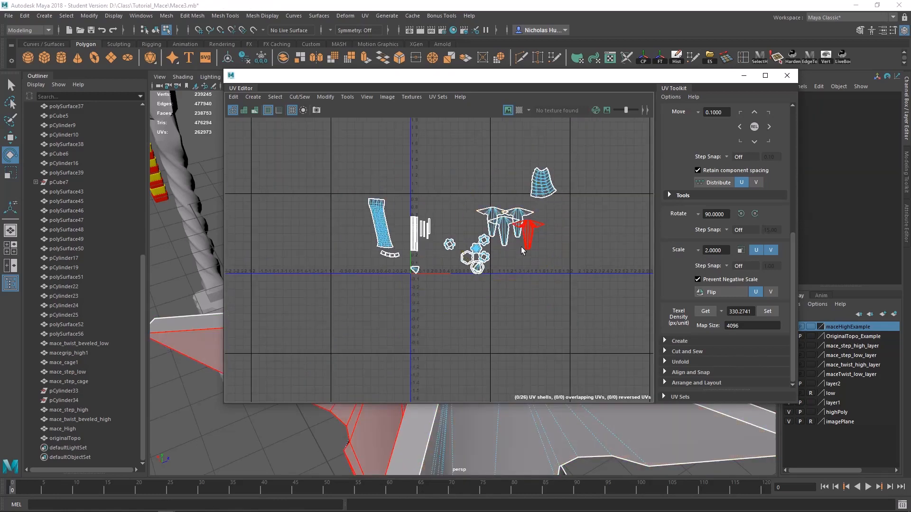
scroll(494, 250, "up", 4)
middle_click_drag(494, 250, 557, 255, "alt")
scroll(522, 242, "down", 5)
scroll(462, 243, "up", 3)
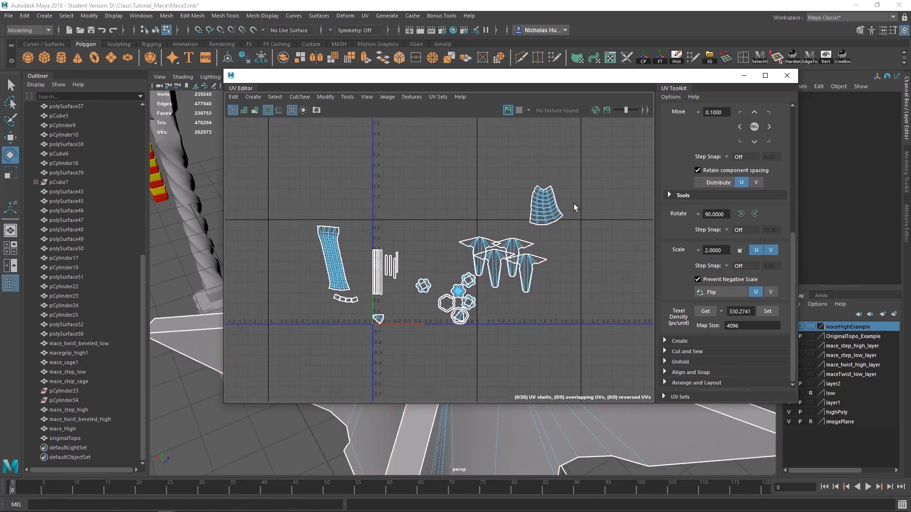
left_click_drag(586, 162, 298, 345)
key("w")
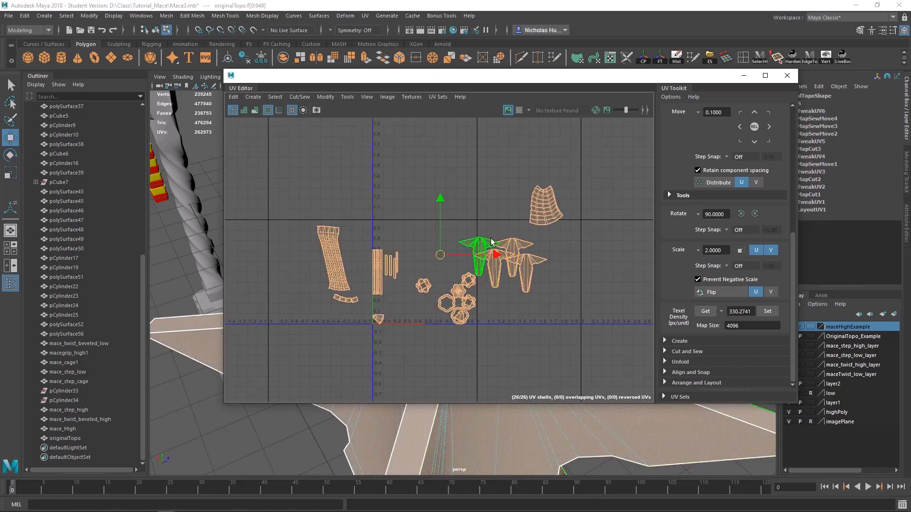
right_click_drag(510, 186, 433, 221, "shift")
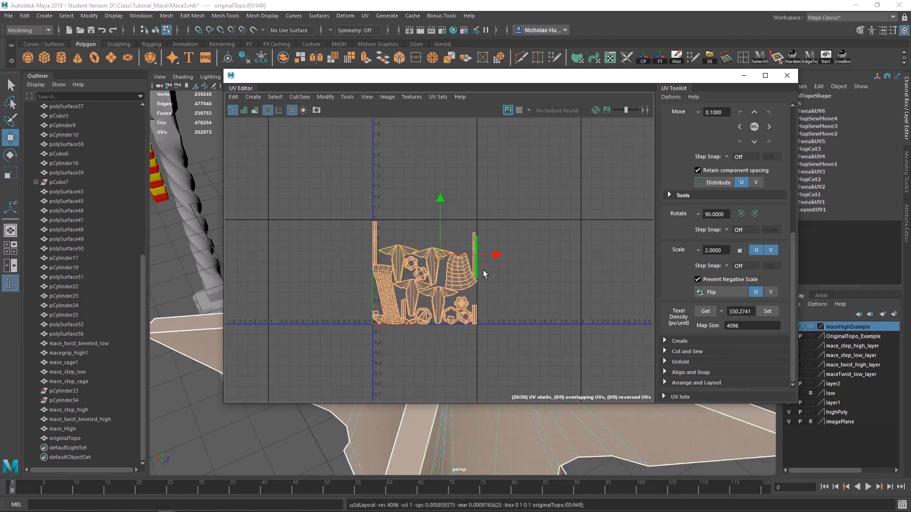
- Rotate the lower-right and upper-left T-shaped blade shells 180° so that their wings point down
scroll(483, 270, "up", 5)
middle_click_drag(511, 232, 519, 258, "alt")
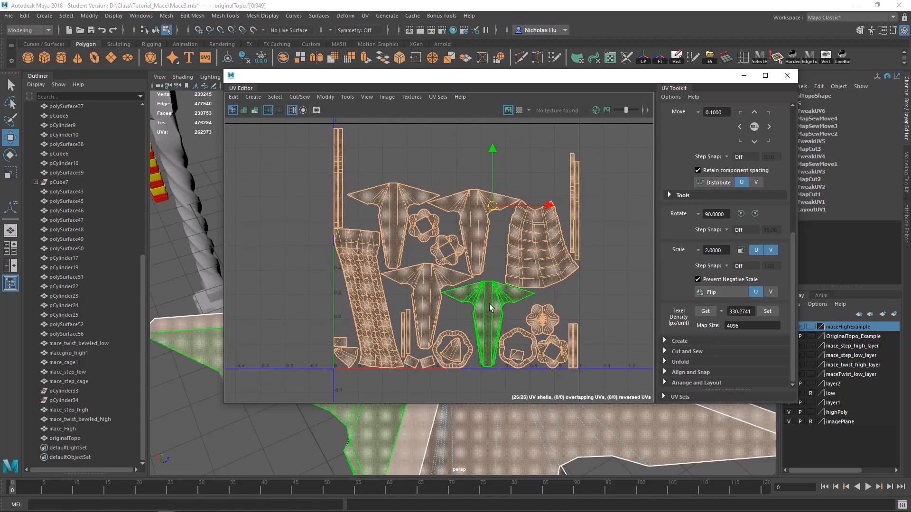
left_click(494, 312)
key("e")
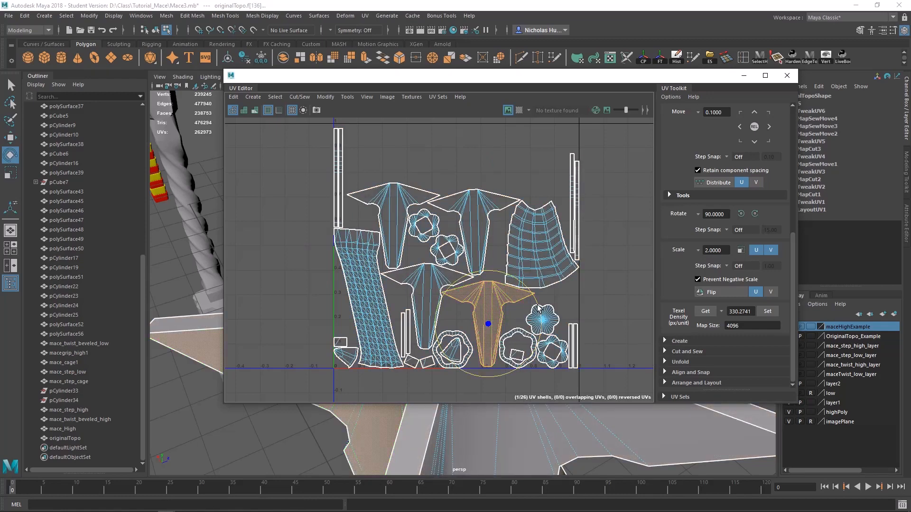
left_click_drag(539, 308, 441, 328)
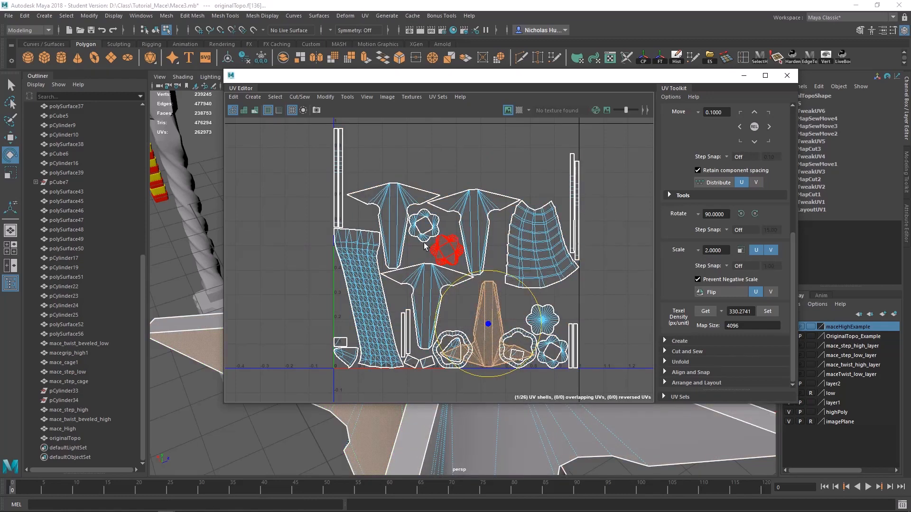
left_click(397, 211)
left_click_drag(443, 233, 301, 201)
key("w")
scroll(560, 207, "down", 2)
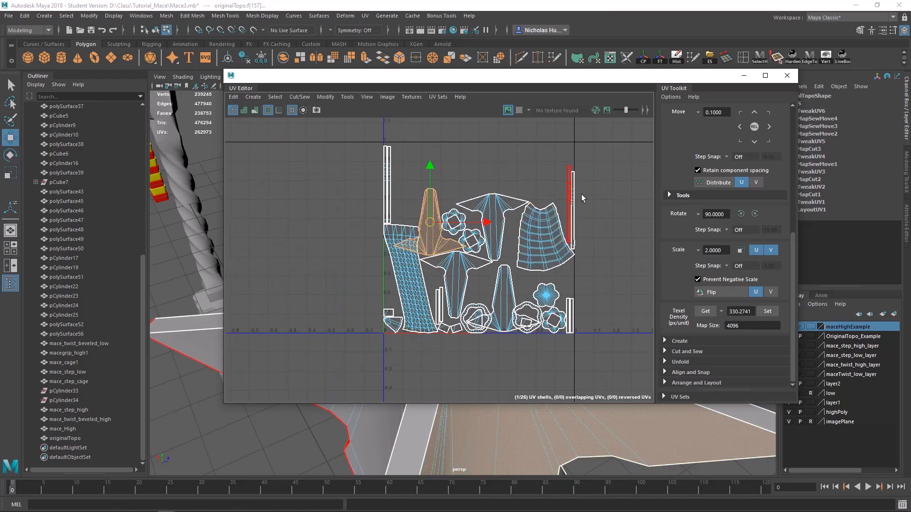
- Try an automatic layout of all the UV shells again and undo it
left_click_drag(622, 146, 336, 346)
right_click(359, 192, "shift")
right_click_drag(359, 192, 273, 226)
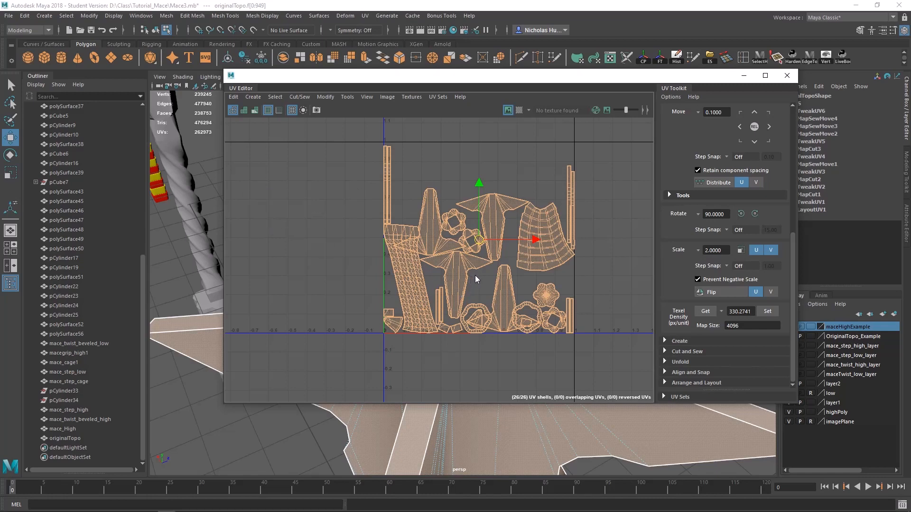
left_click(487, 300)
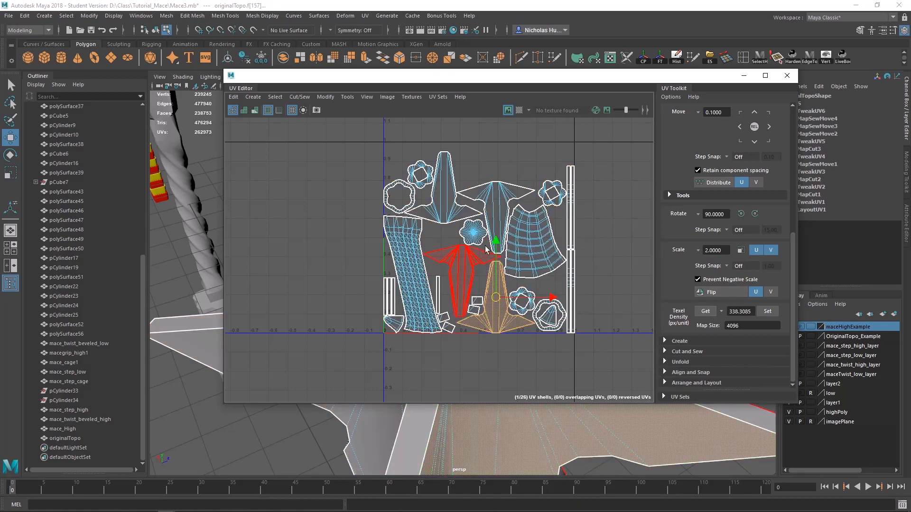
scroll(320, 210, "down", 2)
key("ctrl+z")
key("ctrl+z")
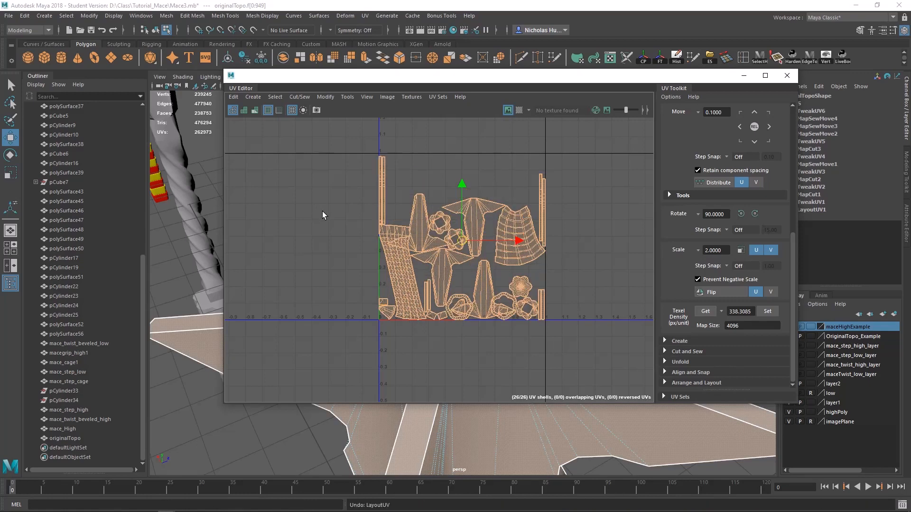
- Get the texel density of the upper upright T-shaped shell and examine the spacing between the packed shells
left_click(472, 209)
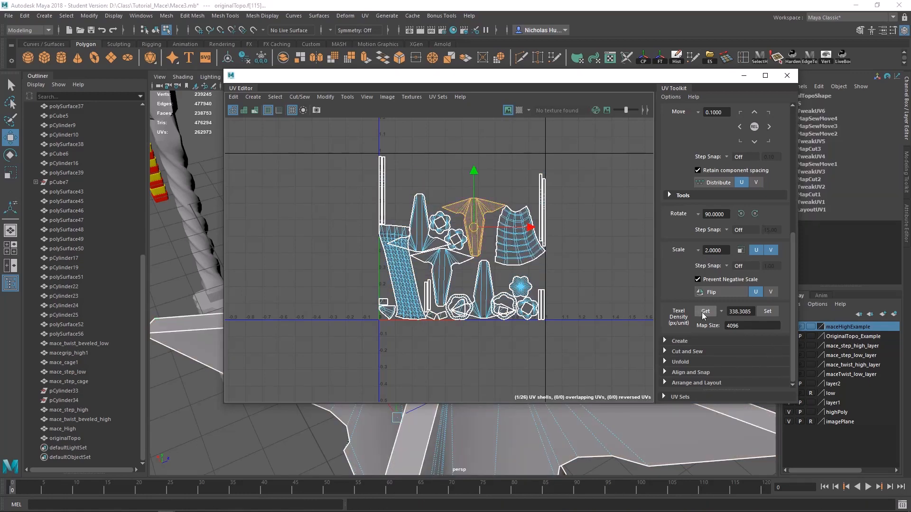
scroll(450, 284, "up", 5)
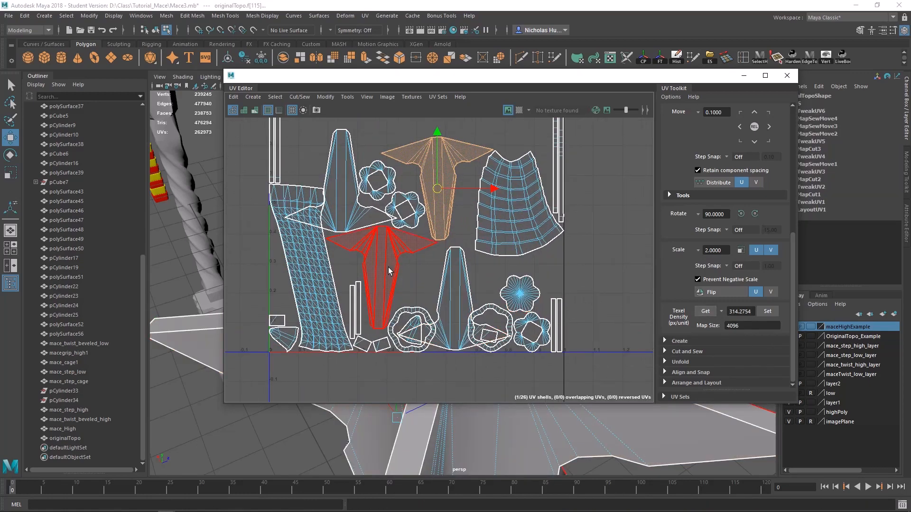
middle_click_drag(440, 275, 462, 288, "alt")
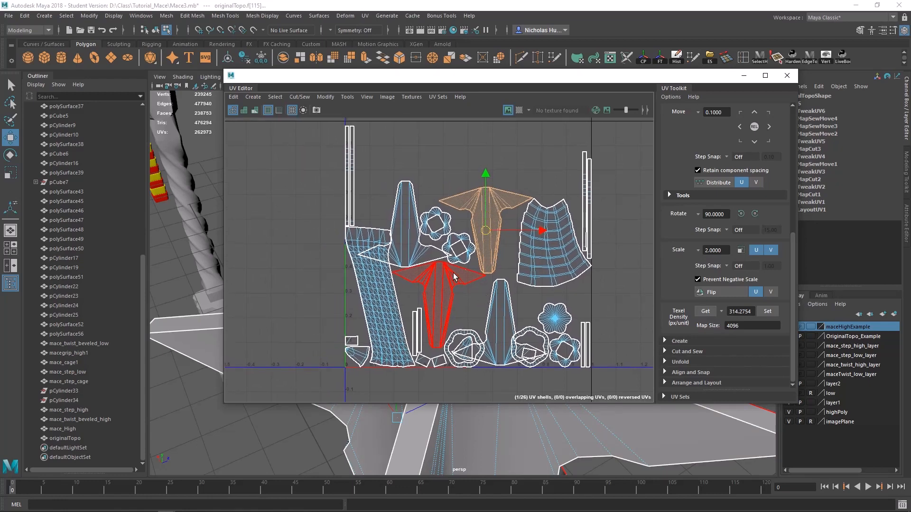
scroll(515, 278, "up", 3)
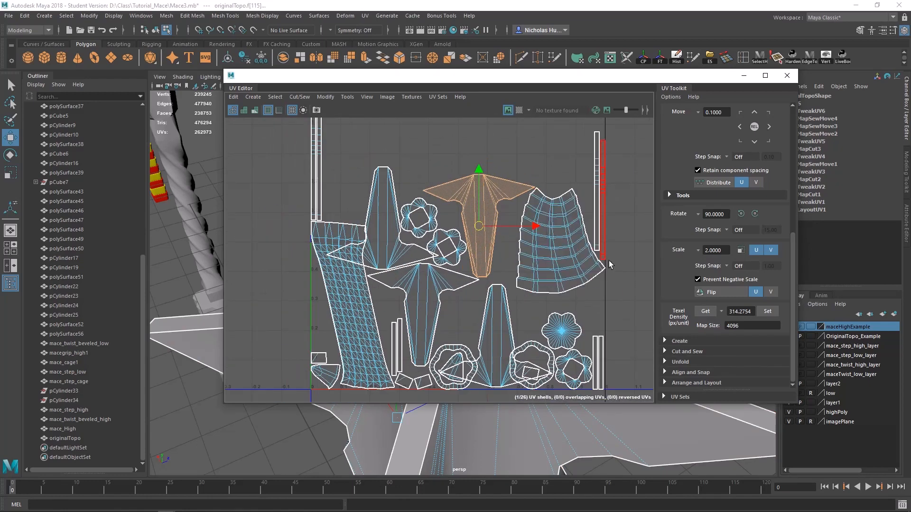
middle_click_drag(583, 266, 533, 241, "alt")
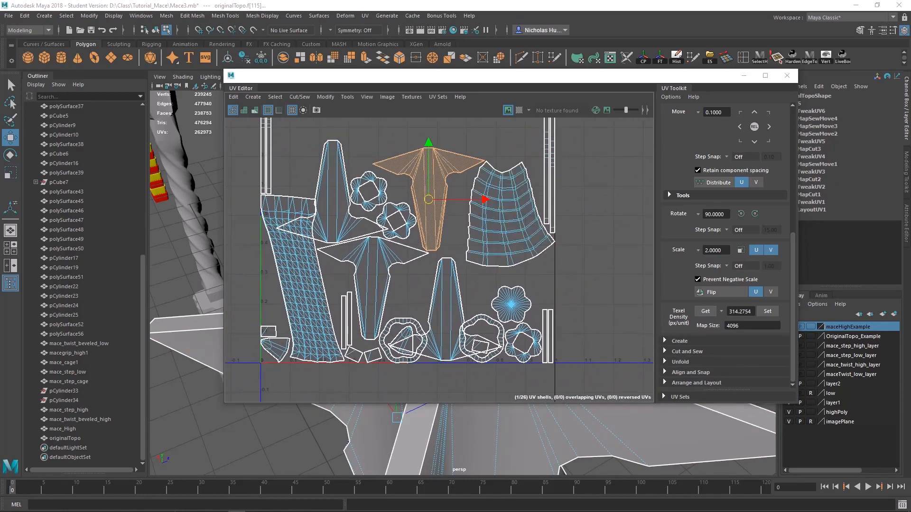
middle_click_drag(370, 275, 433, 285, "alt")
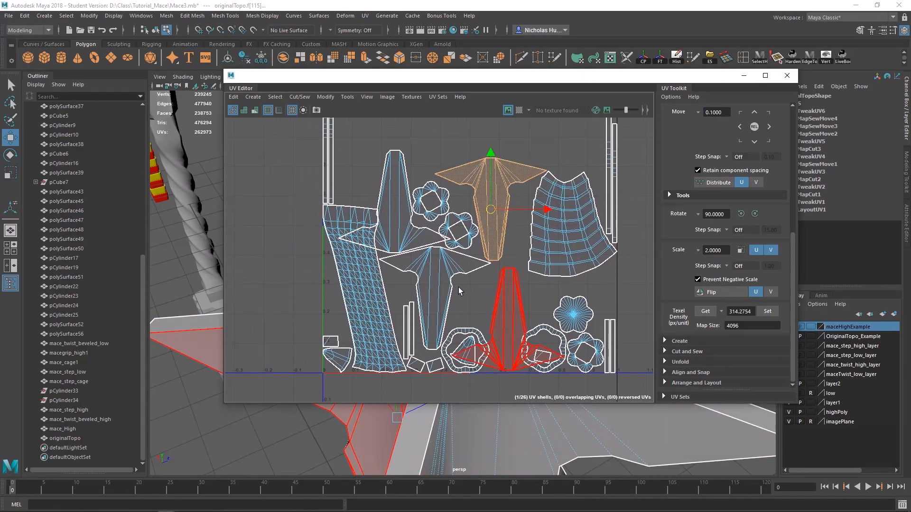
right_click_drag(460, 290, 365, 225, "alt")
middle_click_drag(411, 241, 390, 242, "alt")
right_click_drag(391, 242, 528, 274, "alt")
middle_click_drag(528, 274, 472, 261, "alt")
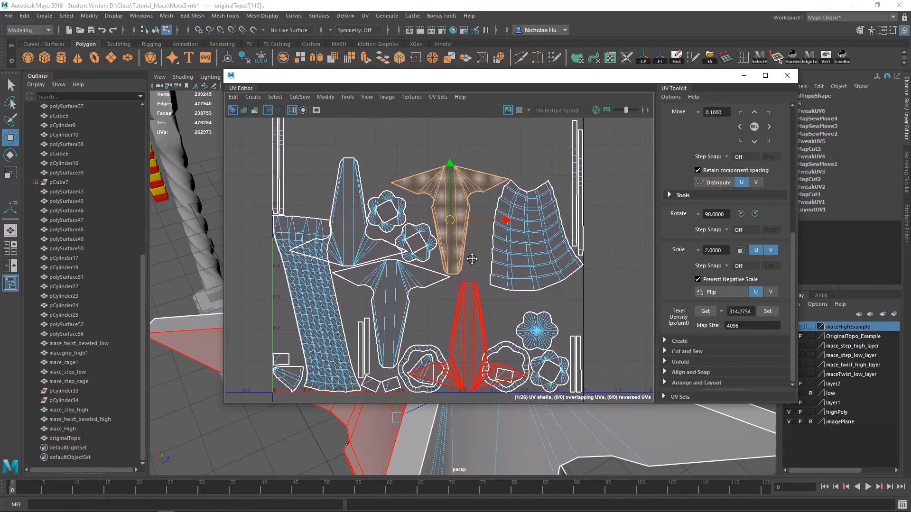
right_click_drag(472, 261, 443, 279, "alt")
middle_click_drag(444, 279, 455, 286, "alt")
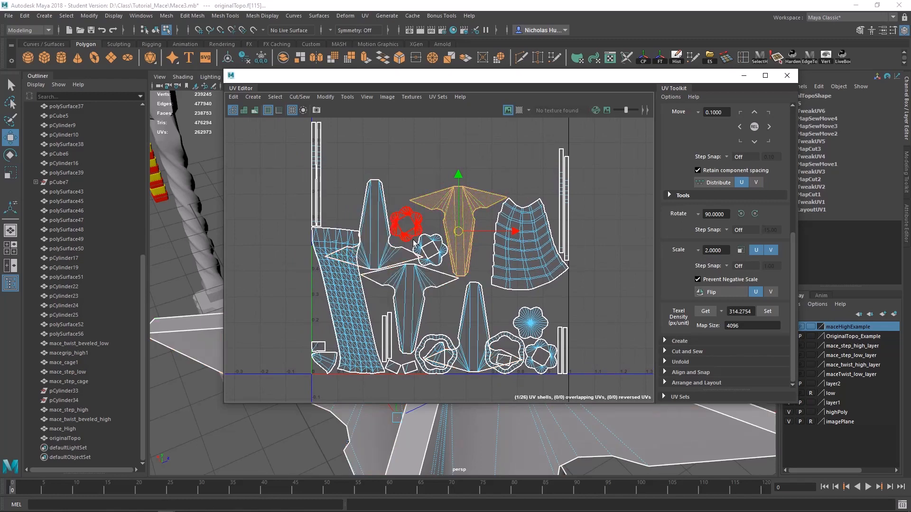
- Move the upper upright T-shaped shell up and slightly right, clear of the neighbouring shells
left_click(459, 260)
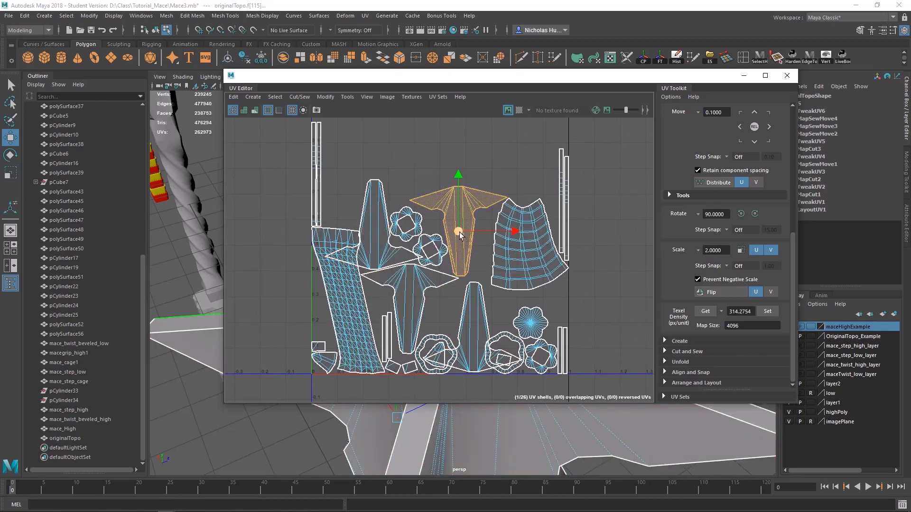
left_click_drag(459, 232, 469, 202)
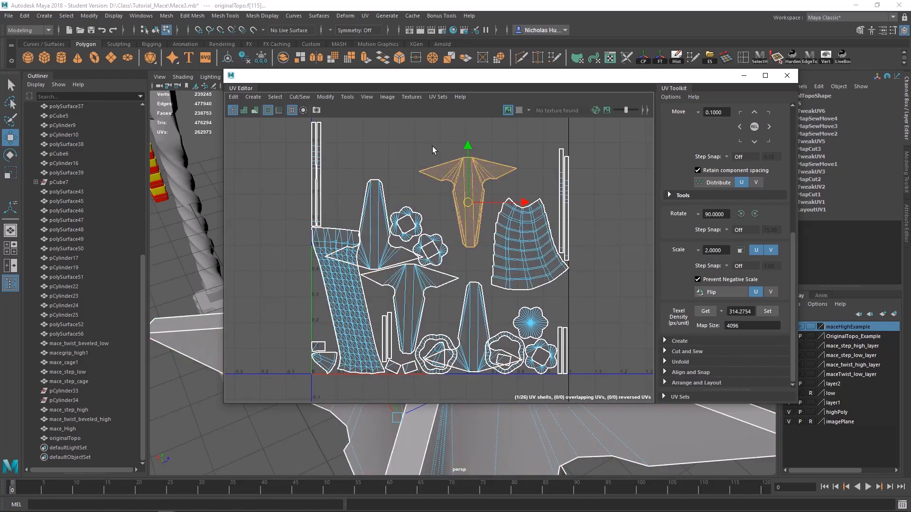
left_click(414, 304)
middle_click_drag(485, 198, 495, 234, "alt")
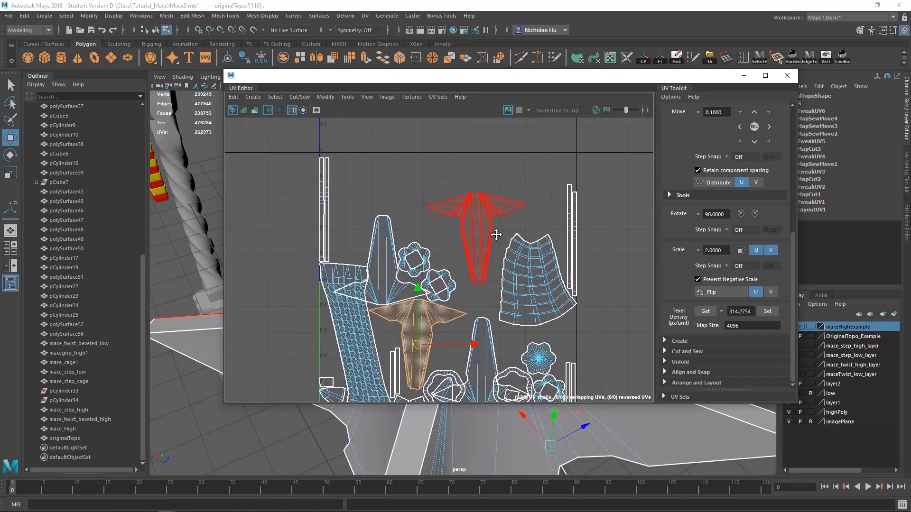
scroll(495, 234, "down", 3)
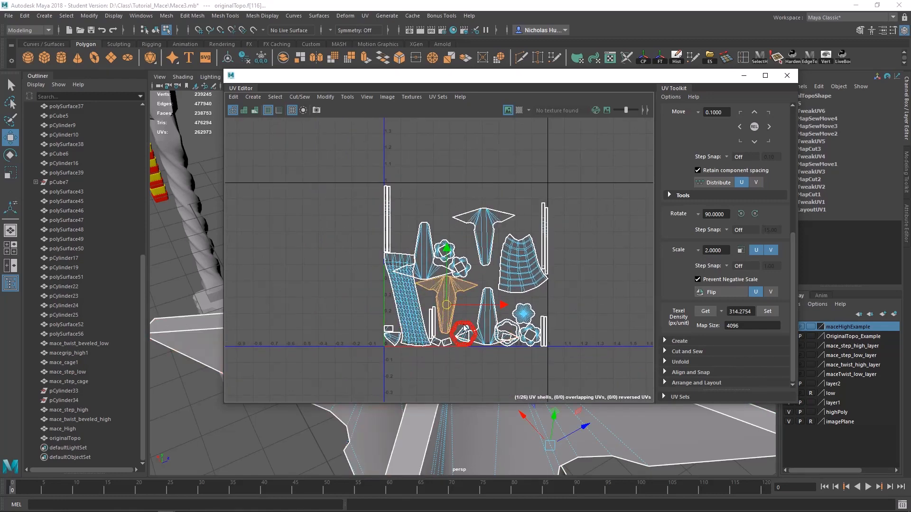
scroll(487, 315, "up", 4)
- Rotate the two upside-down T-shaped shells 180° so that their wings point up again
left_click(495, 319)
key("e")
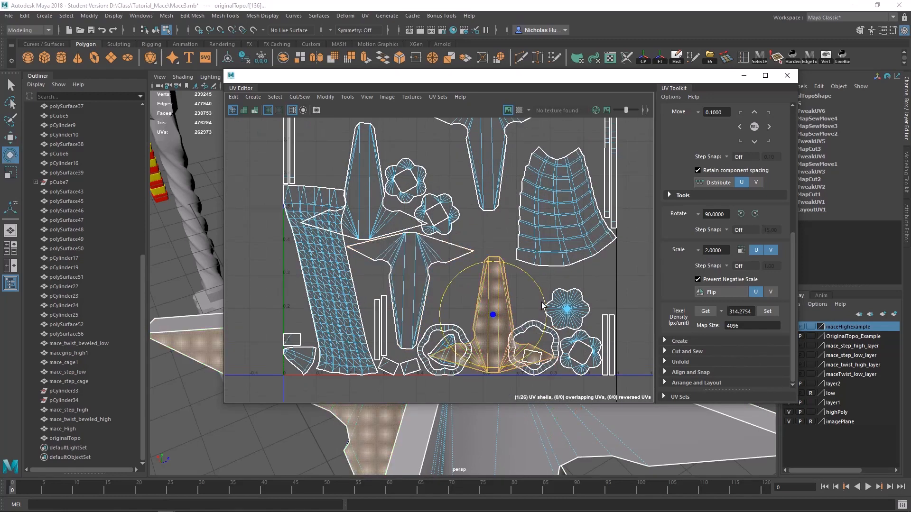
left_click_drag(538, 291, 334, 323)
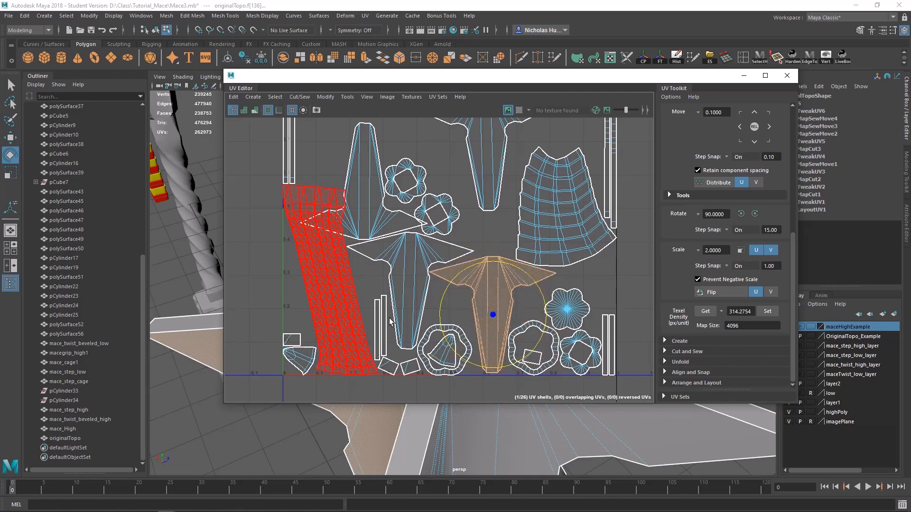
middle_click_drag(371, 166, 464, 251, "alt")
left_click(464, 251)
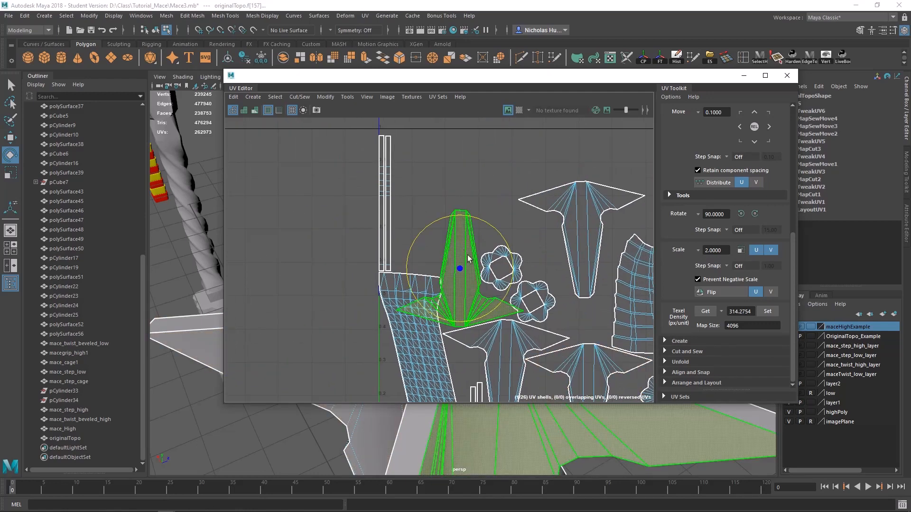
left_click_drag(514, 279, 321, 230)
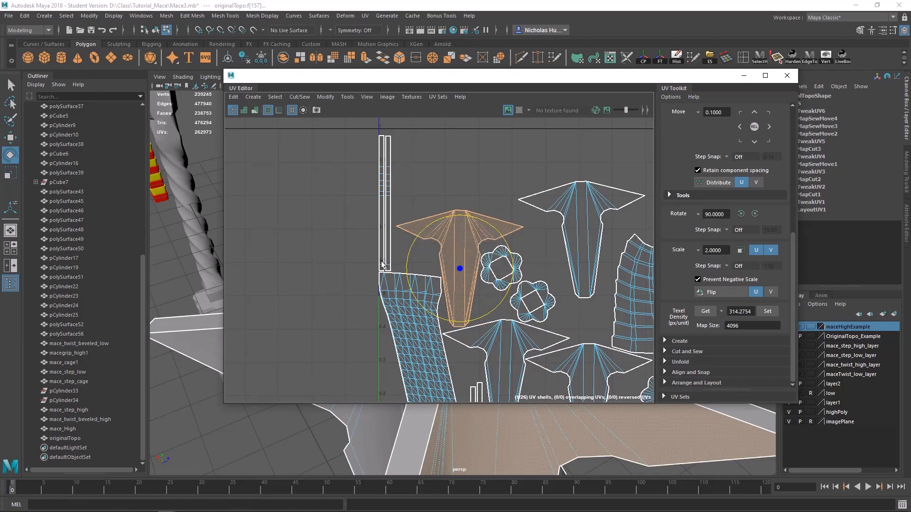
- Try moving the small cone-shaped shell upward inside its flower-shaped ring, and undo the move
middle_click_drag(558, 292, 523, 235, "alt")
scroll(523, 236, "down", 3)
middle_click_drag(569, 197, 535, 207, "alt")
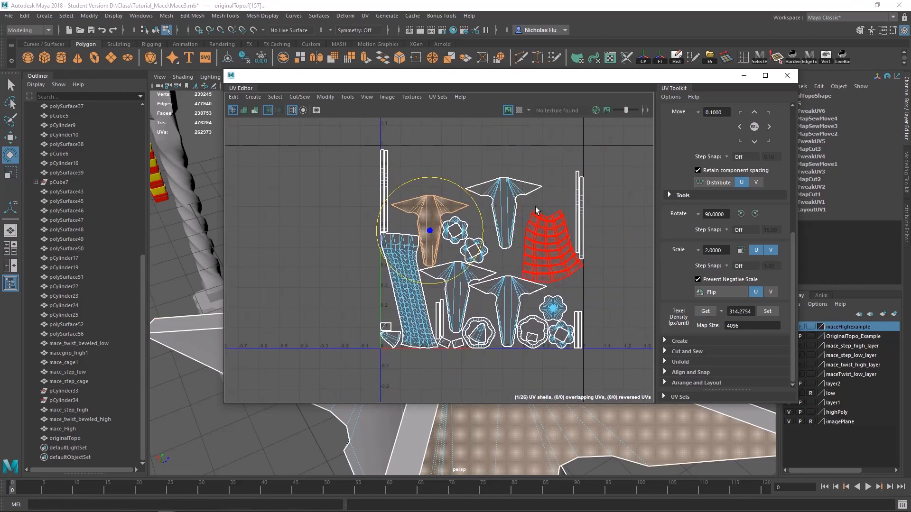
scroll(524, 294, "up", 3)
middle_click_drag(498, 316, 486, 273, "alt")
scroll(486, 272, "up", 6)
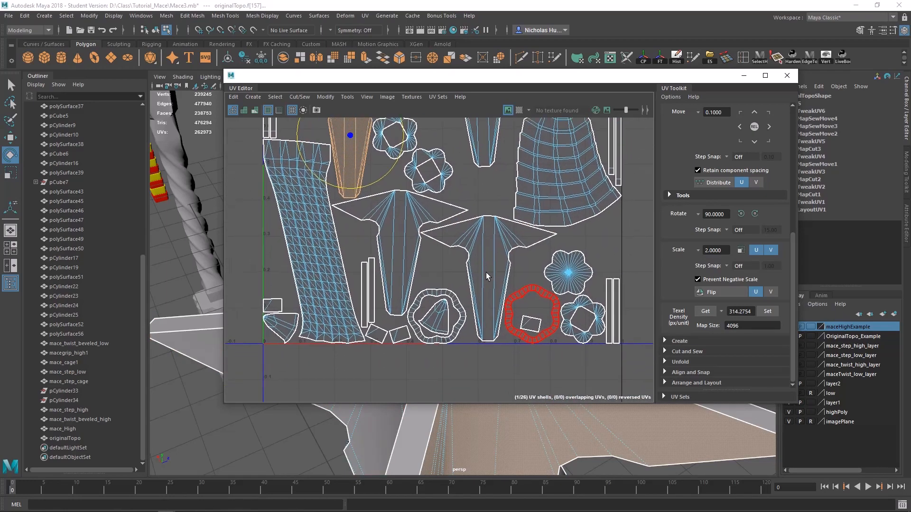
middle_click_drag(545, 294, 505, 260, "alt")
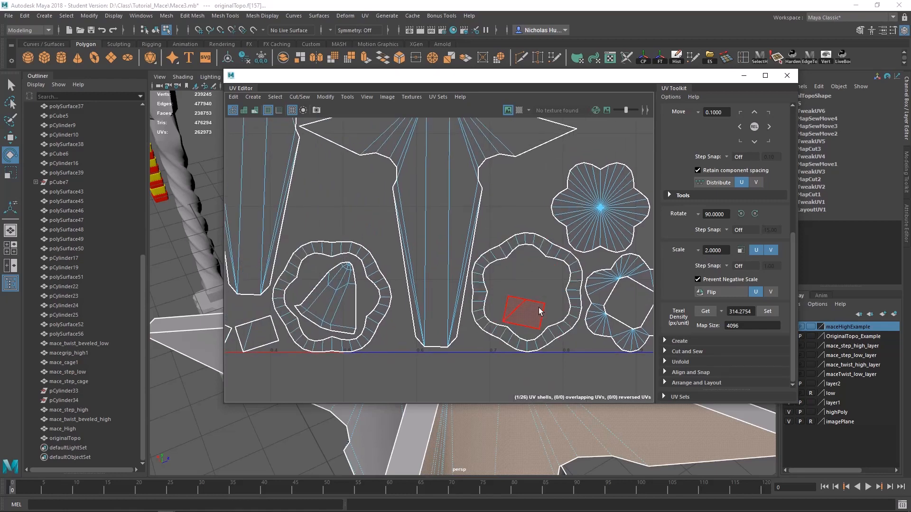
middle_click_drag(353, 293, 446, 289, "alt")
left_click(412, 288)
key("w")
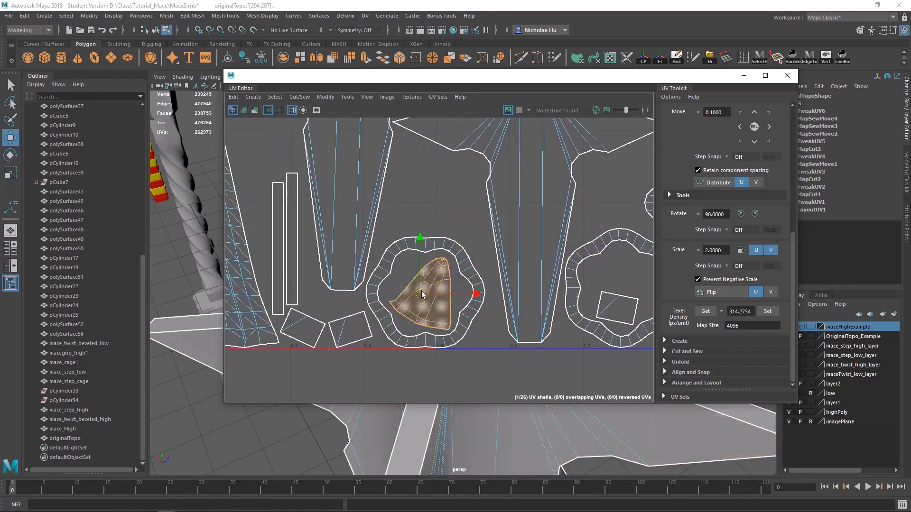
left_click_drag(416, 292, 425, 263)
key("ctrl+z")
- Rotate the two small tilted rectangular shells beside the long grip shell until level, and straighten both with Orient Shells
middle_click_drag(357, 295, 448, 285, "alt")
left_click(399, 325)
middle_click_drag(414, 321, 481, 301, "alt")
left_click(468, 314)
key("e")
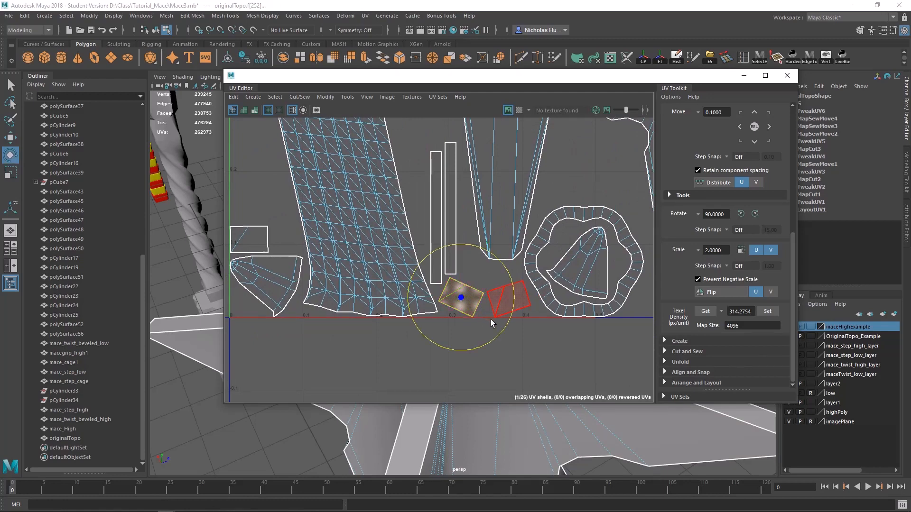
left_click(520, 301)
left_click_drag(542, 339, 531, 348)
key("w")
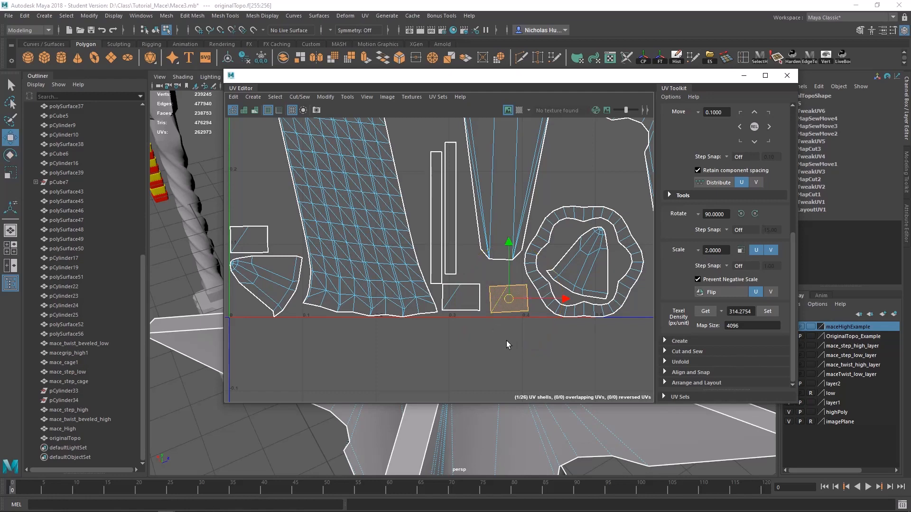
left_click(454, 295, "shift")
right_click_drag(459, 298, 445, 349, "shift")
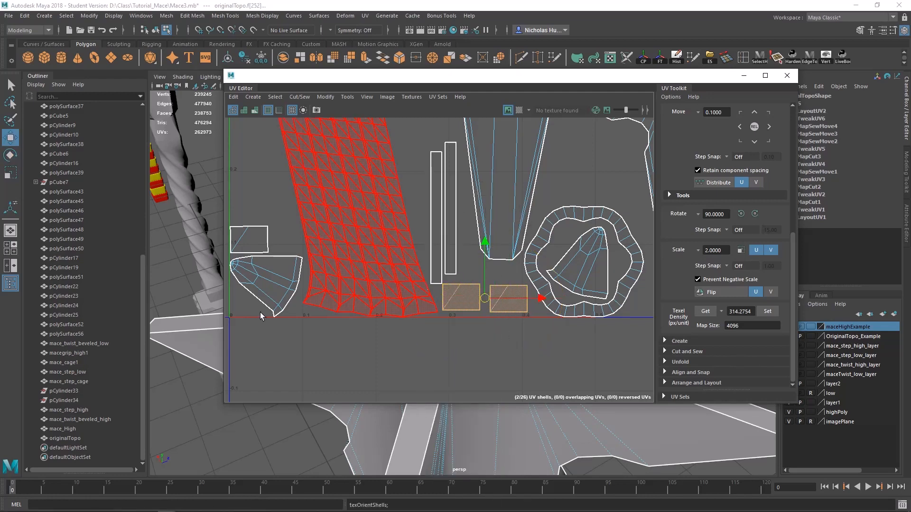
- Rotate the small fan-shaped shell near the UV origin so that its narrow tip points upward
middle_click_drag(263, 315, 474, 349, "alt")
left_click(484, 308)
middle_click_drag(488, 317, 415, 304, "alt")
key("e")
left_click_drag(454, 278, 427, 302)
key("w")
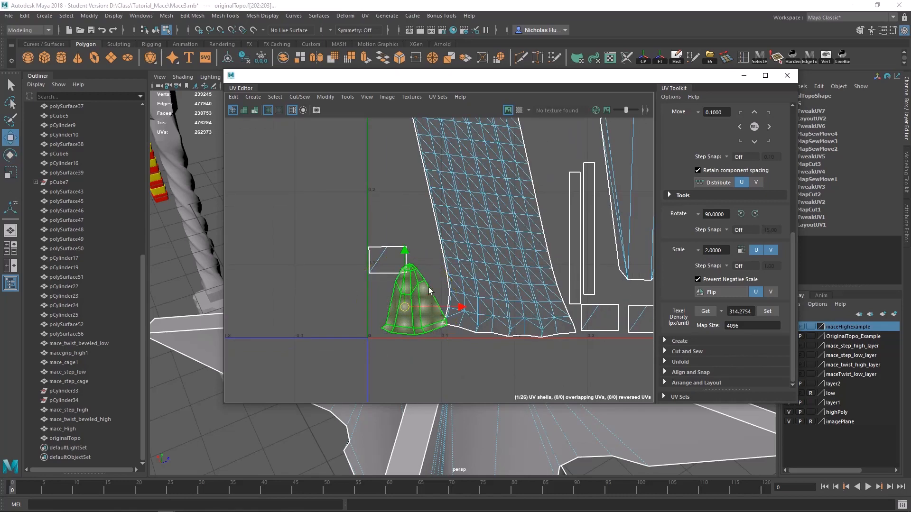
- Apply Orient Shells to the small fan-shaped shell near the UV origin, and rotate it so its narrow tip points up
right_click_drag(444, 287, 428, 348, "shift")
key("e")
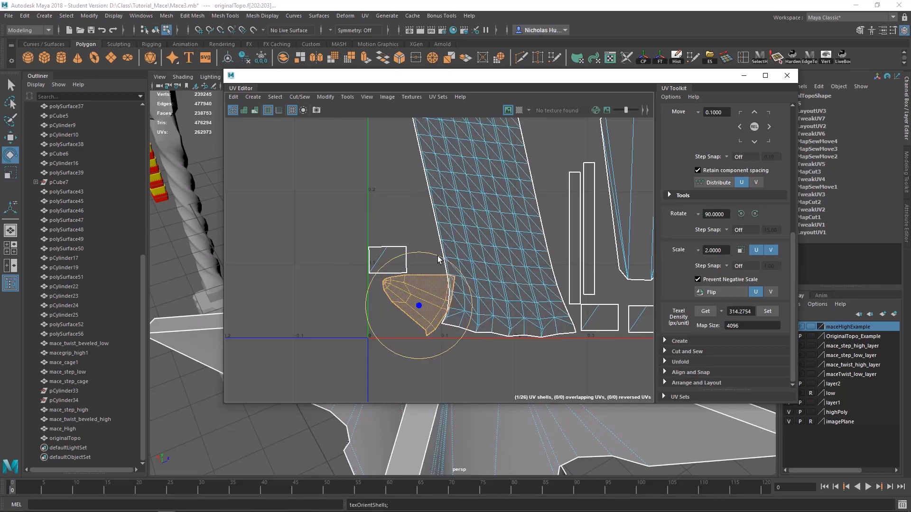
left_click_drag(440, 258, 403, 312)
key("w")
- Rotate the small cone-shaped shell inside the flower-shaped ring upright, and move it into the gap below the upper T-shaped shell
left_click_drag(426, 83, 441, 137)
scroll(491, 357, "down", 6)
middle_click_drag(546, 323, 434, 339, "alt")
scroll(488, 379, "up", 2)
middle_click_drag(488, 379, 496, 406, "alt")
left_click(457, 394)
key("e")
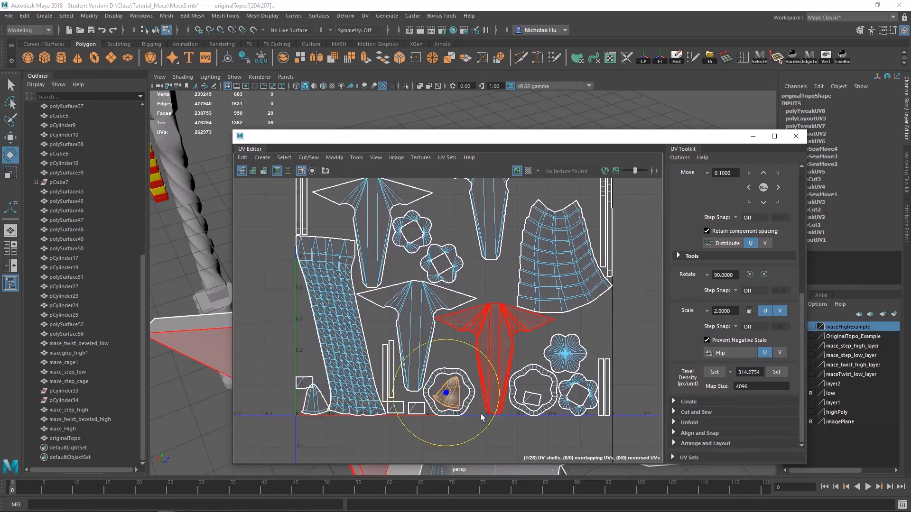
left_click_drag(487, 423, 493, 418)
key("w")
left_click_drag(447, 393, 485, 281)
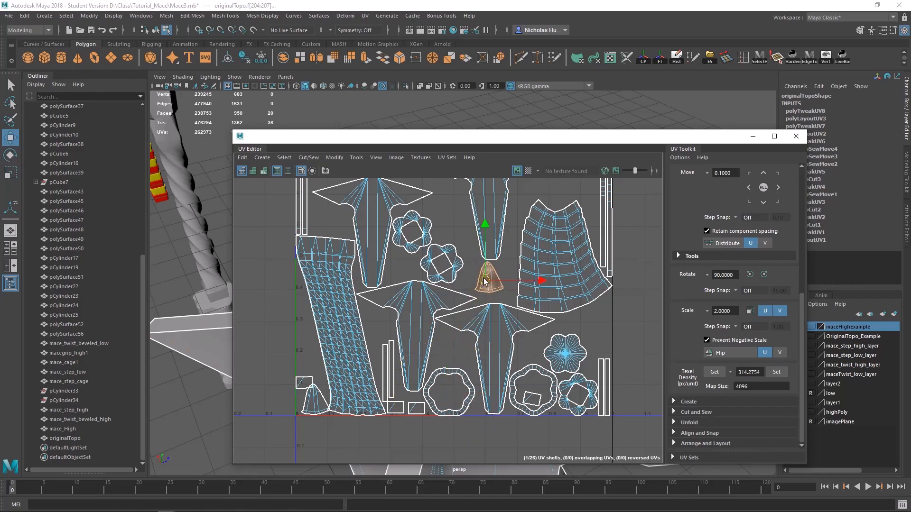
middle_click_drag(459, 224, 477, 323, "alt")
scroll(474, 321, "down", 1)
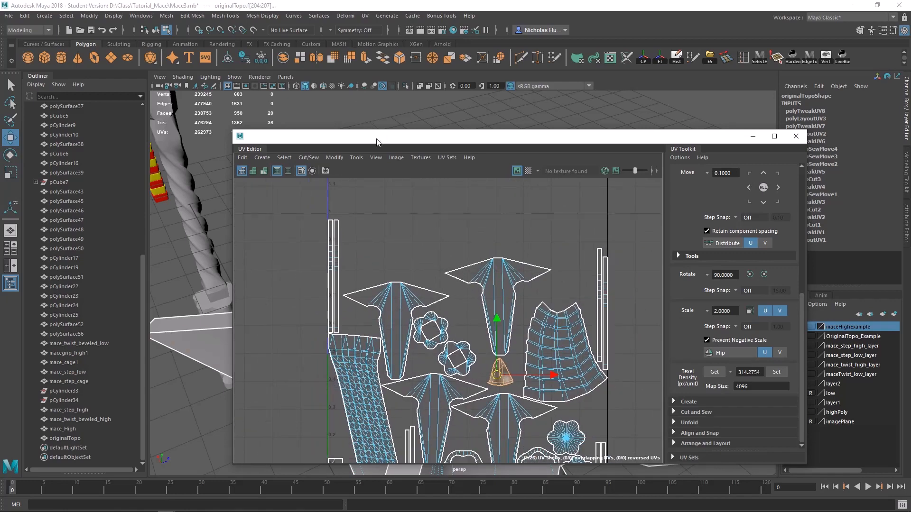
- Switch the mace to object mode and examine the UV seams around its pointed tip and the adjoining blades
left_click_drag(376, 139, 1, 157)
left_click_drag(403, 280, 414, 264, "alt")
key("q")
right_click_drag(419, 241, 485, 224)
left_click_drag(442, 271, 457, 309, "alt")
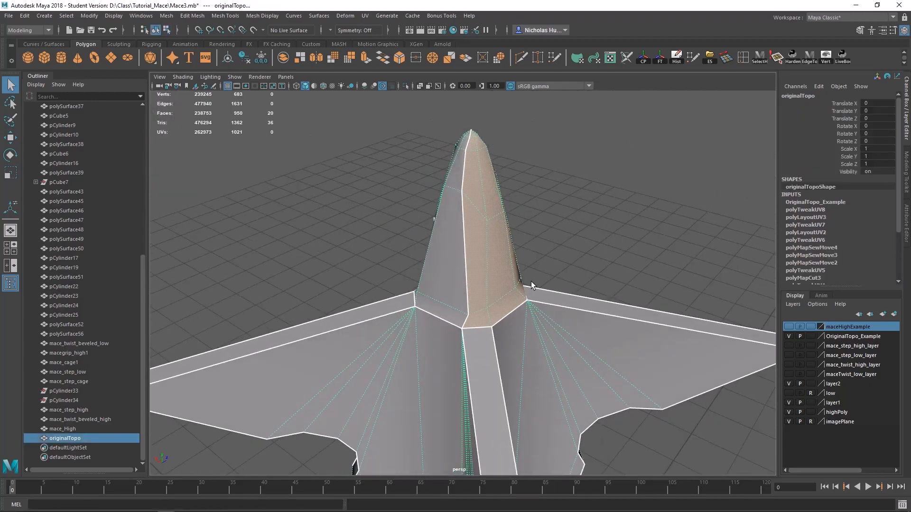
left_click_drag(531, 281, 544, 348, "alt")
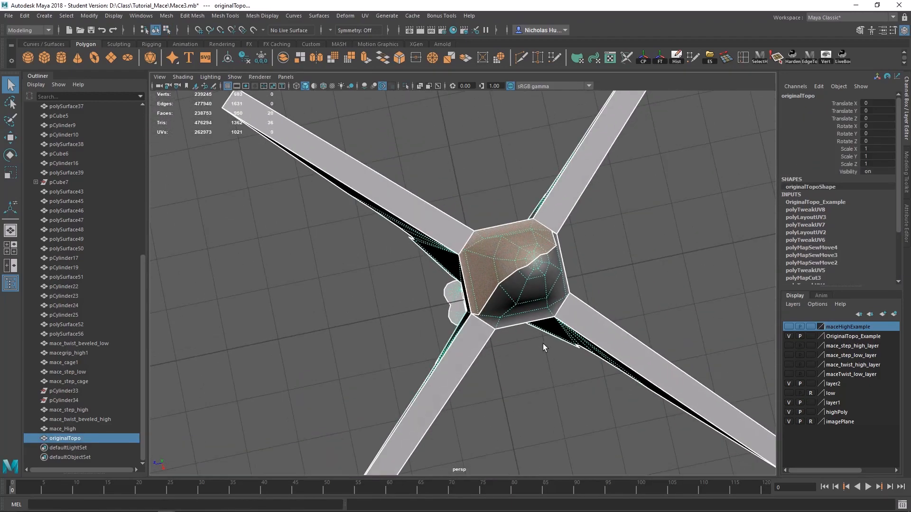
left_click_drag(477, 310, 489, 251, "alt")
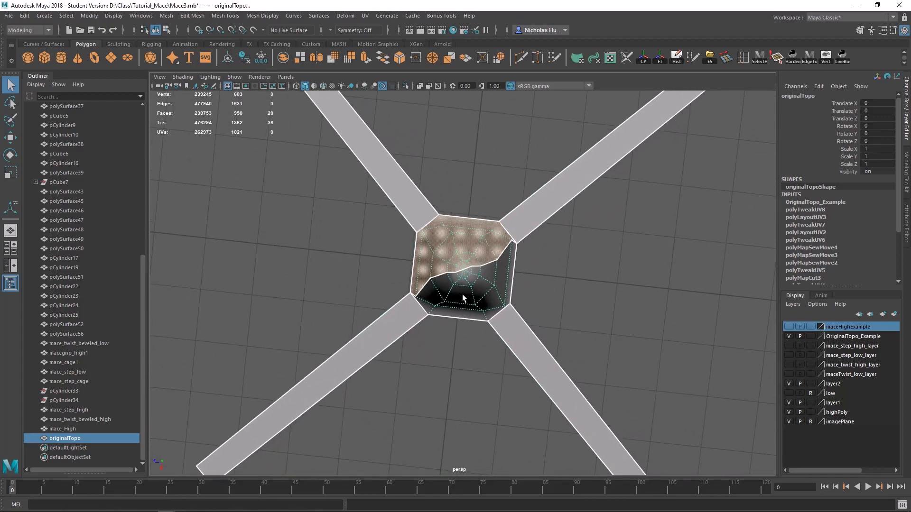
left_click_drag(463, 298, 481, 324, "alt")
left_click_drag(511, 178, 453, 276, "alt")
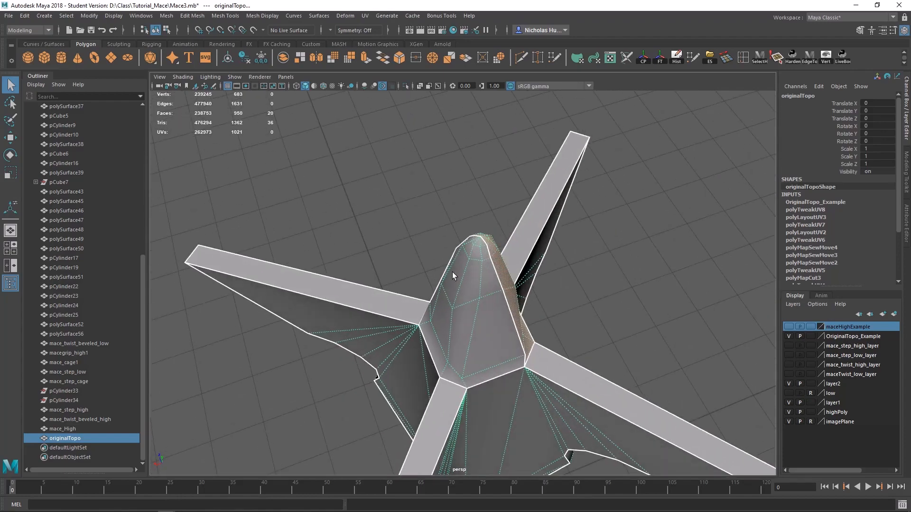
left_click_drag(496, 291, 527, 317, "alt")
middle_click_drag(528, 317, 442, 215, "alt")
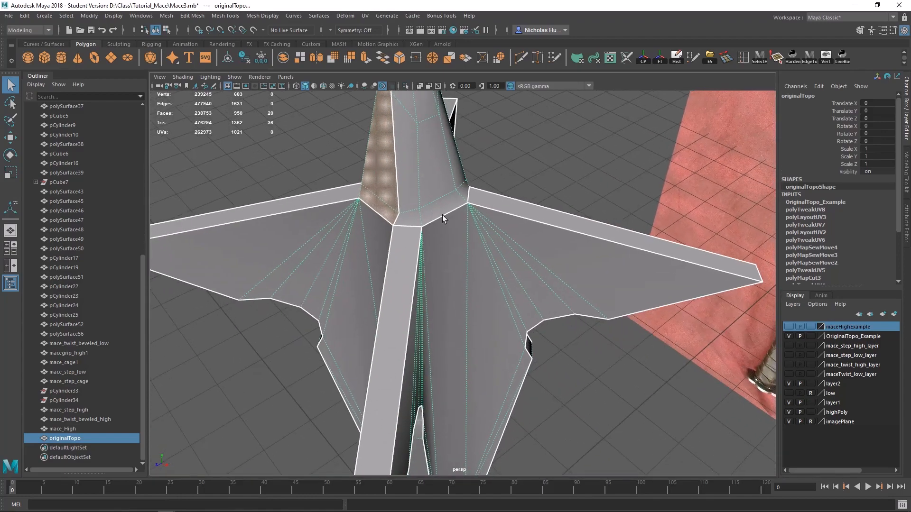
- Delete the mace model's construction history and save the scene
left_click(675, 57)
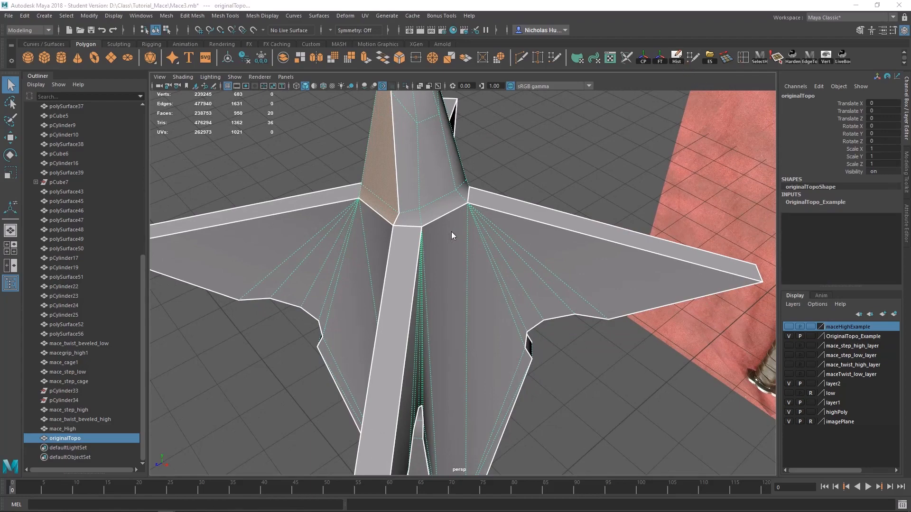
key("ctrl+s")
left_click(436, 271)
- Harden the loop of edges where the twisted shaft meets the square block above the flower-shaped guard
left_click_drag(499, 305, 537, 278, "alt")
right_click(537, 241)
right_click_drag(538, 219, 538, 216)
left_click(527, 270)
left_click(539, 271, "shift")
key("f")
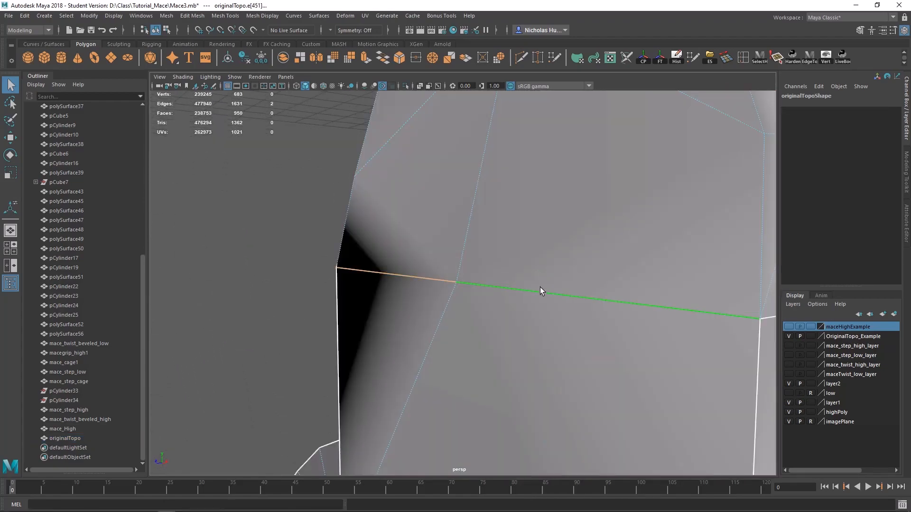
left_click_drag(540, 287, 506, 305, "alt")
right_click_drag(506, 305, 383, 290, "alt")
left_click_drag(383, 290, 546, 294, "alt")
double_click(354, 291, "shift")
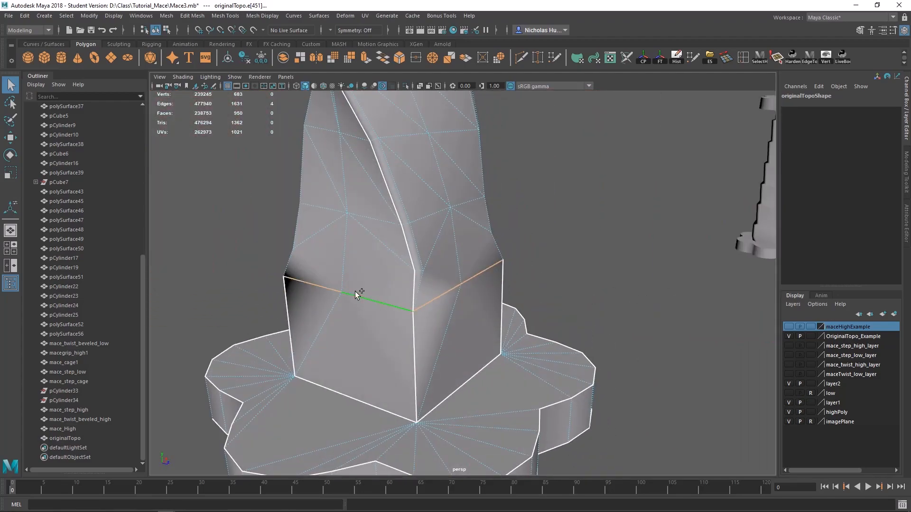
left_click_drag(355, 291, 550, 325, "alt")
double_click(409, 329, "shift")
left_click_drag(293, 353, 522, 309, "alt")
right_click_drag(514, 281, 567, 311, "shift")
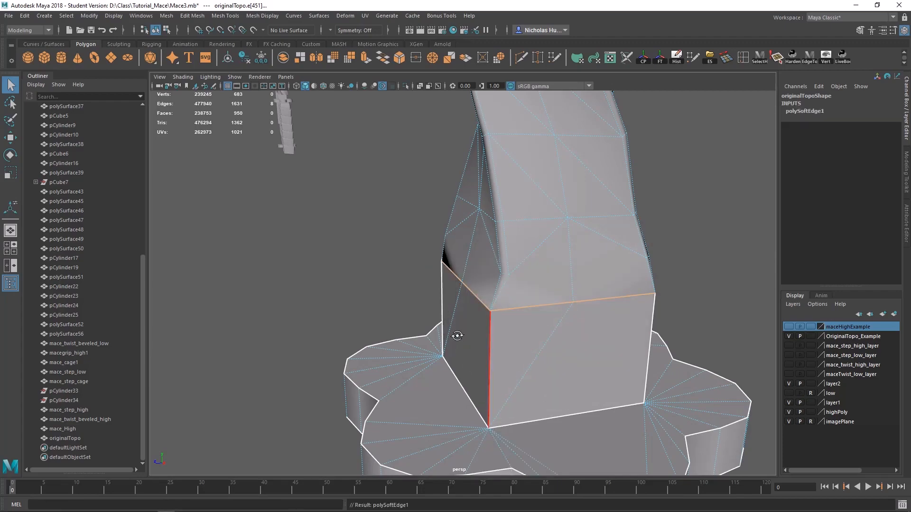
left_click_drag(458, 335, 490, 316, "alt")
- Return the mace to object mode and run the Harden script to harden its UV border edges
left_click(479, 294)
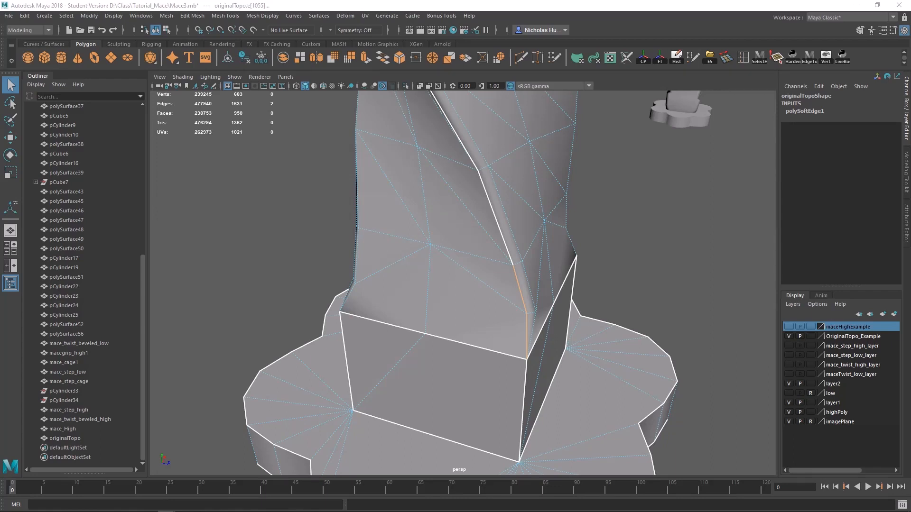
key("F8")
right_click_drag(425, 243, 457, 217)
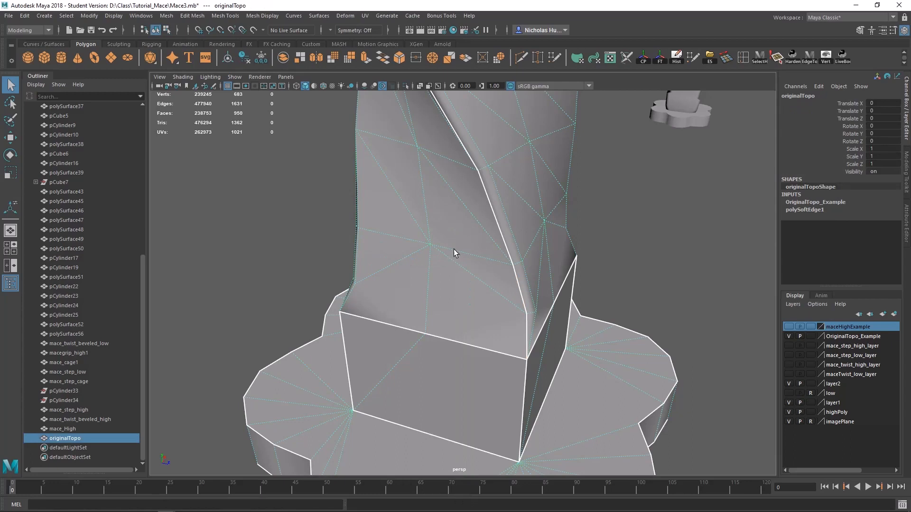
left_click(792, 56)
scroll(559, 287, "down", 3)
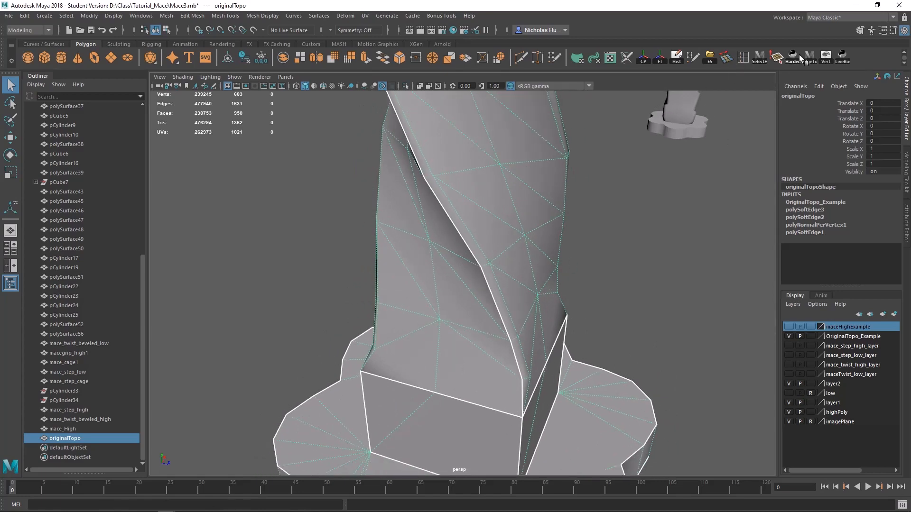
scroll(544, 217, "down", 4)
- Run the Harden script once more on the whole selected mace model
left_click(591, 261)
scroll(531, 242, "down", 4)
left_click(478, 219)
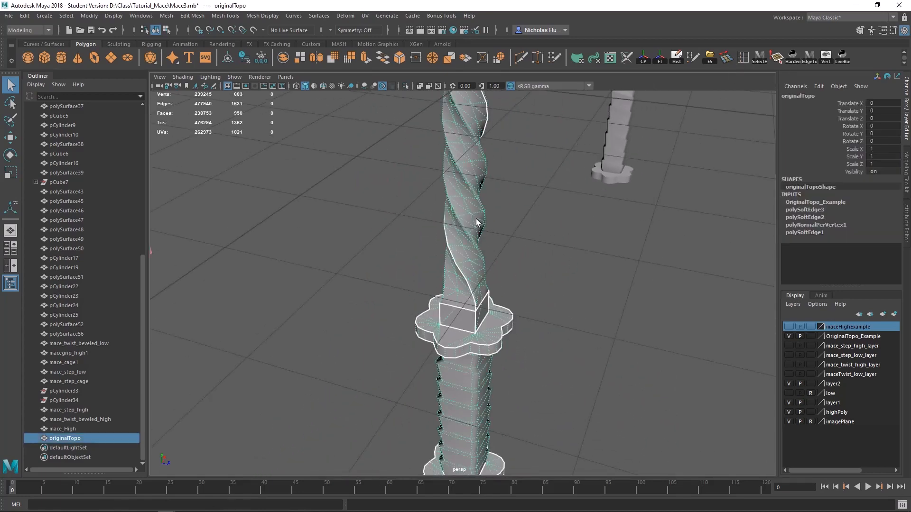
scroll(477, 219, "up", 1)
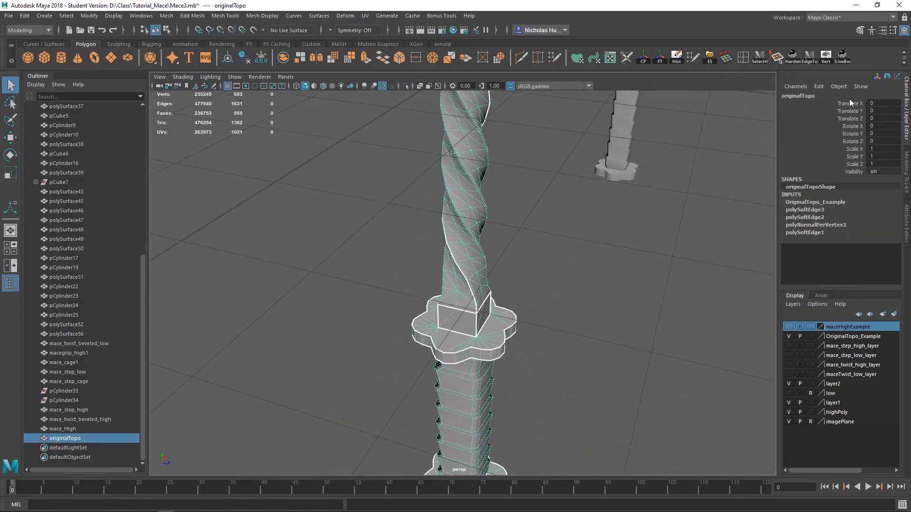
left_click(793, 57)
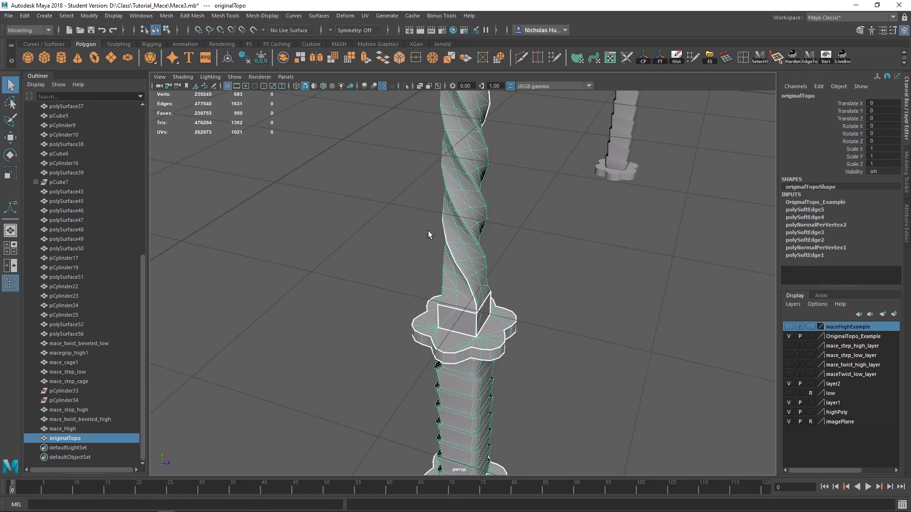
left_click_drag(513, 312, 406, 289, "alt")
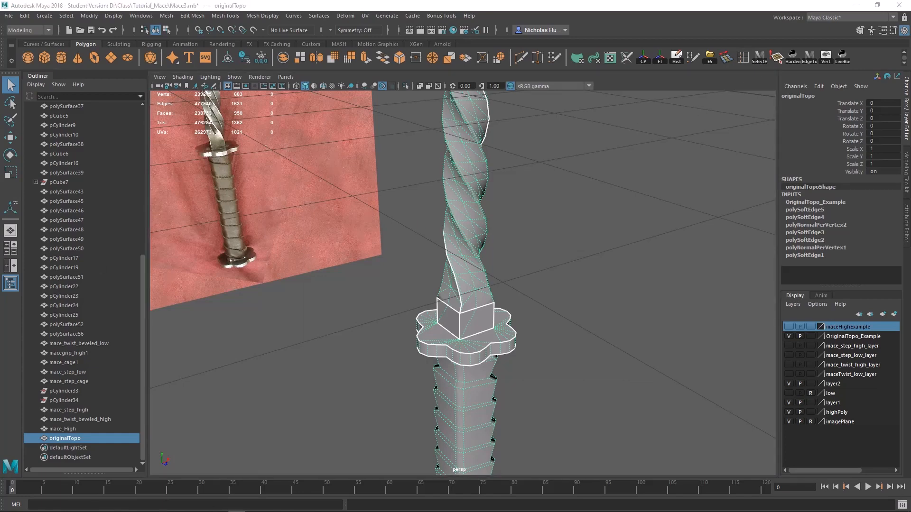
- Open the Harden script's command in the Shelf Editor and review its Python code
left_click_drag(467, 68, 461, 81)
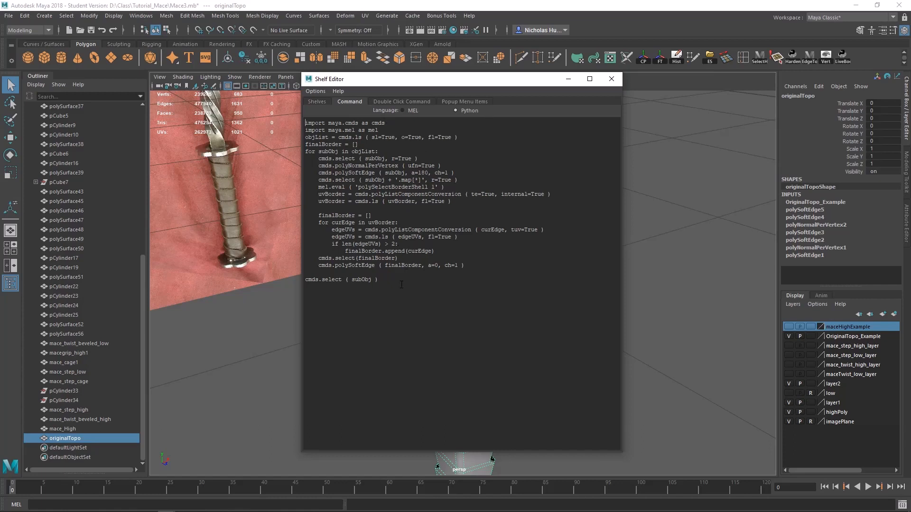
left_click_drag(402, 285, 291, 112)
left_click(369, 189)
left_click_drag(401, 280, 300, 121)
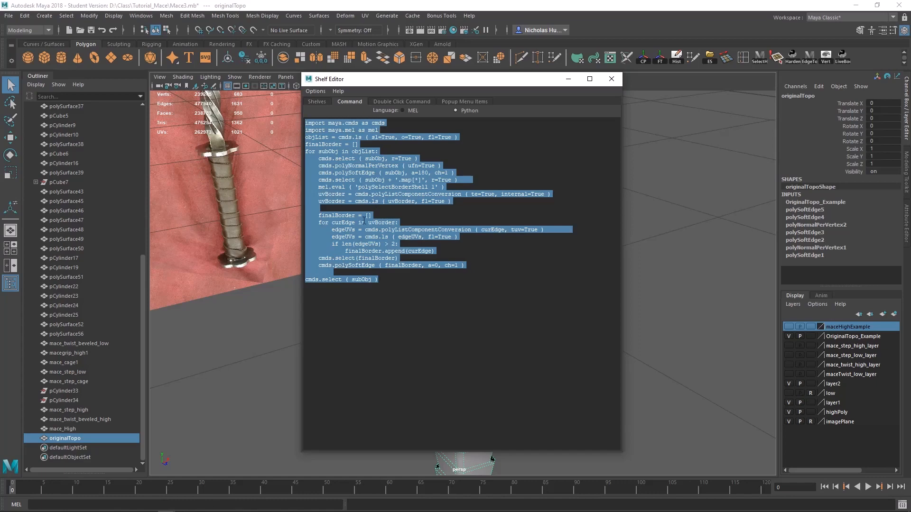
left_click(391, 280)
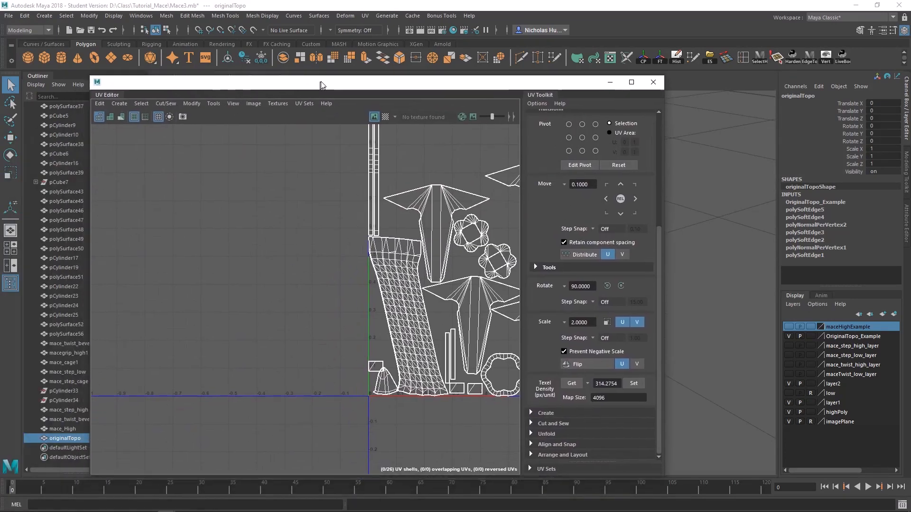
- Select all of the mace's UV shells in the UV Editor and unfold them
scroll(346, 190, "down", 4)
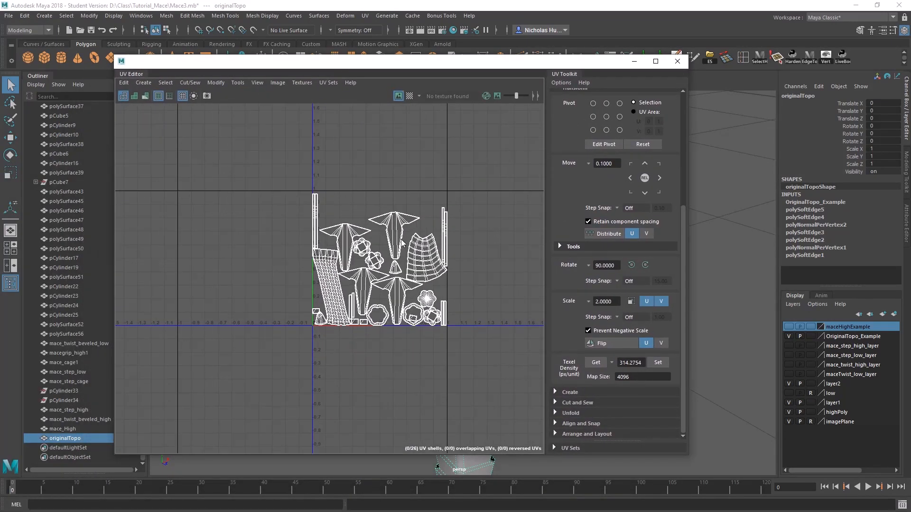
right_click_drag(402, 243, 379, 233)
left_click_drag(492, 149, 270, 374)
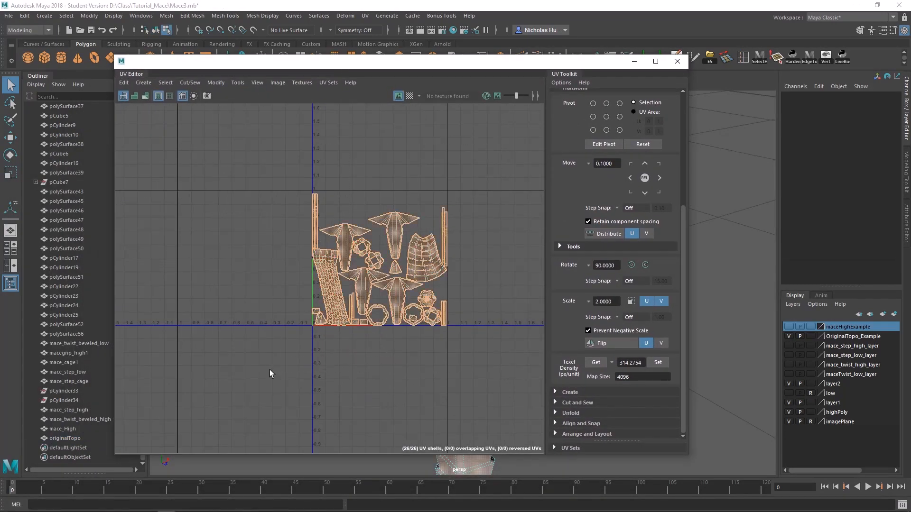
right_click_drag(412, 213, 295, 212, "shift")
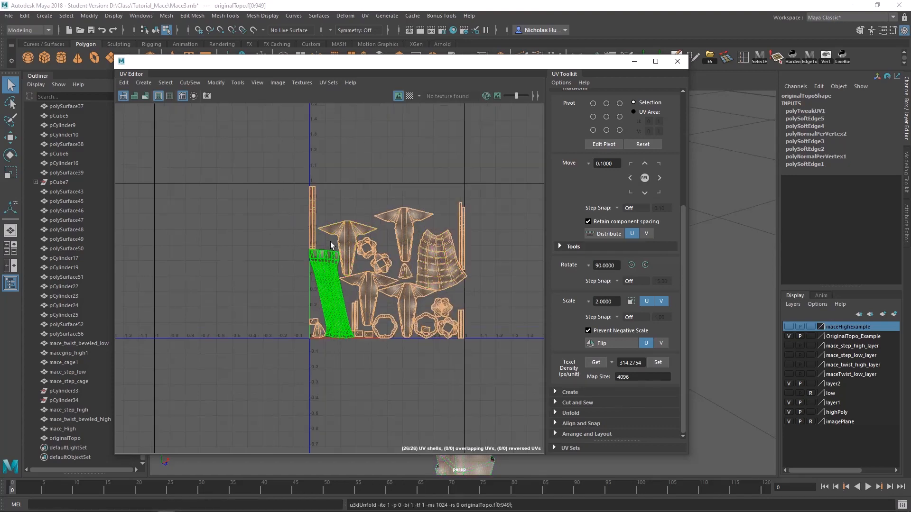
scroll(332, 243, "up", 2)
middle_click_drag(389, 244, 306, 239, "alt")
scroll(307, 239, "down", 1)
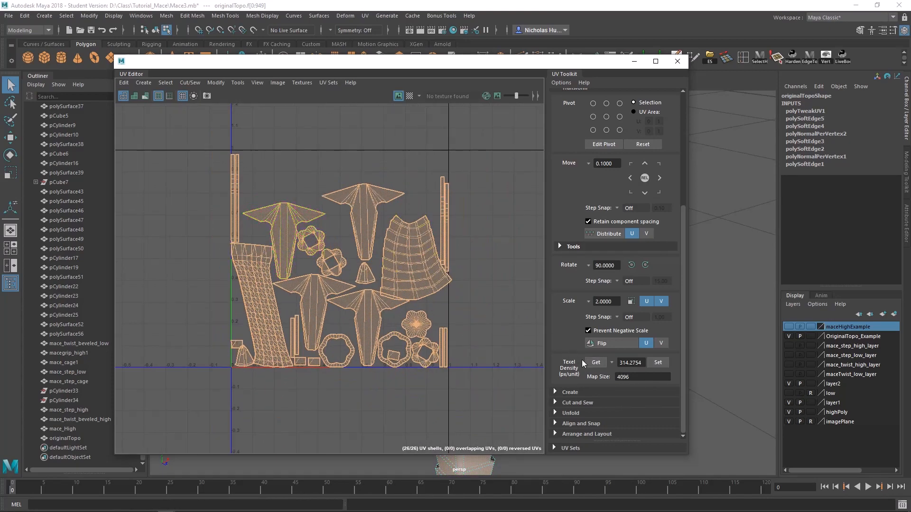
- Get the selected shells' texel density, apply it to all of them at map size 4096, and lay the shells out again
left_click(596, 362)
left_click(657, 362)
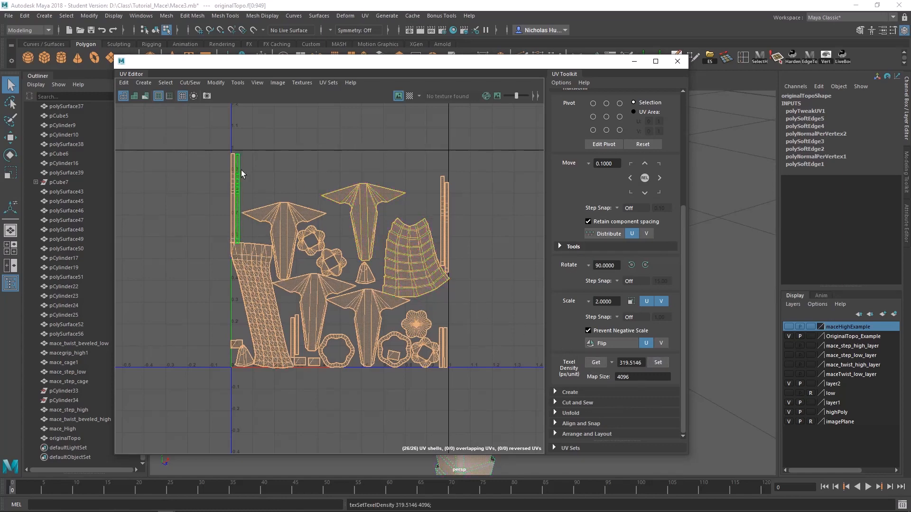
right_click_drag(376, 256, 318, 226, "shift")
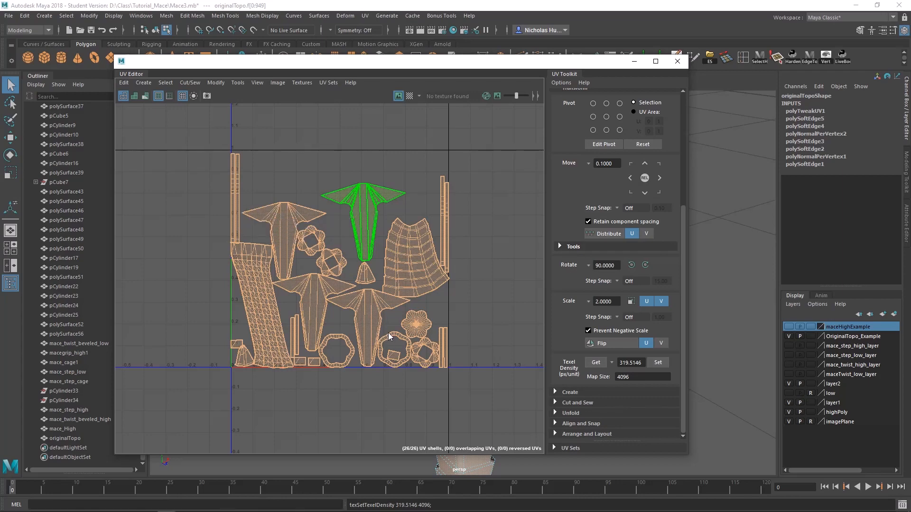
- Examine how the repacked shells fill the UV tile, and select the small tilted rectangular shell inside the ring-shaped shell
scroll(388, 332, "up", 3)
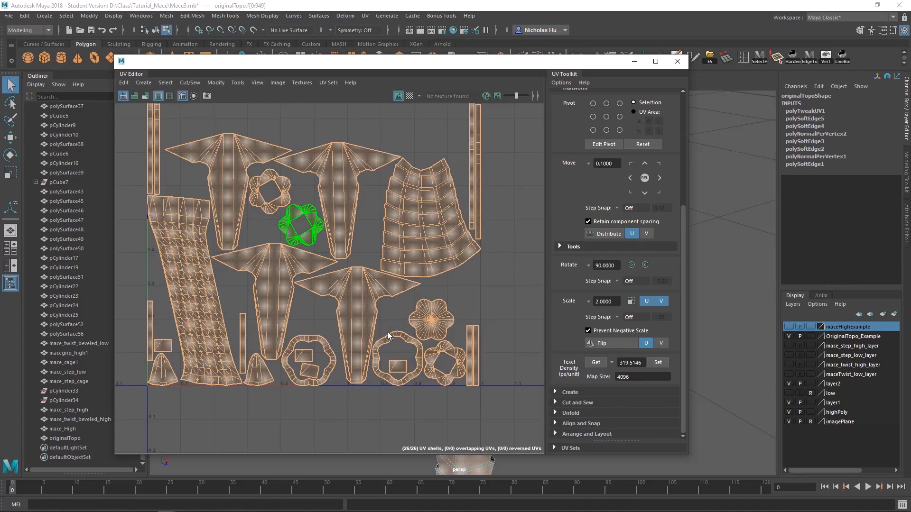
middle_click_drag(427, 322, 452, 414, "alt")
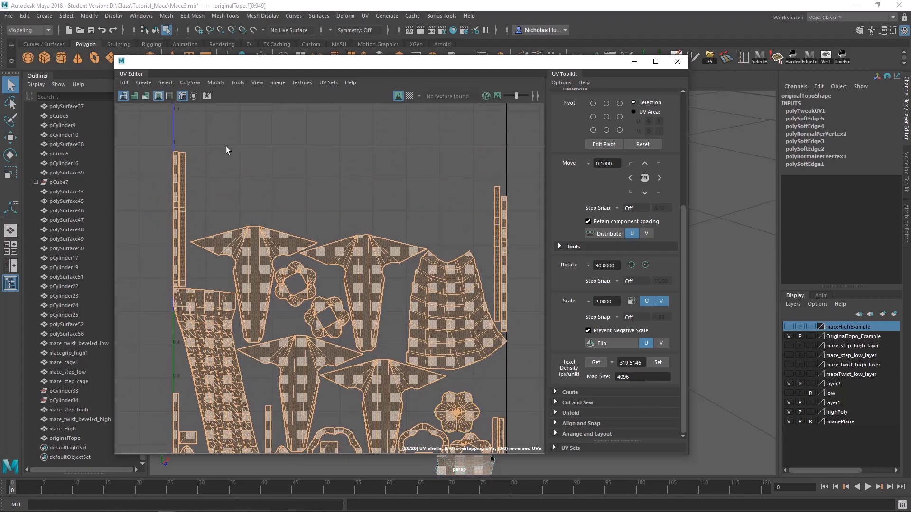
middle_click_drag(402, 228, 382, 247, "alt")
right_click_drag(382, 247, 323, 245, "alt")
middle_click_drag(323, 245, 320, 256, "alt")
right_click_drag(319, 256, 289, 256, "alt")
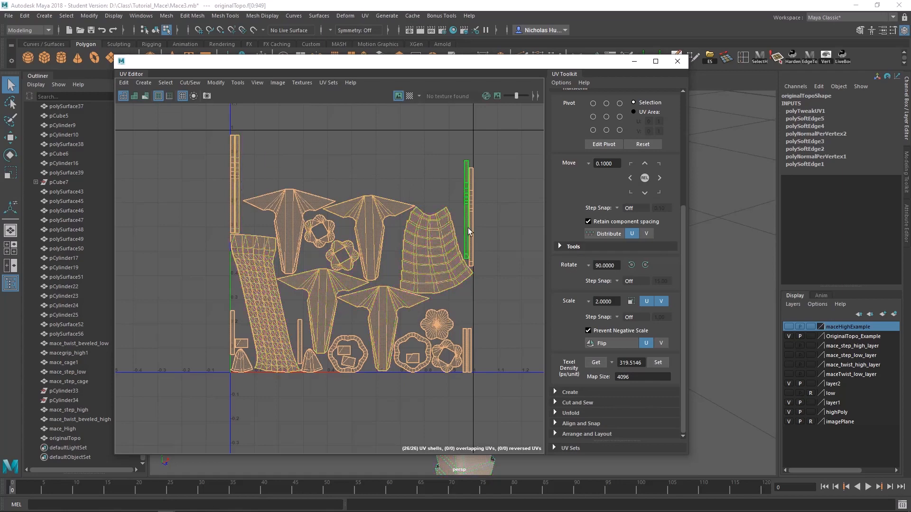
scroll(347, 304, "up", 3)
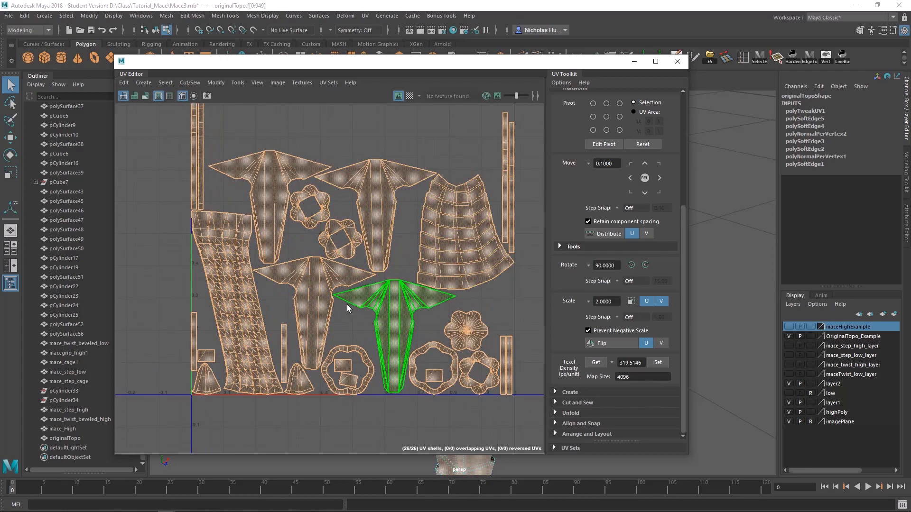
middle_click_drag(407, 261, 374, 190, "alt")
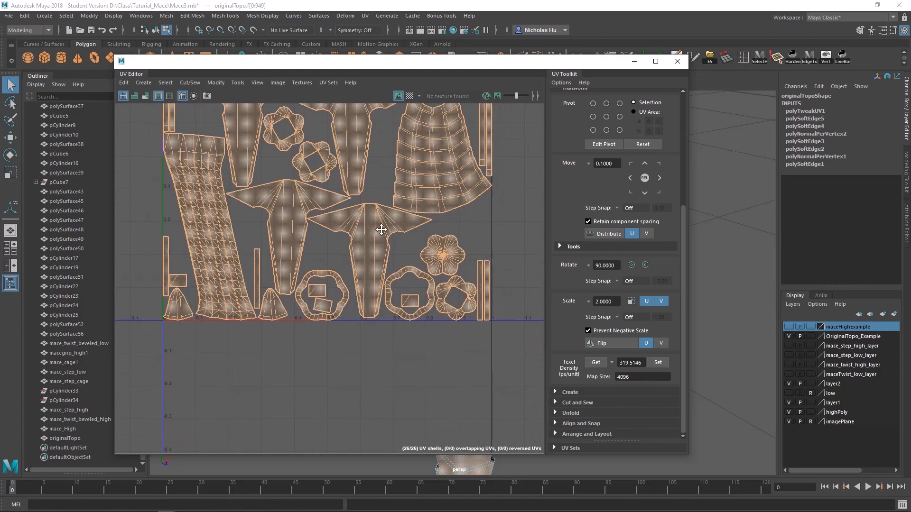
scroll(297, 325, "up", 7)
middle_click_drag(414, 252, 388, 294, "alt")
left_click(404, 277)
scroll(388, 194, "down", 8)
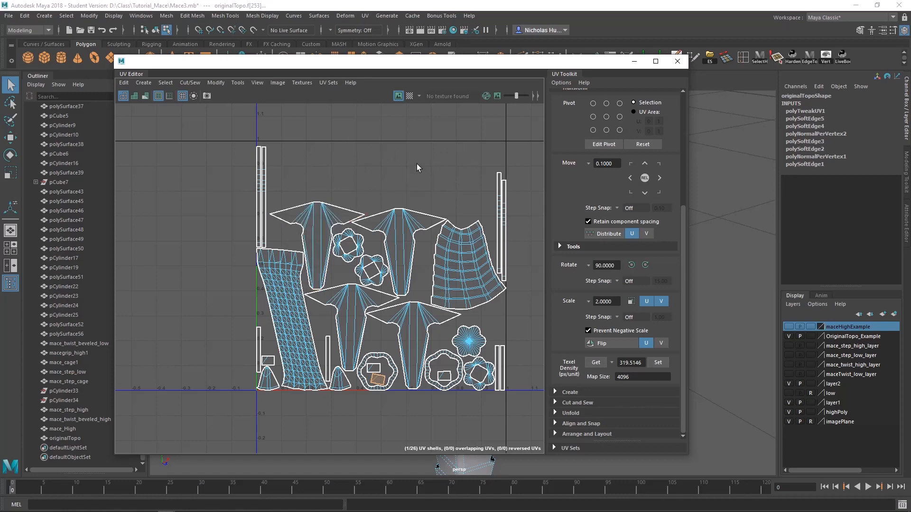
- Minimize the UV Editor and swap the visible mesh by hiding the OriginalTopo_Example layer and showing maceTwist_low_layer
scroll(401, 248, "up", 5)
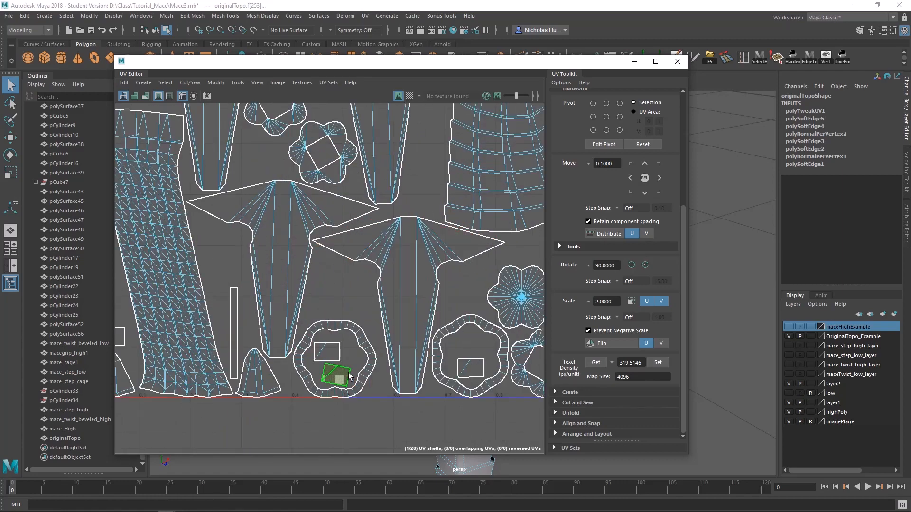
scroll(393, 281, "up", 2)
mouse_move(355, 343)
right_mouse_down("shift")
mouse_move(351, 378)
mouse_move(343, 352)
right_mouse_up("shift")
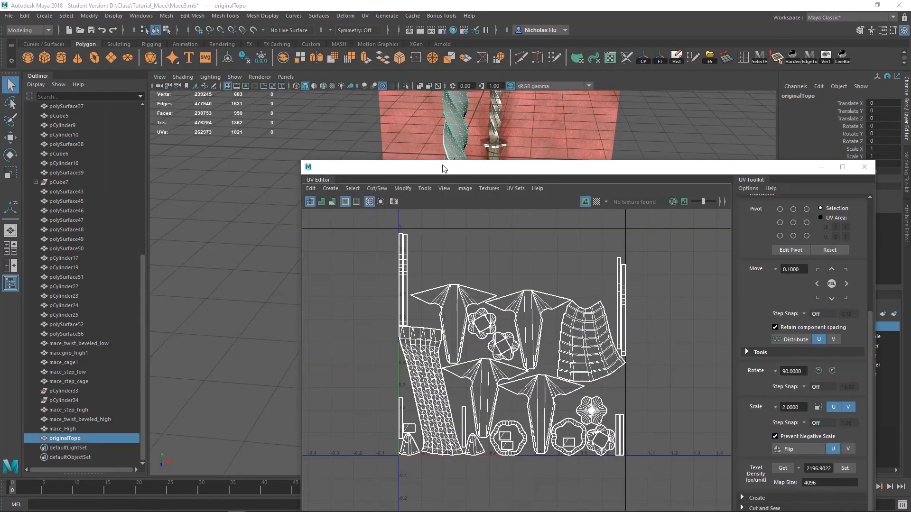
left_click_drag(444, 169, 294, 335)
left_click(672, 334)
left_click_drag(568, 273, 540, 293, "alt")
middle_click_drag(540, 292, 565, 300, "alt")
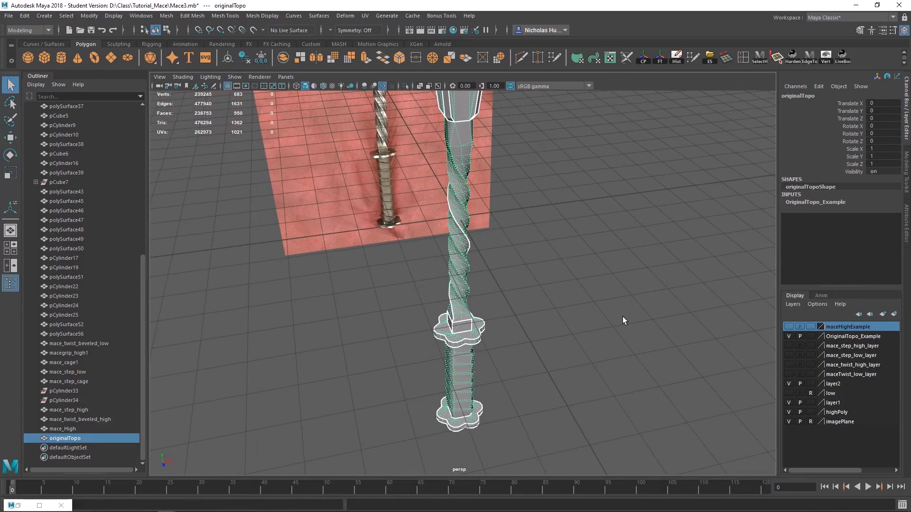
left_click(789, 336)
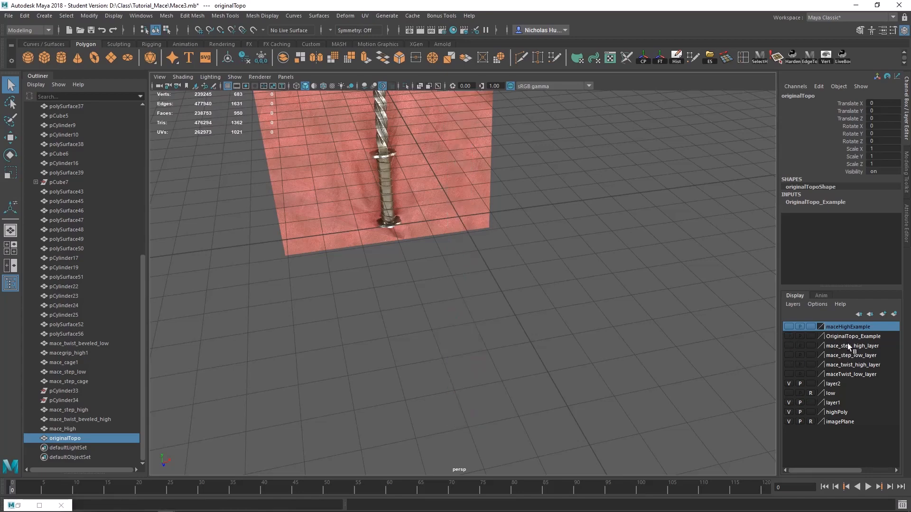
left_click(789, 374)
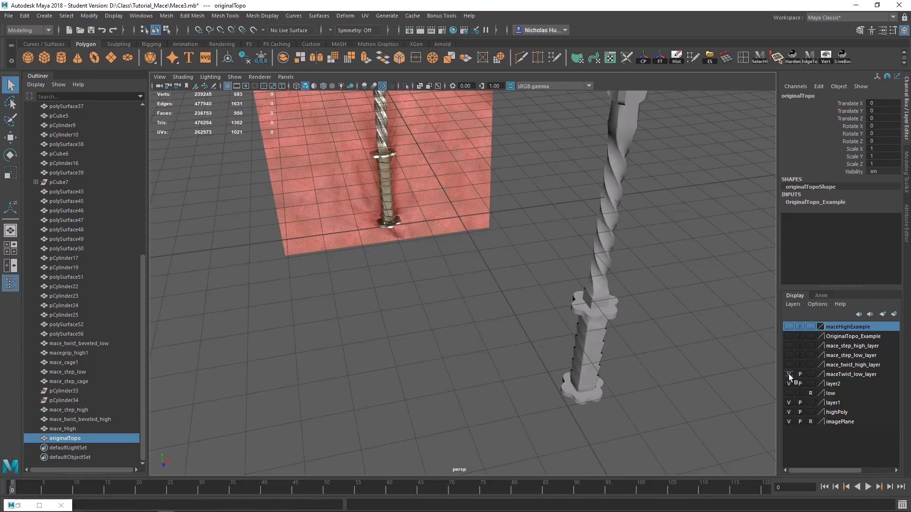
- Select the mace_twist_beveled_low mesh and set its Translate X to 0
left_click(591, 335)
left_click_drag(608, 340, 614, 280, "alt")
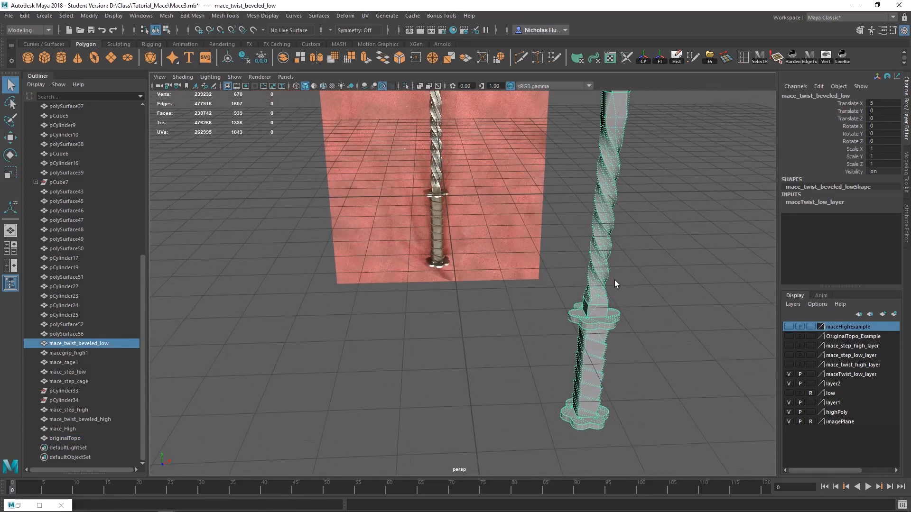
left_click(881, 103)
type("0")
key("Return")
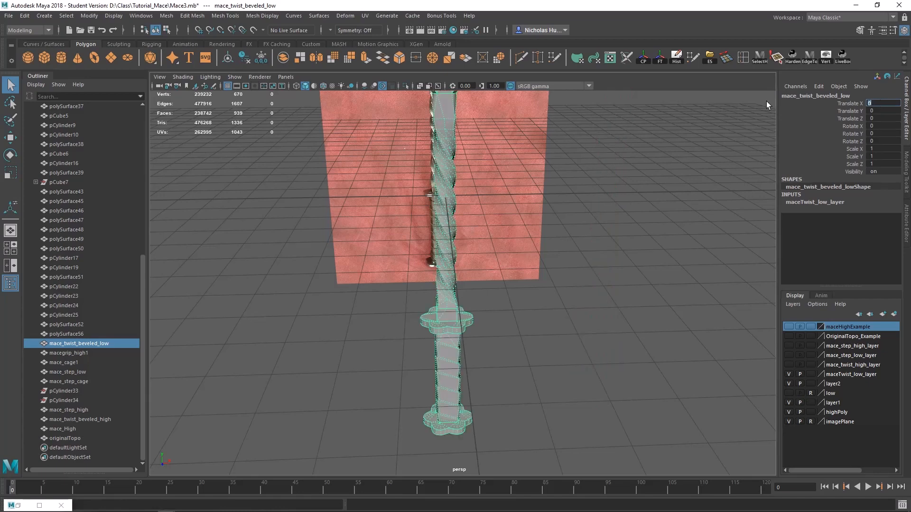
- Examine the stepped wraps of the low-poly mace's grip and its lobed pommel from several angles
scroll(529, 140, "up", 5)
middle_click_drag(466, 144, 488, 263, "alt")
scroll(488, 263, "up", 3)
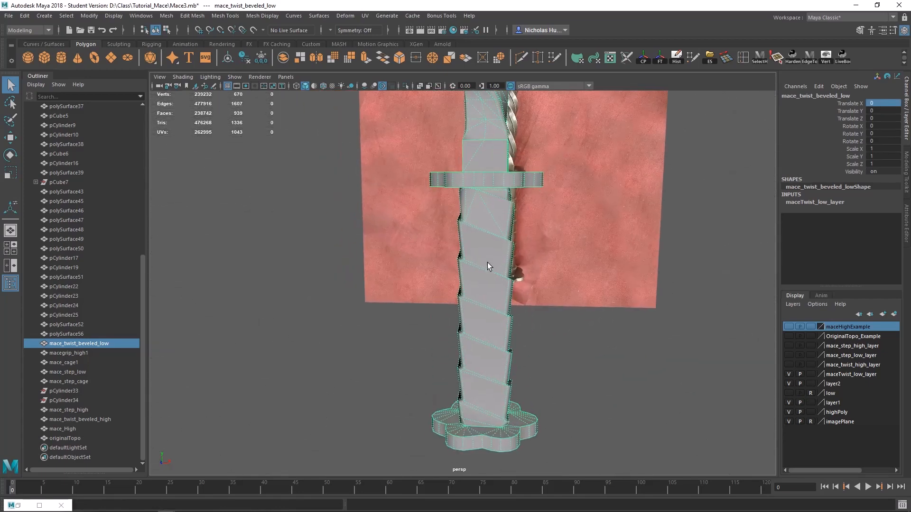
left_click_drag(519, 228, 526, 135, "alt")
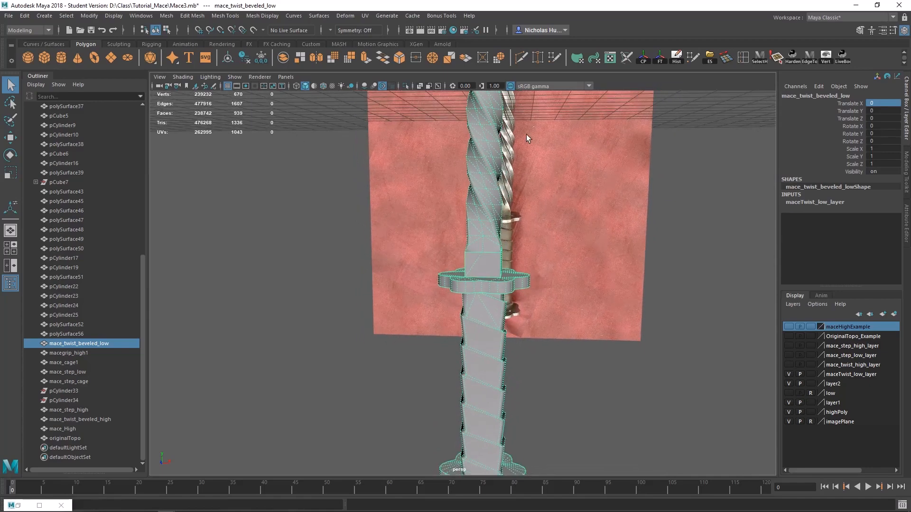
middle_click_drag(496, 352, 476, 169, "alt")
scroll(476, 169, "up", 3)
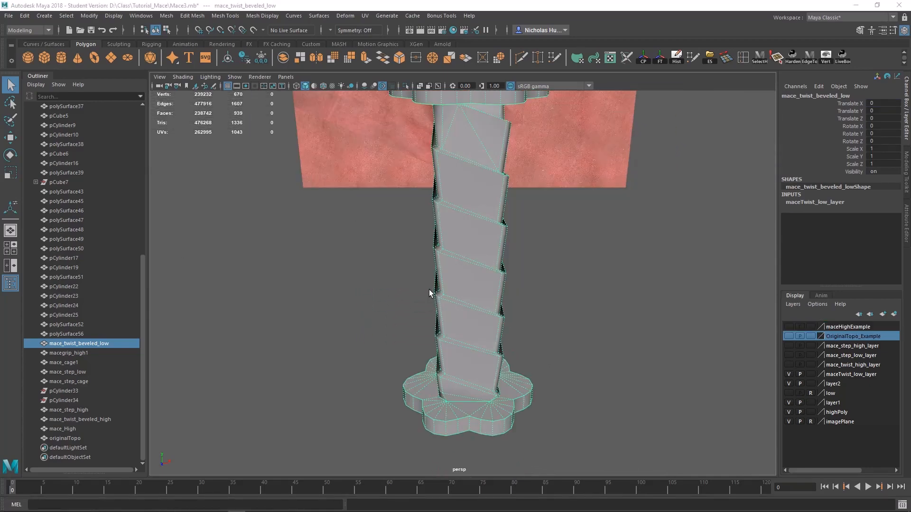
left_click_drag(429, 289, 492, 269, "alt")
left_click_drag(428, 320, 457, 212, "alt")
right_click_drag(458, 212, 454, 341, "alt")
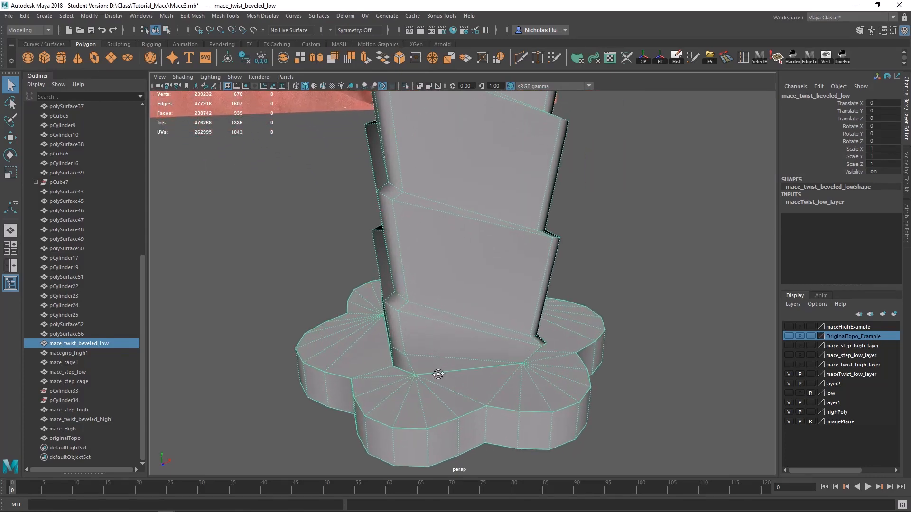
left_click_drag(439, 374, 380, 357, "alt")
middle_click_drag(444, 366, 459, 409, "alt")
right_click_drag(460, 409, 511, 203, "alt")
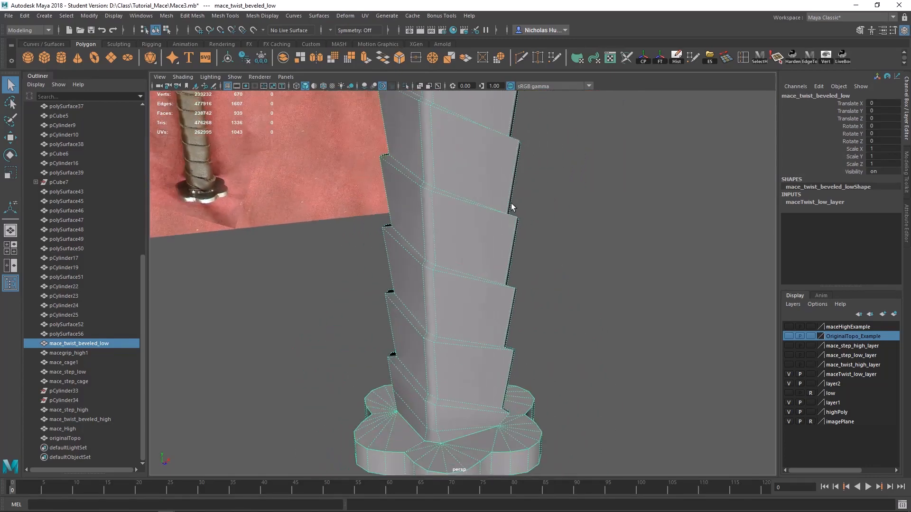
middle_click_drag(511, 203, 496, 334, "alt")
left_click_drag(497, 334, 480, 218, "alt")
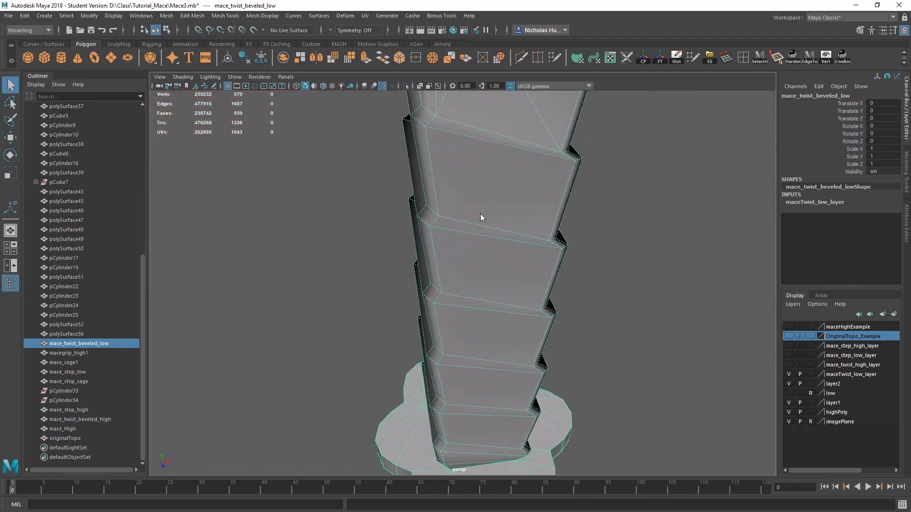
- Select the edge loop running along the grip's spiral step and add its continuing edge just above the lobed pommel
right_click_drag(481, 218, 486, 188)
double_click(471, 218)
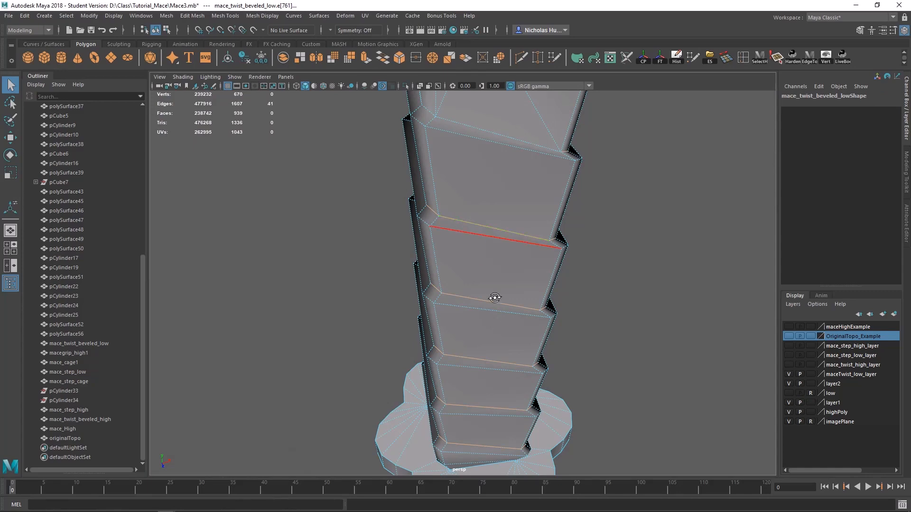
left_click_drag(495, 298, 437, 253, "alt")
left_click_drag(591, 308, 451, 289, "alt")
scroll(453, 326, "up", 5)
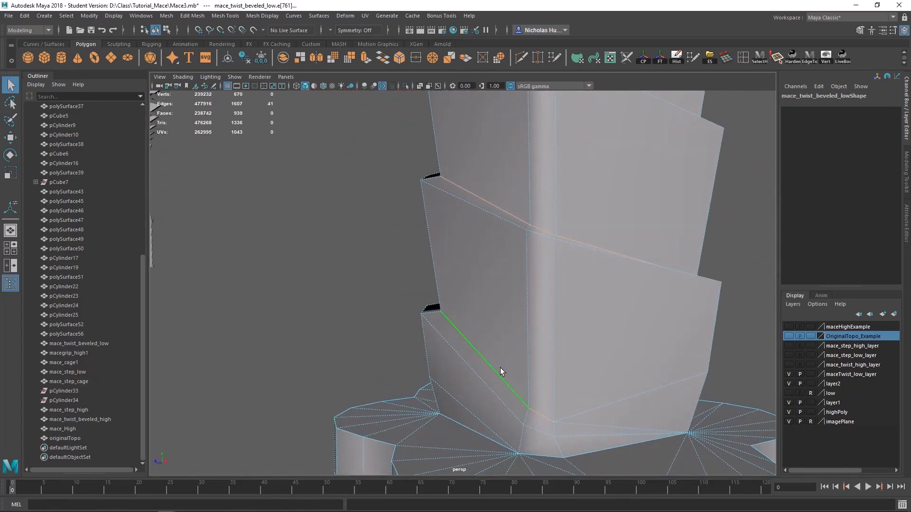
left_click_drag(545, 361, 495, 307, "alt")
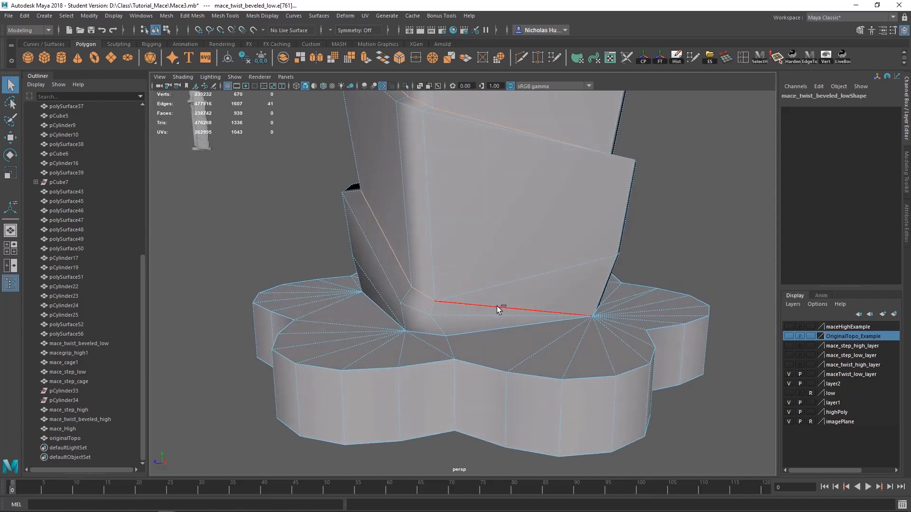
left_click(491, 306)
left_click_drag(479, 306, 402, 321, "alt")
scroll(402, 321, "up", 1)
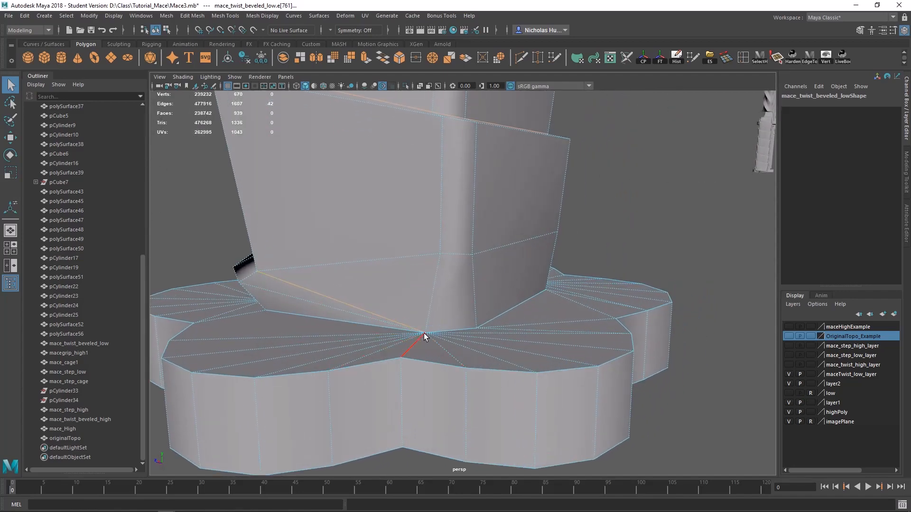
- Add a missing edge of the spiral step near the grip's upper end to the edge selection
scroll(411, 247, "down", 8)
left_click_drag(485, 197, 304, 284, "alt")
middle_click_drag(382, 300, 412, 228, "alt")
left_click_drag(412, 229, 501, 228, "alt")
scroll(500, 226, "up", 1)
left_click(449, 200, "shift")
left_click_drag(449, 199, 438, 153, "alt")
left_click_drag(531, 252, 489, 369, "alt")
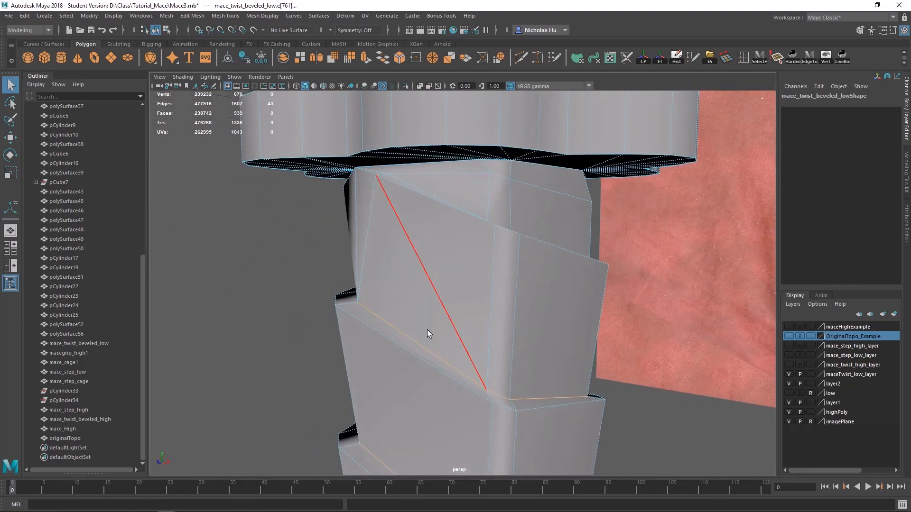
- Extend the edge selection along the uppermost spiral turn of the grip, including the short edges across its beveled corners
left_click_drag(429, 329, 457, 306, "alt")
left_click_drag(358, 251, 551, 288, "alt")
middle_click_drag(550, 287, 518, 218, "alt")
scroll(498, 228, "up", 2)
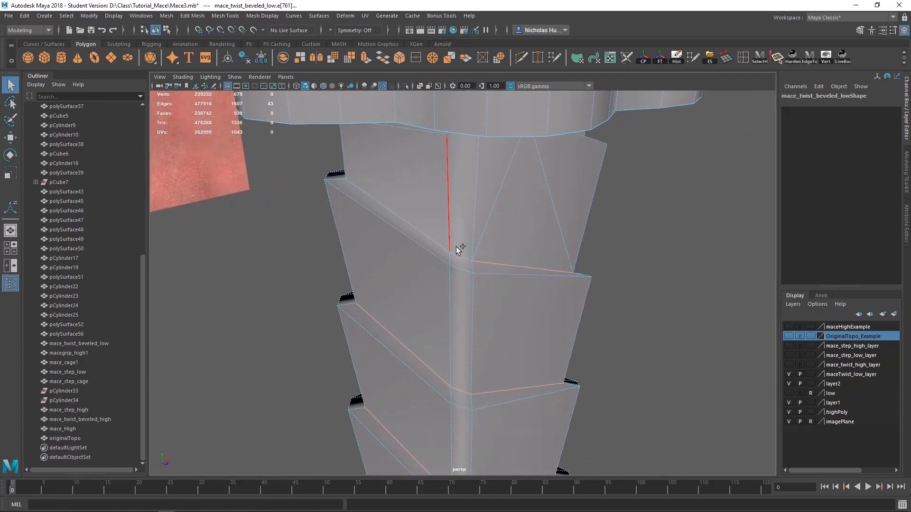
left_click(456, 250, "shift")
left_click(429, 229, "shift")
left_click_drag(372, 218, 549, 244, "alt")
left_click(430, 249, "shift")
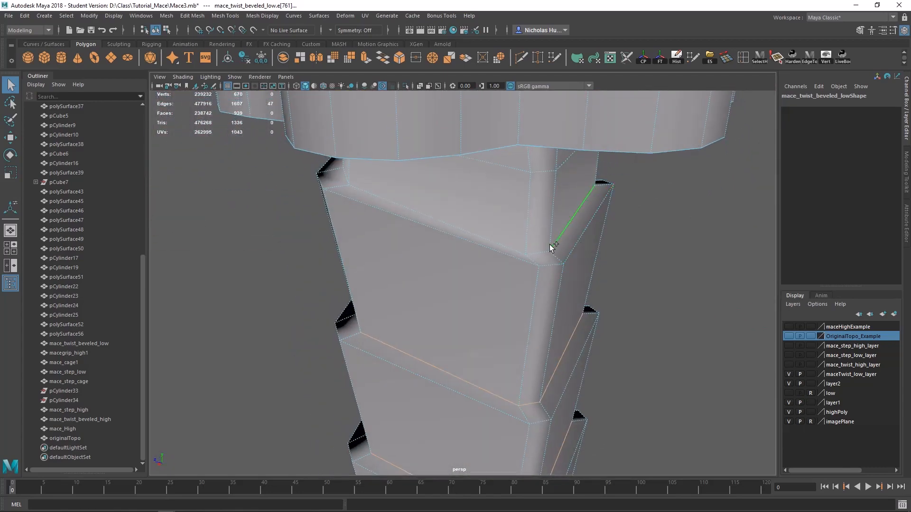
left_click(536, 250, "shift")
left_click(435, 218, "shift")
left_click_drag(434, 218, 539, 264, "alt")
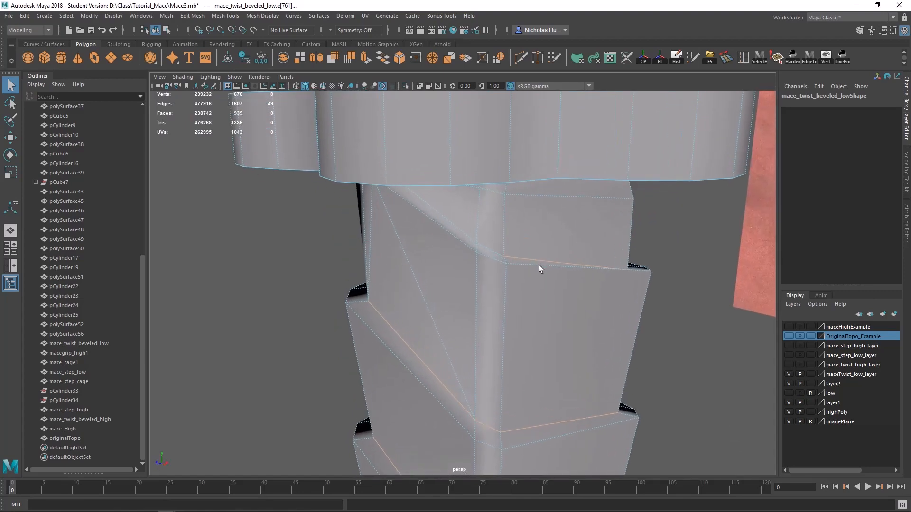
- Complete the spiral edge selection up to where the grip meets the underside of the lobed guard
double_click(489, 244, "shift")
mouse_move(433, 252)
left_mouse_down("alt")
mouse_move(518, 182)
mouse_move(546, 245)
mouse_move(457, 270)
mouse_move(447, 262)
left_mouse_up("alt")
scroll(548, 248, "up", 3)
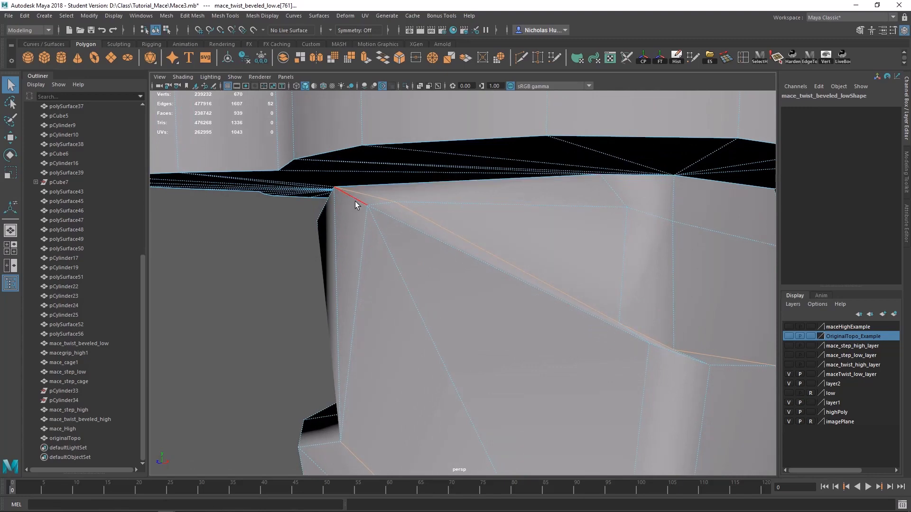
left_click_drag(355, 201, 529, 257, "alt")
scroll(530, 256, "down", 5)
middle_click_drag(522, 268, 459, 208, "alt")
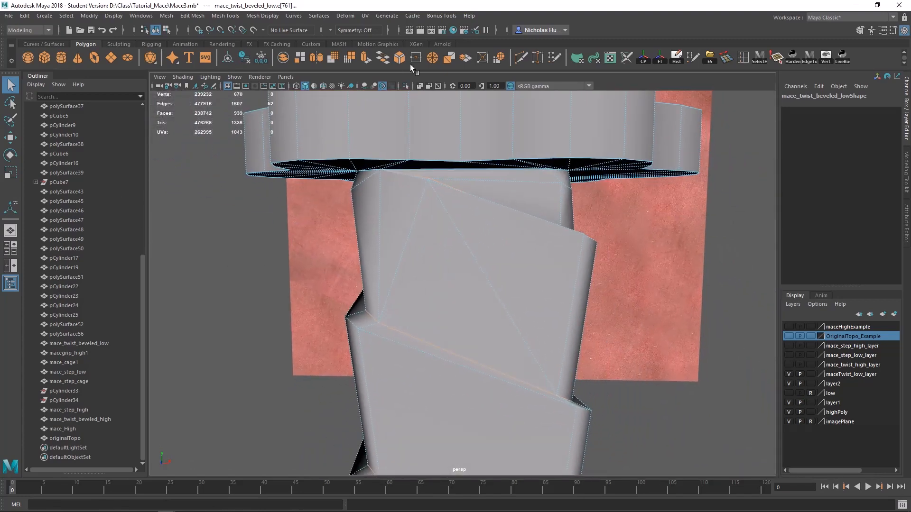
- Open the UV Editor and cut the UVs along the selected spiral edges
left_click(364, 15)
left_click(375, 33)
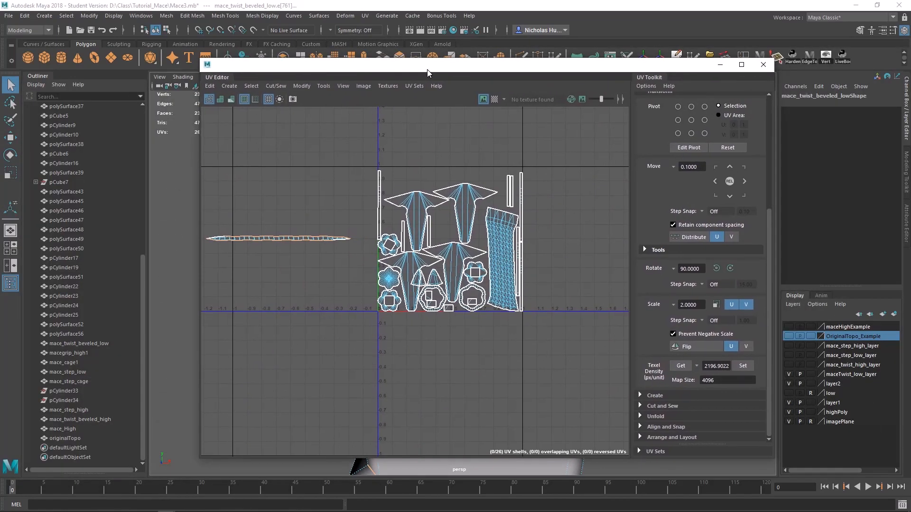
middle_click_drag(324, 194, 436, 173, "alt")
scroll(436, 186, "up", 5)
middle_click_drag(464, 225, 422, 199, "alt")
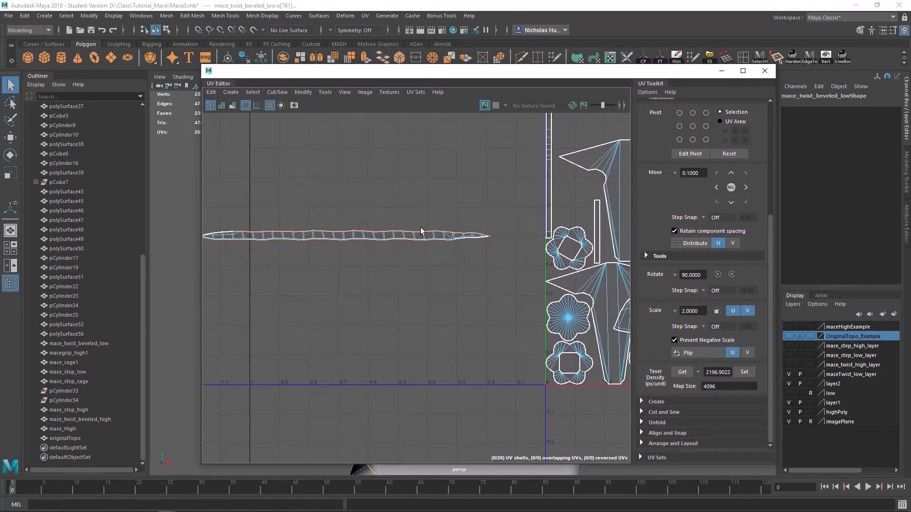
right_click(427, 190, "shift")
right_click_drag(428, 189, 393, 202, "shift")
- Select the long thin UV shell lying outside the 0–1 tile and unfold it
scroll(369, 226, "down", 3)
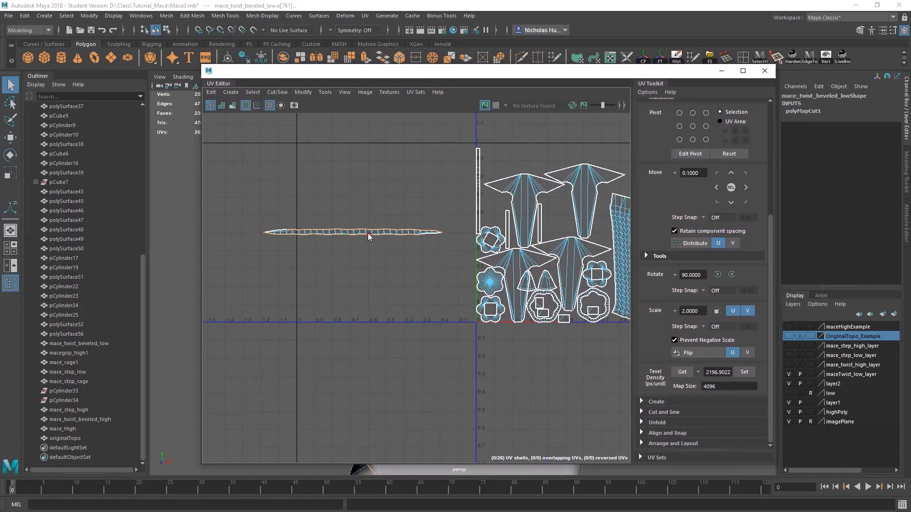
right_click_drag(369, 232, 324, 217)
middle_click_drag(422, 233, 386, 232, "alt")
left_click(300, 232)
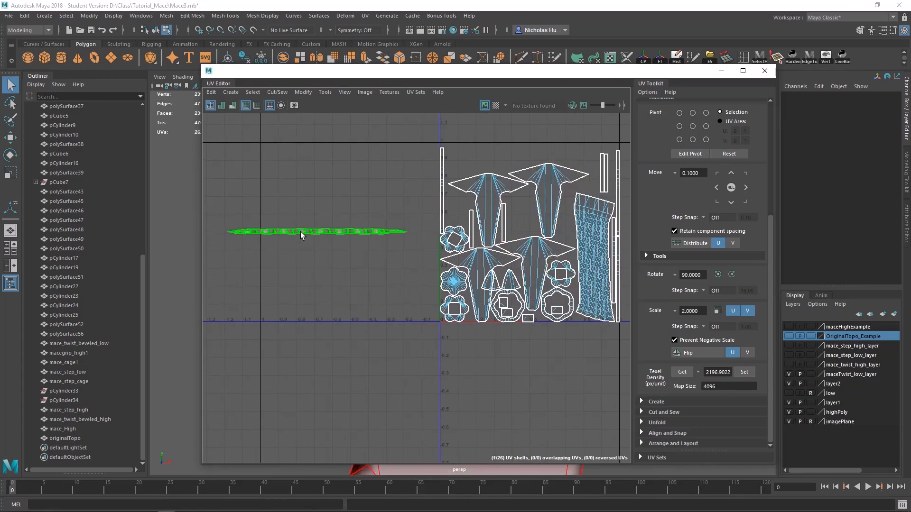
left_click_drag(378, 71, 653, 131)
key("f")
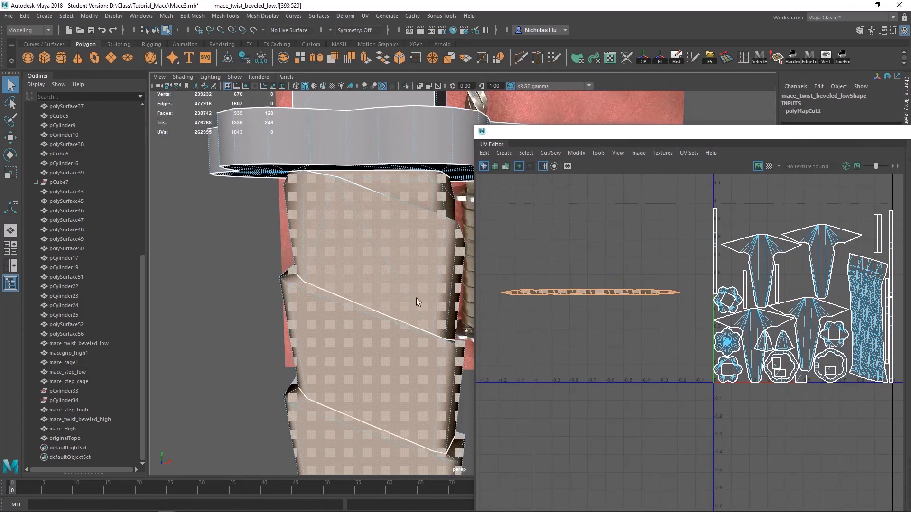
key("f")
right_click_drag(628, 213, 624, 248, "shift")
right_click_drag(565, 215, 541, 213, "shift")
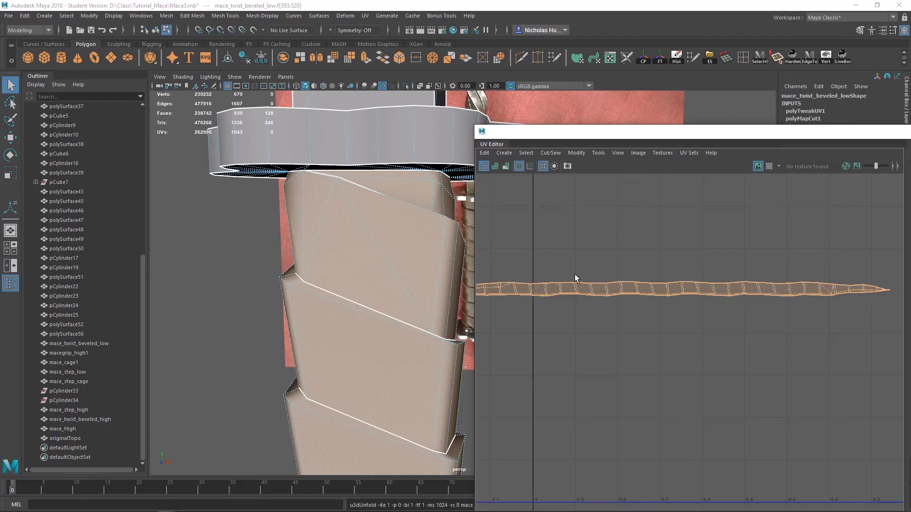
- Move the long thin shell across so that it straddles the U=0 border of the 0–1 tile
scroll(648, 293, "down", 5)
scroll(616, 299, "up", 2)
key("w")
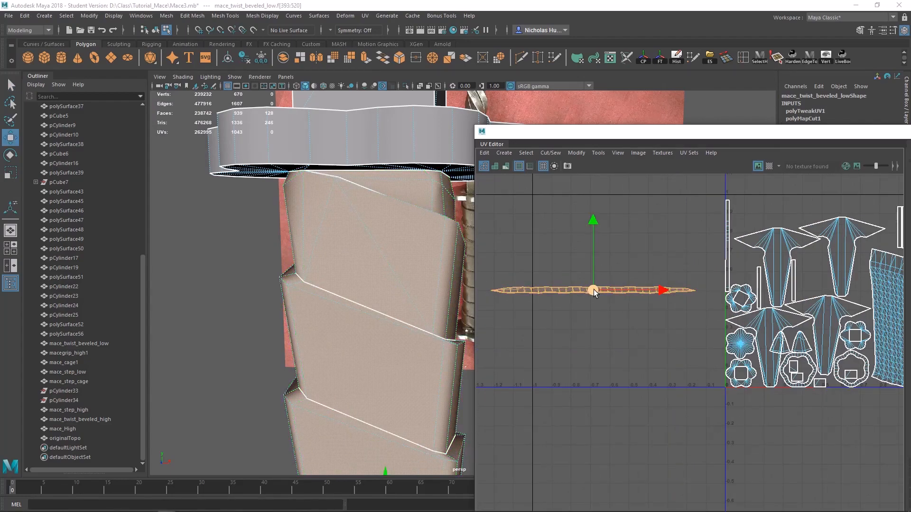
left_click_drag(594, 290, 722, 270)
scroll(775, 272, "up", 3)
middle_click_drag(775, 271, 670, 296, "alt")
left_click_drag(613, 137, 307, 78)
middle_click_drag(375, 216, 475, 217, "alt")
middle_click_drag(469, 157, 439, 155, "alt")
scroll(439, 155, "down", 1)
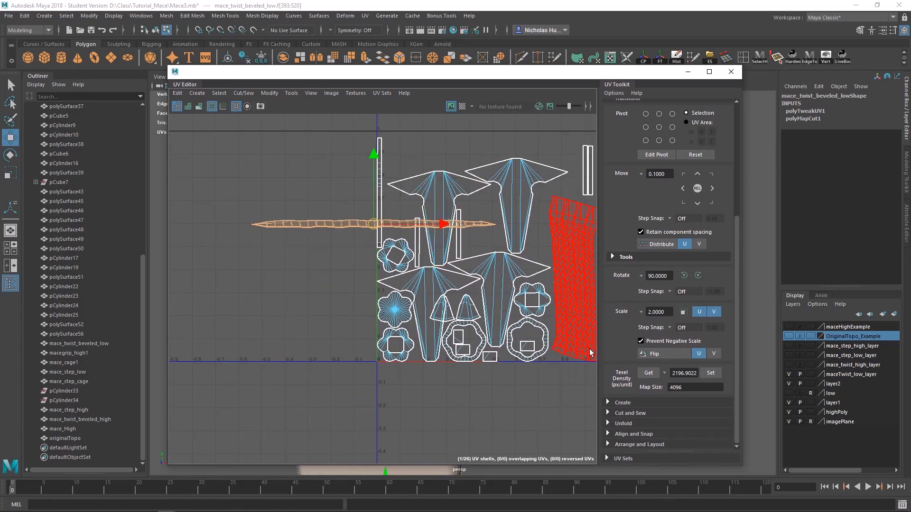
- Get the texel density of the upper-right T-shaped shell and apply it to the long thin shell
middle_click_drag(459, 246, 408, 264, "alt")
left_click(468, 204)
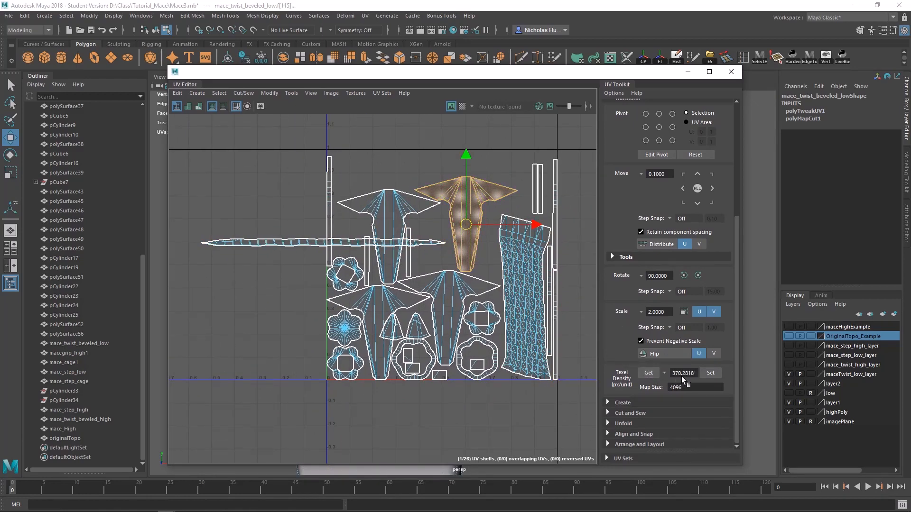
scroll(317, 257, "up", 3)
left_click(372, 240)
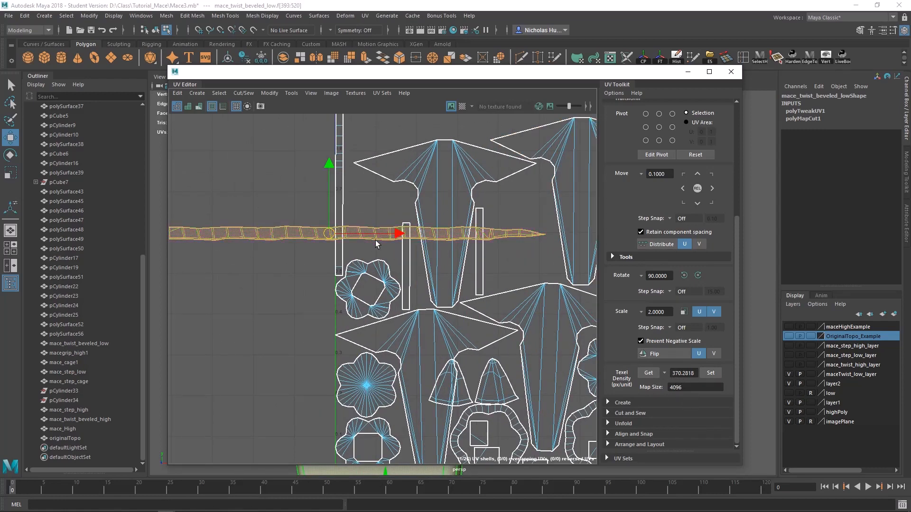
left_click(710, 373)
scroll(388, 286, "down", 4)
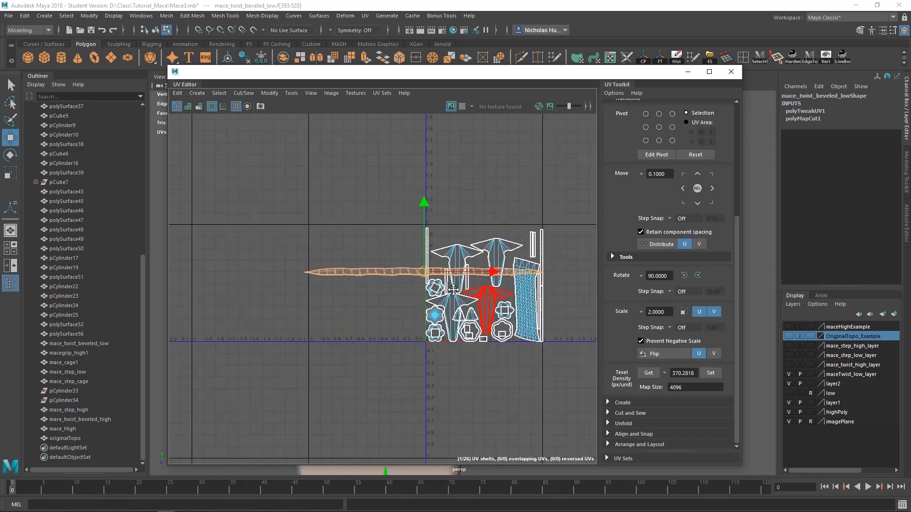
scroll(388, 286, "up", 4)
scroll(324, 281, "down", 3)
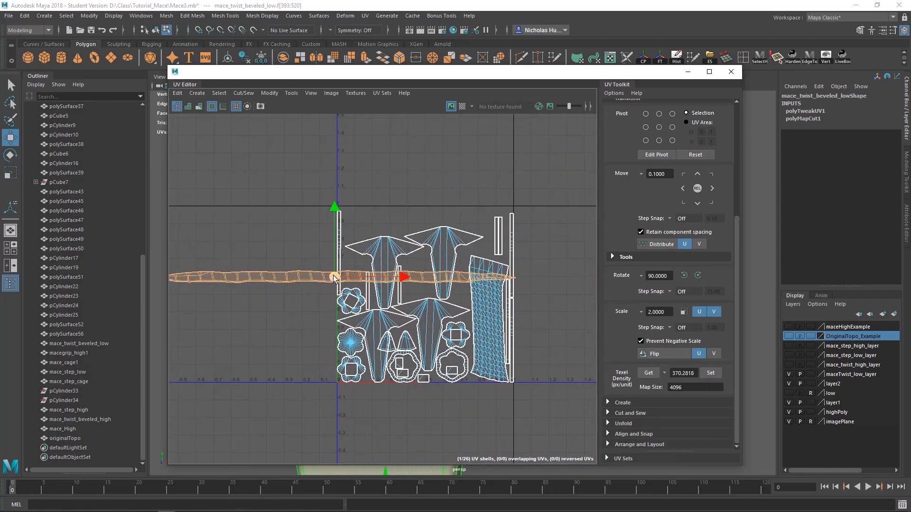
- Move the long thin shell up beneath the upper border of the 0–1 tile
left_click_drag(335, 274, 434, 218)
left_click(399, 221)
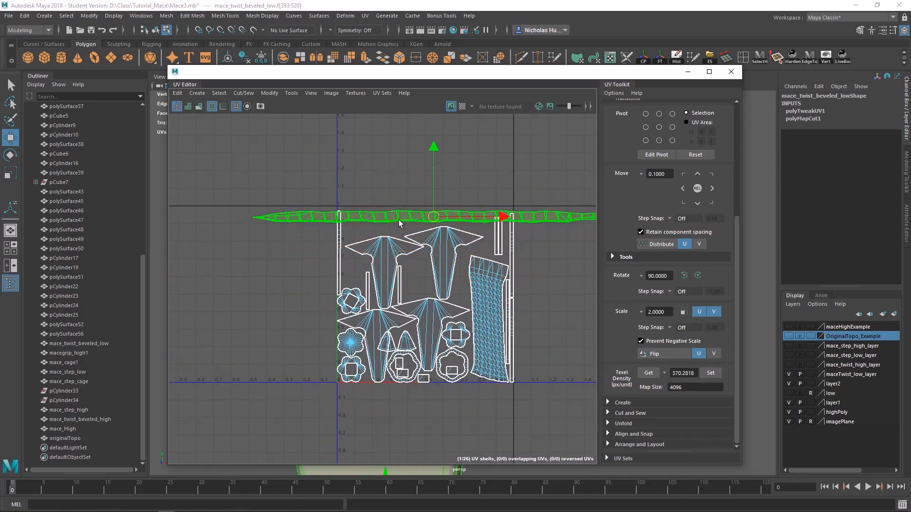
scroll(423, 252, "up", 3)
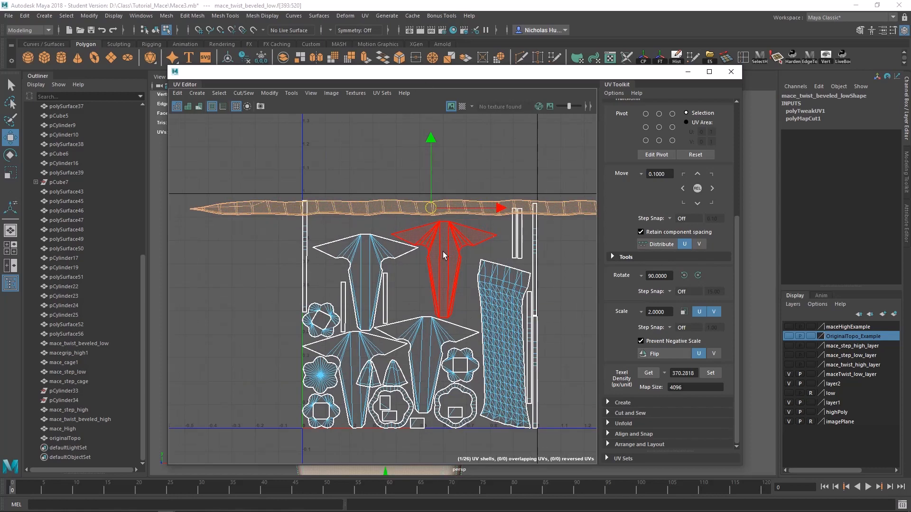
scroll(459, 235, "down", 3)
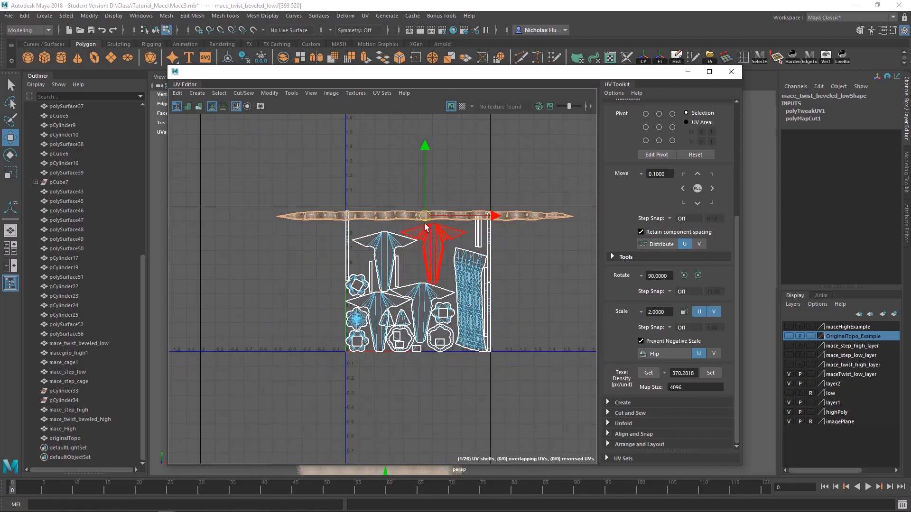
- Move the long thin shell down over the lower part of the tile and rotate it to a diagonal
left_click_drag(426, 228, 431, 338)
key("e")
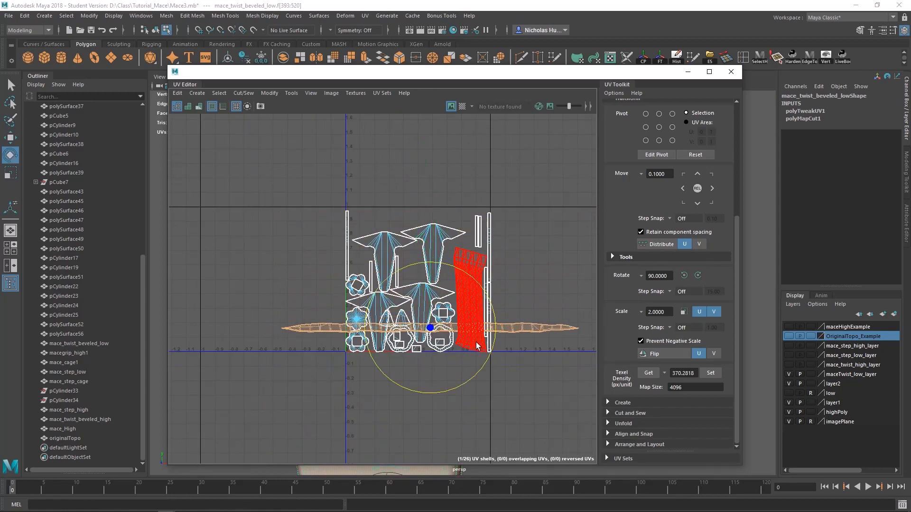
left_click_drag(491, 354, 489, 311)
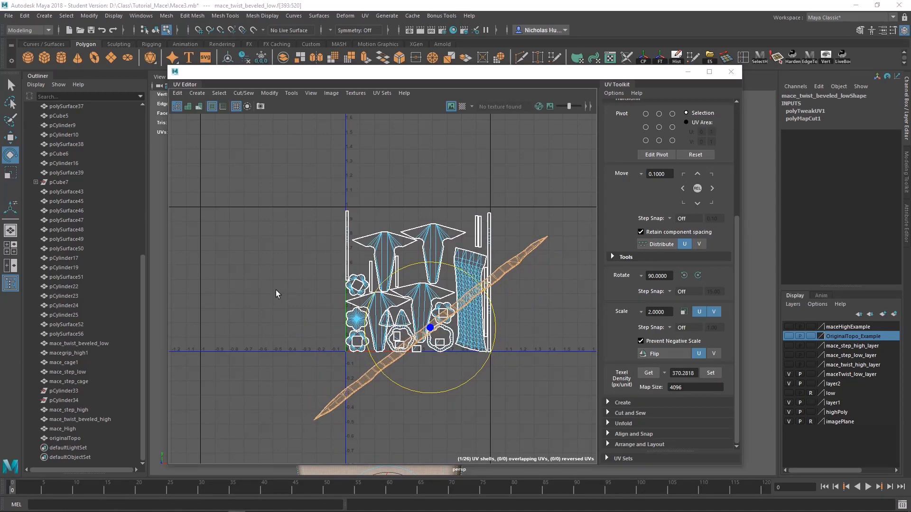
- Select an edge crossing the middle of the diagonal strip and cut the shell into two halves there
scroll(294, 313, "up", 7)
middle_click_drag(353, 211, 221, 142, "alt")
scroll(252, 174, "down", 7)
scroll(358, 245, "up", 3)
middle_click_drag(359, 214, 372, 310, "alt")
scroll(371, 310, "down", 1)
scroll(395, 269, "up", 7)
right_click_drag(372, 312, 364, 284)
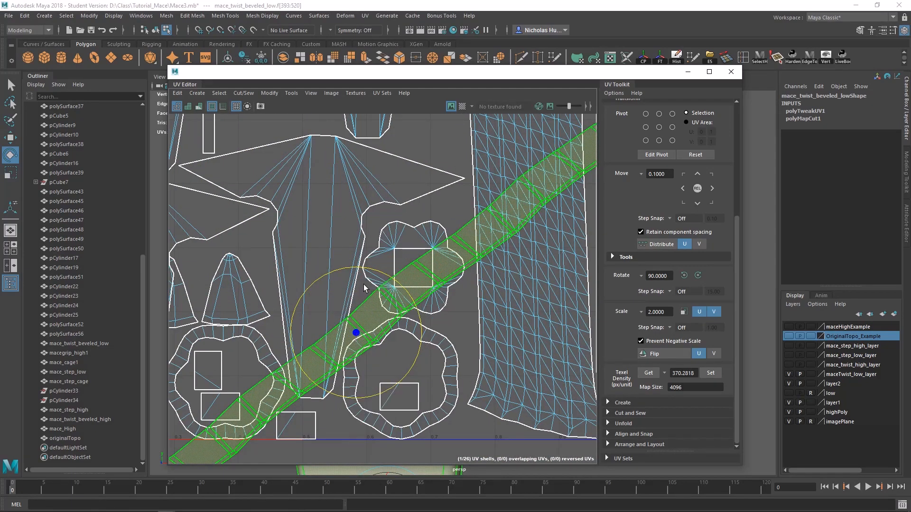
left_click(360, 326)
middle_click_drag(359, 326, 395, 293, "alt")
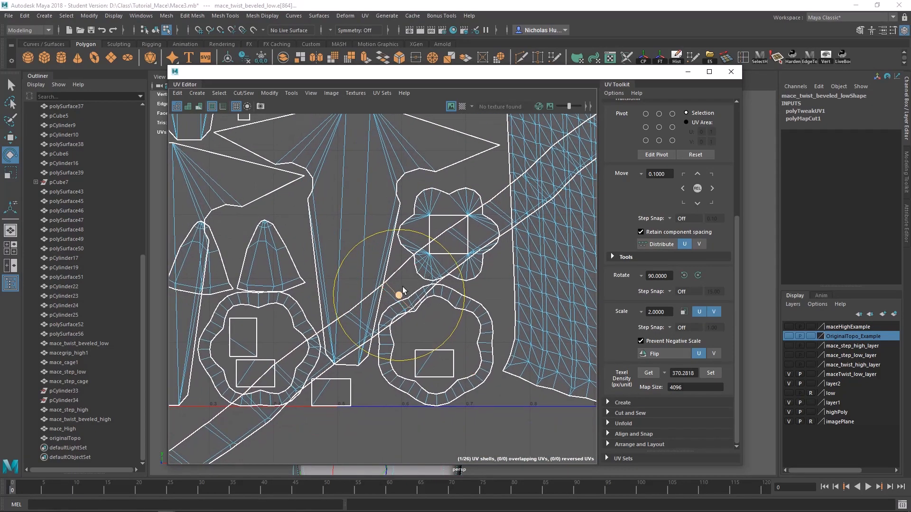
right_click(404, 282, "shift")
left_click(369, 295)
- Select both halves of the cut strip as shells and move them together over the upper part of the tile
right_click(407, 280)
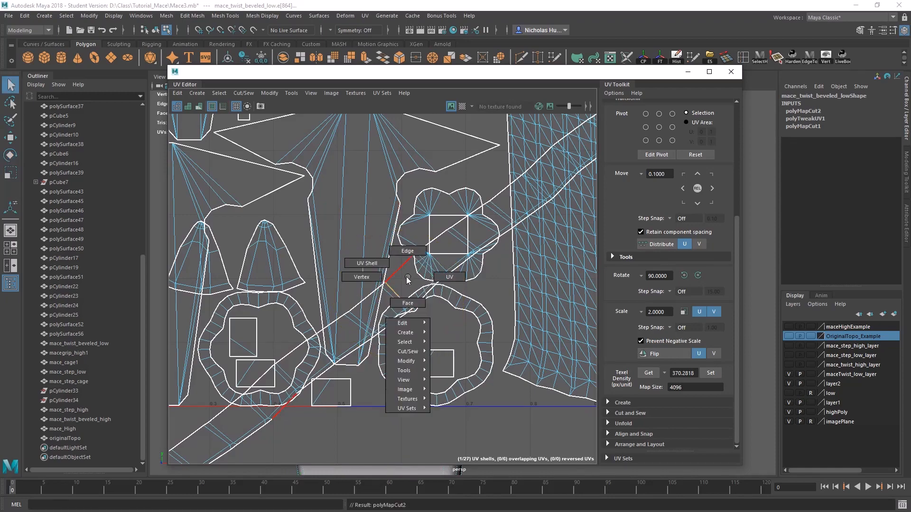
right_click_drag(376, 270, 373, 268)
left_click(396, 293)
scroll(396, 293, "down", 5)
key("w")
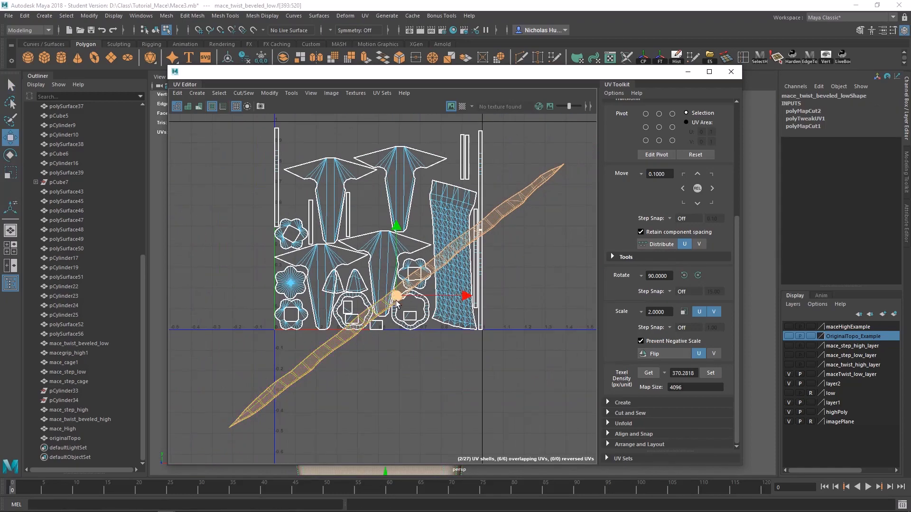
left_click_drag(397, 293, 383, 181)
middle_click_drag(383, 180, 397, 285, "alt")
- Rotate the two strip halves together until they lie horizontally
key("e")
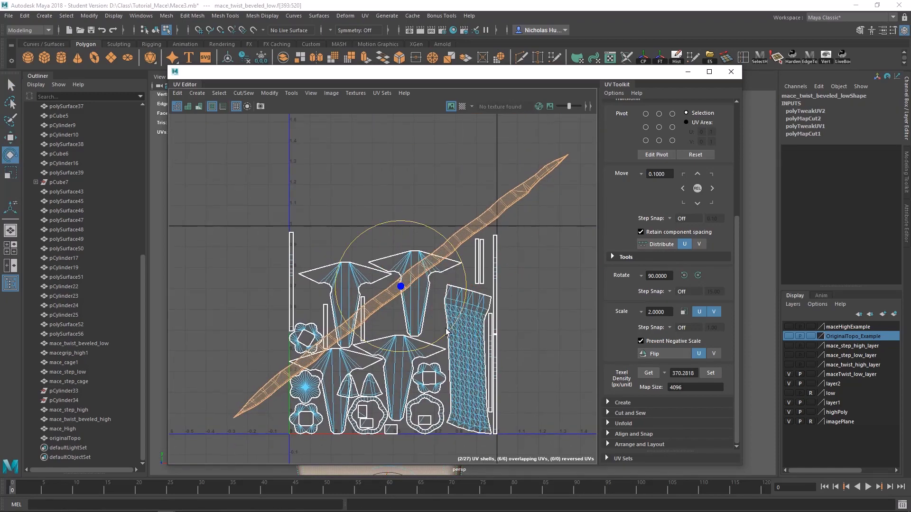
left_click_drag(446, 331, 411, 337)
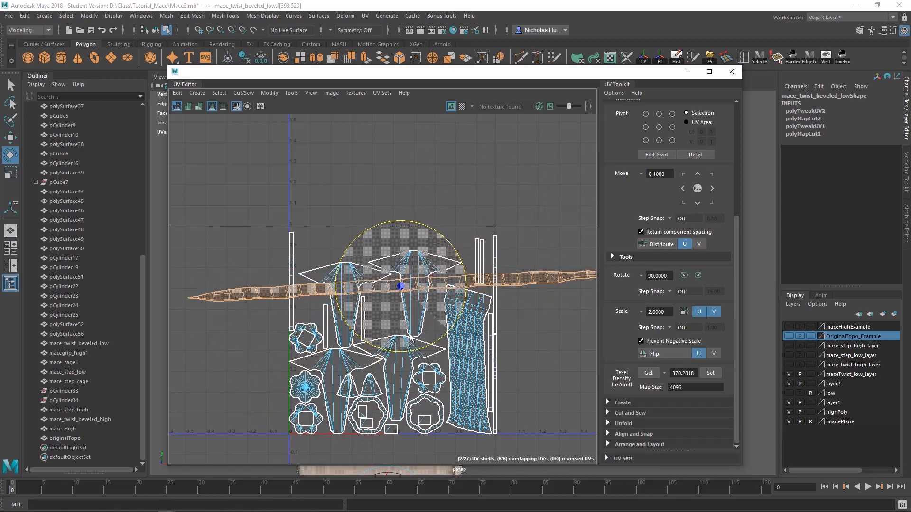
middle_click_drag(417, 278, 412, 257, "alt")
scroll(412, 257, "up", 1)
left_click_drag(431, 327, 430, 331)
- Stack one strip half above the other, then position both beneath the tile's upper border
scroll(437, 271, "down", 4)
middle_click_drag(438, 270, 435, 259, "alt")
scroll(449, 242, "up", 3)
key("q")
left_click(463, 270)
key("w")
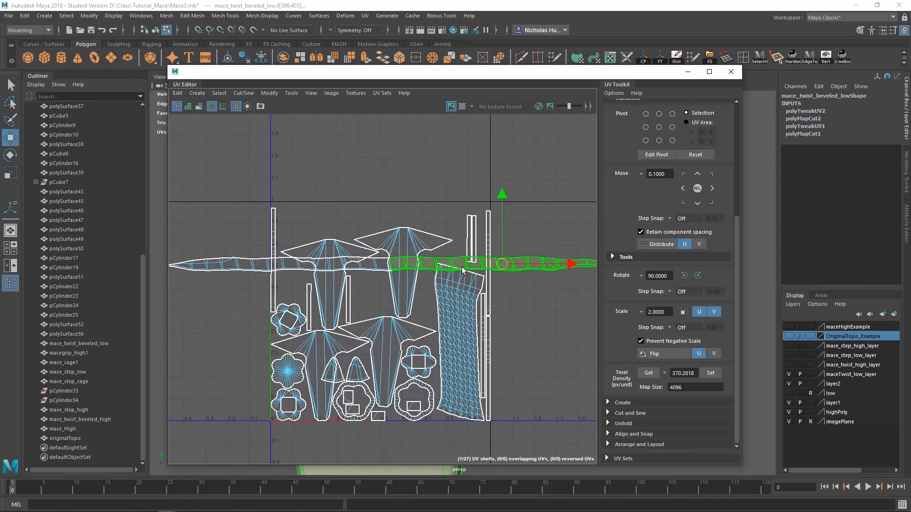
left_click_drag(502, 264, 376, 218)
left_click(250, 268, "shift")
scroll(388, 234, "up", 3)
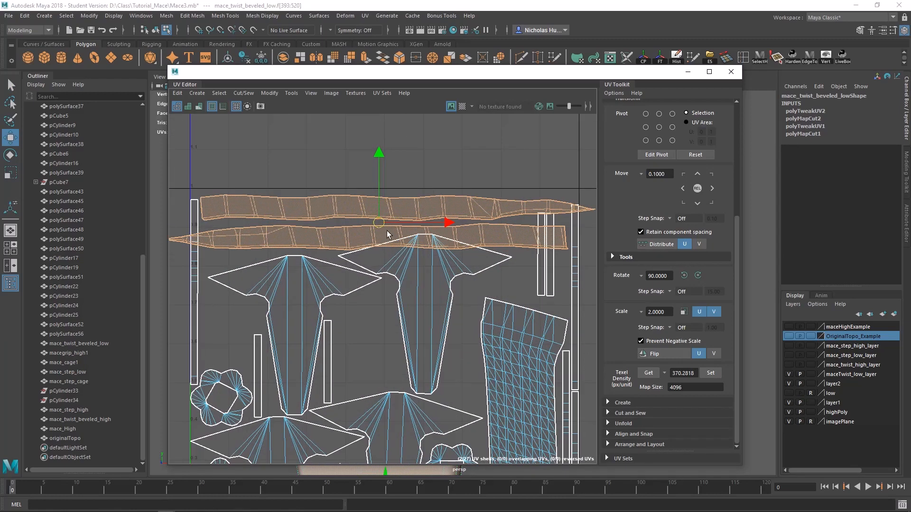
middle_click_drag(410, 242, 391, 241, "alt")
left_click_drag(361, 223, 375, 217)
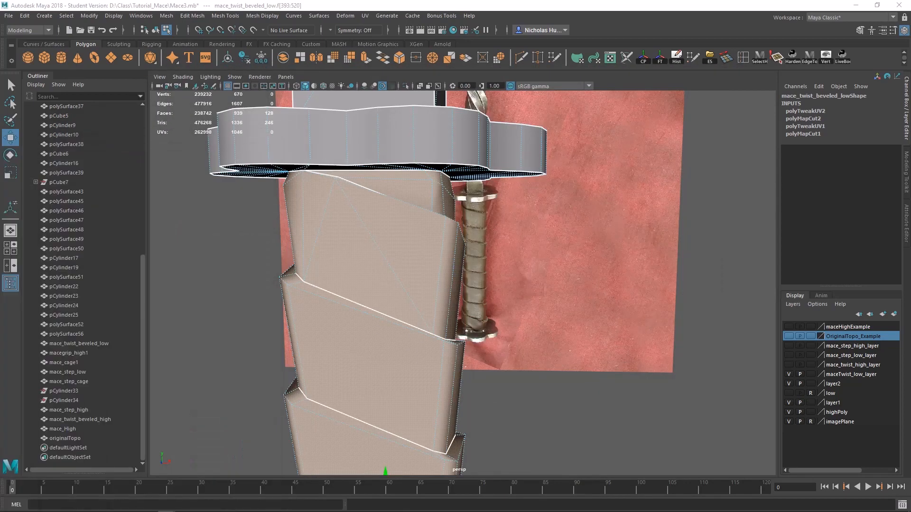
- Examine the mace grip in the perspective view to see where the cut between the two strip halves falls
scroll(400, 218, "down", 3)
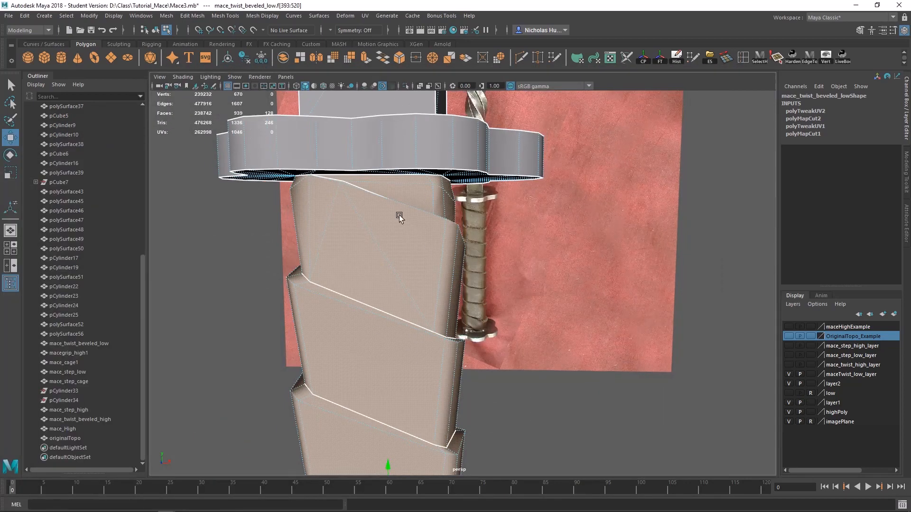
middle_click_drag(401, 218, 419, 128, "alt")
key("f")
left_click_drag(422, 280, 437, 317, "alt")
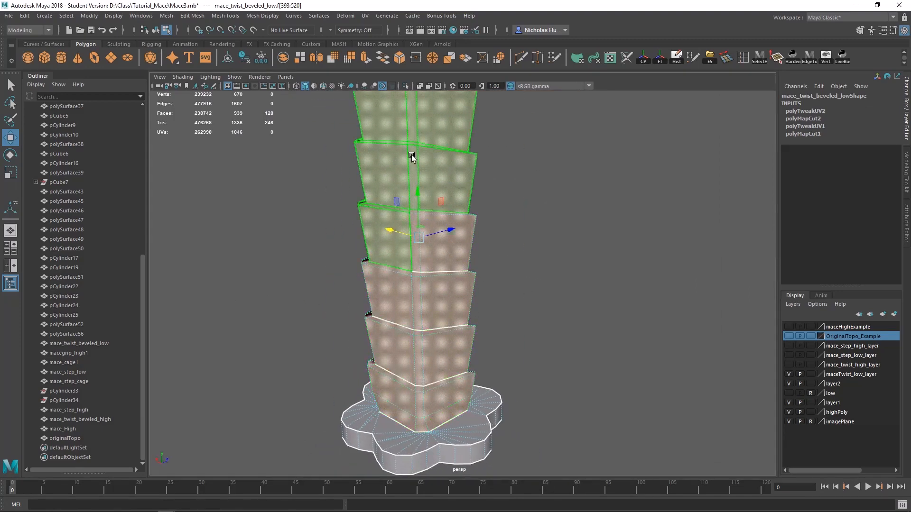
middle_click_drag(412, 156, 463, 292, "alt")
left_click_drag(560, 319, 456, 320, "alt")
middle_click_drag(456, 320, 472, 183, "alt")
scroll(453, 244, "up", 3)
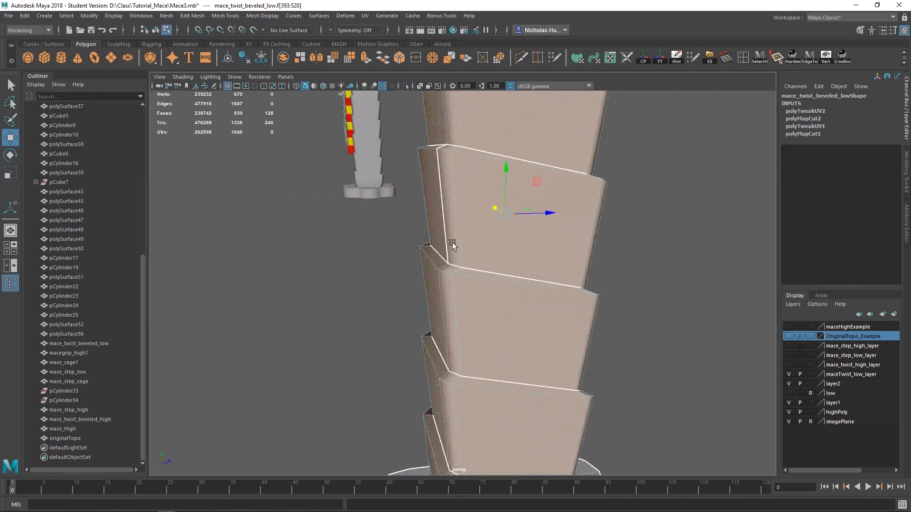
left_click_drag(453, 243, 480, 205, "alt")
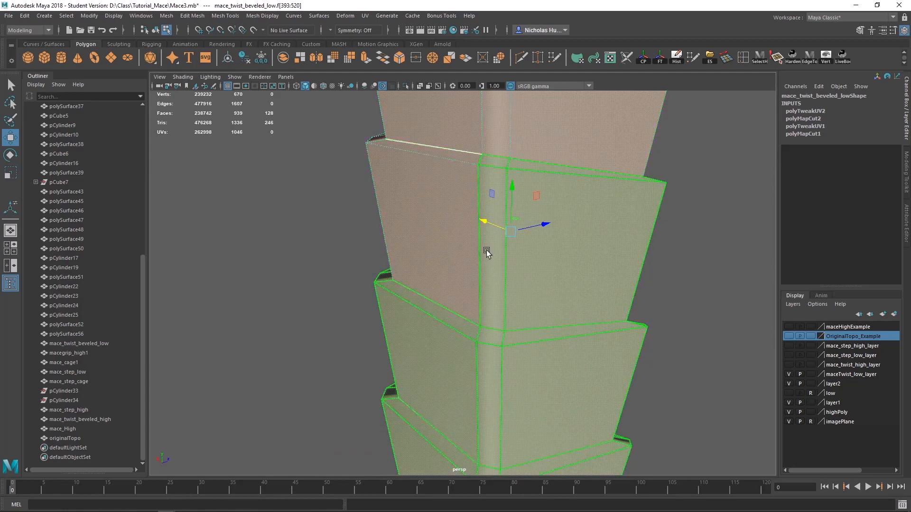
left_click_drag(542, 285, 531, 269, "alt")
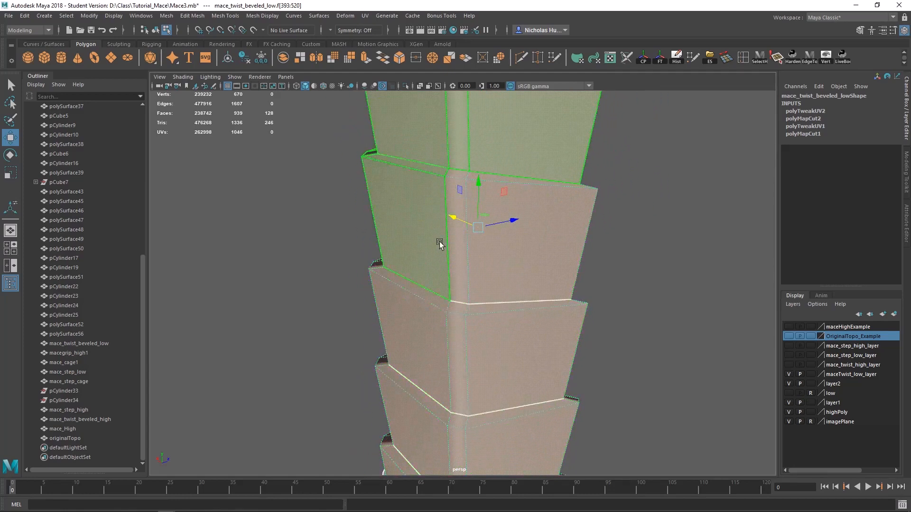
left_click_drag(439, 244, 142, 330, "alt")
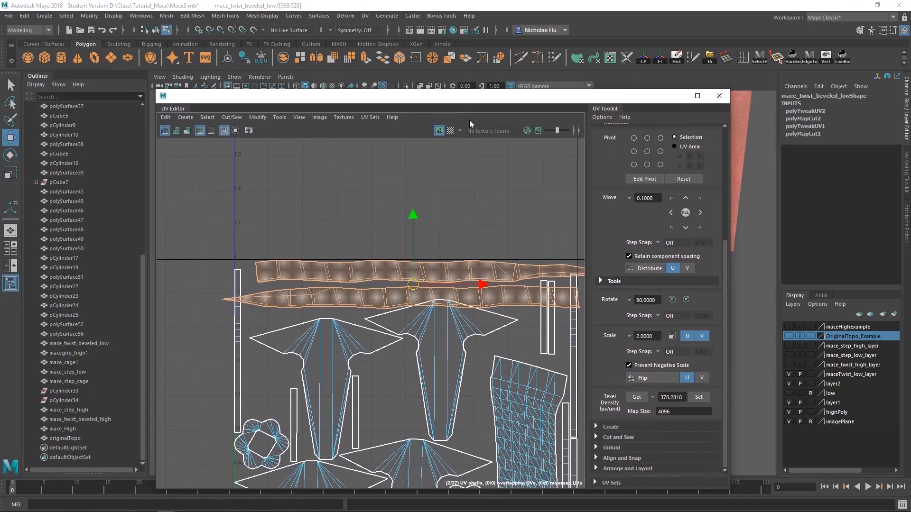
- Undo the stacking of the two strip halves so they line up end to end again
middle_click_drag(439, 245, 435, 233, "alt")
scroll(427, 254, "up", 1)
key("ctrl+z")
key("ctrl+z")
key("ctrl+z")
key("ctrl+z")
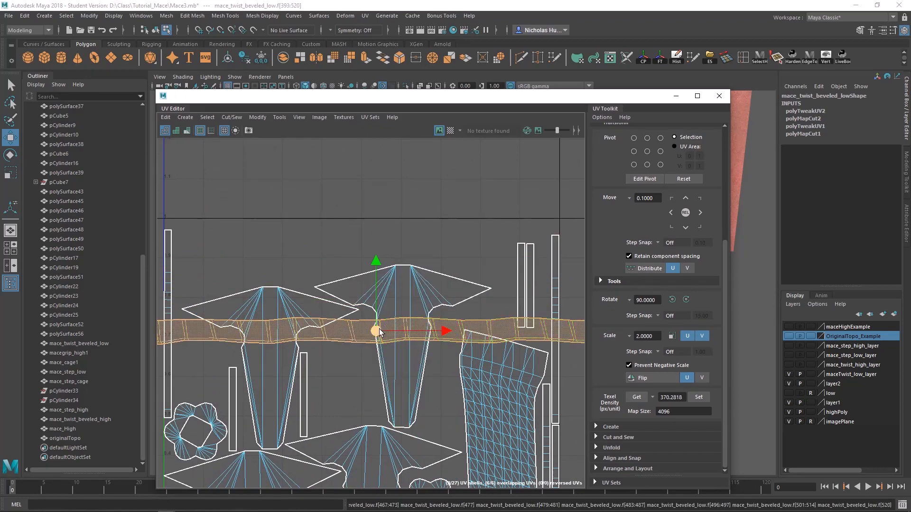
- Move the aligned strip halves up to the tile's upper border and scale them narrower in U to fit inside the tile
left_click_drag(377, 332, 382, 240)
scroll(397, 253, "down", 2)
left_click_drag(446, 244, 420, 245)
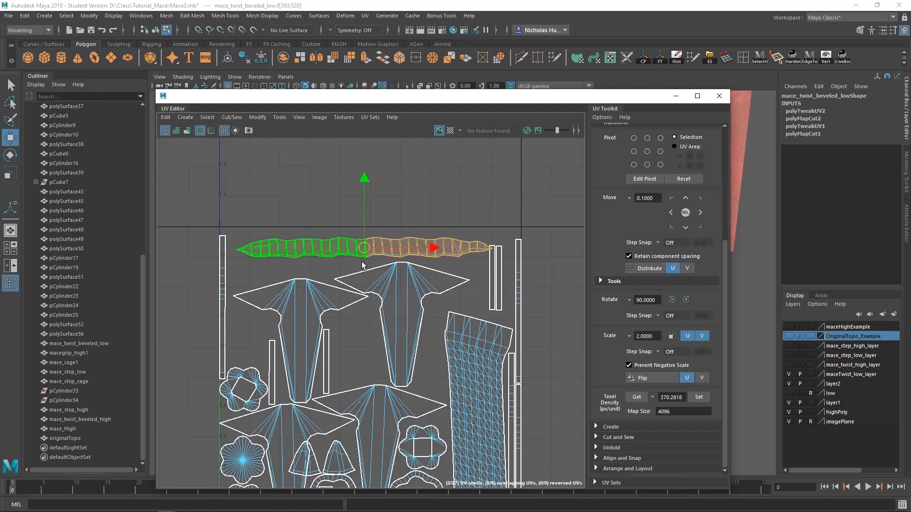
- Scale both strip halves up slightly so that together they span nearly the full width of the tile
scroll(399, 228, "up", 5)
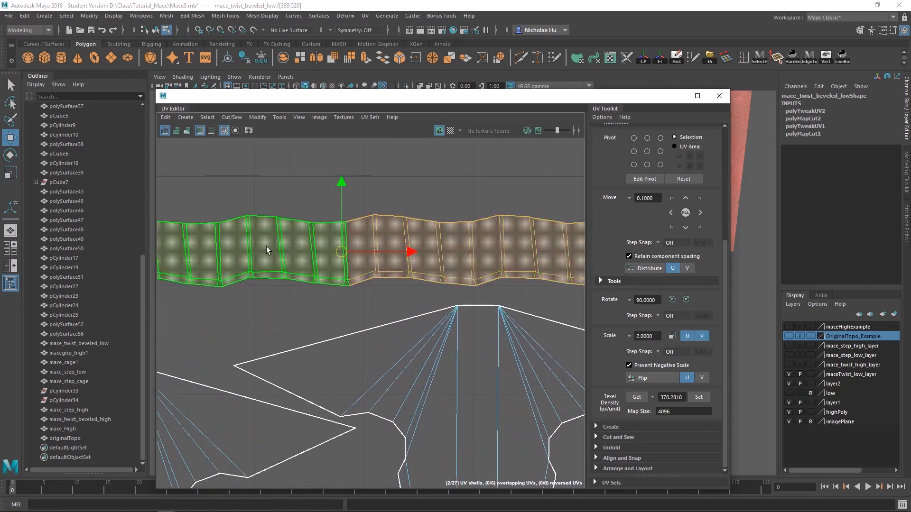
middle_click_drag(268, 250, 381, 237, "alt")
middle_click_drag(257, 237, 330, 256, "alt")
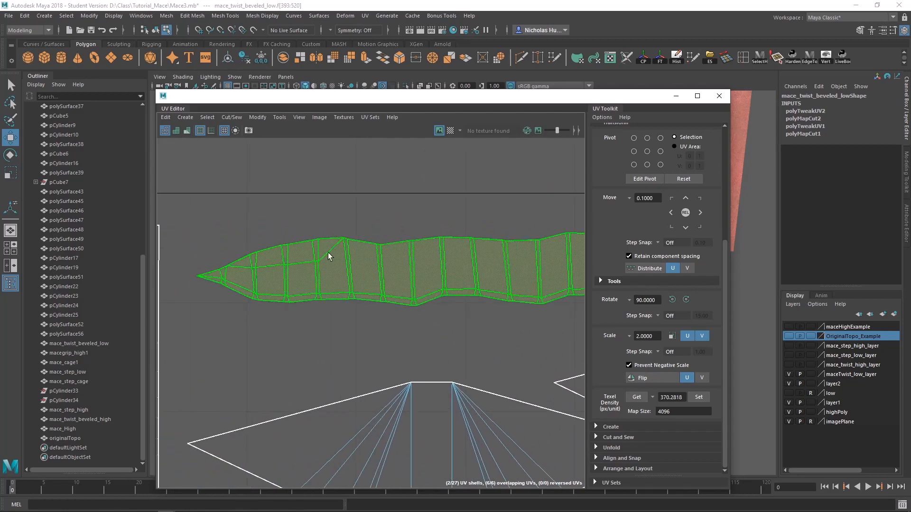
scroll(481, 260, "down", 6)
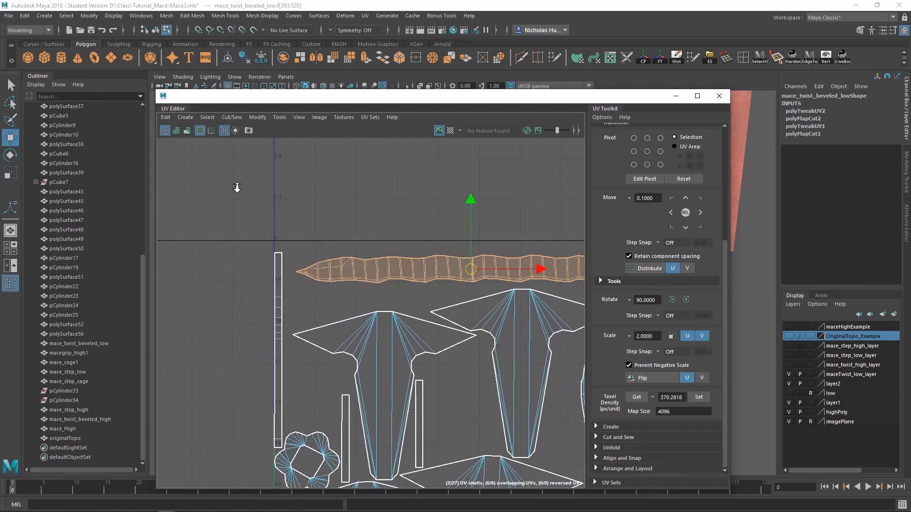
middle_click_drag(492, 272, 394, 261, "alt")
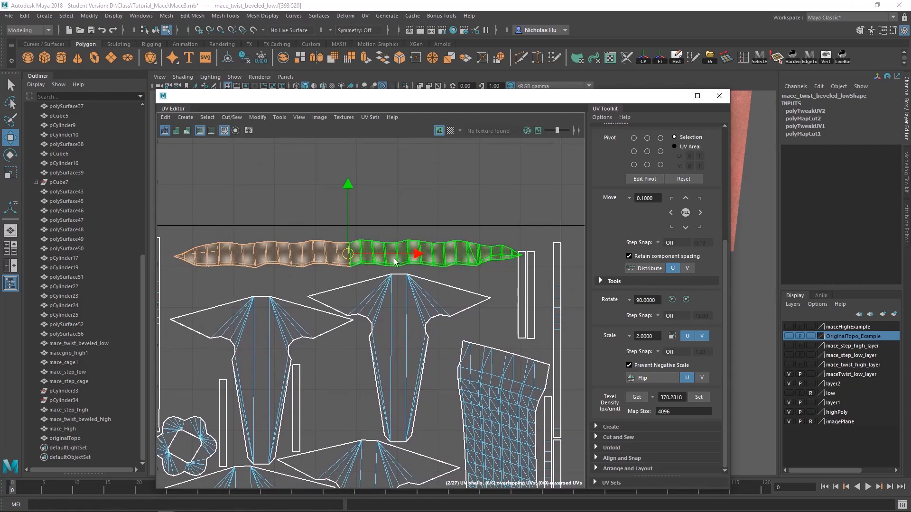
mouse_move(347, 259)
left_mouse_down()
mouse_move(344, 245)
mouse_move(354, 251)
left_mouse_up()
key("r")
key("w")
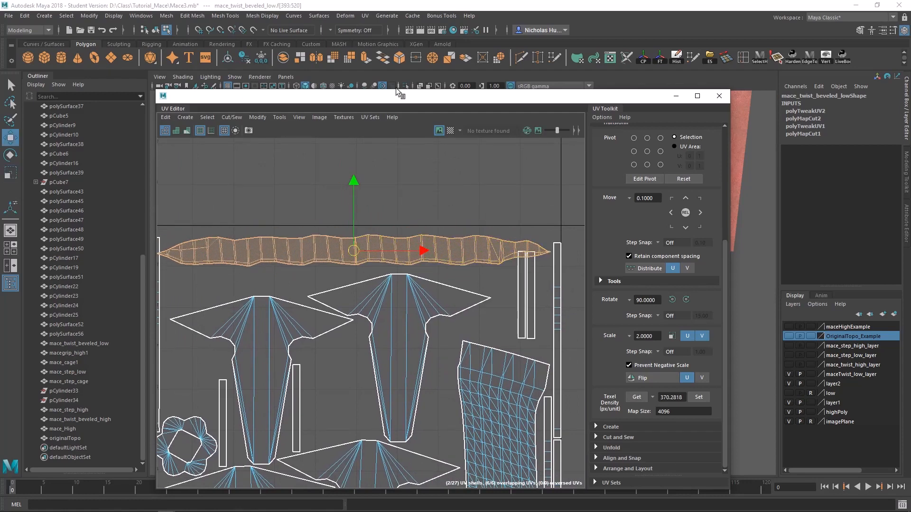
- Display the checker pattern and inspect the mace grip's texture for stretching in the perspective view
left_click_drag(396, 92, 0, 124)
left_click_drag(391, 316, 399, 289, "alt")
left_click_drag(454, 258, 316, 239, "alt")
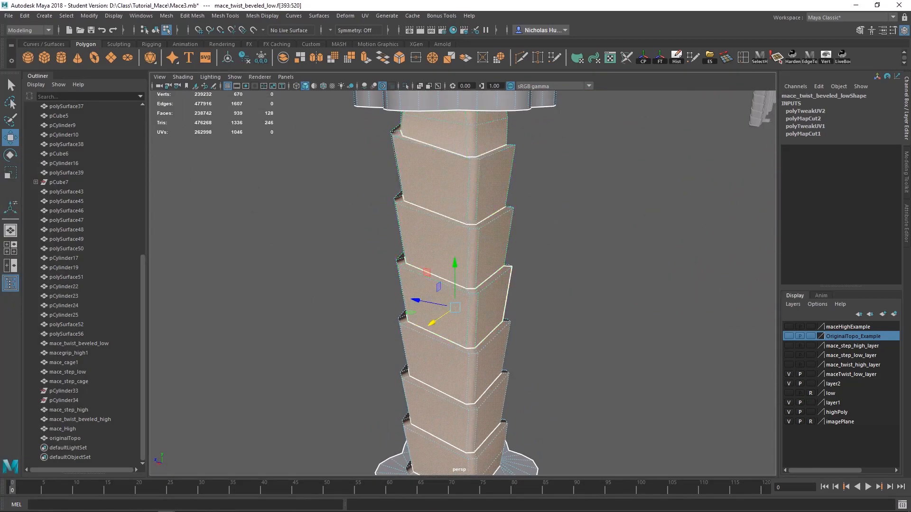
left_click_drag(0, 124, 507, 134)
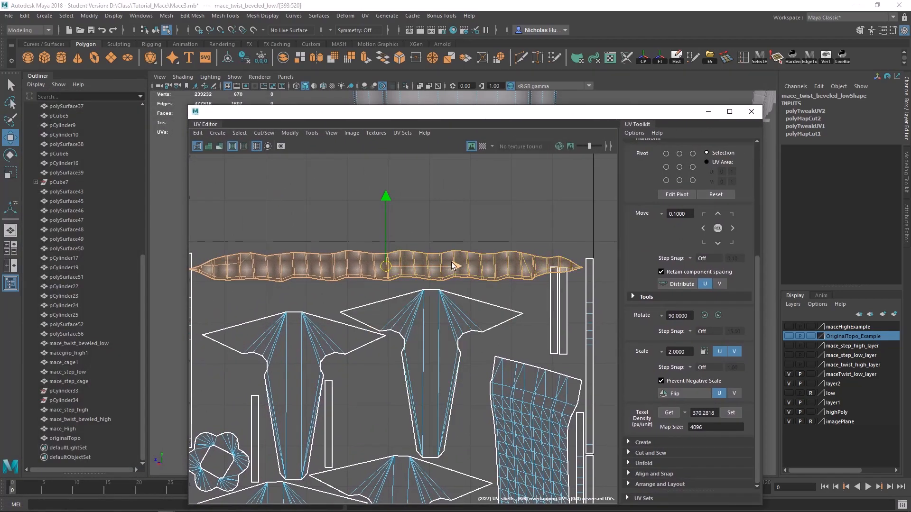
left_click(483, 146)
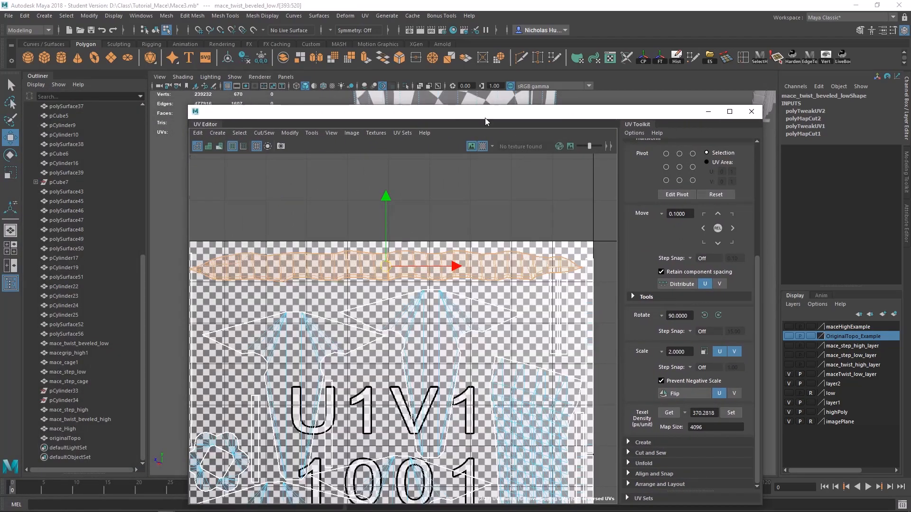
left_click_drag(486, 114, 0, 128)
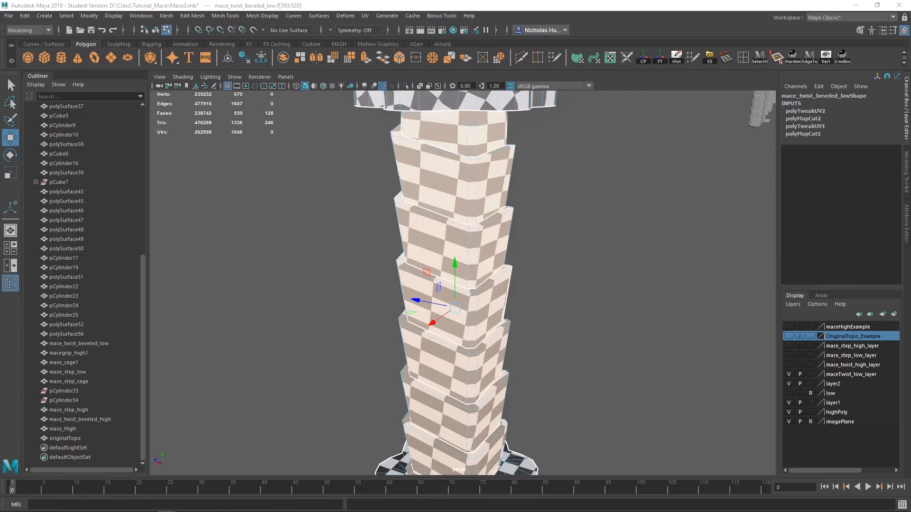
- Return to the UV layout and rejoin the two strip halves into one long shell crossing the tile's upper border
left_click_drag(0, 95, 619, 150)
middle_click_drag(603, 262, 636, 244, "alt")
scroll(636, 244, "down", 6)
right_click_drag(540, 212, 450, 252, "shift")
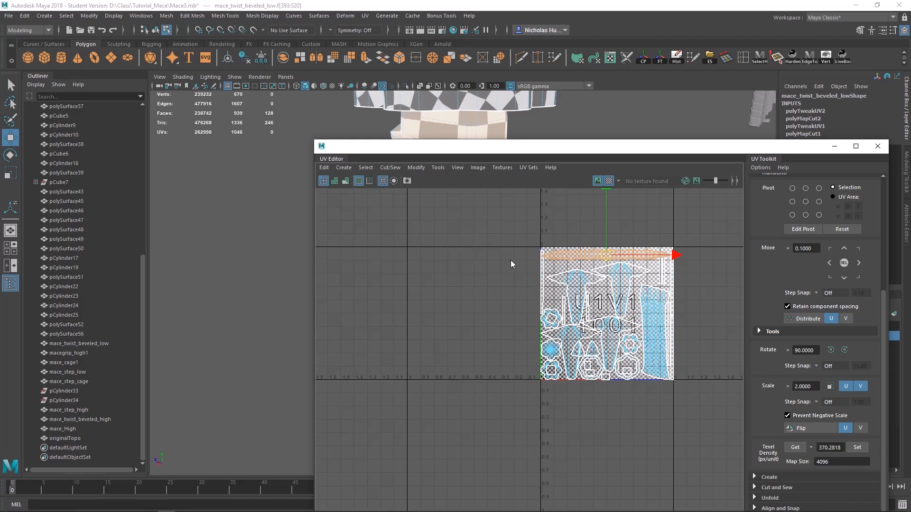
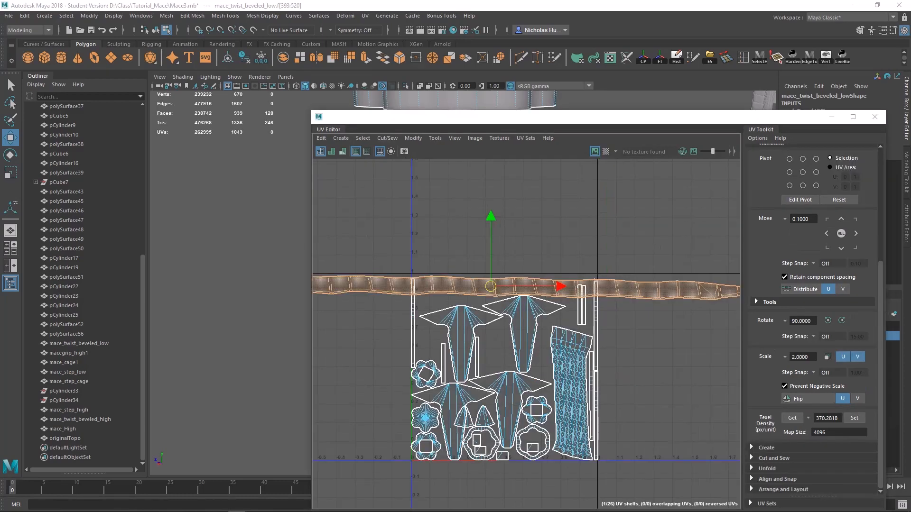
scroll(546, 261, "up", 2)
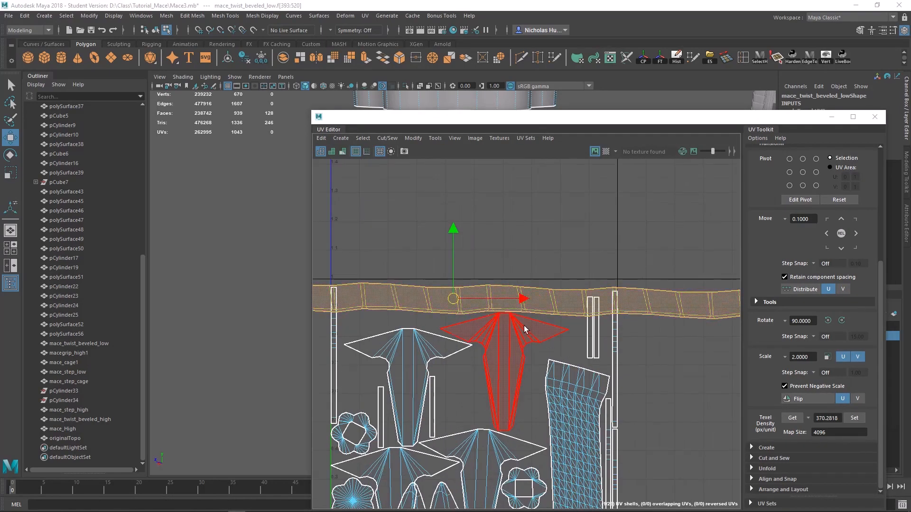
scroll(524, 326, "down", 5)
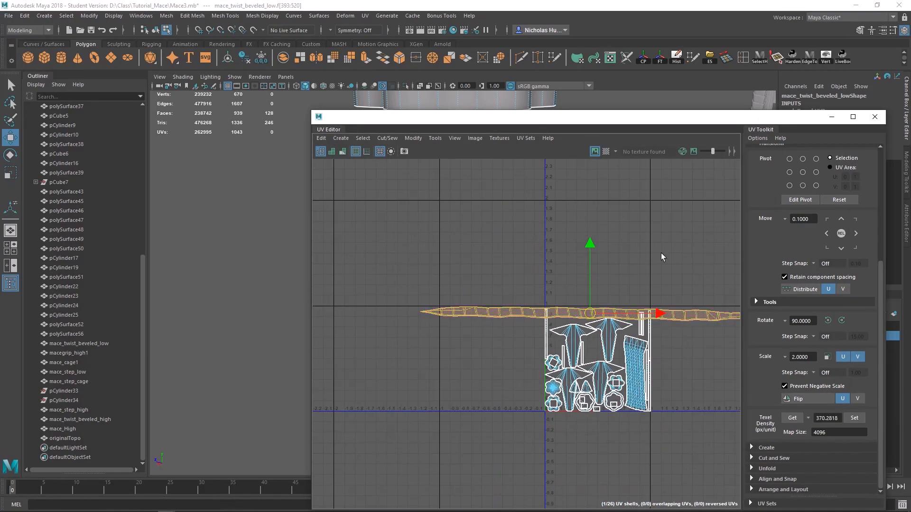
- Display the checker pattern on the rejoined grip strip and inspect the grip's faces up close
left_click_drag(565, 120, 707, 146)
left_click(607, 192)
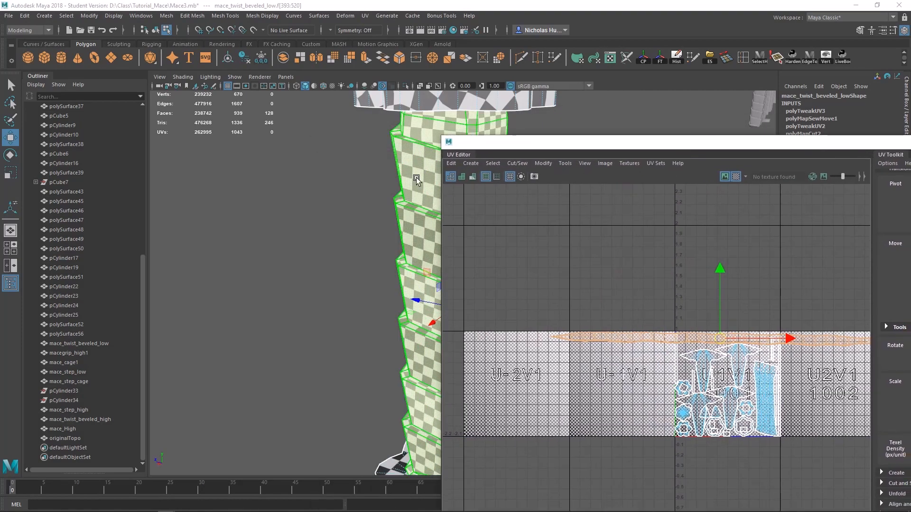
middle_click_drag(417, 178, 380, 262, "alt")
scroll(301, 223, "up", 3)
left_click_drag(380, 263, 337, 236, "alt")
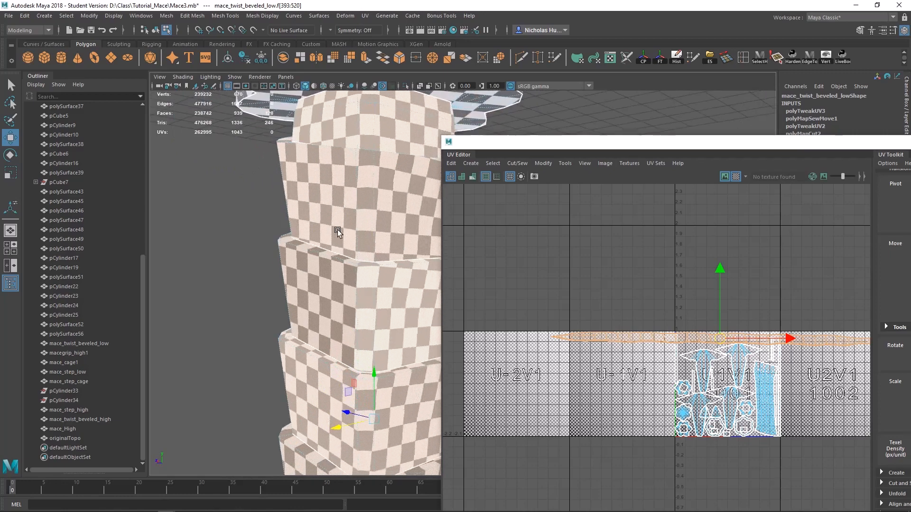
- Scale the rejoined grip strip narrower in U so that it fits inside the upper part of the 0–1 tile
middle_click_drag(779, 338, 647, 305, "alt")
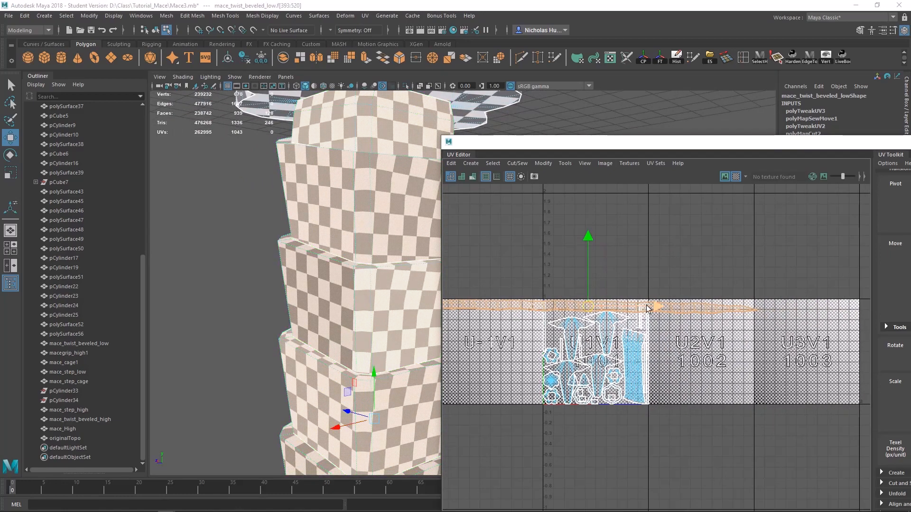
left_click_drag(650, 305, 611, 319)
scroll(606, 306, "up", 6)
key("e")
key("ctrl+z")
key("w")
- Examine the checker pattern on the whole mace grip for stretching, from several angles and distances
middle_click_drag(333, 280, 257, 317, "alt")
left_click_drag(354, 271, 322, 198, "alt")
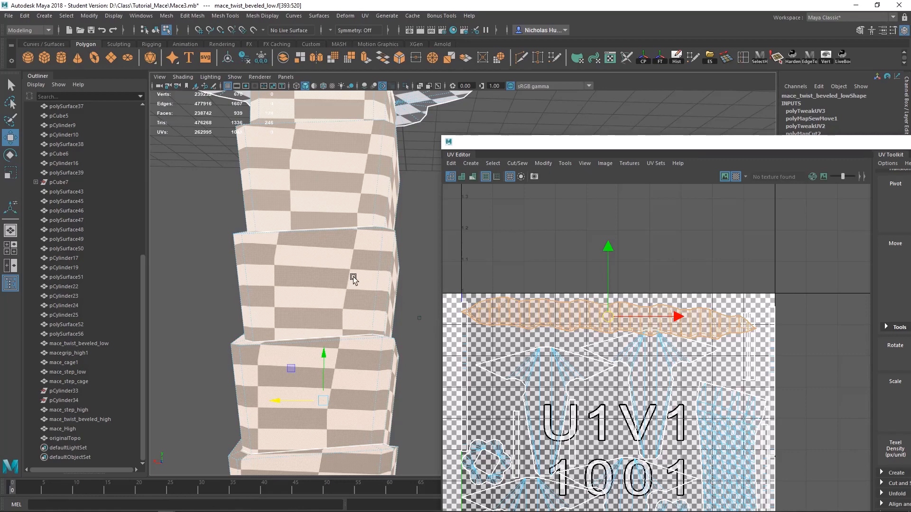
middle_click_drag(333, 279, 356, 362, "alt")
left_click_drag(284, 283, 309, 309, "alt")
middle_click_drag(308, 309, 371, 248, "alt")
scroll(371, 248, "up", 3)
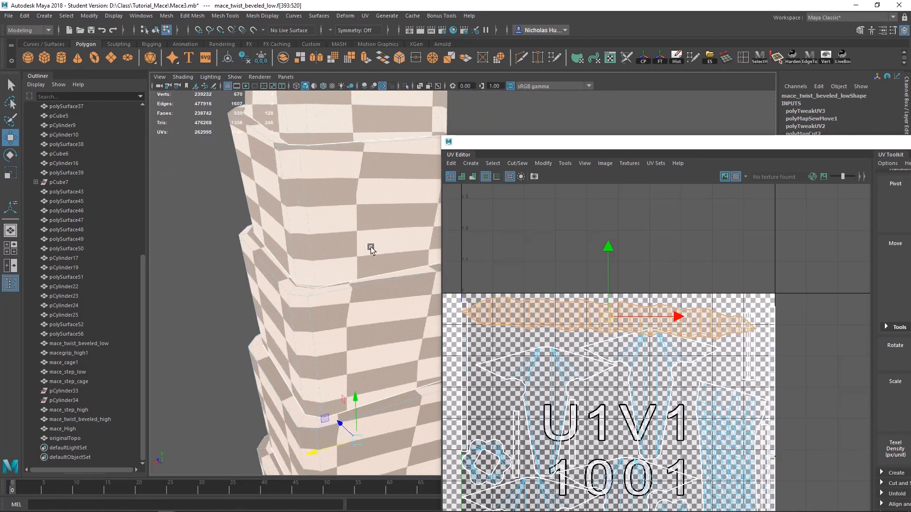
left_click_drag(371, 248, 360, 266, "alt")
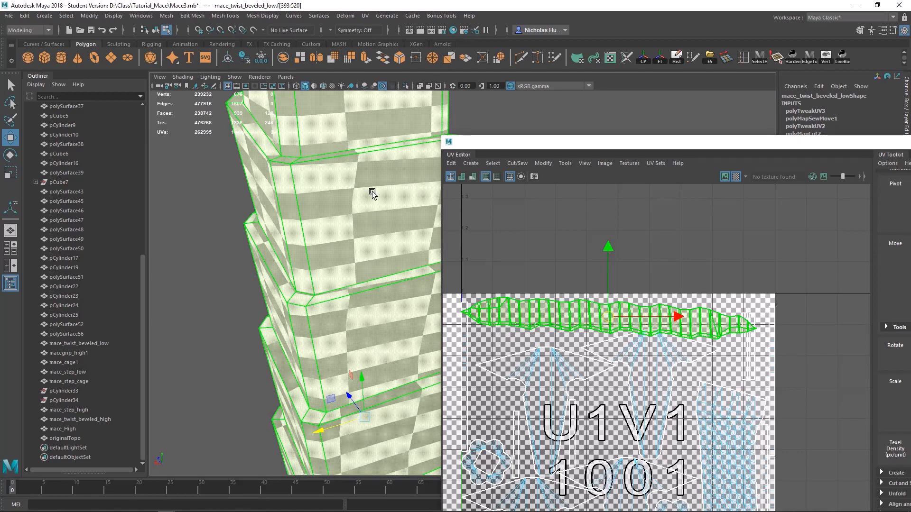
right_click_drag(385, 241, 238, 185, "alt")
middle_click_drag(316, 257, 266, 298, "alt")
right_click_drag(348, 275, 198, 249, "alt")
middle_click_drag(283, 274, 282, 283, "alt")
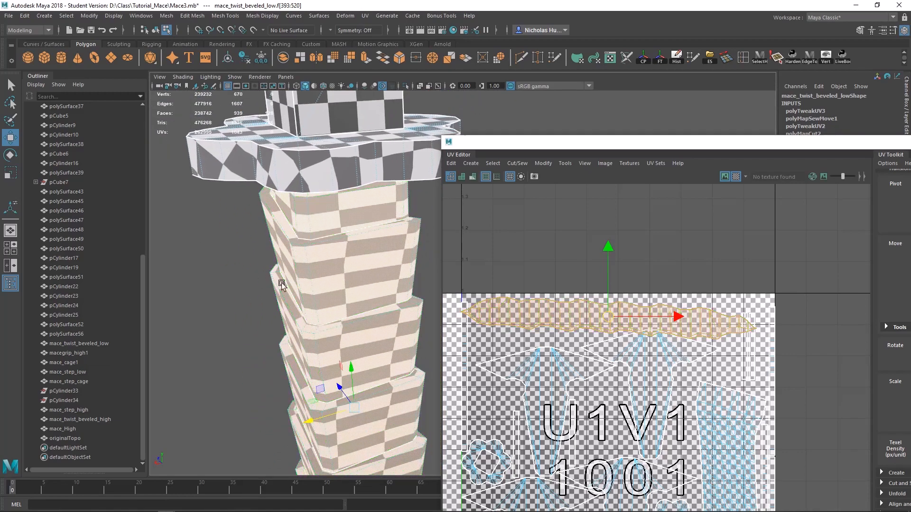
right_click_drag(281, 284, 47, 119, "alt")
right_click_drag(309, 247, 190, 180, "alt")
middle_click_drag(330, 269, 311, 248, "alt")
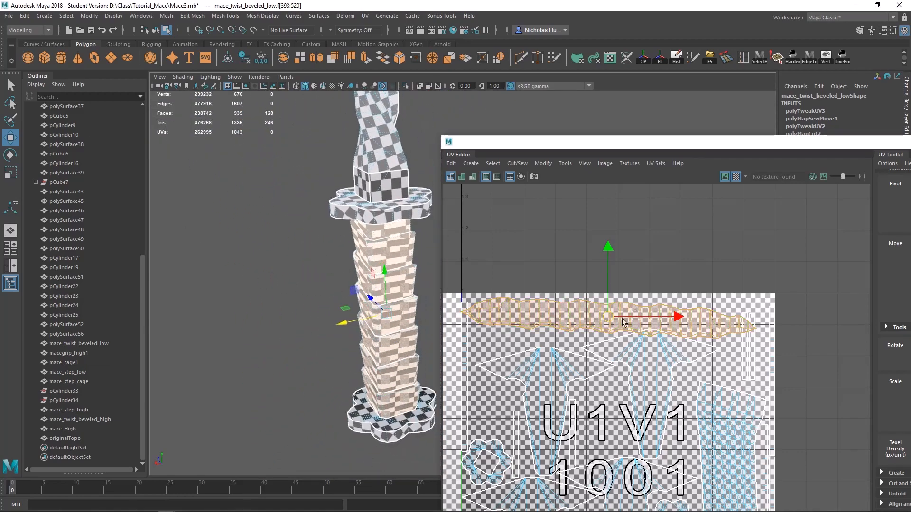
- Move the grip strip along the tile's upper border and rotate it until it lies horizontally above the other shells
middle_click_drag(562, 317, 593, 304, "alt")
left_click_drag(640, 306, 636, 298)
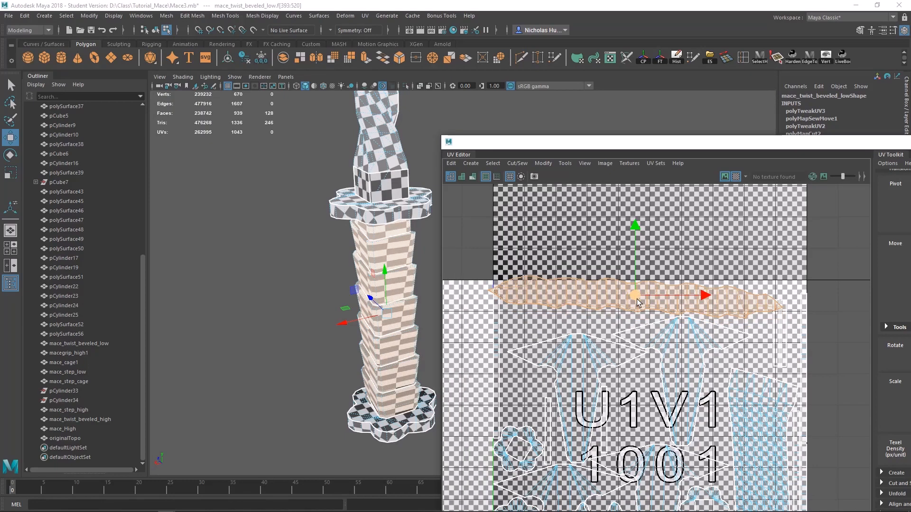
key("e")
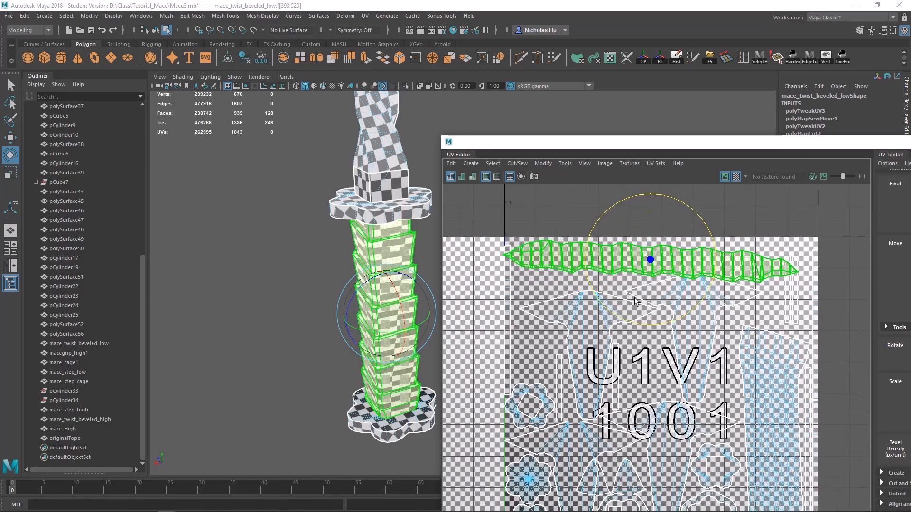
scroll(493, 308, "down", 5)
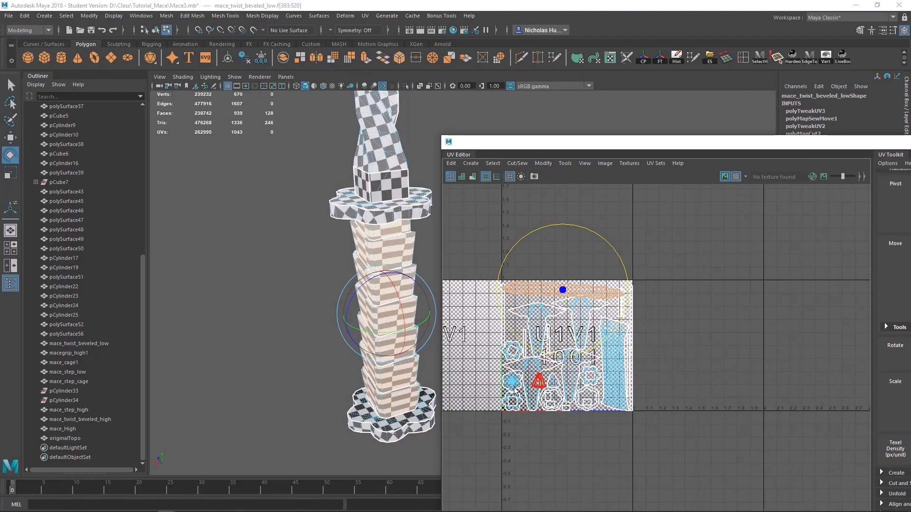
scroll(458, 368, "up", 6)
middle_click_drag(732, 268, 588, 402, "alt")
scroll(588, 402, "down", 3)
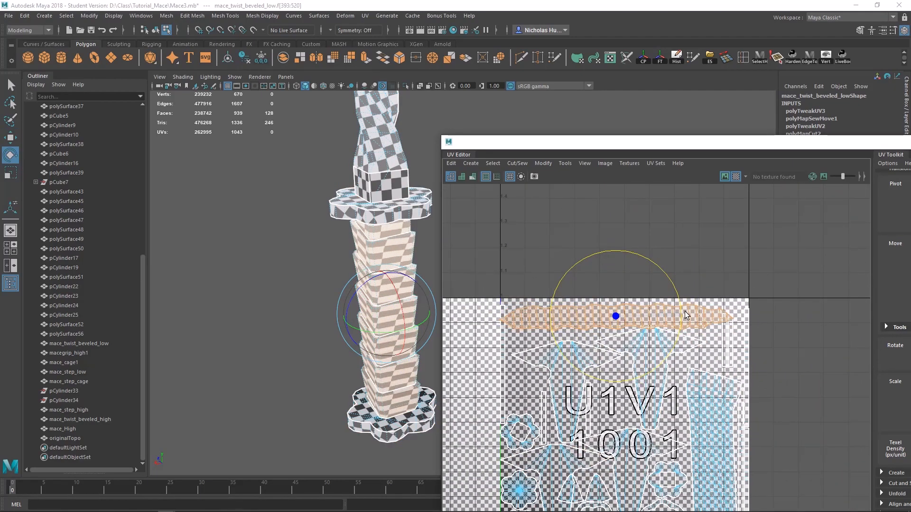
key("w")
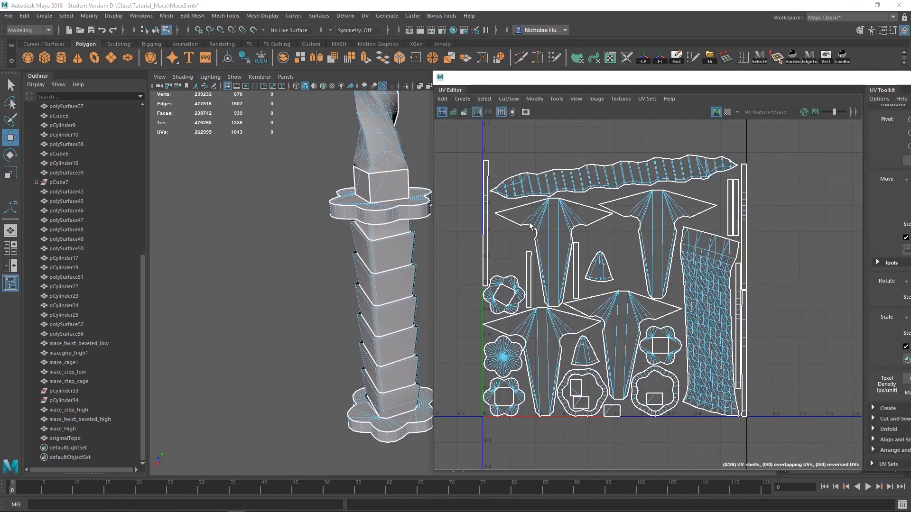
- Review the finished UV layout and compare the twisted shaft's large shell with its faces on the model
middle_click_drag(531, 226, 524, 253, "alt")
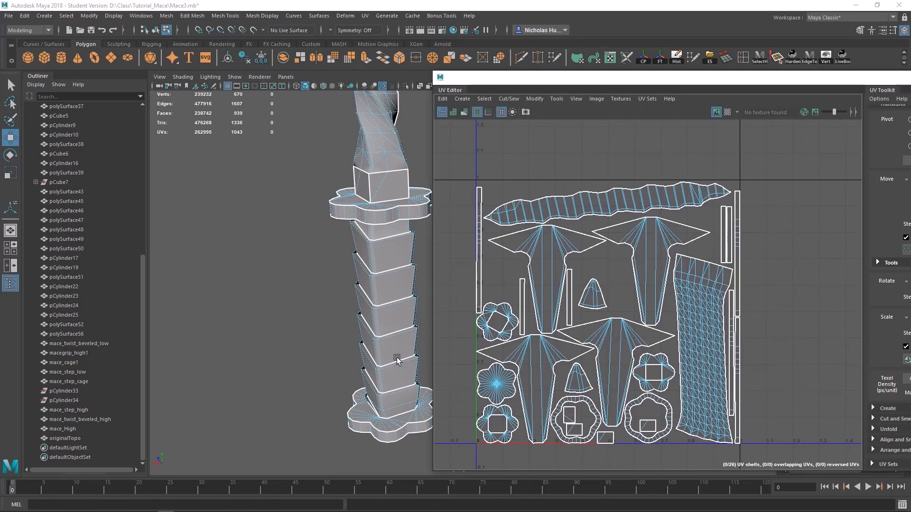
left_click_drag(397, 358, 378, 328, "alt")
scroll(578, 210, "up", 2)
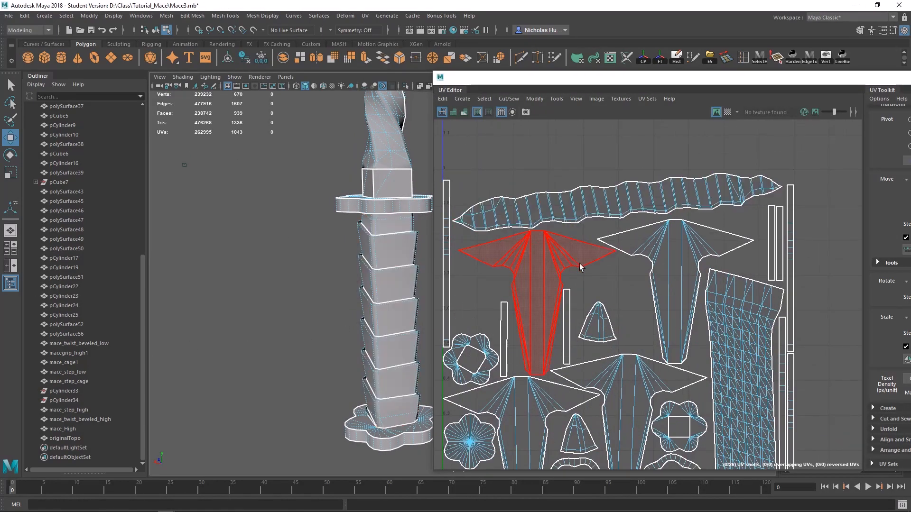
scroll(580, 267, "down", 3)
left_click(695, 285)
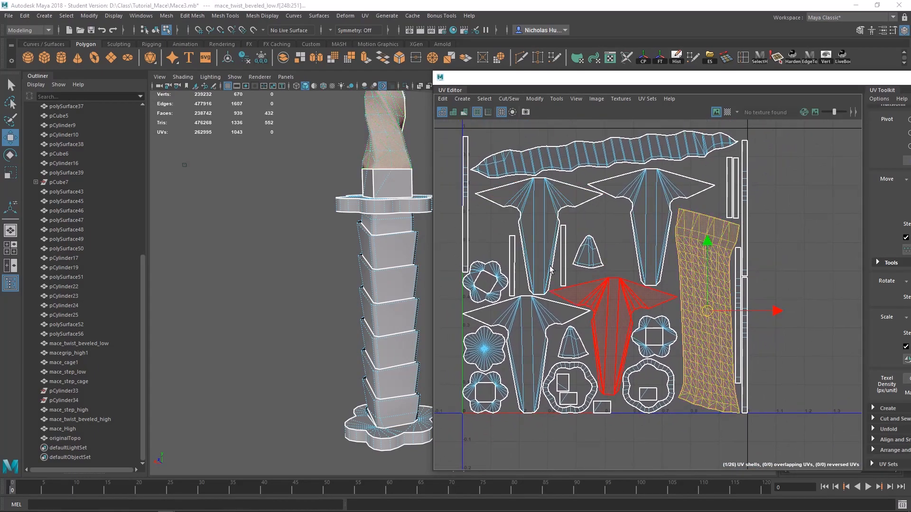
middle_click_drag(370, 114, 363, 286, "alt")
scroll(368, 256, "up", 5)
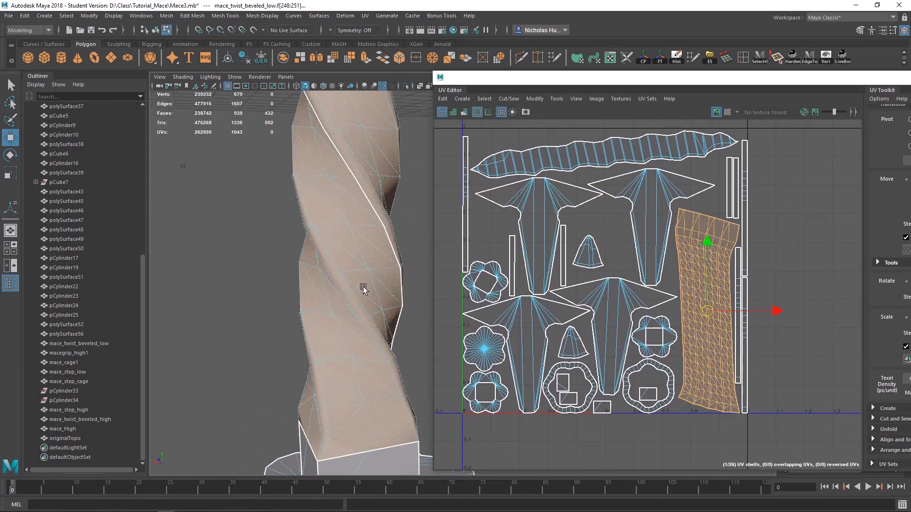
scroll(363, 287, "up", 2)
scroll(730, 288, "up", 8)
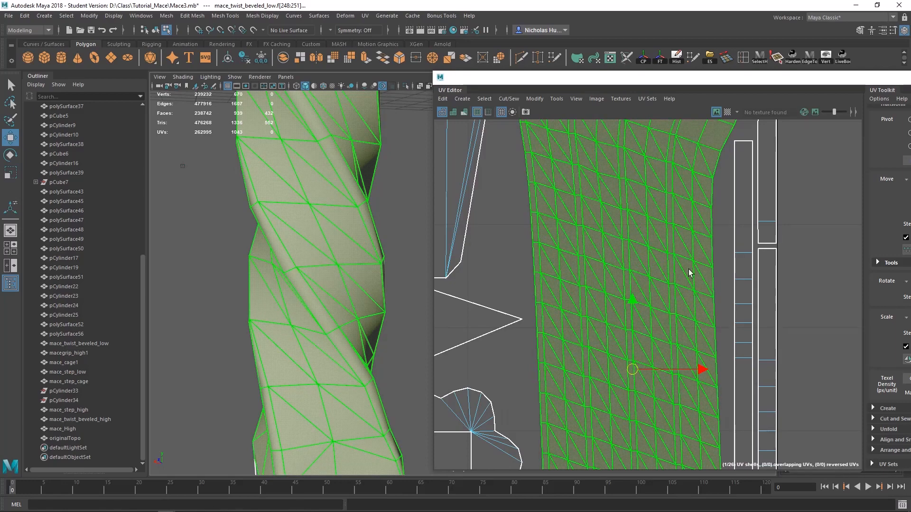
scroll(659, 366, "down", 10)
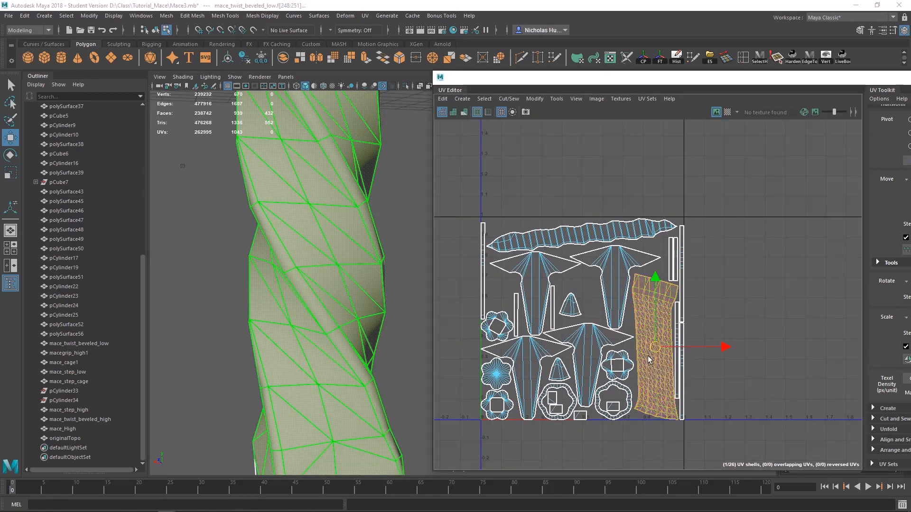
scroll(341, 183, "down", 3)
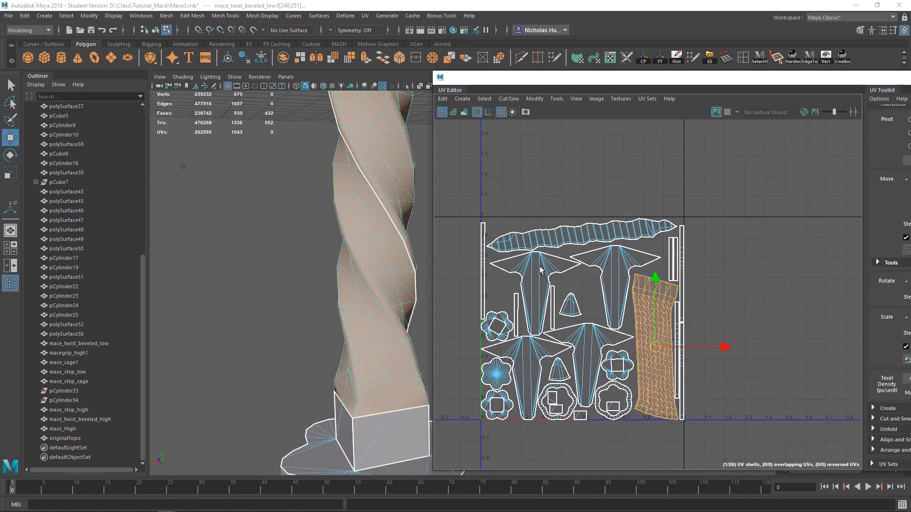
scroll(540, 269, "down", 3)
left_click(657, 277)
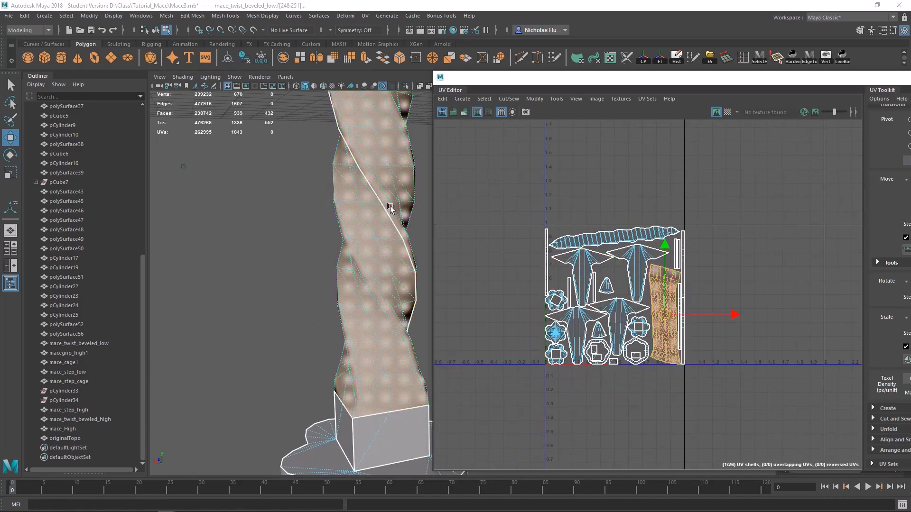
left_click_drag(477, 79, 437, 104)
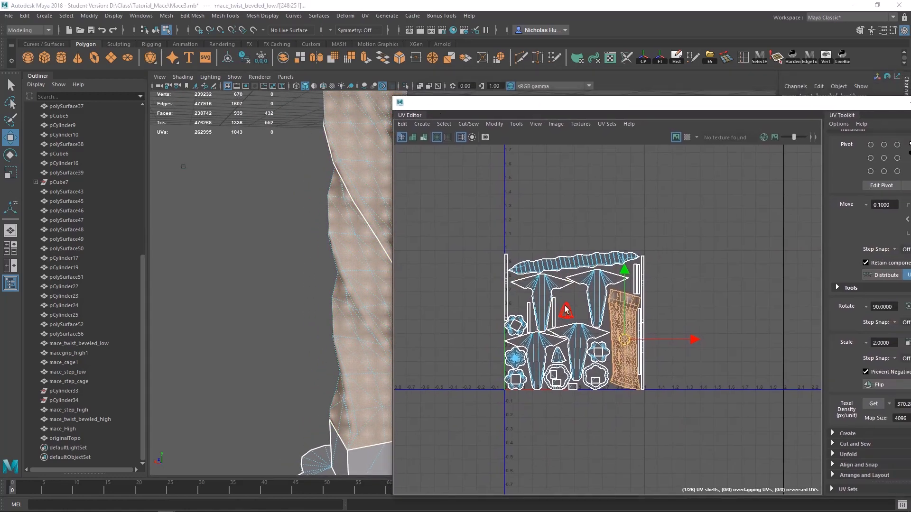
scroll(566, 314, "up", 2)
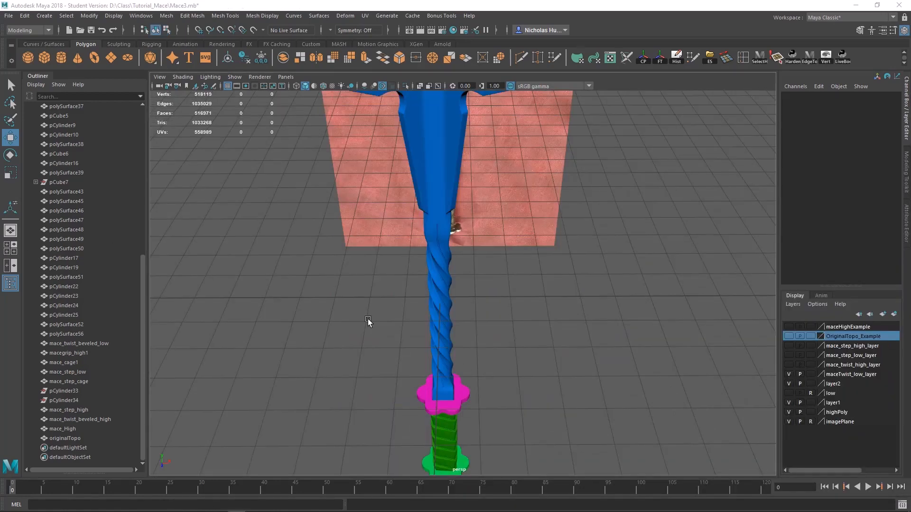
- Select the high-poly mace, try to combine its parts into one mesh, and clear the selection
left_click(439, 241)
left_click_drag(451, 272, 540, 277, "alt")
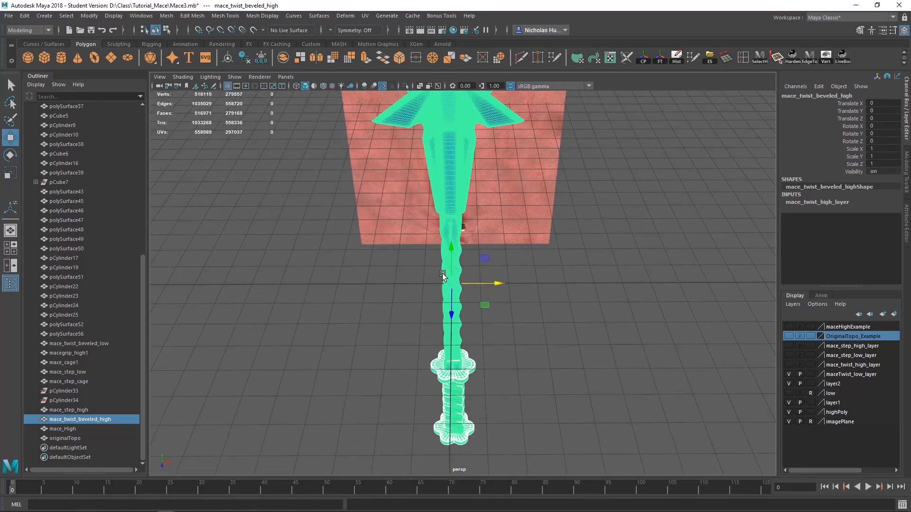
middle_click_drag(511, 319, 551, 292, "alt")
scroll(479, 264, "up", 2)
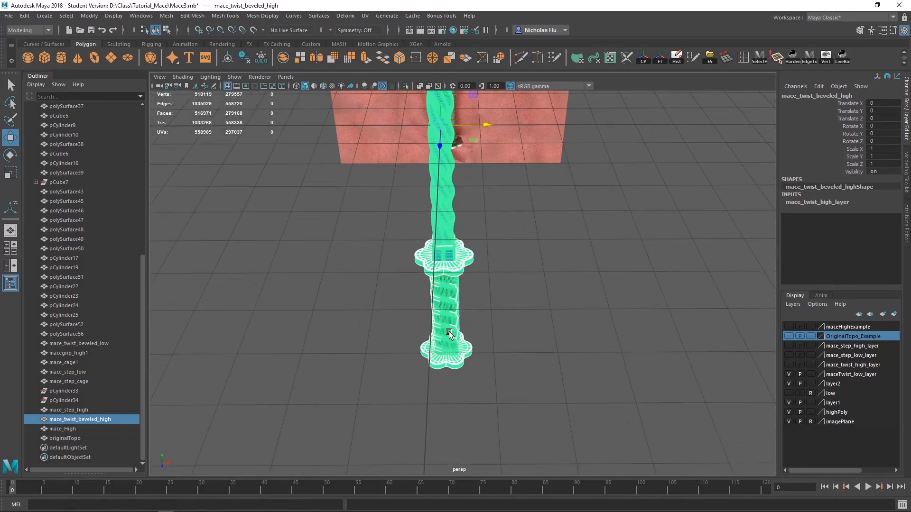
left_click_drag(550, 295, 464, 213, "alt")
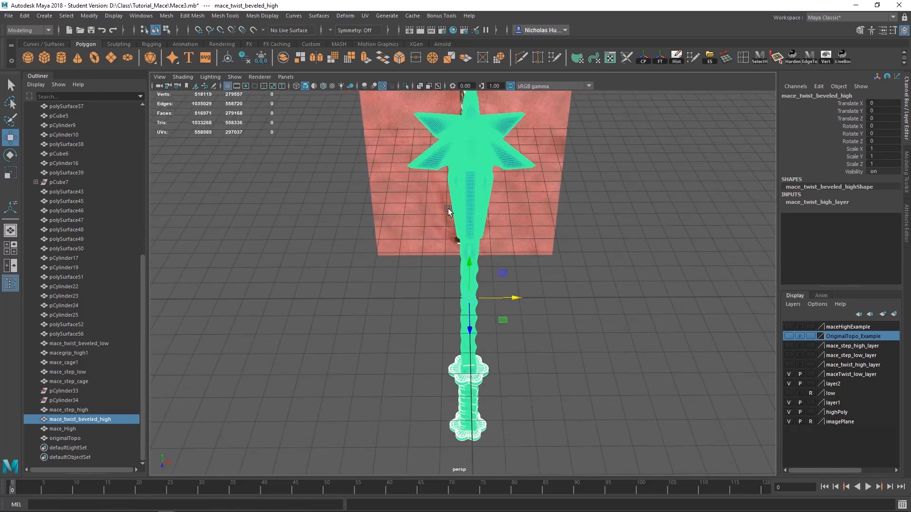
left_click_drag(597, 146, 382, 451)
right_click_drag(480, 244, 459, 416, "shift")
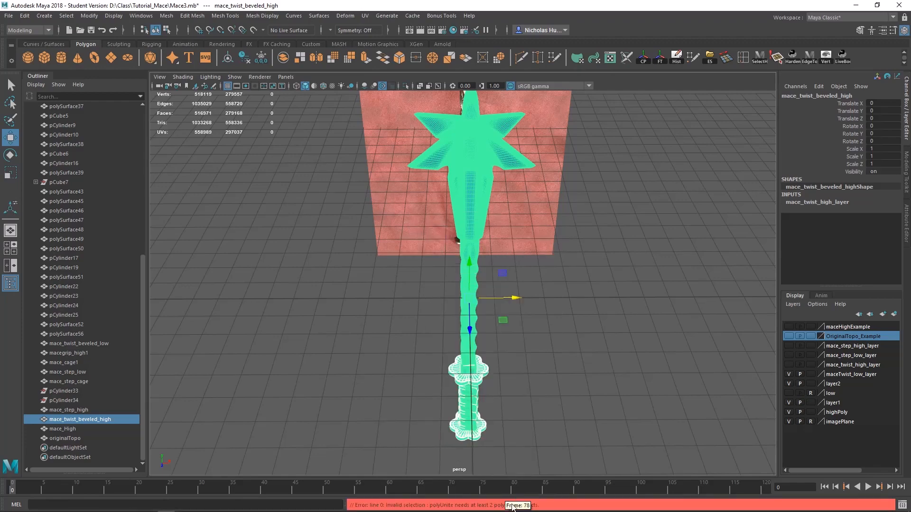
left_click_drag(508, 398, 499, 346, "alt")
left_click(582, 356)
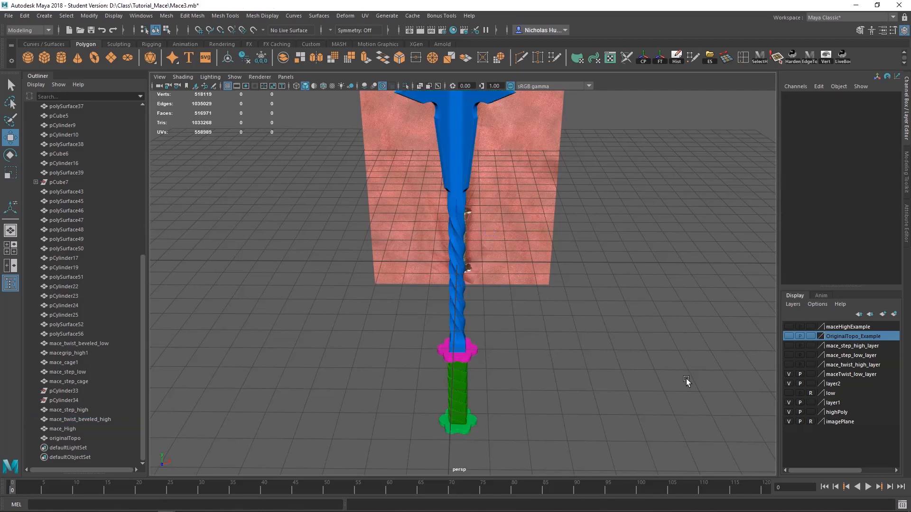
- Toggle the twist layers' visibility so only the maceTwist_low_layer version of the mace shows, and select the low-poly mace
left_click(788, 364)
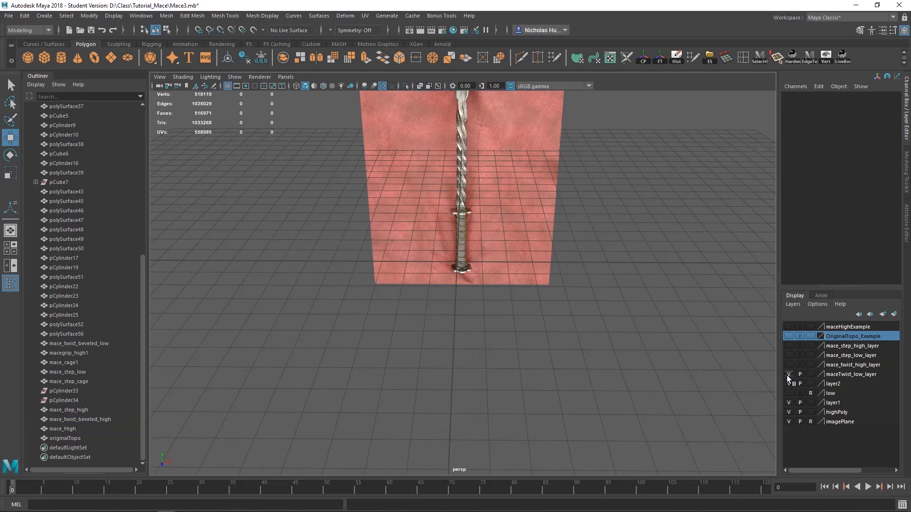
left_click(788, 364)
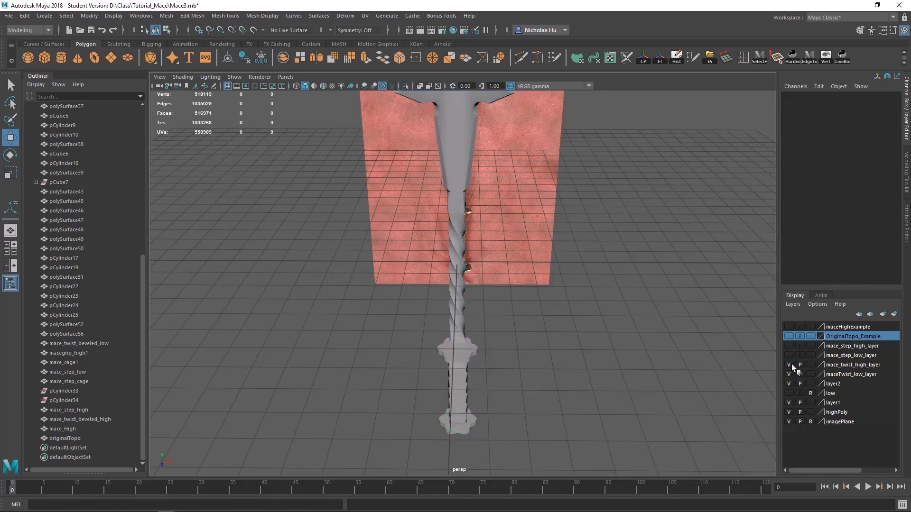
left_click(471, 256)
left_click_drag(471, 256, 463, 189, "alt")
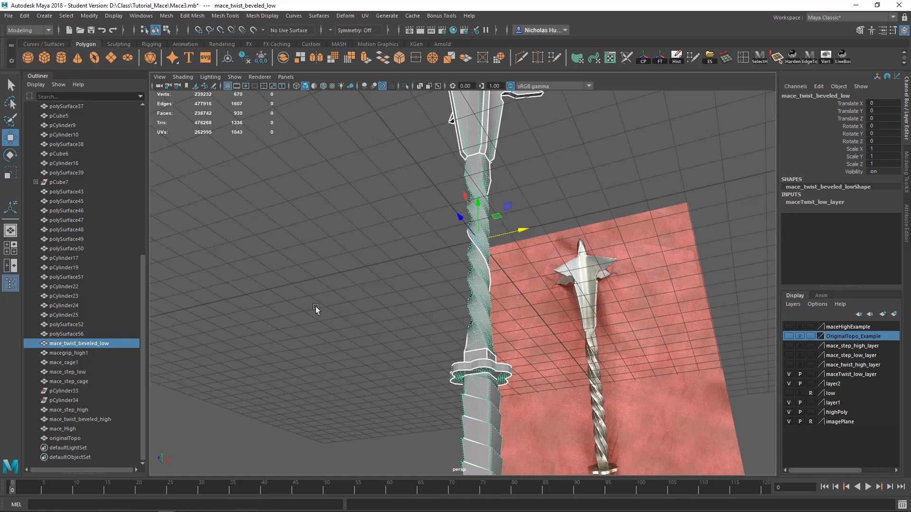
left_click_drag(315, 307, 455, 361, "alt")
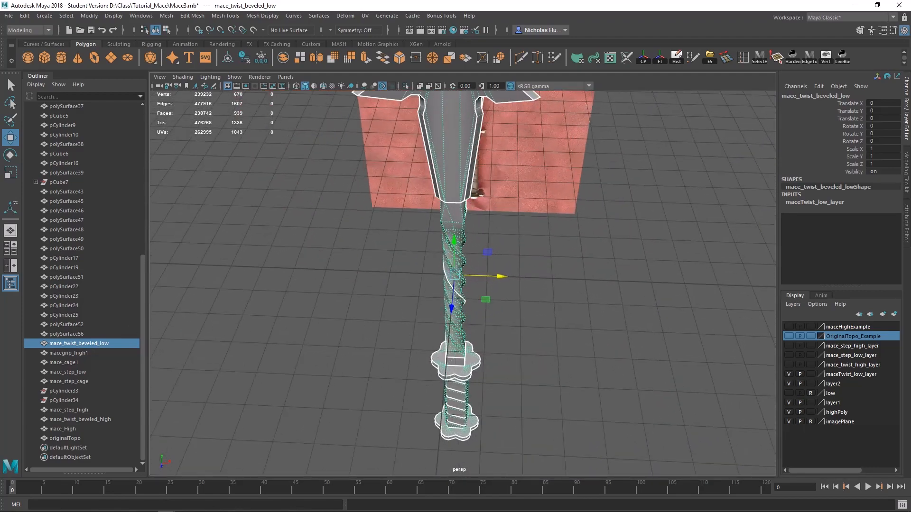
left_click_drag(294, 259, 311, 294, "alt")
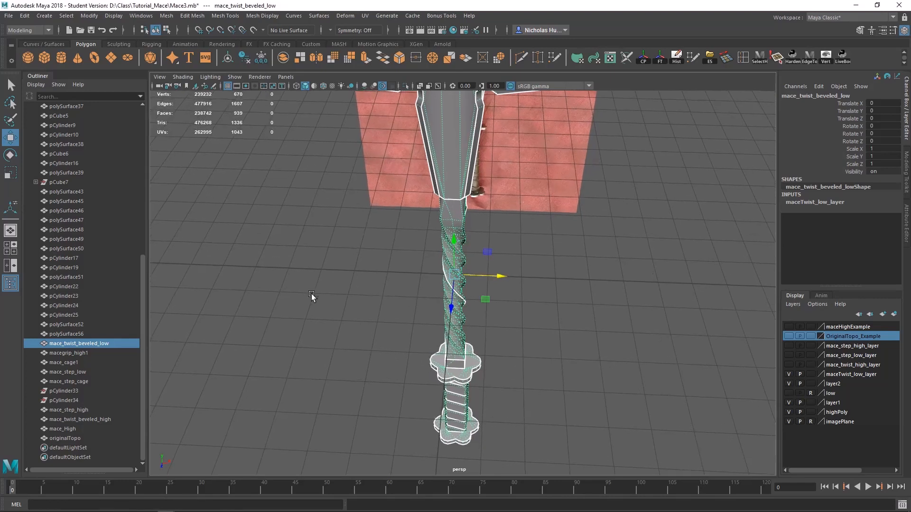
- Rename the selected low-poly mace mesh as mace_low
double_click(79, 343)
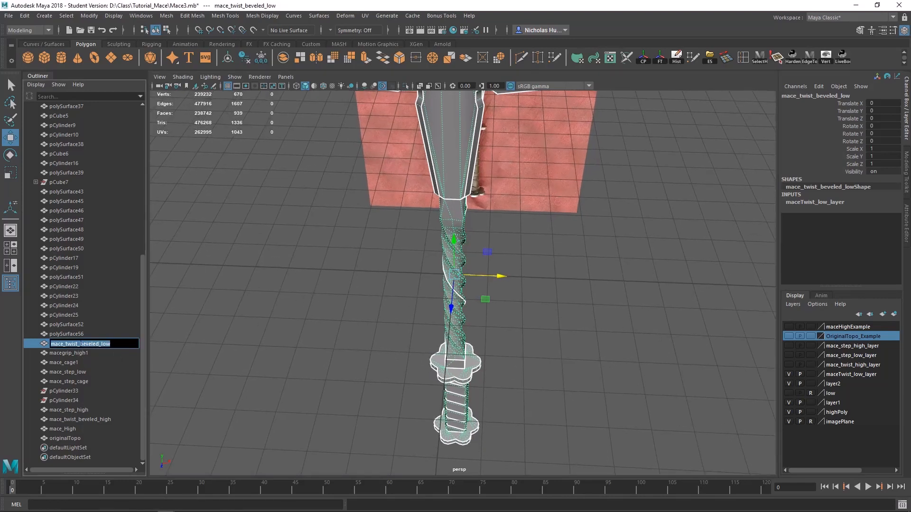
type("mace_low")
key("Return")
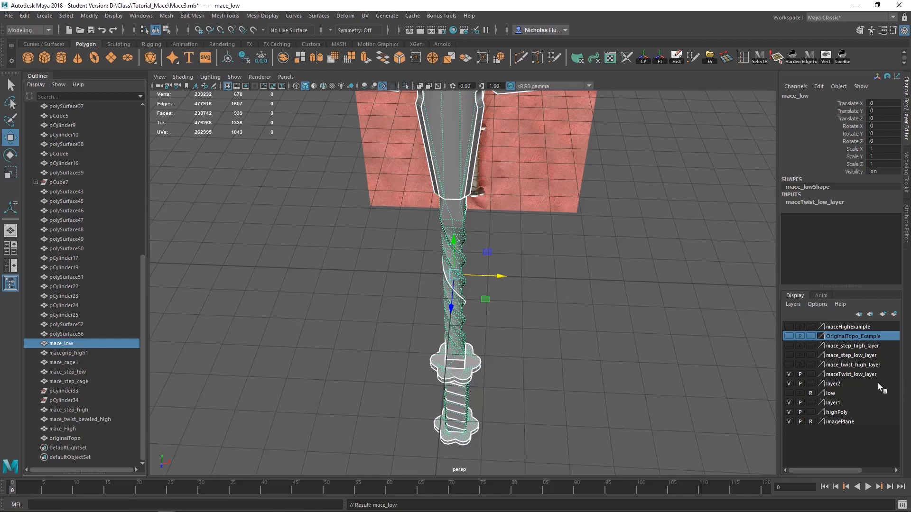
- Show the mace_twist_high_layer, rename its high-poly mace mesh as mace_high, and clear the selection
left_click(789, 364)
left_click(462, 147)
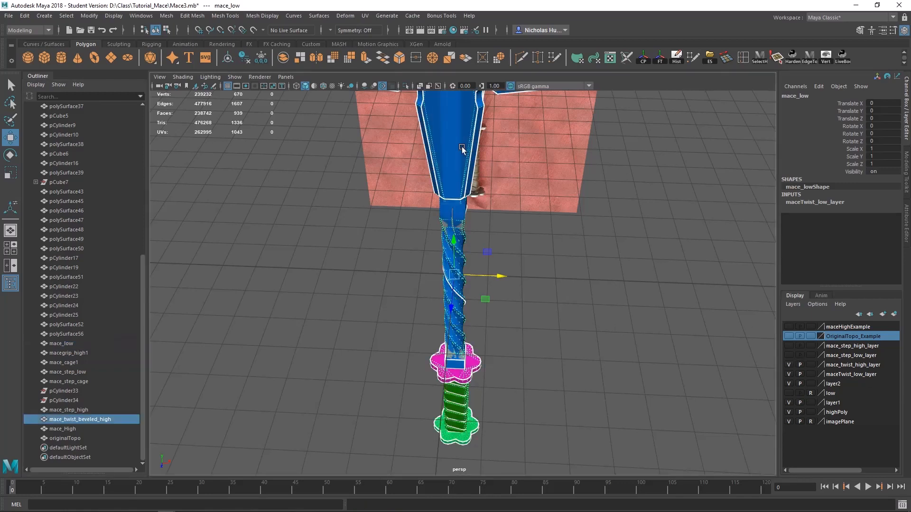
double_click(93, 420)
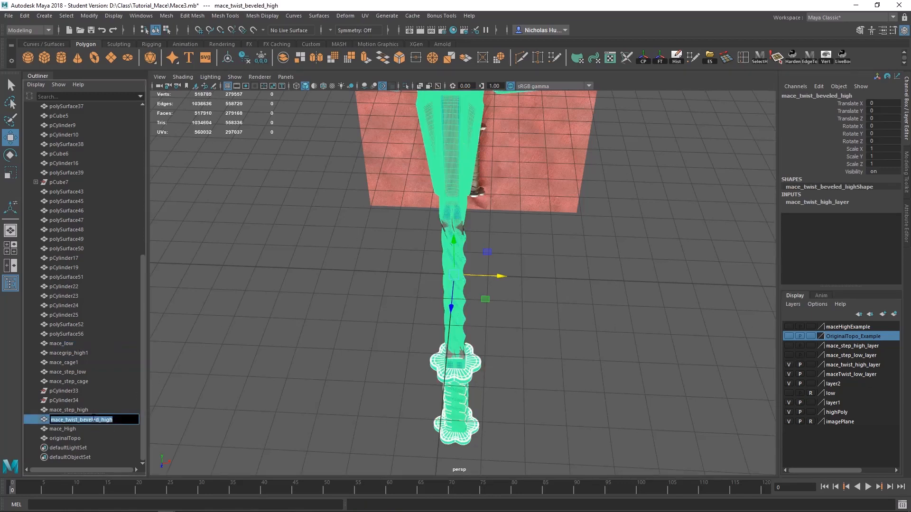
type("mace_high")
key("Return")
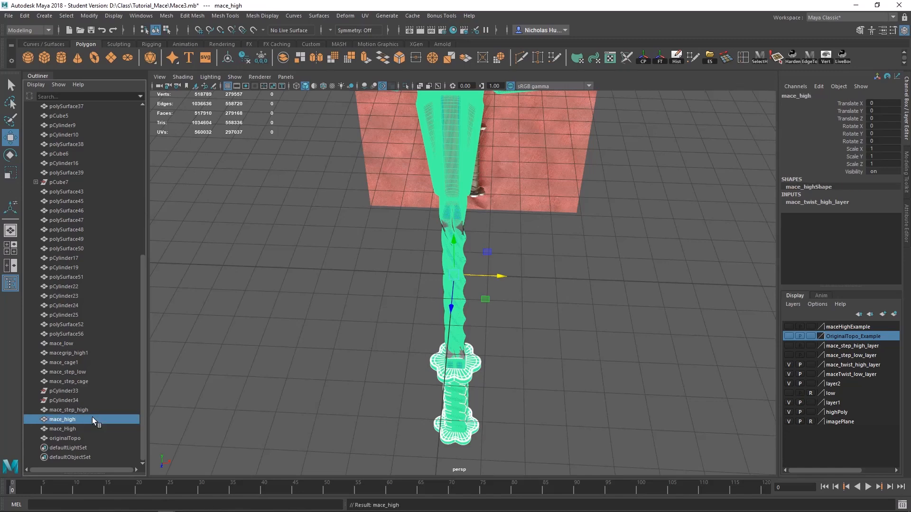
left_click(546, 240)
- Duplicate the mace_low mesh and rename the copy as mace_cage
scroll(479, 230, "up", 3)
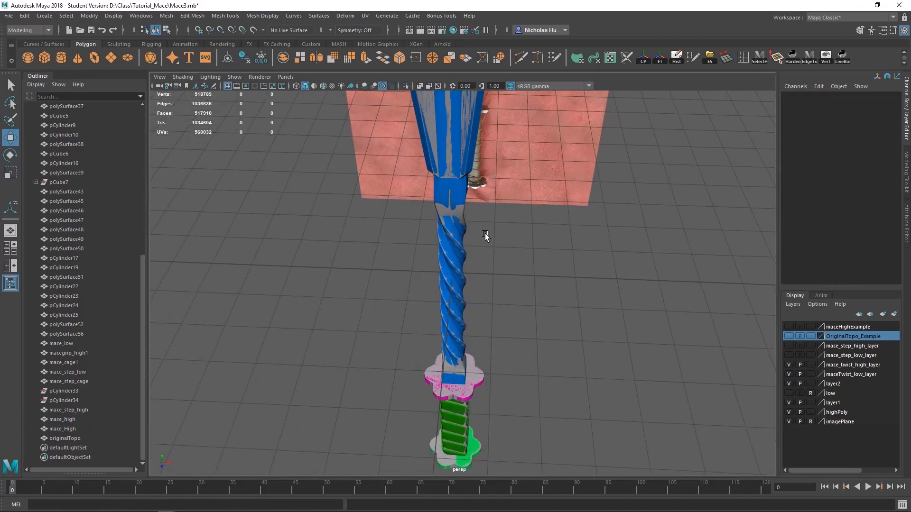
left_click(459, 192)
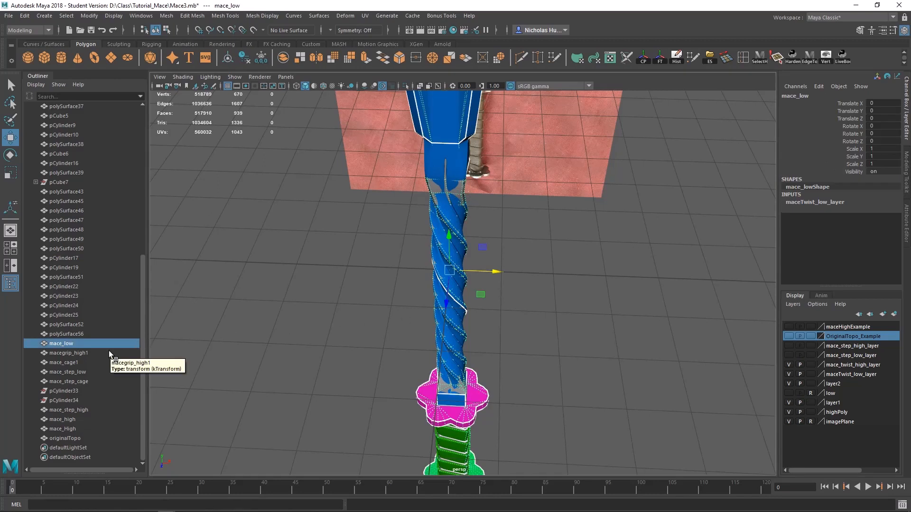
key("ctrl+d")
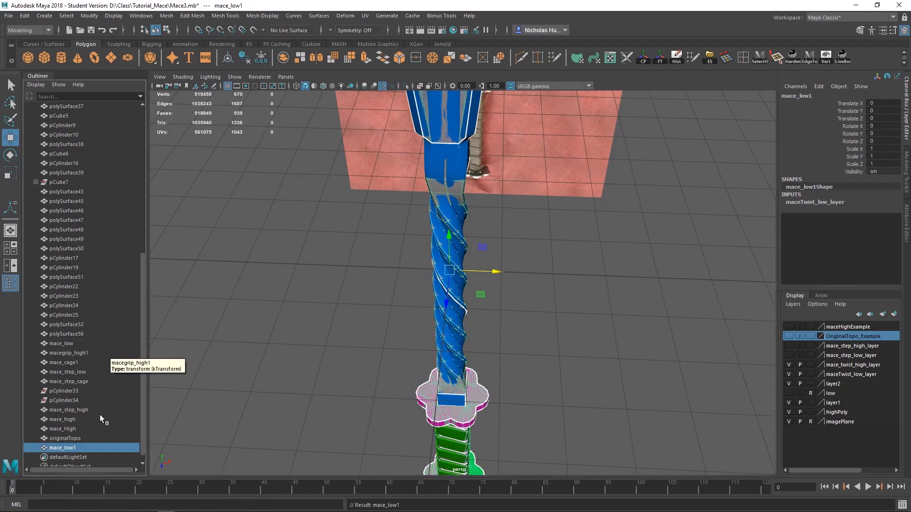
double_click(68, 450)
type("mace_d")
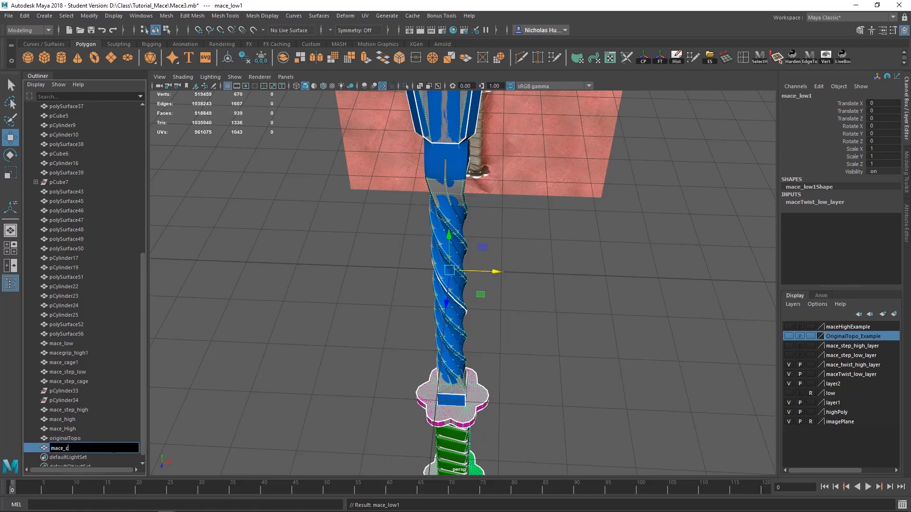
left_click(264, 347)
left_click(69, 448)
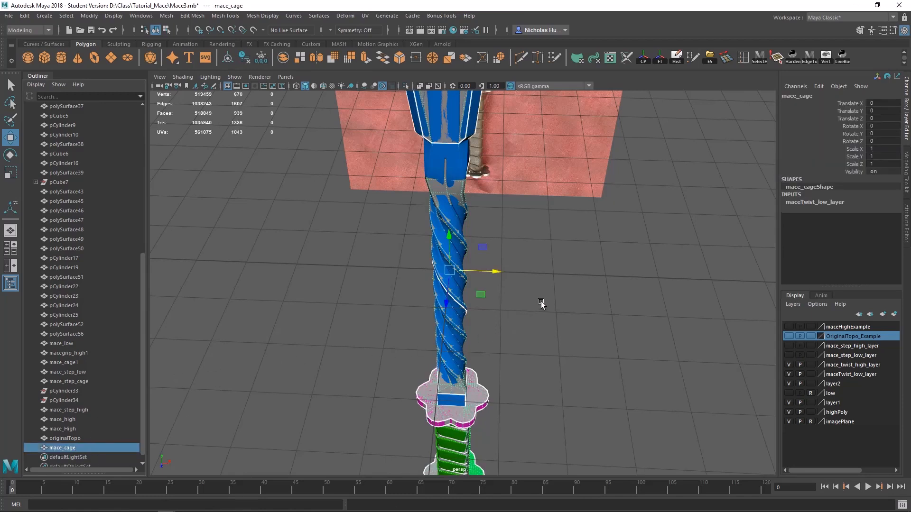
- Convert the mace_cage selection to all of its vertices
right_click(567, 298, "ctrl")
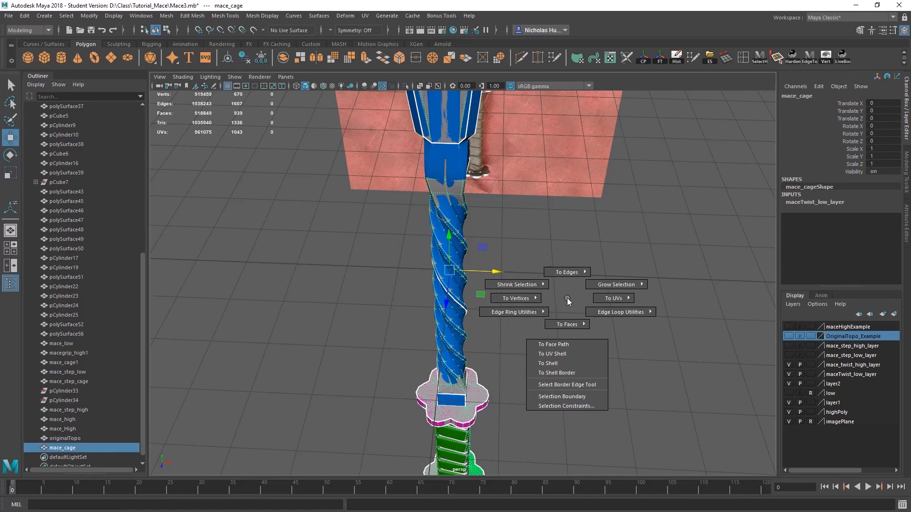
left_click(516, 298)
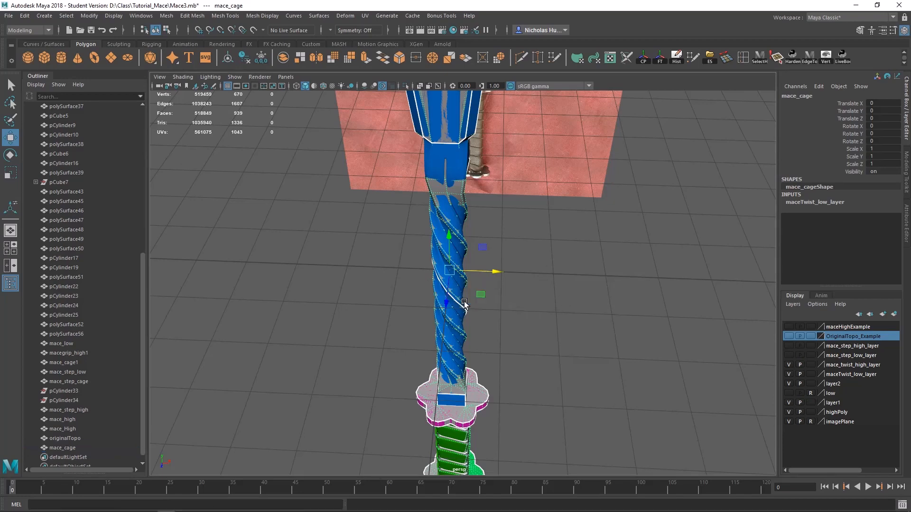
scroll(502, 297, "down", 4)
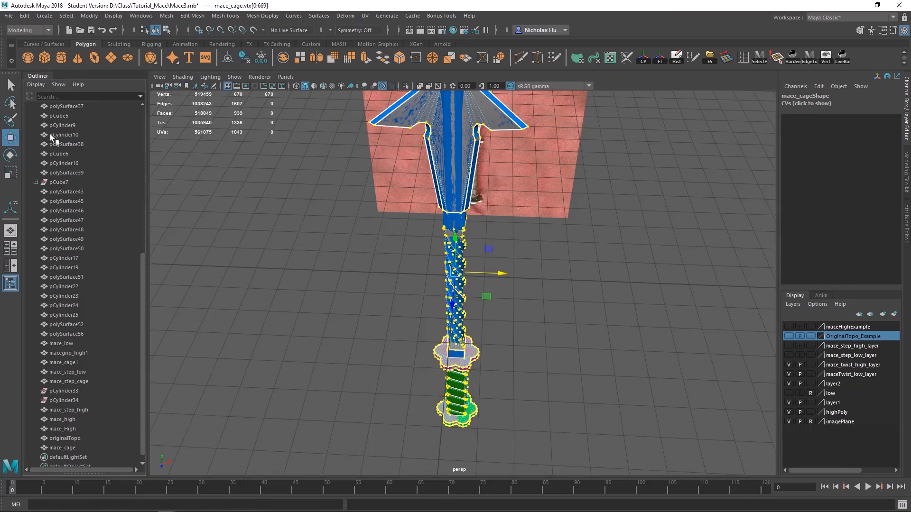
- Set the Move tool's axis orientation to Normal, keeping its settings window clear of the mace
left_click(11, 138)
double_click(11, 138)
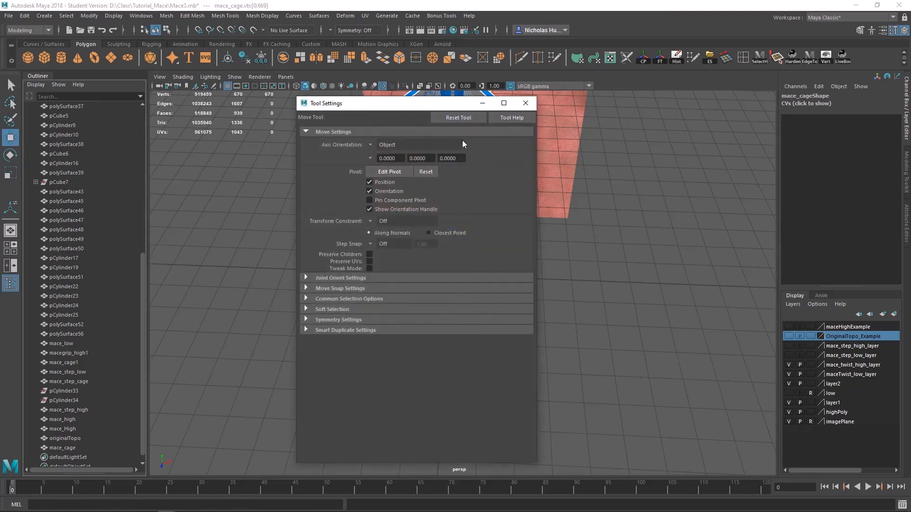
left_click_drag(351, 104, 257, 96)
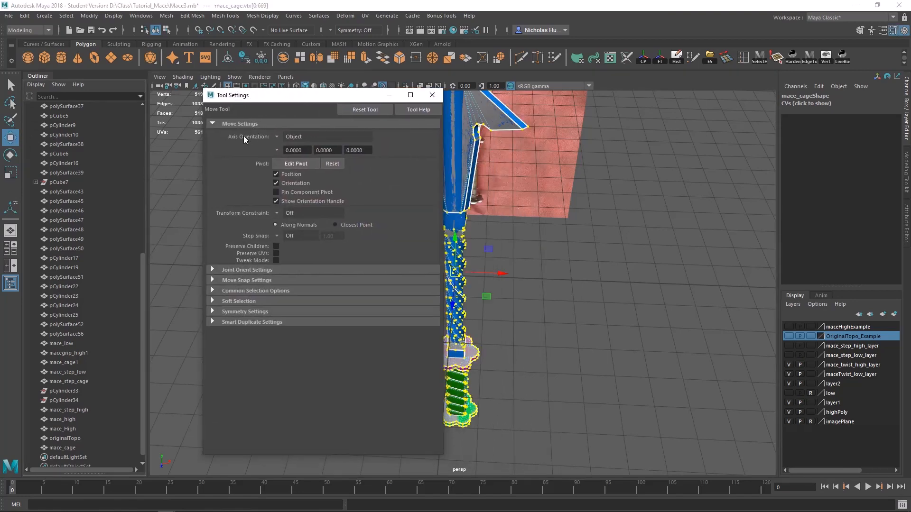
left_click(279, 137)
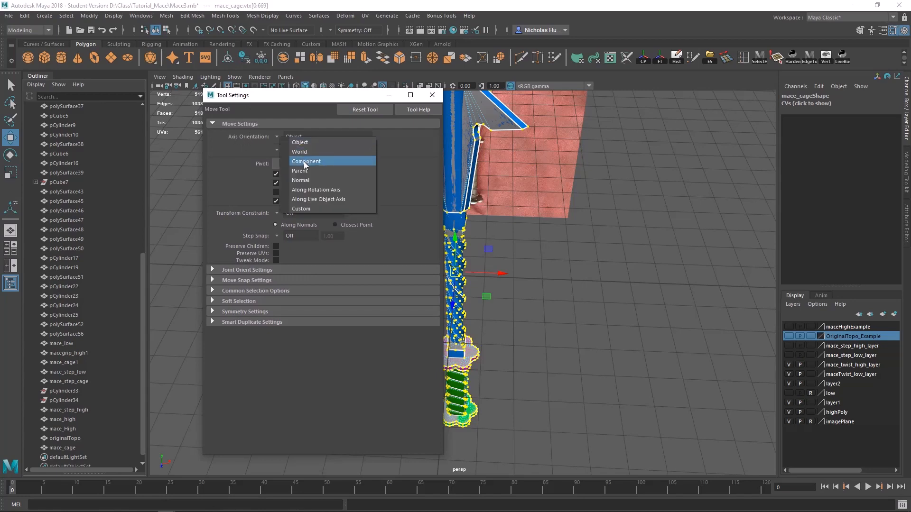
left_click(306, 182)
left_click_drag(295, 106, 617, 134)
- Push all mace_cage vertices outward along their normals until the cage encloses the high-poly mesh
scroll(475, 264, "up", 8)
left_click_drag(474, 267, 484, 248, "alt")
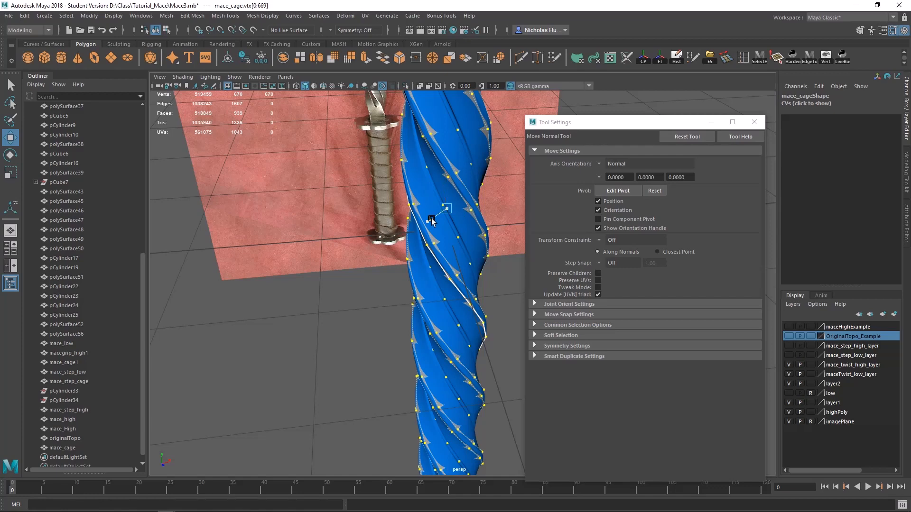
left_click_drag(432, 220, 411, 286)
right_click_drag(411, 285, 423, 311, "alt")
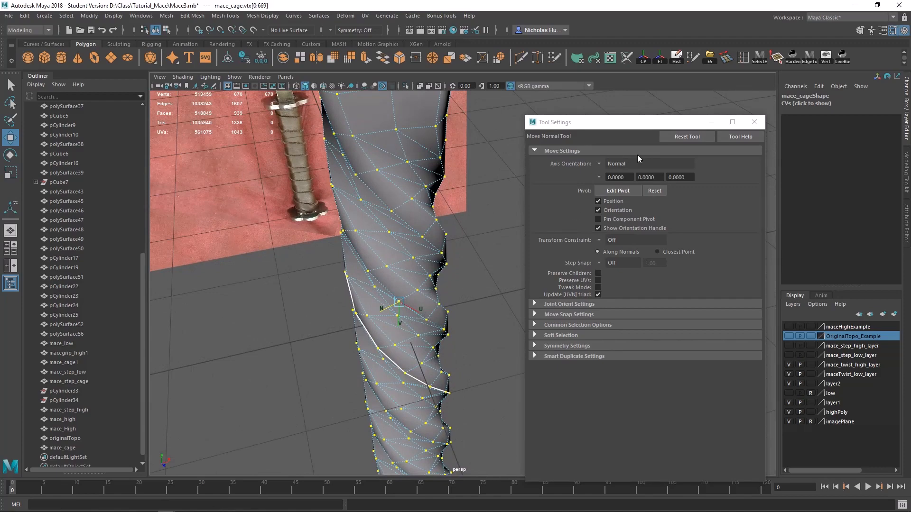
- Return to object mode with the whole mace_cage mesh selected and check the expanded shaft
right_click_drag(406, 152, 429, 142)
left_click(385, 176)
left_click(385, 176)
scroll(392, 187, "down", 4)
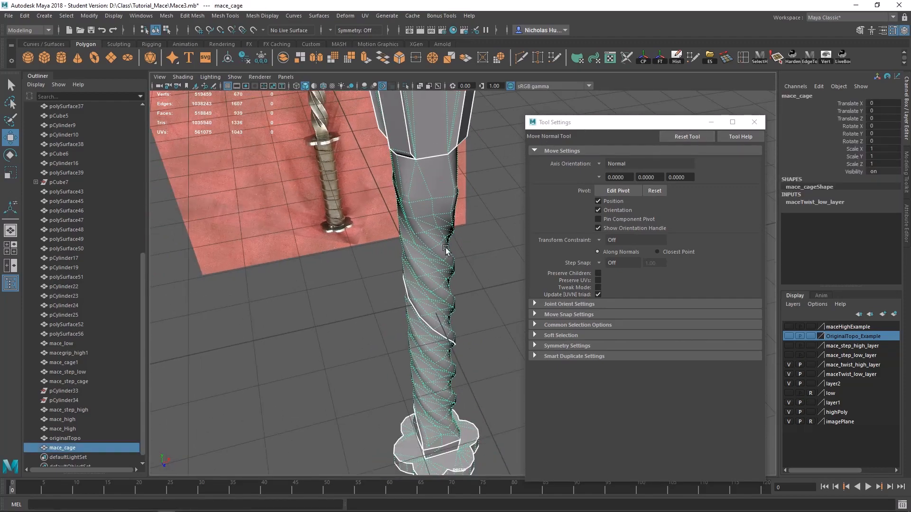
left_click_drag(445, 249, 424, 244, "alt")
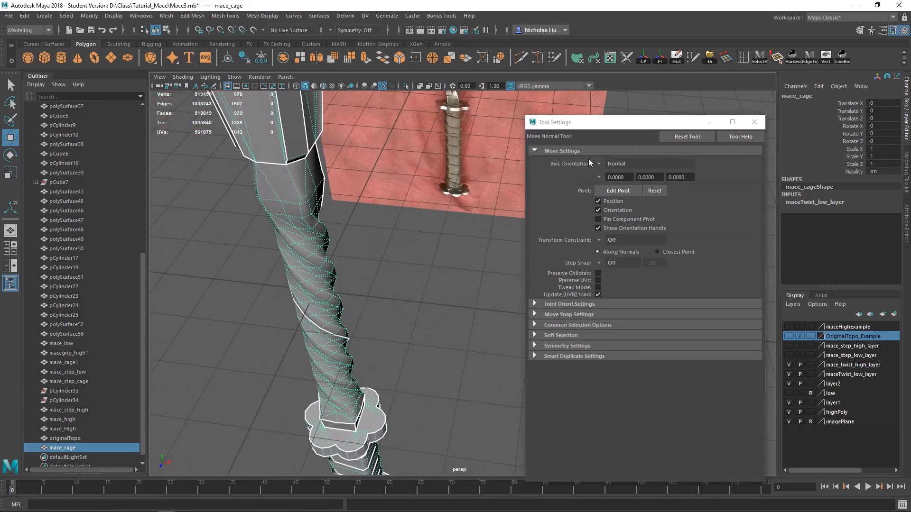
- Set the Move tool's axis orientation to Object and minimize its settings window
left_click(600, 164)
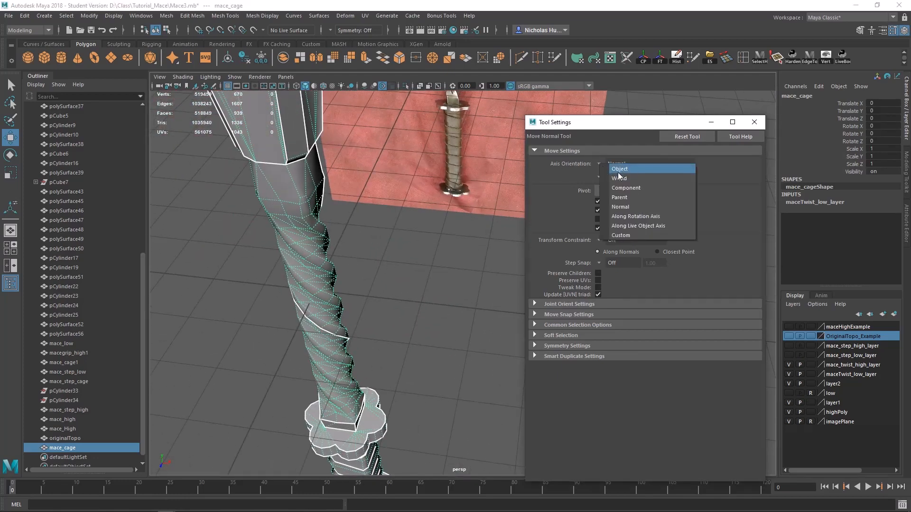
left_click(625, 169)
key("f")
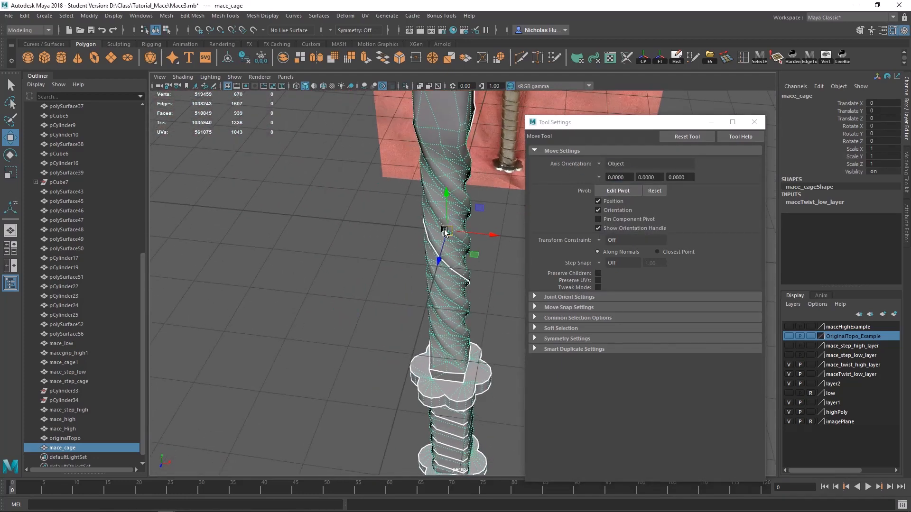
middle_click_drag(372, 213, 326, 263, "alt")
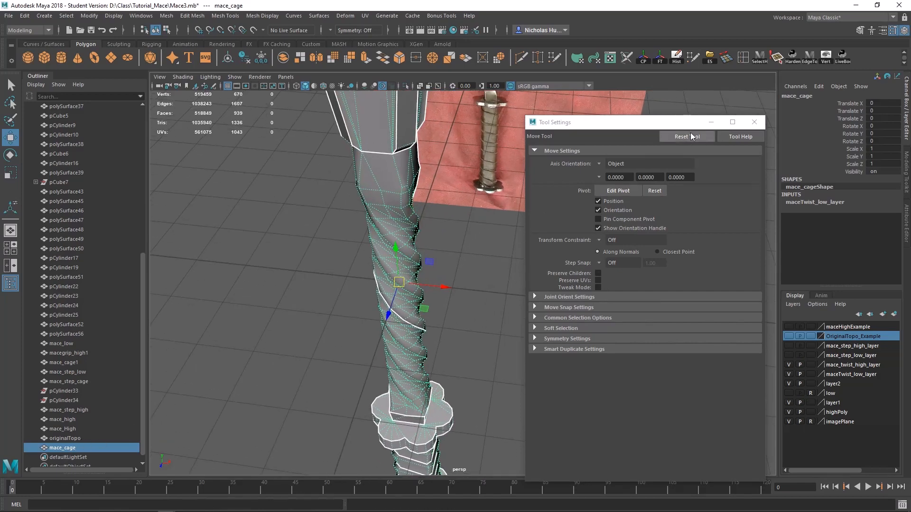
left_click(710, 122)
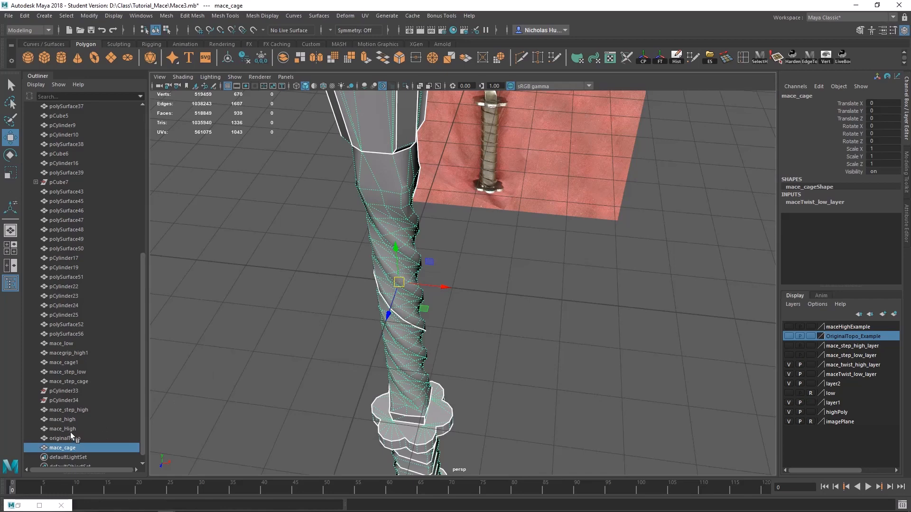
- Slide mace_cage and mace_high sideways to compare them with the low-poly mesh, undo both moves, and clear the selection
left_click(67, 430)
key("f")
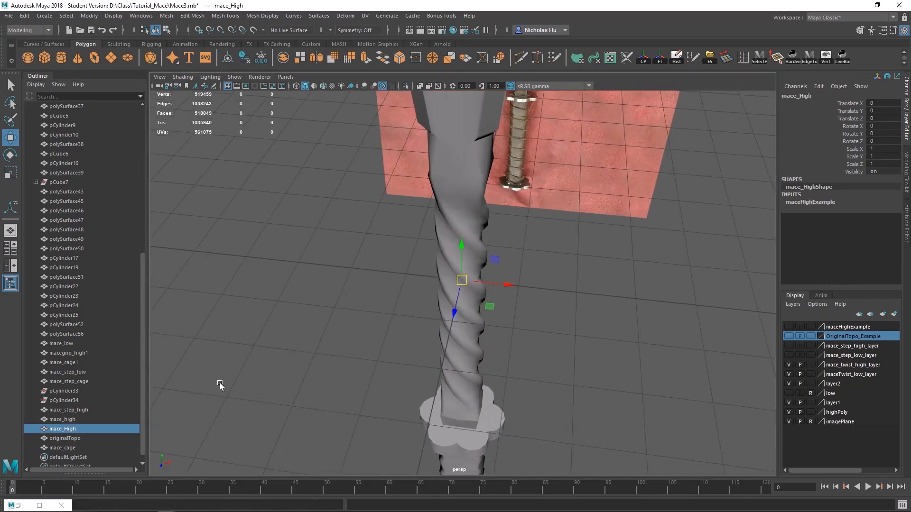
left_click(466, 207)
left_click_drag(505, 285, 587, 293)
left_click(457, 238)
left_click_drag(506, 283, 423, 284)
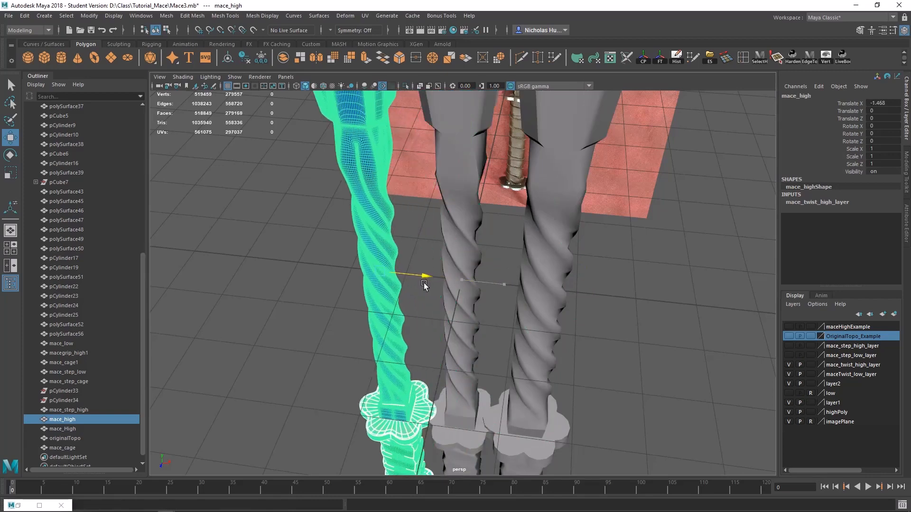
key("ctrl+z")
key("ctrl+z")
key("ctrl+z")
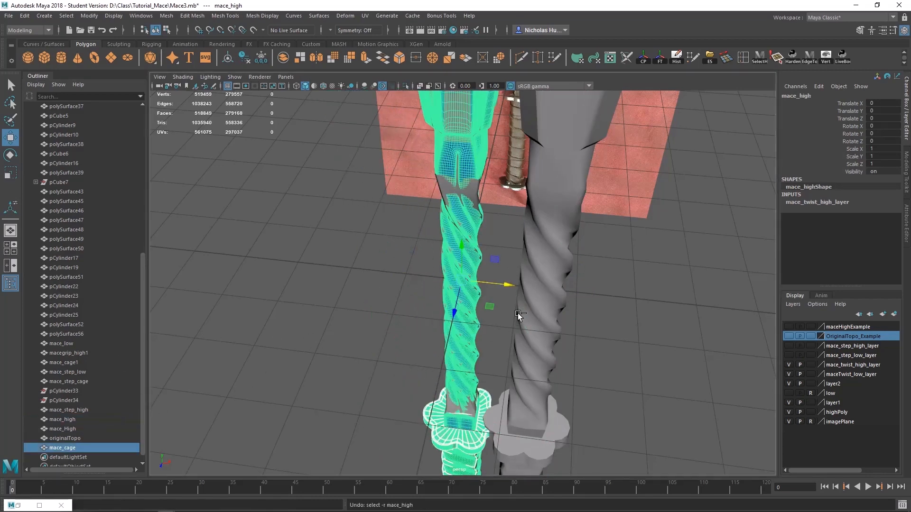
left_click(587, 279)
left_click_drag(587, 279, 460, 268, "alt")
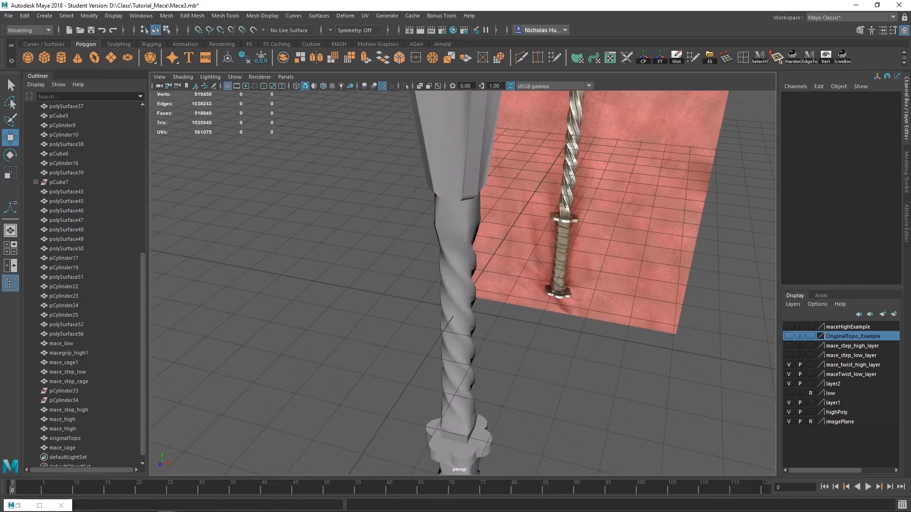
- Select mace_low, mace_high and mace_cage together and snap their pivots to the grid origin
key("alt+Tab")
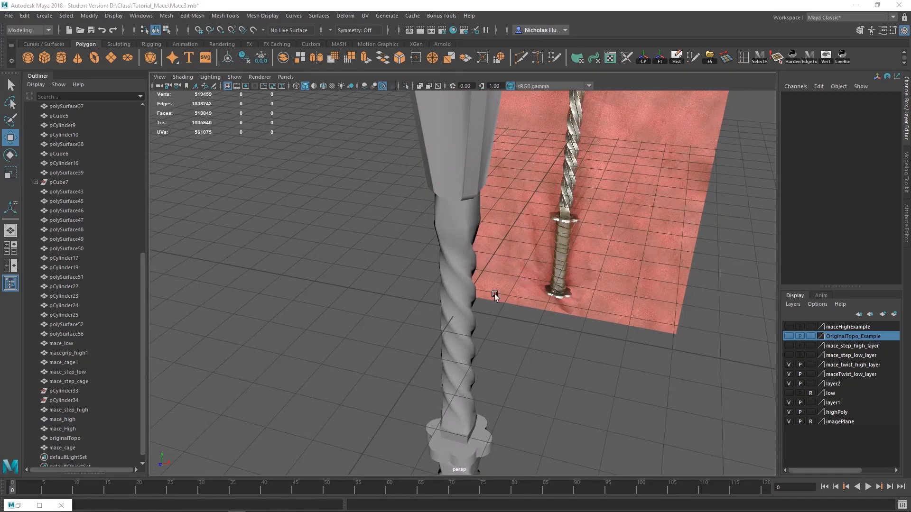
left_click_drag(572, 223, 371, 378)
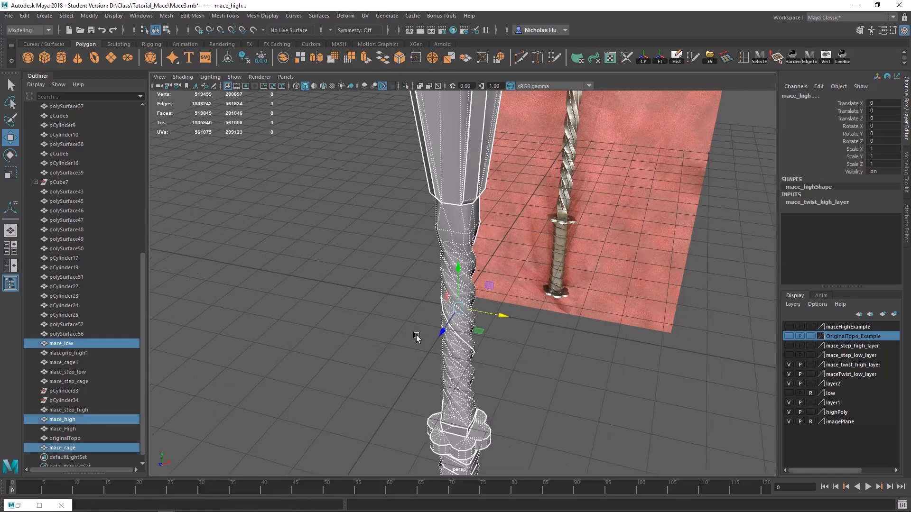
scroll(417, 335, "down", 2)
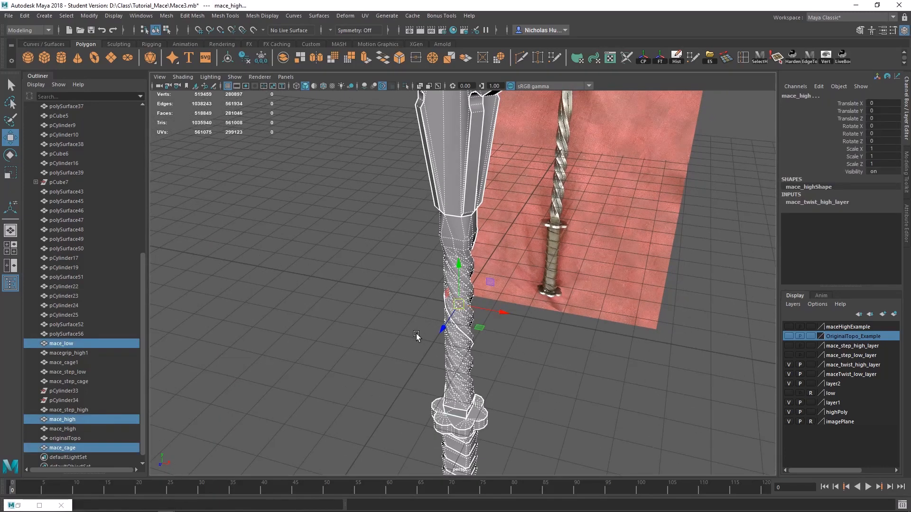
key("d")
key("x")
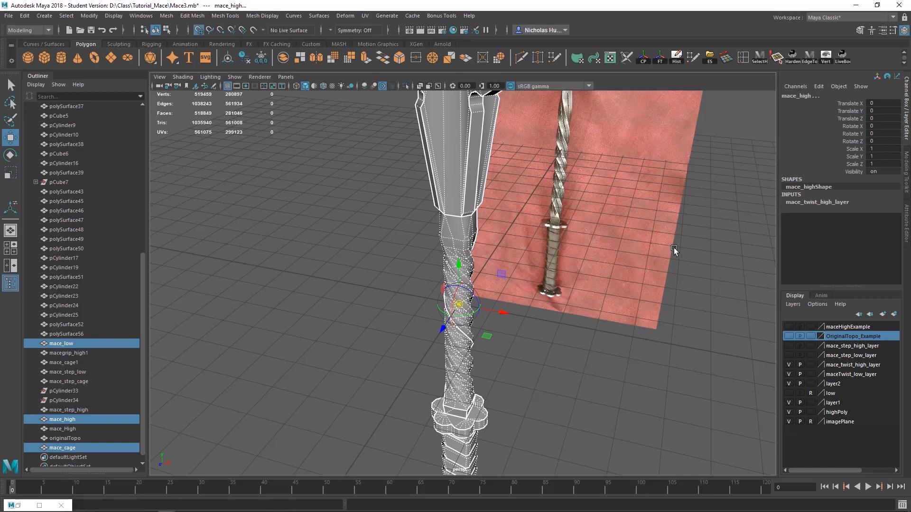
middle_click_drag(666, 220, 461, 304)
key("d")
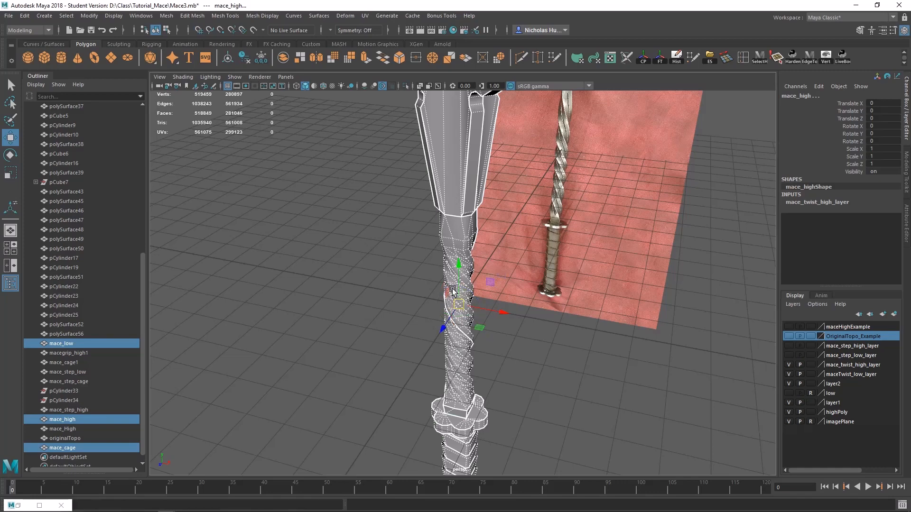
- Inspect the aligned maces around the shaft and select only the mace_cage mesh
right_click_drag(453, 289, 763, 346, "alt")
left_click(455, 167)
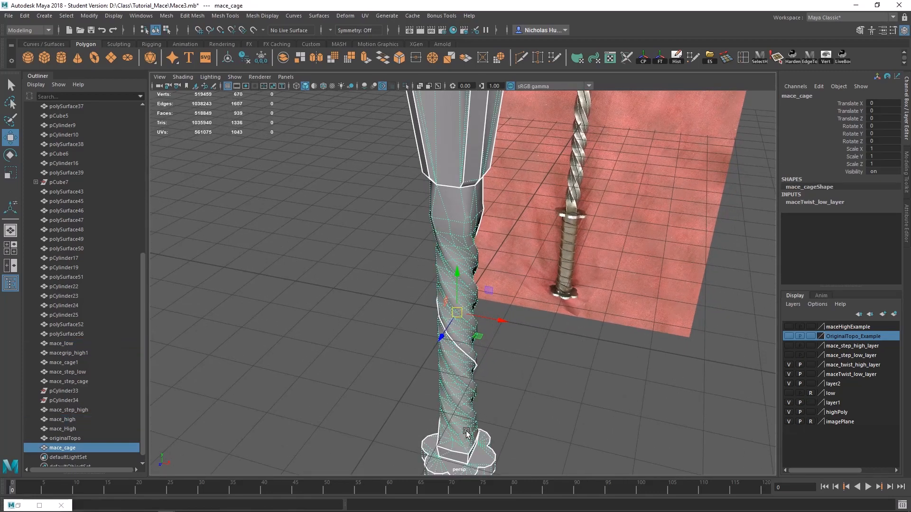
left_click_drag(478, 210, 430, 366, "alt")
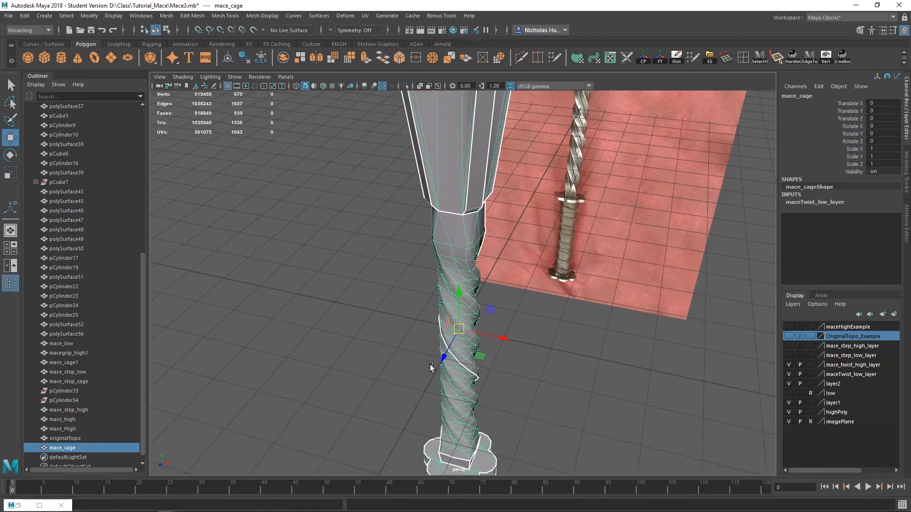
left_click_drag(453, 325, 441, 305, "alt")
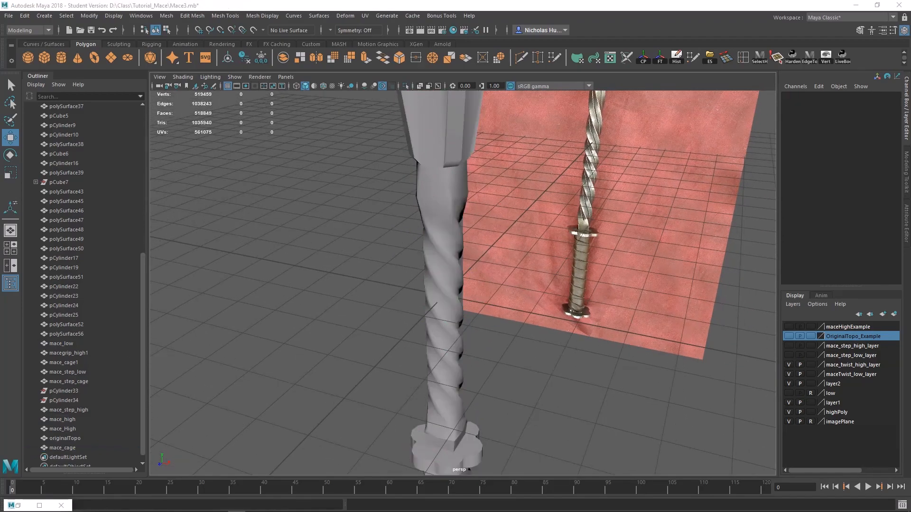
left_click(423, 137)
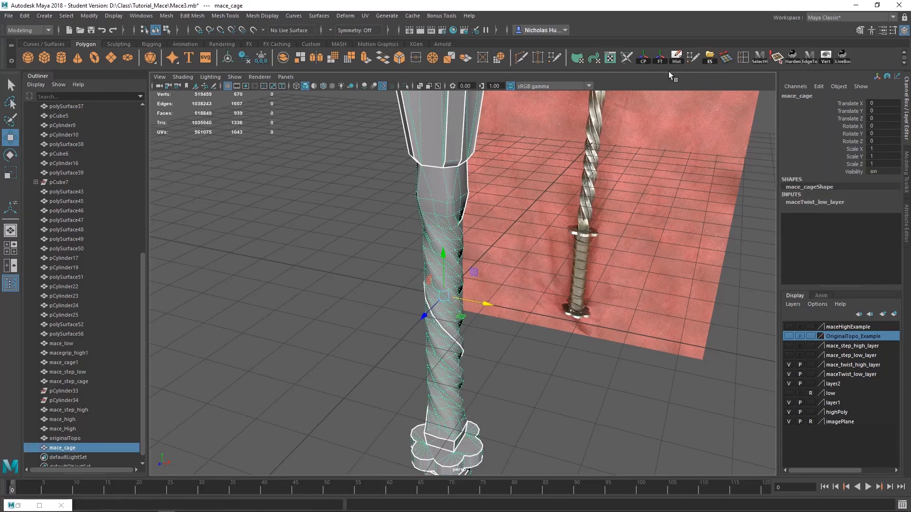
- Export the selected mace_cage mesh as FBX with Triangulate enabled, overwriting mace_cage.fbx in the meshes folder
left_click(9, 15)
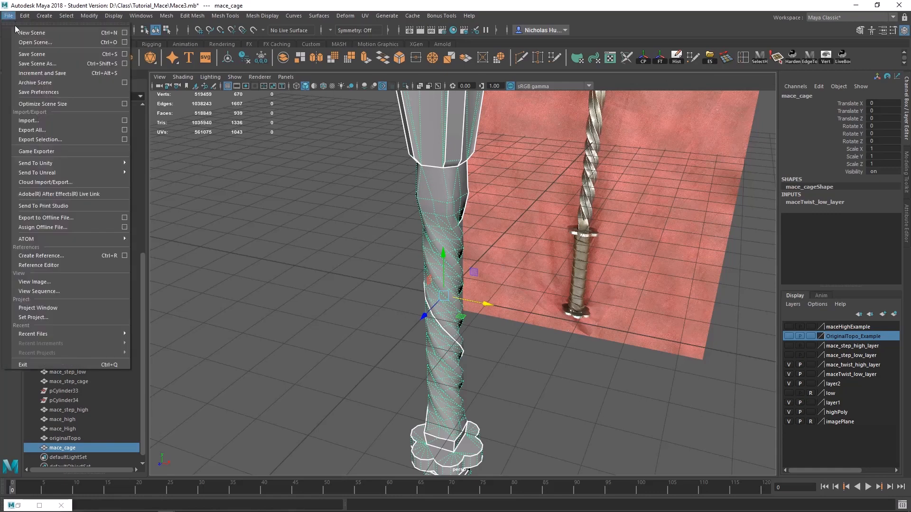
left_click(41, 140)
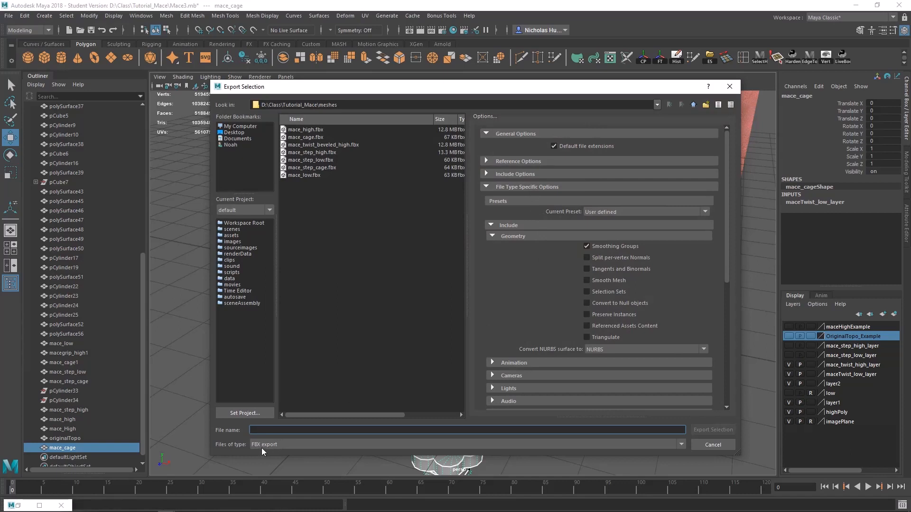
left_click(263, 447)
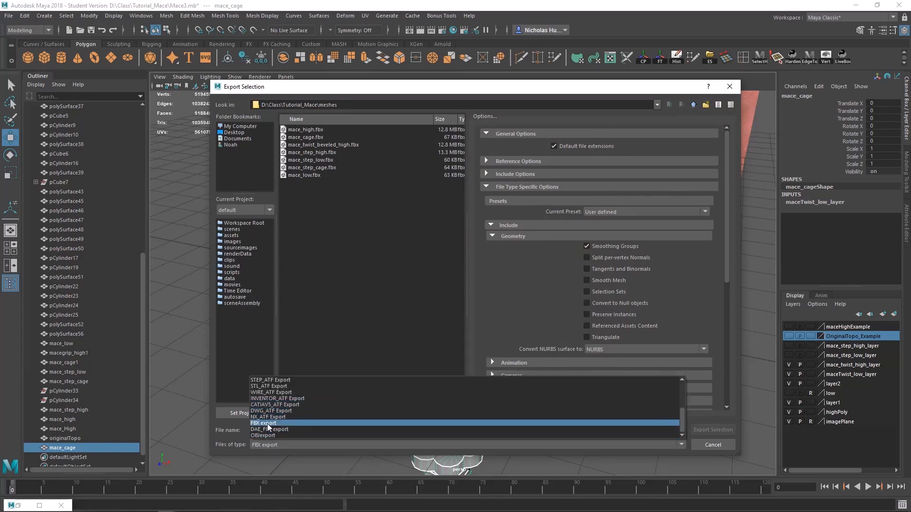
left_click(266, 423)
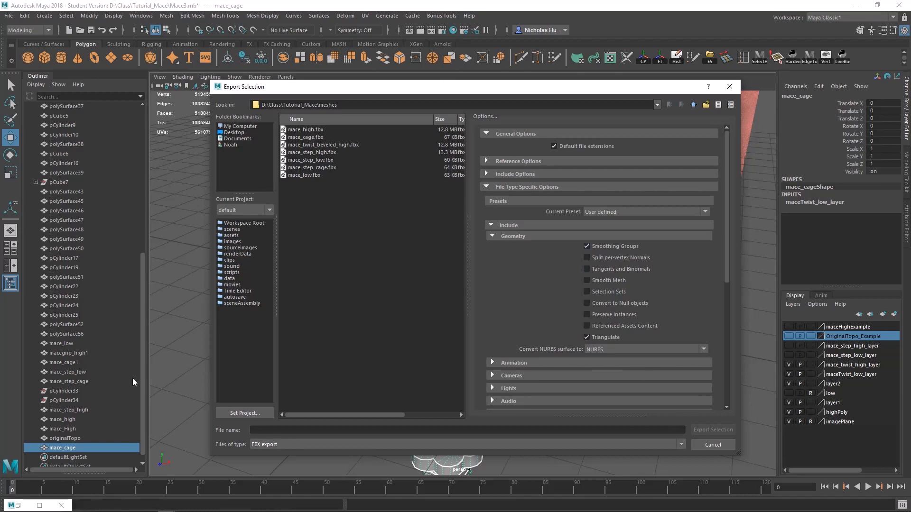
left_click(306, 137)
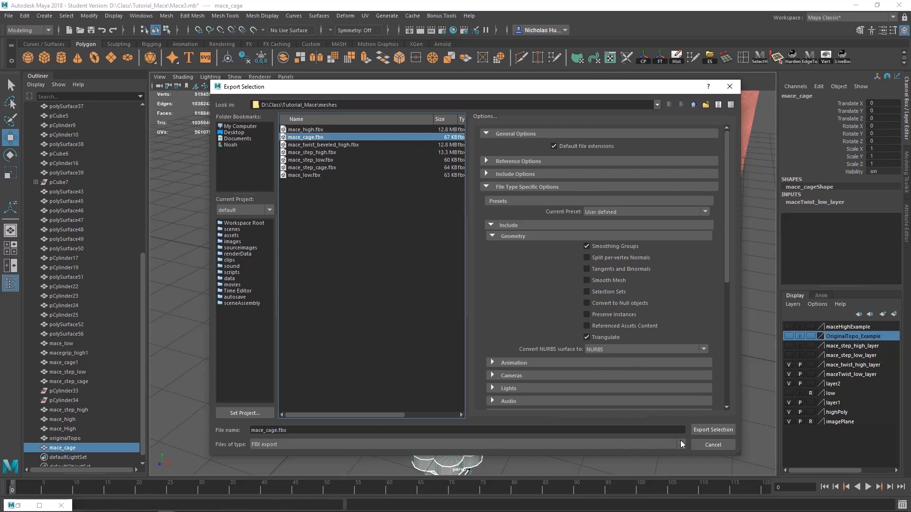
left_click(702, 429)
left_click(457, 284)
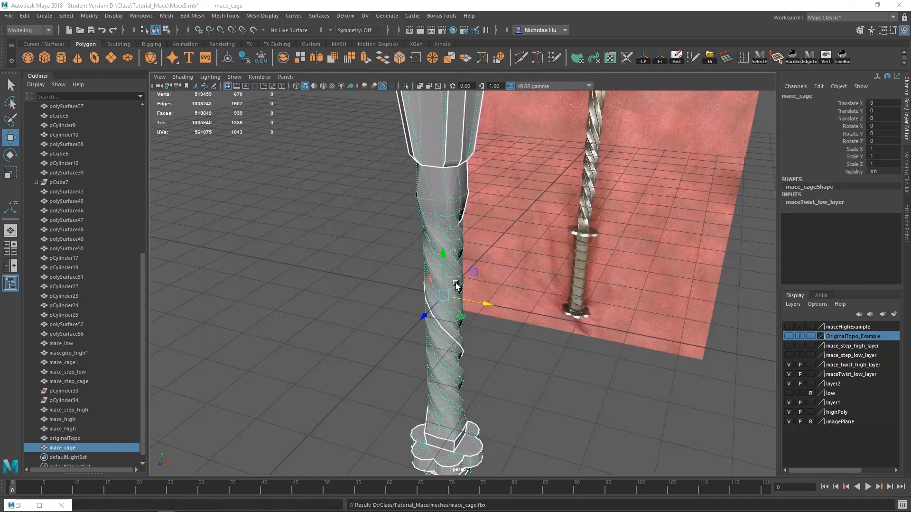
- Slide the cage mesh aside, select mace_low, and export it as FBX over the existing mace_low.fbx
left_click_drag(480, 304, 366, 284)
left_click(438, 208)
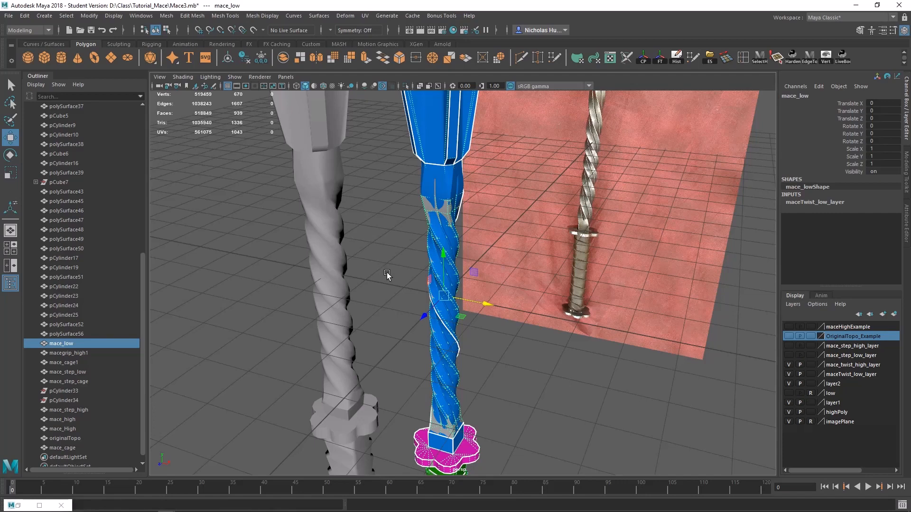
key("g")
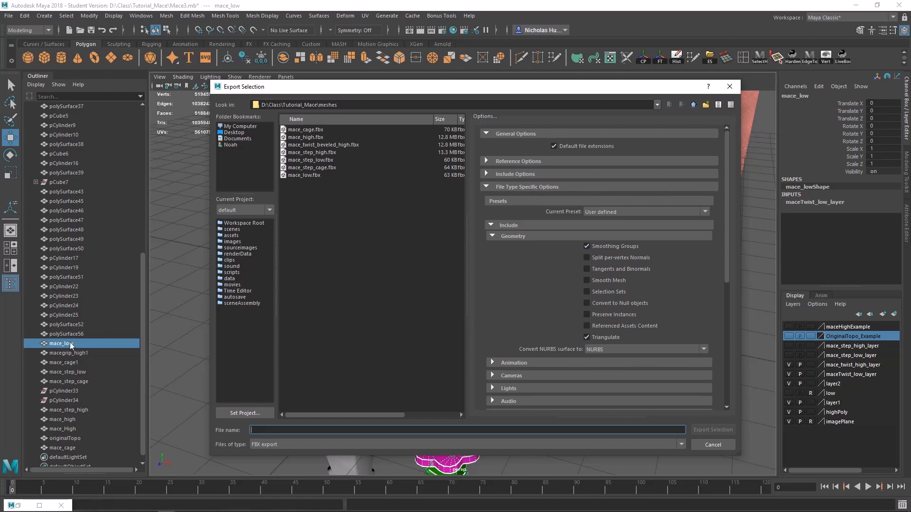
left_click(307, 175)
left_click(708, 430)
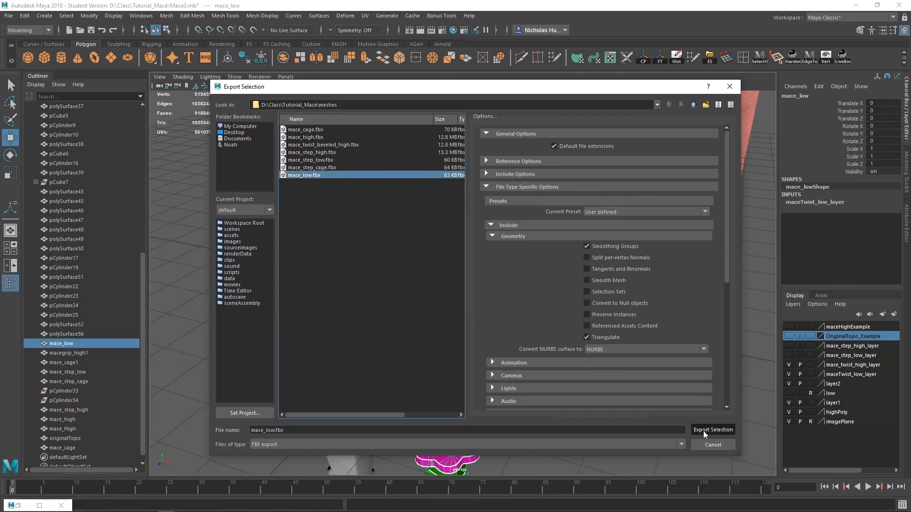
left_click(456, 285)
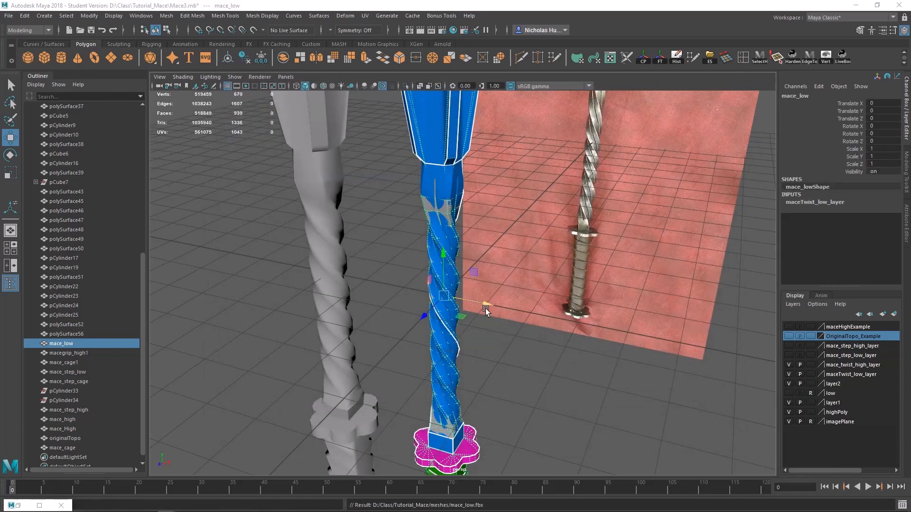
- Slide mace_low aside, select mace_high, and export it with Triangulate disabled, overwriting mace_high.fbx
left_click_drag(498, 304, 385, 299)
left_click(433, 209)
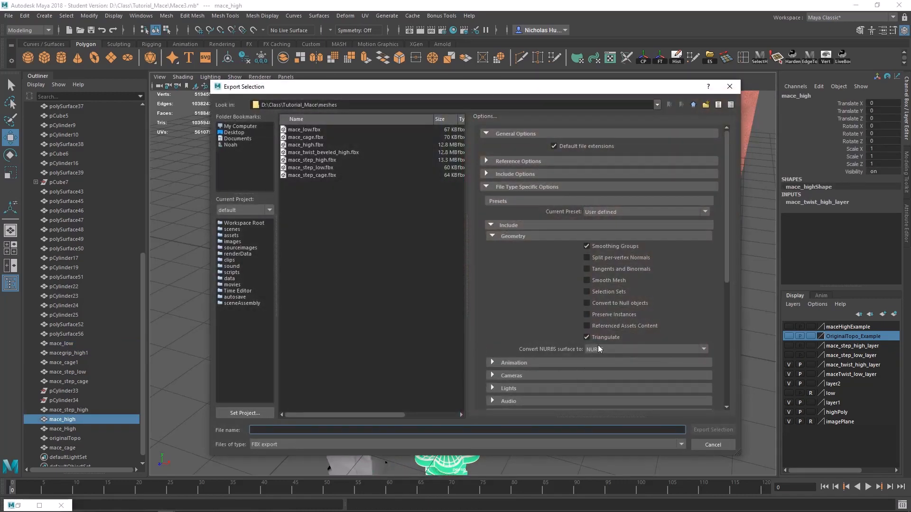
left_click_drag(432, 88, 422, 109)
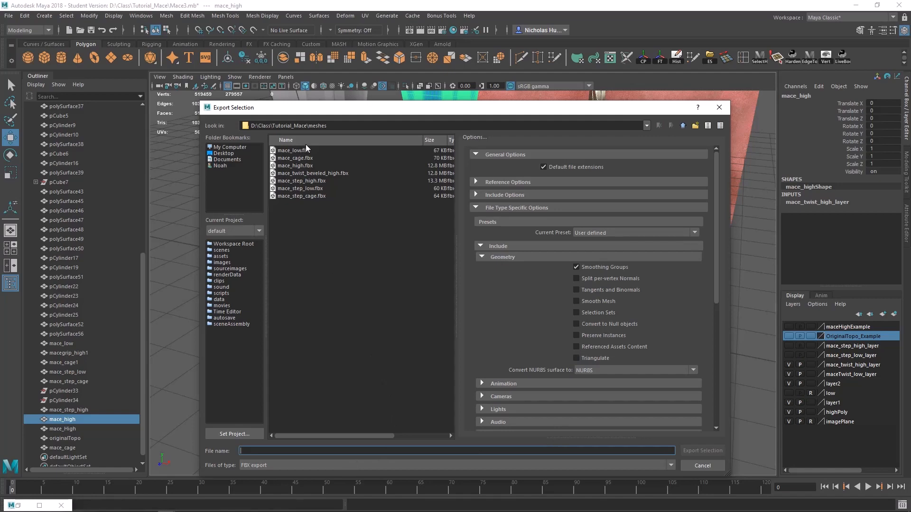
left_click(295, 166)
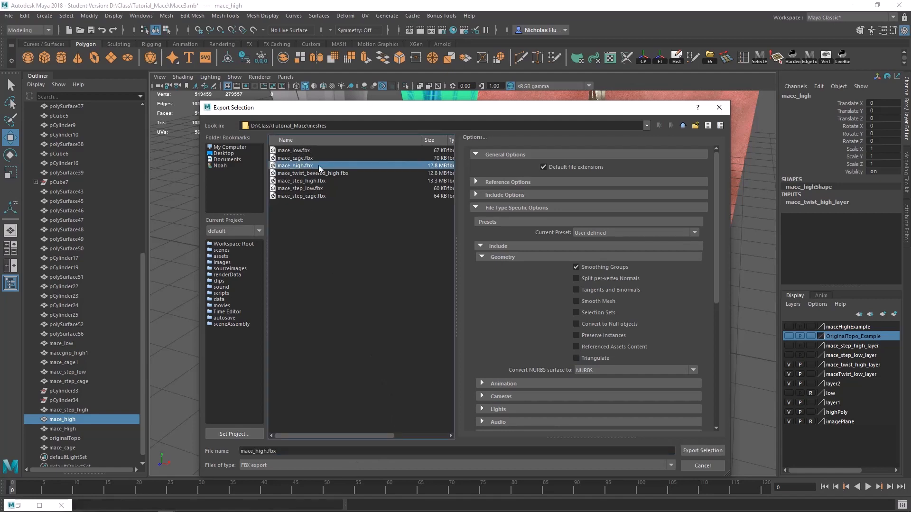
left_click(698, 452)
left_click(445, 306)
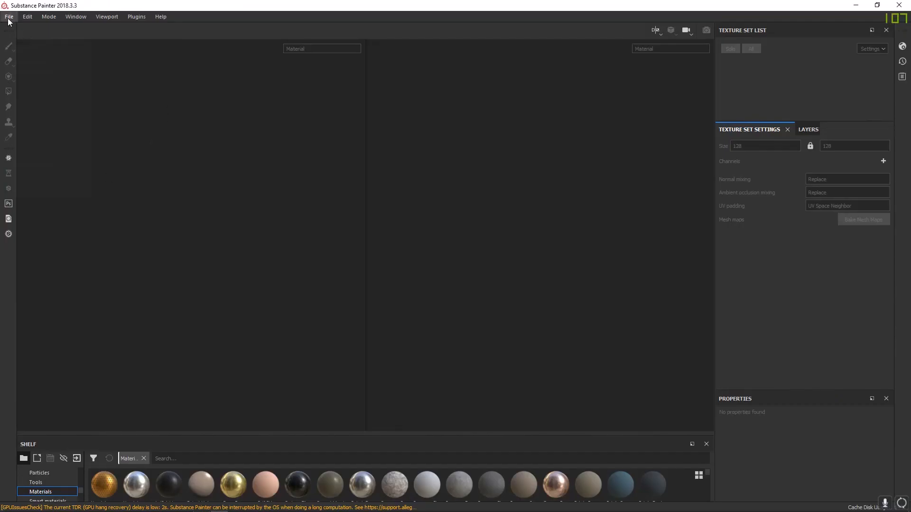
- In Substance Painter, create a new project with the Unreal Engine 4 template and the mace_low mesh at 2048 resolution
left_click(9, 17)
left_click(15, 29)
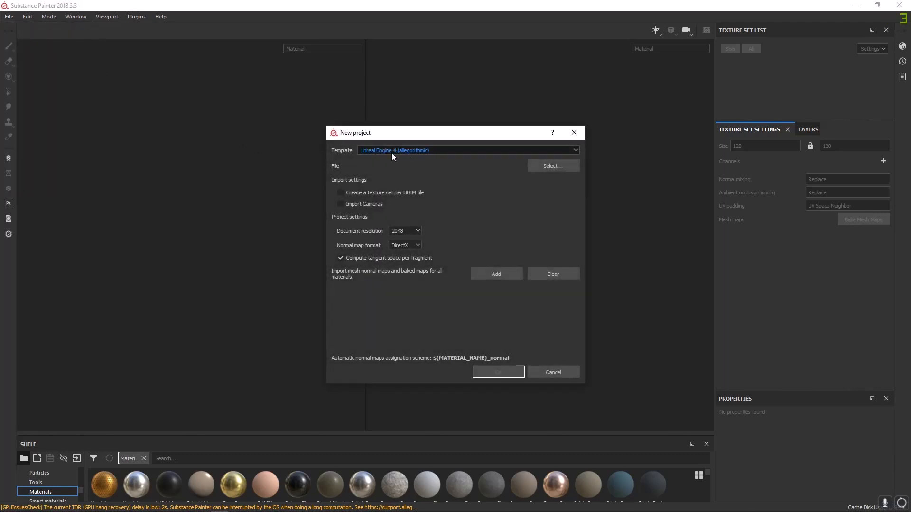
left_click(554, 170)
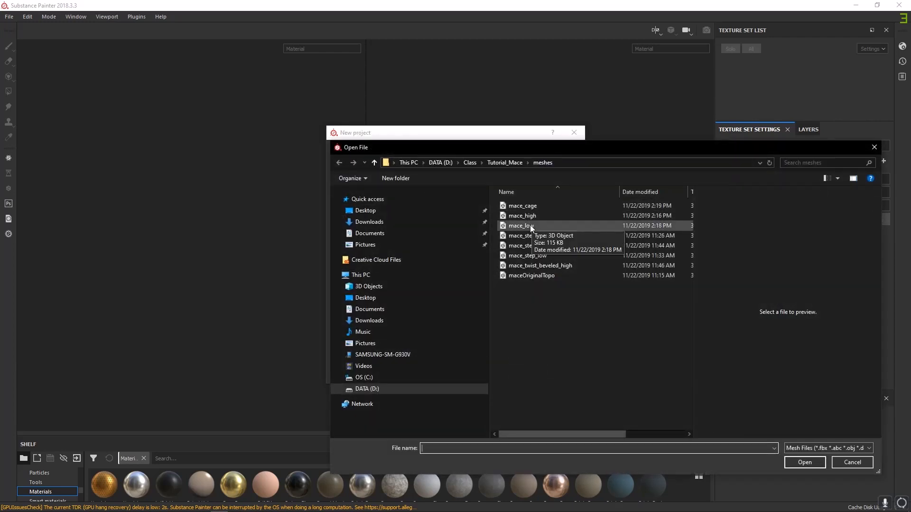
left_click(531, 224)
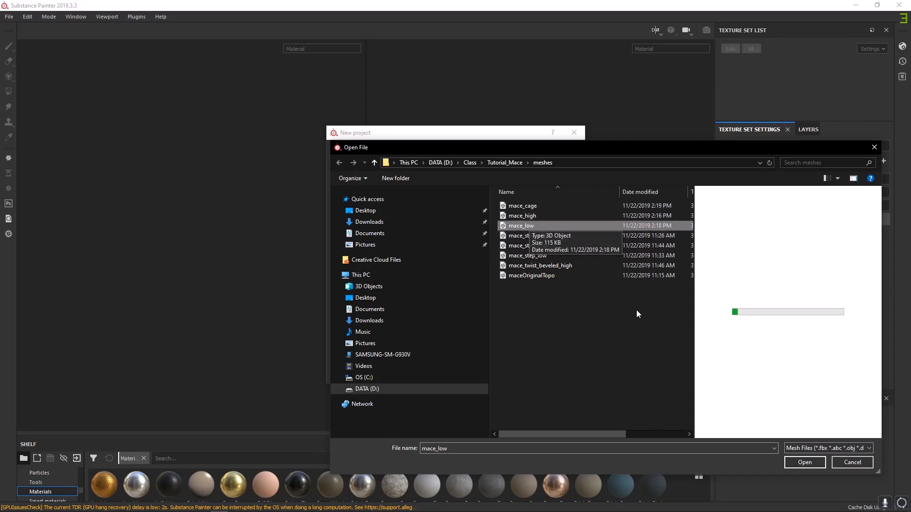
left_click(789, 463)
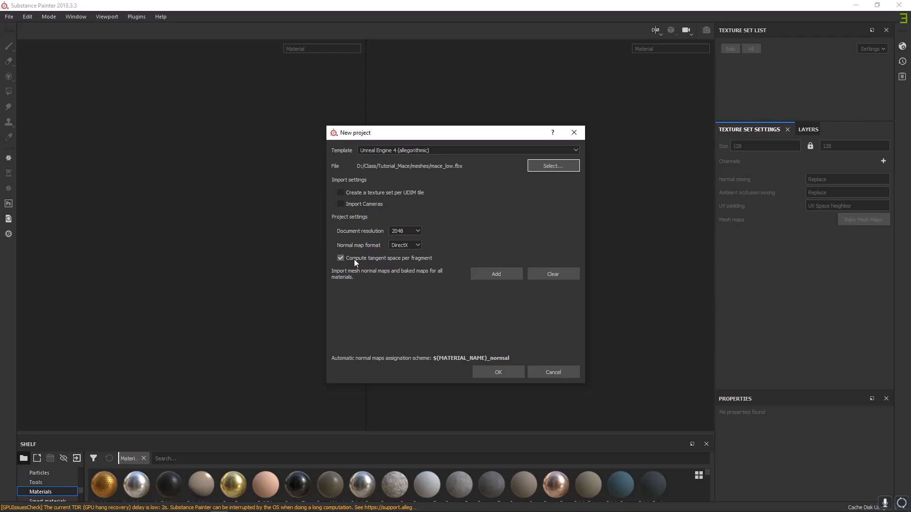
left_click(494, 372)
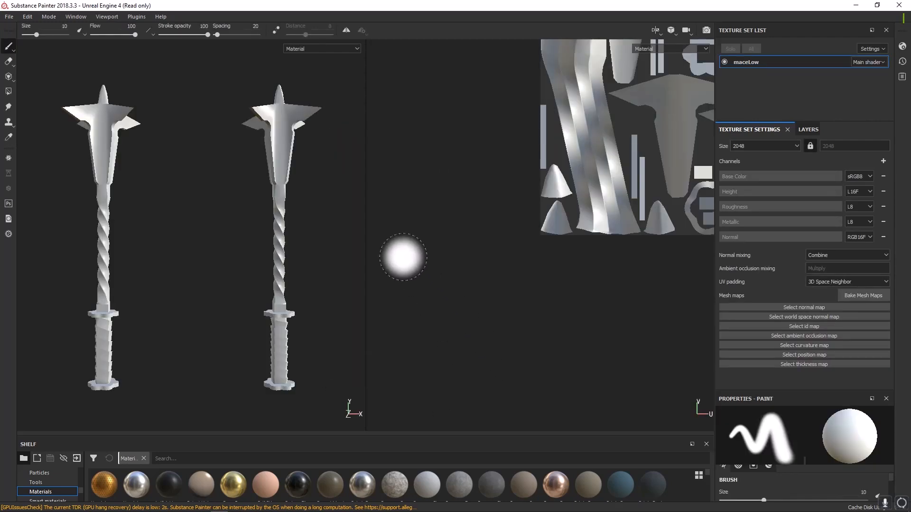
- Widen the 3D view relative to the UV view and look over the low-poly mace's shaft and grip
left_click_drag(366, 219, 556, 221)
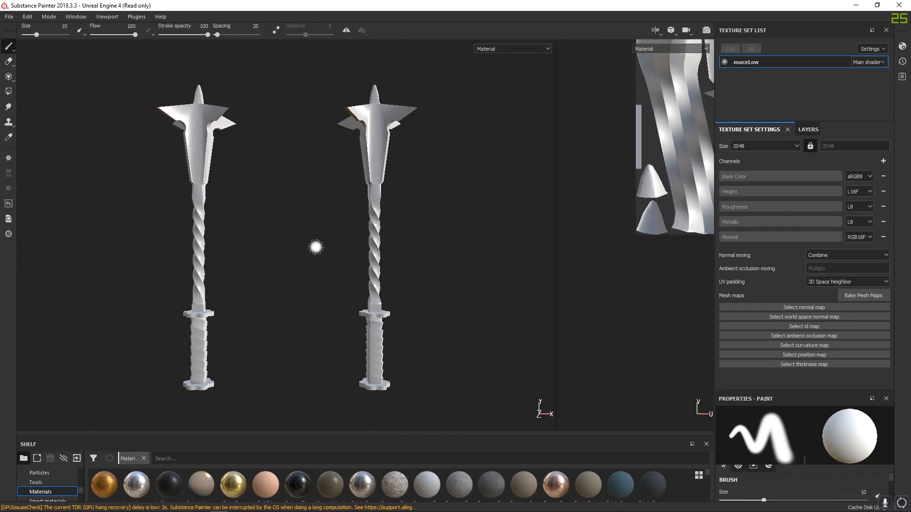
middle_click_drag(275, 235, 338, 162, "alt")
right_click_drag(338, 162, 472, 332, "alt")
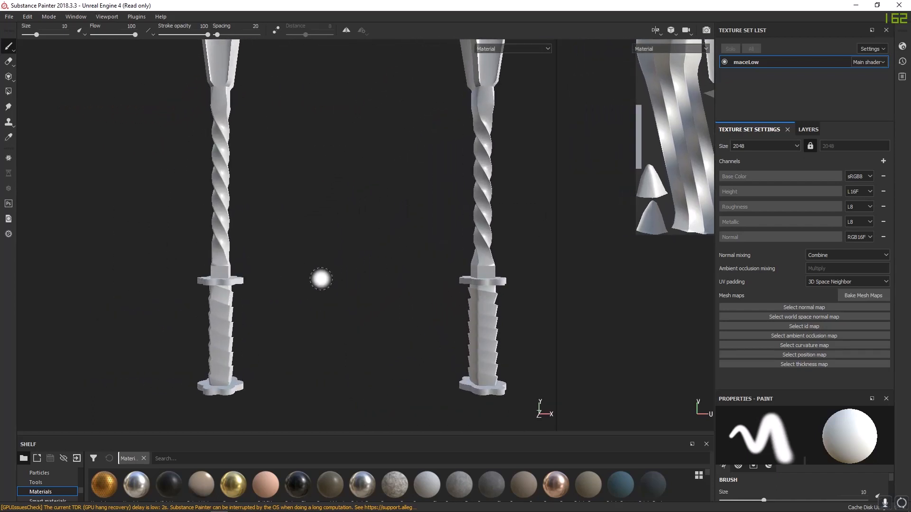
middle_click_drag(273, 303, 250, 245, "alt")
middle_click_drag(294, 198, 291, 283, "alt")
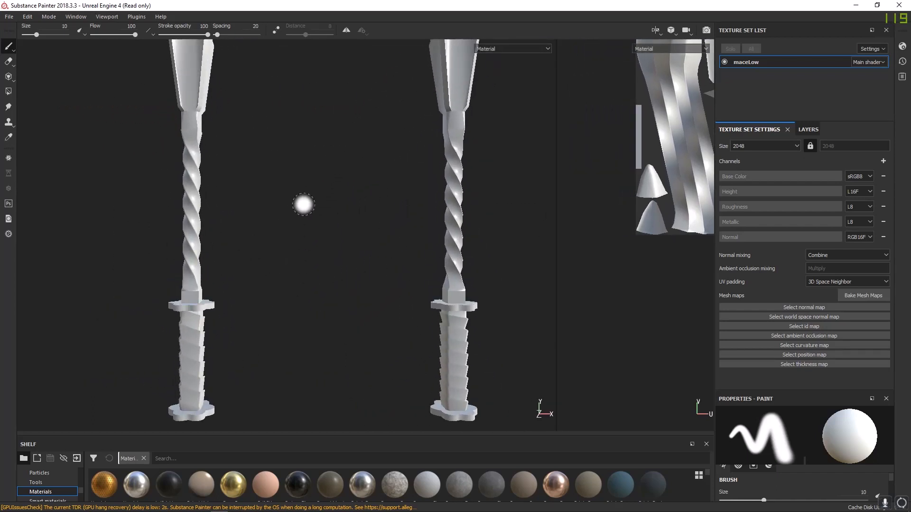
right_click_drag(304, 204, 204, 169, "alt")
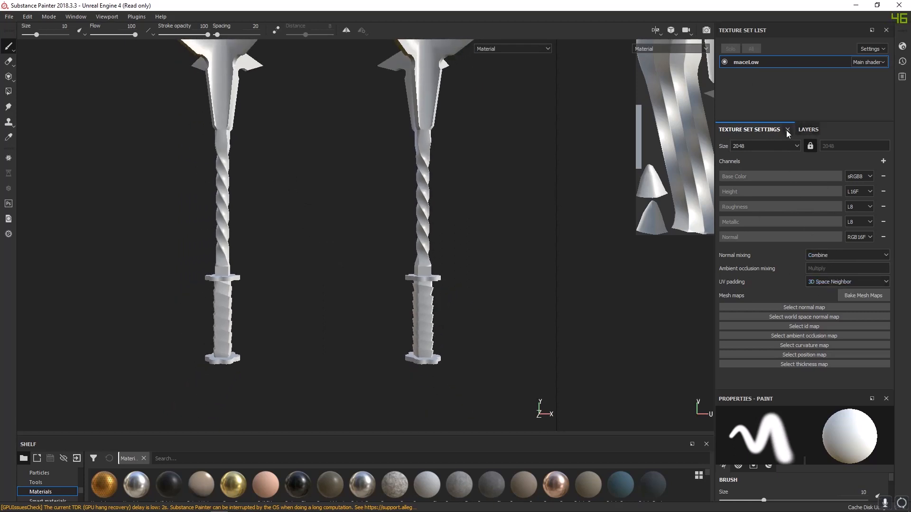
- Look over the layers, the texture set settings and the list of available views
left_click(809, 132)
left_click(752, 130)
left_click(76, 17)
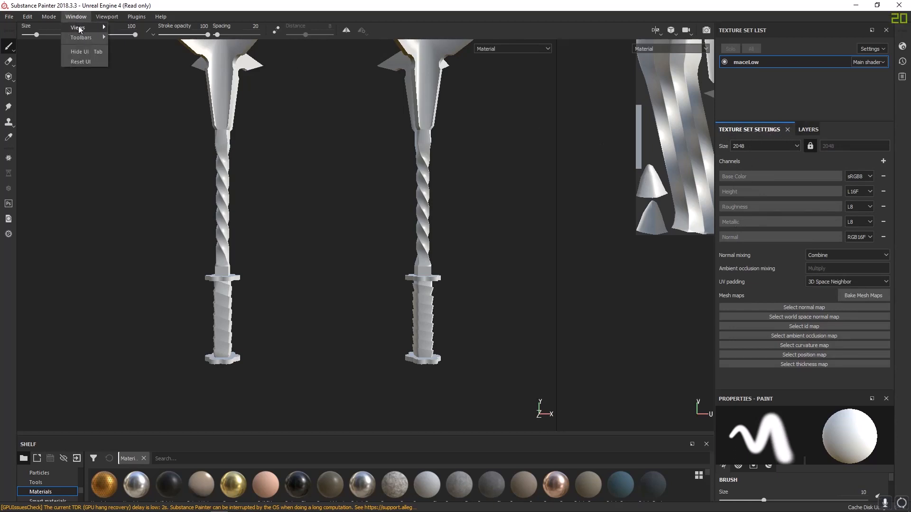
mouse_move(82, 29)
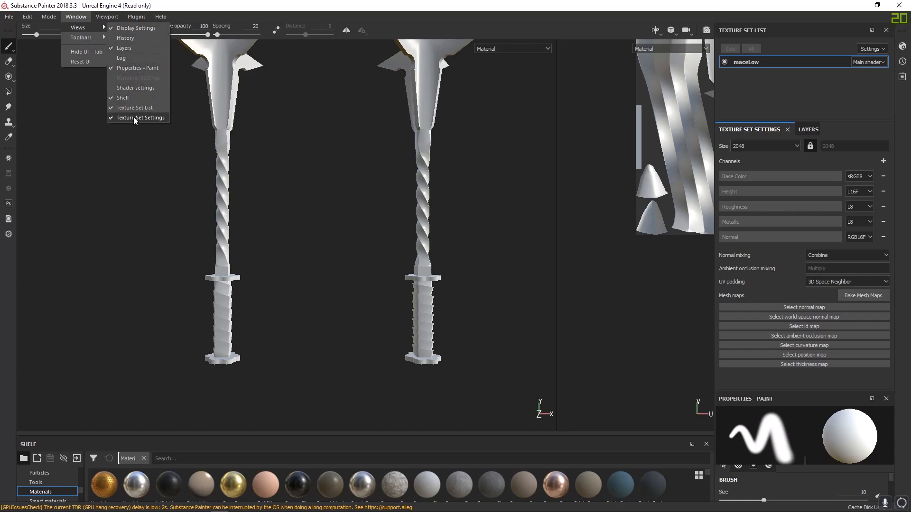
- Open the mesh map baking settings, keep the output size at 2048, and load mace_high as the high definition mesh
left_click(860, 297)
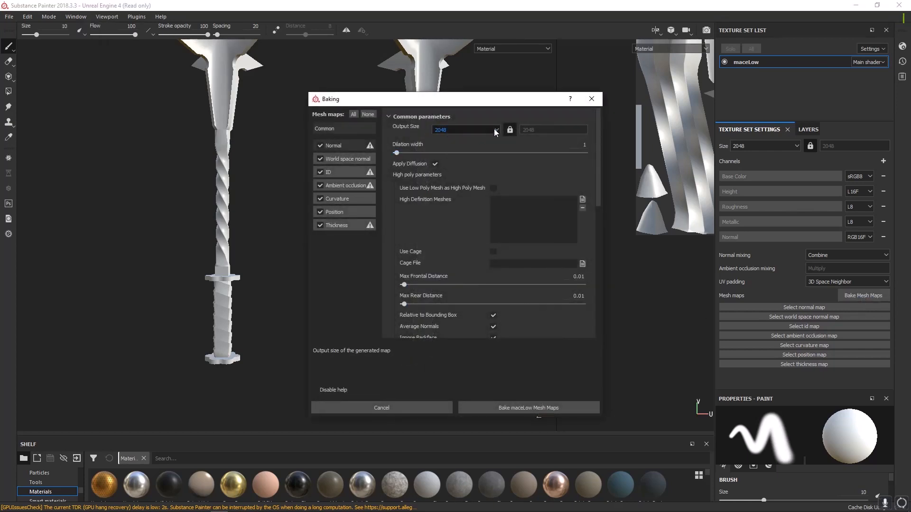
left_click(458, 130)
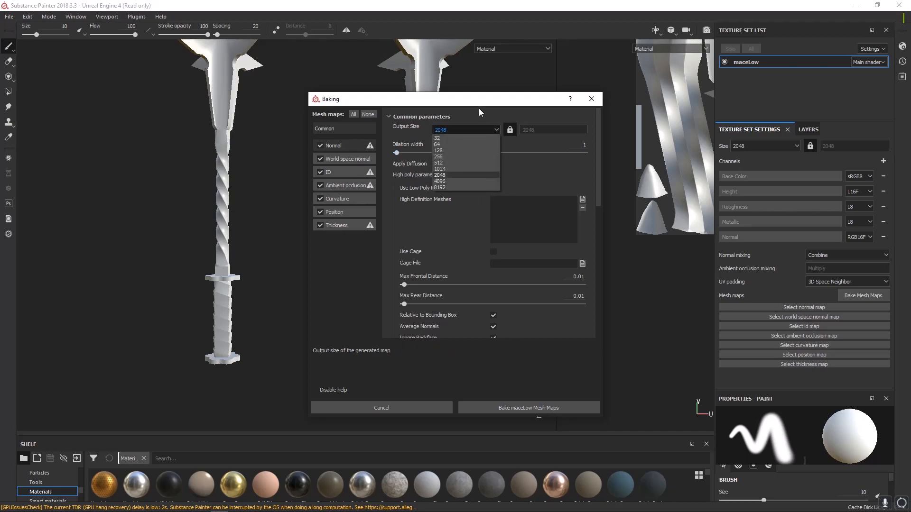
left_click(432, 126)
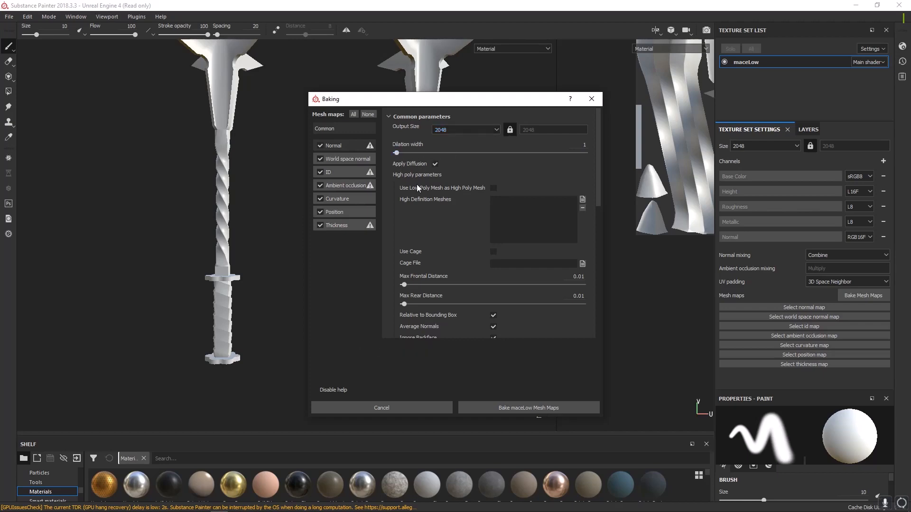
left_click(583, 199)
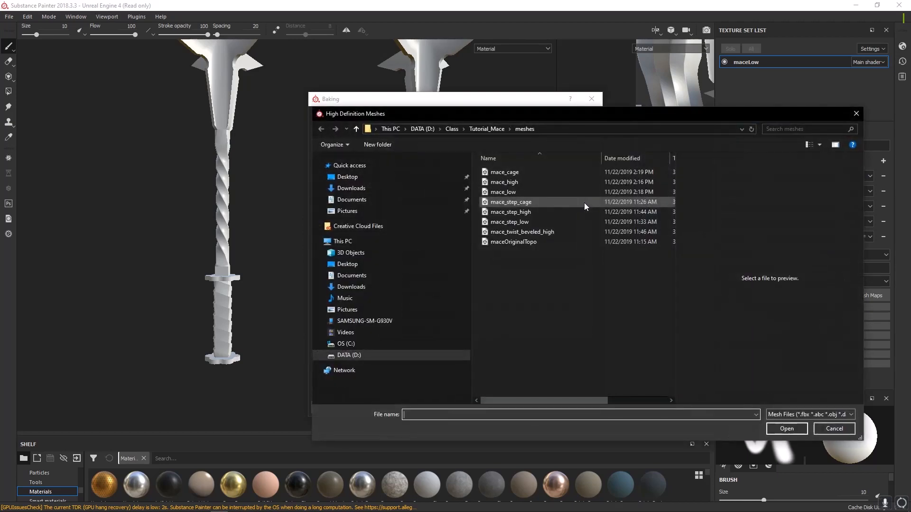
left_click(505, 182)
left_click(785, 429)
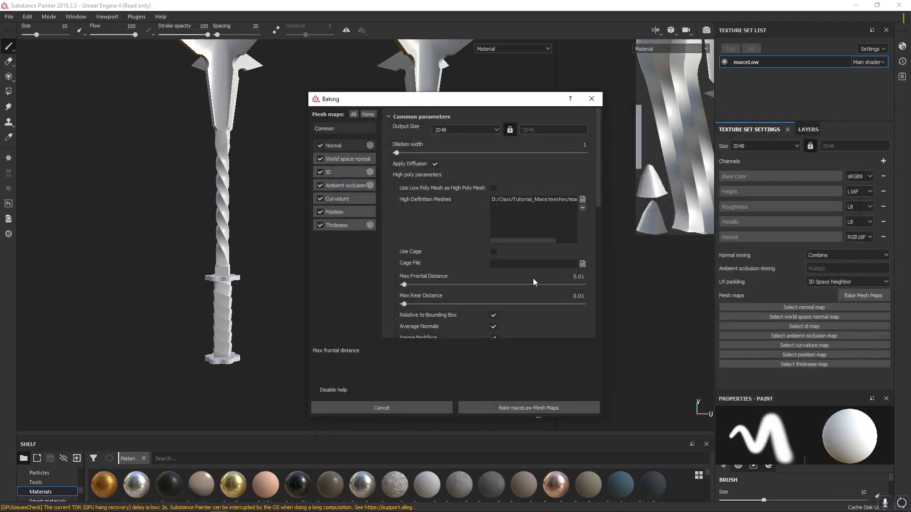
- Load mace_cage as the bake's cage file and enable Use Cage
left_click(583, 263)
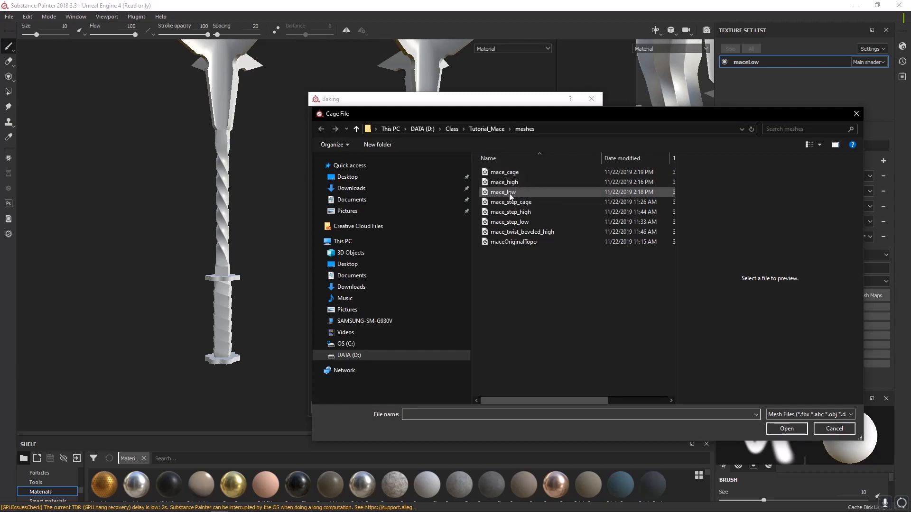
left_click(505, 173)
left_click(787, 429)
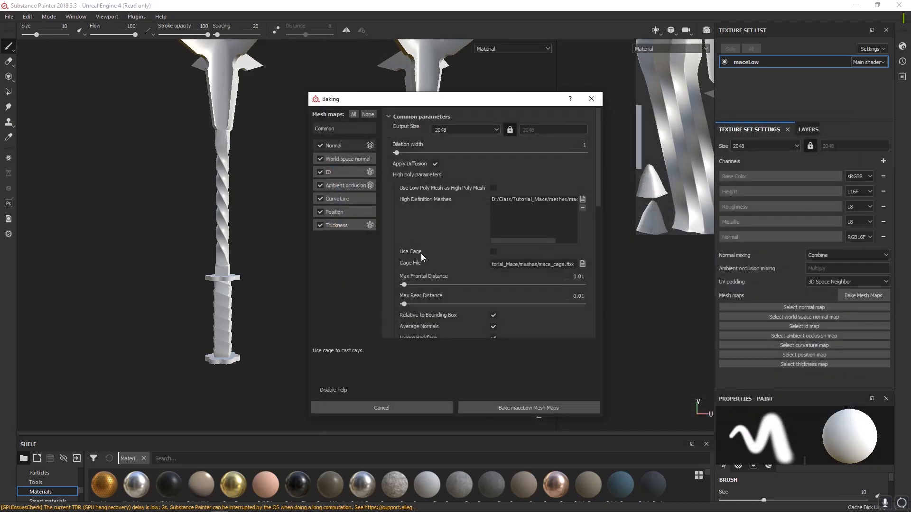
left_click(493, 252)
- Set the bake's low- and high-poly matching to By Mesh Name
scroll(484, 298, "down", 2)
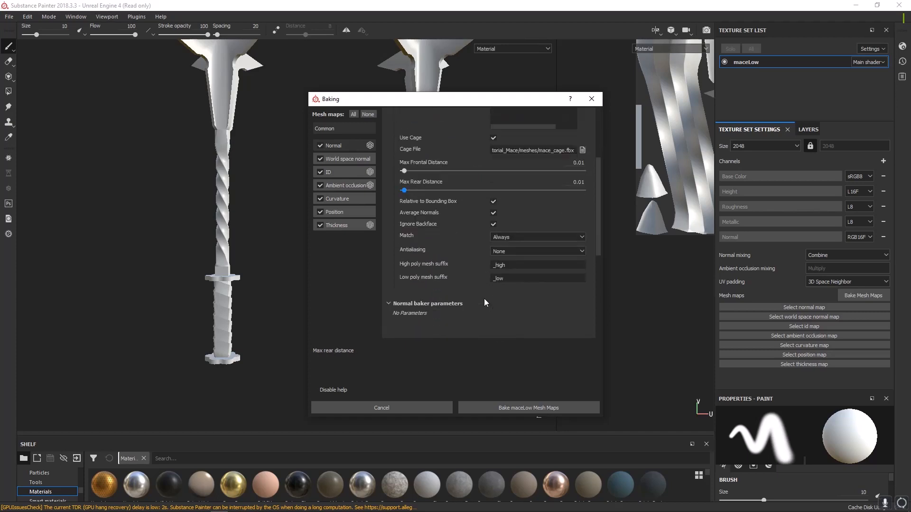
left_click(515, 237)
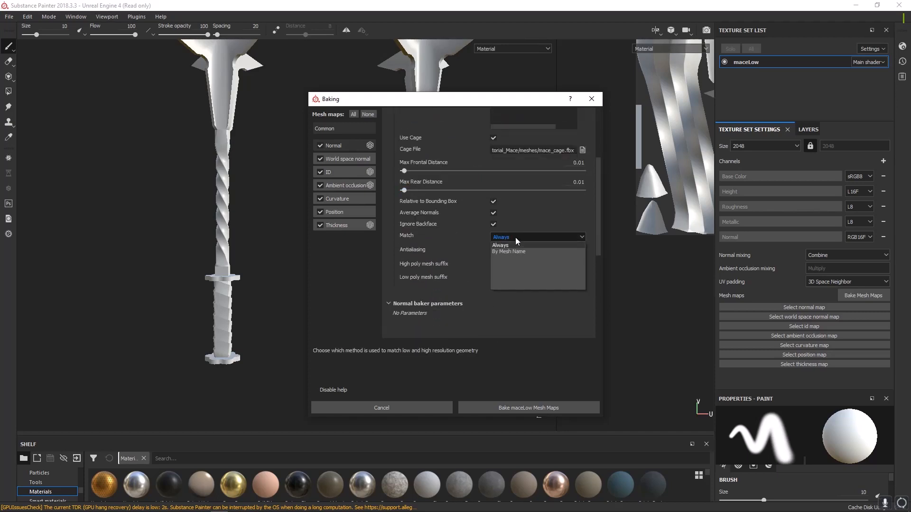
left_click(506, 251)
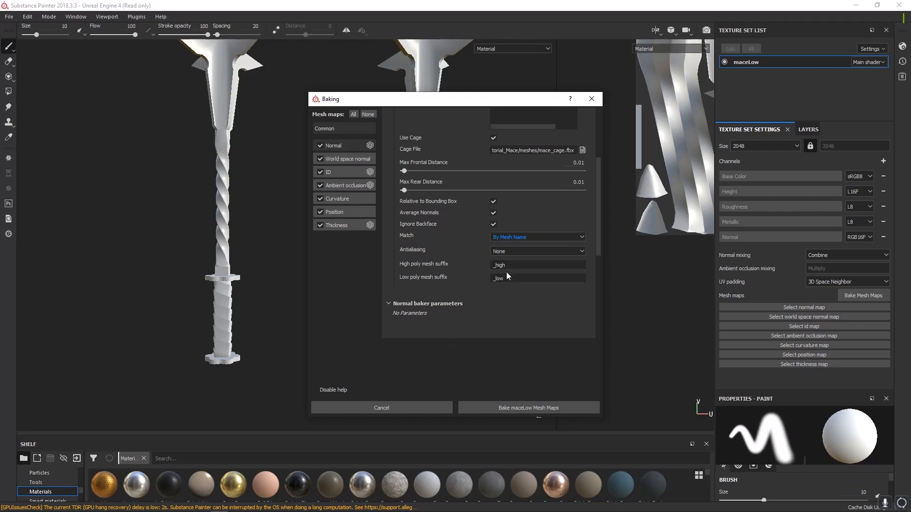
- Set the bake's antialiasing to Subsampling 4x4
left_click(511, 251)
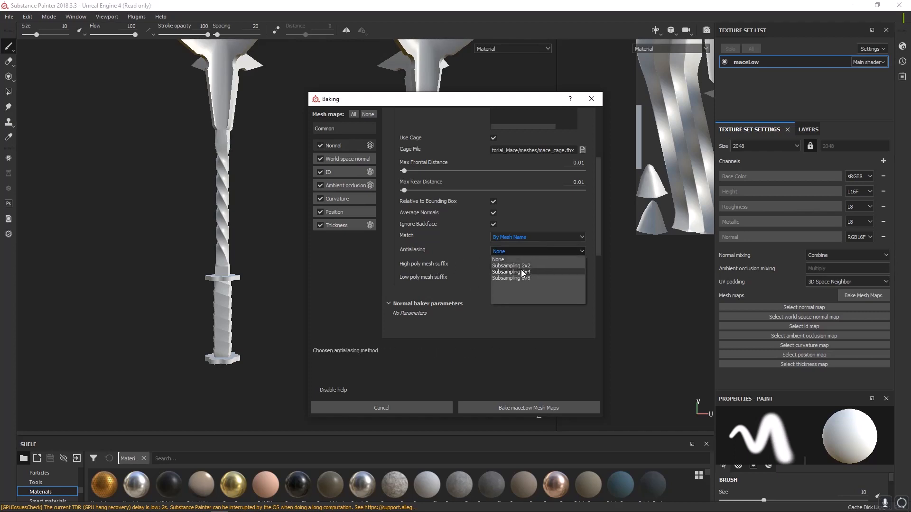
left_click(522, 272)
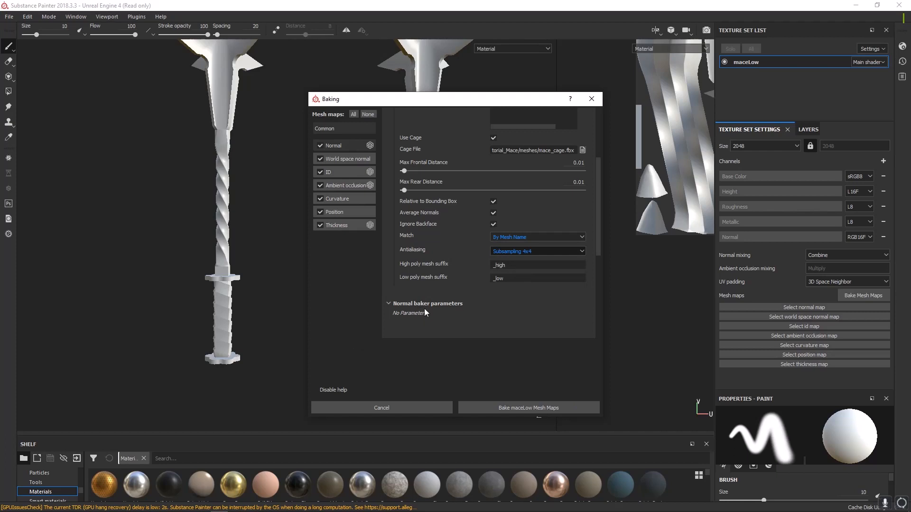
scroll(424, 309, "down", 1)
- Set the ID baker's color source to Material Color
left_click(340, 160)
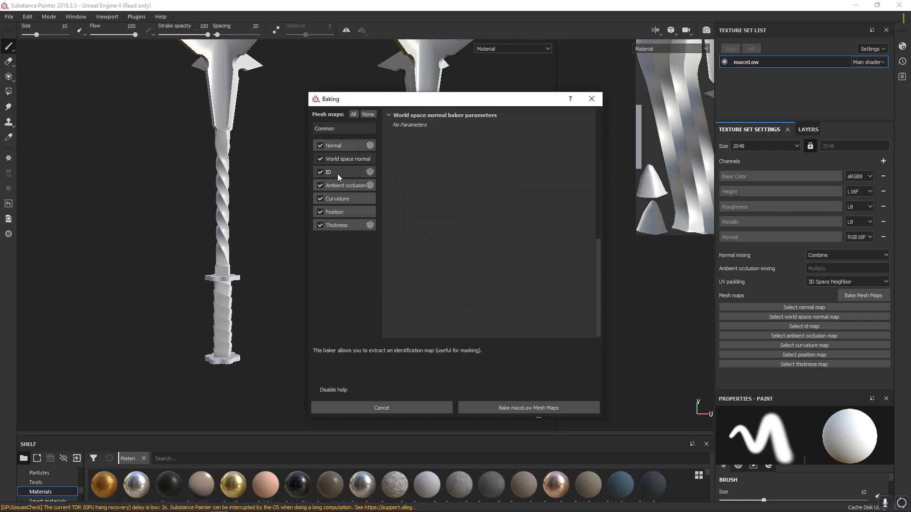
left_click(339, 173)
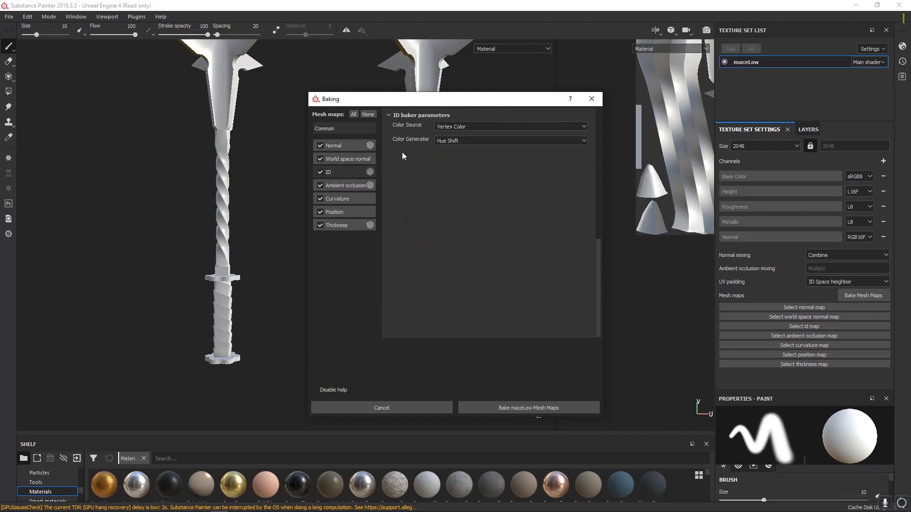
left_click(437, 127)
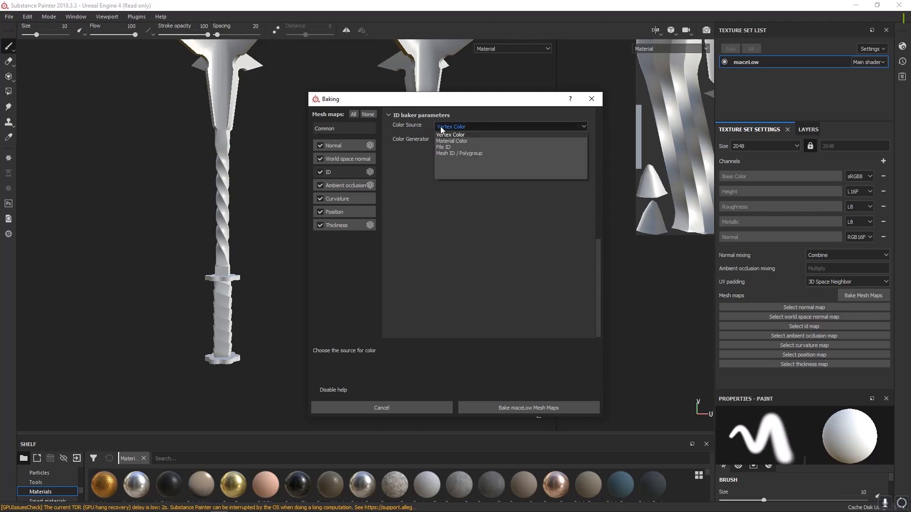
left_click(454, 141)
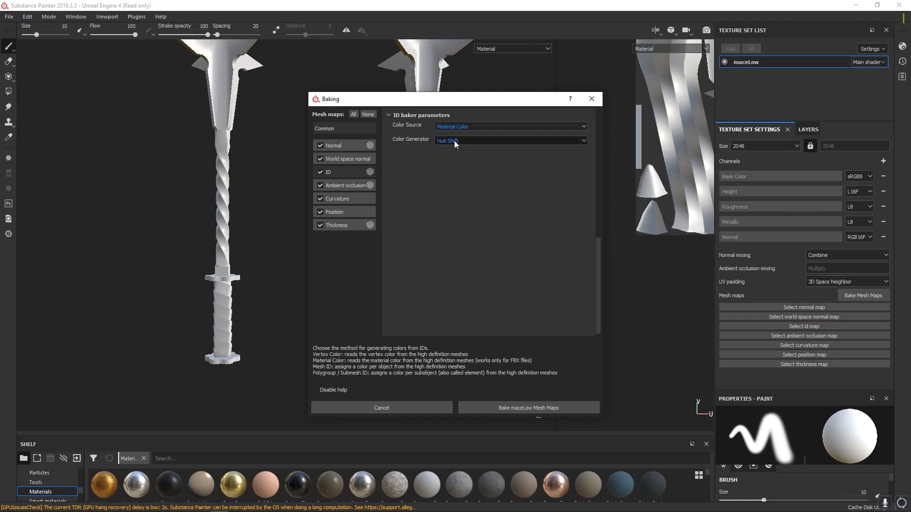
- Check the ambient occlusion, curvature, position and thickness bakers, keeping the ambient occlusion's Self Occlusion at Always
left_click(341, 187)
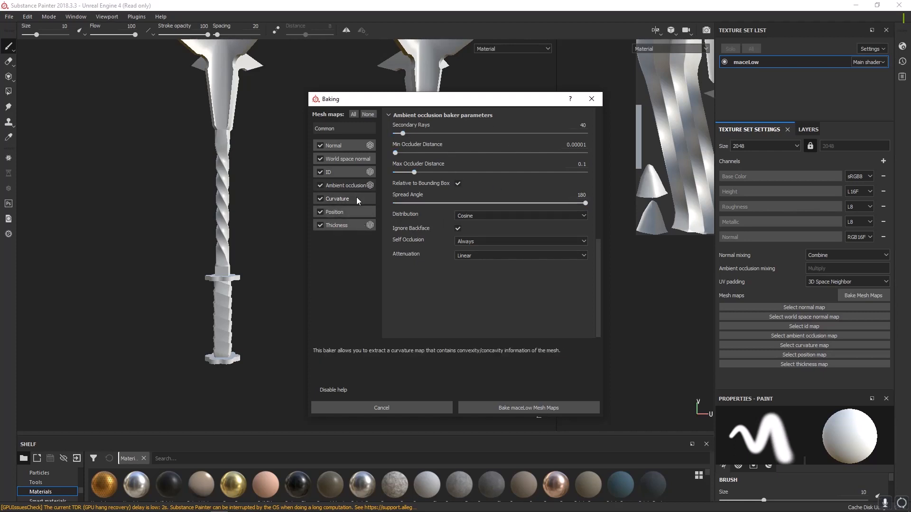
left_click(462, 241)
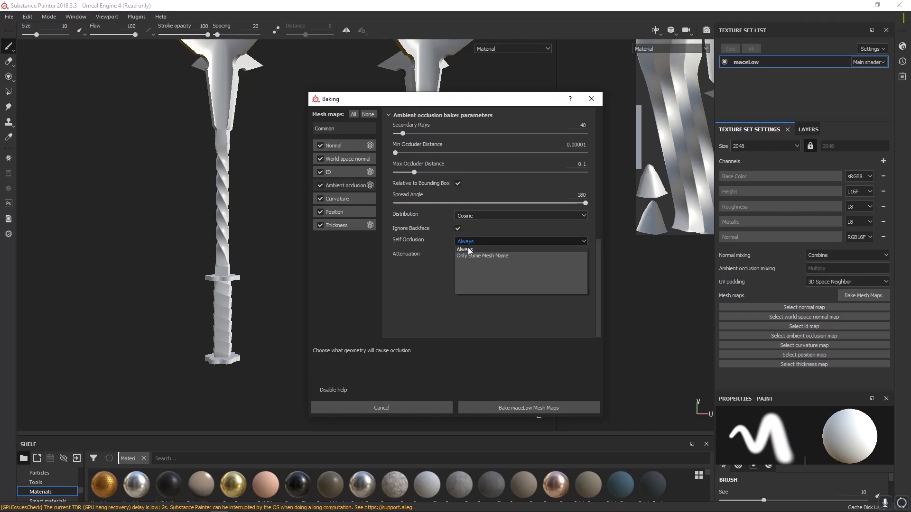
left_click(426, 291)
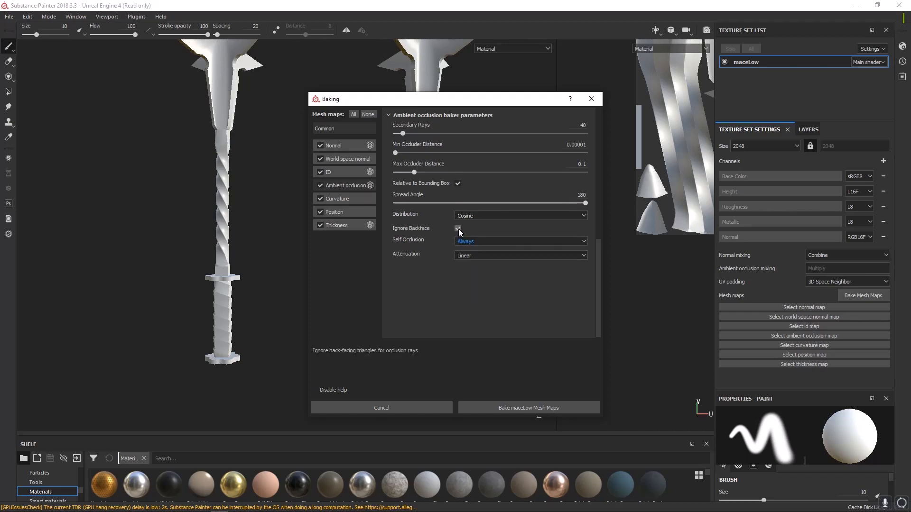
left_click(335, 198)
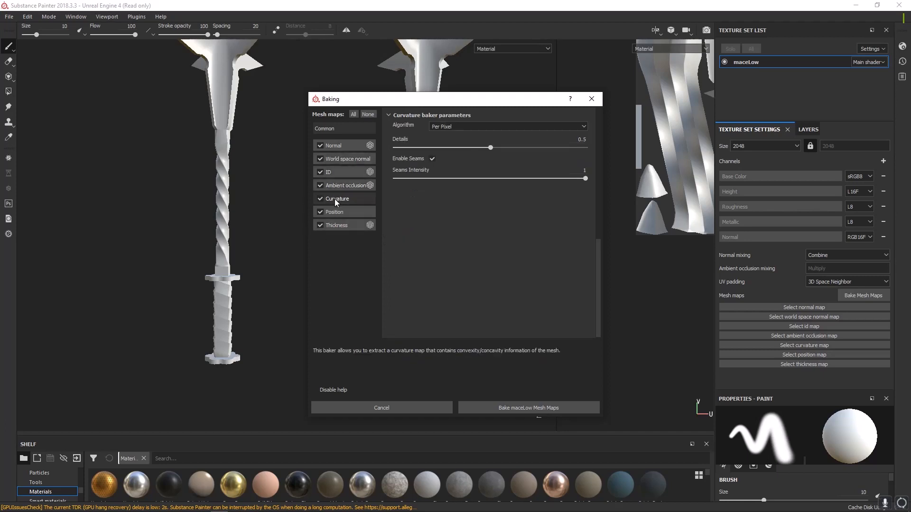
left_click(335, 212)
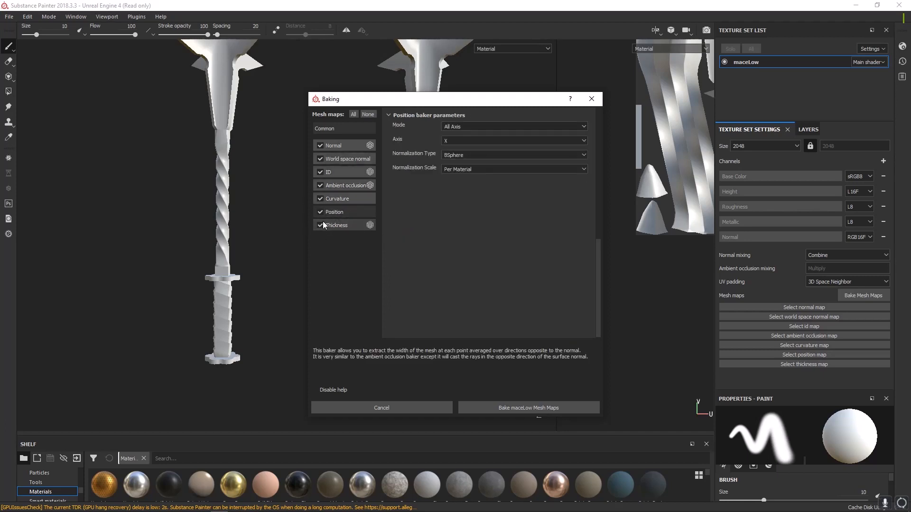
left_click(320, 225)
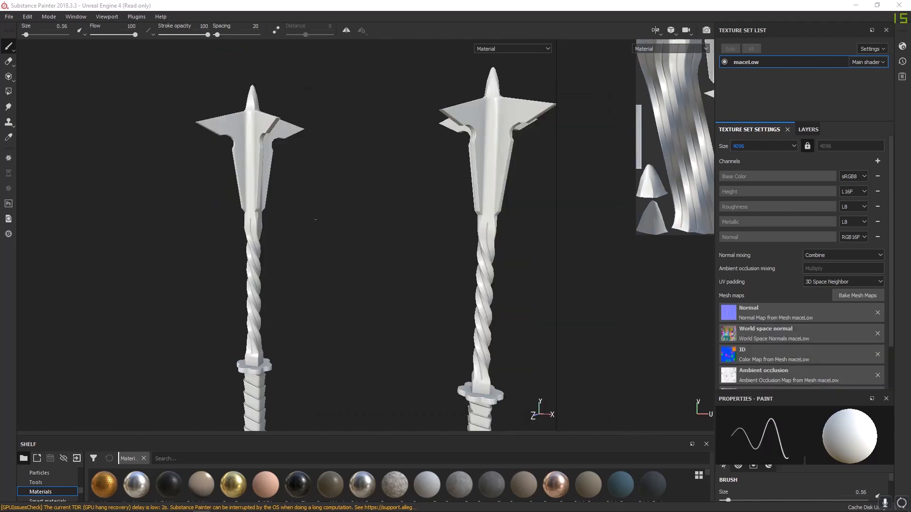
- Examine the baked mace's head, blades and twisted shaft for bake errors
left_click_drag(369, 270, 328, 257, "alt")
middle_click_drag(309, 258, 391, 283, "alt")
left_click_drag(325, 213, 366, 244, "alt")
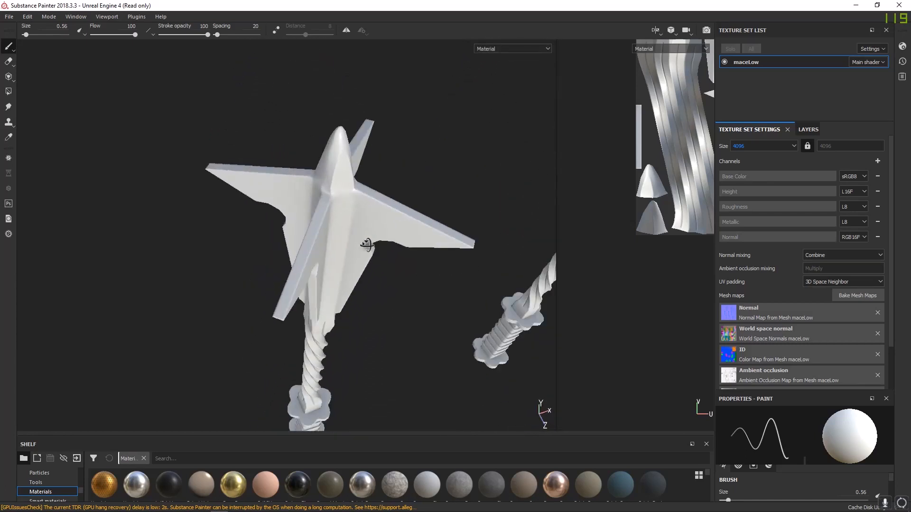
middle_click_drag(366, 244, 375, 275, "alt")
mouse_move(375, 275)
left_mouse_down("alt")
mouse_move(401, 223)
mouse_move(335, 242)
mouse_move(378, 297)
mouse_move(380, 262)
left_mouse_up("alt")
middle_click_drag(199, 417, 264, 80, "alt")
left_click_drag(332, 243, 289, 263, "alt")
middle_click_drag(290, 263, 377, 52, "alt")
left_click_drag(356, 247, 457, 285, "alt")
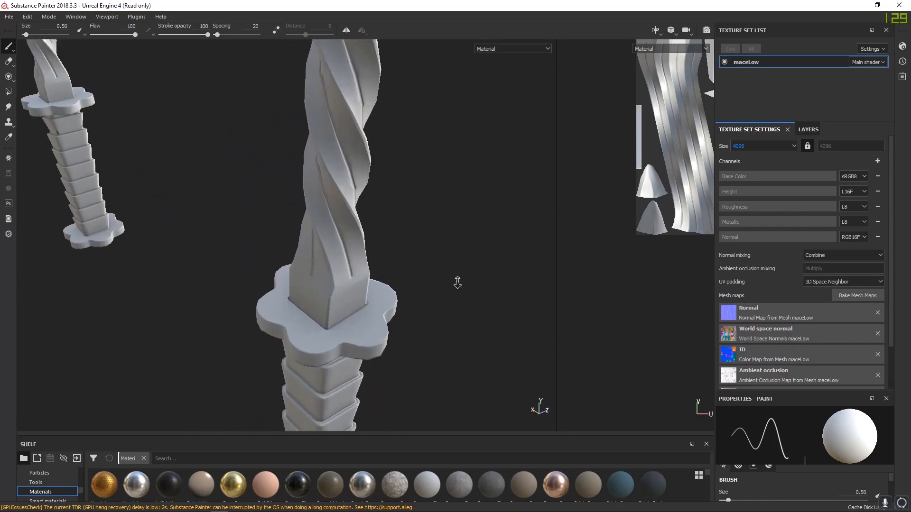
- Examine the flower-shaped guard from above and below, including where the grip meets its underside
right_click_drag(458, 285, 431, 285, "alt")
left_click_drag(304, 273, 327, 232, "alt")
right_click_drag(328, 232, 344, 198, "alt")
left_click_drag(344, 198, 352, 258, "alt")
middle_click_drag(352, 258, 307, 124, "alt")
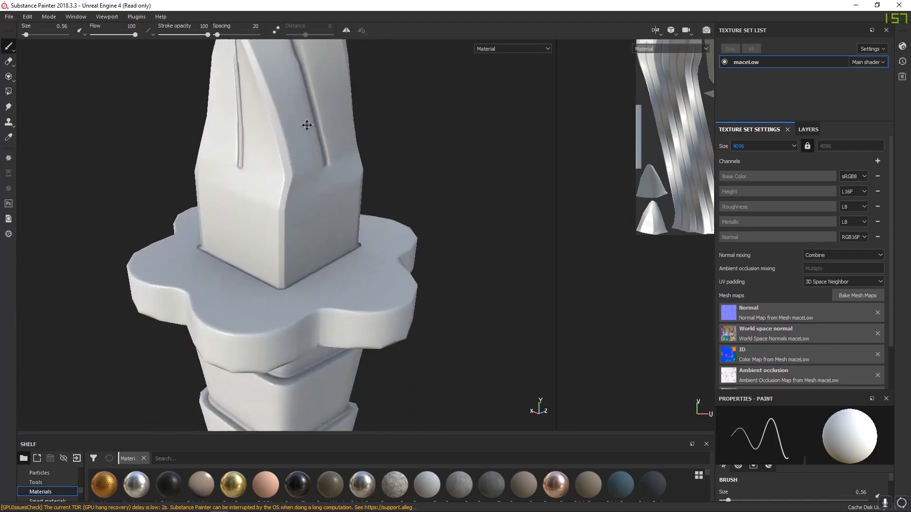
left_click_drag(307, 124, 358, 240, "alt")
middle_click_drag(357, 240, 270, 222, "alt")
right_click_drag(270, 222, 322, 238, "alt")
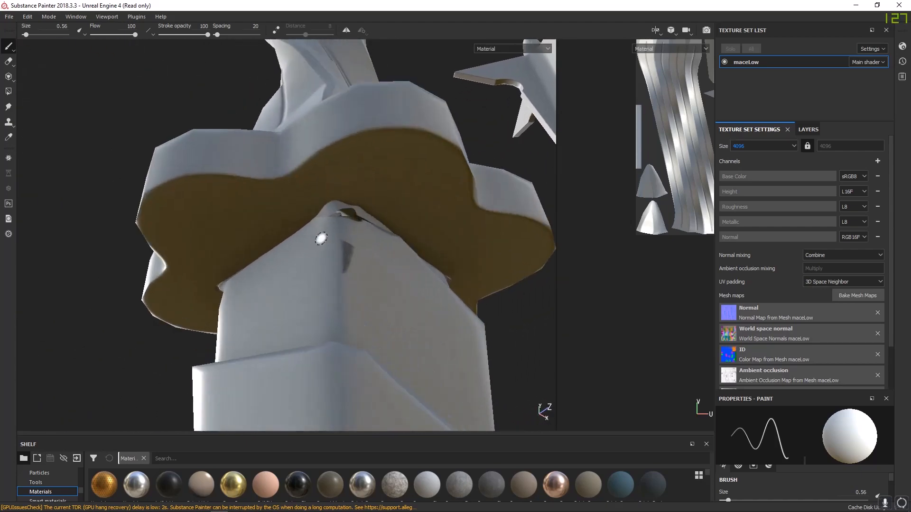
left_click_drag(321, 238, 377, 249, "alt")
right_click_drag(376, 248, 307, 283, "shift")
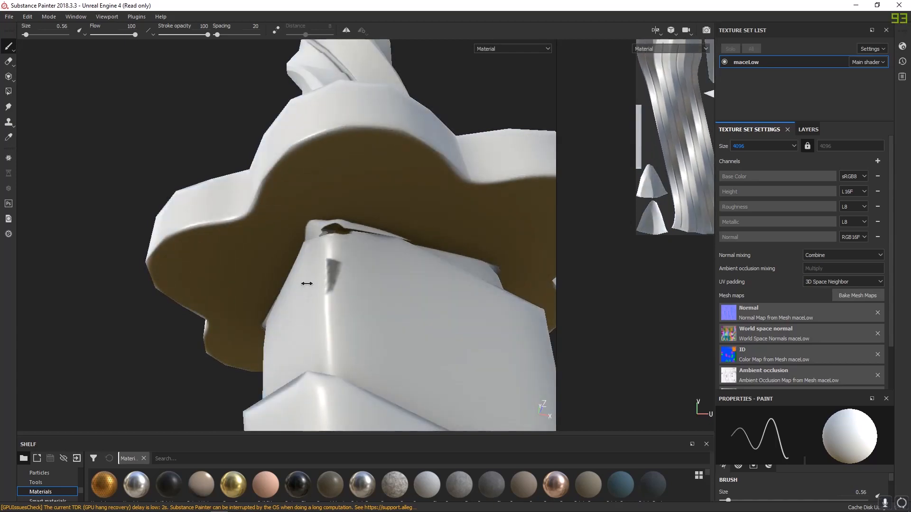
left_click_drag(355, 253, 300, 207, "alt")
right_click_drag(300, 206, 264, 289, "alt")
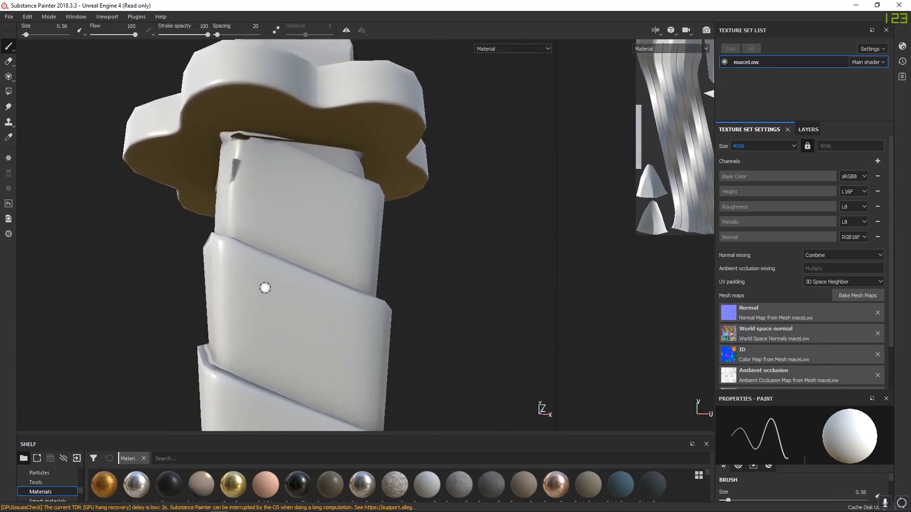
- Examine the wrapped grip down to the pommel and the seam where the two parts meet
middle_click_drag(265, 288, 305, 260, "alt")
right_click_drag(305, 261, 308, 292, "alt")
middle_click_drag(308, 292, 323, 214, "alt")
left_click_drag(322, 214, 183, 317, "alt")
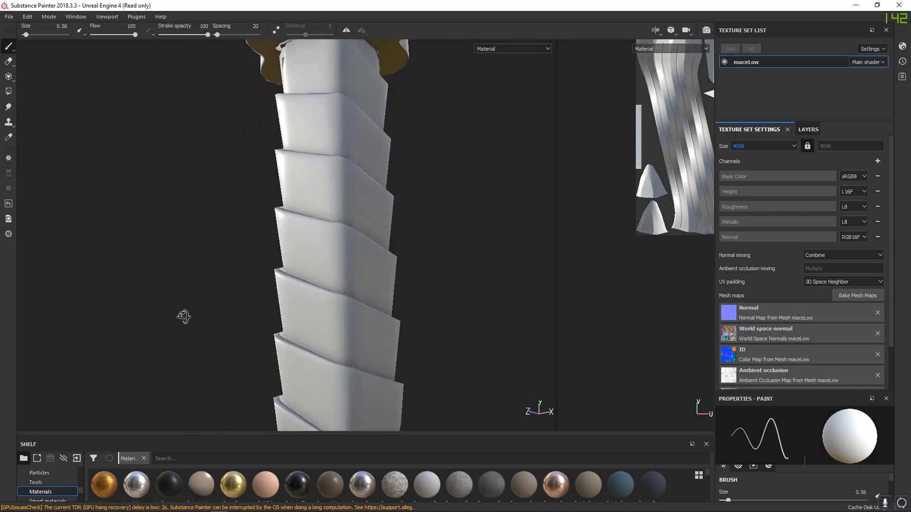
middle_click_drag(315, 327, 287, 180, "alt")
left_click_drag(319, 291, 309, 309, "alt")
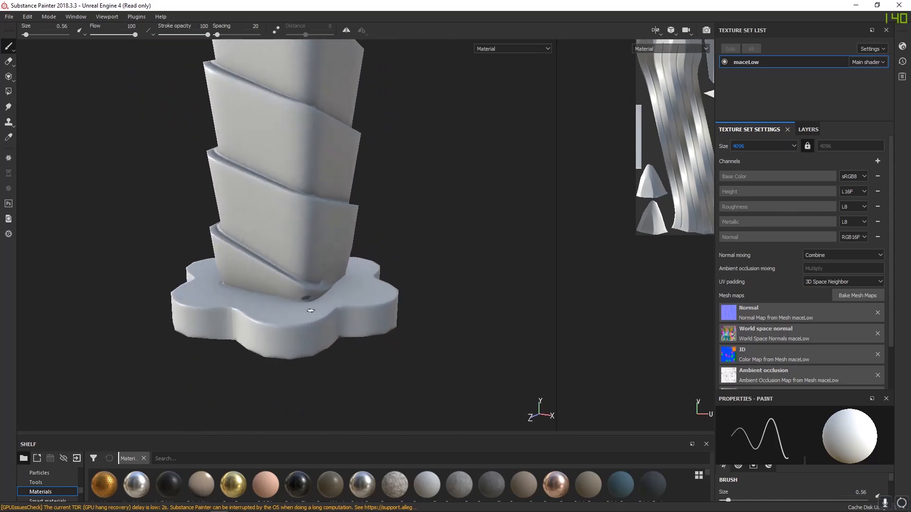
mouse_move(309, 309)
right_mouse_down("alt")
mouse_move(360, 320)
mouse_move(308, 299)
right_mouse_up("alt")
left_click_drag(300, 298, 526, 309, "alt")
middle_click_drag(333, 327, 446, 301, "alt")
scroll(252, 306, "down", 3)
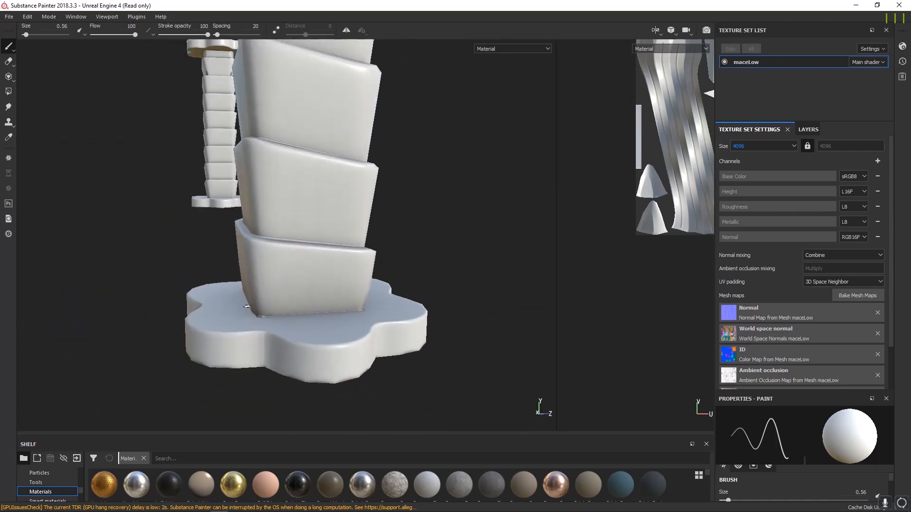
left_click_drag(251, 306, 354, 306, "alt")
scroll(248, 275, "up", 5)
scroll(248, 277, "down", 8)
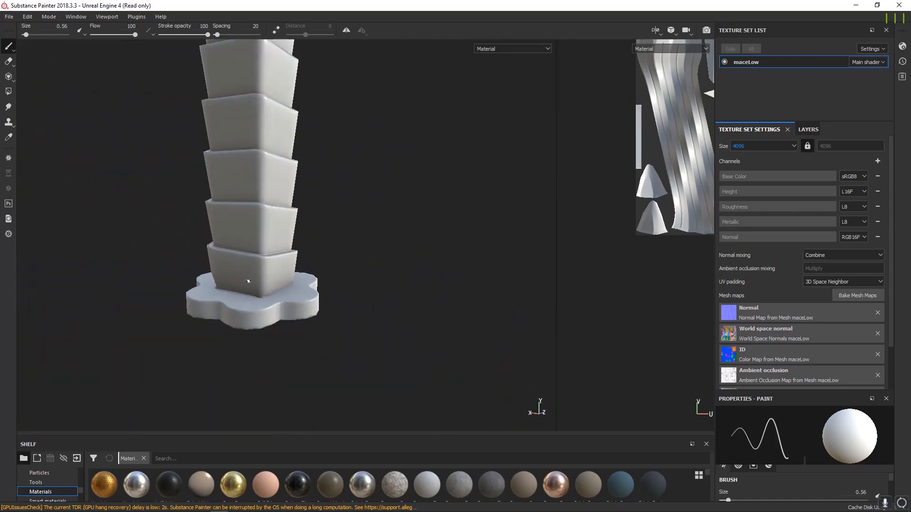
- Examine the upper grip segments and the guard's underside on the neighbouring mace for bake artifacts
middle_click_drag(248, 280, 550, 342, "alt")
scroll(337, 231, "up", 3)
scroll(338, 231, "up", 5)
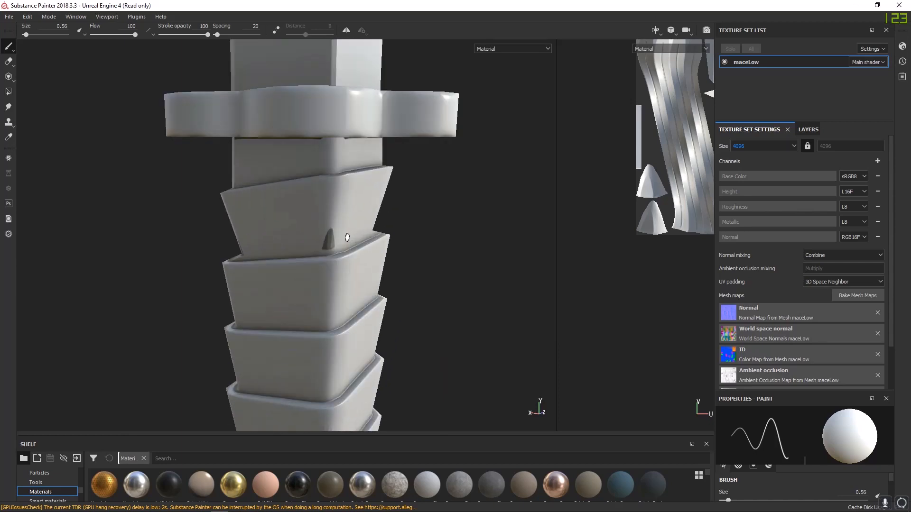
mouse_move(326, 236)
left_mouse_down("alt")
mouse_move(329, 264)
mouse_move(469, 296)
mouse_move(356, 238)
mouse_move(360, 212)
mouse_move(185, 264)
mouse_move(271, 228)
mouse_move(244, 187)
mouse_move(314, 199)
mouse_move(335, 156)
left_mouse_up("alt")
scroll(265, 217, "down", 2)
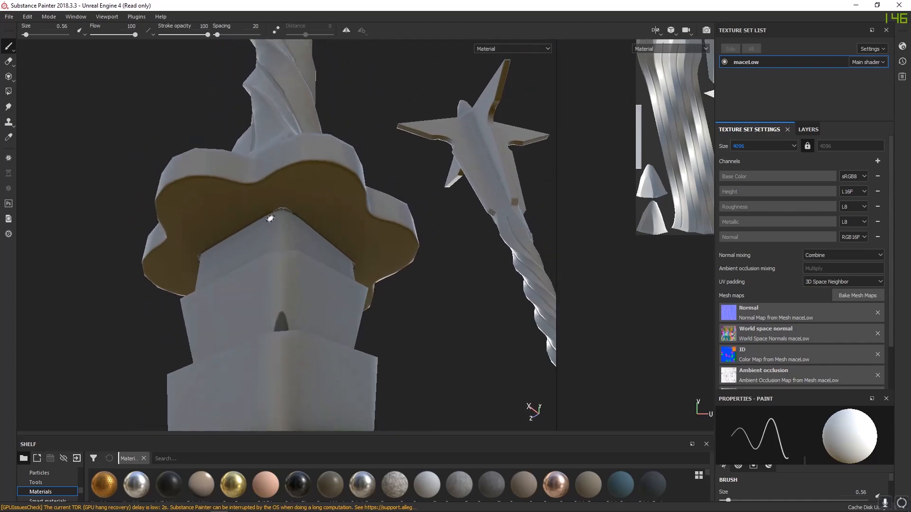
scroll(269, 217, "up", 4)
left_click_drag(255, 229, 202, 283, "alt")
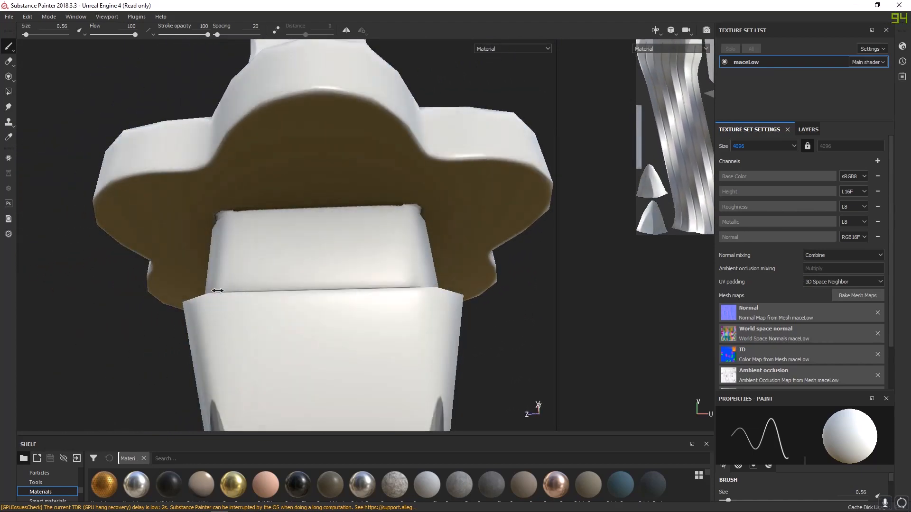
scroll(214, 285, "down", 5)
left_click_drag(257, 261, 284, 332, "alt")
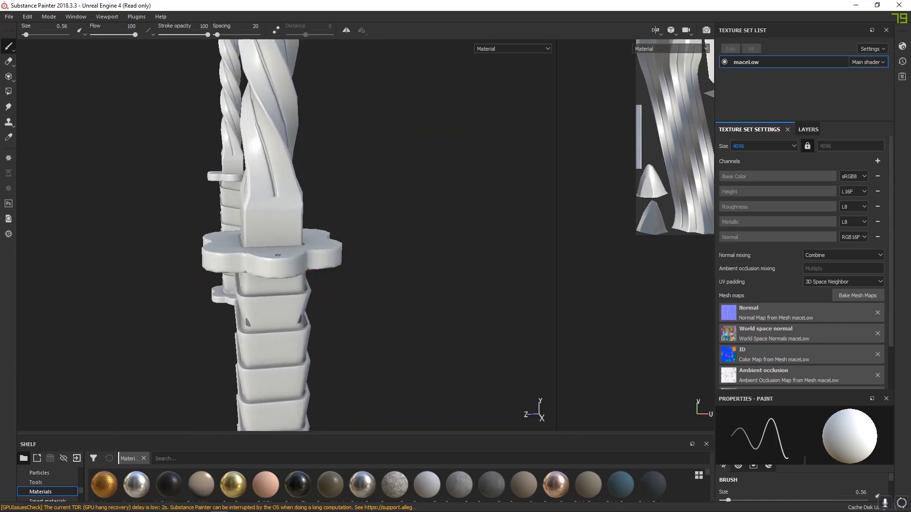
middle_click_drag(363, 157, 424, 110, "alt")
- Display the ID mesh map on the model and examine the red and yellow grip down to the pommel
scroll(499, 81, "down", 3)
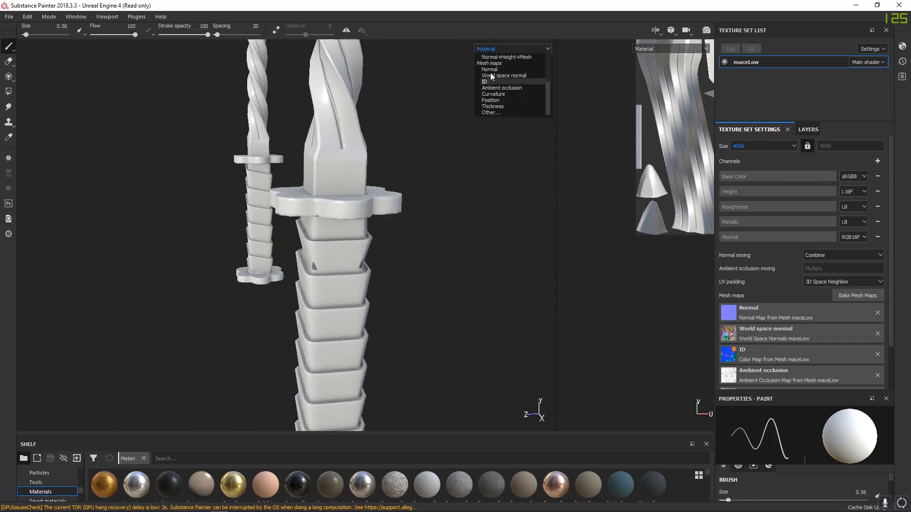
left_click(489, 82)
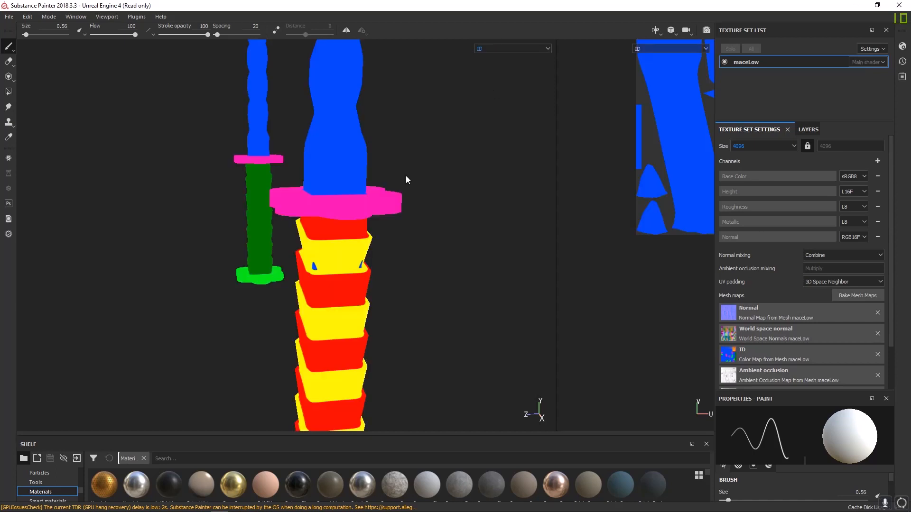
left_click_drag(312, 251, 413, 254, "alt")
right_click_drag(413, 254, 414, 226, "alt")
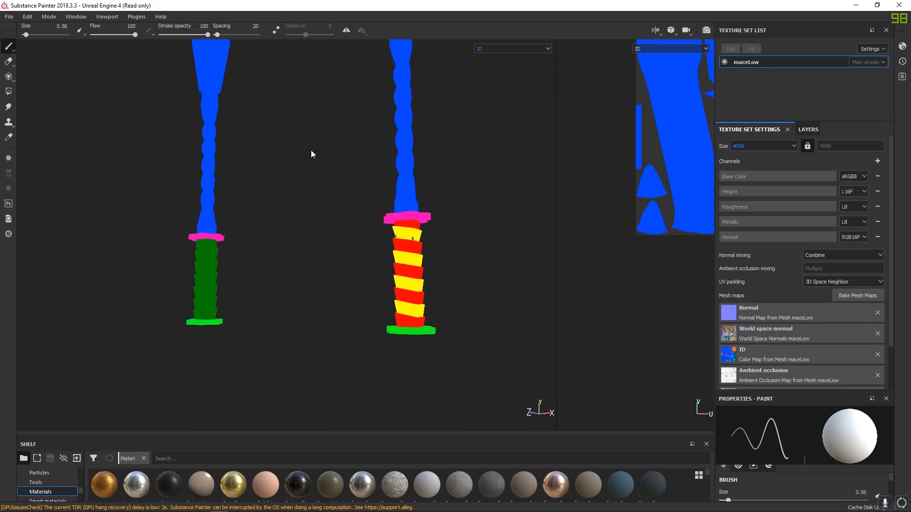
right_click_drag(426, 155, 402, 311, "alt")
middle_click_drag(401, 303, 415, 157, "alt")
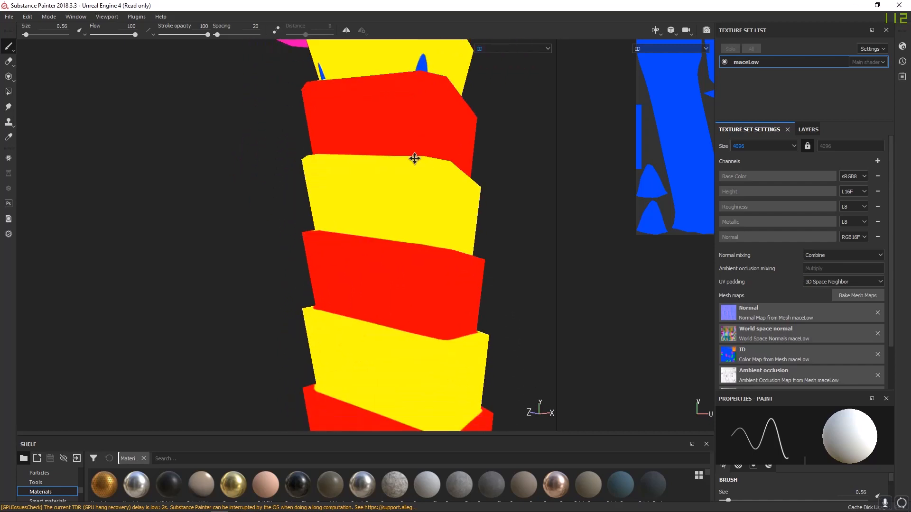
middle_click_drag(402, 281, 400, 161, "alt")
left_click_drag(400, 162, 237, 284, "alt")
left_click_drag(444, 285, 279, 269, "alt")
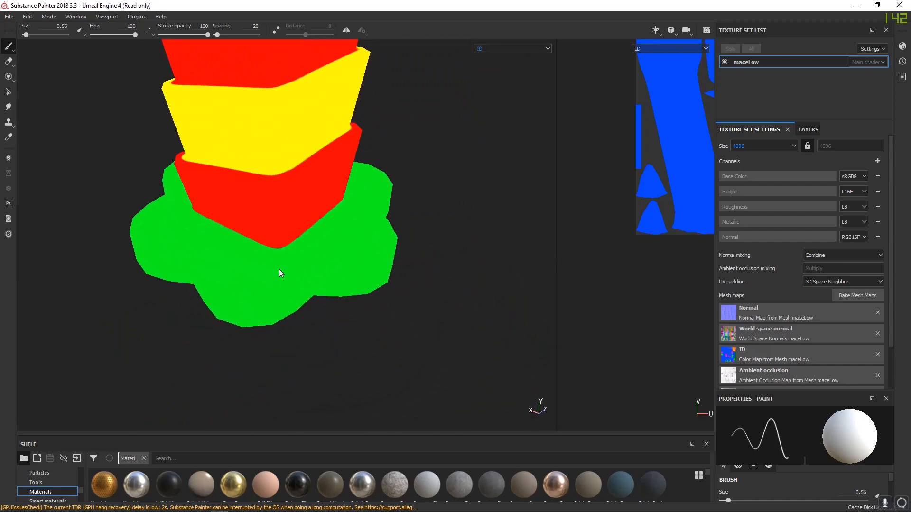
- Examine the ID colours on the other mace's dark green grip and where it meets the pink guard
scroll(275, 258, "down", 6)
middle_click_drag(342, 245, 230, 239, "alt")
left_click_drag(230, 238, 285, 258, "alt")
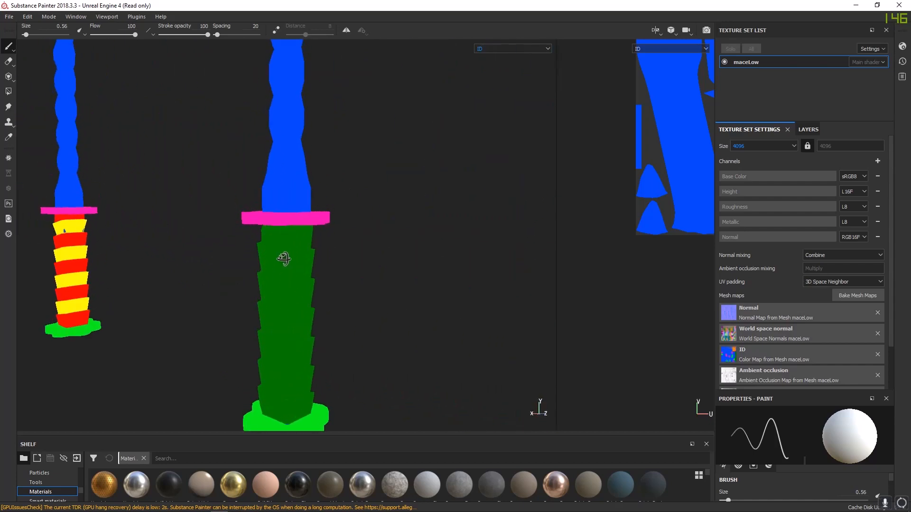
middle_click_drag(284, 259, 276, 463, "alt")
left_click_drag(308, 185, 387, 174, "alt")
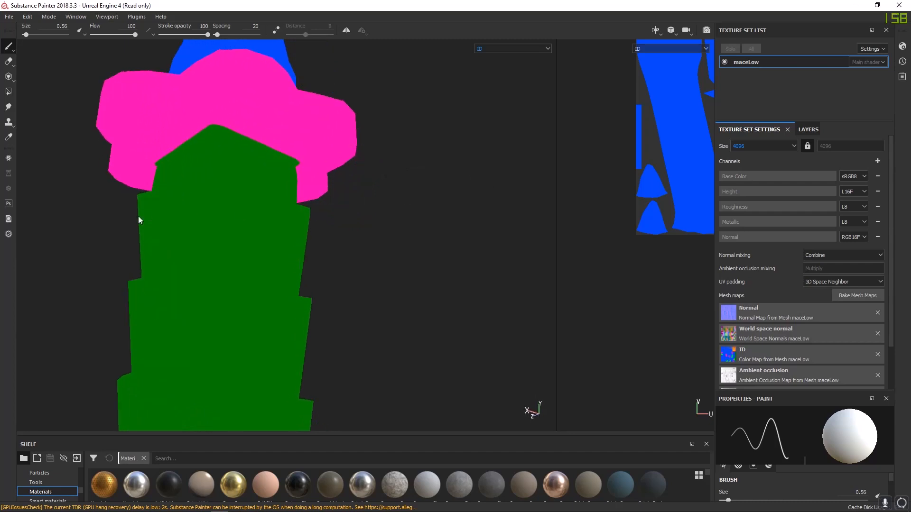
left_click_drag(139, 221, 247, 218, "alt")
left_click_drag(145, 223, 429, 236, "alt")
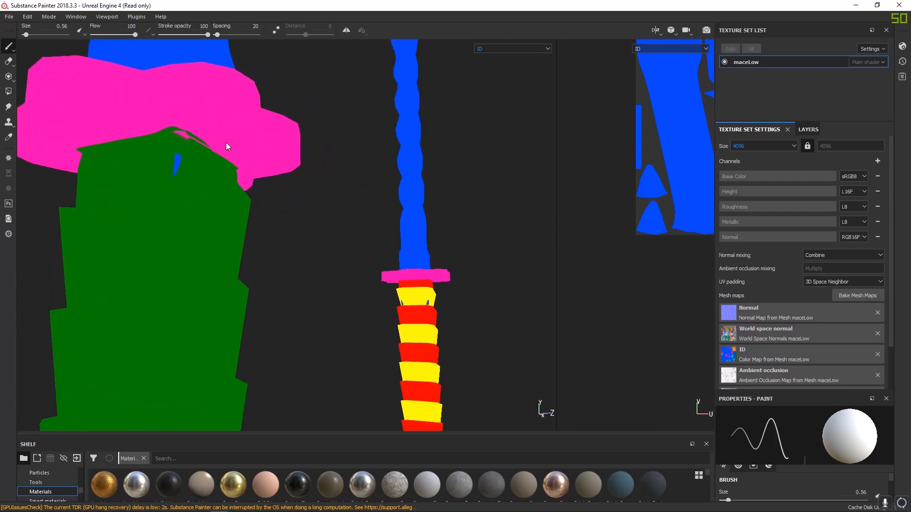
left_click_drag(226, 143, 90, 170, "alt")
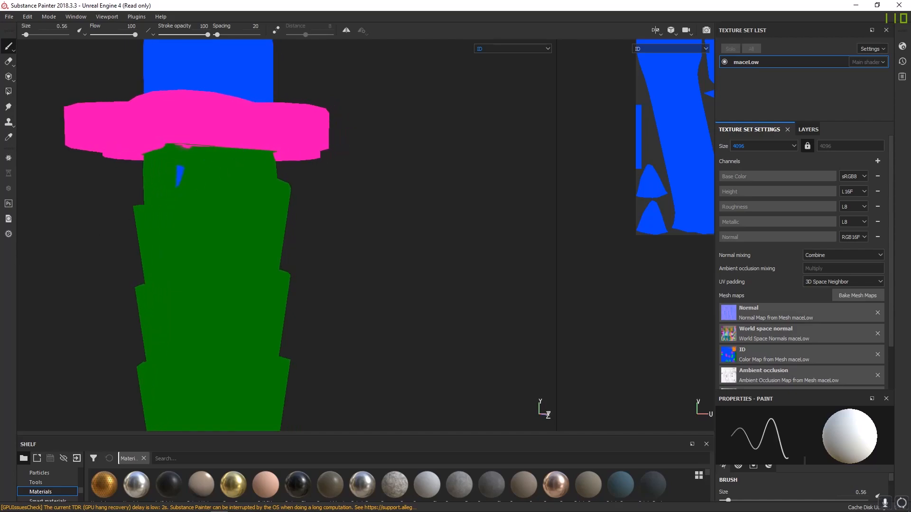
- Switch to Maya and examine where the green high-poly surface pierces the cage on the grip just beneath the guard
key("alt+Tab")
right_click_drag(392, 282, 711, 377, "alt")
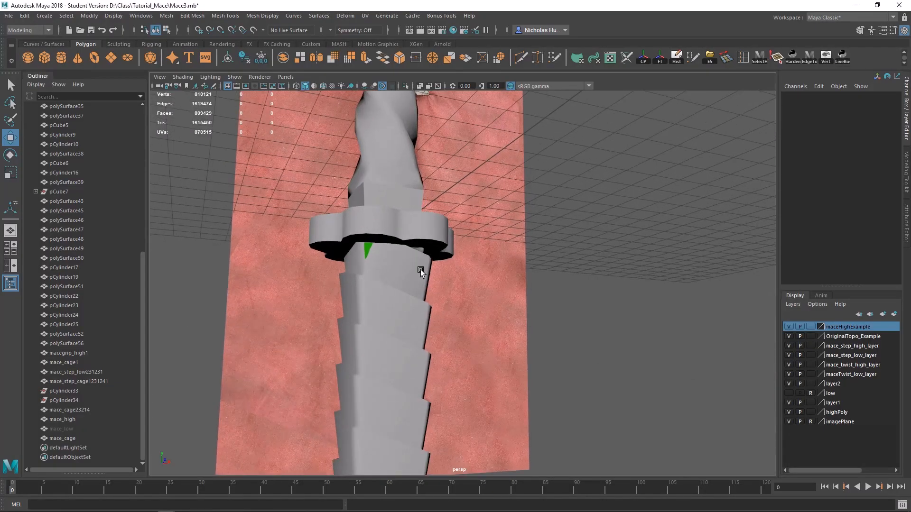
middle_click_drag(421, 269, 469, 265, "alt")
right_click_drag(468, 264, 546, 313, "alt")
middle_click_drag(442, 247, 478, 285, "alt")
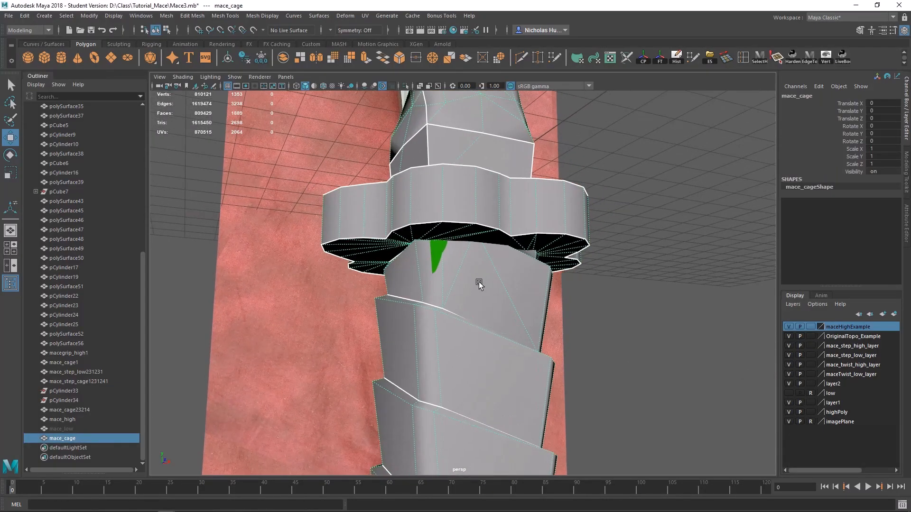
scroll(476, 289, "up", 8)
scroll(476, 289, "down", 1)
left_click(400, 209)
scroll(454, 240, "down", 1)
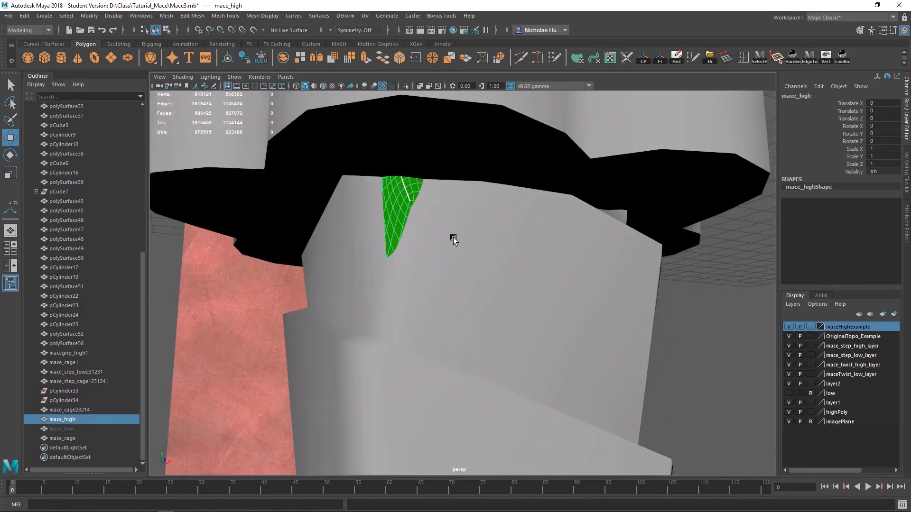
left_click_drag(453, 240, 448, 249, "alt")
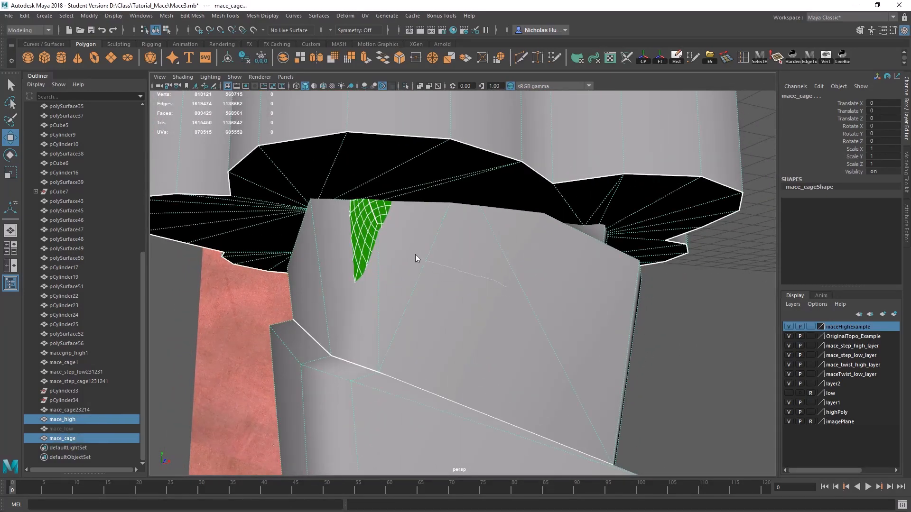
- Switch the cage to vertex editing and select the grip's top corner vertex beside the green patch
right_click_drag(427, 244, 454, 212)
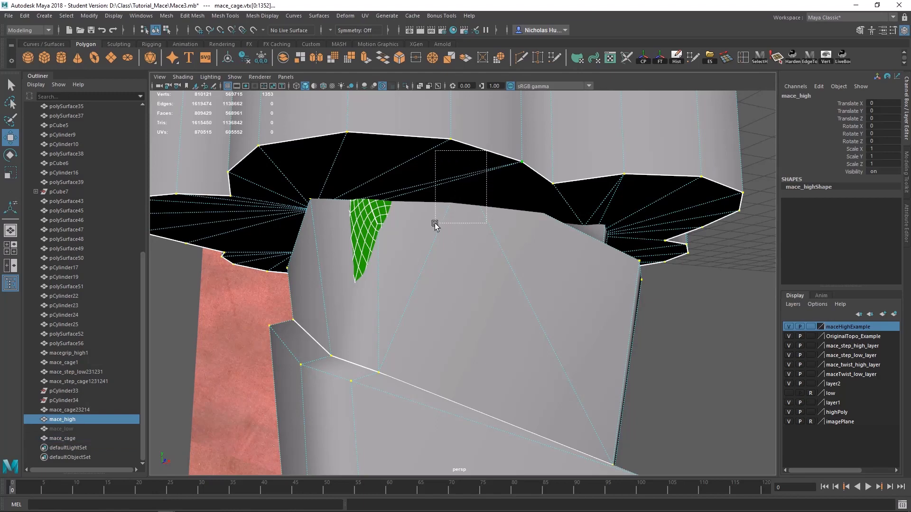
key("f")
left_click_drag(442, 268, 414, 332, "alt")
scroll(447, 275, "down", 6)
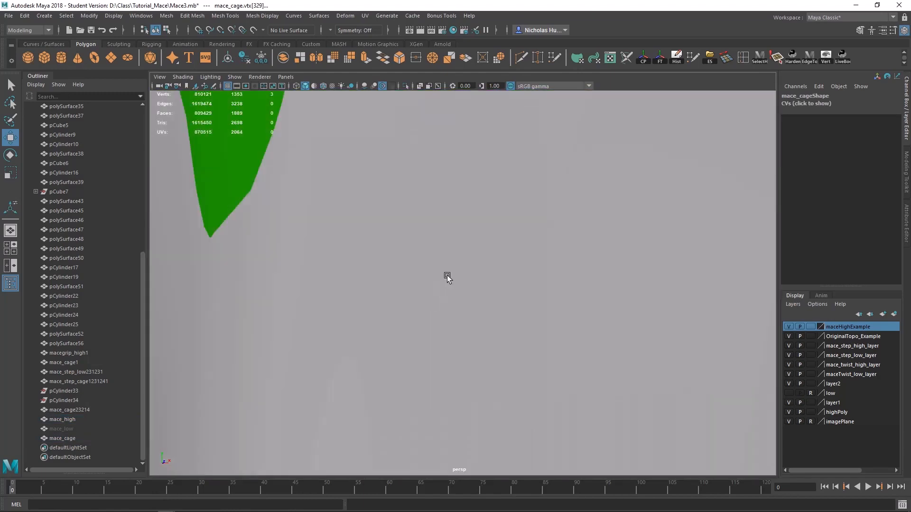
scroll(444, 262, "down", 6)
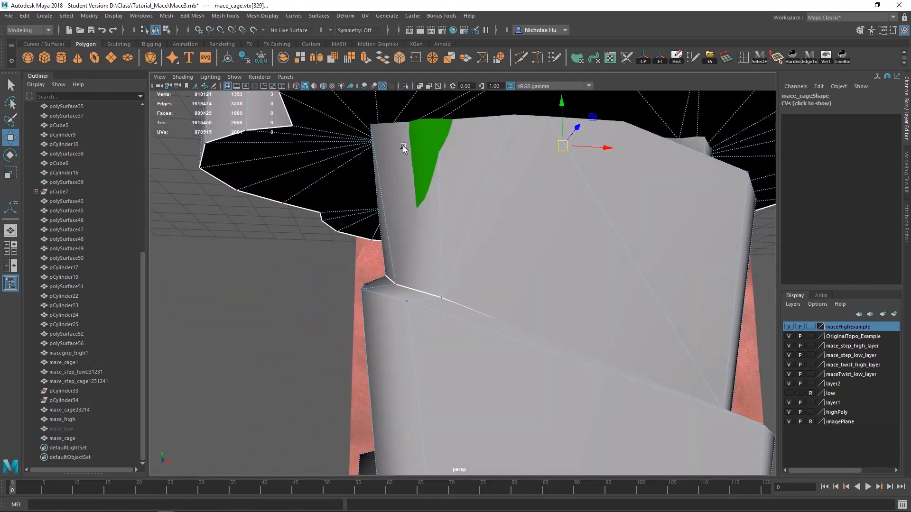
left_click(380, 124)
key("f")
scroll(659, 374, "up", 8)
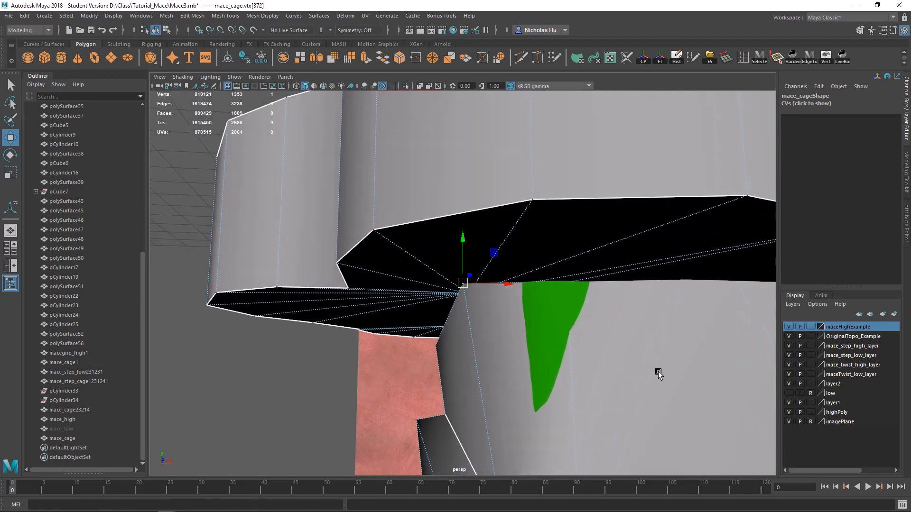
scroll(533, 291, "down", 4)
middle_click_drag(524, 277, 508, 307, "alt")
left_click_drag(508, 307, 474, 318, "alt")
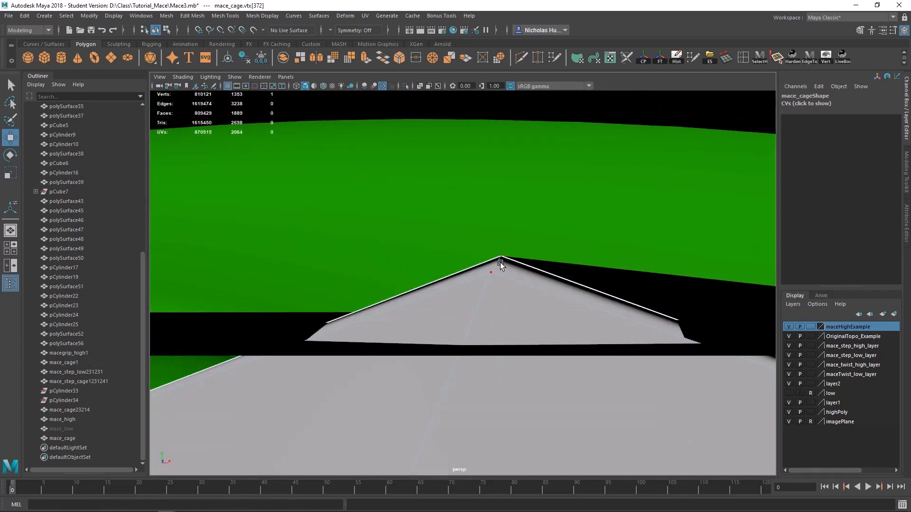
- Select the cage vertices around the guard and upper grip and check the Move tool's settings
scroll(485, 278, "down", 5)
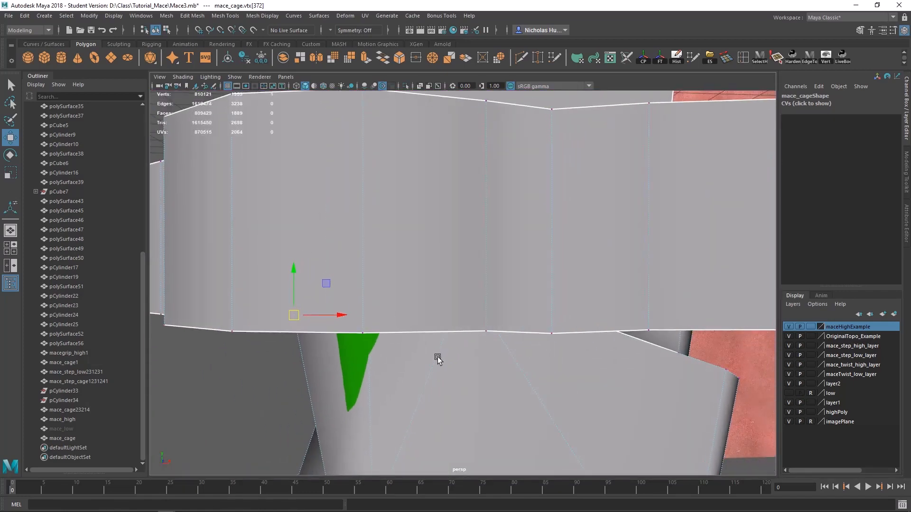
middle_click_drag(439, 358, 424, 300, "alt")
left_click_drag(424, 302, 534, 386, "alt")
right_click_drag(534, 384, 594, 258, "alt")
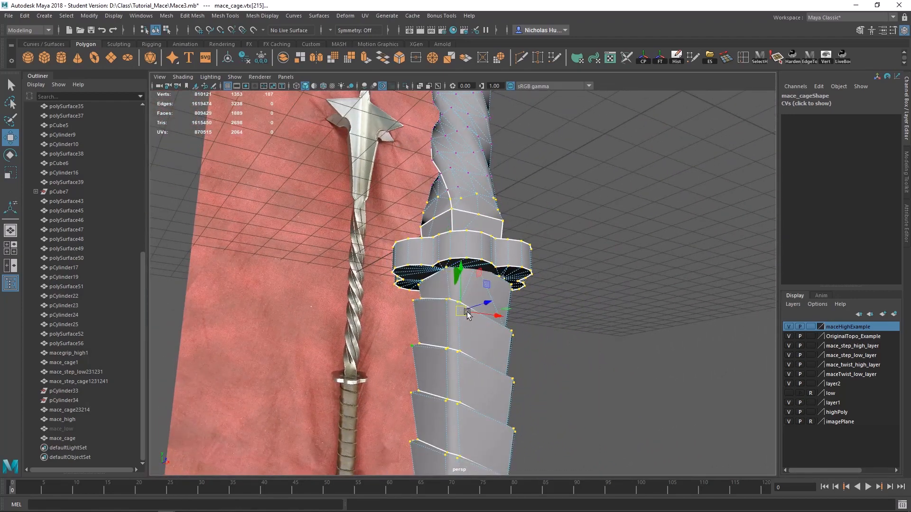
left_click_drag(467, 314, 429, 302, "alt")
double_click(11, 137)
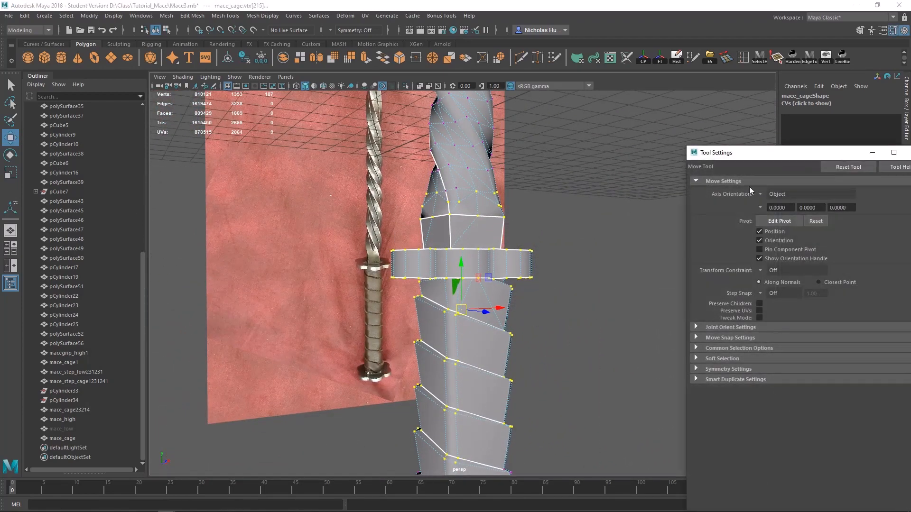
left_click_drag(760, 155, 641, 155)
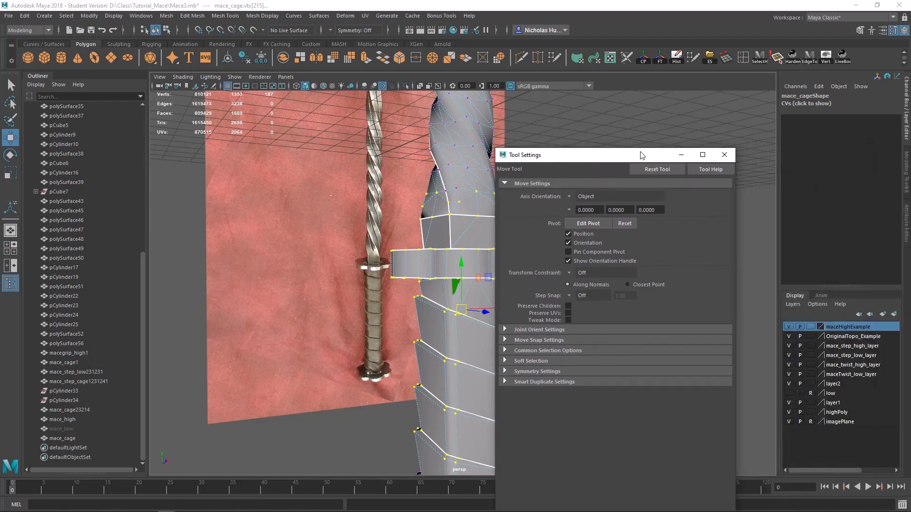
left_click(681, 154)
scroll(586, 295, "down", 4)
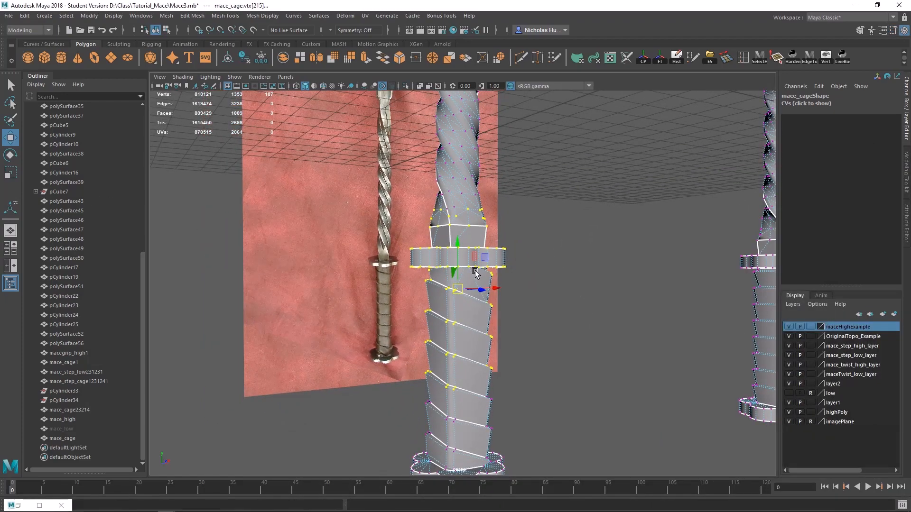
- Select the cage vertices of the whole shaft, guard and grip and check the Move tool's axis orientation
left_click_drag(493, 280, 467, 142, "alt")
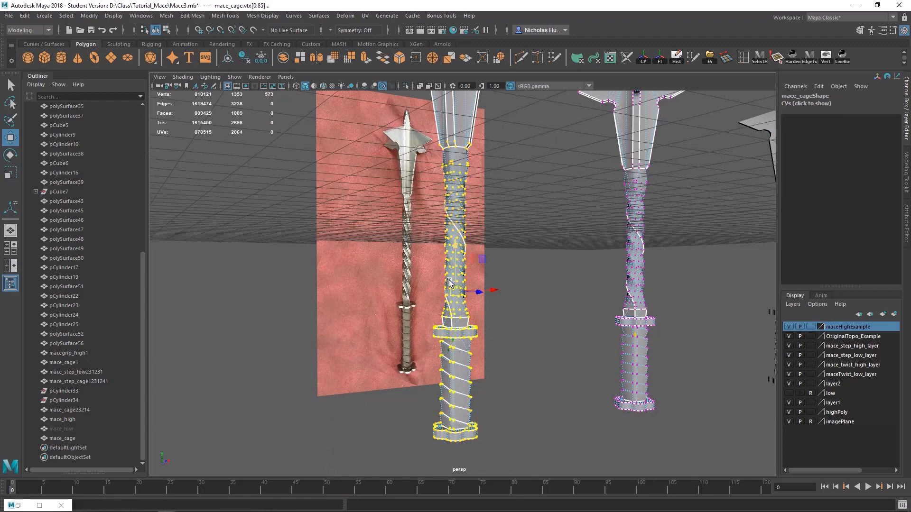
scroll(507, 269, "up", 4)
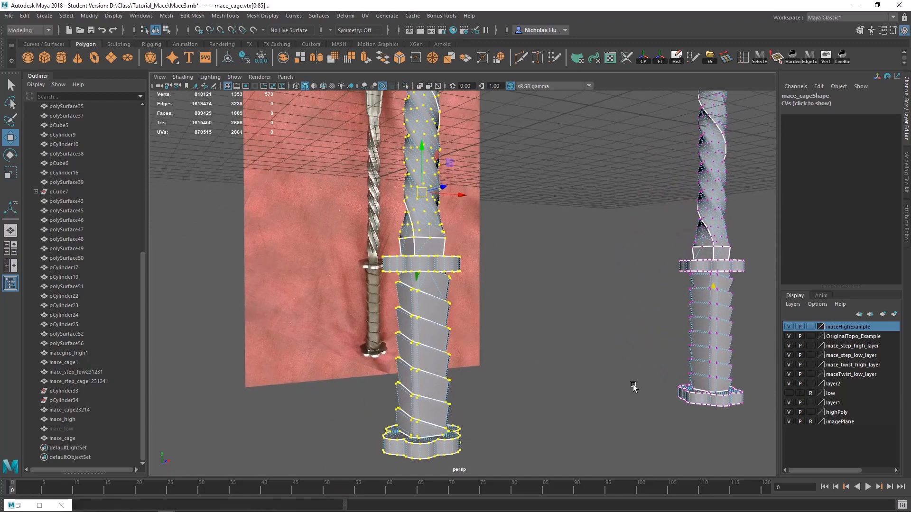
scroll(461, 314, "up", 4)
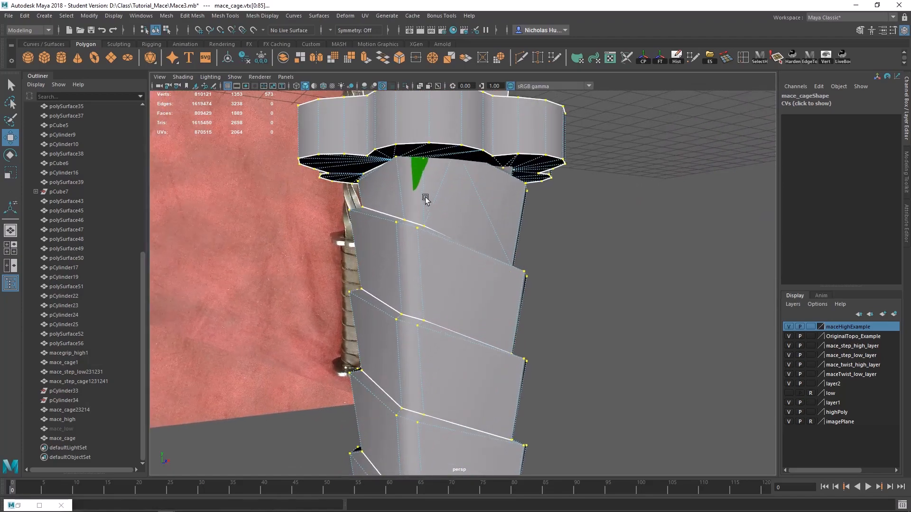
scroll(450, 304, "up", 2)
left_click_drag(451, 315, 471, 285, "alt")
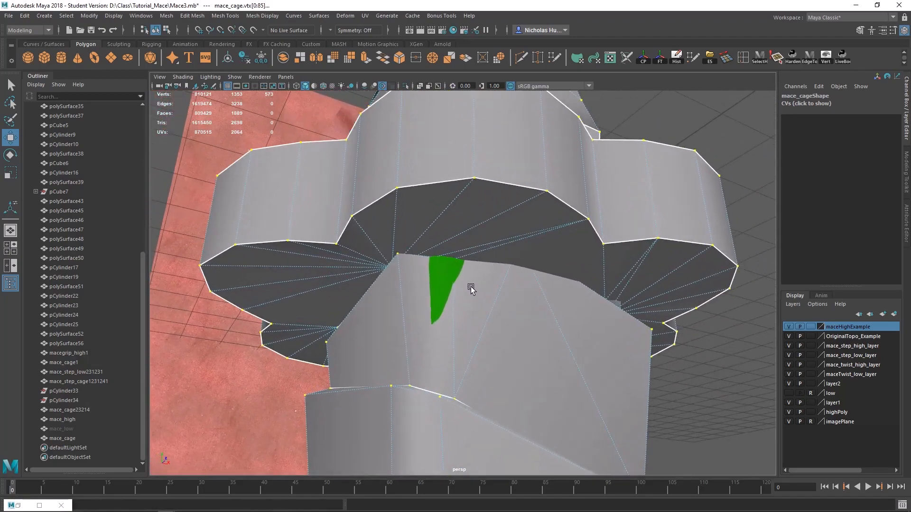
scroll(471, 284, "up", 5)
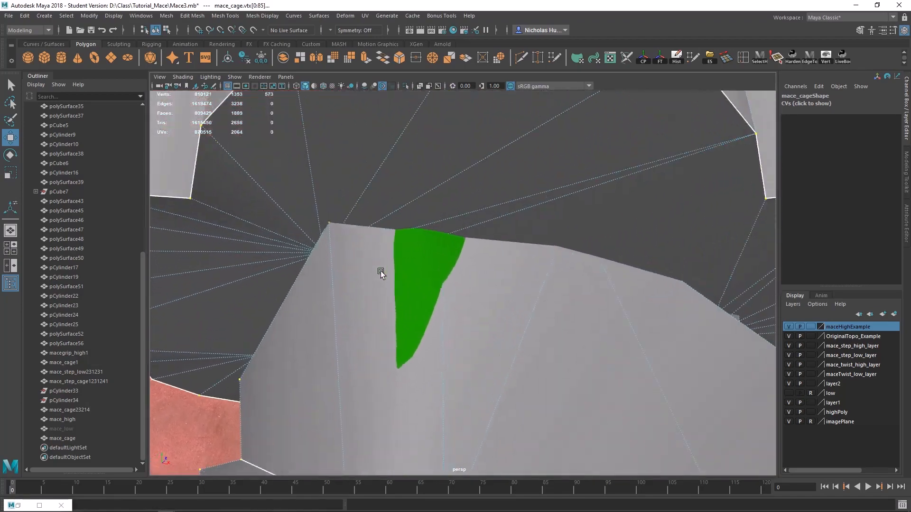
double_click(11, 139)
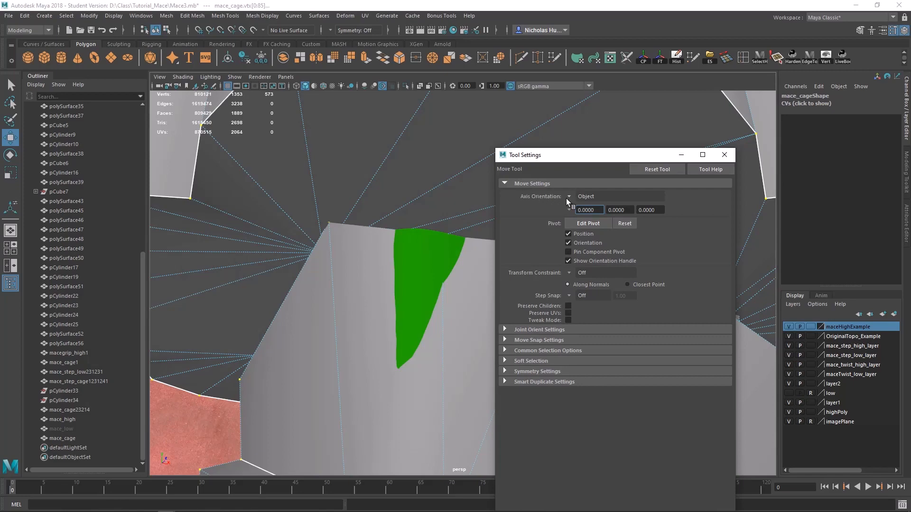
left_click(681, 156)
left_click_drag(387, 242, 404, 313, "alt")
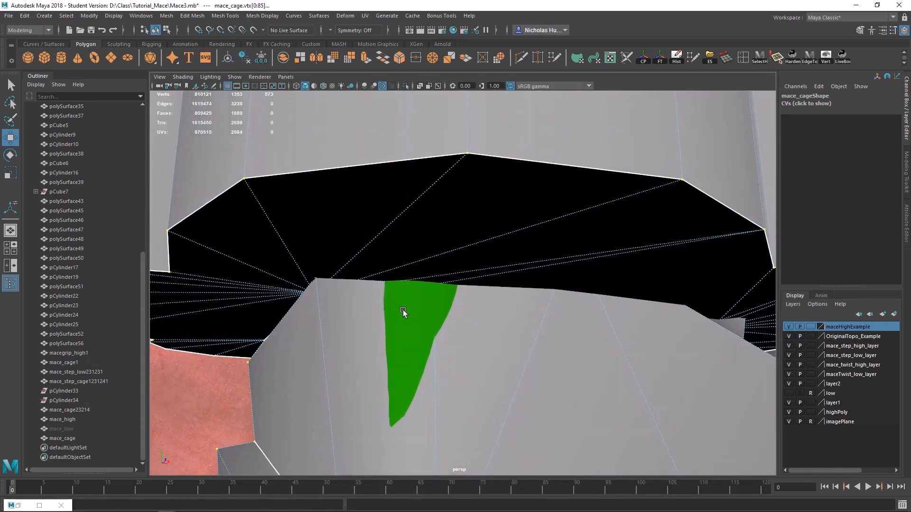
- Adjust the height of the two cage vertices at the grip's top edge beside the green high-poly patch
right_click_drag(405, 314, 842, 441, "alt")
right_click_drag(472, 335, 451, 289, "alt")
left_click_drag(451, 288, 450, 299, "alt")
right_click_drag(450, 300, 489, 341, "alt")
mouse_move(488, 340)
left_mouse_down("alt")
mouse_move(456, 335)
mouse_move(474, 350)
mouse_move(488, 335)
left_mouse_up("alt")
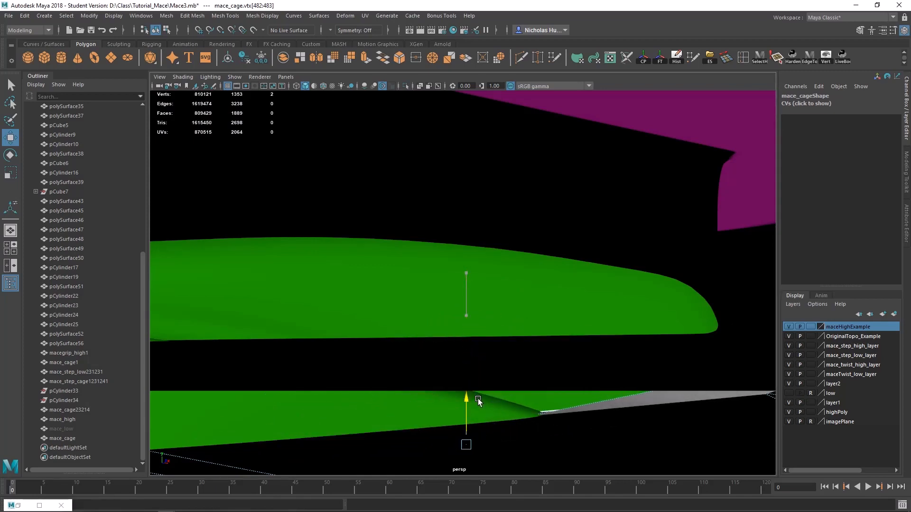
left_click_drag(478, 399, 478, 380, "alt")
right_click_drag(478, 380, 379, 370, "alt")
left_click_drag(379, 370, 433, 258, "alt")
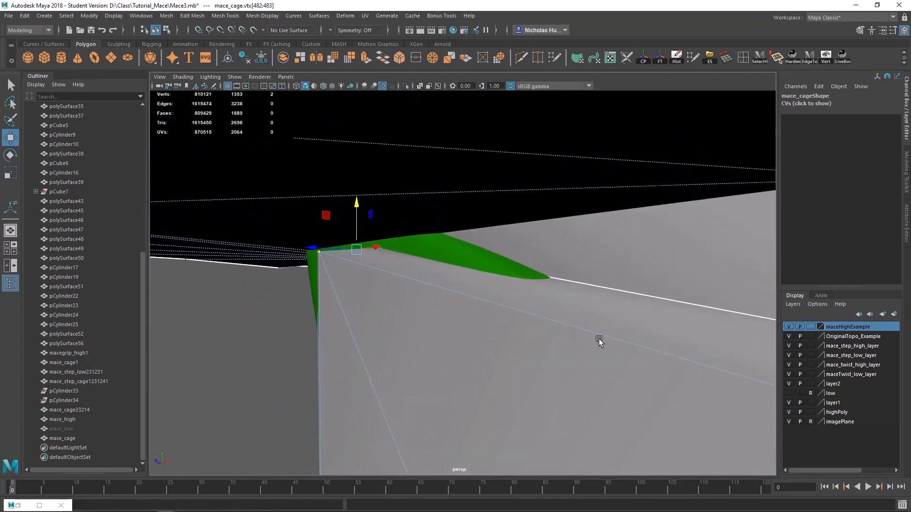
- Put the high-poly mesh on a new display layer and set that layer to template
left_click_drag(600, 342, 436, 292, "alt")
left_click_drag(465, 340, 280, 322, "alt")
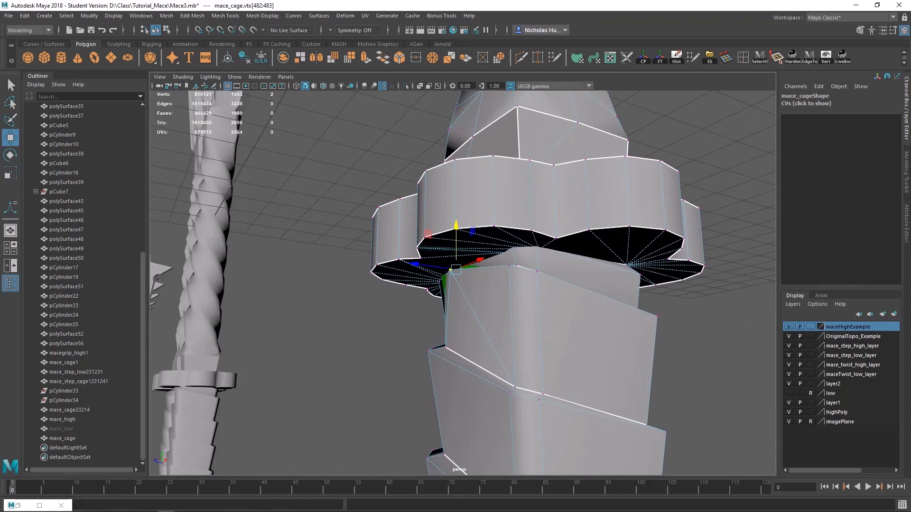
mouse_move(427, 304)
left_mouse_down("alt")
mouse_move(514, 315)
mouse_move(425, 315)
left_mouse_up("alt")
scroll(511, 295, "up", 5)
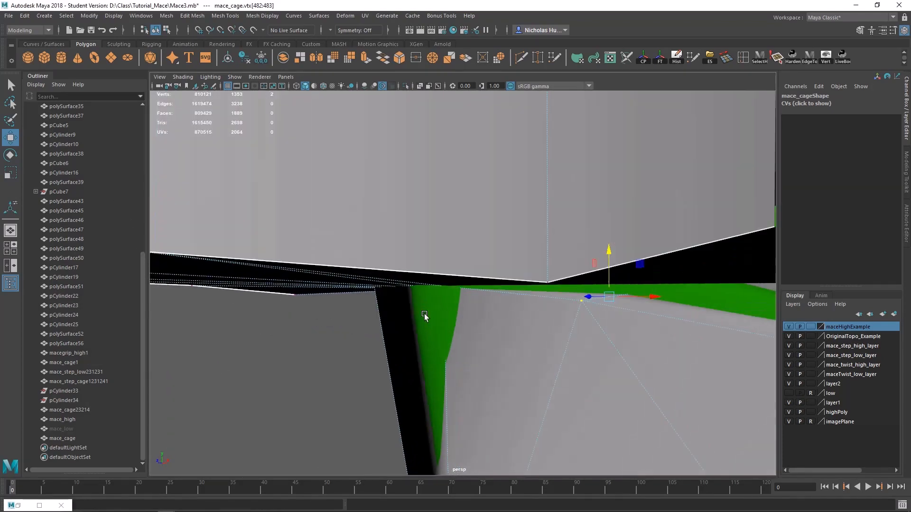
scroll(437, 321, "up", 3)
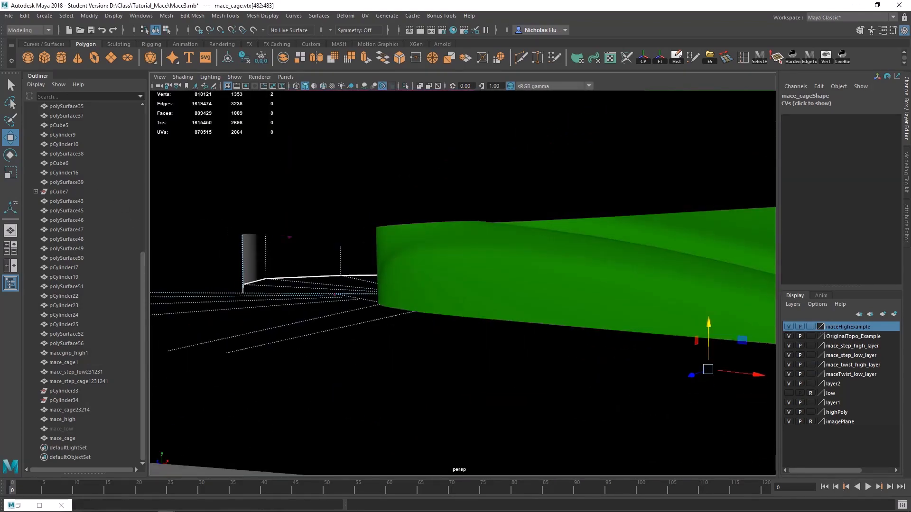
key("F8")
left_click(522, 280)
left_click(894, 314)
left_click(811, 326)
- Reposition the cage's corner vertex at the top of the grip around the high-poly wireframe
left_click(508, 386)
left_click_drag(508, 386, 406, 372, "alt")
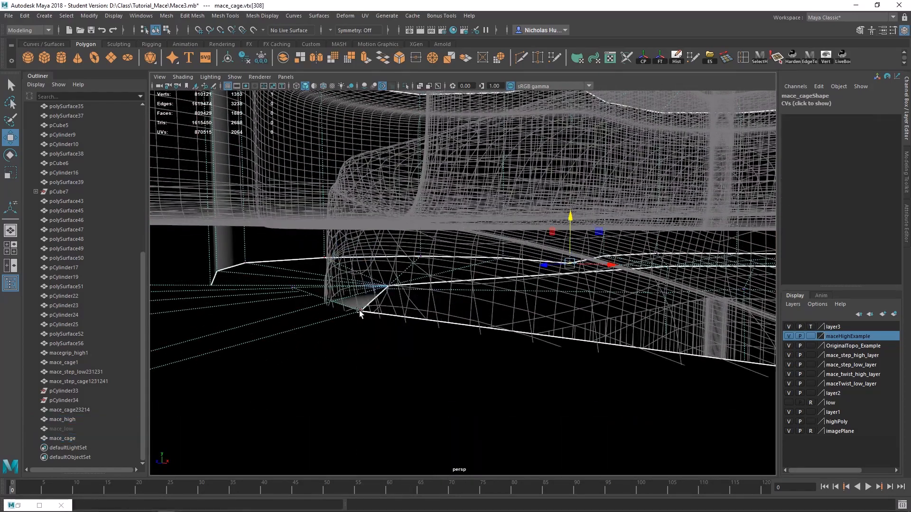
left_click(359, 311)
left_click_drag(359, 311, 278, 206, "alt")
scroll(279, 206, "down", 4)
scroll(280, 205, "up", 3)
left_click_drag(499, 178, 481, 186)
left_click_drag(494, 190, 433, 300, "alt")
- Set the high-poly mesh's layer to reference and lower a cage vertex at the grip's top corner
left_click(811, 327)
scroll(404, 305, "up", 3)
scroll(432, 301, "down", 2)
left_click(431, 284)
left_click_drag(431, 253, 431, 275)
left_click_drag(431, 275, 455, 298, "alt")
- Move the neighbouring cage vertices along the grip's top edge to enclose more of the green high-poly patch
left_click_drag(260, 264, 332, 249)
left_click(484, 325)
left_click_drag(485, 313, 485, 337)
left_click_drag(485, 337, 458, 266, "alt")
left_click(417, 324)
left_click_drag(451, 223, 449, 209)
left_click_drag(450, 209, 406, 245, "alt")
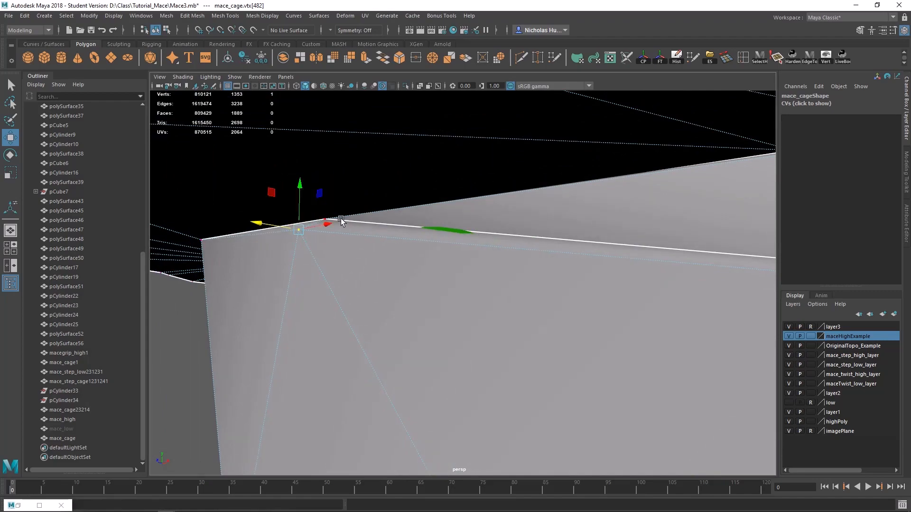
- Pick the remaining cage vertices around the small green patch and check how the cage fits there
left_click_drag(337, 187, 442, 249, "alt")
left_click_drag(464, 303, 456, 247, "alt")
left_click(478, 243, "shift")
left_click(487, 259)
left_click(446, 246)
left_click_drag(319, 252, 386, 211, "alt")
left_click(380, 156)
- Frame the two cage vertices where the grip meets the scalloped disc and examine that joint
left_click_drag(380, 157, 472, 300, "alt")
right_click_drag(472, 301, 525, 383, "alt")
key("f")
left_click_drag(524, 383, 507, 315)
key("f")
left_click_drag(507, 314, 777, 232, "alt")
right_click_drag(777, 232, 356, 214, "alt")
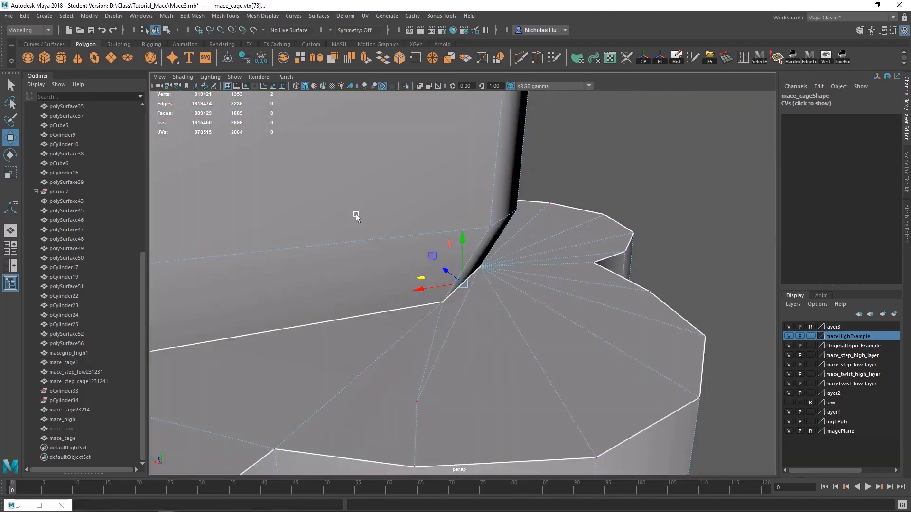
left_click_drag(356, 214, 585, 289, "alt")
- Examine the yellow high-poly tips piercing the cage on the upper grip segments and return the cage to object mode
scroll(585, 289, "down", 10)
left_click_drag(499, 156, 413, 285)
key("f")
left_click_drag(446, 332, 522, 342, "alt")
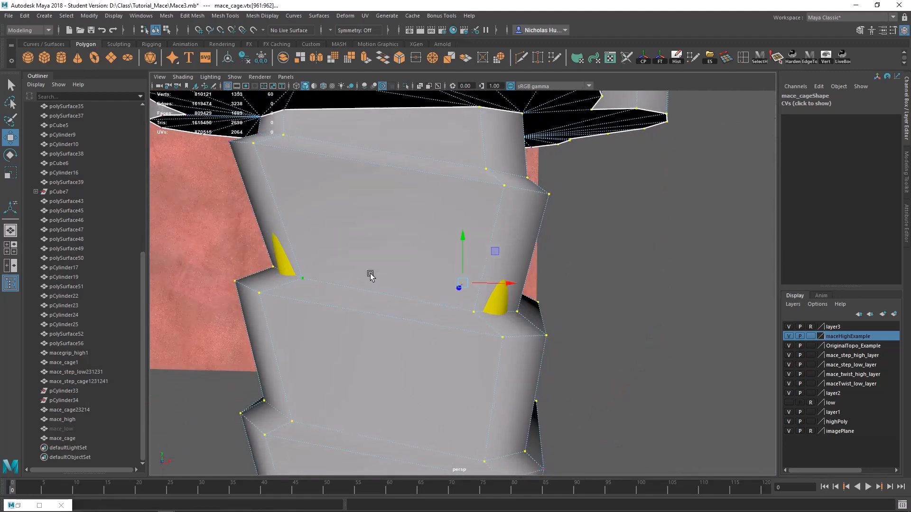
right_click_drag(371, 273, 416, 231)
key("q")
left_click(415, 231)
left_click_drag(416, 231, 352, 256, "alt")
right_click_drag(351, 257, 512, 306, "alt")
key("w")
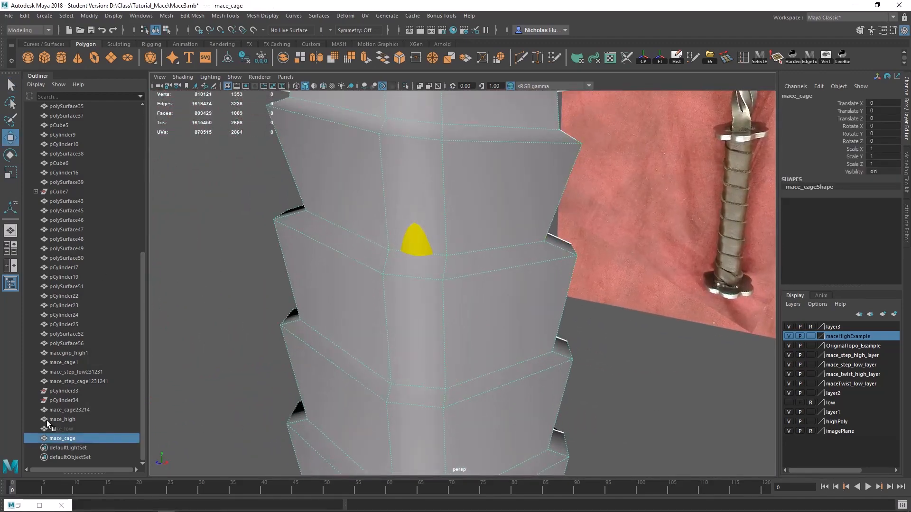
- Unhide mace_low and move the cage aside to Translate Z -2.748
left_click(72, 429)
key("shift+h")
key("f")
left_click_drag(391, 346, 400, 359, "alt")
scroll(400, 359, "up", 3)
middle_click_drag(400, 358, 340, 291, "alt")
left_click(346, 265)
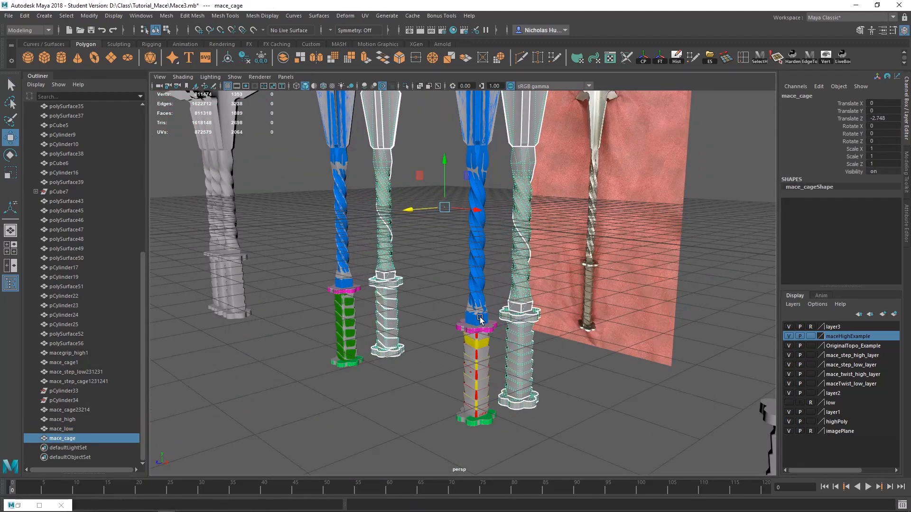
- Select the edge loop at the bottom of the low-poly grip's yellow segment and lower it slightly
left_click(480, 319)
right_click_drag(480, 319, 518, 332, "alt")
scroll(431, 267, "up", 8)
middle_click_drag(518, 332, 423, 190, "alt")
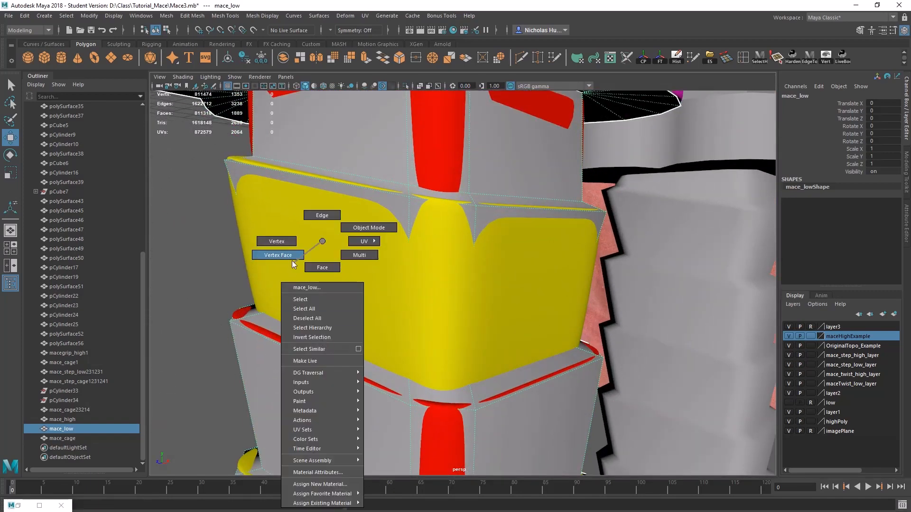
right_click_drag(292, 260, 322, 216)
double_click(306, 329)
left_click_drag(438, 325, 440, 326)
key("w")
left_click_drag(424, 283, 424, 296)
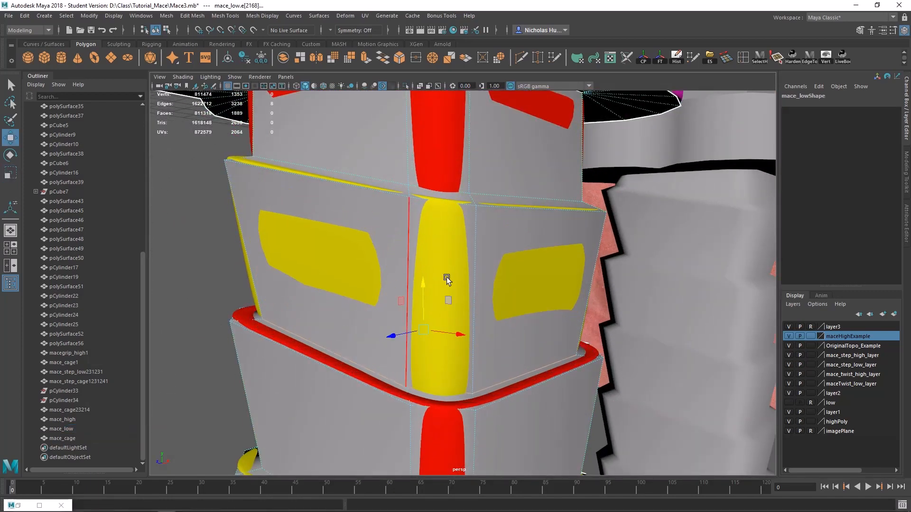
- Return to object mode and set the cage's Translate Z back to 0
right_click_drag(448, 278, 493, 254)
key("q")
scroll(503, 252, "down", 6)
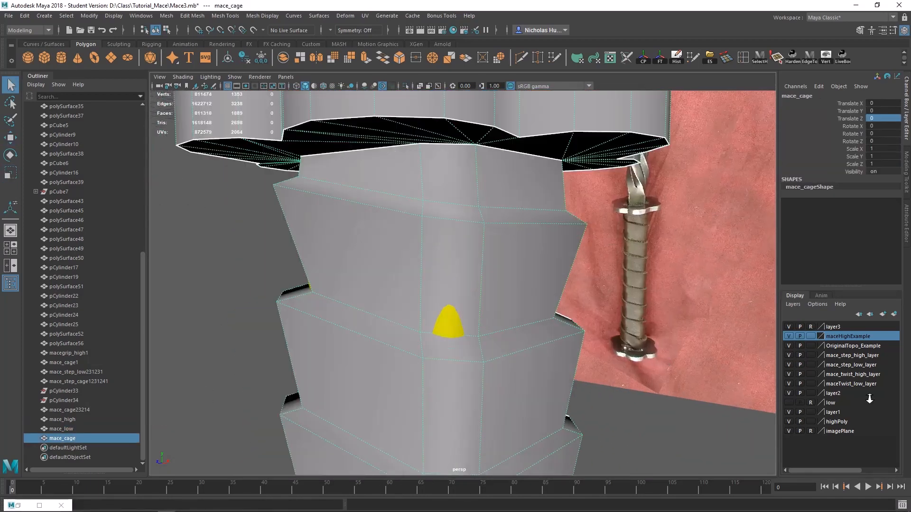
- Lower the cage's edge loop beside the protruding yellow tip on the upper grip until the cage covers the tip
left_click(511, 340)
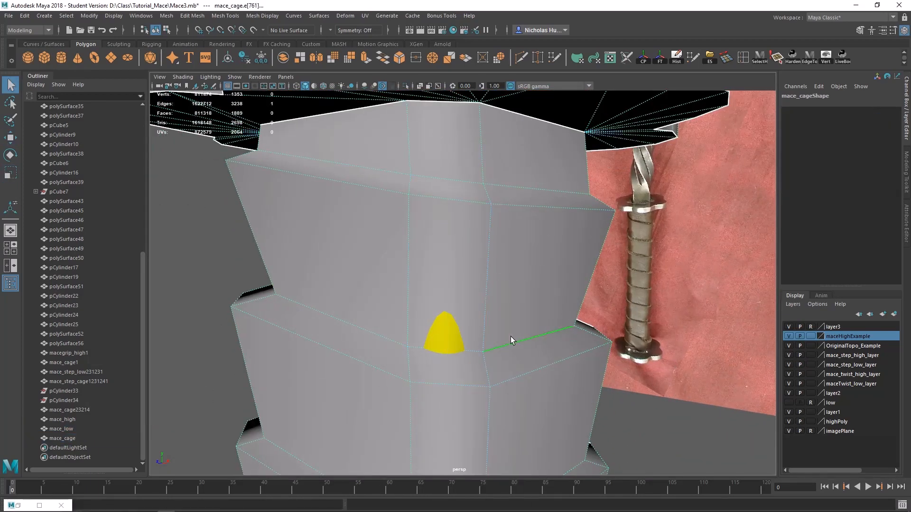
key("F8")
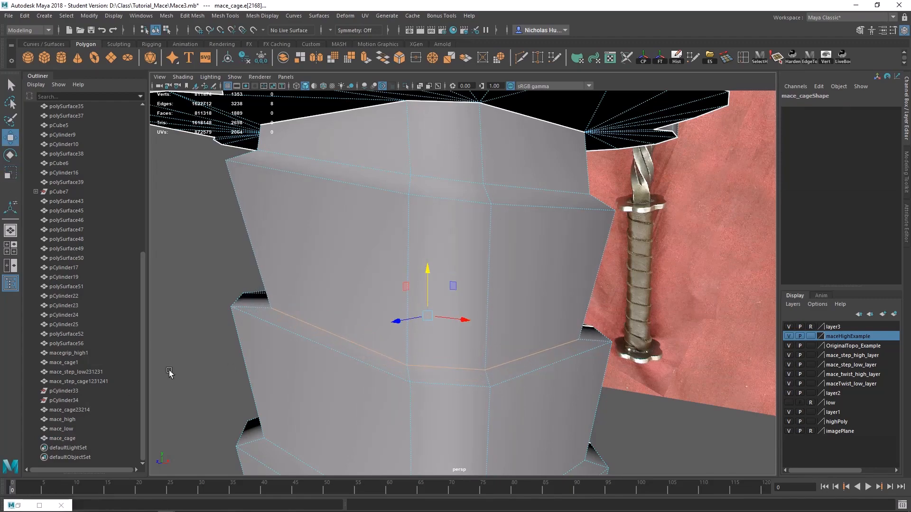
right_click_drag(438, 329, 455, 240, "alt")
left_click_drag(456, 241, 477, 318, "alt")
mouse_move(596, 295)
left_mouse_down("alt")
mouse_move(639, 303)
mouse_move(612, 289)
left_mouse_up("alt")
- Hide mace_low and adjust the pair of cage vertices at a grip corner just beneath the upper guard
left_click(61, 429)
key("h")
left_click_drag(403, 284, 462, 276, "alt")
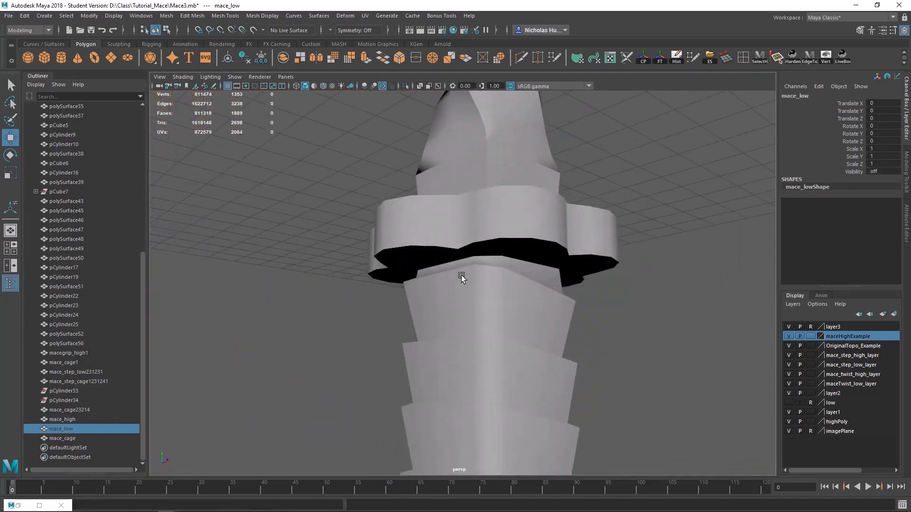
right_click_drag(466, 279, 408, 279)
scroll(492, 252, "up", 2)
key("f")
left_click_drag(492, 252, 563, 267, "alt")
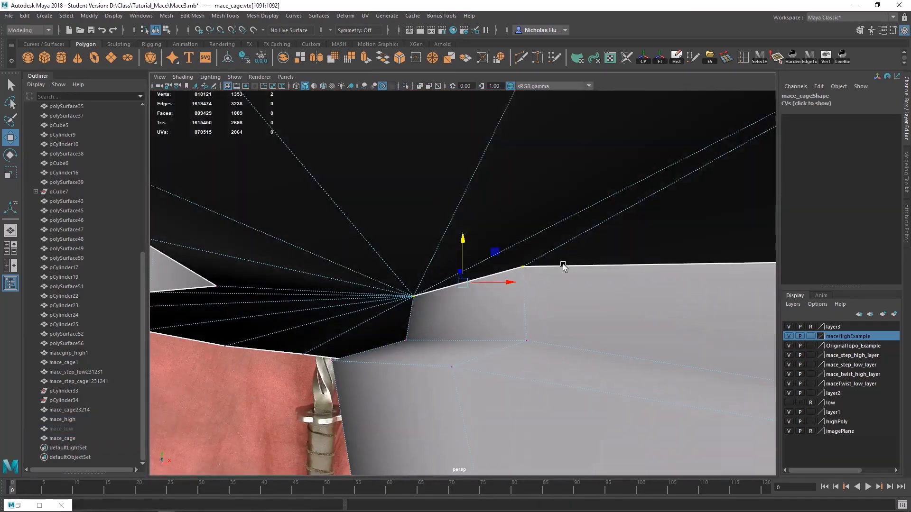
right_click_drag(563, 266, 473, 264, "alt")
left_click_drag(473, 265, 396, 276, "alt")
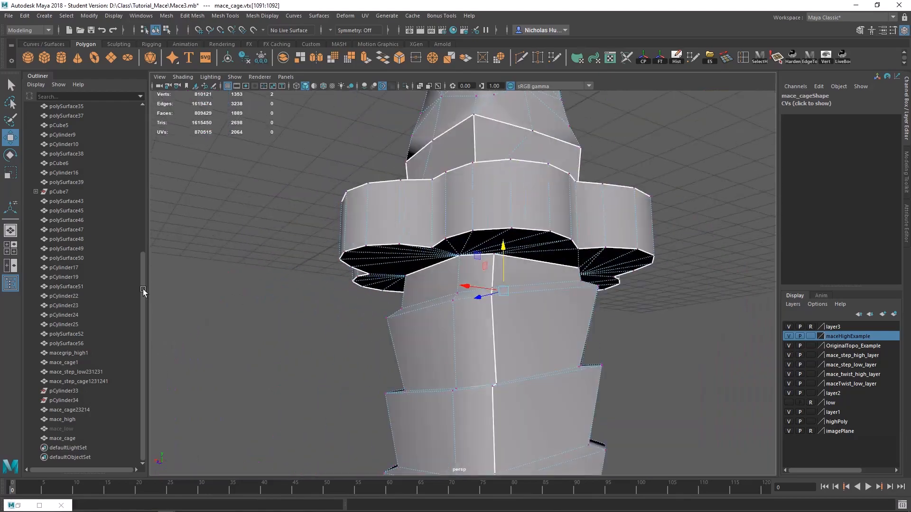
- Hide the imagePlane layer and slightly lower the cage's vertex pair at another grip corner under the upper guard
left_click_drag(143, 289, 478, 315, "alt")
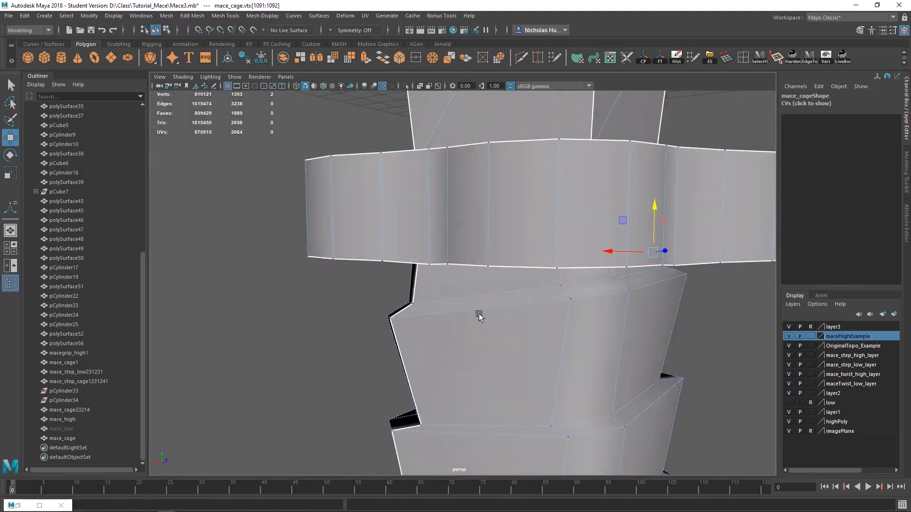
right_click_drag(477, 315, 378, 257, "alt")
left_click_drag(378, 257, 223, 300, "alt")
left_click(789, 431)
right_click_drag(560, 328, 449, 187, "alt")
left_click_drag(517, 152, 323, 118)
key("f")
middle_click_drag(313, 215, 521, 267, "alt")
scroll(521, 267, "up", 3)
left_click_drag(546, 233, 486, 260)
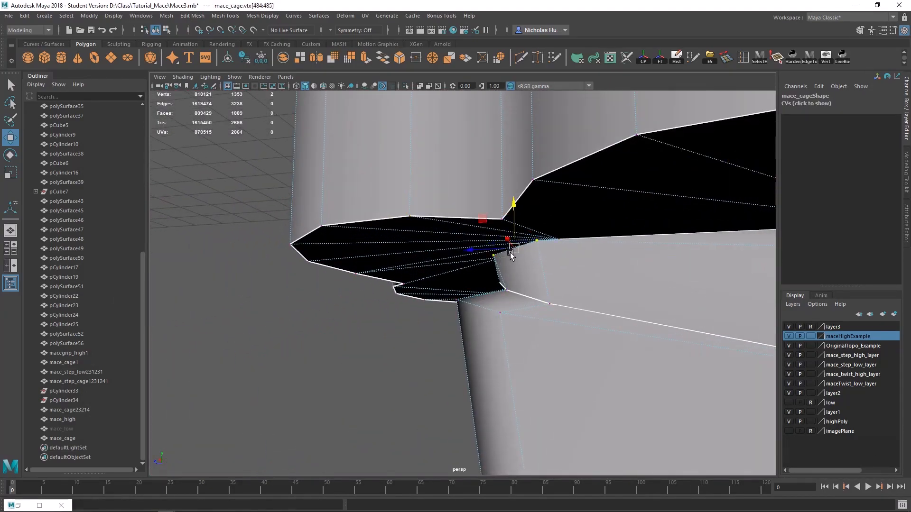
left_click_drag(515, 227, 515, 237)
left_click_drag(515, 238, 399, 307, "alt")
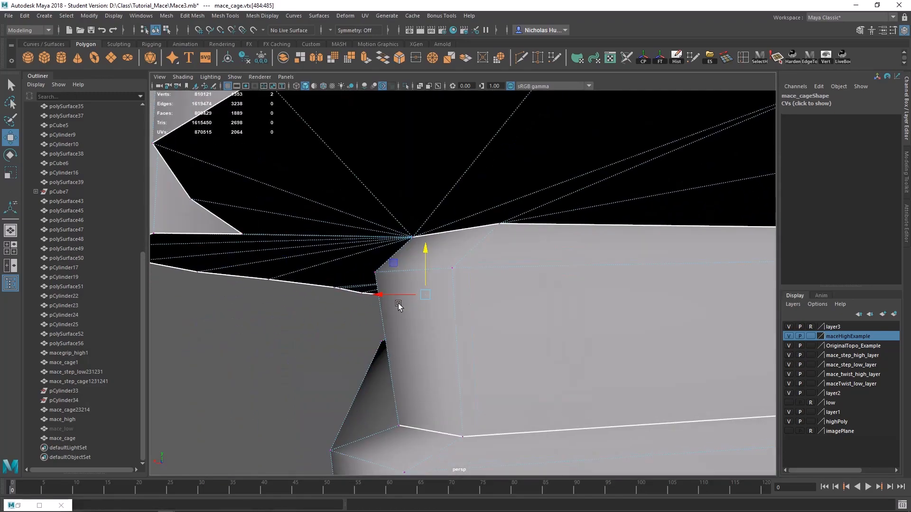
- Adjust the cage's vertex pairs at the remaining grip corners beneath the upper guard
scroll(446, 309, "down", 5)
left_click_drag(496, 313, 337, 313, "alt")
right_click_drag(337, 313, 475, 313, "alt")
left_click(492, 225)
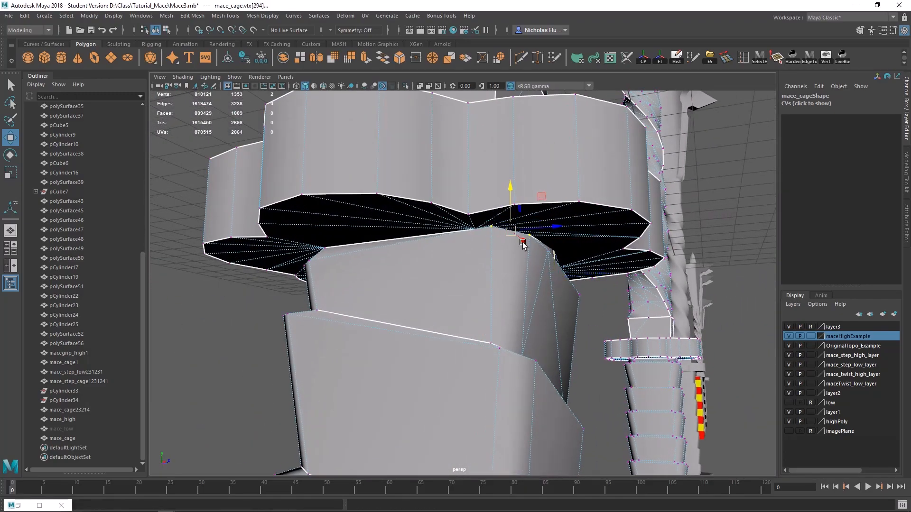
right_click_drag(523, 243, 398, 261, "alt")
left_click_drag(398, 263, 488, 305)
key("f")
left_click_drag(588, 272, 564, 297, "alt")
right_click_drag(565, 298, 389, 298, "alt")
left_click_drag(389, 297, 514, 351, "alt")
right_click_drag(514, 352, 451, 304, "alt")
- Return the cage to object mode and export mace_cage, overwriting mace_cage.fbx in the meshes folder
right_click_drag(451, 280, 372, 210)
left_click(474, 246)
middle_click_drag(372, 210, 393, 282, "alt")
left_click(710, 58)
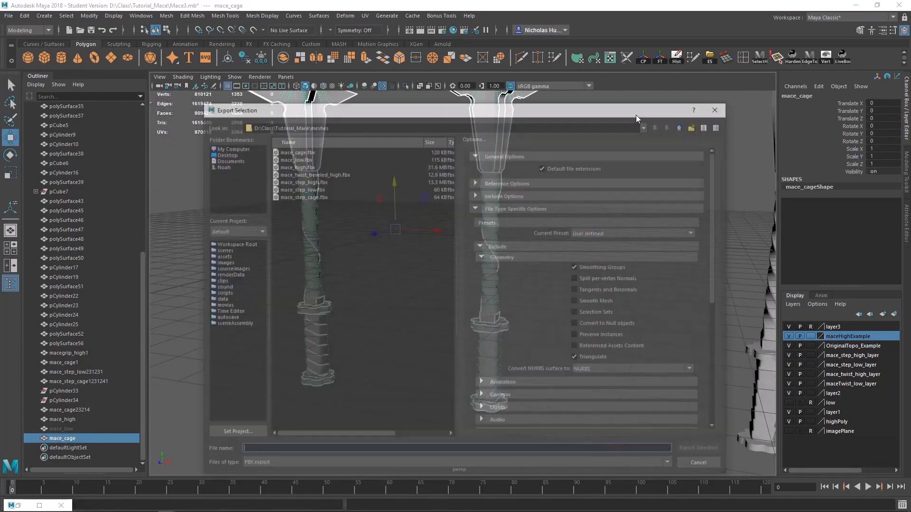
left_click(445, 306)
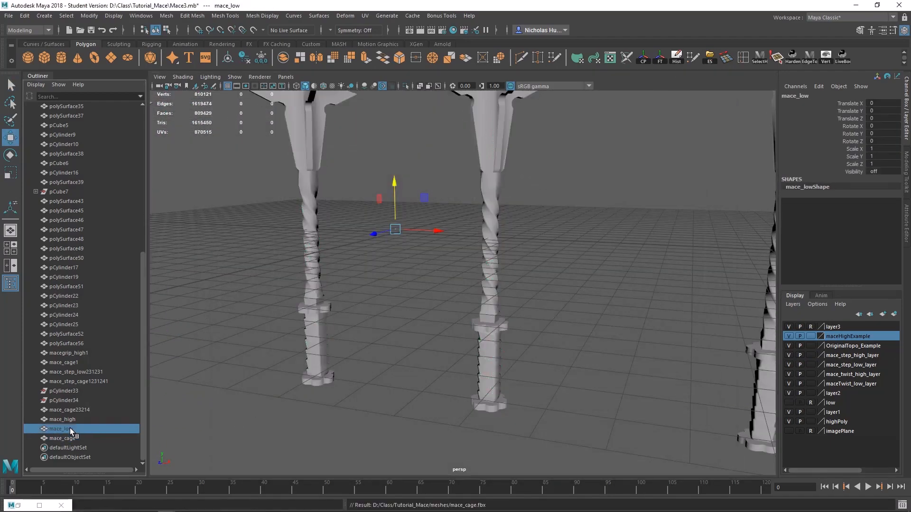
- Hide mace_cage, unhide mace_low and export mace_low over the existing mace_low.fbx
right_click_drag(236, 350, 304, 332, "alt")
left_click(710, 58)
double_click(307, 159)
left_click(451, 306)
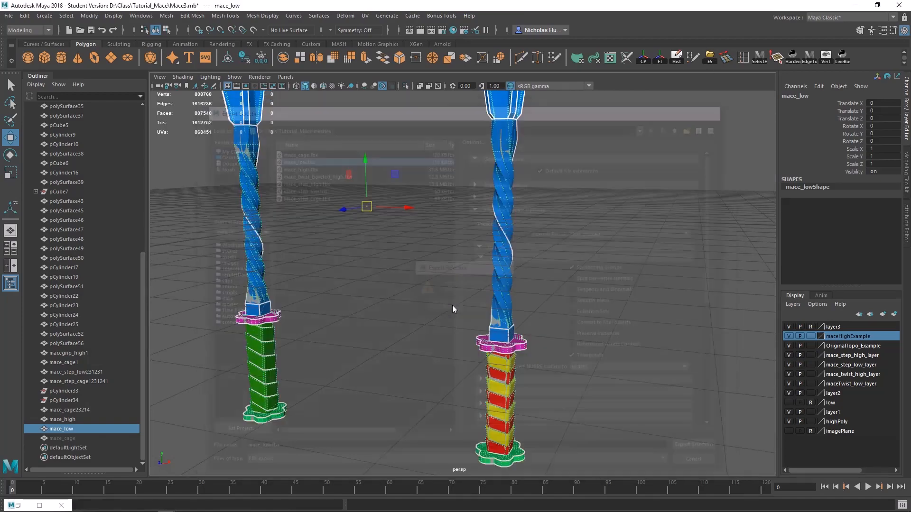
- Switch to Substance Painter and reload mace_low.fbx as the project mesh in the project configuration
key("super")
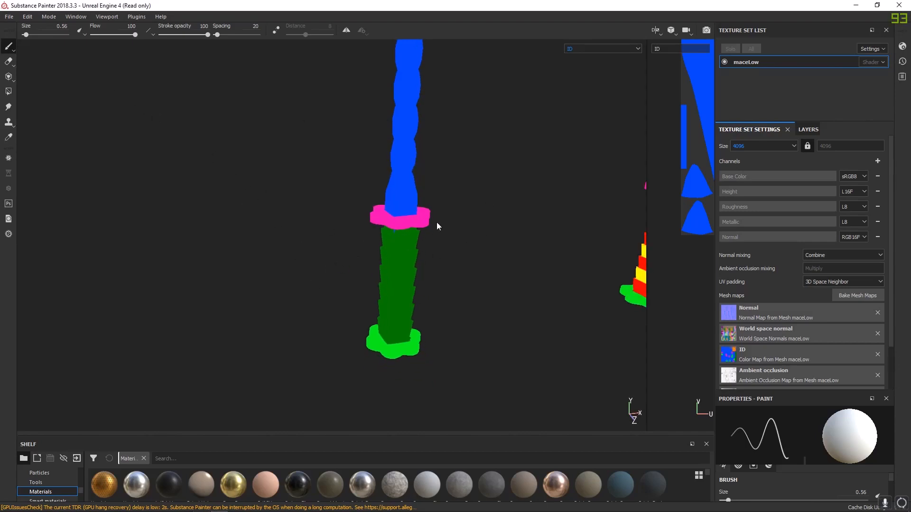
left_click(27, 17)
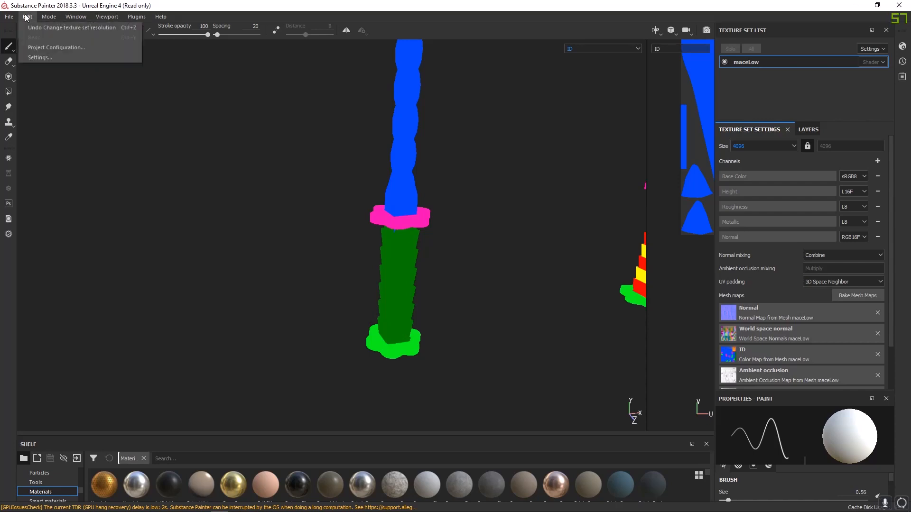
left_click(41, 47)
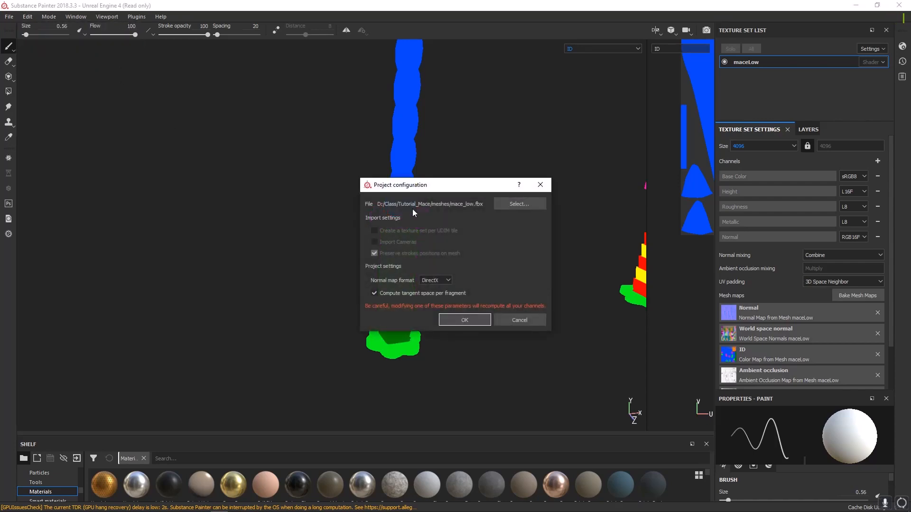
left_click(518, 204)
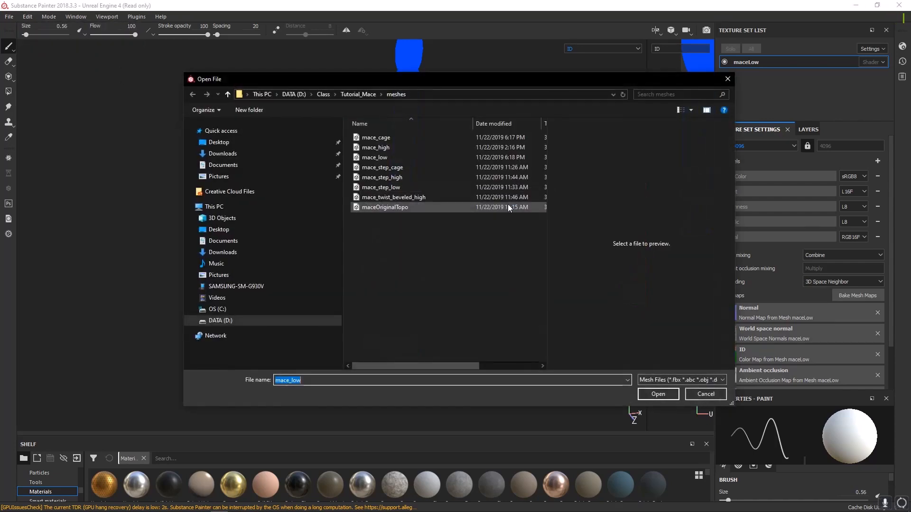
left_click(382, 158)
left_click(648, 394)
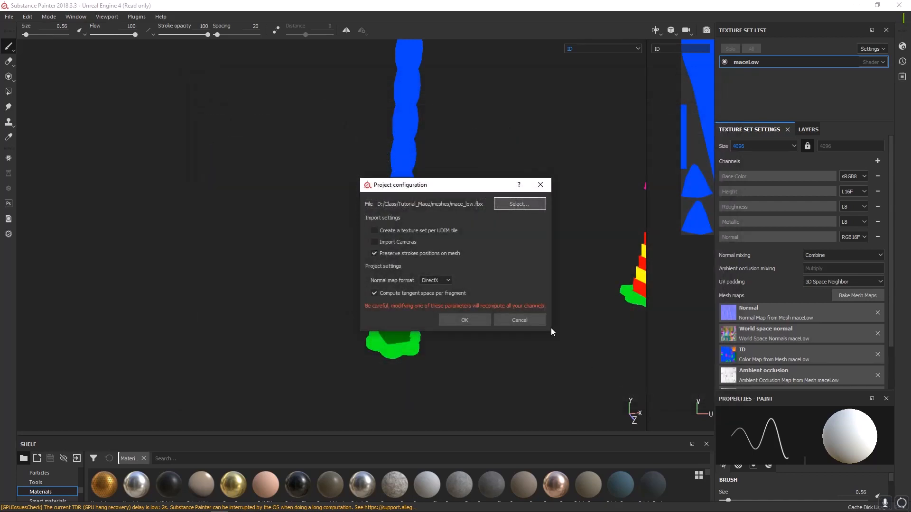
left_click(455, 321)
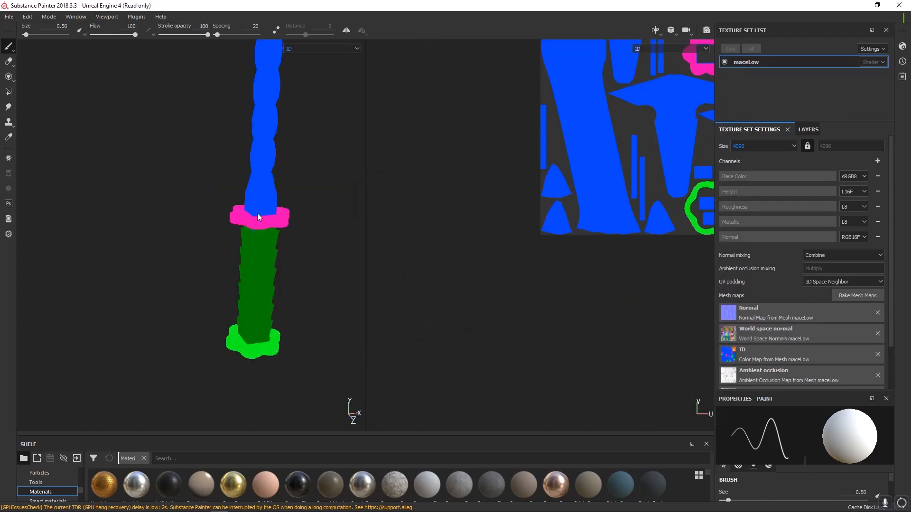
- Widen the 3D view and rebake the mesh maps for the maceLow texture set
left_click_drag(366, 184, 616, 200)
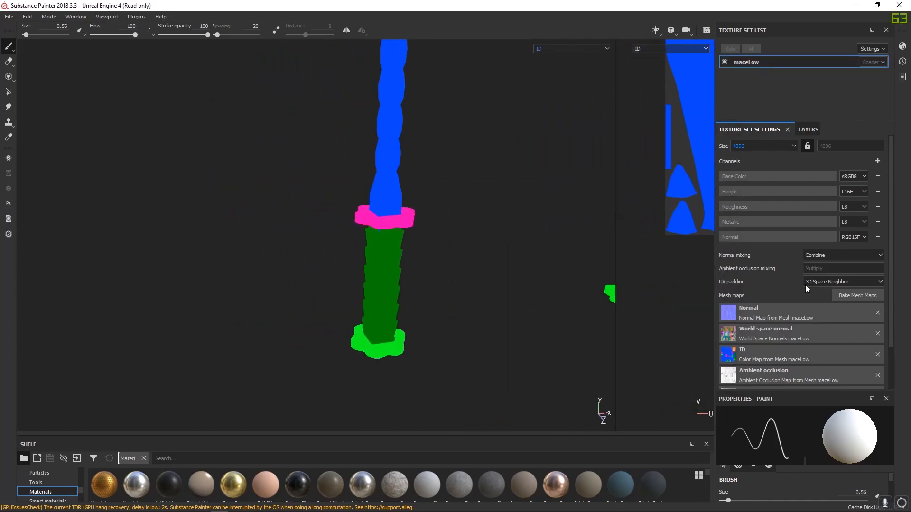
left_click(850, 296)
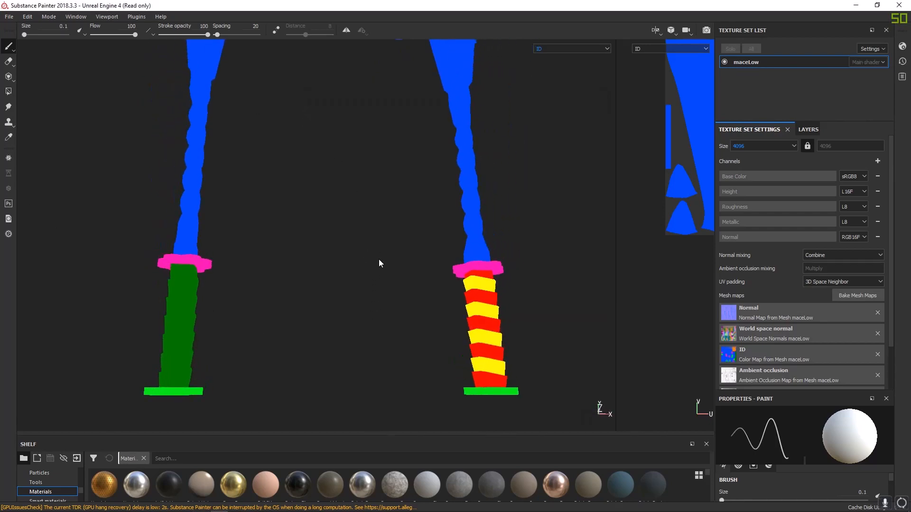
- Switch the viewport to Material display, inspect the grips and guards of both maces for bake errors, and show the layer stack
left_click_drag(379, 263, 287, 328, "alt")
scroll(284, 210, "up", 2)
scroll(283, 210, "down", 3)
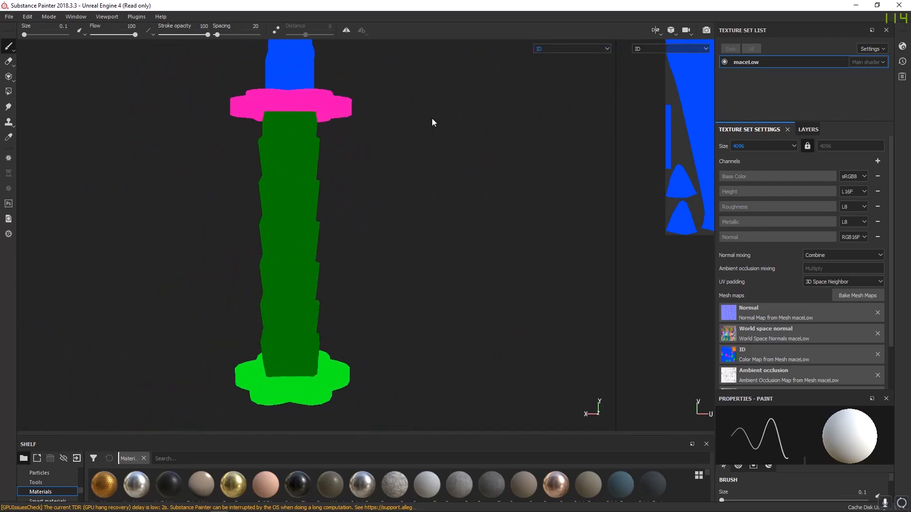
key("m")
left_click_drag(321, 202, 314, 173, "alt")
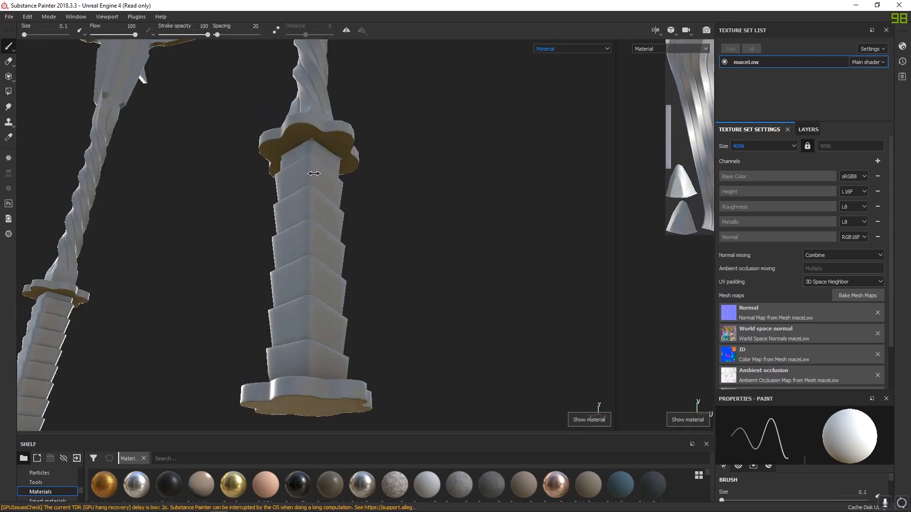
right_click_drag(314, 174, 327, 173, "shift")
scroll(327, 173, "up", 3)
left_click_drag(327, 174, 382, 270, "alt")
scroll(376, 225, "down", 4)
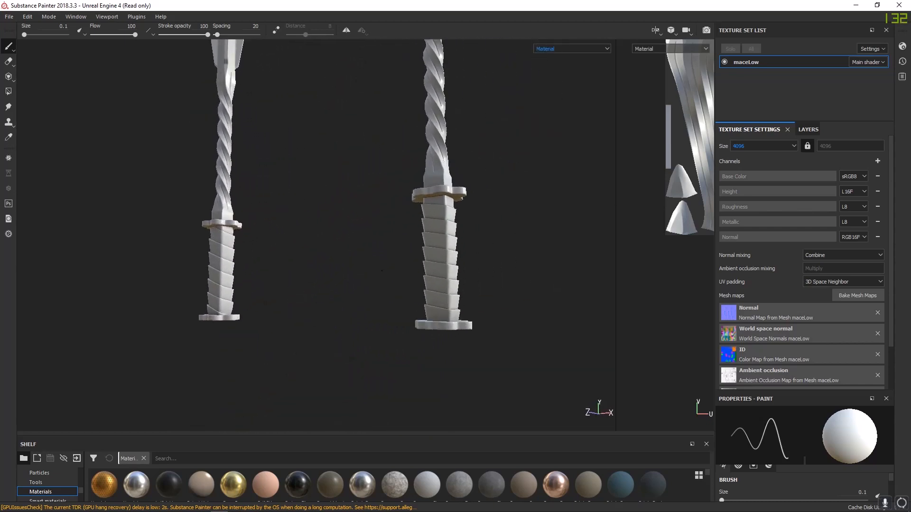
scroll(227, 244, "up", 4)
scroll(227, 244, "down", 3)
left_click_drag(469, 237, 432, 249, "alt")
right_click_drag(432, 249, 414, 282, "alt")
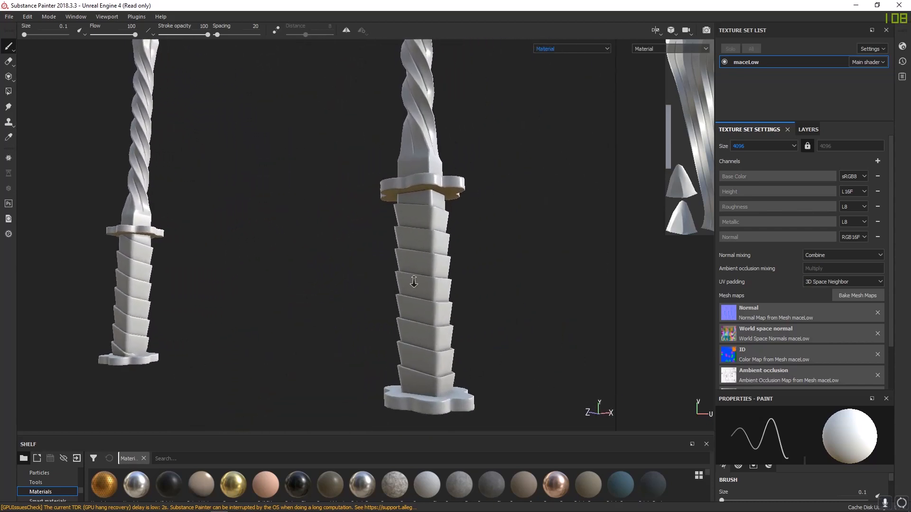
left_click_drag(414, 282, 412, 342, "alt")
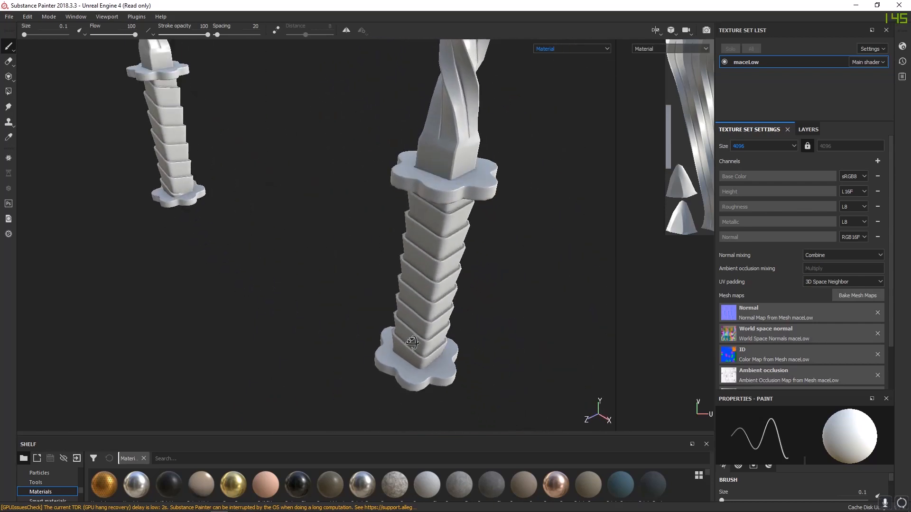
left_click(808, 129)
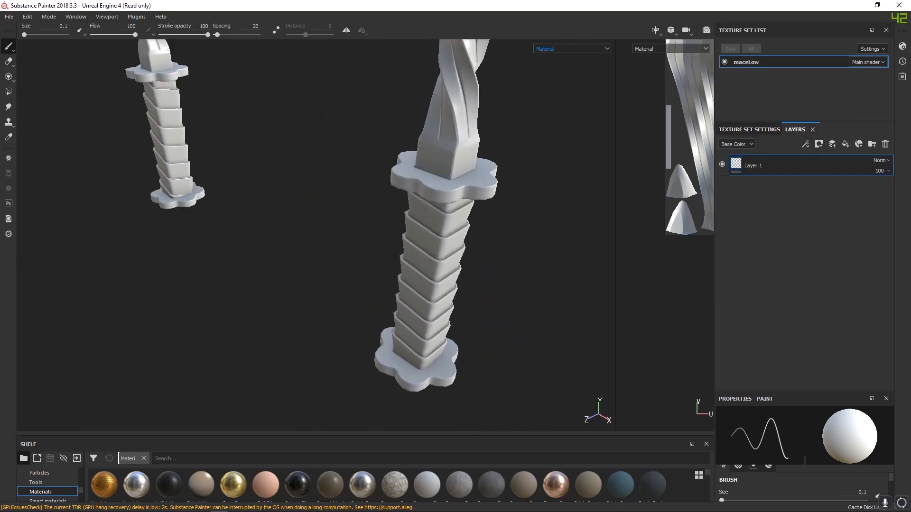
middle_click_drag(217, 173, 214, 214, "alt")
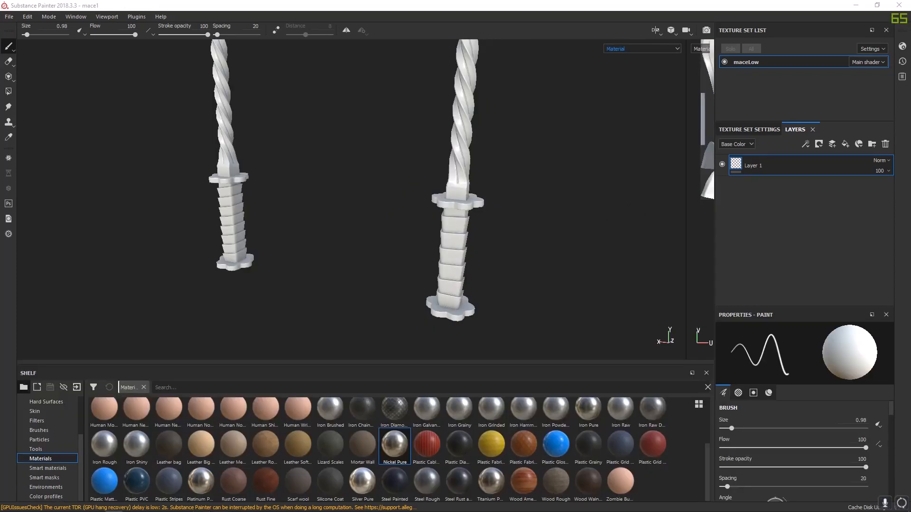
- Look over the YouTube videos "Substance Painter 2018 Course Introduction" and "Introduction to Substance Painter - Ultimate Beginners Guide" in the browser
left_click_drag(910, 149, 572, 58)
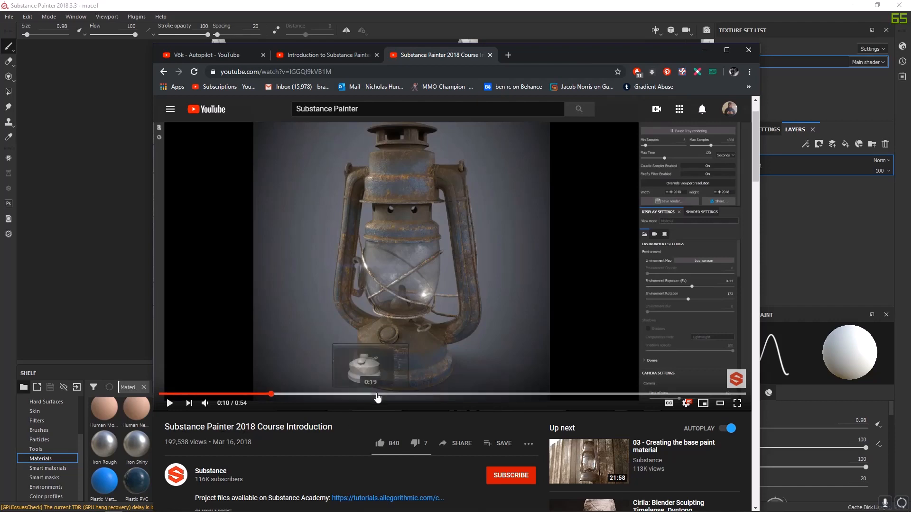
left_click(322, 56)
scroll(369, 320, "down", 2)
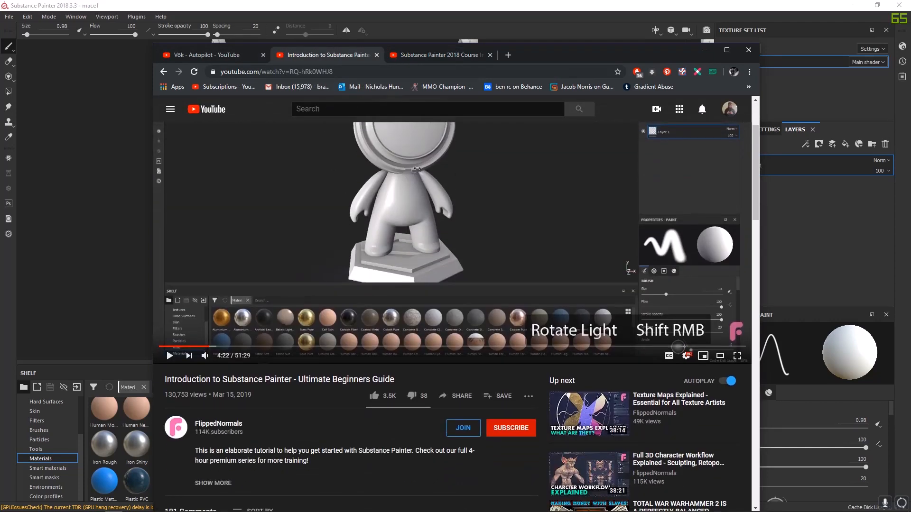
scroll(232, 429, "up", 2)
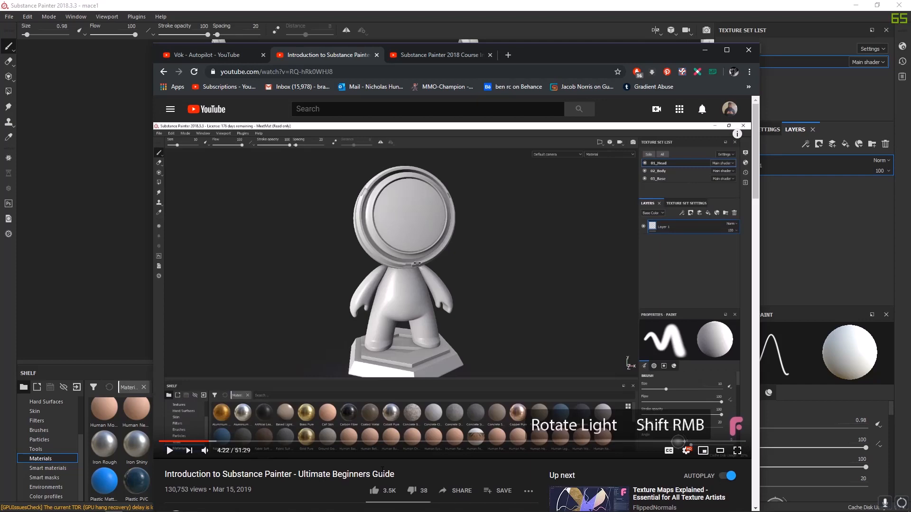
left_click_drag(572, 54, 910, 197)
- Delete Layer 1 and add four empty folders to the layer stack
mouse_move(503, 168)
left_mouse_down("alt")
mouse_move(471, 169)
mouse_move(484, 203)
mouse_move(499, 202)
left_mouse_up("alt")
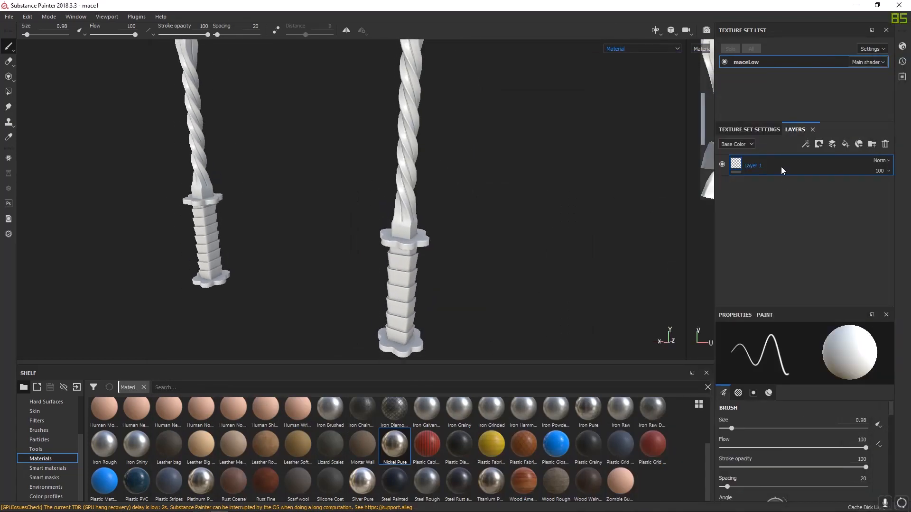
key("Delete")
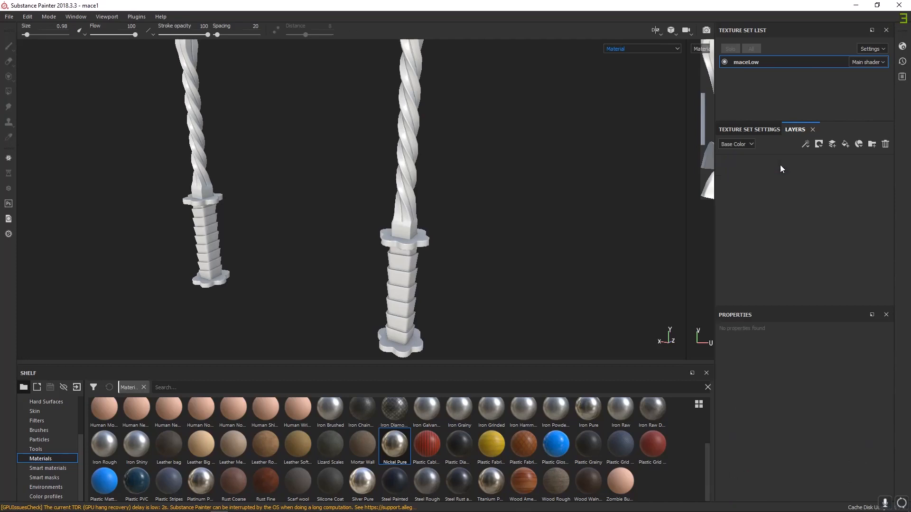
left_click_drag(474, 229, 458, 211, "alt")
left_click(872, 144)
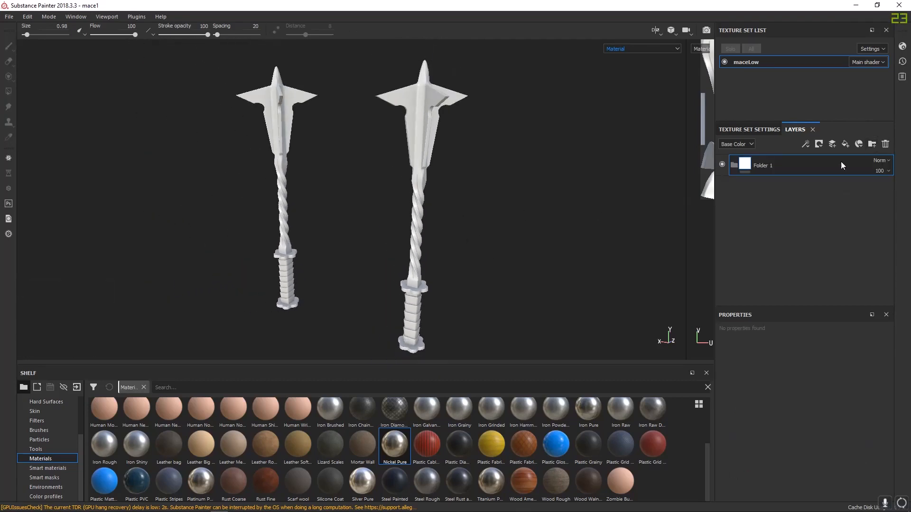
left_click(873, 144)
left_click(873, 143)
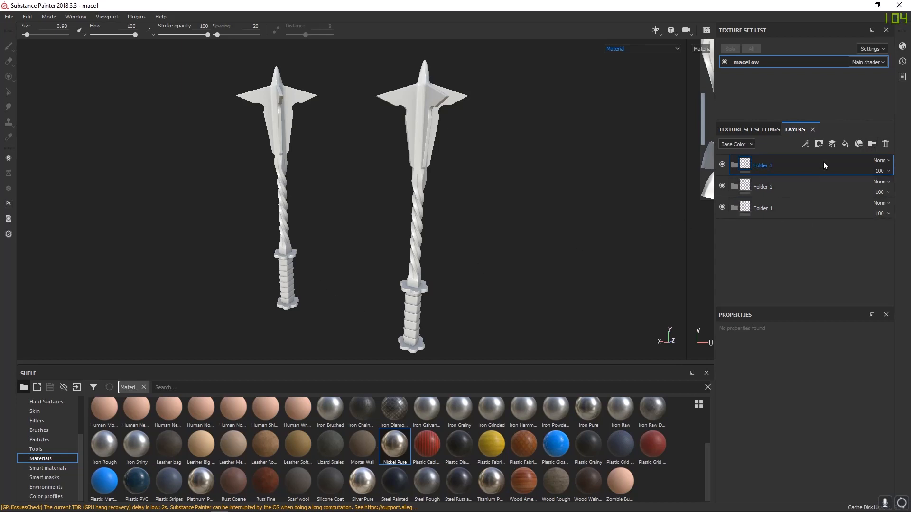
left_click(873, 144)
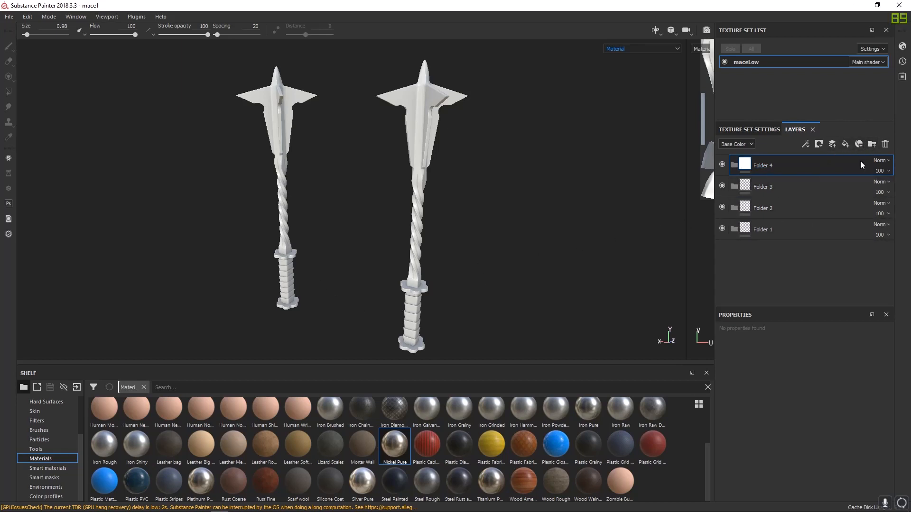
- Rename Folder 4 as "leather stepped" and Folder 3 as "leather twist"
double_click(765, 166)
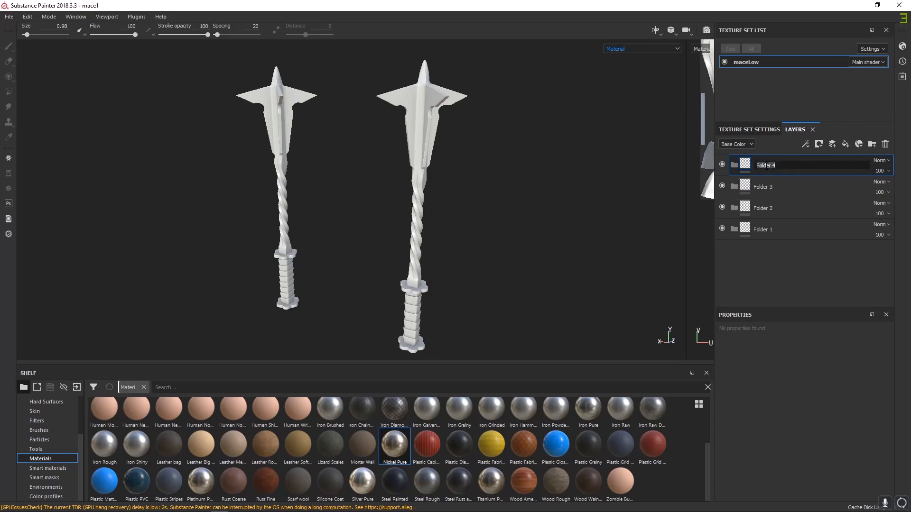
type("leather stepped")
key("Return")
double_click(766, 186)
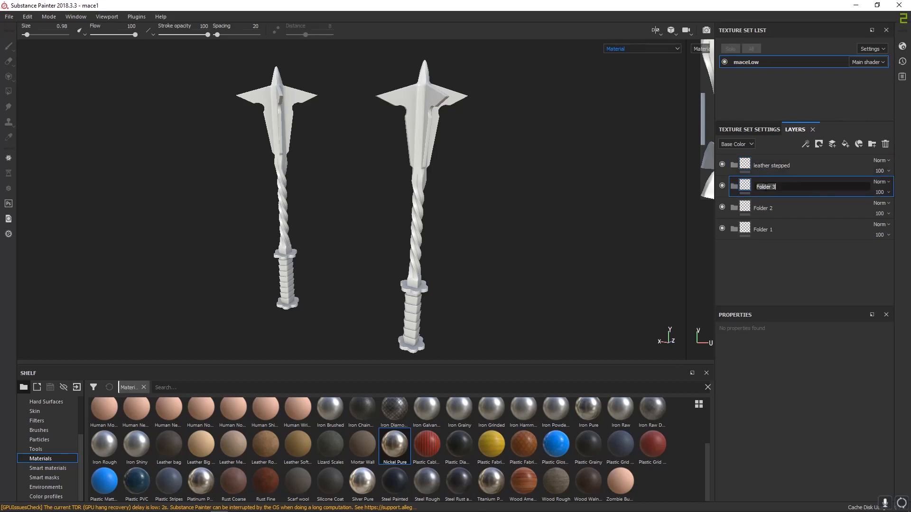
type("leather twist")
key("Return")
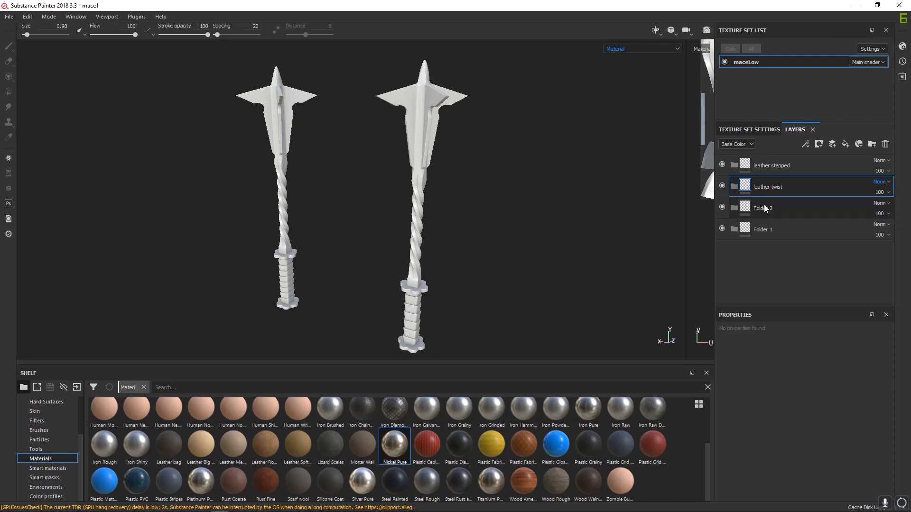
- Rename Folder 2 as "hand guards" and Folder 1 as "shaft"
double_click(765, 207)
type("handguards")
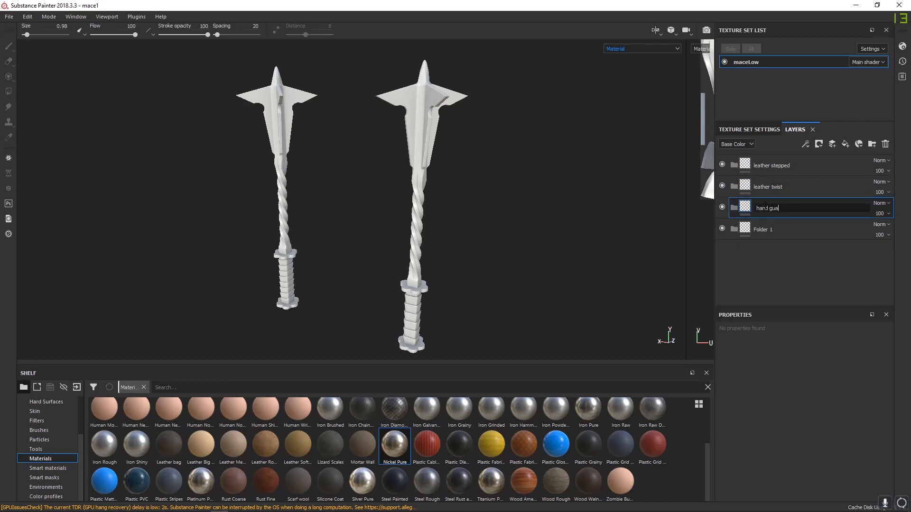
key("Return")
double_click(767, 231)
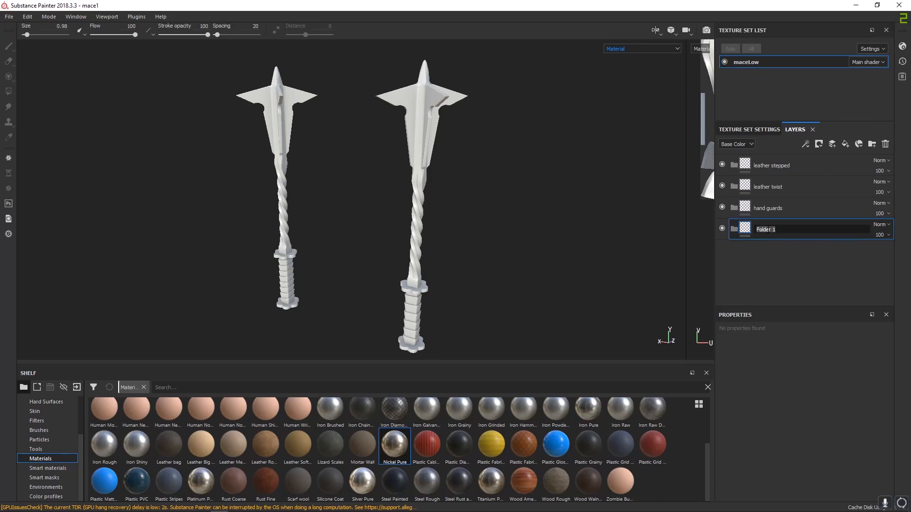
type("shaft")
key("Return")
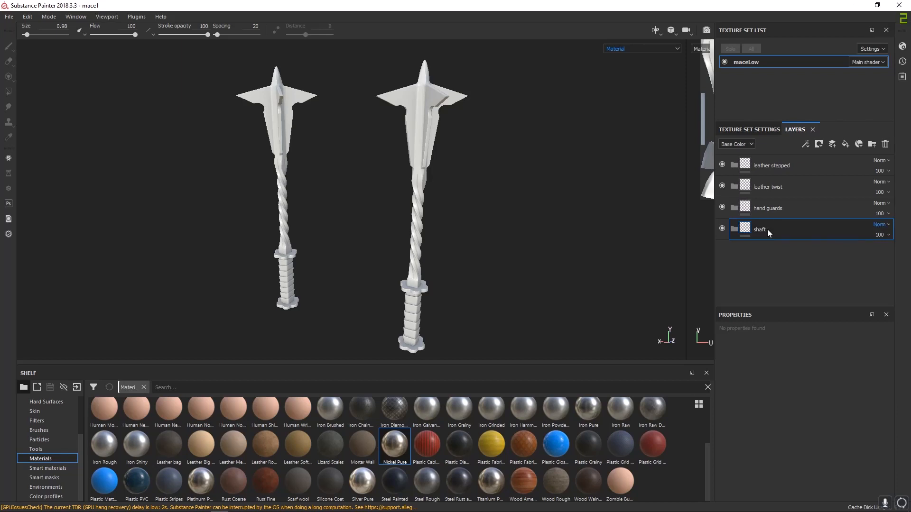
- Add a fill layer and place it inside the leather twist folder
middle_click_drag(461, 246, 459, 223, "alt")
mouse_move(459, 223)
right_mouse_down("alt")
mouse_move(582, 281)
mouse_move(451, 234)
mouse_move(472, 228)
right_mouse_up("alt")
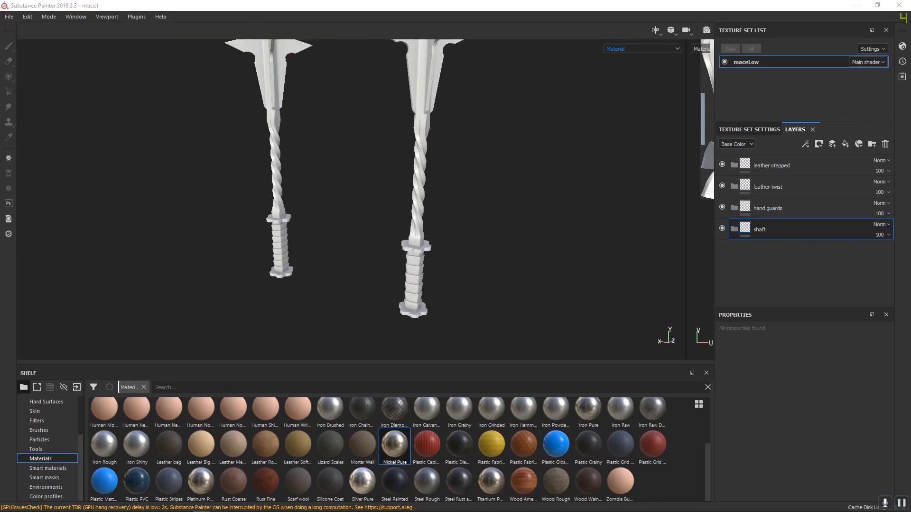
left_click(792, 186)
left_click(845, 144)
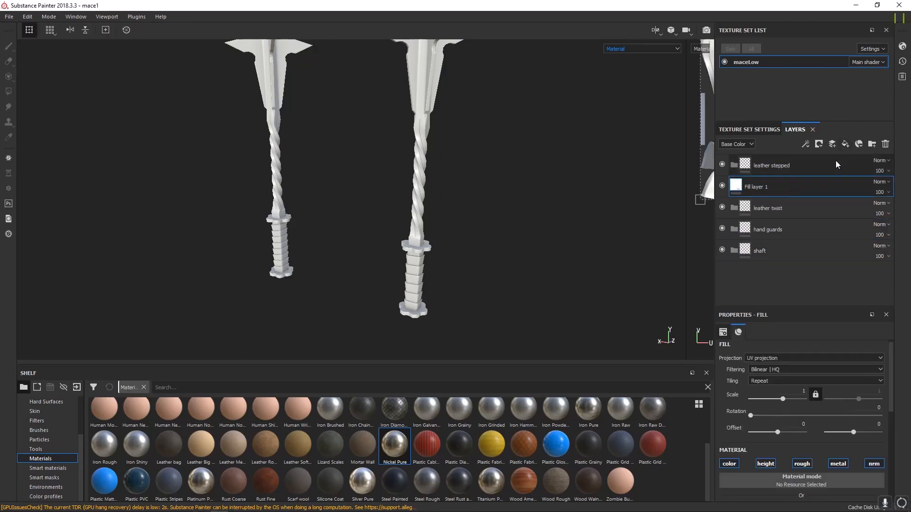
double_click(754, 186)
left_click_drag(769, 186, 769, 208)
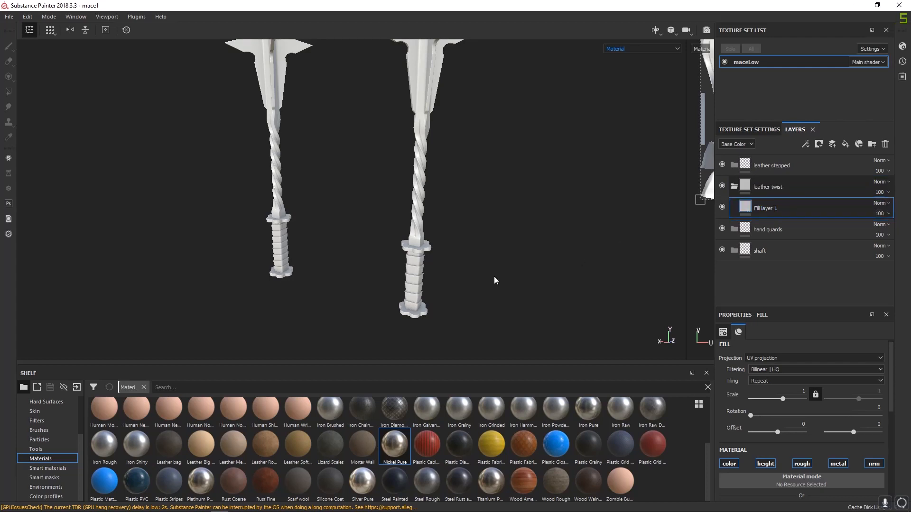
- Set the fill layer's base color to a dark reddish brown with RGB 0.067, 0.022, 0.022
left_click_drag(494, 277, 585, 289, "alt")
middle_click_drag(479, 287, 494, 223, "alt")
left_click_drag(493, 223, 403, 191, "alt")
scroll(431, 227, "up", 5)
scroll(804, 429, "down", 3)
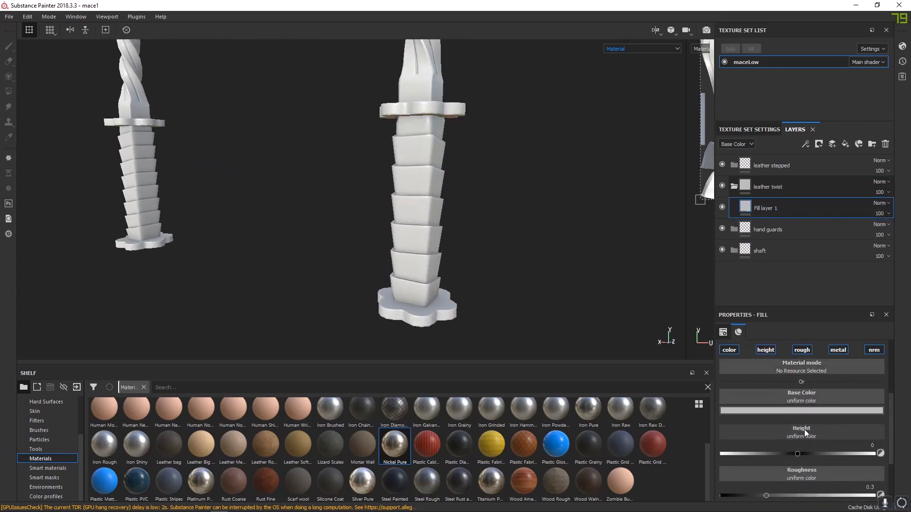
left_click(757, 409)
left_click_drag(783, 371, 791, 369)
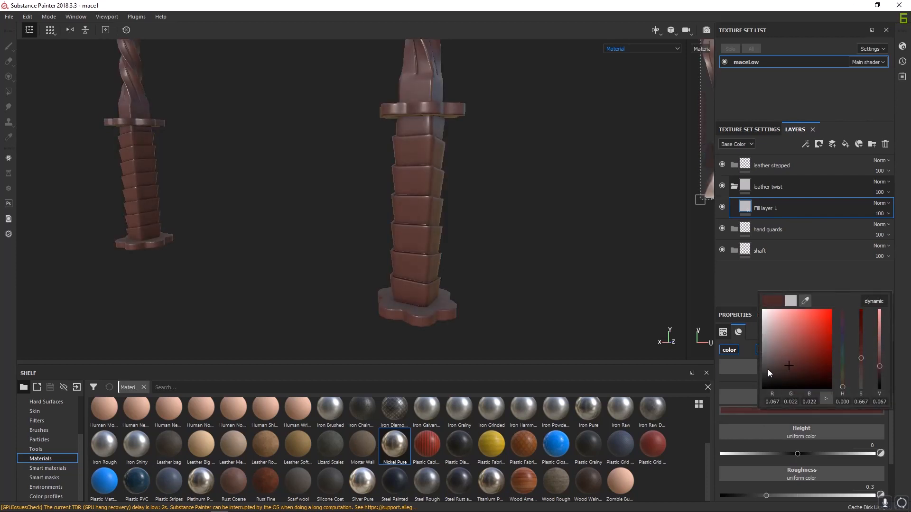
- Add a black mask to the leather twist folder and a color selection effect to that mask
left_click(754, 187)
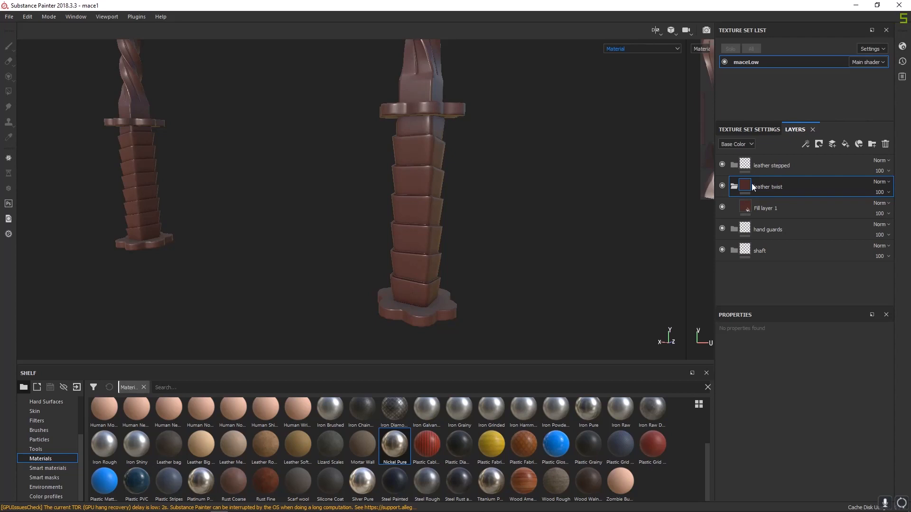
right_click(748, 183)
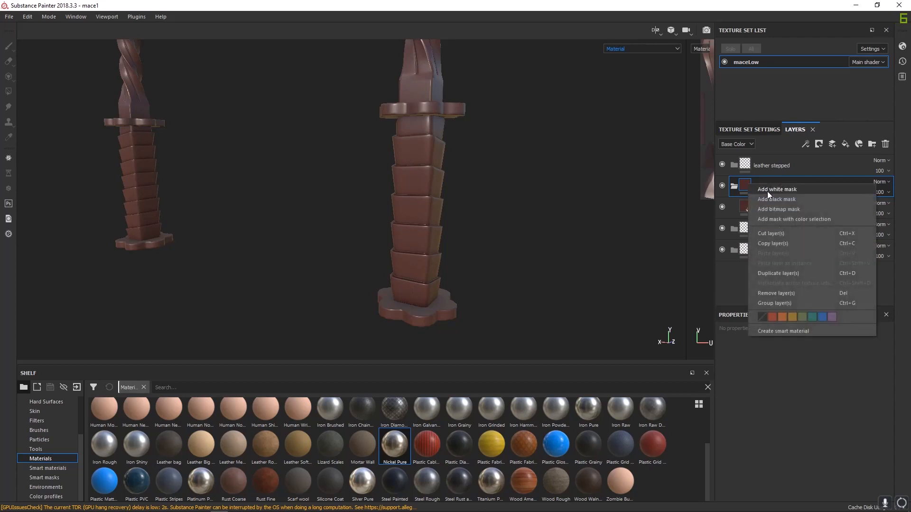
left_click(778, 200)
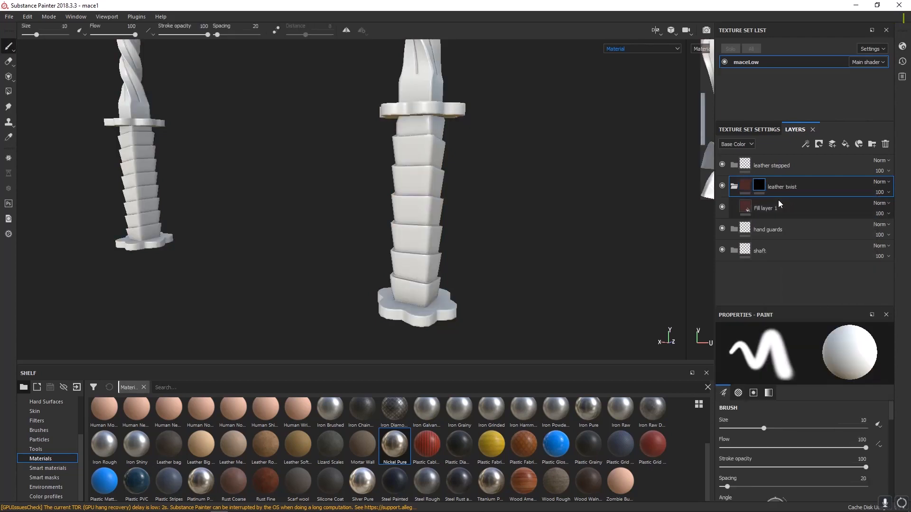
left_click(745, 185)
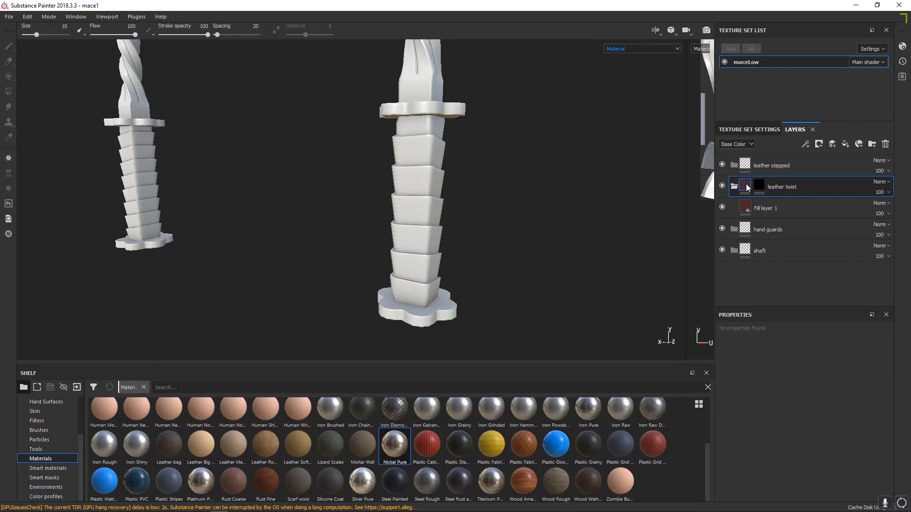
left_click(760, 187)
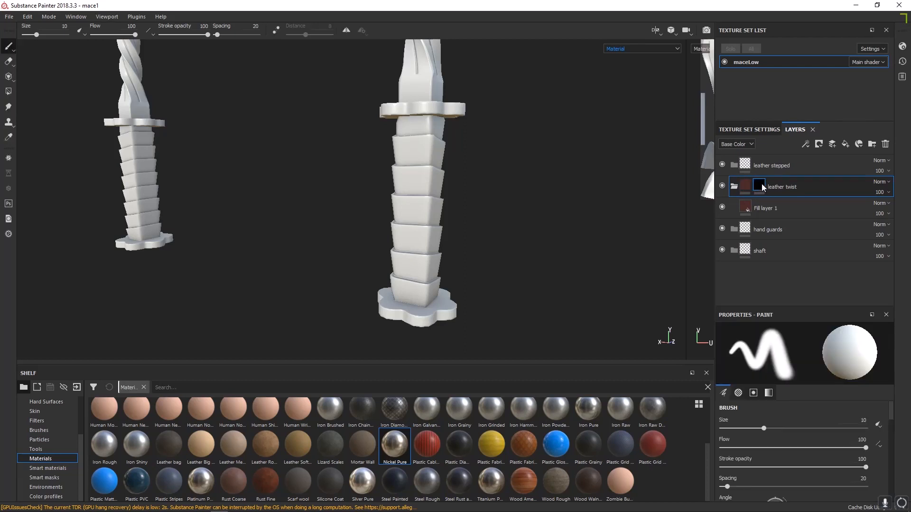
right_click(760, 184)
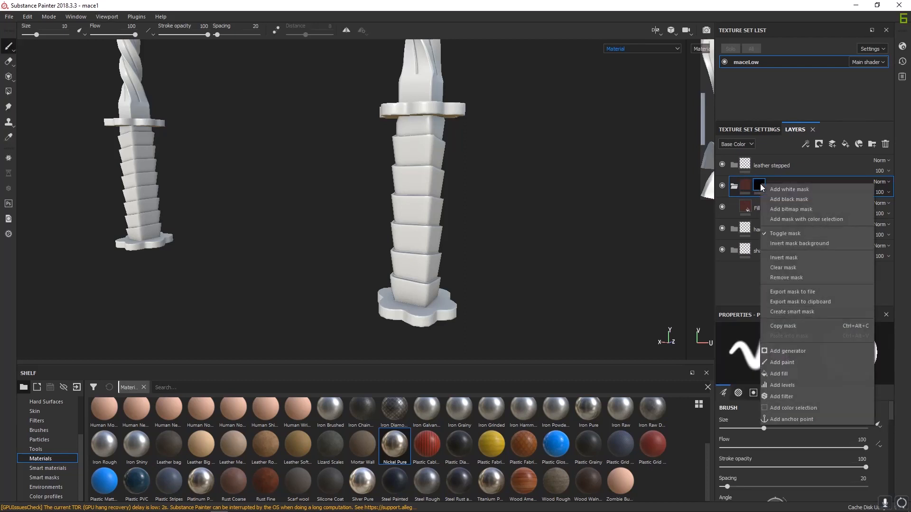
left_click(787, 409)
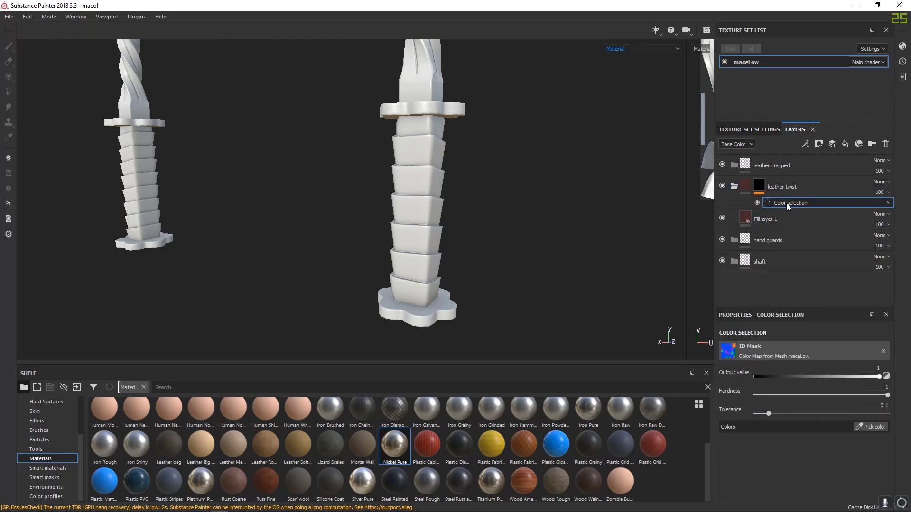
- Mask the leather twist folder to the stepped grip by picking its ID color (R 4, G 128, B 0), and select Fill layer 1
left_click(783, 188)
left_click(746, 188)
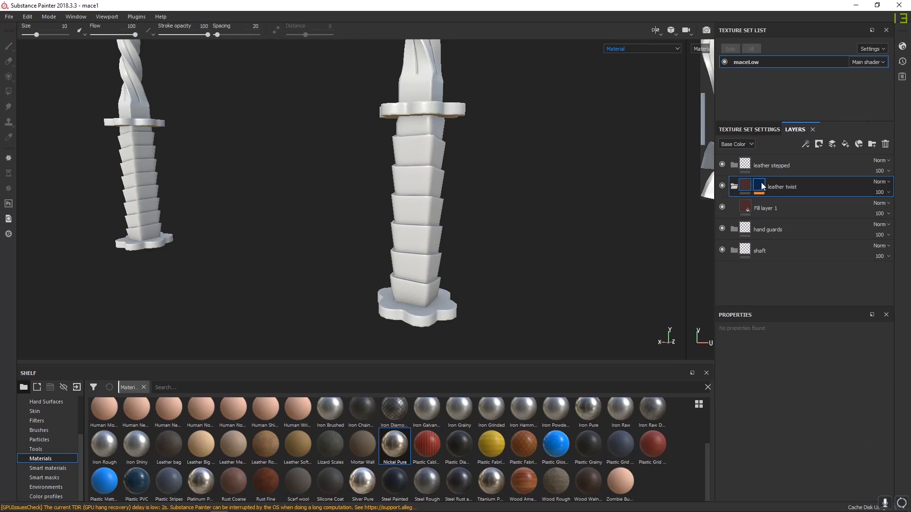
left_click(761, 185)
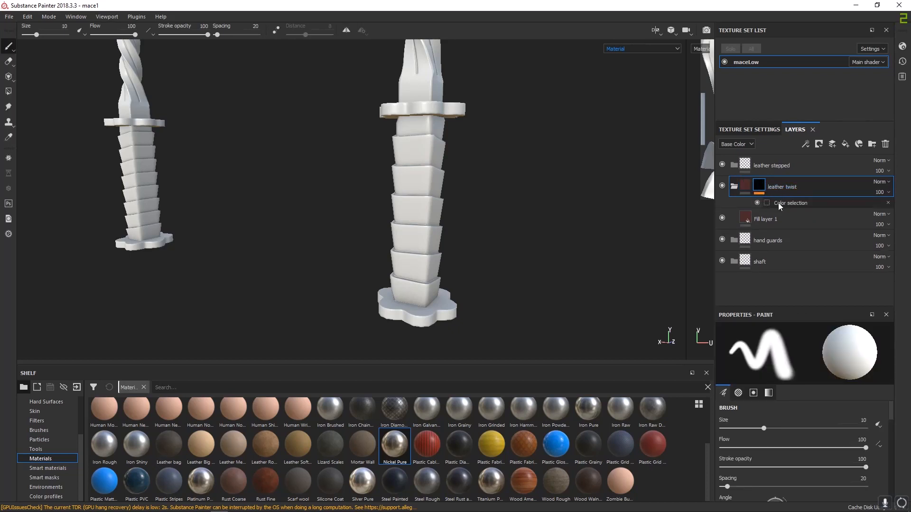
left_click(788, 201)
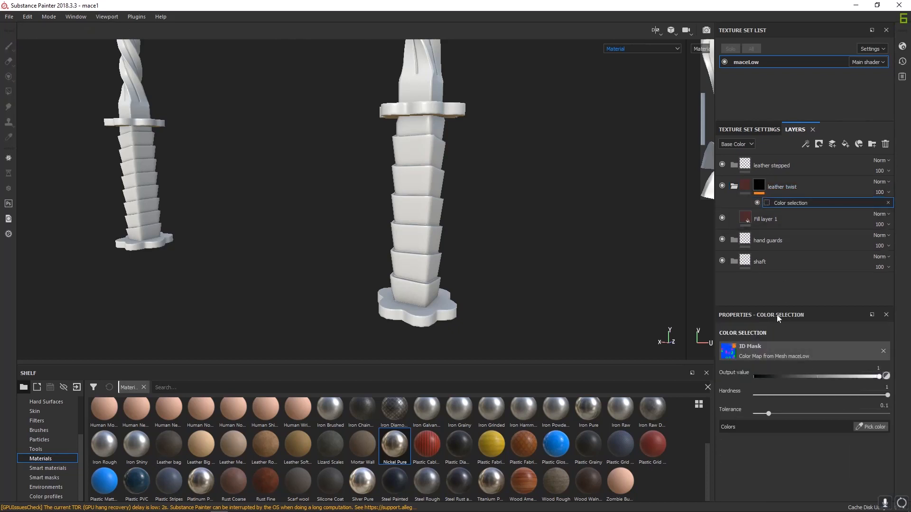
left_click(867, 426)
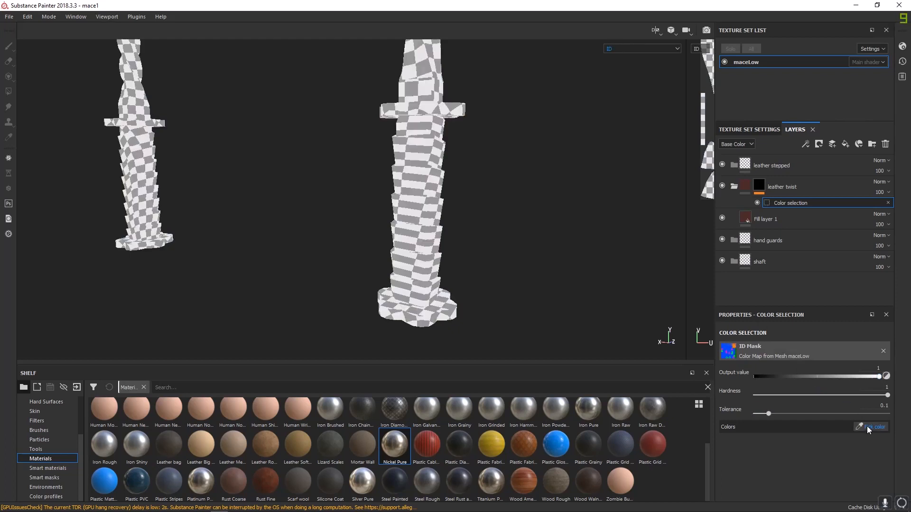
left_click(426, 170)
left_click_drag(473, 229, 371, 256, "alt")
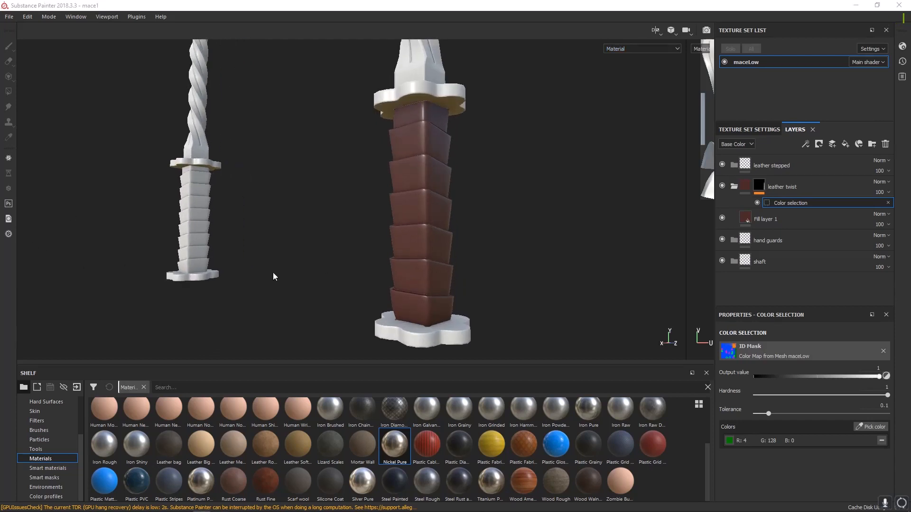
left_click(770, 219)
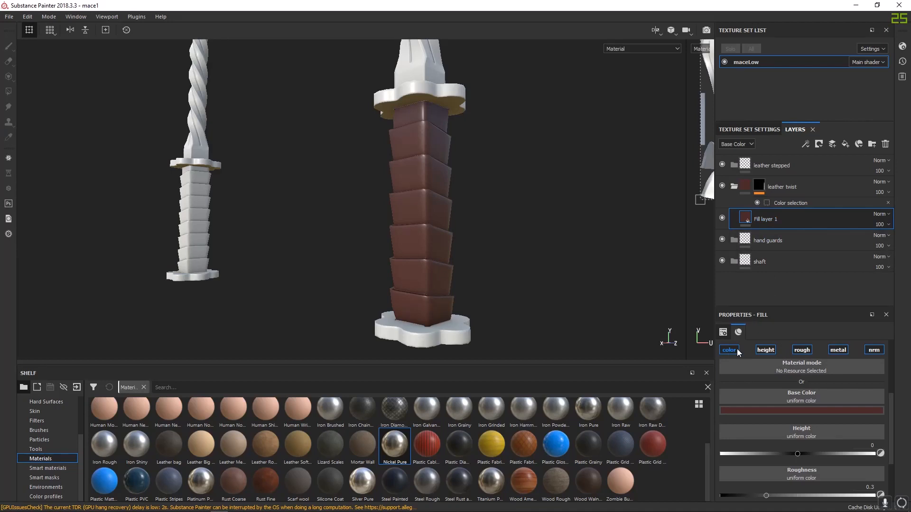
- Switch Fill layer 1's normal, metallic and roughness channels off and on again
left_click(875, 351)
left_click(838, 350)
left_click(802, 350)
scroll(806, 351, "up", 1)
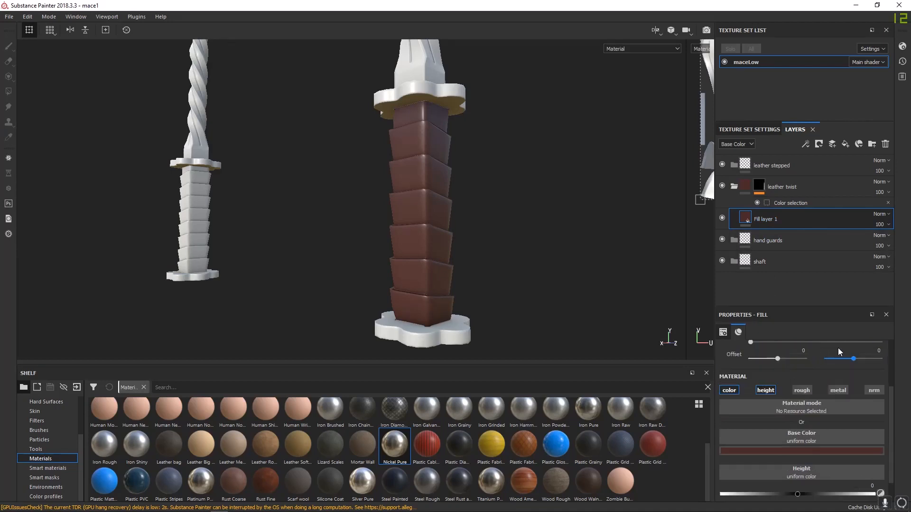
left_click(838, 390)
left_click(875, 390)
left_click(806, 391)
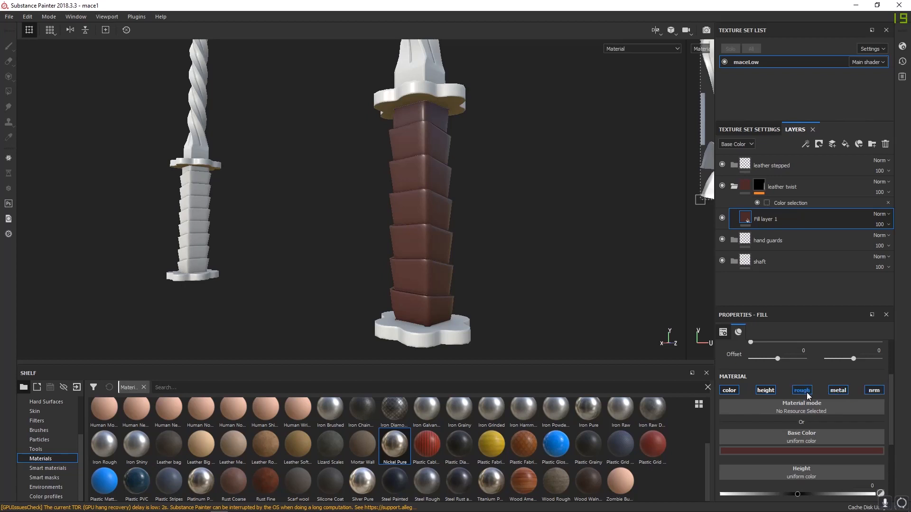
- Enlarge the fill properties area and set the fill's metallic to 0 and roughness to 0.3547
scroll(806, 391, "down", 3)
left_click_drag(787, 307, 788, 242)
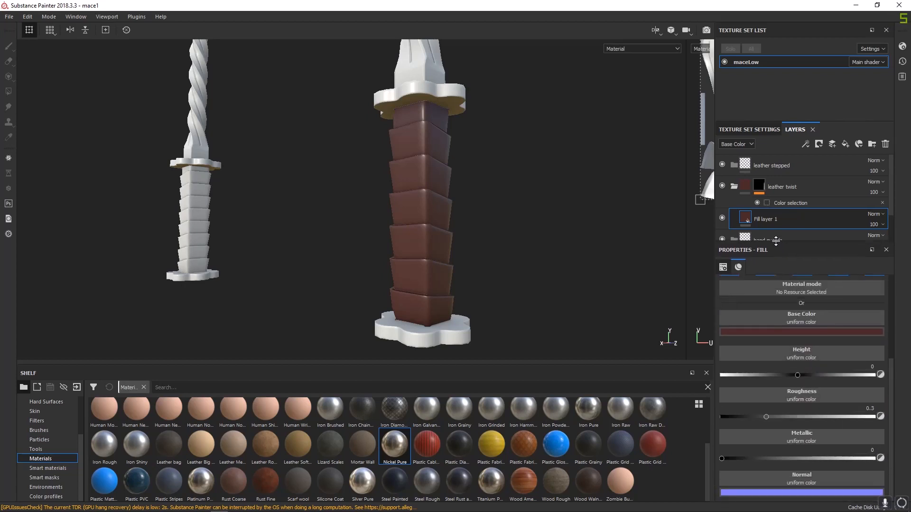
left_click(722, 459)
mouse_move(721, 459)
left_mouse_down()
mouse_move(854, 471)
mouse_move(902, 463)
mouse_move(719, 454)
left_mouse_up()
mouse_move(764, 417)
left_mouse_down()
mouse_move(830, 421)
mouse_move(732, 417)
mouse_move(775, 417)
left_mouse_up()
- Try a height of -0.4924 on Fill layer 1 and reset the height to 0
left_click_drag(798, 375, 761, 377)
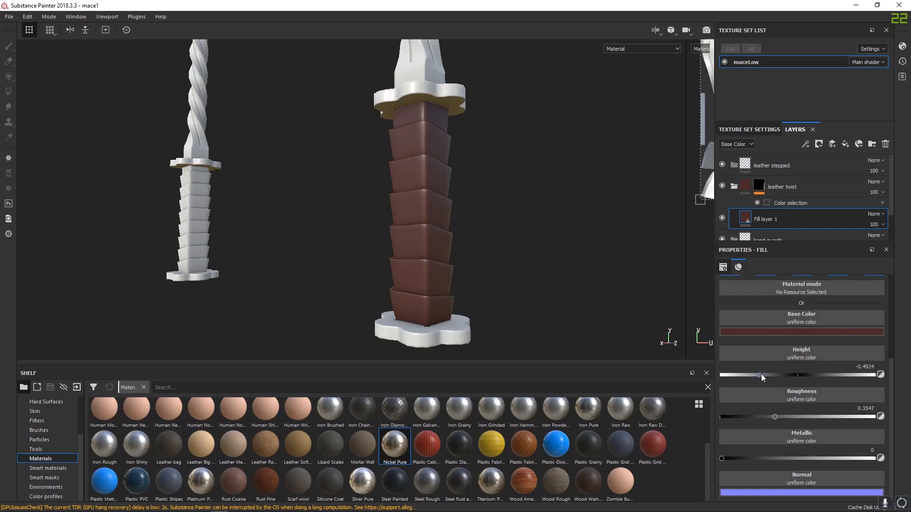
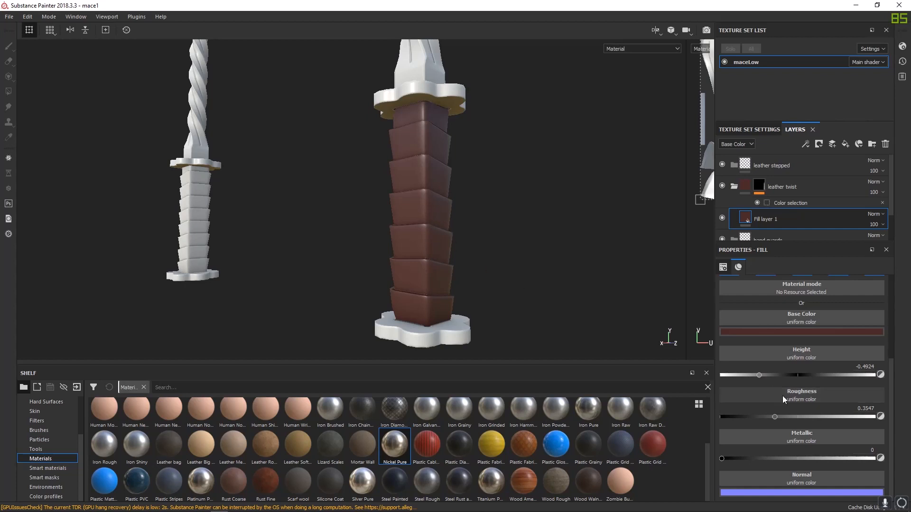
left_click_drag(761, 376, 796, 375)
left_click(854, 367)
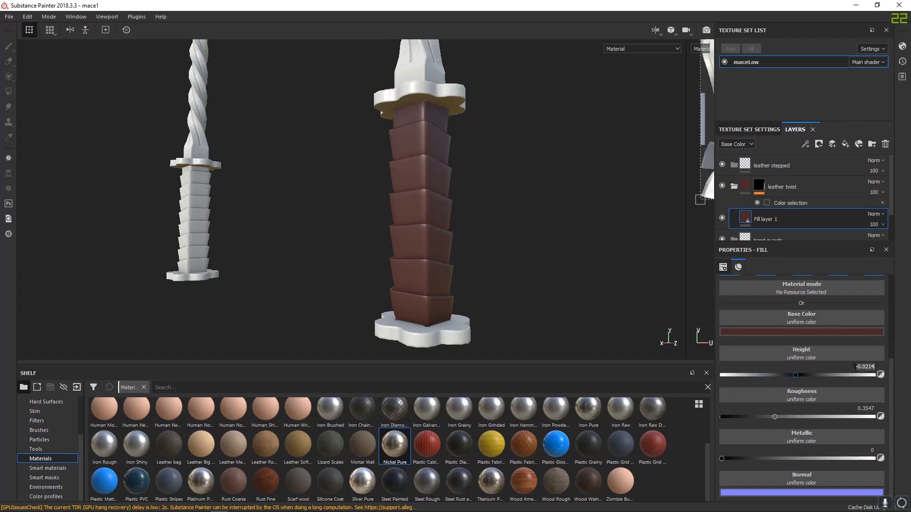
type("0")
key("Return")
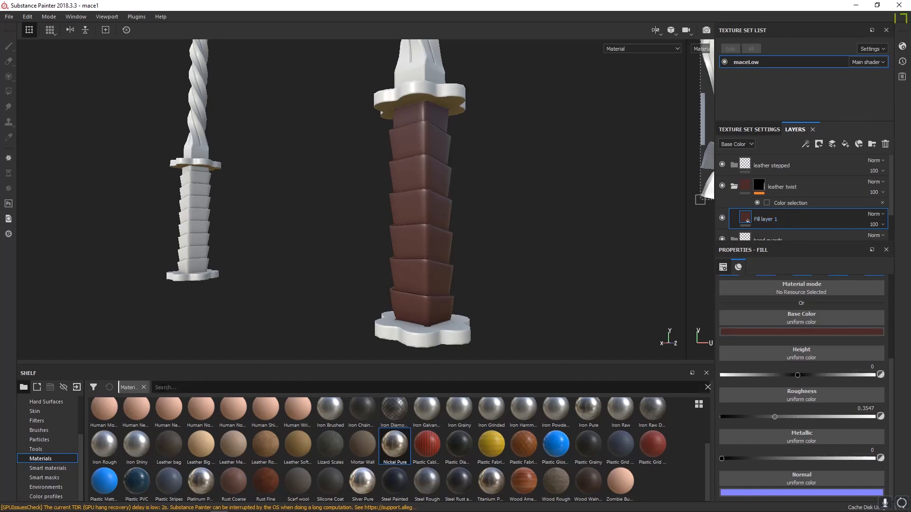
- Search the material library for leather and apply the Leather Rough material to the grip's Fill layer 1
left_click(162, 388)
type("leather")
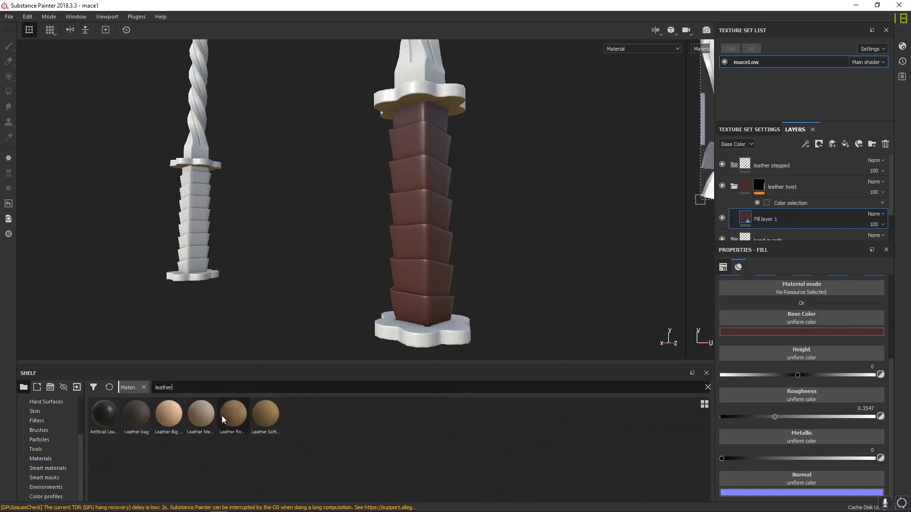
mouse_move(235, 417)
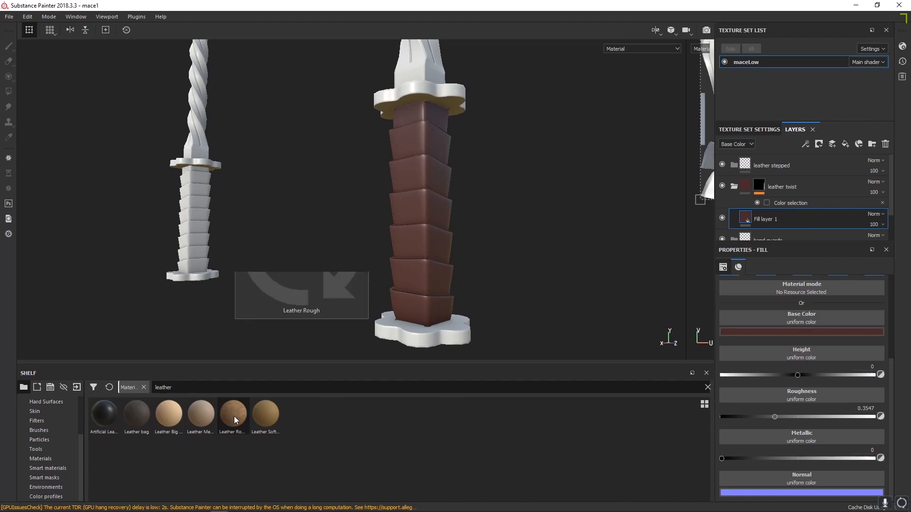
left_click_drag(235, 417, 474, 289)
right_click_drag(471, 258, 598, 277, "alt")
left_click_drag(407, 164, 474, 250, "alt")
left_click_drag(405, 254, 420, 234, "alt")
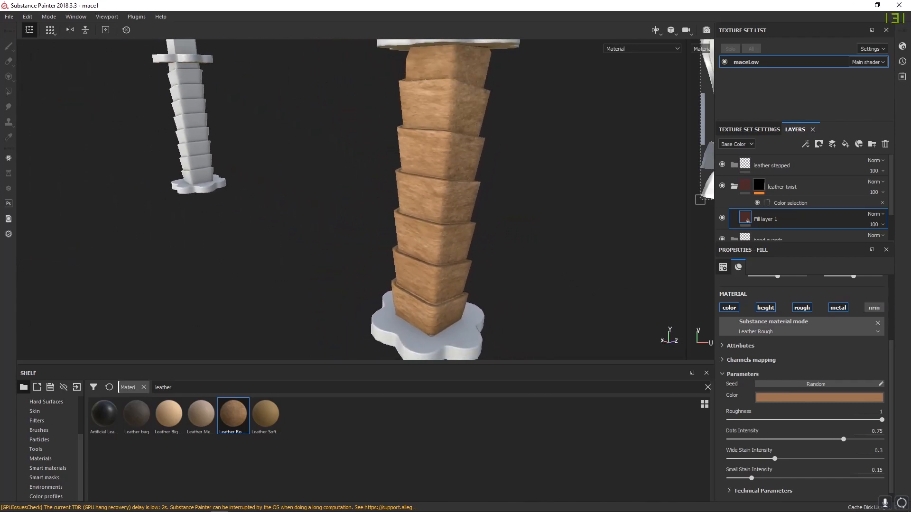
- Bring up the maceV2.jpg reference photo beside the model and pan it to show the whole leather handle
left_click_drag(0, 50, 241, 47)
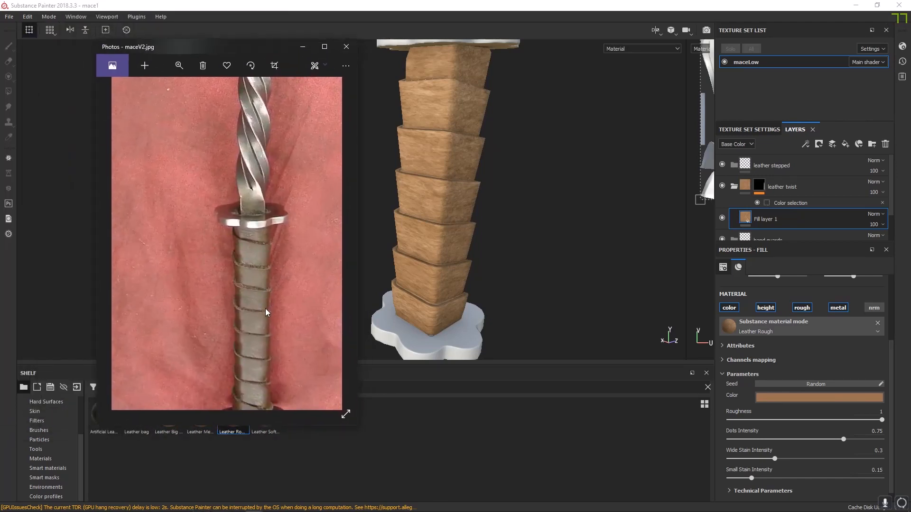
left_click_drag(266, 308, 212, 191)
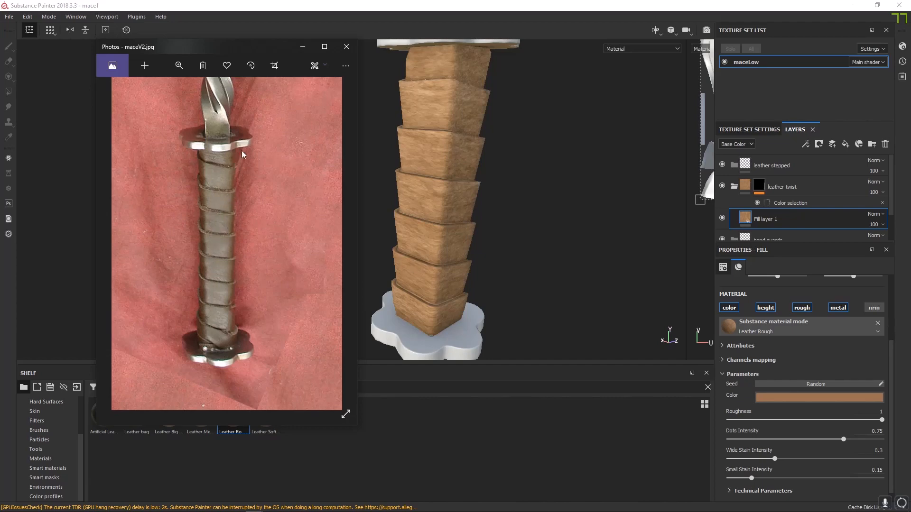
left_click_drag(228, 46, 248, 84)
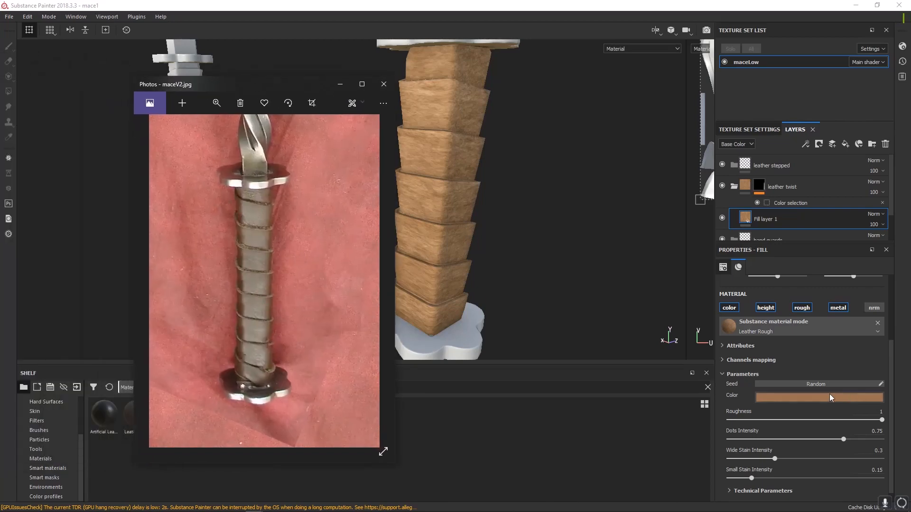
- Set the Leather Rough color to a dark brown by sampling the leather grip in the reference photo
left_click(800, 396)
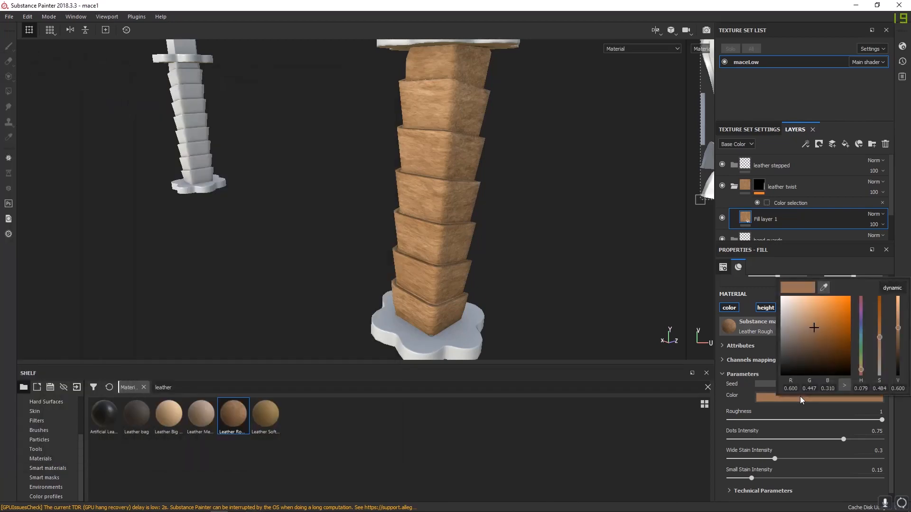
left_click(824, 288)
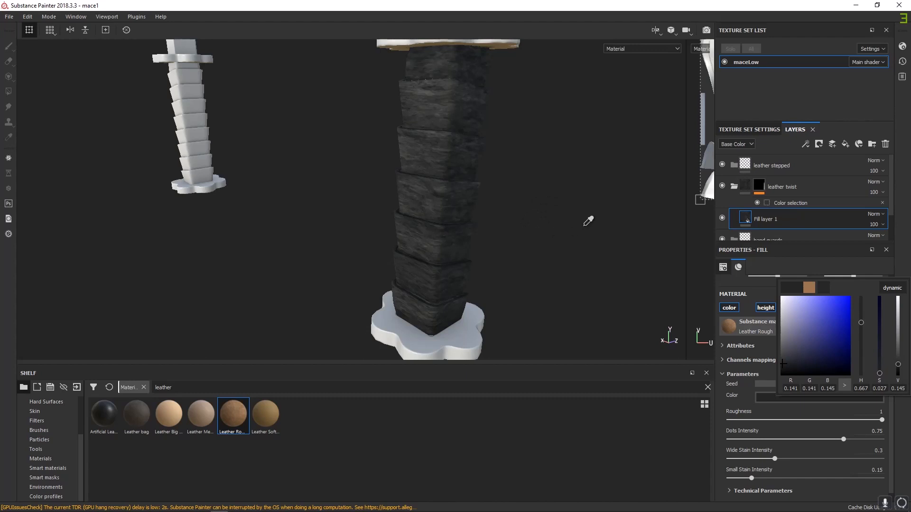
left_click(608, 241)
key("super")
left_click(256, 99)
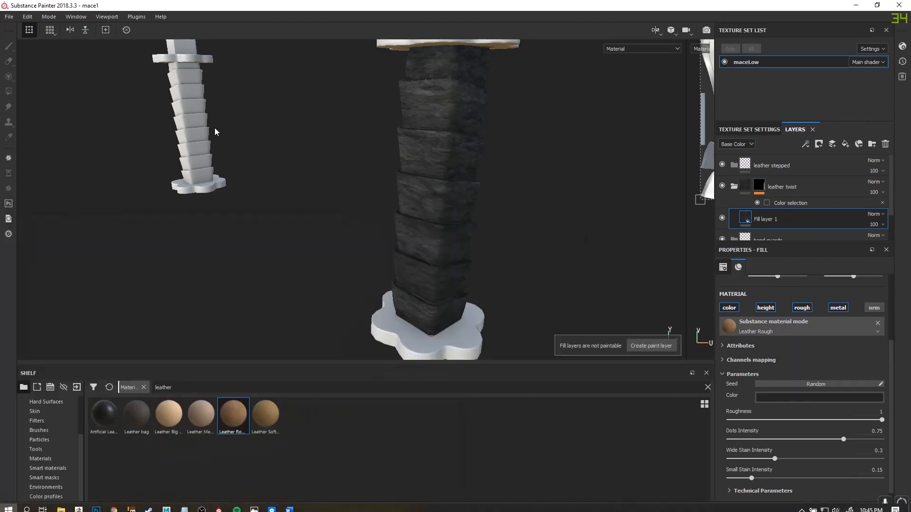
key("ctrl+z")
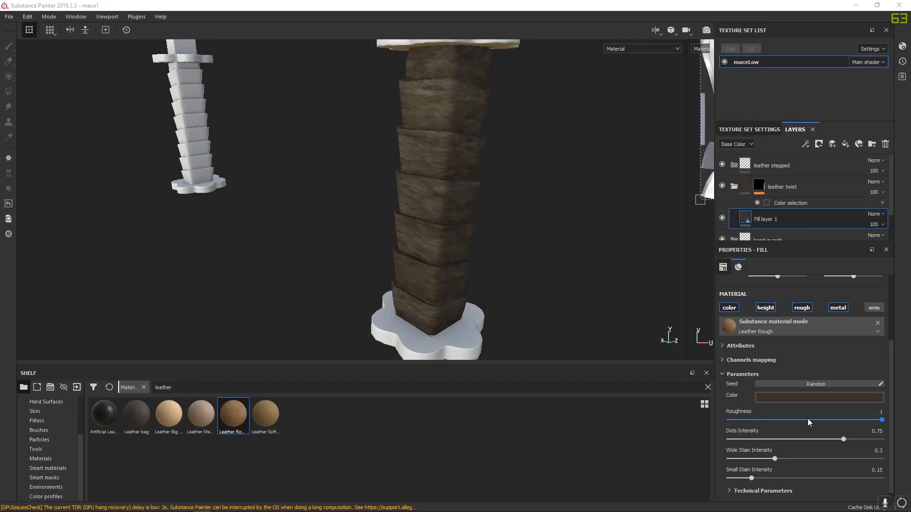
- Set the Leather Rough material's roughness to 0.71 and its dots intensity to 0.69
left_click_drag(881, 420, 838, 421)
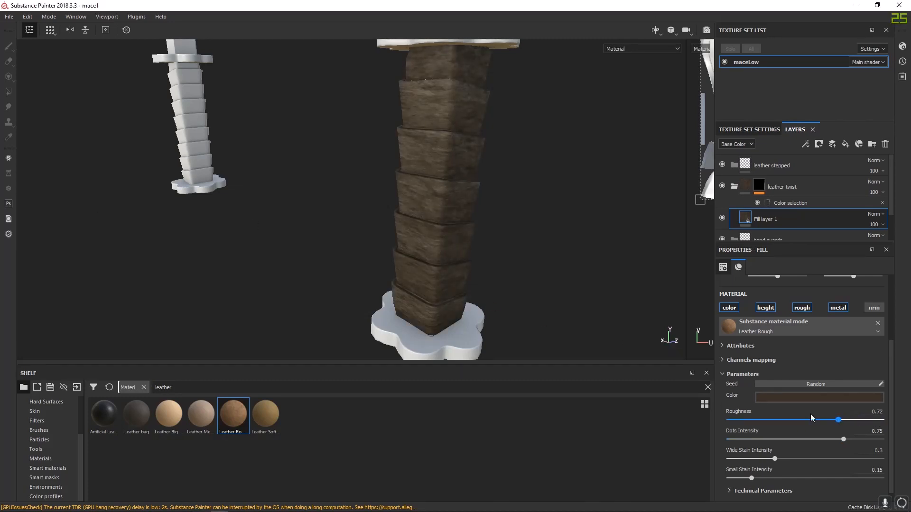
left_click_drag(462, 230, 433, 214, "alt")
middle_click_drag(433, 214, 417, 194, "alt")
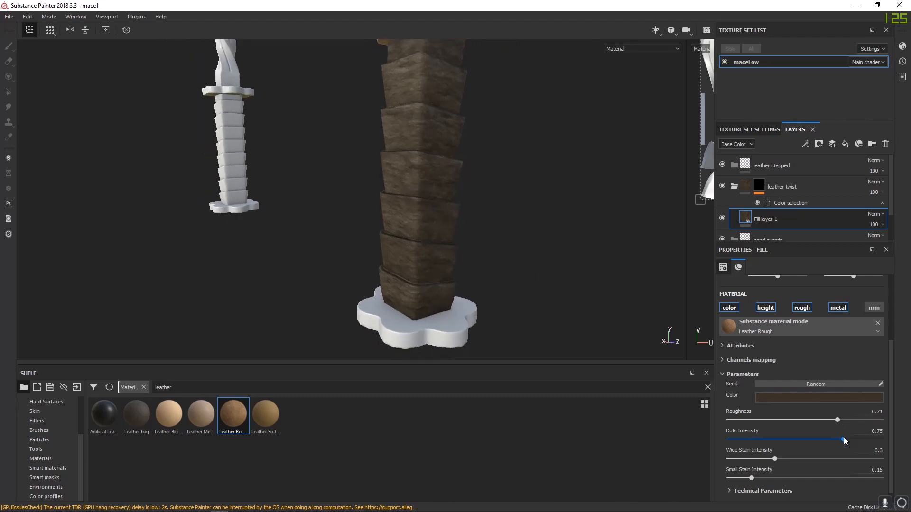
mouse_move(844, 441)
left_mouse_down()
mouse_move(789, 441)
mouse_move(836, 441)
left_mouse_up()
left_click_drag(458, 192, 518, 250, "alt")
right_click_drag(519, 250, 599, 62, "alt")
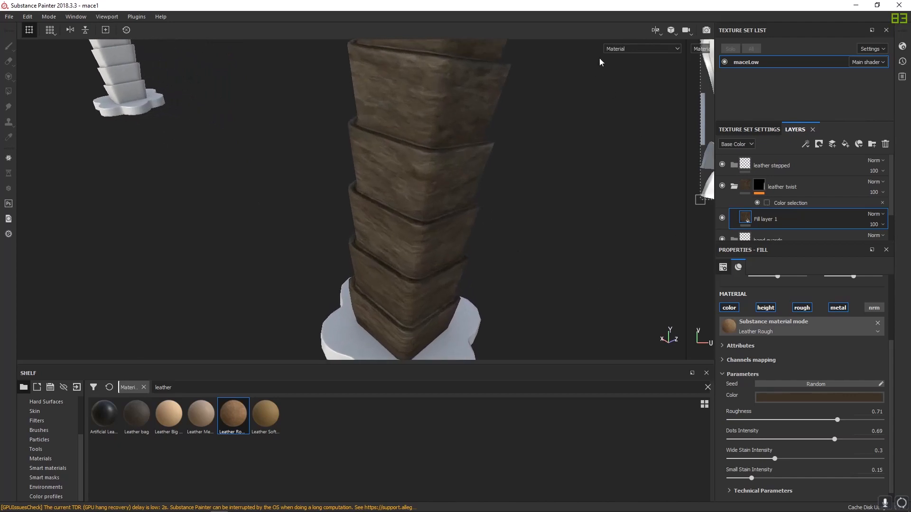
- Display the Height channel on the model, set the dots intensity to 0.85, and return to the Material display
left_click(612, 49)
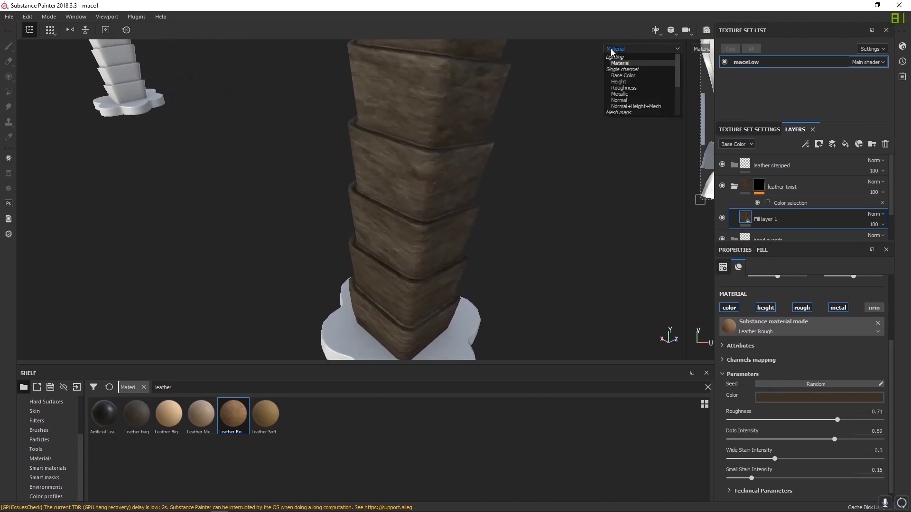
left_click(618, 82)
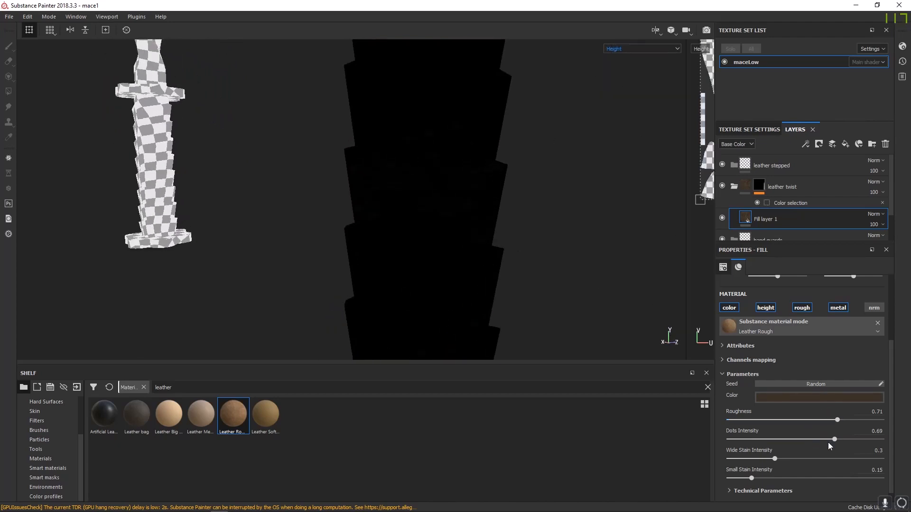
left_click_drag(833, 440, 852, 446)
mouse_move(427, 264)
left_mouse_down("alt")
mouse_move(419, 235)
mouse_move(414, 262)
left_mouse_up("alt")
key("m")
- Adjust the leather's wide stain intensity, trying 0.6 and settling on 0.49
left_click_drag(774, 460, 821, 460)
right_click_drag(549, 236, 325, 128, "alt")
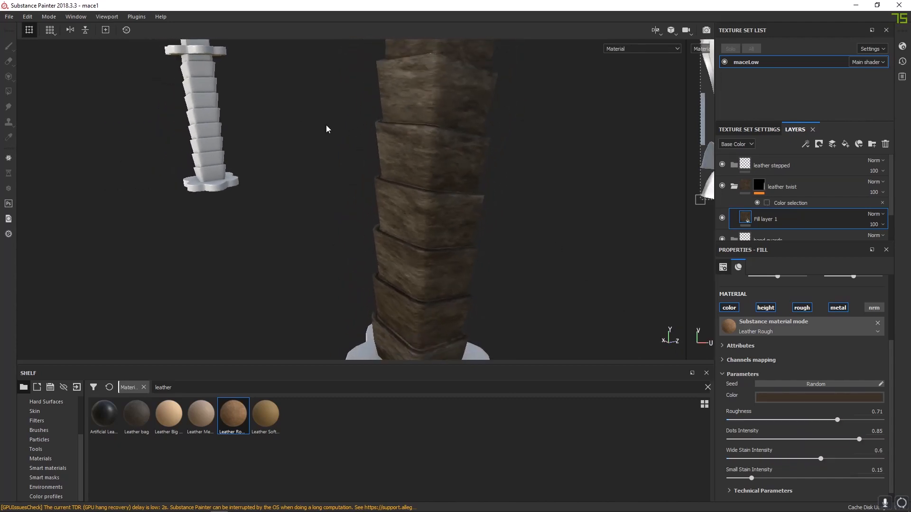
middle_click_drag(450, 154, 462, 258, "alt")
scroll(461, 253, "down", 1)
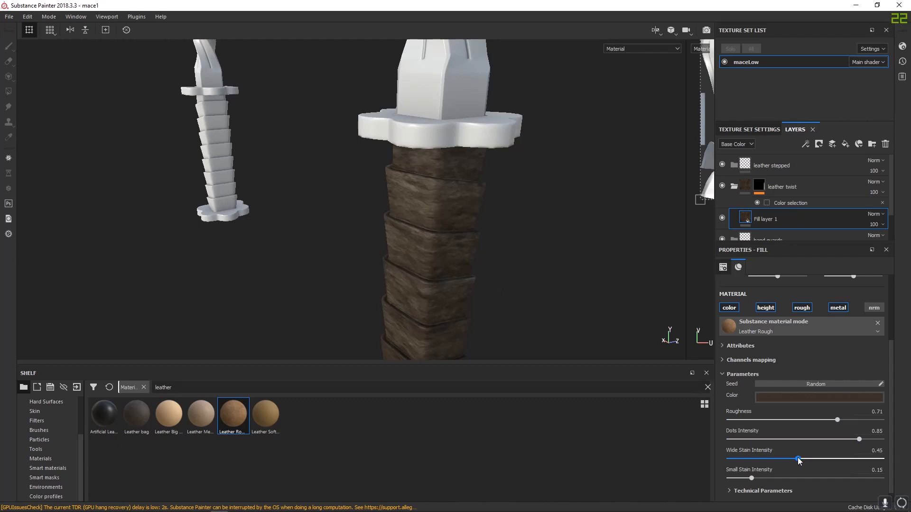
left_click(804, 459)
- Set the leather's small stain intensity to 0.5 and check the grip from several angles
left_click_drag(755, 479, 764, 480)
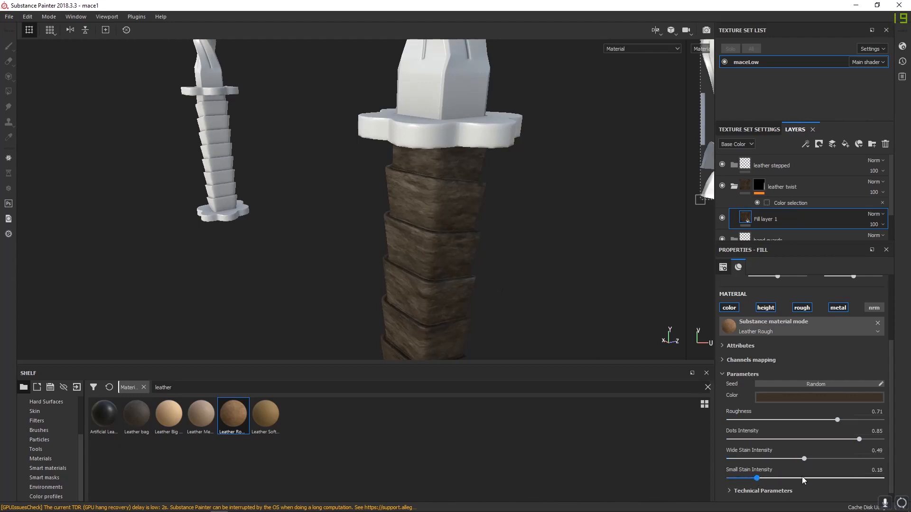
left_click(802, 478)
left_click_drag(442, 245, 418, 256, "alt")
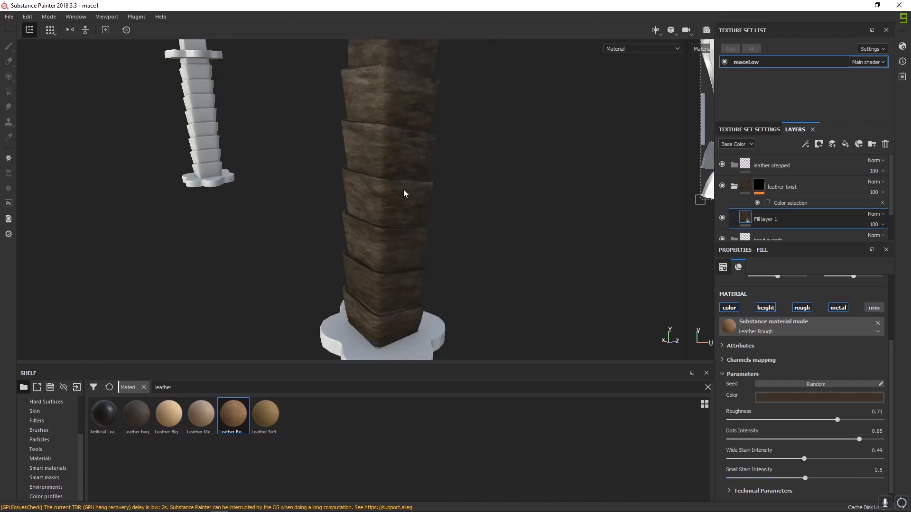
left_click_drag(403, 189, 420, 228, "alt")
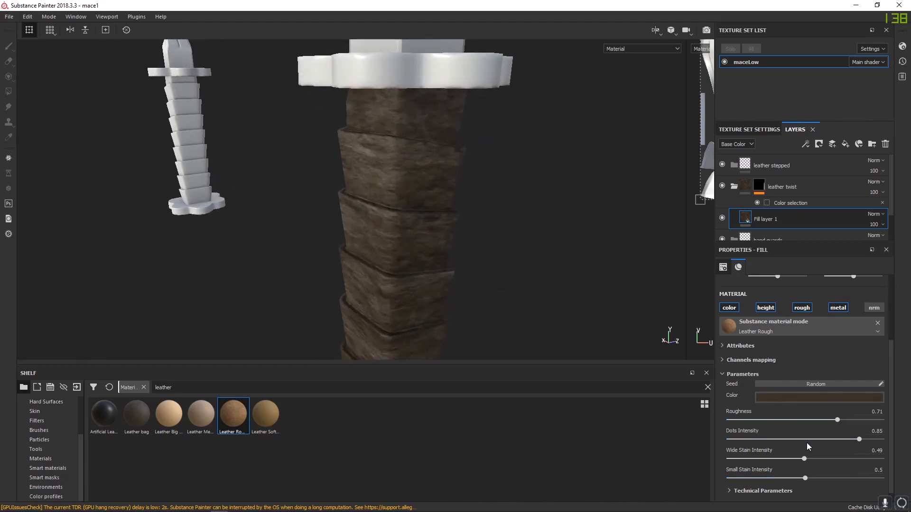
- Set the leather's dots intensity to 0.49 and expand the material's technical parameters
left_click_drag(811, 440, 803, 439)
scroll(760, 460, "down", 1)
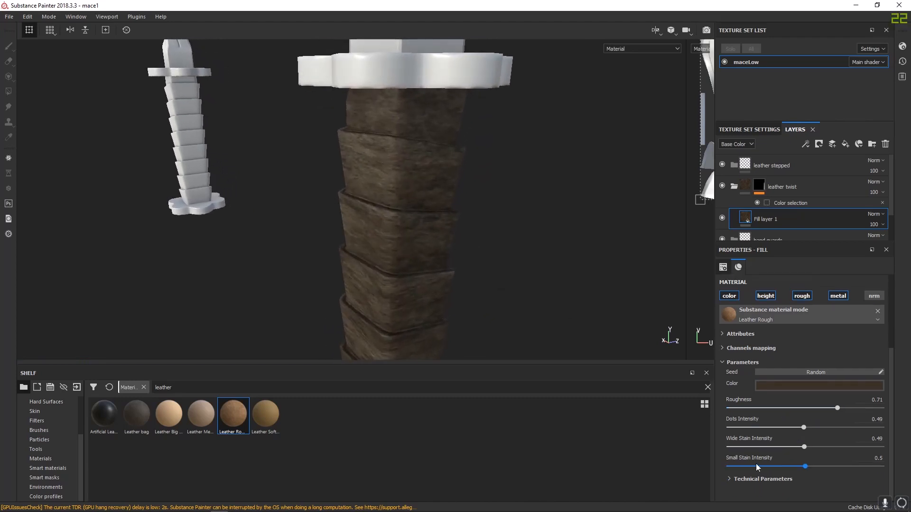
left_click(730, 479)
scroll(750, 475, "down", 2)
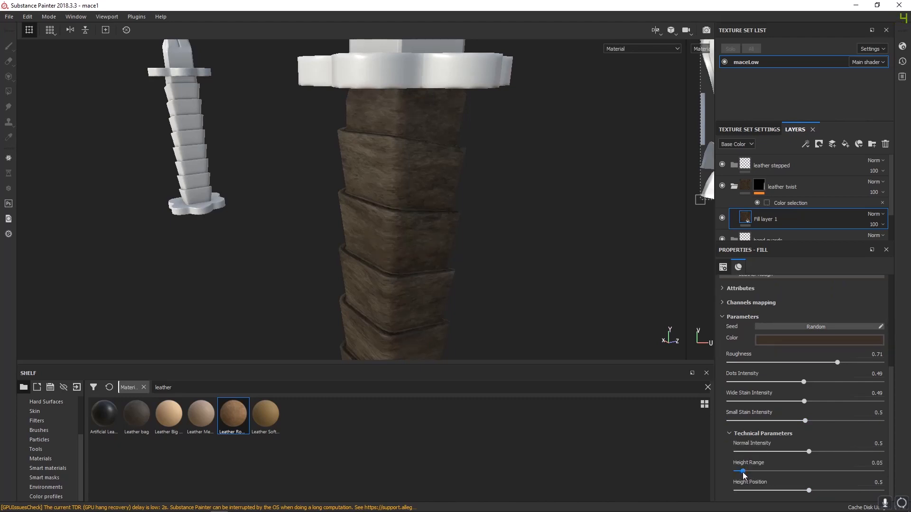
- Rename the rough leather fill layer in the leather twist folder as "leather base"
scroll(764, 465, "up", 5)
scroll(776, 462, "up", 1)
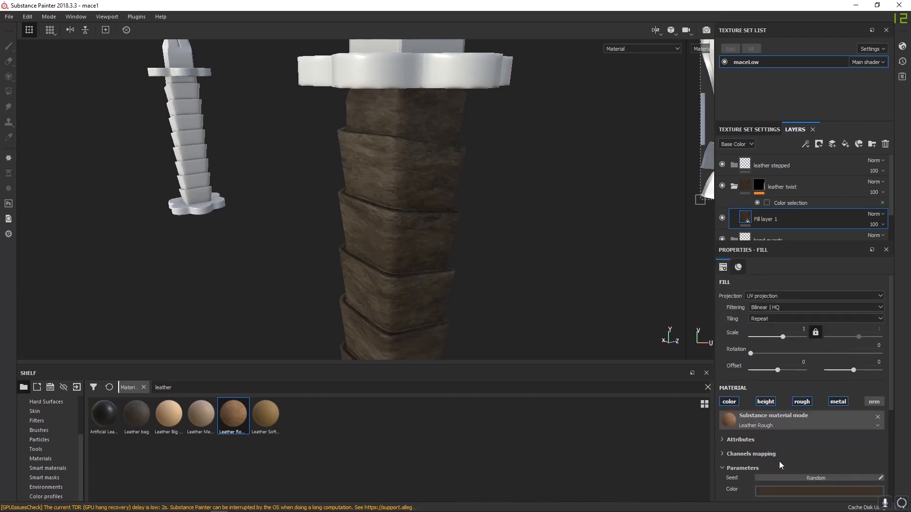
scroll(780, 462, "down", 1)
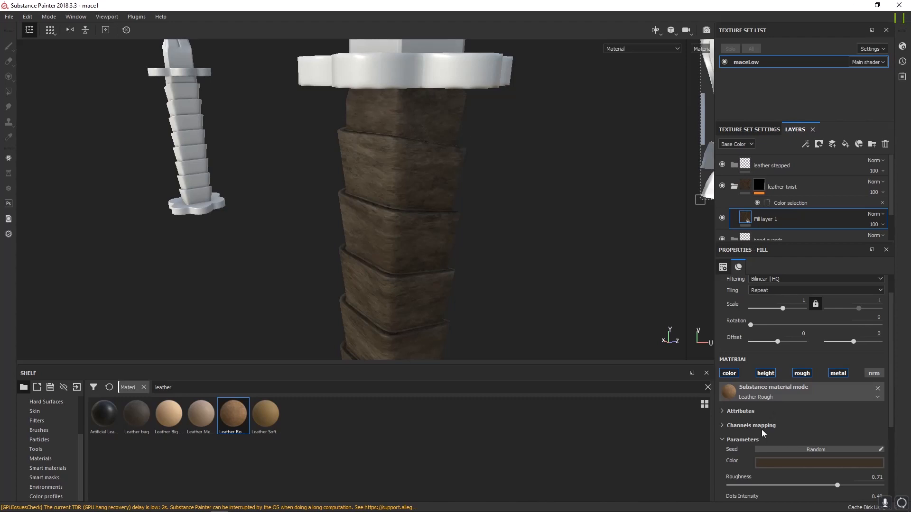
scroll(782, 220, "down", 1)
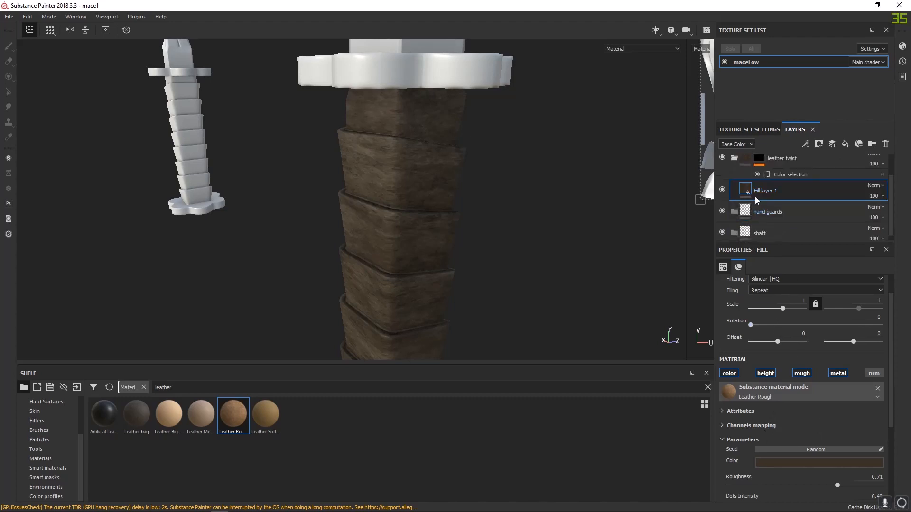
double_click(766, 192)
type("leather base")
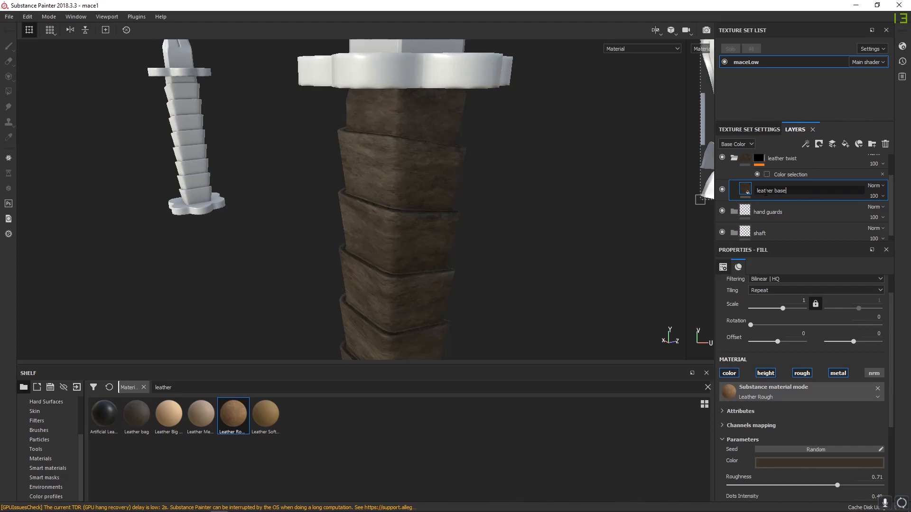
key("Return")
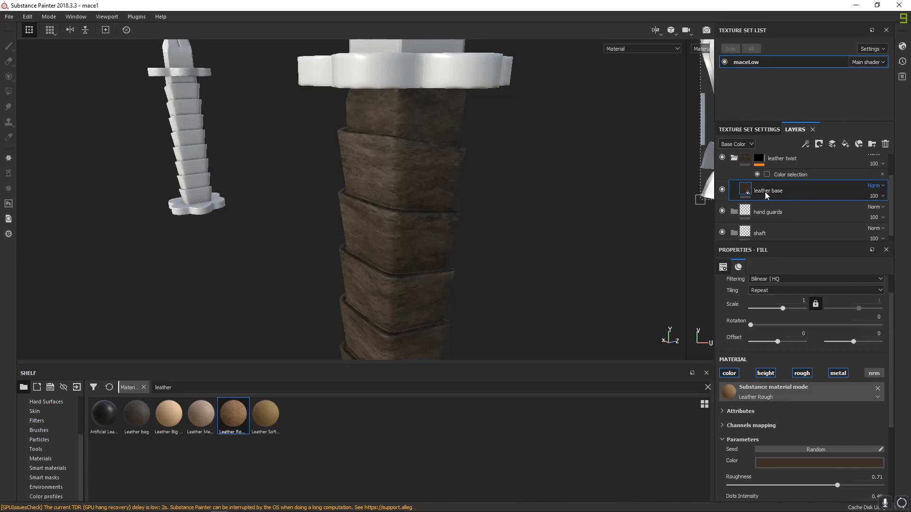
- Add a new fill layer above leather base and name it "wear base"
left_click_drag(780, 242, 789, 308)
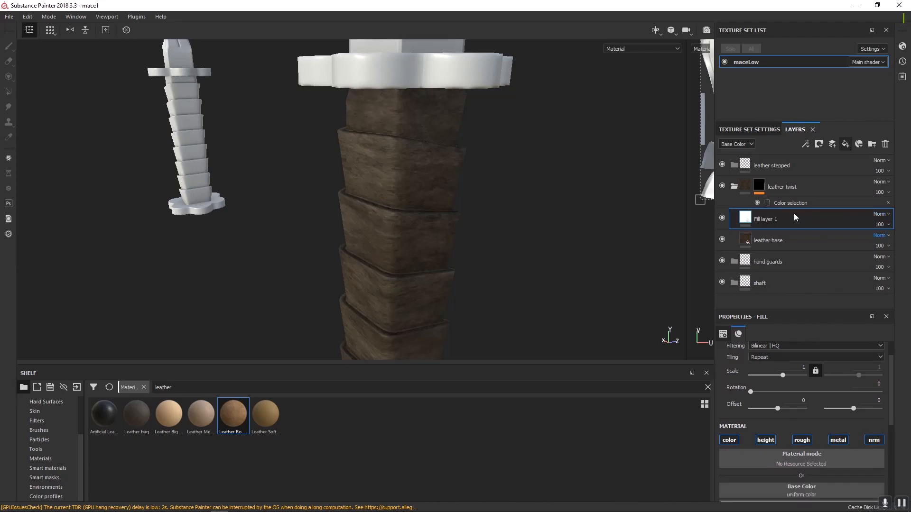
double_click(766, 220)
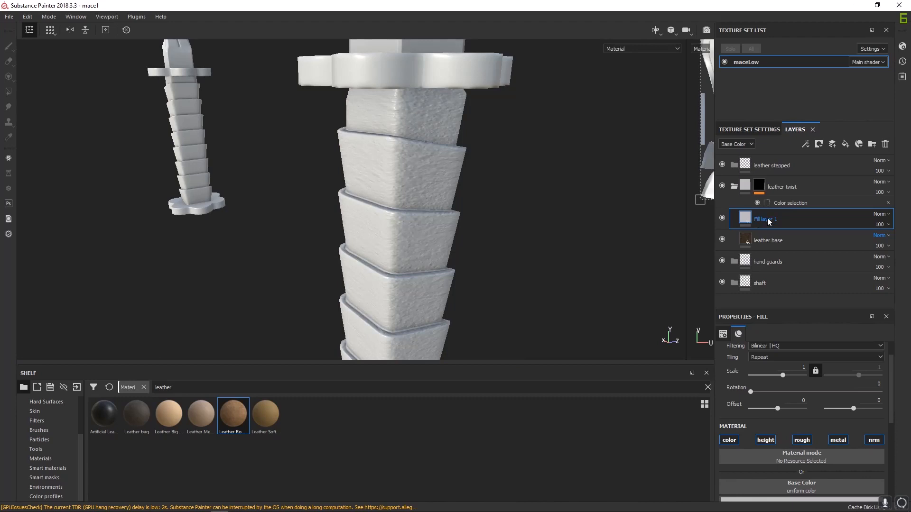
double_click(764, 219)
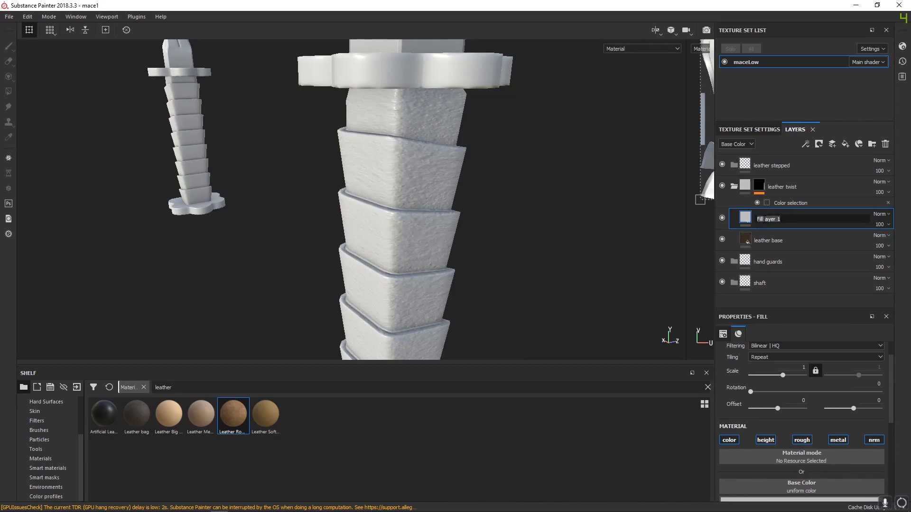
type("wear base")
key("Return")
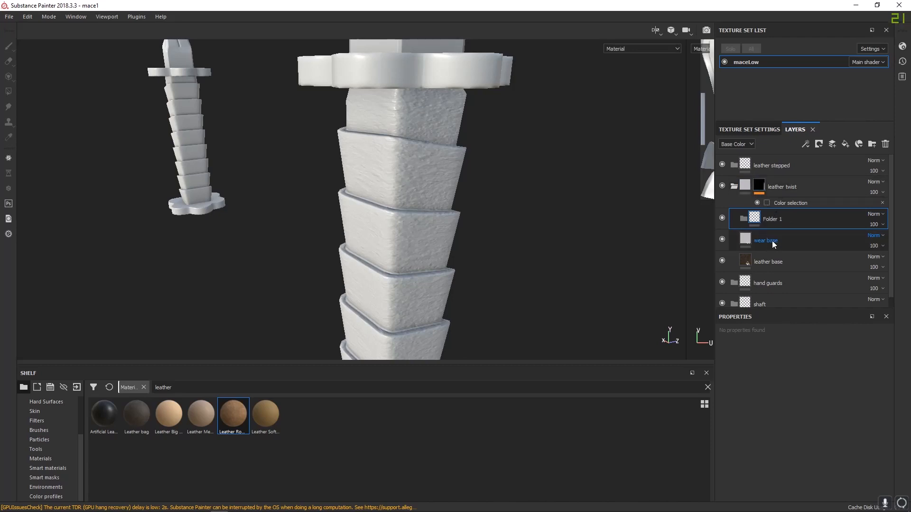
- Move the wear base layer into the new folder above it and name that folder "wear"
left_click_drag(773, 240, 777, 218)
double_click(775, 219)
type("wear")
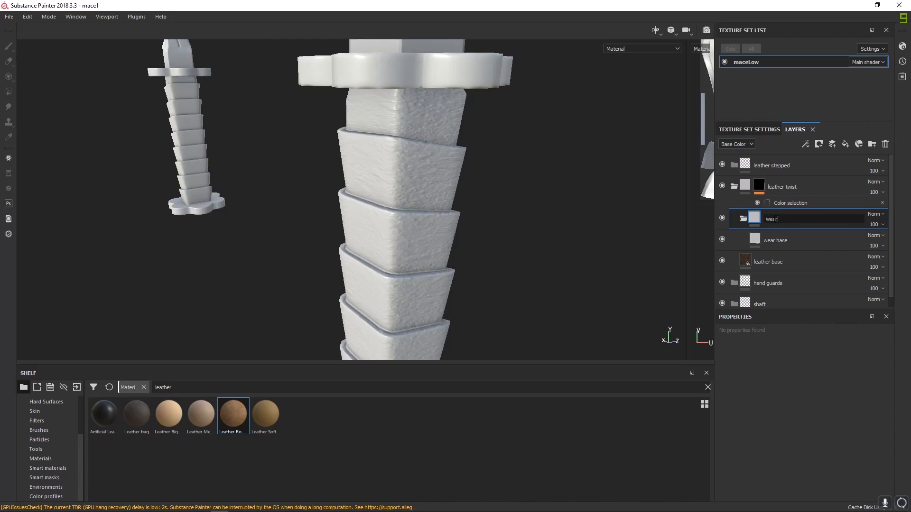
key("Return")
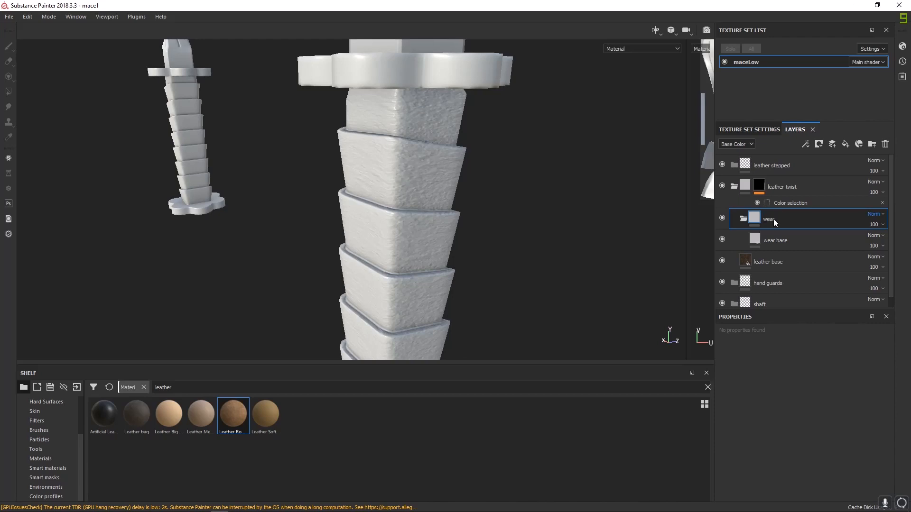
- Turn off the normal and metal channels of the wear base fill layer
left_click(750, 239)
scroll(771, 426, "down", 1)
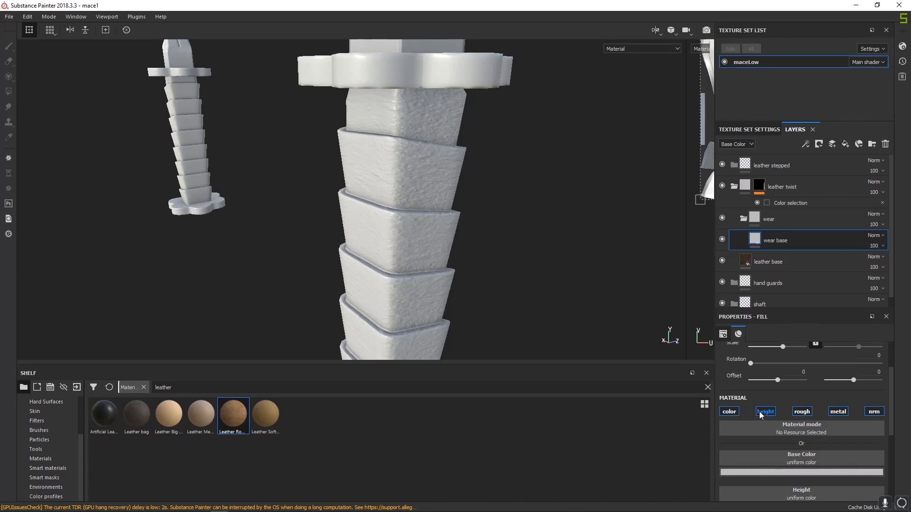
left_click(874, 412)
left_click(838, 411)
- Set the wear base layer's base color to a light brown with RGB 0.125, 0.089, 0.039
scroll(816, 432, "down", 1)
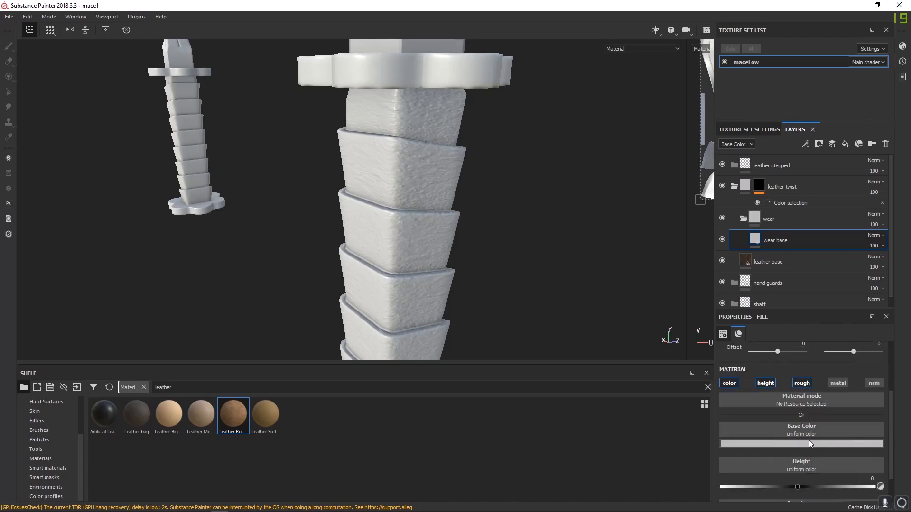
scroll(809, 440, "down", 1)
left_click(796, 409)
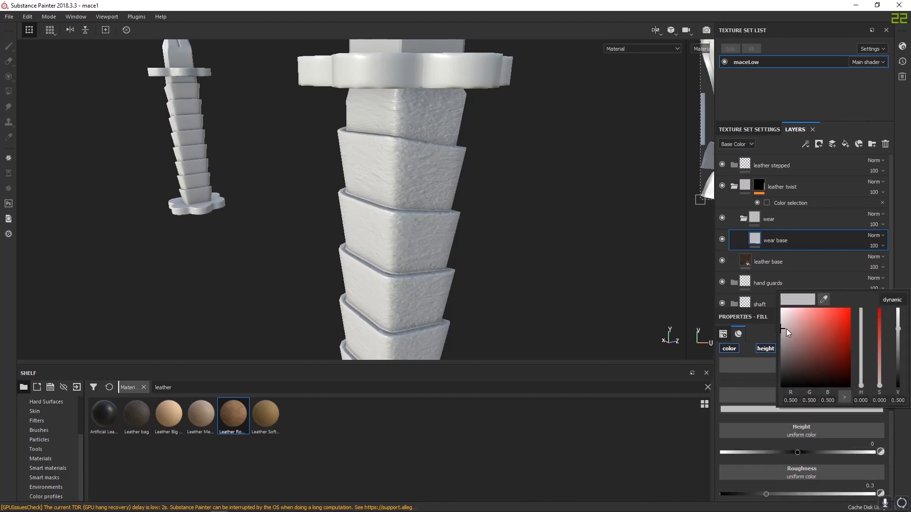
left_click_drag(784, 331, 798, 355)
left_click(861, 382)
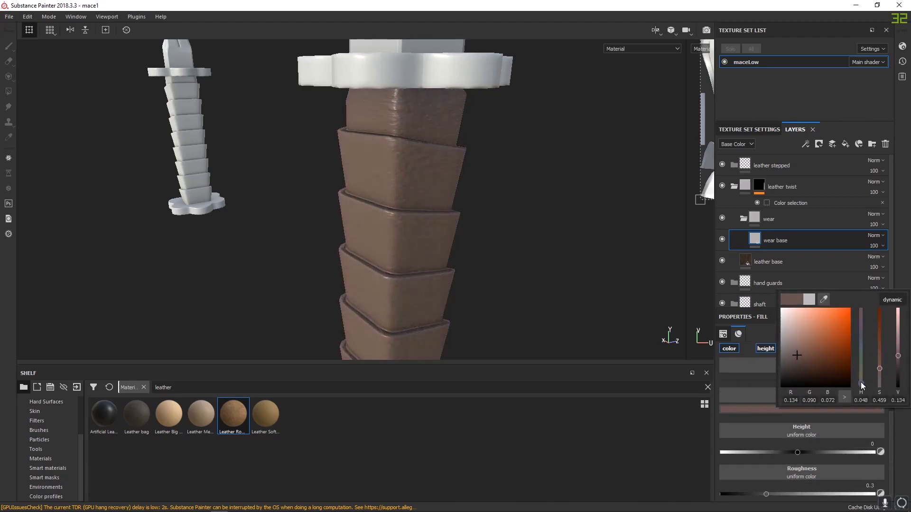
left_click_drag(860, 383, 861, 380)
left_click_drag(799, 355, 810, 357)
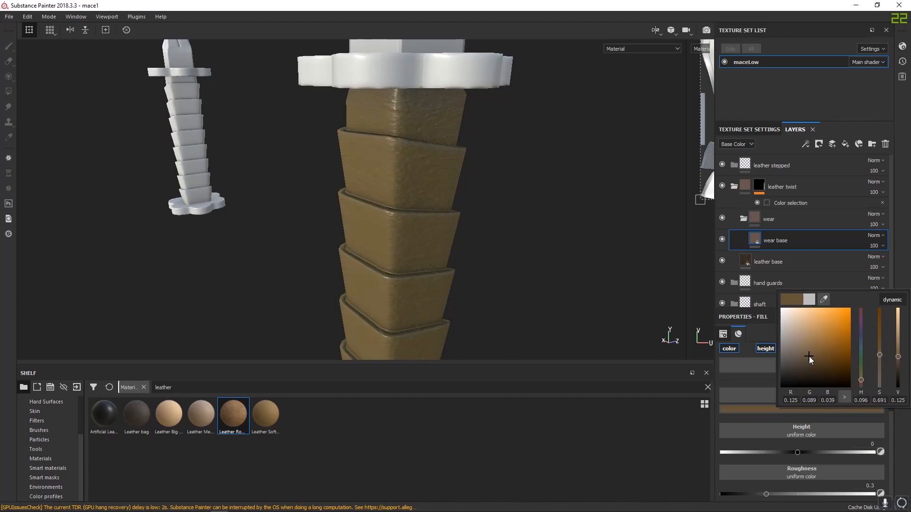
- Add a black mask to the wear base layer and drive it with a Mask Editor generator
left_click(757, 218)
left_click(758, 242)
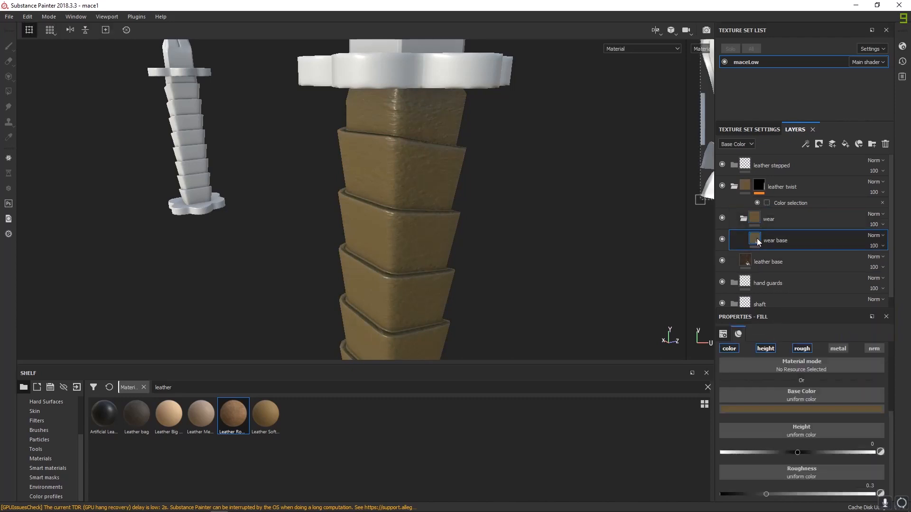
right_click(754, 241)
left_click(782, 255)
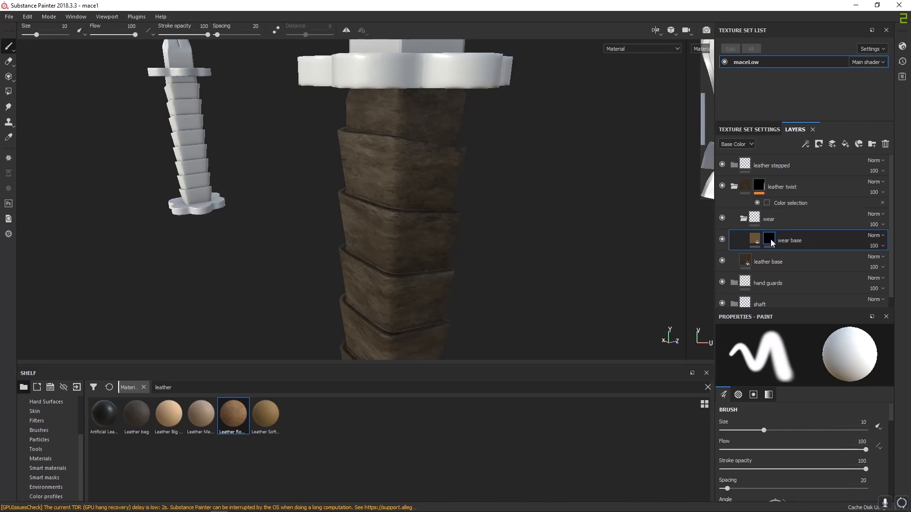
right_click(771, 243)
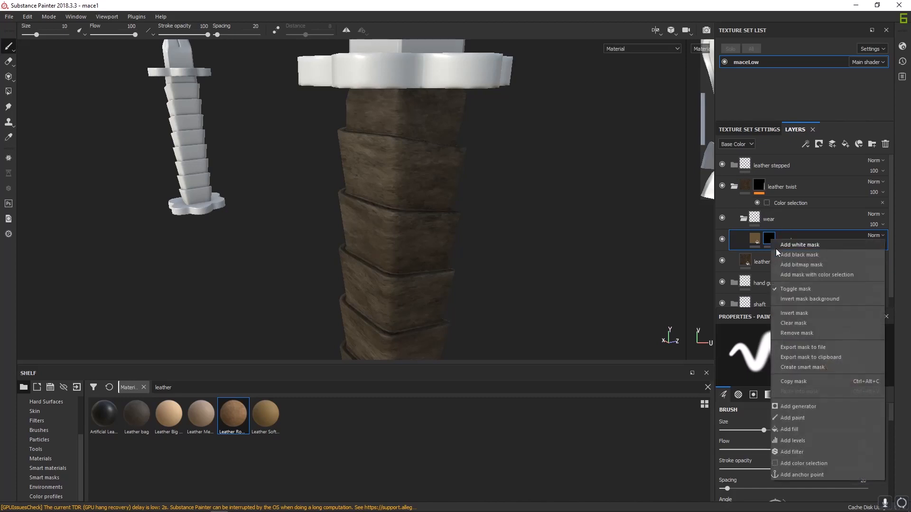
left_click(795, 408)
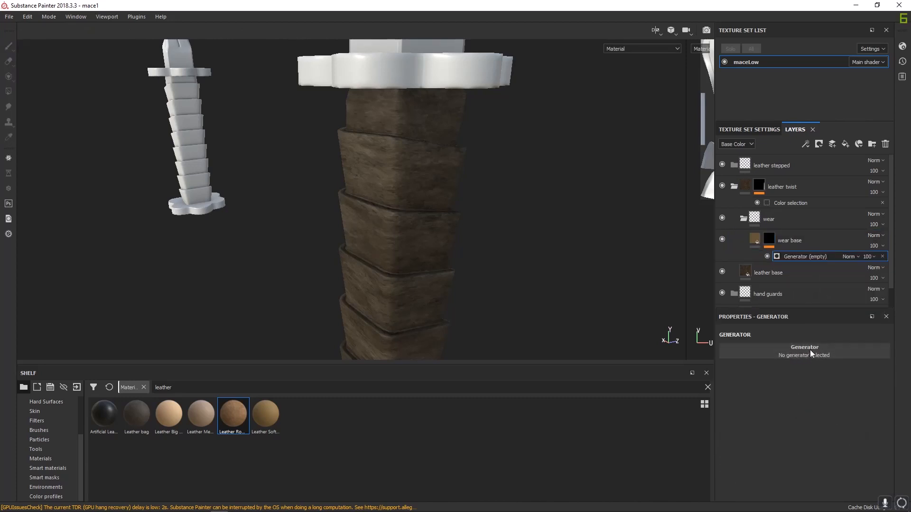
left_click(796, 351)
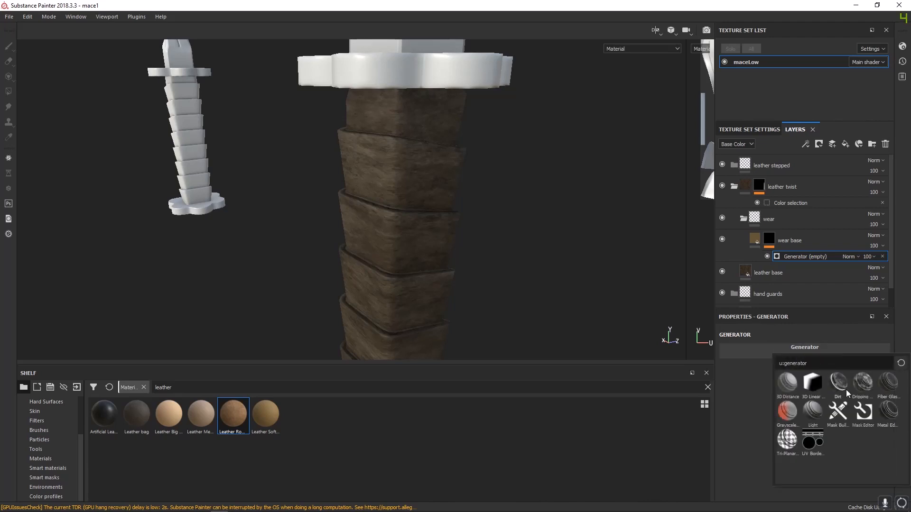
left_click(863, 411)
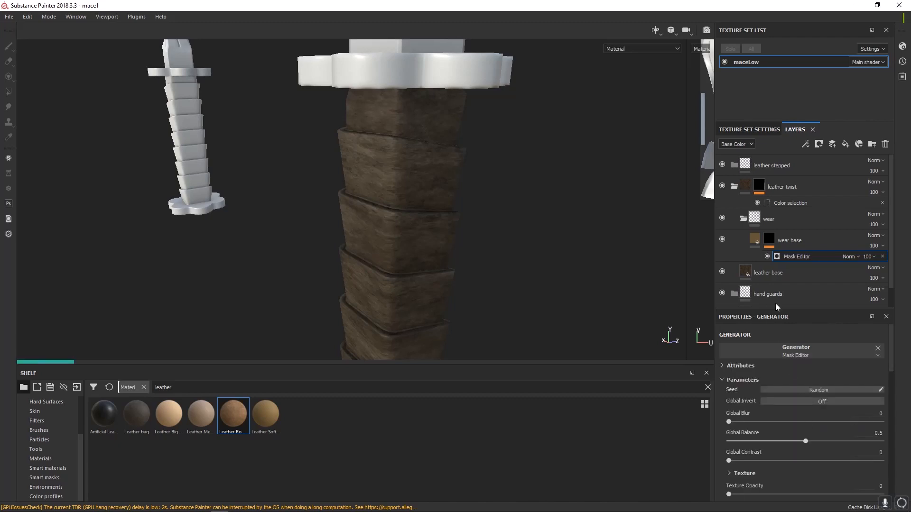
- Review the Mask Editor parameters and the grip's wear from several angles, and compare it with the maceV2.jpg reference photo
left_click_drag(774, 309, 775, 263)
scroll(782, 403, "down", 5)
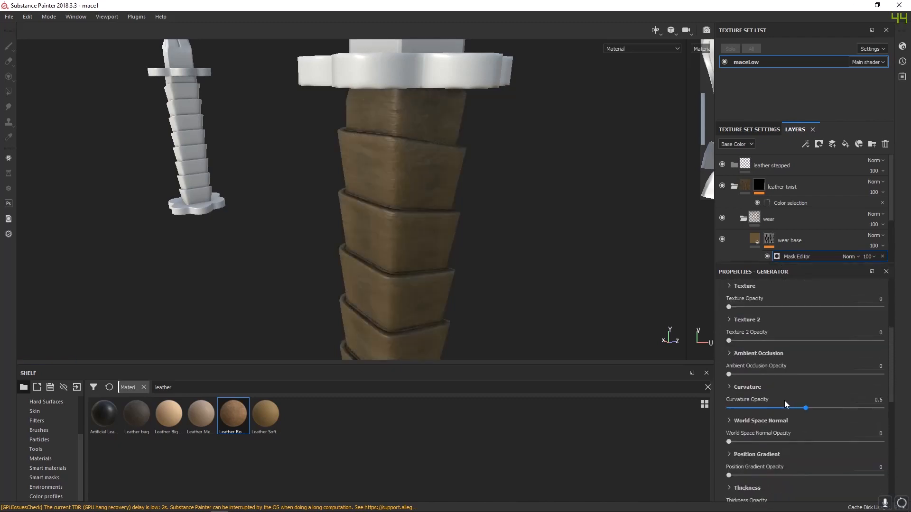
scroll(787, 403, "down", 10)
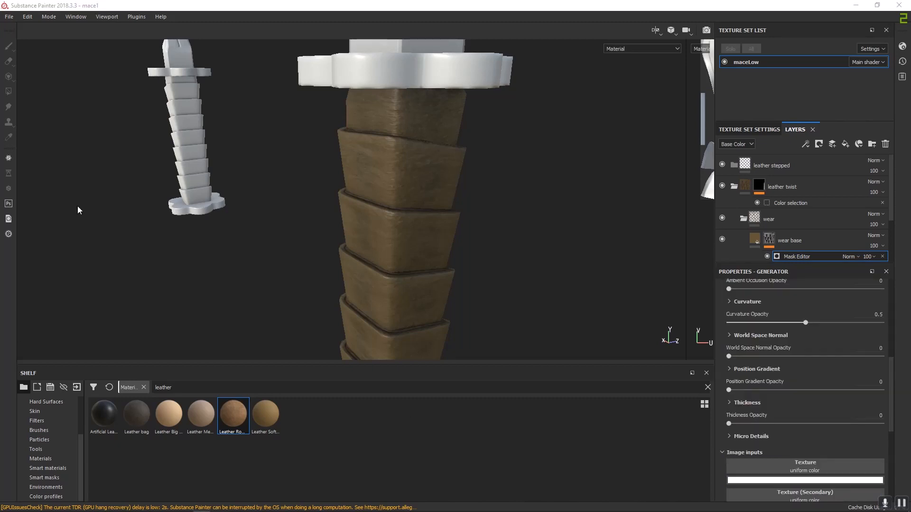
left_click_drag(455, 255, 419, 266, "alt")
right_click_drag(419, 267, 617, 299, "alt")
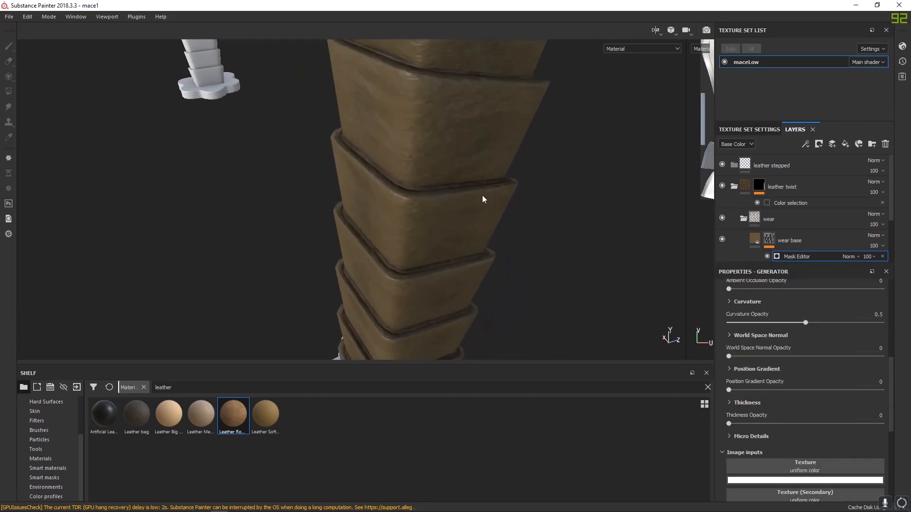
left_click_drag(482, 196, 417, 275, "alt")
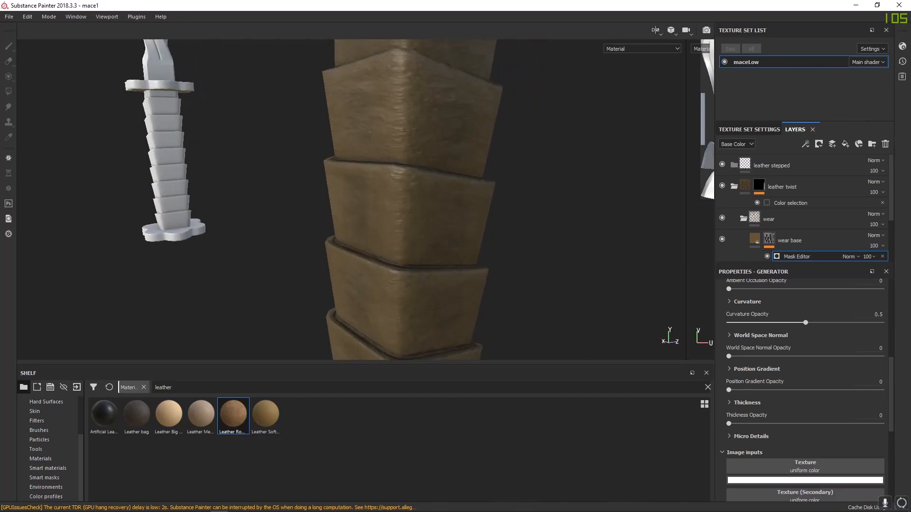
key("alt+Tab")
left_click_drag(294, 161, 388, 118)
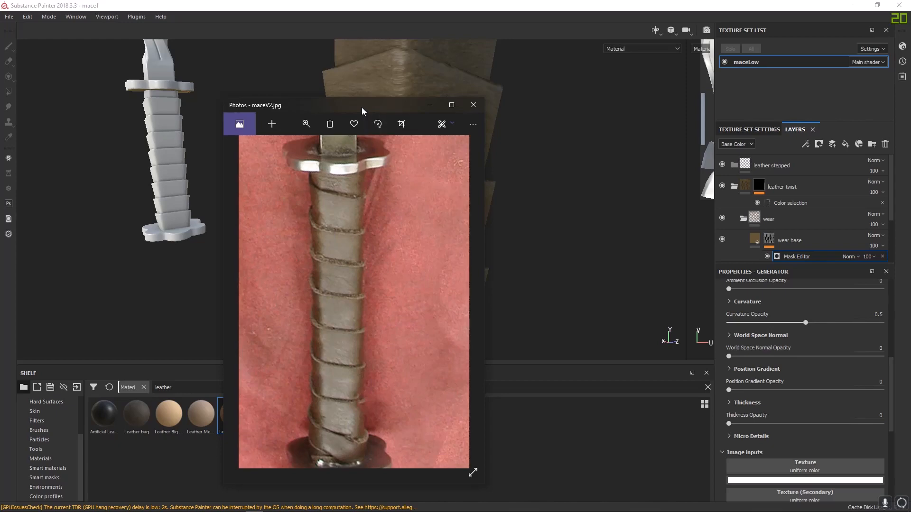
key("alt+Tab")
- Set the Mask Editor's curvature opacity to 0
scroll(744, 385, "up", 5)
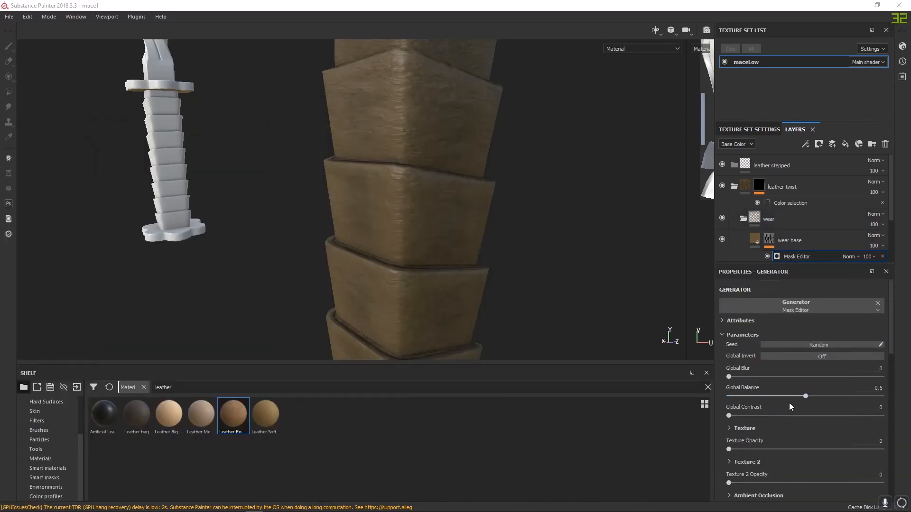
scroll(790, 404, "down", 5)
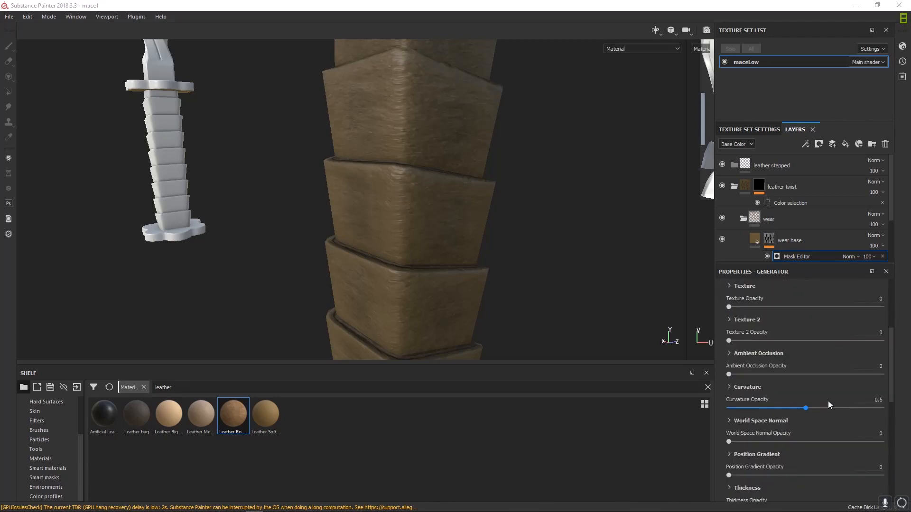
left_click_drag(804, 407, 729, 408)
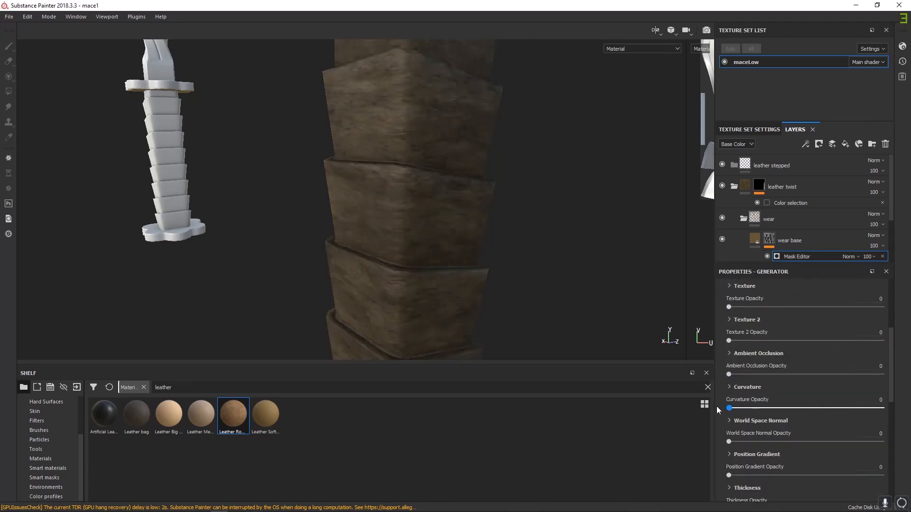
- Display only the wear base mask on the model, try a curvature opacity of 0.55, and return it to 0
left_click(769, 239, "alt")
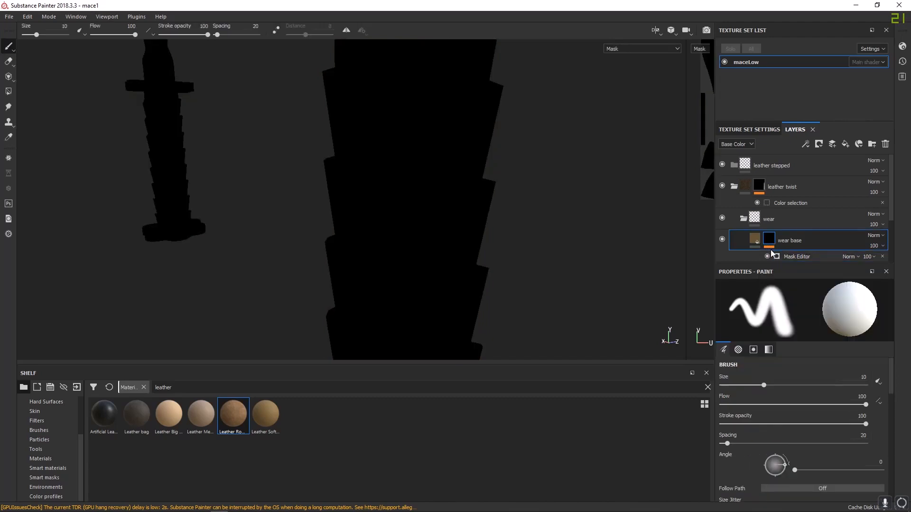
scroll(801, 433, "down", 6)
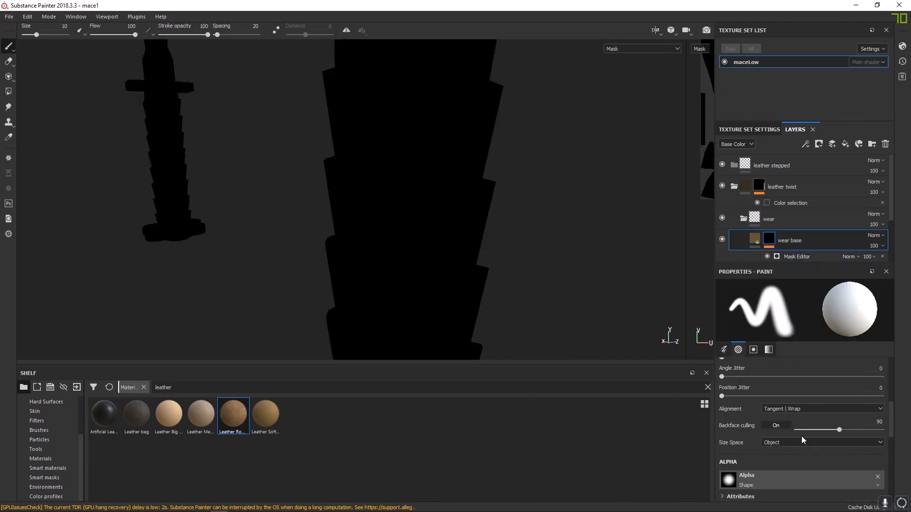
left_click(799, 258)
scroll(791, 417, "down", 2)
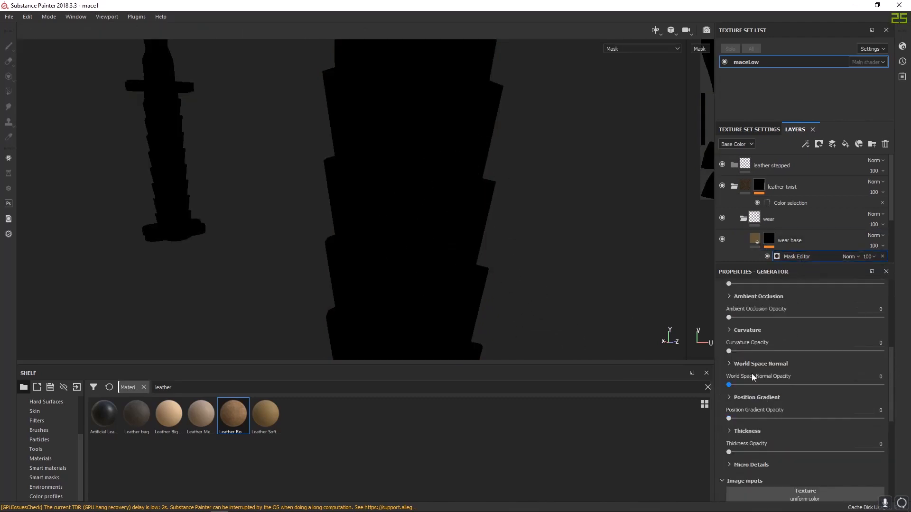
left_click(813, 350)
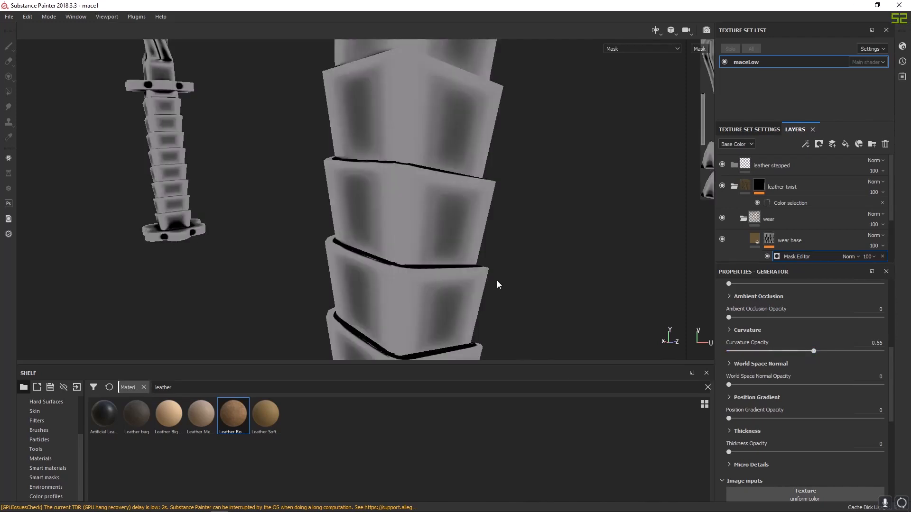
left_click_drag(812, 351, 727, 351)
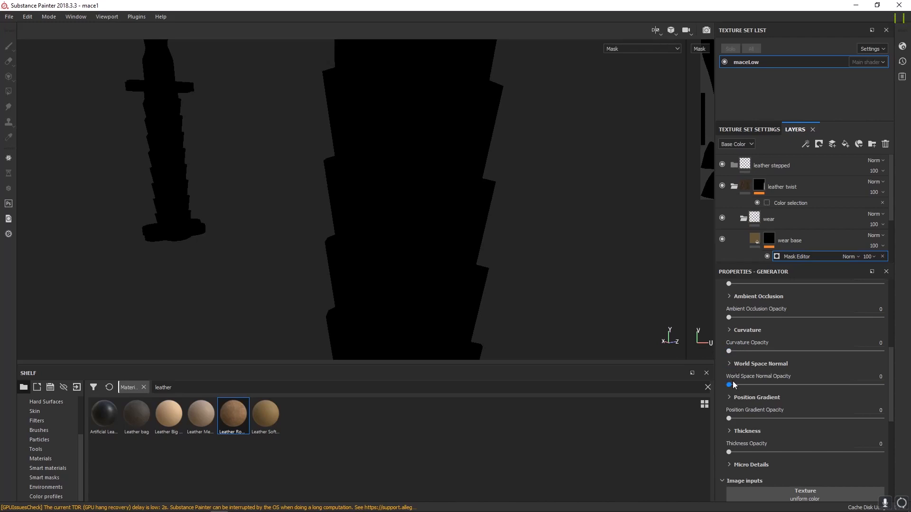
- Raise the Mask Editor's World Space Normal opacity to 1 and set its contrast to 0.55
left_click_drag(730, 385, 883, 386)
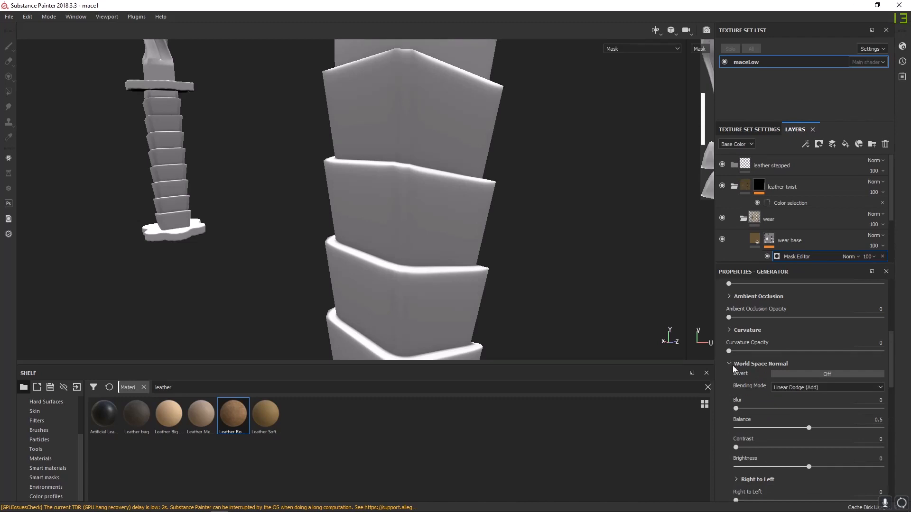
scroll(759, 391, "down", 3)
scroll(787, 430, "down", 2)
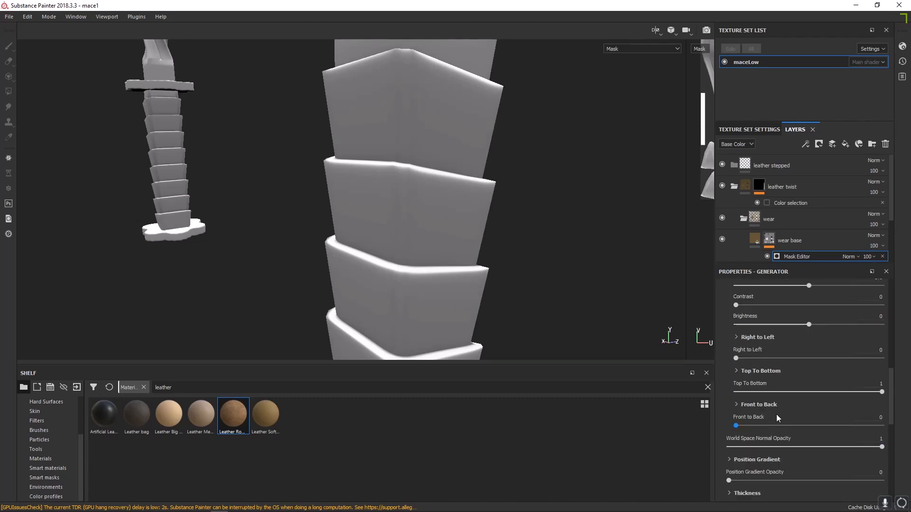
scroll(790, 392, "up", 2)
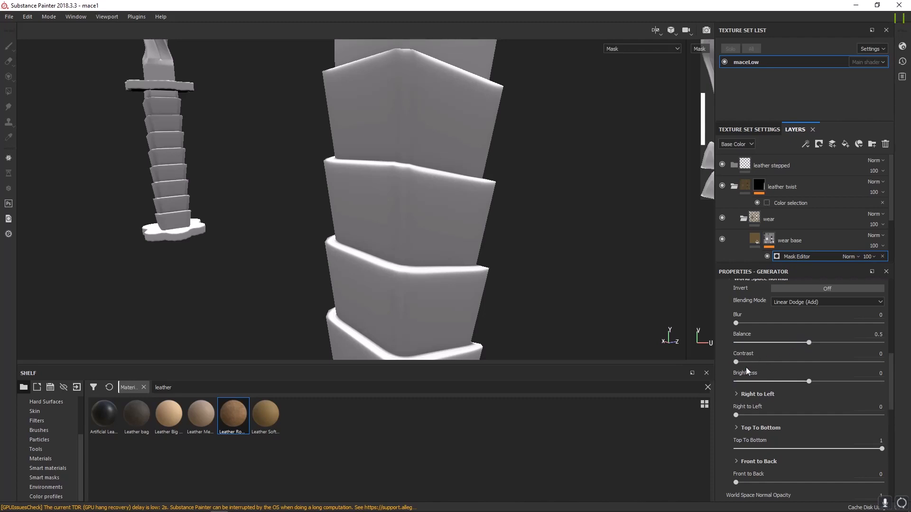
left_click_drag(495, 235, 435, 258, "alt")
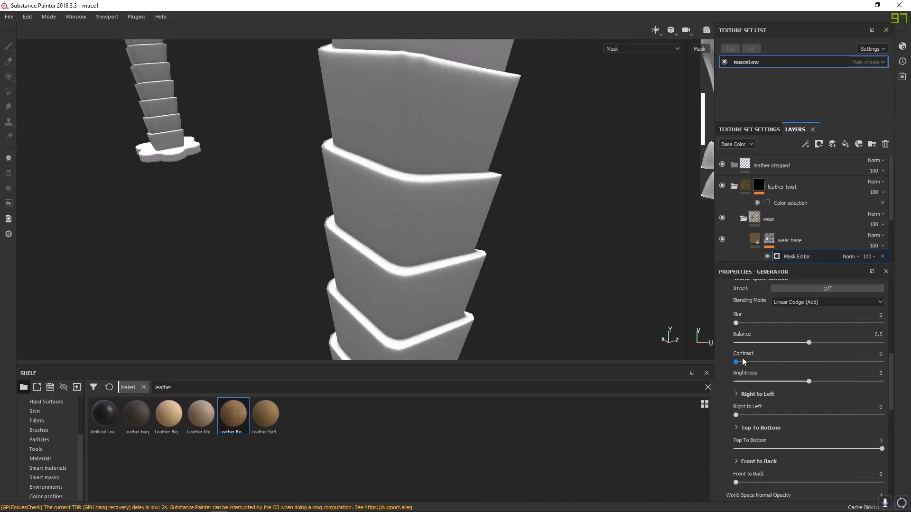
mouse_move(737, 362)
left_mouse_down()
mouse_move(832, 364)
mouse_move(816, 362)
left_mouse_up()
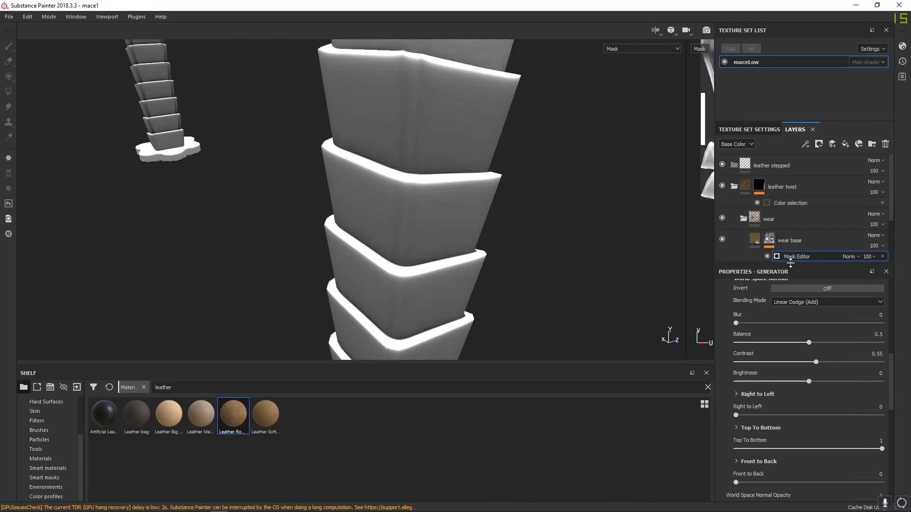
- Add a Levels effect to the wear base mask, raise its input black point to 0.402, and inspect the grip in material view
left_click_drag(760, 263, 759, 298)
left_click(769, 241)
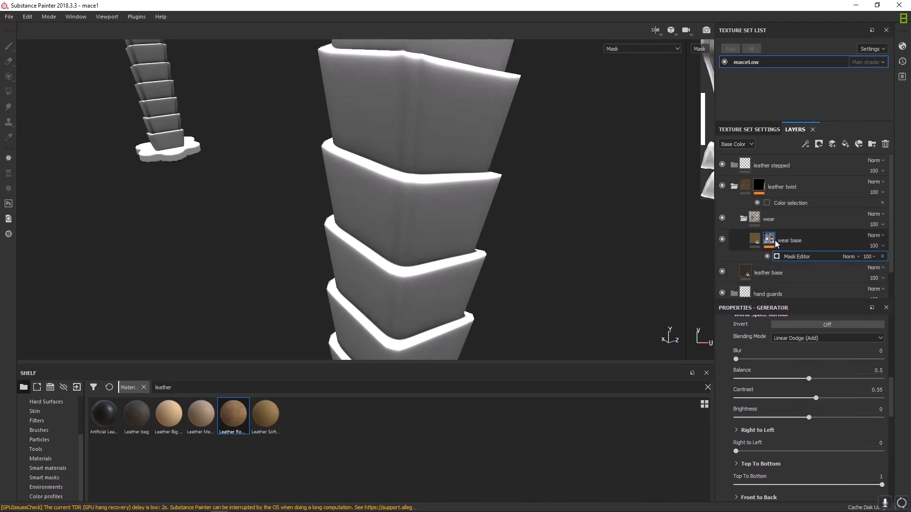
right_click(770, 242)
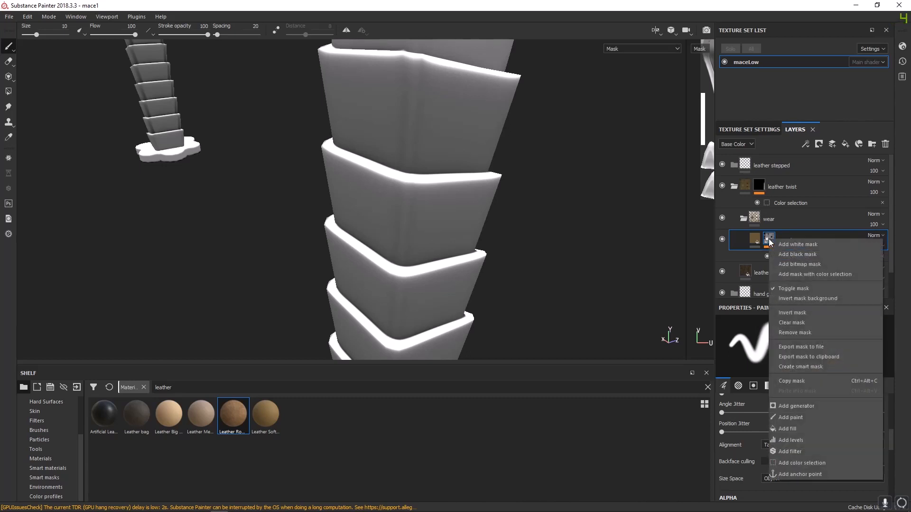
left_click(799, 440)
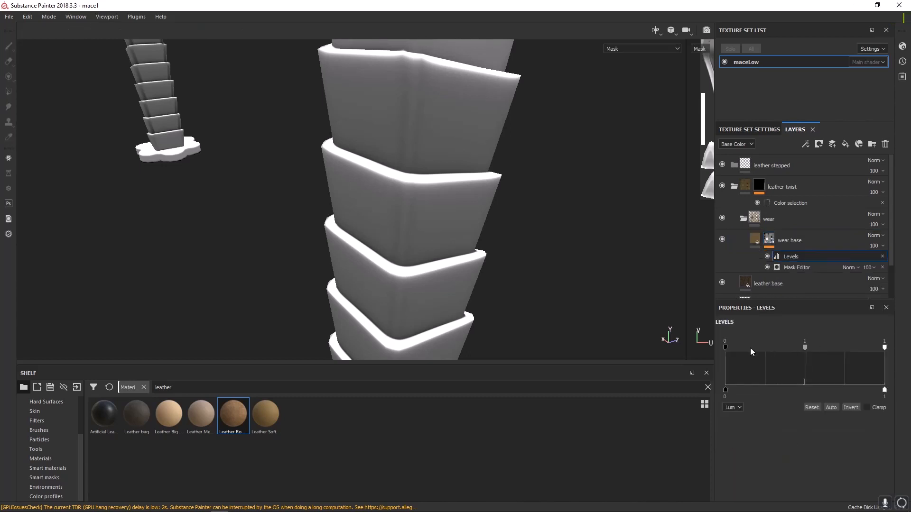
left_click_drag(725, 348, 787, 349)
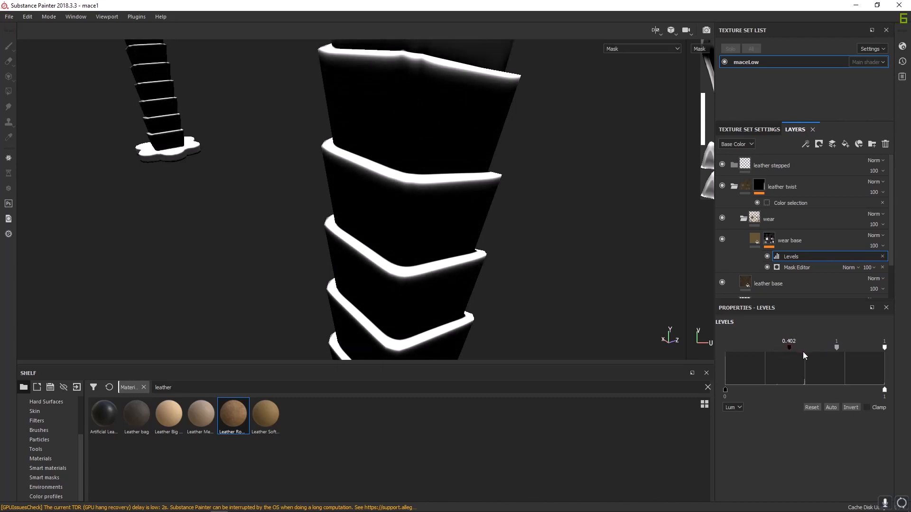
left_click_drag(500, 264, 445, 244, "alt")
key("m")
left_click_drag(458, 179, 392, 173, "alt")
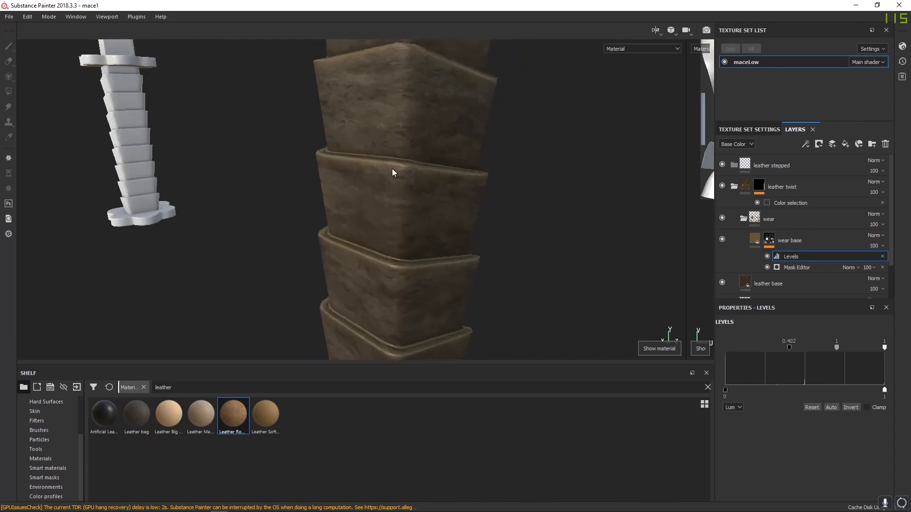
left_click_drag(480, 278, 404, 206, "alt")
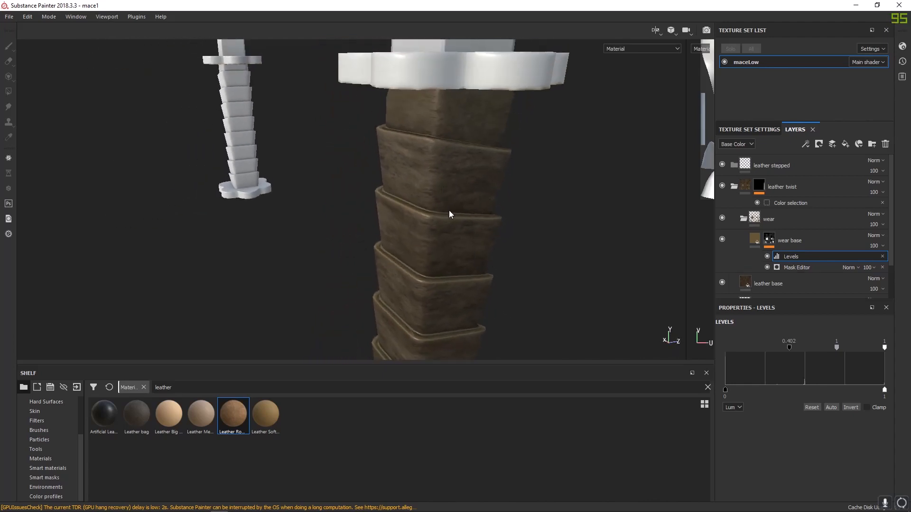
mouse_move(468, 243)
left_mouse_down("alt")
mouse_move(437, 254)
mouse_move(454, 245)
left_mouse_up("alt")
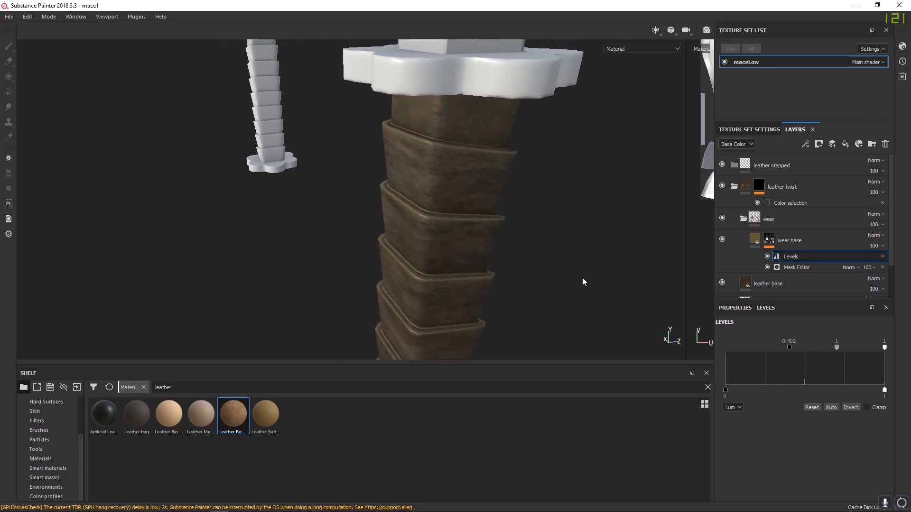
- Add a fill effect to the wear base mask and open the resource selection for its grayscale input
right_click(769, 241)
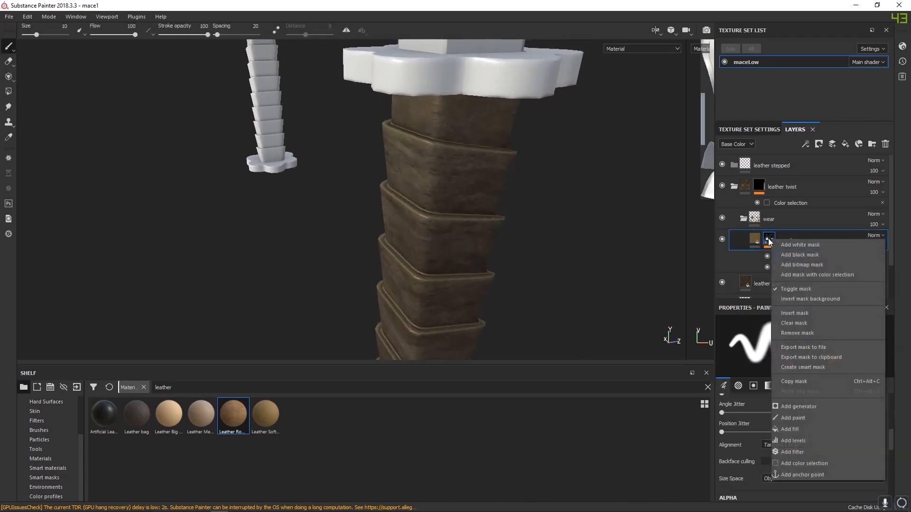
left_click(796, 430)
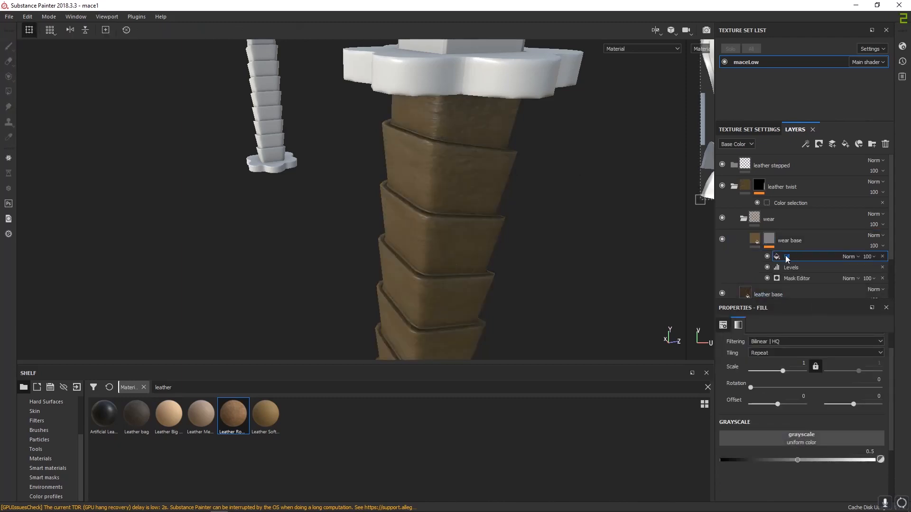
left_click(808, 440)
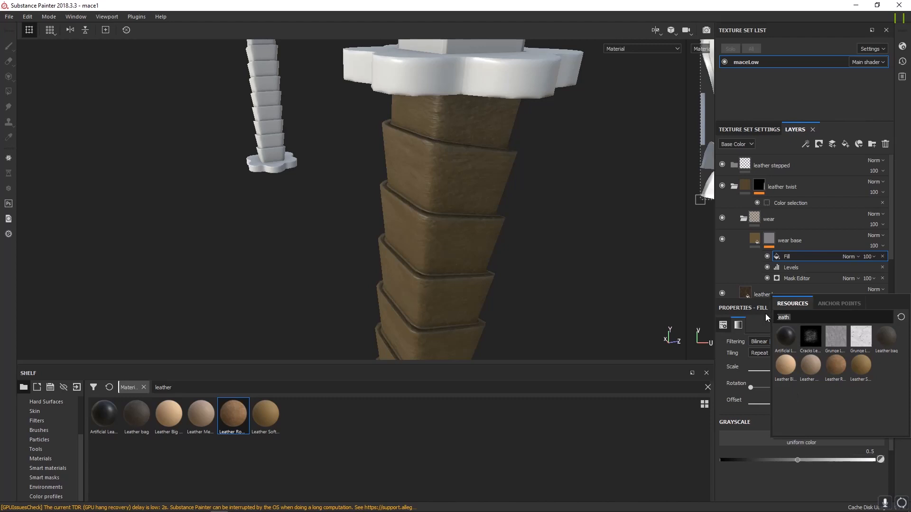
type("grunge")
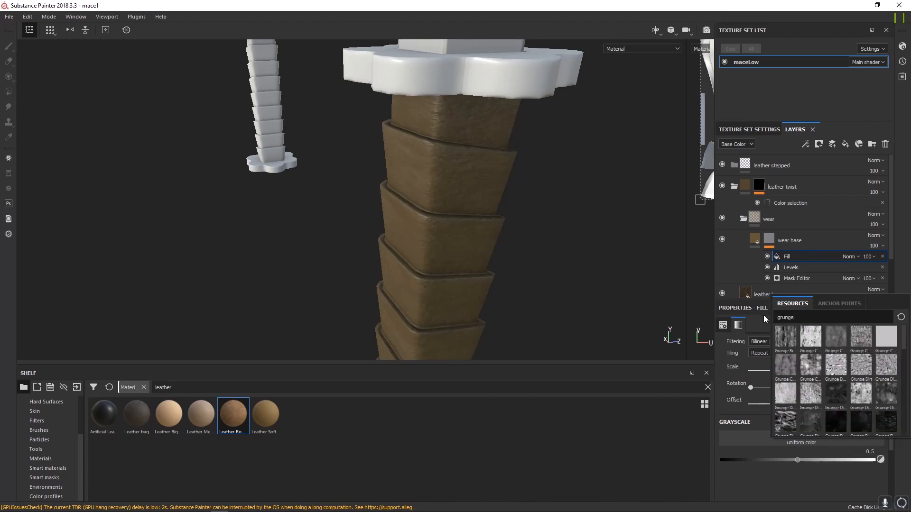
type(" lwea")
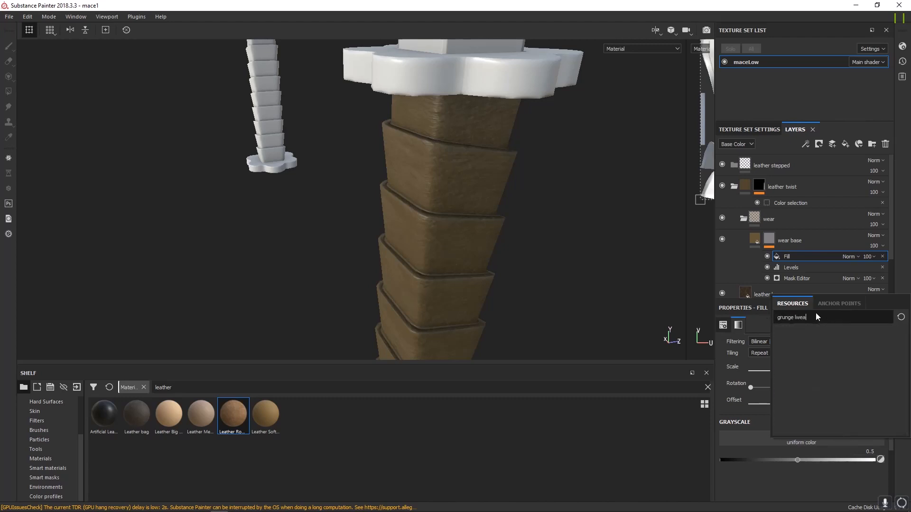
key("BackSpace")
key("BackSpace")
key("BackSpace")
key("BackSpace")
key("BackSpace")
key("BackSpace")
key("BackSpace")
key("BackSpace")
key("BackSpace")
key("BackSpace")
key("BackSpace")
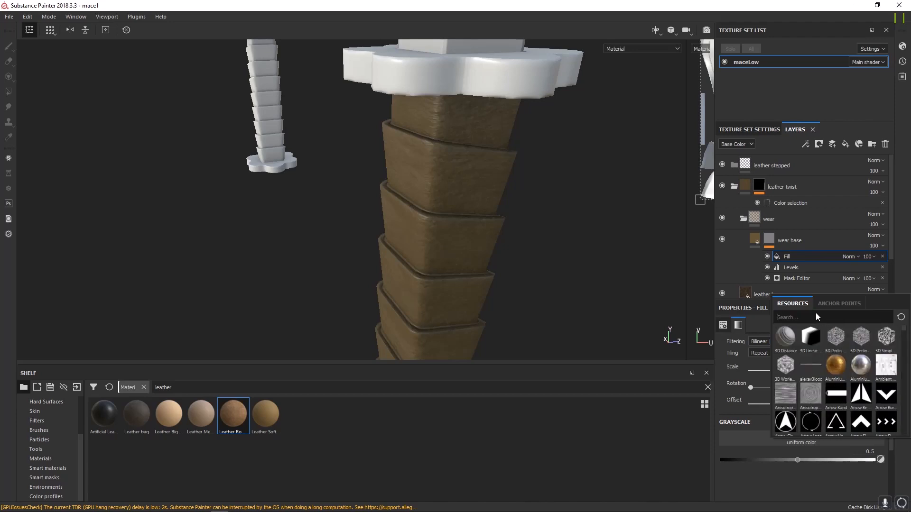
- Assign the Grunge Leather texture to the mask fill and, with only the mask displayed, set its blending mode to Multiply
type("leather")
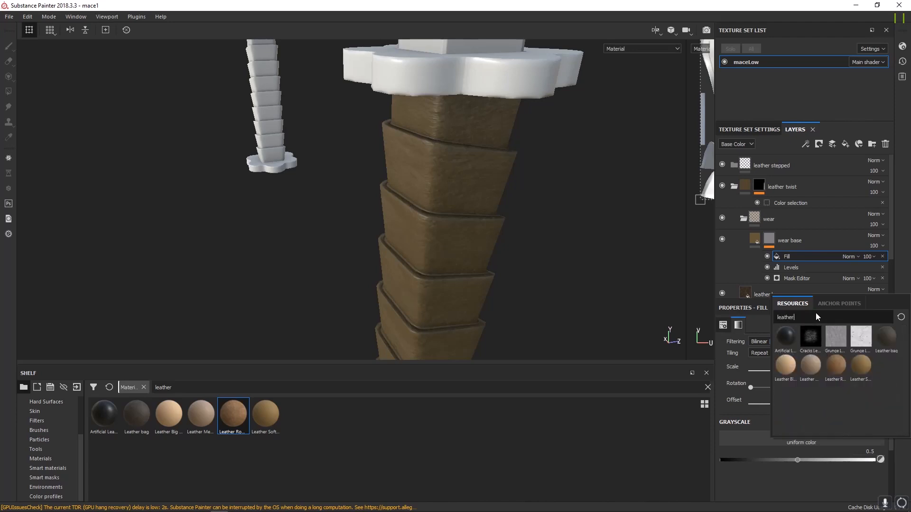
left_click(838, 337)
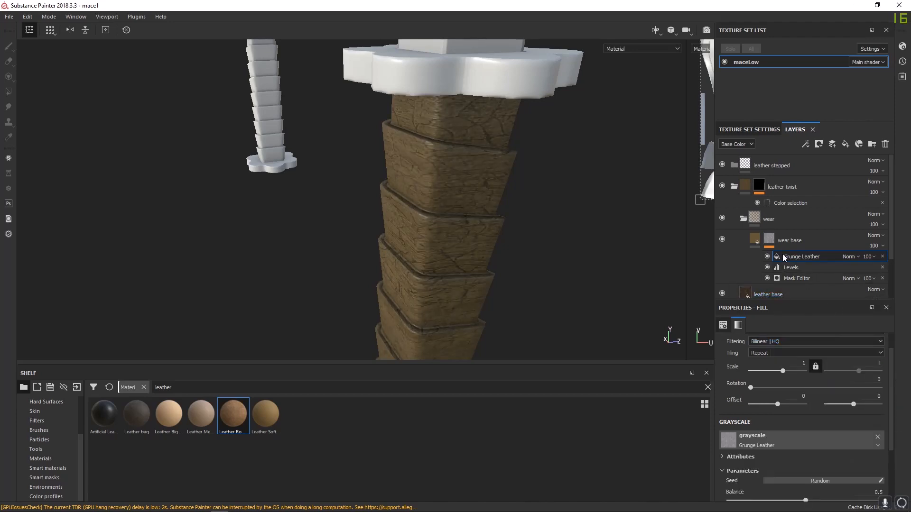
left_click(769, 238, "alt")
left_click_drag(482, 236, 493, 231, "alt")
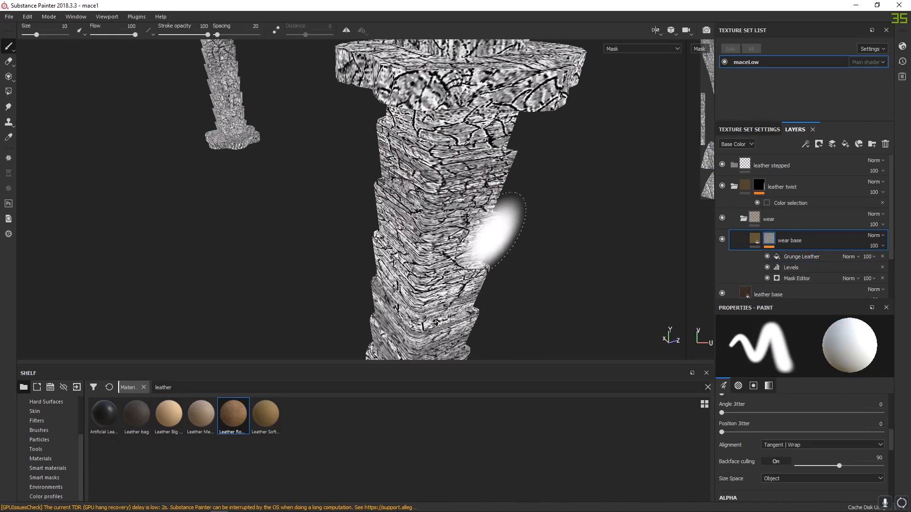
right_click_drag(445, 224, 398, 224, "ctrl")
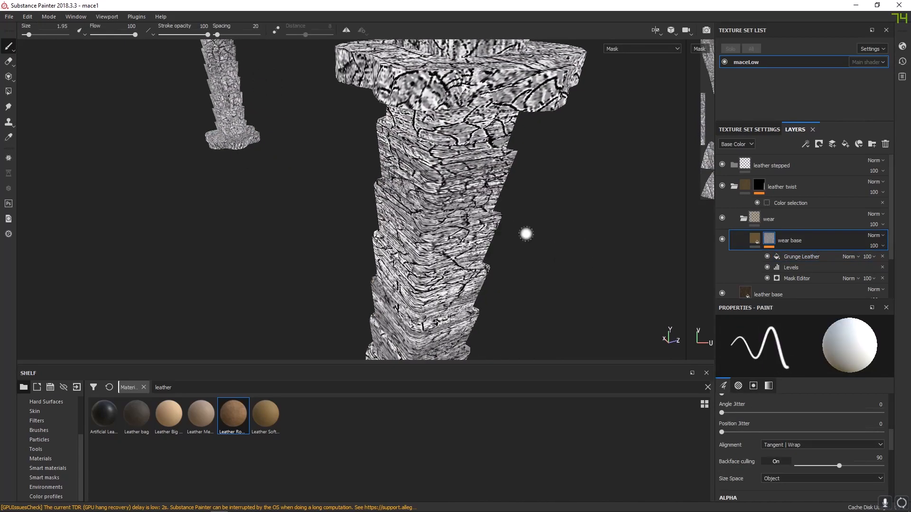
left_click(856, 256)
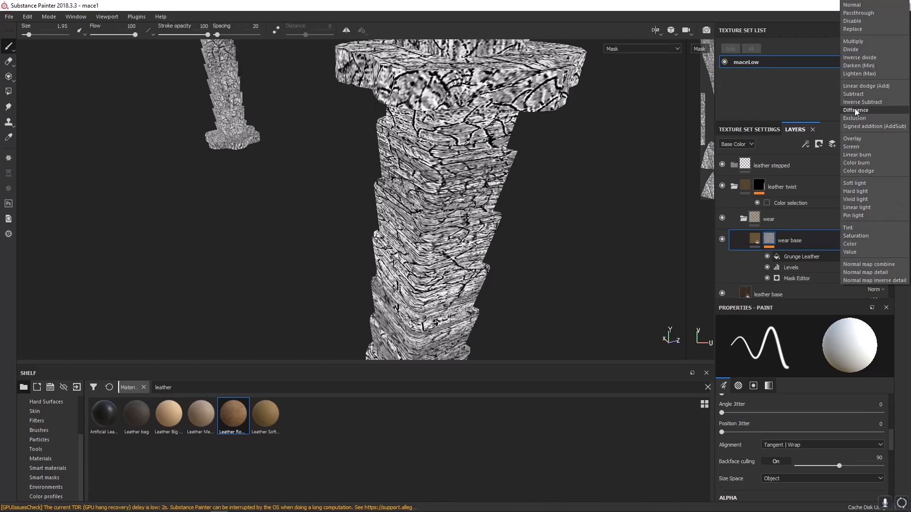
left_click(853, 41)
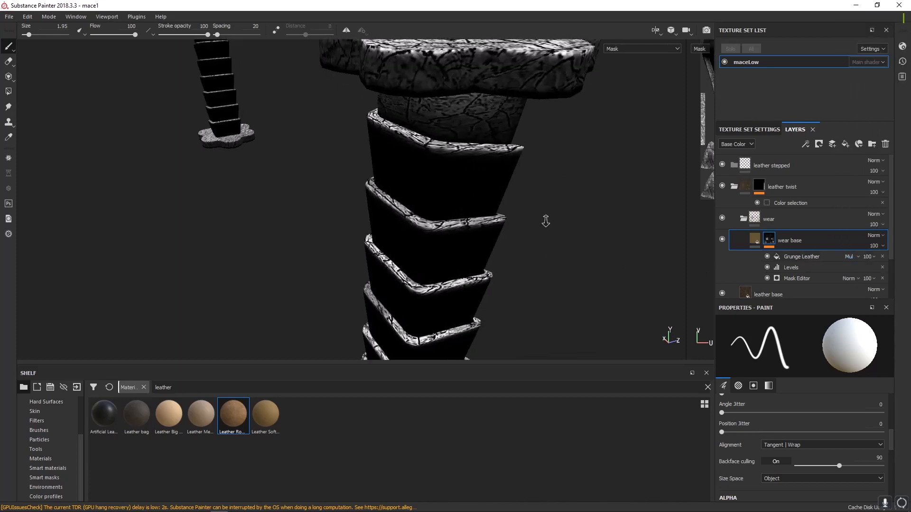
- Try a scale of 4 on the Grunge Leather fill and settle on a scale of 2
right_click_drag(545, 221, 480, 275, "alt")
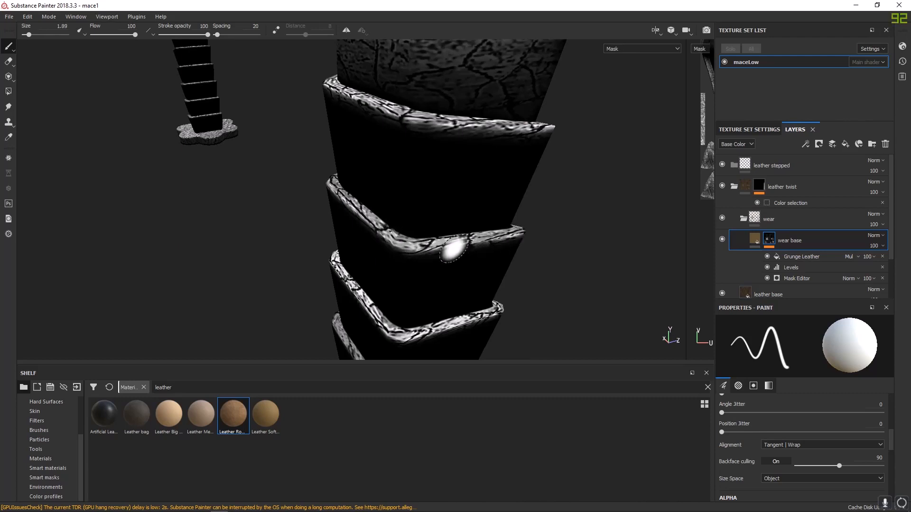
scroll(781, 461, "up", 5)
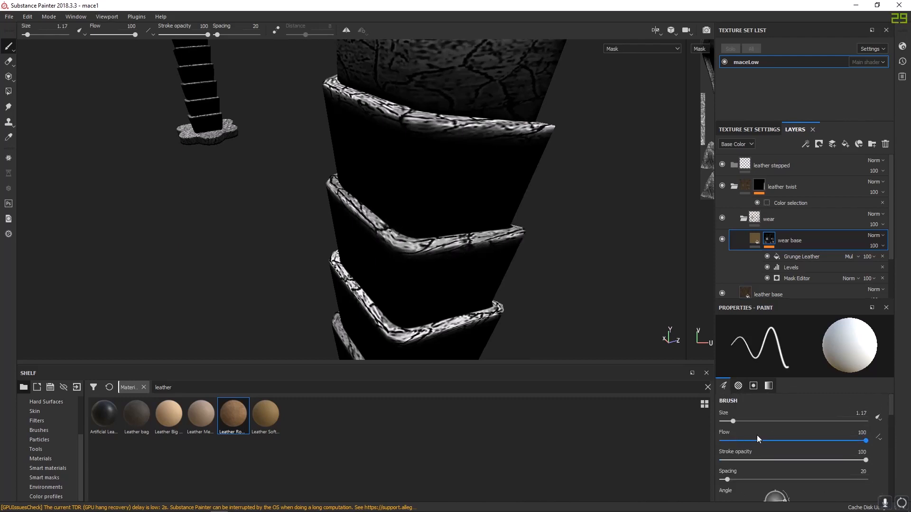
scroll(776, 457, "down", 3)
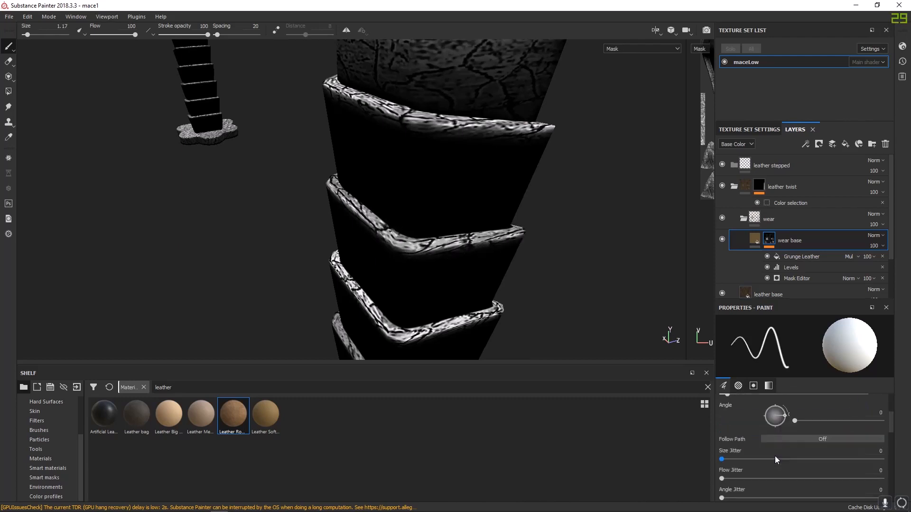
left_click(792, 256)
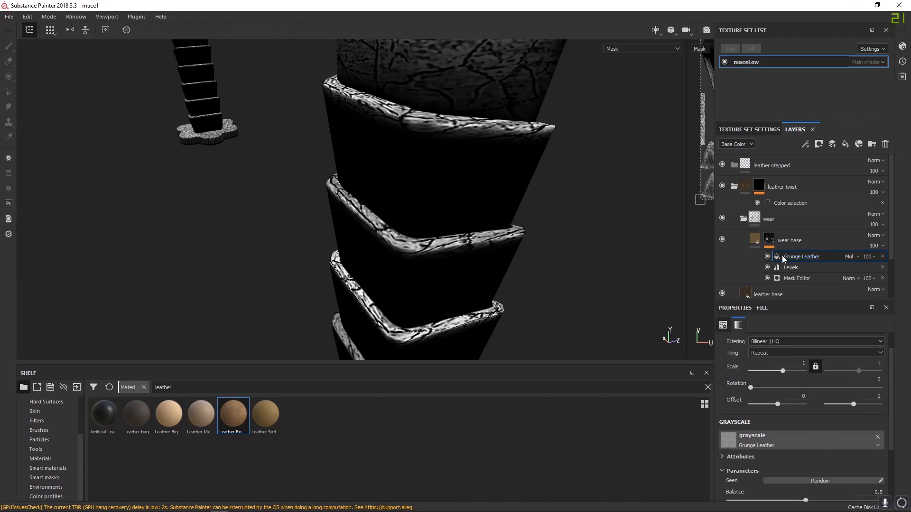
left_click(787, 362)
type("4")
key("Return")
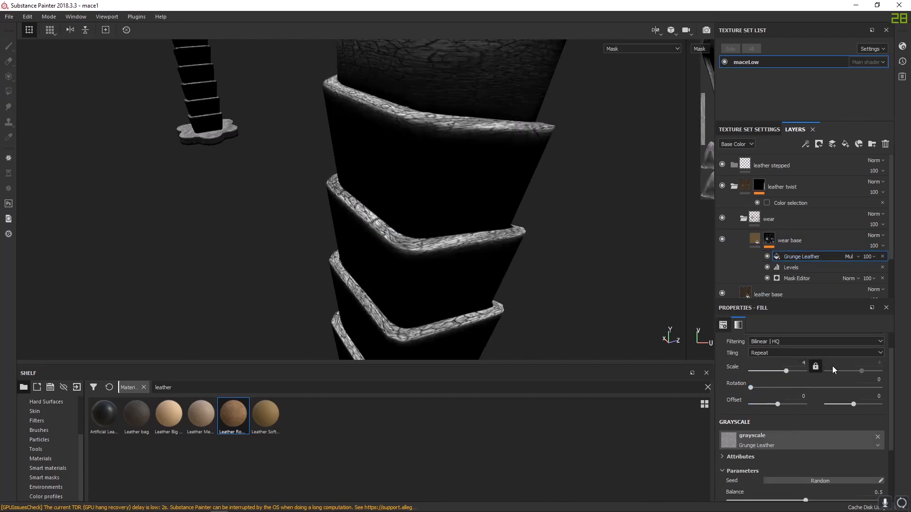
left_click(803, 363)
type("2")
key("Return")
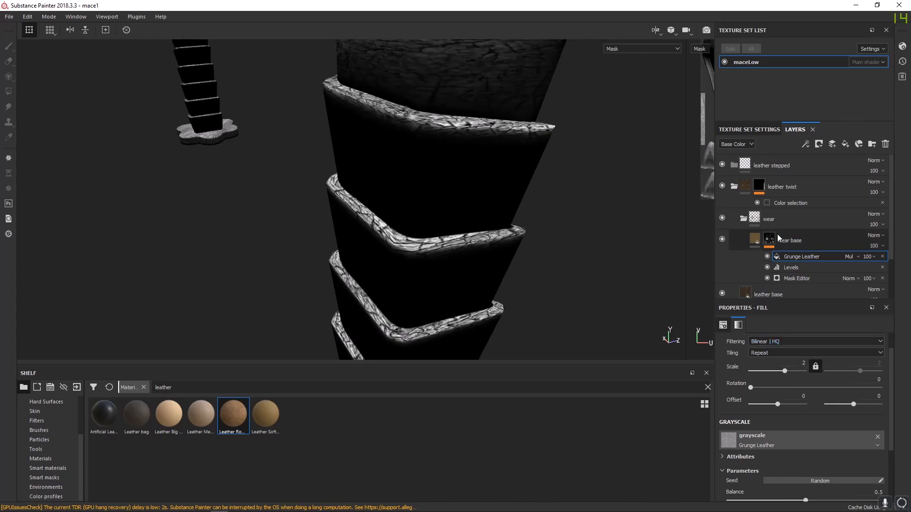
- Set the Grunge Leather fill's contrast to 0.47 and display the full material on the grip
scroll(801, 379, "down", 3)
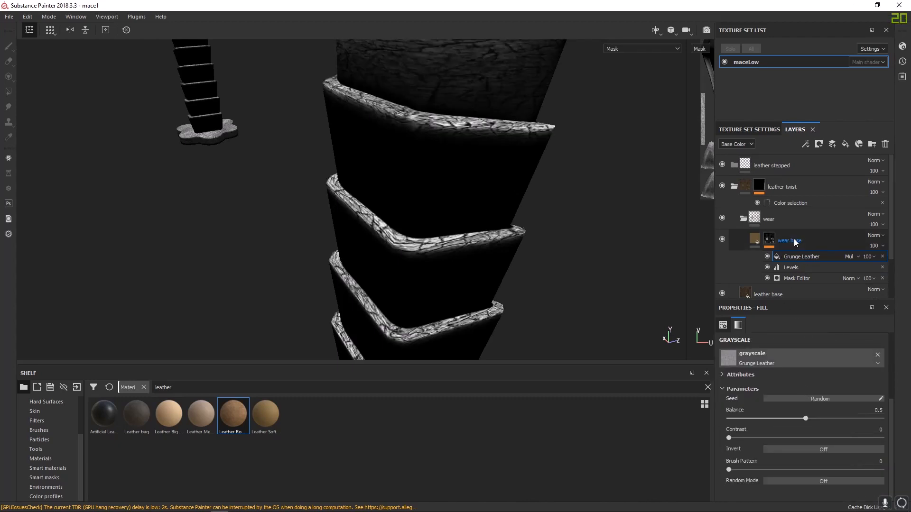
left_click_drag(733, 437, 801, 437)
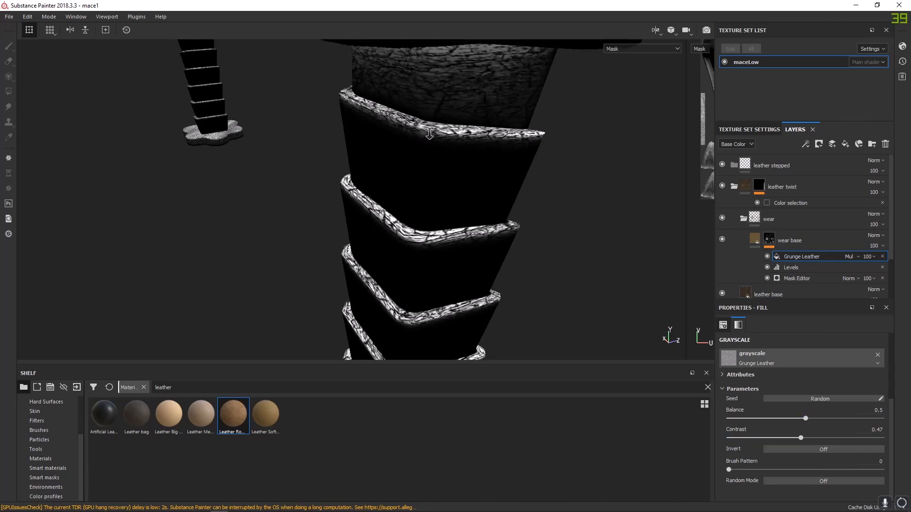
left_click_drag(478, 186, 446, 247, "alt")
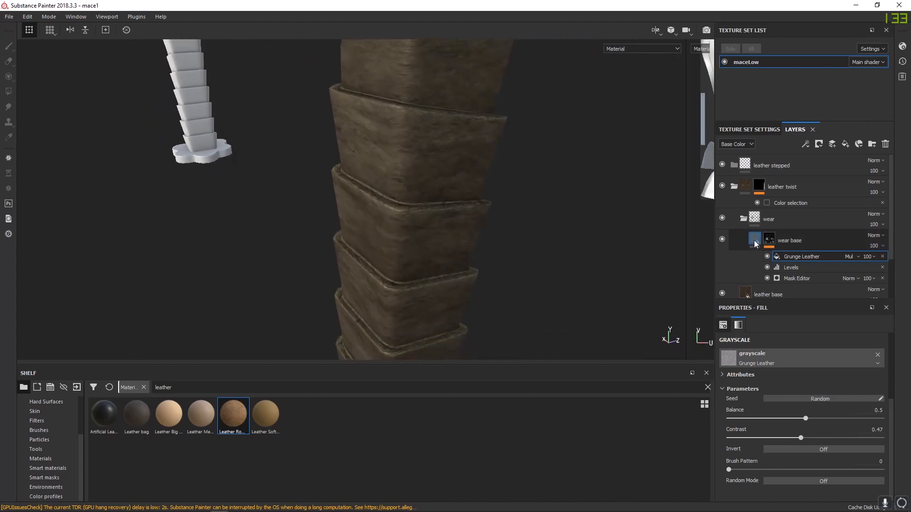
- Change the wear base layer's base color to a less saturated, slightly darker brown
left_click(759, 242)
left_click(787, 414)
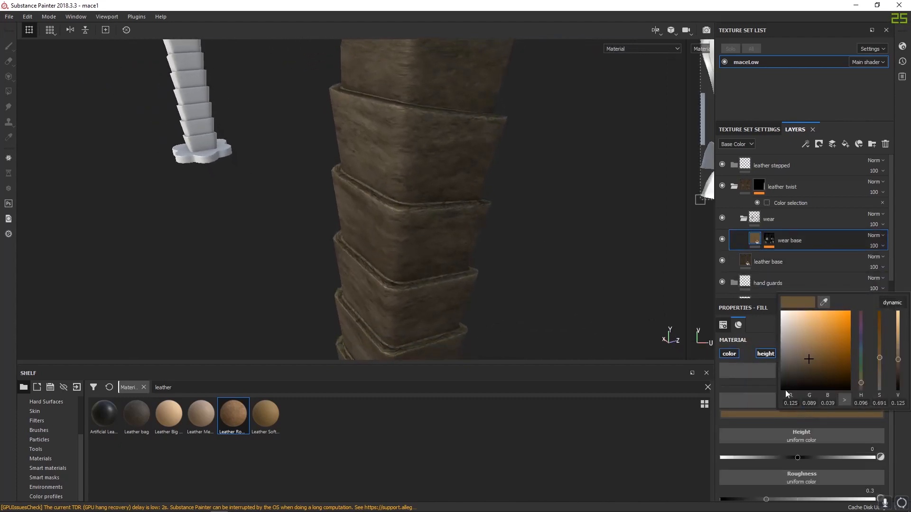
left_click_drag(809, 359, 798, 363)
left_click(776, 146)
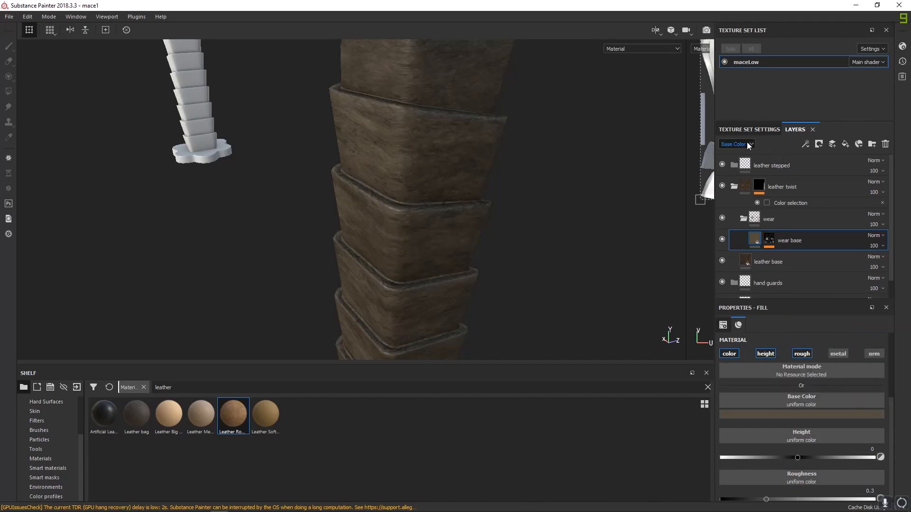
- Try the wear base layer's Base Color opacity at 0 and restore it to 100
left_click(745, 143)
left_click(746, 143)
left_click(746, 143)
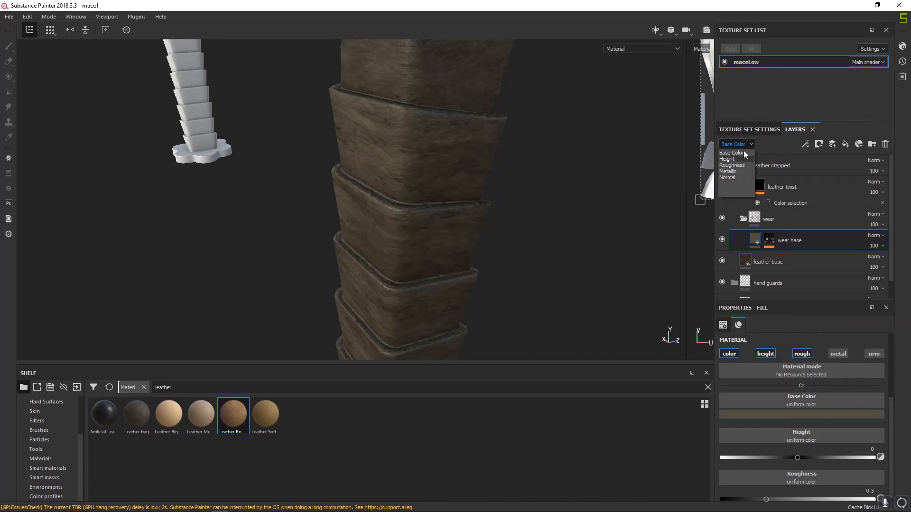
left_click(745, 152)
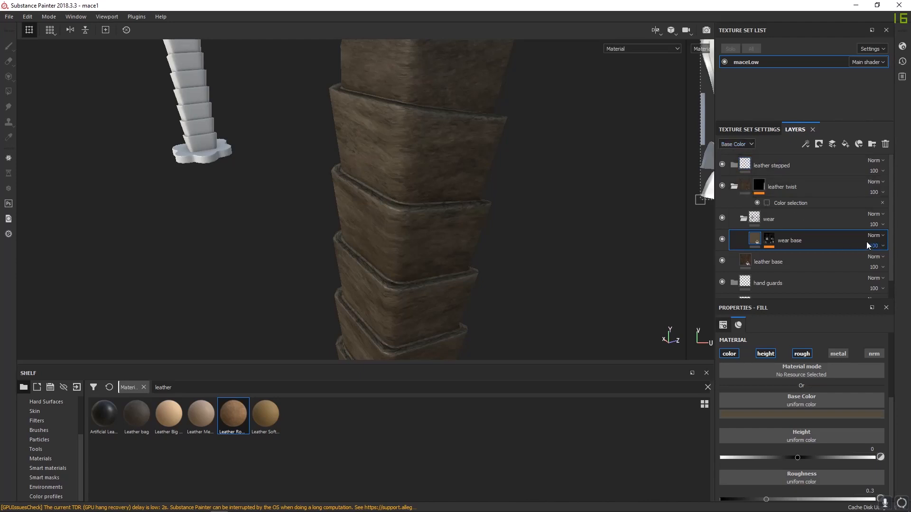
left_click(743, 143)
left_click(735, 154)
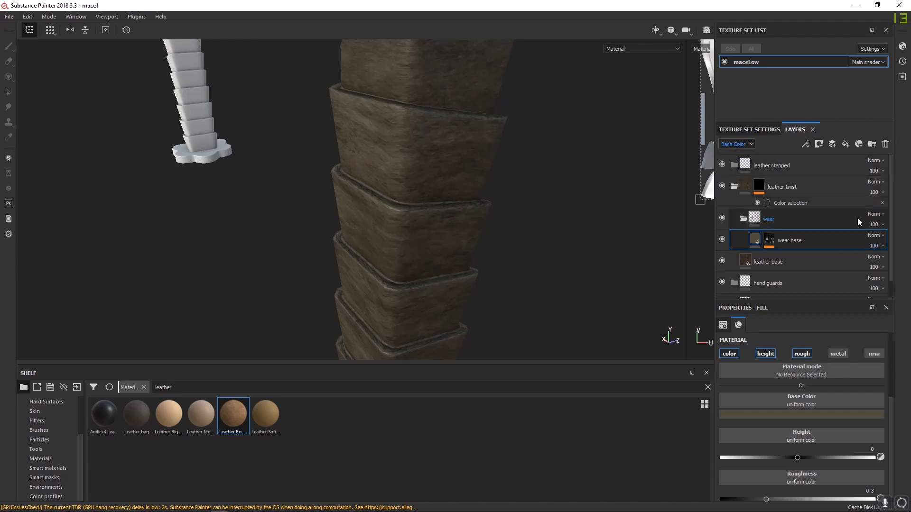
left_click(882, 246)
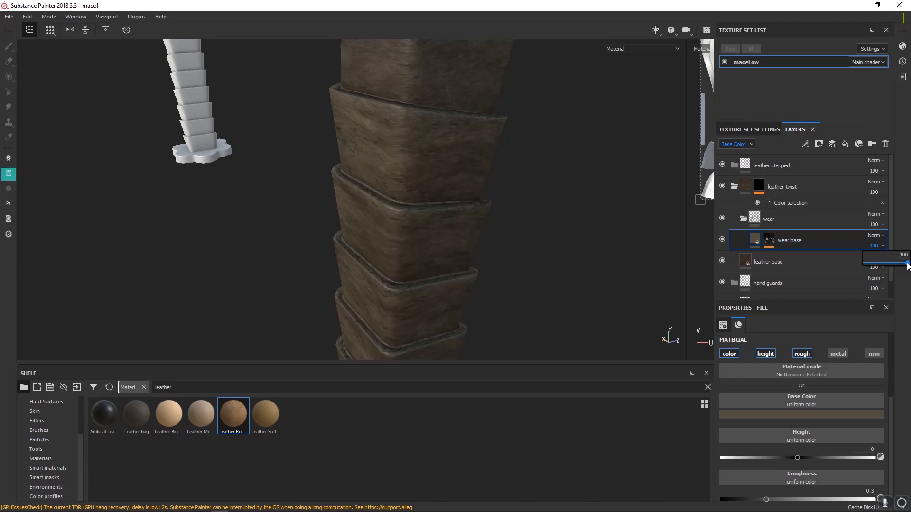
left_click_drag(907, 266, 858, 267)
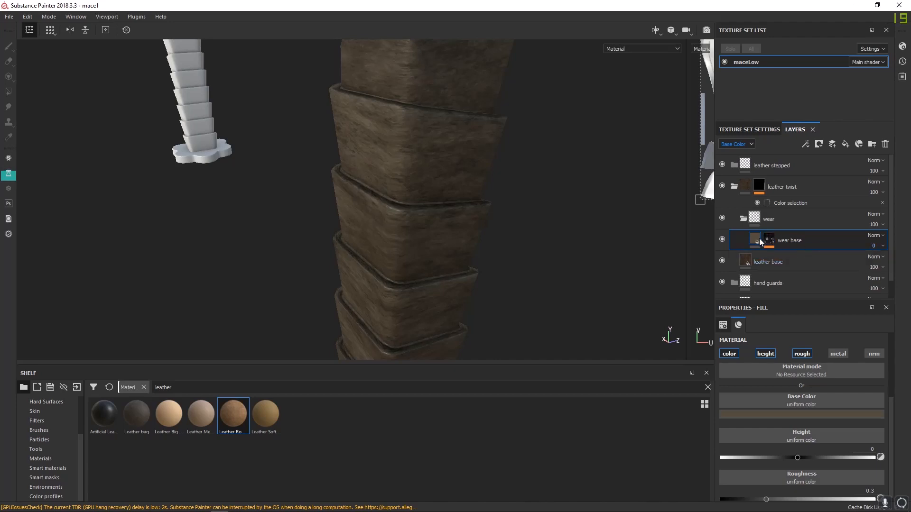
left_click_drag(875, 265, 905, 265)
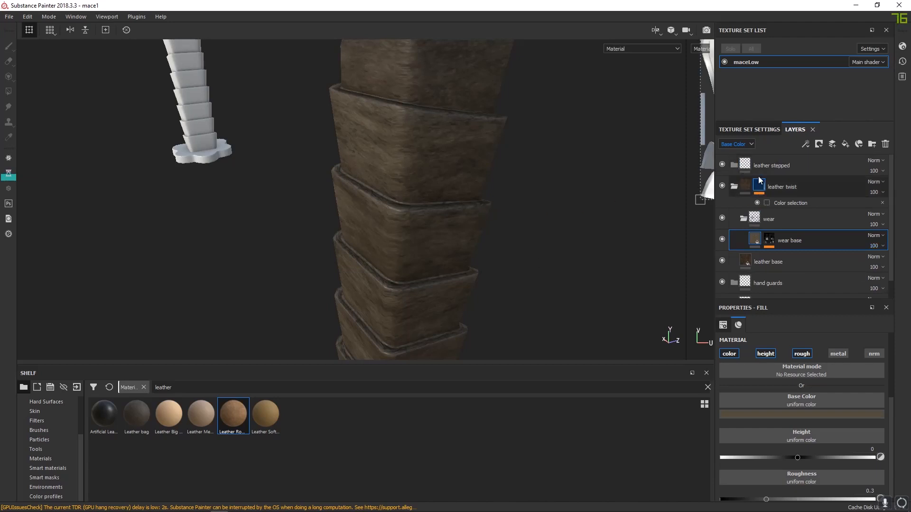
- Switch the layer stack to the Roughness channel, try the wear base layer at 0 opacity and return it to 100
left_click(751, 145)
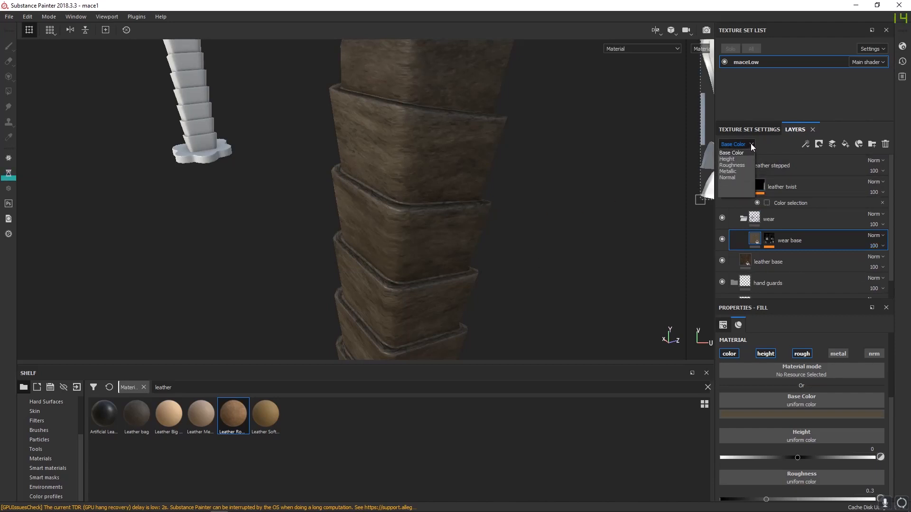
left_click(732, 165)
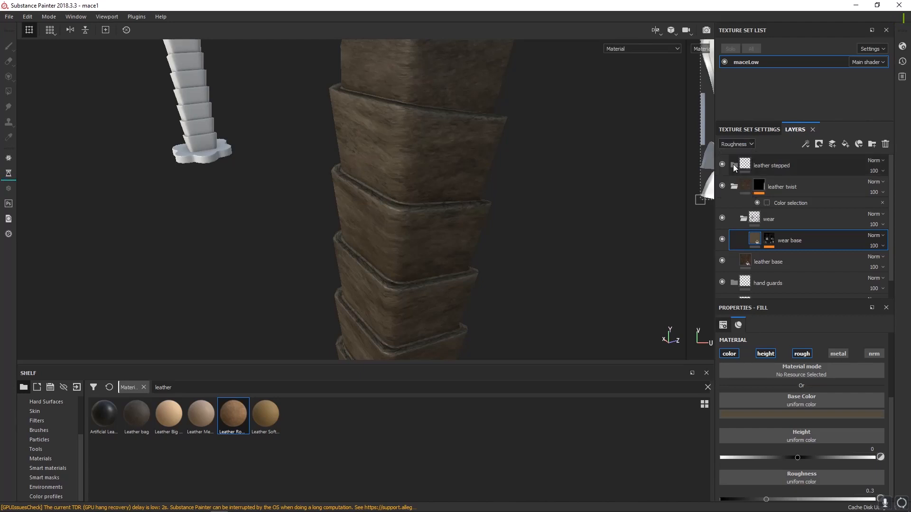
key("ctrl+s")
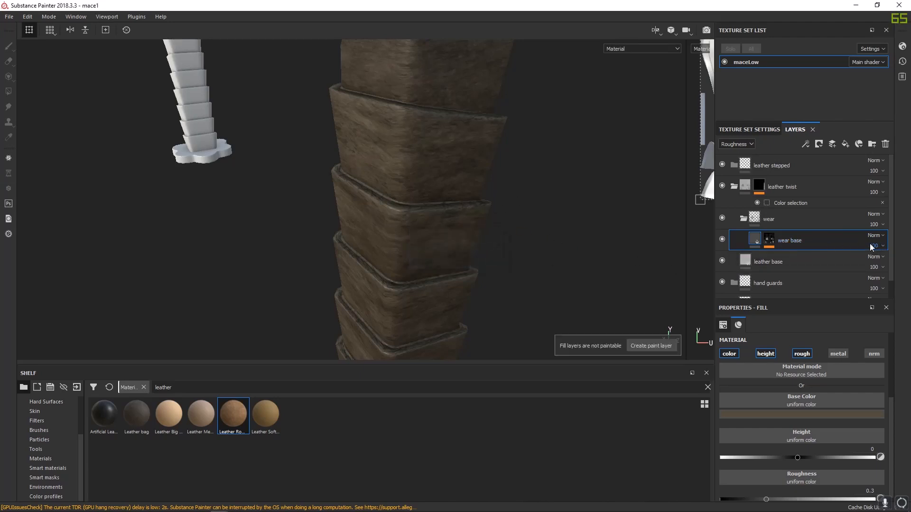
left_click_drag(464, 212, 466, 218, "alt")
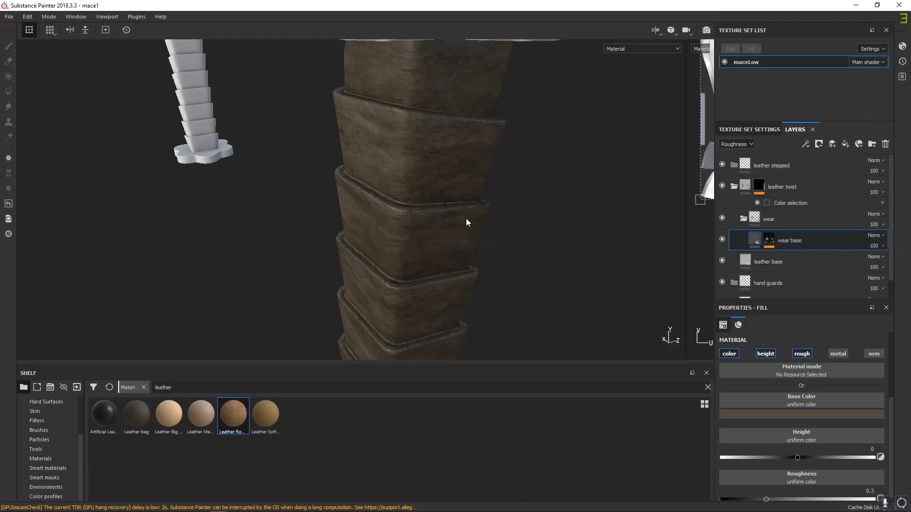
key("ctrl+s")
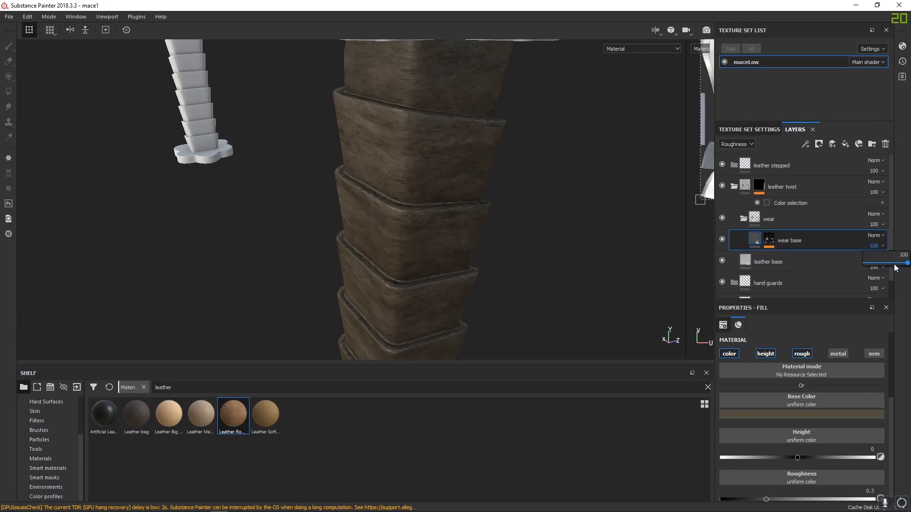
left_click(883, 246)
left_click_drag(889, 264, 866, 264)
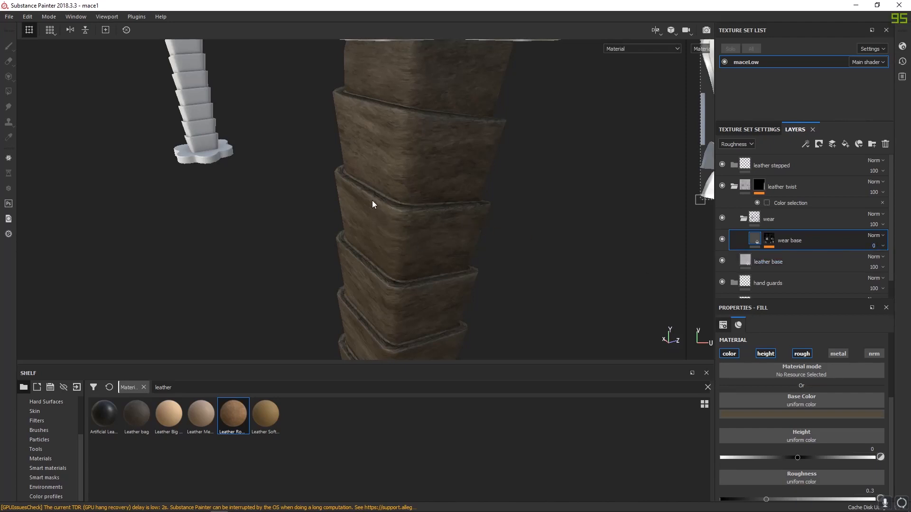
left_click_drag(882, 262, 906, 263)
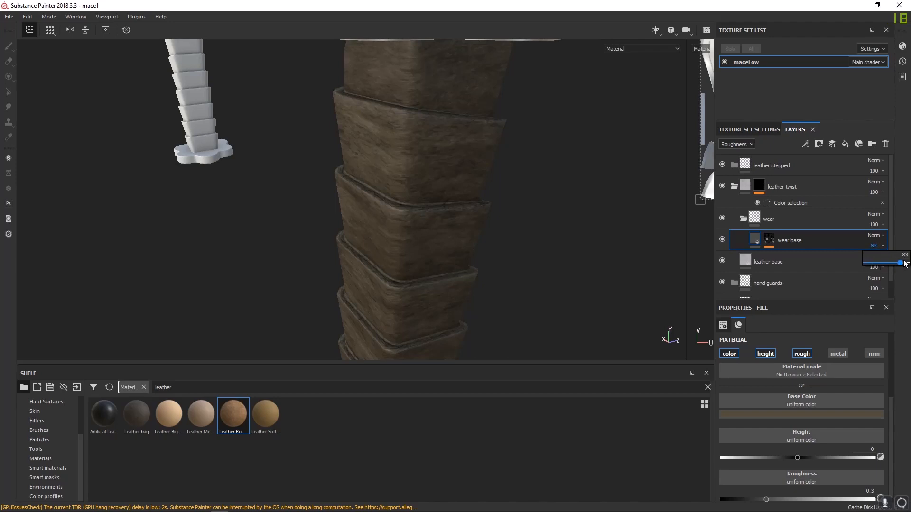
- Set the wear base layer's Roughness channel opacity to 53 and its roughness value to 0.7217
left_click(740, 145)
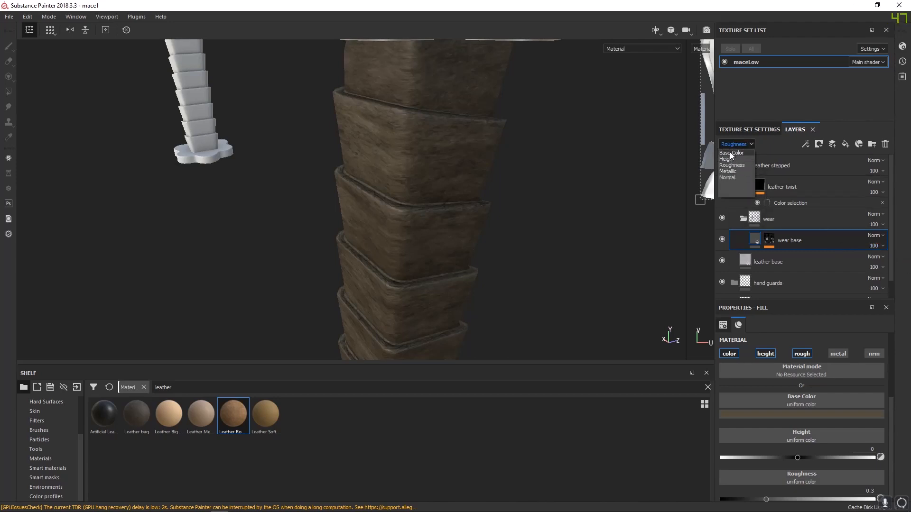
left_click(881, 246)
left_click_drag(888, 263, 886, 264)
scroll(807, 436, "down", 1)
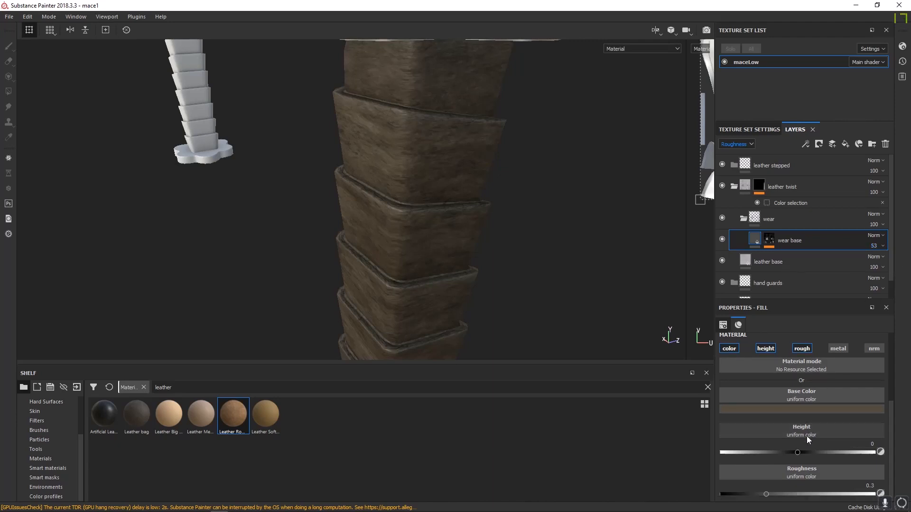
left_click_drag(802, 496, 812, 496)
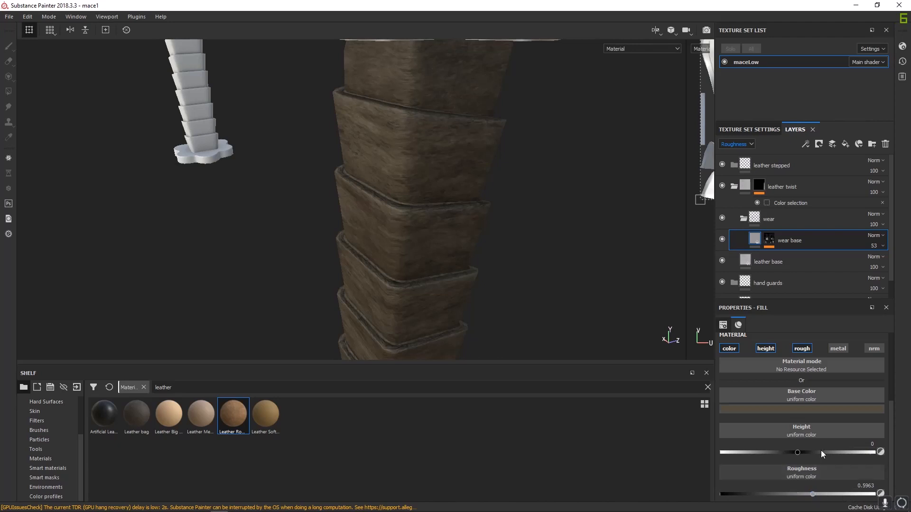
left_click(827, 494)
left_click_drag(827, 494, 834, 494)
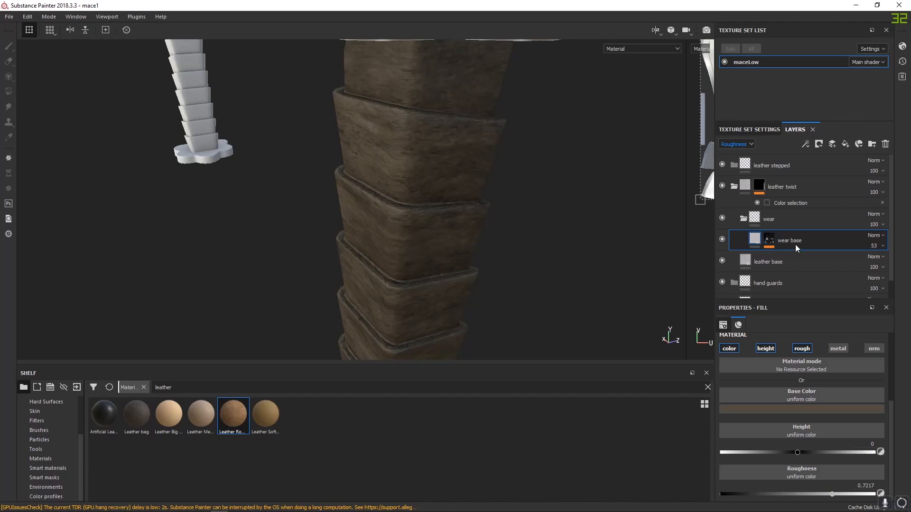
- Switch the layer stack back to Base Color and set the wear base layer's opacity to 97 in that channel
left_click(736, 144)
left_click(734, 152)
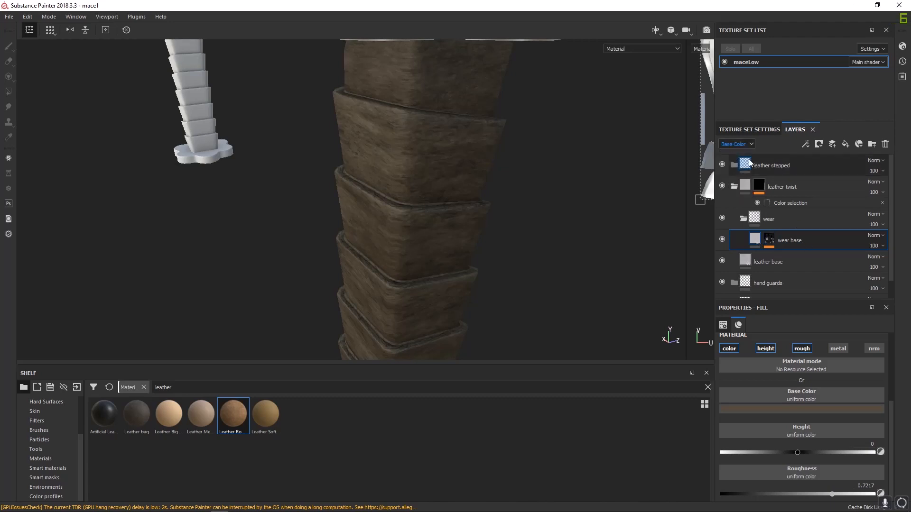
left_click(881, 245)
left_click_drag(890, 263, 909, 264)
left_click_drag(417, 240, 426, 160, "alt")
- Rename the wear base layer as "wear top"
left_click(798, 218)
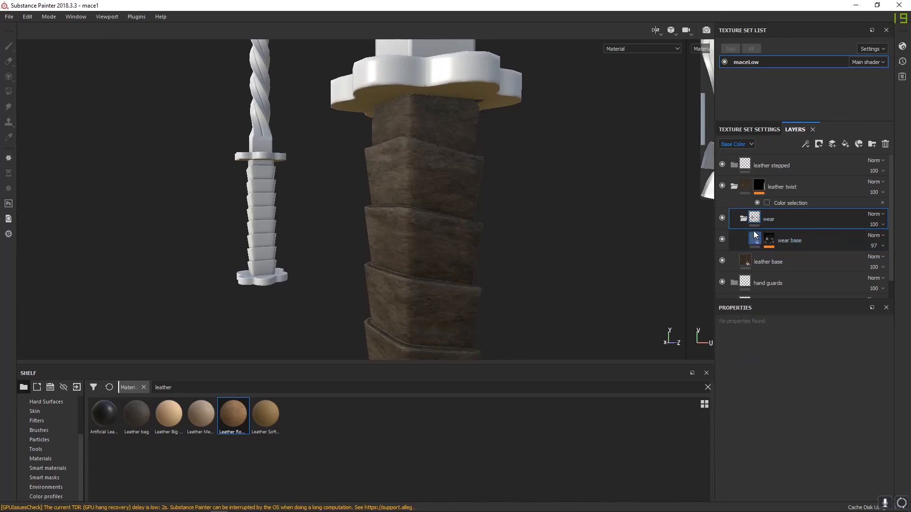
double_click(790, 240)
type("wear")
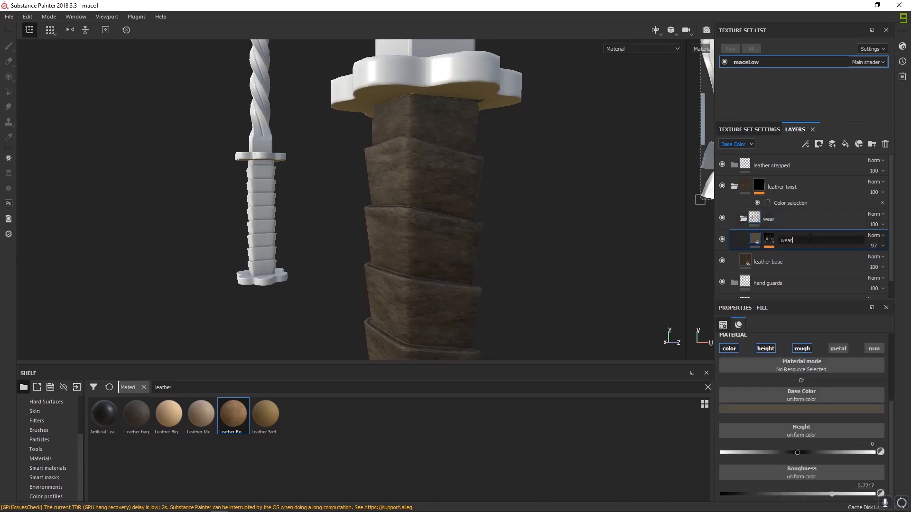
type(" top")
key("Return")
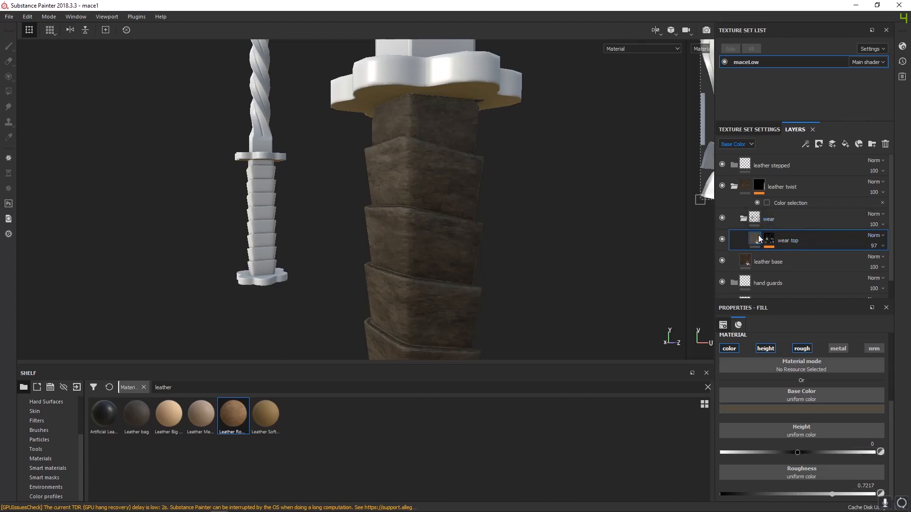
- Duplicate the wear top layer and name the copy "wear edge"
key("ctrl+d")
double_click(791, 241)
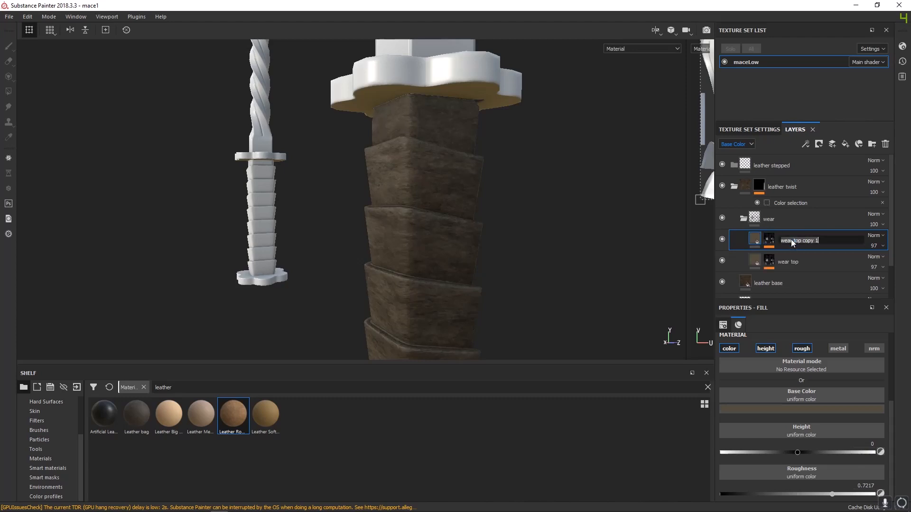
type("ed")
key("BackSpace")
type("ge")
key("Return")
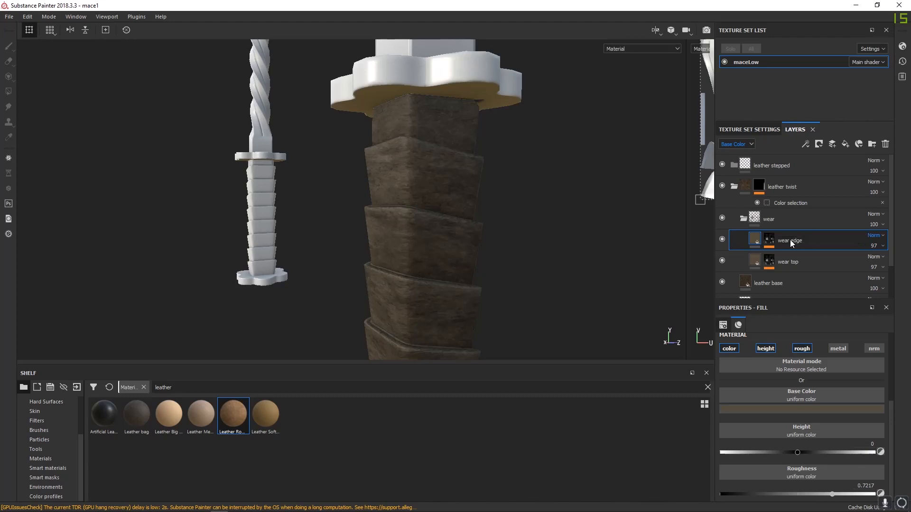
- Replace the wear edge layer's existing mask and its effects with a new black mask
left_click(769, 239)
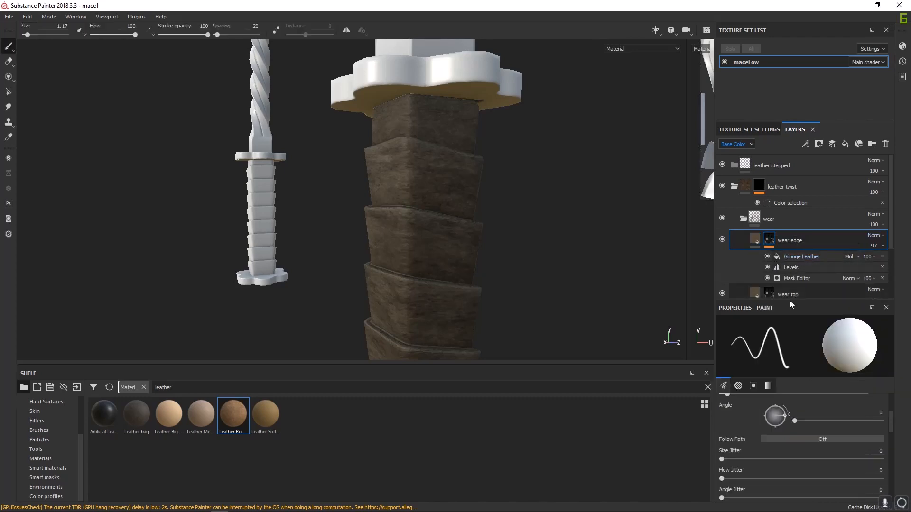
left_click(759, 239)
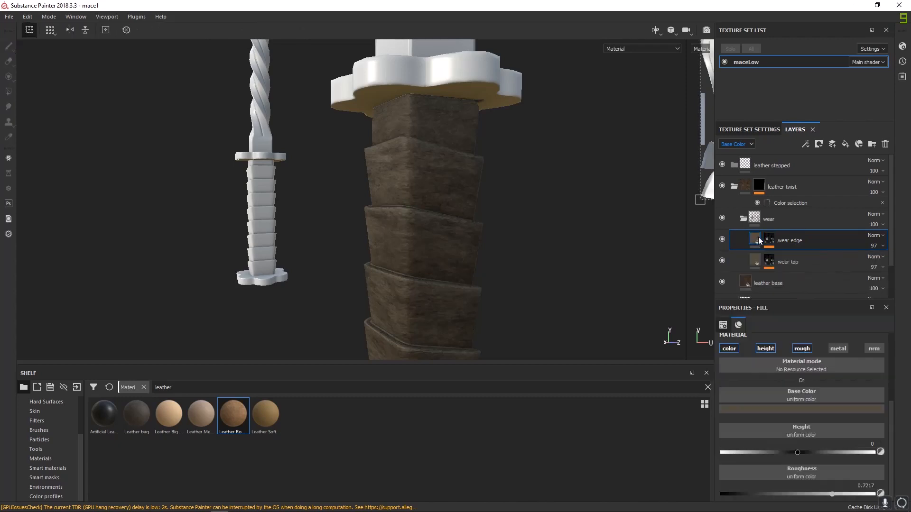
right_click(756, 241)
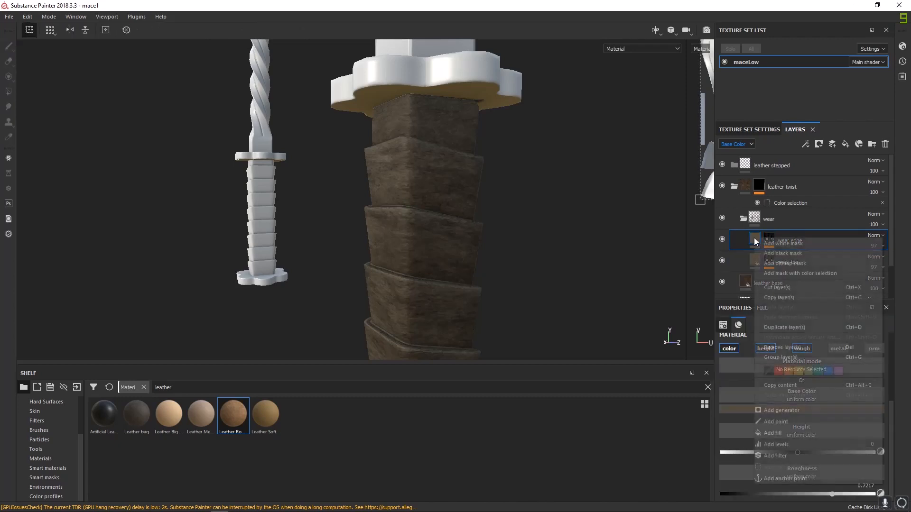
left_click(781, 252)
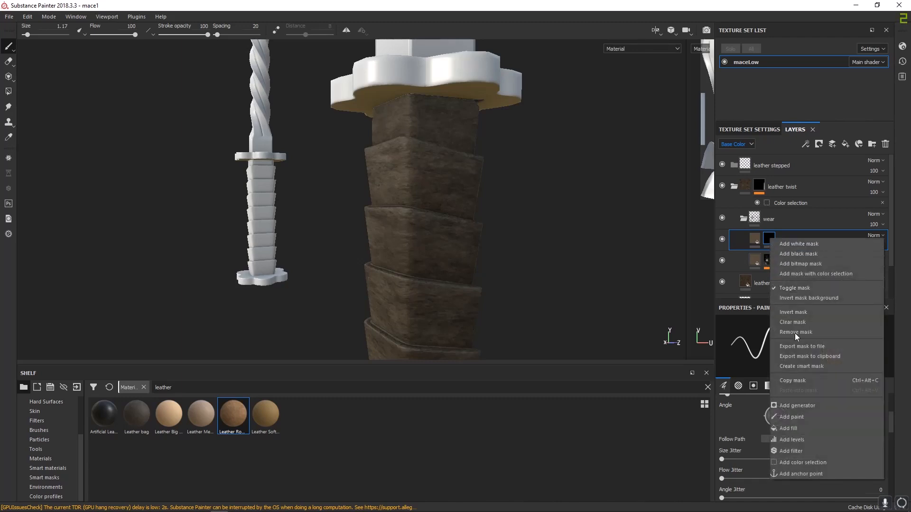
- Add a Metal Edge Wear generator to the wear edge layer's mask
left_click(791, 406)
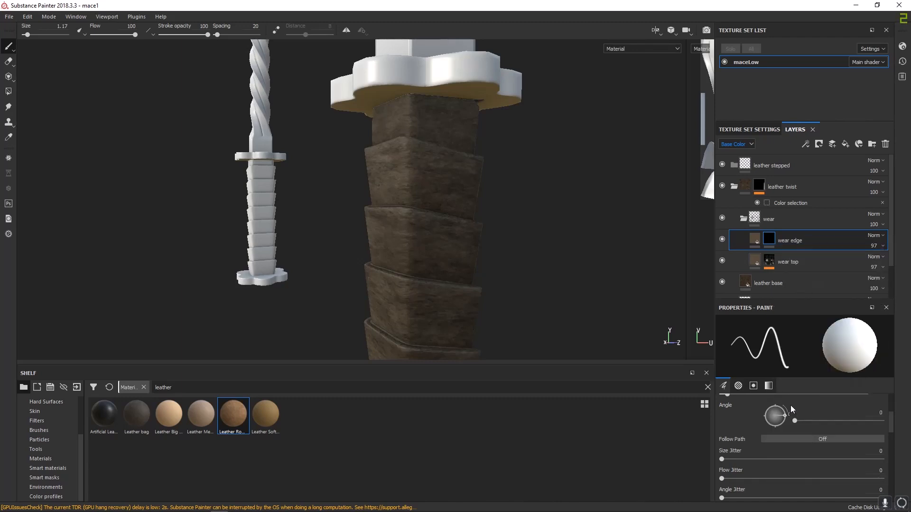
left_click(782, 340)
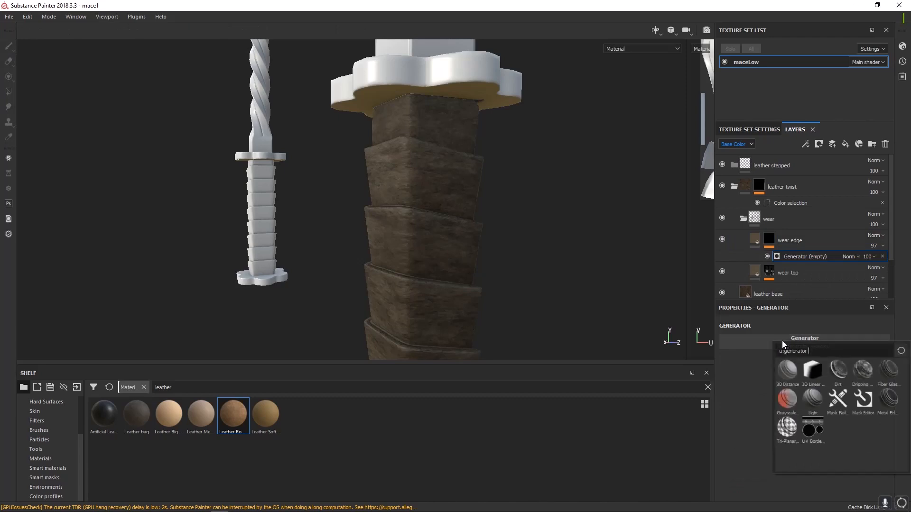
left_click(888, 400)
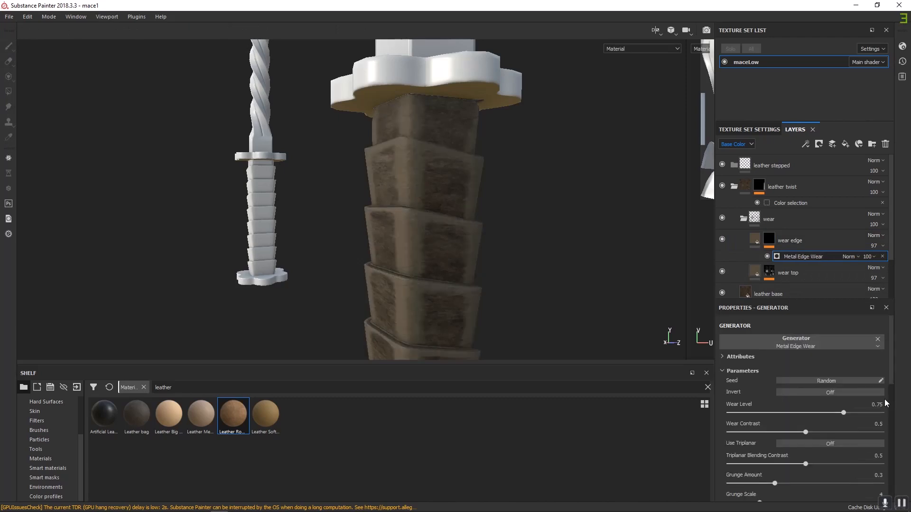
- Assign the Grunge Leather texture as the custom grunge input of the Metal Edge Wear generator
left_click_drag(519, 255, 471, 248, "alt")
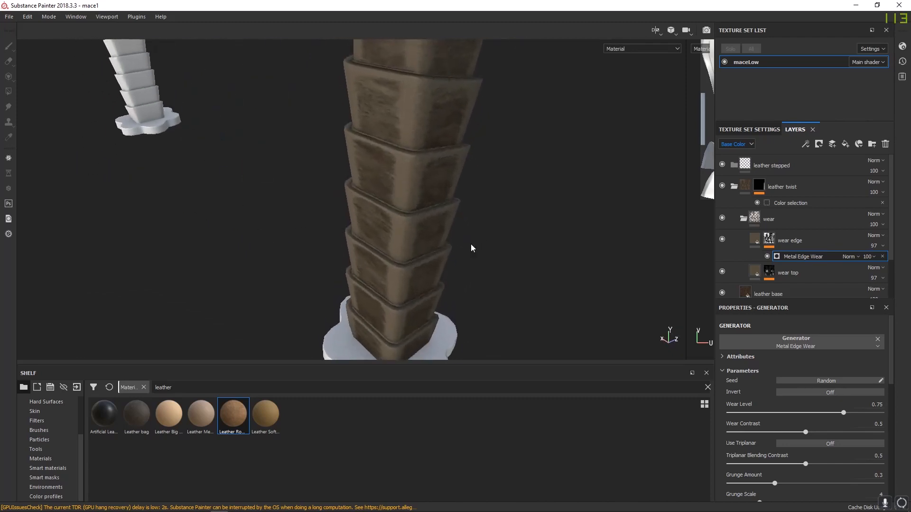
scroll(824, 462, "down", 3)
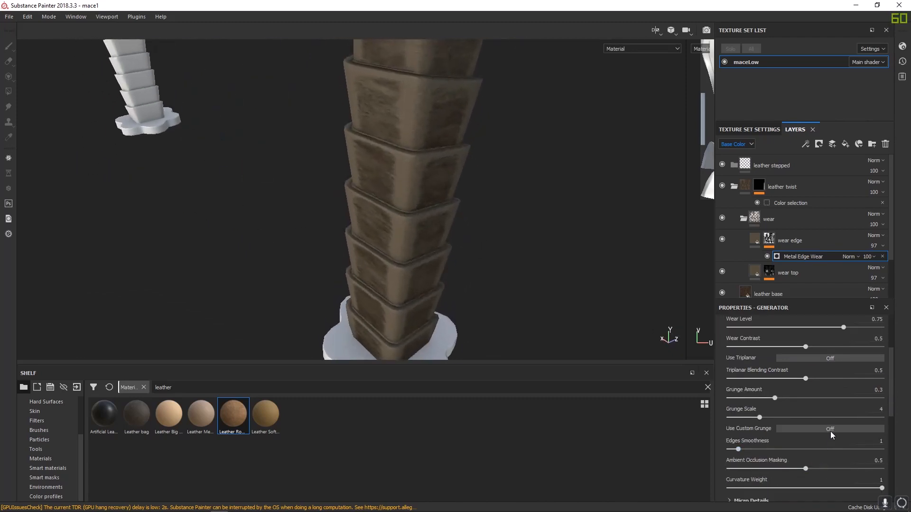
scroll(830, 432, "down", 6)
scroll(801, 412, "up", 3)
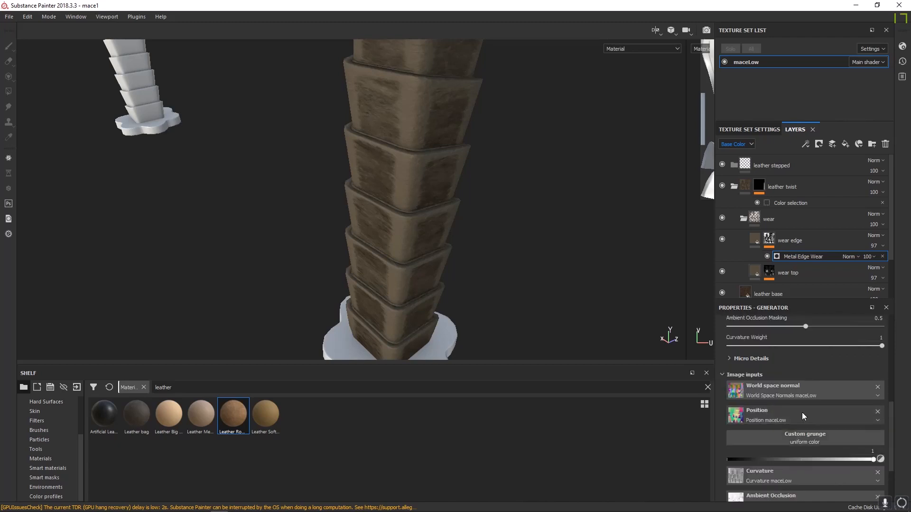
scroll(804, 406, "down", 2)
left_click(796, 437)
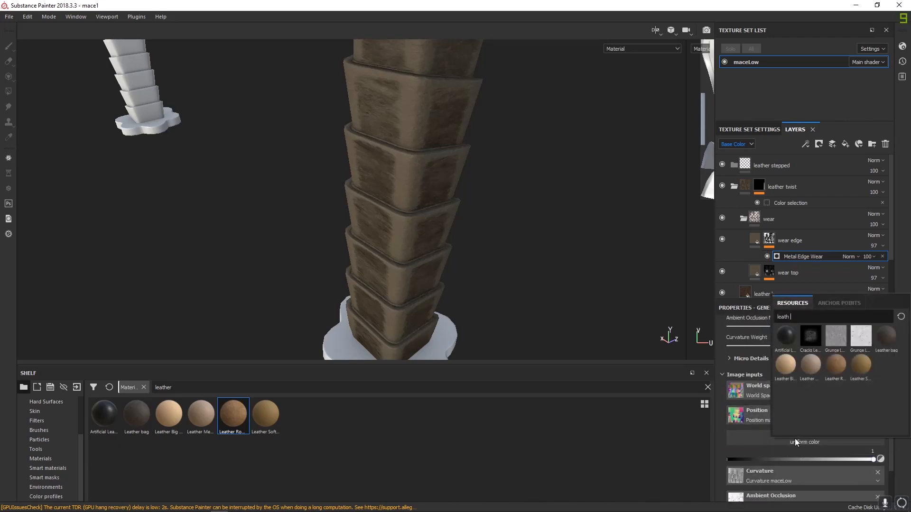
left_click(835, 335)
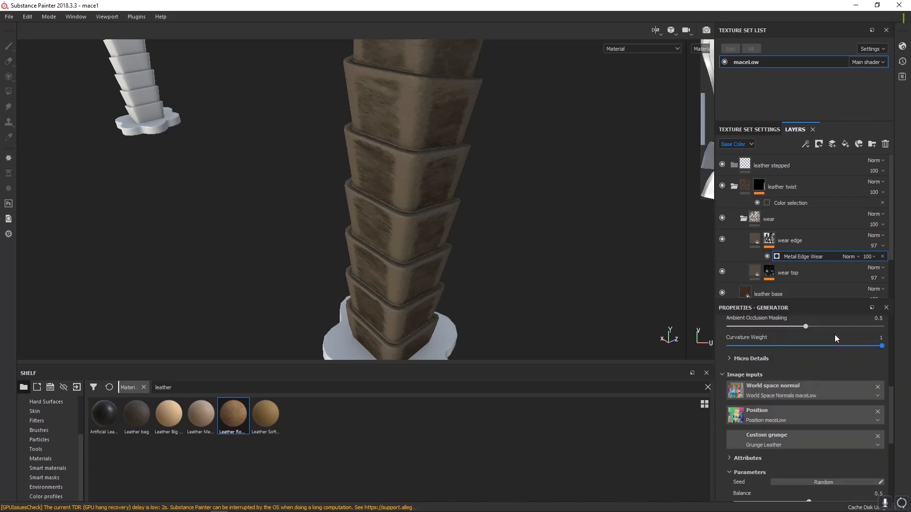
- Set the Metal Edge Wear generator's wear level to 0.54 and display the wear edge layer's mask alone on the model
scroll(801, 448, "up", 10)
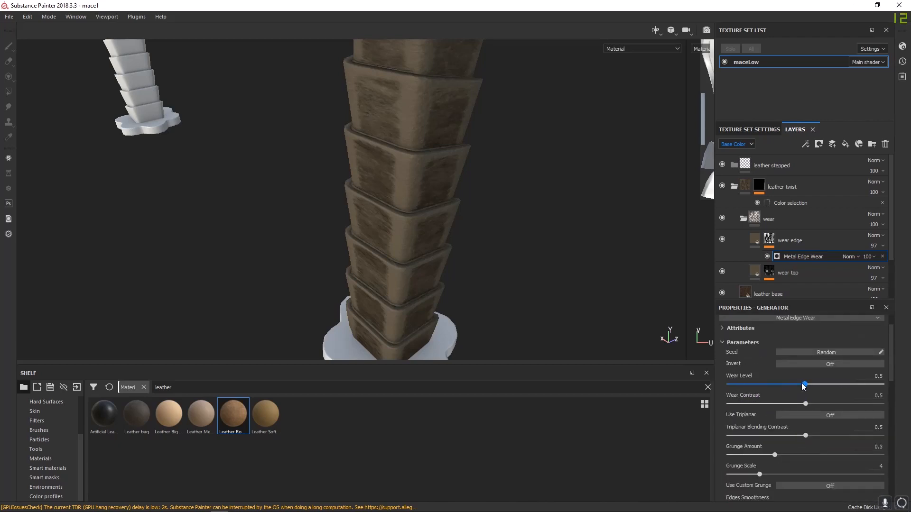
left_click(812, 384)
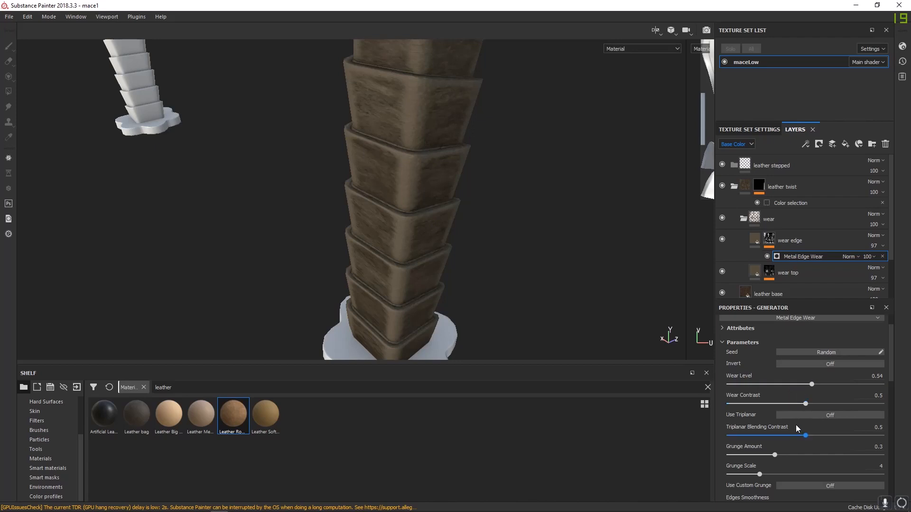
left_click(770, 239, "alt")
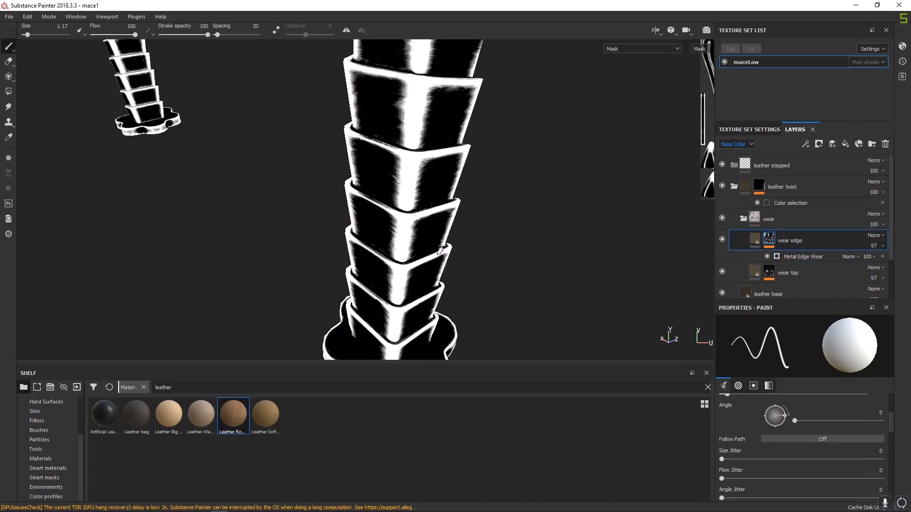
left_click(802, 257)
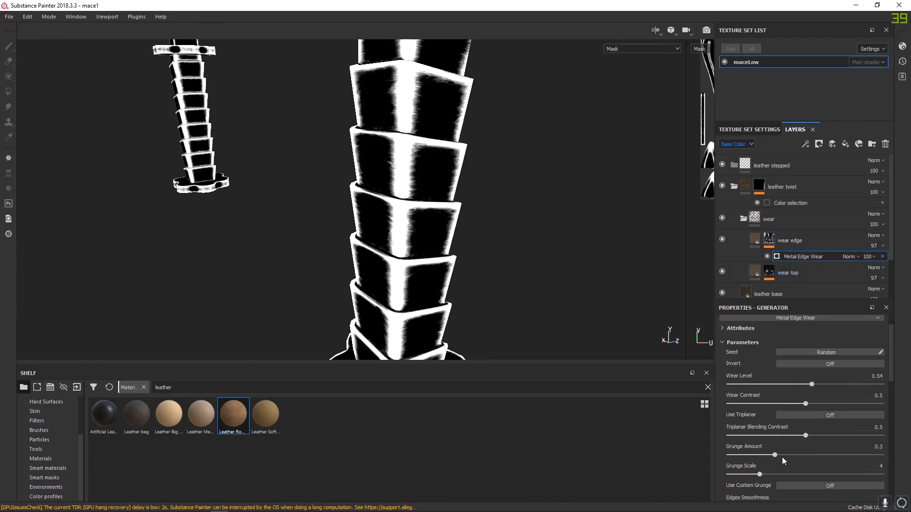
- Set the generator's grunge scale to 12 and grunge amount to 0.68, and enable triplanar with a blending contrast of 0
left_click_drag(762, 388, 841, 389)
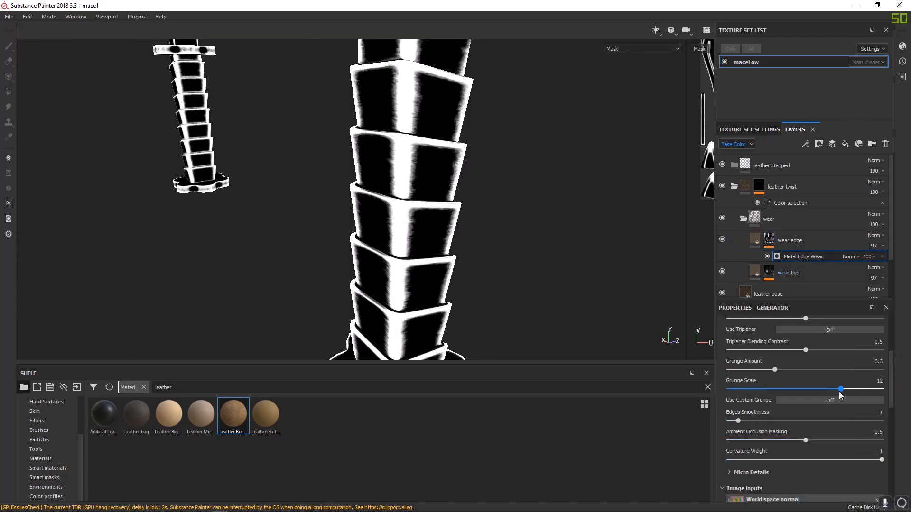
scroll(807, 392, "up", 3)
left_click_drag(778, 421, 722, 407)
left_click(805, 387)
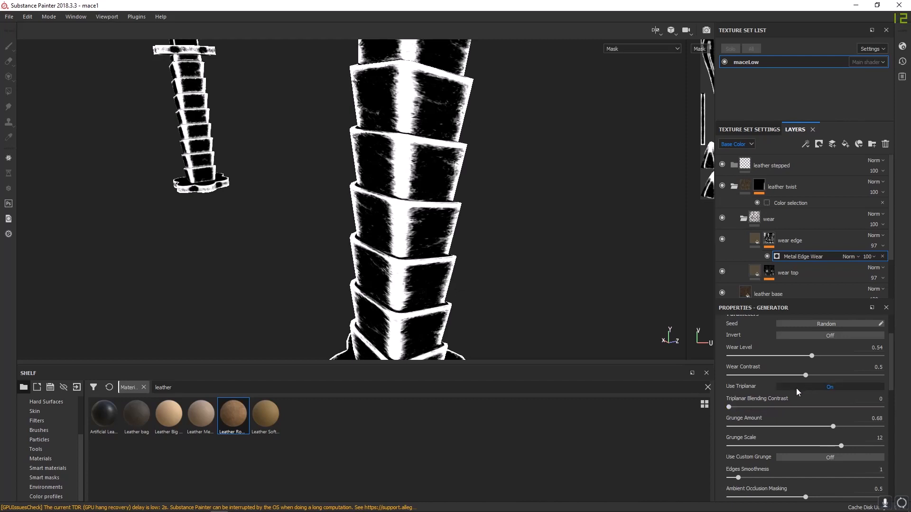
left_click_drag(517, 190, 562, 237, "alt")
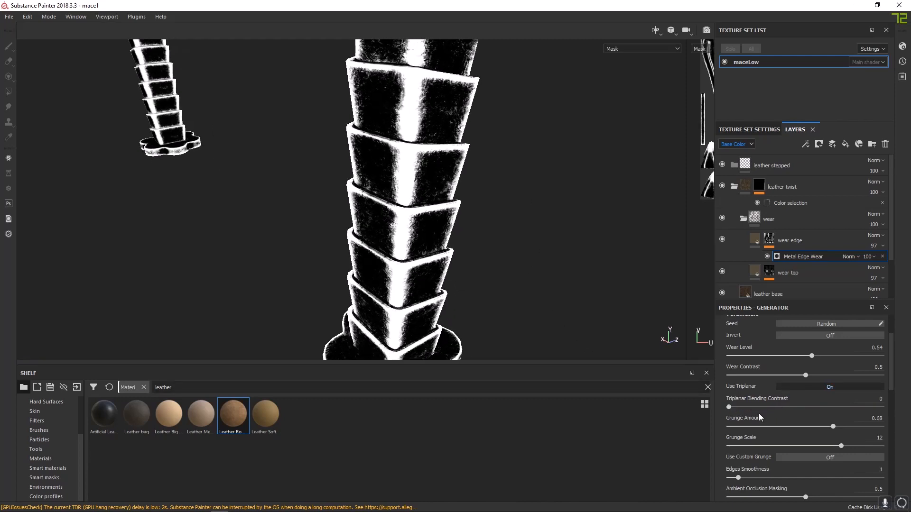
- Set the generator's wear contrast to 0.14 and wear level to 0.53, judging the result in the material view
scroll(758, 414, "up", 2)
left_click_drag(789, 404, 750, 404)
left_click_drag(811, 385, 778, 393)
key("m")
left_click_drag(450, 285, 489, 300, "alt")
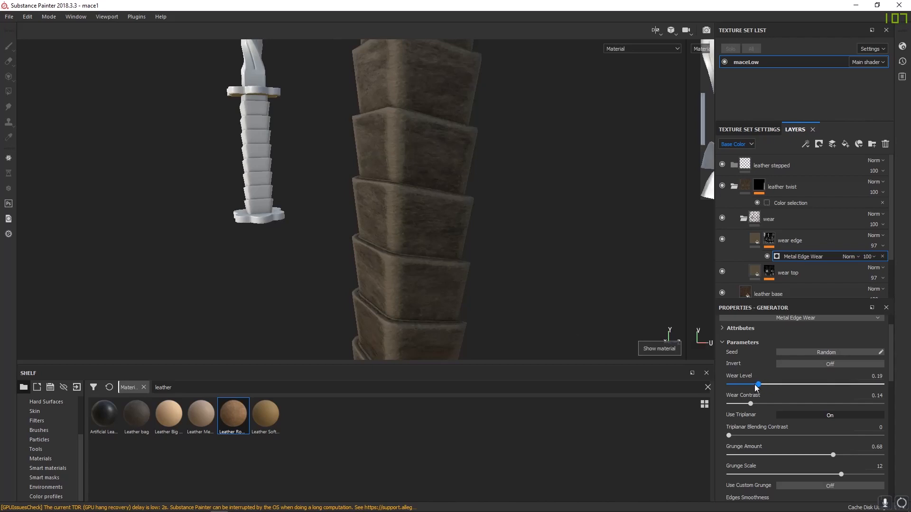
left_click_drag(785, 383, 810, 383)
left_click_drag(431, 258, 372, 206, "alt")
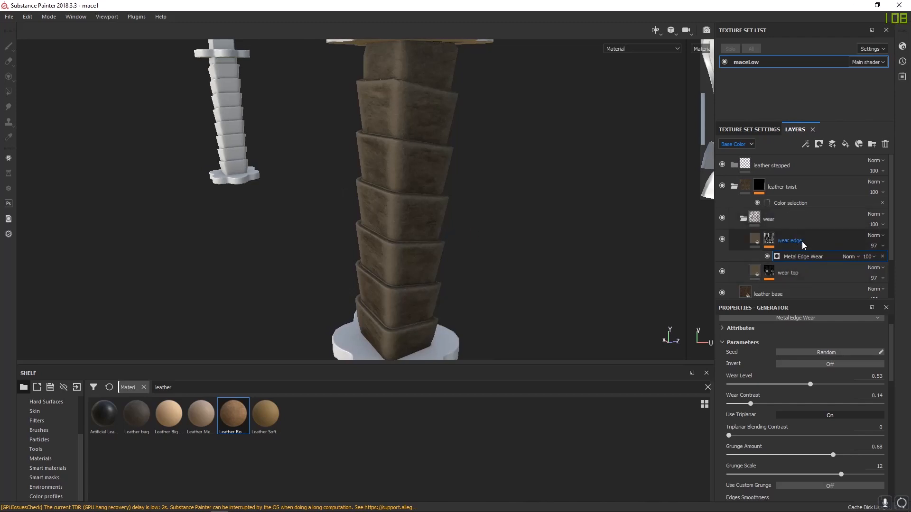
- Examine the worn leather grip segments up close from several angles, and check the Metal Edge Wear generator's image inputs
scroll(797, 247, "down", 2)
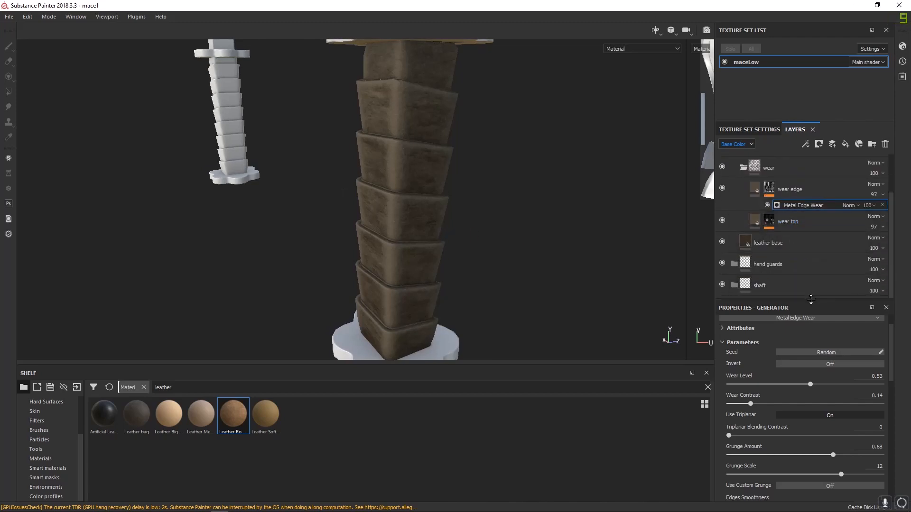
left_click_drag(807, 301, 817, 372)
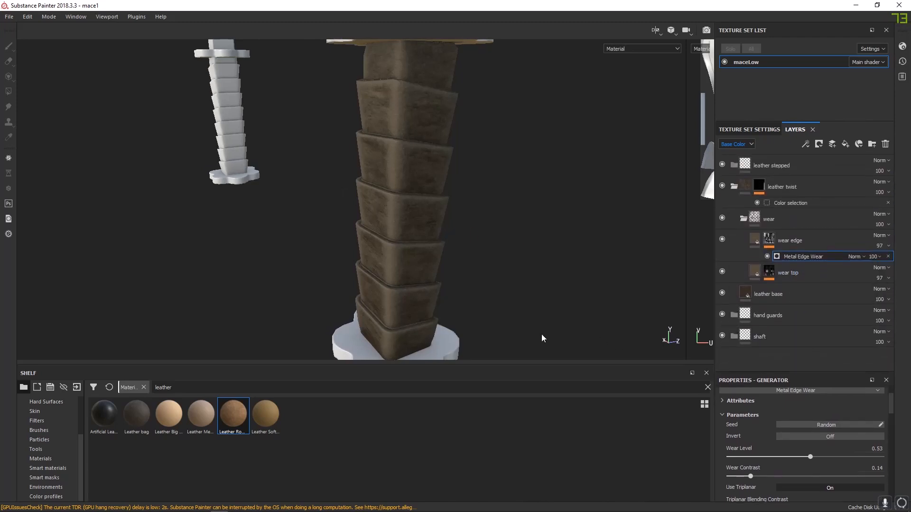
middle_click_drag(365, 234, 350, 185, "alt")
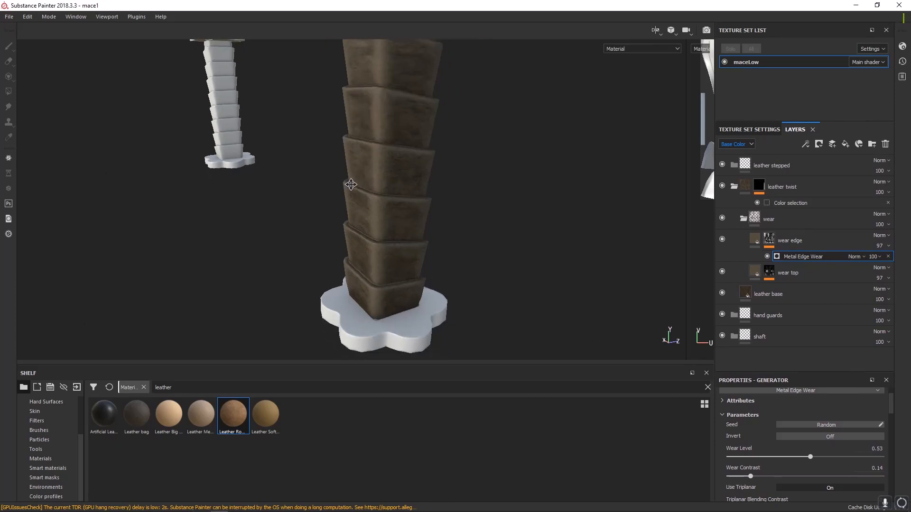
right_click_drag(536, 247, 629, 269, "alt")
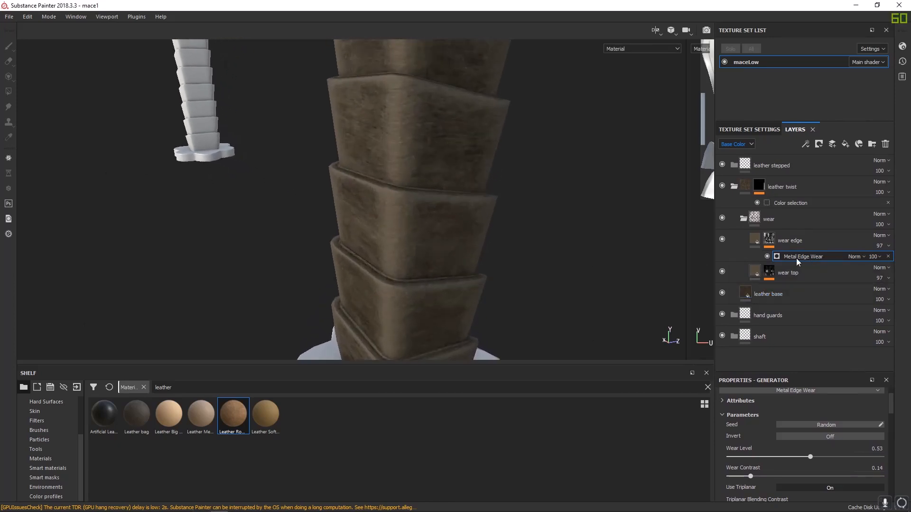
scroll(818, 436, "down", 5)
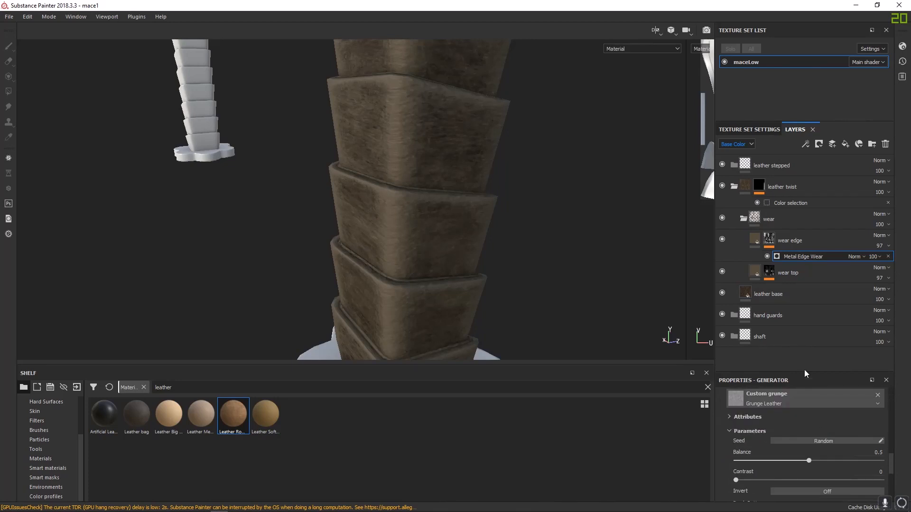
left_click_drag(801, 372, 801, 287)
scroll(787, 398, "down", 3)
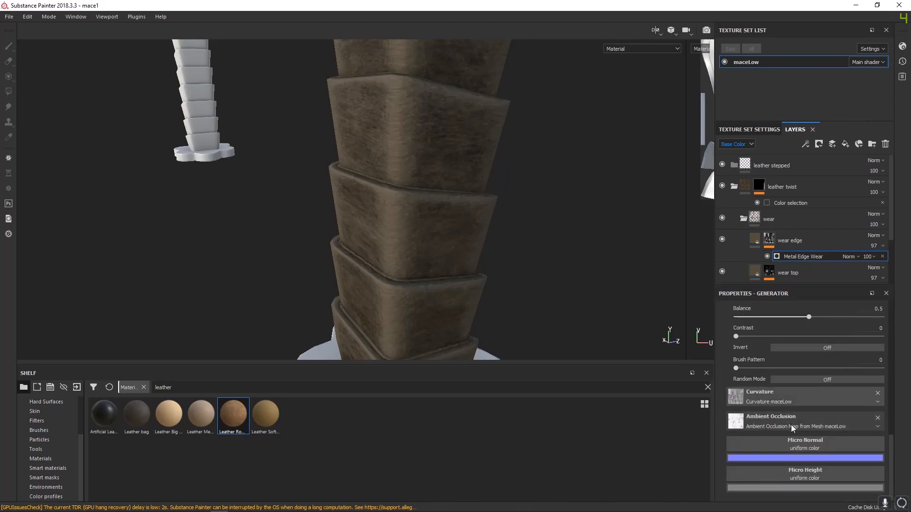
scroll(774, 427, "up", 4)
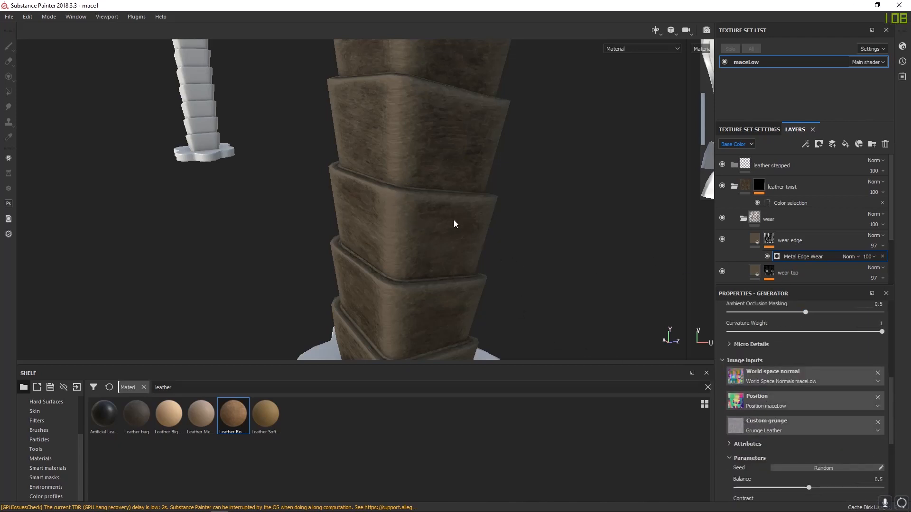
left_click_drag(454, 221, 413, 211, "alt")
right_click_drag(413, 212, 618, 279, "alt")
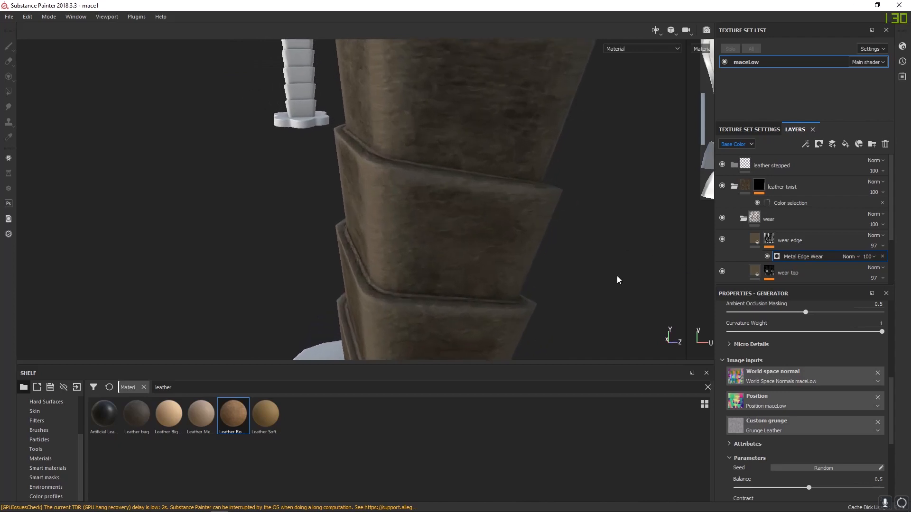
left_click_drag(618, 278, 471, 259, "alt")
mouse_move(471, 259)
right_mouse_down("shift")
mouse_move(493, 266)
mouse_move(482, 267)
right_mouse_up("shift")
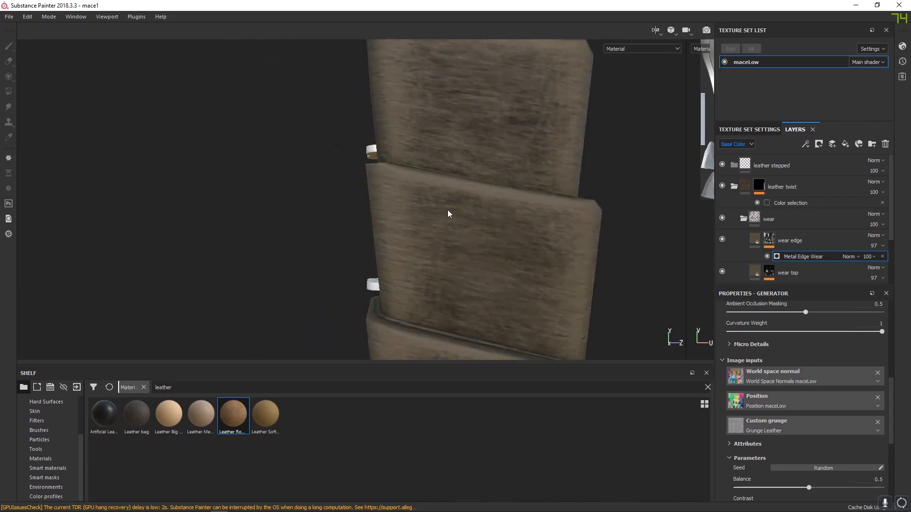
left_click_drag(493, 254, 445, 244, "alt")
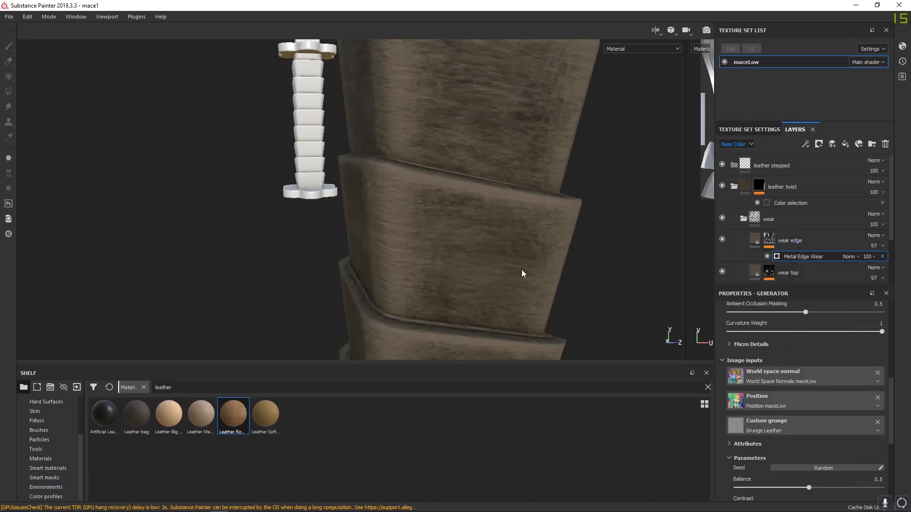
- Add an anchor point named "leather base" to the leather base layer
scroll(810, 242, "down", 3)
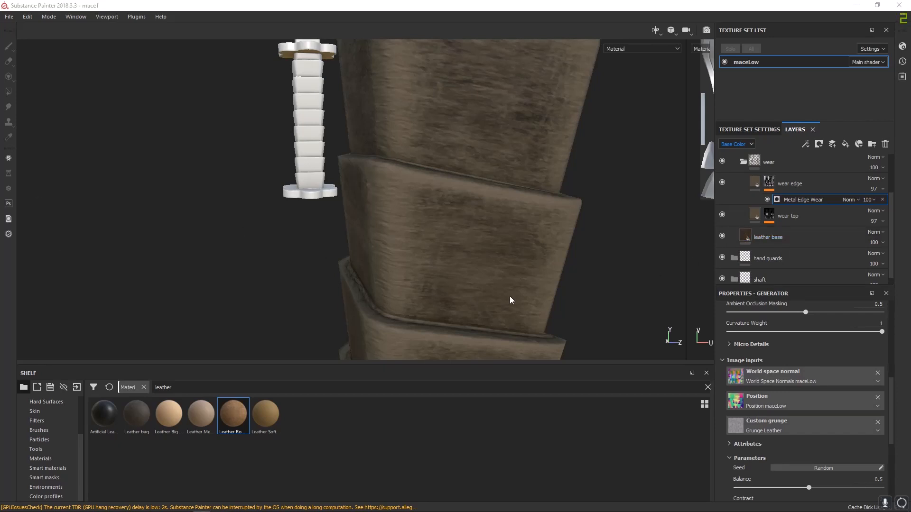
left_click(748, 237)
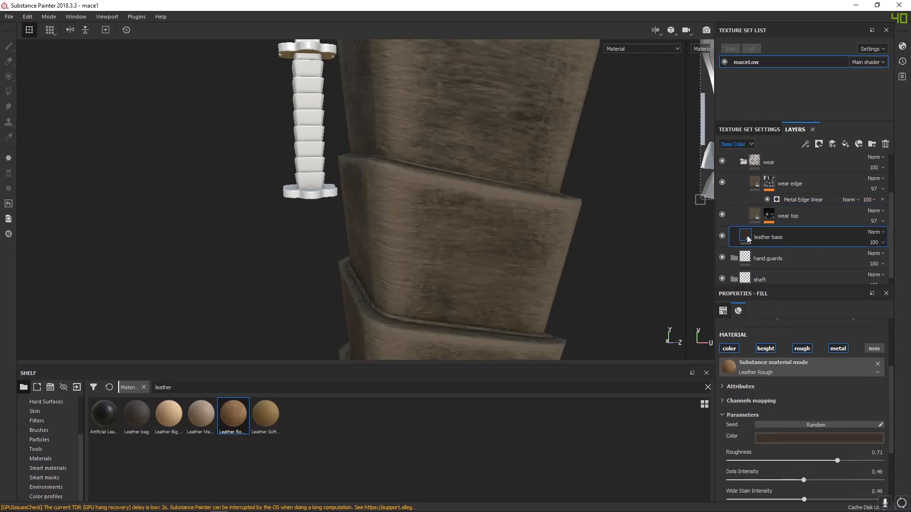
right_click(747, 236)
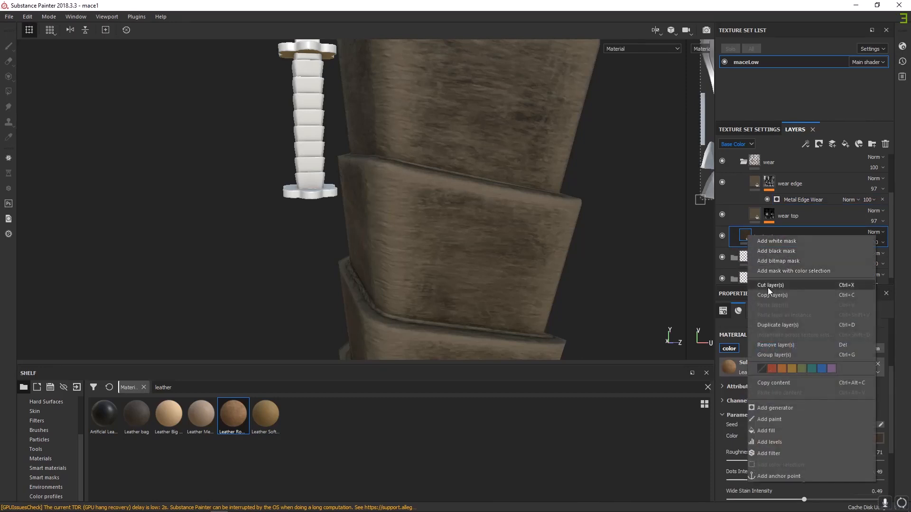
left_click(773, 477)
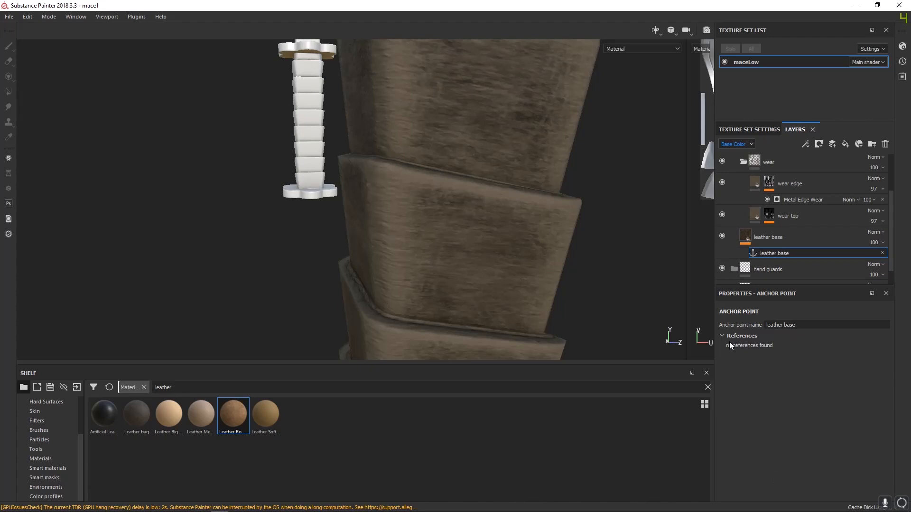
double_click(760, 326)
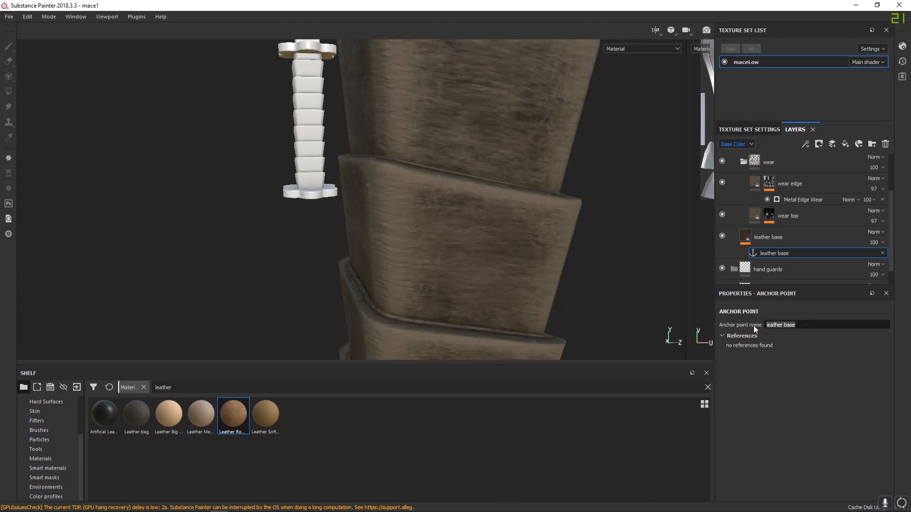
type("leather base")
left_click(778, 237)
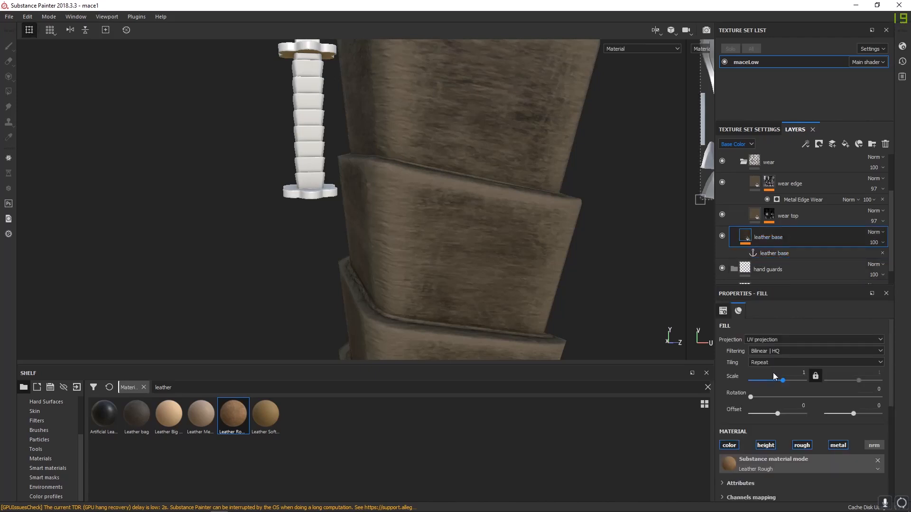
left_click(775, 253)
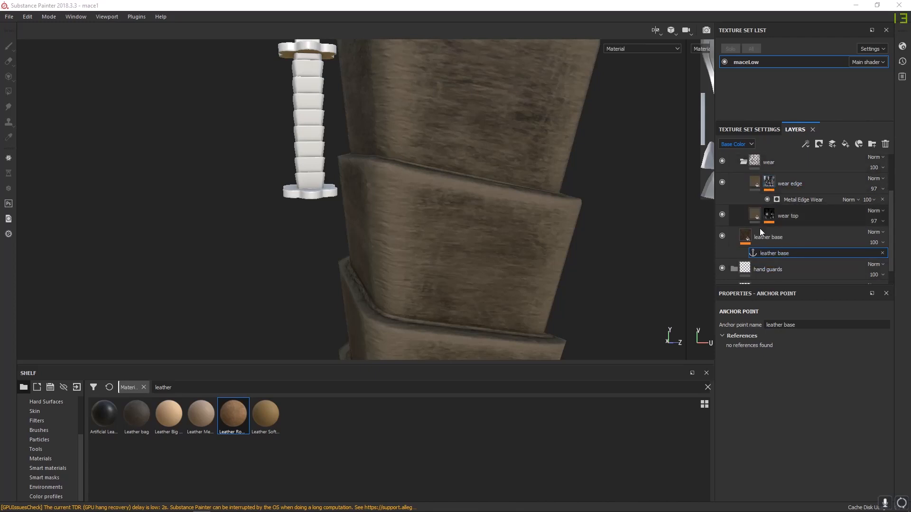
- Assign the leather base anchor point as the Metal Edge Wear generator's Micro Normal input, referencing the Normal channel
left_click(802, 199)
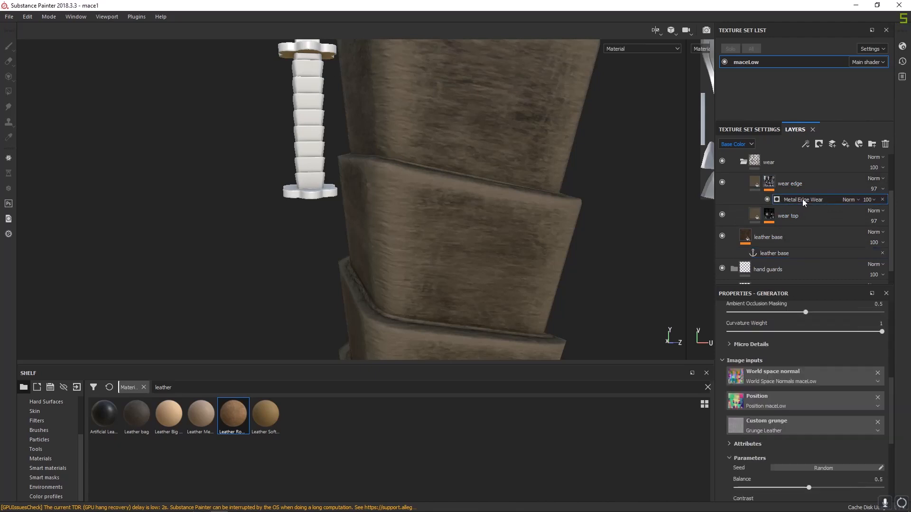
scroll(795, 435, "down", 5)
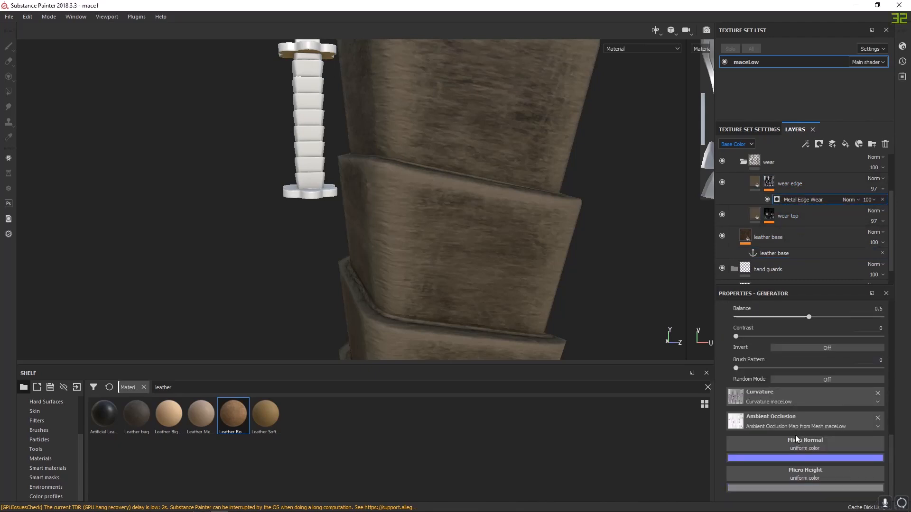
left_click(797, 443)
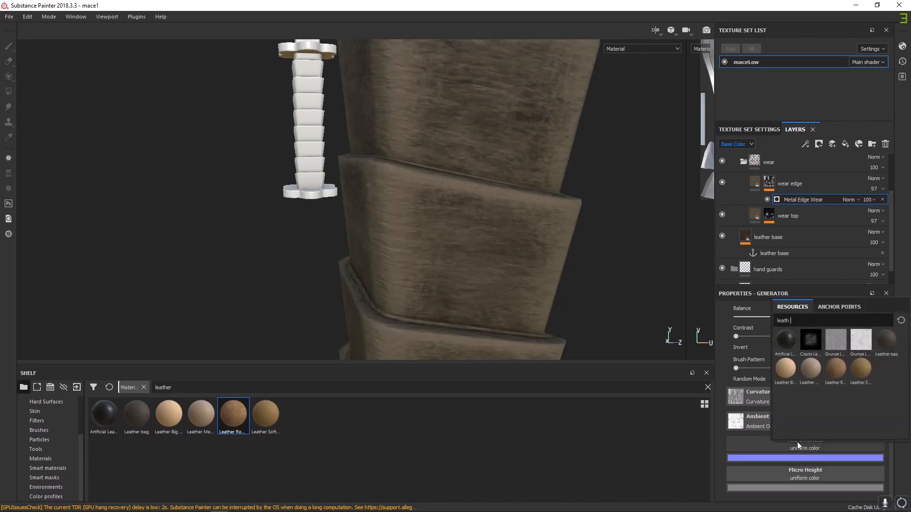
left_click(838, 307)
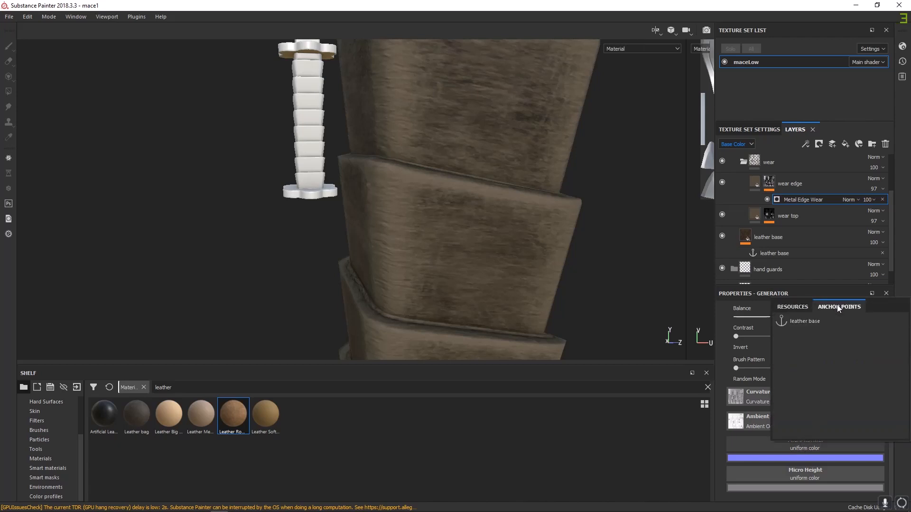
left_click(797, 321)
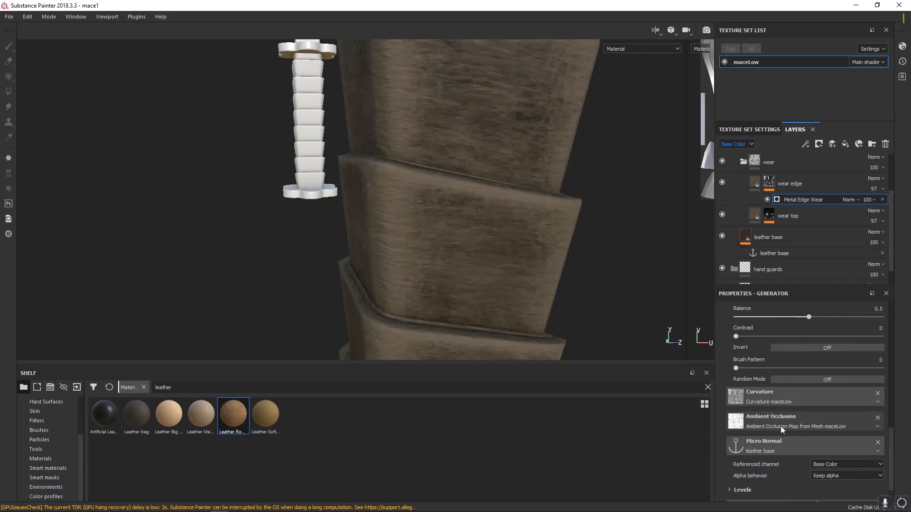
scroll(781, 426, "down", 2)
left_click(824, 431)
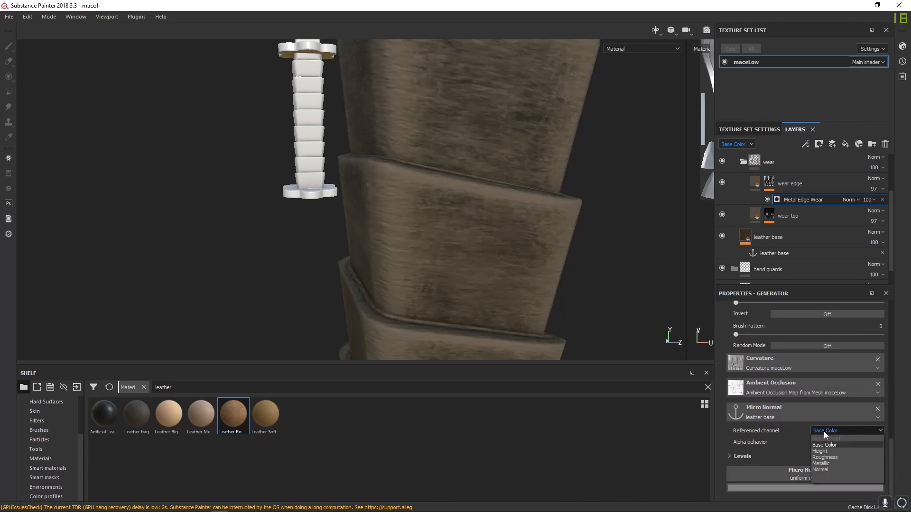
left_click(822, 469)
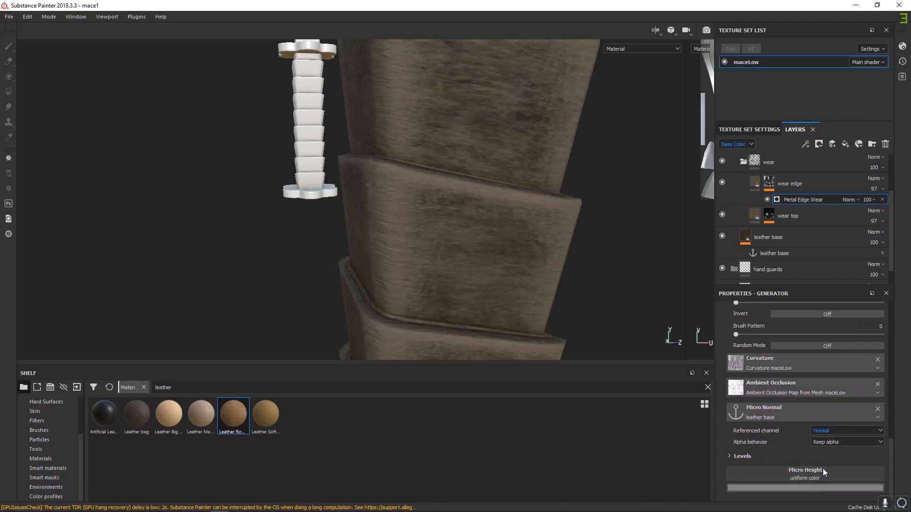
- Assign the leather base anchor point as the generator's Micro Height input
left_click(804, 474)
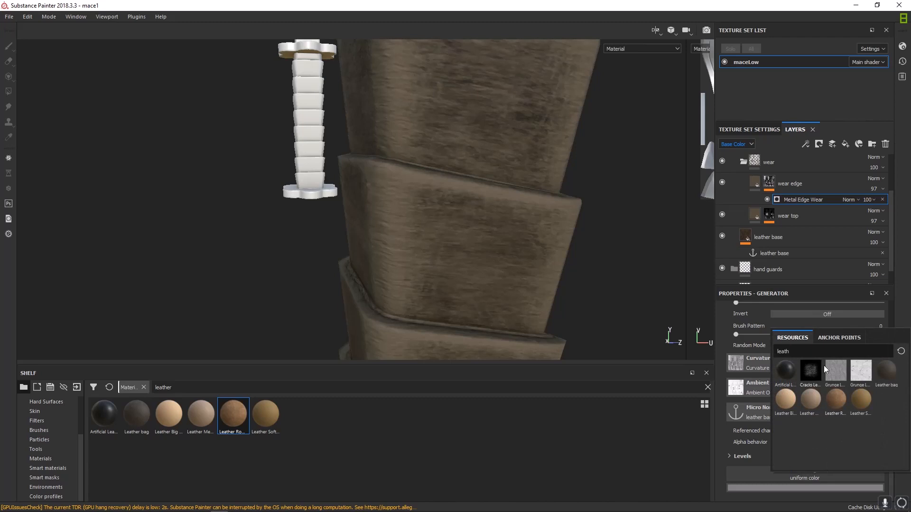
left_click(837, 338)
left_click(805, 351)
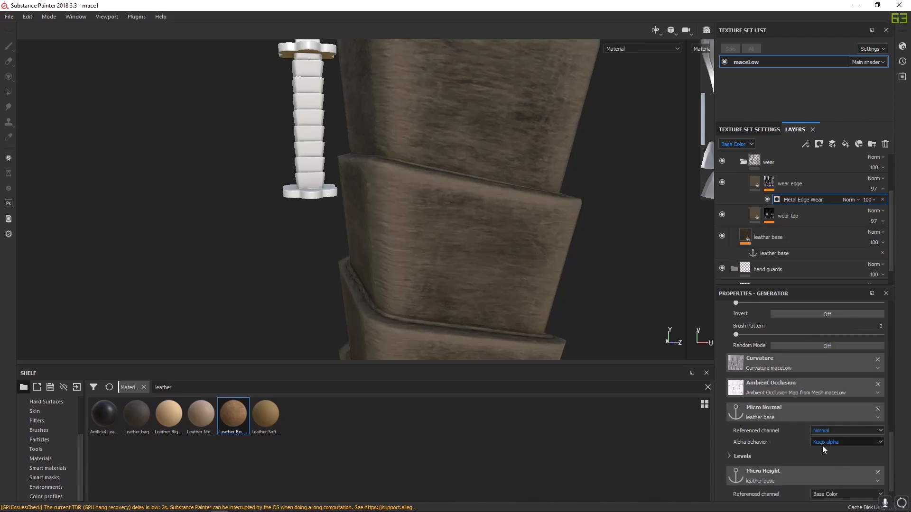
- Set the Metal Edge Wear generator's Micro Height input to reference the Height channel of the leather base anchor point
scroll(823, 455, "down", 1)
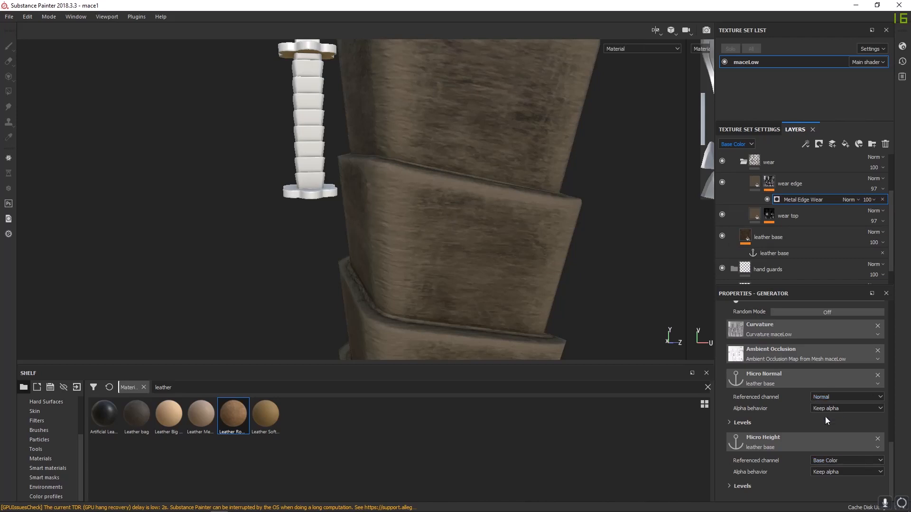
left_click(830, 460)
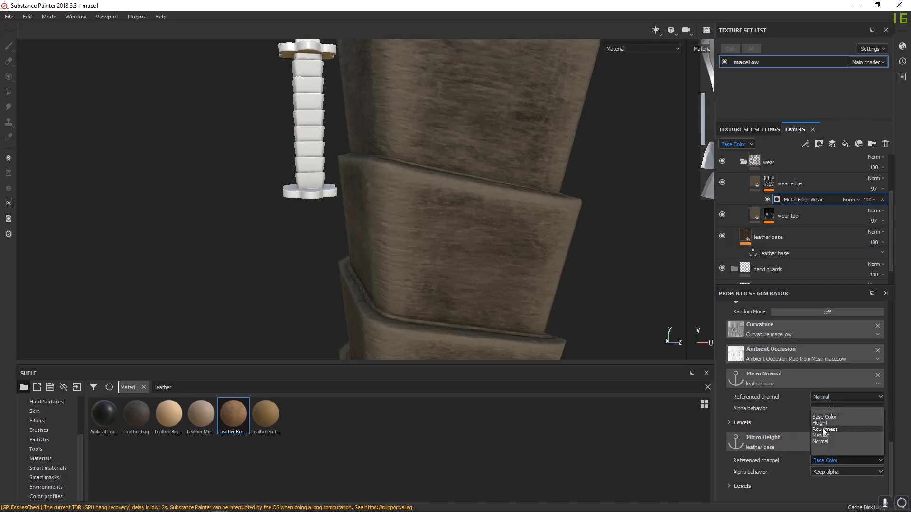
left_click(823, 423)
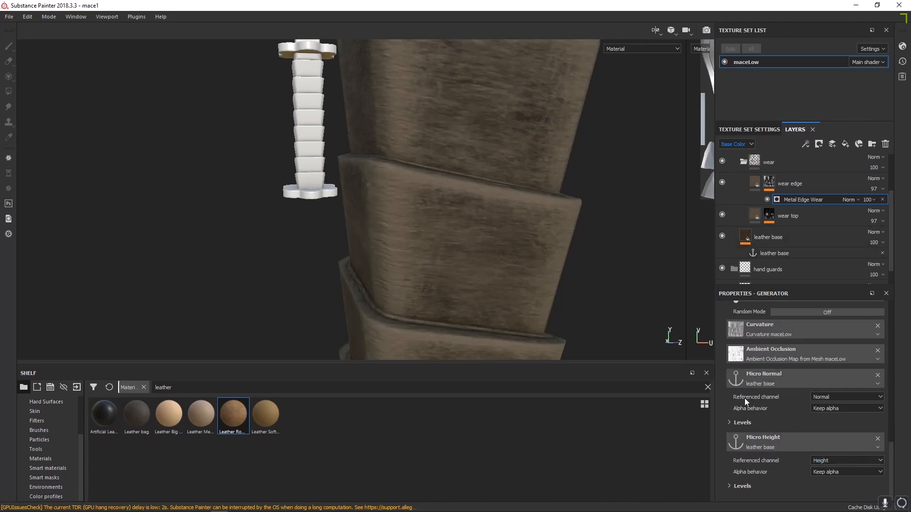
- Turn on Micro Height and Micro Normal in the Metal Edge Wear generator's Micro Details
scroll(828, 437, "up", 10)
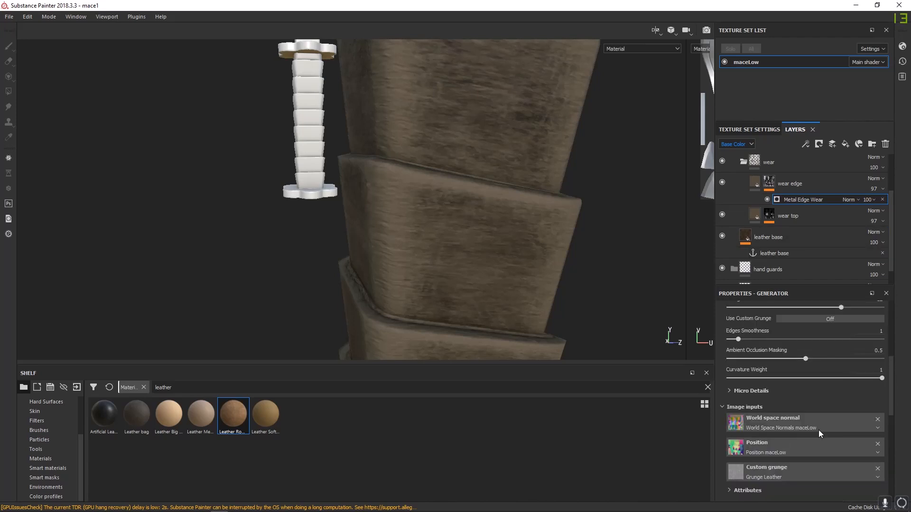
left_click(729, 390)
scroll(769, 415, "down", 1)
left_click(810, 372)
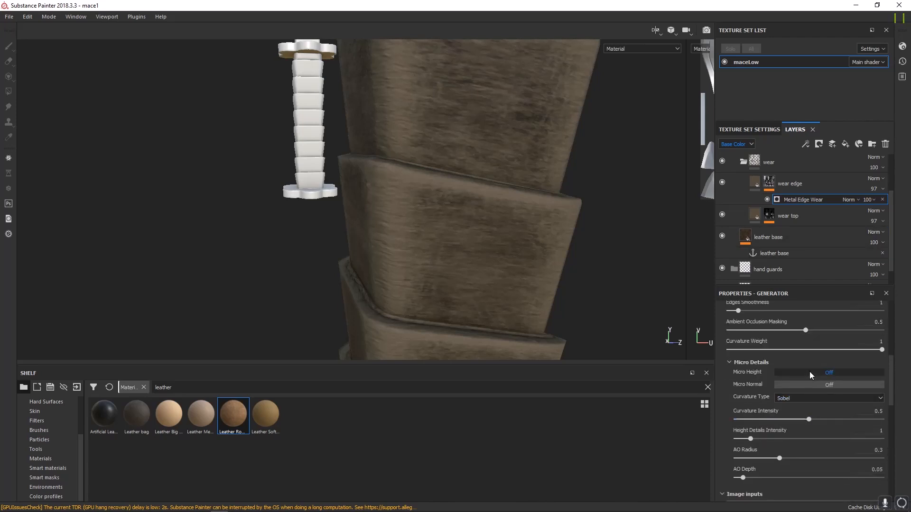
left_click(804, 384)
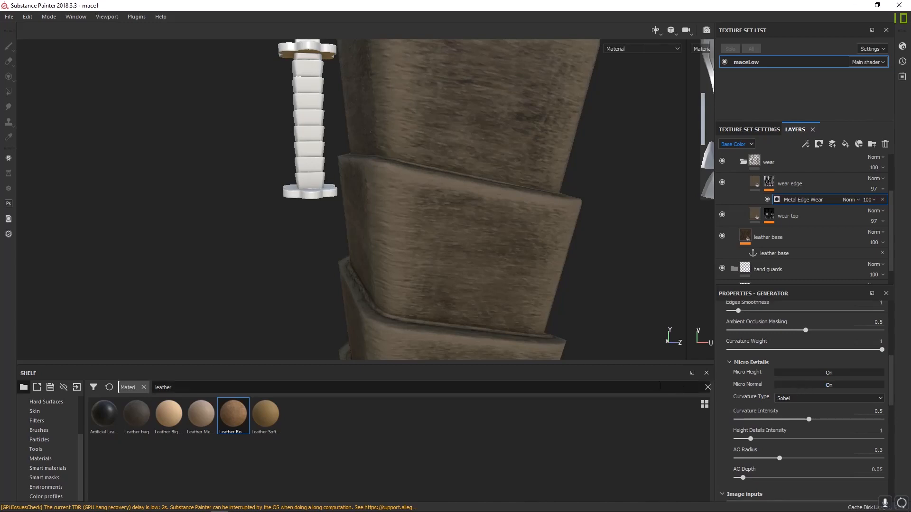
mouse_move(550, 310)
left_mouse_down("alt")
mouse_move(536, 302)
mouse_move(551, 308)
left_mouse_up("alt")
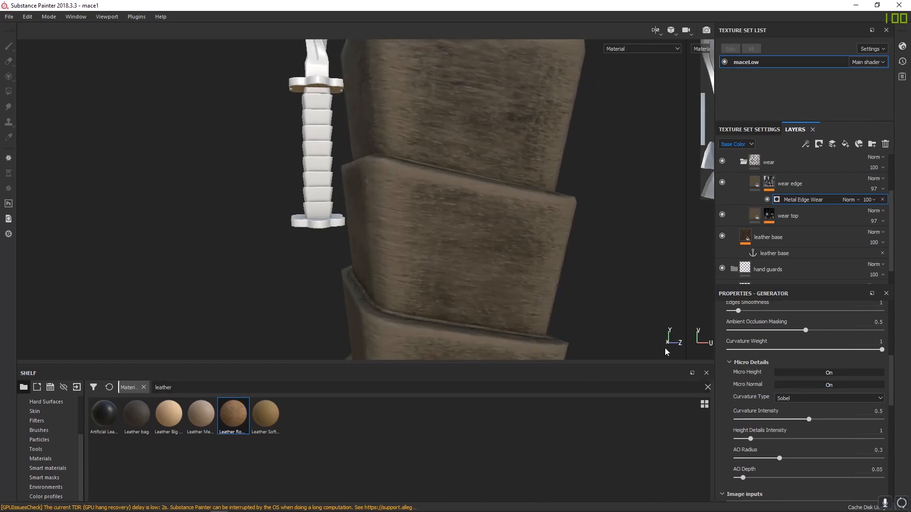
- While previewing the wear edge mask, set the generator's Curvature Intensity to 0.65 and Height Details Intensity to 2.32, then return to the material view
left_click(768, 182)
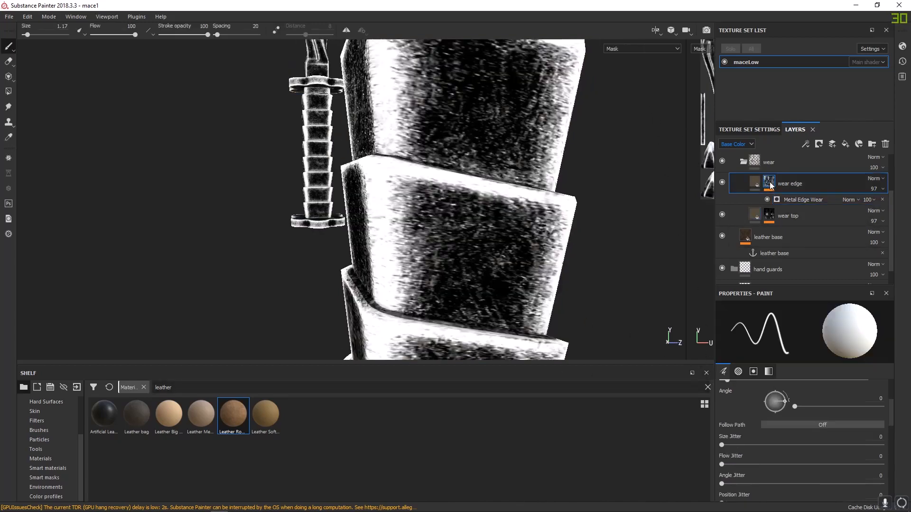
left_click(786, 199)
scroll(777, 422, "down", 1)
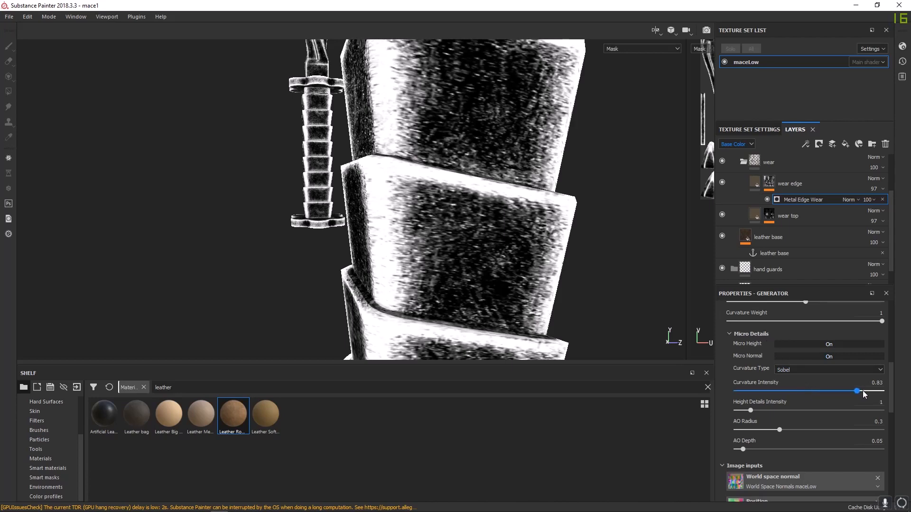
left_click(840, 391)
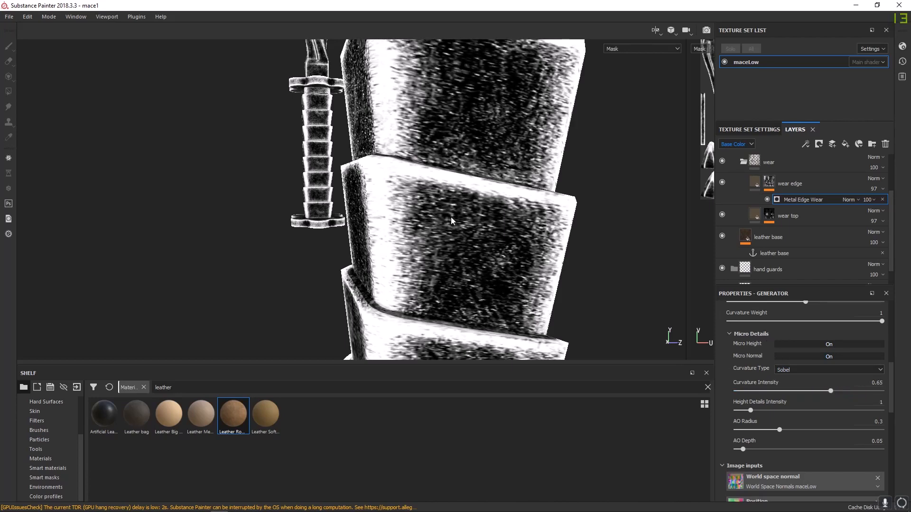
mouse_move(757, 412)
left_mouse_down()
mouse_move(784, 411)
mouse_move(769, 412)
left_mouse_up()
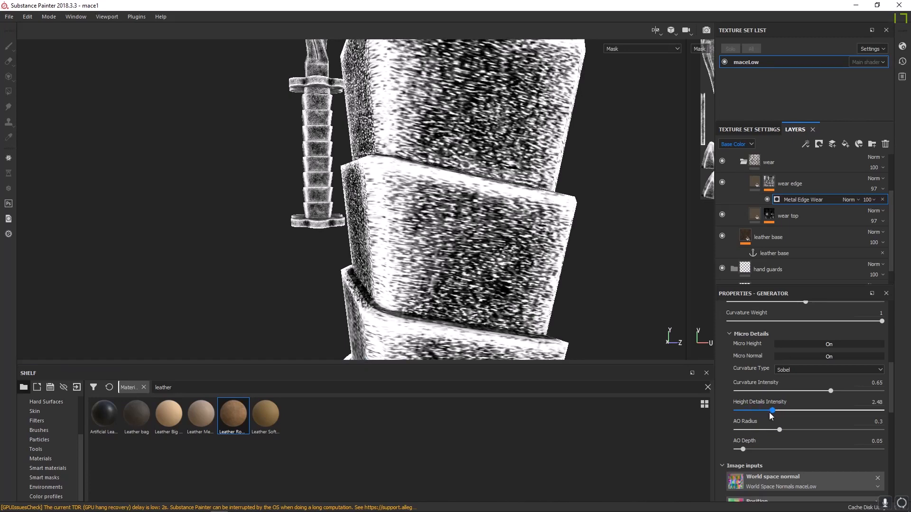
key("m")
scroll(440, 192, "down", 5)
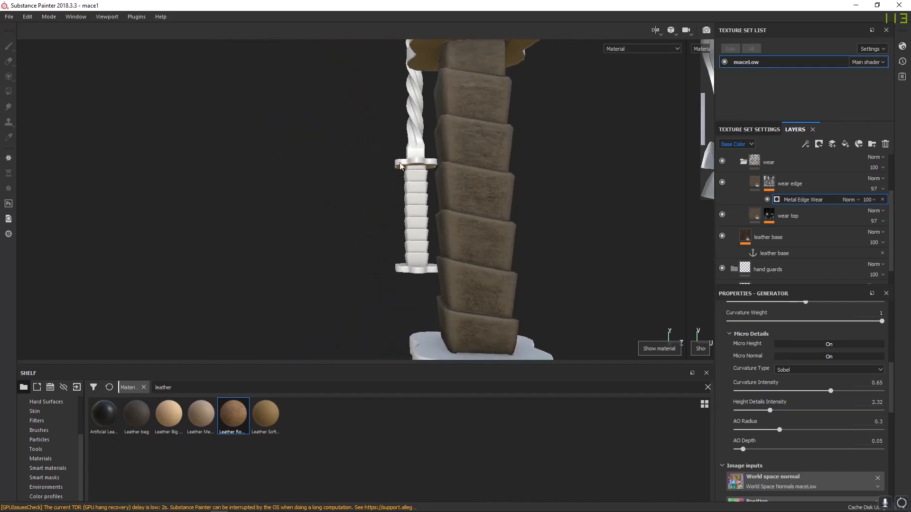
left_click_drag(400, 165, 437, 262, "alt")
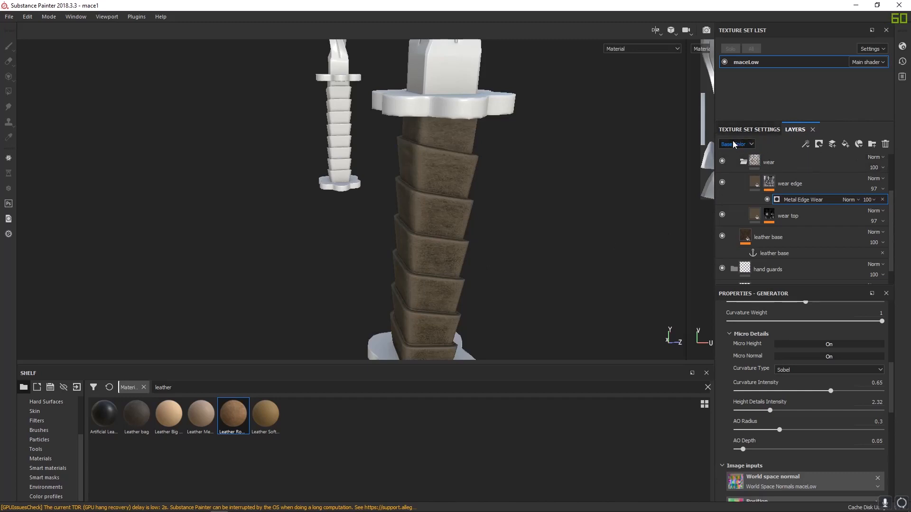
- Lower the wear edge layer's opacity to 45 and check the subtler wear on the grip from several angles
left_click(840, 192)
mouse_move(882, 188)
left_mouse_down()
mouse_move(898, 209)
mouse_move(870, 210)
mouse_move(886, 210)
left_mouse_up()
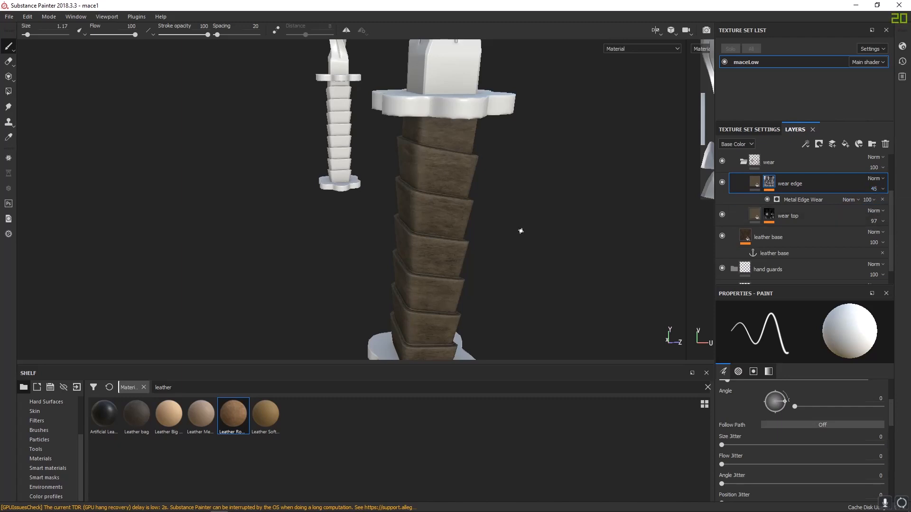
left_click_drag(521, 230, 411, 222, "alt")
right_click_drag(411, 223, 429, 234, "shift")
left_click_drag(429, 234, 474, 259, "alt")
right_click_drag(474, 259, 512, 260, "alt")
left_click_drag(394, 223, 432, 167, "alt")
middle_click_drag(430, 221, 428, 267, "alt")
left_click_drag(463, 160, 462, 219, "alt")
scroll(455, 199, "up", 3)
- Collapse the wear and leather twist folders and bring both mace grips into view
left_click(743, 162)
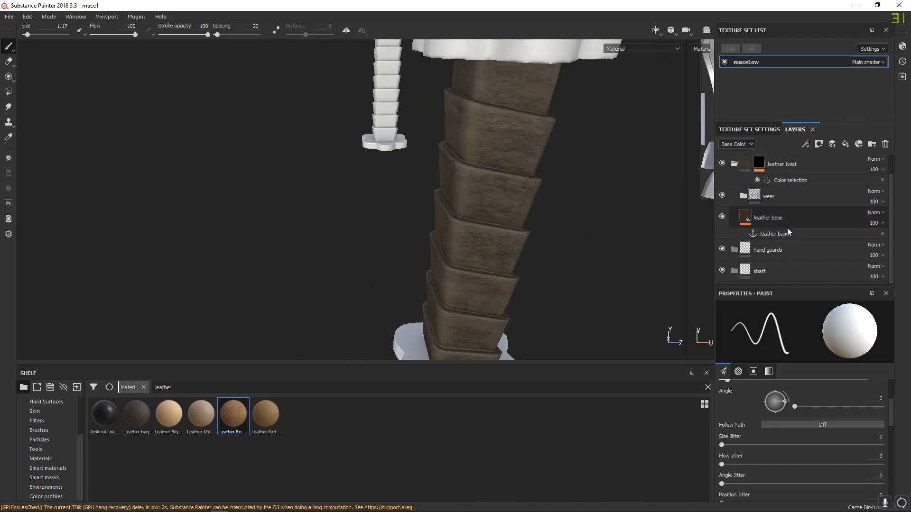
scroll(762, 416, "up", 2)
scroll(784, 267, "up", 1)
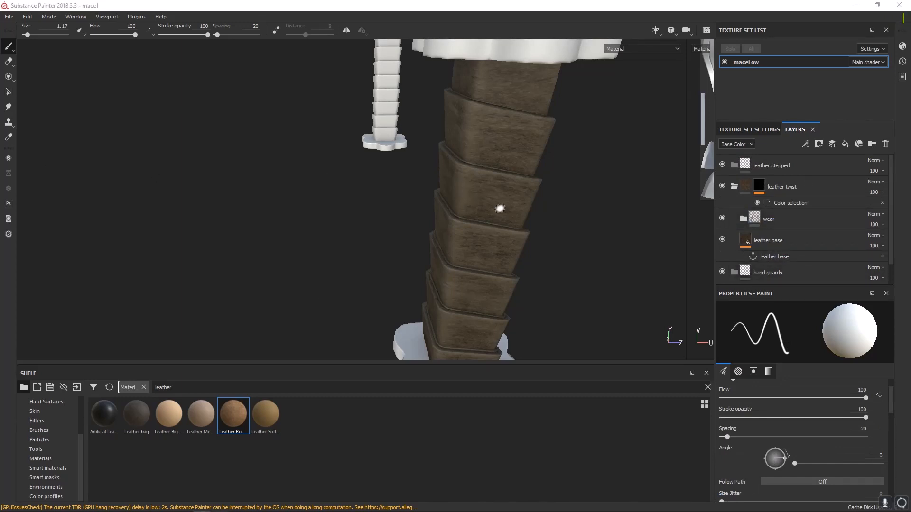
right_click_drag(498, 206, 425, 195, "alt")
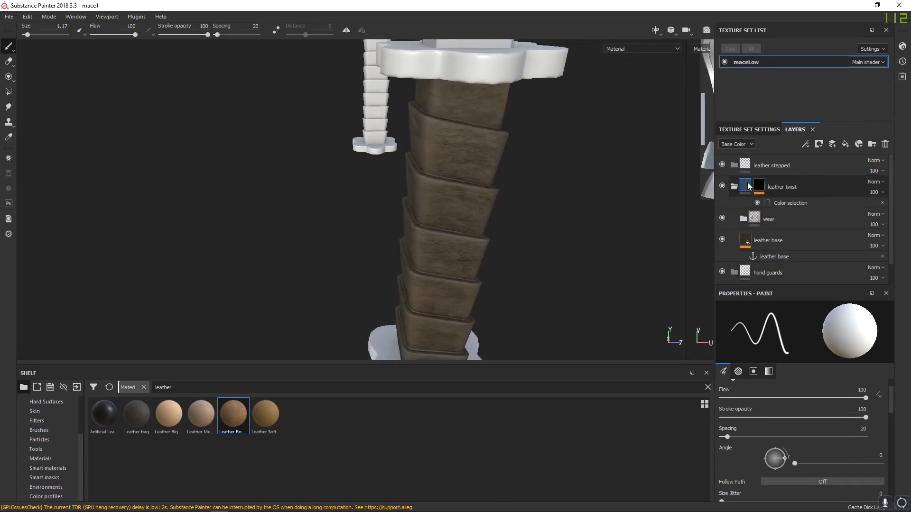
left_click(733, 188)
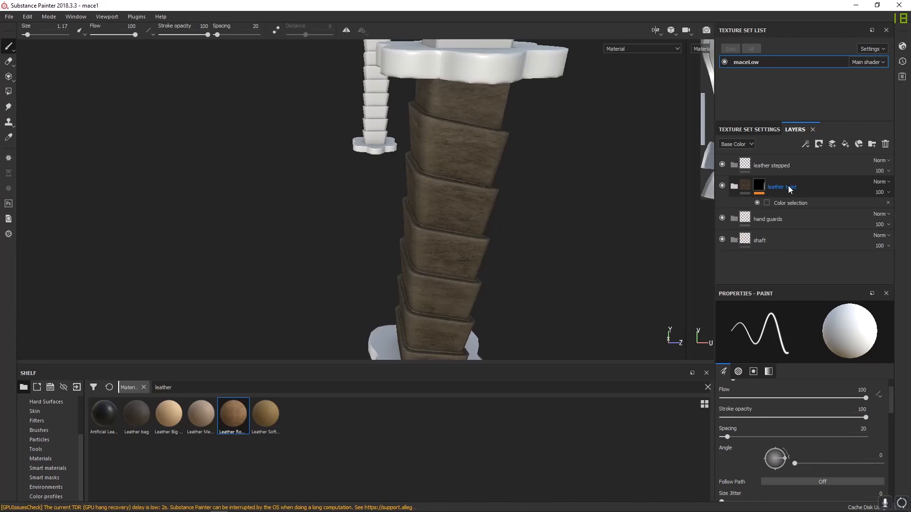
left_click_drag(500, 214, 521, 124, "alt")
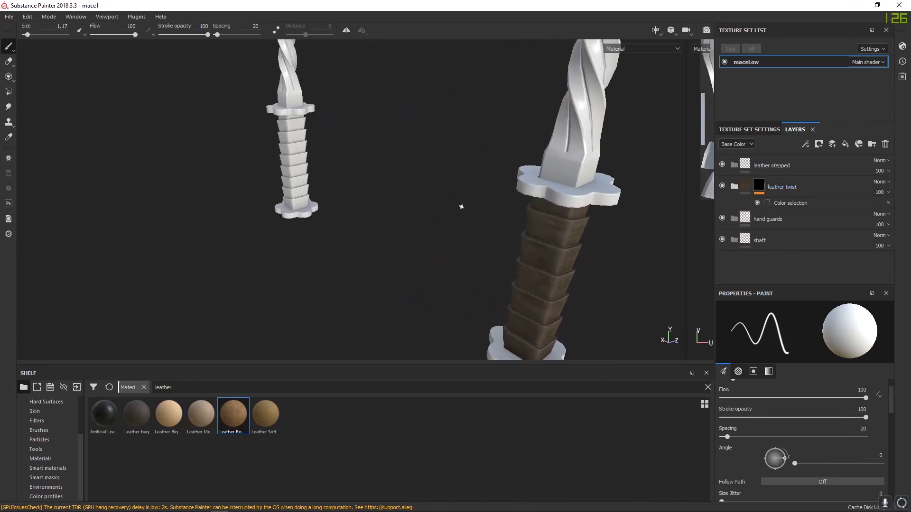
left_click_drag(483, 233, 595, 228, "alt")
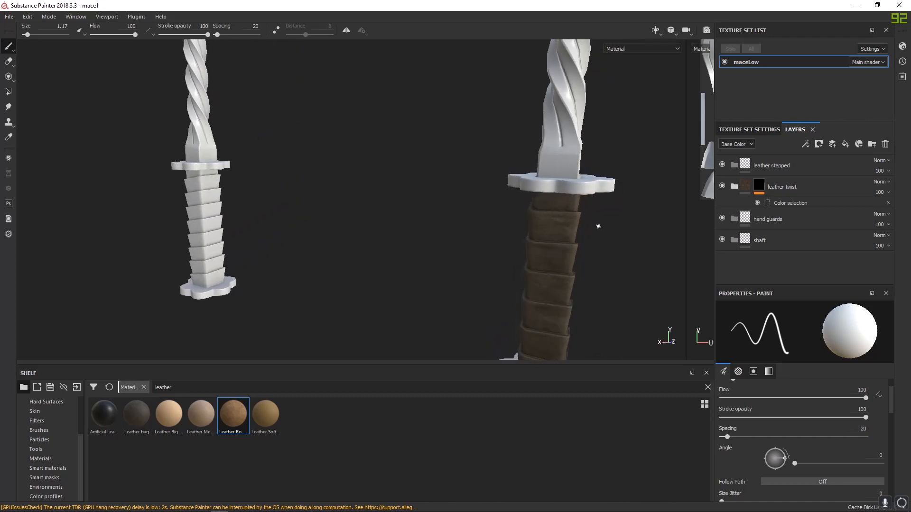
- Add the other grip's yellow ID colour to the leather twist folder's Color selection mask and inspect both grips
left_click(759, 187)
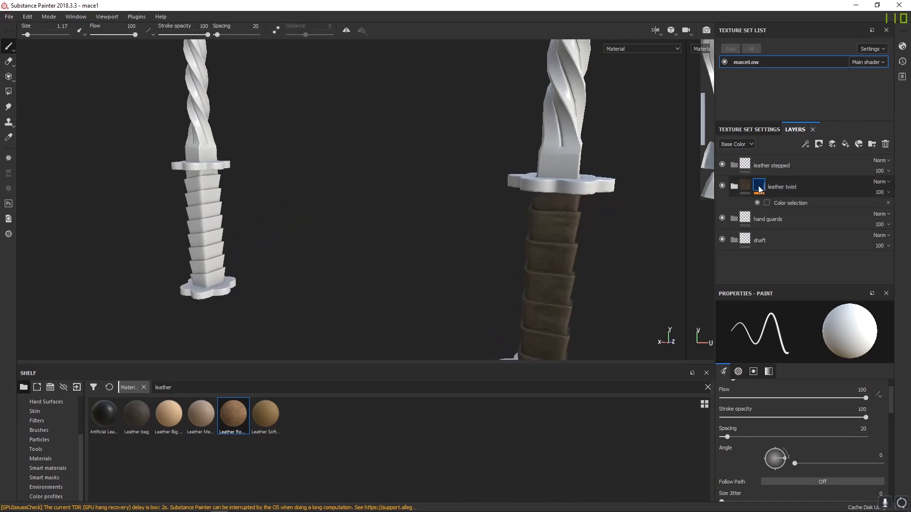
left_click(782, 202)
left_click(871, 406)
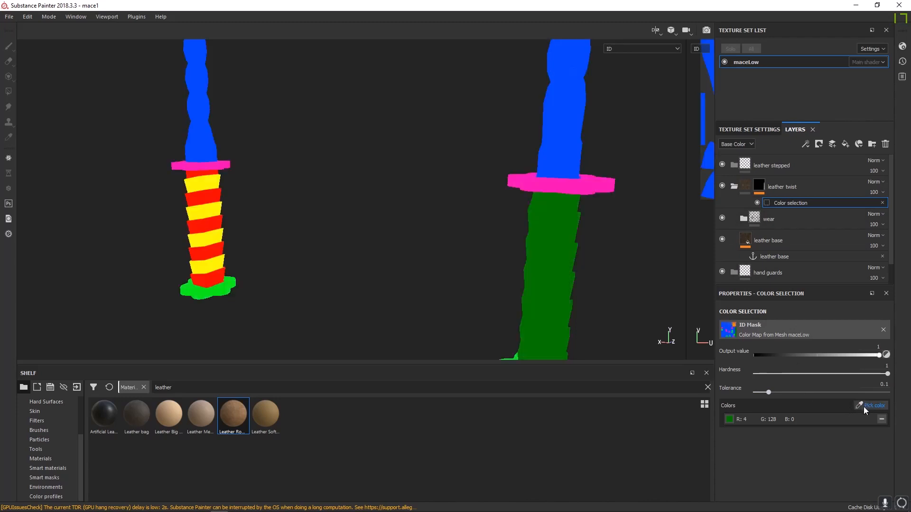
left_click(216, 234)
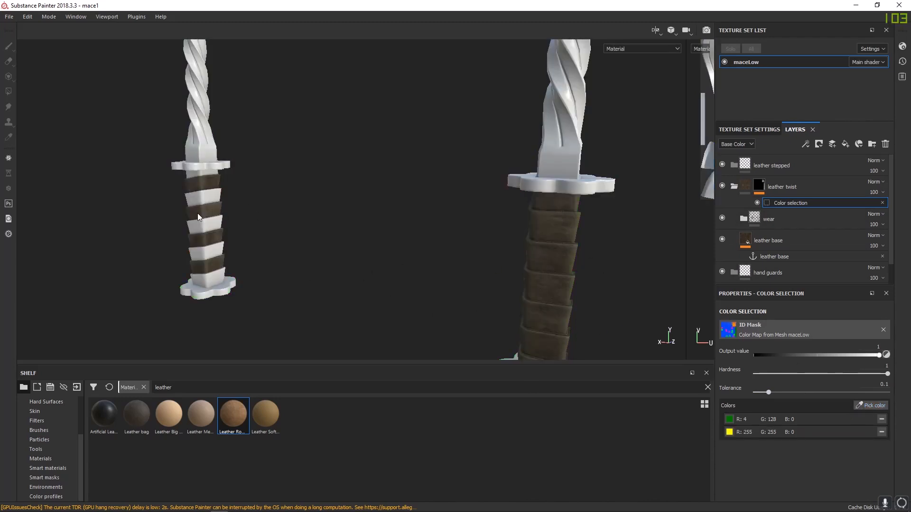
left_click(804, 188)
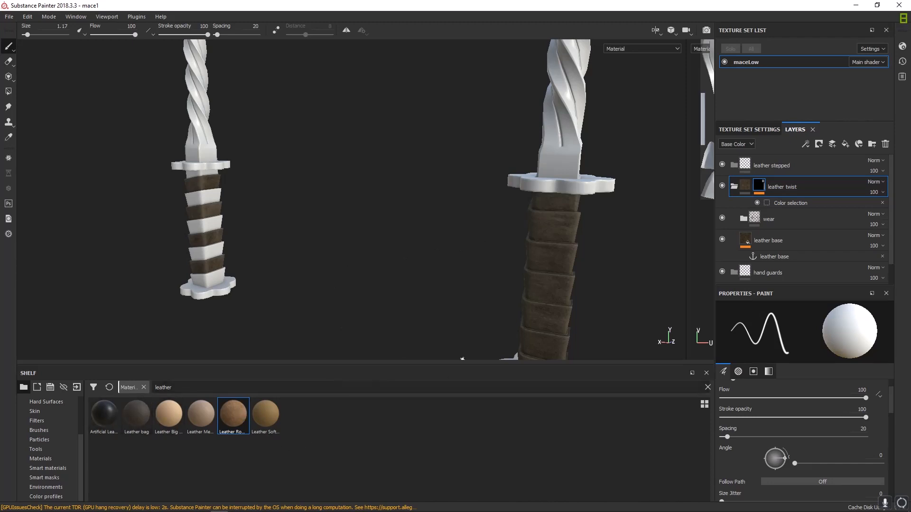
left_click_drag(552, 287, 529, 263, "alt")
left_click_drag(510, 234, 474, 237, "alt")
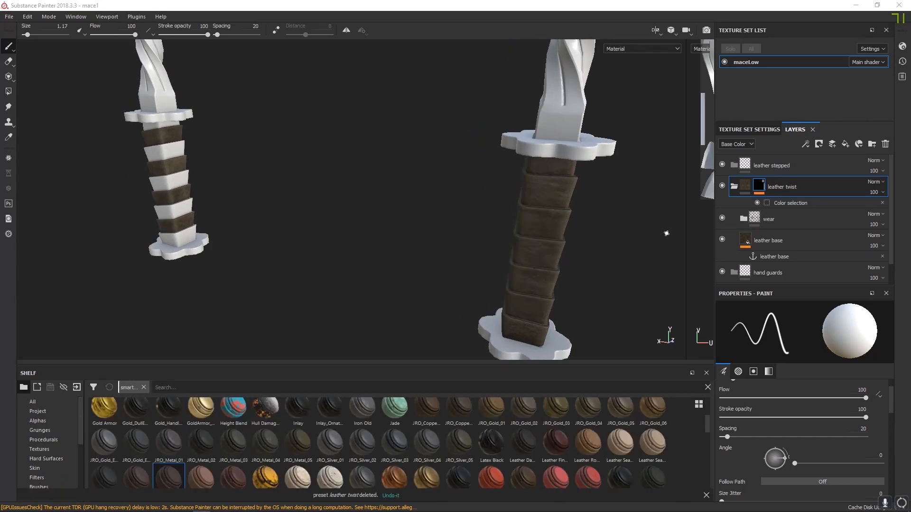
- Remove the yellow ID colour from the leather twist folder's Color selection
left_click(791, 202)
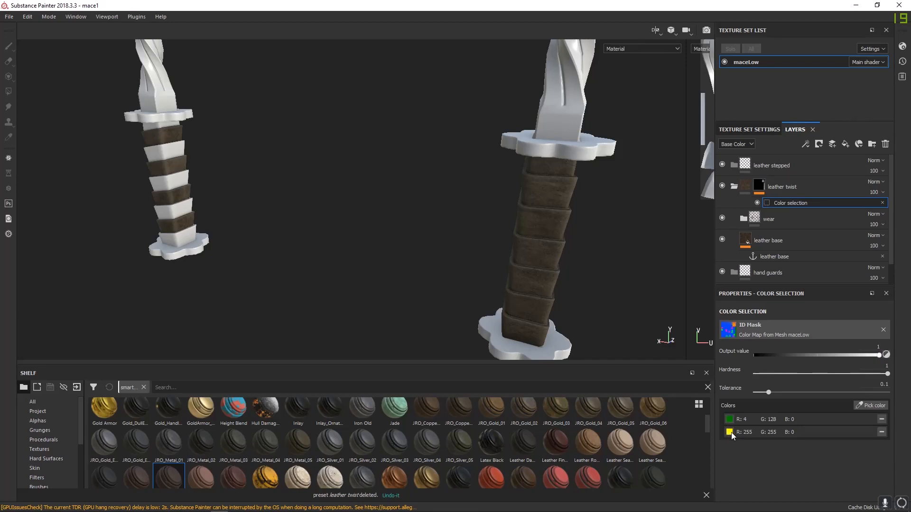
left_click(882, 432)
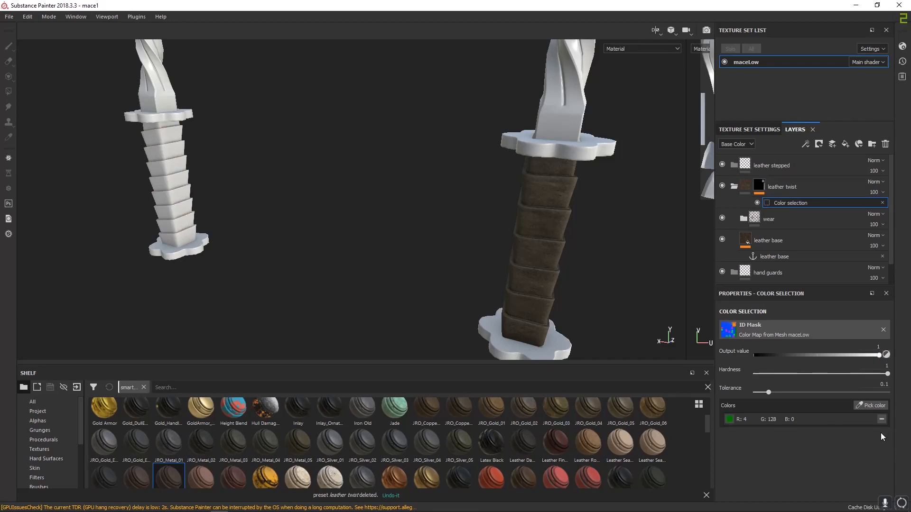
left_click_drag(508, 251, 458, 212, "alt")
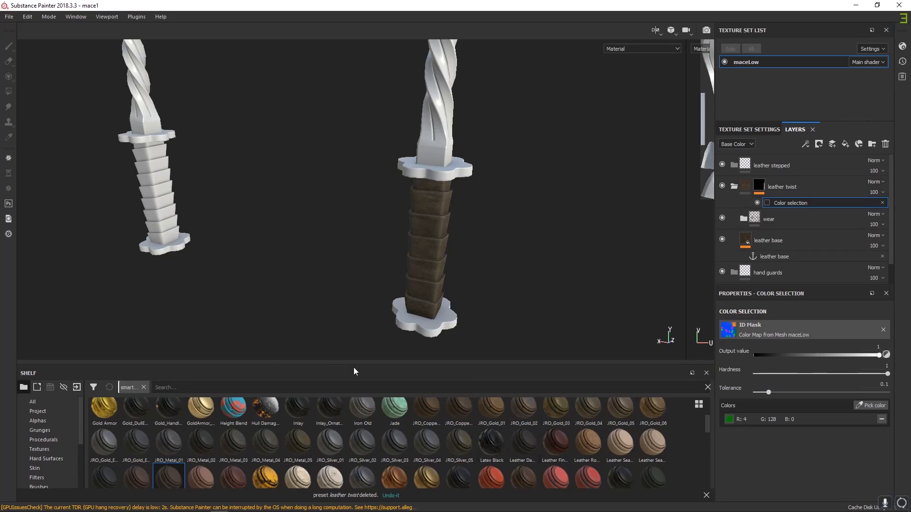
- Remove the colour selection mask from the leather twist folder
left_click(760, 186)
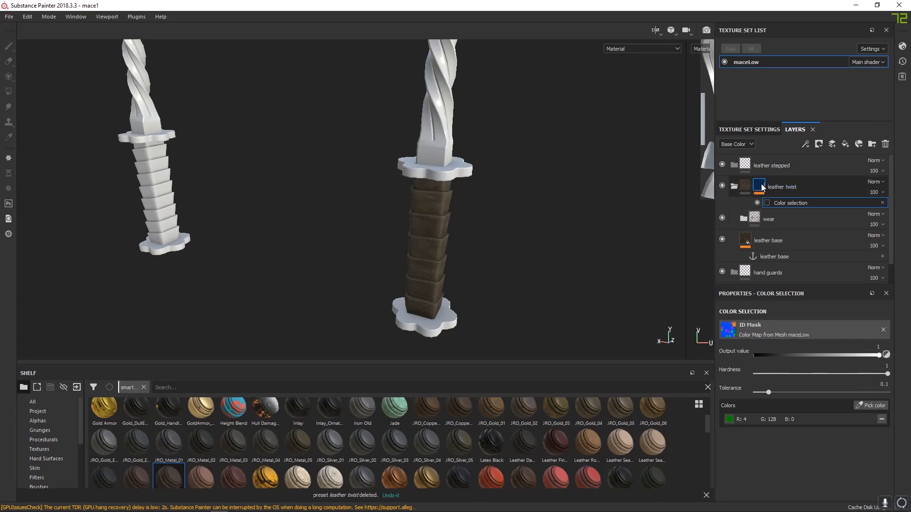
right_click(761, 187)
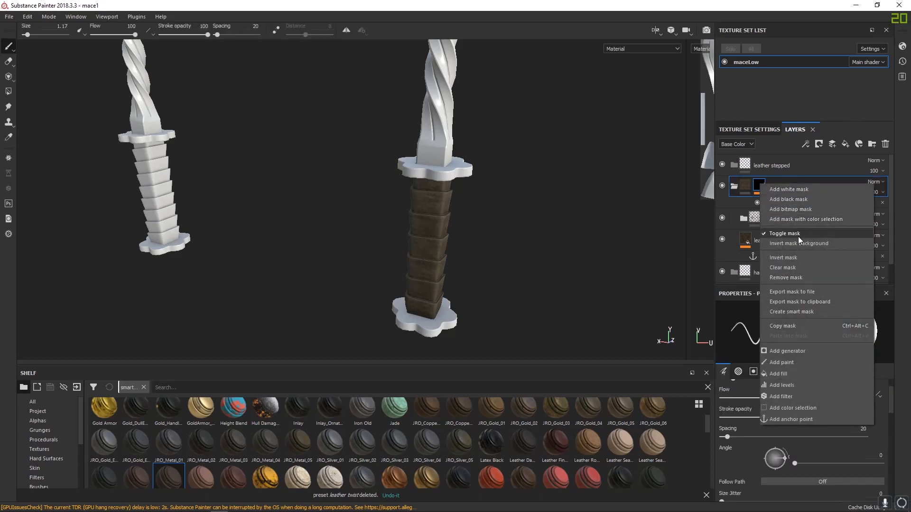
left_click(787, 278)
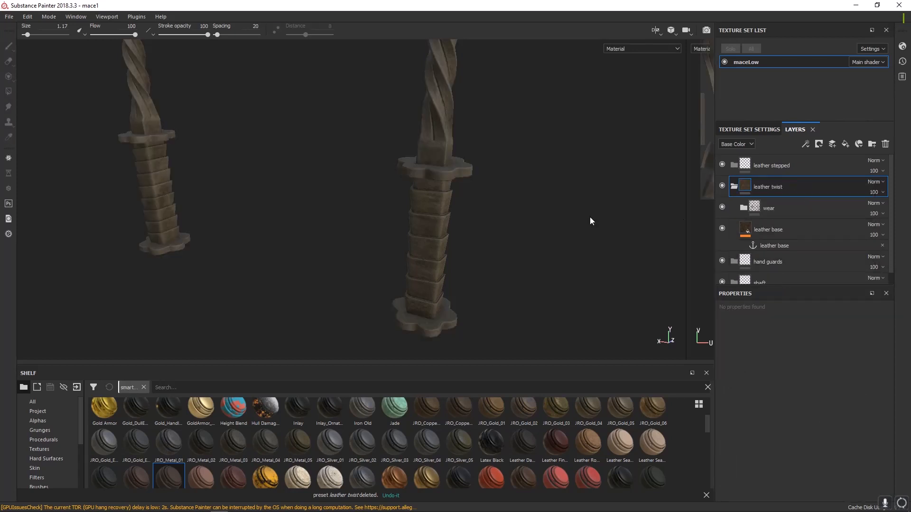
- Create a smart material from the unmasked leather twist folder and find it among the smart materials
right_click(805, 185)
left_click(810, 266)
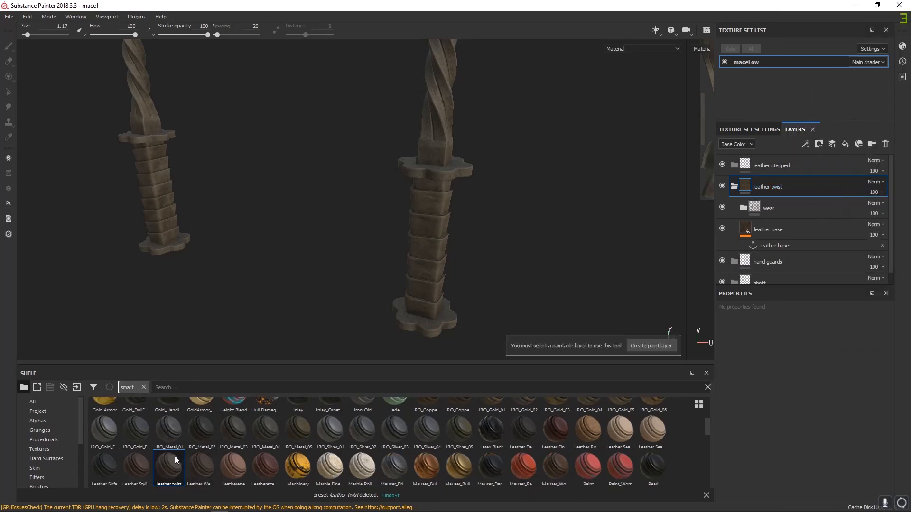
mouse_move(170, 470)
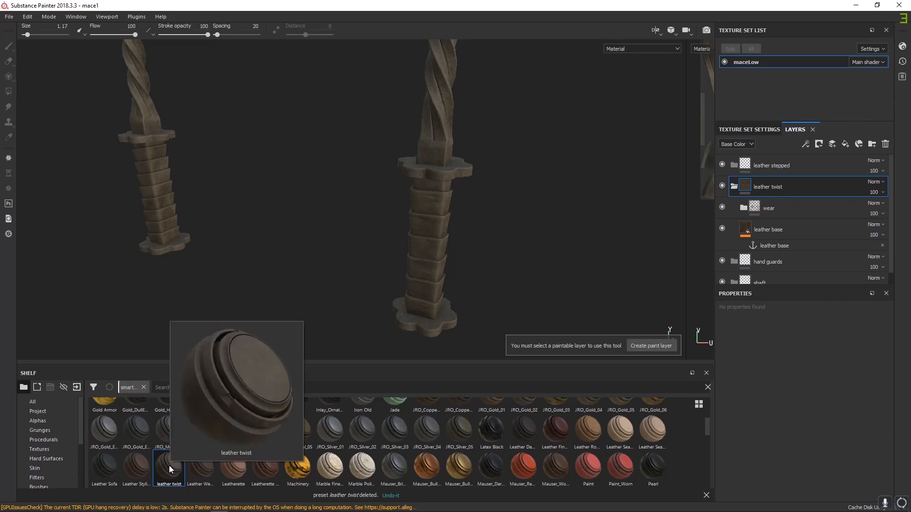
- Place the leather twist smart material inside the leather stepped folder
middle_click_drag(297, 223, 399, 252, "alt")
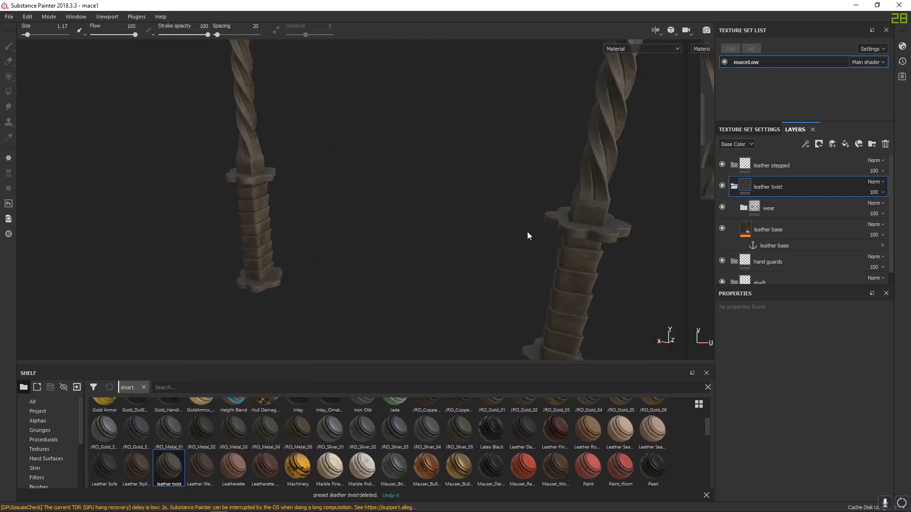
left_click(783, 170)
left_click_drag(168, 469, 771, 166)
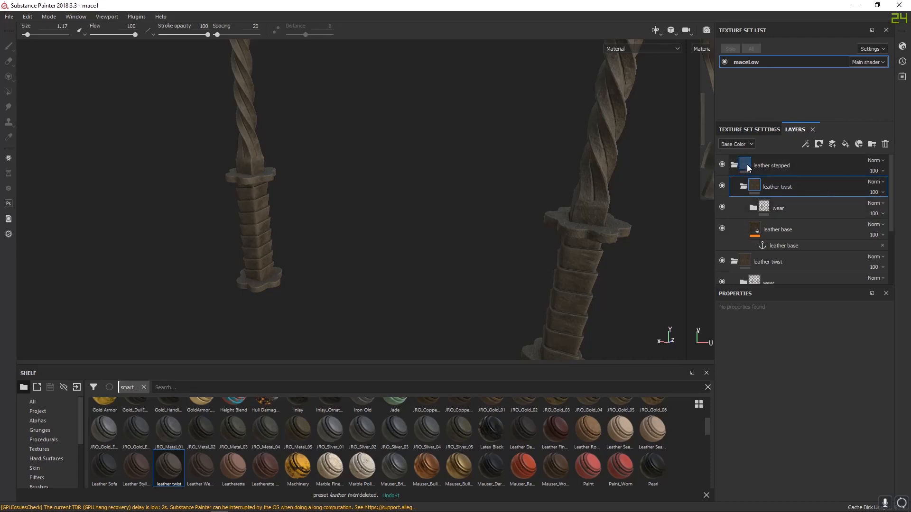
- Add a black mask to the leather twist folder inside leather stepped and duplicate the masked folder
right_click(756, 188)
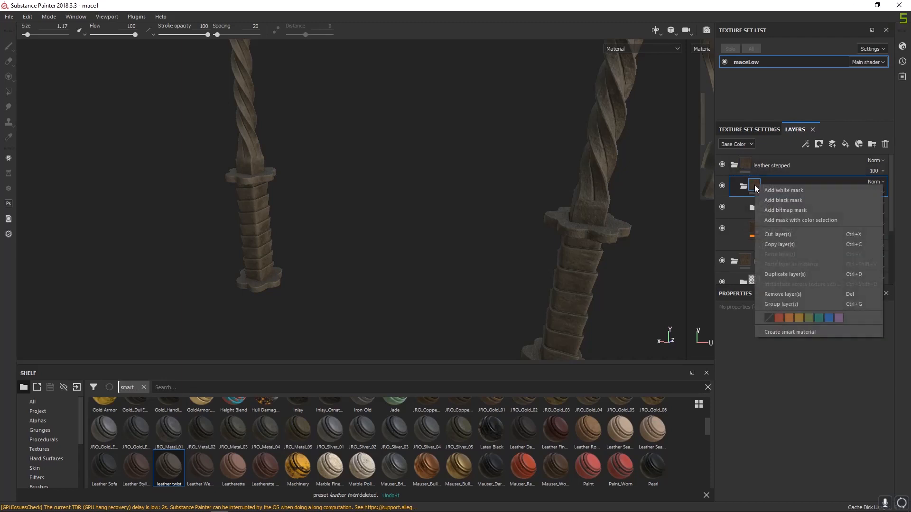
left_click(788, 201)
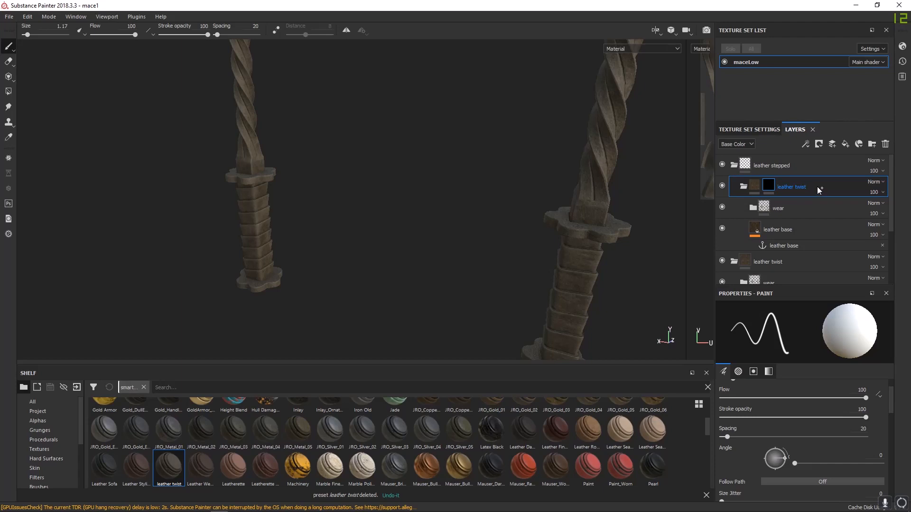
key("ctrl+d")
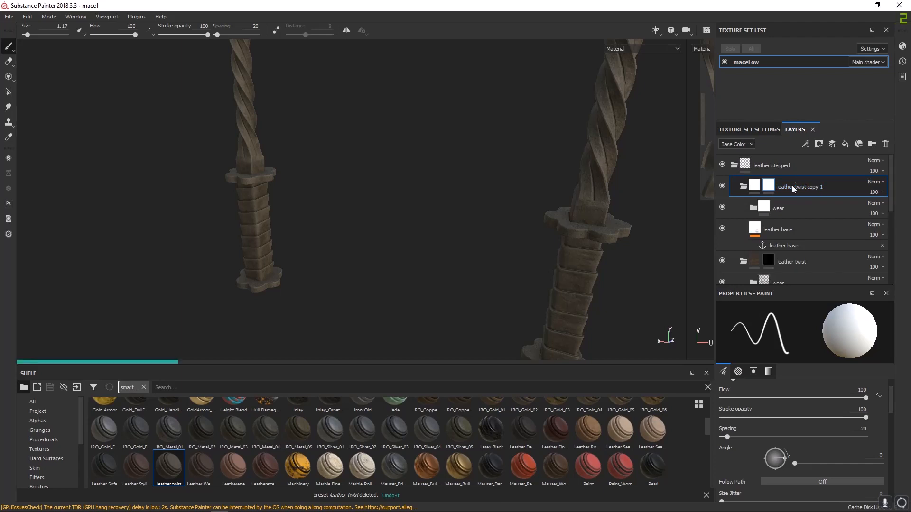
- Rename the duplicated folder as leather stepped 2 and collapse it
double_click(794, 187)
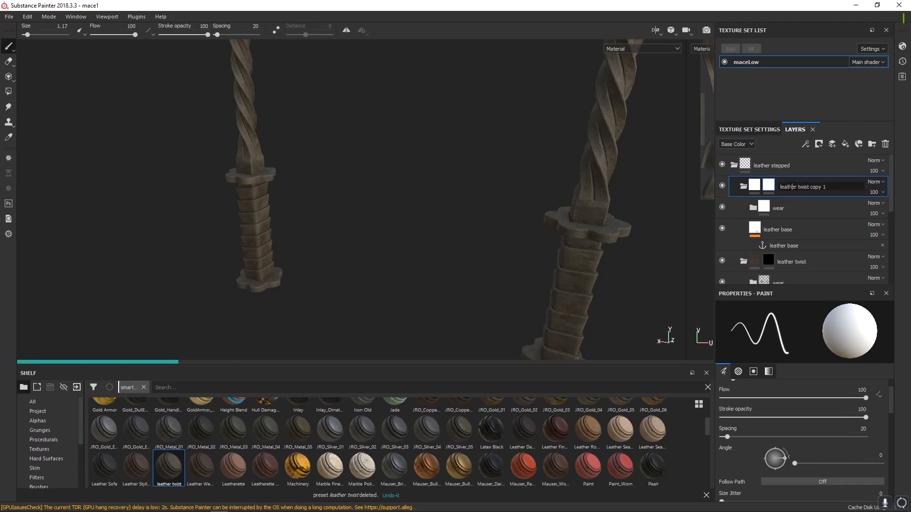
double_click(792, 187)
left_click_drag(827, 187, 781, 187)
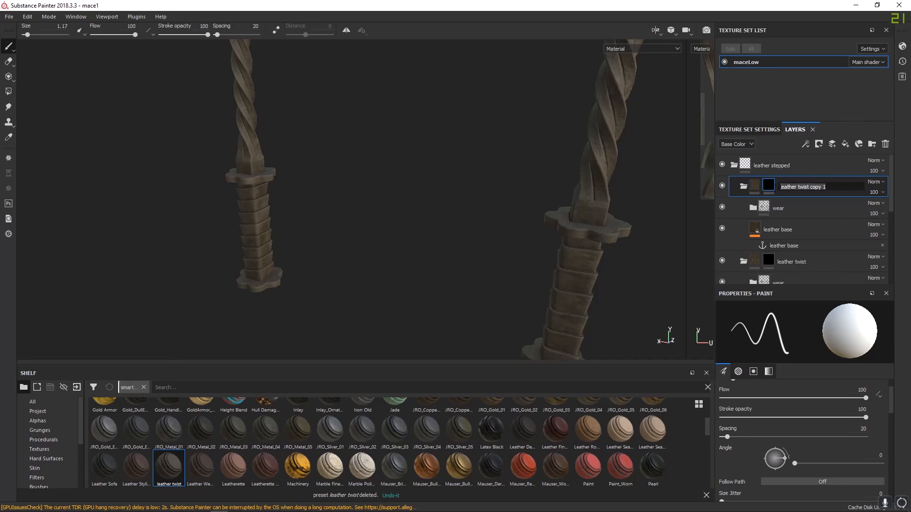
key("BackSpace")
type("leather stepped 2")
key("Return")
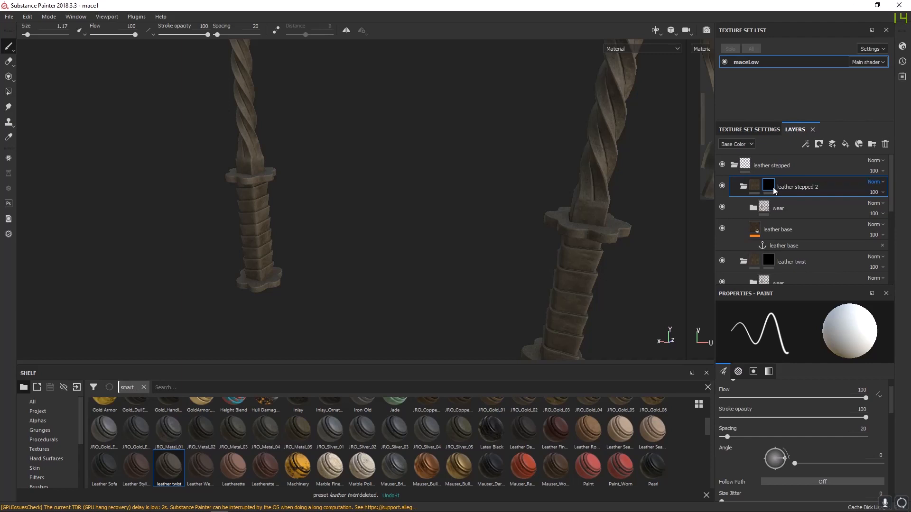
left_click(744, 186)
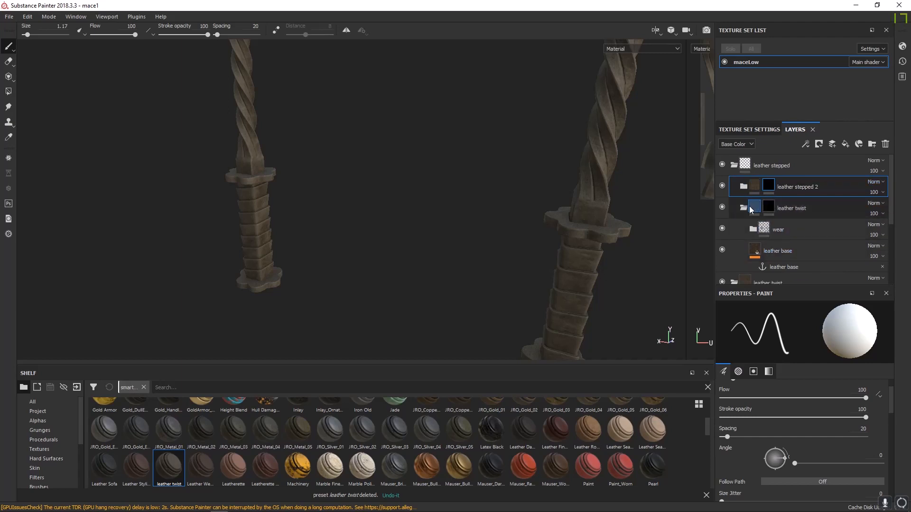
- Rename the masked leather twist folder as leather stepped 1 and collapse it
double_click(785, 209)
key("BackSpace")
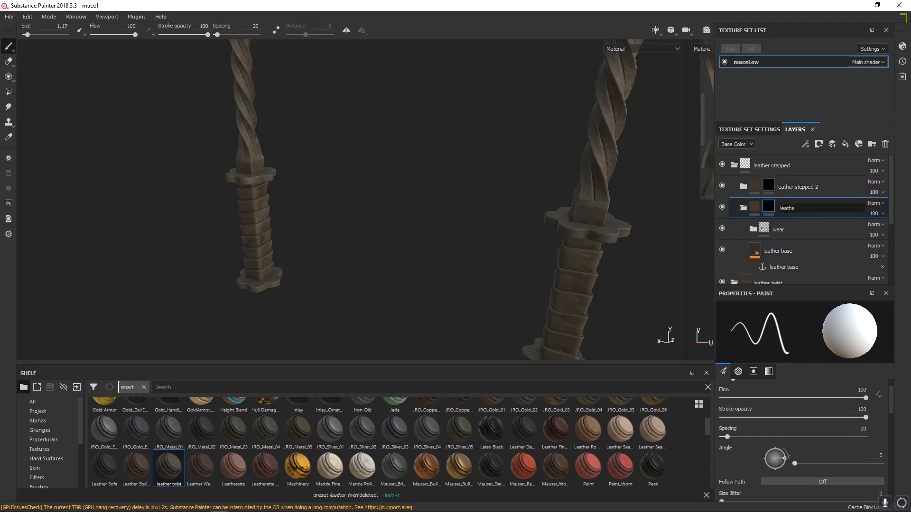
type("leather stepped 1")
key("Return")
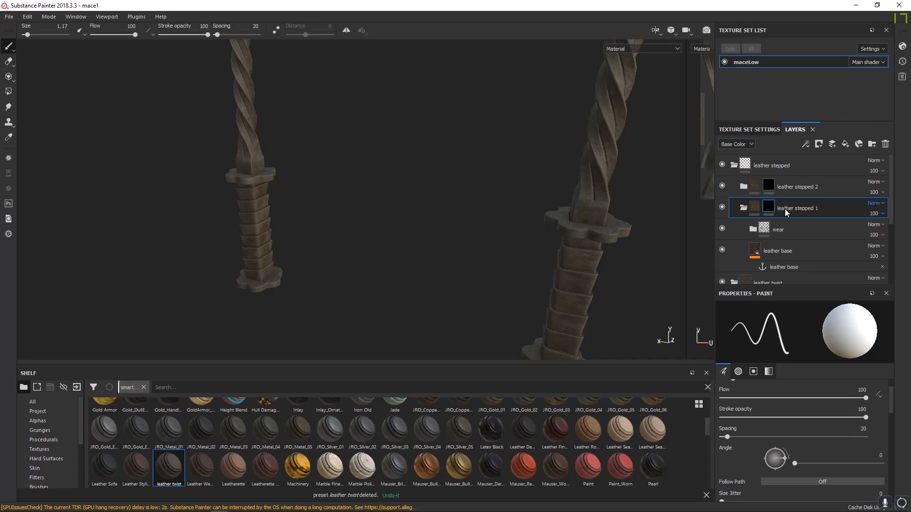
left_click(743, 208)
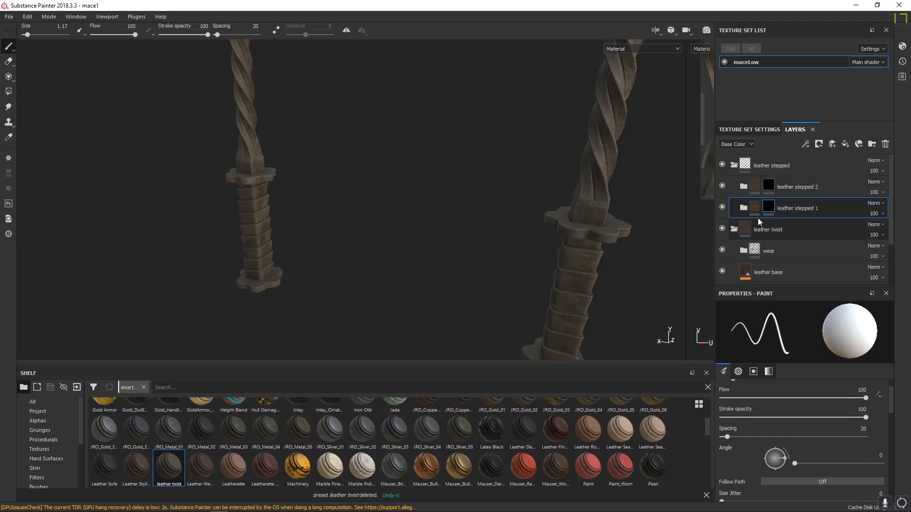
- Collapse the original leather twist folder below the leather stepped group and hide it
left_click(768, 186)
right_click(770, 187)
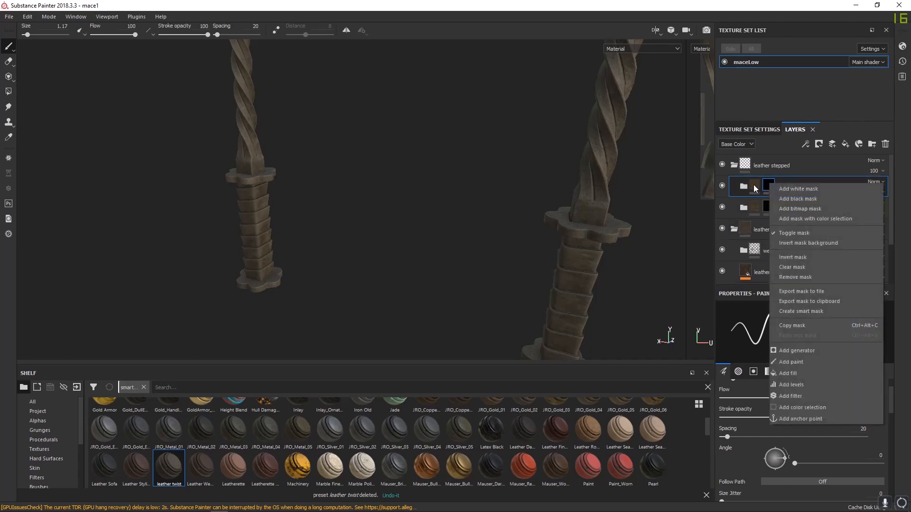
left_click(799, 179)
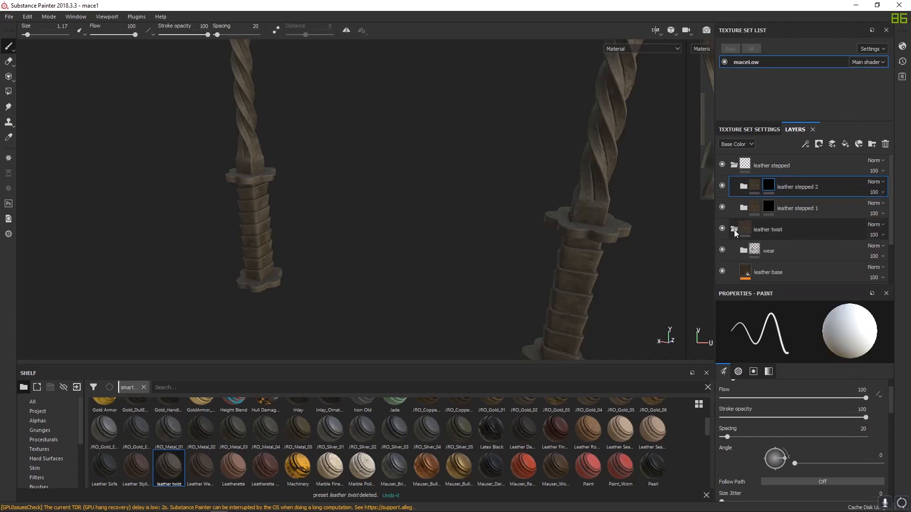
left_click(733, 230)
left_click(723, 228)
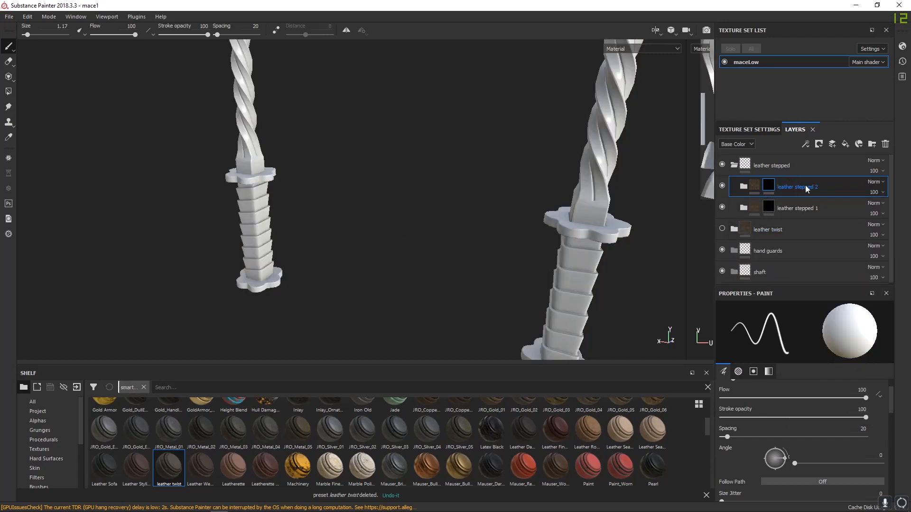
- Add a Color selection to the leather stepped 2 mask, pick the red ID colour of the alternating grip bands, and collapse the folder
right_click(769, 186)
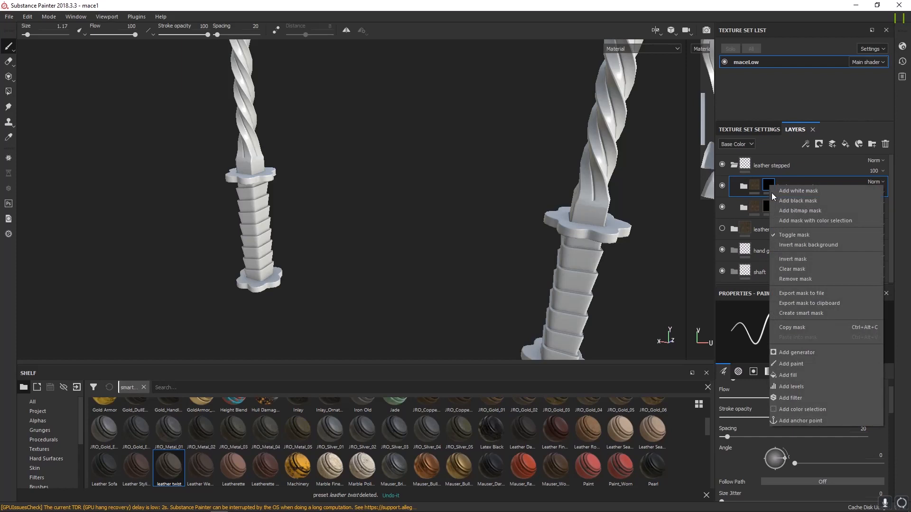
left_click(801, 410)
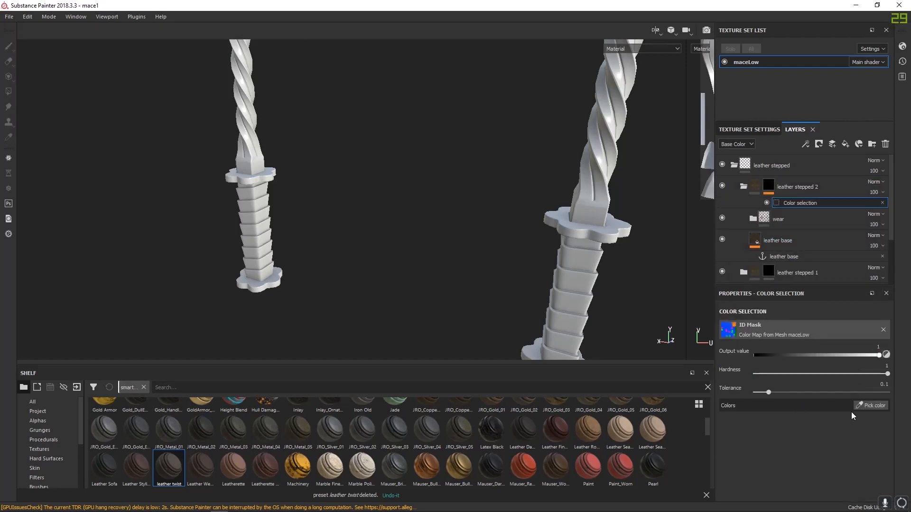
left_click(862, 406)
left_click(259, 259)
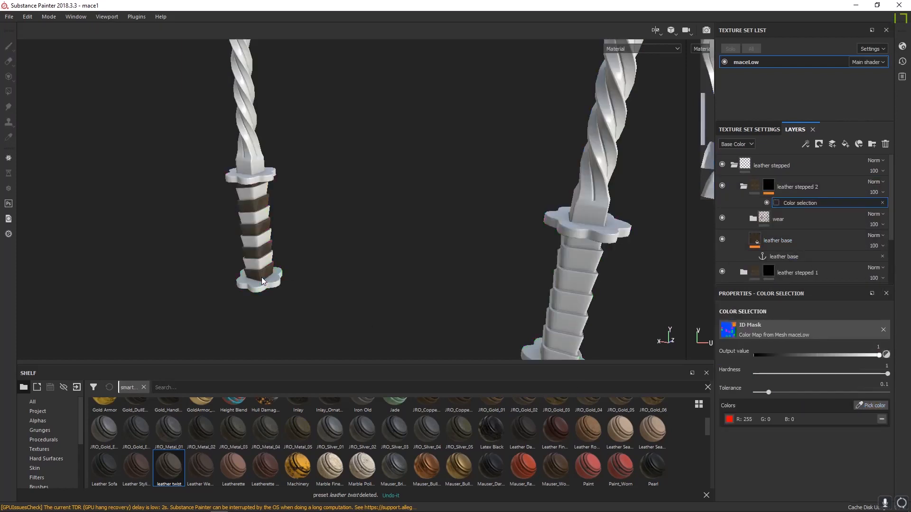
scroll(793, 247, "down", 1)
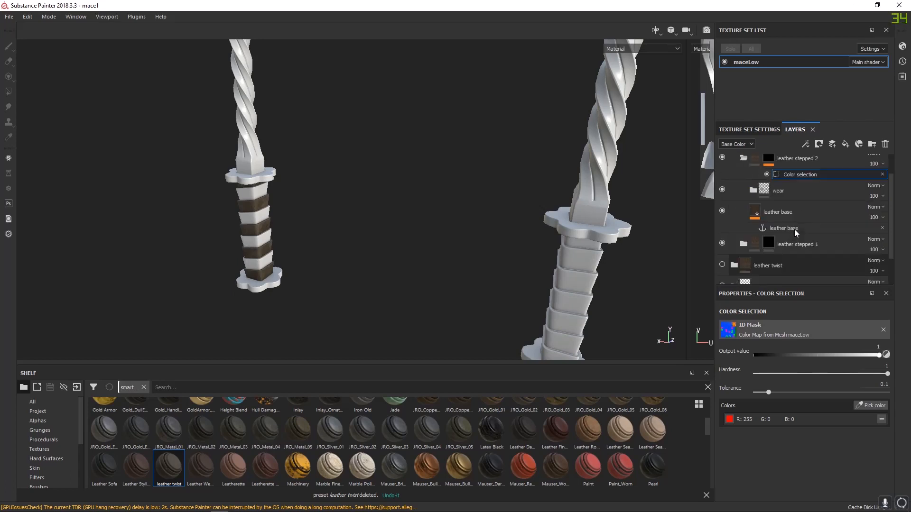
left_click(744, 158)
- Add a Color selection to the leather stepped 1 mask and pick the yellow ID colour of the remaining grip bands
left_click(769, 204)
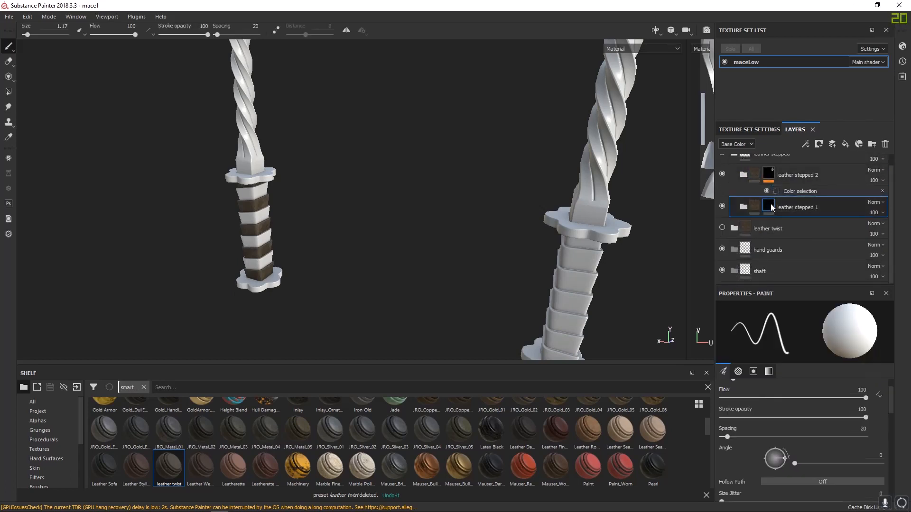
right_click(771, 204)
left_click(802, 428)
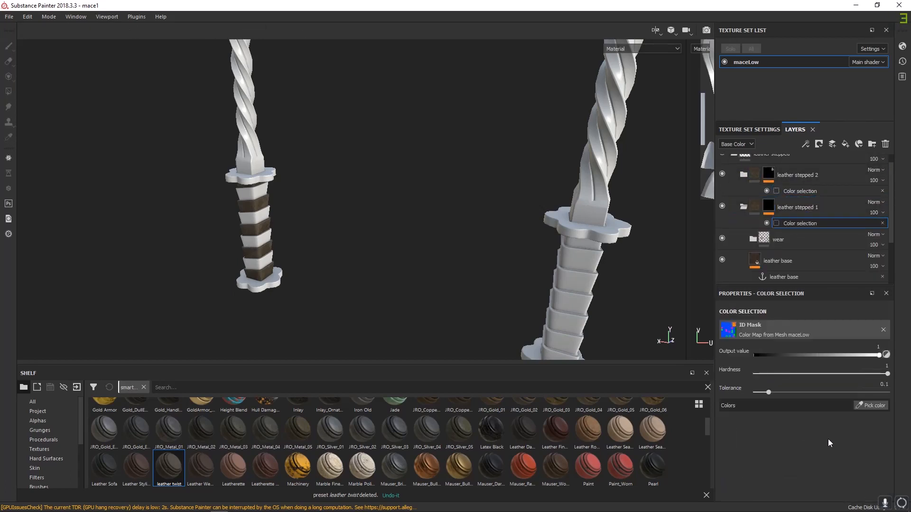
left_click(865, 406)
left_click(268, 265)
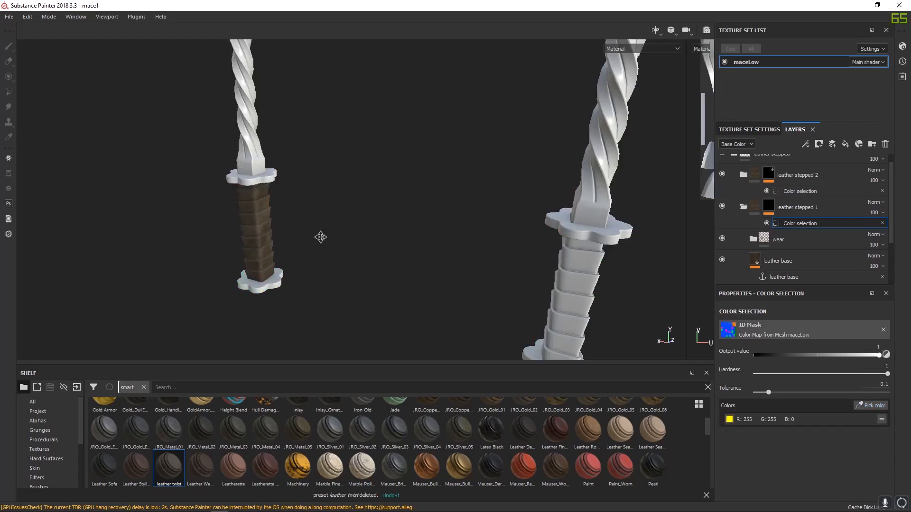
- On leather stepped 1's leather base, set Roughness to 0.57, Dots Intensity to 0.62 and Wide Stain Intensity to 0.35
middle_click_drag(319, 238, 478, 222, "alt")
scroll(476, 221, "up", 8)
left_click_drag(474, 220, 453, 227, "alt")
scroll(810, 235, "up", 1)
scroll(806, 232, "down", 2)
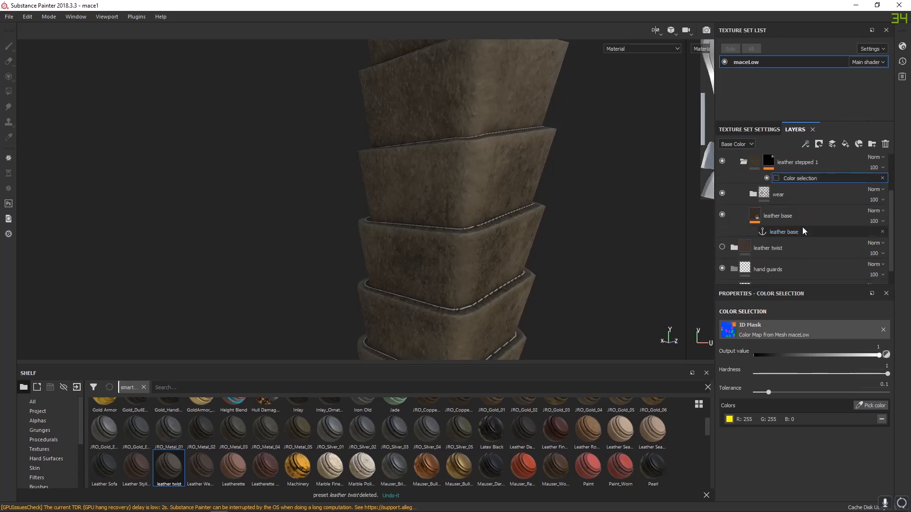
left_click(757, 224)
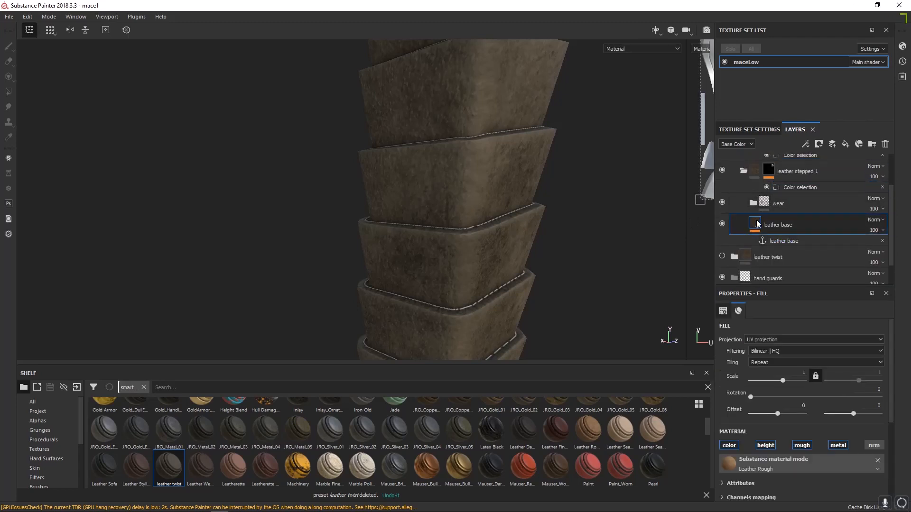
scroll(769, 400, "down", 5)
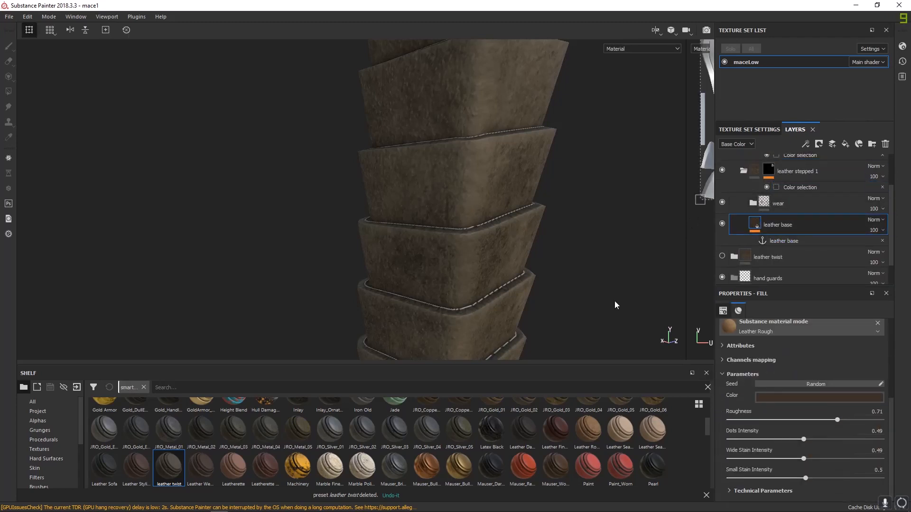
left_click_drag(540, 256, 451, 208, "alt")
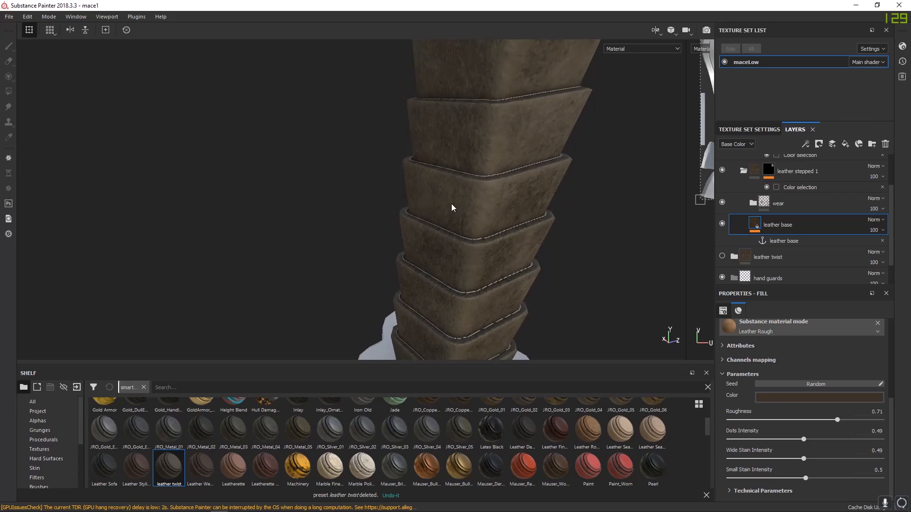
left_click(803, 419)
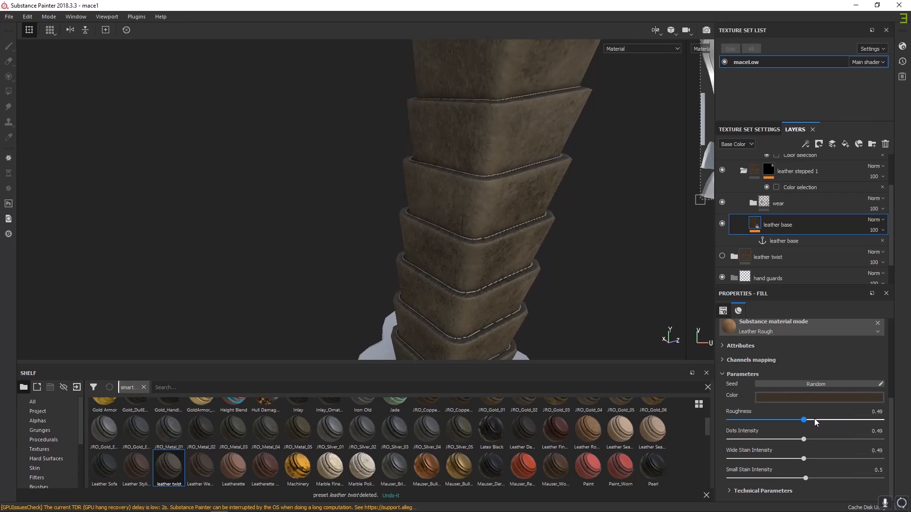
left_click(814, 418)
left_click(822, 439)
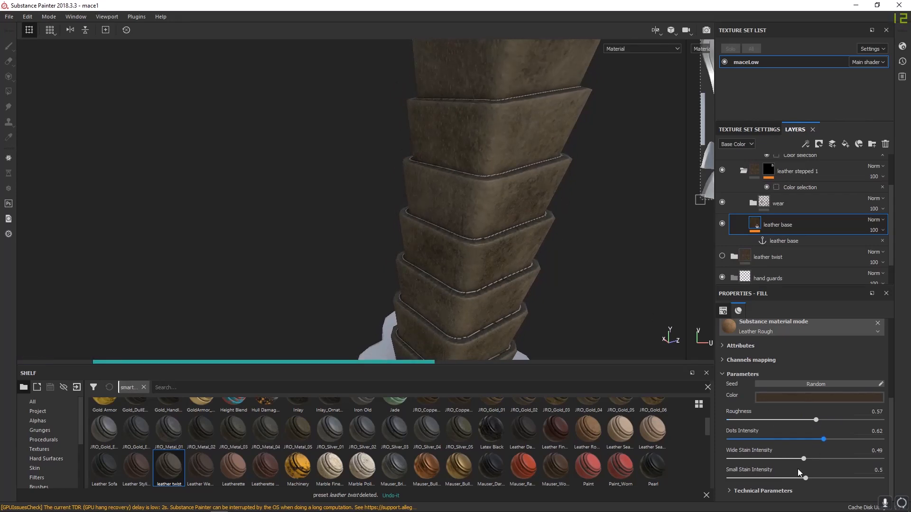
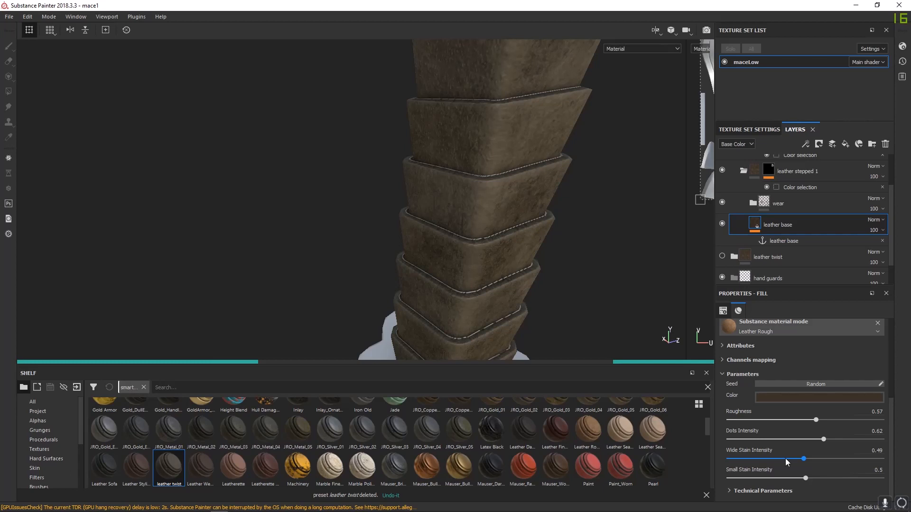
left_click(782, 459)
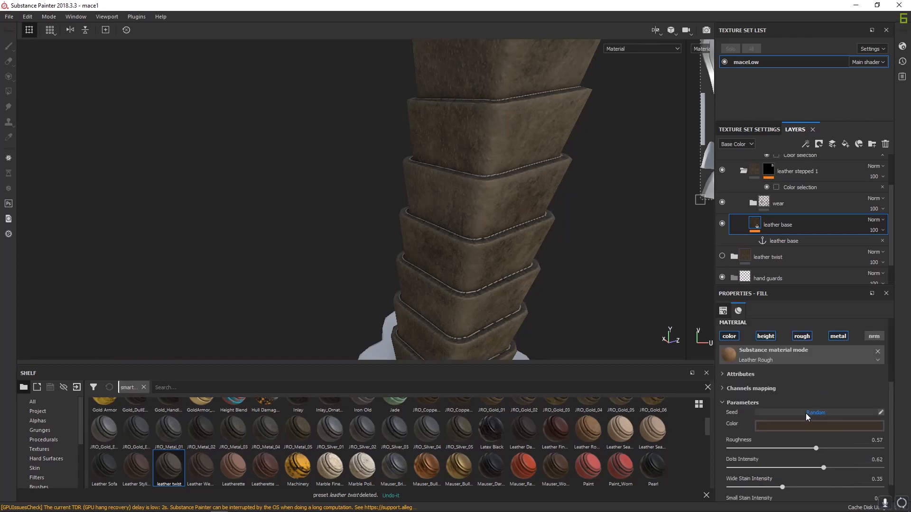
- Examine the stepped leather bands from several sides, including the edges where they overlap
left_click_drag(476, 222, 421, 171, "alt")
middle_click_drag(422, 171, 334, 203, "alt")
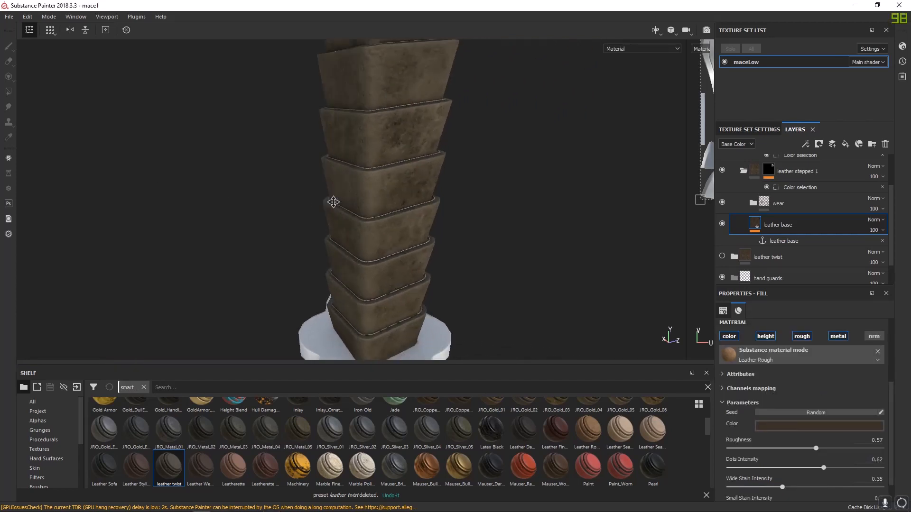
left_click_drag(334, 203, 351, 232, "alt")
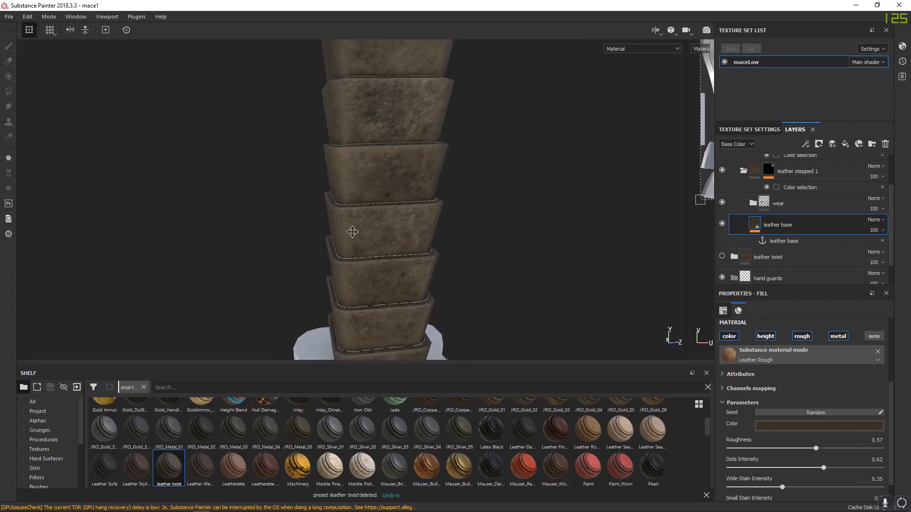
middle_click_drag(352, 232, 293, 226, "alt")
left_click_drag(293, 226, 326, 240, "alt")
middle_click_drag(326, 241, 385, 261, "alt")
right_click_drag(462, 287, 417, 254, "alt")
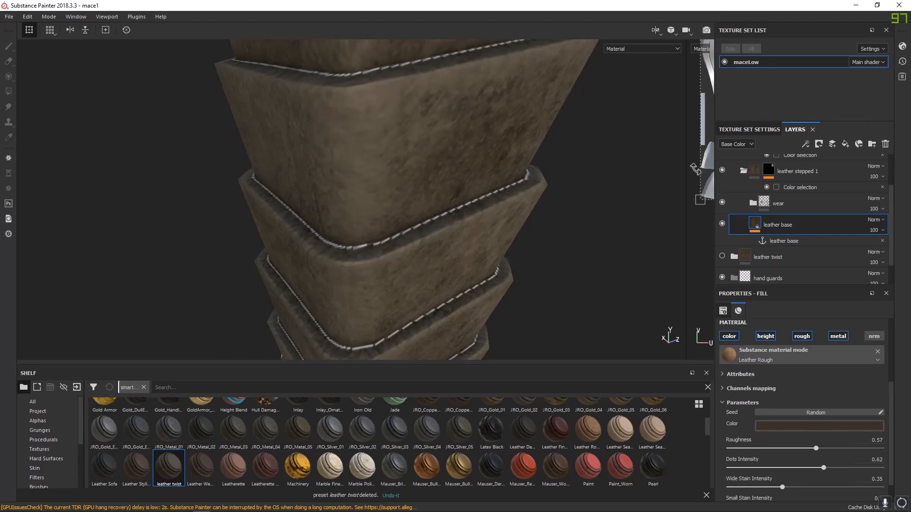
- Display the ID mesh map on the model and examine the boundary between the red and yellow bands up close
left_click(624, 48)
scroll(634, 111, "down", 2)
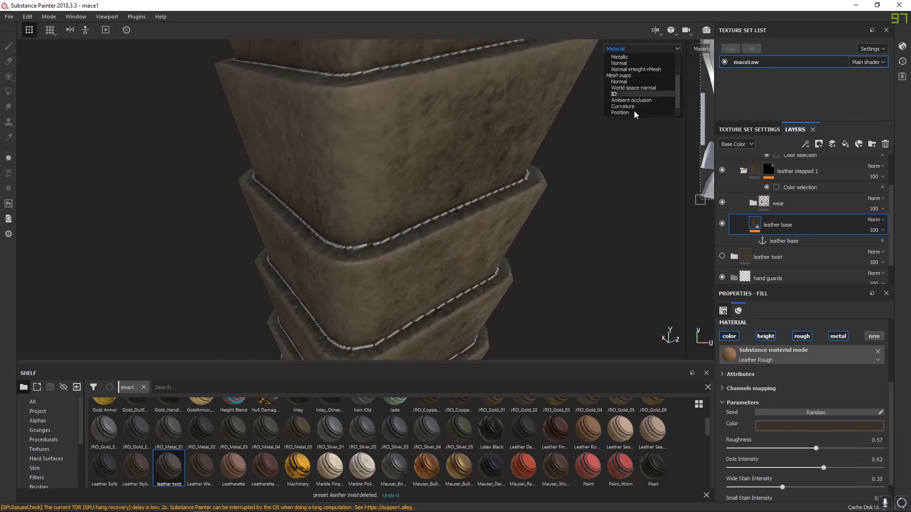
left_click(620, 94)
scroll(427, 211, "up", 5)
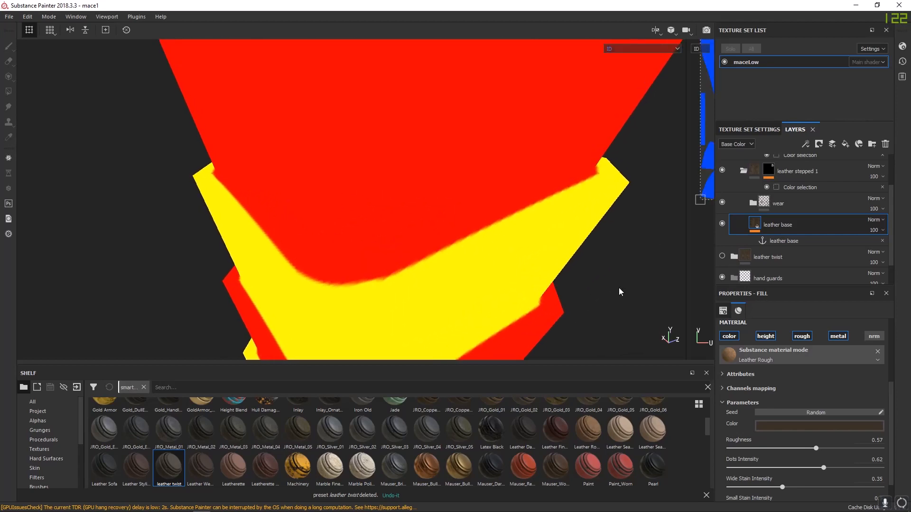
scroll(443, 269, "up", 3)
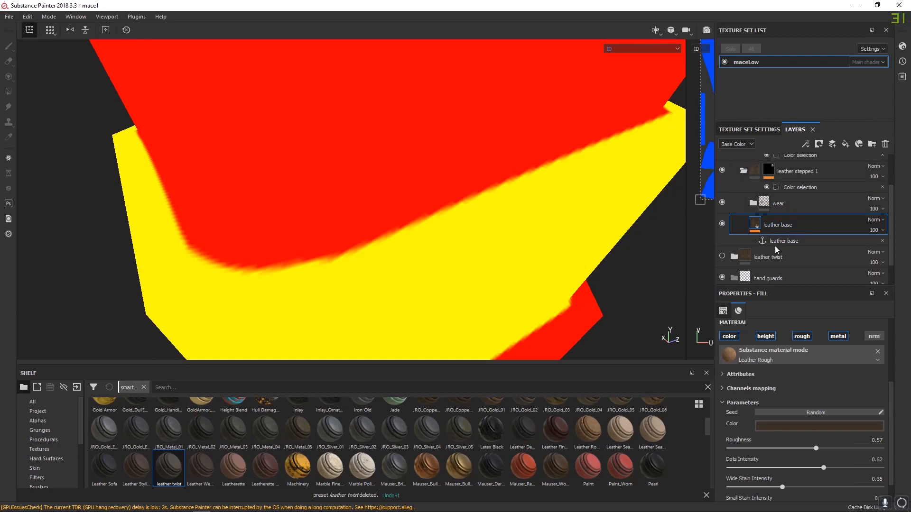
- Add a filter to the leather stepped 1 mask and choose Blur for it
left_click(769, 171)
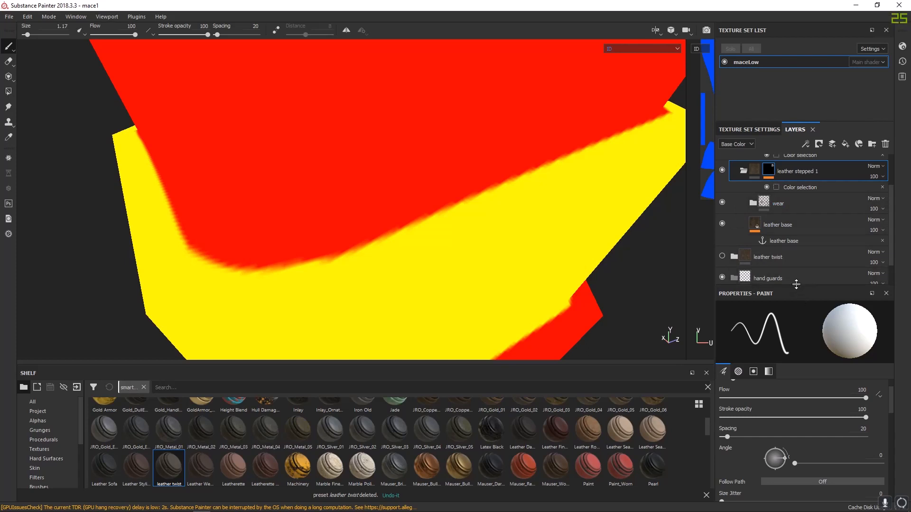
left_click_drag(796, 284, 796, 355)
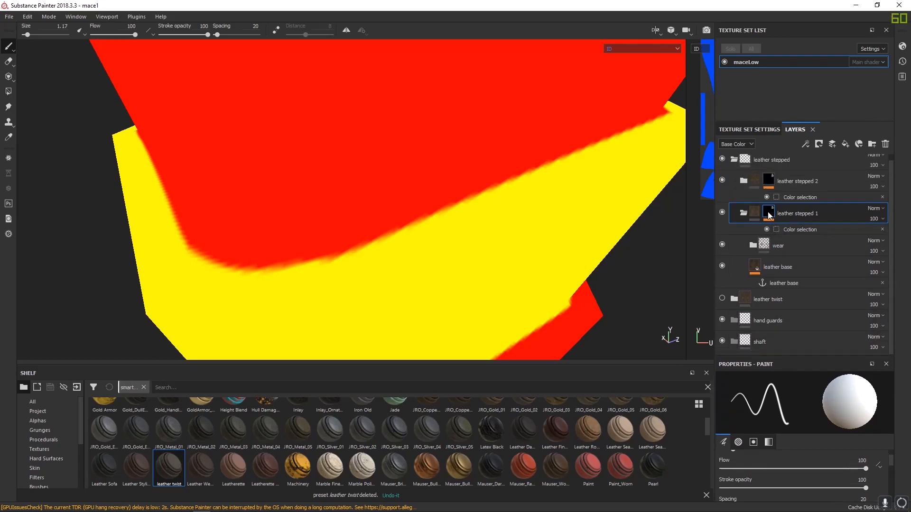
right_click(770, 215)
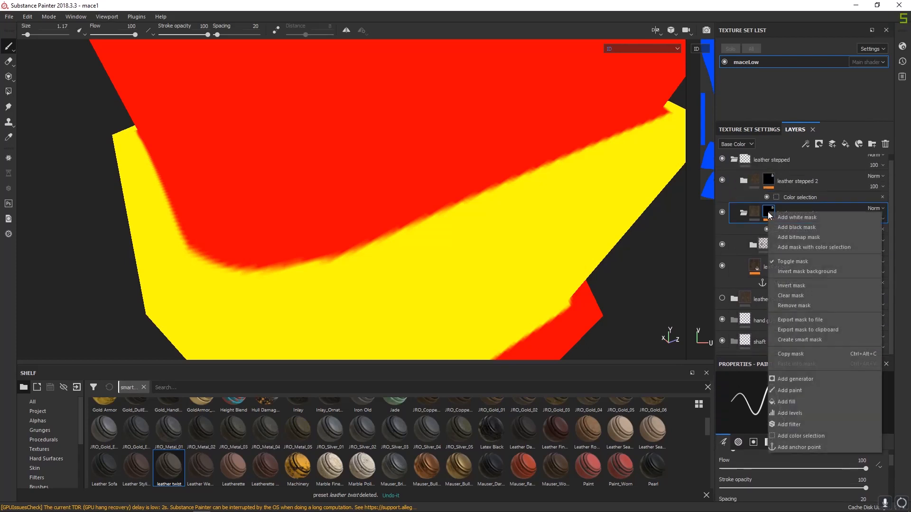
left_click(799, 425)
left_click(790, 400)
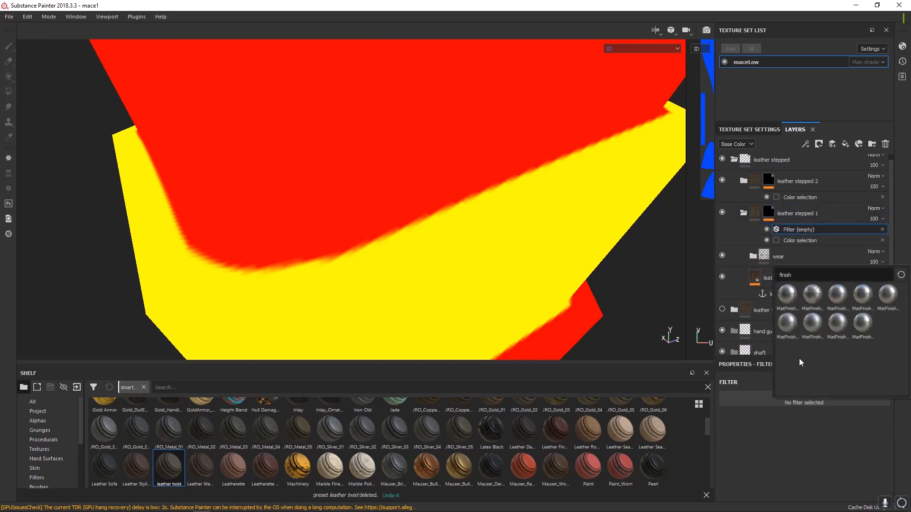
key("BackSpace")
key("BackSpace")
key("BackSpace")
key("BackSpace")
key("BackSpace")
key("BackSpace")
type("b")
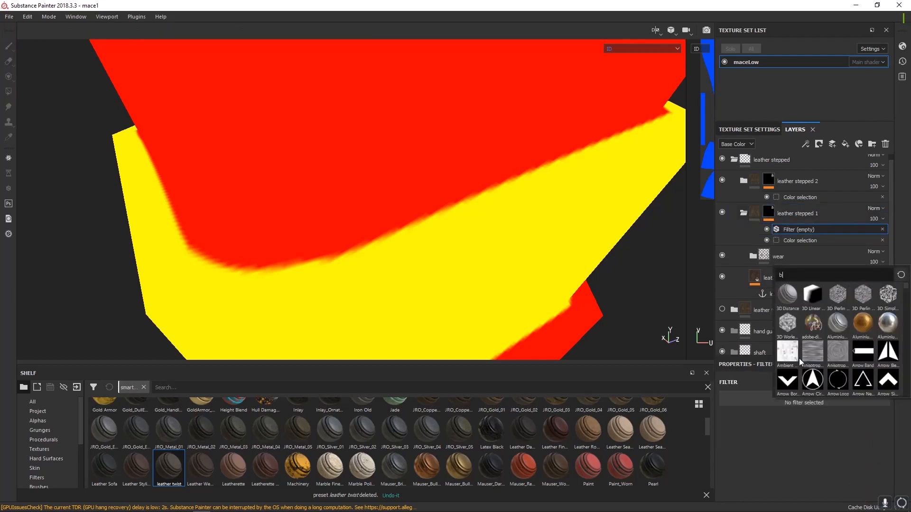
type("lur")
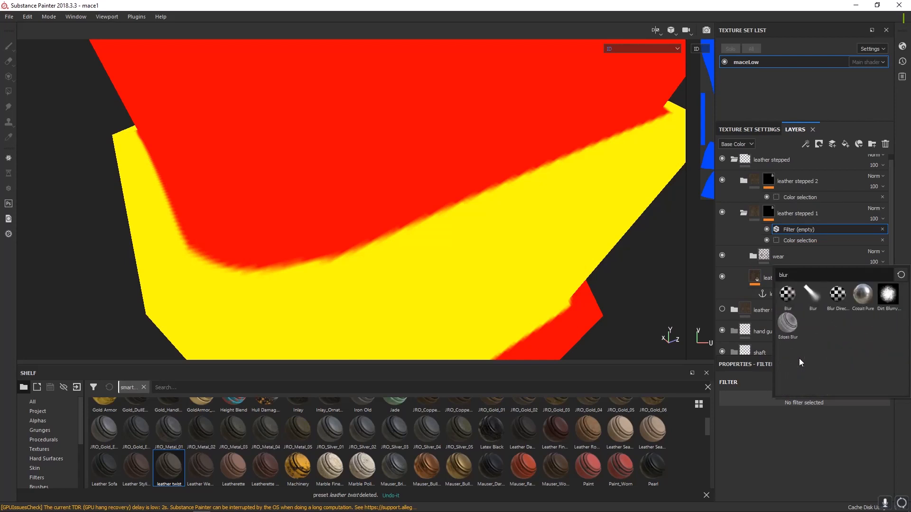
left_click(790, 295)
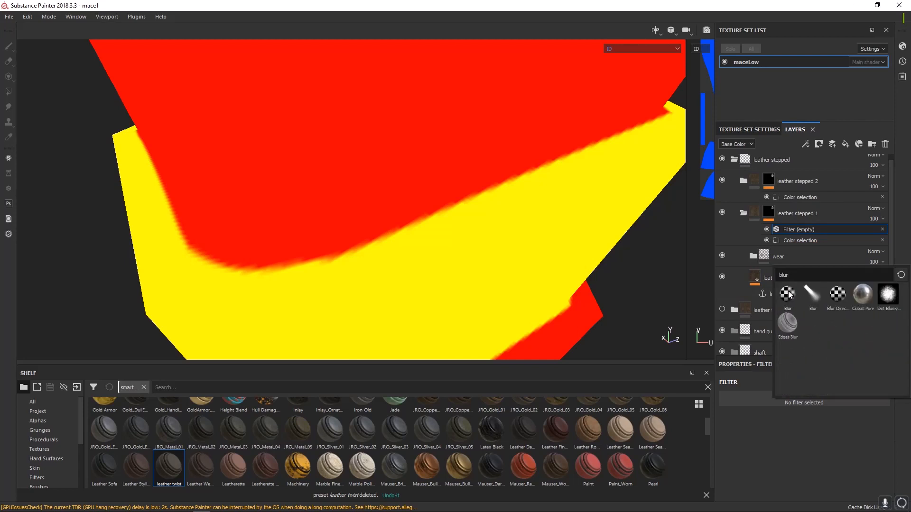
- Preview the blurred leather stepped 1 mask and the resulting material, and set the filter's Blur Intensity to 0.1
left_click(769, 212)
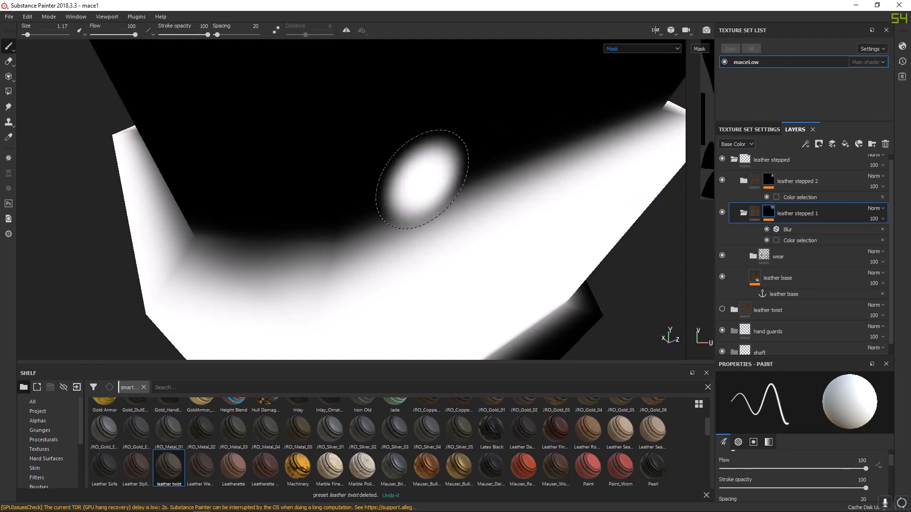
key("m")
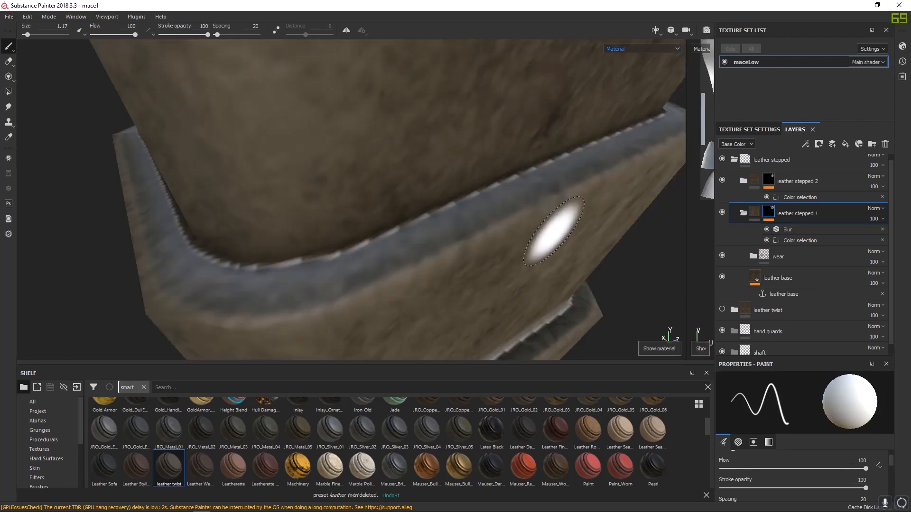
left_click_drag(548, 247, 322, 138, "alt")
right_click_drag(321, 138, 407, 187, "alt")
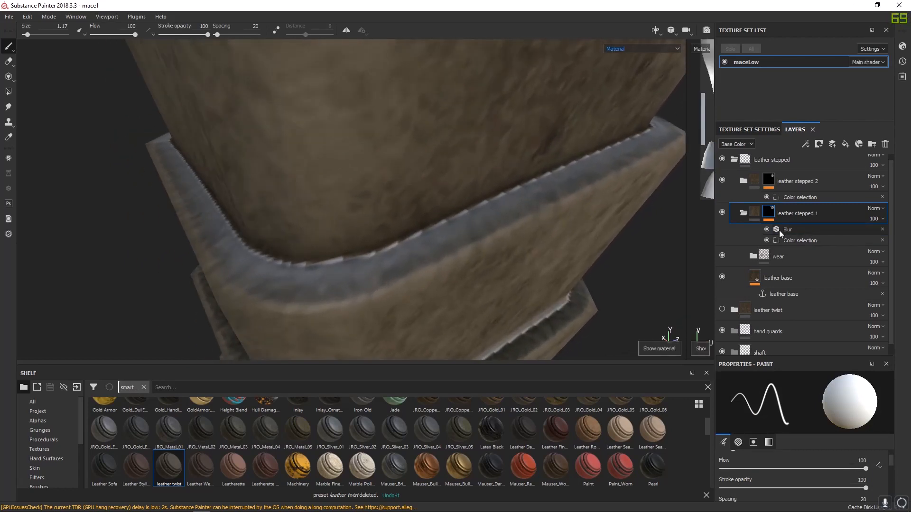
left_click(770, 213)
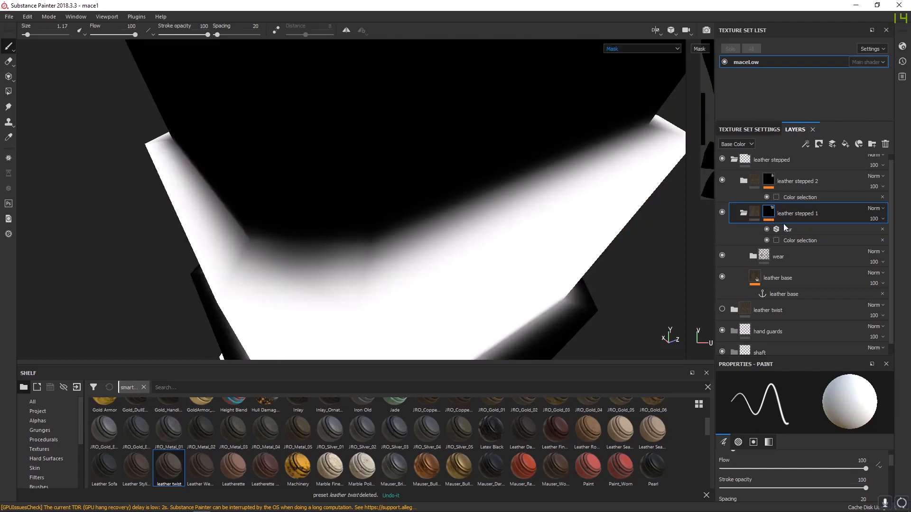
left_click(787, 229)
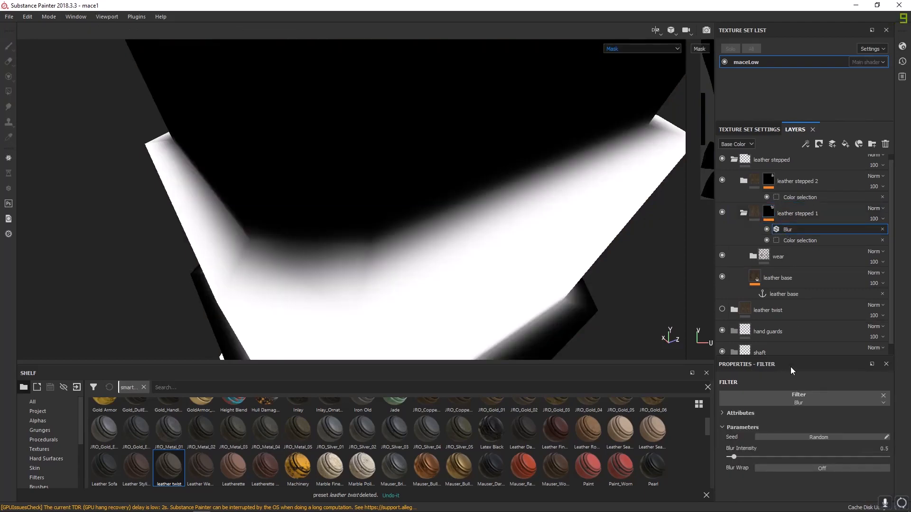
left_click(877, 449)
type("0.1")
key("Return")
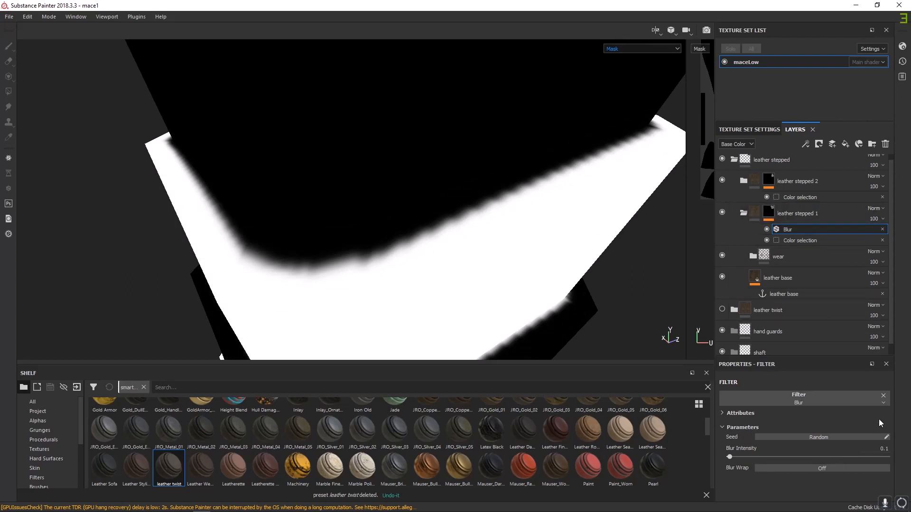
- Add Levels to the leather stepped 1 mask, raising the input black point slightly and lowering the input white point to 0.402 to tighten the seam
left_click(773, 213)
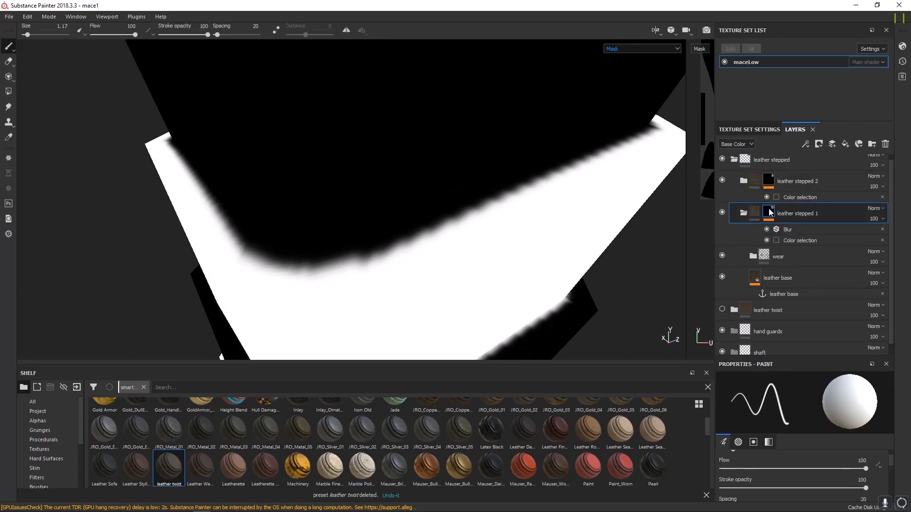
right_click(771, 211)
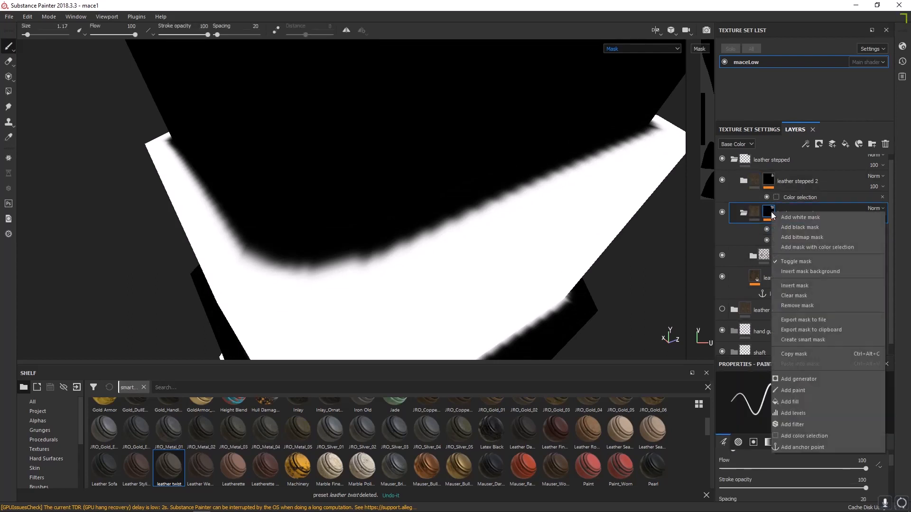
left_click(796, 411)
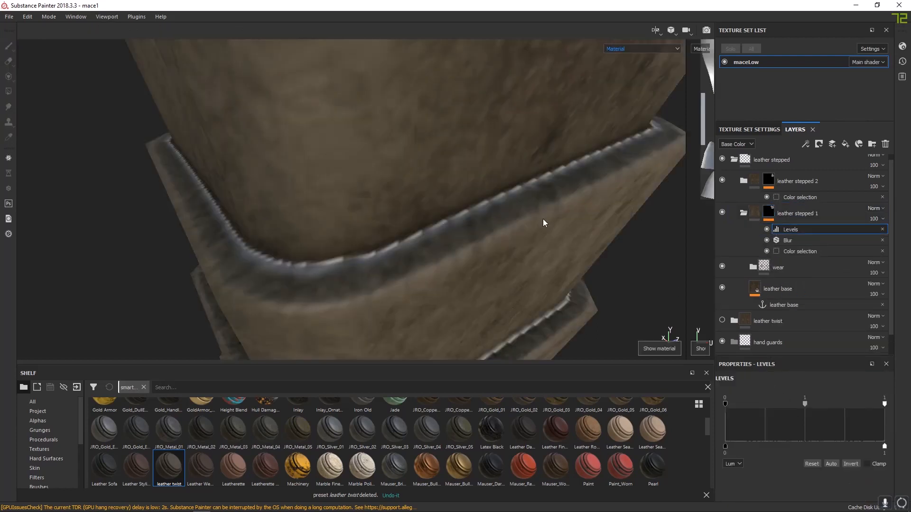
key("m")
left_click_drag(516, 232, 499, 218, "alt")
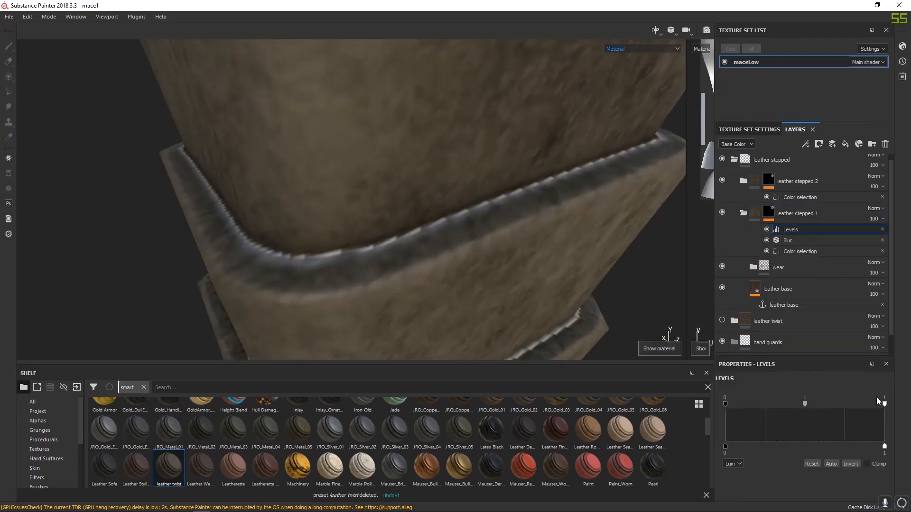
left_click_drag(884, 405, 784, 422)
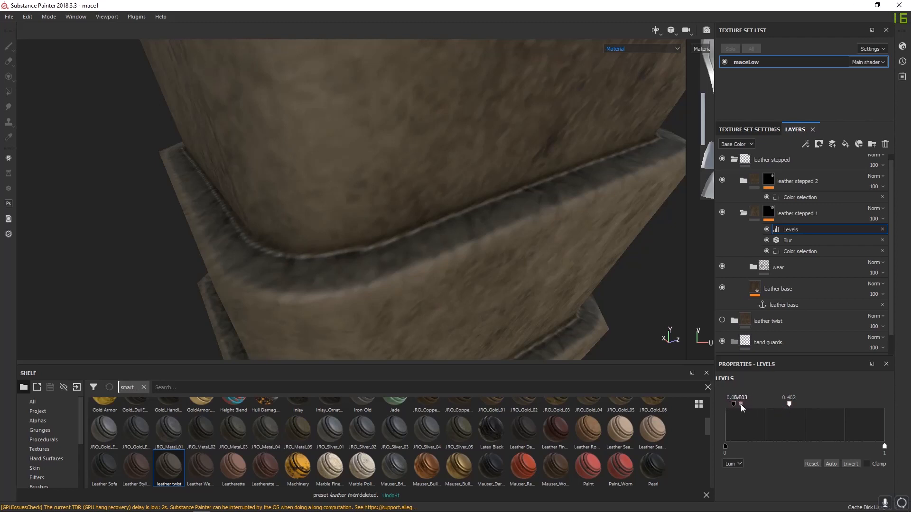
mouse_move(493, 258)
left_mouse_down("alt")
mouse_move(254, 87)
mouse_move(421, 170)
mouse_move(441, 240)
mouse_move(509, 243)
left_mouse_up("alt")
- Add a Blur filter to the leather stepped 2 mask
left_click(782, 188)
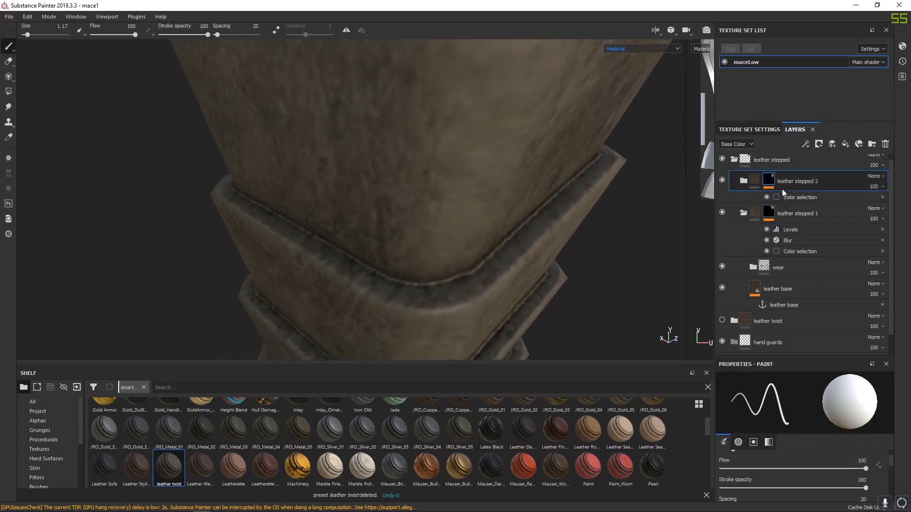
right_click(769, 181)
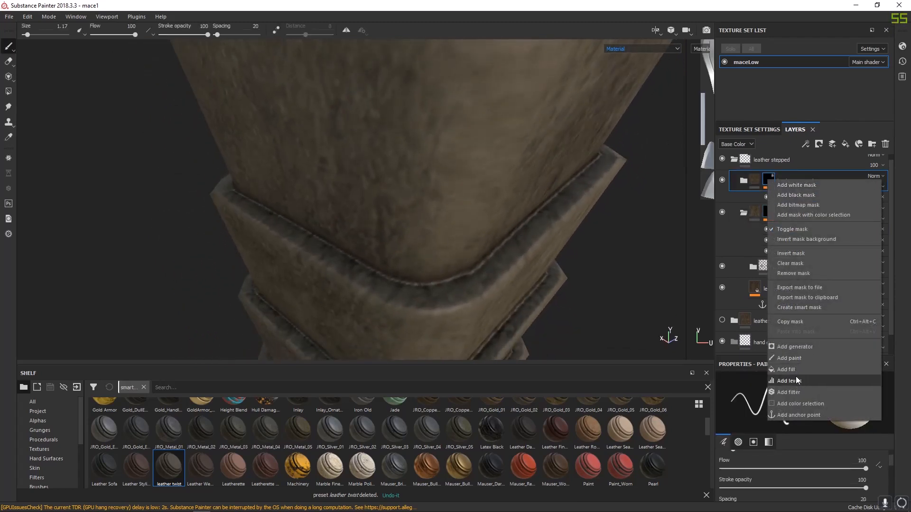
left_click(801, 391)
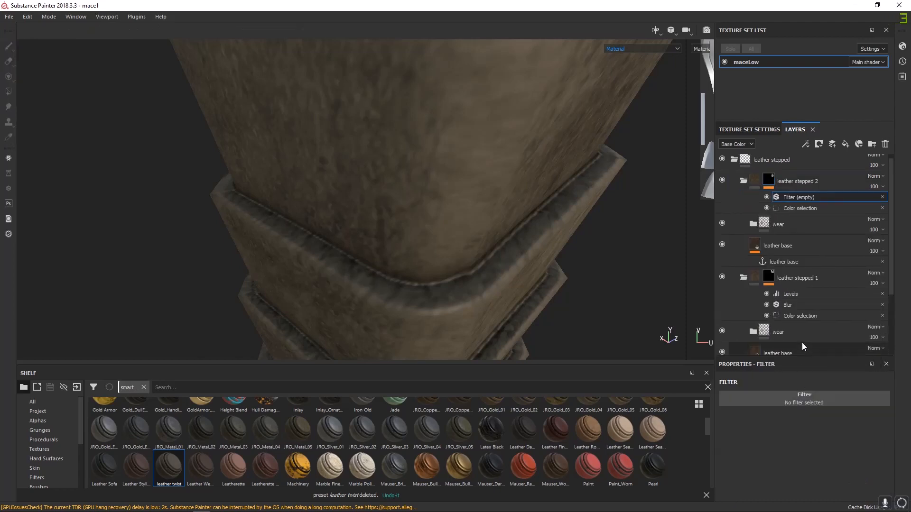
left_click(787, 401)
left_click(788, 295)
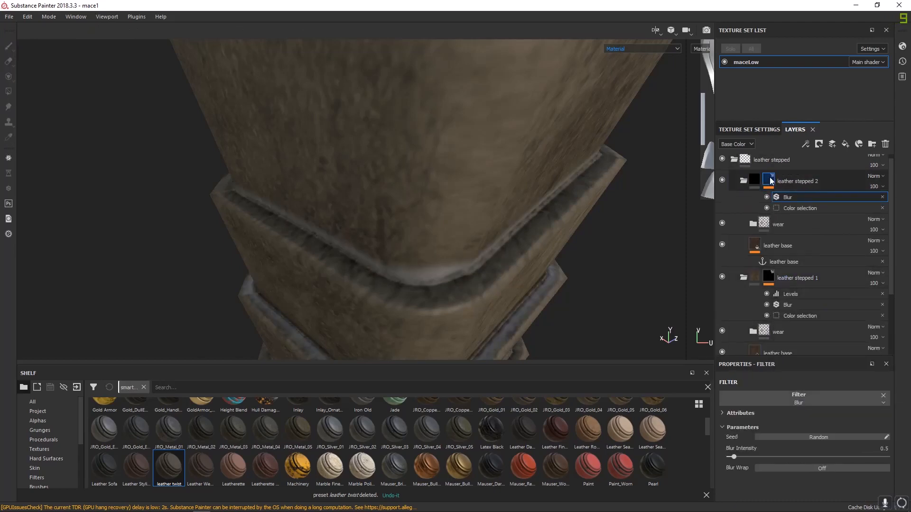
- Add Levels above the blur on the leather stepped 2 mask and set the Blur Intensity to 0.1
right_click(768, 179)
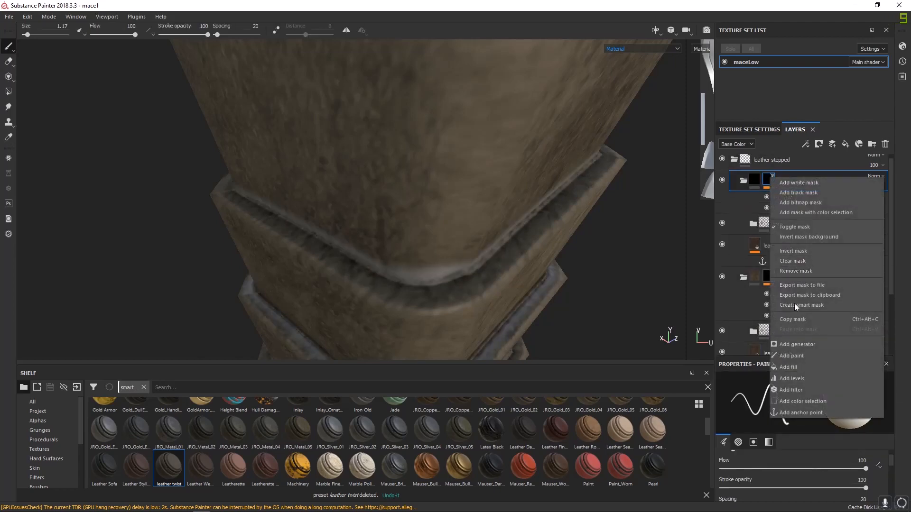
left_click(793, 379)
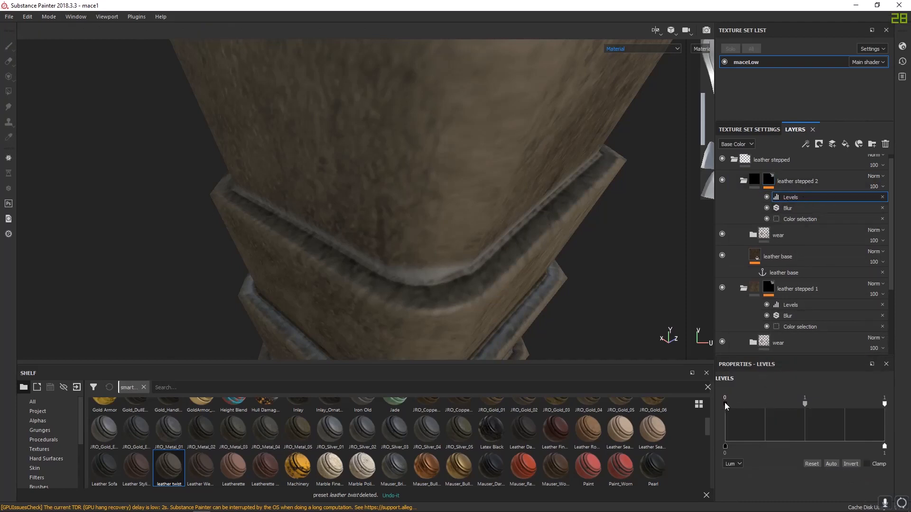
left_click(769, 184, "alt")
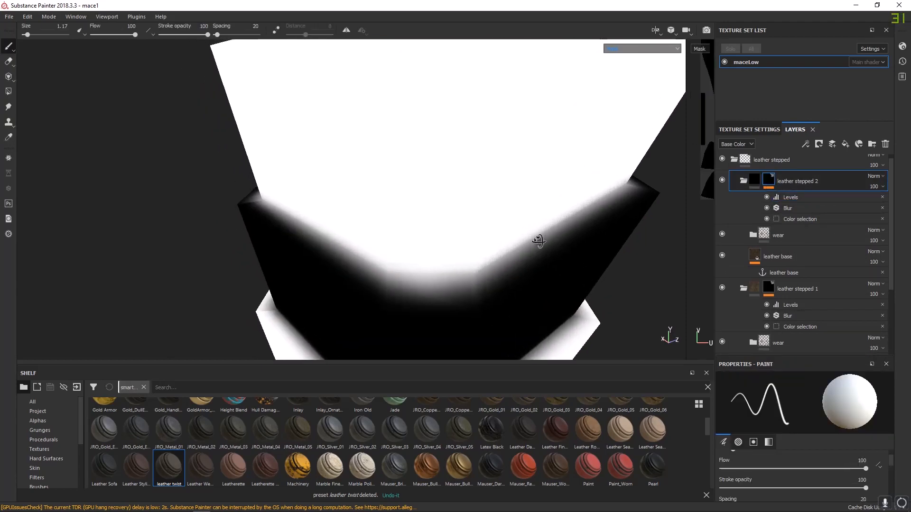
left_click(791, 209)
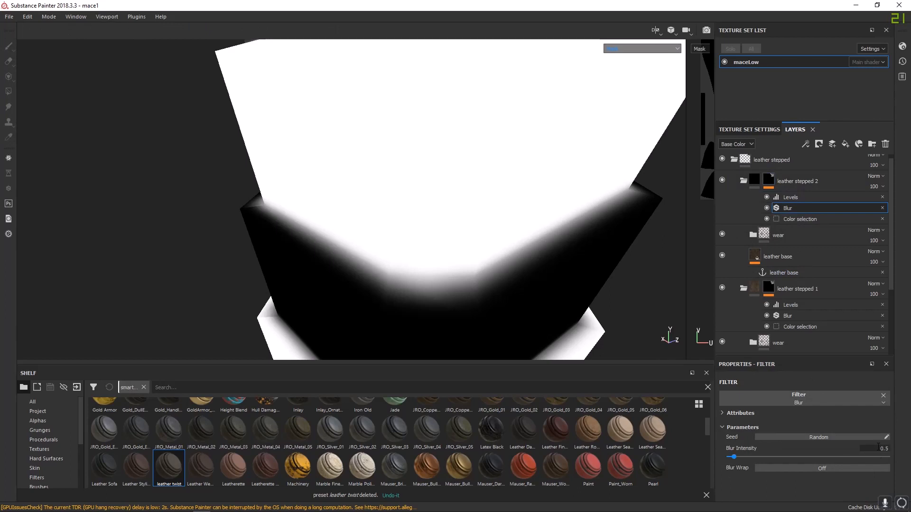
key("Return")
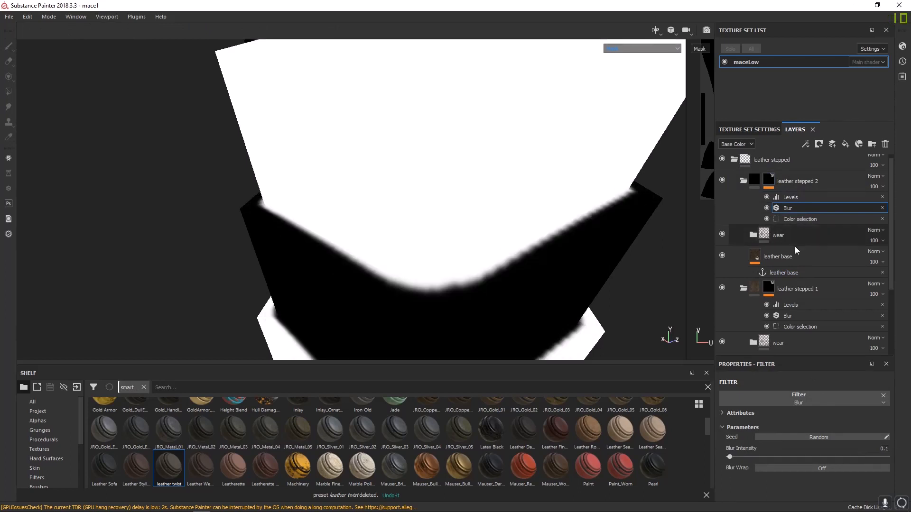
- In leather stepped 2's mask Levels, set the input midpoint to 0.42 and the input white point to 0.506
left_click(779, 195)
key("m")
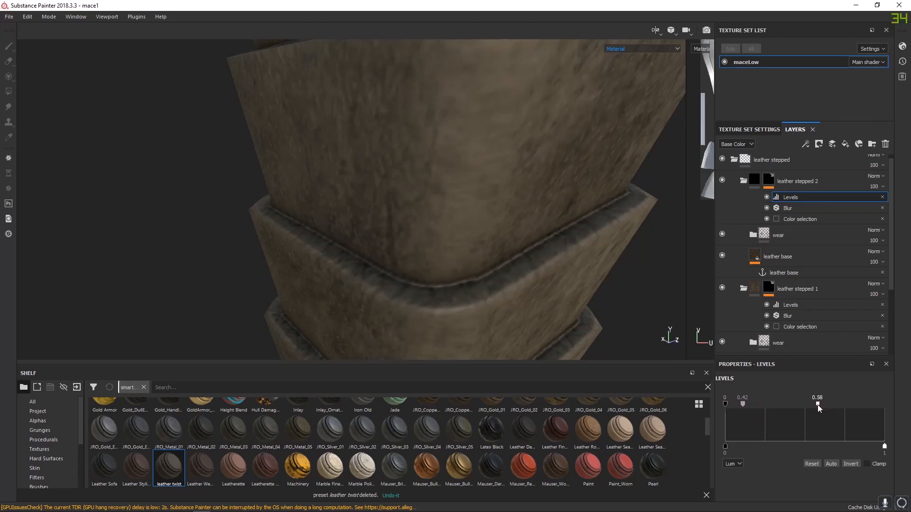
left_click_drag(818, 406, 806, 406)
- Examine the seams between the stepped leather bands along the grip from several sides
right_click_drag(529, 319, 402, 114, "alt")
left_click_drag(401, 115, 405, 164, "alt")
left_click_drag(406, 223, 379, 247, "alt")
middle_click_drag(462, 216, 316, 175, "alt")
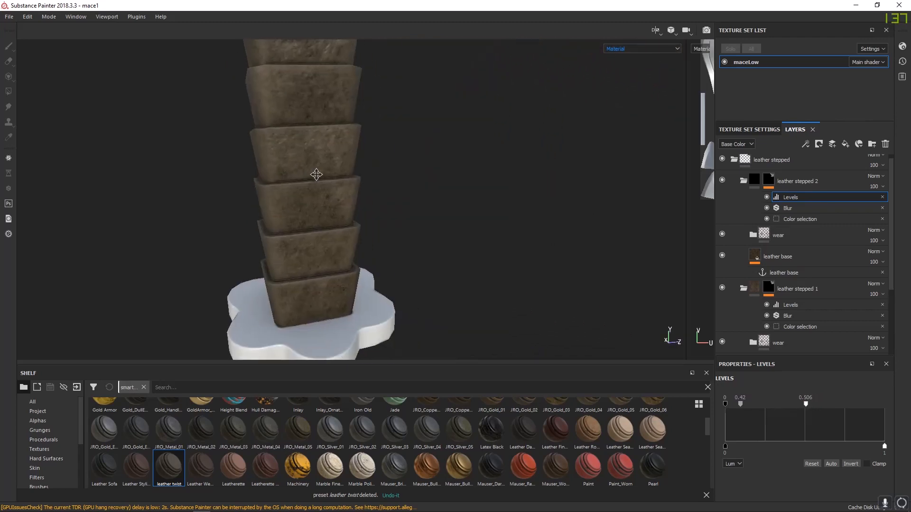
left_click_drag(280, 151, 254, 153, "alt")
middle_click_drag(254, 152, 417, 290, "alt")
left_click_drag(536, 223, 434, 254, "alt")
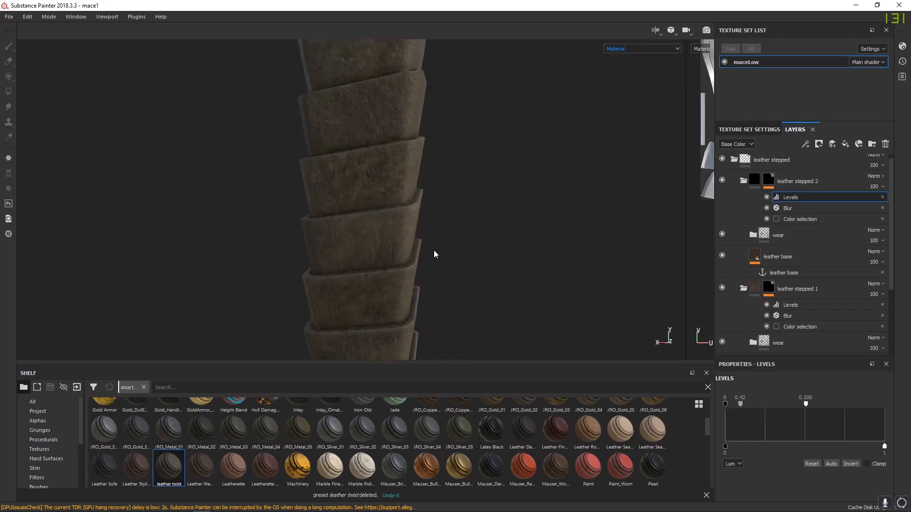
middle_click_drag(434, 254, 468, 244, "alt")
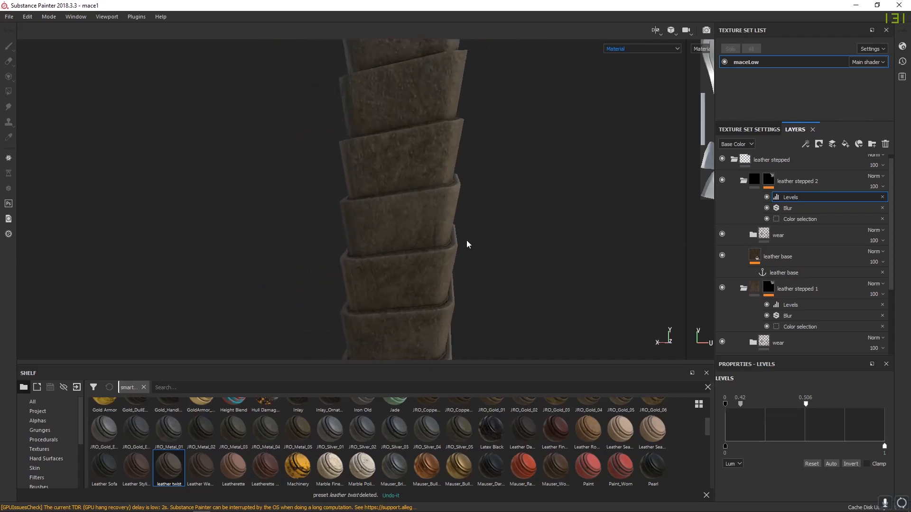
- Change the color of leather stepped 2's leather base to a light tan, RGB 0.623, 0.479, 0.305
left_click(764, 260)
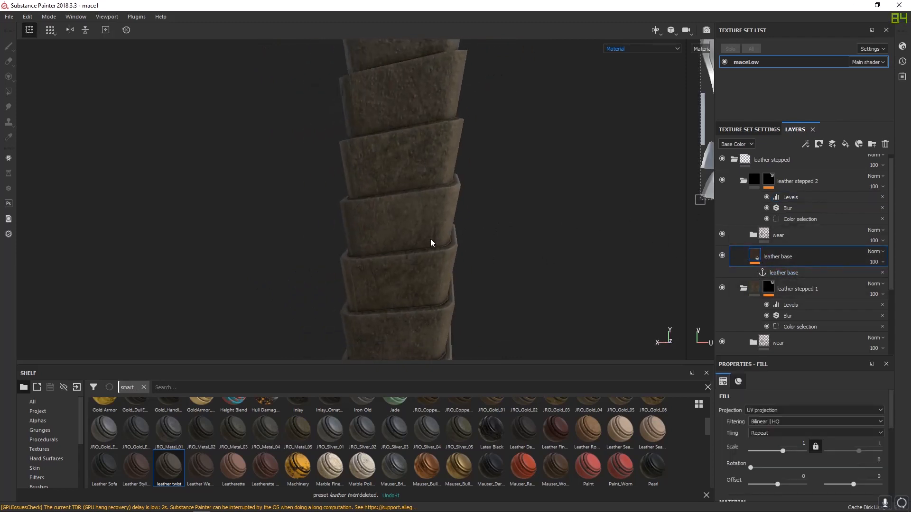
left_click_drag(431, 240, 421, 147, "alt")
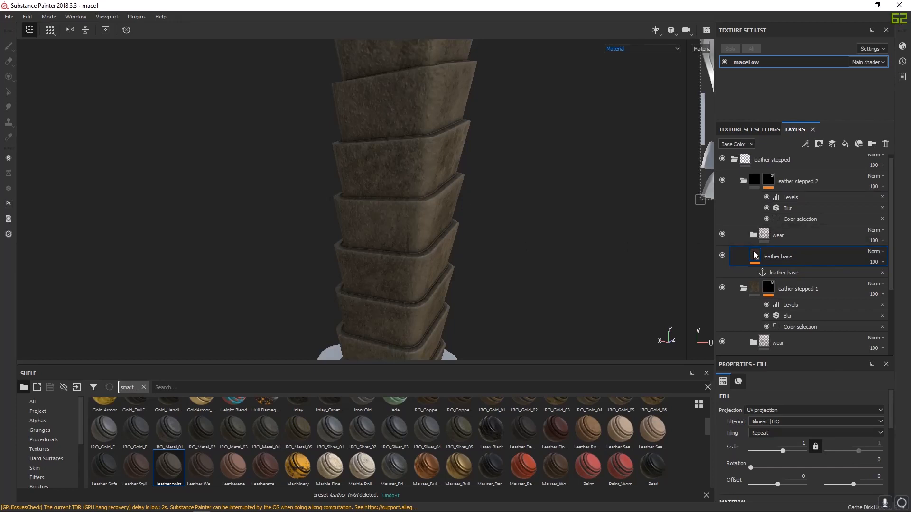
scroll(779, 426, "down", 3)
left_click(790, 461)
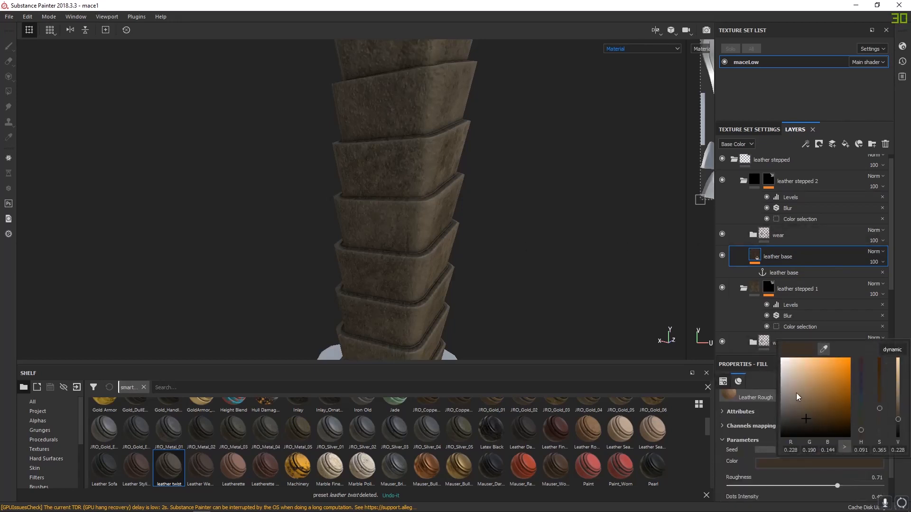
left_click(816, 388)
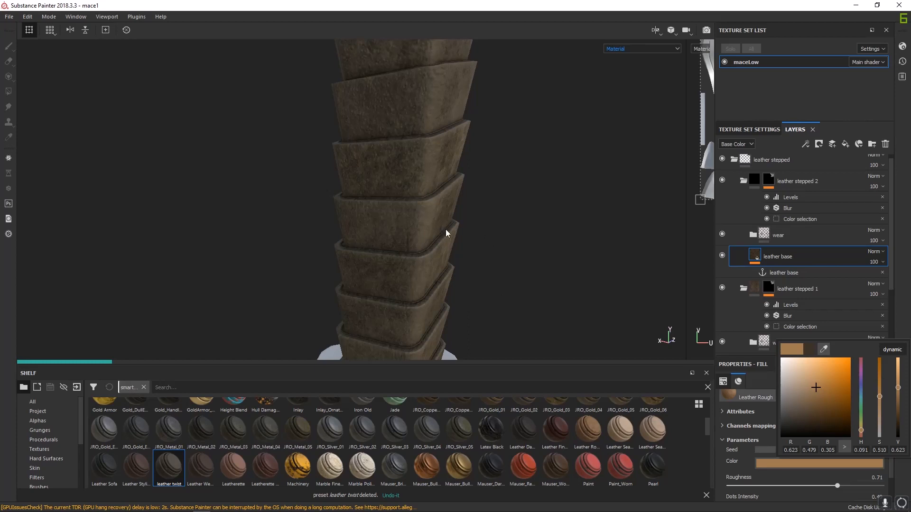
- Try a muted brown, RGB 0.467, 0.385, 0.286, on leather stepped 2's leather base, and undo the color change
left_click(522, 271)
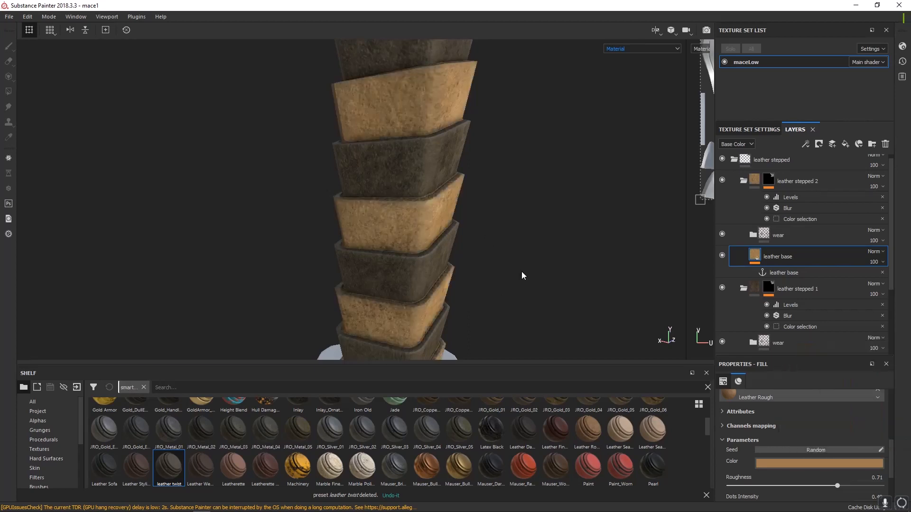
right_click_drag(522, 272, 287, 123, "alt")
left_click_drag(479, 245, 375, 242, "alt")
scroll(374, 248, "up", 3)
left_click(816, 464)
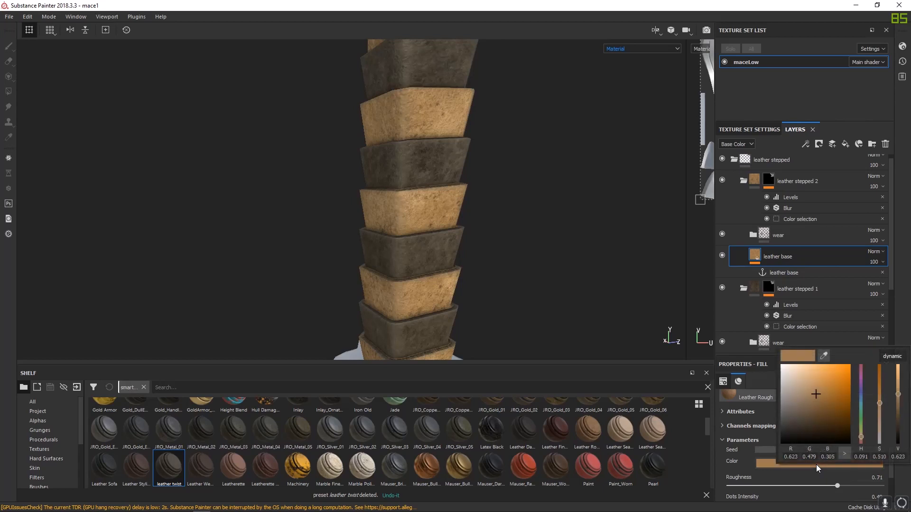
left_click(807, 406)
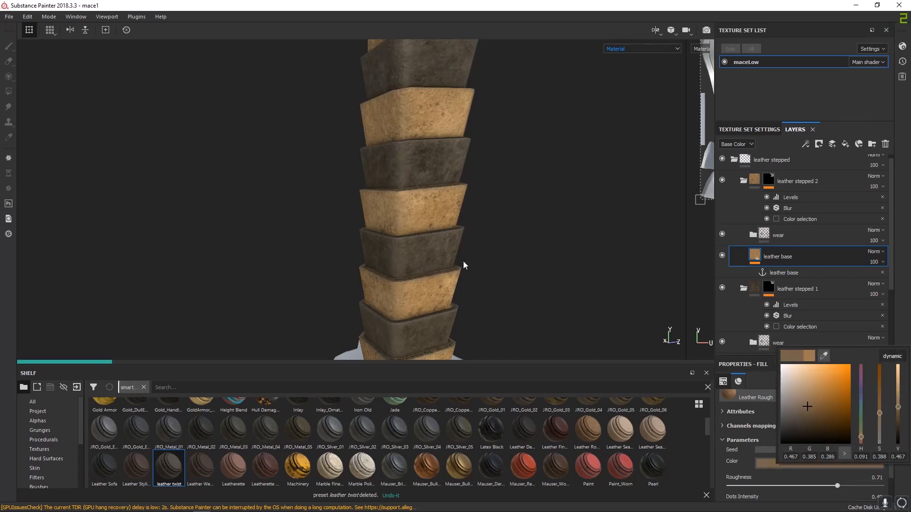
right_click_drag(535, 278, 214, 137, "alt")
mouse_move(347, 177)
left_mouse_down("alt")
mouse_move(364, 166)
mouse_move(332, 169)
left_mouse_up("alt")
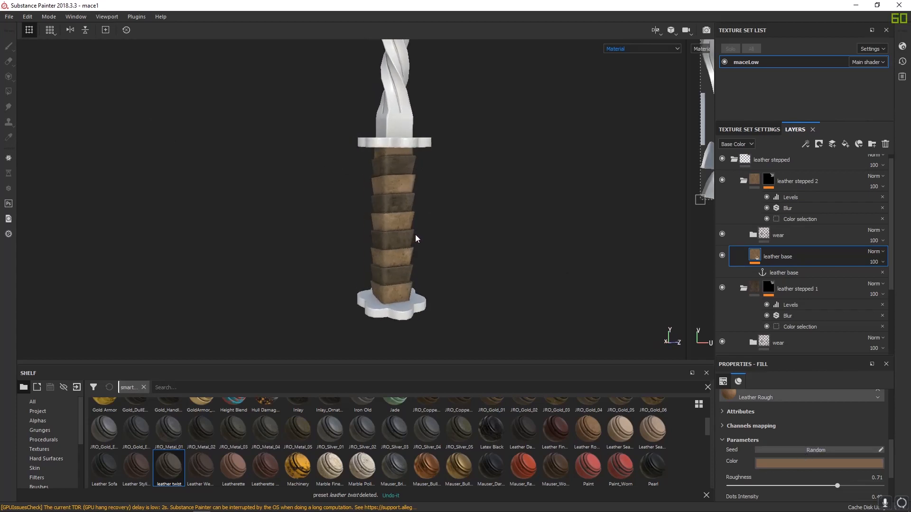
key("ctrl+z")
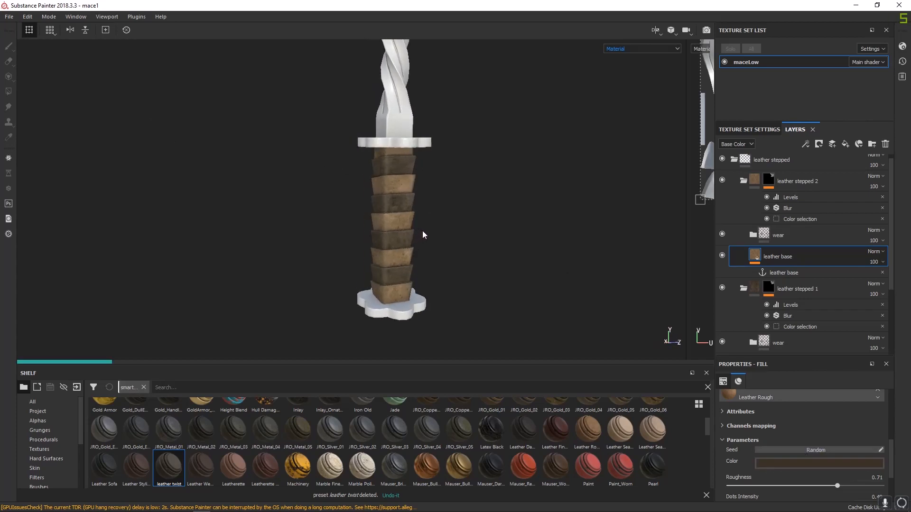
- Set the color of leather stepped 2's leather base to a brighter tan, RGB 0.725, 0.562, 0.365
left_click(815, 463)
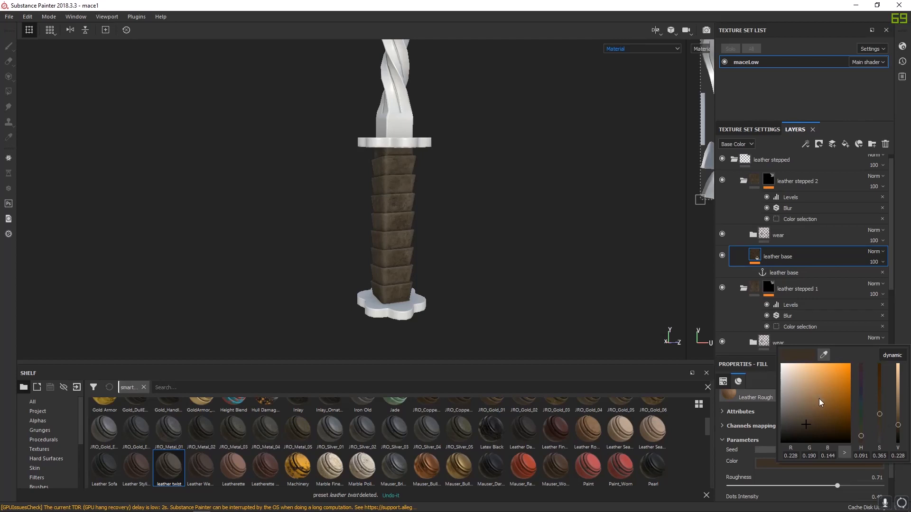
left_click(815, 386)
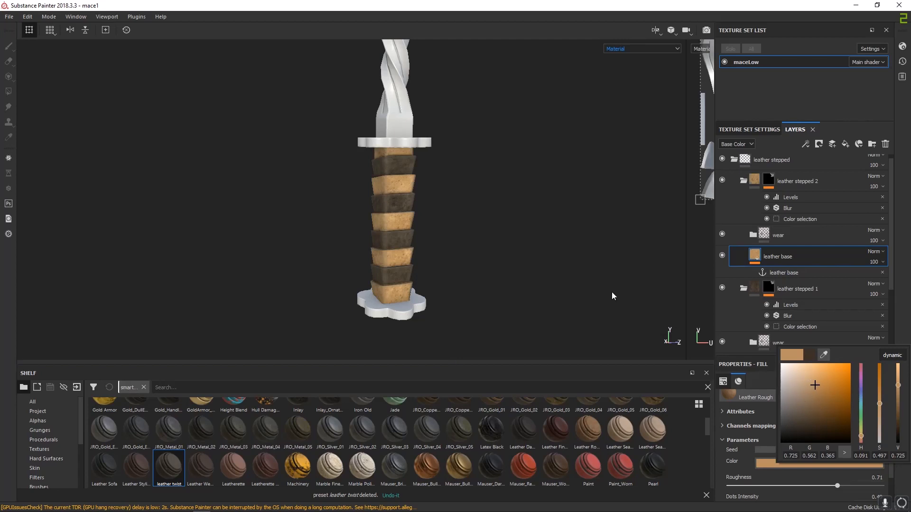
left_click_drag(556, 268, 527, 232, "alt")
middle_click_drag(528, 233, 331, 216, "alt")
right_click_drag(332, 215, 290, 214, "alt")
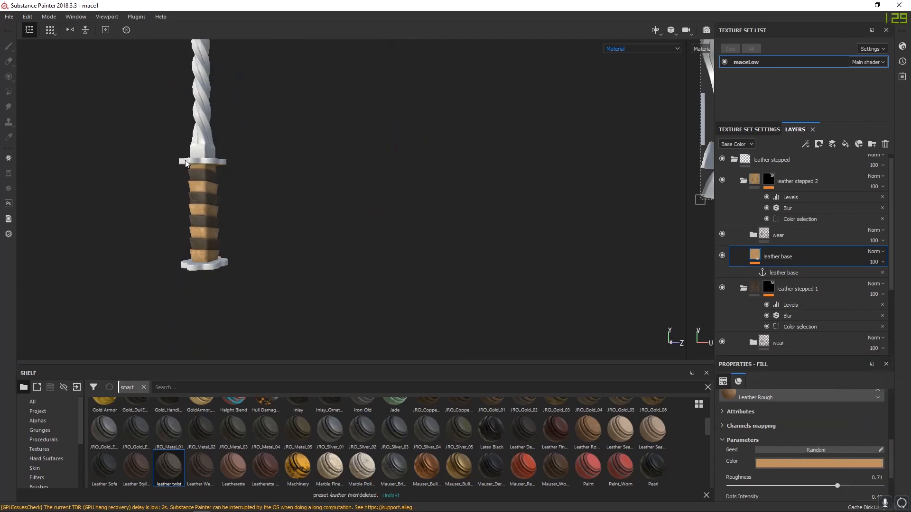
- Examine the alternating tan and dark leather bands and their seams up close from several sides of the grip
middle_click_drag(207, 168, 341, 192, "alt")
left_click_drag(342, 192, 368, 213, "alt")
right_click_drag(368, 214, 448, 205, "alt")
left_click_drag(448, 205, 487, 227, "alt")
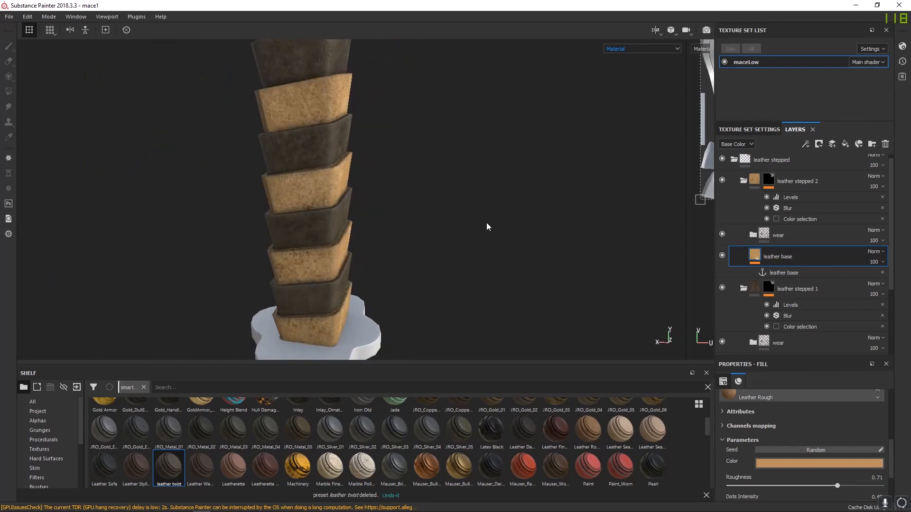
middle_click_drag(368, 181, 449, 259, "alt")
right_click_drag(450, 259, 341, 191, "alt")
left_click_drag(404, 241, 409, 254, "alt")
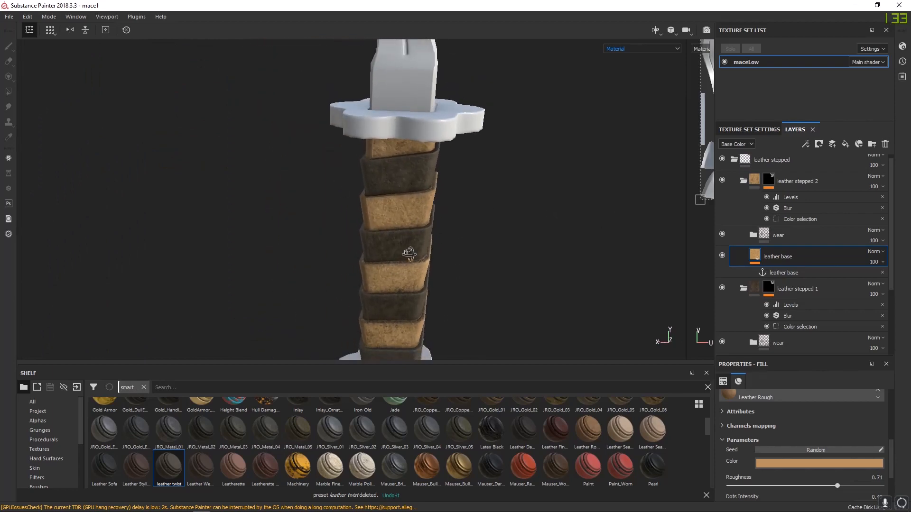
middle_click_drag(409, 254, 409, 230, "alt")
right_click_drag(399, 239, 419, 236, "alt")
left_click_drag(479, 215, 382, 228, "alt")
right_click_drag(382, 228, 561, 283, "alt")
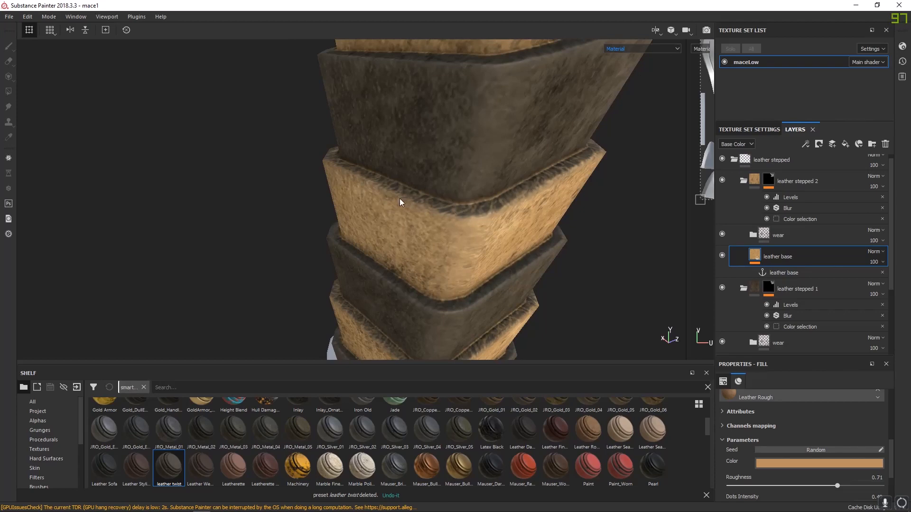
left_click_drag(400, 199, 439, 194, "alt")
middle_click_drag(507, 183, 453, 236, "alt")
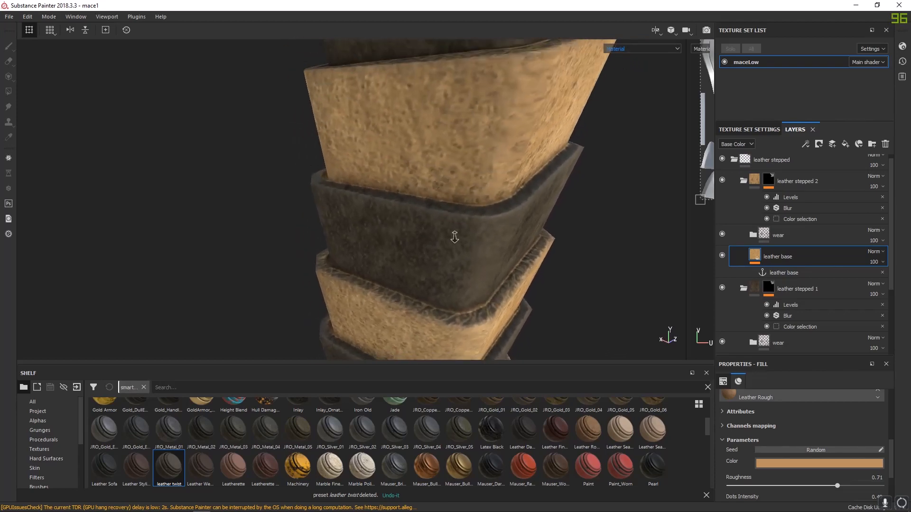
right_click_drag(453, 236, 455, 223, "alt")
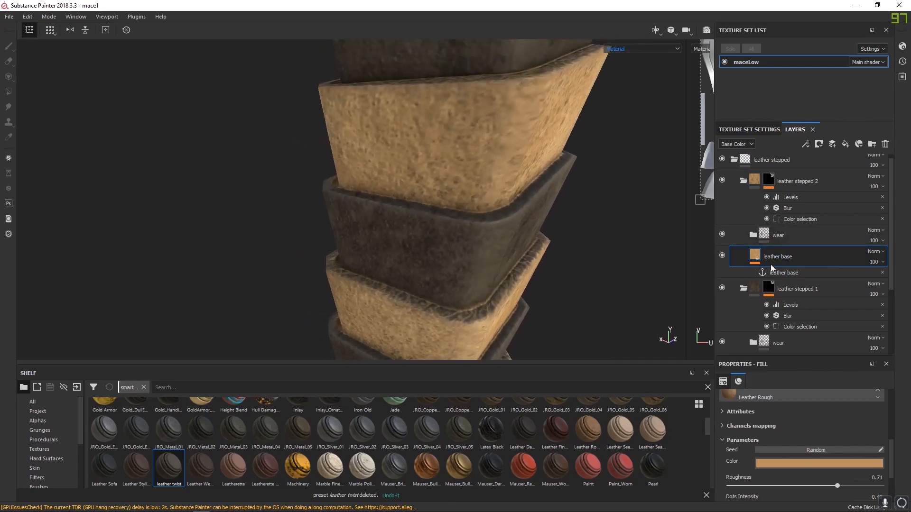
- Collapse the leather stepped 2 group and the leather stepped folder in the layer stack
left_click(743, 181)
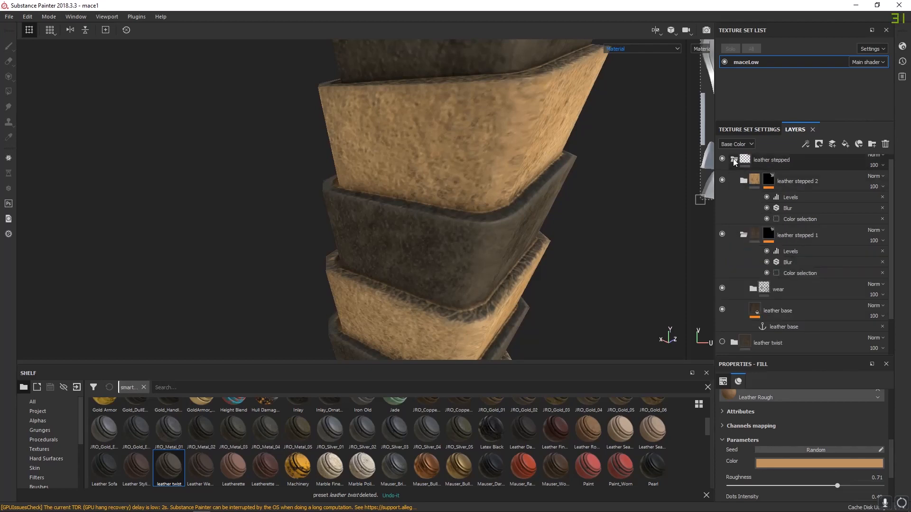
left_click(733, 159)
right_click_drag(481, 277, 482, 174, "alt")
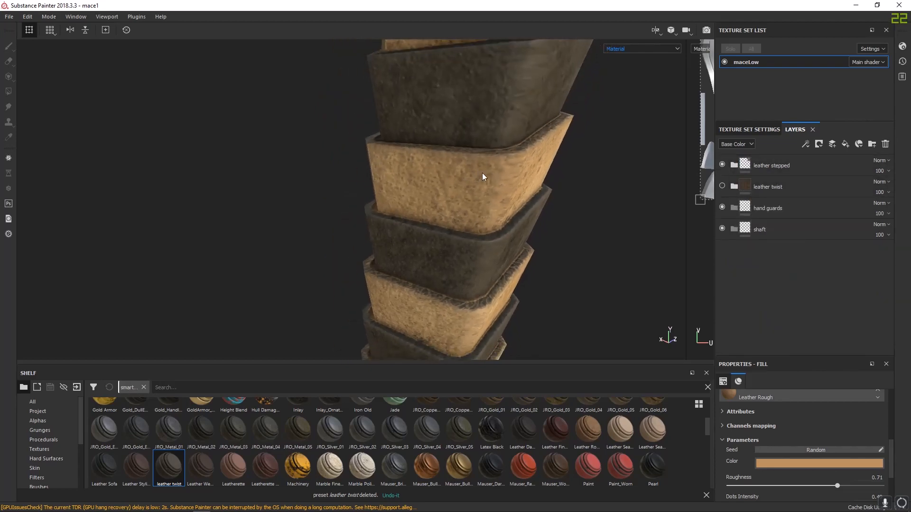
left_click_drag(483, 177, 427, 229, "alt")
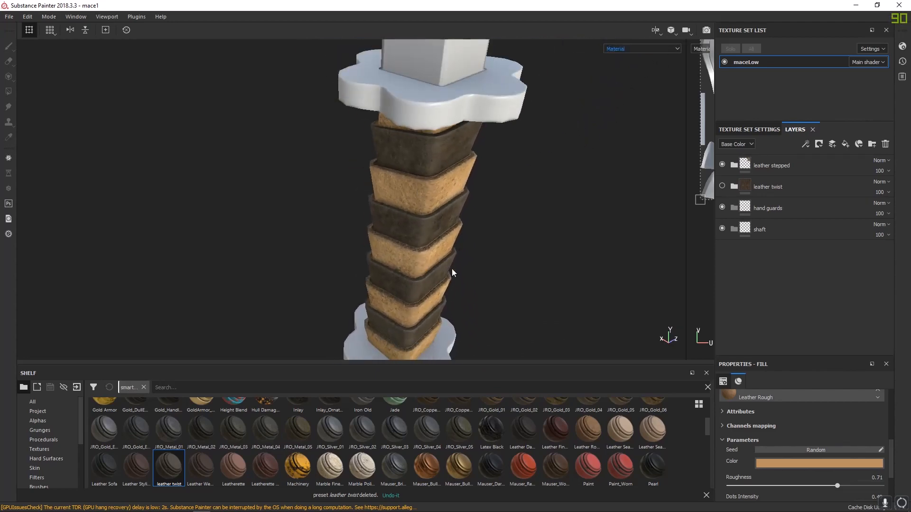
- Show the leather twist folder and add a black mask to it
right_click_drag(451, 273, 81, 261, "alt")
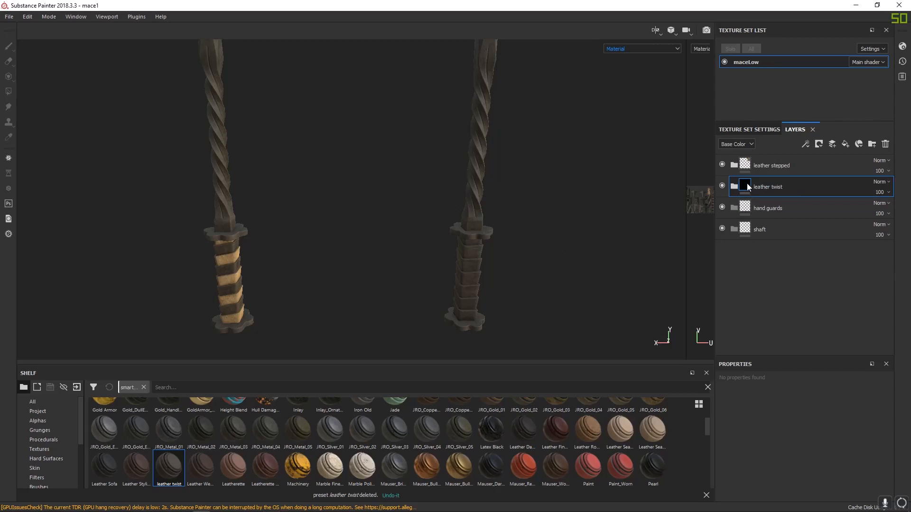
right_click(746, 183)
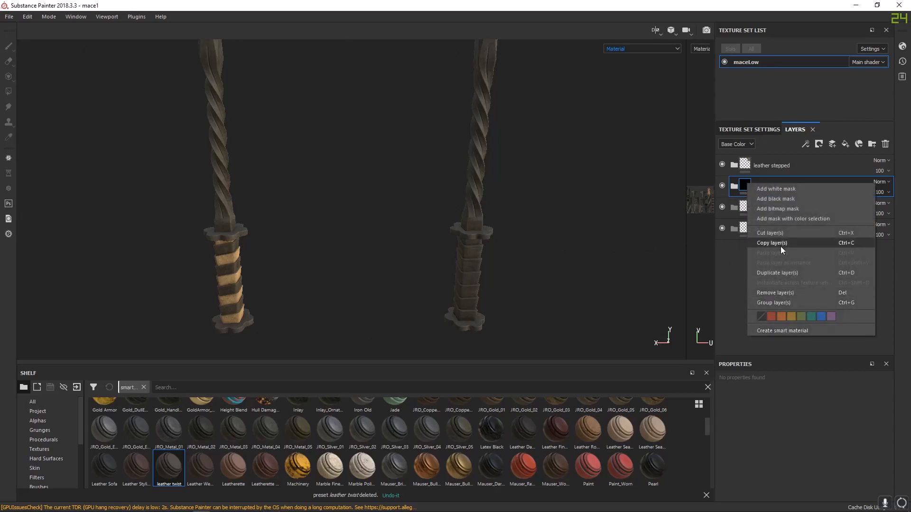
left_click(772, 196)
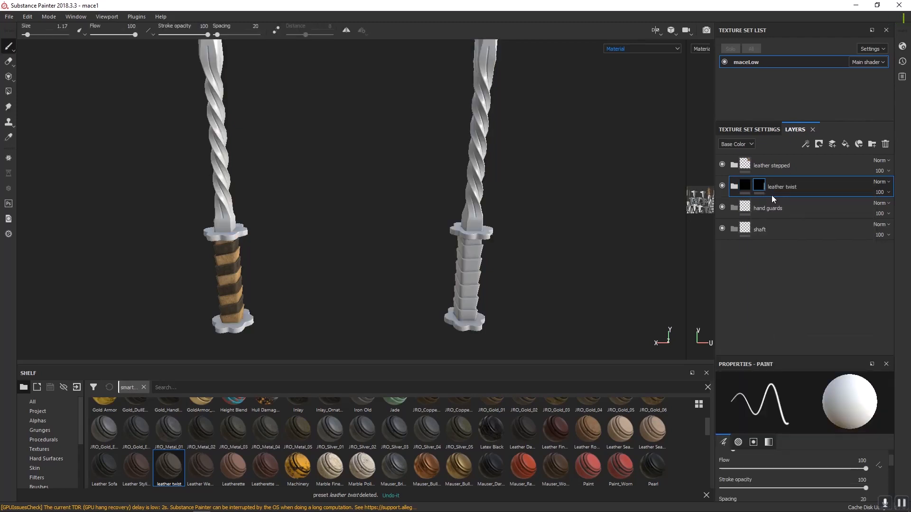
- Add a color selection to the leather twist mask and pick the second mace's dark green grip ID color, RGB 4, 128, 0
right_click(759, 185)
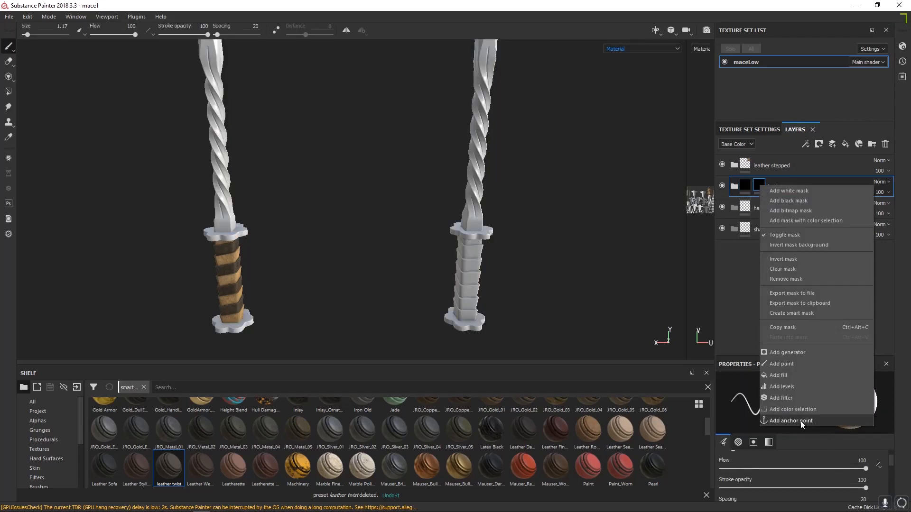
left_click(793, 410)
left_click(871, 476)
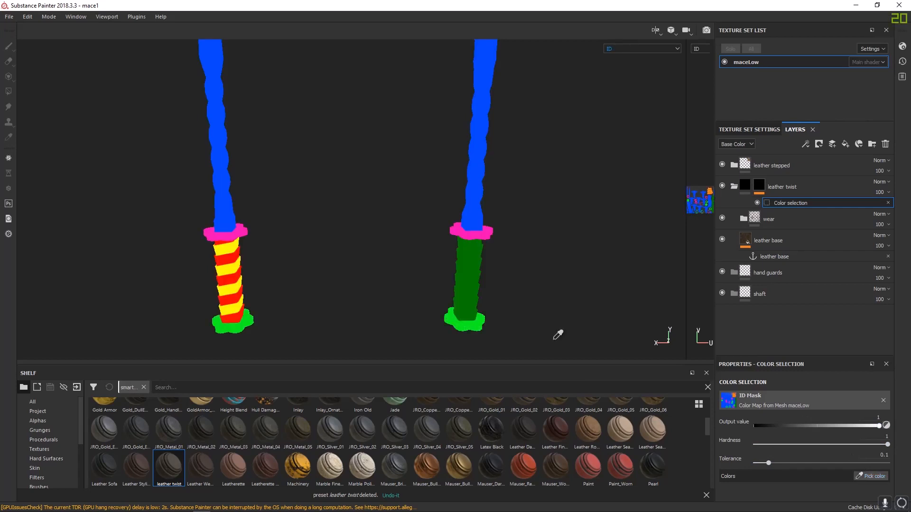
left_click(468, 255)
left_click_drag(480, 268, 394, 222, "alt")
middle_click_drag(430, 224, 426, 271, "alt")
scroll(423, 270, "down", 3)
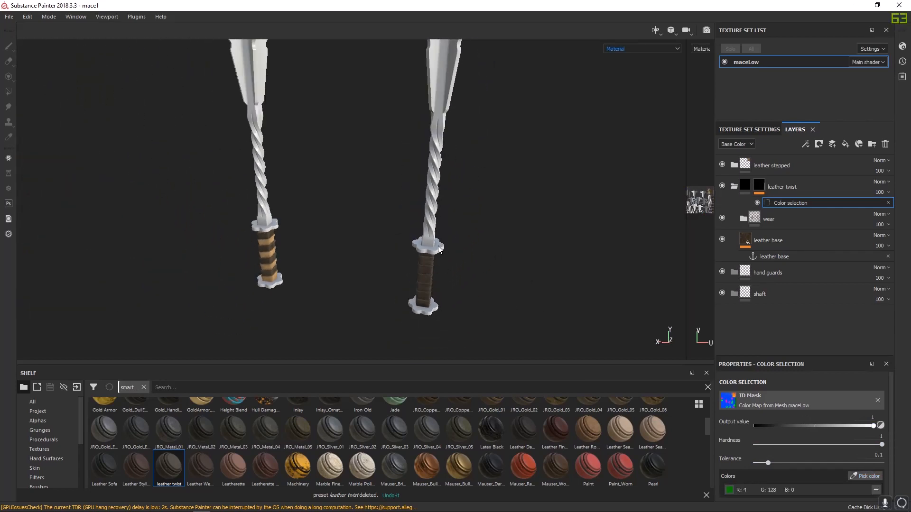
middle_click_drag(439, 148, 418, 126, "alt")
left_click_drag(400, 177, 228, 296, "alt")
- Add the Bronze Armor smart material inside the hand guards folder
key("alt+Tab")
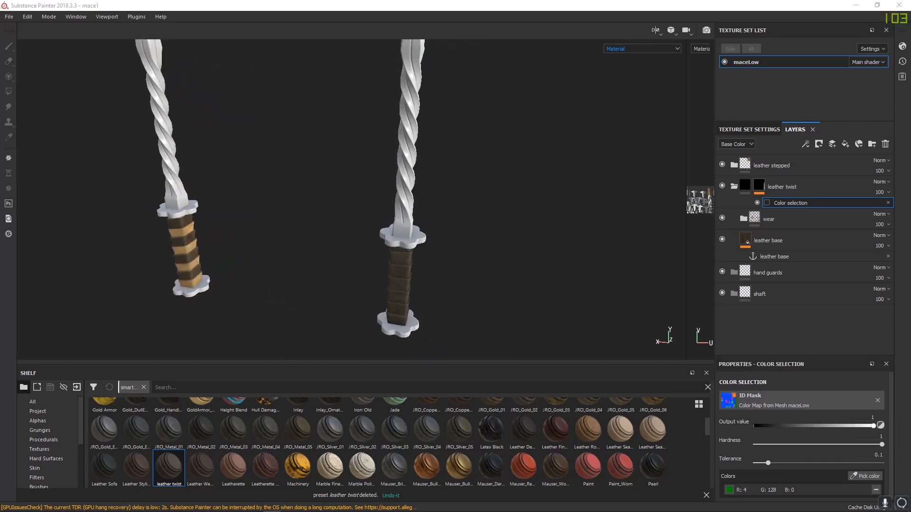
scroll(473, 246, "up", 3)
left_click(783, 278)
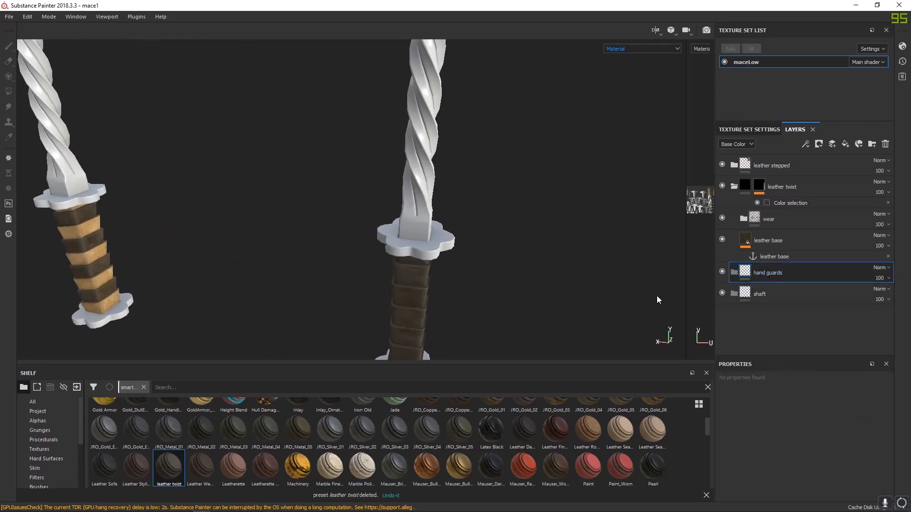
scroll(211, 425, "up", 3)
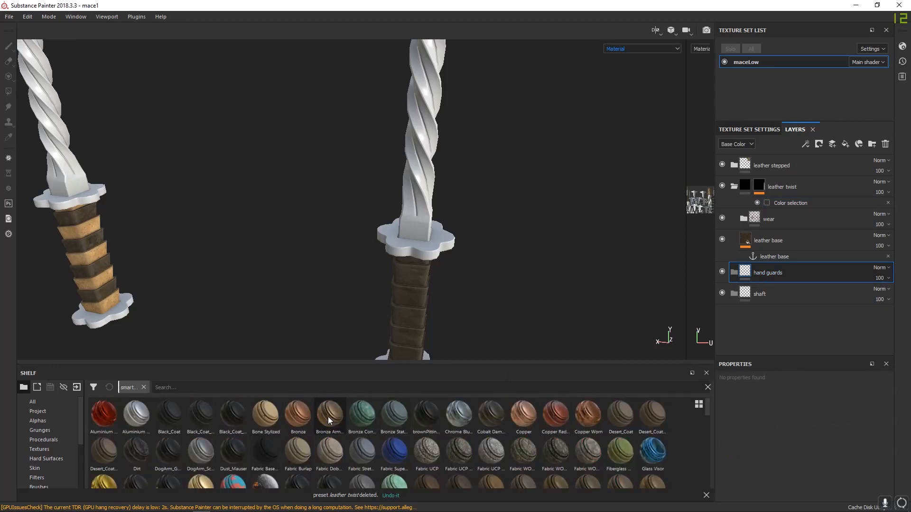
left_click_drag(329, 416, 768, 269)
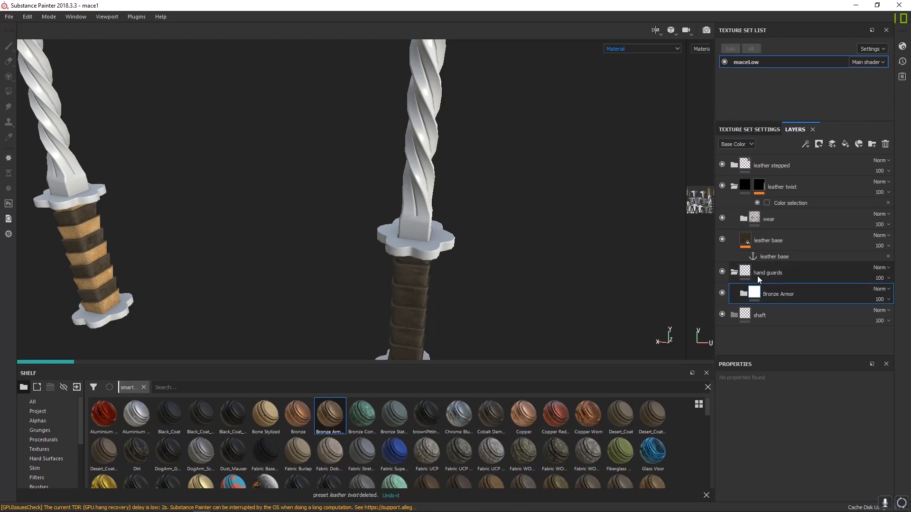
- Give the hand guards folder a black mask with a color selection that picks the upper guard's pink ID color, RGB 255, 0, 177
mouse_move(746, 273)
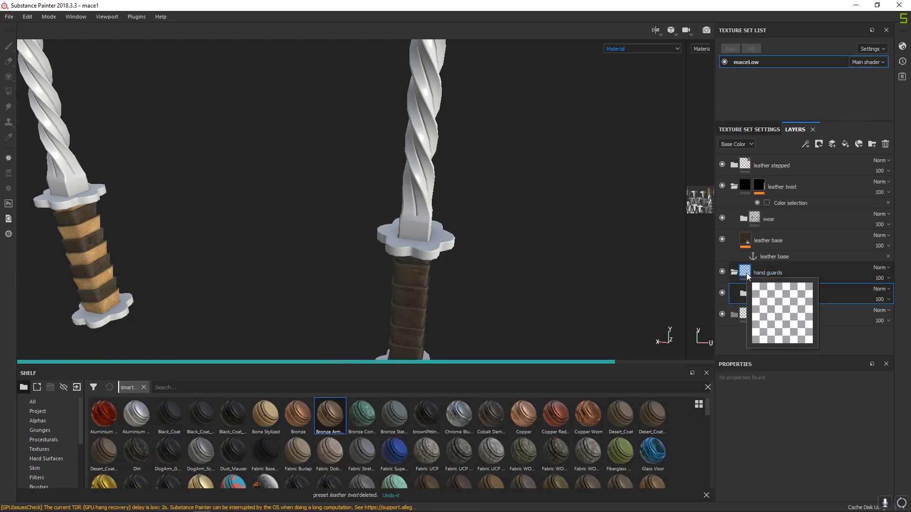
right_click(748, 273)
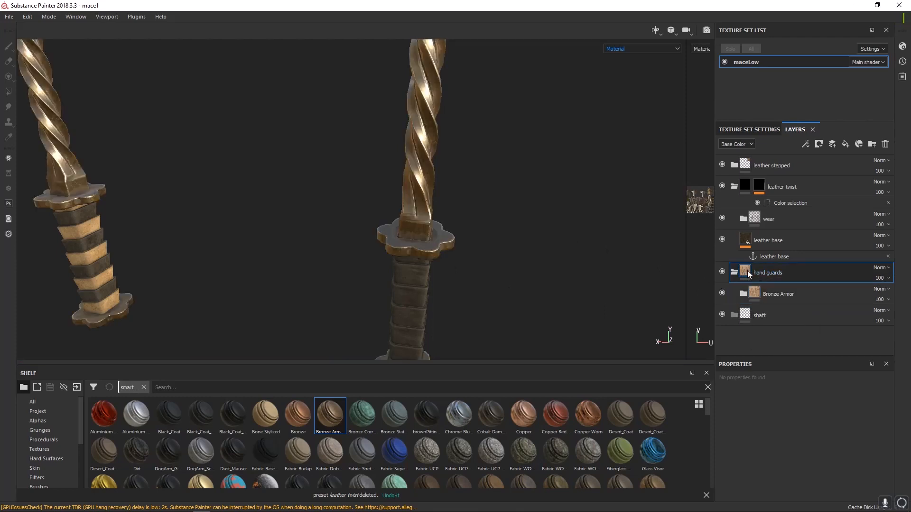
left_click(782, 286)
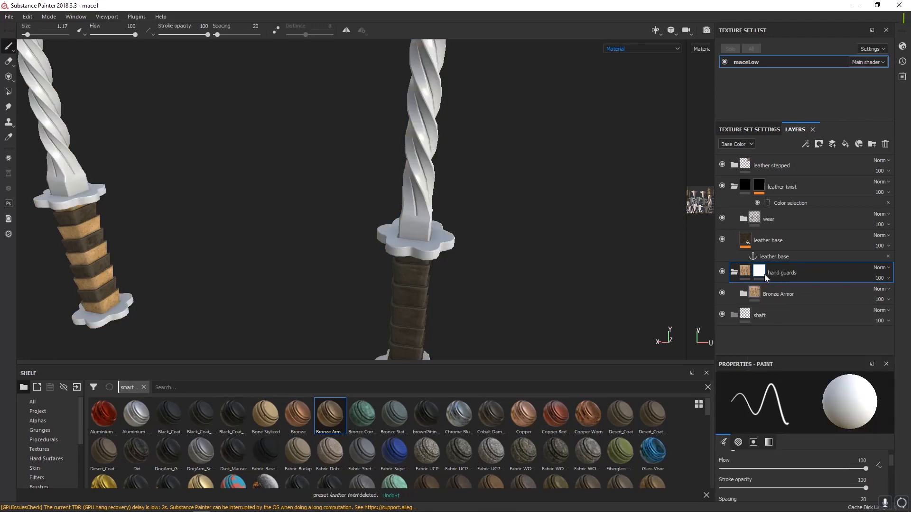
right_click(761, 271)
left_click(791, 257)
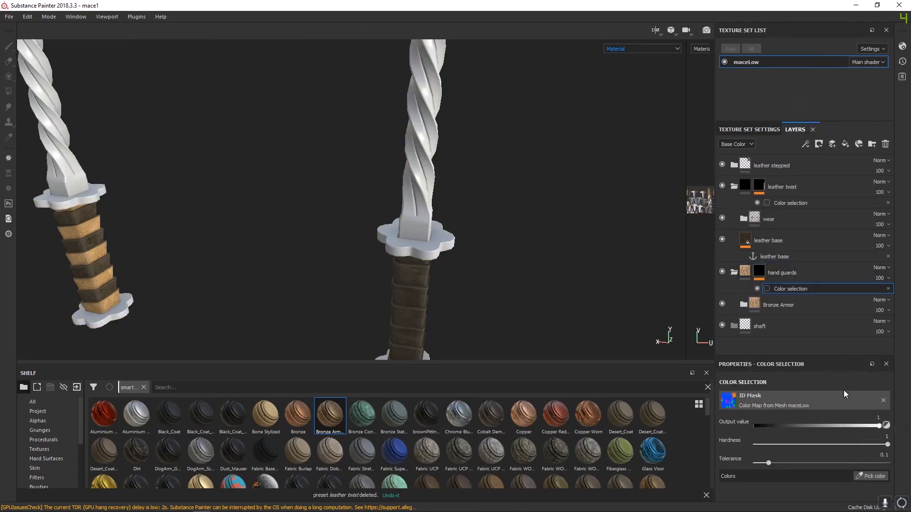
left_click(871, 476)
left_click(441, 252)
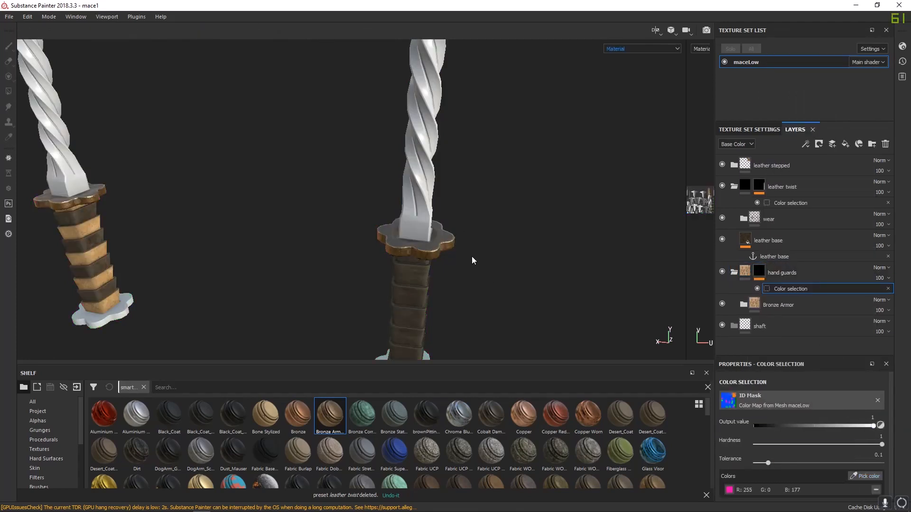
- Inspect the bronze on the upper hand guard, and delete the Bronze Armor material from the hand guards folder
scroll(471, 256, "up", 10)
right_click_drag(388, 230, 471, 264, "shift")
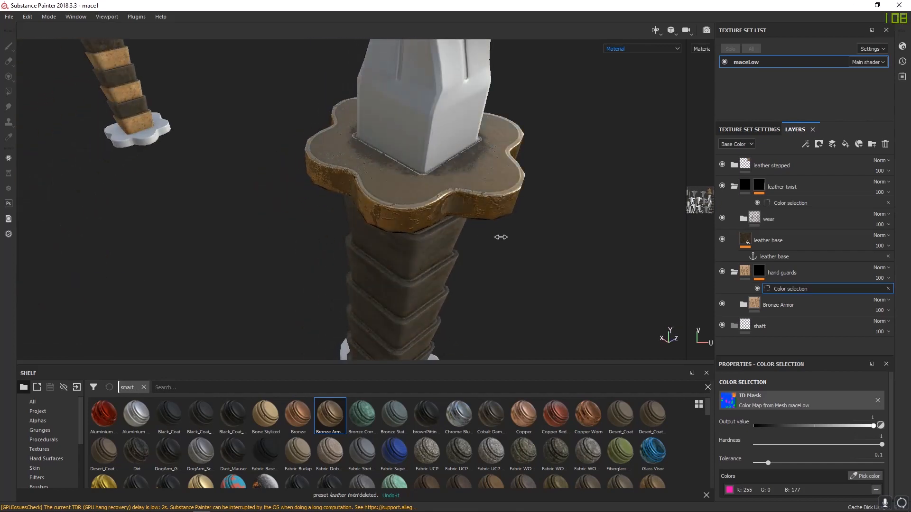
left_click_drag(471, 263, 439, 217, "alt")
mouse_move(438, 216)
right_mouse_down("alt")
mouse_move(547, 276)
mouse_move(726, 271)
right_mouse_up("alt")
left_click(811, 269)
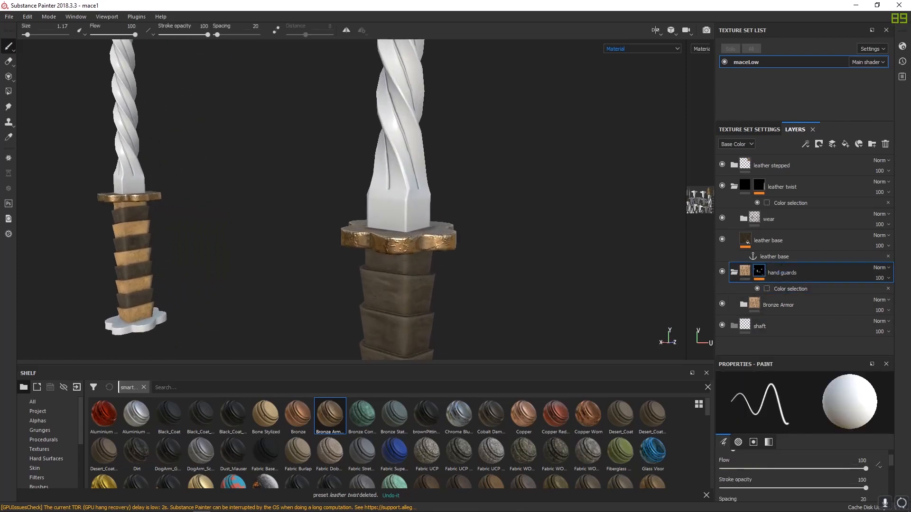
left_click(786, 305)
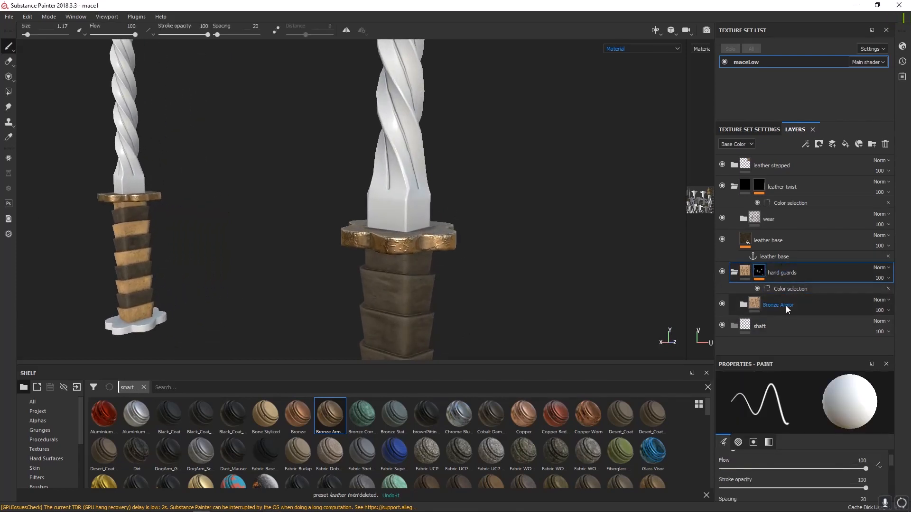
key("Delete")
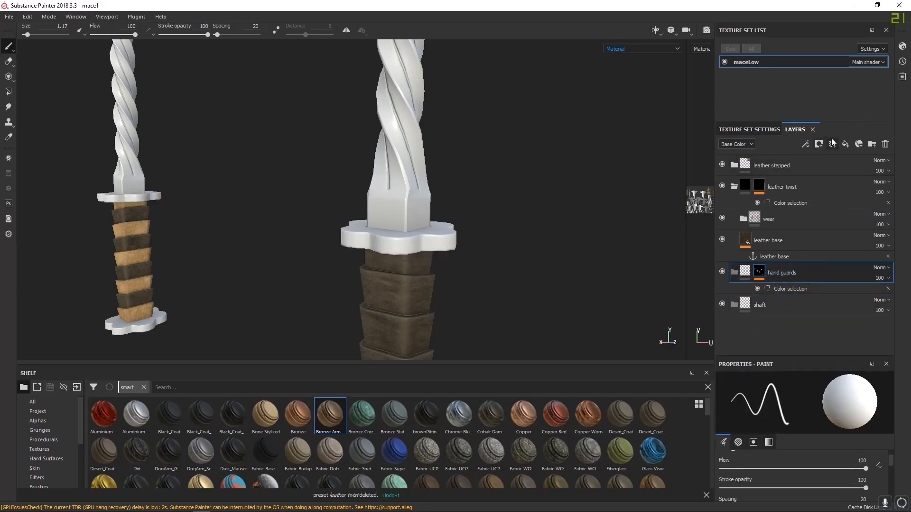
- Add a fill layer inside the hand guards folder and name it basemetal
left_click(845, 145)
left_click_drag(769, 269, 775, 295)
double_click(762, 305)
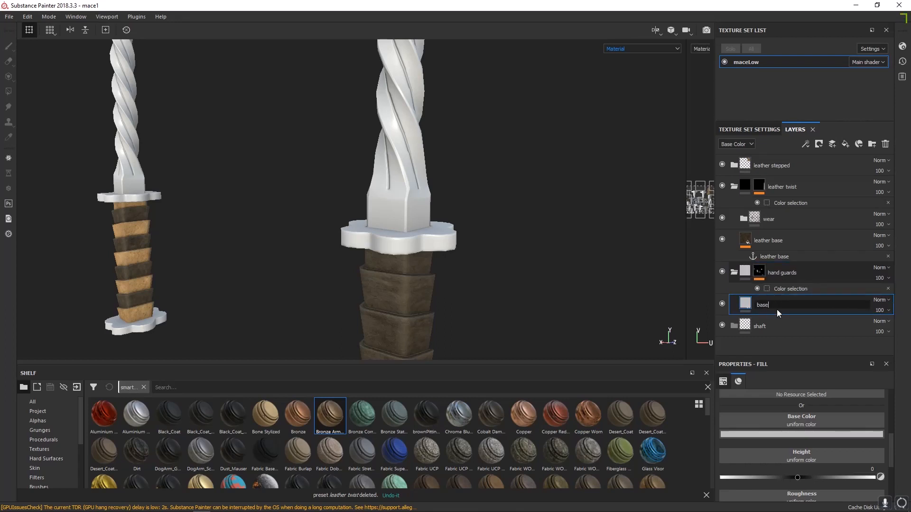
type("basemetal")
key("Return")
- Raise the basemetal layer's metallic value to about 0.86
scroll(847, 429, "down", 3)
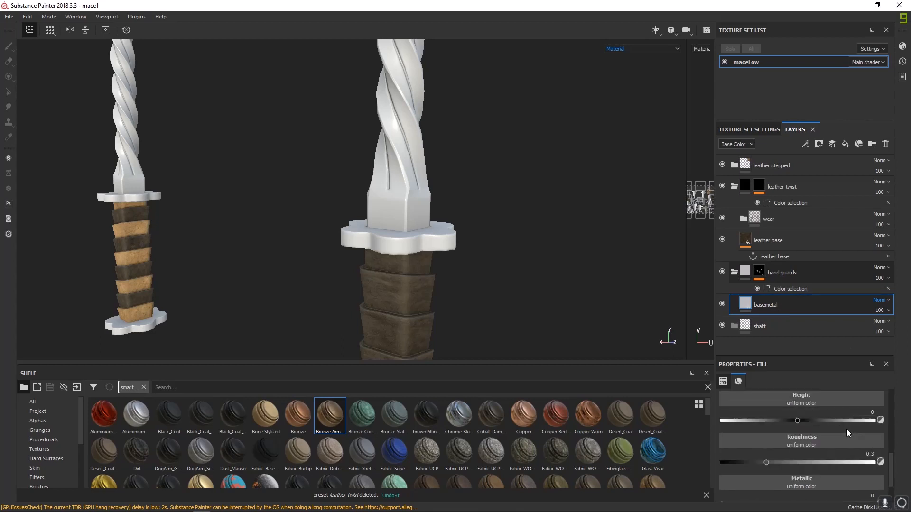
left_click_drag(750, 456, 864, 456)
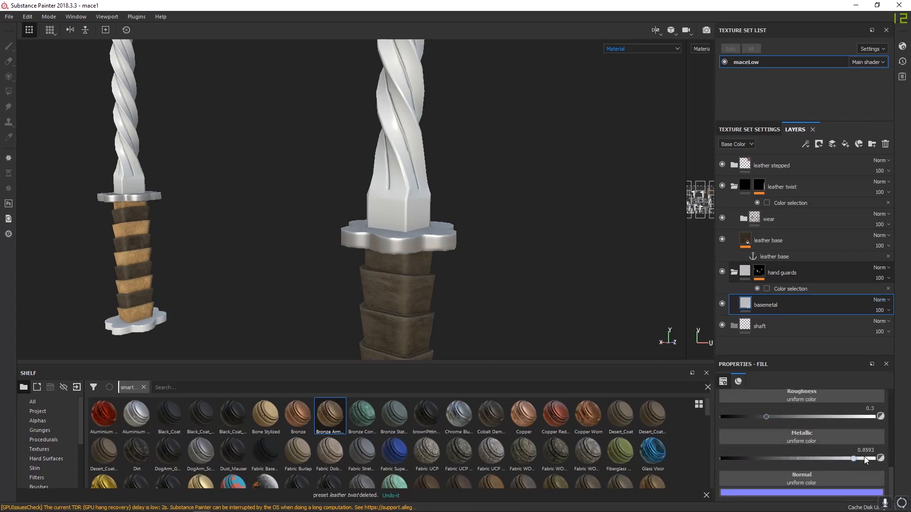
scroll(811, 468, "up", 3)
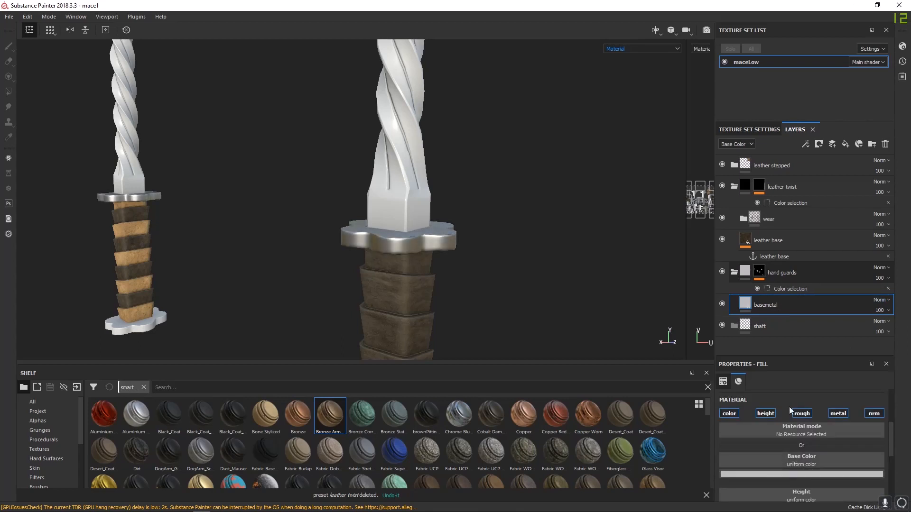
- Change the basemetal layer's base color to a golden bronze brown
left_click_drag(782, 360, 757, 316)
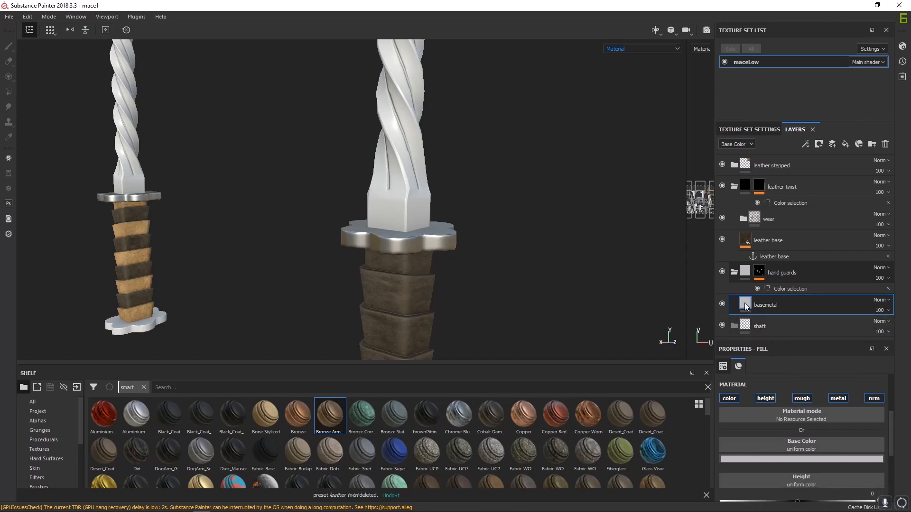
left_click(801, 458)
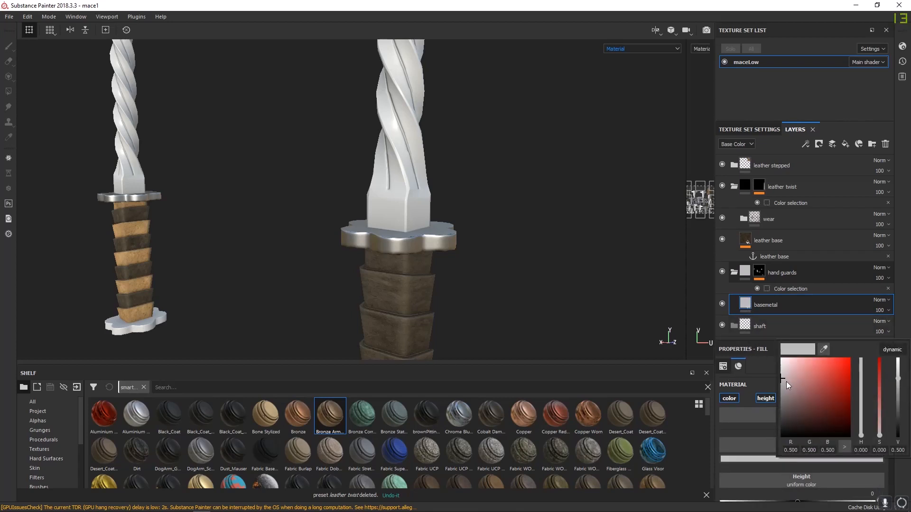
left_click_drag(783, 382, 806, 390)
left_click_drag(859, 432, 859, 432)
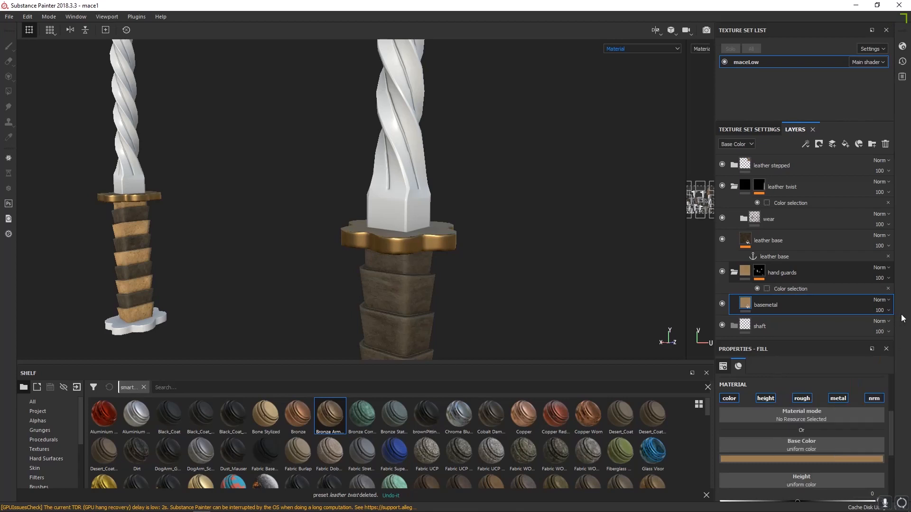
- Create a folder named discoloration above the basemetal layer inside the hand guards folder
left_click(872, 144)
double_click(772, 305)
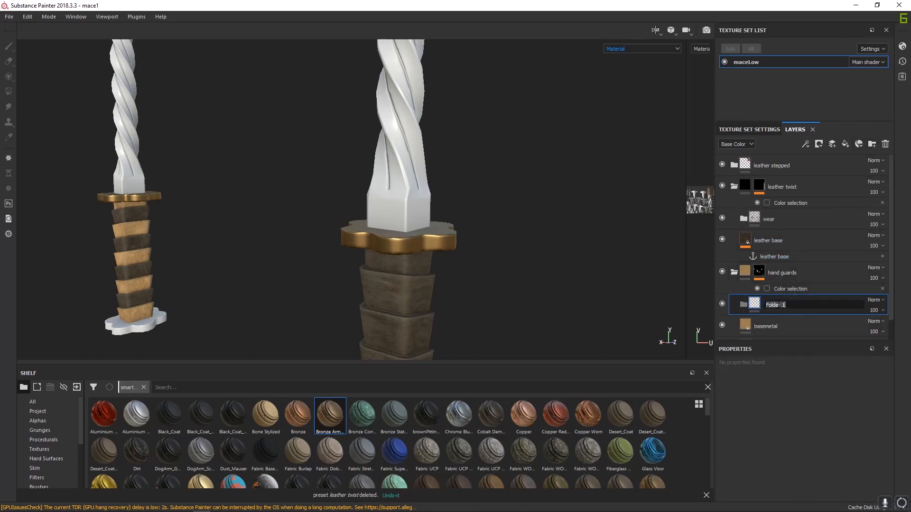
type("discoloration")
key("Return")
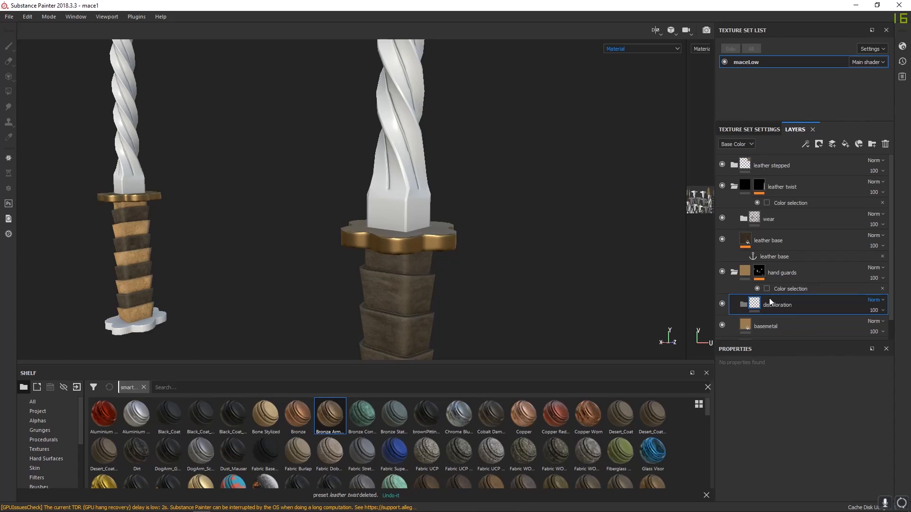
- Add a fill layer named discoloration and place it inside the discoloration folder
left_click(846, 143)
double_click(768, 306)
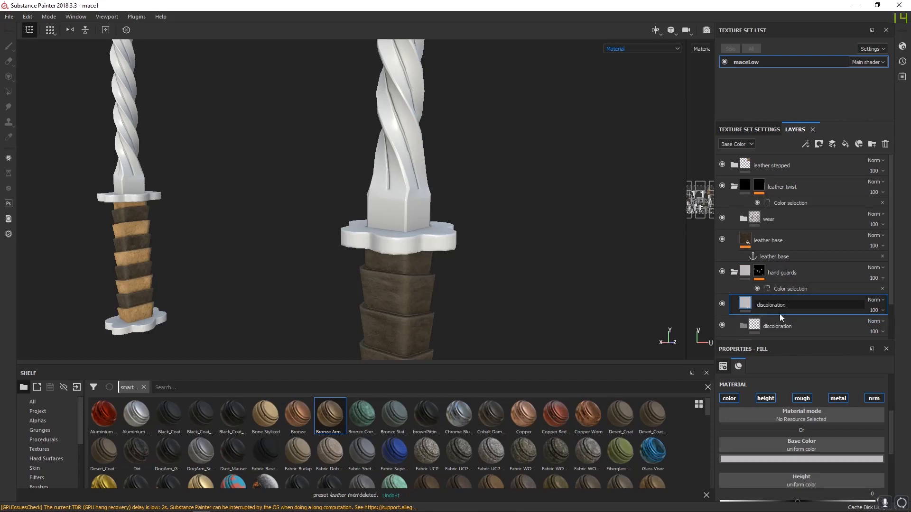
type("discoloration")
key("Return")
scroll(781, 257, "down", 1)
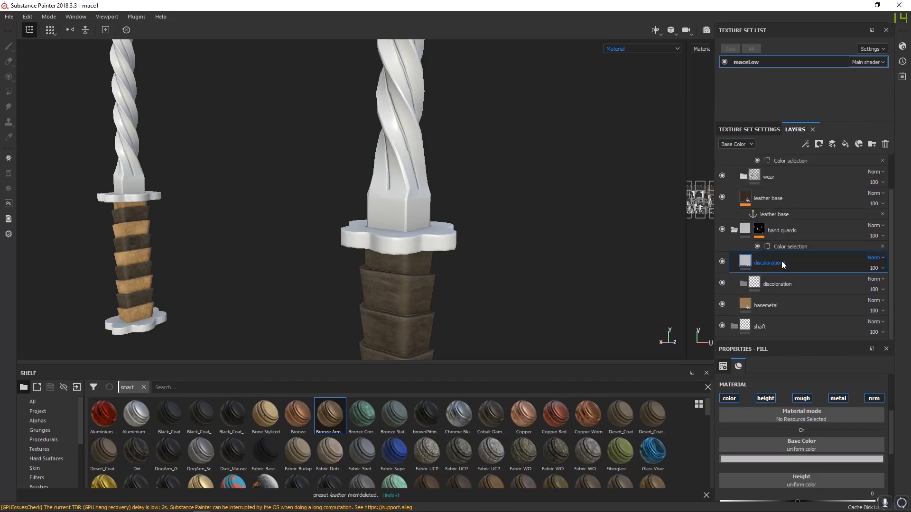
left_click_drag(782, 261, 794, 280)
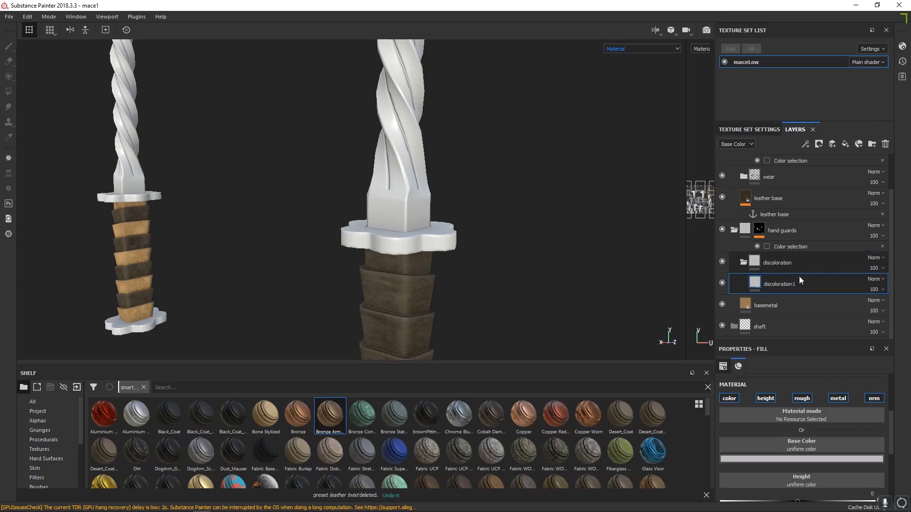
- Give the discoloration1 layer a black mask and add a fill effect to the mask
right_click(755, 283)
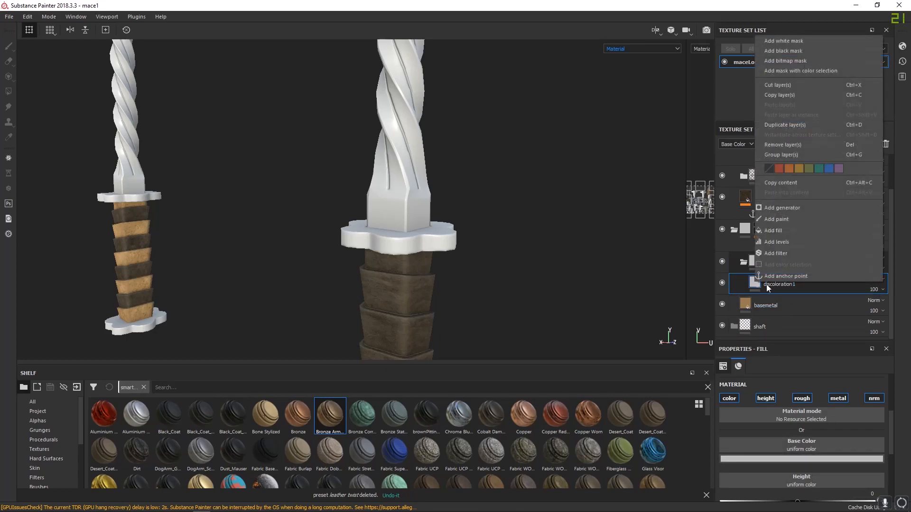
left_click(793, 51)
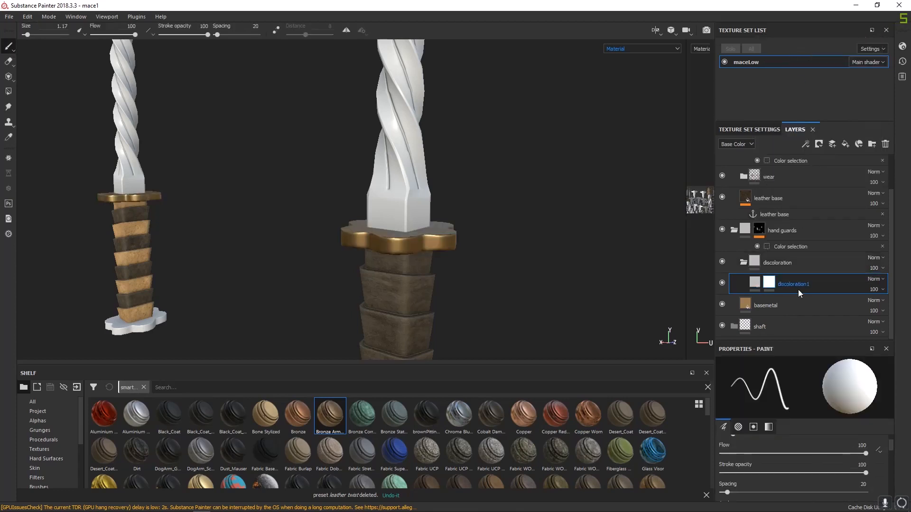
right_click(770, 283)
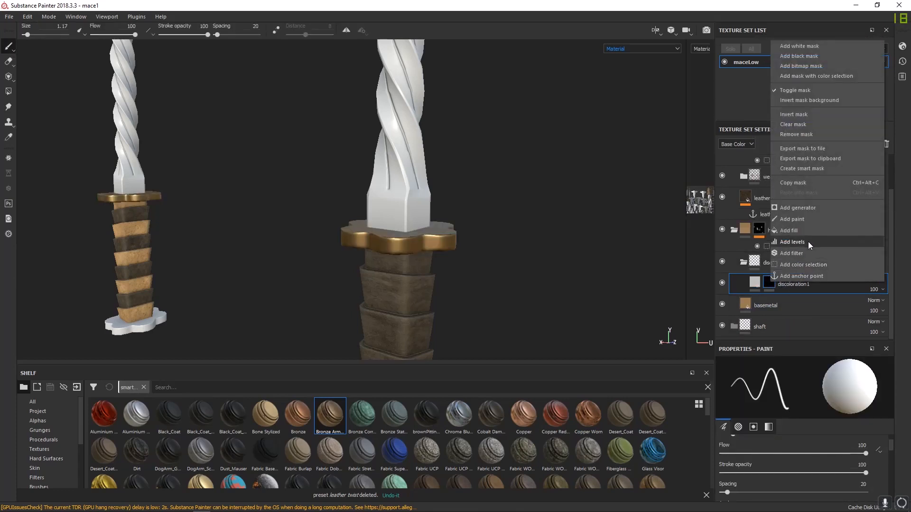
left_click(795, 230)
scroll(791, 436, "down", 2)
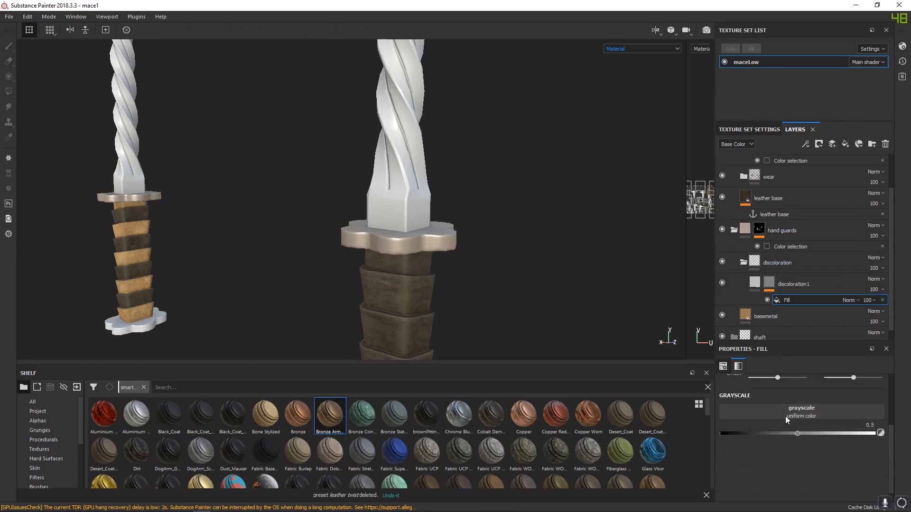
- Search the resources for grunge and assign Grunge Damas as the mask fill's grayscale
left_click(785, 415)
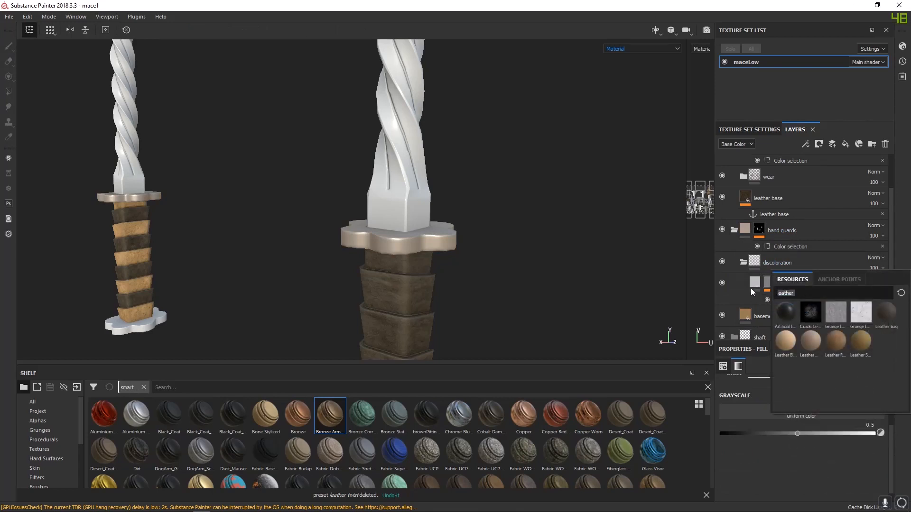
type("grunge")
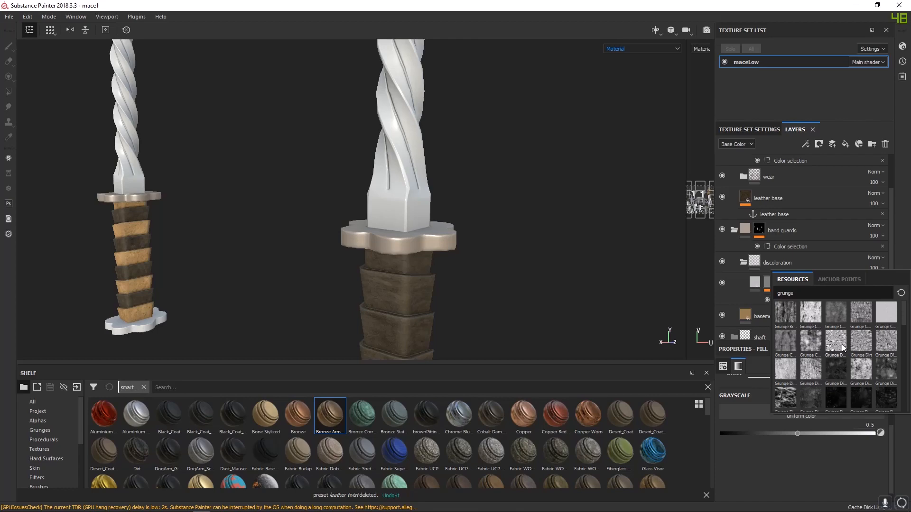
mouse_move(843, 348)
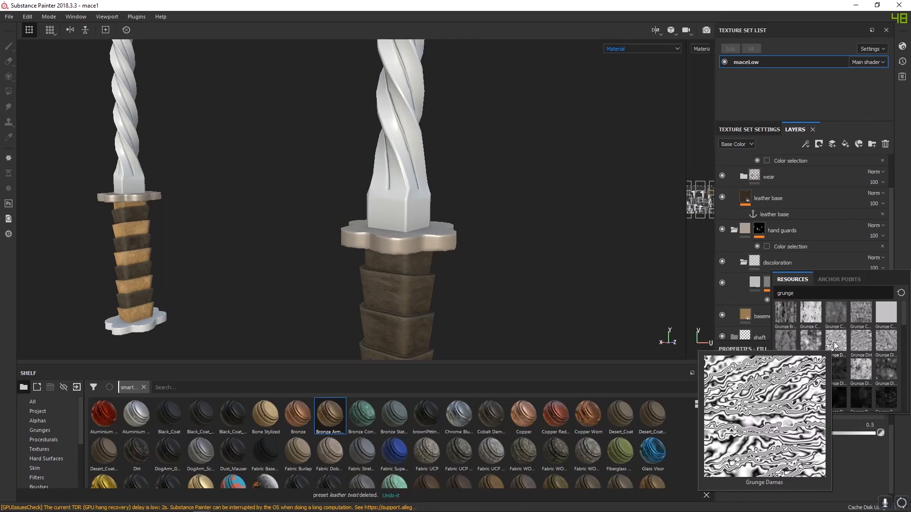
left_click(835, 346)
- Display the discoloration1 mask on the model and switch the Grunge Damas fill to tri-planar projection
left_click_drag(404, 199, 404, 262, "alt")
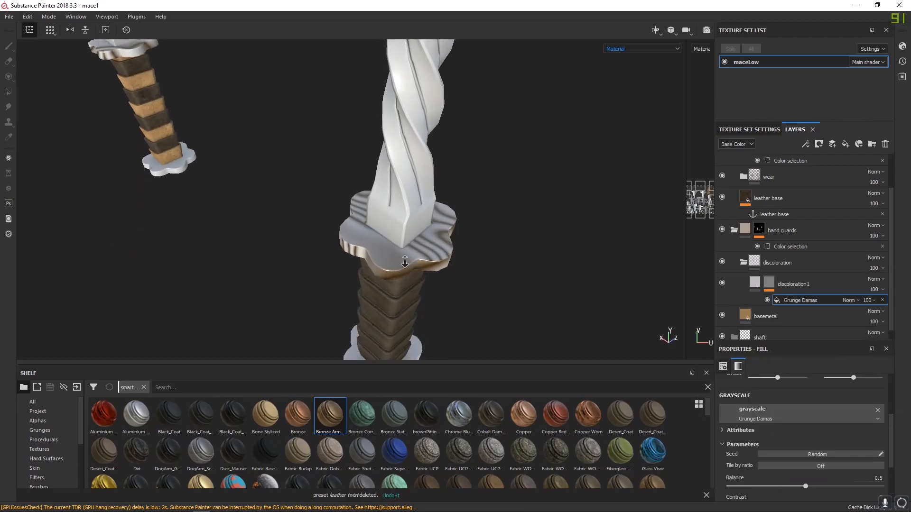
right_click_drag(405, 262, 547, 319, "alt")
left_click_drag(547, 319, 481, 276, "alt")
left_click(769, 285, "alt")
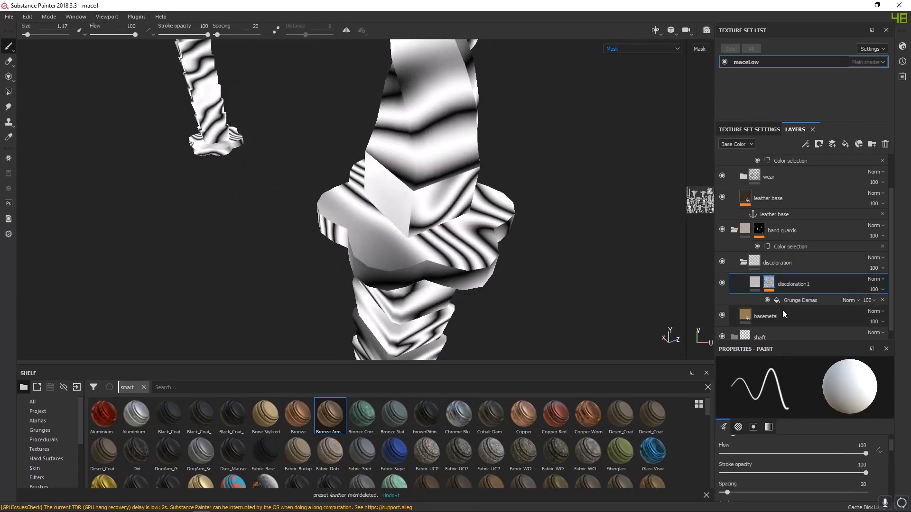
left_click(797, 300)
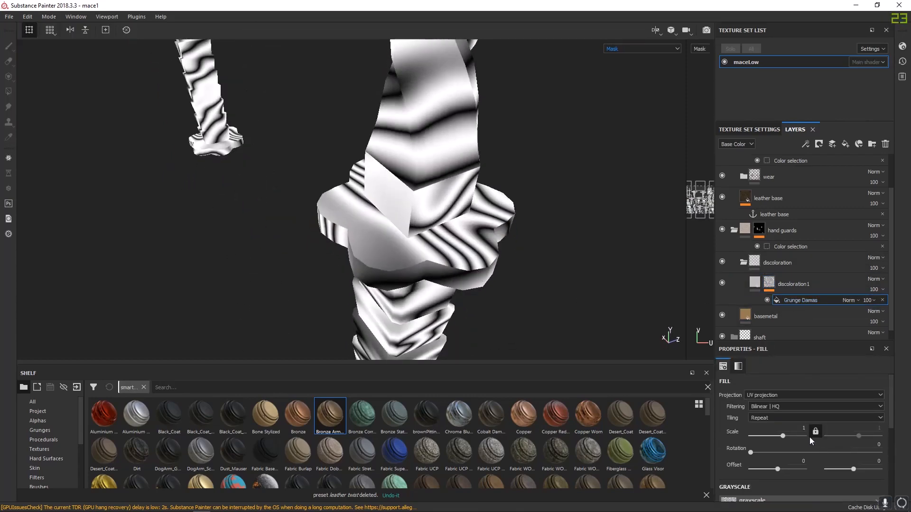
left_click(761, 395)
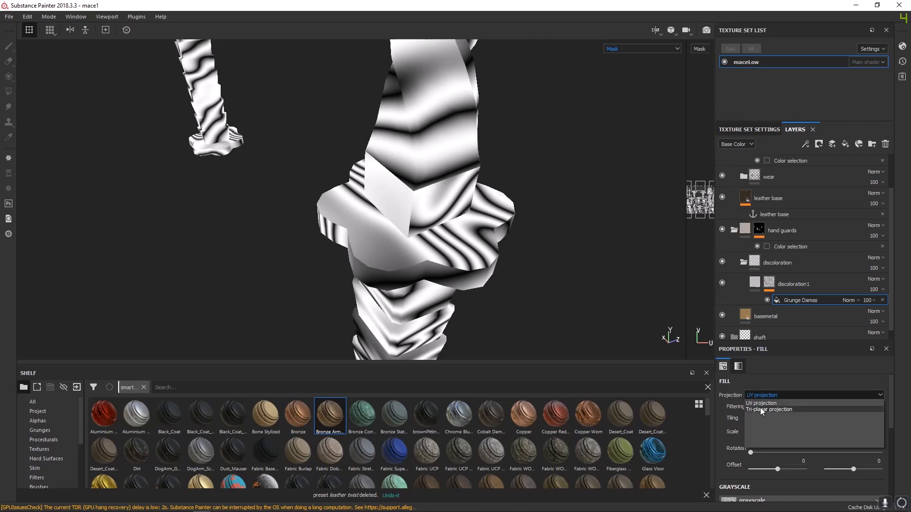
left_click(768, 409)
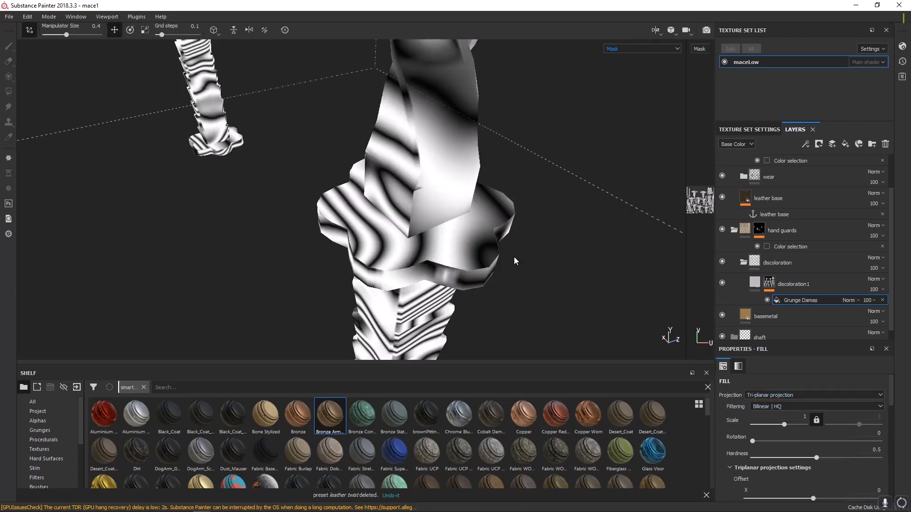
left_click_drag(515, 258, 446, 240, "alt")
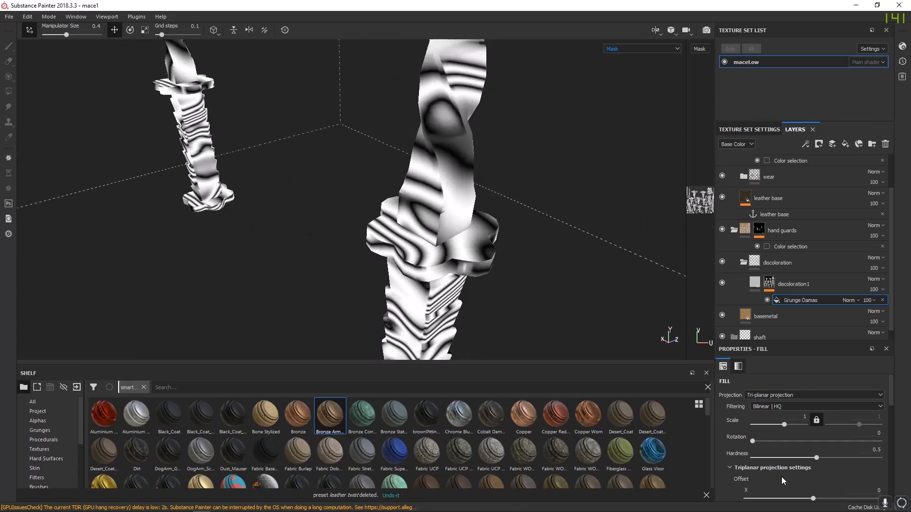
- Compare hardness values 0 and 1 for the tri-planar projection around the hand guard, and set the hardness to 0
left_click(759, 457)
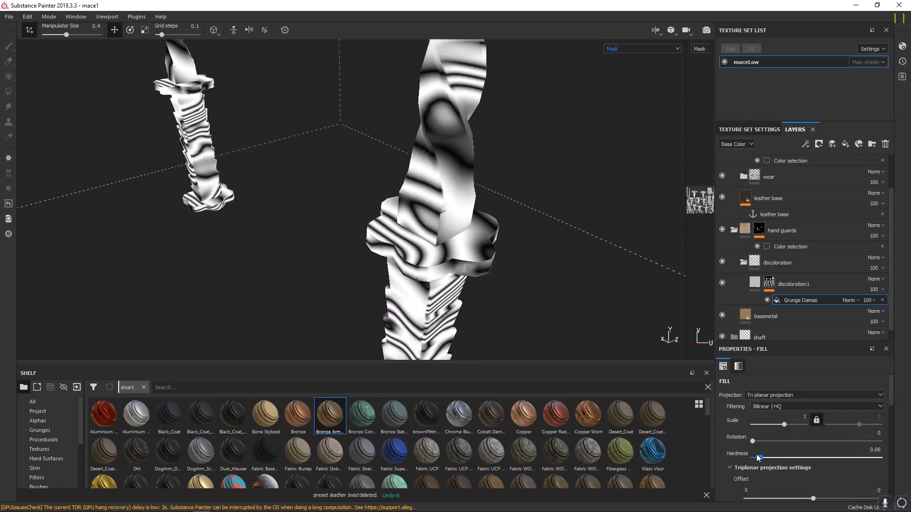
left_click_drag(759, 458, 751, 458)
left_click_drag(415, 247, 585, 309, "alt")
left_click_drag(752, 457, 880, 457)
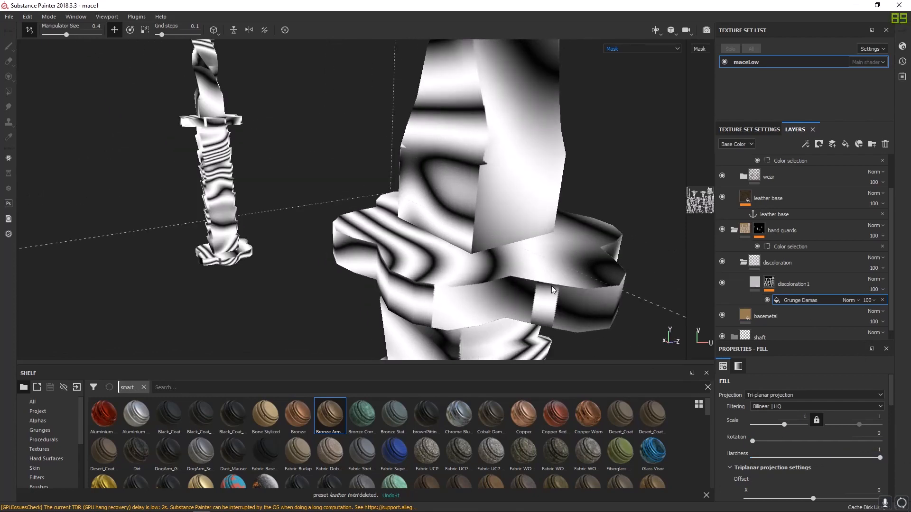
left_click_drag(775, 456, 749, 458)
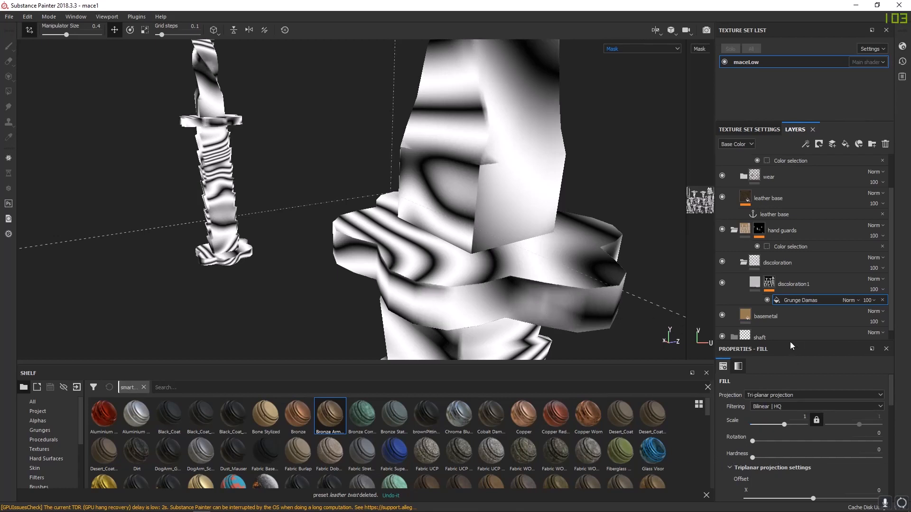
- Enlarge the Grunge Damas fill's properties to show its triplanar offset and rotation settings
left_click_drag(790, 342, 790, 266)
scroll(789, 400, "down", 1)
scroll(789, 401, "down", 1)
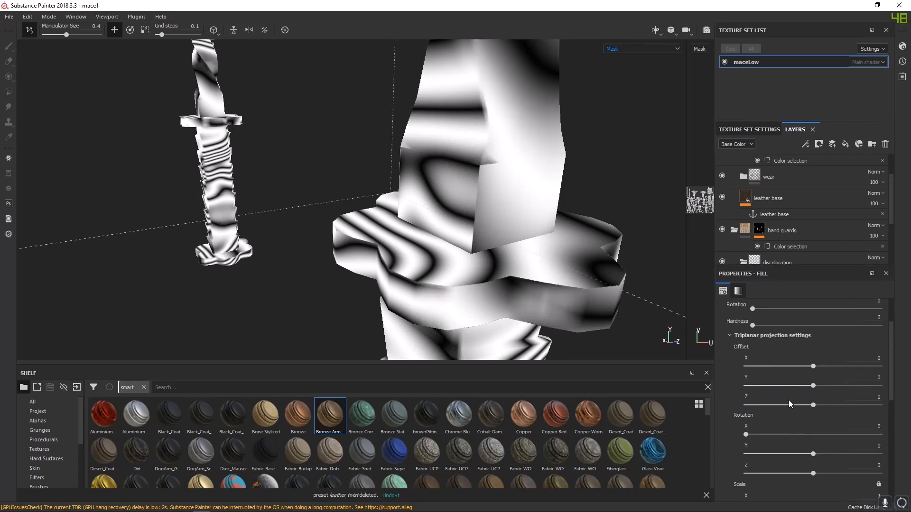
scroll(640, 299, "down", 3)
scroll(329, 175, "down", 3)
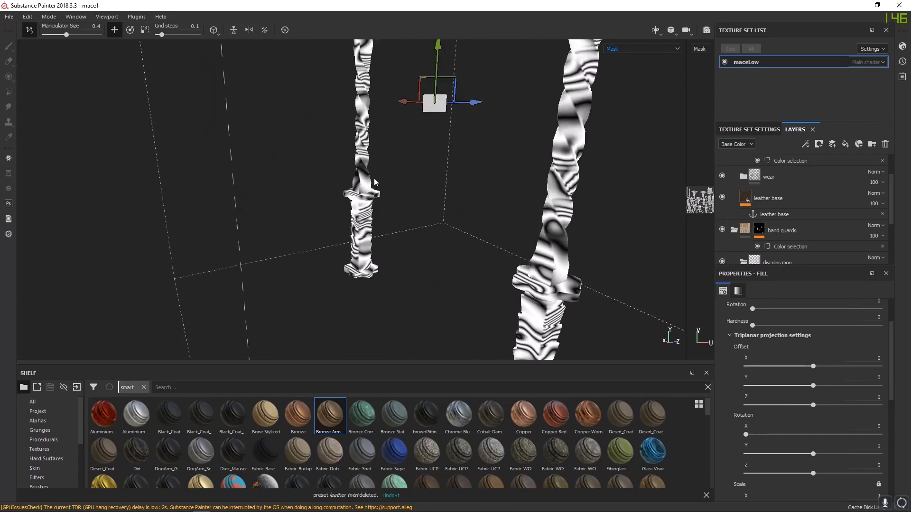
- Rotate the Grunge Damas projection to about X 170.5, Y 171 and Z -165, and check the pattern on the hand guard
middle_click_drag(413, 177, 453, 242, "alt")
scroll(420, 250, "down", 2)
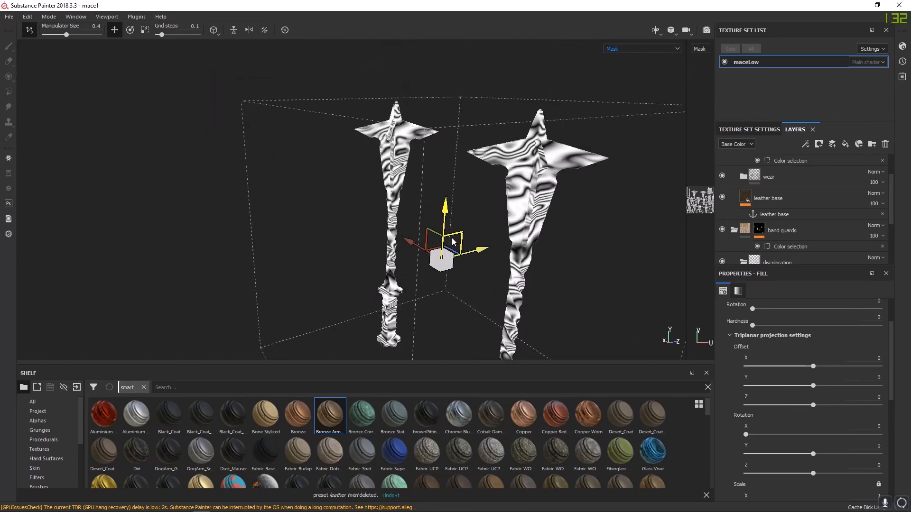
left_click_drag(453, 242, 433, 190, "alt")
middle_click_drag(433, 191, 439, 180, "alt")
left_click_drag(437, 179, 473, 200, "alt")
scroll(473, 201, "up", 3)
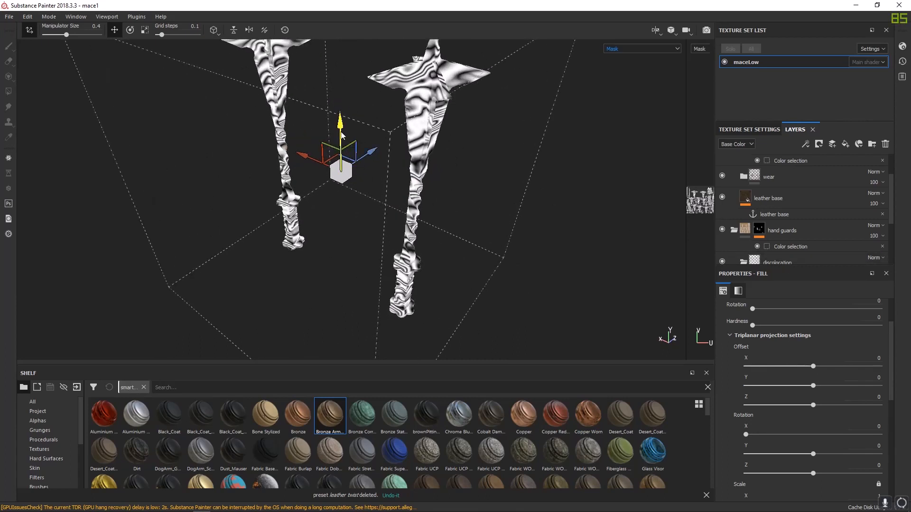
key("e")
key("r")
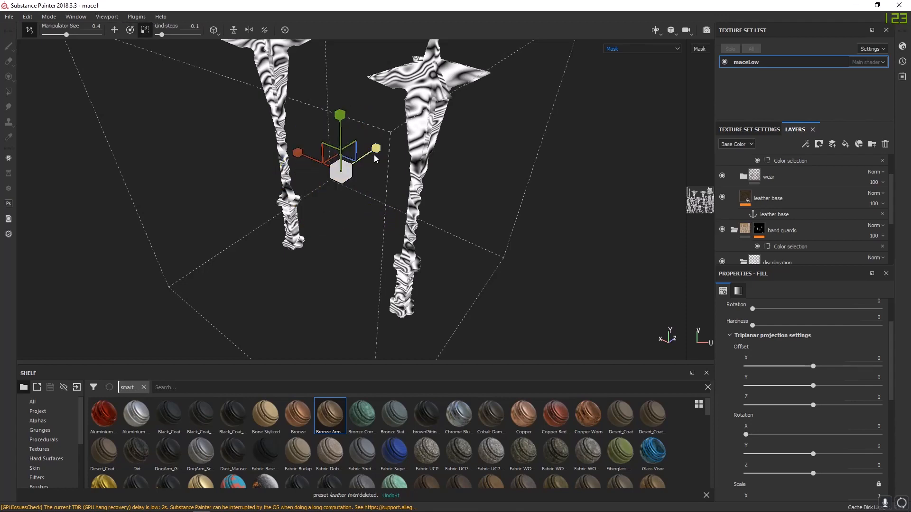
key("e")
left_click_drag(365, 127, 313, 183)
middle_click_drag(423, 272, 409, 167, "alt")
scroll(409, 167, "up", 10)
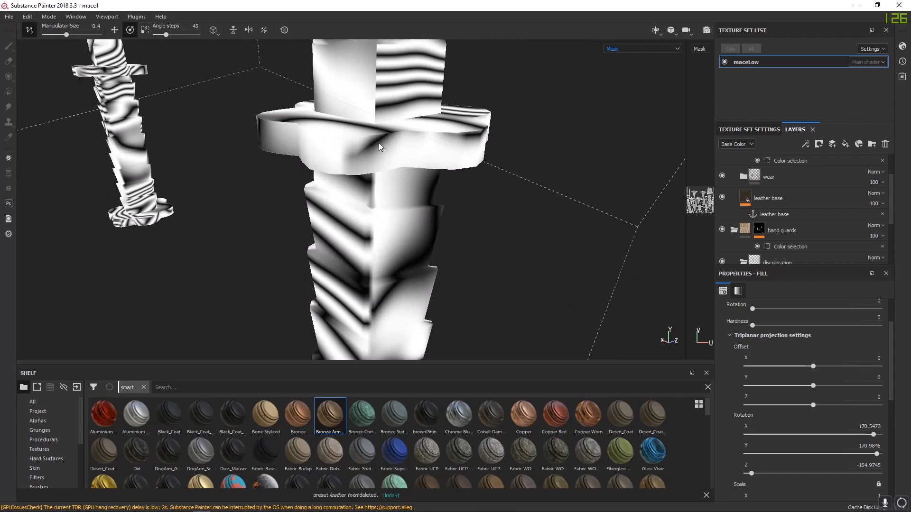
left_click_drag(380, 147, 555, 194, "alt")
left_click_drag(216, 197, 344, 224, "alt")
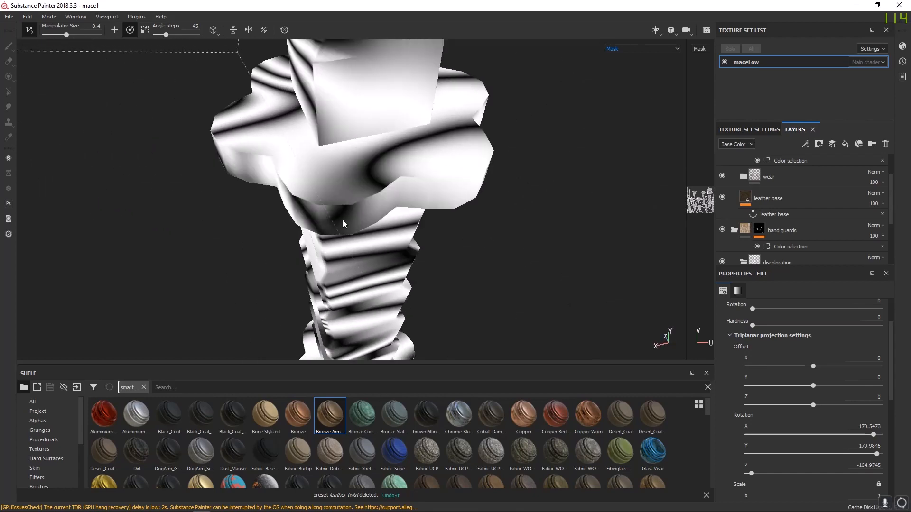
- Try a scale of 4 for the Grunge Damas tri-planar projection, and set the scale to 10
scroll(783, 417, "up", 2)
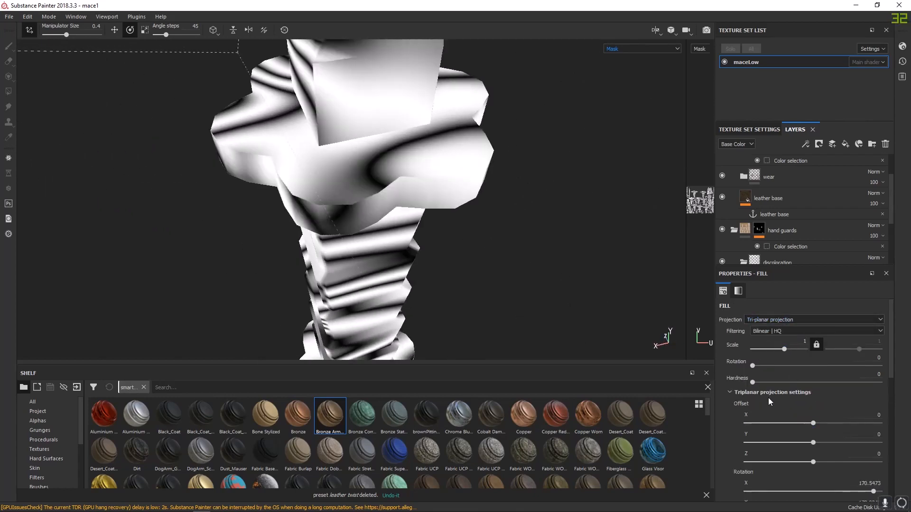
left_click(795, 339)
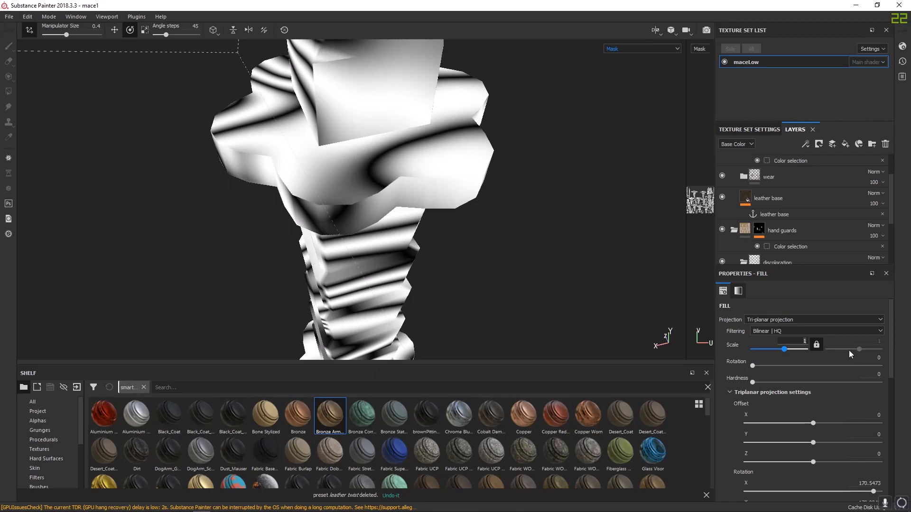
type("4")
key("Return")
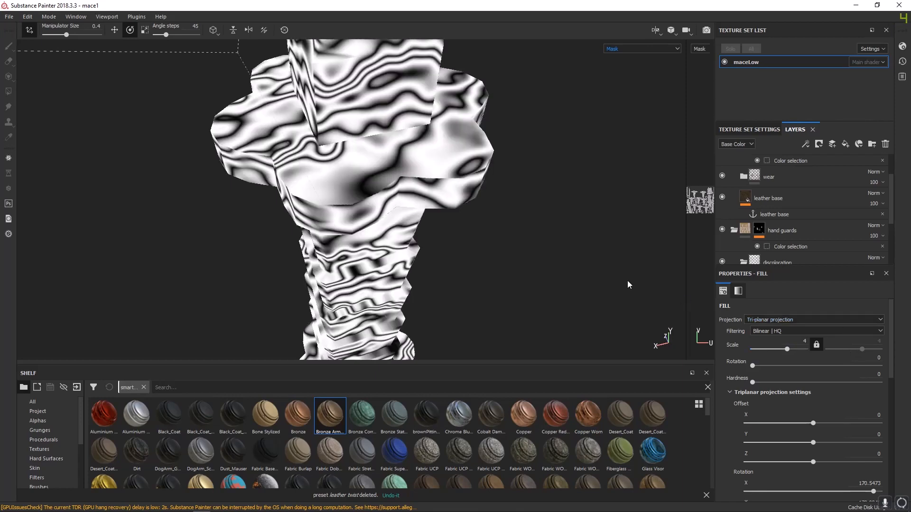
left_click_drag(505, 269, 432, 235, "alt")
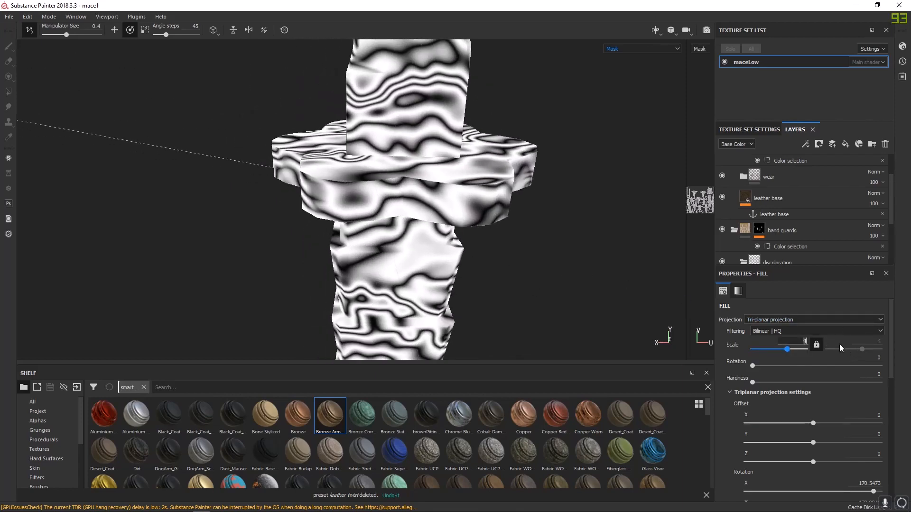
type("10")
key("Return")
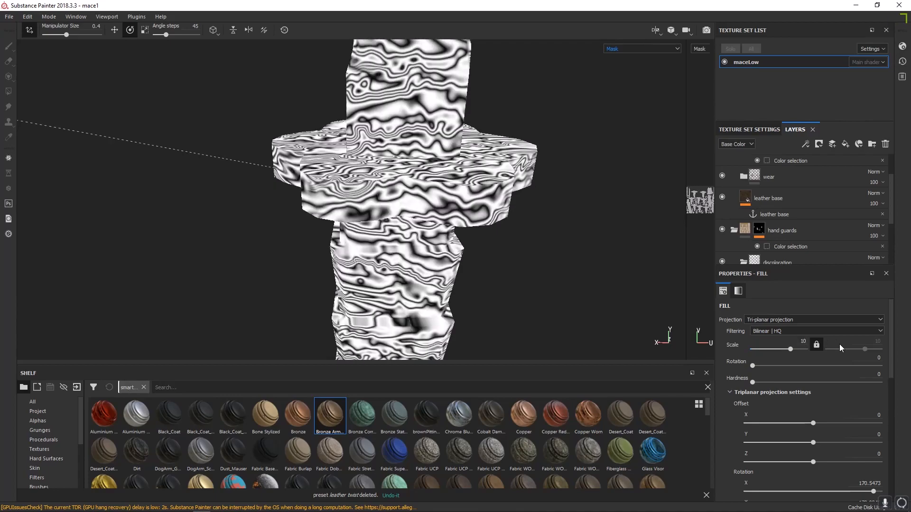
left_click_drag(507, 217, 537, 271, "alt")
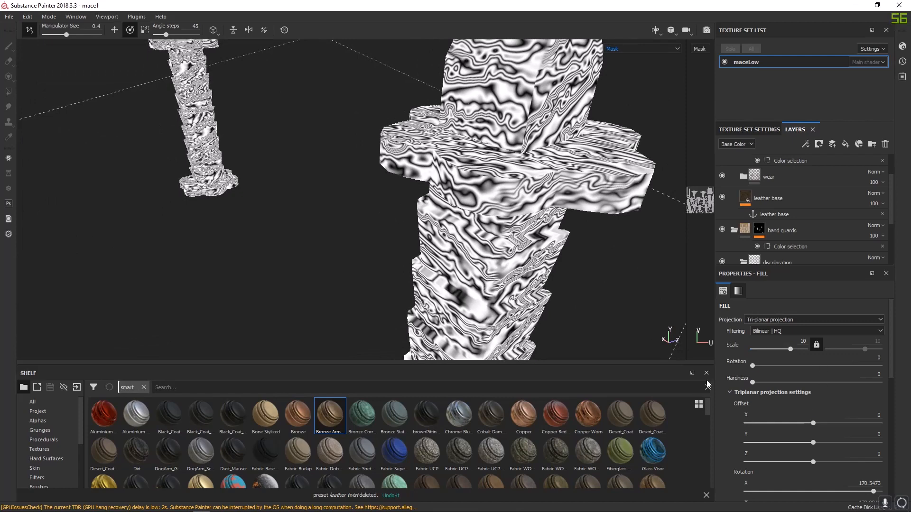
- Display the full material again and examine the Grunge Damas pattern on the hand guard and the grunge's parameters
key("m")
middle_click_drag(603, 197, 505, 240, "alt")
right_click_drag(504, 240, 760, 332, "alt")
left_click_drag(444, 223, 470, 282, "alt")
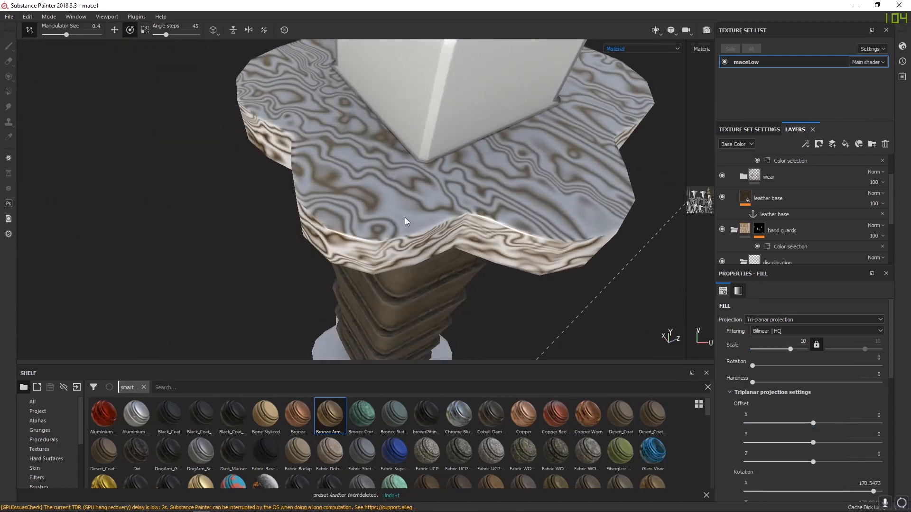
scroll(798, 453, "down", 8)
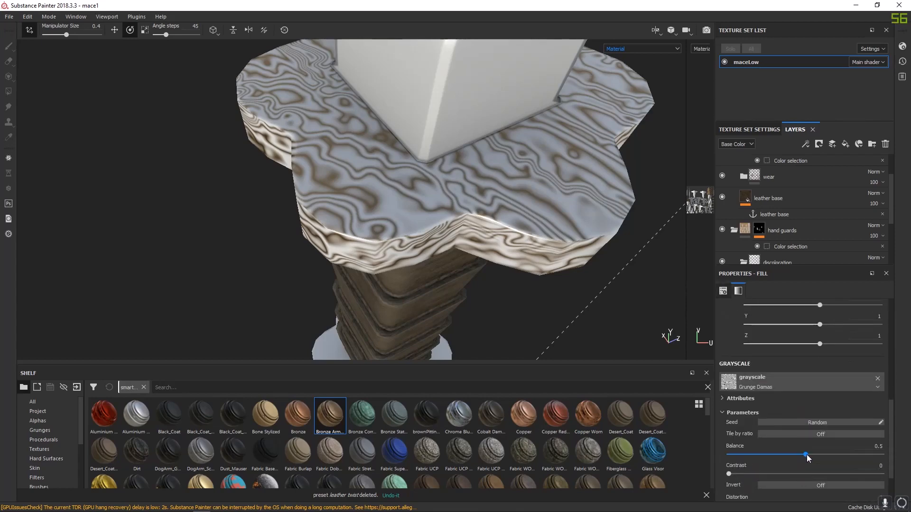
scroll(808, 455, "down", 2)
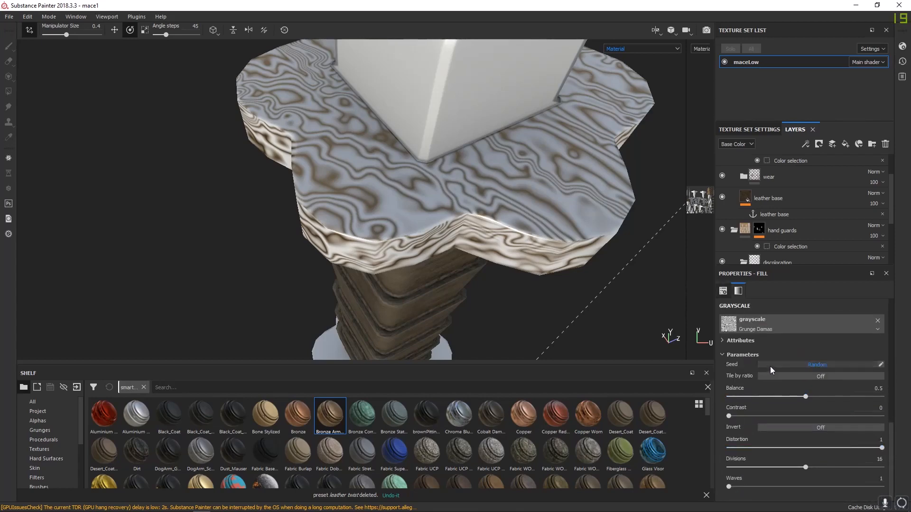
scroll(781, 427, "up", 10)
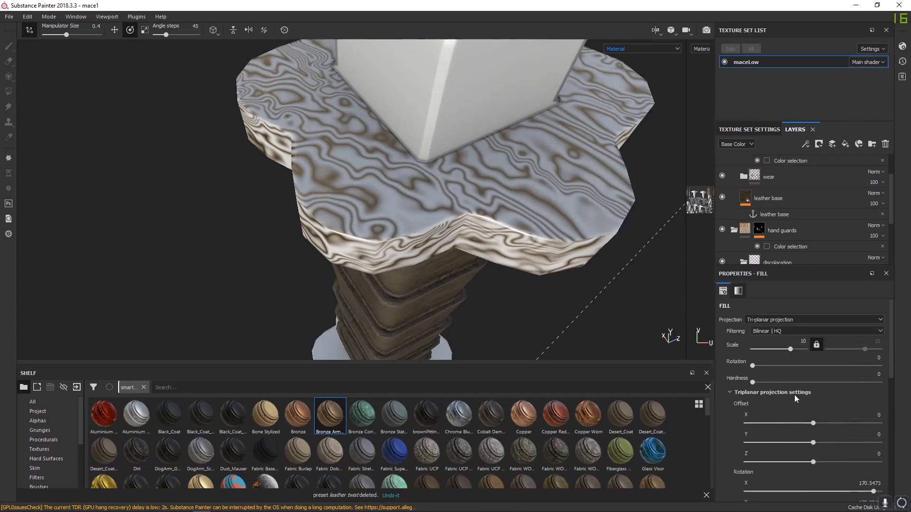
- Invert the discoloration1 layer's mask and show the settings of its Levels effect
left_click_drag(817, 265, 817, 327)
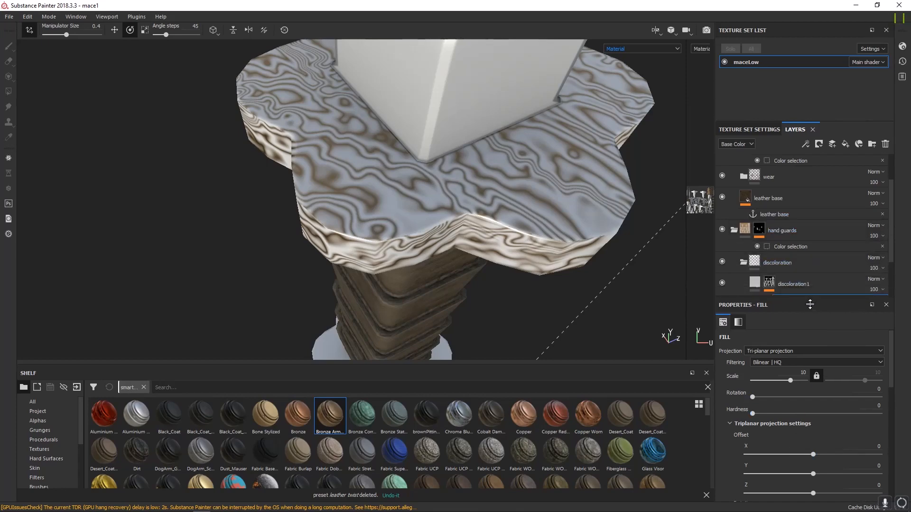
left_click(774, 281)
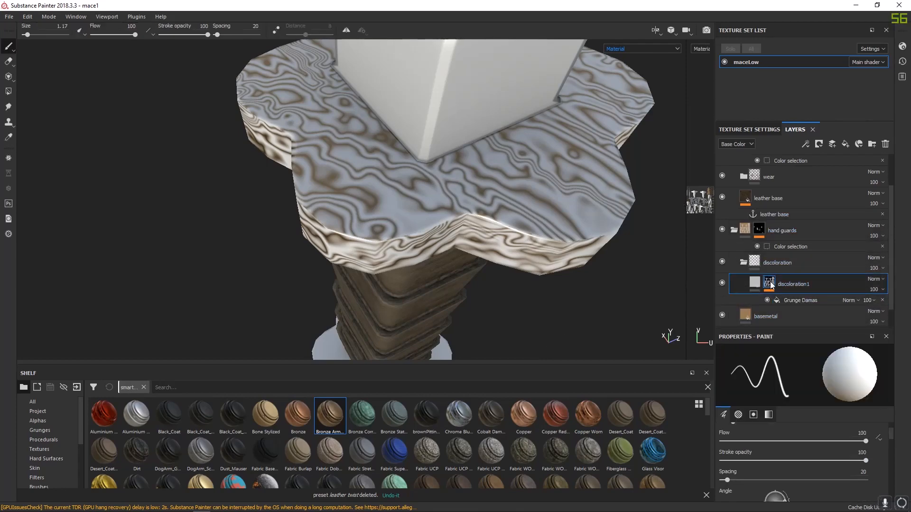
right_click(774, 279)
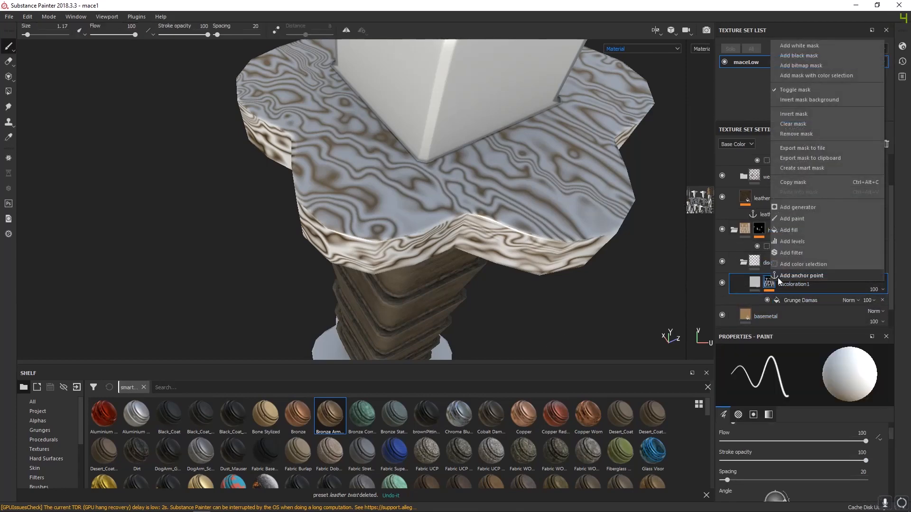
left_click(807, 114)
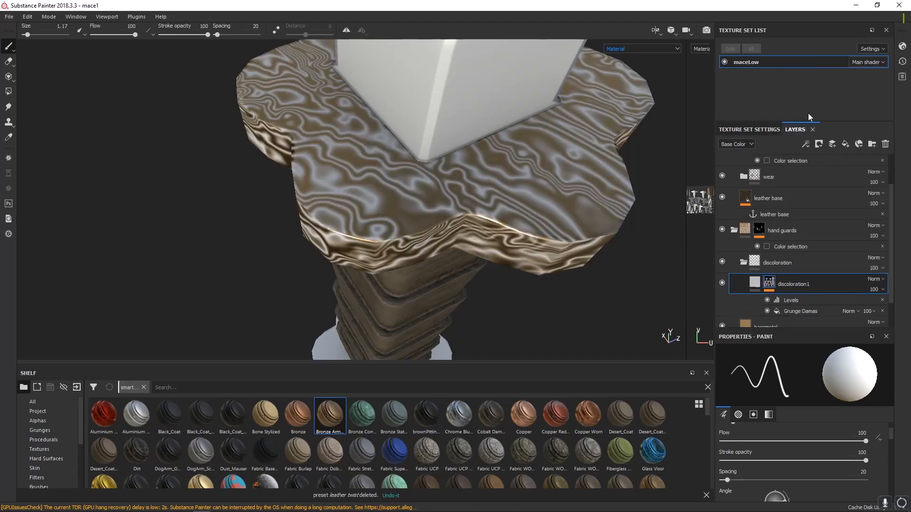
left_click(793, 300)
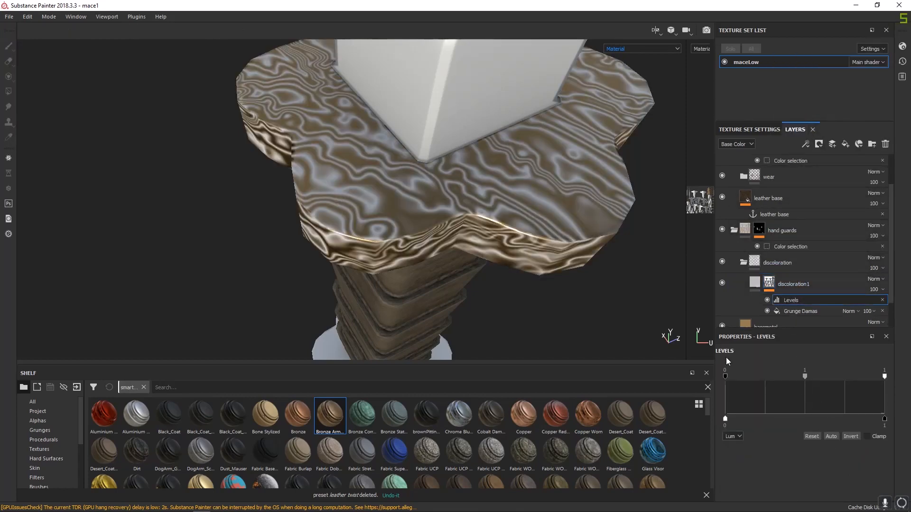
- Set the Grunge Damas fill's contrast to 0.07 and its balance to 0.59, and check the hand guard
left_click(787, 310)
left_click_drag(569, 228, 579, 190, "alt")
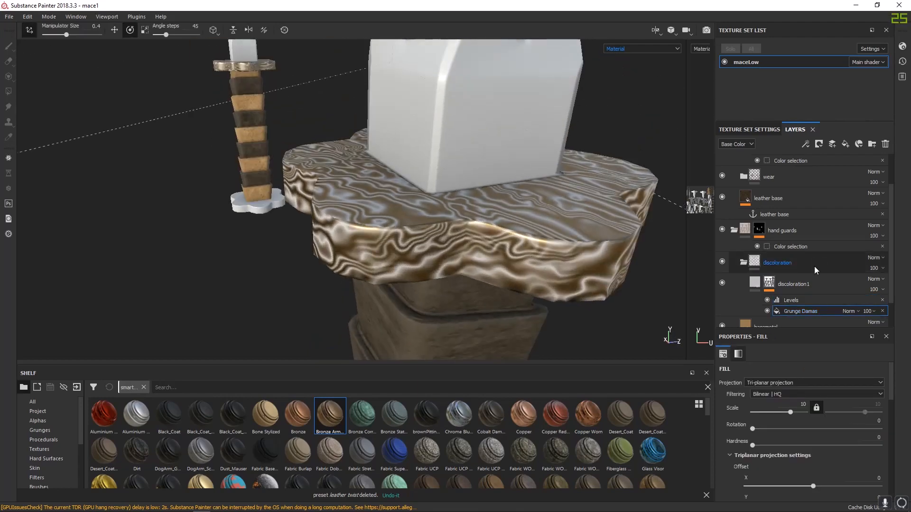
scroll(807, 271, "down", 1)
scroll(799, 443, "down", 5)
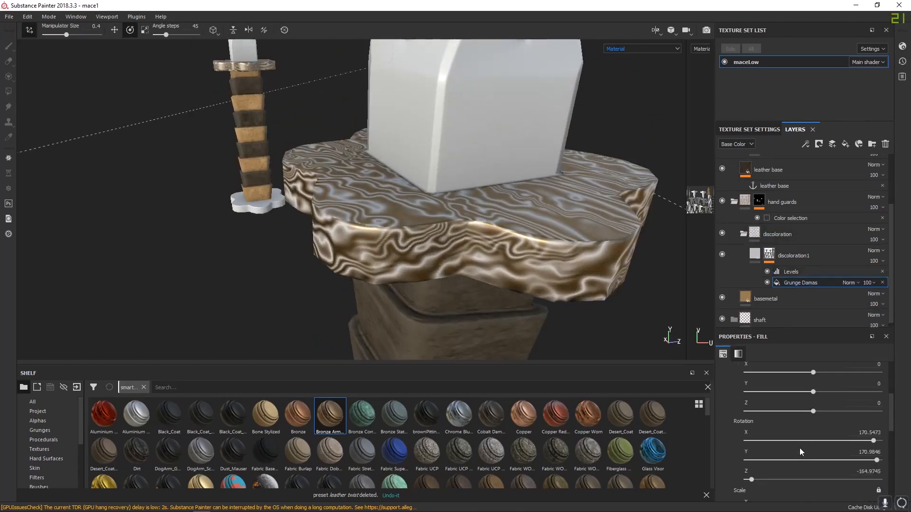
scroll(801, 459, "down", 2)
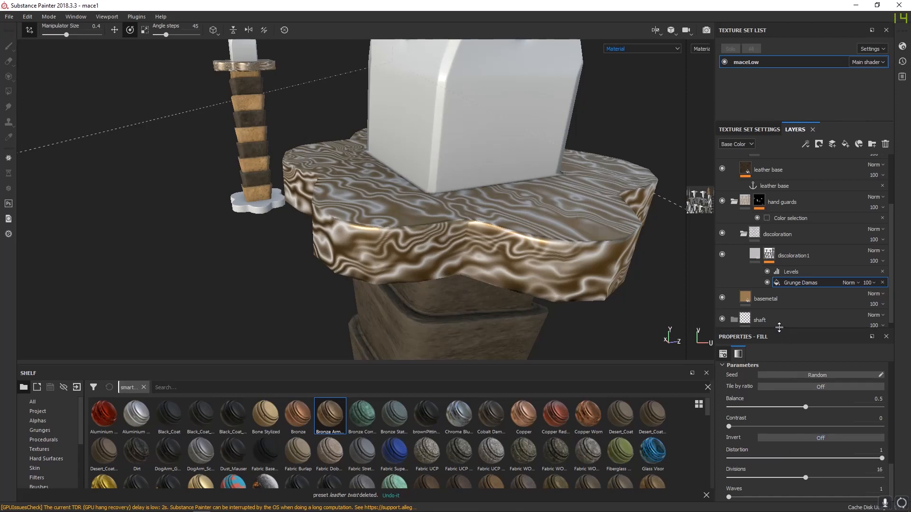
left_click_drag(779, 327, 778, 238)
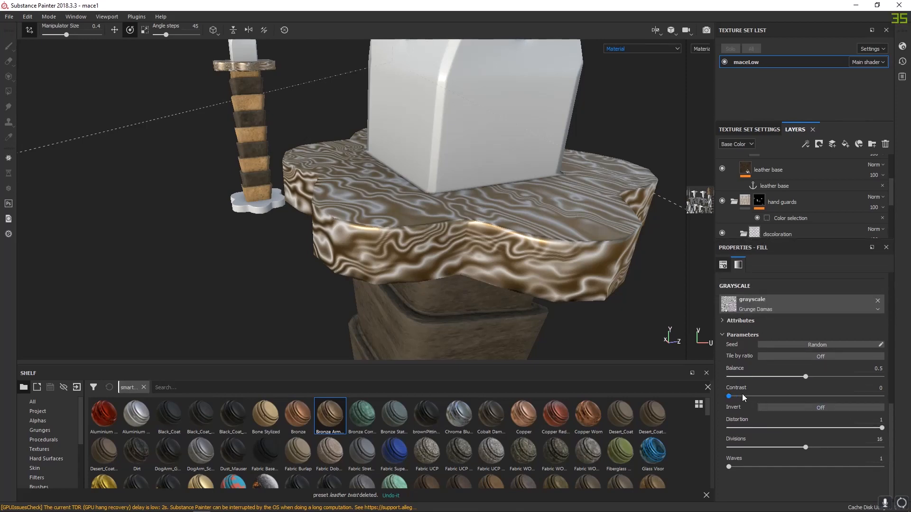
mouse_move(745, 397)
left_mouse_down()
mouse_move(793, 398)
mouse_move(745, 401)
left_mouse_up()
mouse_move(792, 375)
left_mouse_down()
mouse_move(754, 380)
mouse_move(802, 379)
left_mouse_up()
left_click_drag(817, 382, 819, 377)
left_click_drag(532, 280, 589, 304, "alt")
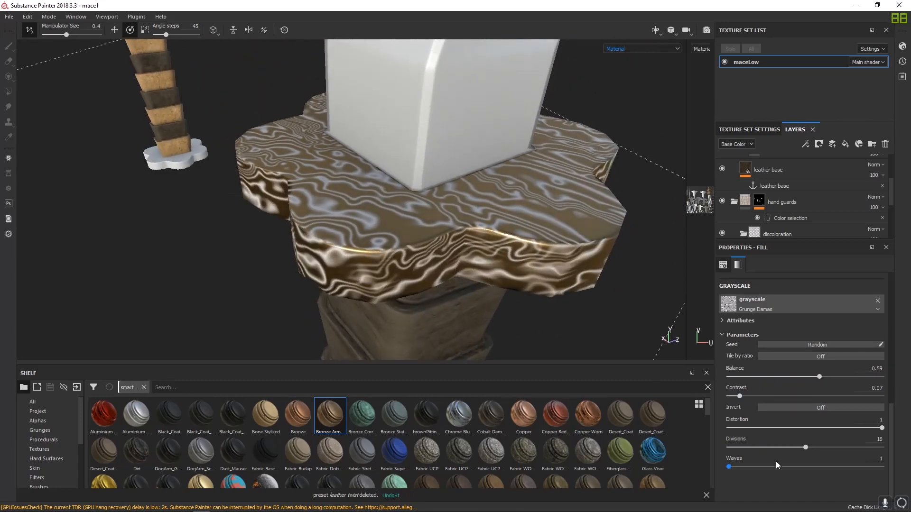
- Set the Grunge Damas fill's Waves to 2 and Divisions to 11
left_click_drag(734, 468, 778, 448)
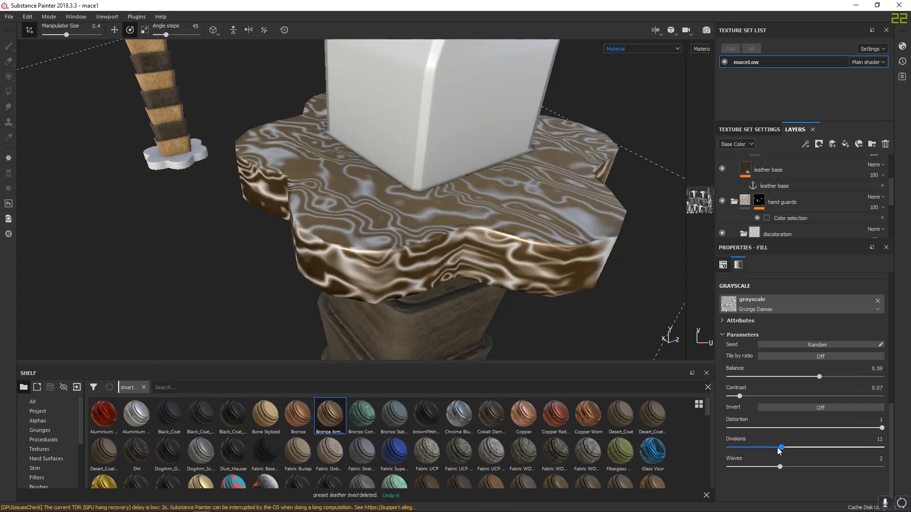
left_click_drag(484, 290, 509, 234, "alt")
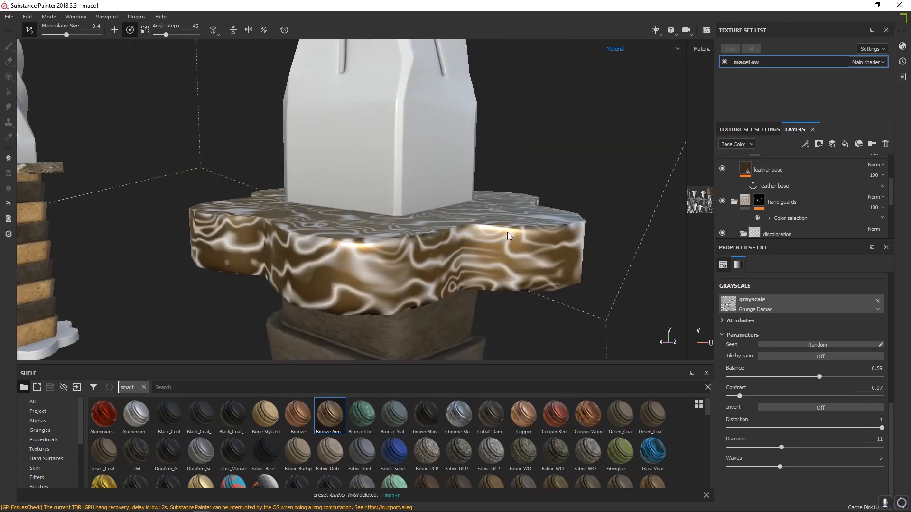
- Set the discoloration1 fill's Metallic to 1 and Roughness to 0.5474
left_click_drag(821, 239, 820, 343)
left_click(764, 281)
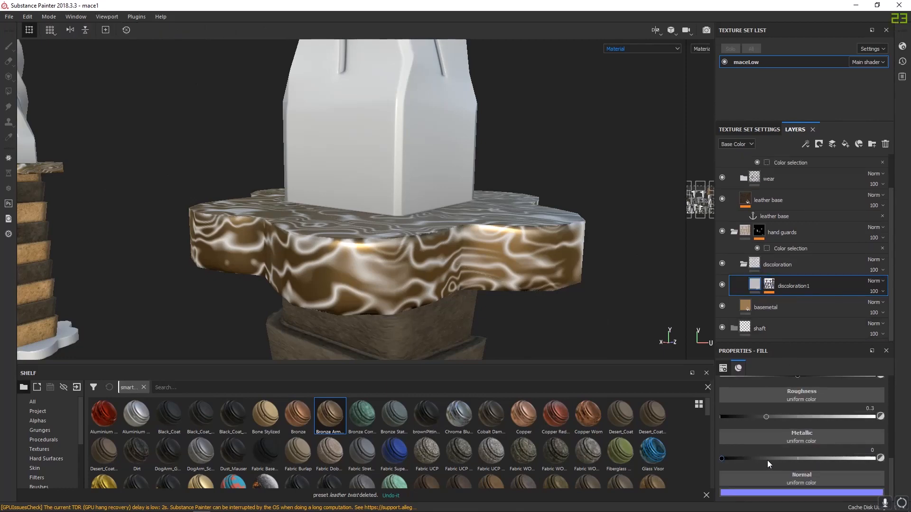
left_click_drag(767, 459, 892, 462)
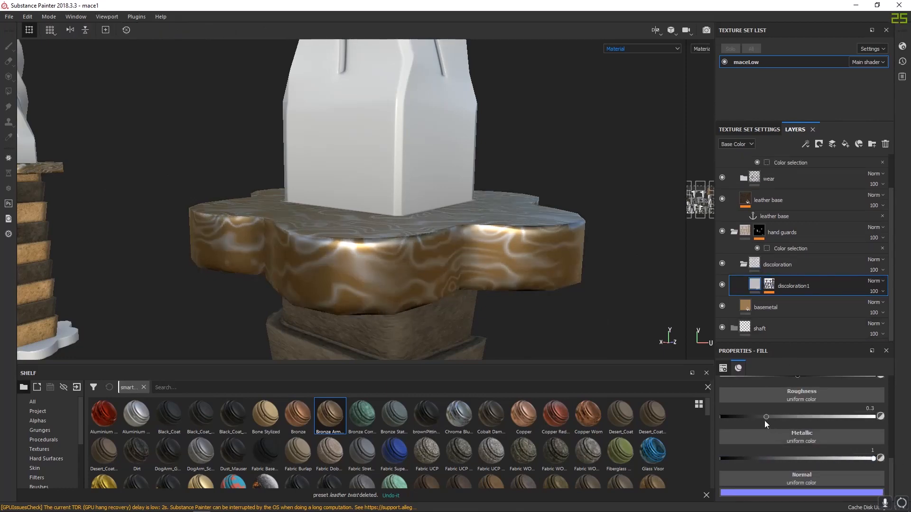
mouse_move(766, 417)
left_mouse_down()
mouse_move(804, 417)
mouse_move(780, 417)
left_mouse_up()
left_click(769, 307)
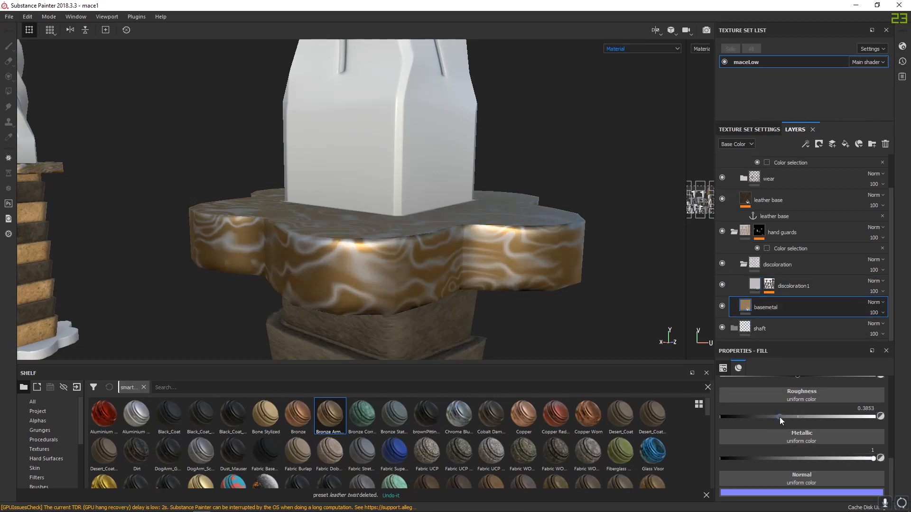
left_click(768, 285)
left_click_drag(809, 417, 804, 416)
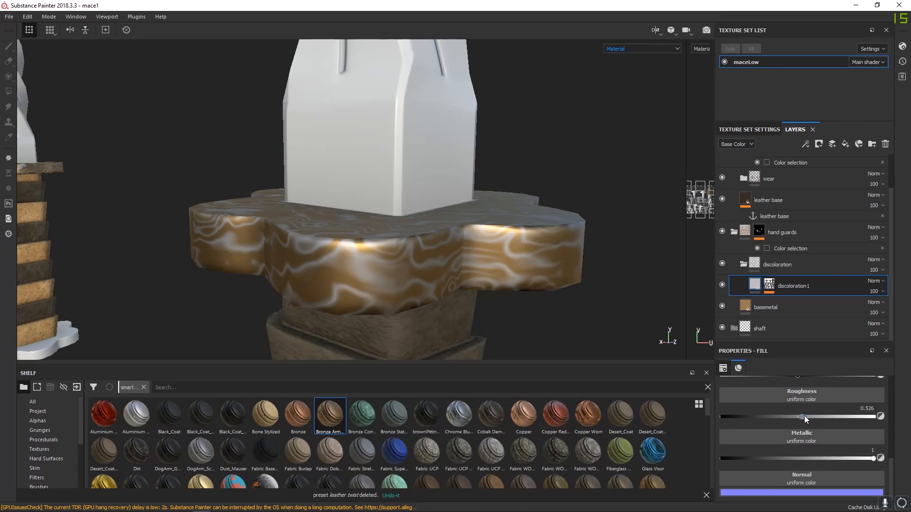
- Set the discoloration1 fill's Height to -0.002
scroll(803, 454, "up", 3)
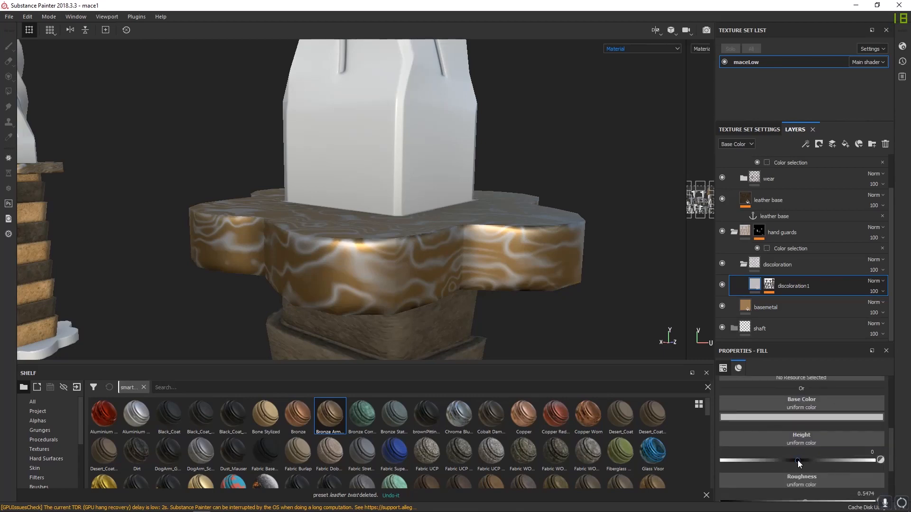
left_click(798, 460)
left_click_drag(798, 460, 796, 461)
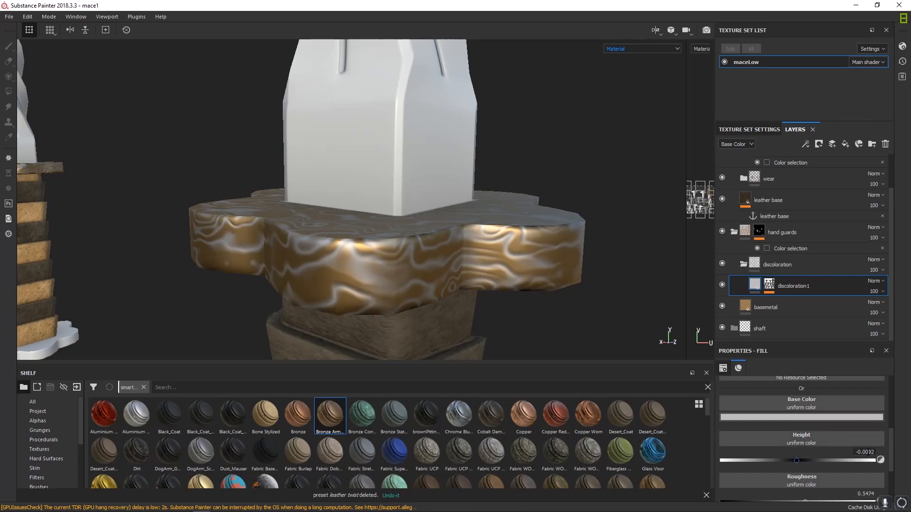
left_click(871, 452)
left_click(868, 453)
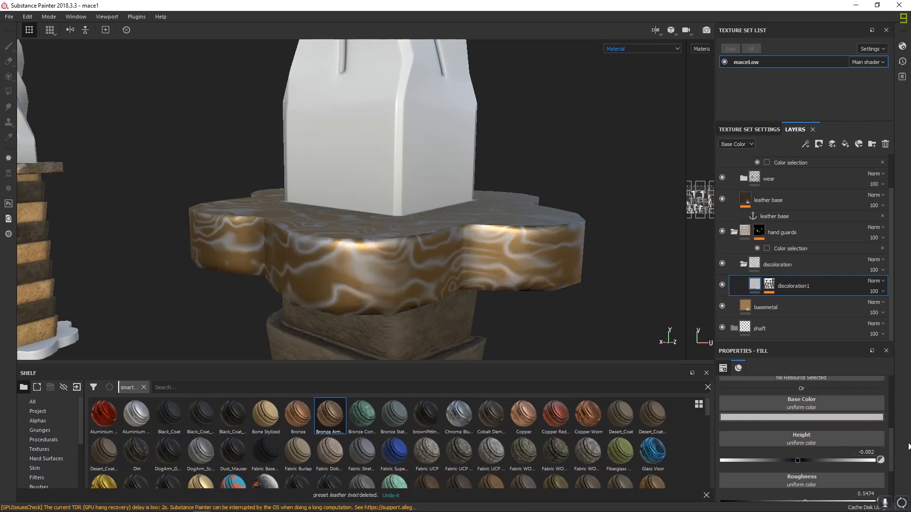
left_click_drag(614, 263, 565, 285, "alt")
- Change discoloration1's base color to a very dark brown with hue 0.084, saturation 0.459 and value 0.034
scroll(821, 458, "up", 3)
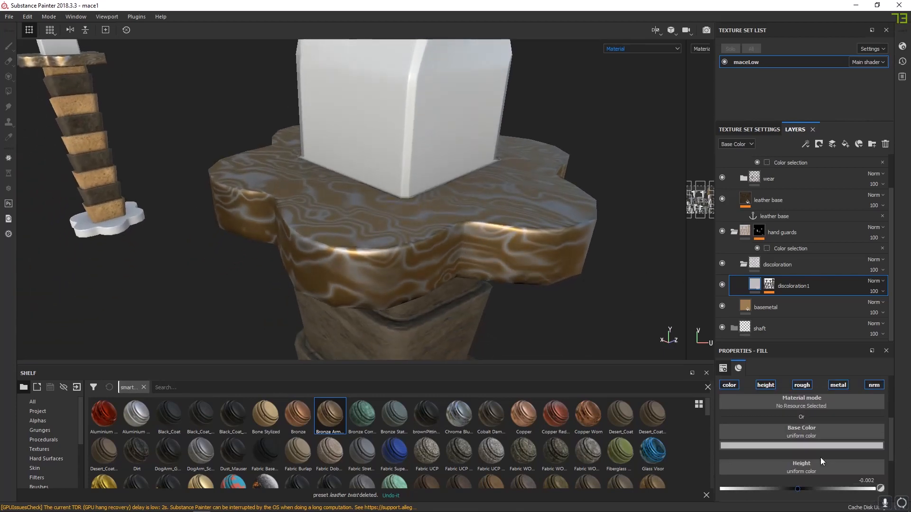
scroll(800, 472, "down", 2)
left_click(788, 443)
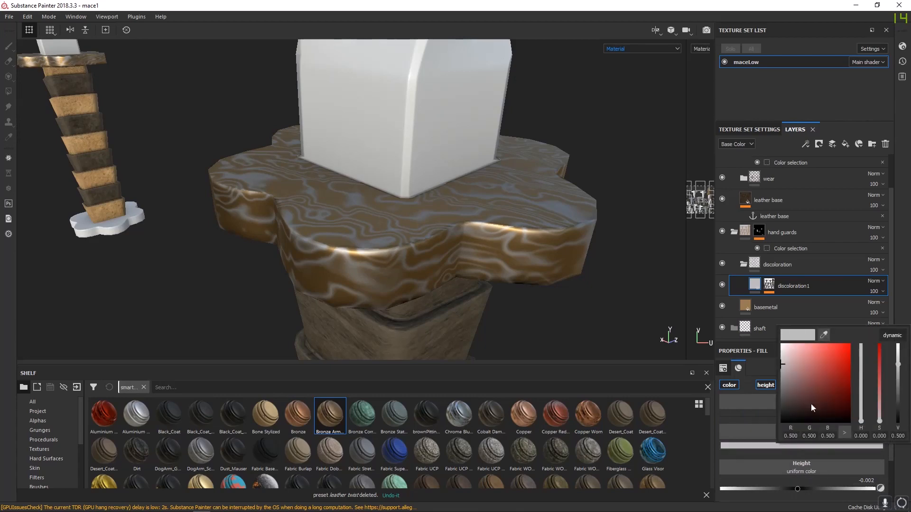
left_click_drag(782, 368, 789, 389)
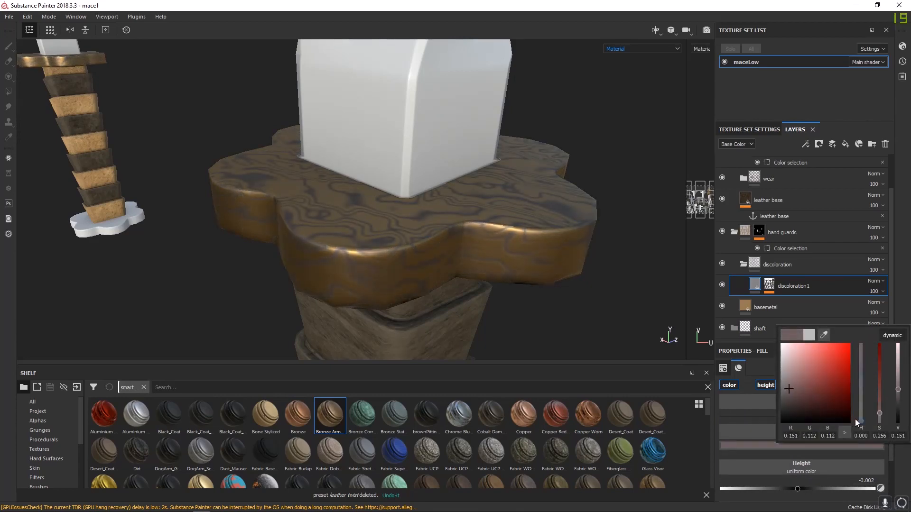
mouse_move(860, 420)
left_mouse_down()
mouse_move(862, 405)
mouse_move(862, 416)
left_mouse_up()
left_click_drag(790, 389, 797, 406)
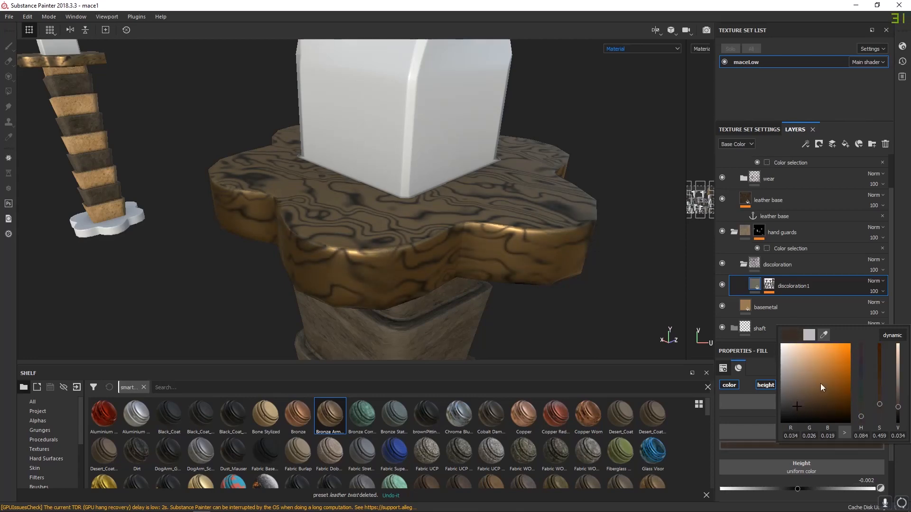
- Set the discoloration1 layer's opacity to 33 for the Base Color channel
left_click(882, 290)
mouse_move(890, 309)
left_mouse_down()
mouse_move(867, 309)
mouse_move(879, 310)
left_mouse_up()
left_click_drag(494, 183, 479, 213, "alt")
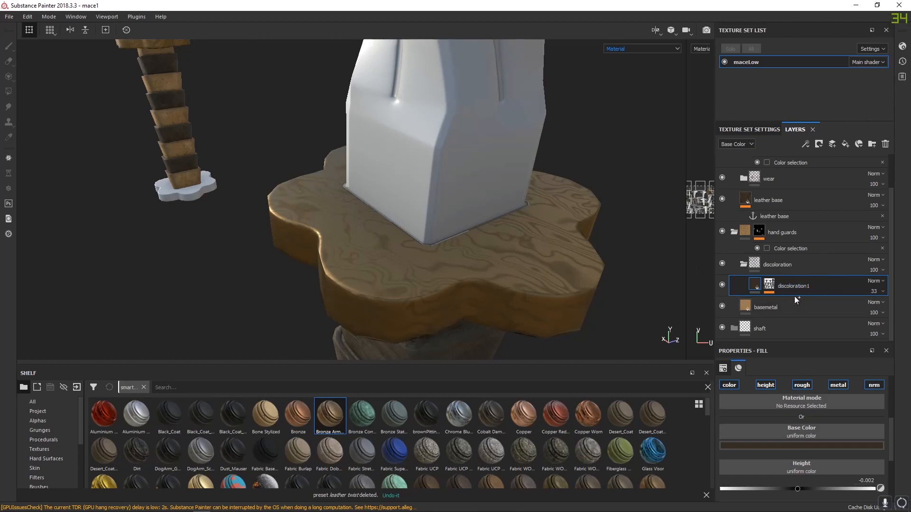
- Duplicate the discoloration1 layer and rename the copy discoloration2
key("ctrl+d")
double_click(807, 285)
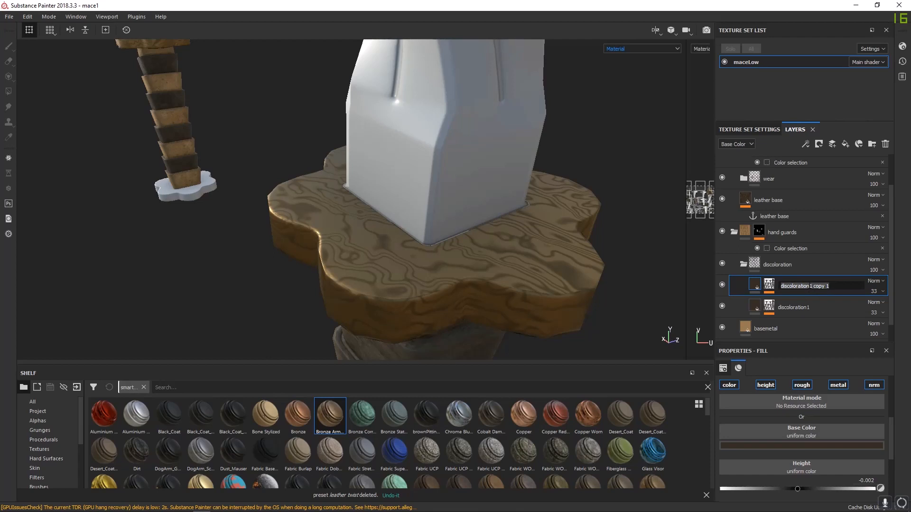
left_click_drag(809, 285, 849, 288)
type("2")
- Replace Grunge Damas in the discoloration2 mask with the Grunge Concrete Old texture, searching the resources for "concr"
left_click(769, 284)
left_click(797, 312)
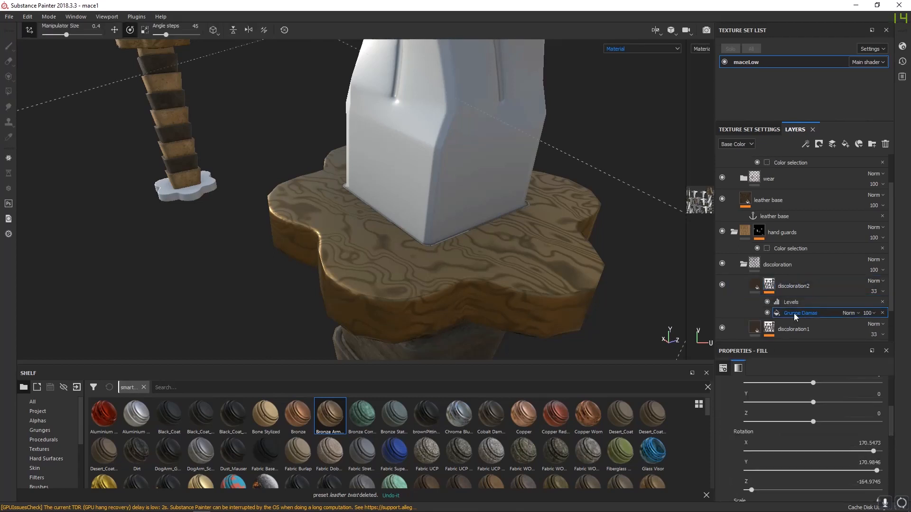
scroll(798, 422, "down", 3)
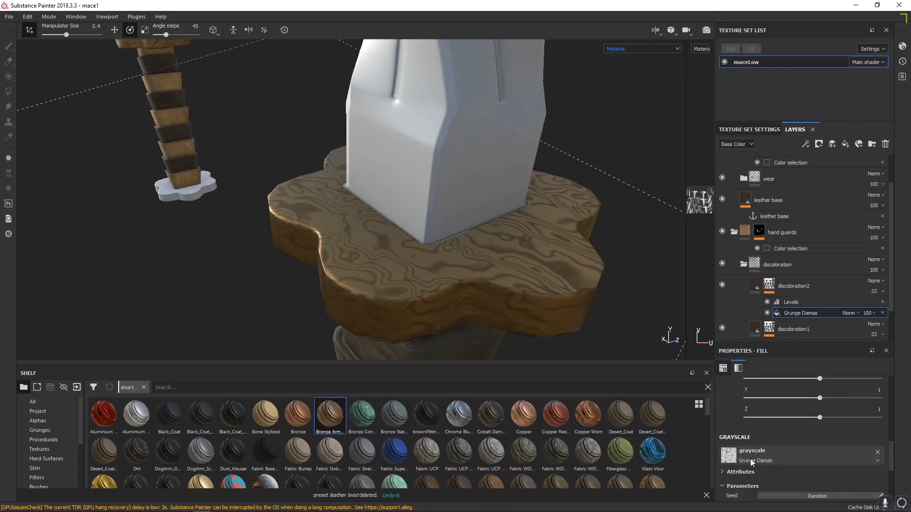
left_click(768, 457)
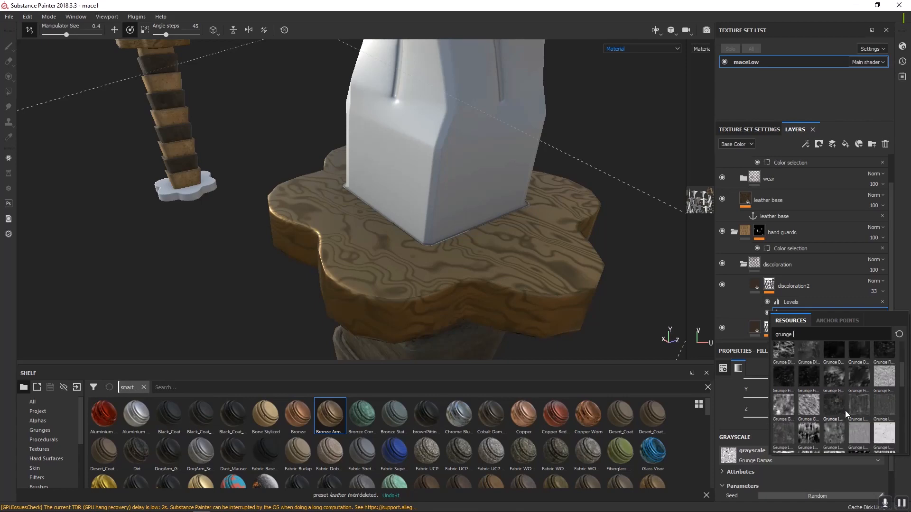
left_click(808, 334)
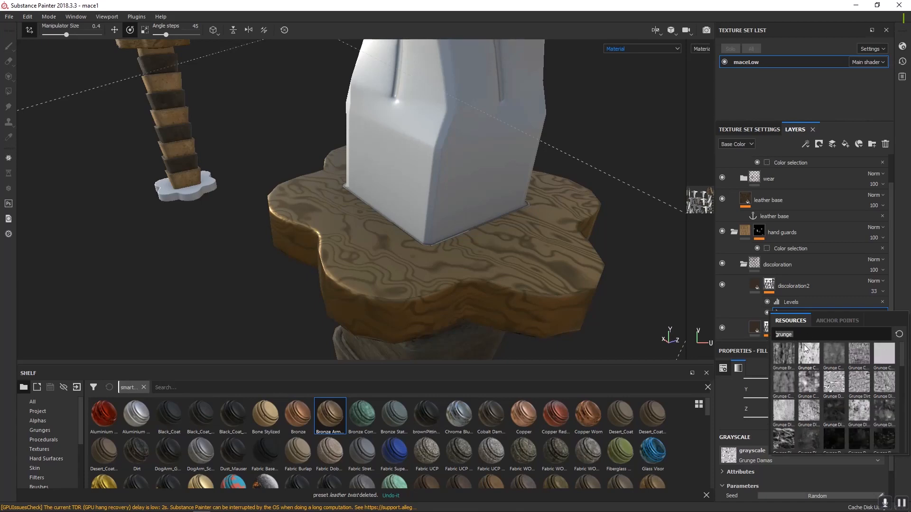
type("conc")
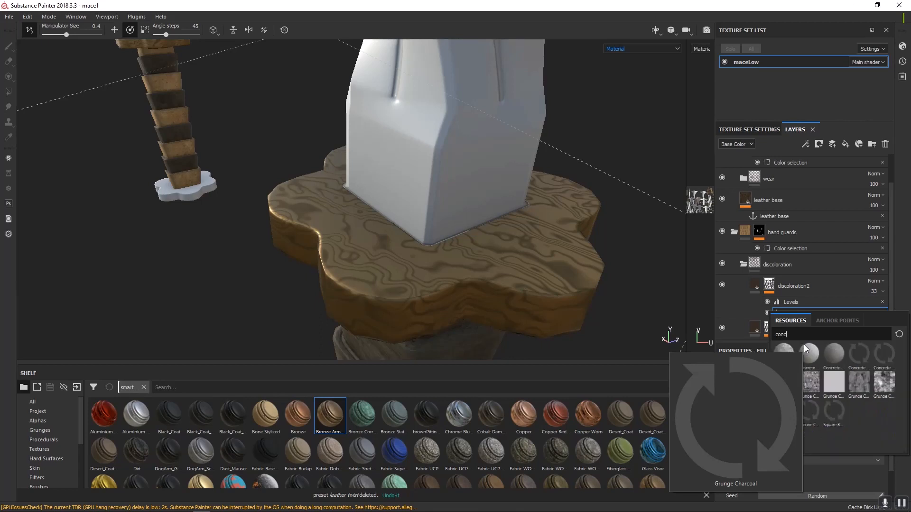
type("r")
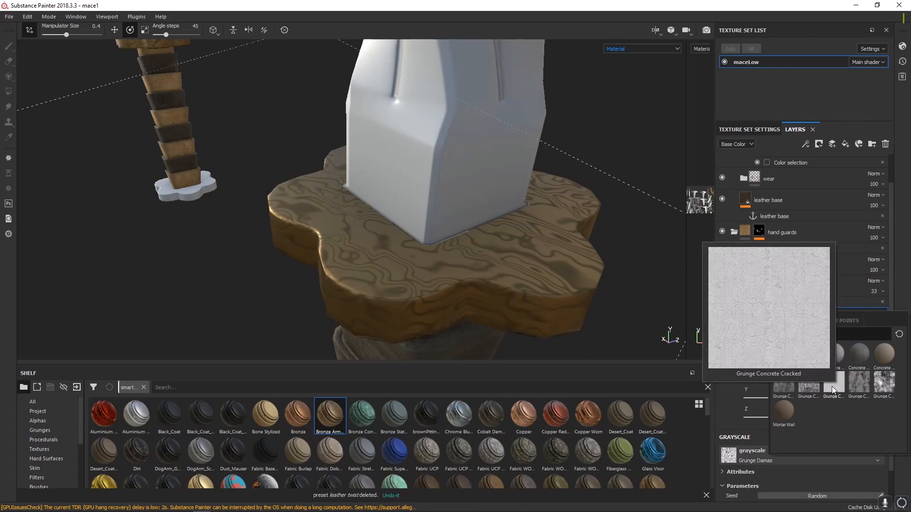
left_click(882, 391)
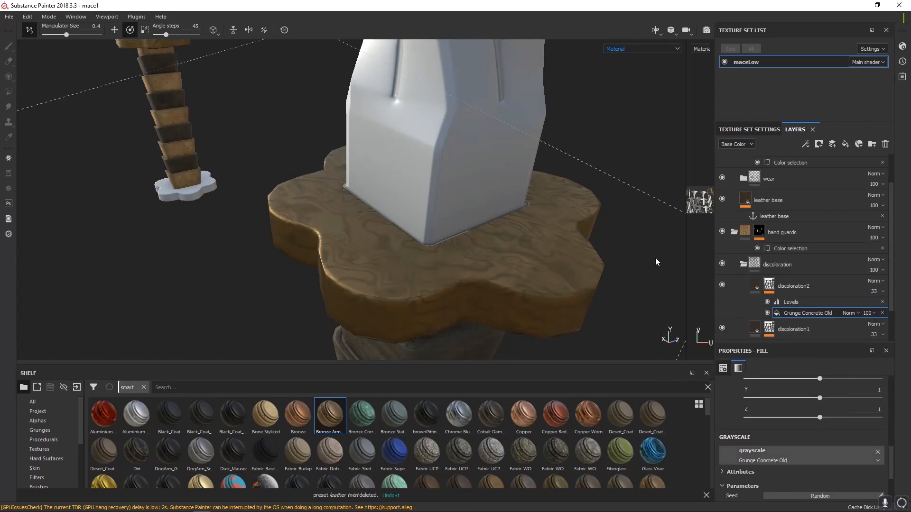
mouse_move(458, 234)
left_mouse_down("alt")
mouse_move(455, 256)
mouse_move(448, 243)
left_mouse_up("alt")
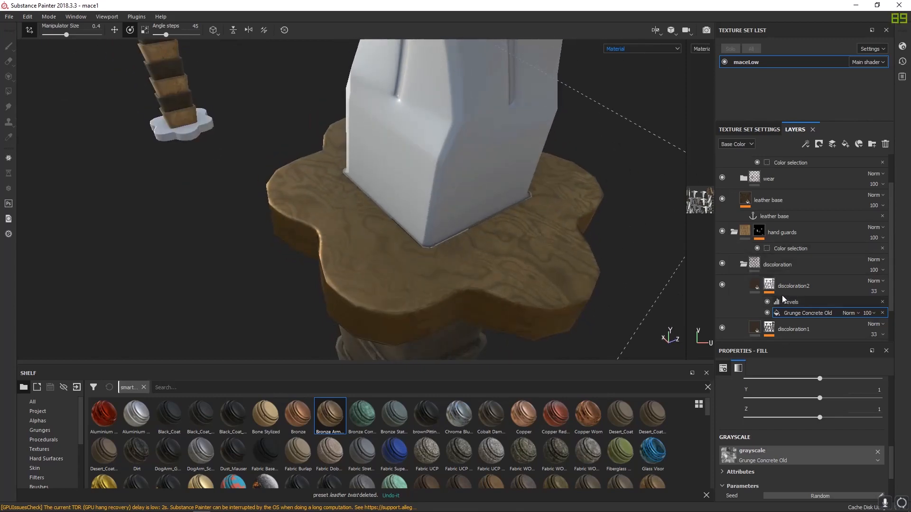
- Isolate the discoloration2 mask for viewing and set its Grunge Concrete Old fill to Contrast 0.26 and Balance 0.56
left_click(769, 286, "alt")
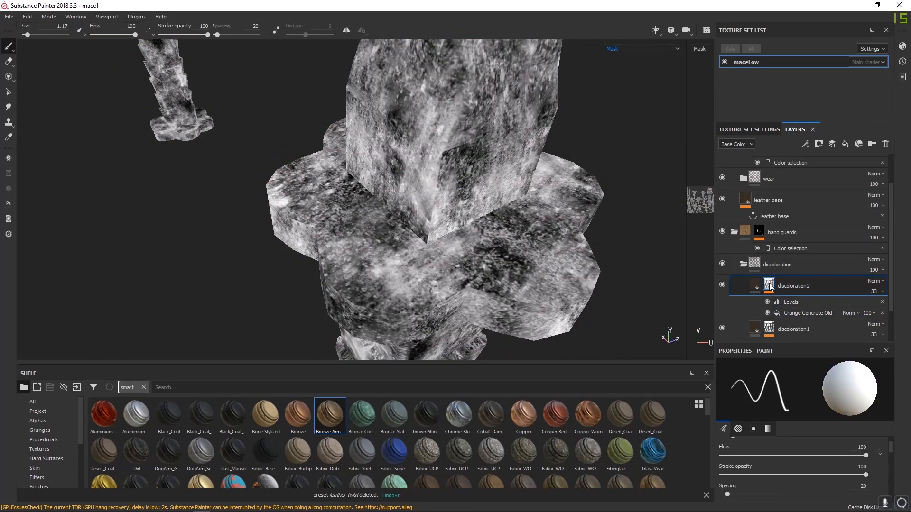
mouse_move(512, 256)
left_mouse_down("alt")
mouse_move(498, 236)
mouse_move(539, 280)
left_mouse_up("alt")
right_click_drag(539, 280, 659, 319, "alt")
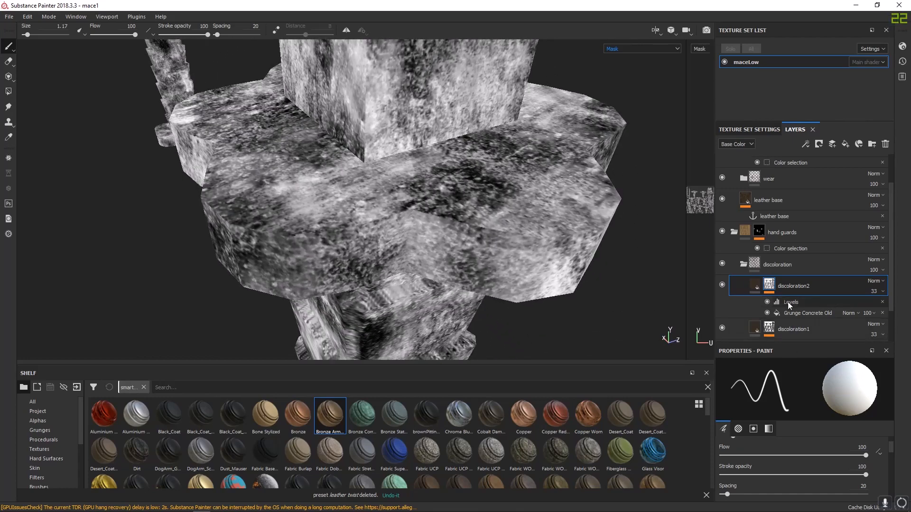
left_click(801, 312)
scroll(809, 382, "down", 1)
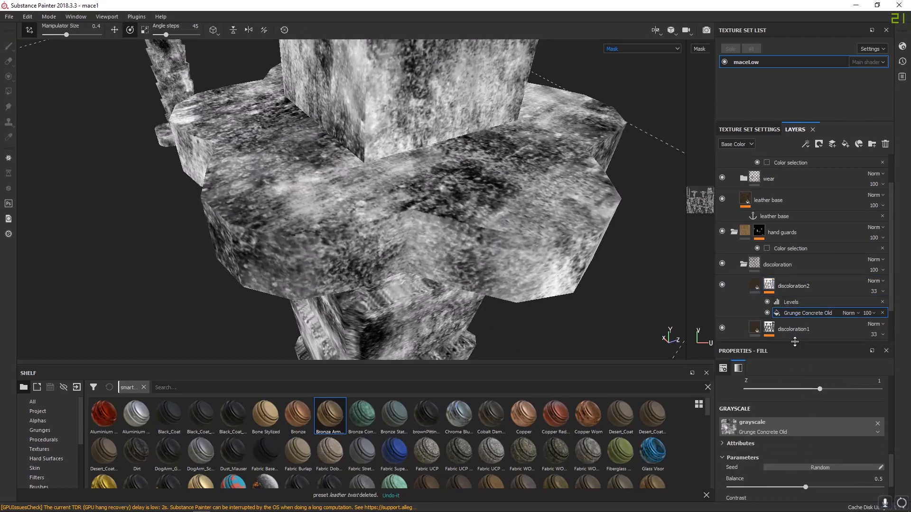
left_click_drag(795, 342, 795, 236)
left_click(735, 399)
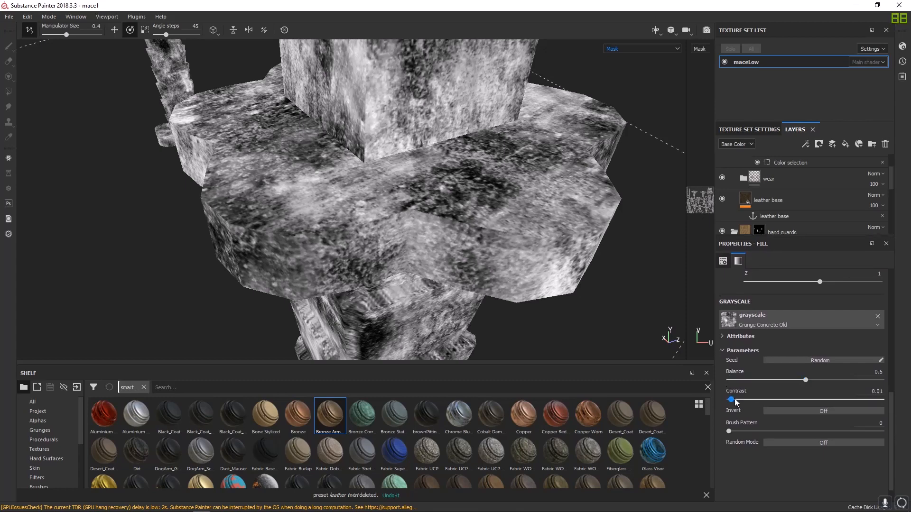
left_click_drag(734, 399, 768, 400)
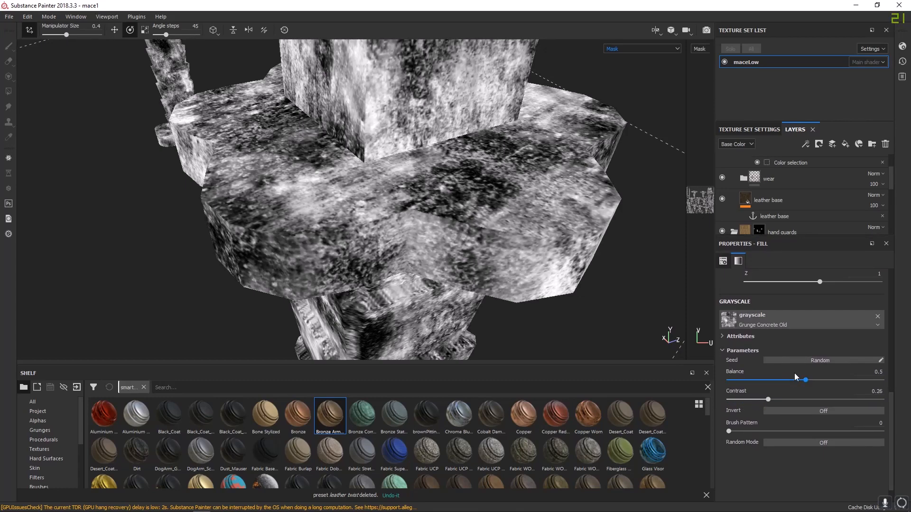
scroll(800, 382, "up", 5)
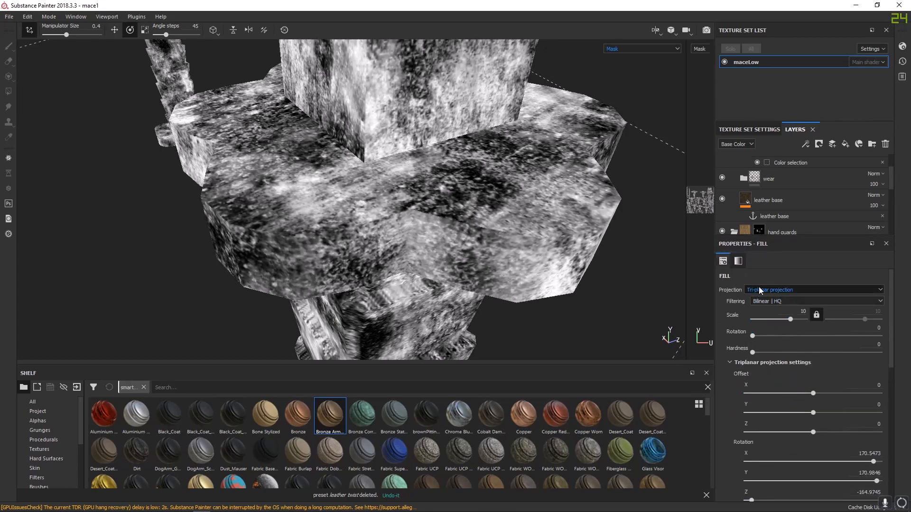
scroll(790, 387, "down", 5)
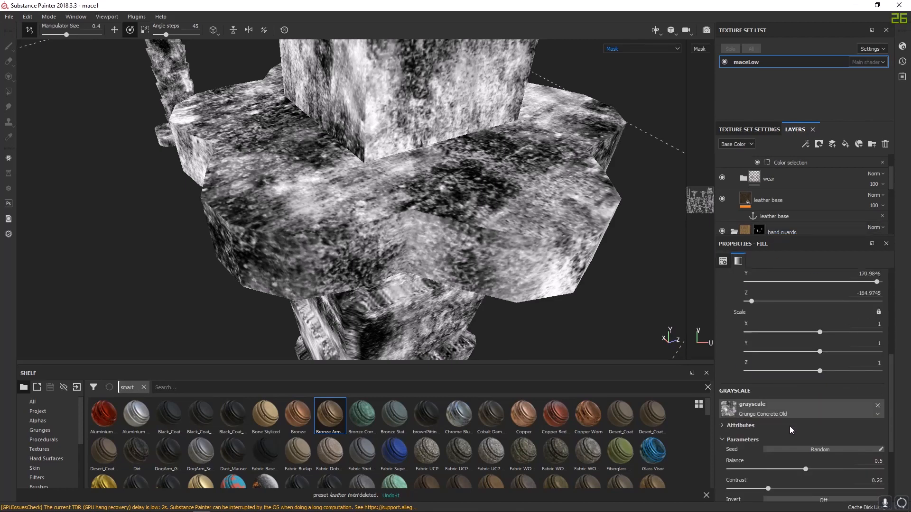
scroll(786, 442, "down", 1)
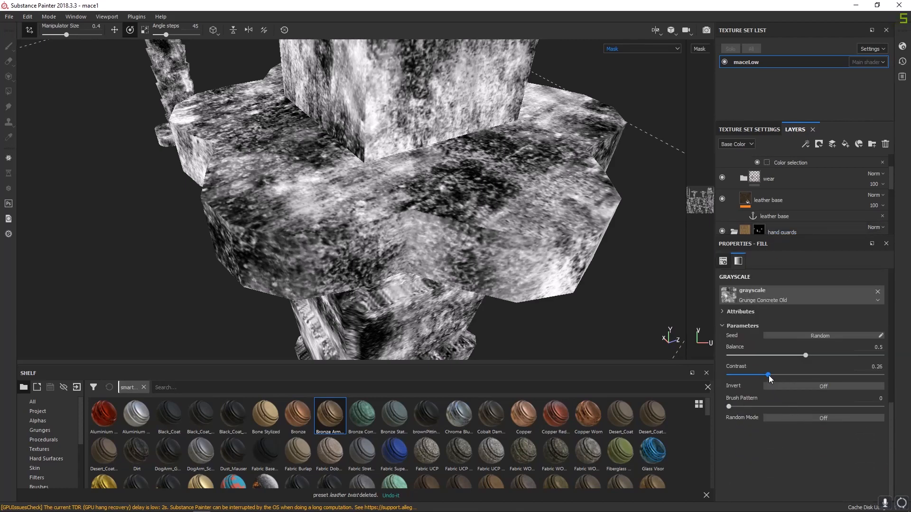
left_click_drag(756, 355, 814, 355)
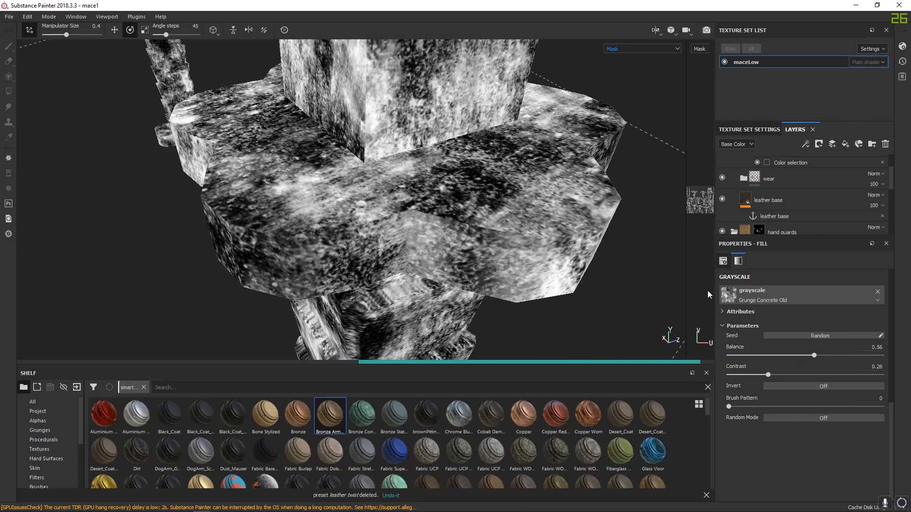
- Lighten the discoloration2 fill's base color to a greyish brown with RGB 0.228, 0.199, 0.170
left_click_drag(807, 237, 808, 367)
left_click(762, 285)
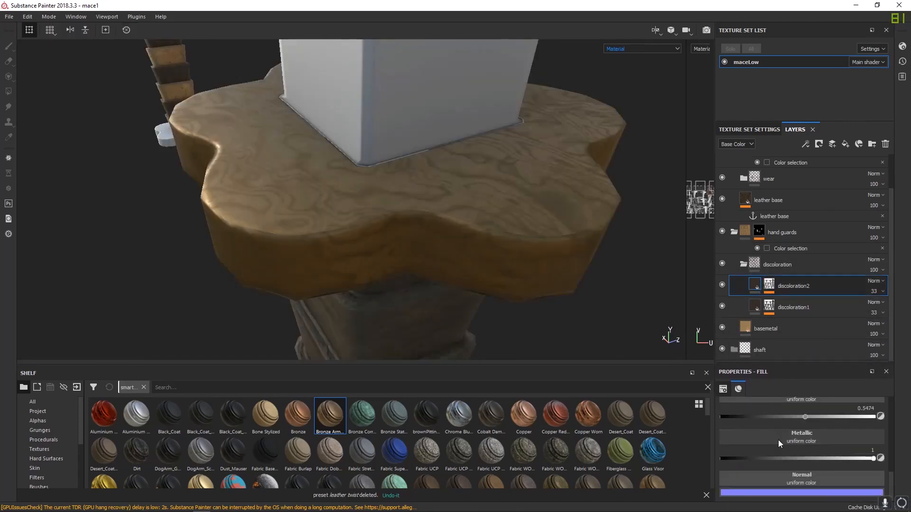
scroll(783, 443, "up", 5)
left_click(789, 475)
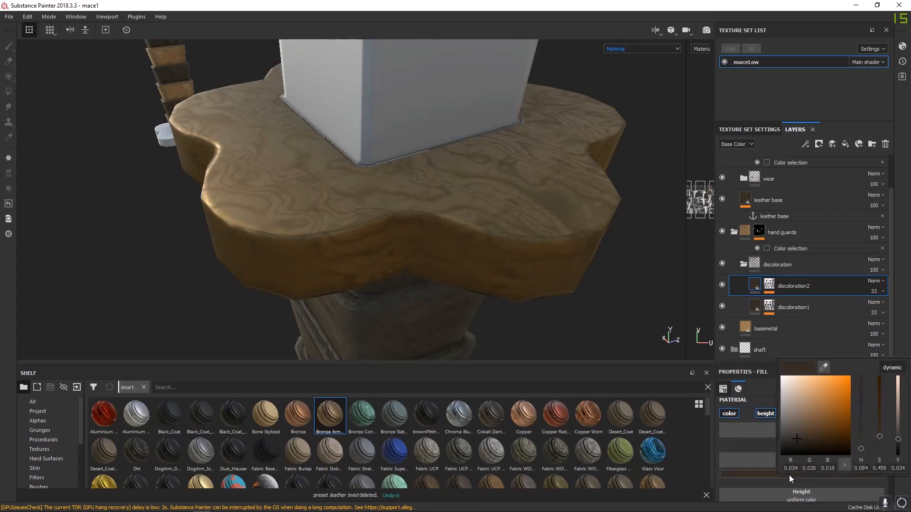
left_click_drag(790, 435, 790, 411)
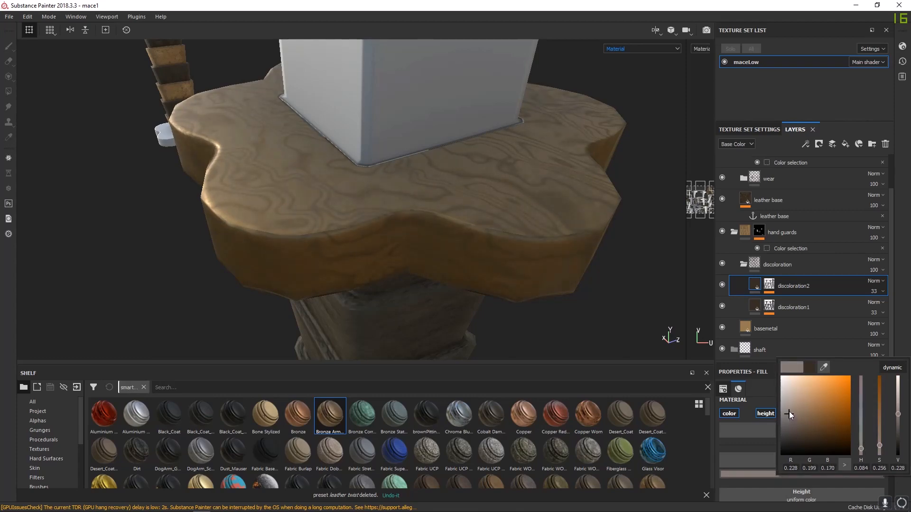
- Display only the Base Color channel on the model and examine the discoloration across the hand guard
left_click_drag(398, 205, 411, 249, "alt")
mouse_move(411, 249)
right_mouse_down("shift")
mouse_move(407, 222)
mouse_move(468, 229)
right_mouse_up("shift")
left_click_drag(467, 230, 448, 211, "alt")
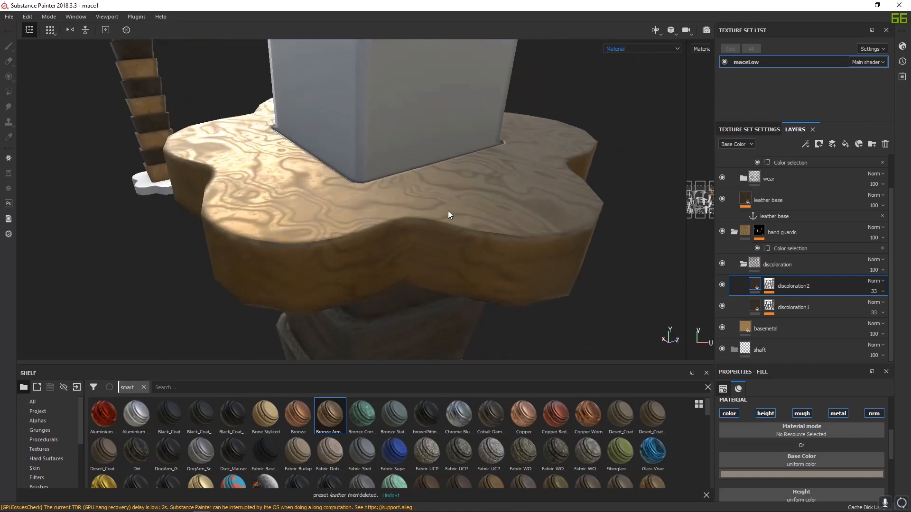
left_click(612, 49)
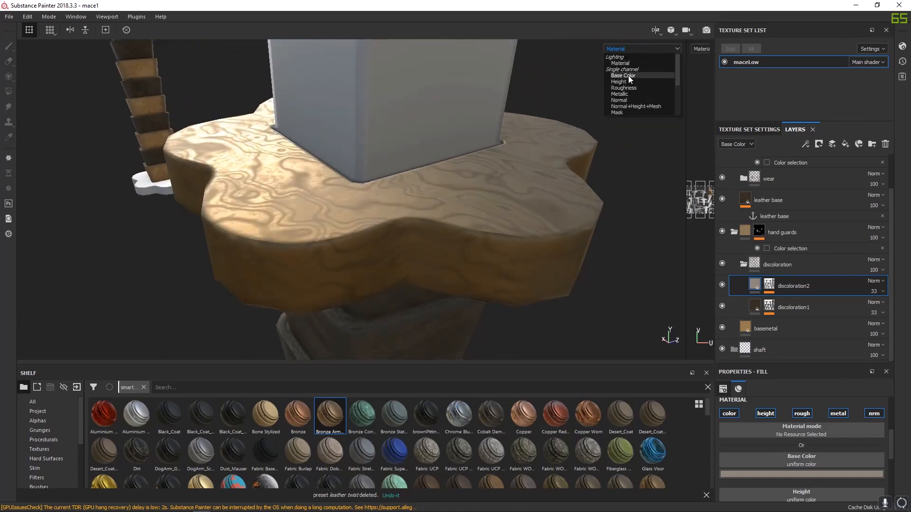
left_click(623, 69)
left_click_drag(434, 228, 599, 351, "alt")
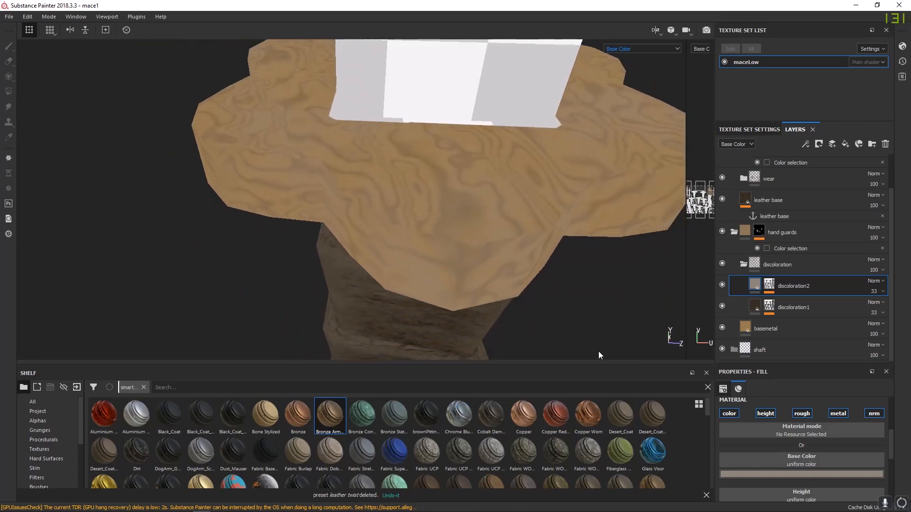
- Add a Sharpen filter to the discoloration2 mask, searching the filter resources for "sharp"
left_click(775, 290)
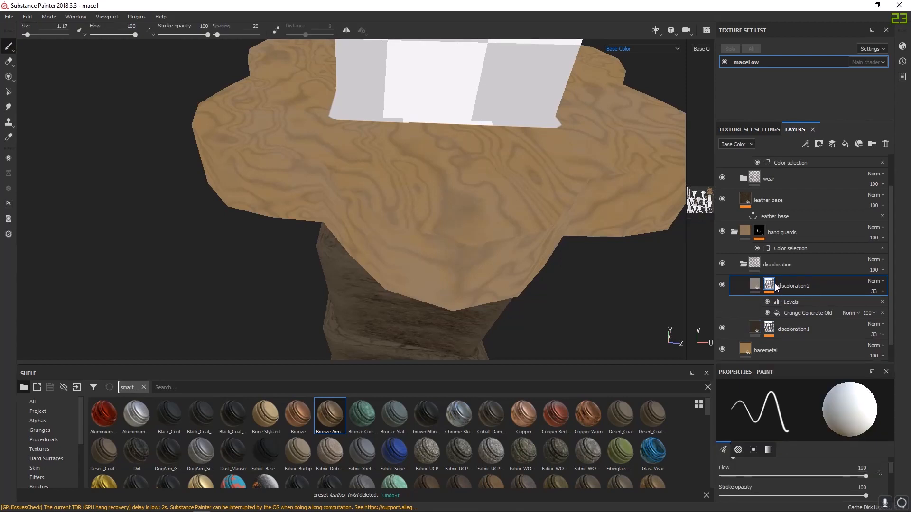
right_click(776, 292)
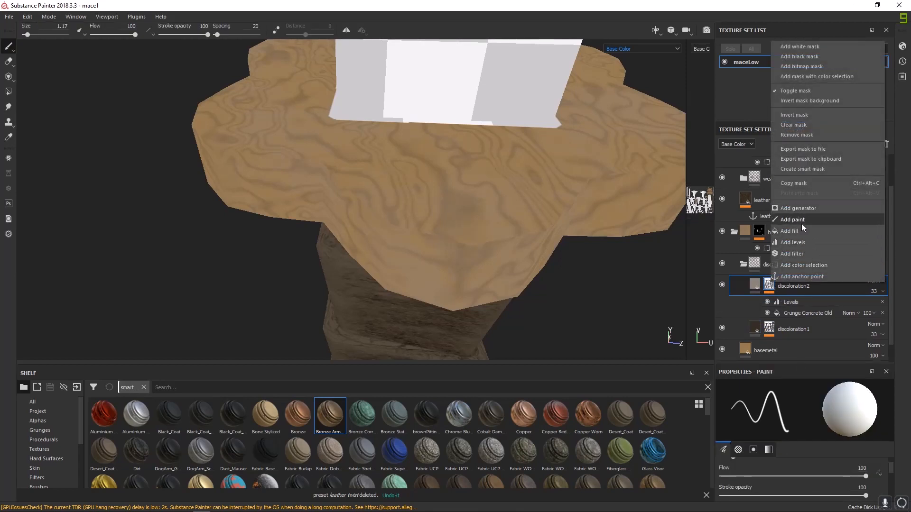
left_click(799, 255)
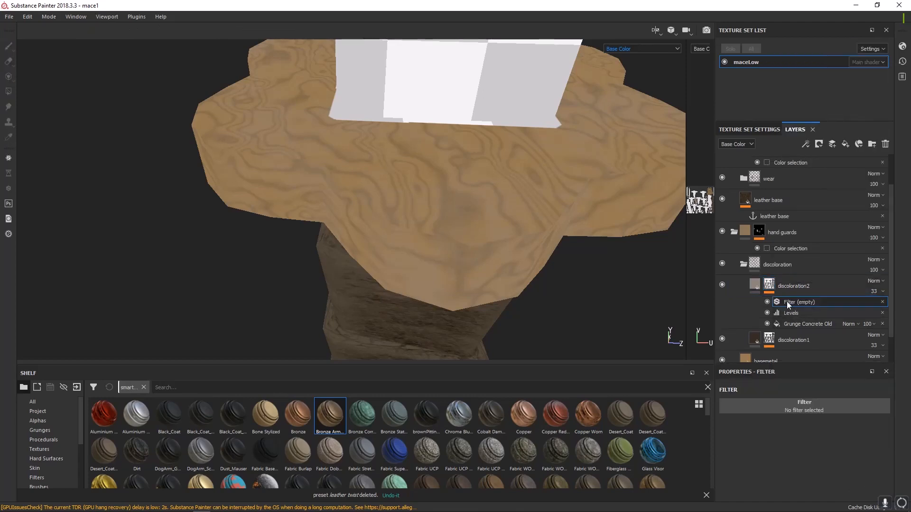
left_click(787, 408)
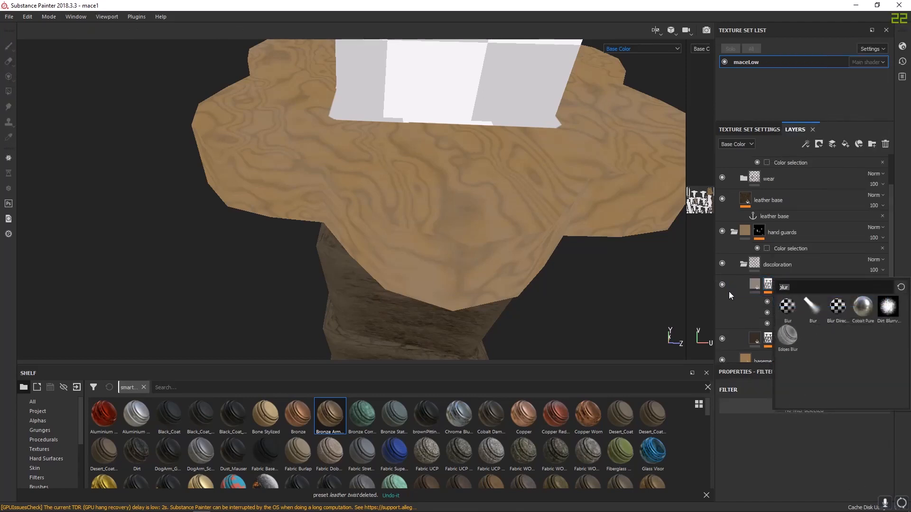
type("shar")
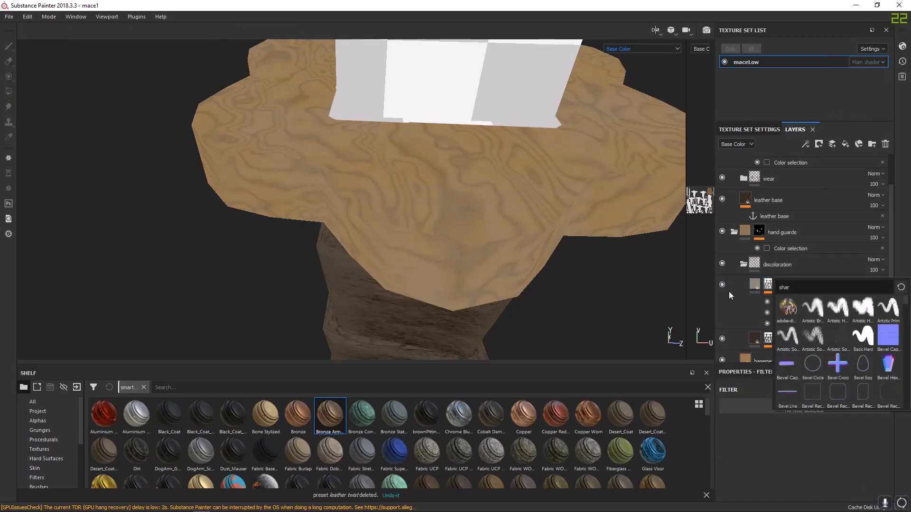
type("p")
left_click(884, 317)
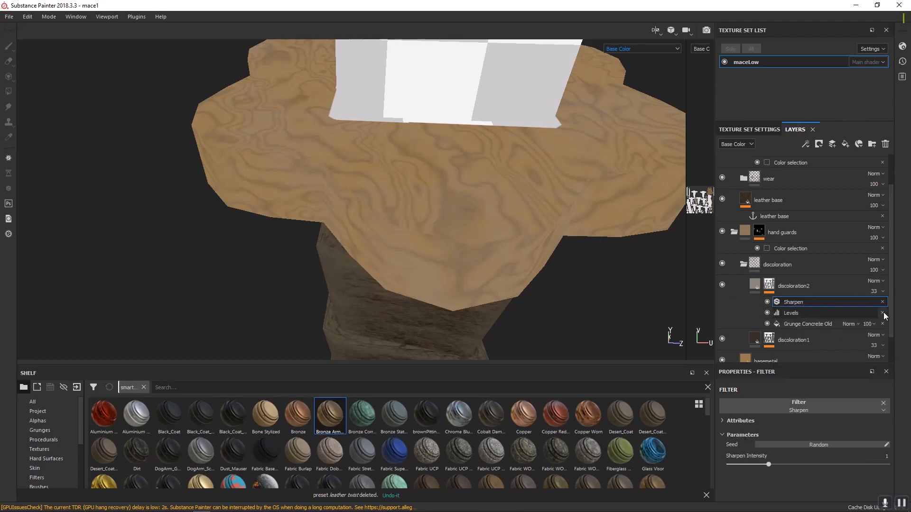
- Set the filter's Sharpen Intensity to 0.54 and return the model display to the full material
left_click(771, 464)
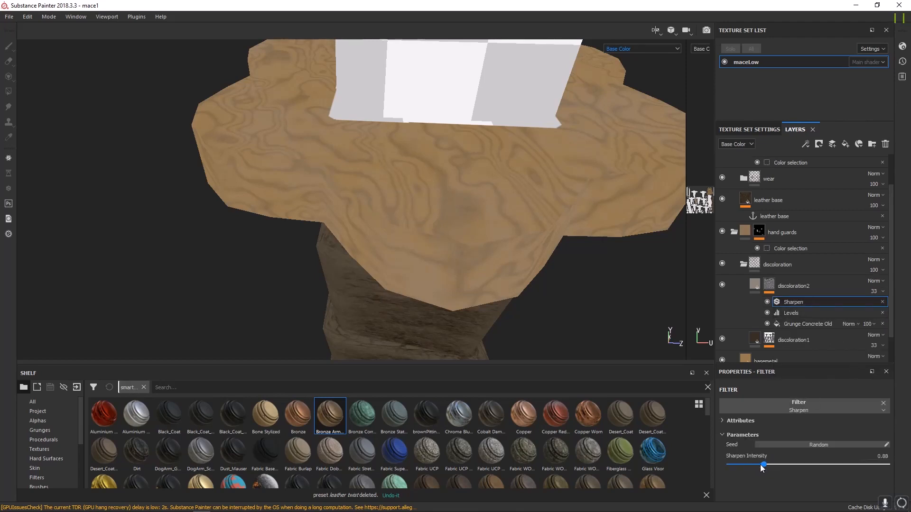
left_click_drag(757, 466, 750, 466)
left_click_drag(488, 213, 523, 216, "alt")
key("m")
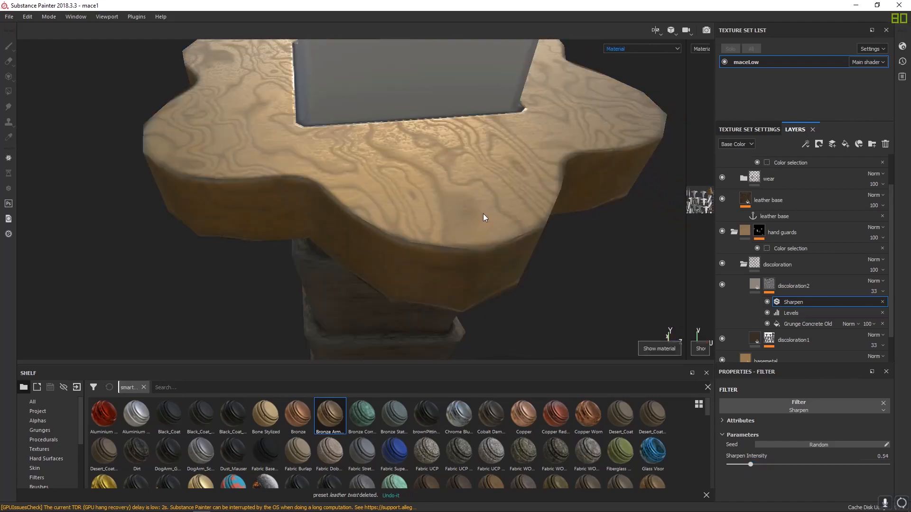
right_click_drag(484, 213, 342, 133, "alt")
left_click_drag(380, 180, 470, 238, "alt")
right_click_drag(470, 238, 434, 236, "shift")
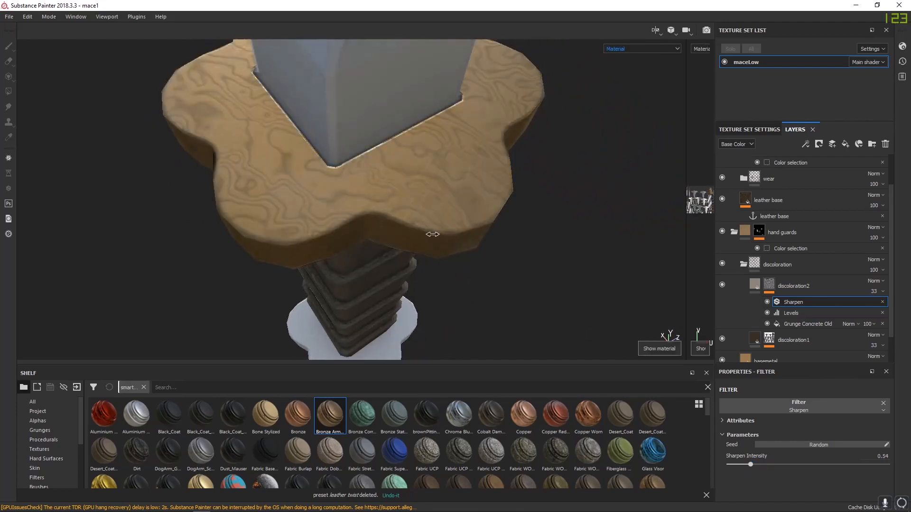
mouse_move(433, 236)
left_mouse_down("alt")
mouse_move(398, 177)
mouse_move(439, 221)
mouse_move(362, 205)
mouse_move(444, 234)
left_mouse_up("alt")
scroll(438, 218, "down", 3)
right_click_drag(443, 233, 446, 241, "shift")
left_click_drag(446, 241, 646, 274, "alt")
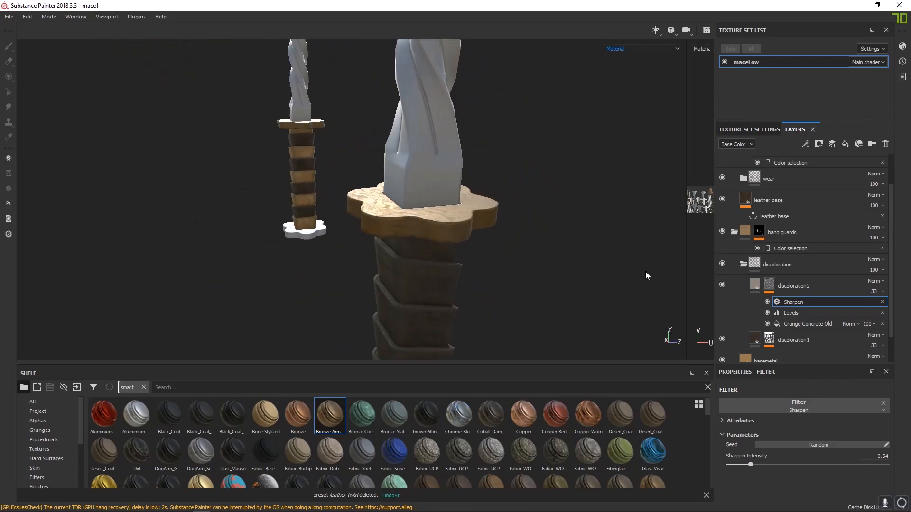
- Collapse the discoloration folder and create a new folder named "edge wear" above it in the hand guards group
left_click(820, 283)
left_click(792, 269)
left_click(744, 265)
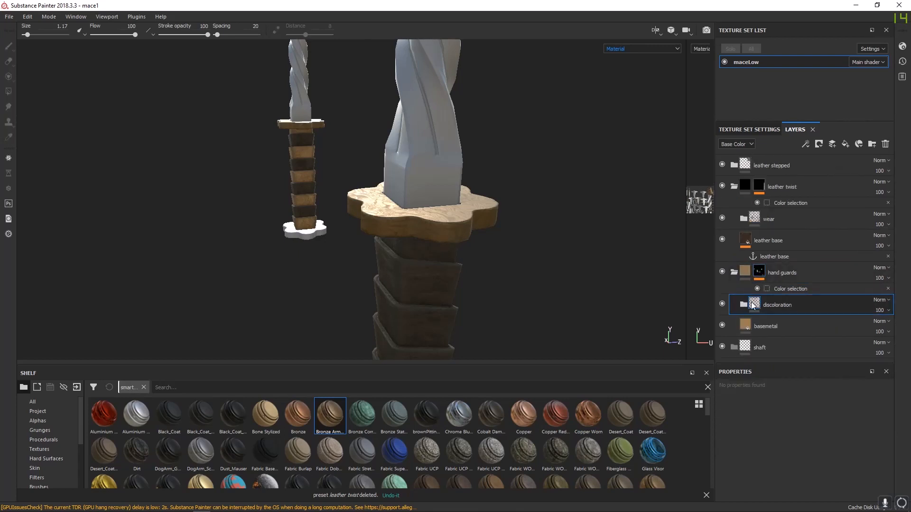
left_click(816, 269)
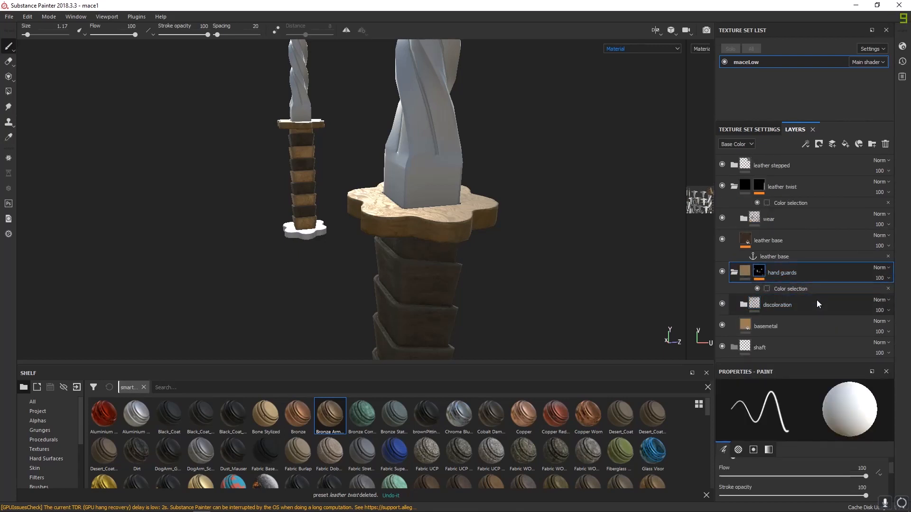
left_click(816, 300)
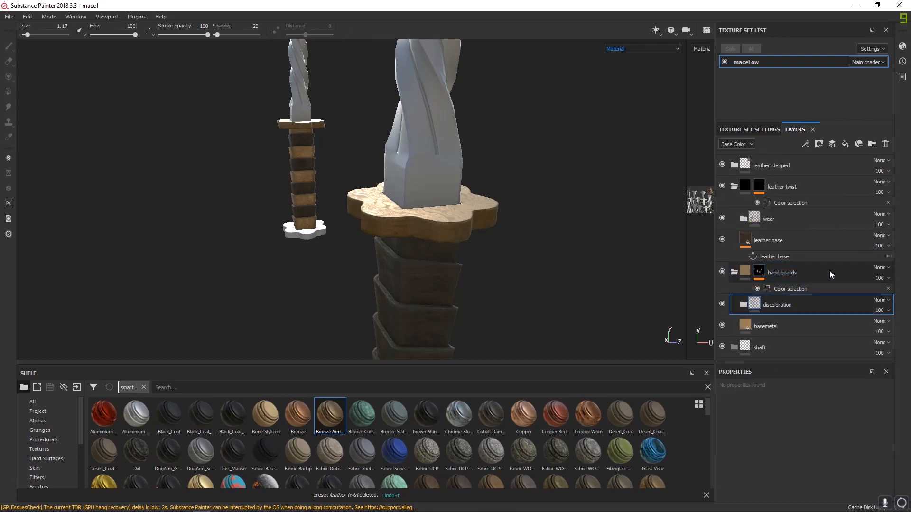
left_click(872, 145)
double_click(777, 305)
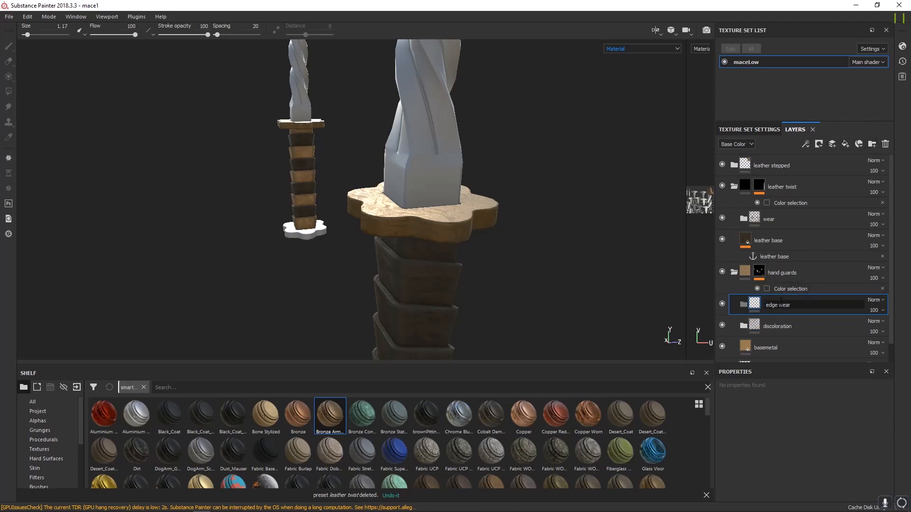
key("Return")
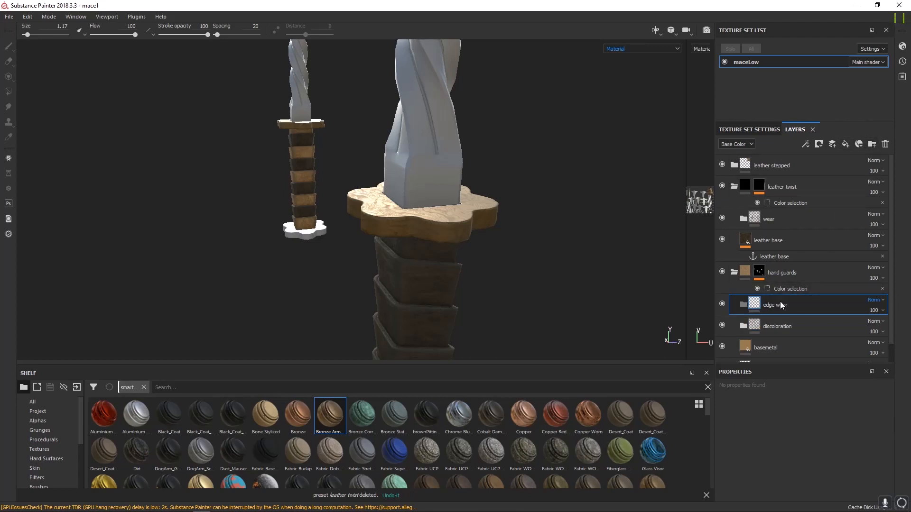
- Add a fill layer inside the edge wear folder and rename it "edge wear fill"
left_click(845, 144)
left_click_drag(788, 306, 804, 325)
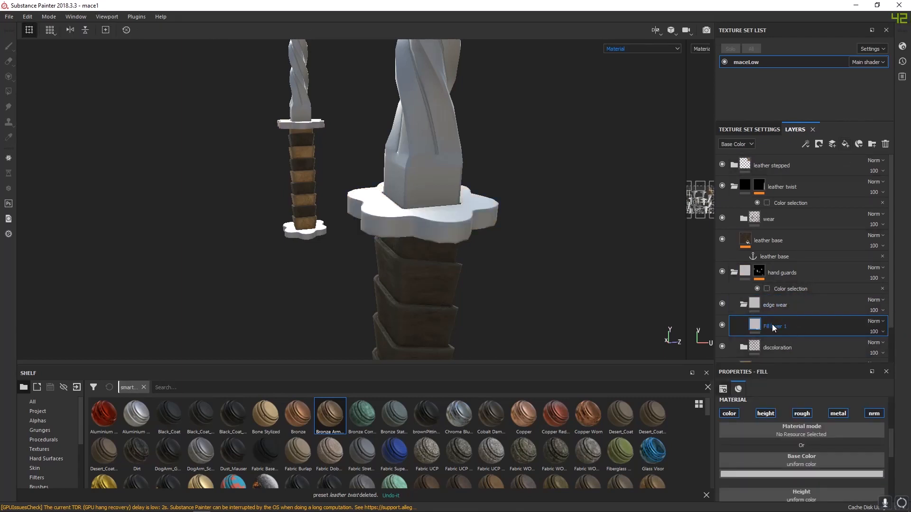
double_click(782, 325)
type("edge")
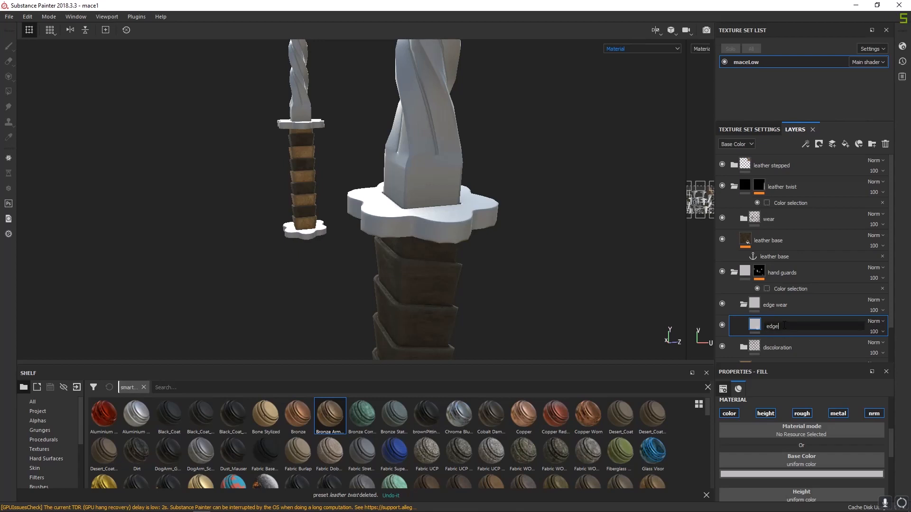
type(" wear fill")
key("Return")
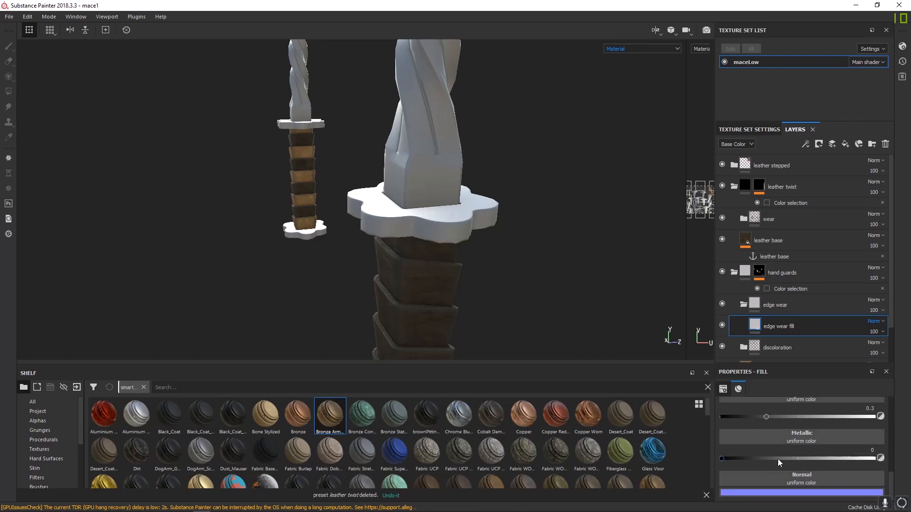
- Set the edge wear fill's height to -0.001 and roughness to 0.3, and darken its base color to a medium grey
scroll(778, 455, "up", 2)
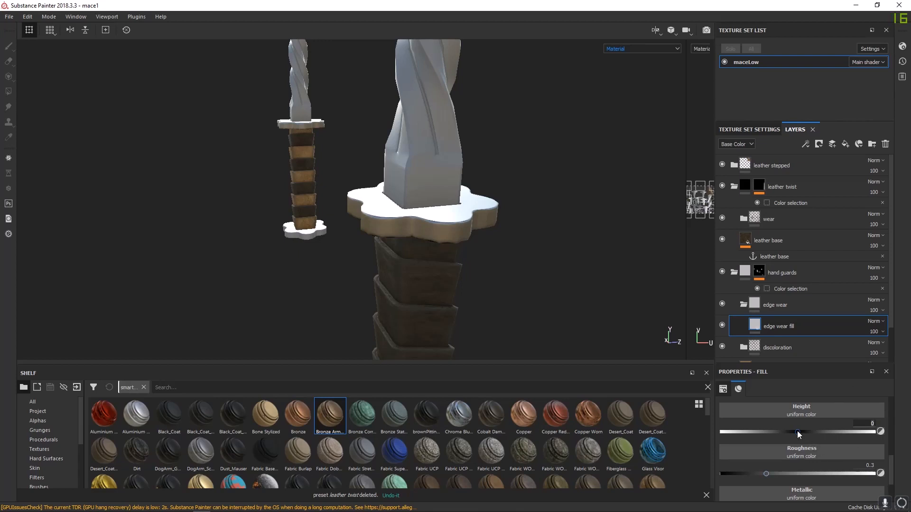
left_click(867, 424)
mouse_move(787, 474)
left_mouse_down()
mouse_move(808, 476)
mouse_move(766, 472)
left_mouse_up()
scroll(784, 469, "up", 3)
scroll(784, 466, "down", 3)
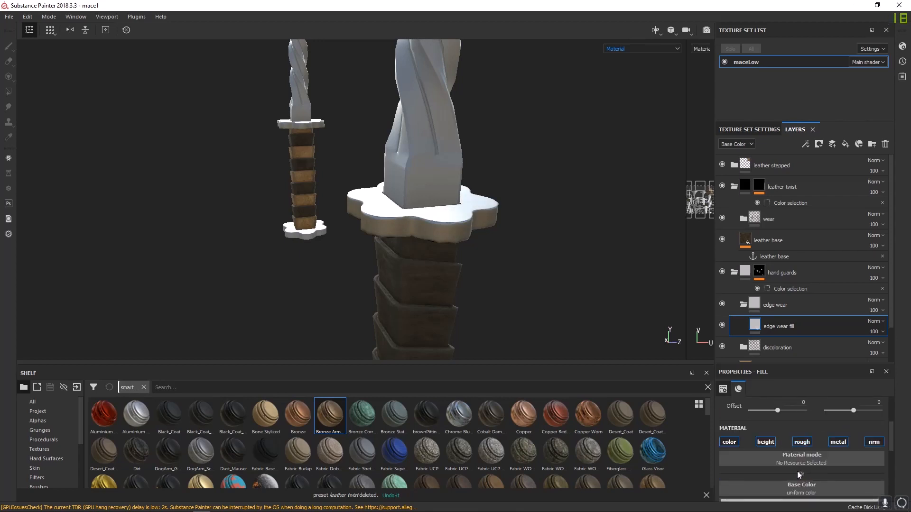
scroll(792, 463, "up", 3)
left_click(780, 446)
left_click_drag(796, 377, 777, 378)
- Add a black mask to the edge wear fill layer
left_click(757, 326)
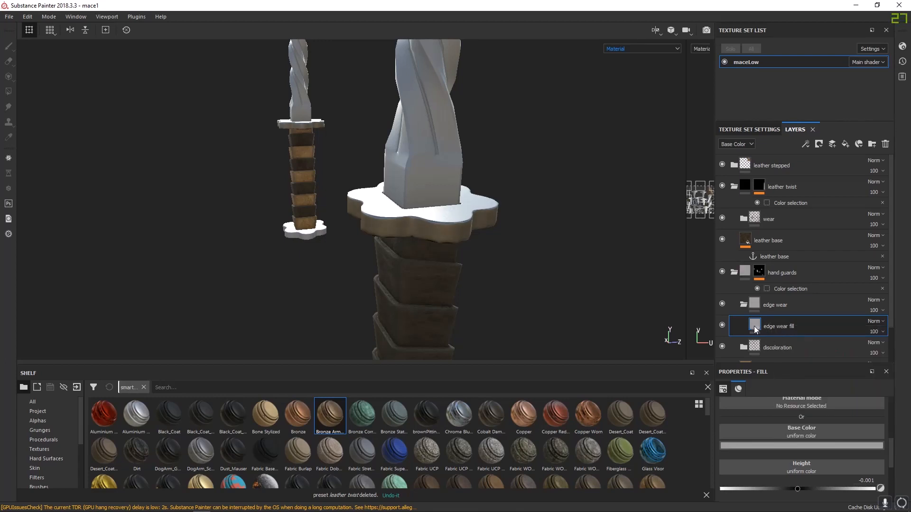
right_click(756, 327)
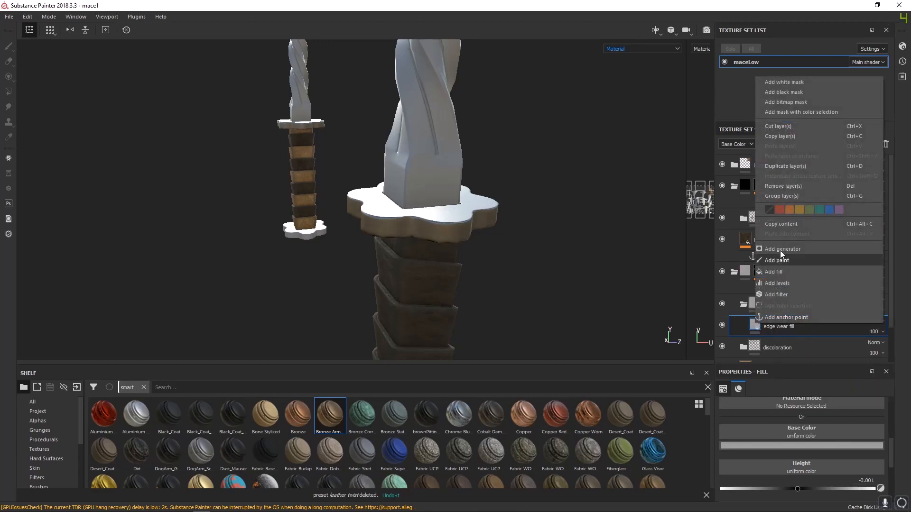
left_click(788, 92)
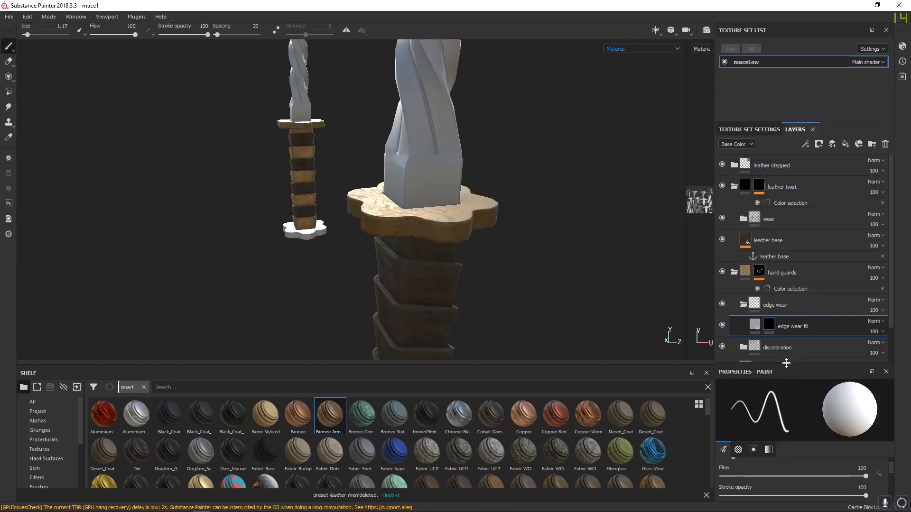
- Enlarge the properties area and add a Metal Edge Wear generator to the edge wear fill's mask
left_click_drag(789, 365, 786, 274)
scroll(777, 436, "down", 3)
scroll(778, 436, "down", 2)
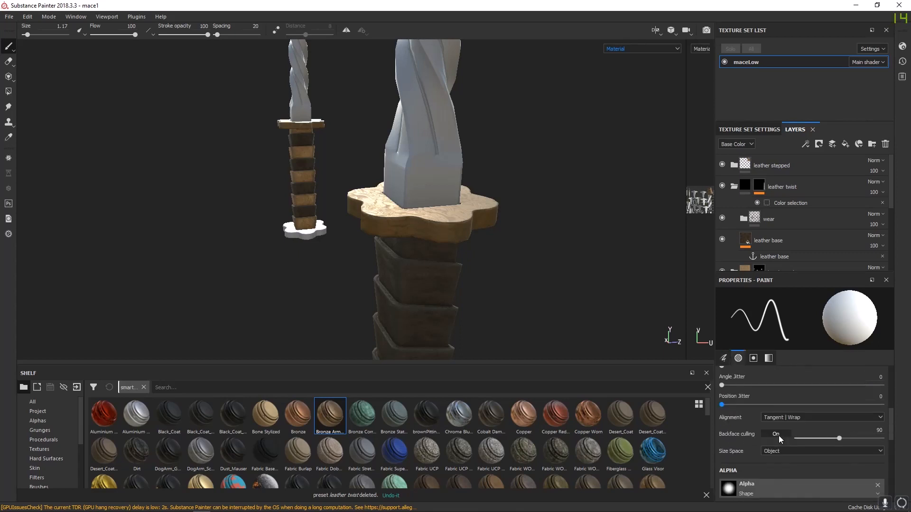
scroll(783, 435, "up", 4)
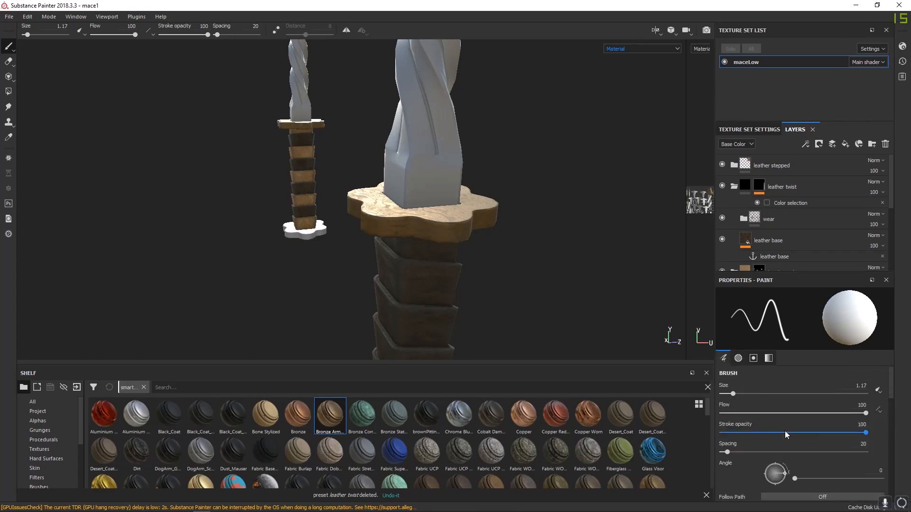
scroll(785, 432, "down", 4)
scroll(787, 244, "down", 3)
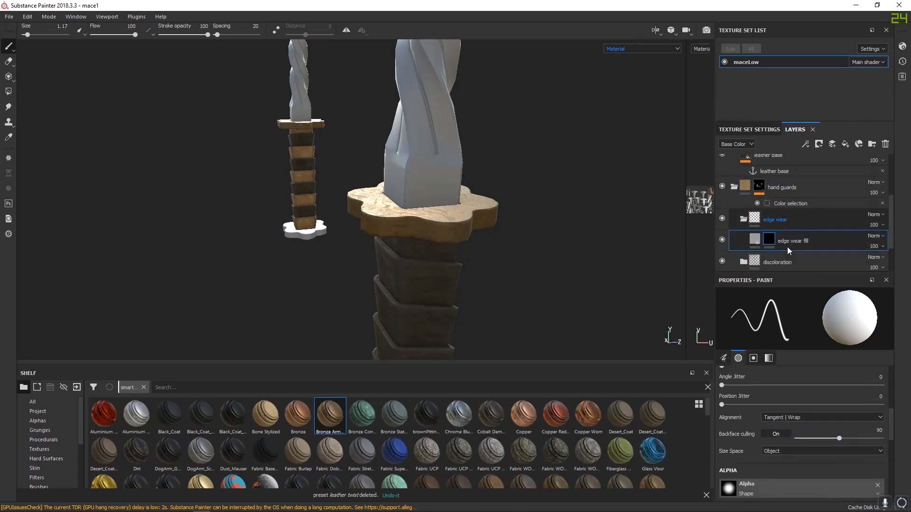
right_click(772, 240)
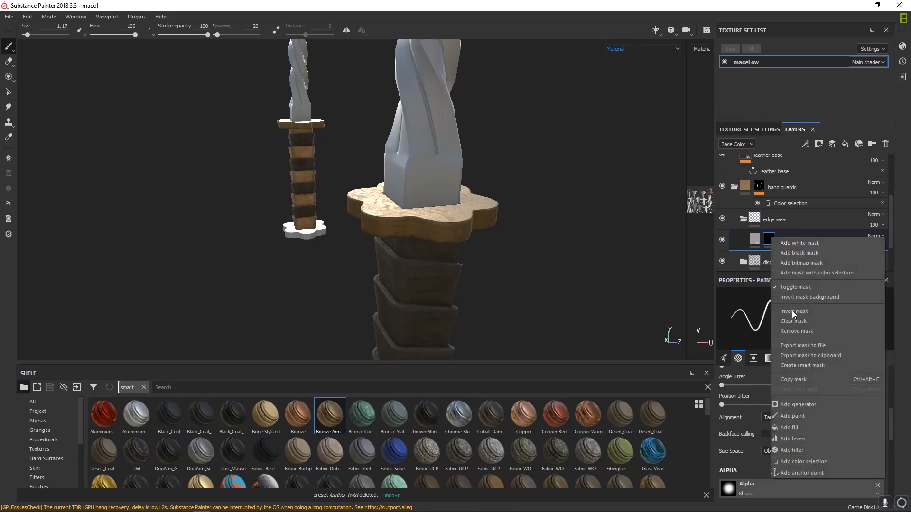
left_click(803, 404)
left_click(800, 315)
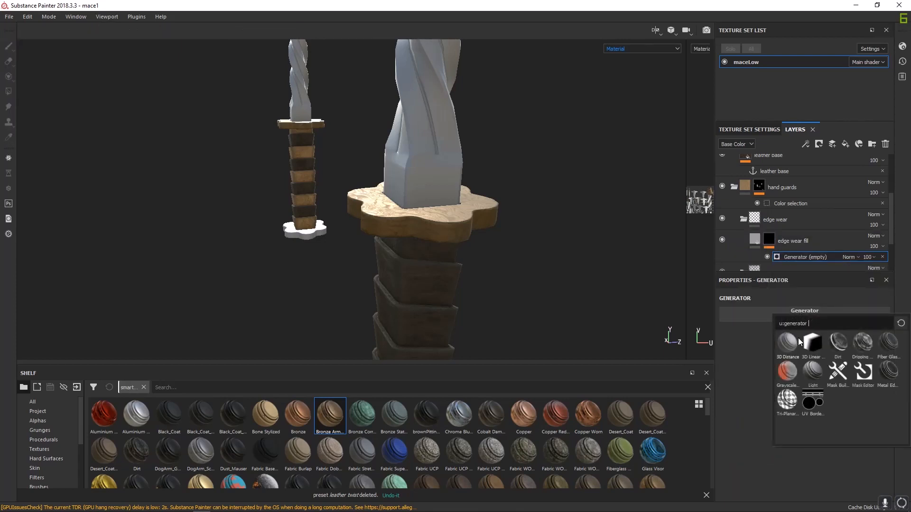
left_click(888, 373)
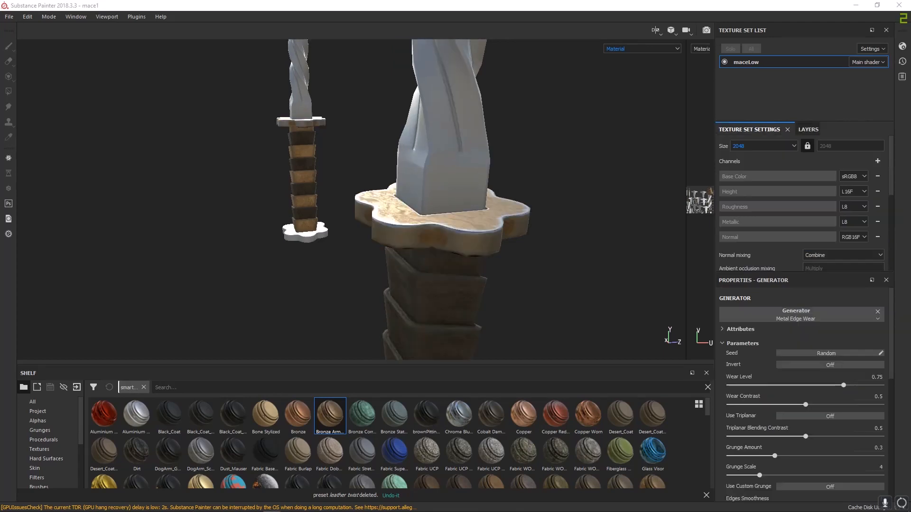
- Bring the layer stack back into view and examine the generated edge wear on the hand guard up close
left_click_drag(530, 192, 500, 204, "alt")
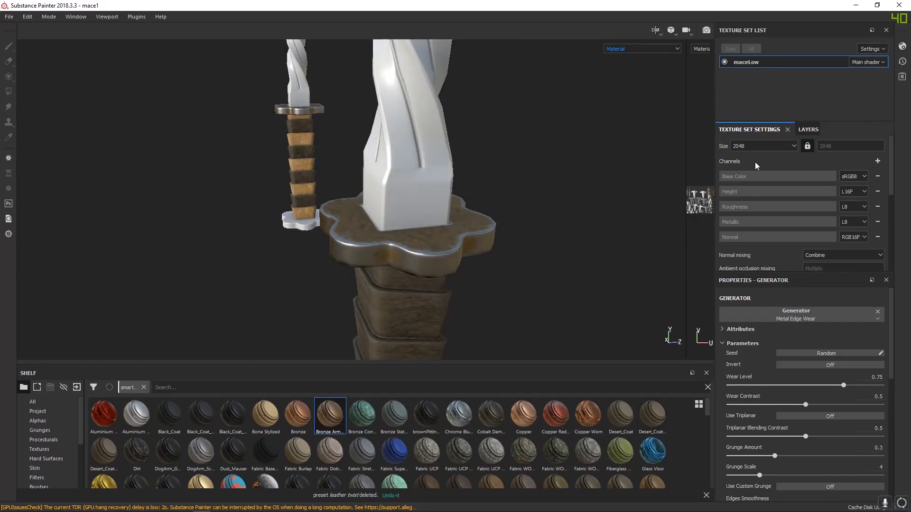
left_click(808, 129)
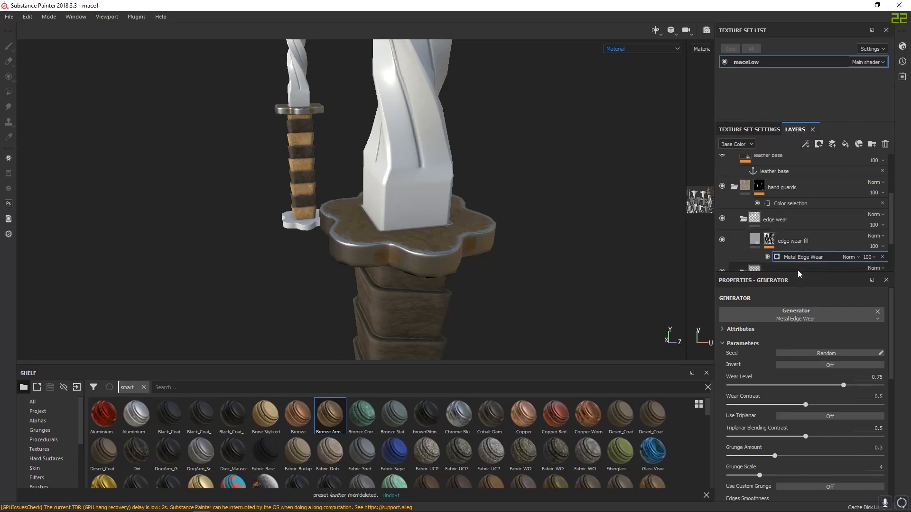
mouse_move(798, 275)
left_mouse_down()
mouse_move(800, 323)
mouse_move(800, 269)
left_mouse_up()
right_click_drag(515, 245, 799, 304, "alt")
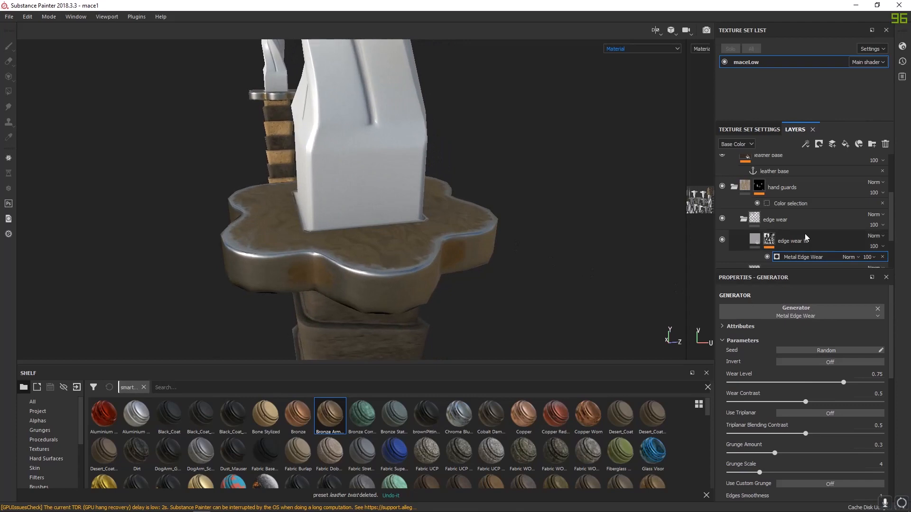
- Preview the edge wear fill's mask and set the Metal Edge Wear generator's wear level to 0.27, contrast to 0.16, and triplanar on with blending contrast 0
left_click(769, 239, "alt")
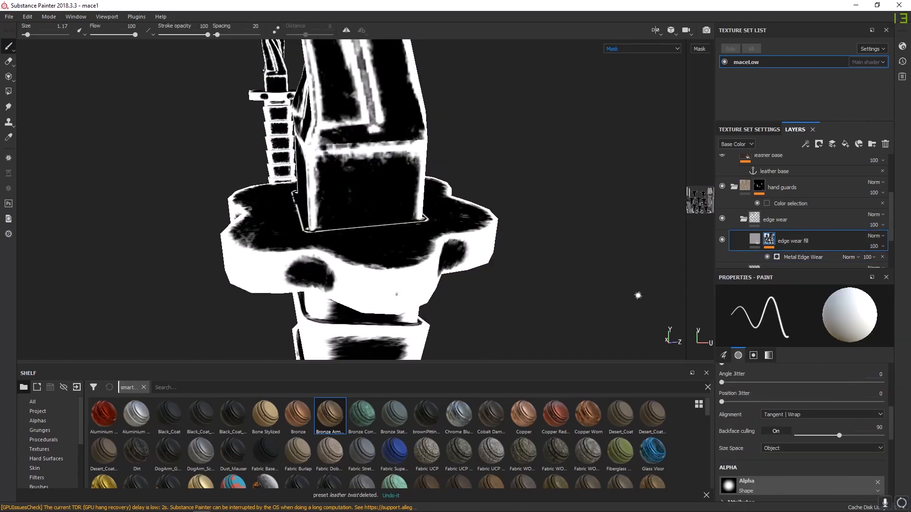
left_click(798, 257)
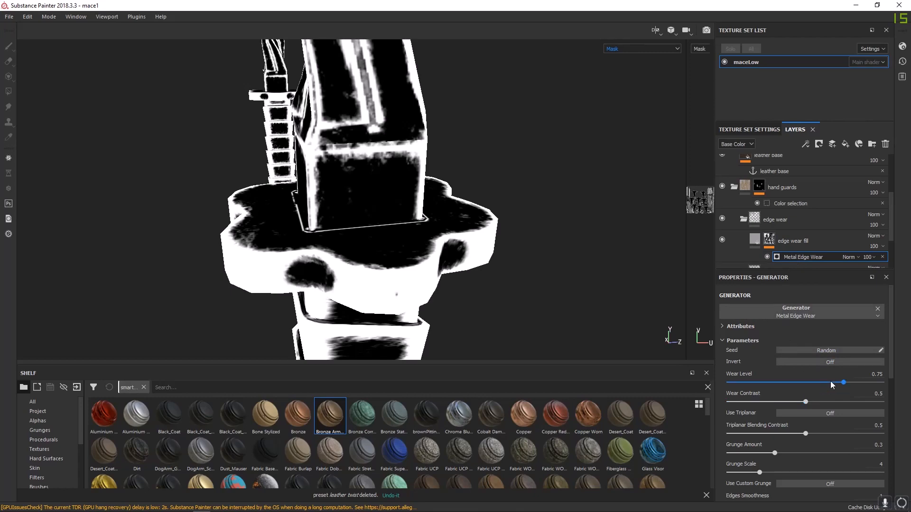
left_click_drag(832, 385, 753, 402)
left_click(805, 414)
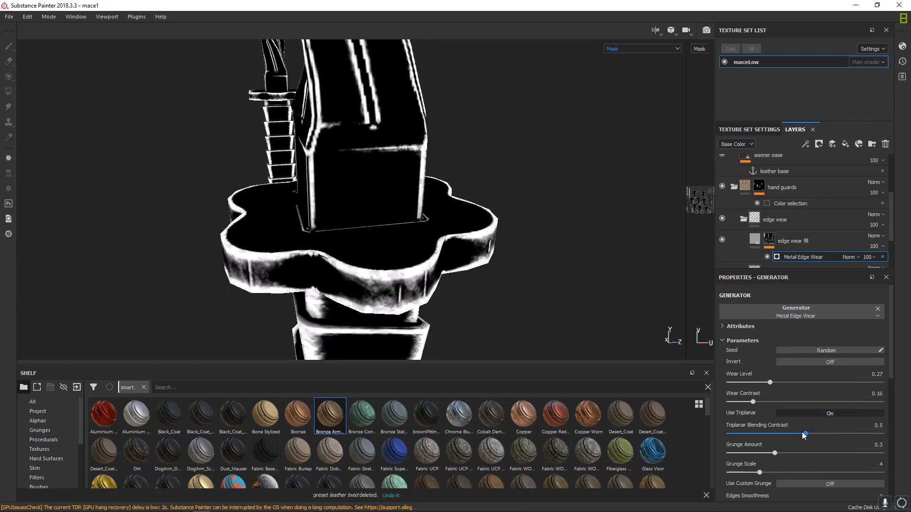
left_click_drag(804, 433, 734, 435)
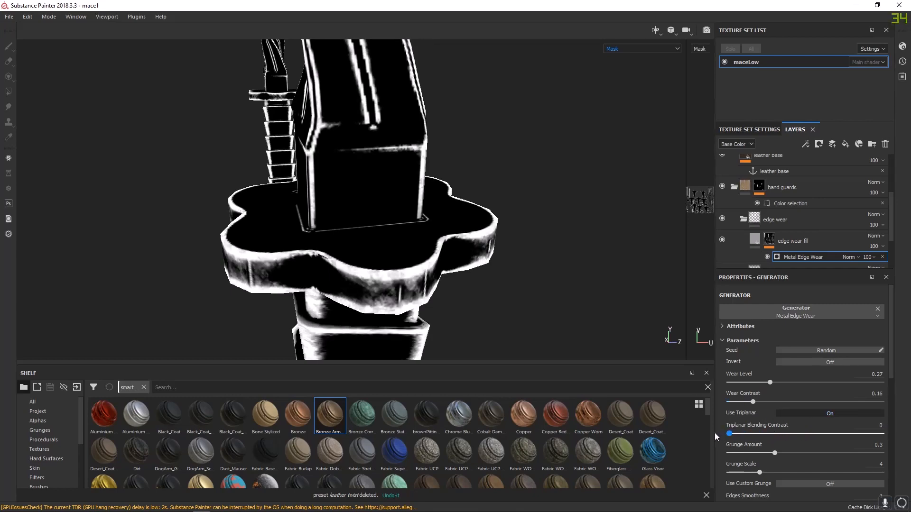
- Set the generator's grunge amount to 1, grunge scale to 10, edges smoothness to 1.05, ambient occlusion masking to 0.86 and curvature weight to 0.52
left_click_drag(775, 456, 898, 459)
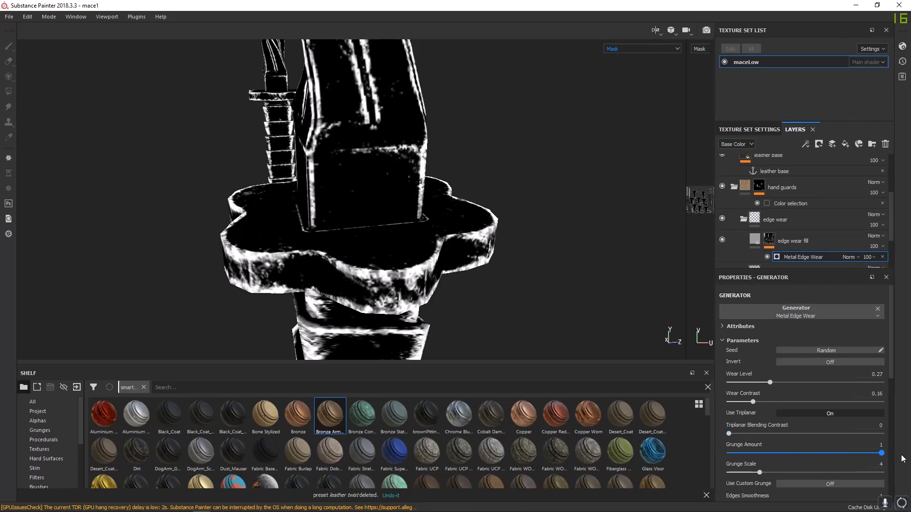
left_click_drag(759, 473, 822, 472)
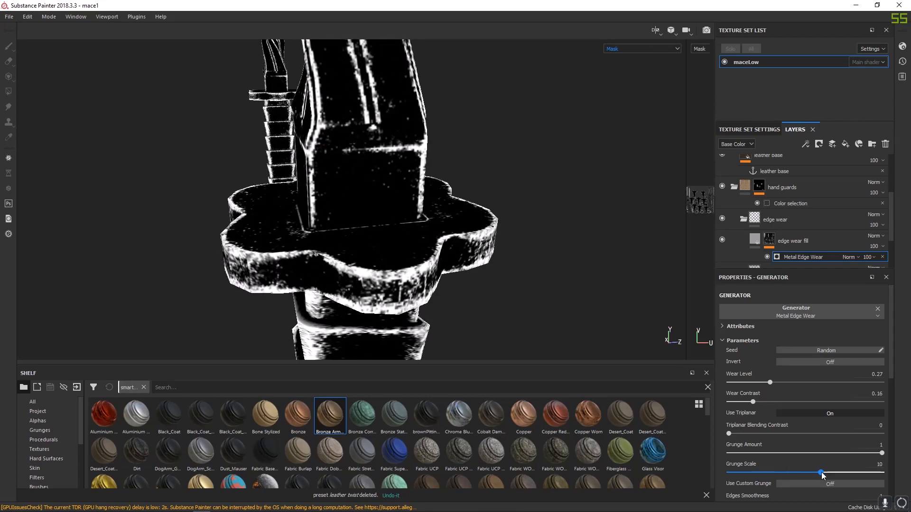
scroll(816, 475, "down", 5)
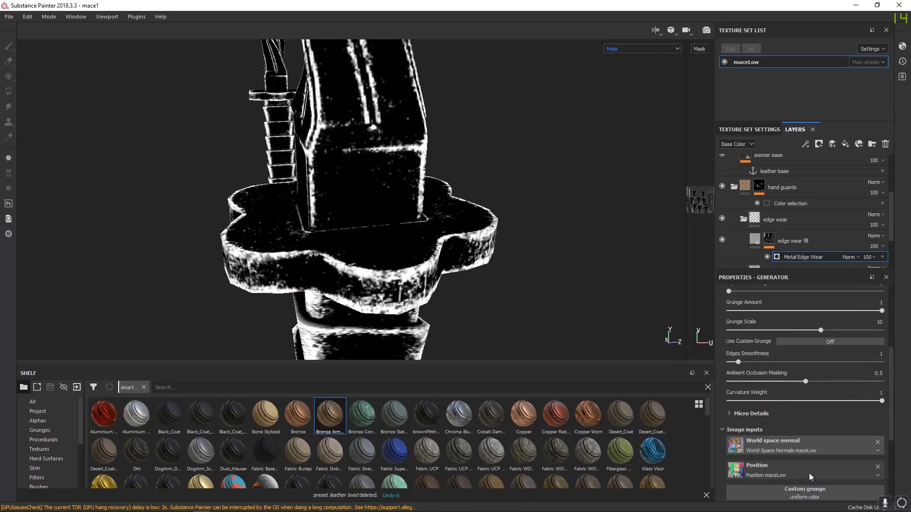
mouse_move(739, 363)
left_mouse_down()
mouse_move(847, 373)
mouse_move(728, 358)
mouse_move(740, 362)
left_mouse_up()
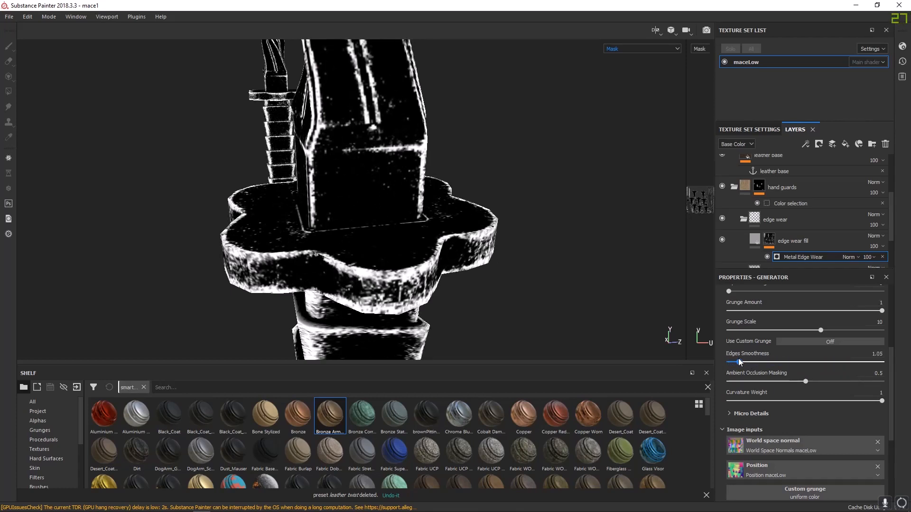
left_click_drag(804, 380, 808, 401)
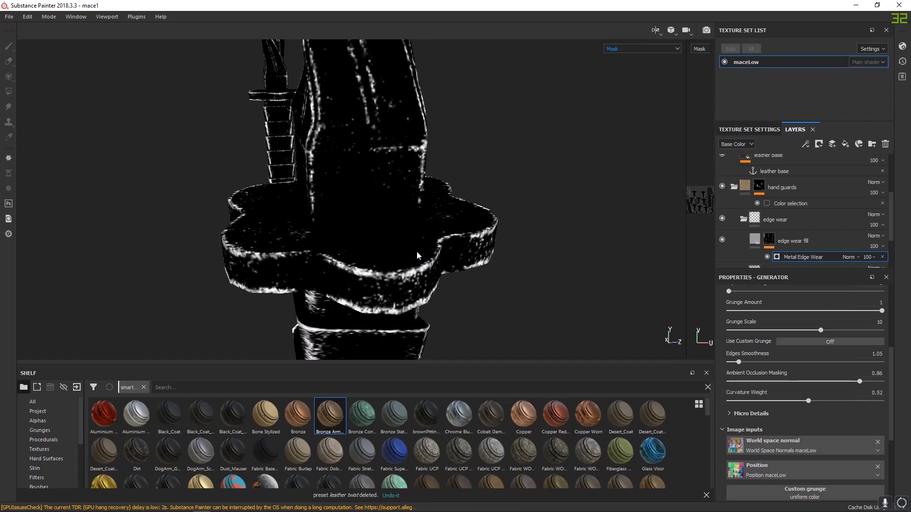
key("m")
mouse_move(388, 241)
left_mouse_down("alt")
mouse_move(441, 268)
mouse_move(383, 283)
mouse_move(410, 252)
mouse_move(394, 249)
mouse_move(364, 268)
mouse_move(204, 138)
mouse_move(240, 148)
mouse_move(360, 322)
mouse_move(385, 245)
left_mouse_up("alt")
scroll(771, 237, "down", 1)
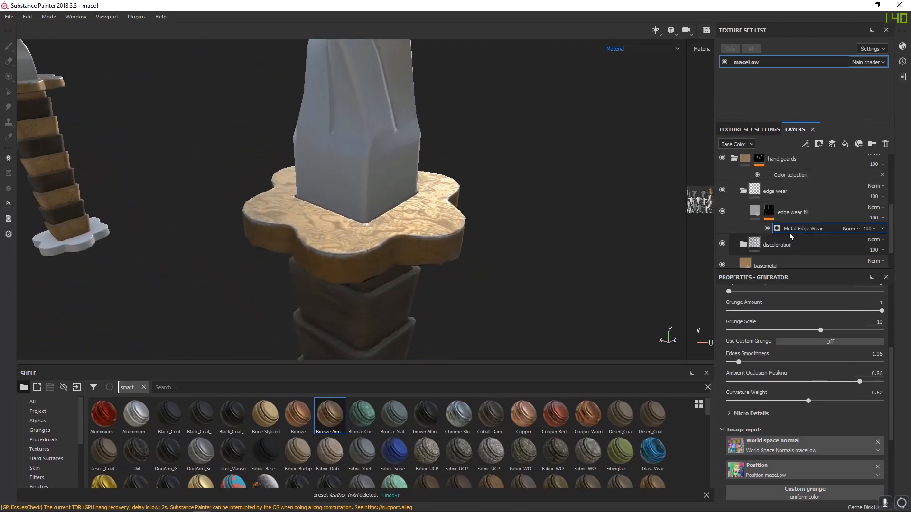
- Add a new fill layer with a black mask inside the edge wear folder, above the edge wear fill
left_click(755, 192)
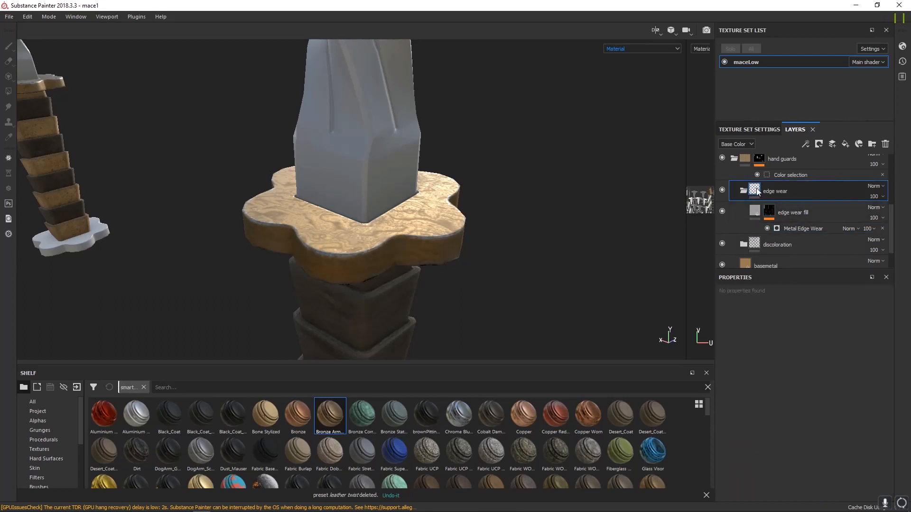
left_click(845, 144)
left_click_drag(762, 207, 782, 203)
right_click(760, 213)
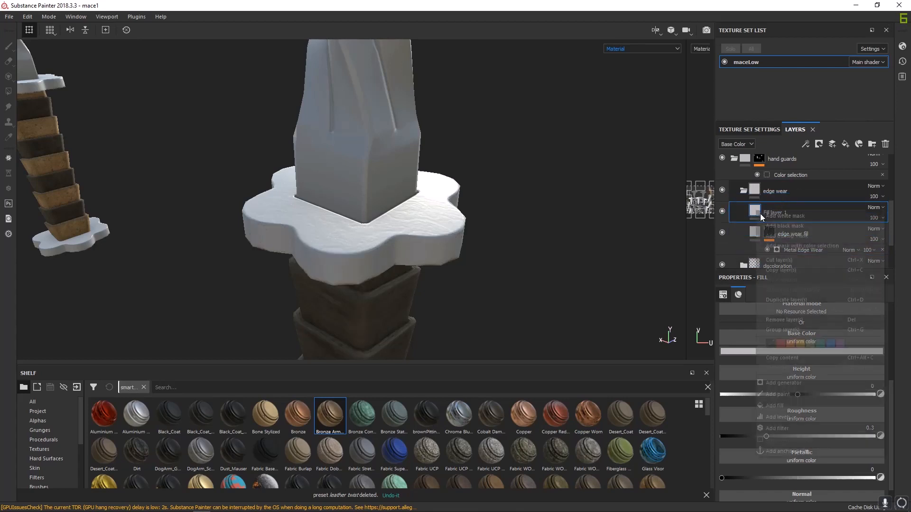
left_click(791, 227)
- Add a fill to the new layer's mask and assign it the Grunge Paint Scratched texture
right_click(772, 210)
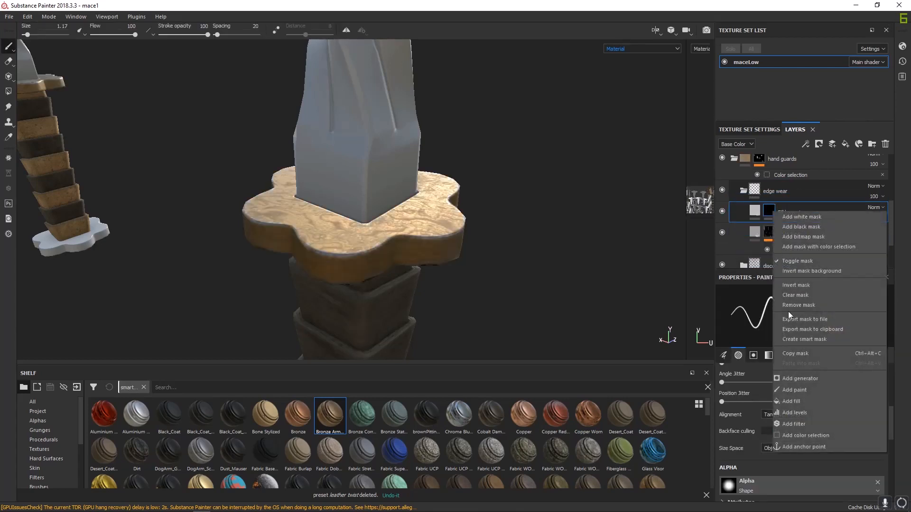
left_click(802, 401)
left_click(785, 381)
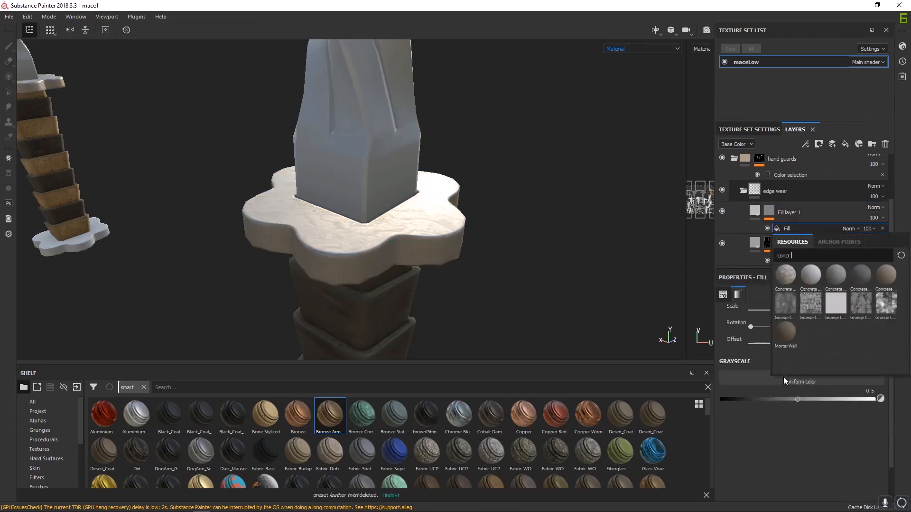
type("scrat")
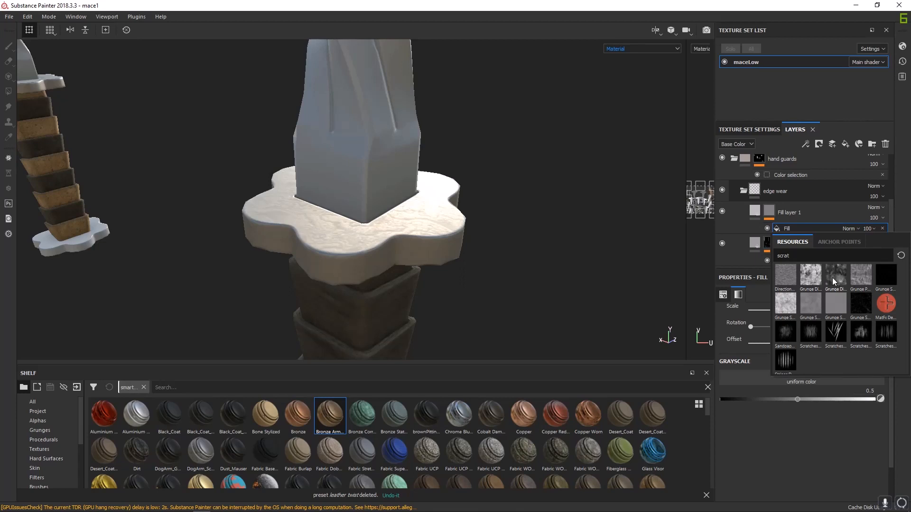
left_click(865, 274)
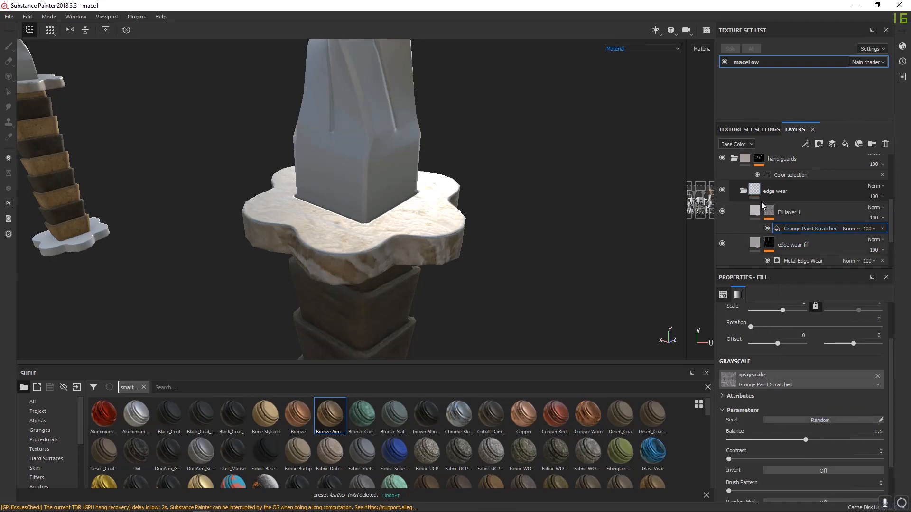
- Preview the scratched grunge mask on the hand guard and set the new layer's blending mode to Linear dodge (Add)
left_click(769, 212, "alt")
left_click_drag(514, 246, 331, 238, "alt")
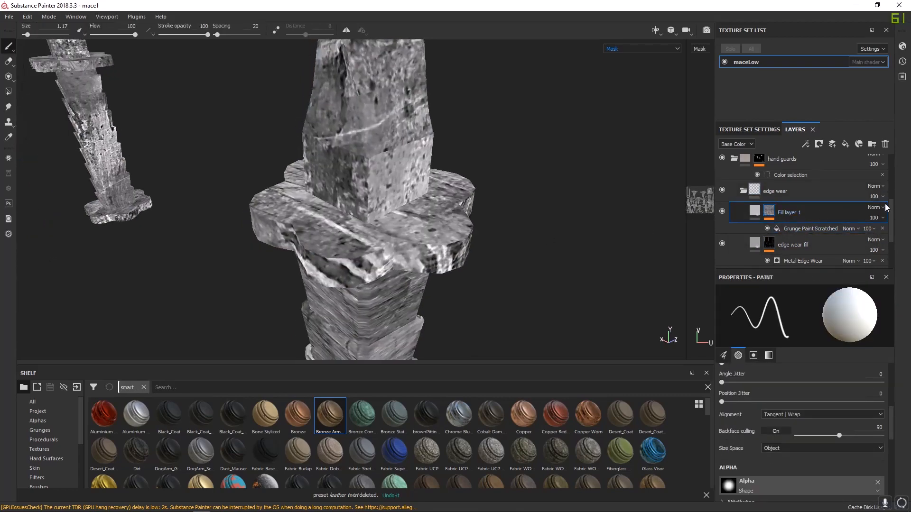
key("m")
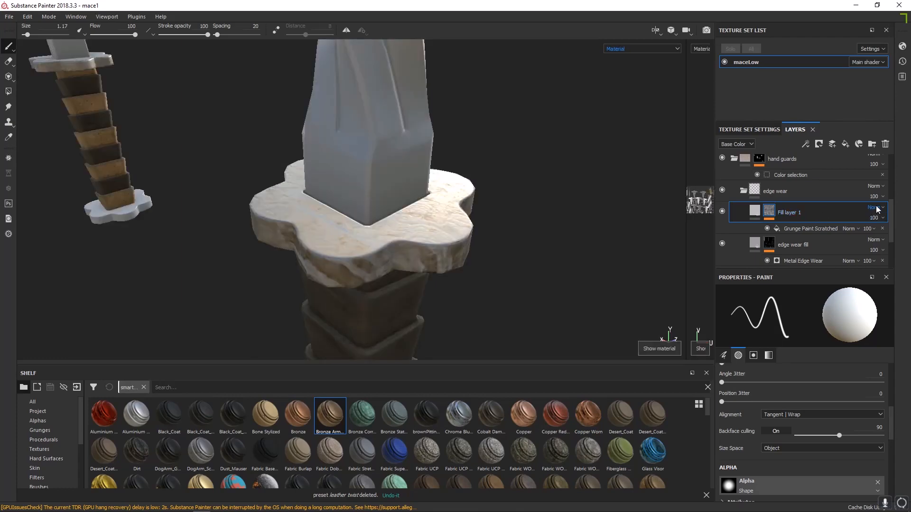
left_click(877, 208)
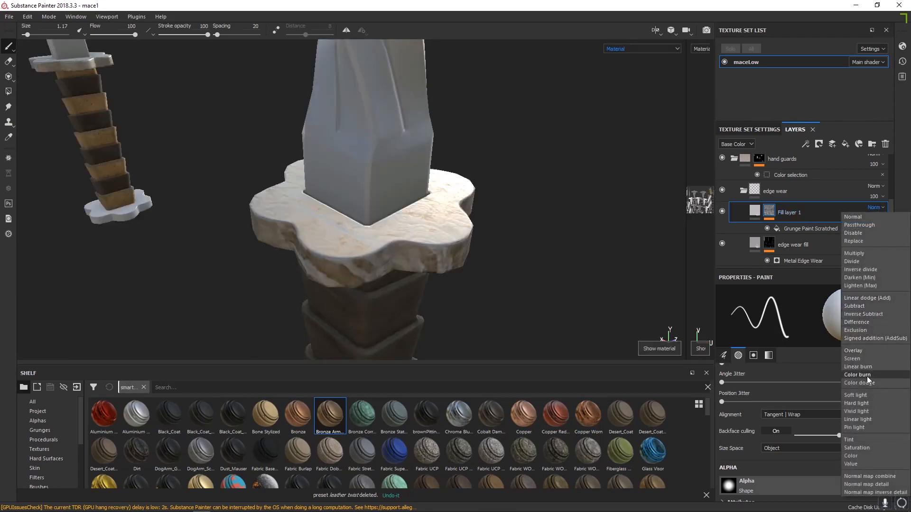
left_click(871, 299)
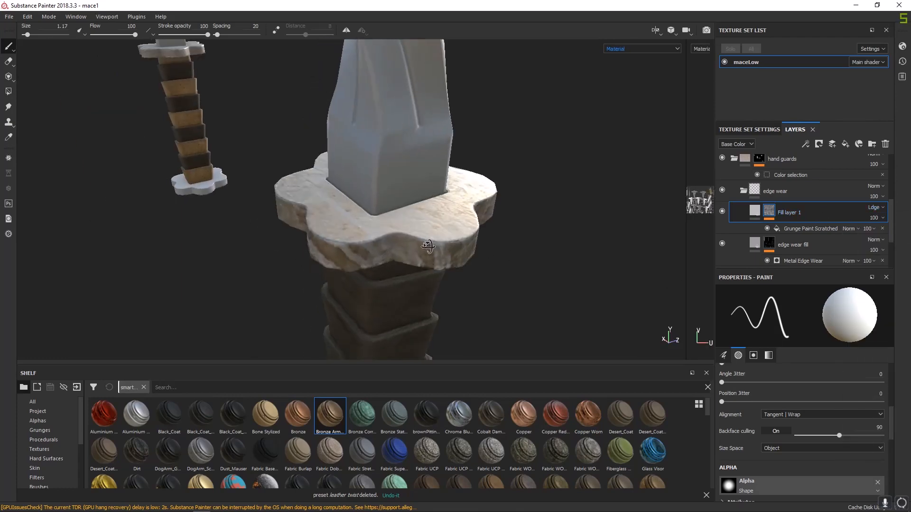
- Set the Grunge Paint Scratched fill's scale to 21.71 and inspect the resulting mask on the hand guard up close
left_click(821, 230)
scroll(792, 365, "up", 2)
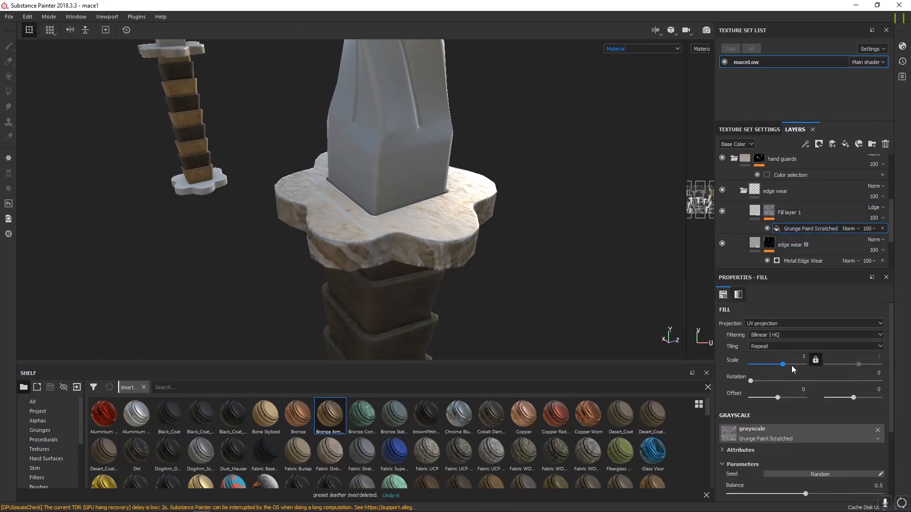
left_click(790, 364)
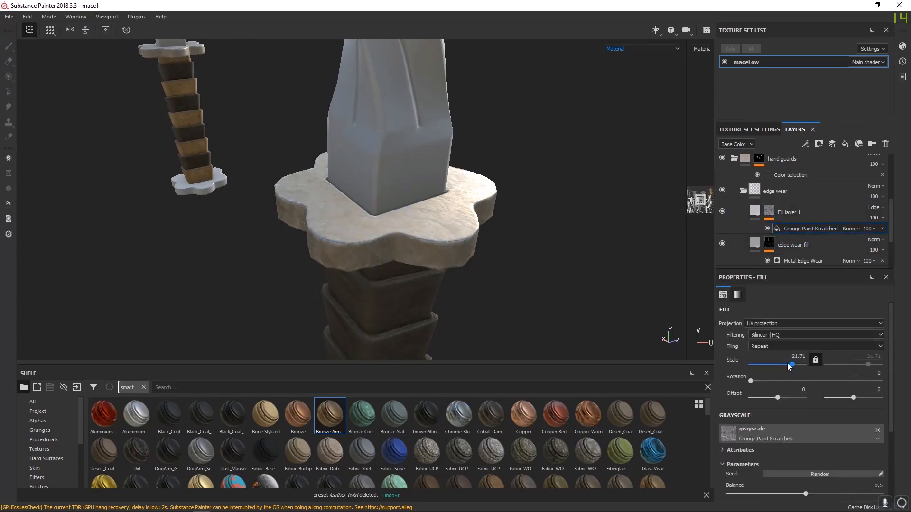
scroll(394, 225, "up", 1)
right_click_drag(395, 225, 395, 215, "alt")
left_click(769, 211)
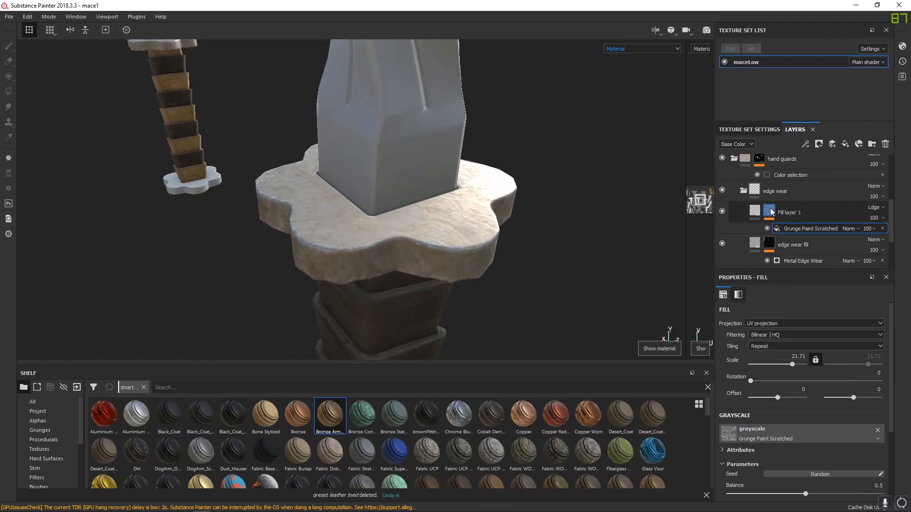
left_click_drag(395, 216, 391, 240, "alt")
left_click(772, 212, "alt")
scroll(390, 240, "up", 2)
- Delete the scratched grunge fill layer from the edge wear folder
left_click(788, 229)
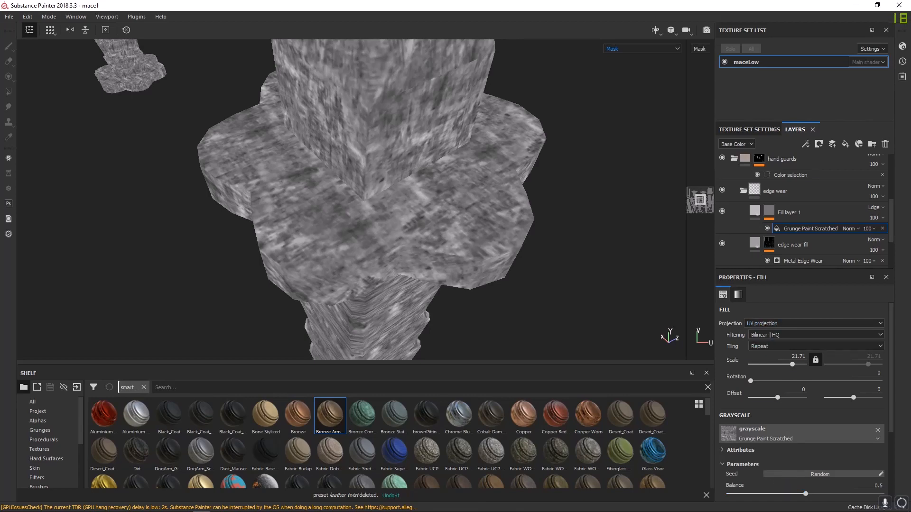
left_click(822, 212)
key("Delete")
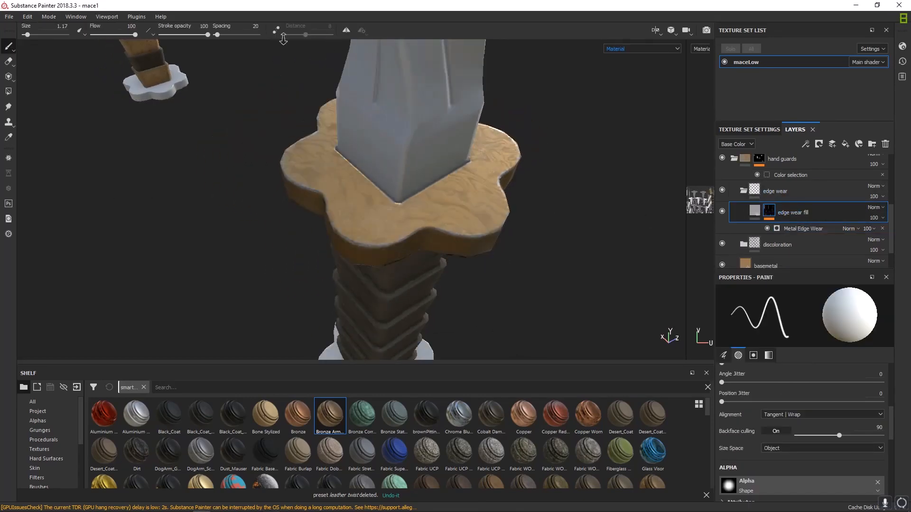
- Bring the twisted shaft into view, enlarge the layer stack area, and collapse the hand guards and leather twist folders
left_click_drag(486, 157, 401, 191, "alt")
right_click_drag(401, 191, 455, 209, "shift")
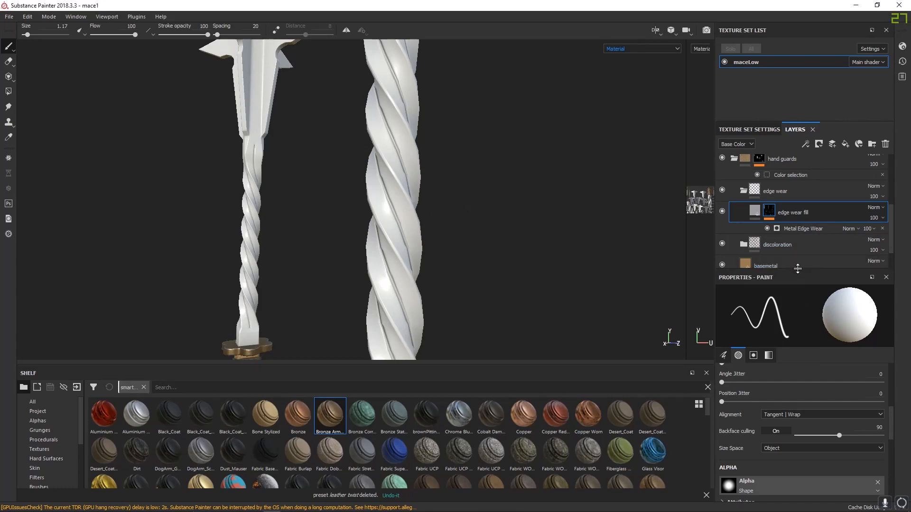
left_click_drag(803, 275, 803, 362)
left_click(733, 211)
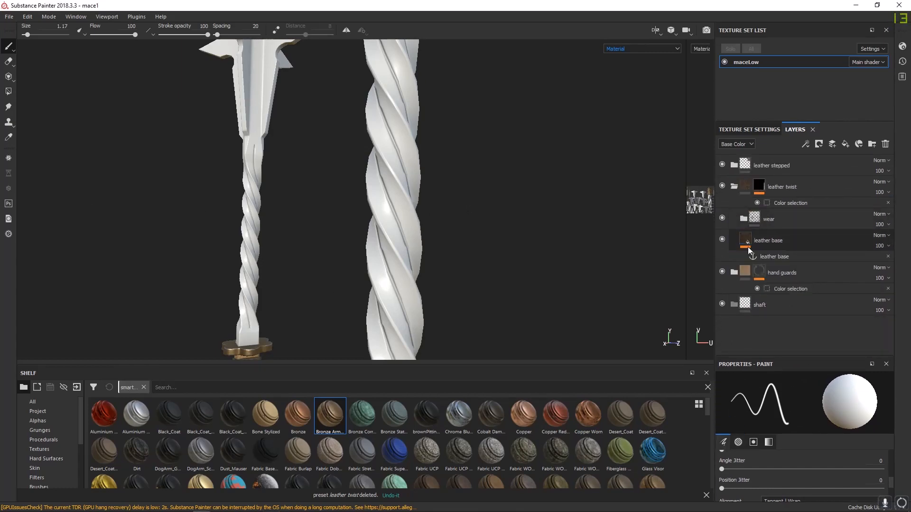
left_click(734, 187)
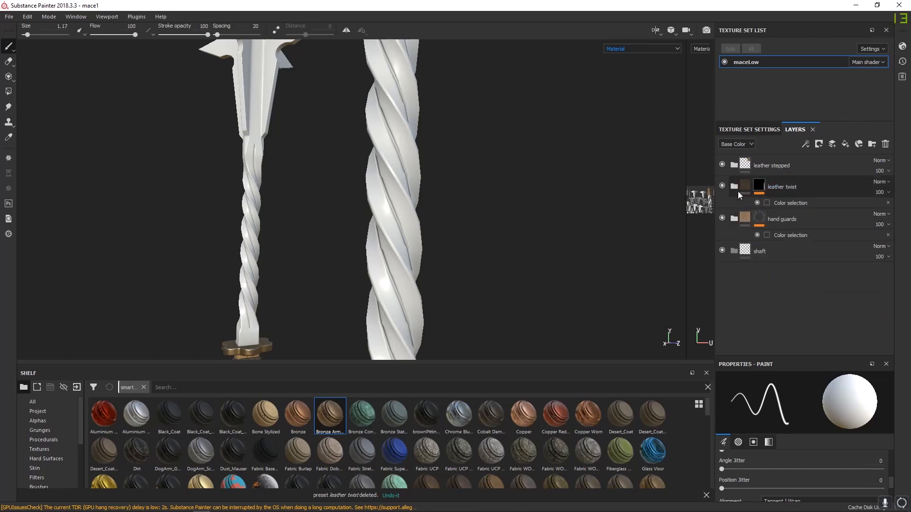
- Add a new fill layer and place it inside the shaft folder
left_click(788, 254)
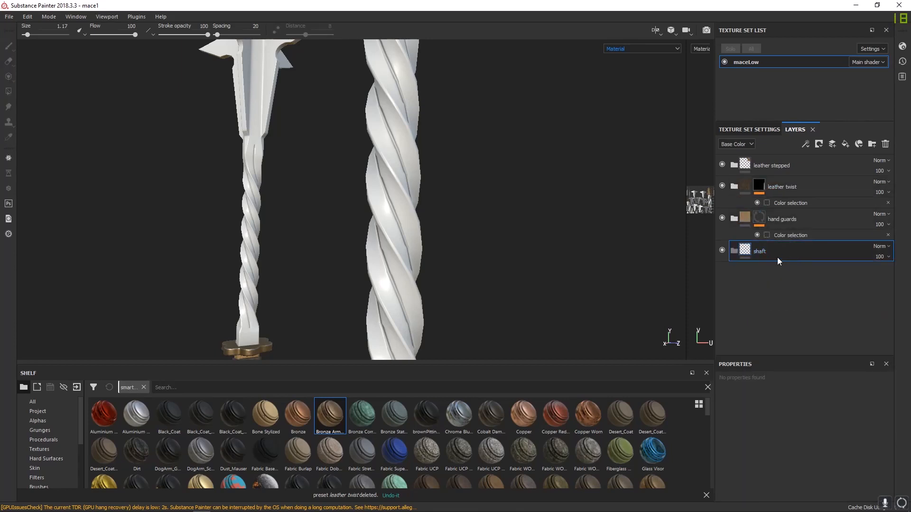
left_click(845, 147)
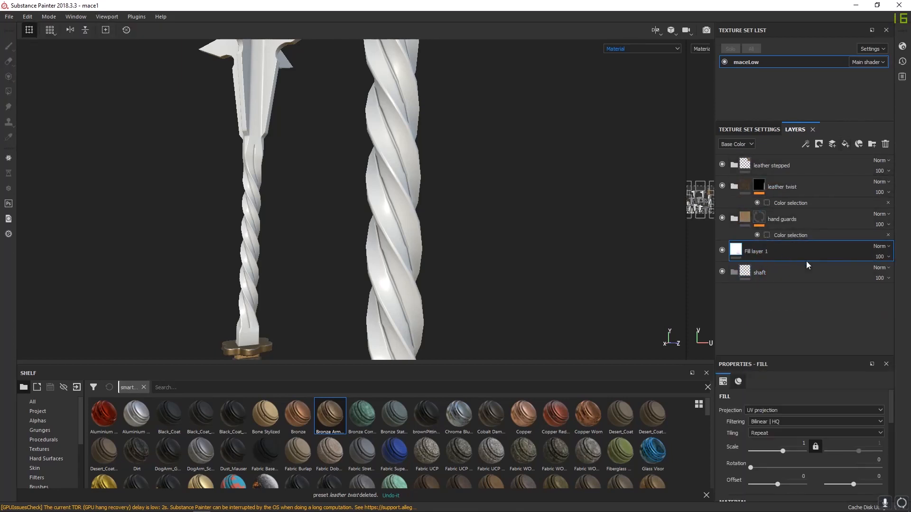
left_click_drag(778, 249, 785, 272)
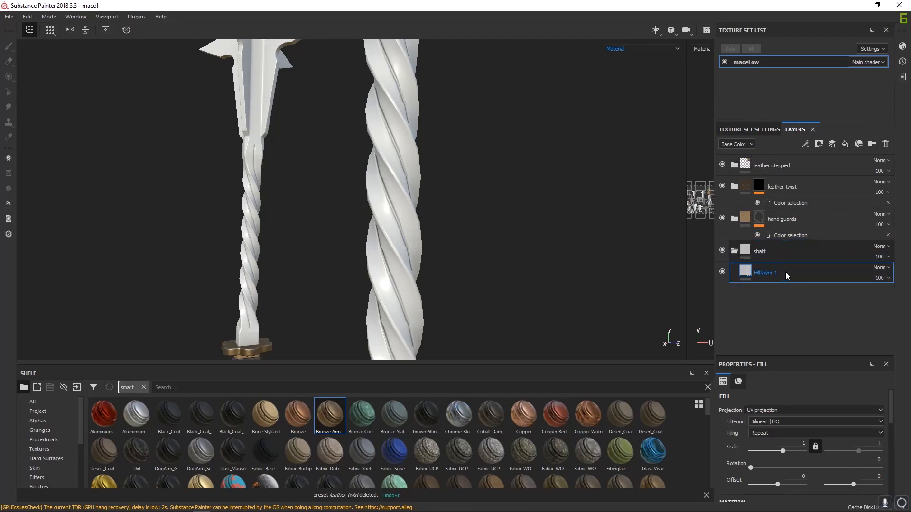
- Find the Nickel Pure material in the shelf and apply it to the new fill layer in the shaft folder
left_click(142, 387)
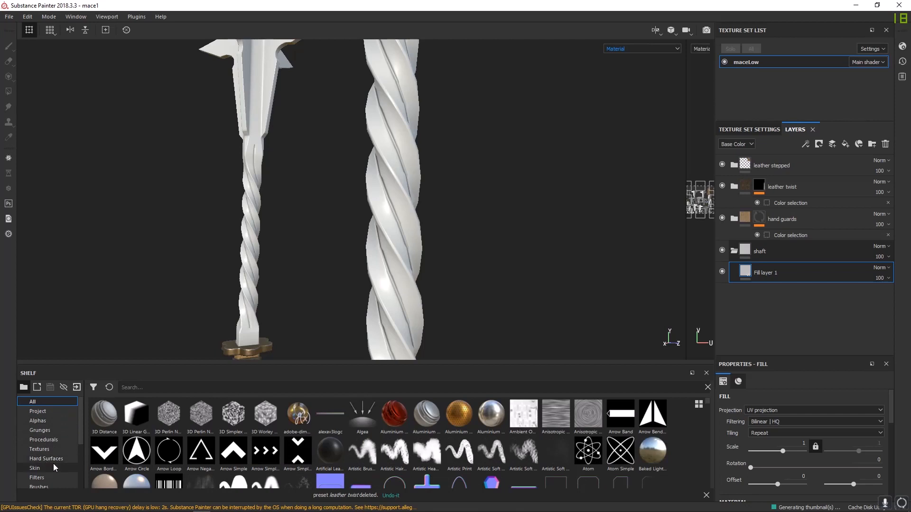
left_click(136, 386)
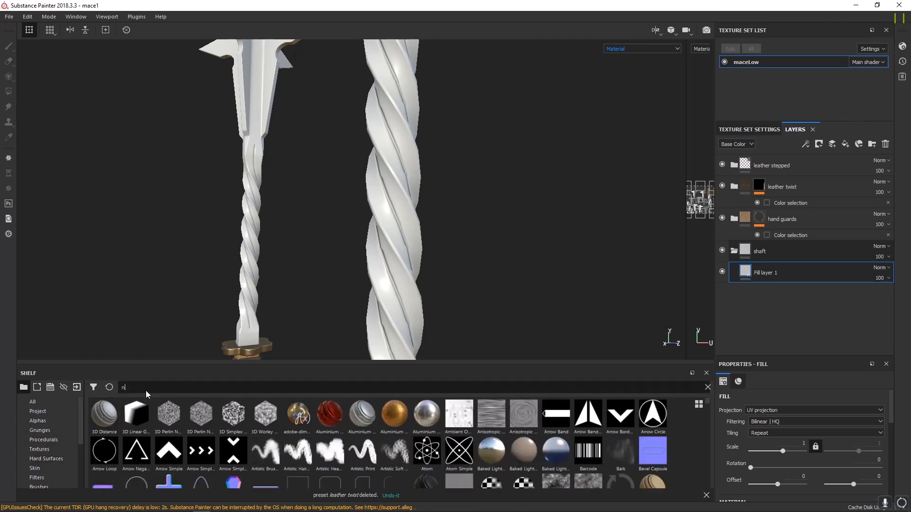
type("nick")
mouse_move(137, 413)
left_mouse_down()
mouse_move(714, 400)
mouse_move(718, 285)
mouse_move(245, 409)
mouse_move(140, 413)
left_mouse_up()
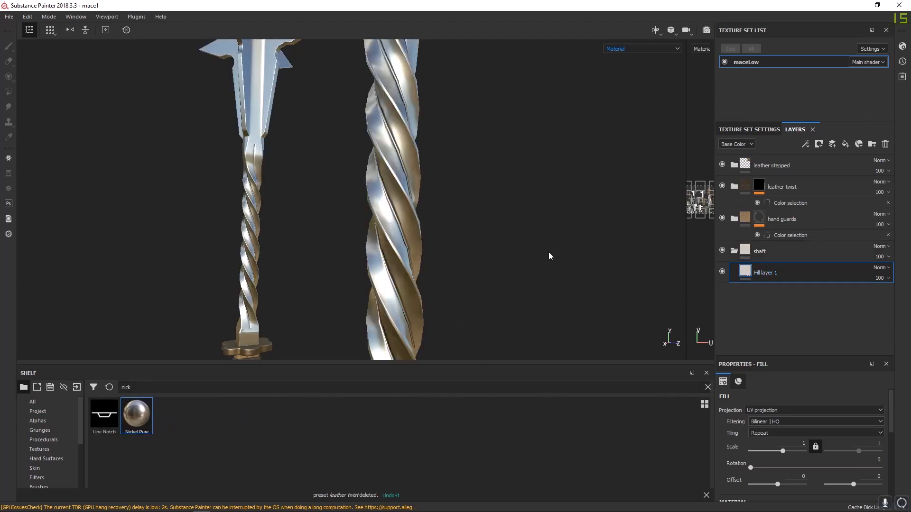
- Rename the nickel fill layer to shaftbase and enable its height channel
double_click(770, 275)
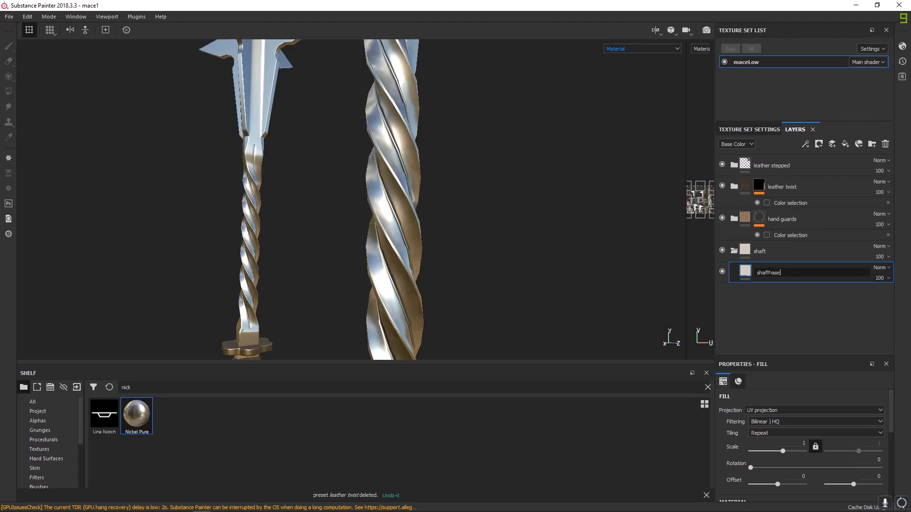
key("Return")
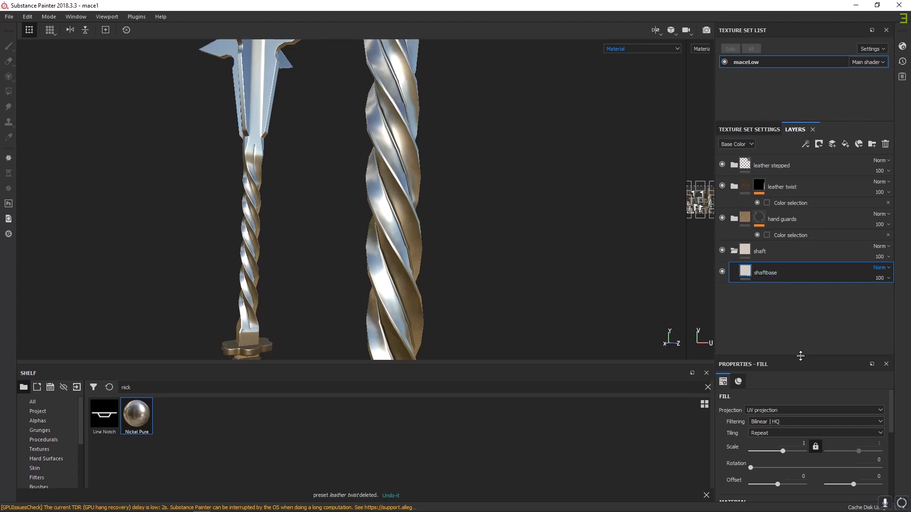
scroll(794, 423, "down", 5)
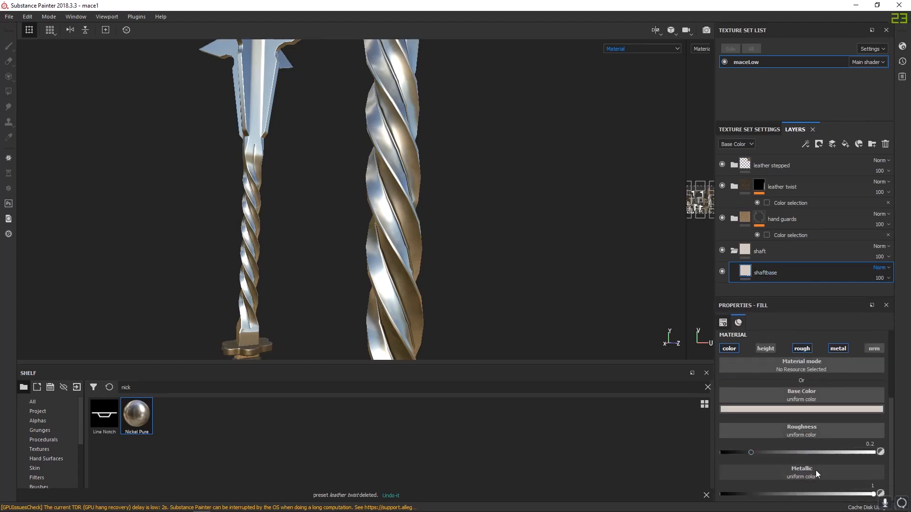
scroll(812, 467, "up", 1)
left_click(766, 378)
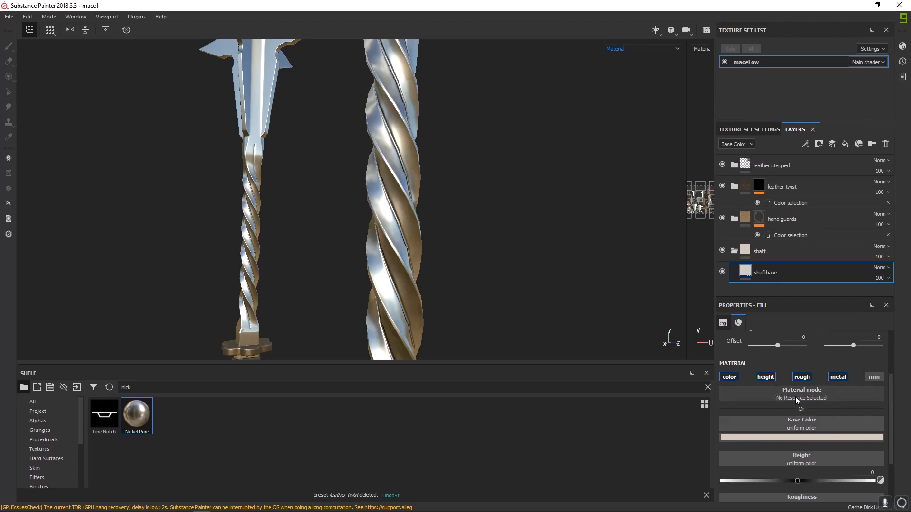
scroll(802, 404, "down", 2)
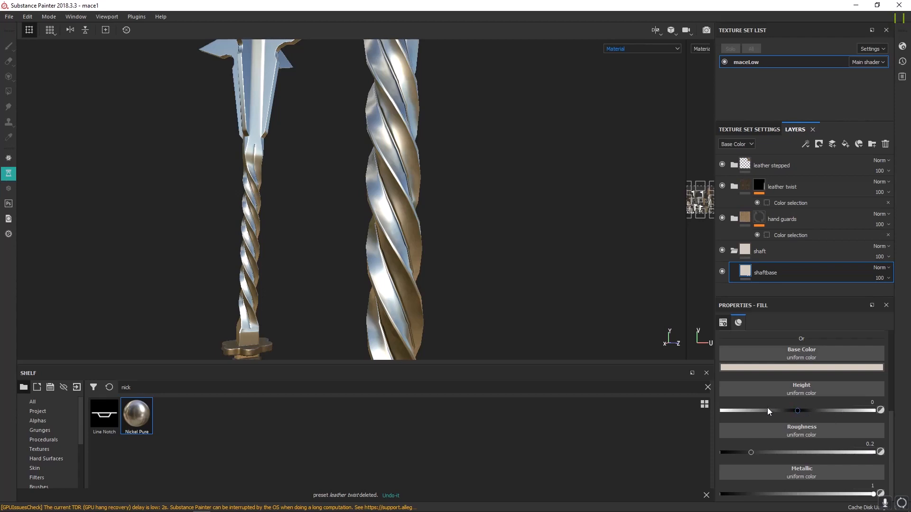
scroll(807, 390, "up", 5)
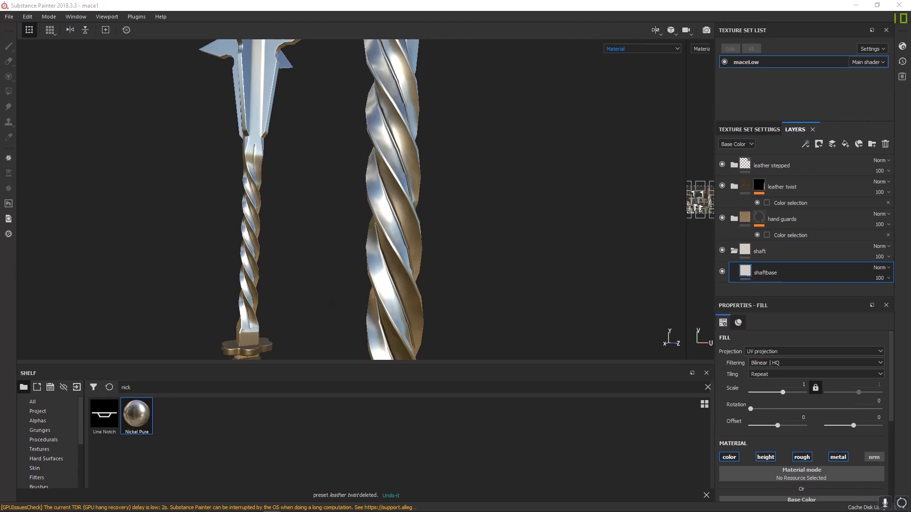
- Bring more of both maces into view and save the project
right_click_drag(437, 263, 248, 112, "alt")
left_click_drag(399, 242, 419, 263, "alt")
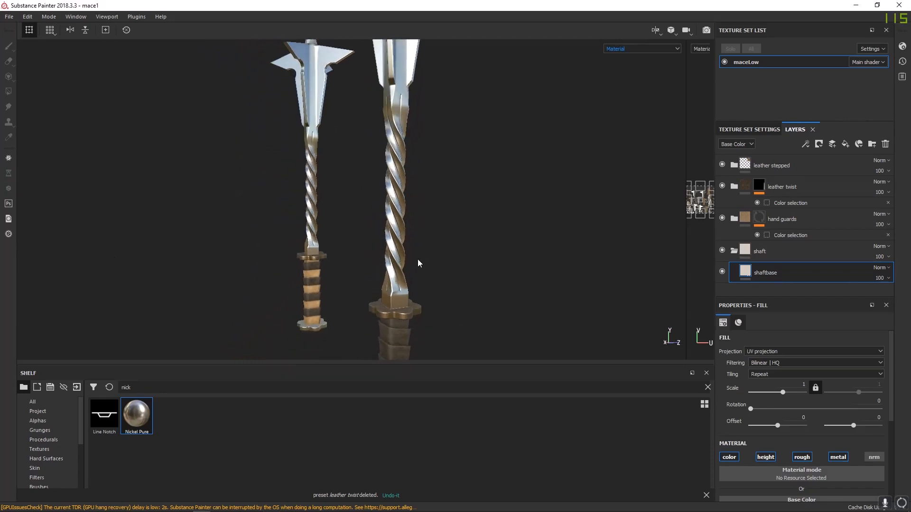
key("ctrl+s")
- Examine the nickel base on the heads and twisted shafts of both maces from several angles and distances
right_click_drag(396, 185, 247, 85, "alt")
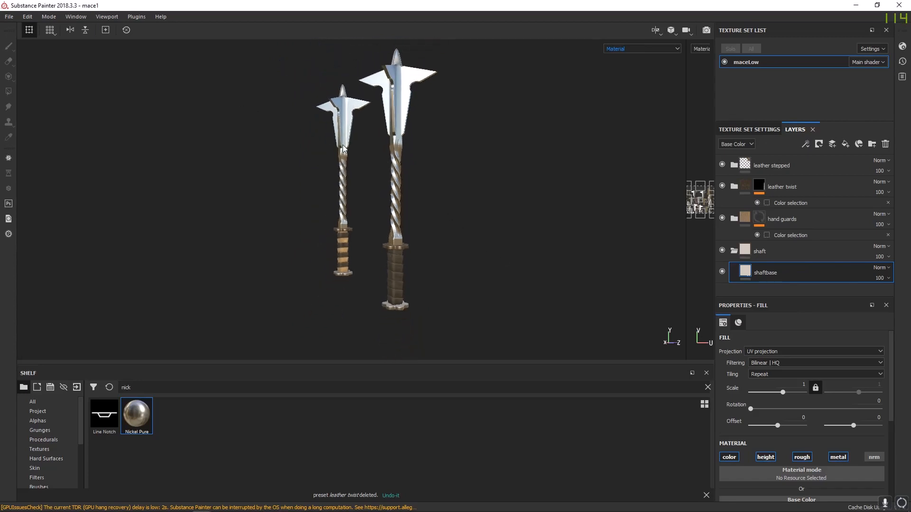
left_click_drag(344, 148, 461, 247, "alt")
scroll(384, 247, "up", 6)
left_click_drag(386, 273, 399, 209, "alt")
right_click_drag(399, 209, 276, 163, "alt")
middle_click_drag(472, 231, 465, 251, "alt")
right_click_drag(466, 251, 455, 205, "alt")
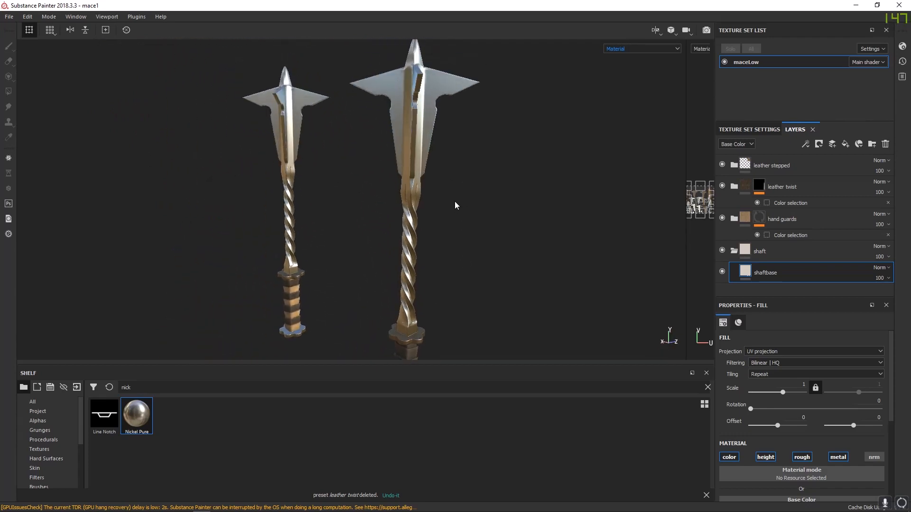
left_click_drag(455, 206, 429, 185, "alt")
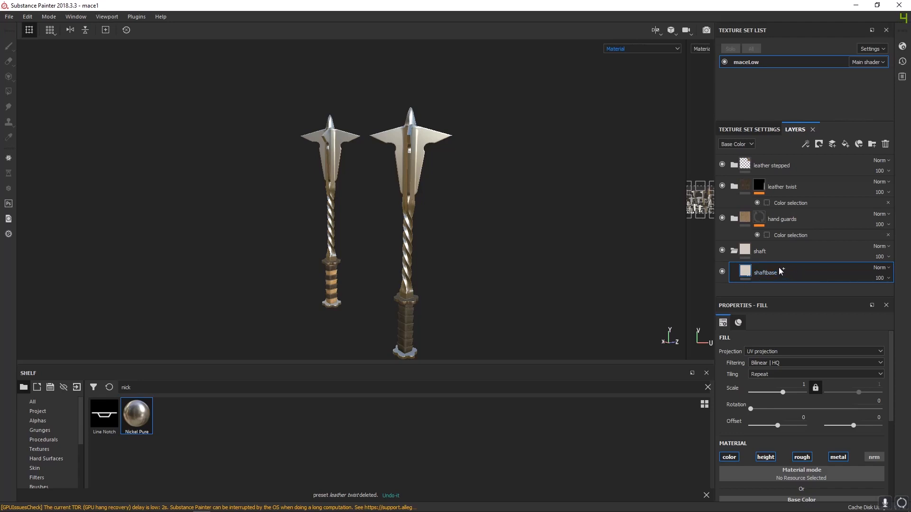
- Duplicate the shaftbase layer and change the copy's base color to a darker tan, checking it under rotated lighting
key("ctrl+d")
scroll(807, 453, "down", 2)
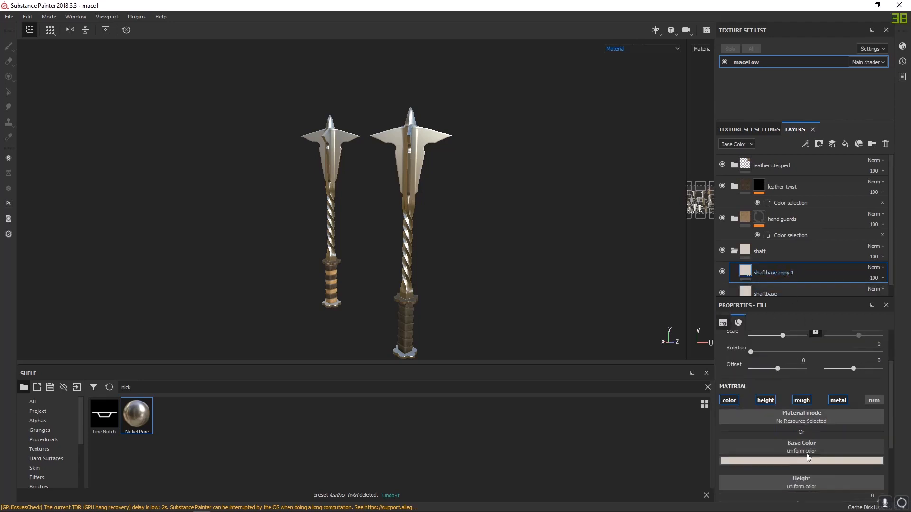
left_click(804, 460)
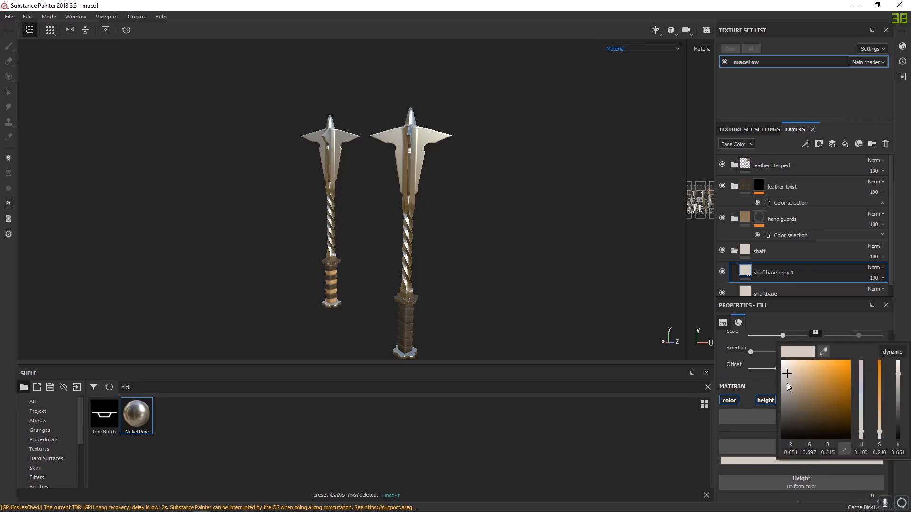
left_click_drag(787, 383, 801, 383)
left_click_drag(476, 259, 484, 253, "alt")
right_click_drag(484, 253, 464, 253, "shift")
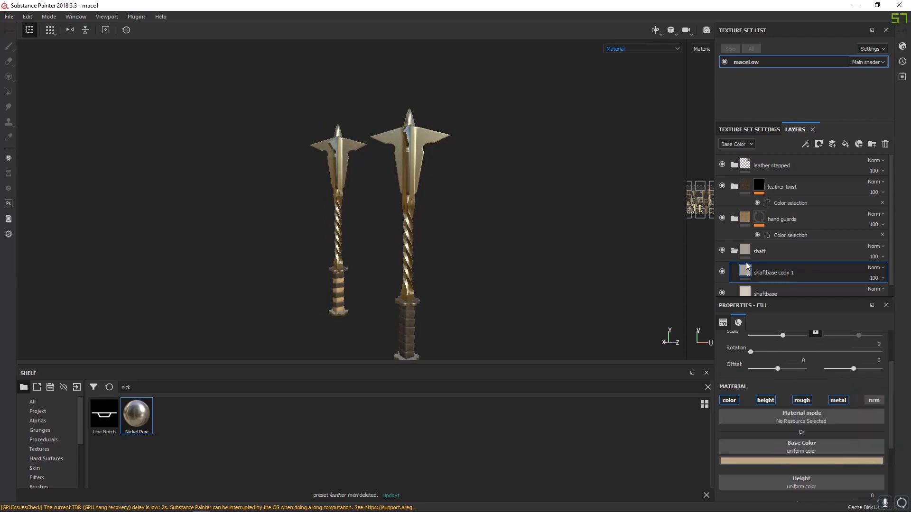
- Rename the tan copy of shaftbase to gradient and add a black mask to it
double_click(768, 274)
double_click(778, 273)
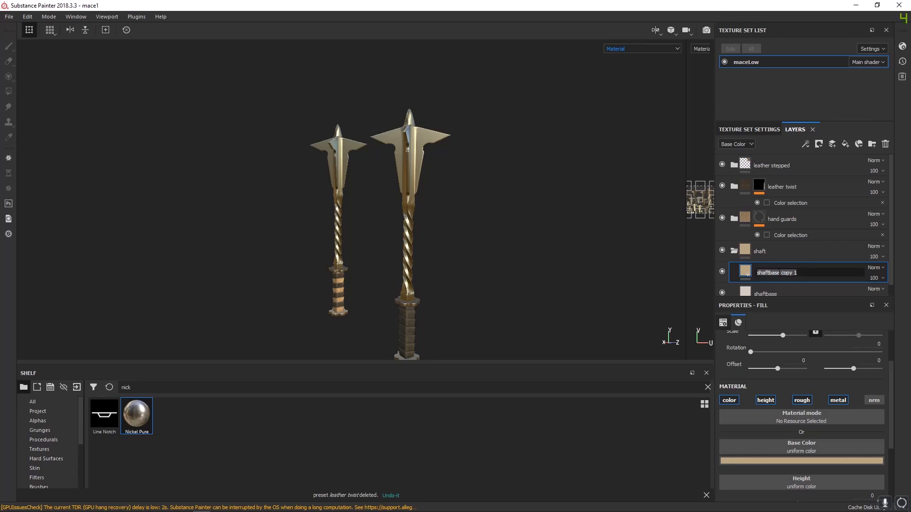
type("gradient")
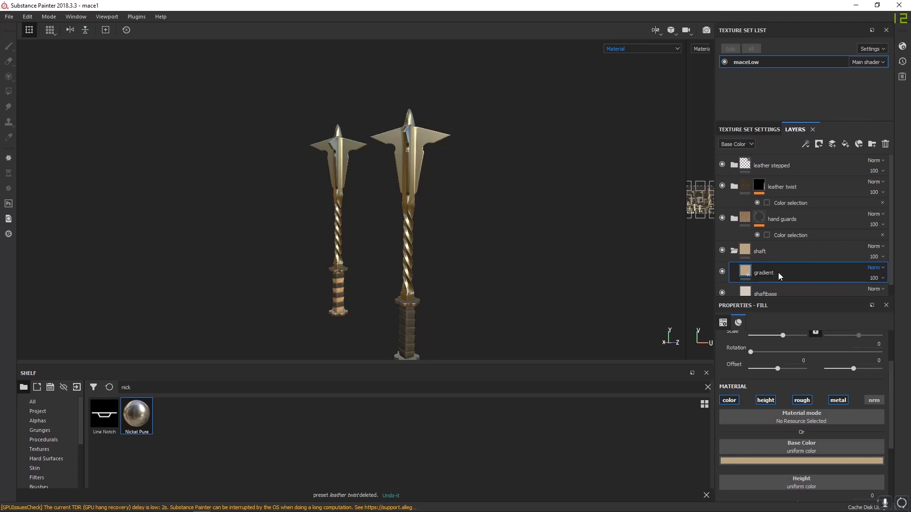
key("Return")
right_click(745, 274)
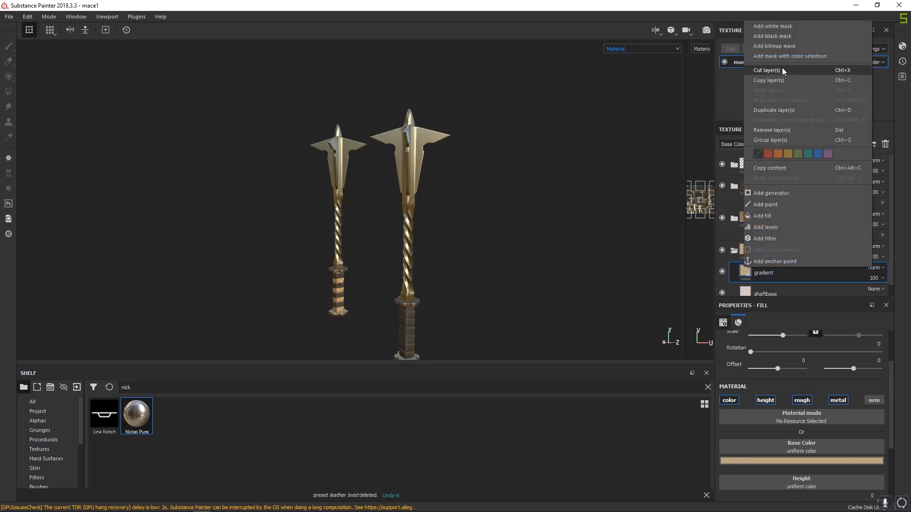
left_click(778, 36)
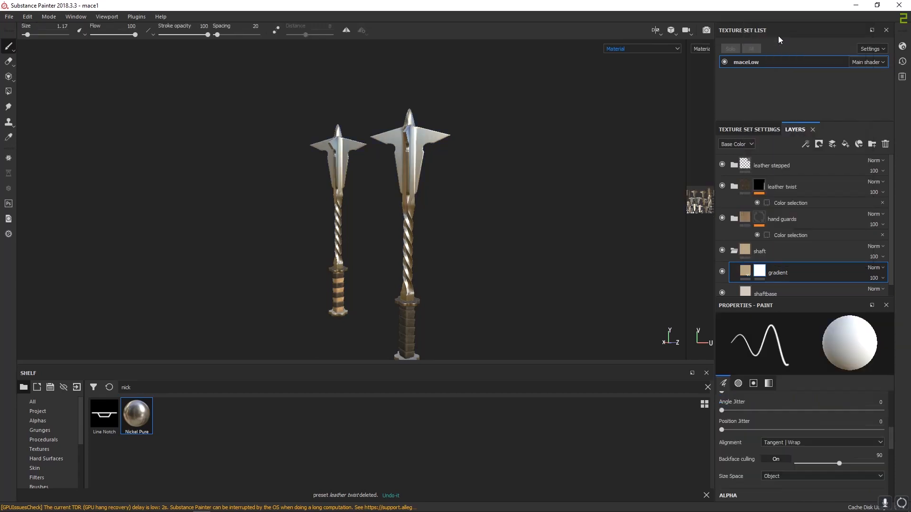
- Add a fill to the gradient layer's mask and assign it the Gradient Linear 1 texture
right_click(762, 272)
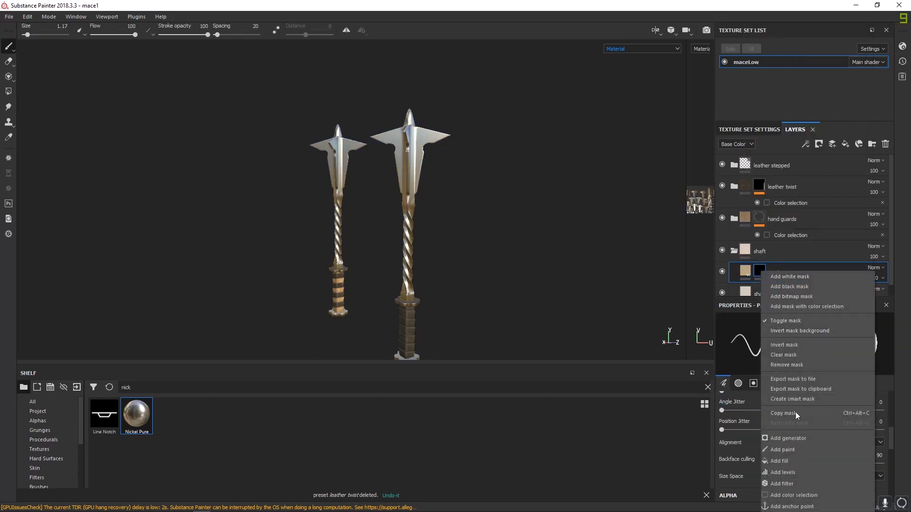
left_click(781, 461)
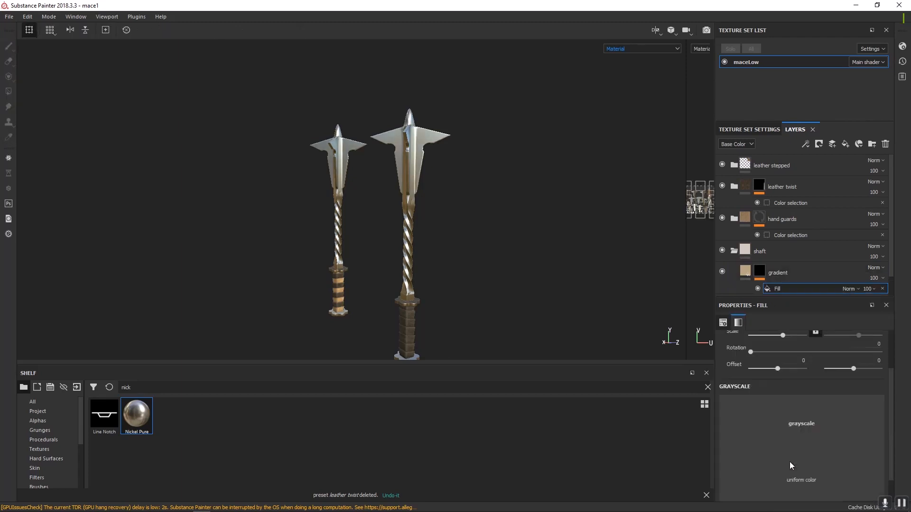
left_click(795, 434)
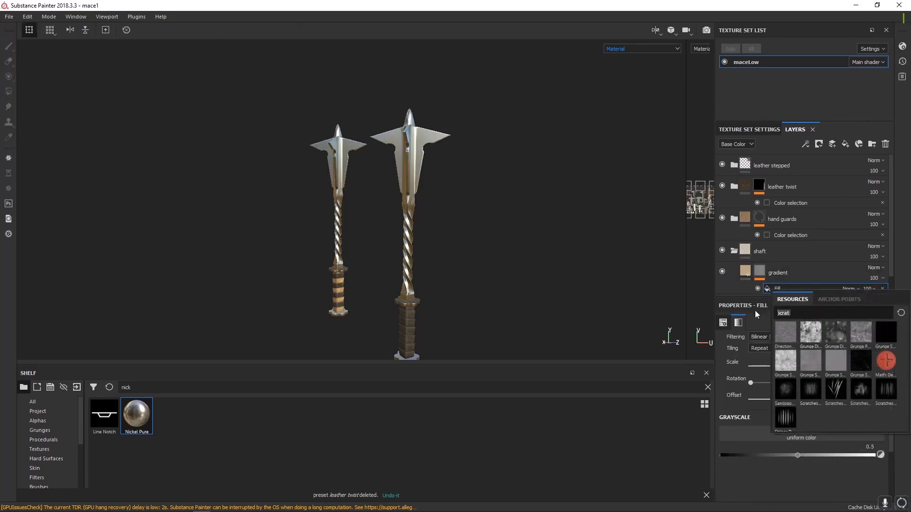
type("gradient")
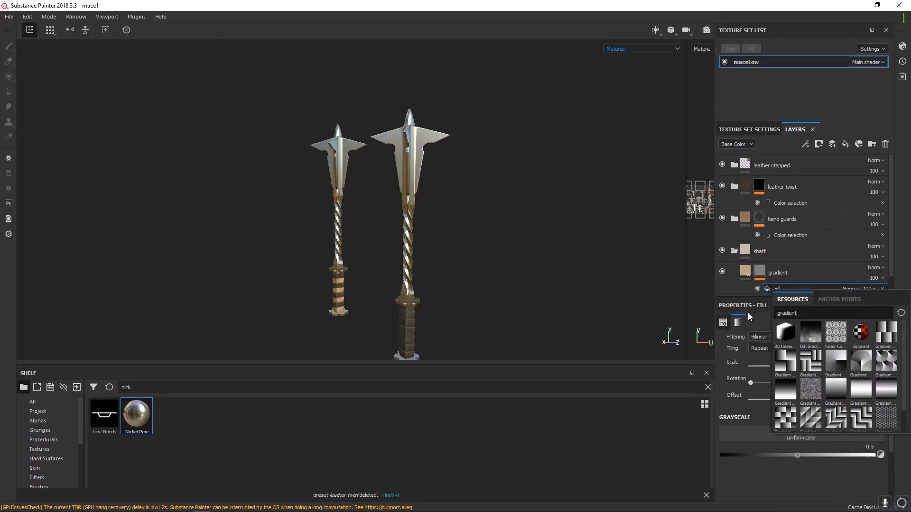
left_click(839, 389)
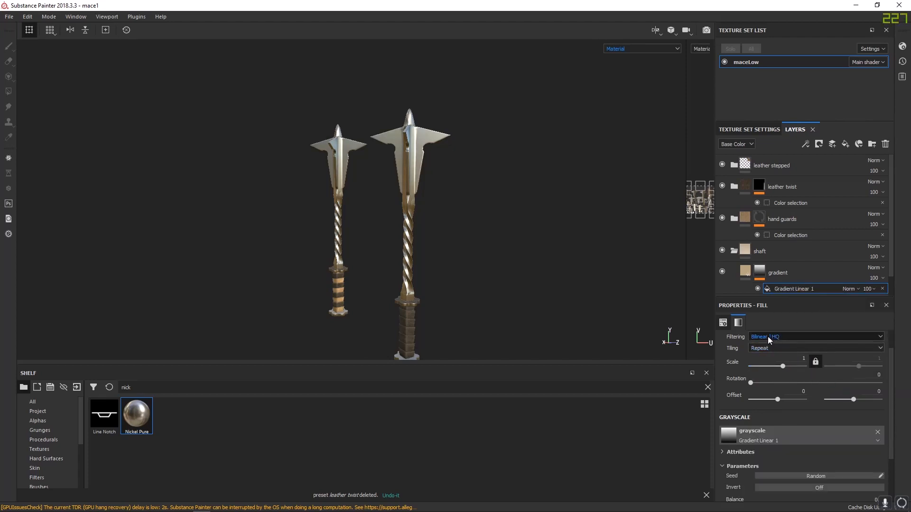
scroll(783, 343, "up", 1)
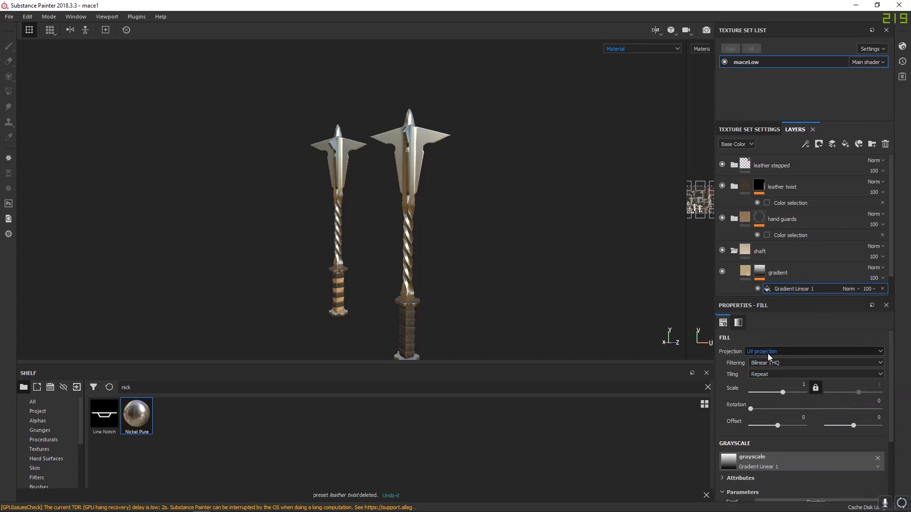
- Try tri-planar projection on the Gradient Linear 1 fill while viewing the mask, and delete that fill
left_click(760, 272)
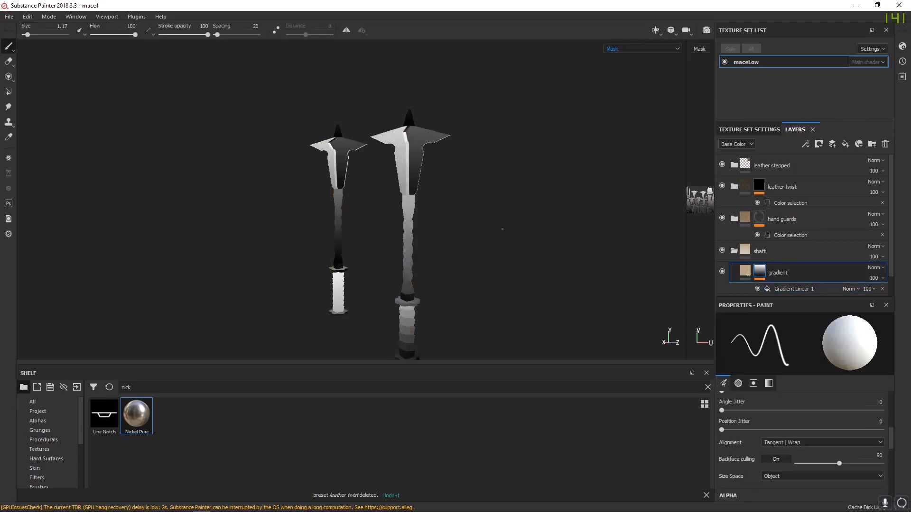
left_click(796, 288)
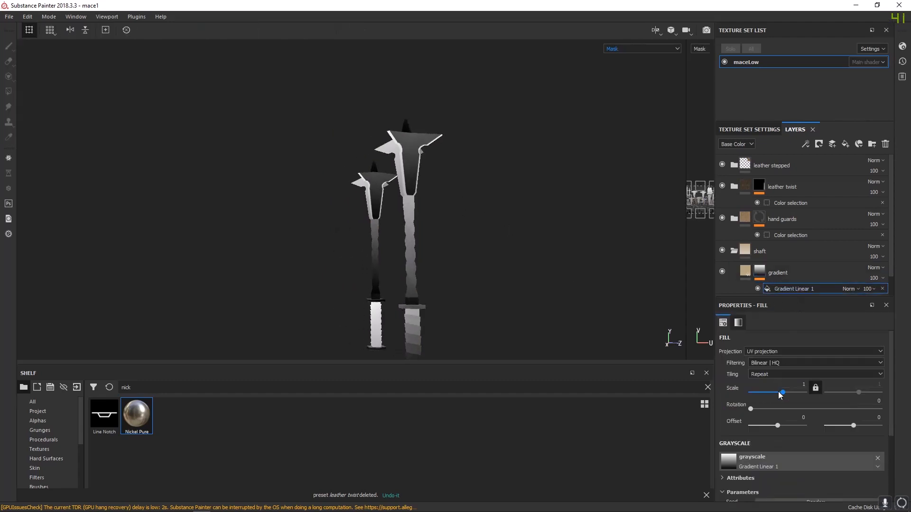
left_click(763, 351)
left_click(767, 364)
left_click_drag(486, 262, 524, 300, "alt")
left_click_drag(385, 176, 534, 283, "alt")
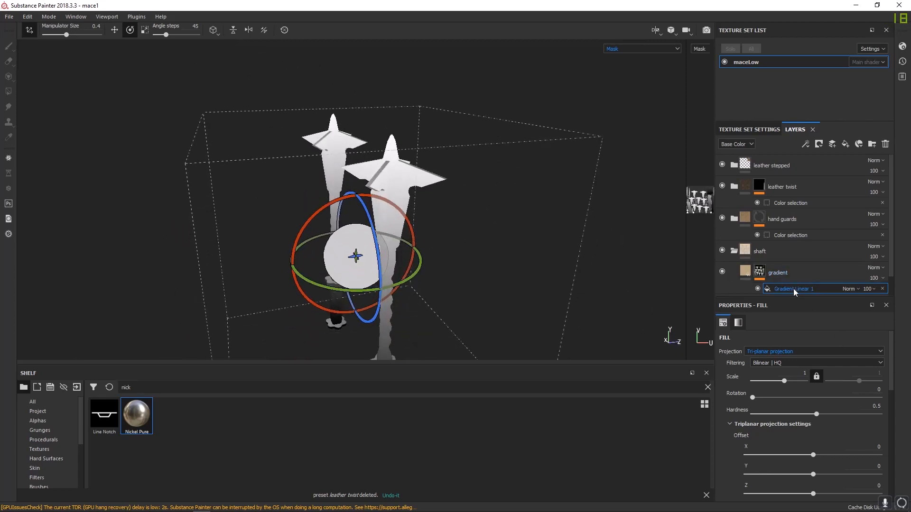
left_click(882, 288)
- Add a Mask Editor generator to the gradient layer's black mask
right_click(759, 269)
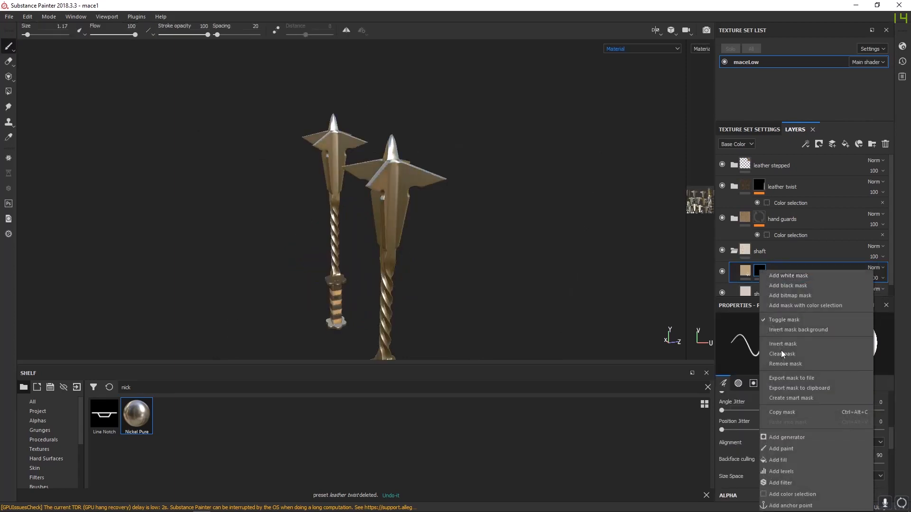
left_click(800, 437)
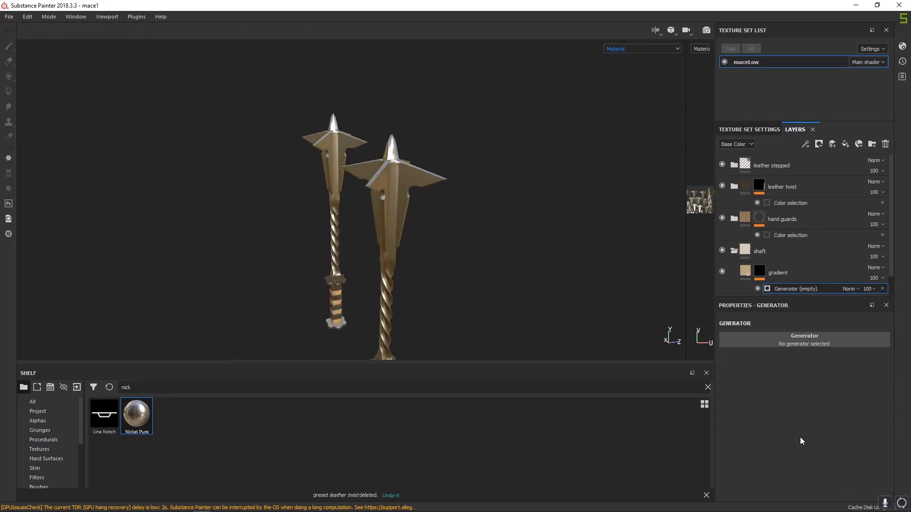
left_click(792, 334)
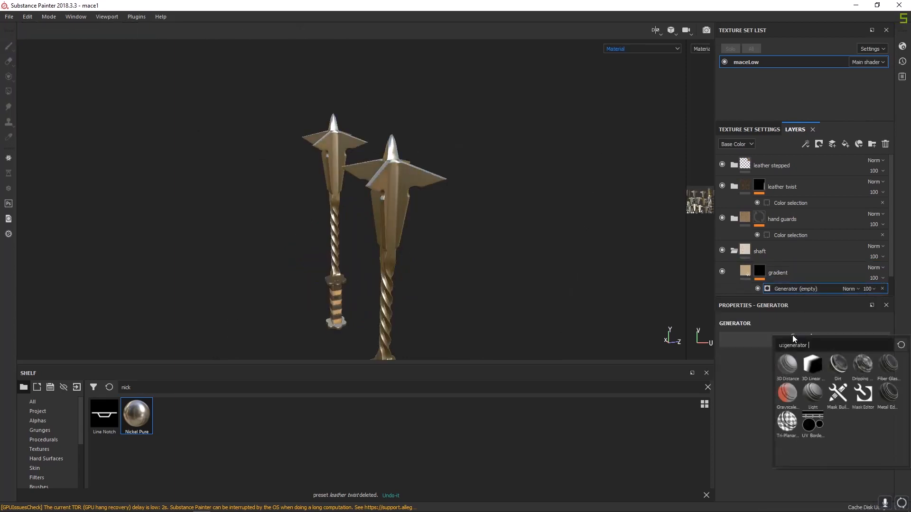
left_click(863, 393)
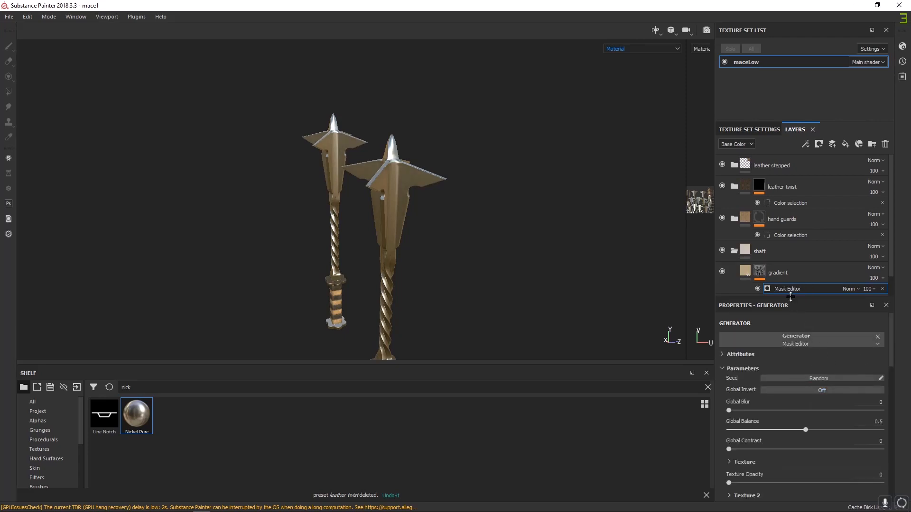
- Enlarge the generator's properties area and set the Mask Editor's Curvature Opacity to 0
left_click_drag(792, 297, 780, 175)
scroll(775, 363, "down", 5)
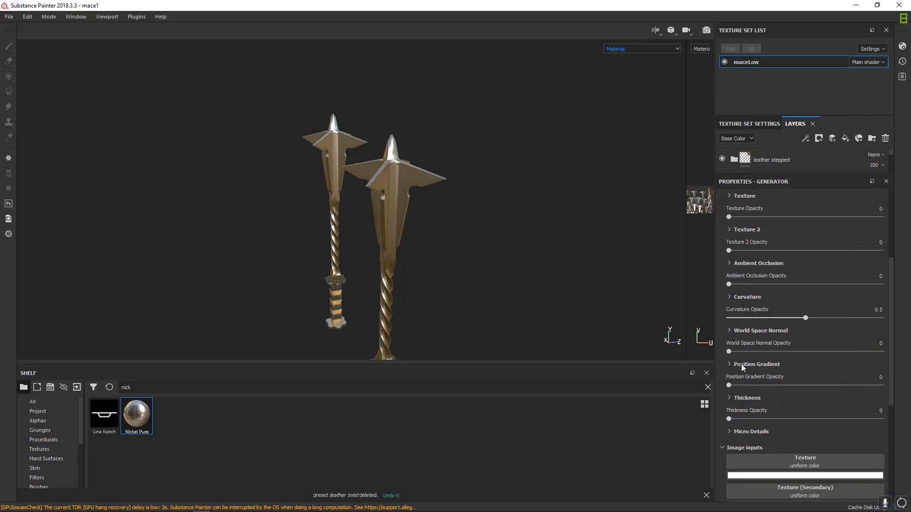
left_click_drag(805, 318, 727, 317)
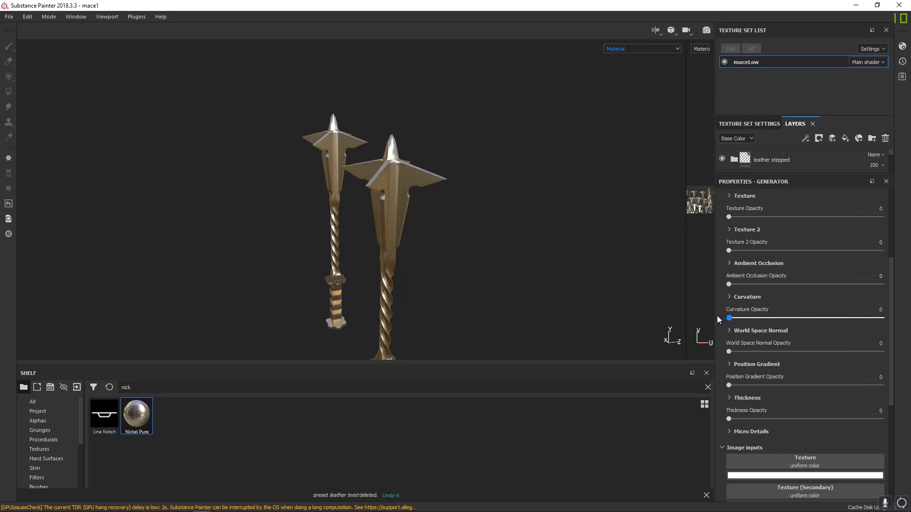
- Shrink the generator's properties area to reveal the layer stack and show the gradient layer's mask on the model
scroll(764, 360, "up", 3)
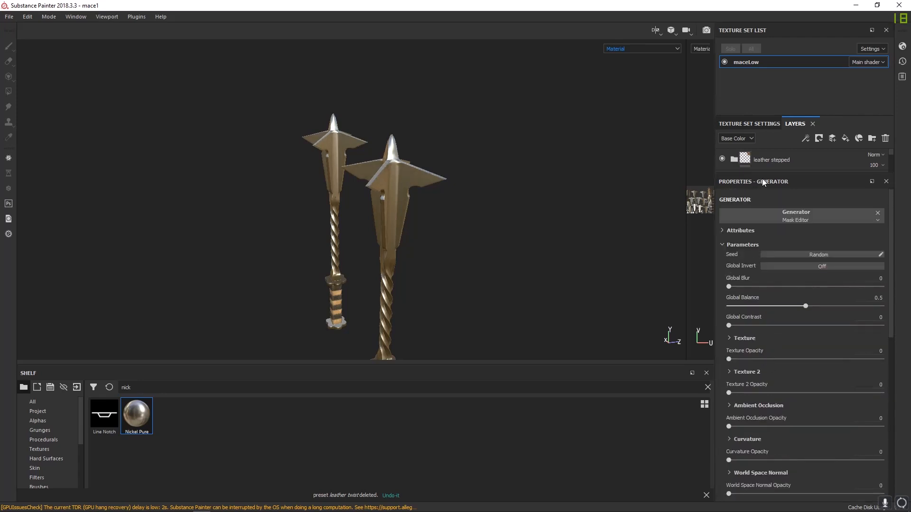
left_click_drag(763, 174, 766, 335)
left_click(759, 268)
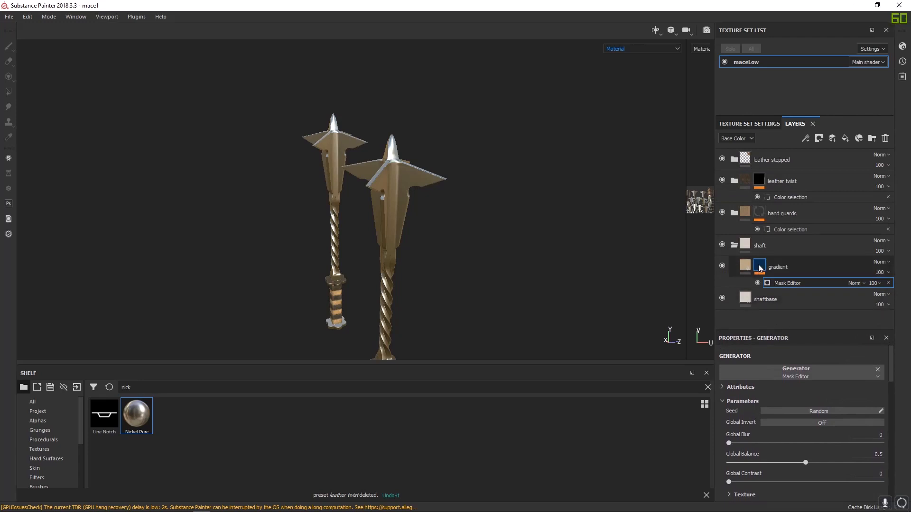
middle_click_drag(439, 262, 454, 201, "alt")
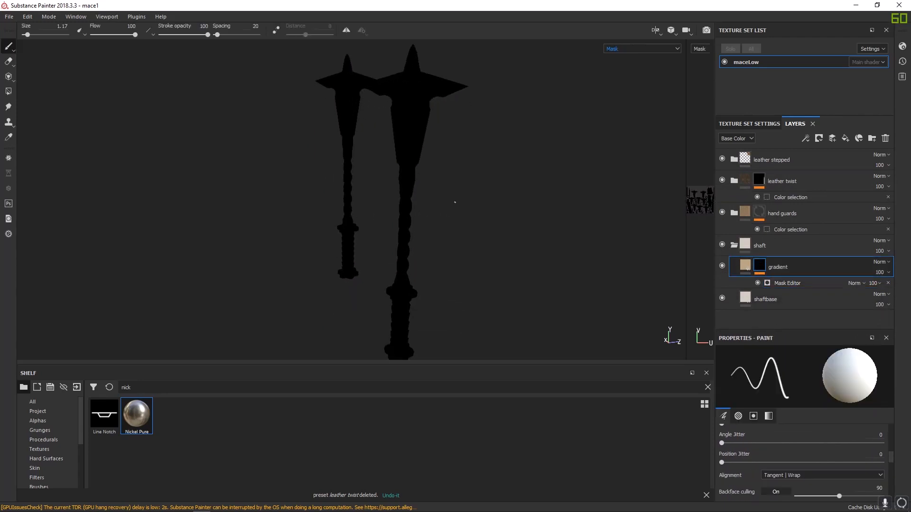
- Set the Position Gradient Opacity to 1 in the gradient mask's Mask Editor
left_click(788, 283)
scroll(777, 434, "down", 5)
scroll(778, 434, "down", 3)
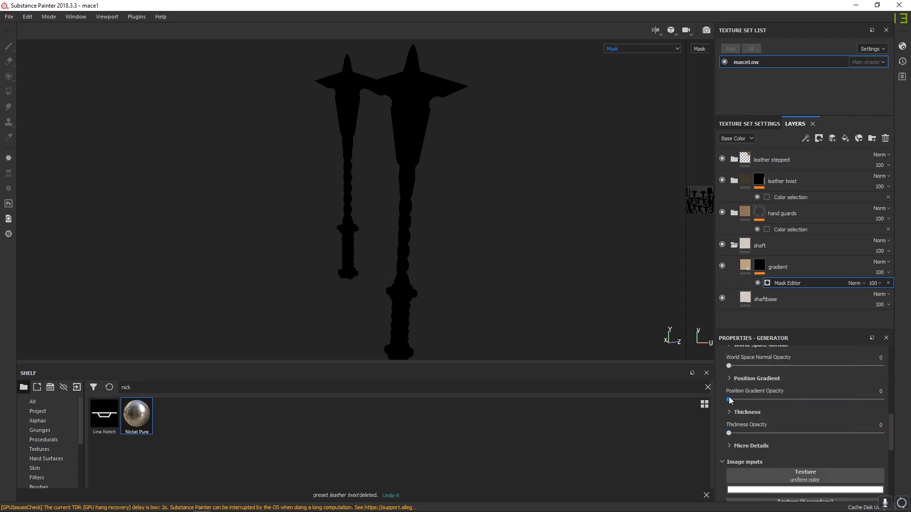
left_click_drag(729, 400, 903, 405)
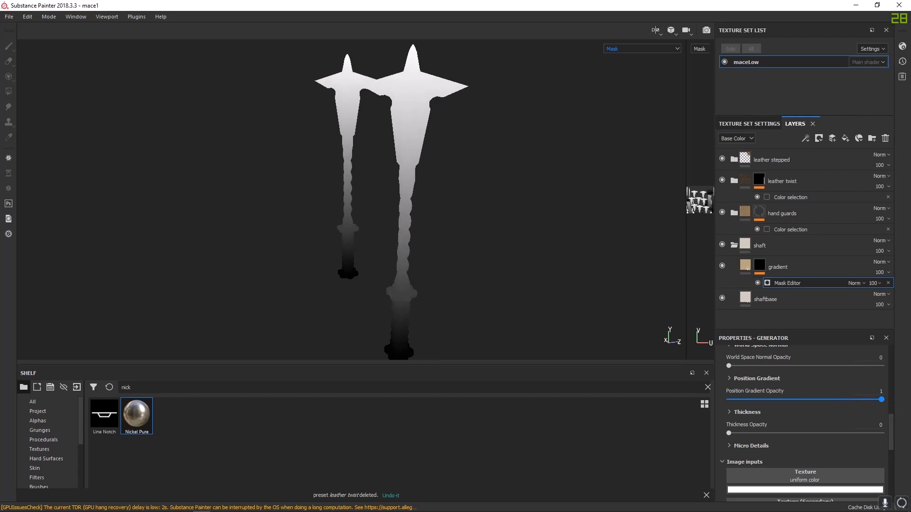
- Set the Mask Editor's Position Gradient contrast to 0.12 and balance to 0.61
left_click(729, 378)
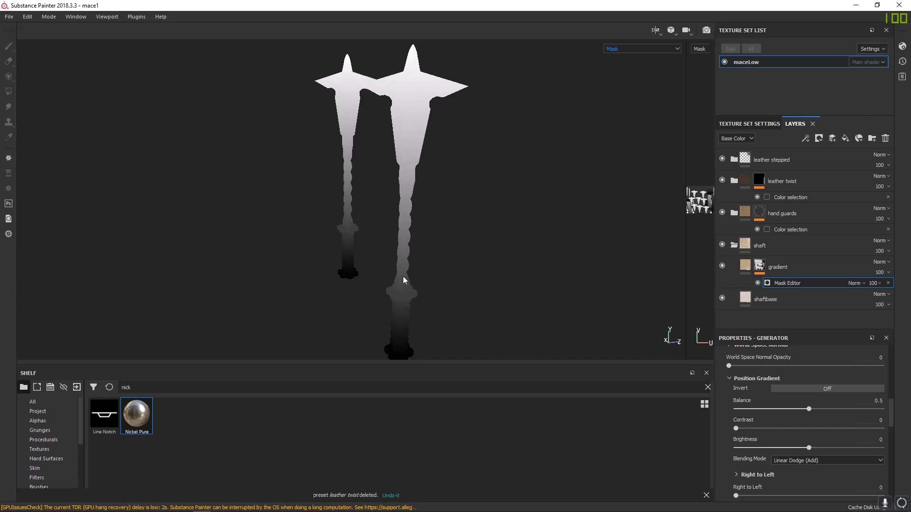
left_click_drag(736, 429, 787, 439)
scroll(771, 464, "down", 2)
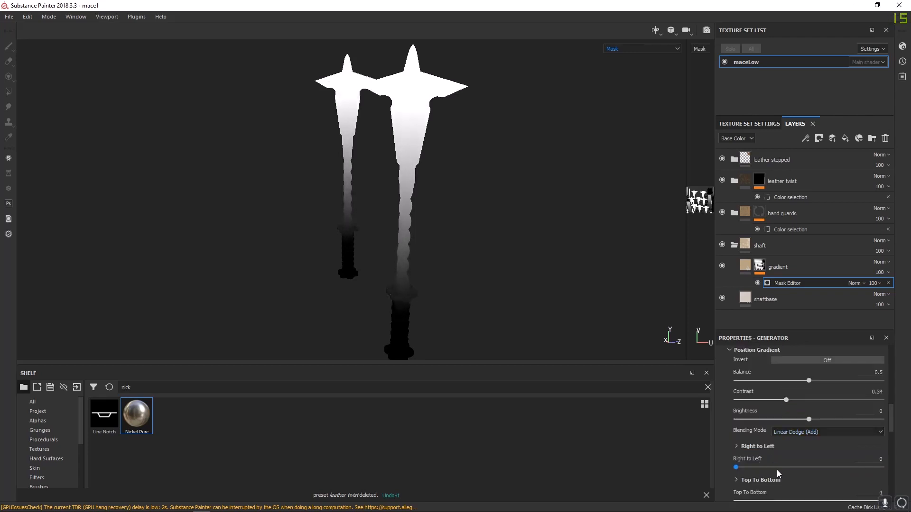
scroll(773, 469, "up", 1)
left_click_drag(810, 380, 754, 401)
left_click_drag(813, 382, 825, 382)
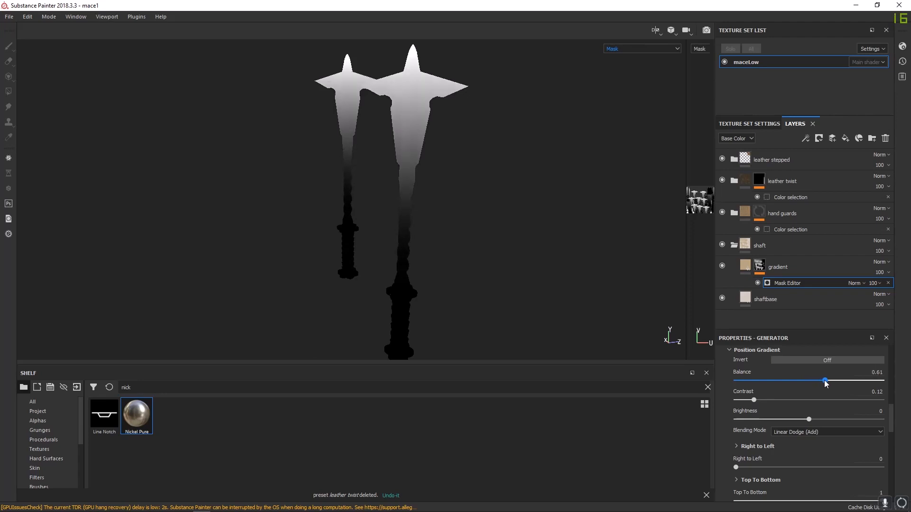
scroll(789, 484, "down", 2)
scroll(788, 480, "down", 1)
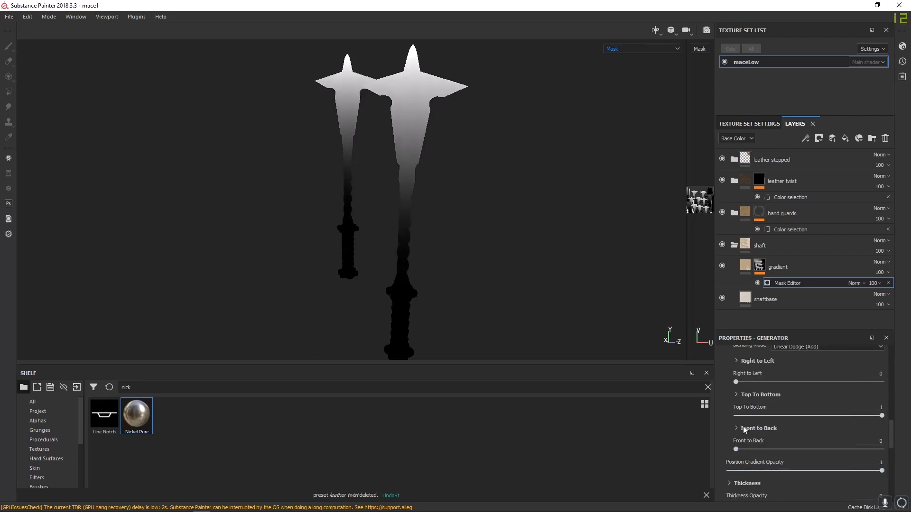
scroll(758, 402, "up", 3)
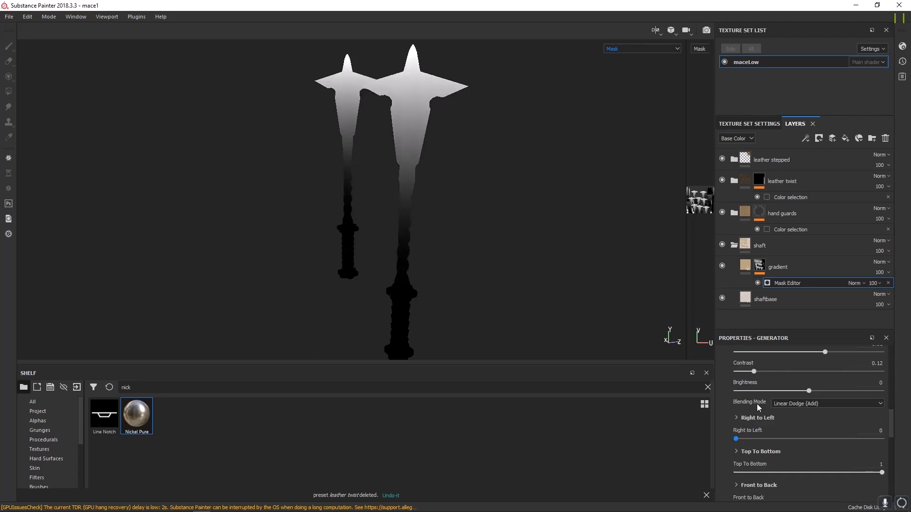
scroll(764, 408, "up", 2)
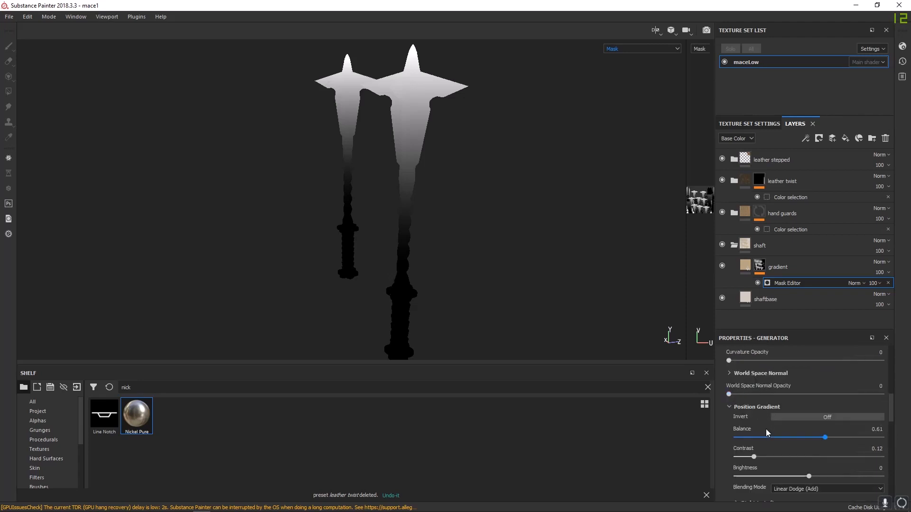
scroll(769, 435, "down", 4)
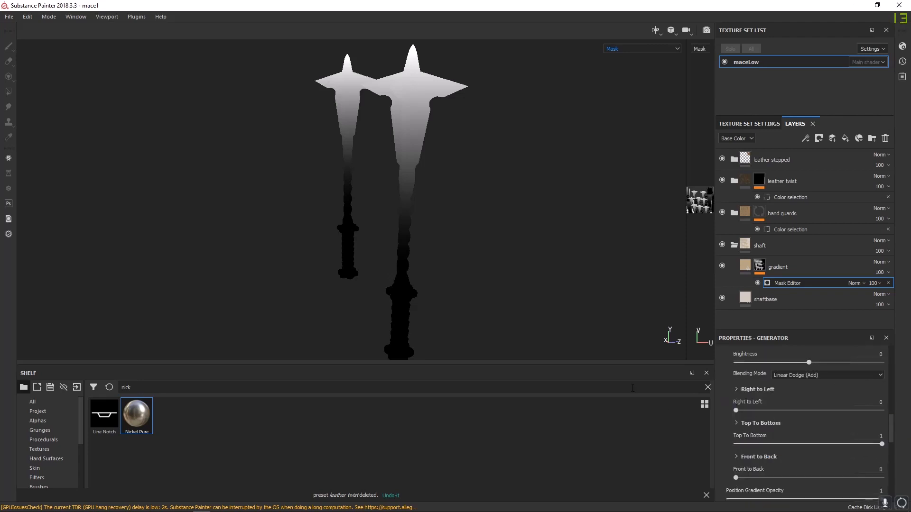
- Return to the material display and examine how the gradient blends along the head and shaft of both maces
key("m")
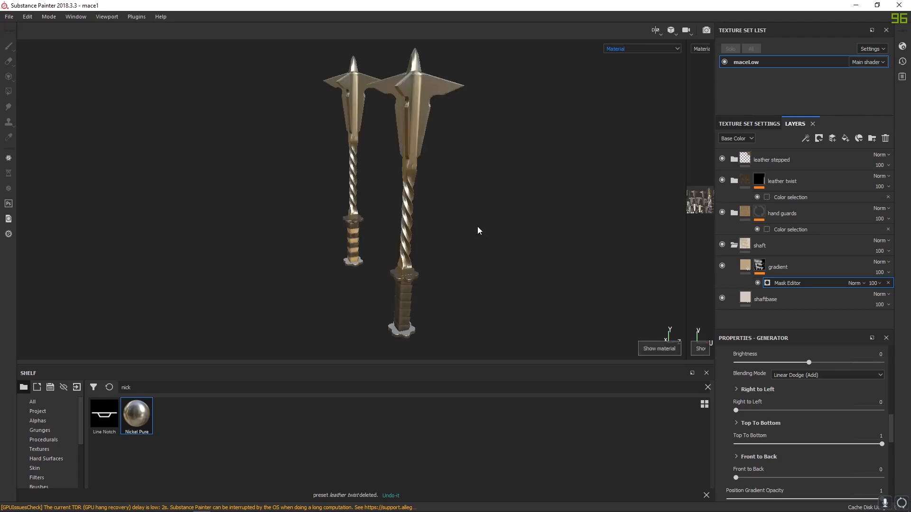
right_click_drag(420, 174, 433, 246, "alt")
left_click_drag(434, 246, 465, 219, "alt")
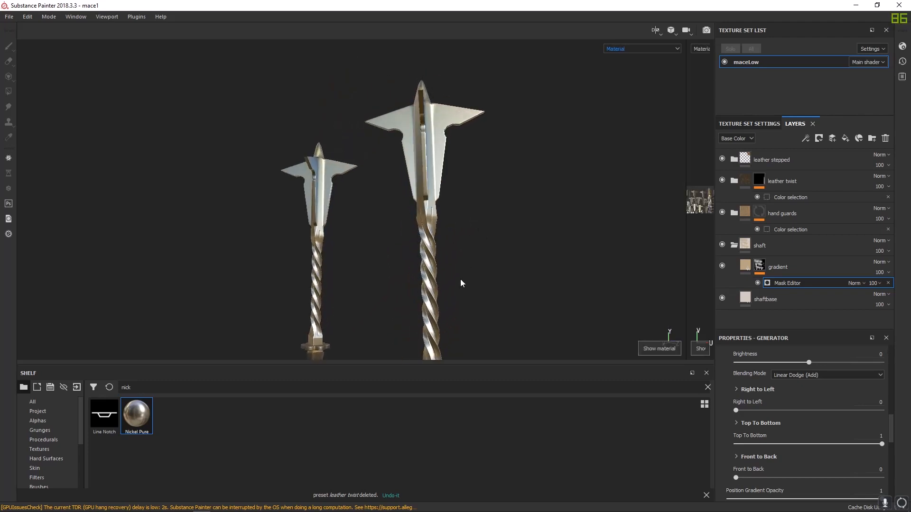
right_click_drag(461, 284, 480, 283, "alt")
middle_click_drag(480, 282, 440, 219, "alt")
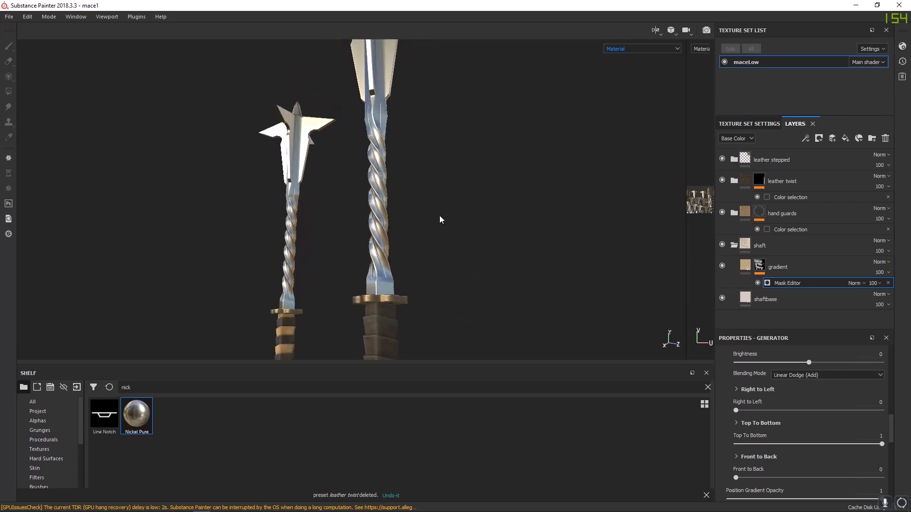
mouse_move(440, 219)
left_mouse_down("alt")
mouse_move(386, 234)
mouse_move(432, 216)
left_mouse_up("alt")
middle_click_drag(432, 216, 448, 242, "alt")
right_click_drag(447, 242, 419, 243, "alt")
middle_click_drag(419, 244, 456, 255, "alt")
right_click_drag(462, 252, 468, 226, "alt")
middle_click_drag(468, 226, 466, 217, "alt")
- Change the gradient layer's base color to a more saturated golden tan and check it under different lighting
left_click(744, 266)
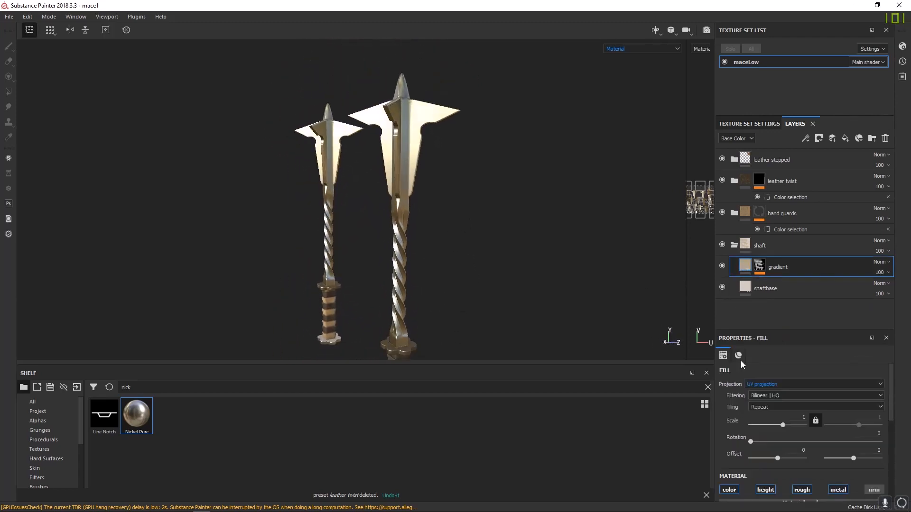
left_click(738, 356)
left_click(790, 408)
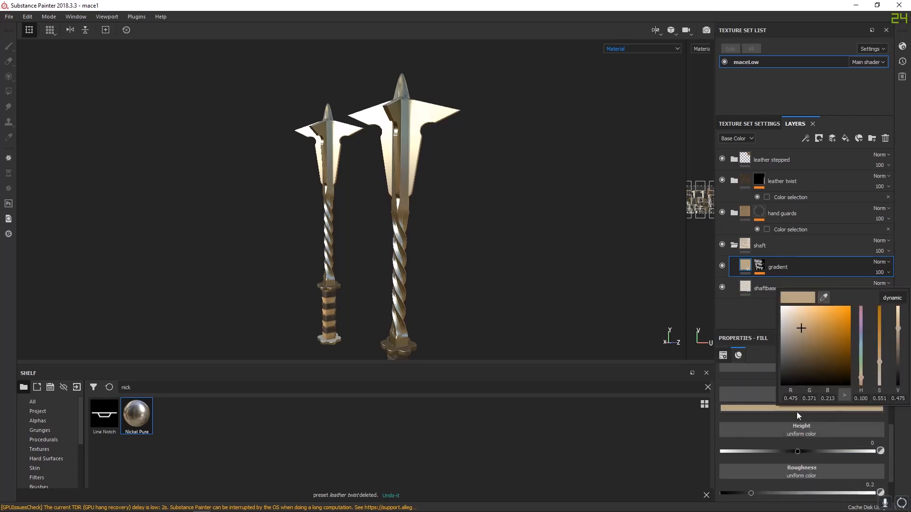
left_click_drag(801, 329, 814, 325)
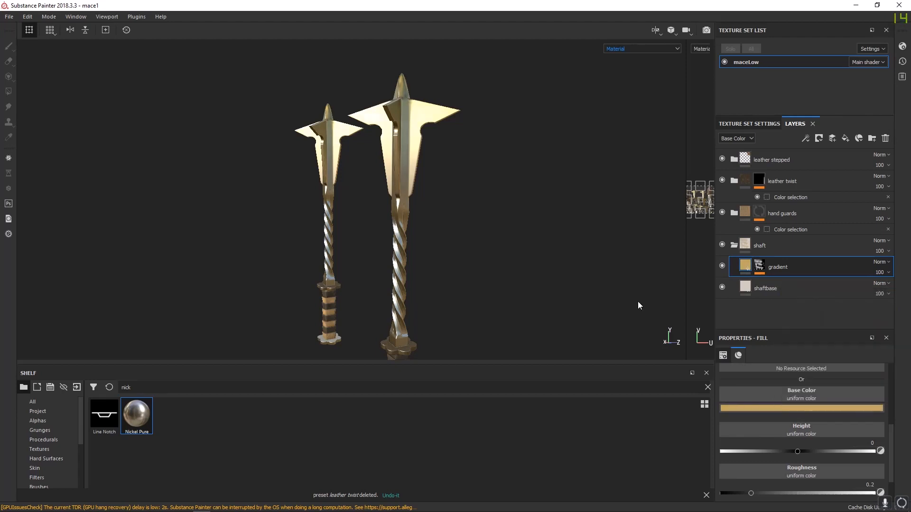
left_click_drag(641, 306, 483, 275, "alt")
mouse_move(484, 275)
right_mouse_down("shift")
mouse_move(493, 281)
mouse_move(470, 283)
mouse_move(482, 290)
right_mouse_up("shift")
left_click_drag(485, 303, 448, 283, "alt")
right_click_drag(448, 284, 472, 281, "shift")
left_click_drag(472, 281, 555, 341, "alt")
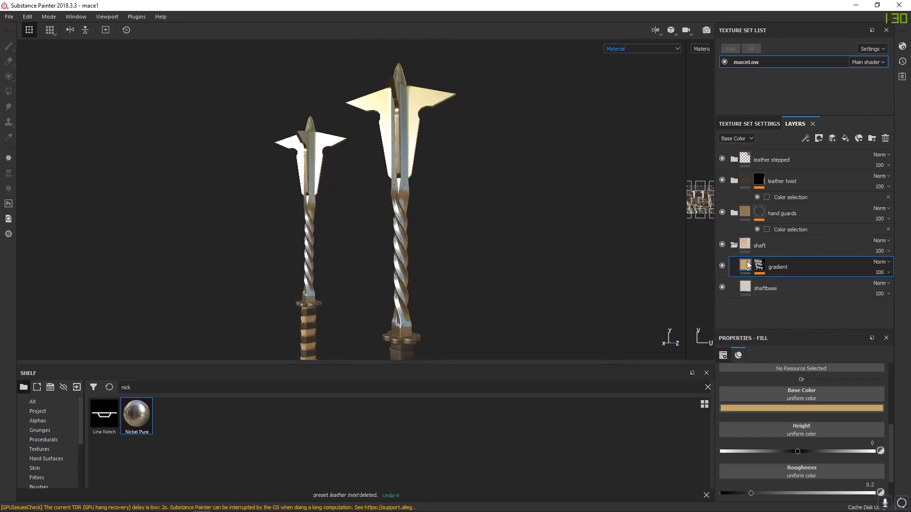
- Create a folder named gradient inside the shaft folder, move the gradient layer into it and collapse it
left_click(778, 245)
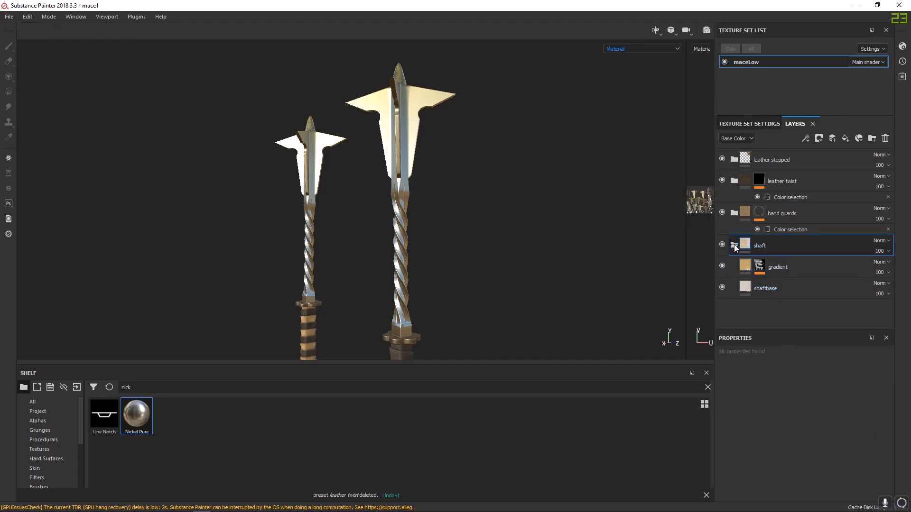
left_click(787, 266)
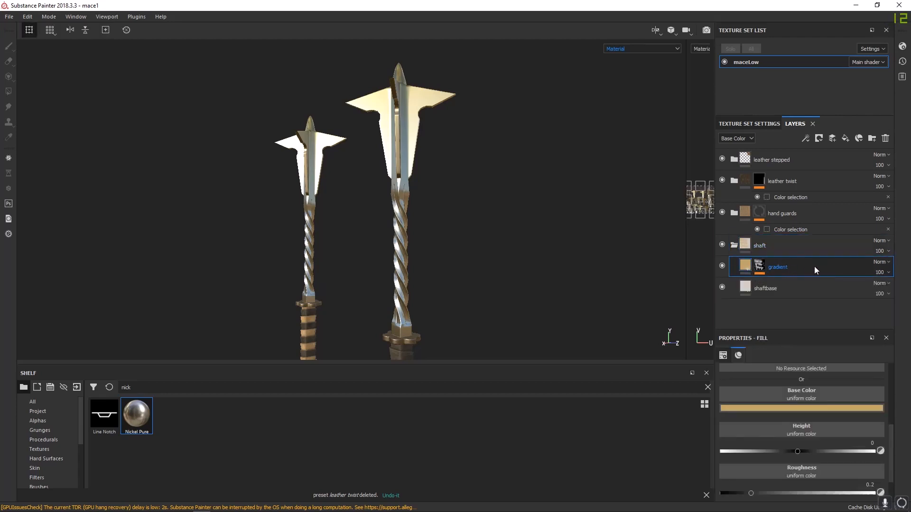
left_click(871, 139)
double_click(777, 266)
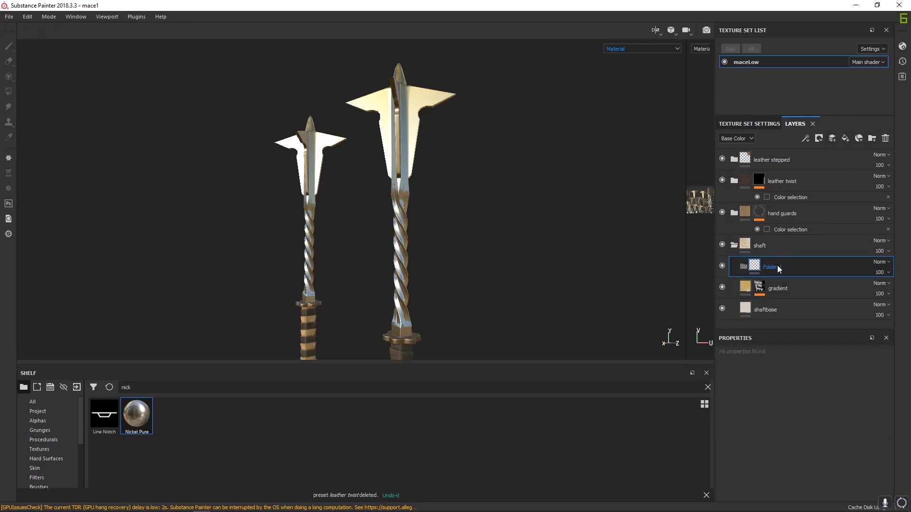
type("gradient")
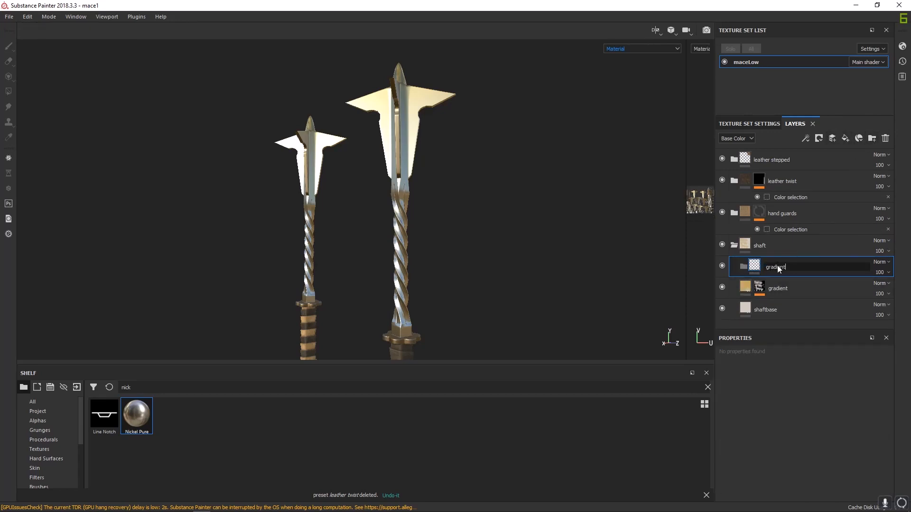
key("Return")
left_click_drag(802, 292, 801, 265)
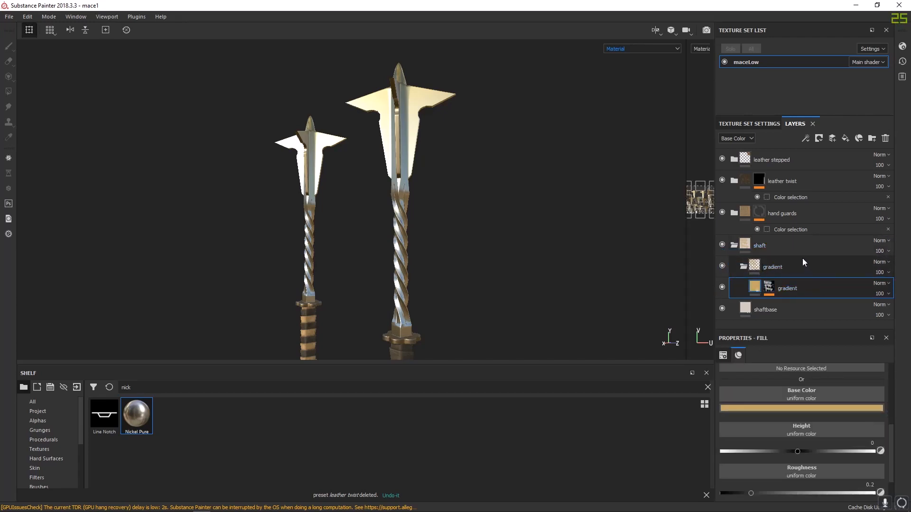
left_click(745, 267)
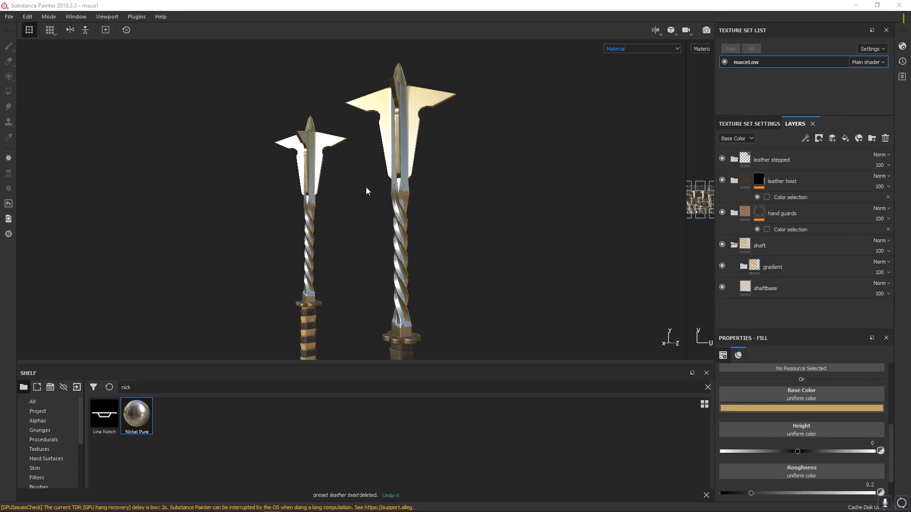
- Create a folder named discoloration and place it inside the shaft folder above the gradient folder
left_click_drag(439, 173, 432, 202, "alt")
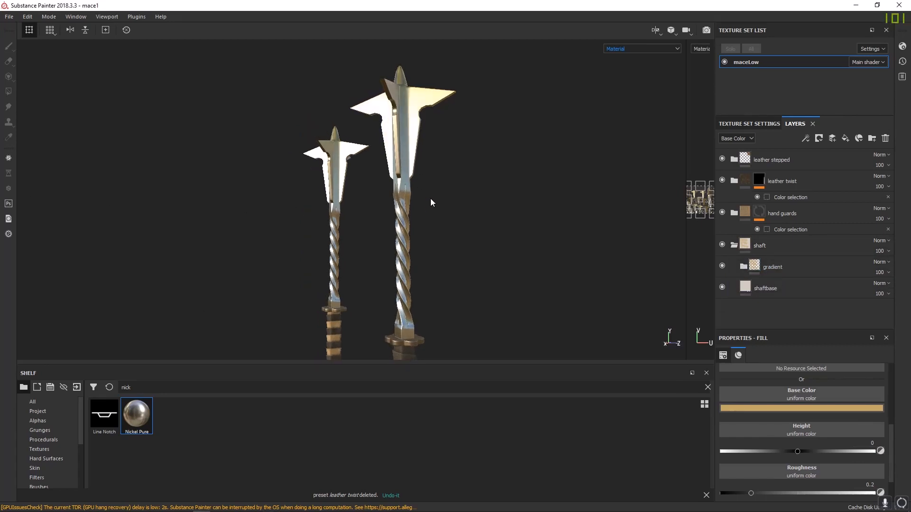
left_click(780, 246)
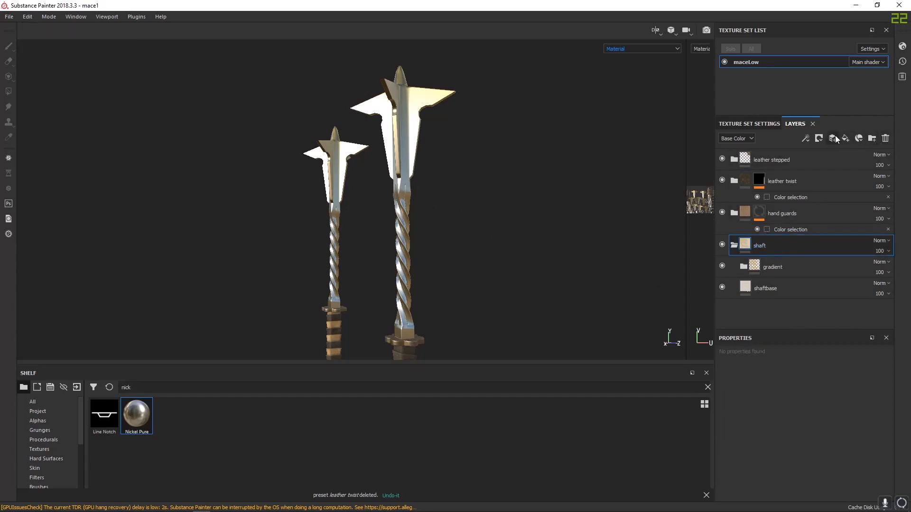
left_click(871, 139)
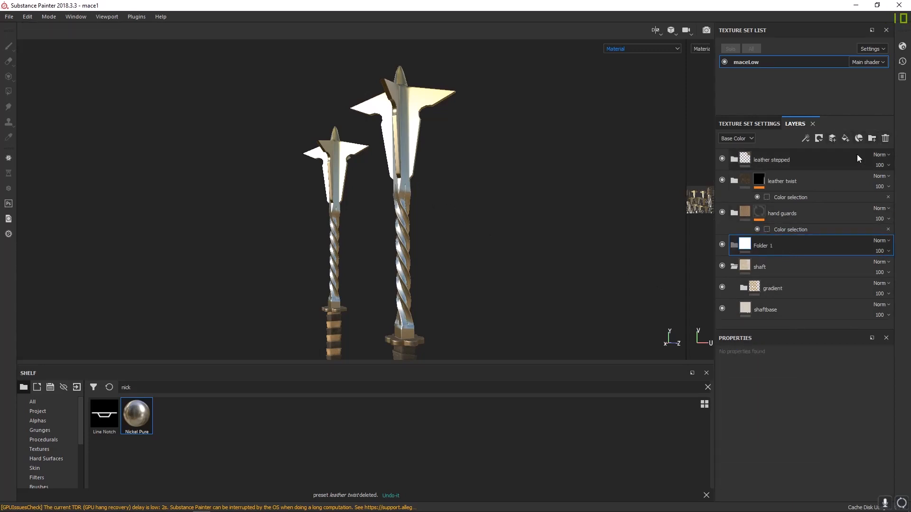
left_click_drag(779, 307, 778, 259)
double_click(773, 268)
type("d")
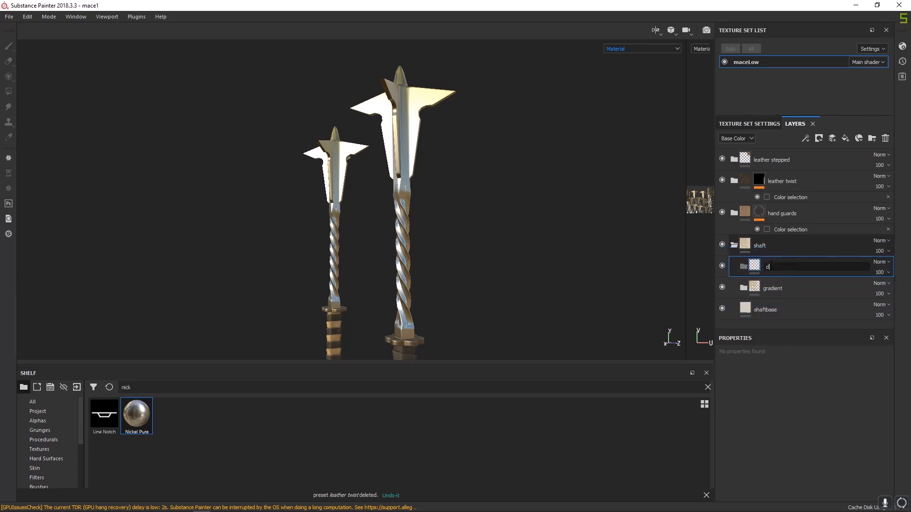
type("iscoloration")
key("Return")
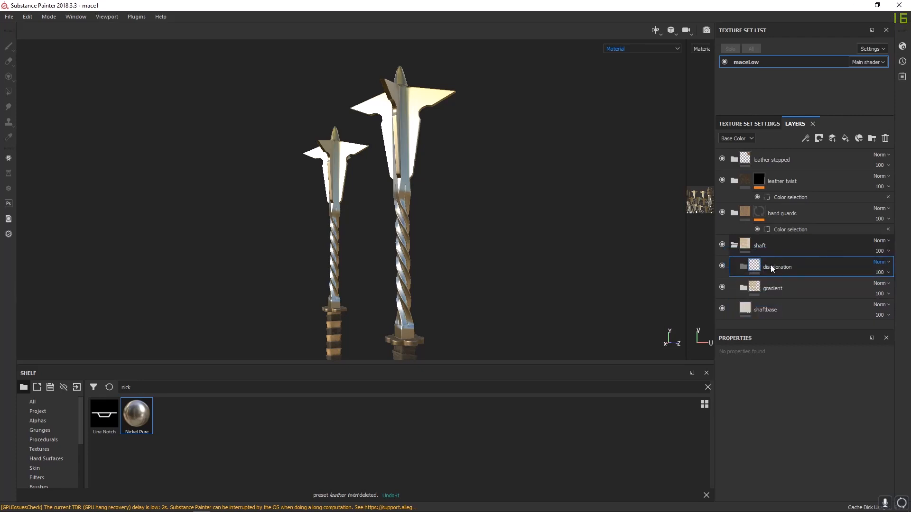
- Add a fill layer inside the discoloration folder and name it discoloration1
left_click(845, 141)
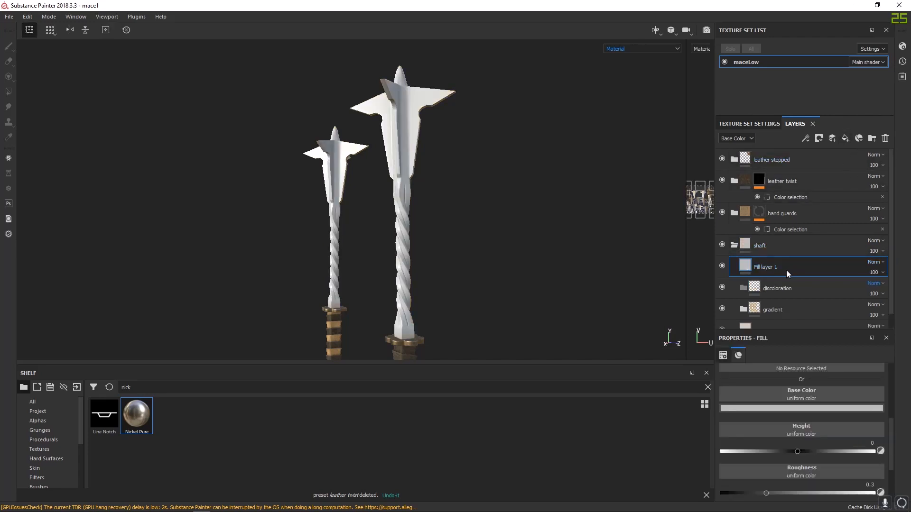
left_click_drag(787, 270, 784, 289)
double_click(772, 285)
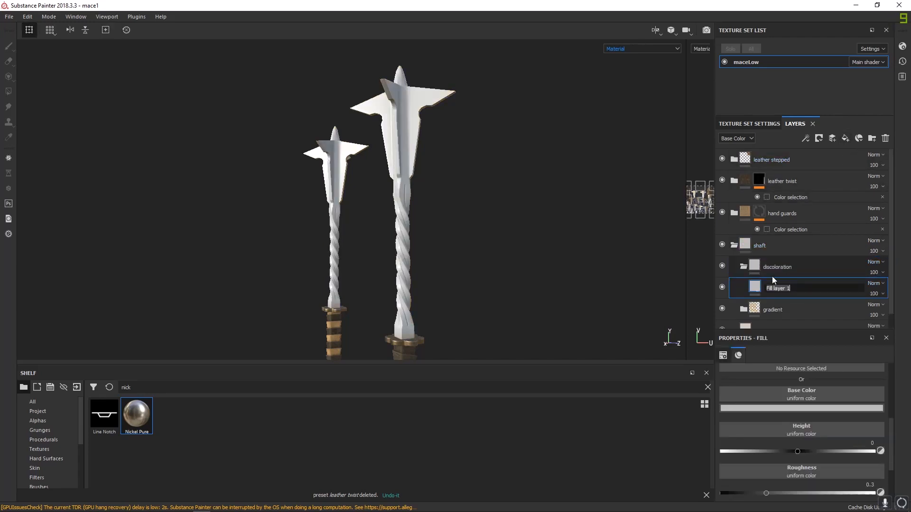
type("discoloration1")
key("Return")
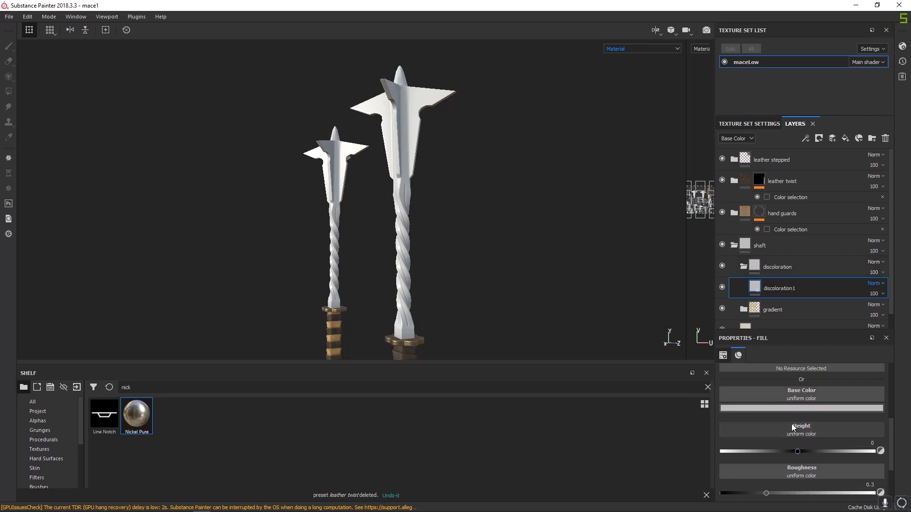
- Give the discoloration1 layer a muted yellow-brown base color and a roughness of 0.5382
left_click(777, 408)
left_click_drag(857, 372, 859, 376)
left_click_drag(807, 329, 807, 347)
left_click_drag(796, 494, 805, 497)
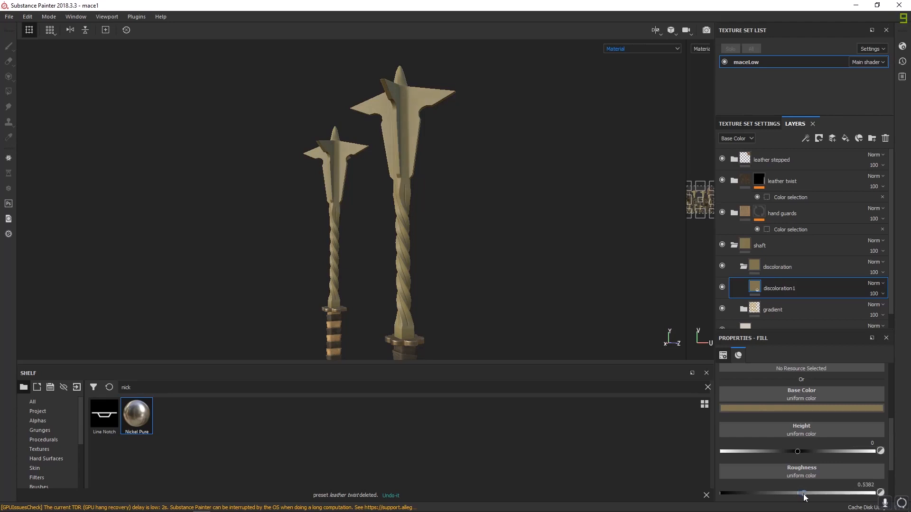
scroll(849, 462, "up", 5)
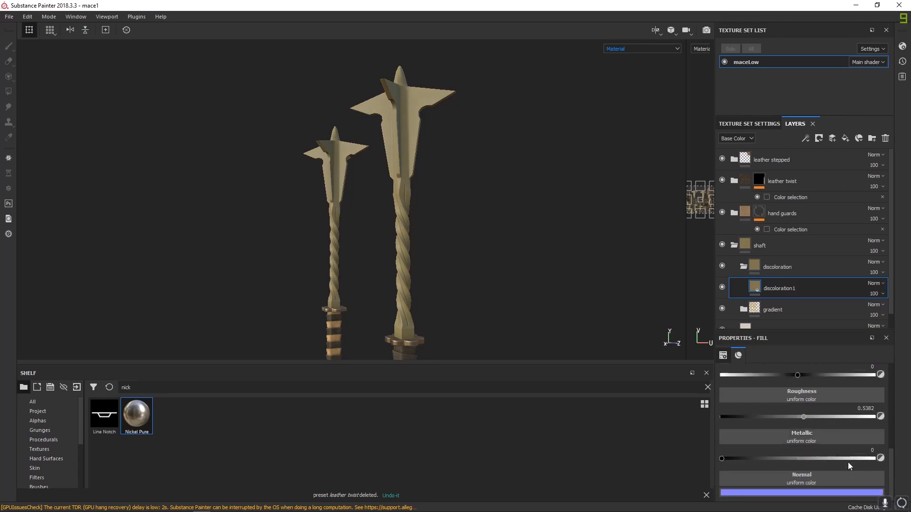
- Add a black mask to the discoloration1 layer and add a fill effect to that mask
right_click(758, 291)
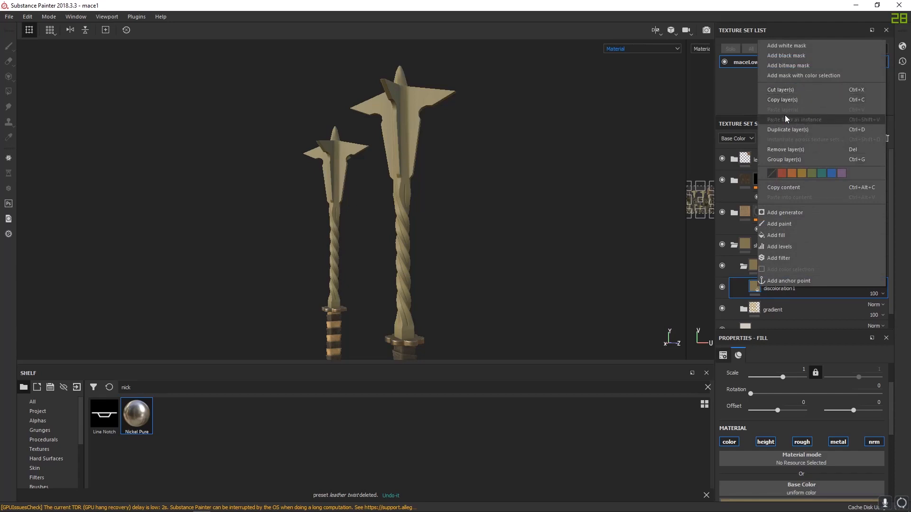
left_click(778, 56)
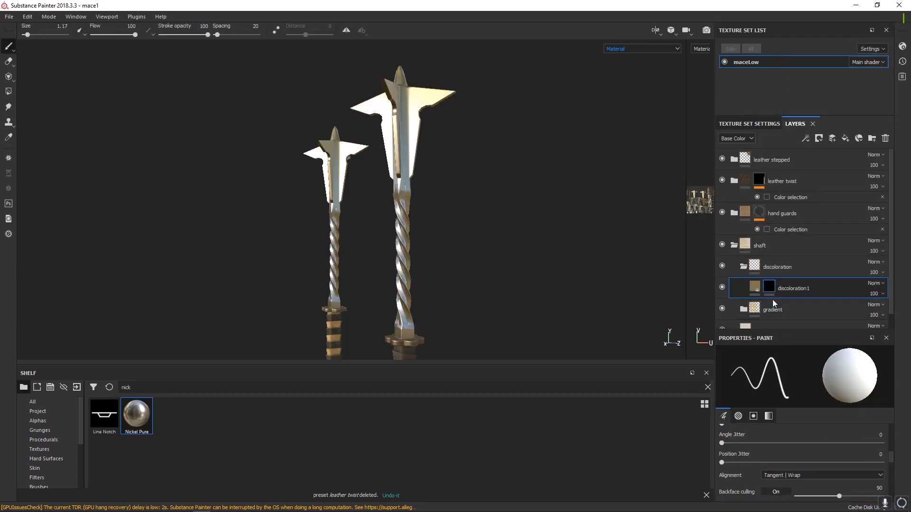
right_click(770, 287)
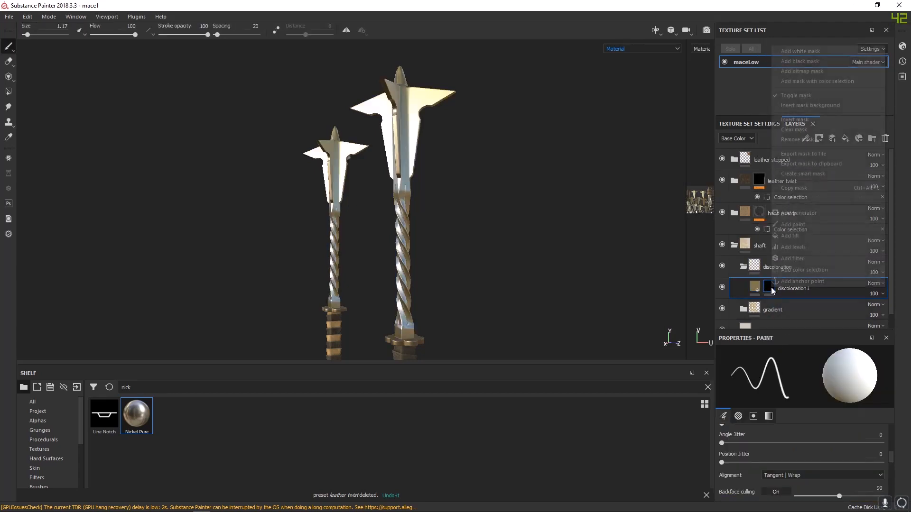
left_click(798, 235)
scroll(813, 414, "down", 3)
- Search the grayscale resources for grunge and assign Grunge Sand Dry to the discoloration1 mask fill
left_click(784, 388)
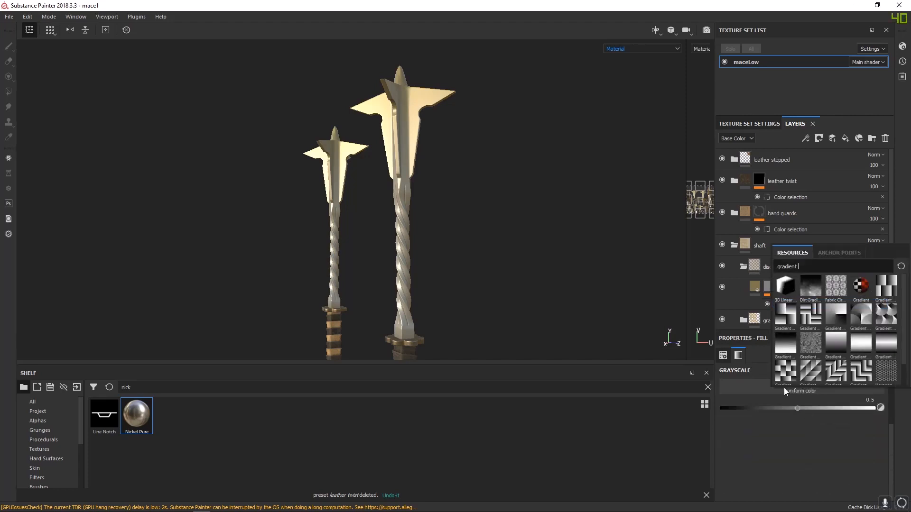
type("grunge")
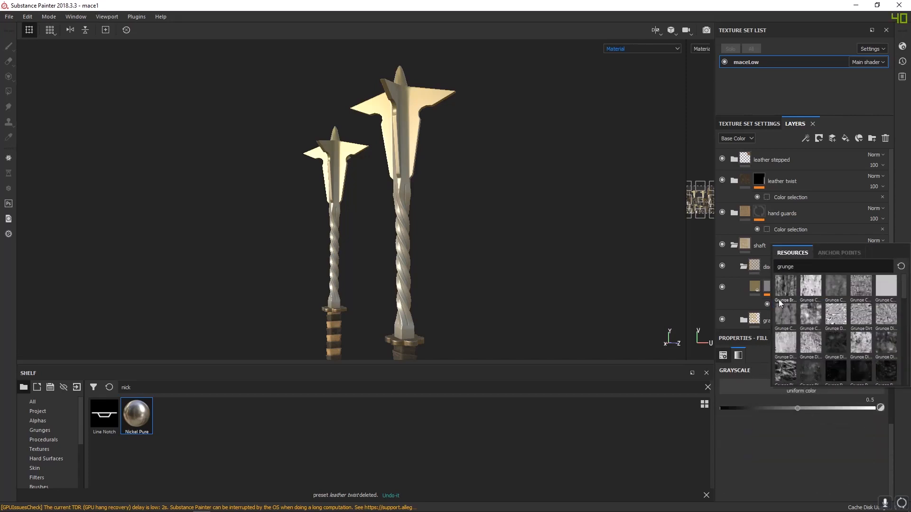
scroll(859, 354, "down", 5)
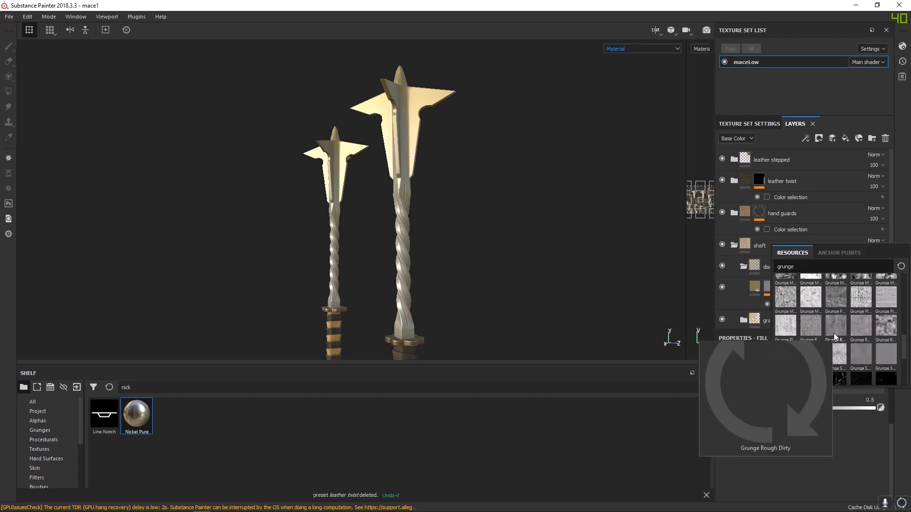
mouse_move(861, 353)
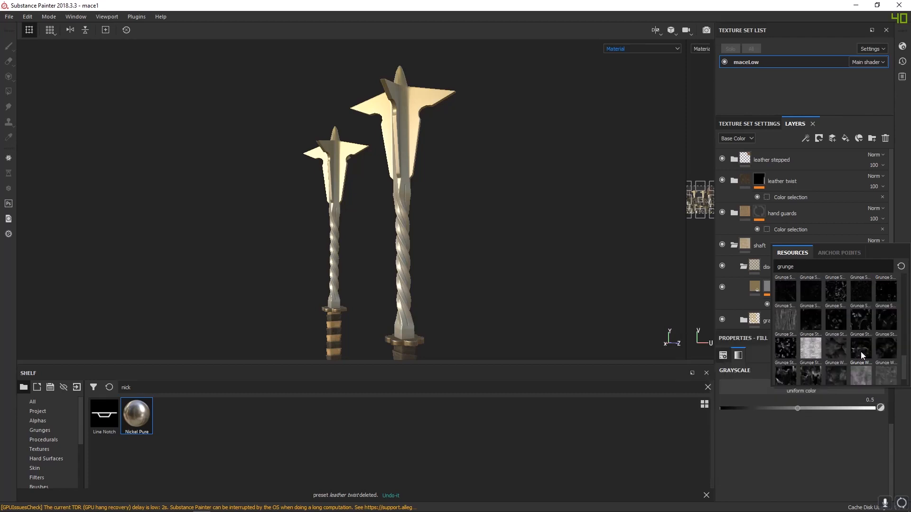
scroll(860, 354, "up", 2)
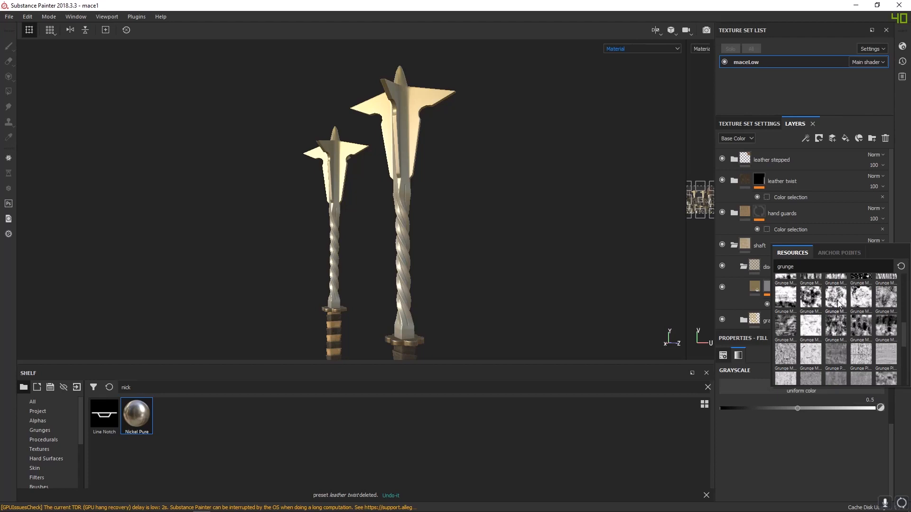
scroll(838, 306, "up", 3)
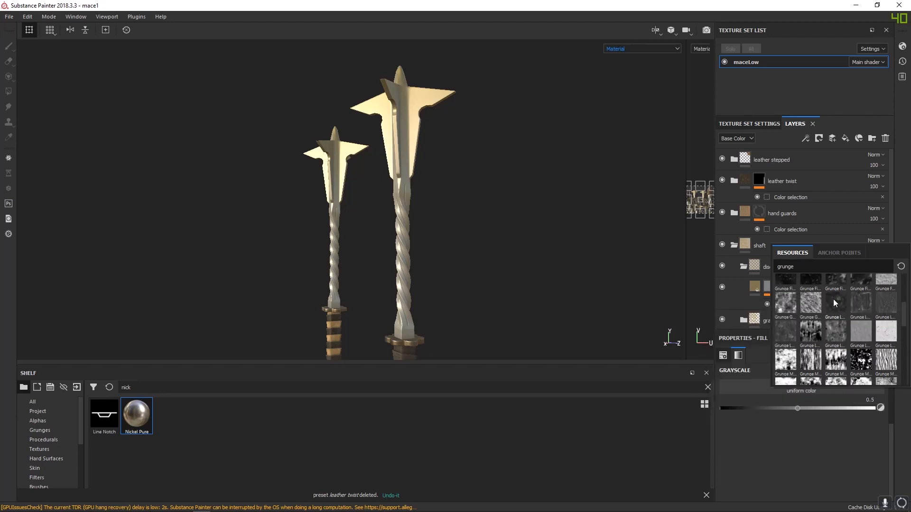
mouse_move(815, 284)
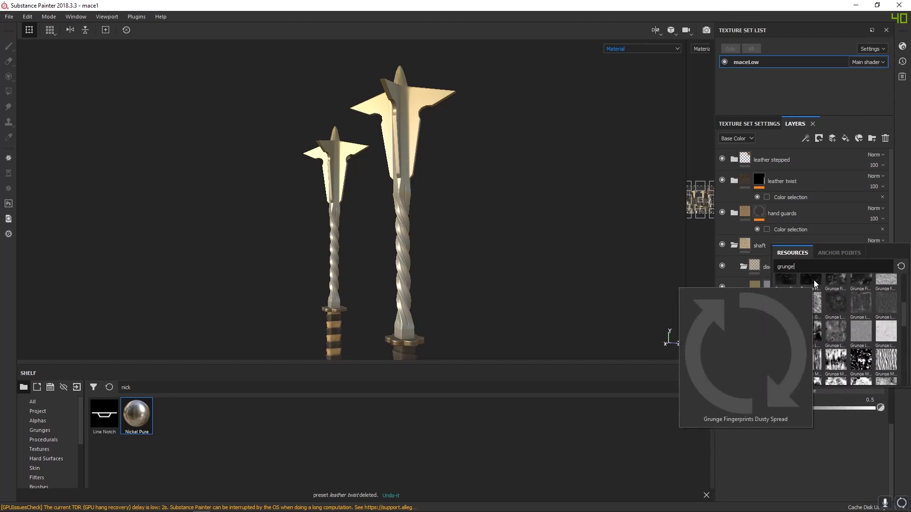
scroll(835, 296, "up", 3)
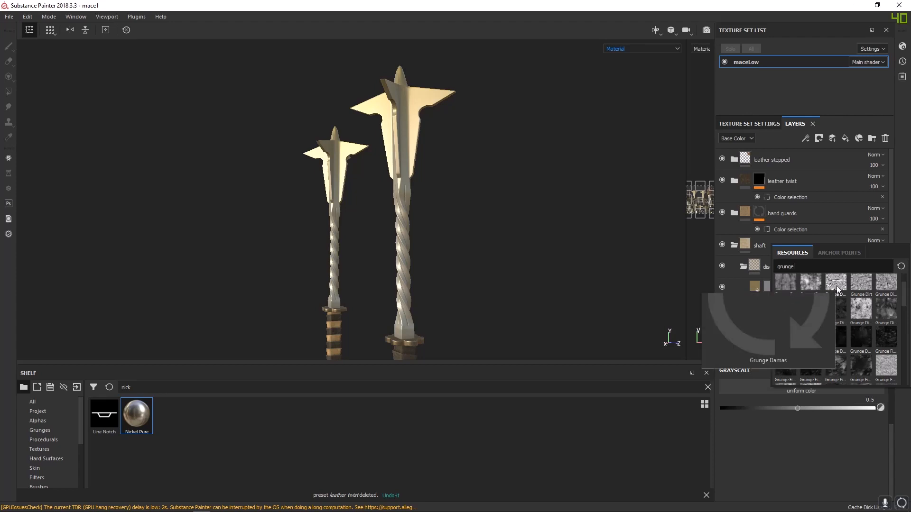
scroll(864, 330, "down", 5)
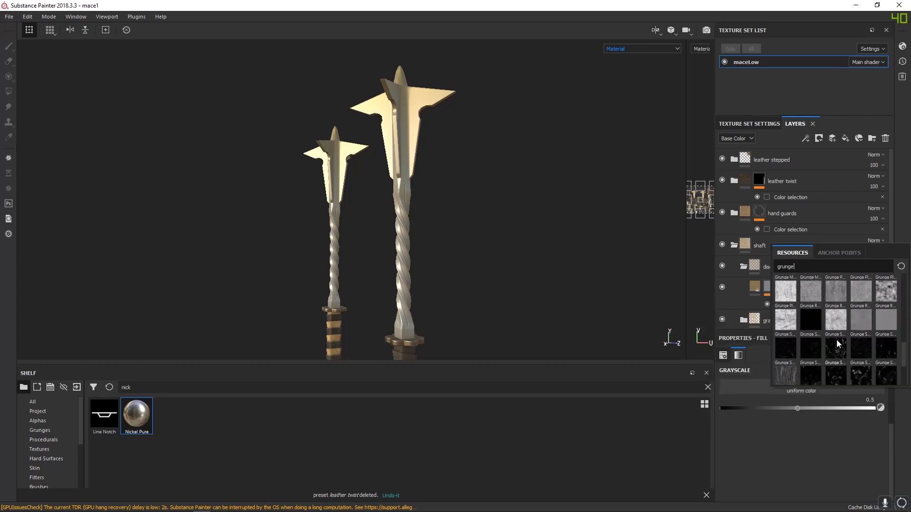
mouse_move(837, 345)
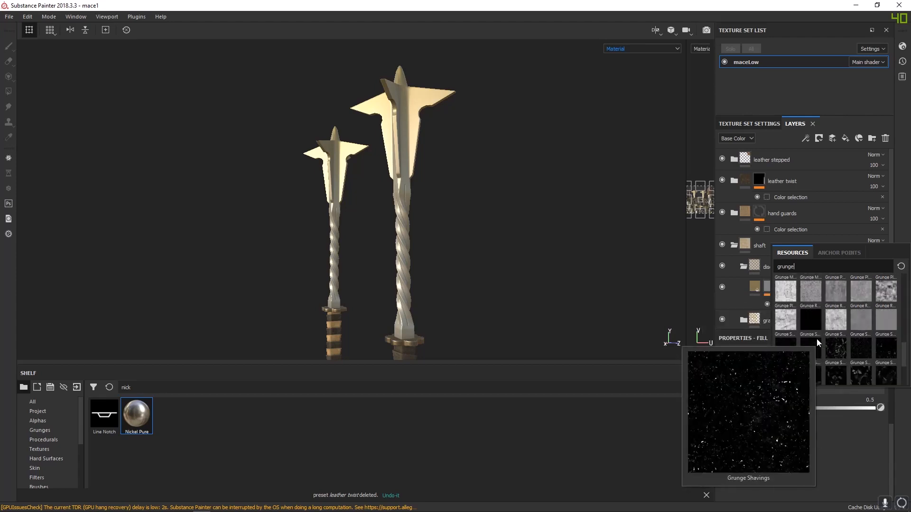
left_click(784, 317)
- Display only the discoloration1 mask on the model and examine the grunge pattern on the mace head
left_click_drag(399, 195, 372, 194, "alt")
middle_click_drag(372, 194, 417, 215, "alt")
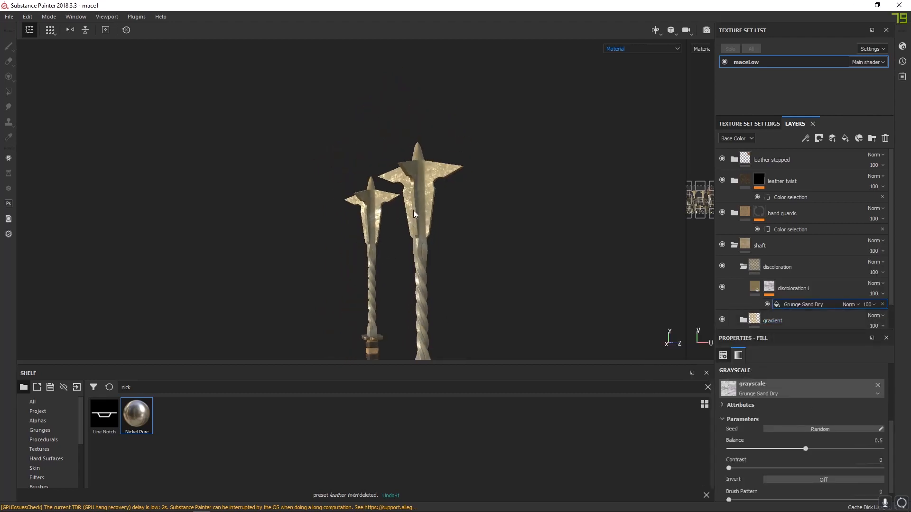
scroll(425, 215, "up", 3)
scroll(426, 219, "up", 3)
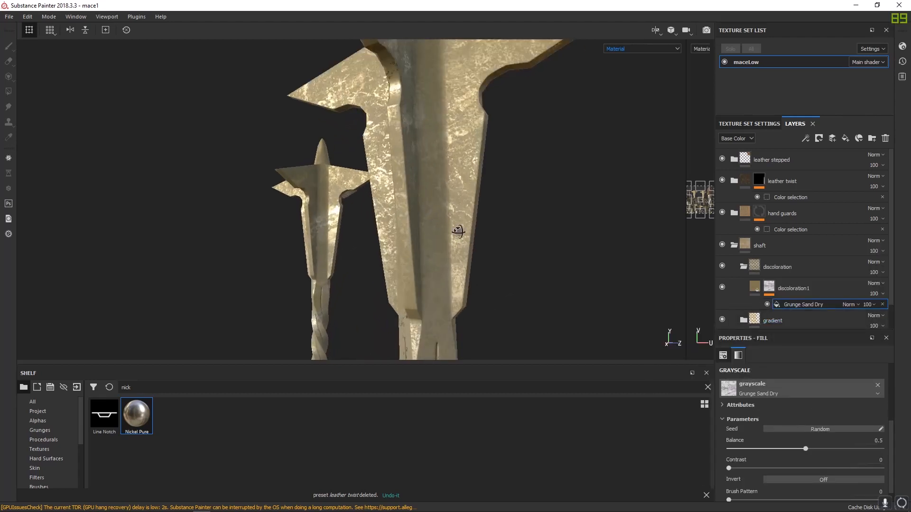
left_click(767, 291, "alt")
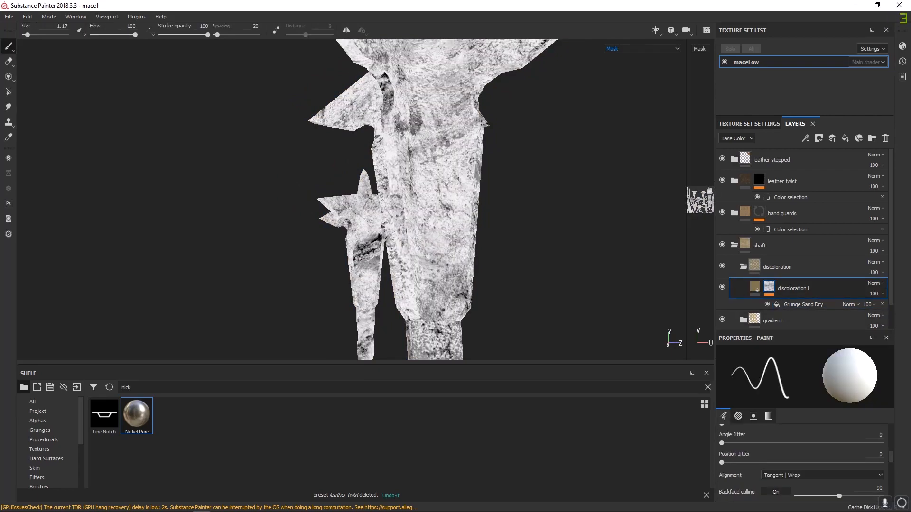
mouse_move(440, 220)
left_mouse_down("alt")
mouse_move(434, 239)
mouse_move(397, 159)
mouse_move(600, 218)
mouse_move(611, 320)
left_mouse_up("alt")
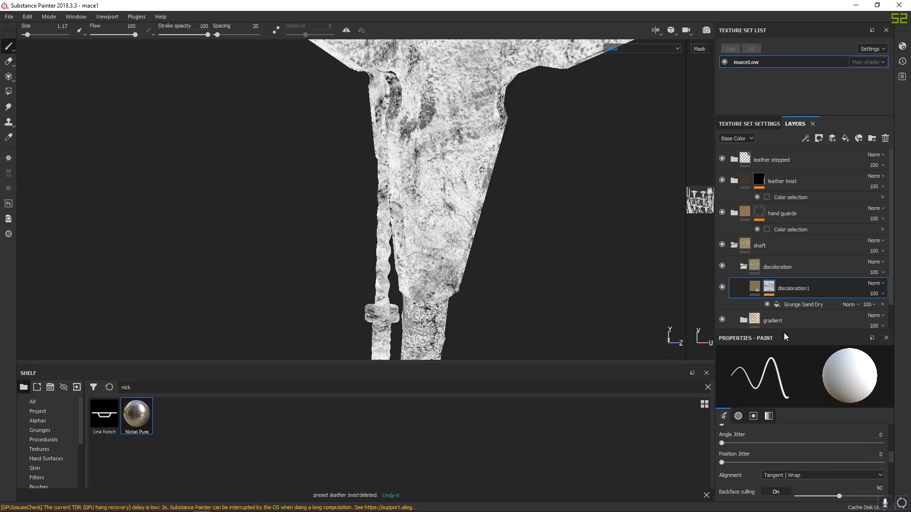
- Switch the Grunge Sand Dry fill in the discoloration1 mask to tri-planar projection with a hardness of 0
left_click_drag(784, 332, 783, 281)
scroll(779, 415, "up", 5)
scroll(787, 419, "down", 3)
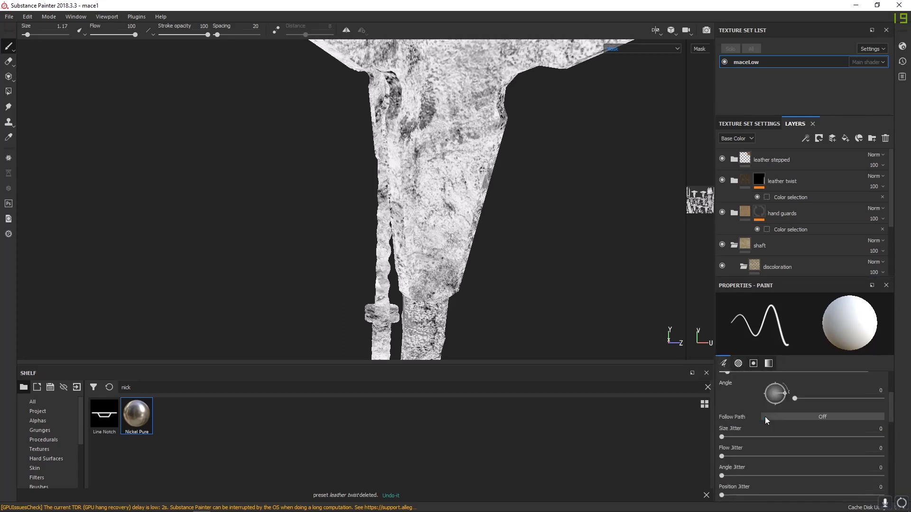
scroll(765, 416, "up", 3)
scroll(801, 252, "down", 3)
scroll(796, 243, "up", 1)
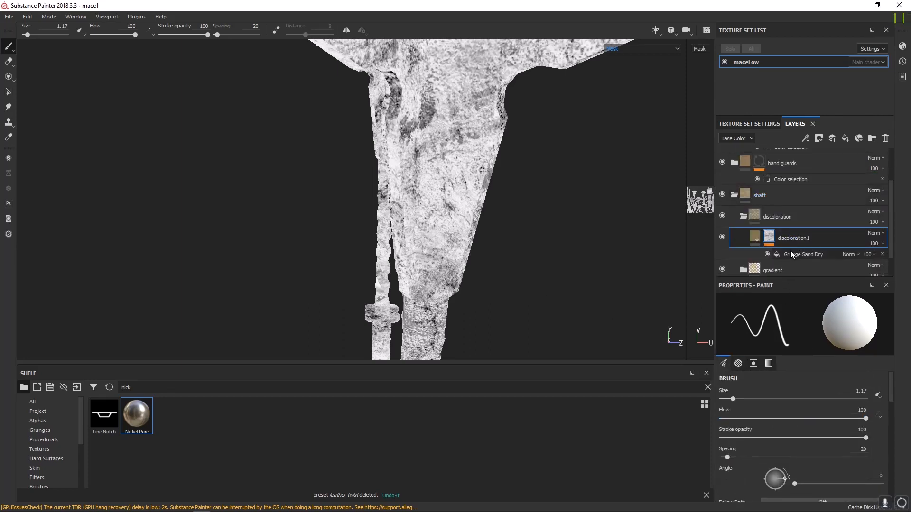
left_click(796, 253)
scroll(789, 425, "up", 2)
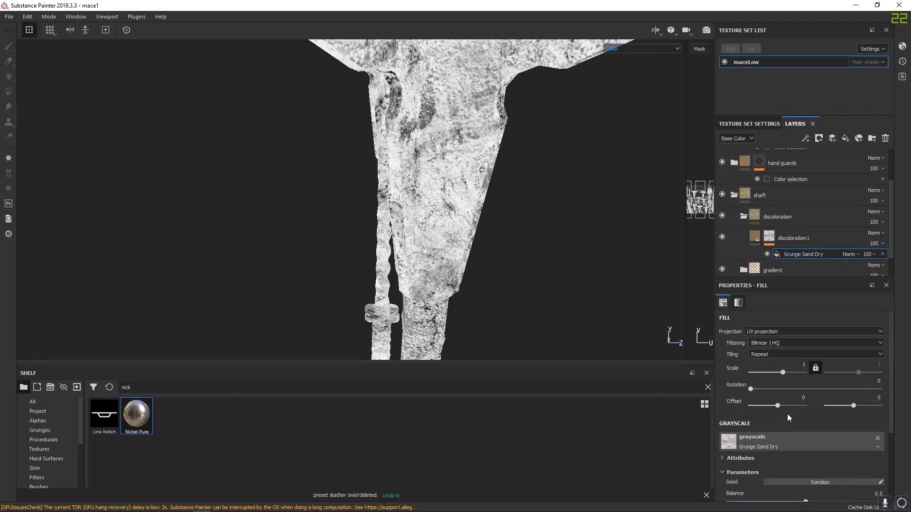
left_click_drag(784, 375, 785, 371)
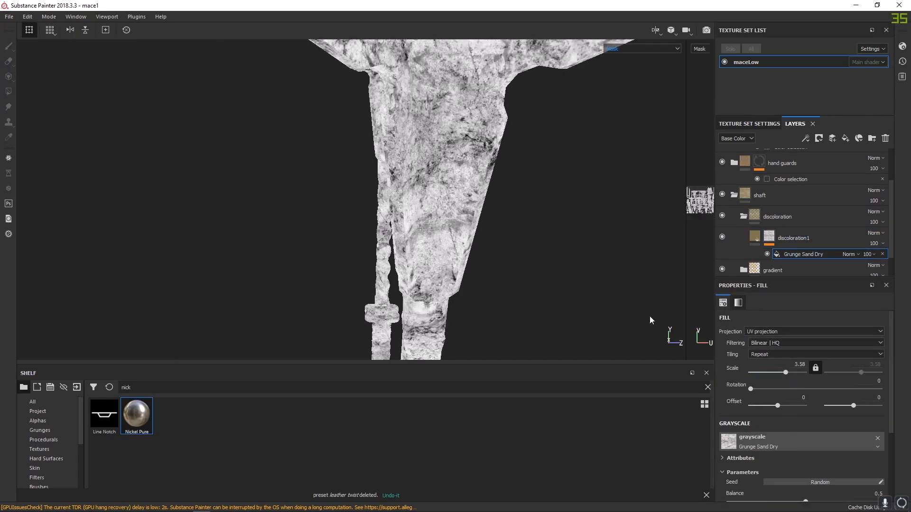
left_click(765, 331)
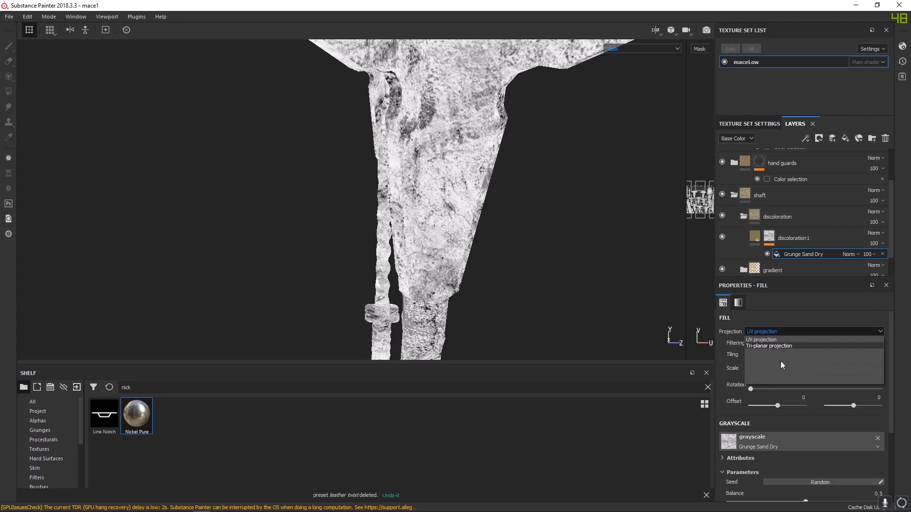
left_click(762, 344)
left_click_drag(773, 394, 732, 394)
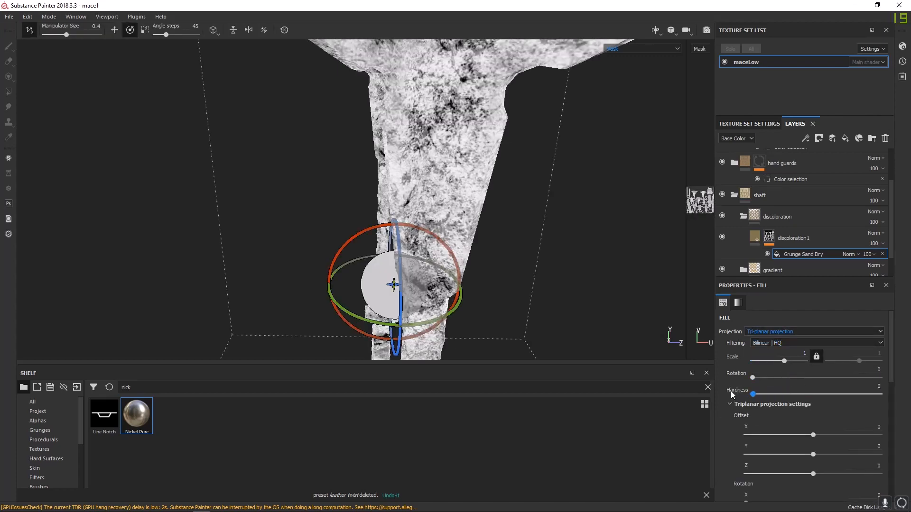
- Set the Grunge Sand Dry fill's contrast to 0 and its balance to 0.36
scroll(760, 440, "down", 2)
scroll(760, 442, "down", 1)
scroll(451, 244, "down", 3)
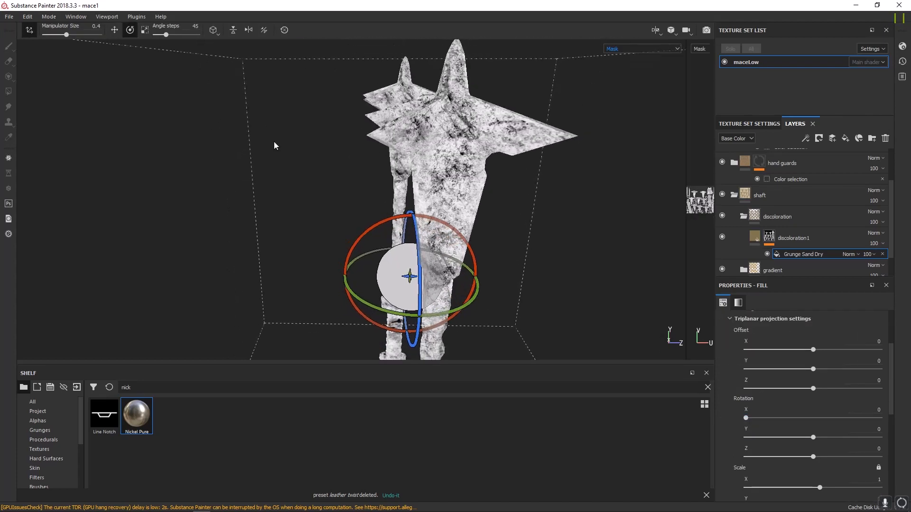
left_click_drag(275, 144, 430, 220, "alt")
left_click_drag(388, 254, 408, 247)
left_click_drag(368, 326, 384, 336)
scroll(813, 417, "down", 5)
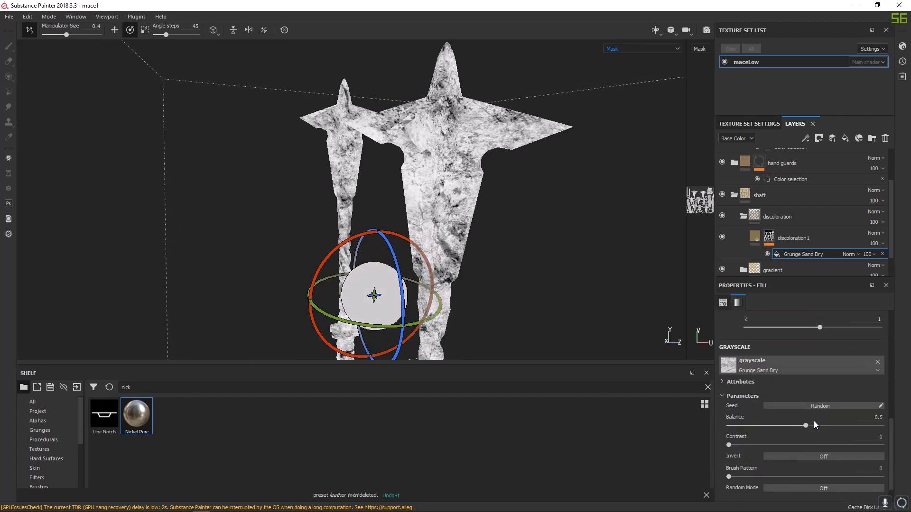
left_click_drag(730, 416, 703, 412)
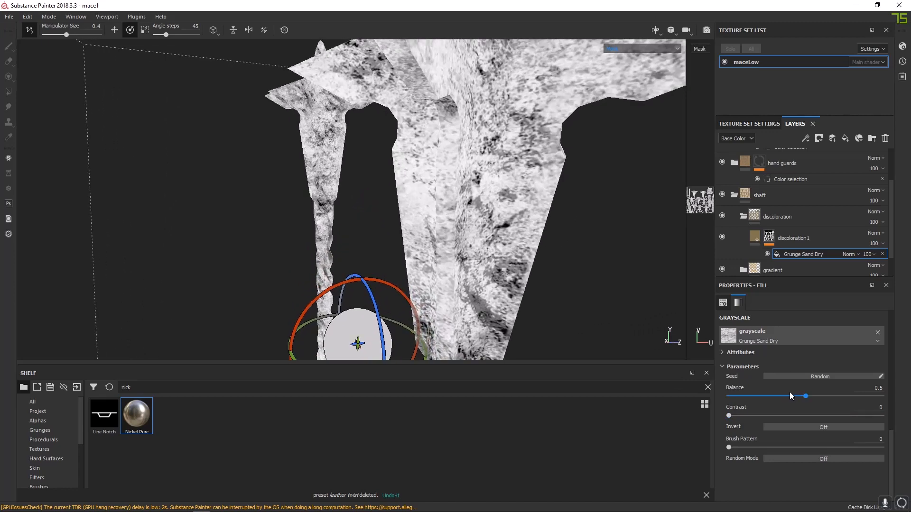
mouse_move(804, 396)
left_mouse_down()
mouse_move(772, 400)
mouse_move(807, 401)
mouse_move(785, 401)
left_mouse_up()
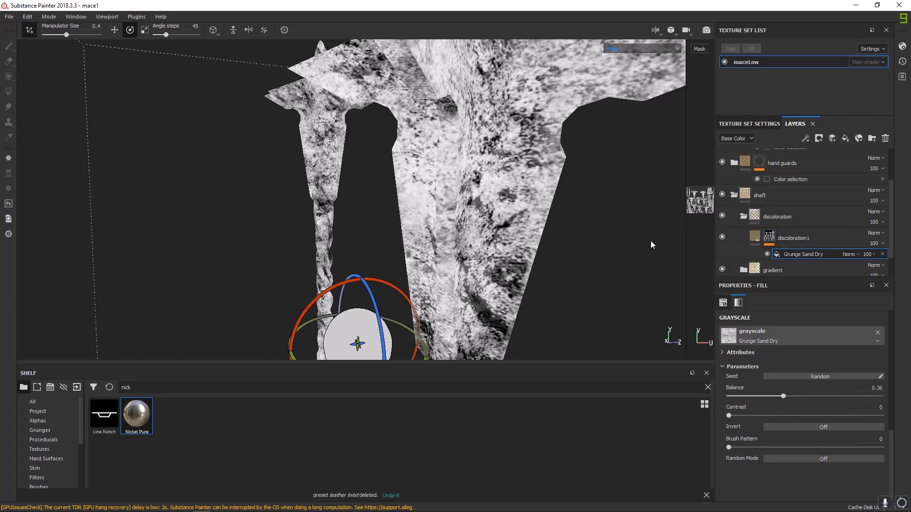
- Return to the material display and examine the discoloration on the mace head from several angles
key("m")
left_click_drag(522, 224, 503, 209, "alt")
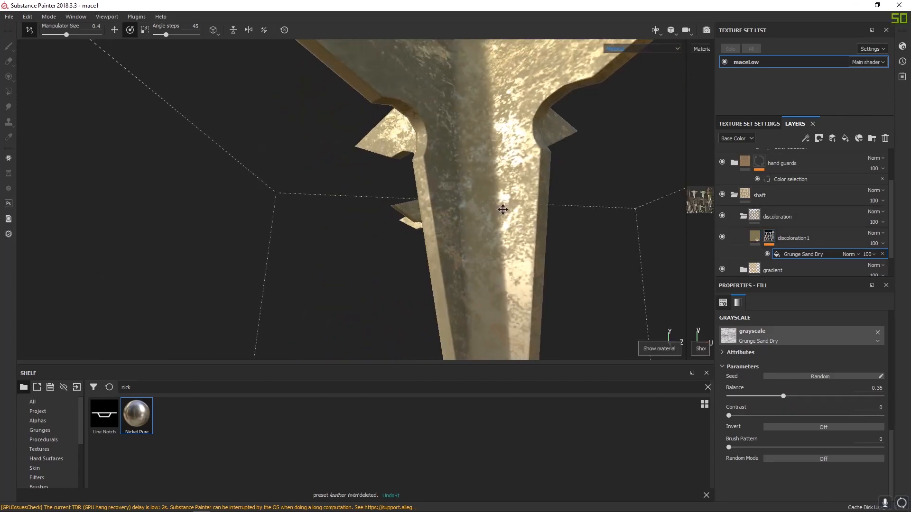
right_click_drag(503, 209, 682, 316, "alt")
mouse_move(682, 317)
left_mouse_down("alt")
mouse_move(508, 217)
mouse_move(573, 235)
left_mouse_up("alt")
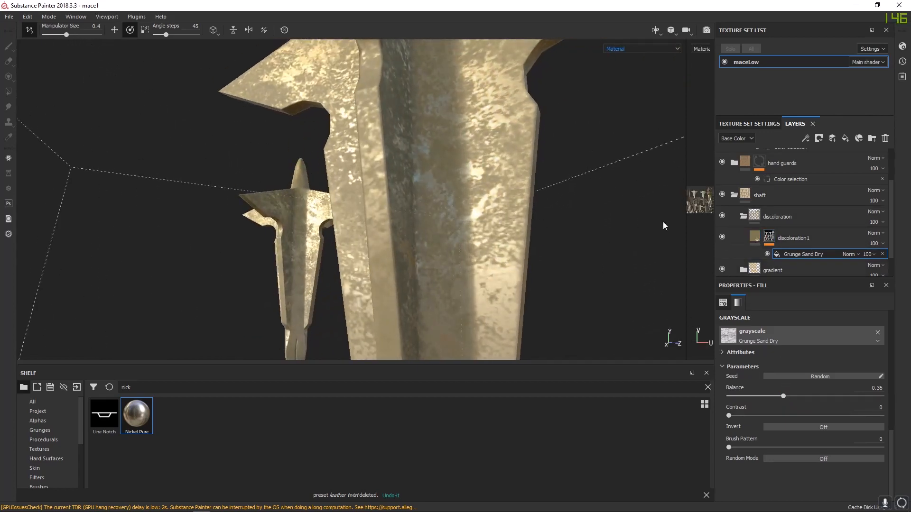
right_click_drag(573, 236, 493, 186, "shift")
left_click_drag(493, 185, 462, 173, "alt")
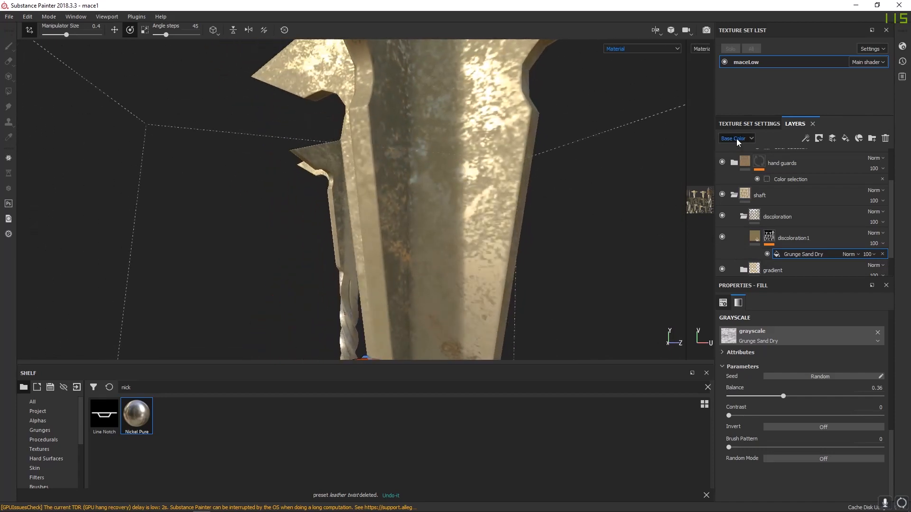
- Lower the opacity of the Grunge Sand Dry fill in the discoloration1 mask to 11
left_click(733, 138)
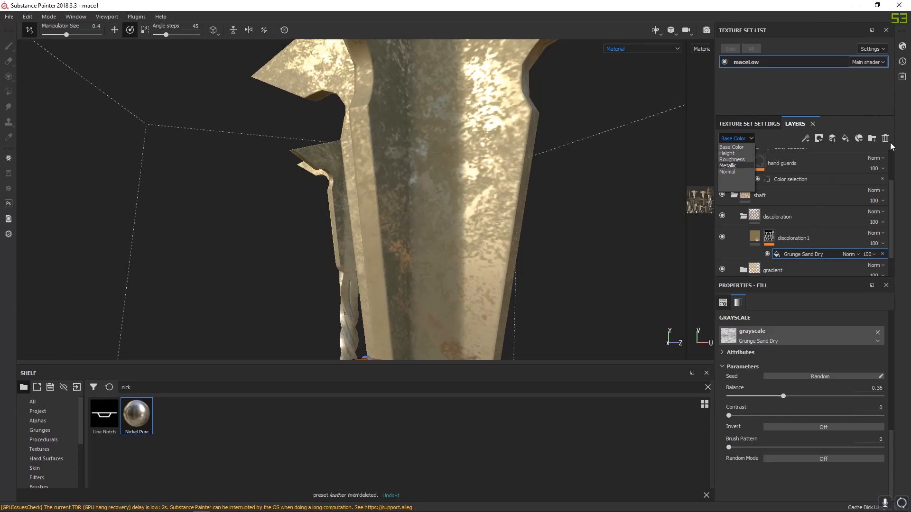
left_click(891, 193)
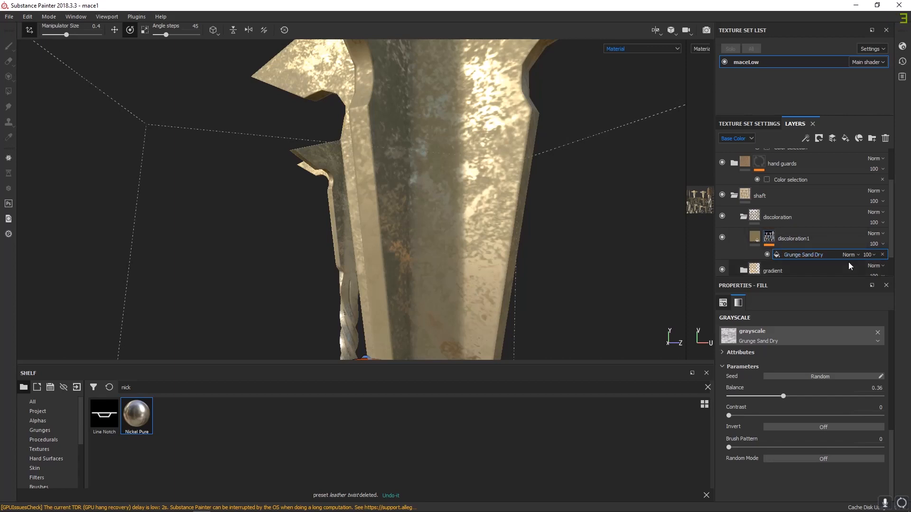
left_click(873, 255)
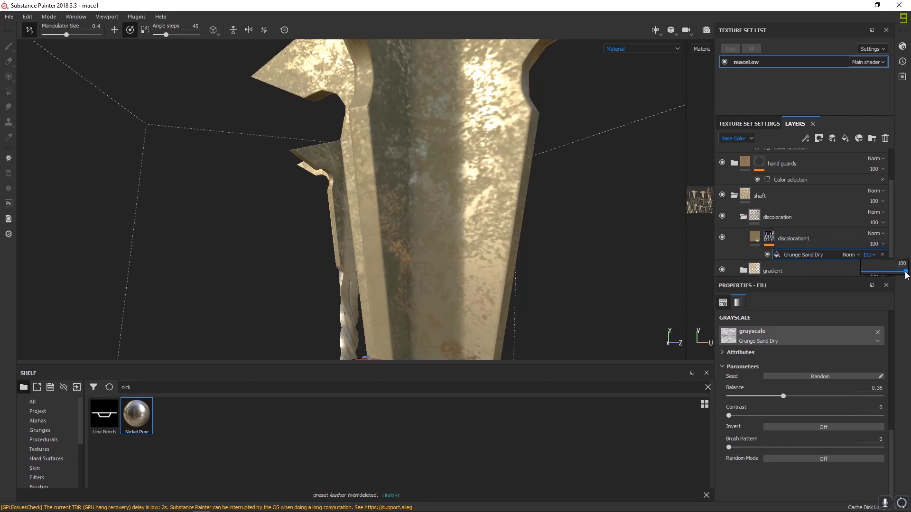
left_click_drag(905, 271, 870, 273)
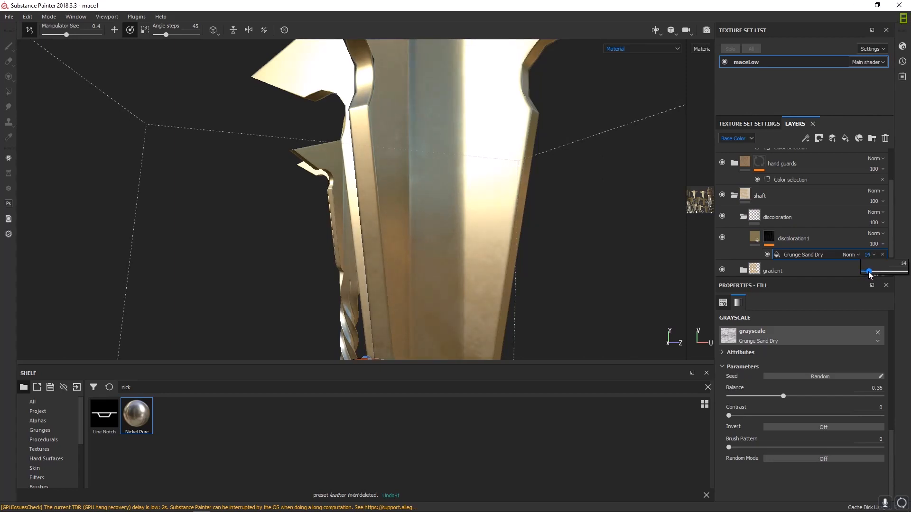
left_click_drag(870, 274, 868, 274)
left_click_drag(467, 220, 488, 209, "alt")
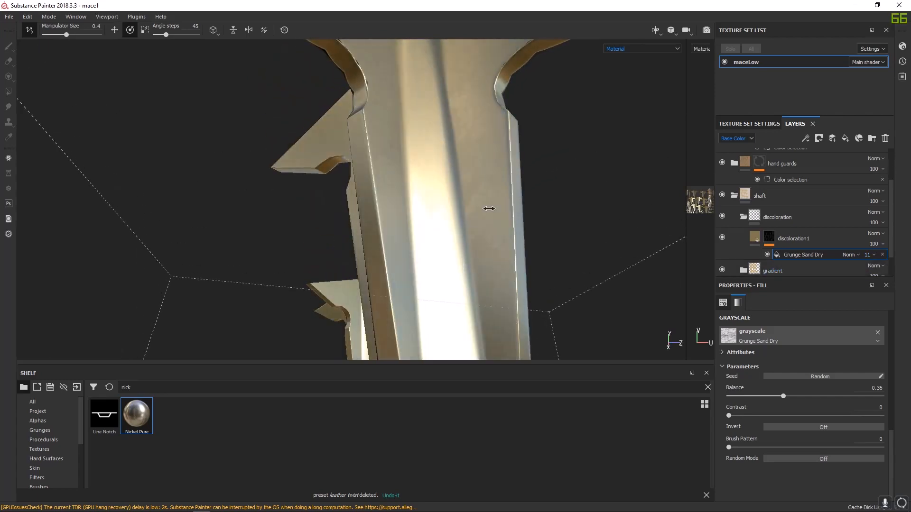
- Examine the grunge discoloration on the mace head from several angles and distances
right_click_drag(489, 209, 494, 220, "shift")
scroll(378, 128, "down", 3)
left_click_drag(374, 154, 446, 183, "alt")
right_click_drag(446, 183, 469, 192, "shift")
left_click_drag(470, 192, 451, 174, "alt")
mouse_move(451, 173)
right_mouse_down("shift")
mouse_move(460, 175)
mouse_move(445, 181)
right_mouse_up("shift")
left_click_drag(446, 181, 565, 236, "alt")
- Duplicate the discoloration1 layer and rename the copy discoloration2
left_click(826, 237)
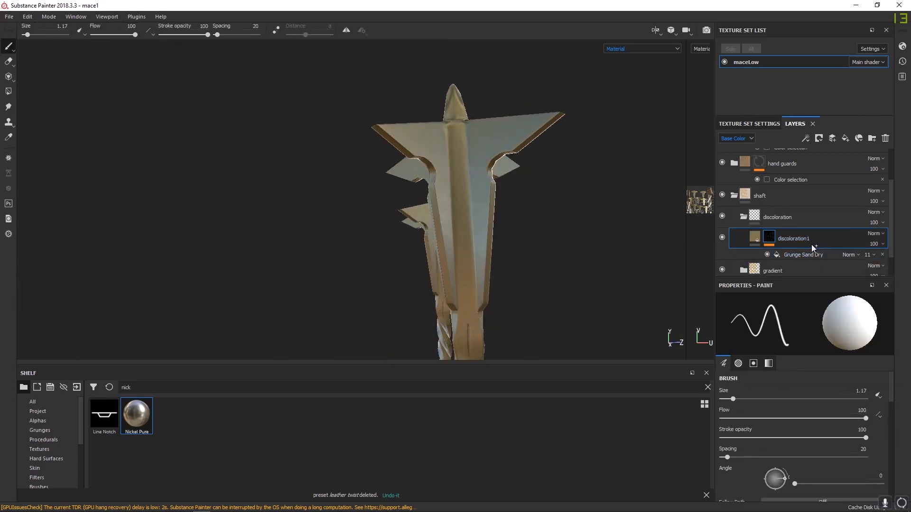
key("ctrl+d")
double_click(795, 238)
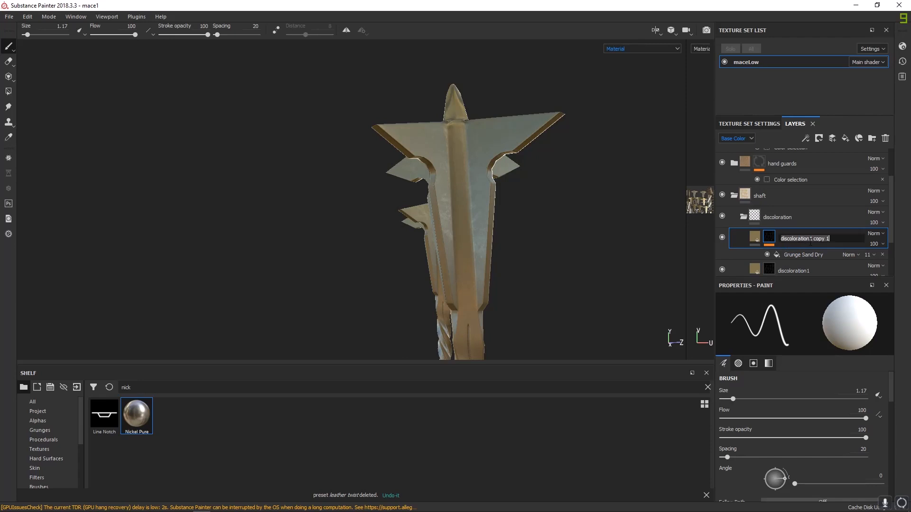
left_click_drag(809, 239, 842, 241)
type("2")
left_click(810, 227)
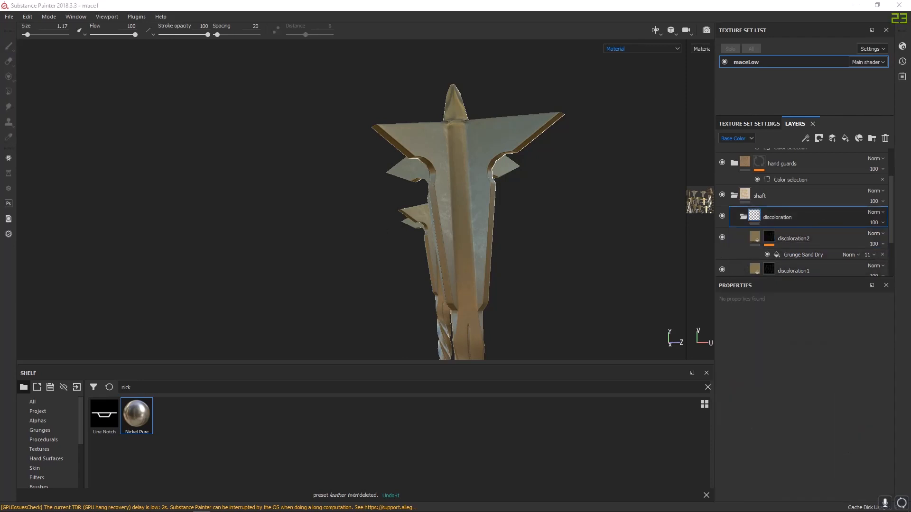
- Change the discoloration2 fill's base color to a pale greyish teal
left_click(758, 239)
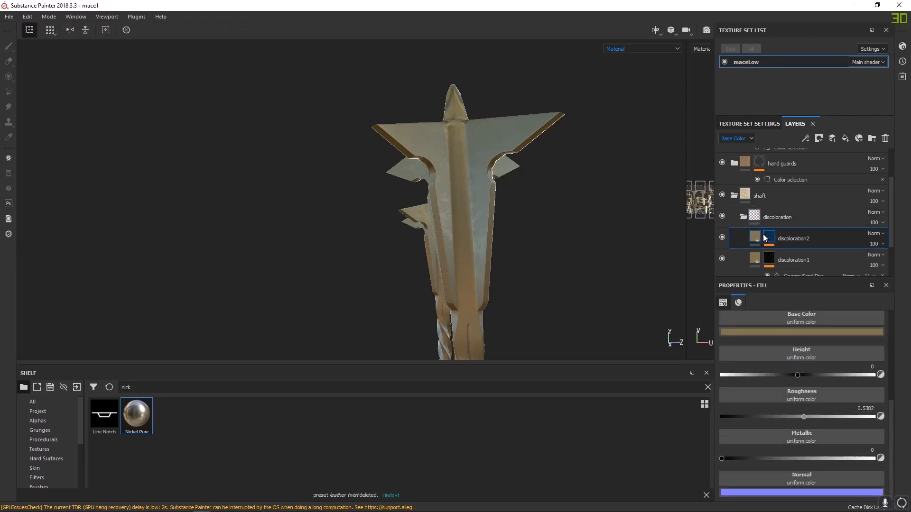
left_click(767, 331)
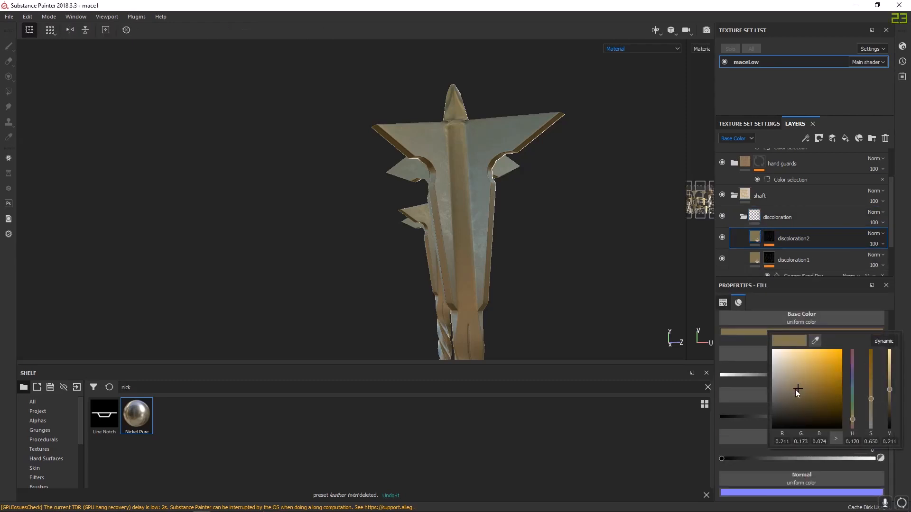
left_click_drag(796, 390, 790, 371)
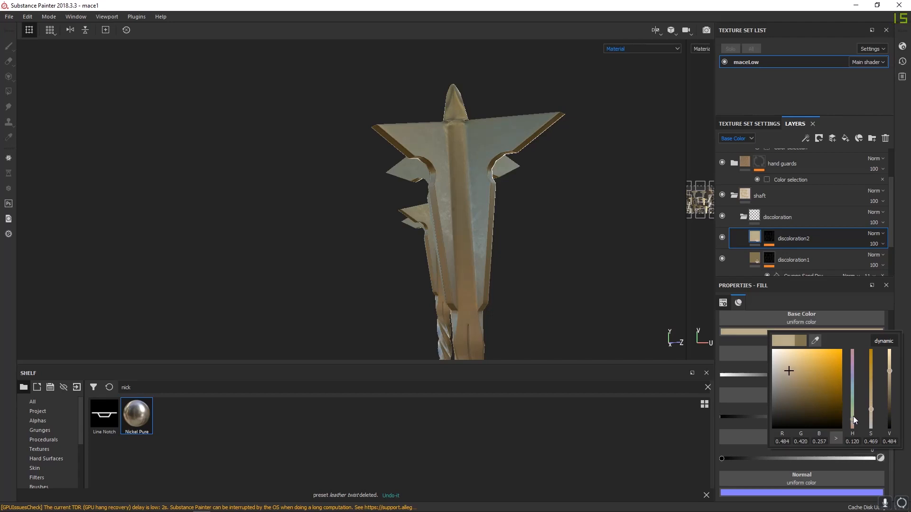
left_click_drag(854, 416, 853, 392)
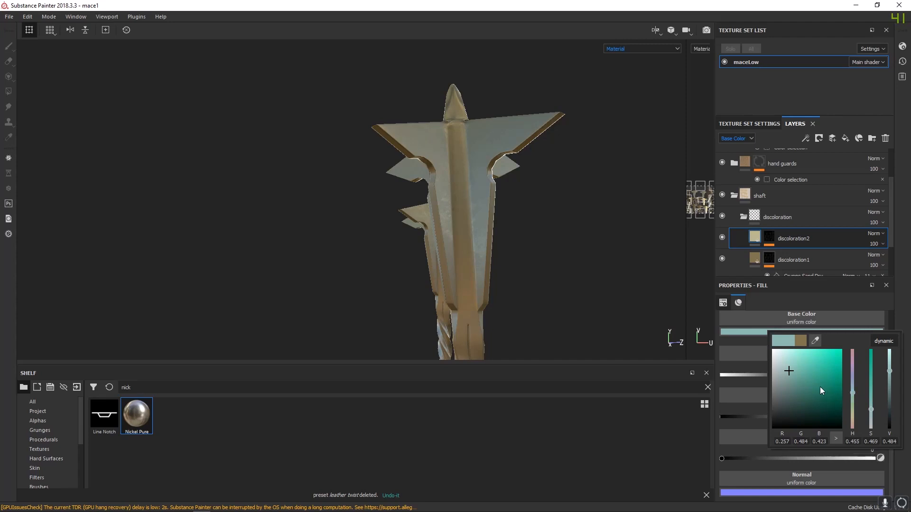
left_click_drag(790, 368, 784, 376)
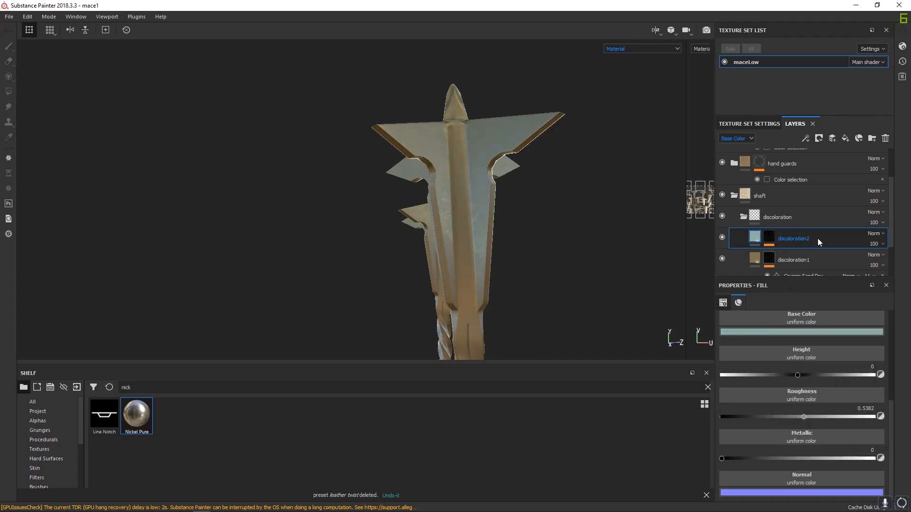
- Replace the Grunge Sand Dry texture in the discoloration2 mask with Grunge Marble Shapes
left_click(768, 237)
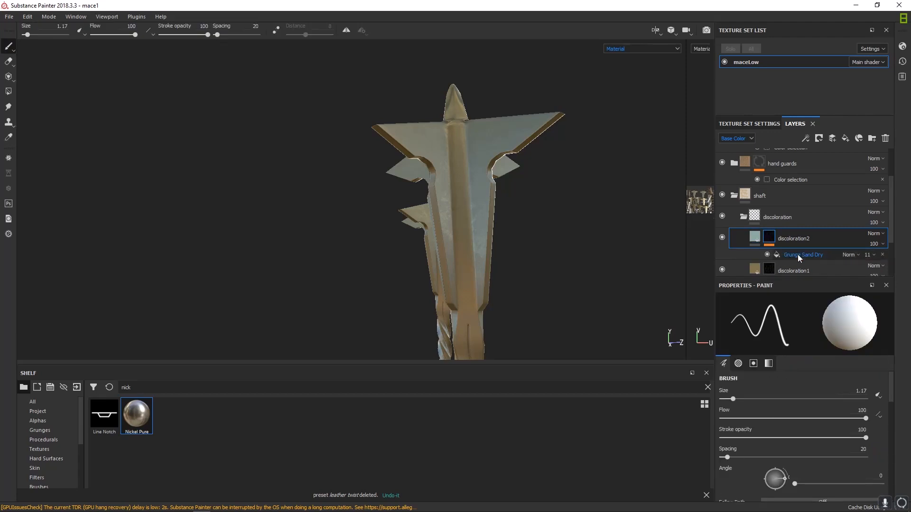
left_click(798, 254)
scroll(802, 408, "down", 2)
left_click(772, 398)
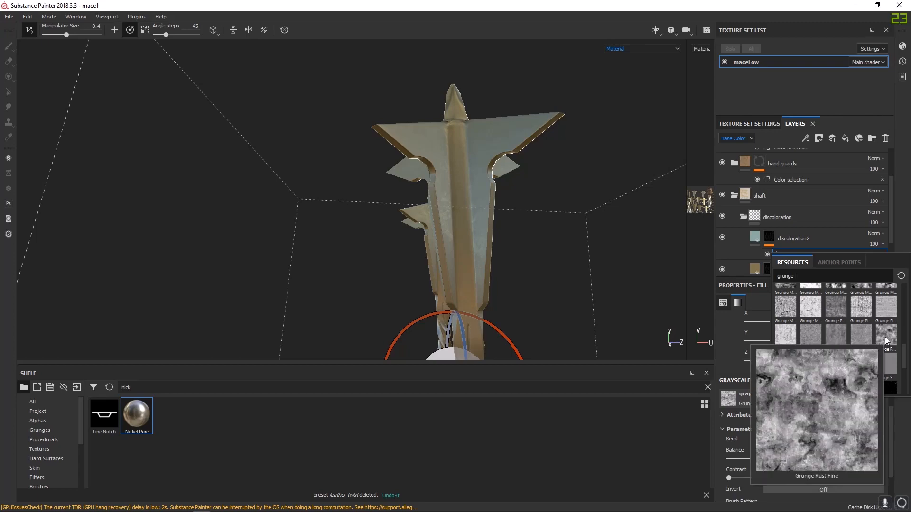
mouse_move(861, 312)
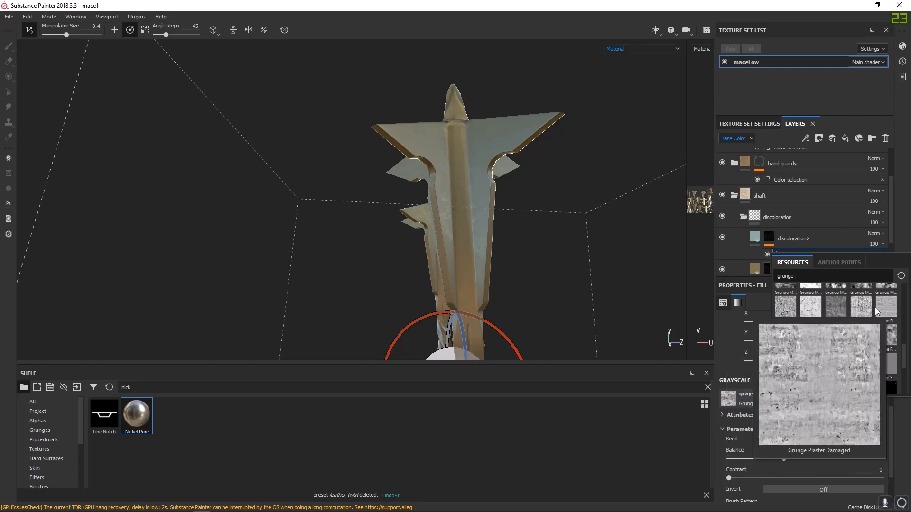
mouse_move(810, 308)
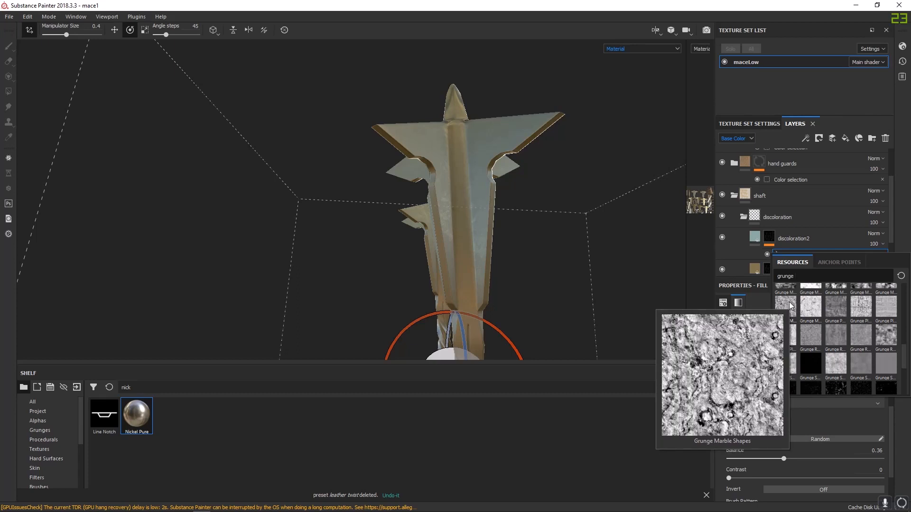
left_click(790, 304)
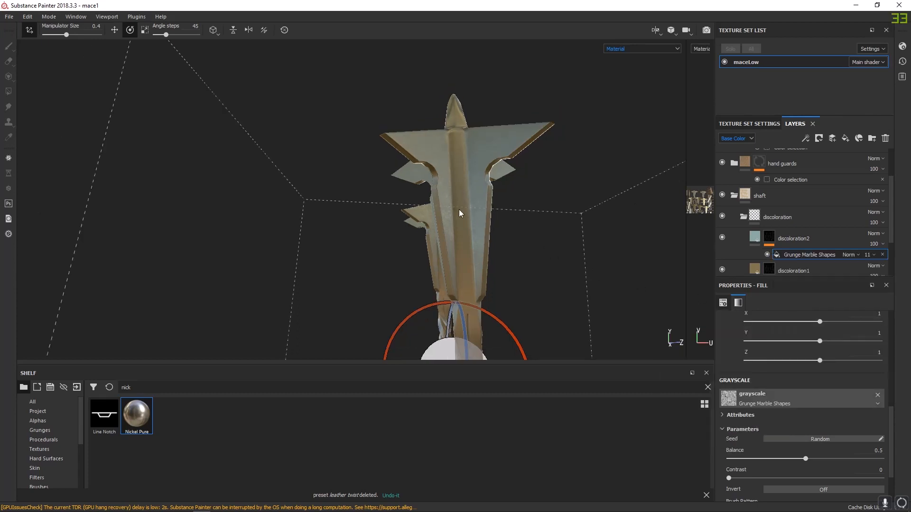
- Display the discoloration2 mask and set the Grunge Marble Shapes fill's contrast to 0.19, keeping its balance at 0.5
left_click(769, 237)
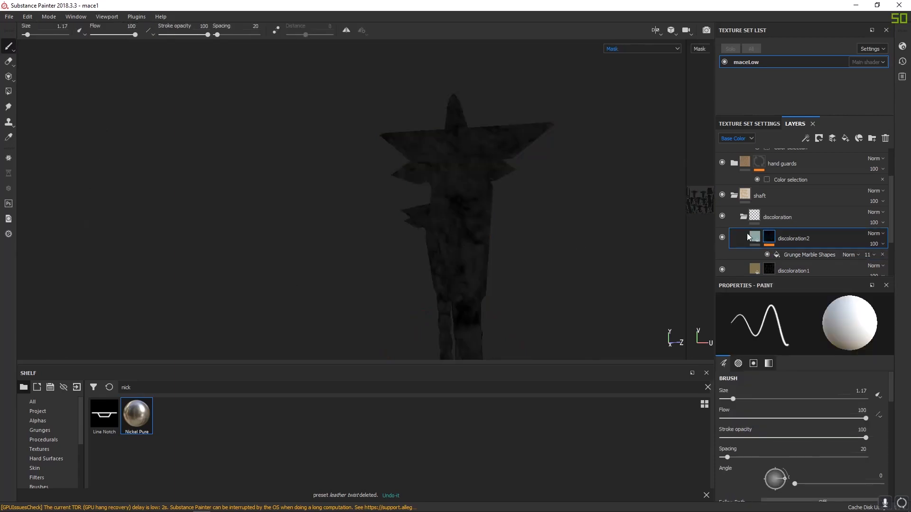
scroll(470, 193, "up", 3)
scroll(474, 167, "up", 3)
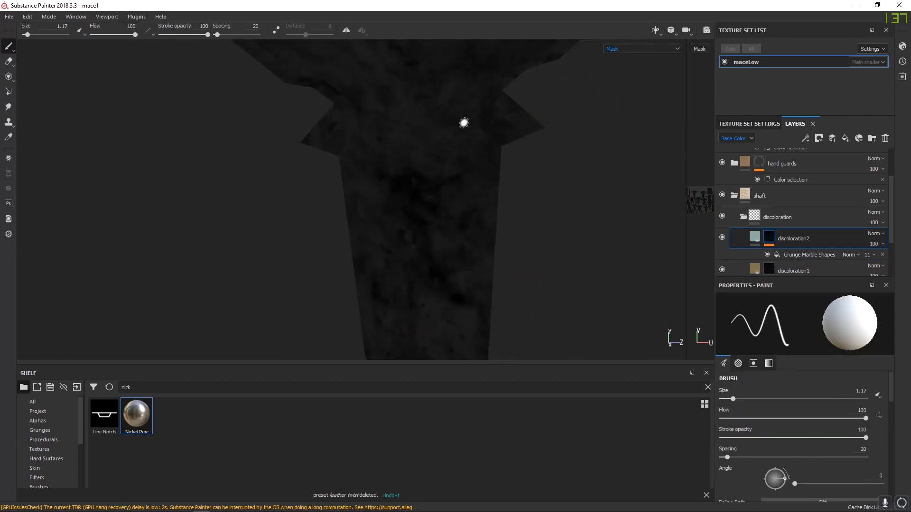
left_click(802, 255)
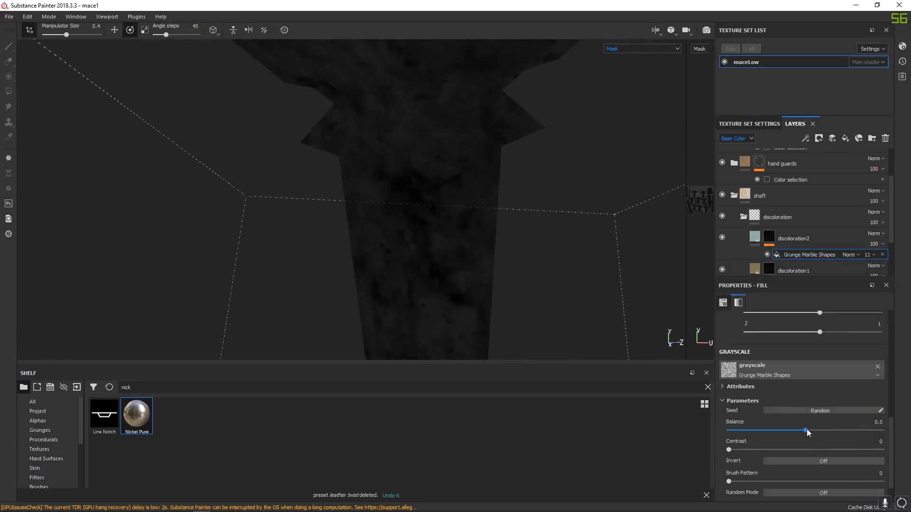
scroll(802, 429, "down", 1)
left_click_drag(729, 422, 758, 421)
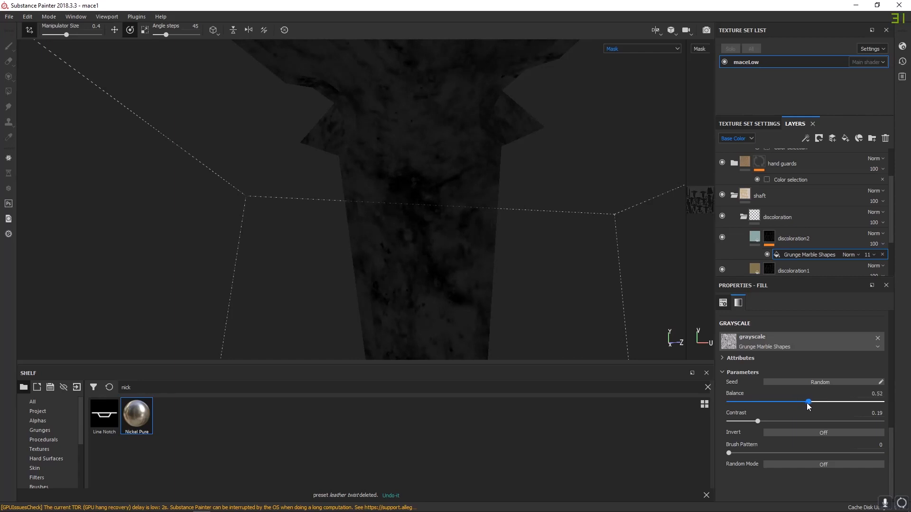
- Add a Levels effect to the discoloration2 mask with the white input at 0.176 and the midtone at 0.666
left_click(770, 239)
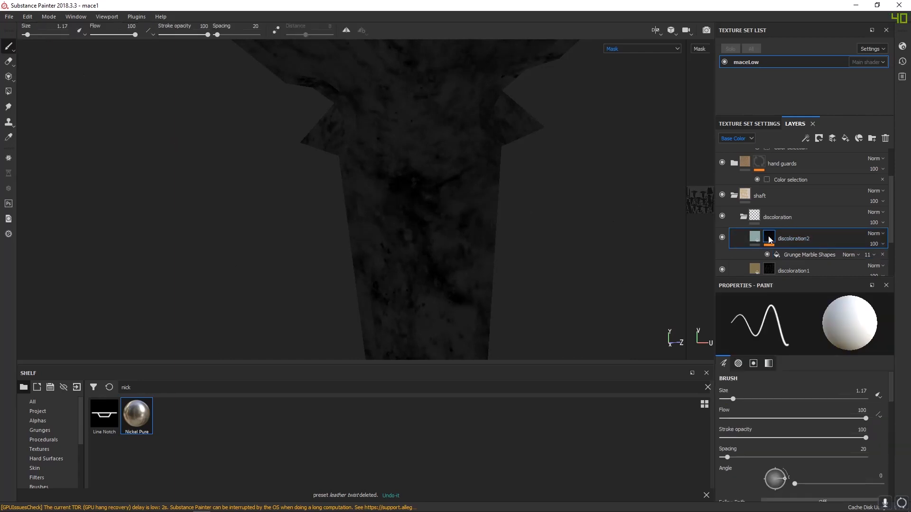
right_click(770, 240)
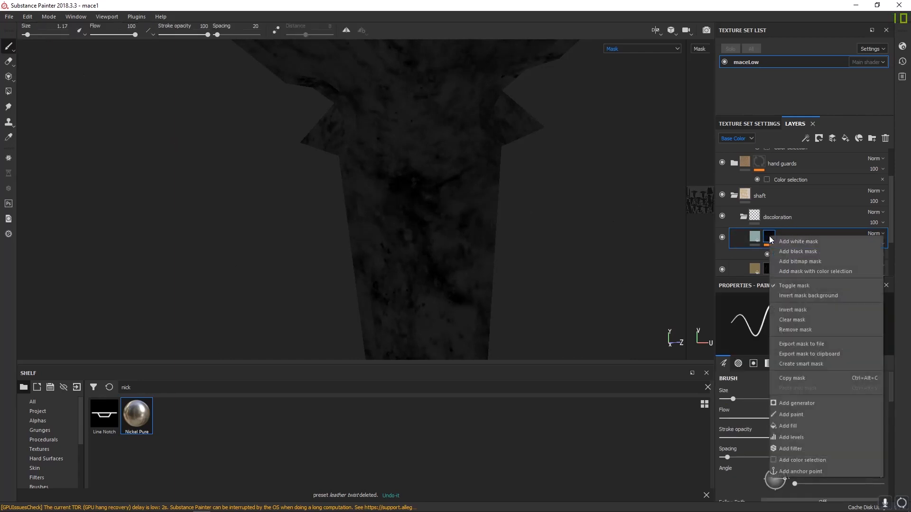
left_click(798, 439)
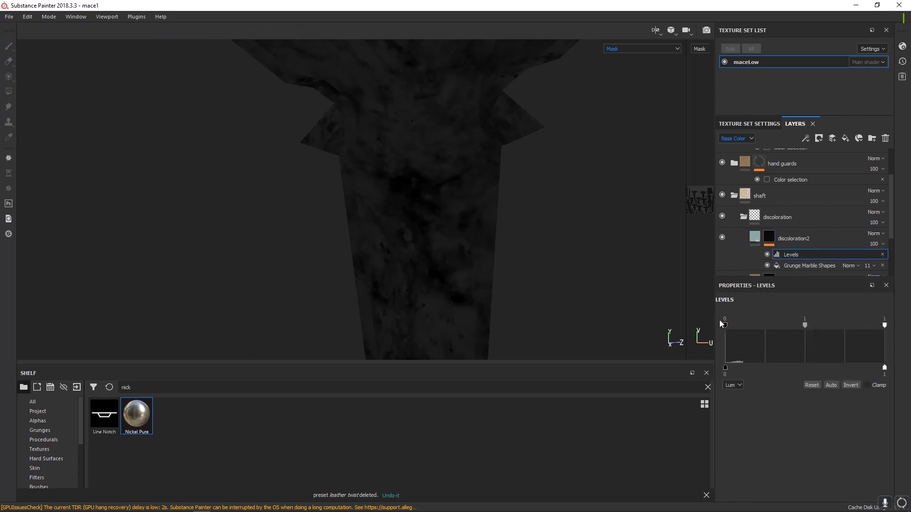
left_click_drag(730, 327, 713, 326)
left_click_drag(884, 325, 734, 326)
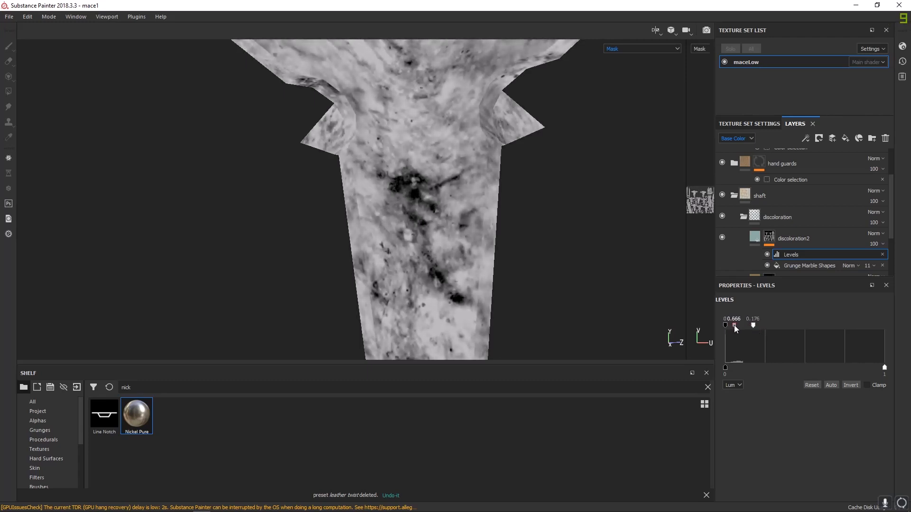
- Return to the material display and adjust the opacity of the Grunge Marble Shapes fill in the discoloration2 mask
key("m")
left_click_drag(441, 246, 526, 261, "alt")
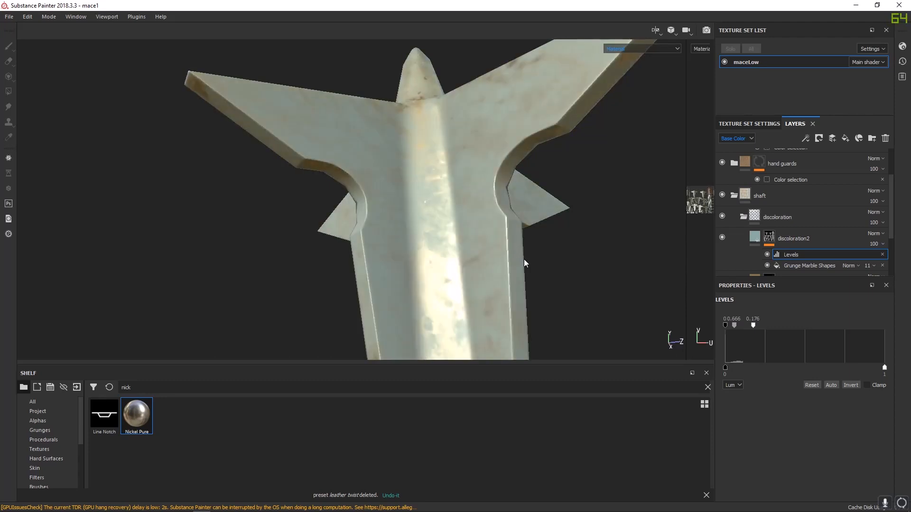
scroll(810, 249, "down", 1)
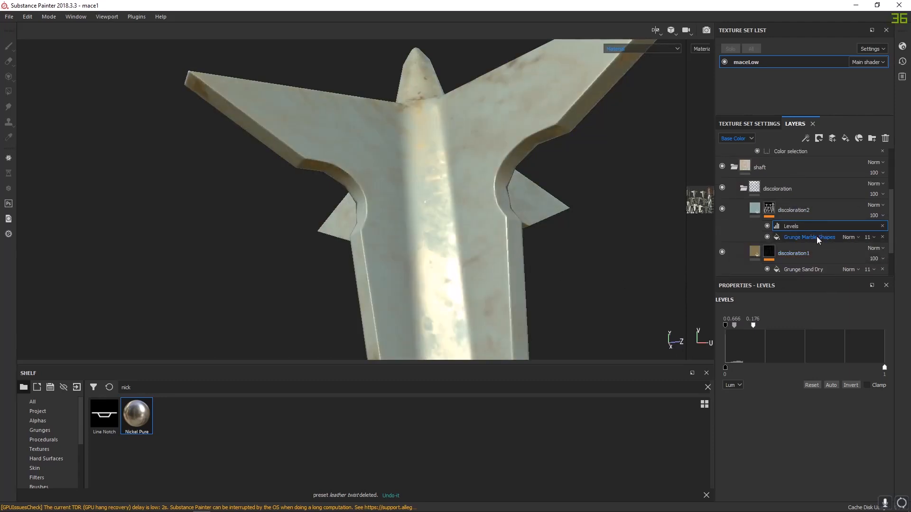
left_click(814, 237)
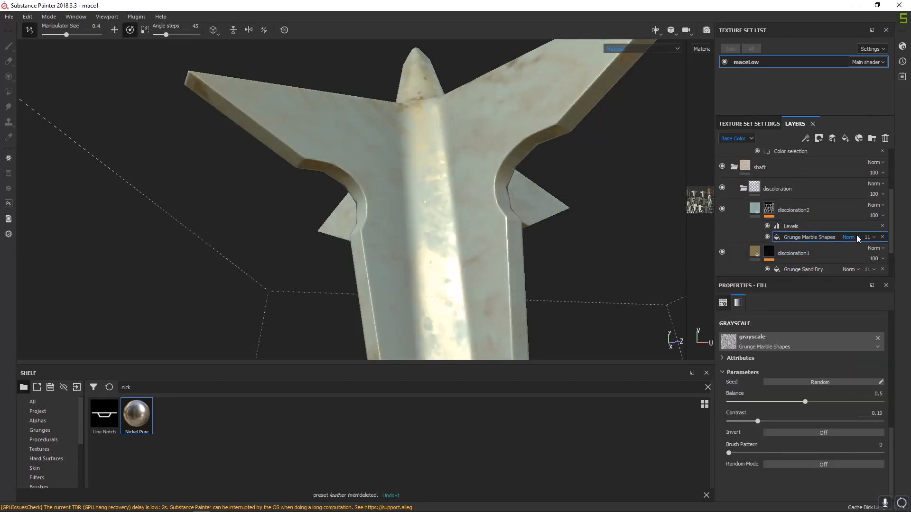
left_click(875, 237)
left_click_drag(870, 256, 870, 257)
left_click_drag(491, 242, 506, 274, "alt")
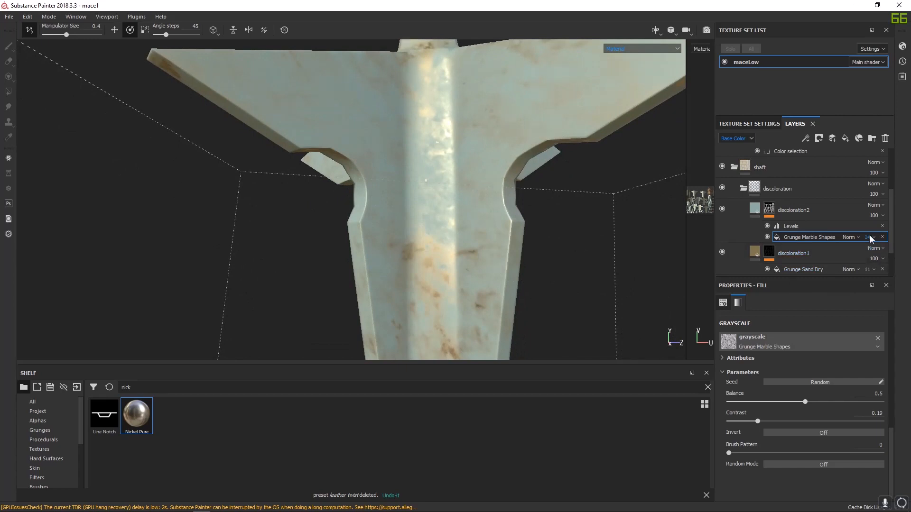
- Disable the Levels effect in the discoloration2 mask and lower the Grunge Marble Shapes fill's opacity
left_click(793, 226)
left_click(767, 227)
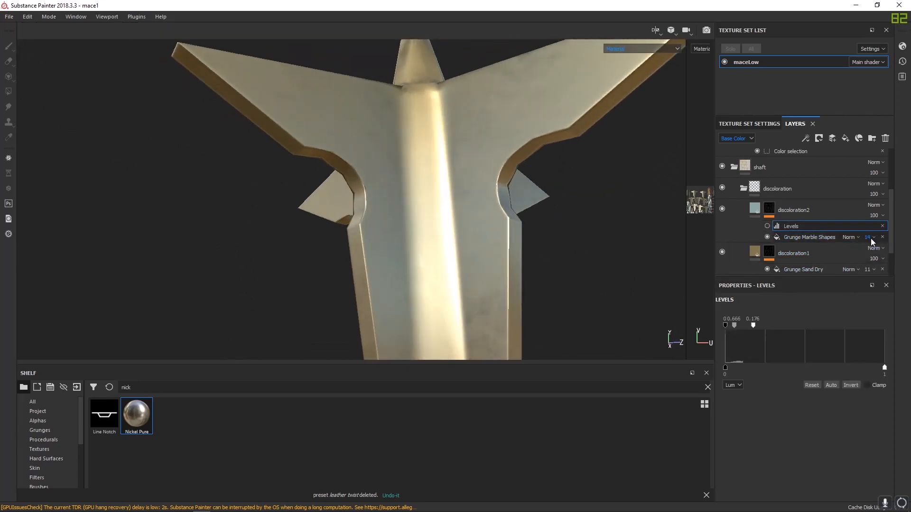
left_click(873, 237)
mouse_move(872, 255)
left_mouse_down()
mouse_move(882, 256)
mouse_move(866, 254)
left_mouse_up()
- Set the discoloration2 fill's roughness to 0.4587
left_click_drag(597, 244, 468, 209, "alt")
left_click(760, 212)
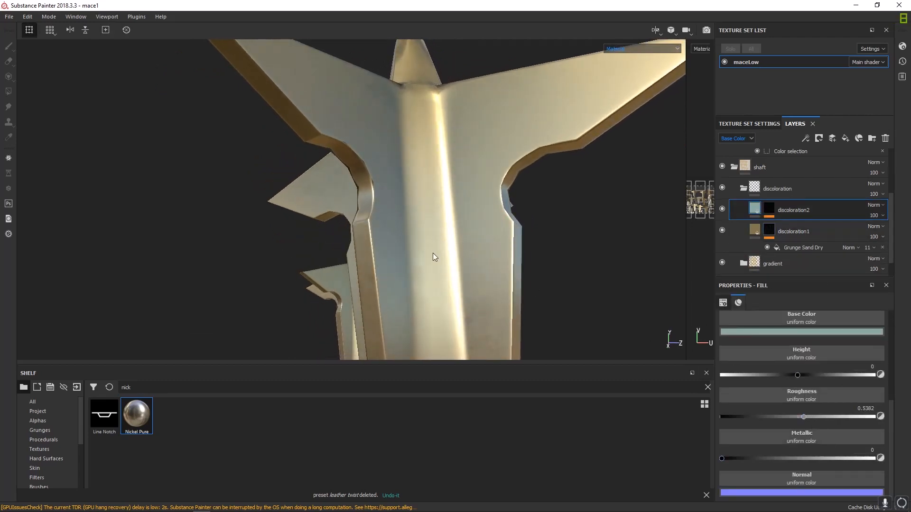
left_click_drag(805, 417, 791, 418)
- Examine the layered discoloration on the mace head and the twisted shaft from several angles and distances
left_click_drag(452, 188, 483, 293, "alt")
scroll(474, 241, "down", 4)
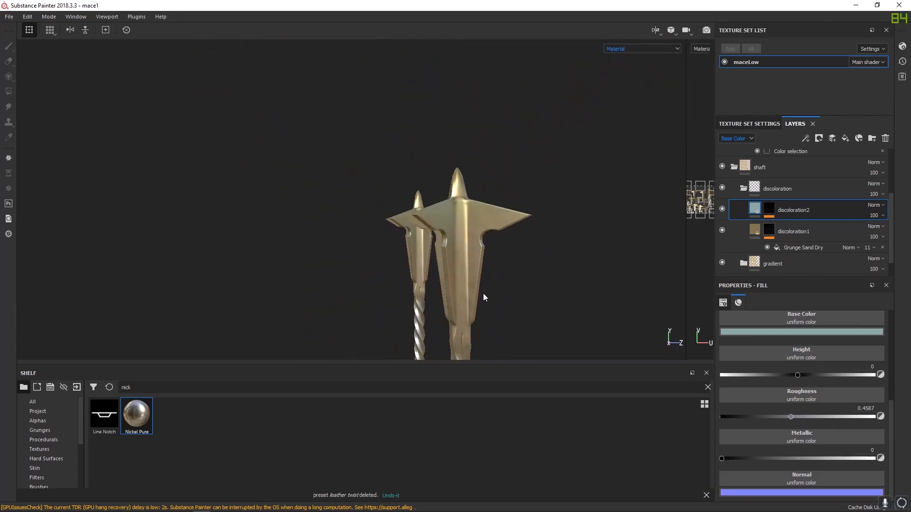
right_click_drag(483, 293, 460, 274, "shift")
left_click_drag(460, 275, 448, 258, "alt")
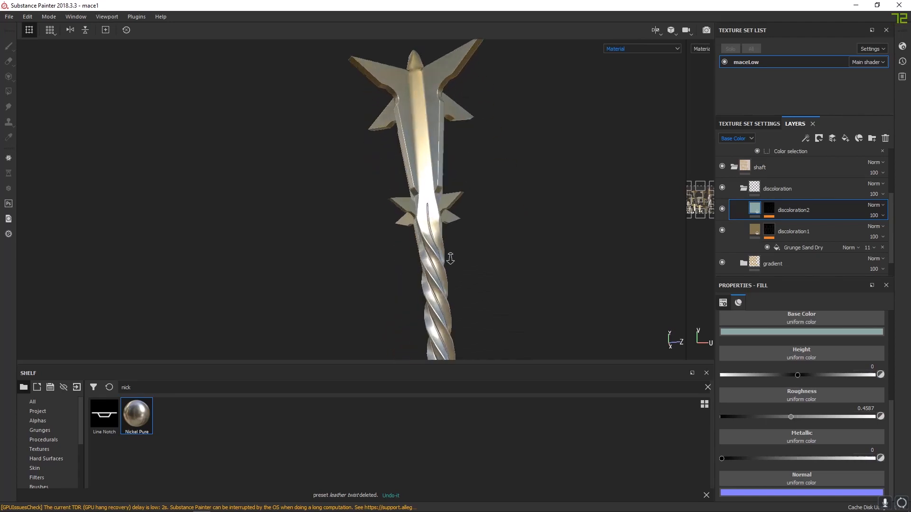
right_click_drag(447, 258, 511, 305, "alt")
middle_click_drag(511, 304, 450, 190, "alt")
left_click_drag(450, 190, 441, 226, "alt")
left_click_drag(408, 165, 442, 199, "alt")
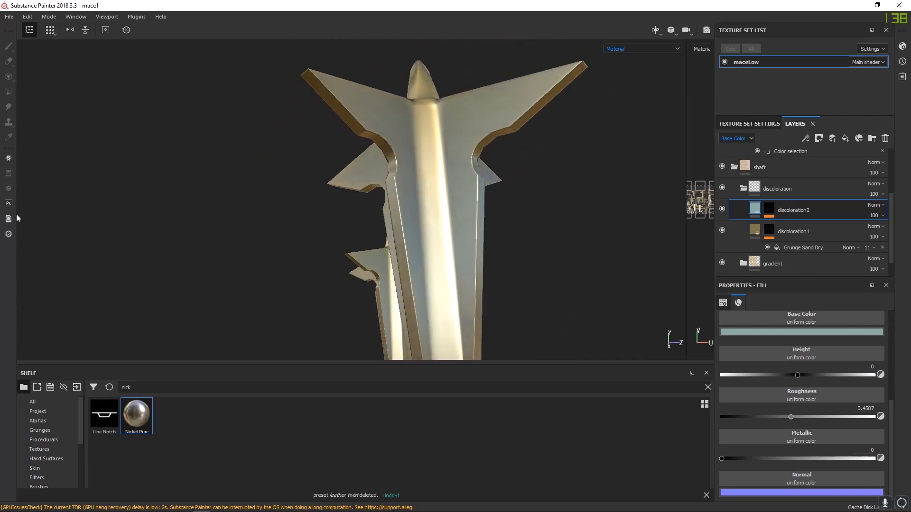
- Collapse the discoloration folder and create a folder named pitting above it in the shaft group
left_click(783, 188)
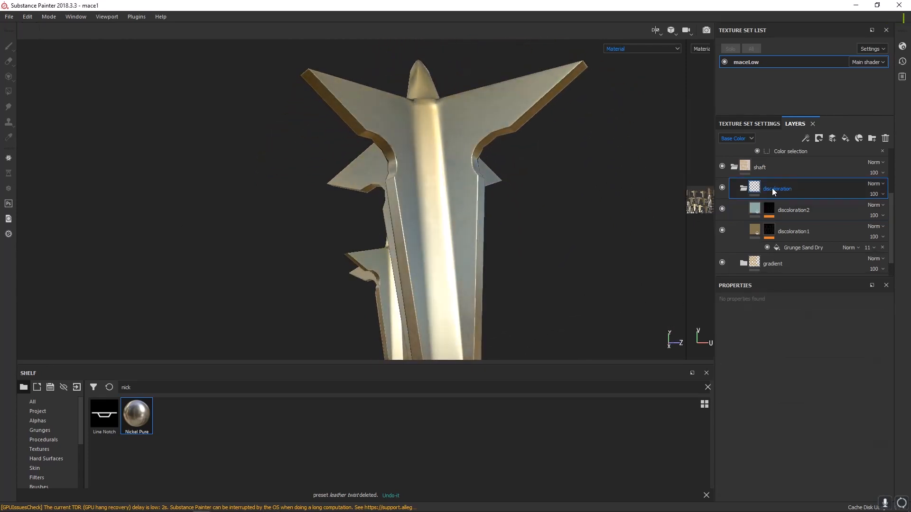
left_click(743, 189)
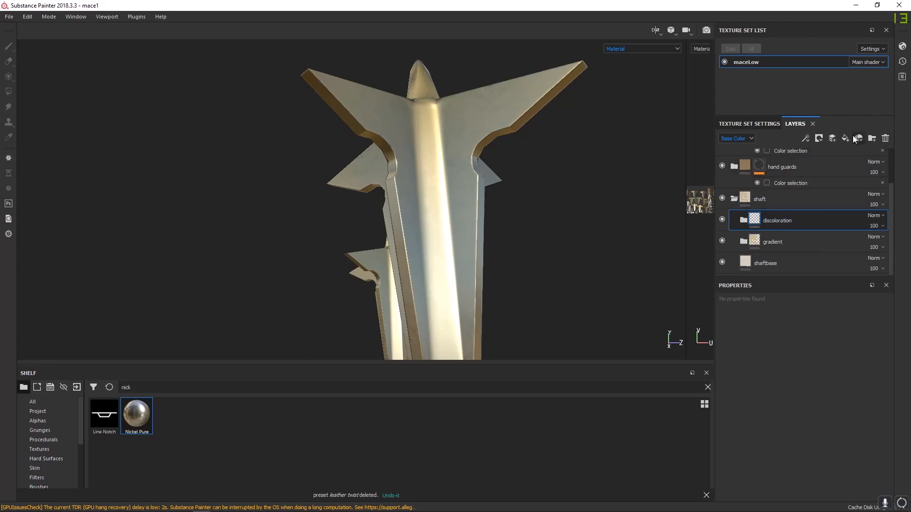
left_click(867, 140)
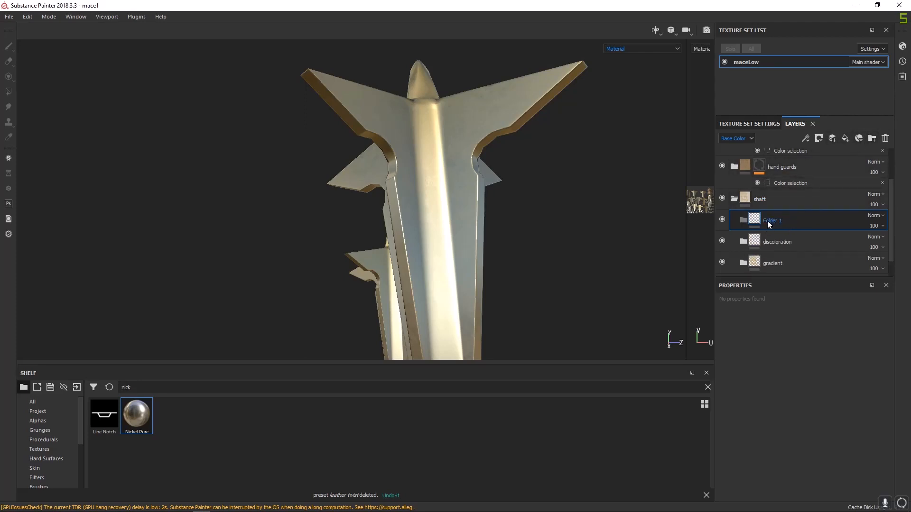
double_click(767, 221)
type("pitting")
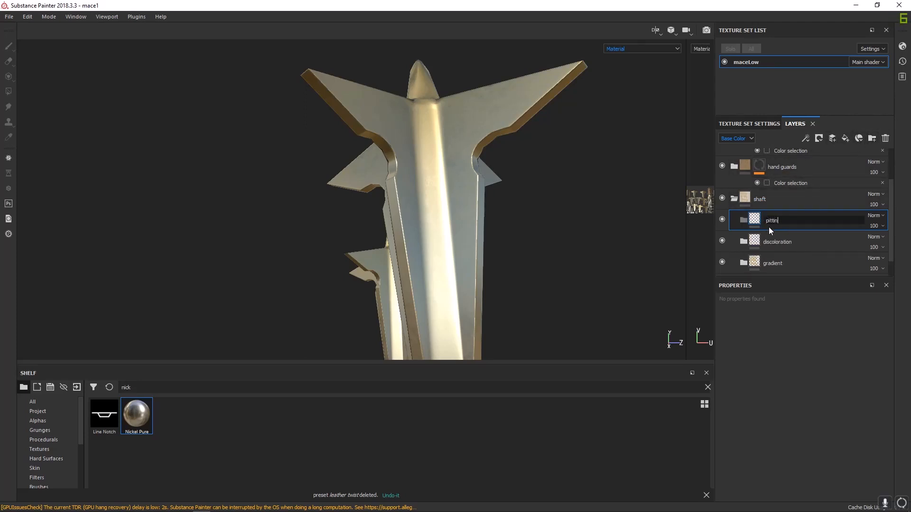
key("Return")
- Add a fill layer and place it inside the pitting folder
left_click(845, 138)
left_click_drag(785, 218, 788, 234)
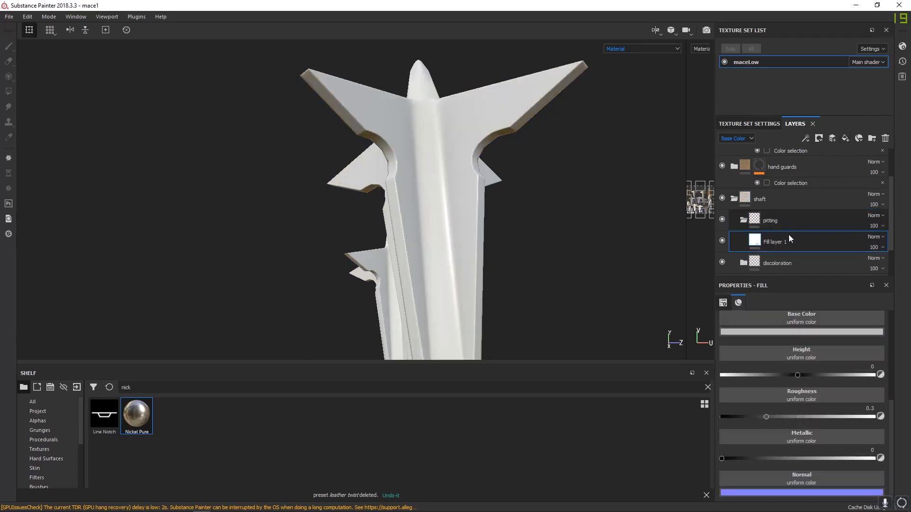
- Set the pitting fill layer's base color to a very dark, desaturated brown
left_click(773, 333)
left_click_drag(795, 406, 801, 416)
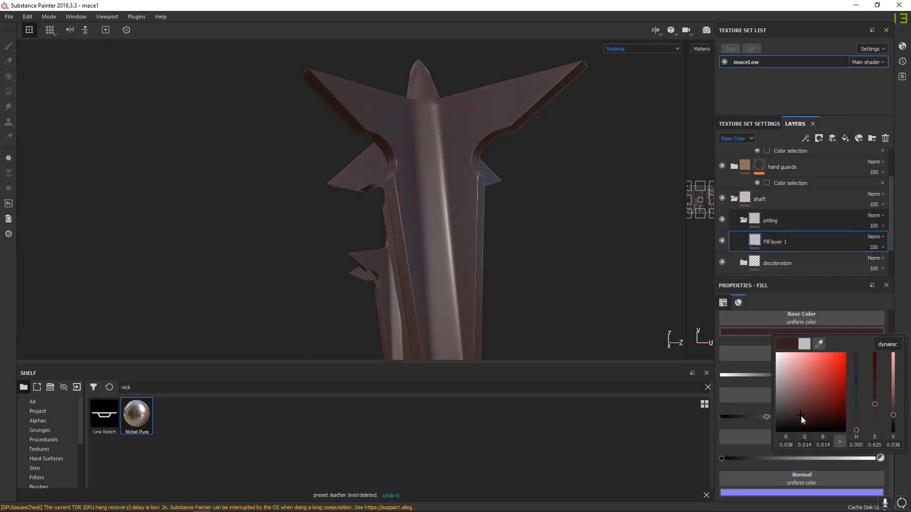
left_click_drag(855, 428, 858, 427)
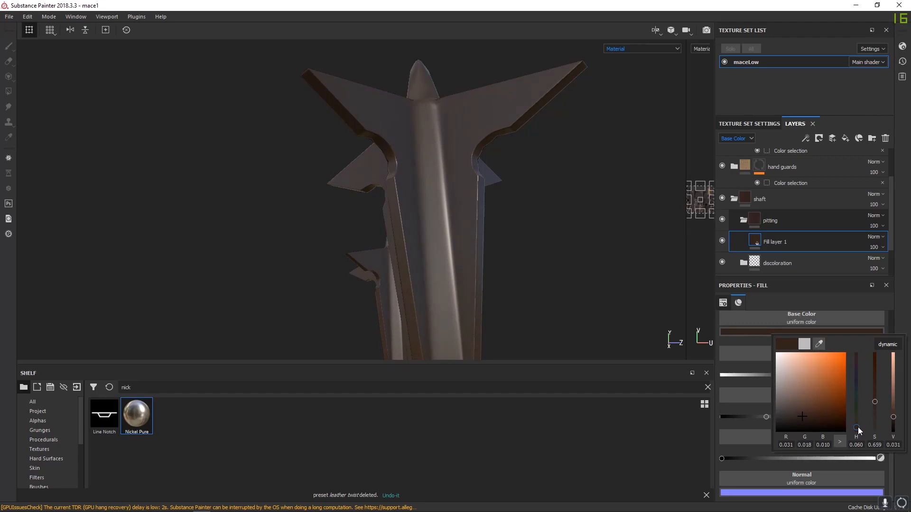
left_click_drag(802, 417, 799, 420)
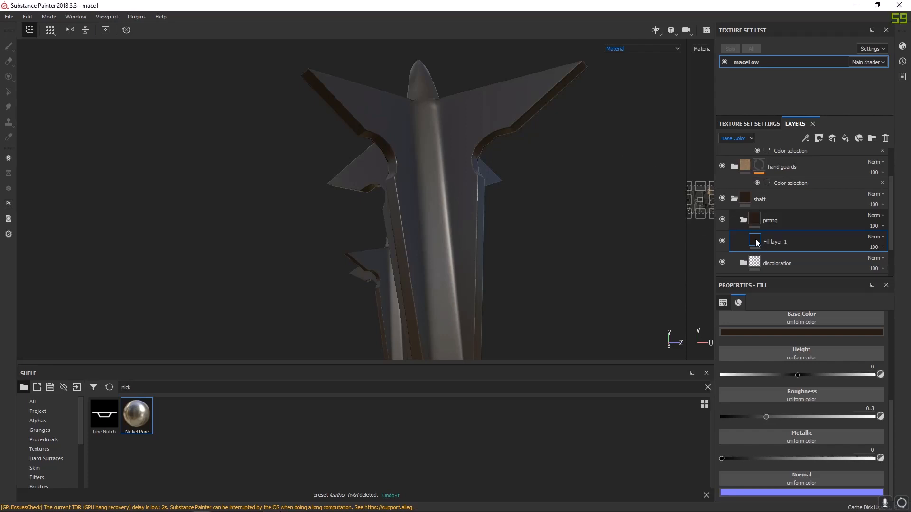
- Add a black mask to the pitting fill layer and give it a Mask Editor generator
right_click(758, 242)
left_click(793, 255)
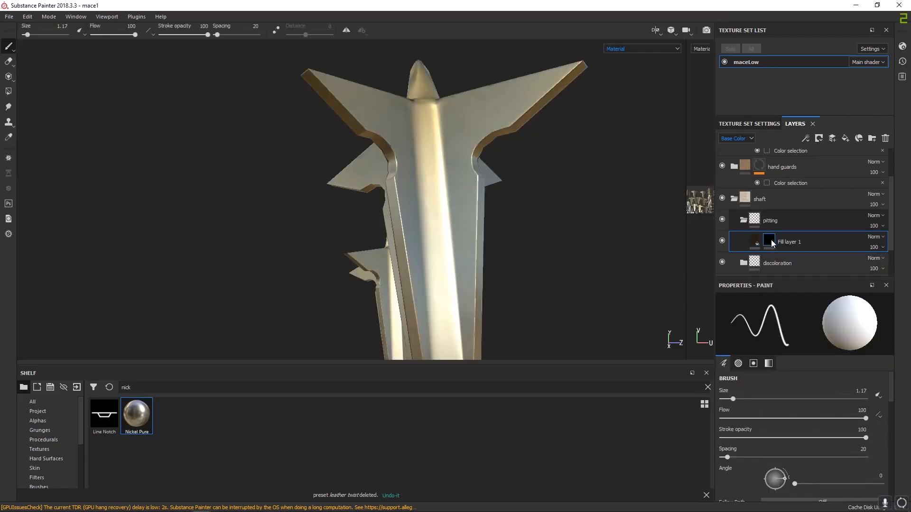
right_click(771, 240)
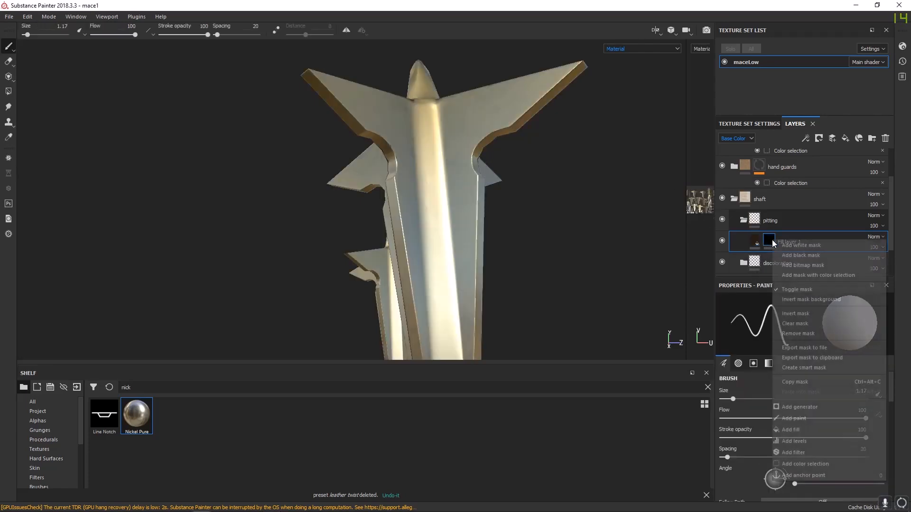
left_click(810, 408)
left_click(784, 317)
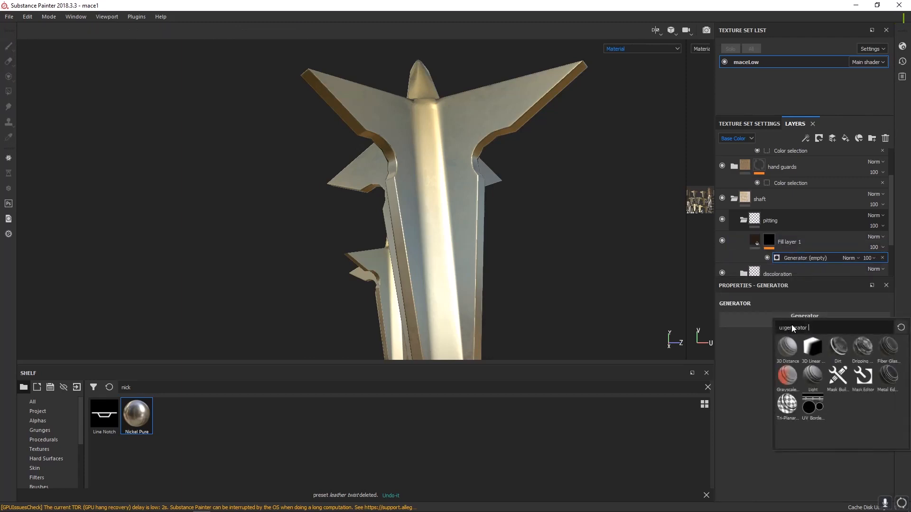
left_click(864, 379)
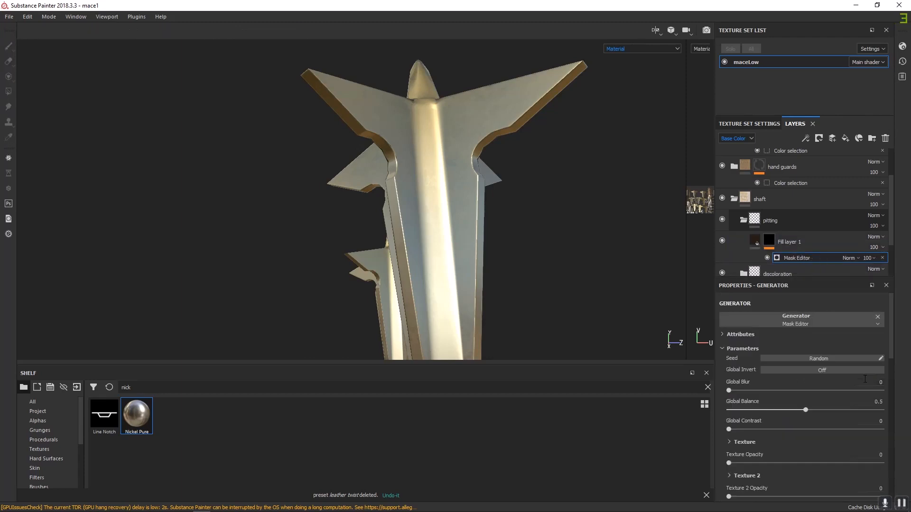
- Search the texture resources for dots and dust, and assign Grunge Dust Spread as the Mask Editor's primary texture
left_click_drag(801, 275, 797, 254)
scroll(787, 410, "down", 5)
scroll(787, 413, "down", 7)
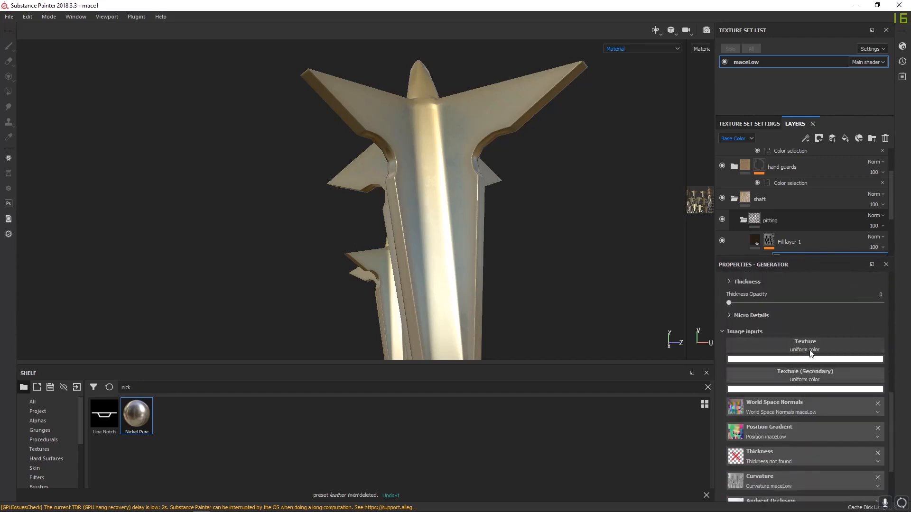
left_click(796, 350)
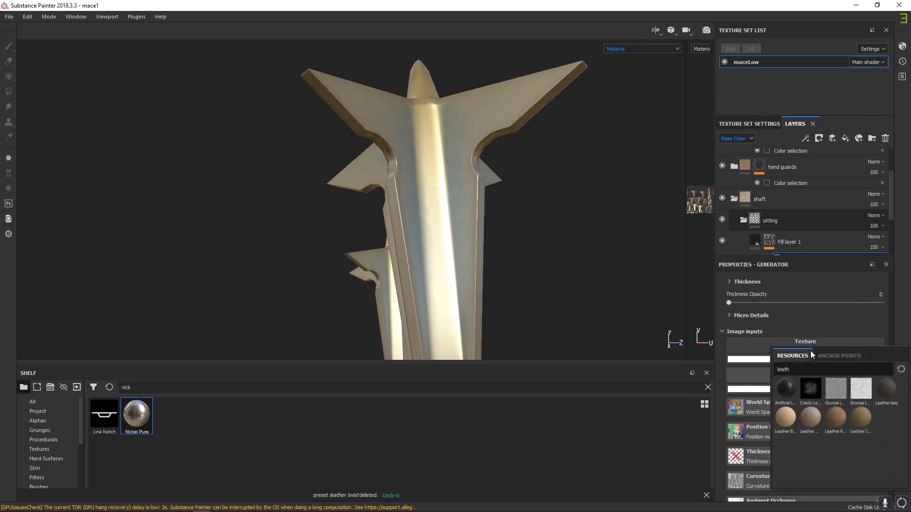
type("dots")
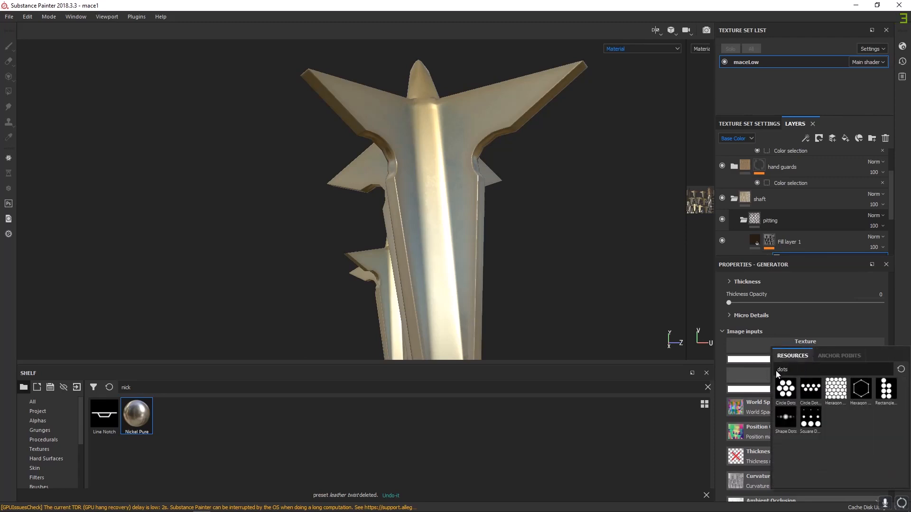
key("BackSpace")
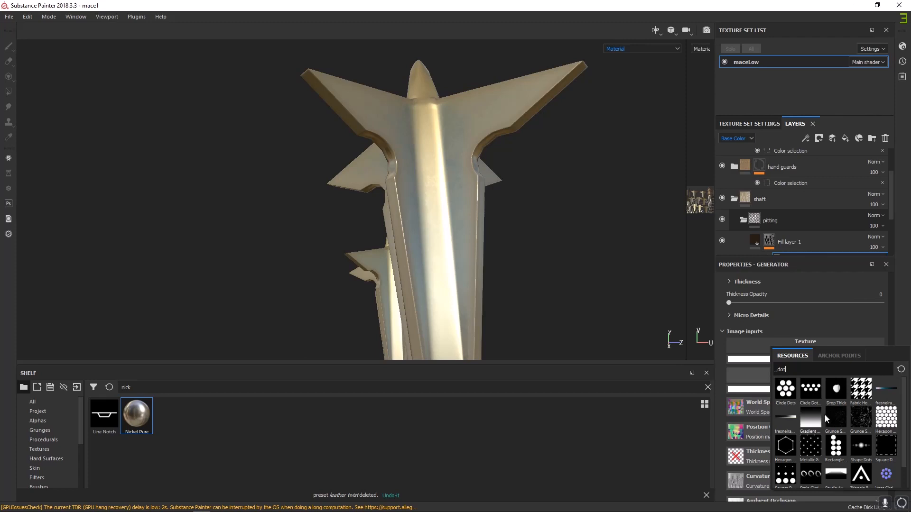
mouse_move(836, 424)
type("dust")
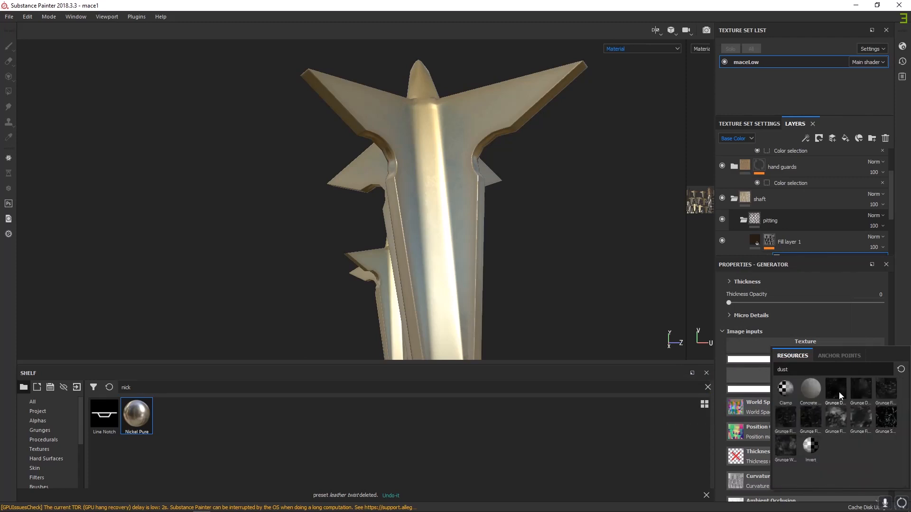
mouse_move(839, 392)
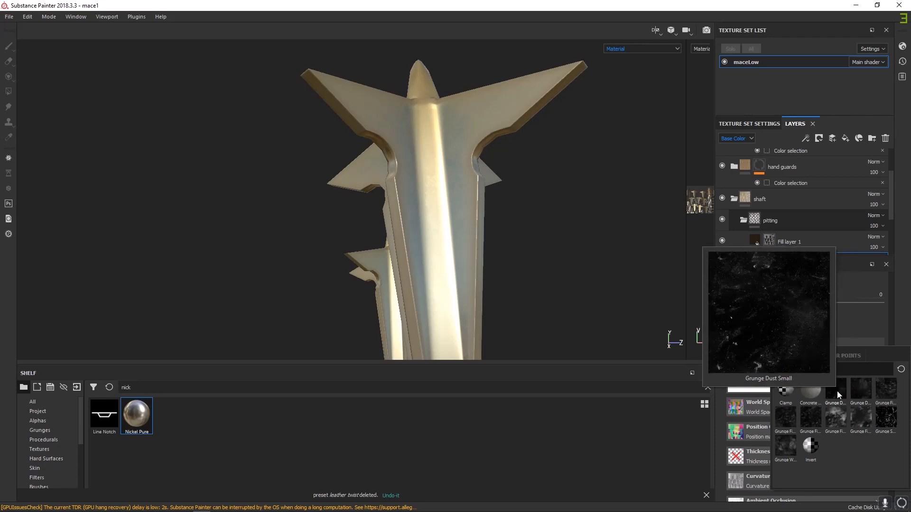
mouse_move(889, 398)
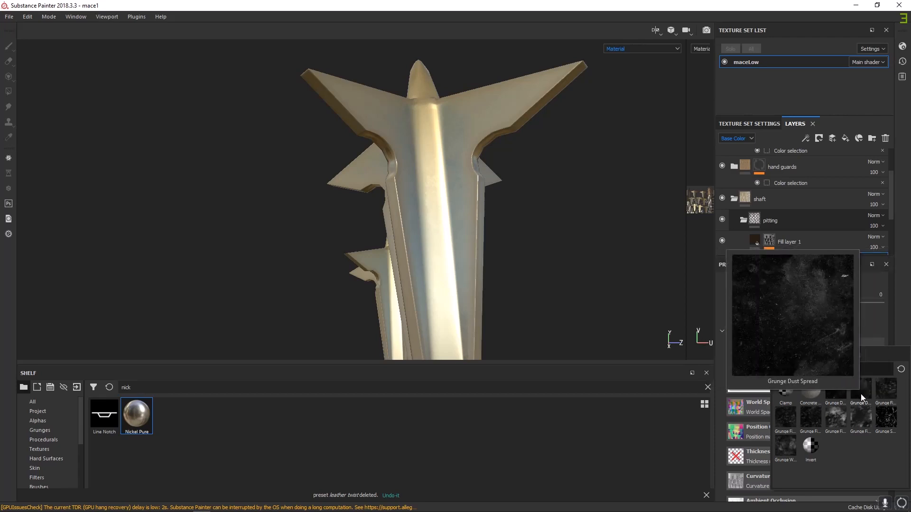
left_click(864, 394)
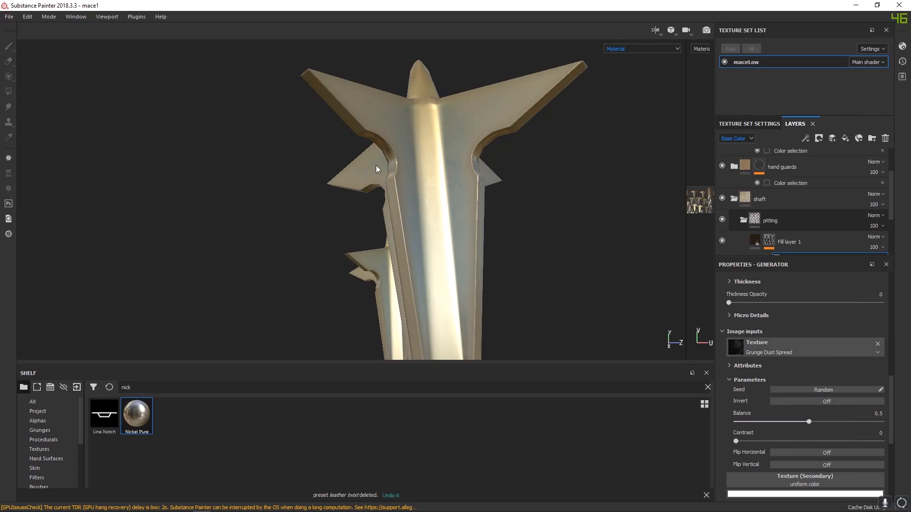
- Raise the Mask Editor's texture opacity to 1 and display the fill layer's mask on the mace head
scroll(810, 418, "up", 5)
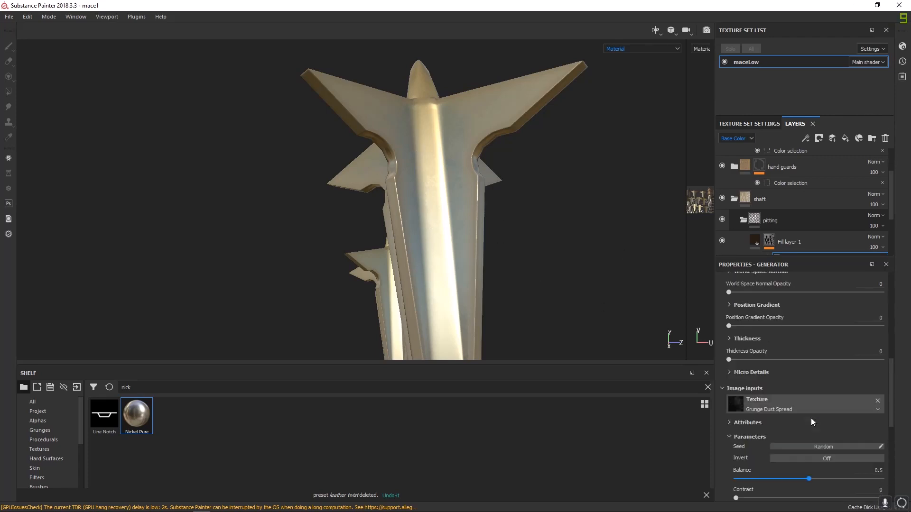
scroll(811, 418, "up", 3)
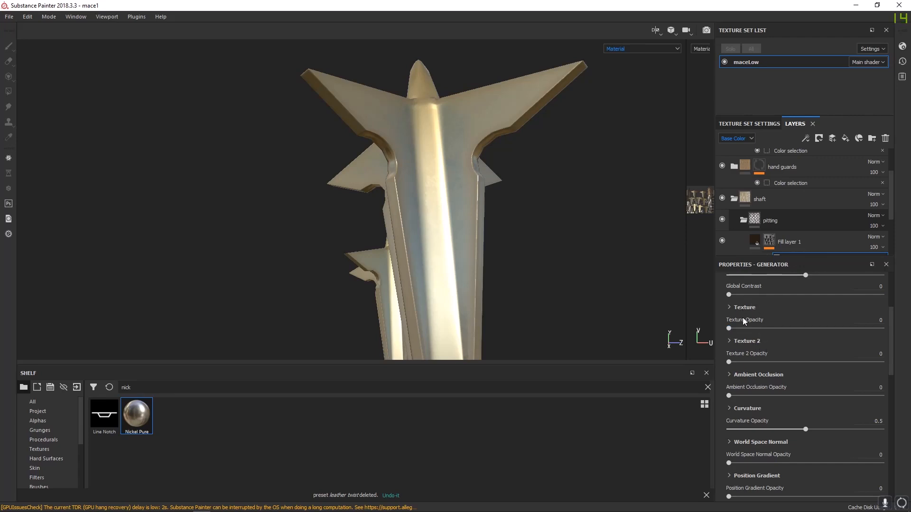
left_click_drag(729, 327, 889, 338)
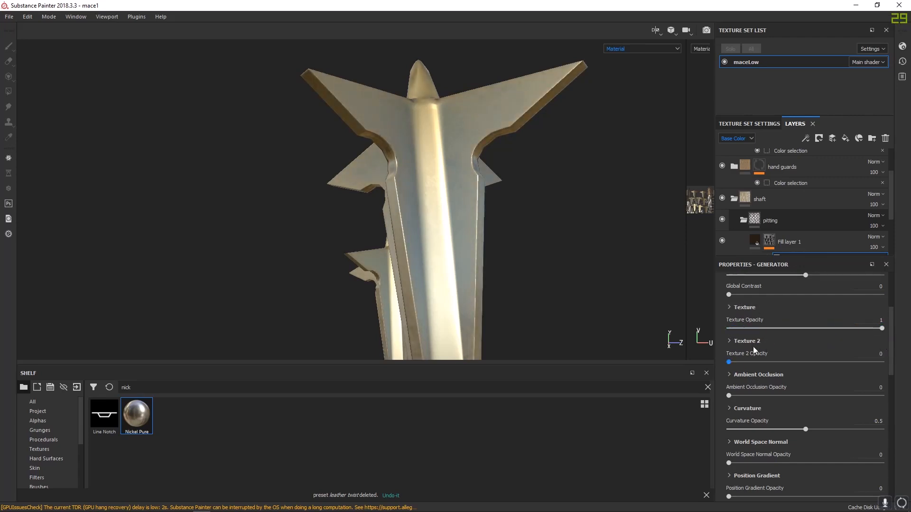
left_click(769, 241)
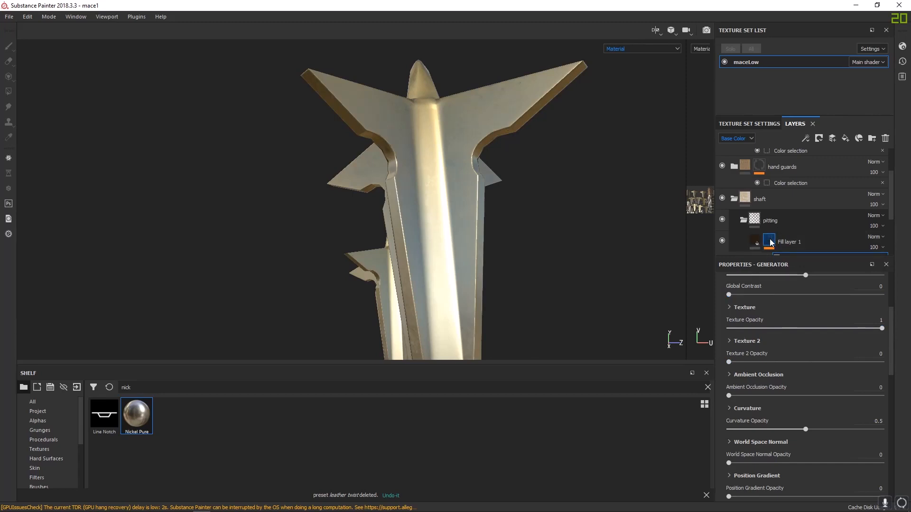
left_click(769, 242)
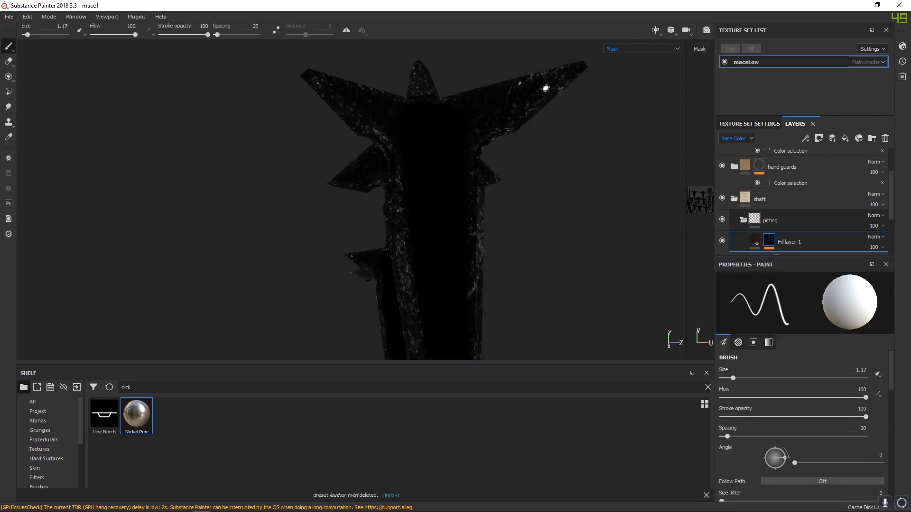
left_click_drag(439, 160, 440, 231, "alt")
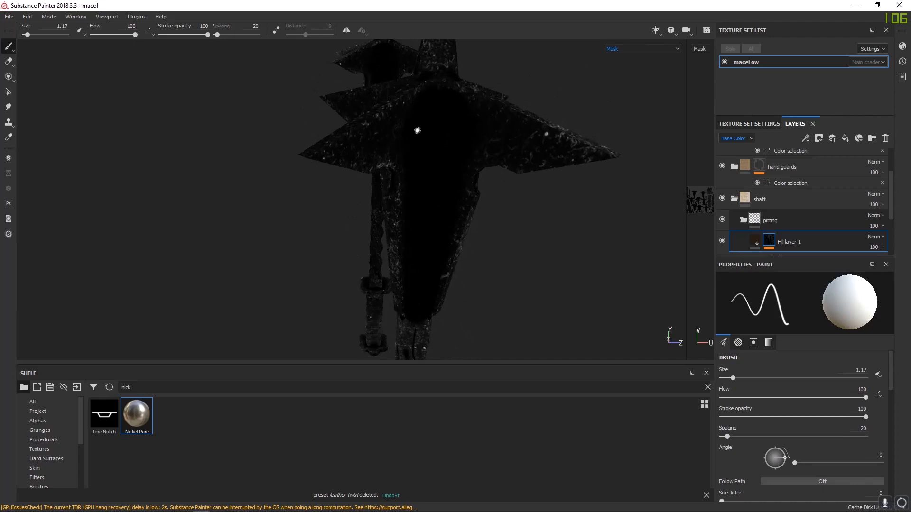
left_click_drag(503, 129, 452, 134, "alt")
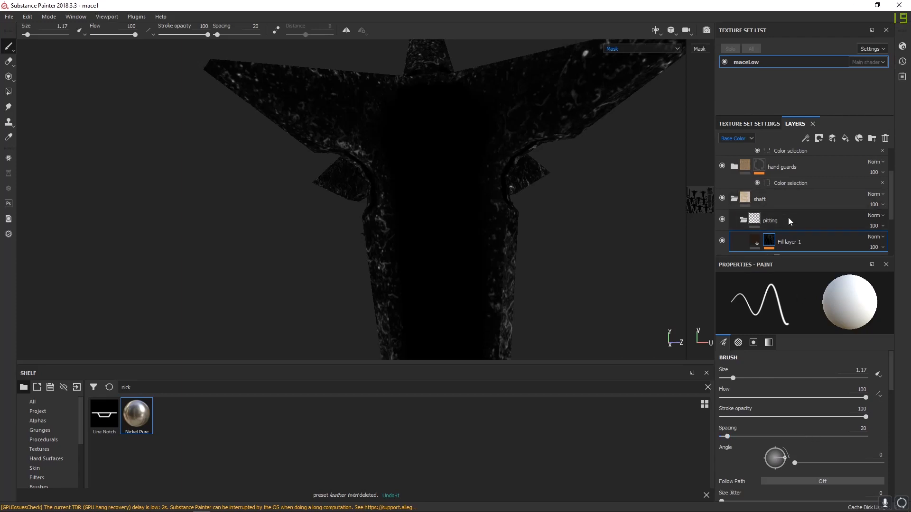
- Set the Mask Editor's curvature mode to Cavities, trying curvature inversion on the way and leaving it off
scroll(788, 217, "down", 2)
left_click(792, 201)
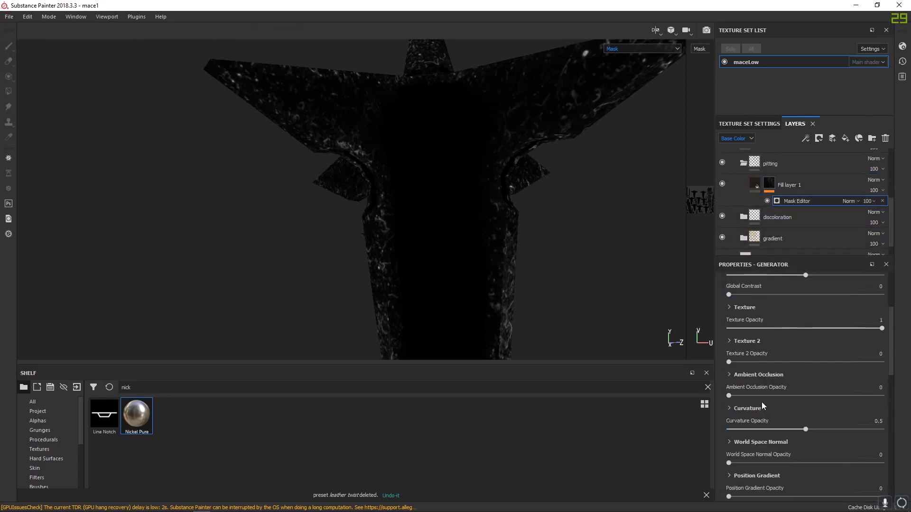
scroll(781, 398, "down", 1)
left_click(730, 379)
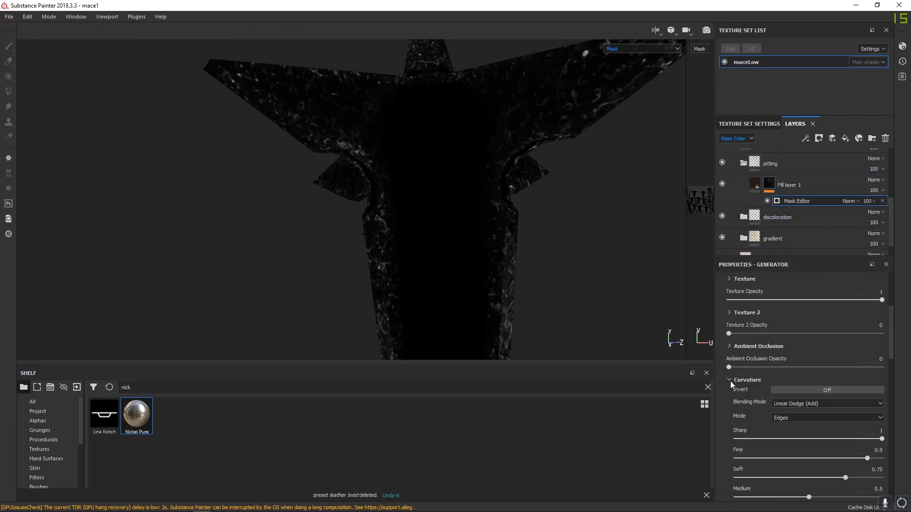
scroll(773, 406, "down", 2)
left_click(812, 332)
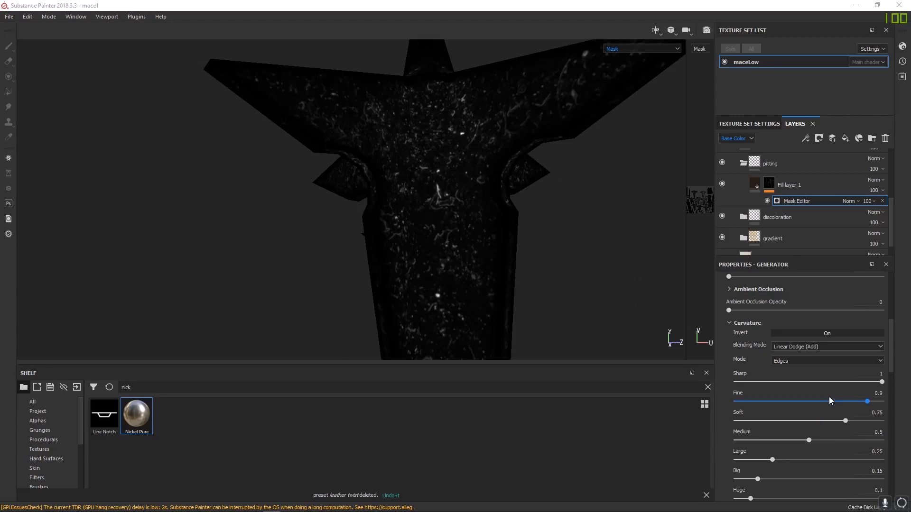
left_click(781, 359)
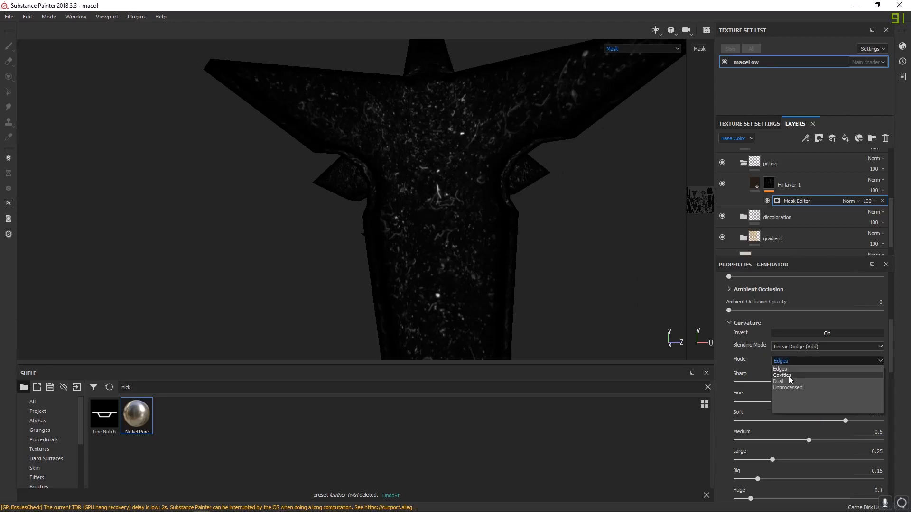
left_click(788, 375)
left_click(807, 334)
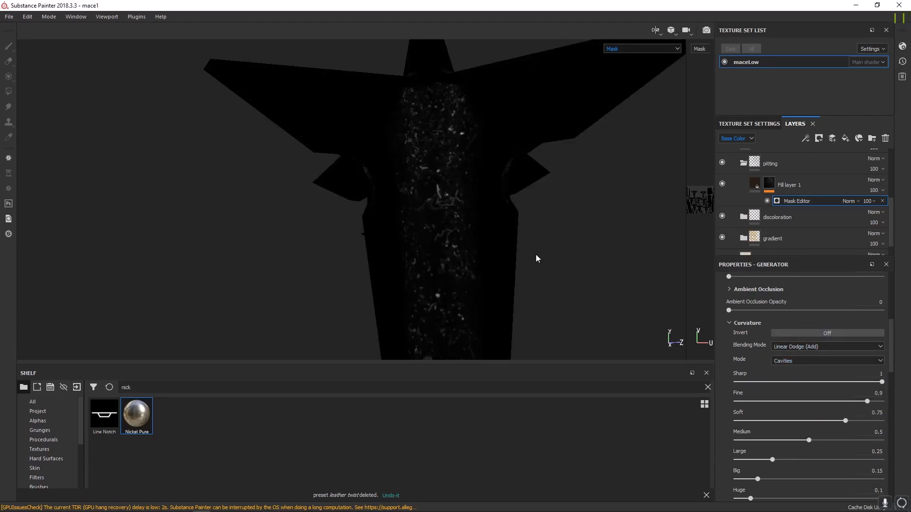
- Examine the cavity mask on the central shaft up close and review the Mask Editor's curvature and image input parameters
left_click_drag(535, 258, 442, 202, "alt")
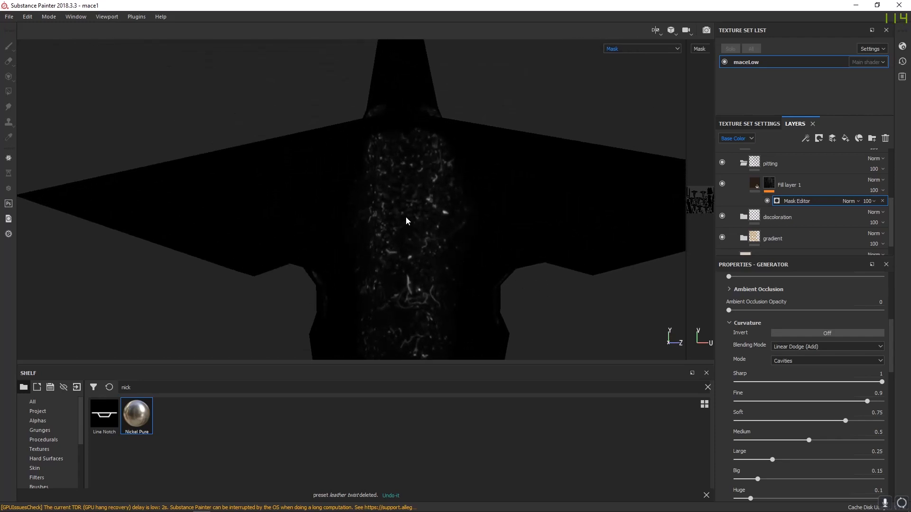
left_click_drag(451, 279, 426, 243, "alt")
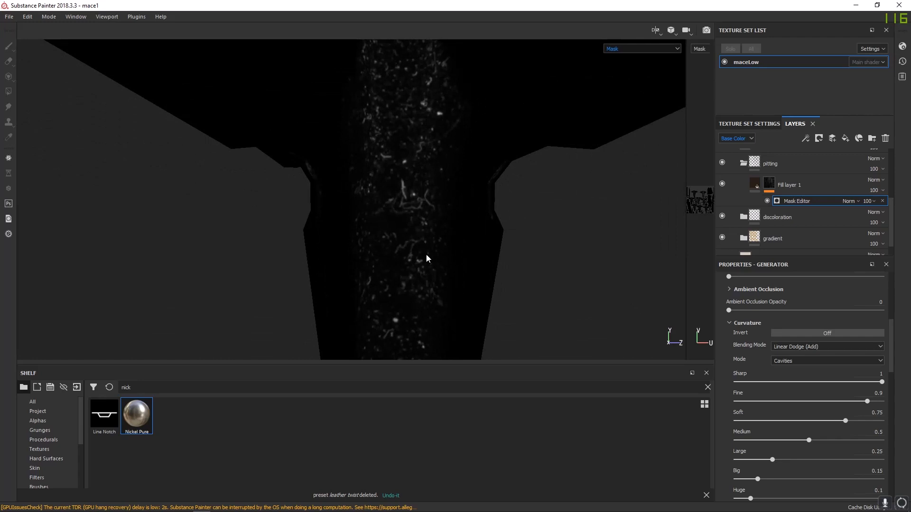
scroll(783, 409, "down", 10)
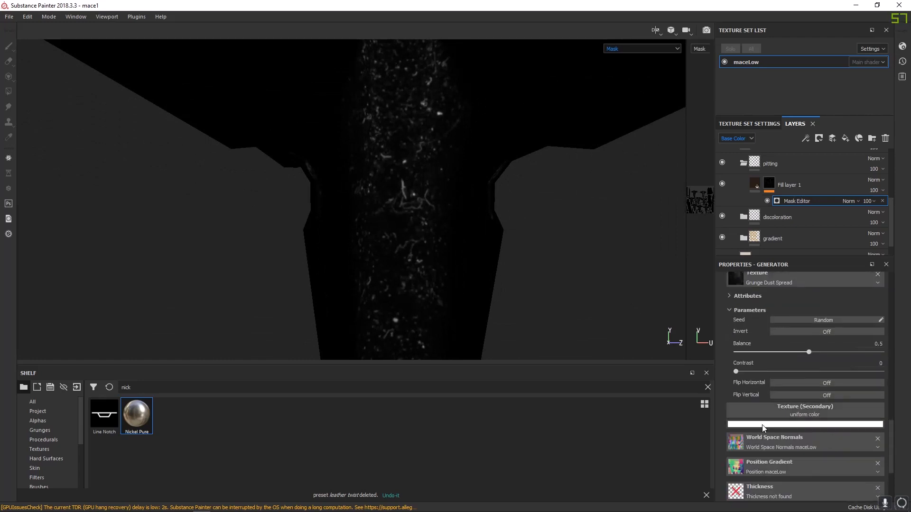
scroll(764, 428, "down", 2)
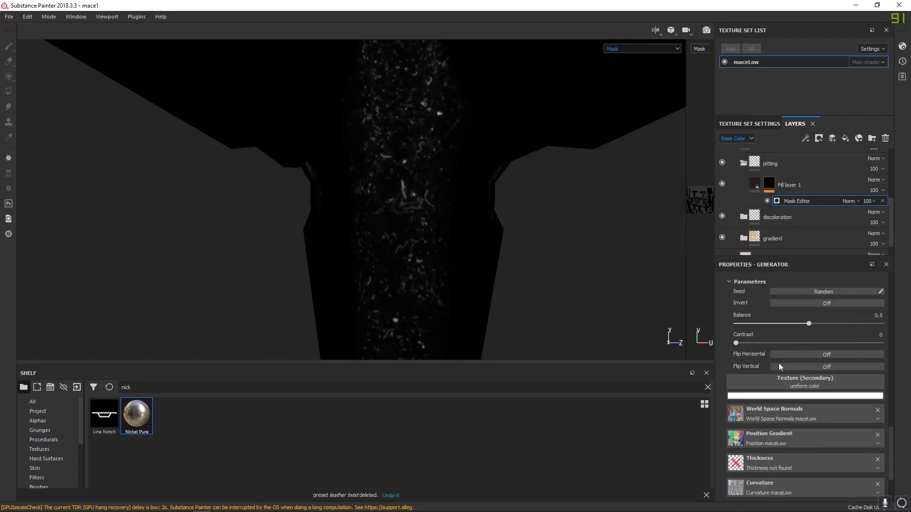
scroll(831, 427, "down", 4)
scroll(828, 435, "up", 8)
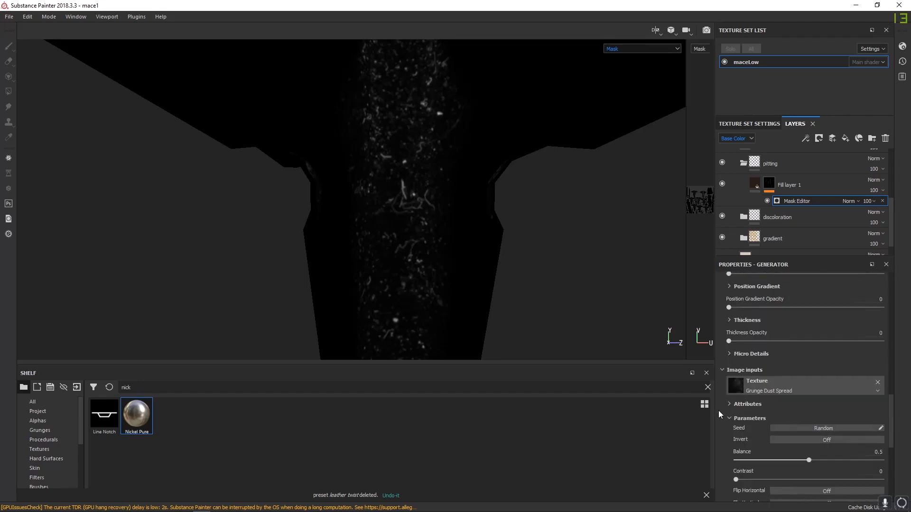
scroll(793, 420, "down", 2)
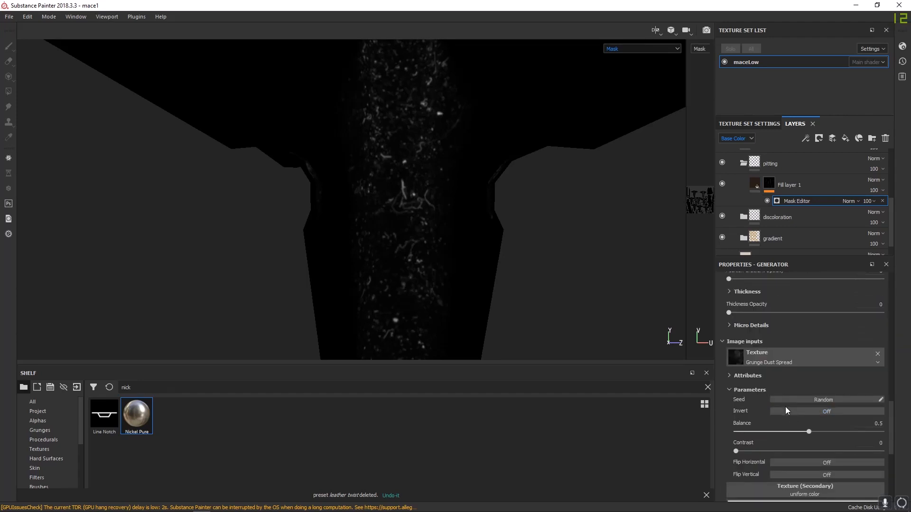
scroll(784, 405, "down", 2)
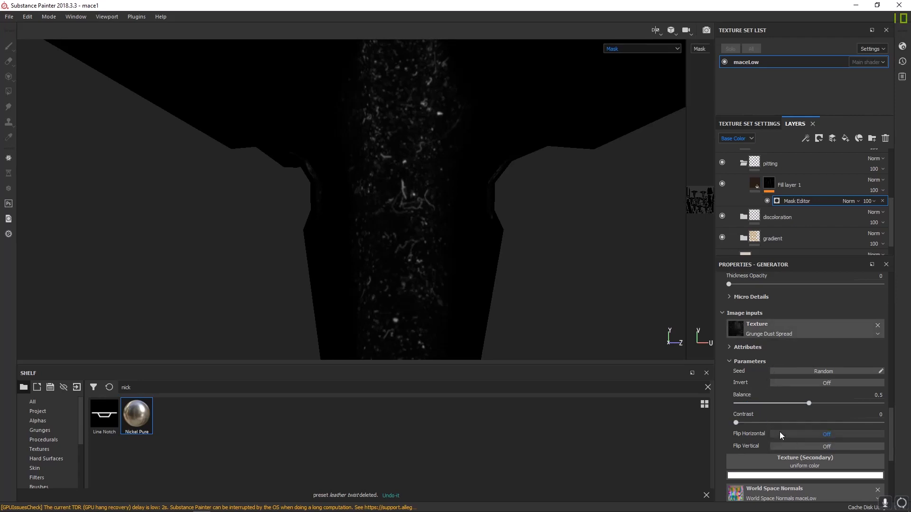
scroll(779, 432, "up", 5)
scroll(779, 431, "up", 9)
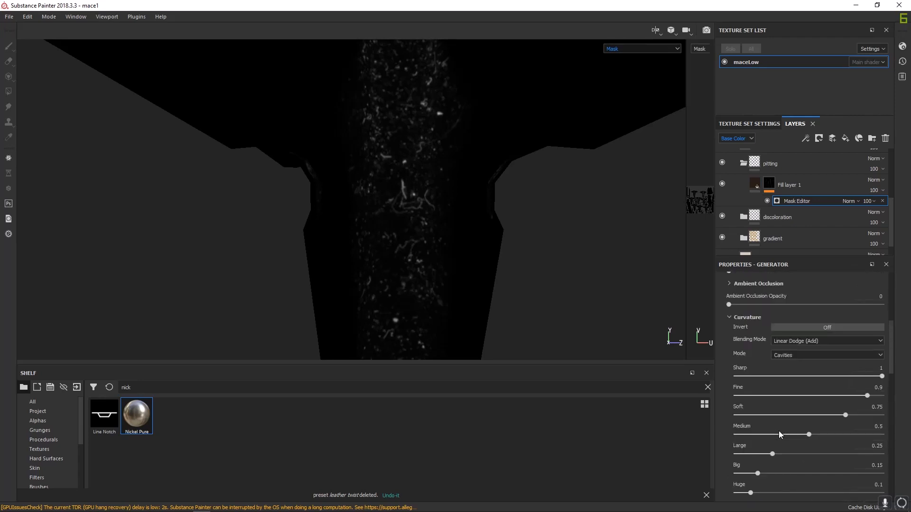
- Review the Mask Editor's primary texture and curvature parameters, leaving the Texture settings expanded
scroll(759, 406, "up", 4)
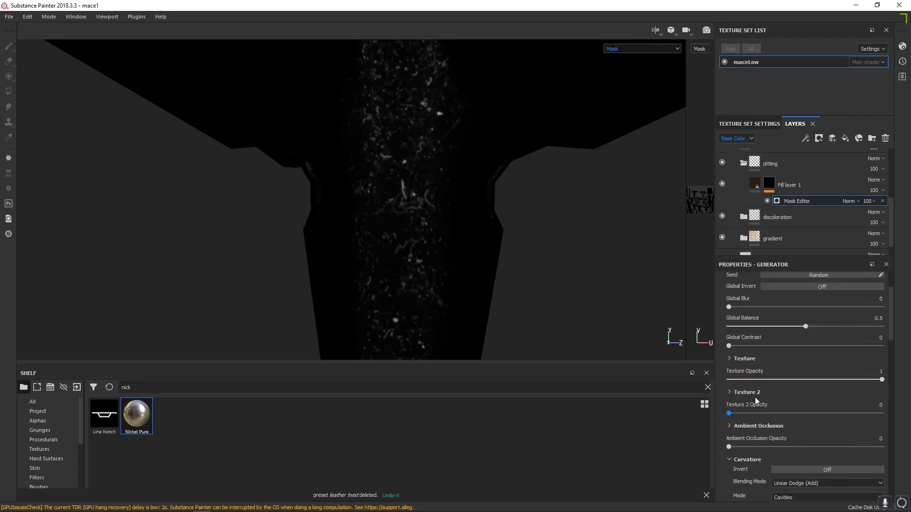
left_click(729, 358)
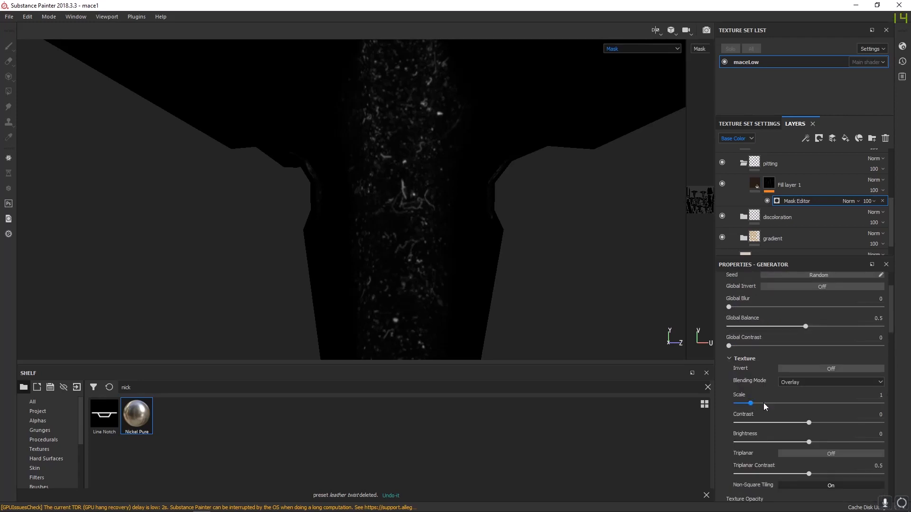
scroll(788, 422, "down", 10)
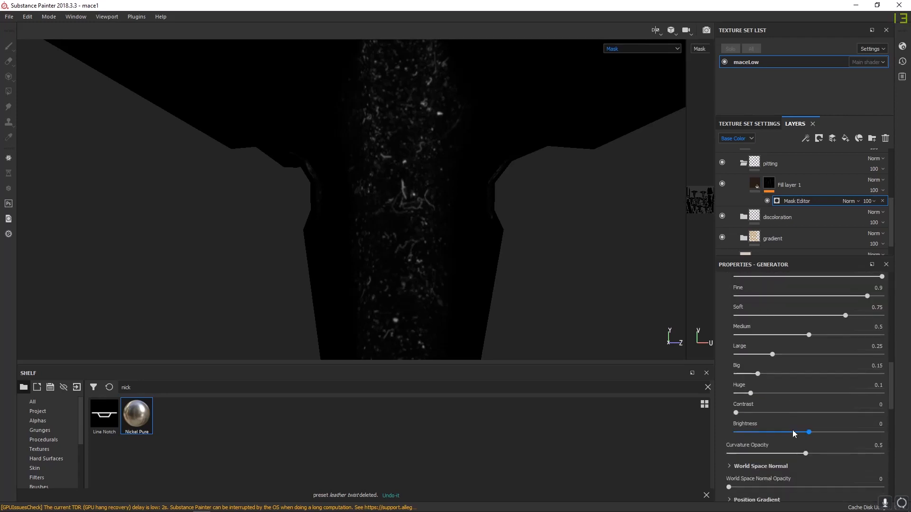
scroll(776, 455, "down", 4)
scroll(783, 450, "up", 13)
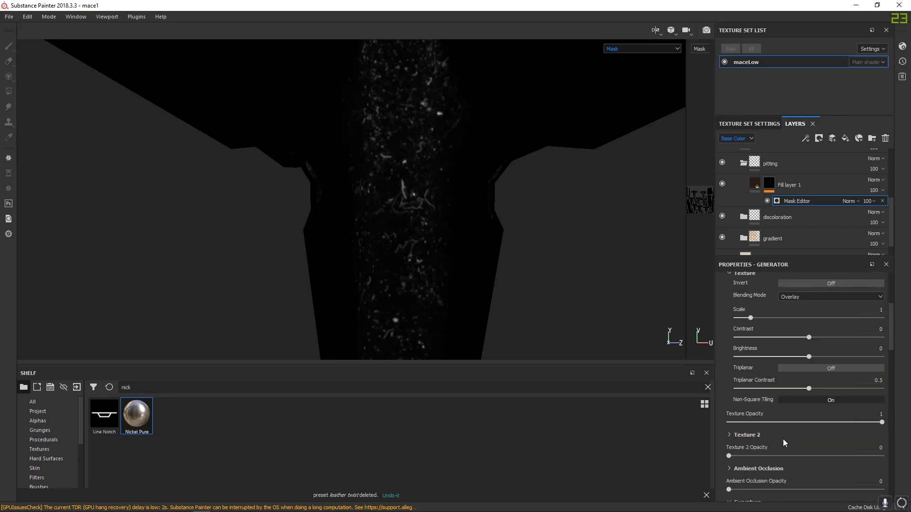
scroll(783, 439, "up", 3)
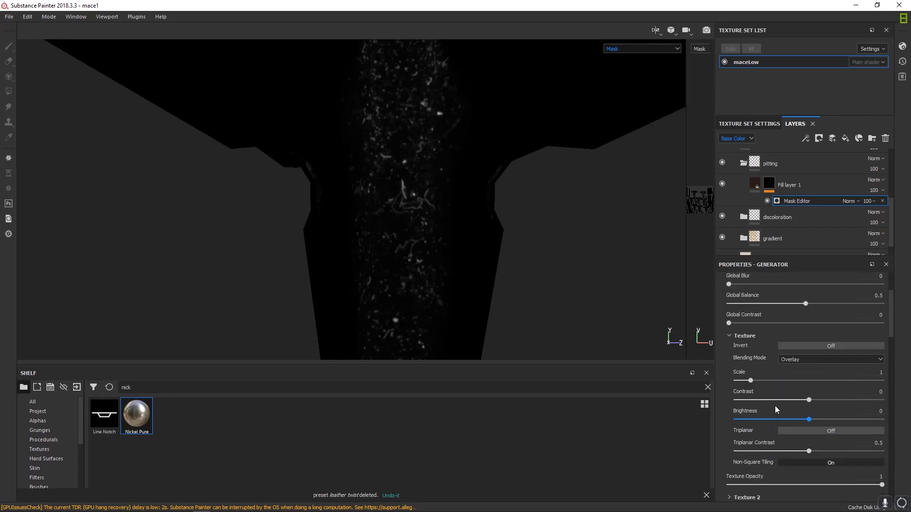
left_click(730, 336)
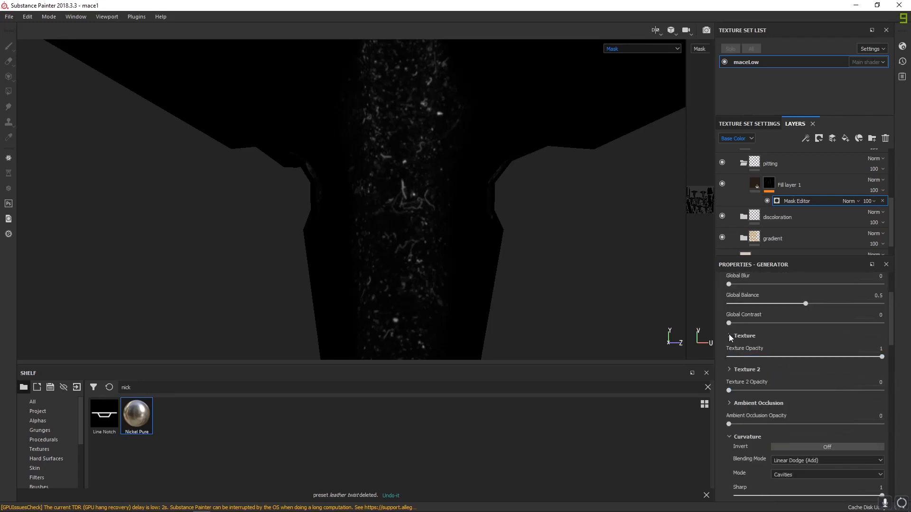
left_click(729, 336)
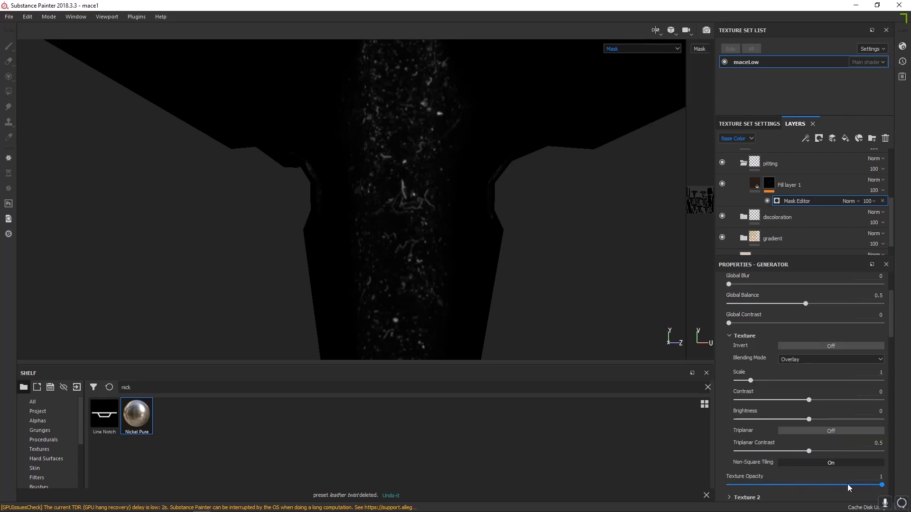
- Keep the Mask Editor's texture opacity at 1 and set the primary texture's scale to 4
left_click_drag(882, 485, 906, 481)
left_click_drag(751, 383, 756, 384)
left_click_drag(763, 382, 787, 382)
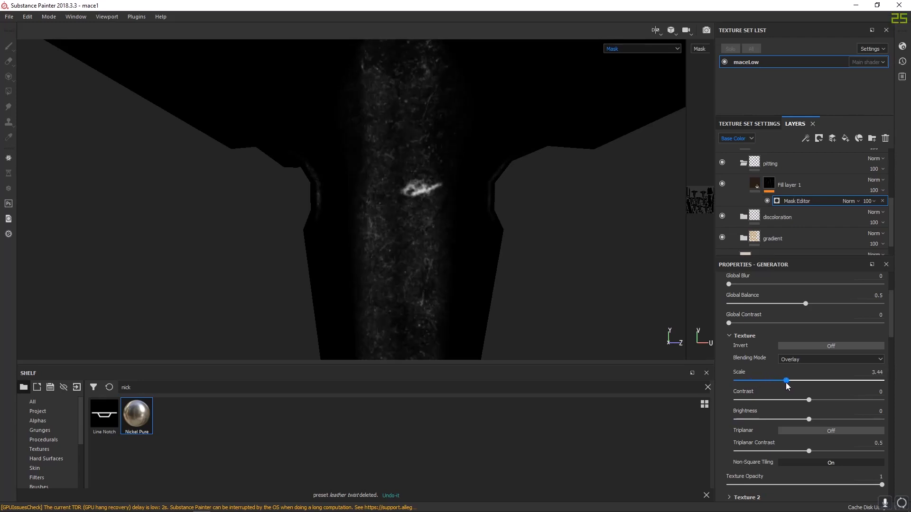
type("4")
key("Return")
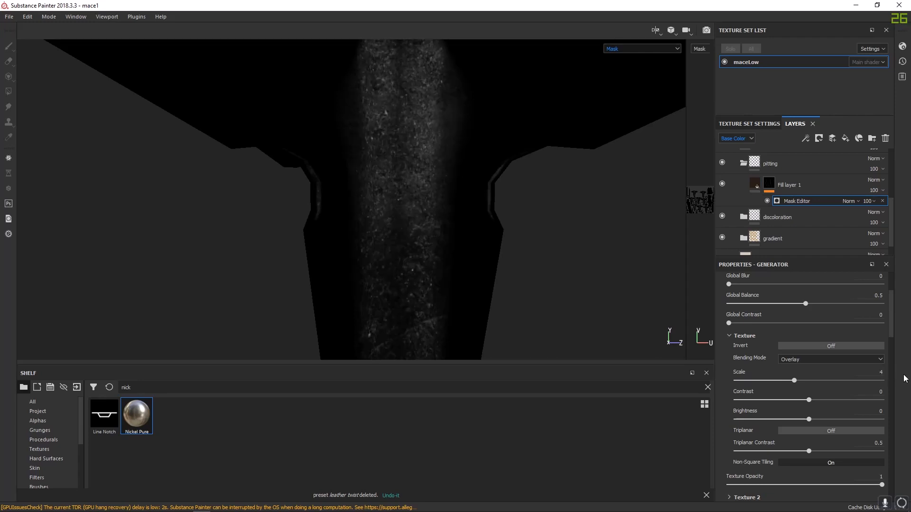
- Set the primary texture's contrast to 0.26, its brightness to -0.01 and its blending mode to Multiply
left_click_drag(259, 125, 424, 182, "alt")
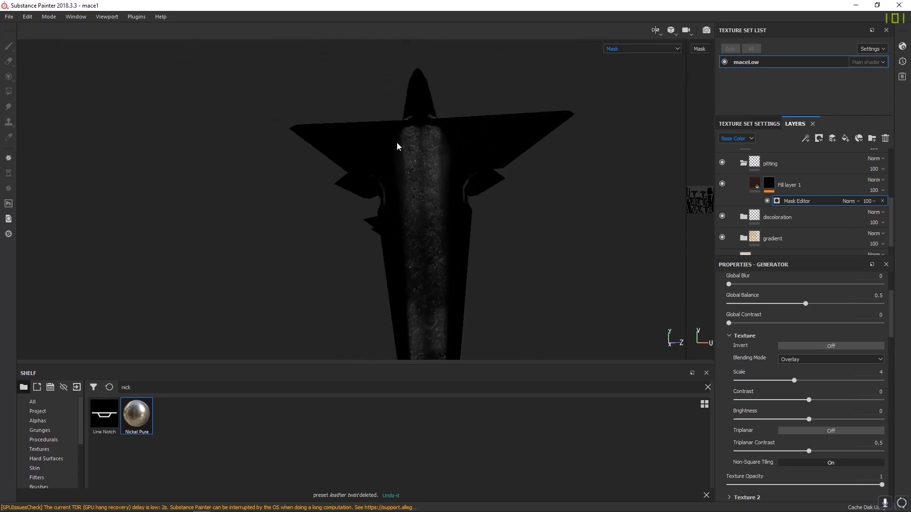
scroll(398, 146, "up", 3)
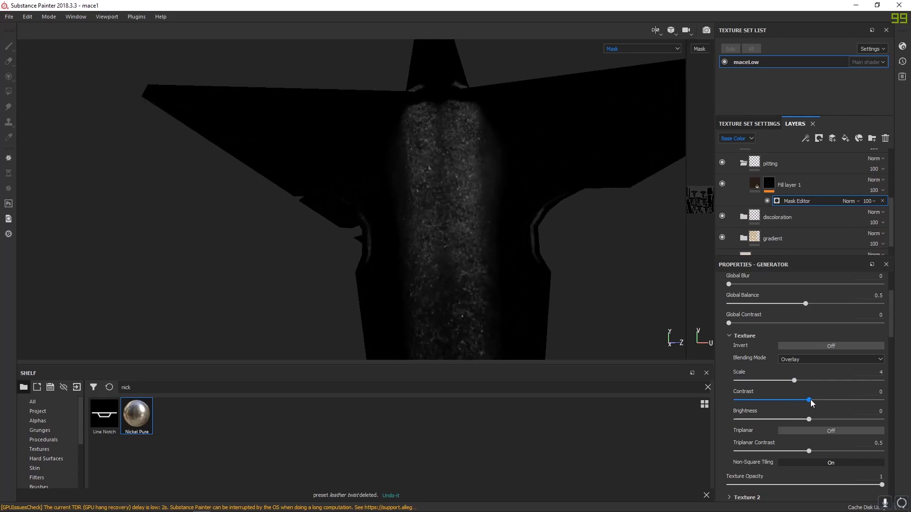
mouse_move(811, 403)
left_mouse_down()
mouse_move(837, 405)
mouse_move(809, 418)
left_mouse_up()
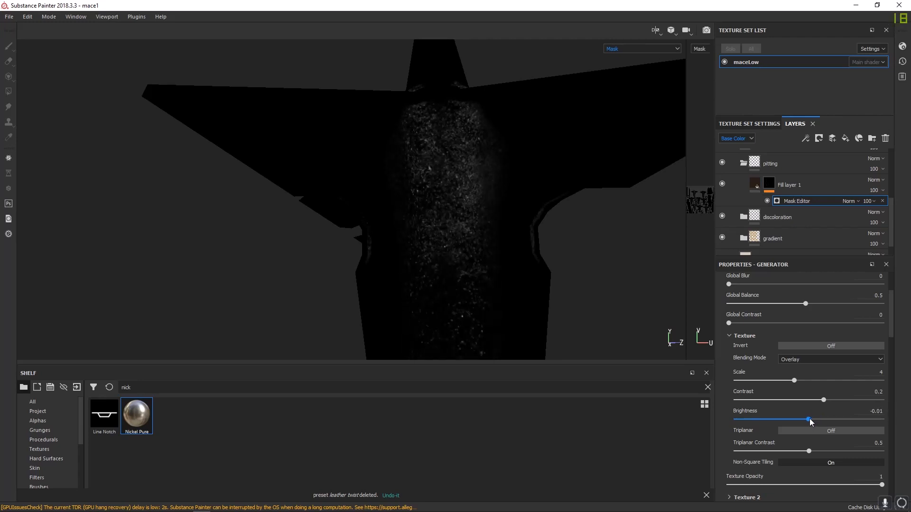
left_click(798, 361)
left_click(795, 385)
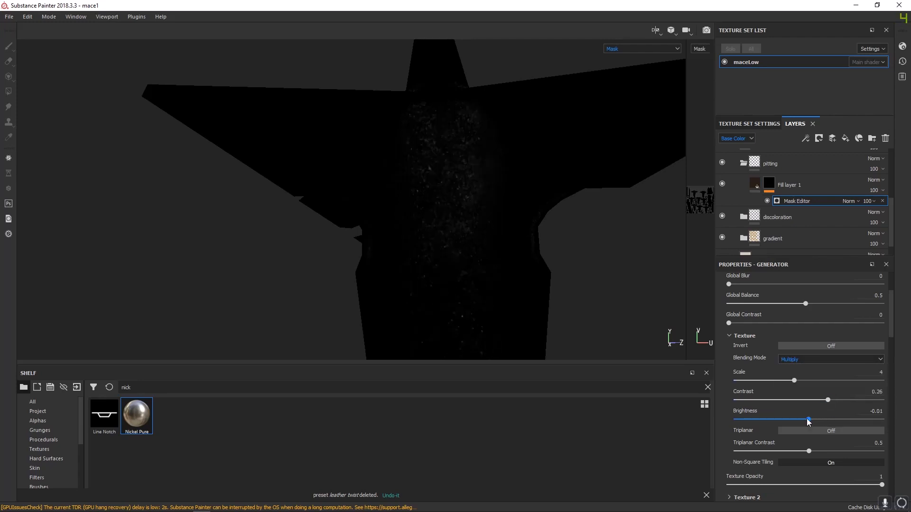
- Enable triplanar projection for the primary texture and lower the triplanar contrast to 0.001
scroll(806, 421, "down", 1)
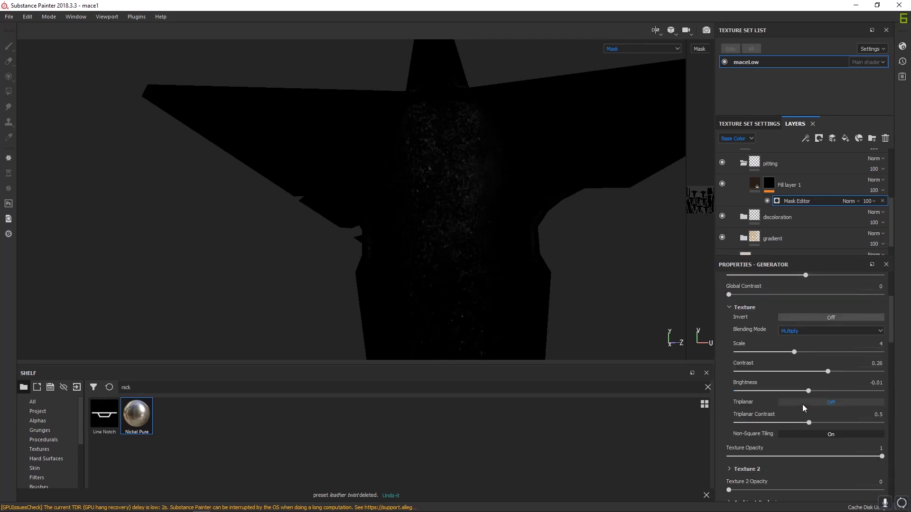
left_click(803, 407)
left_click_drag(809, 423, 736, 424)
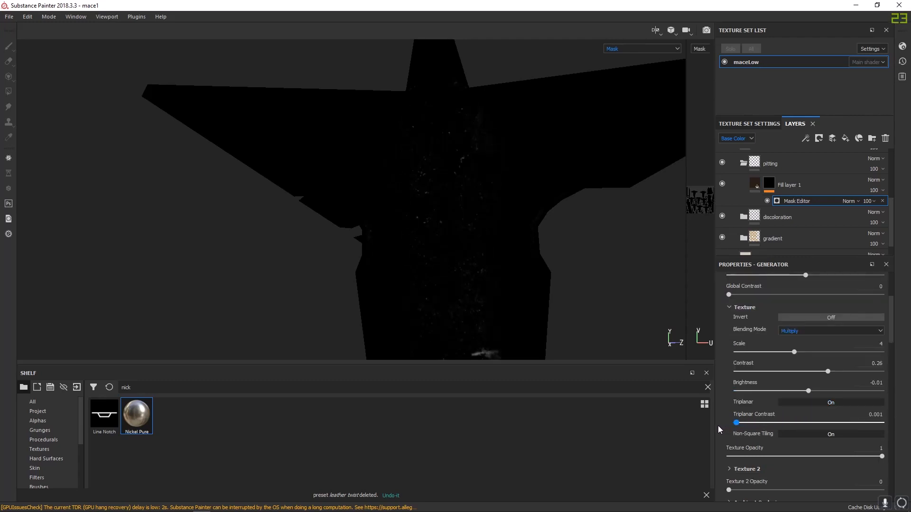
- Raise the Mask Editor's Texture 2 opacity to 1 and assign Grunge Dust Spread as the secondary texture
scroll(806, 429, "down", 3)
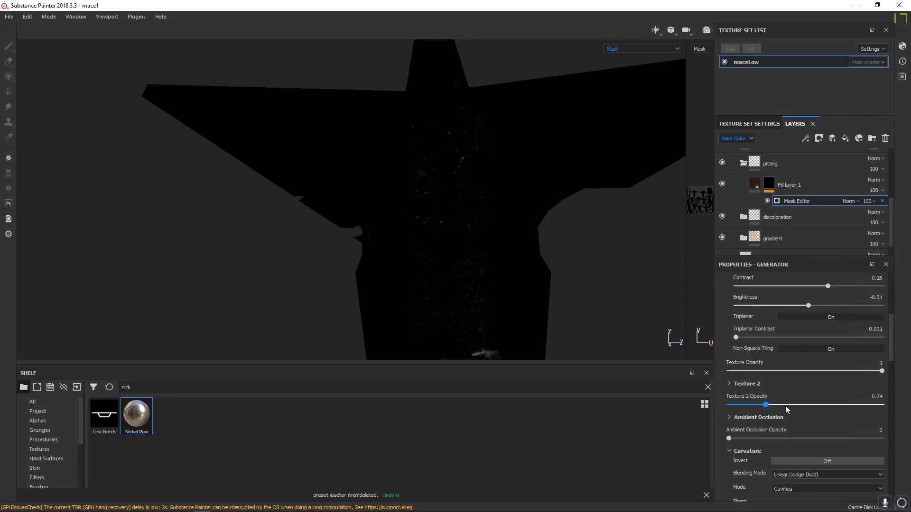
left_click_drag(786, 405, 902, 416)
scroll(780, 419, "down", 10)
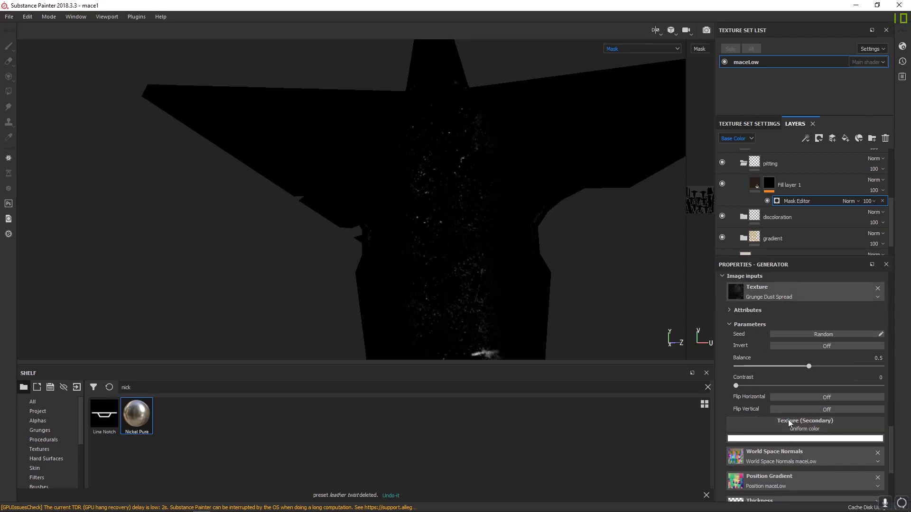
scroll(788, 419, "down", 1)
left_click(787, 394)
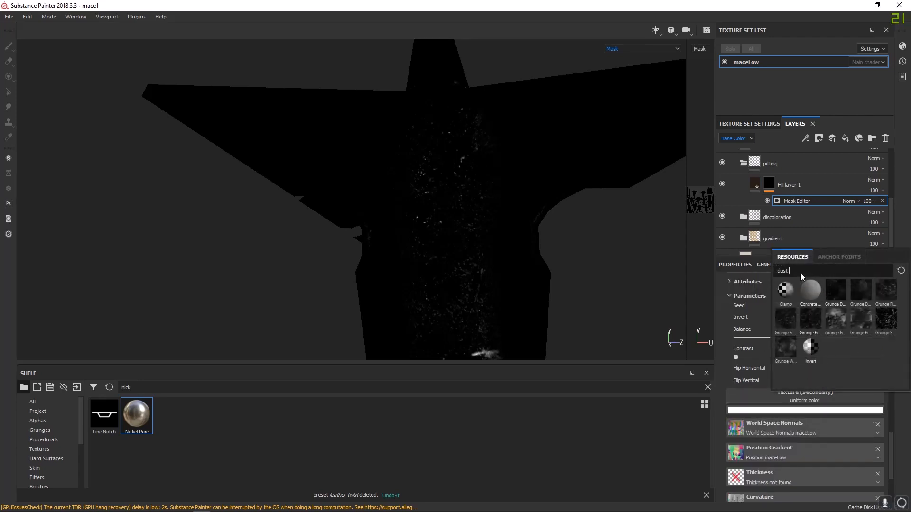
left_click(864, 290)
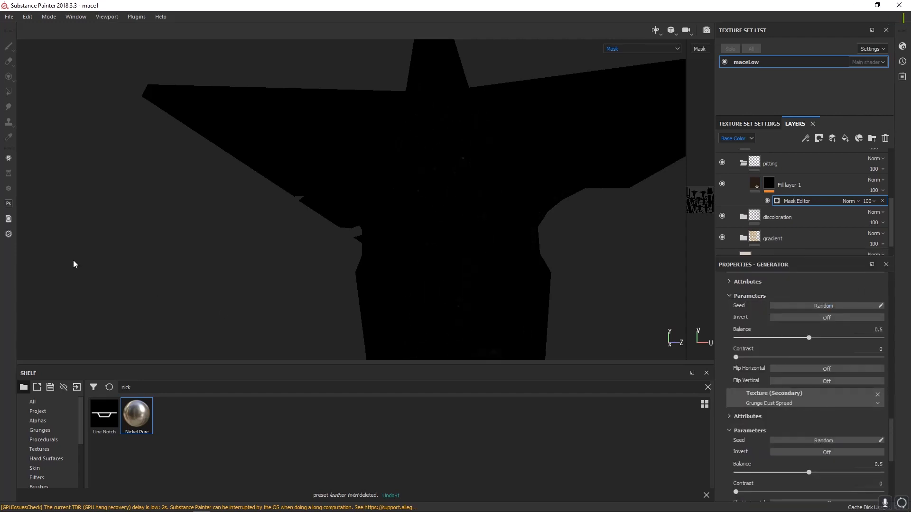
- Expand the Texture 2 settings and set the secondary texture's scale to 8
scroll(801, 394, "down", 10)
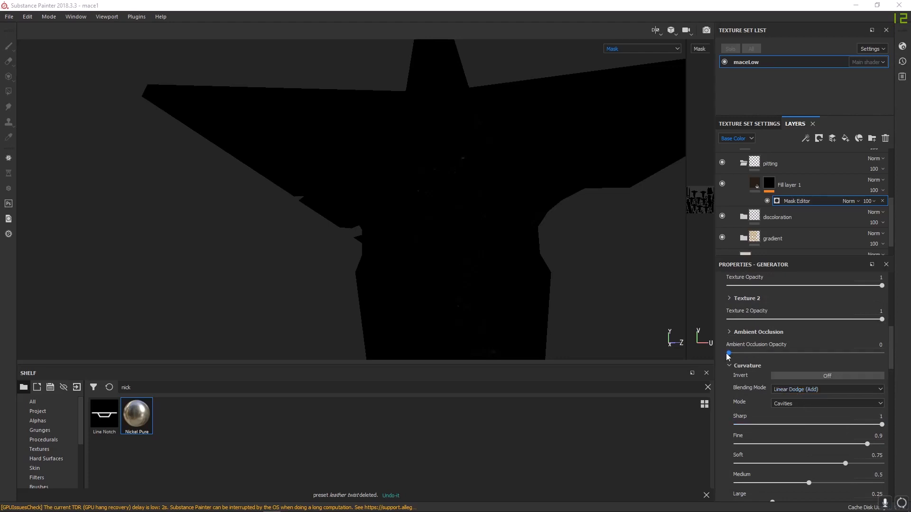
scroll(756, 351, "up", 1)
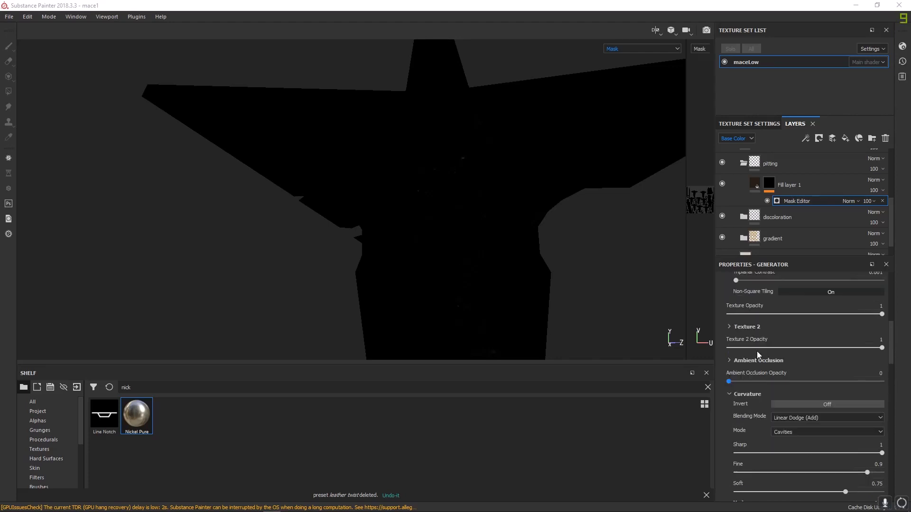
left_click(729, 326)
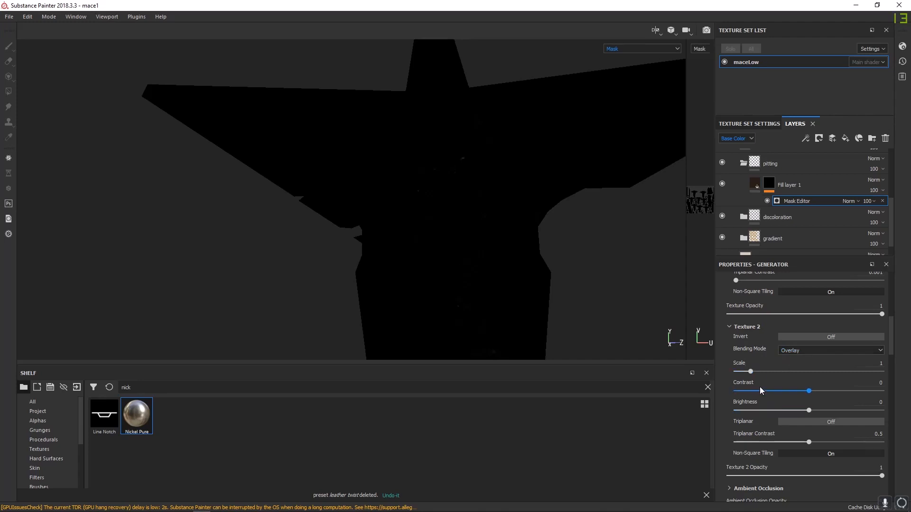
left_click_drag(752, 371, 821, 377)
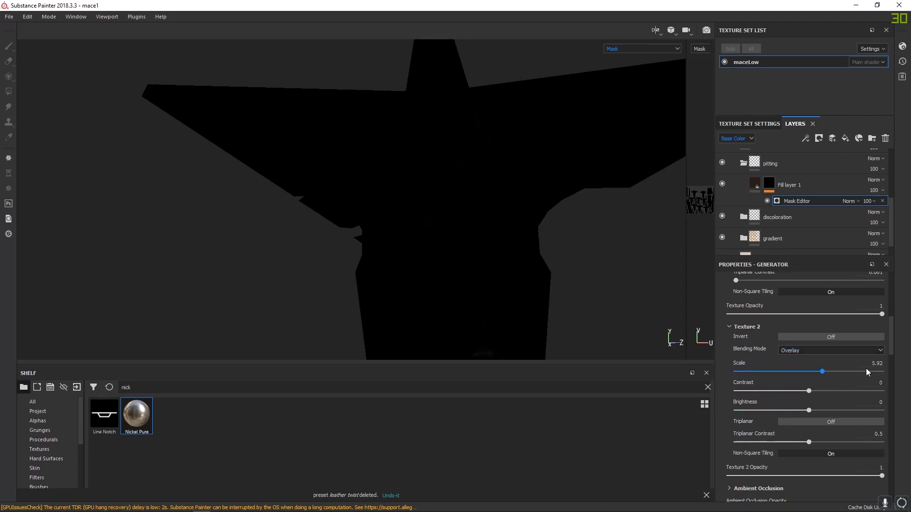
type("8")
key("Return")
- Check the mace head in material view and add a Levels effect to the pitting fill layer's mask
right_click_drag(529, 256, 315, 124, "alt")
middle_click_drag(479, 249, 406, 111, "alt")
mouse_move(407, 114)
left_mouse_down("alt")
mouse_move(474, 266)
mouse_move(441, 218)
mouse_move(417, 205)
mouse_move(437, 228)
mouse_move(443, 264)
mouse_move(457, 267)
mouse_move(432, 252)
mouse_move(417, 259)
left_mouse_up("alt")
key("m")
left_click(768, 184)
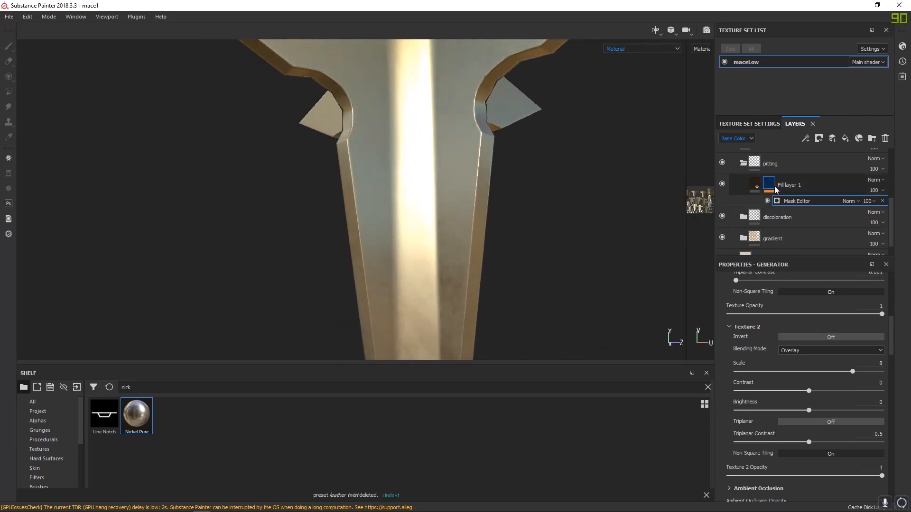
right_click(772, 185)
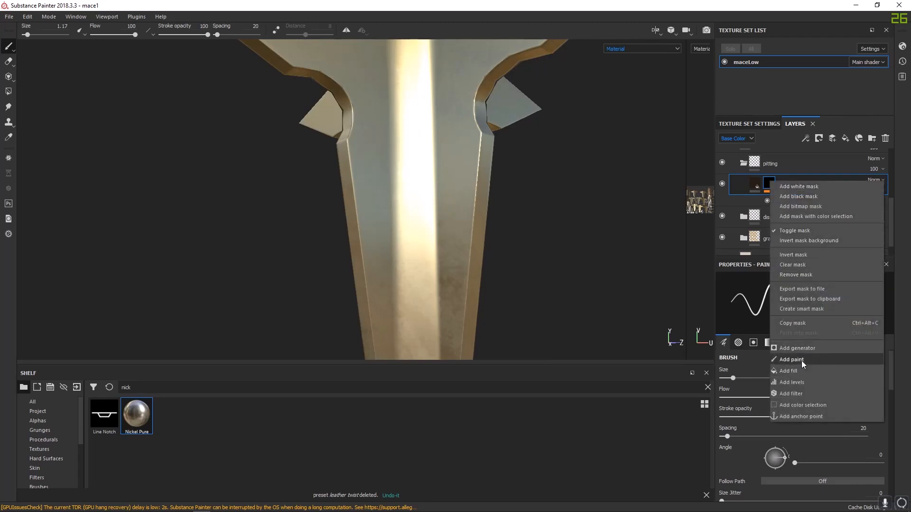
left_click(802, 382)
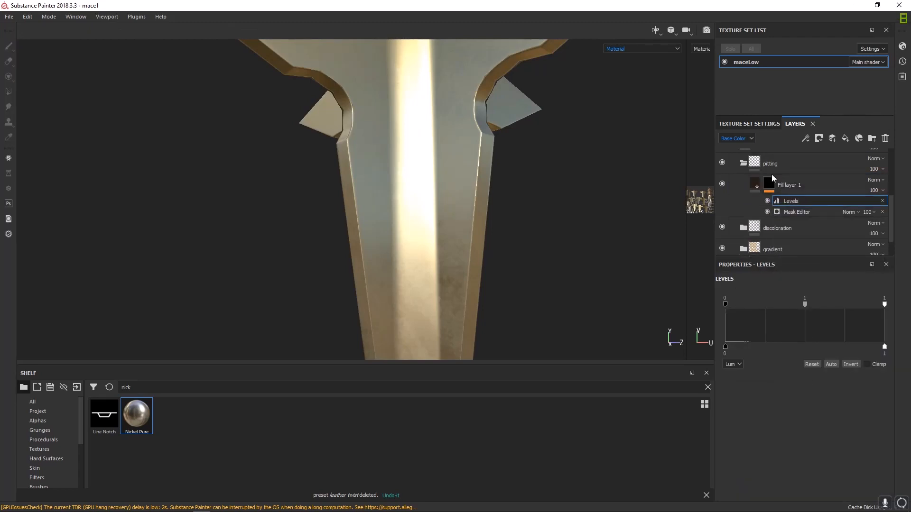
- Display the mask and brighten the pitting with Levels, setting the white input to 0.28 and shifting the midtone input toward black
left_click(769, 186)
left_click(794, 200)
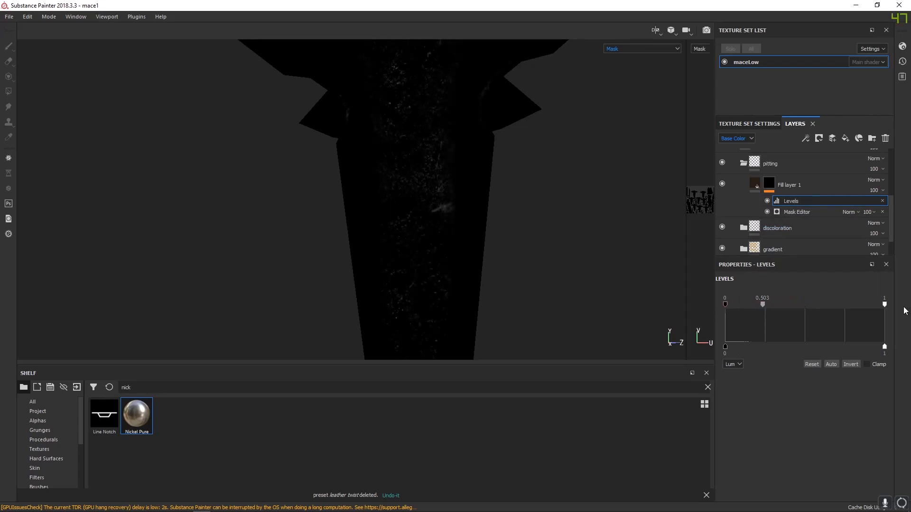
left_click_drag(884, 304, 826, 303)
left_click_drag(739, 305, 736, 306)
middle_click_drag(454, 190, 478, 284, "alt")
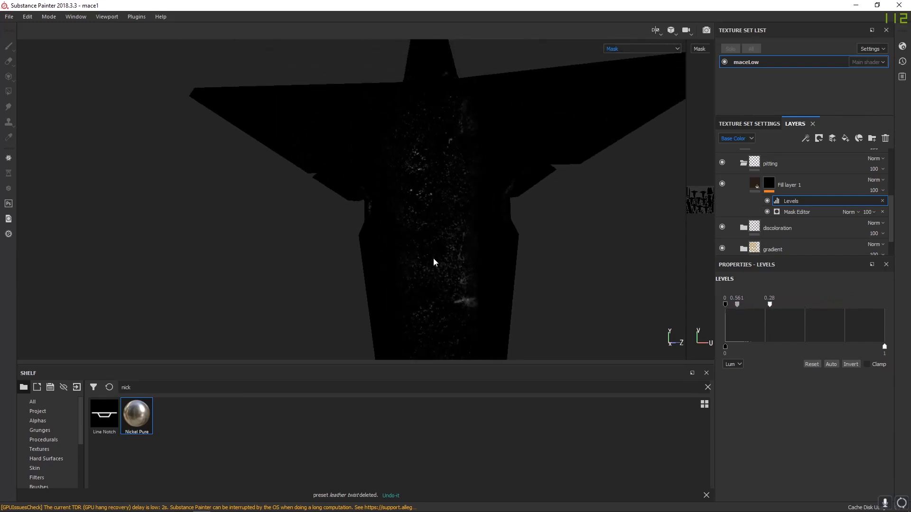
mouse_move(736, 304)
left_mouse_down()
mouse_move(767, 307)
mouse_move(731, 303)
left_mouse_up()
- Return to the material view and set the pitting fill layer's height to -0.001
key("m")
mouse_move(433, 250)
left_mouse_down("alt")
mouse_move(462, 254)
mouse_move(451, 229)
mouse_move(471, 236)
mouse_move(437, 210)
mouse_move(441, 237)
left_mouse_up("alt")
left_click(754, 185)
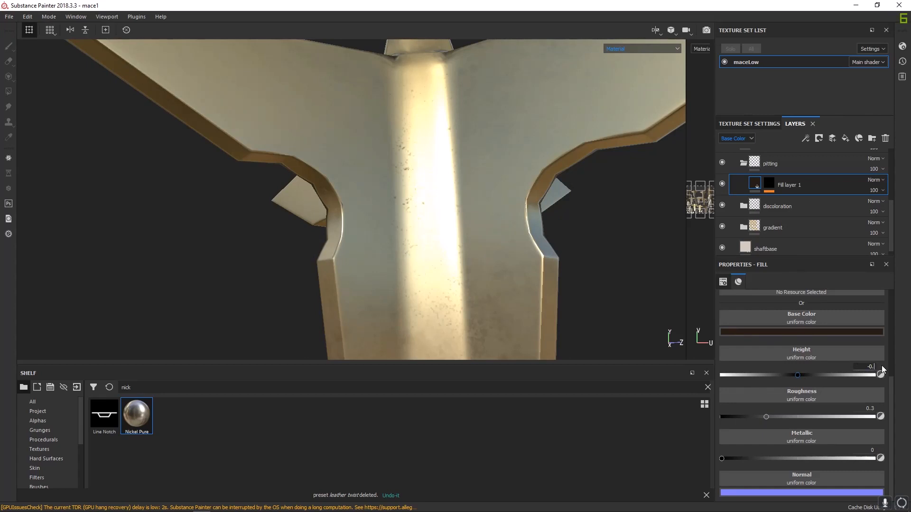
type("1")
key("Return")
- Examine the pitting and its mask on the twisted shaft, and reopen the Mask Editor's settings
left_click_drag(358, 53, 421, 257, "alt")
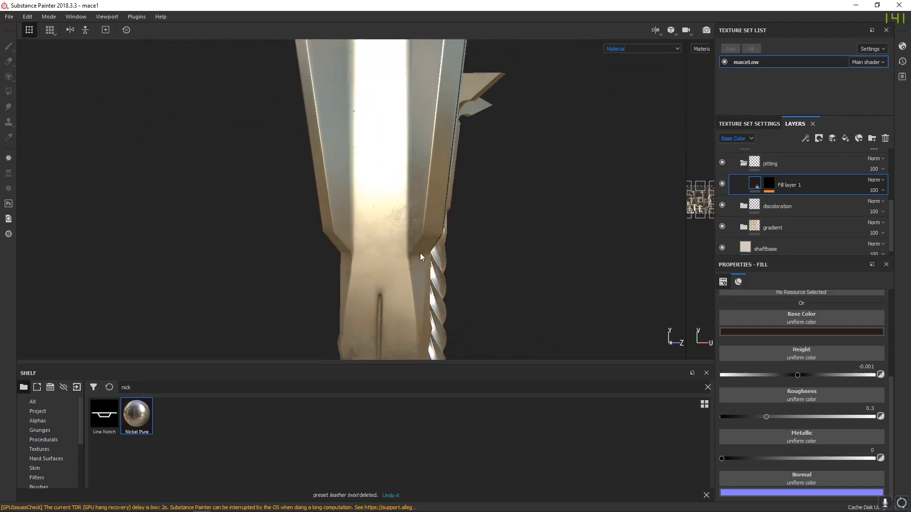
middle_click_drag(421, 257, 405, 70, "alt")
left_click_drag(405, 69, 404, 123, "alt")
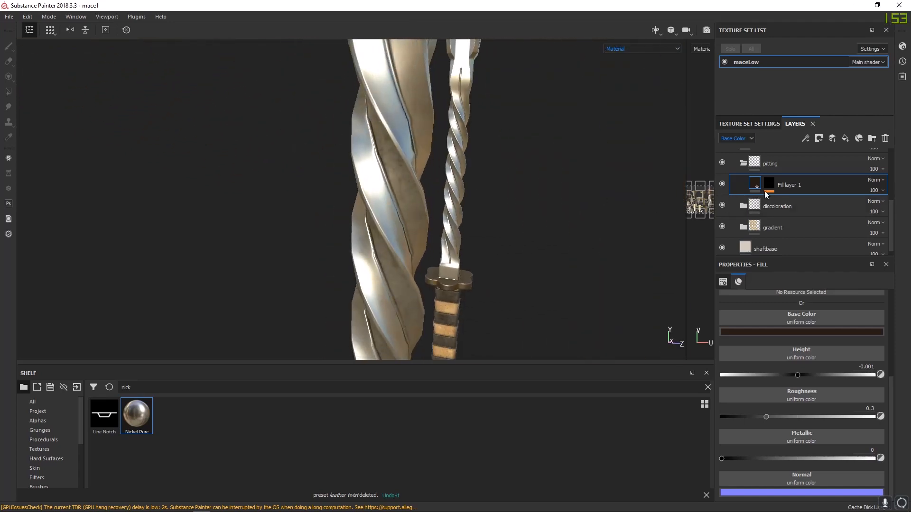
right_click_drag(411, 210, 383, 201, "alt")
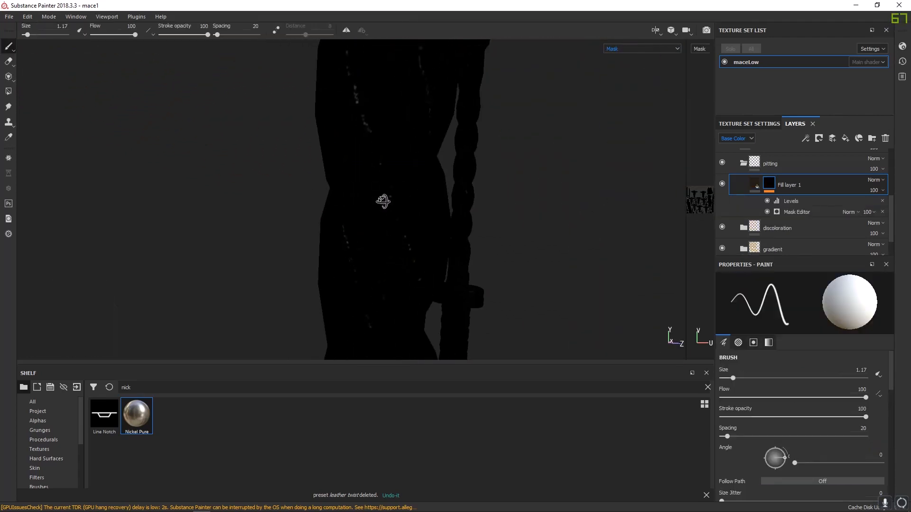
mouse_move(384, 201)
left_mouse_down("alt")
mouse_move(310, 146)
mouse_move(322, 143)
left_mouse_up("alt")
left_click(805, 212)
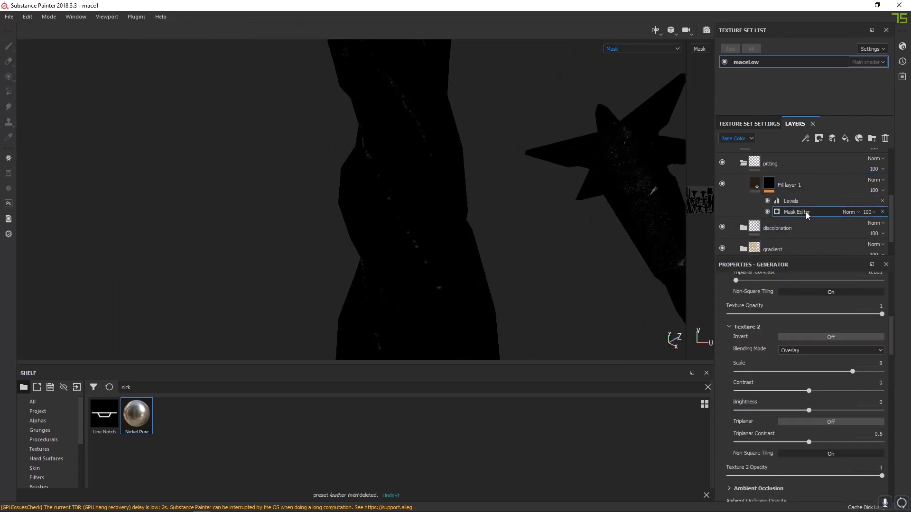
- Reduce the broad curvature levels in the pitting Mask Editor, with Big and Huge at 0, and set Curvature Opacity to 0.85
scroll(792, 417, "down", 4)
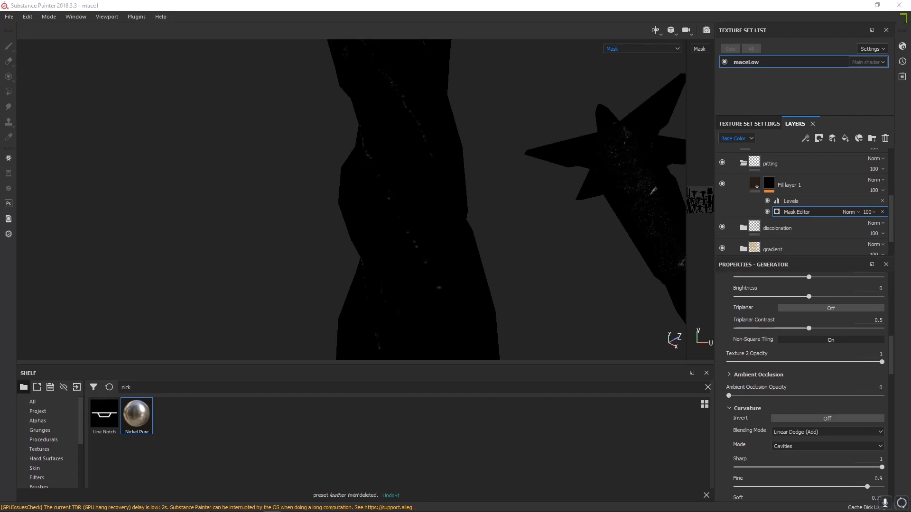
scroll(787, 351, "down", 4)
scroll(421, 116, "down", 3)
left_click_drag(420, 116, 664, 302, "alt+shift")
mouse_move(739, 489)
left_mouse_down()
mouse_move(809, 496)
mouse_move(729, 489)
left_mouse_up()
left_click_drag(751, 470, 726, 471)
left_click_drag(758, 451, 722, 450)
left_click_drag(773, 432, 801, 412)
scroll(798, 381, "down", 3)
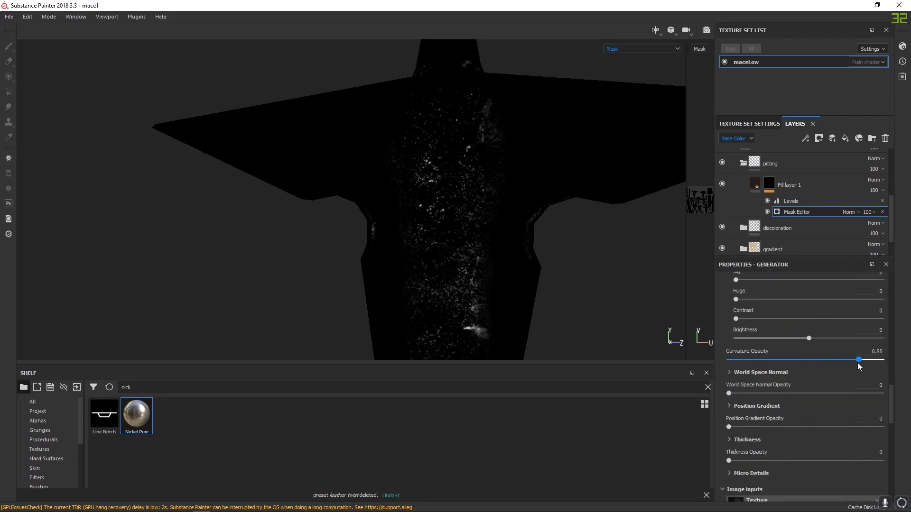
- Set the Balance of the secondary Grunge Dust Spread texture to 1
scroll(790, 408, "down", 5)
left_click_drag(808, 380, 886, 406)
scroll(795, 434, "down", 4)
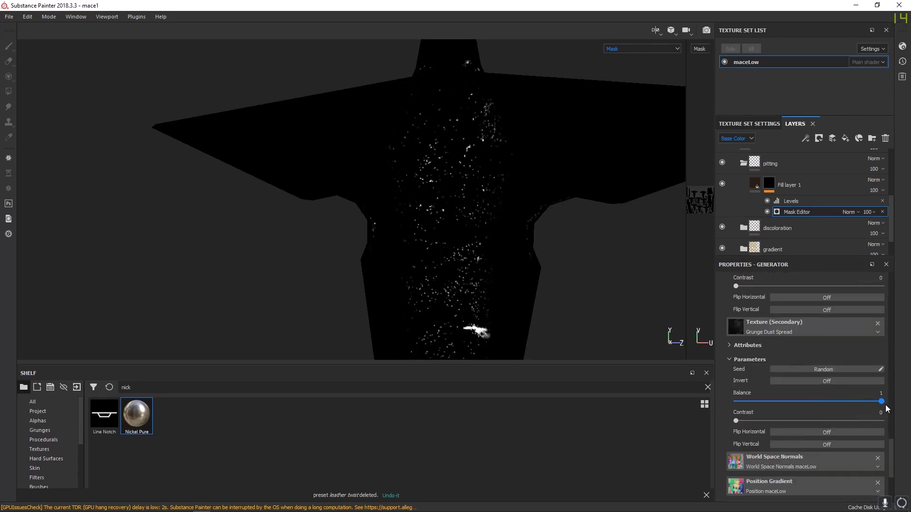
- Set the Mask Editor's first Texture scale to 4.65, return to the material view and reduce that scale further on the mace head
scroll(815, 446, "down", 10)
mouse_move(798, 380)
left_mouse_down()
mouse_move(771, 384)
mouse_move(804, 385)
left_mouse_up()
key("m")
right_click_drag(441, 199, 815, 324, "alt")
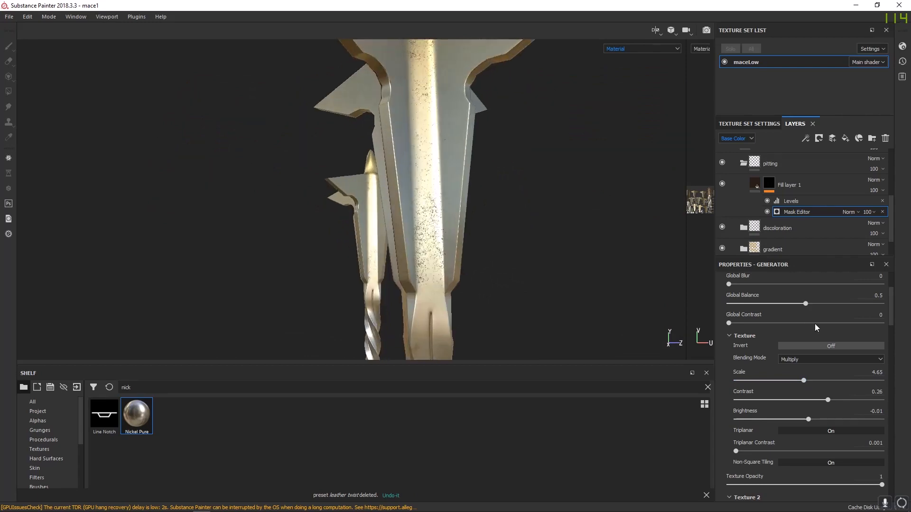
left_click_drag(804, 381, 777, 382)
left_click_drag(427, 119, 464, 223, "alt")
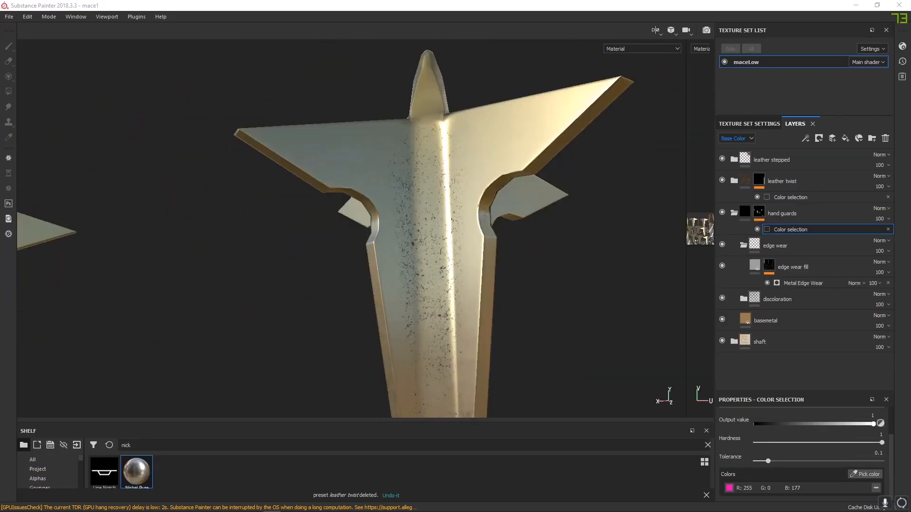
- Examine the pitting on the mace head and follow the twisted shaft down to the hand guard and grip
left_click_drag(441, 199, 461, 248, "alt")
right_click_drag(461, 248, 365, 131, "alt")
left_click_drag(365, 130, 366, 205, "alt")
middle_click_drag(377, 177, 383, 203, "alt")
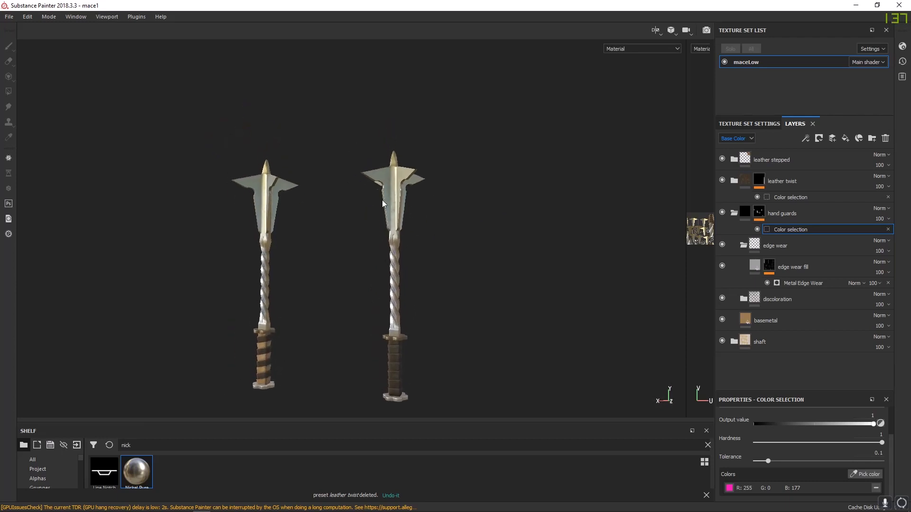
right_click_drag(382, 203, 439, 177, "alt")
key("f")
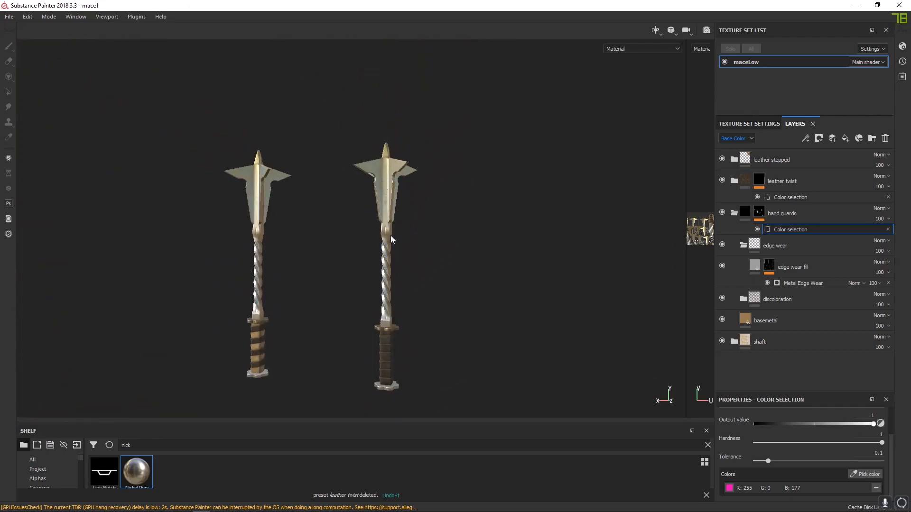
right_click_drag(392, 239, 505, 336, "alt")
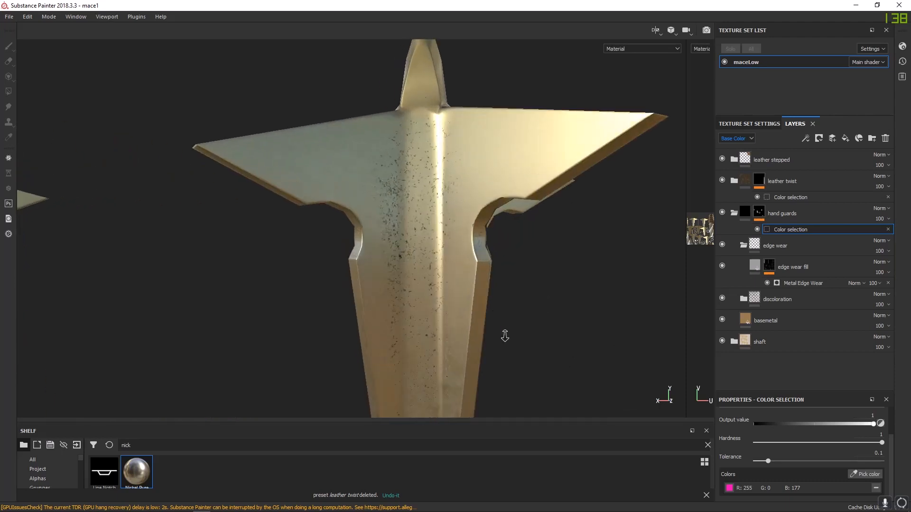
left_click_drag(505, 336, 478, 272, "alt")
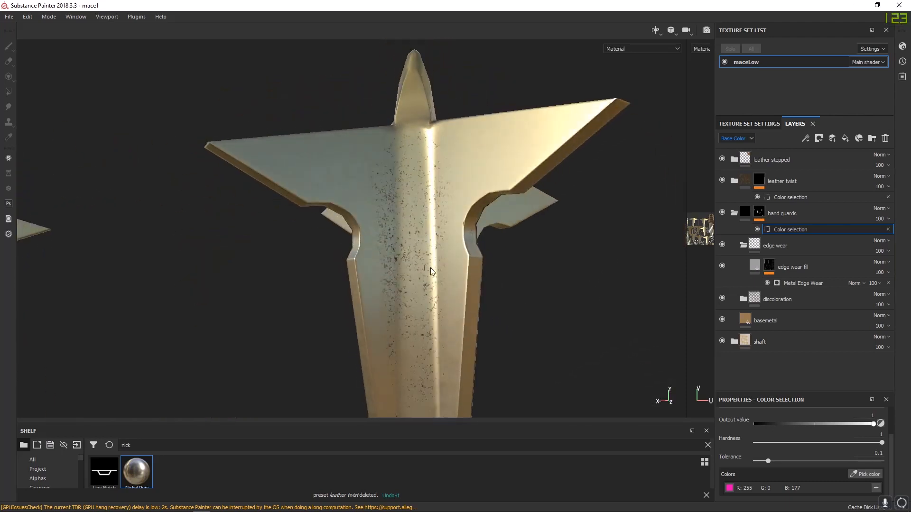
right_click_drag(431, 269, 390, 257, "alt")
middle_click_drag(391, 257, 458, 195, "alt")
middle_click_drag(446, 332, 432, 199, "alt")
middle_click_drag(451, 361, 431, 199, "alt")
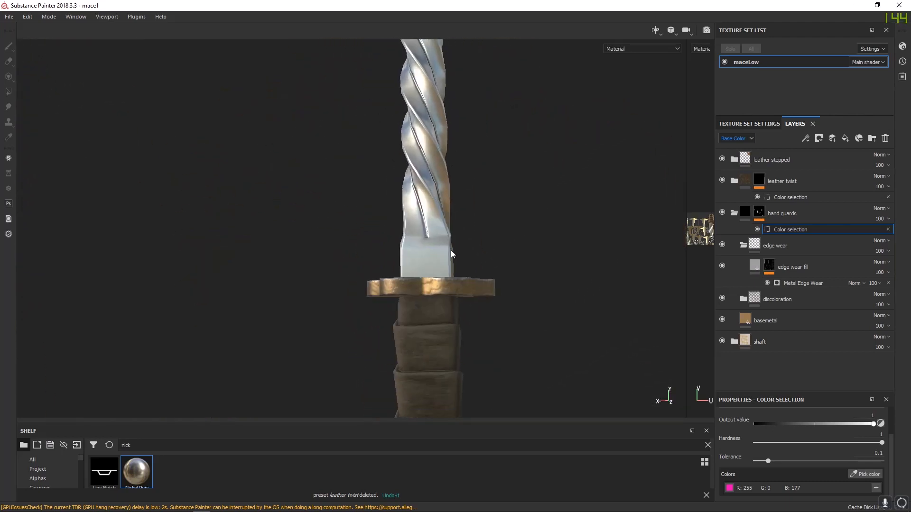
left_click_drag(451, 255, 451, 351, "alt")
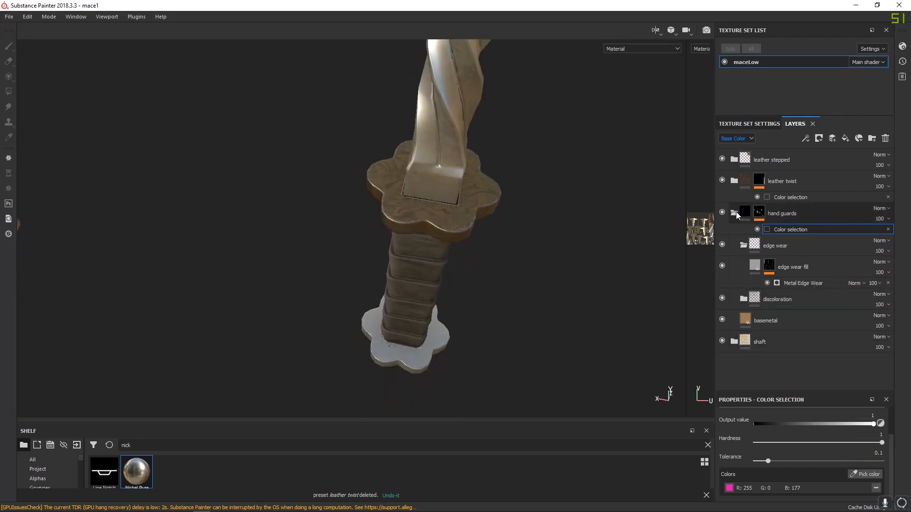
- Add the pommel's green ID color to the Color selection mask of the hand guards folder
left_click(734, 212)
left_click(735, 213)
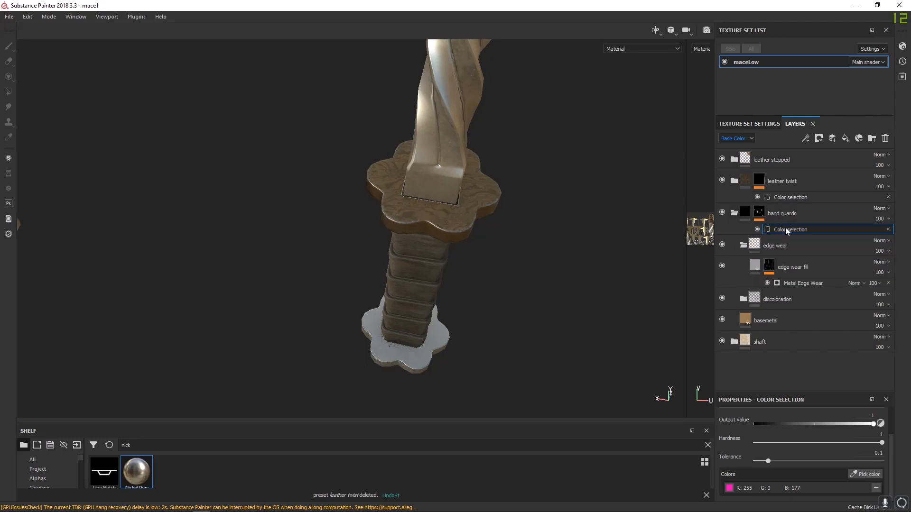
left_click(864, 475)
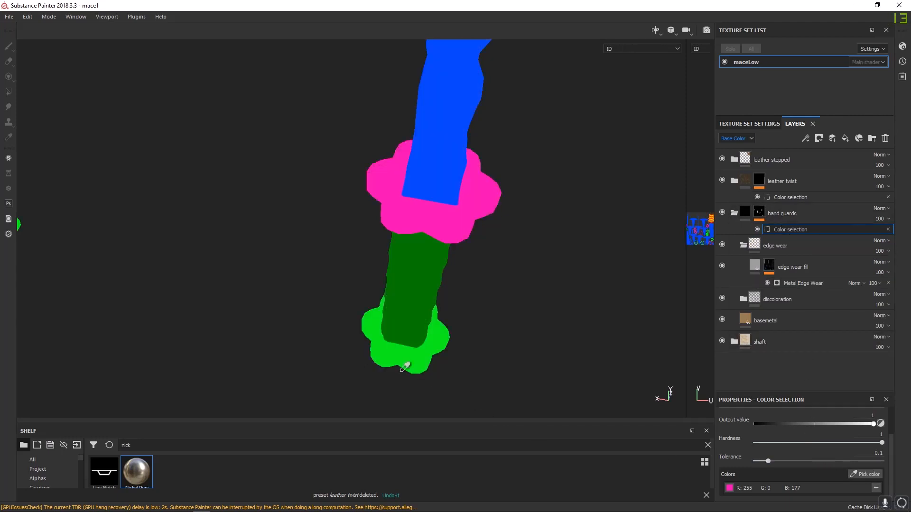
left_click(417, 353)
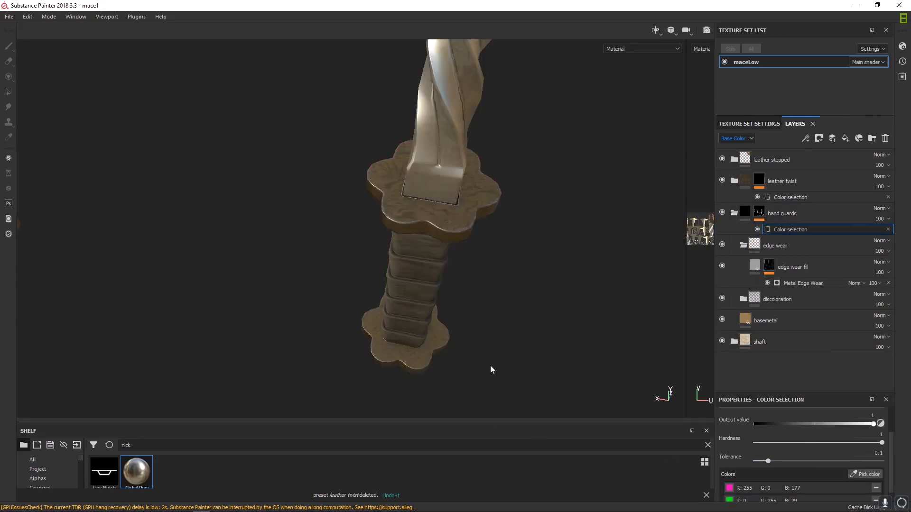
- Inspect the metal material on the hand guards and pommels around both grips
key("f")
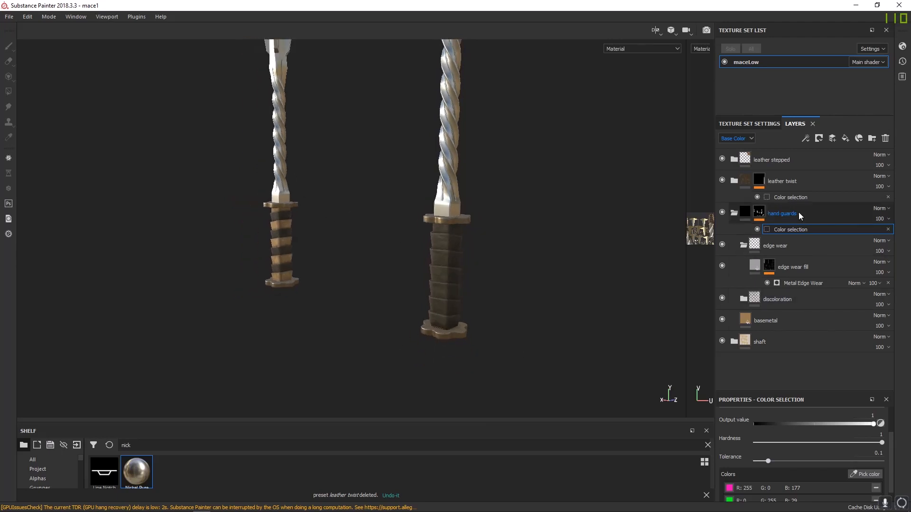
left_click_drag(416, 229, 429, 204, "alt")
right_click_drag(428, 204, 473, 234, "alt")
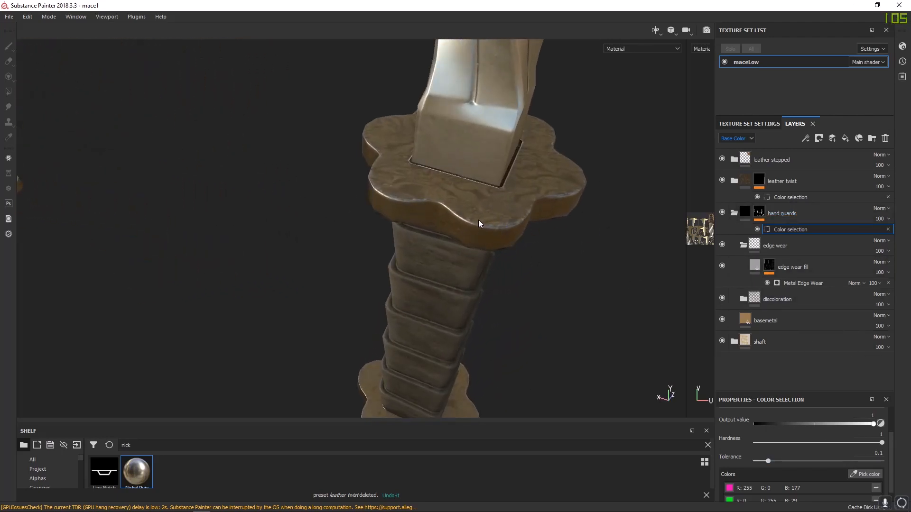
left_click_drag(506, 307, 473, 254, "alt")
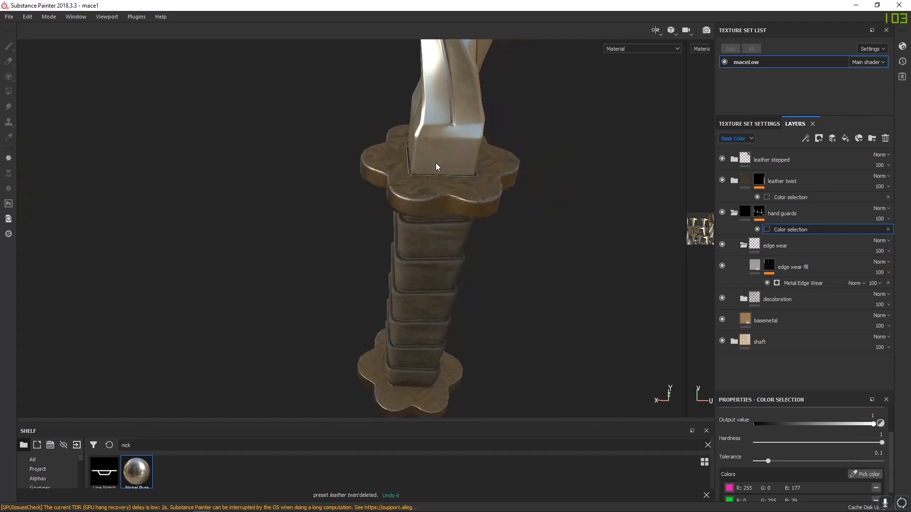
right_click_drag(409, 237, 163, 96, "alt")
middle_click_drag(322, 219, 484, 256, "alt")
left_click_drag(484, 256, 372, 216, "alt")
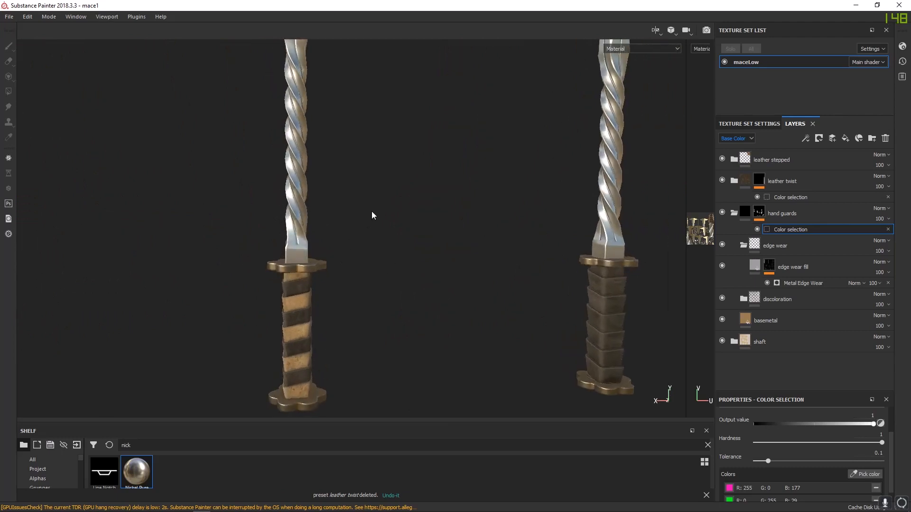
- Review both complete maces from several angles and under different environment lighting
right_click_drag(372, 215, 218, 179, "alt")
middle_click_drag(479, 218, 382, 261, "alt")
right_click_drag(383, 260, 378, 220, "alt")
left_click_drag(378, 220, 382, 257, "alt")
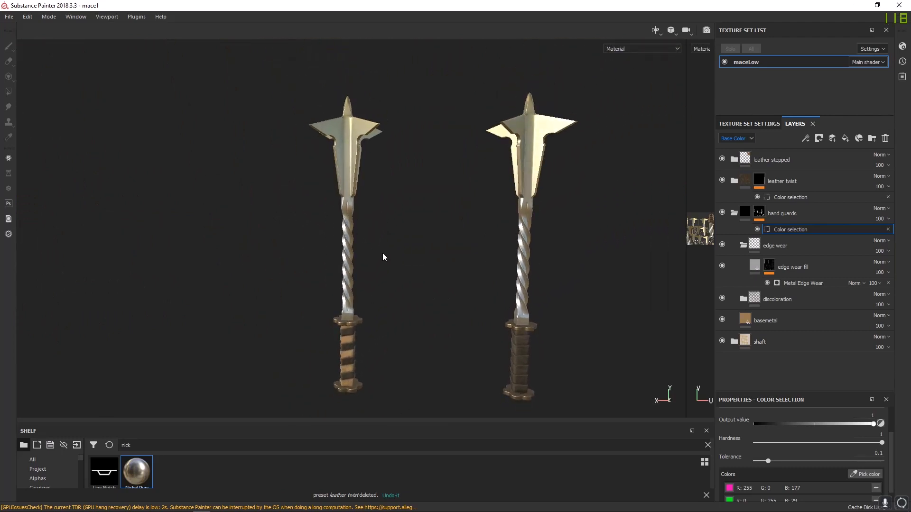
middle_click_drag(383, 254, 346, 228, "alt")
mouse_move(340, 230)
right_mouse_down("shift")
mouse_move(390, 248)
mouse_move(336, 238)
right_mouse_up("shift")
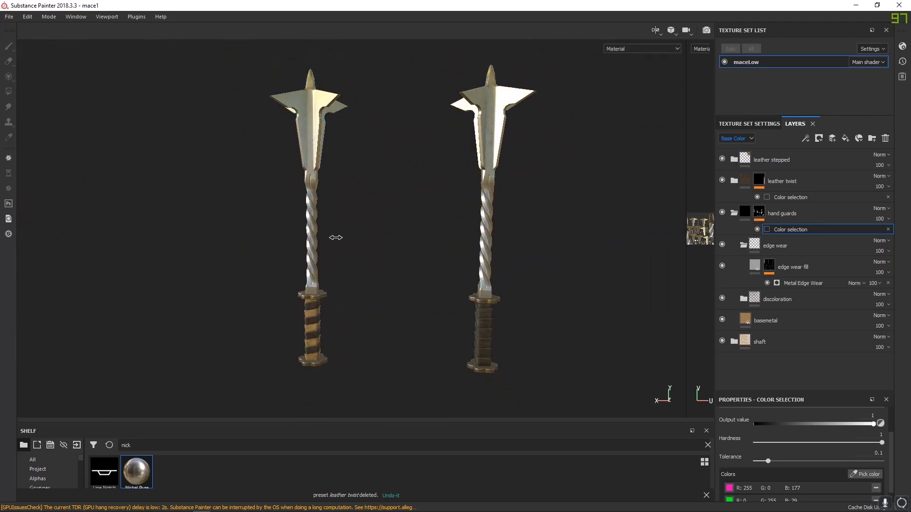
left_click_drag(336, 238, 380, 234, "alt")
middle_click_drag(428, 219, 407, 238, "alt")
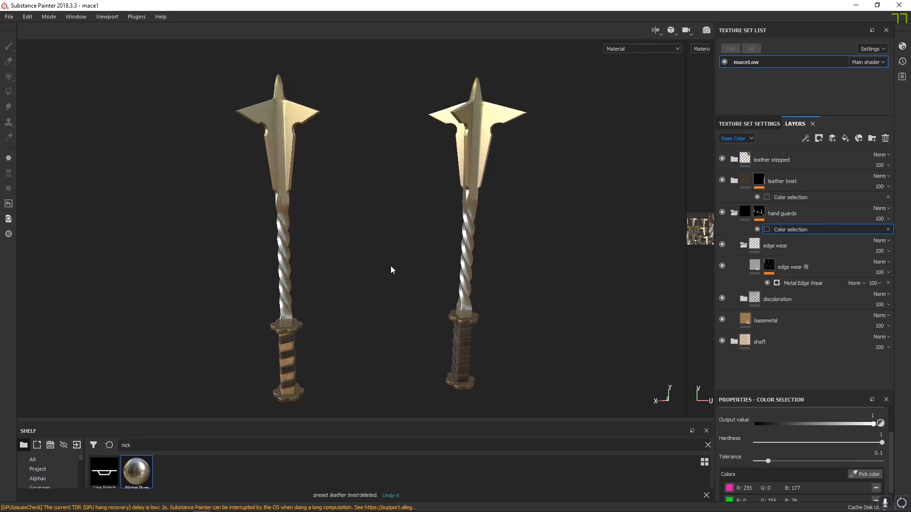
left_click_drag(391, 267, 347, 284, "alt")
mouse_move(368, 232)
left_mouse_down("alt")
mouse_move(428, 234)
mouse_move(386, 210)
left_mouse_up("alt")
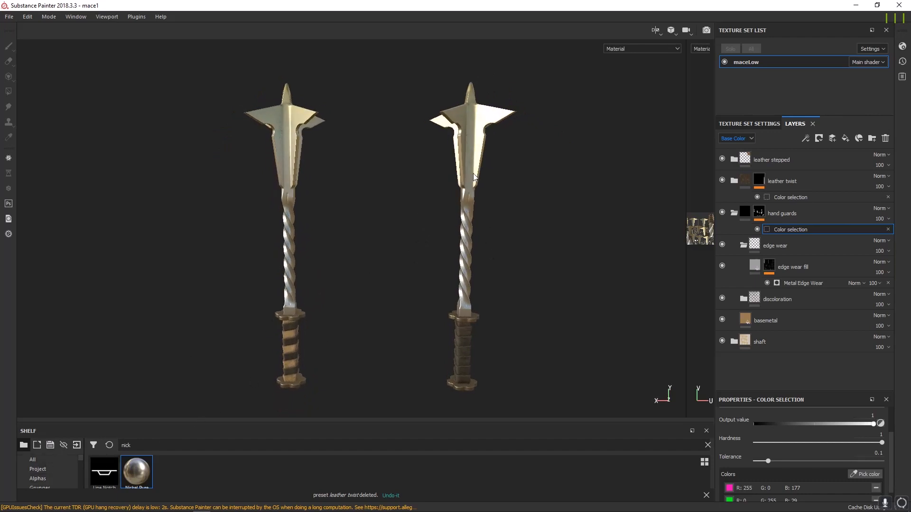
mouse_move(375, 290)
left_mouse_down("alt")
mouse_move(423, 256)
mouse_move(366, 313)
left_mouse_up("alt")
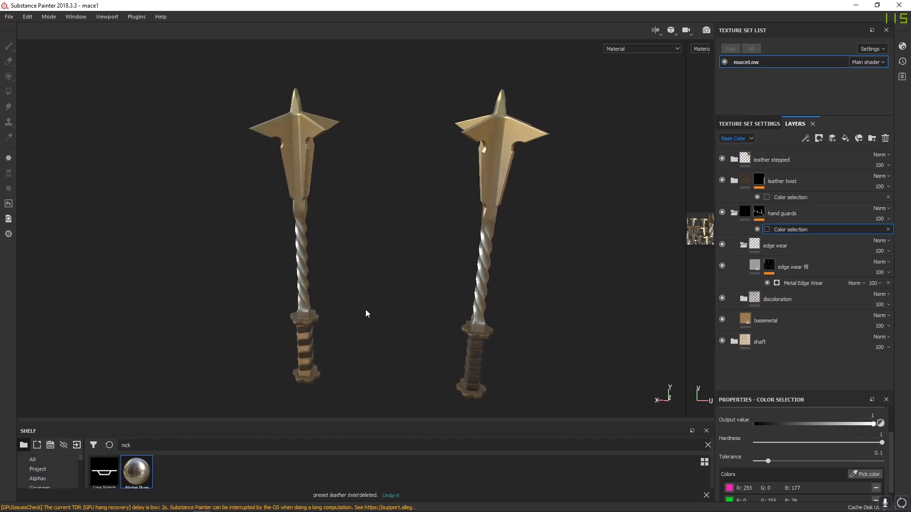
mouse_move(320, 253)
left_mouse_down("alt")
mouse_move(354, 212)
mouse_move(354, 223)
mouse_move(313, 258)
left_mouse_up("alt")
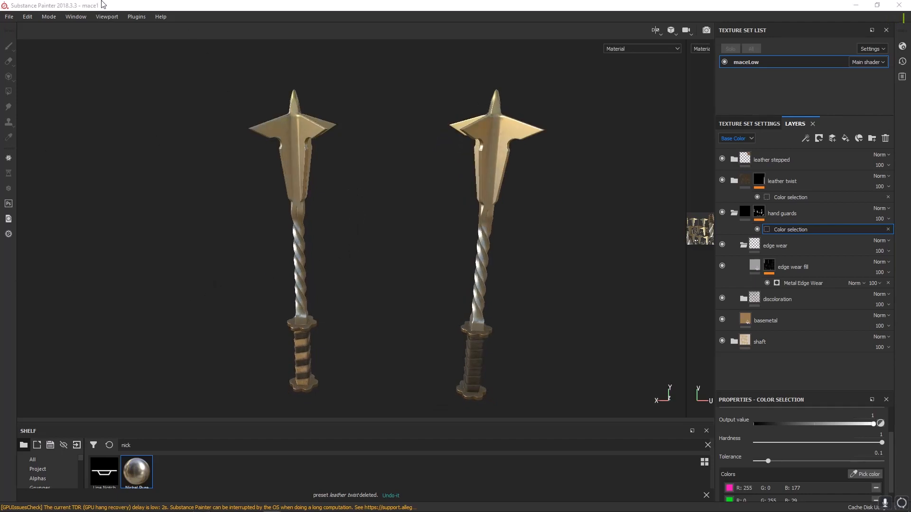
- Open the texture export settings and browse for an output folder to D:/Class/Tutorial_Mace/texturing
left_click(10, 18)
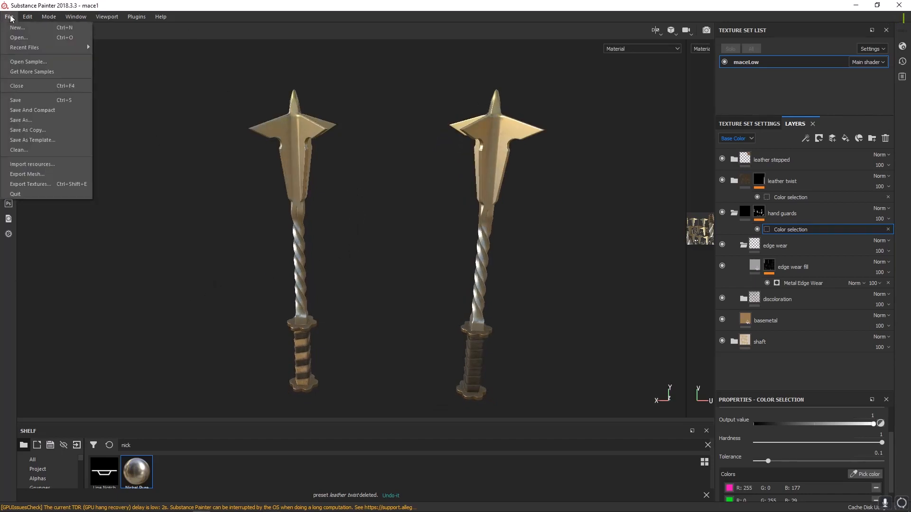
left_click(40, 188)
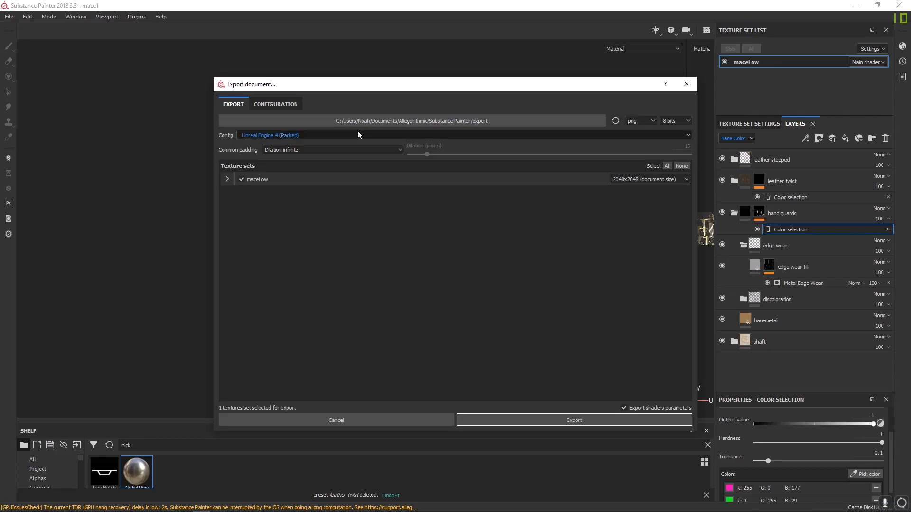
left_click(431, 121)
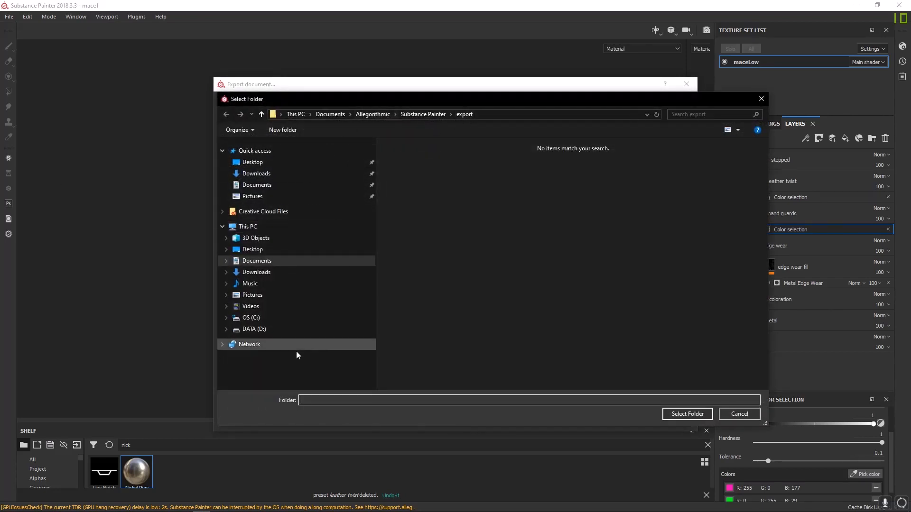
left_click(275, 331)
double_click(412, 198)
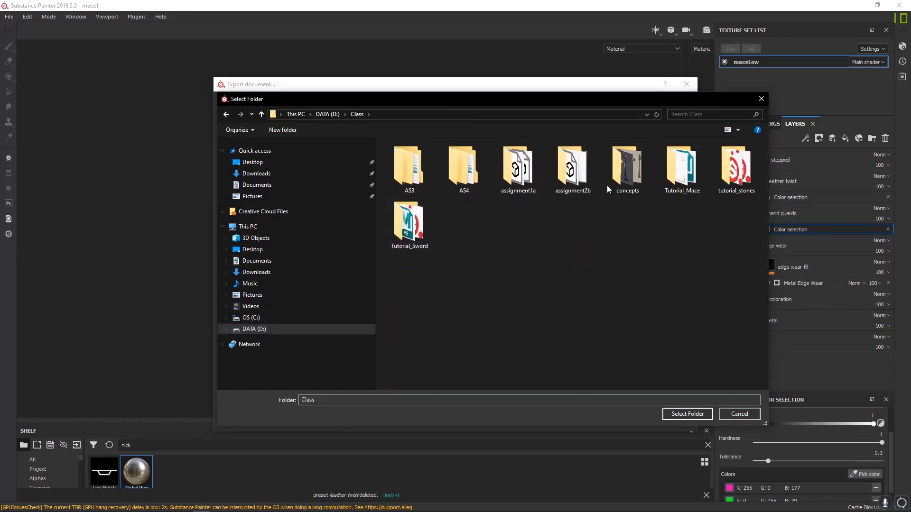
double_click(678, 168)
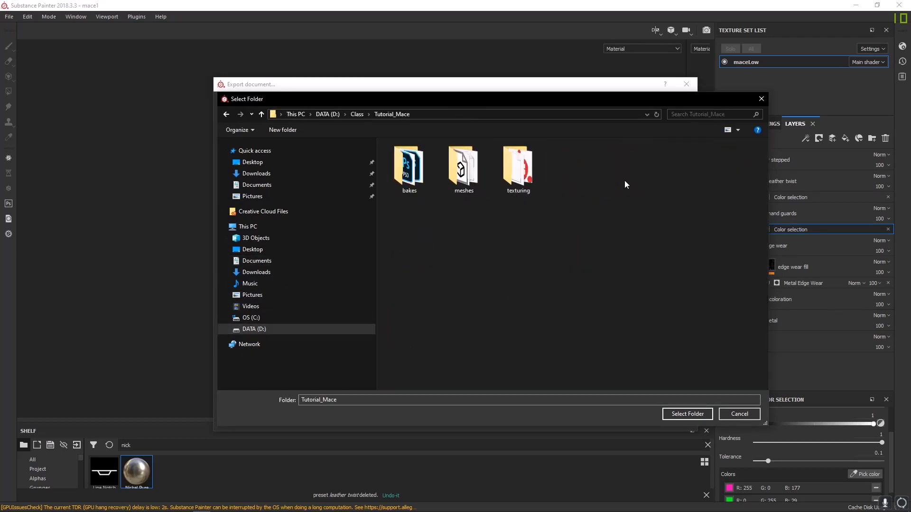
double_click(523, 182)
- Create a folder named textures inside texturing and choose it as the export destination
right_click(451, 237)
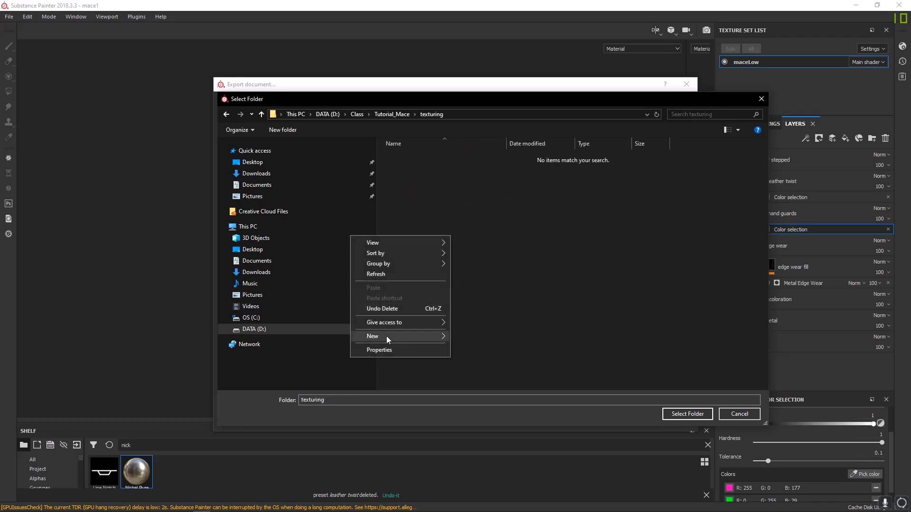
mouse_move(386, 336)
left_click(476, 337)
type("textures")
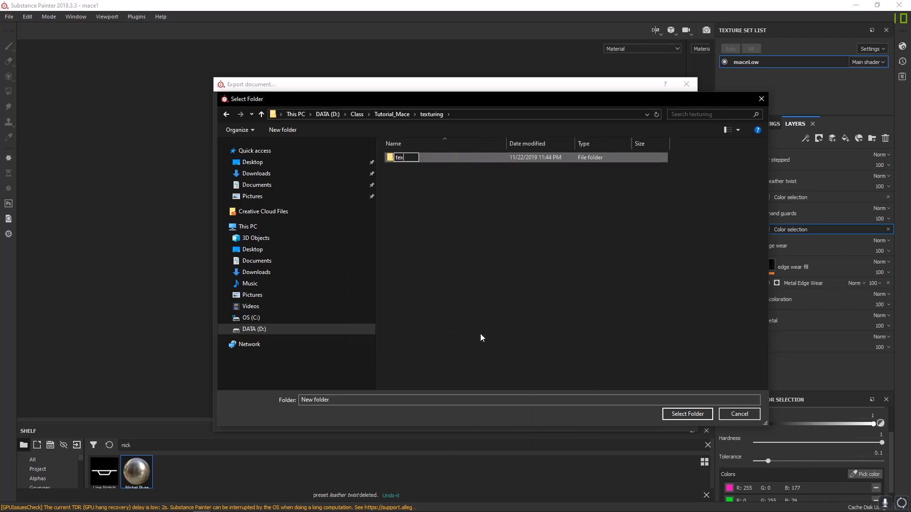
key("Return")
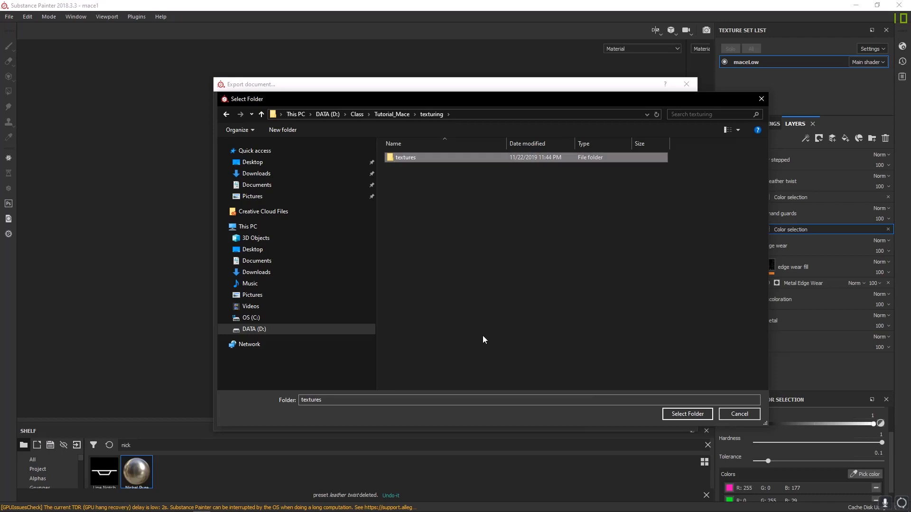
left_click(687, 413)
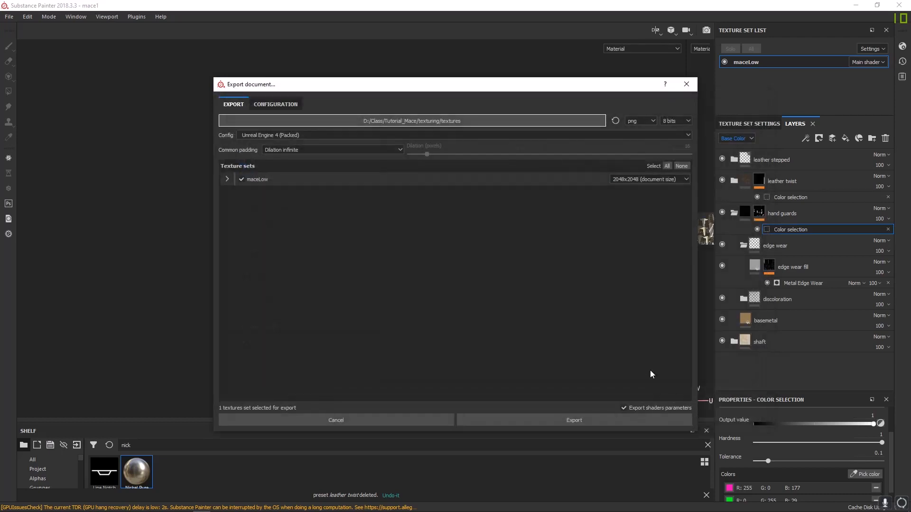
- Set the file format of the exported textures to targa
left_click(639, 121)
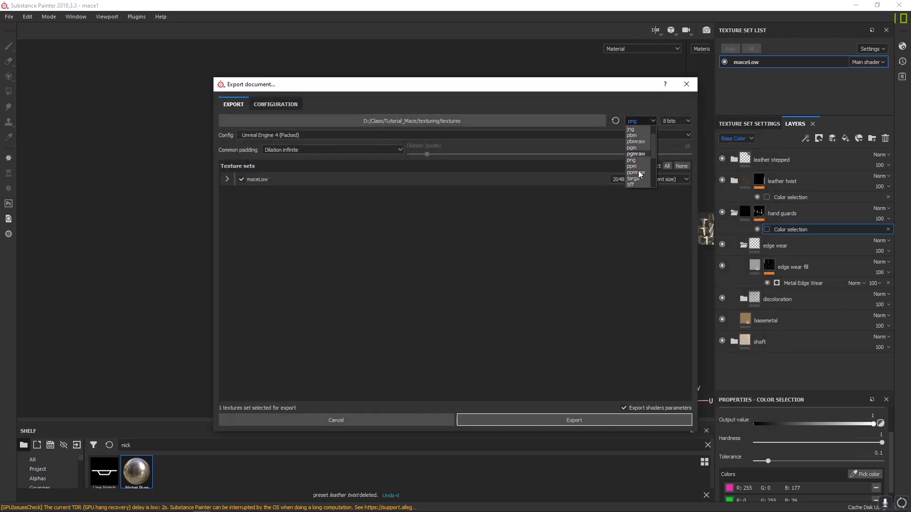
left_click(633, 179)
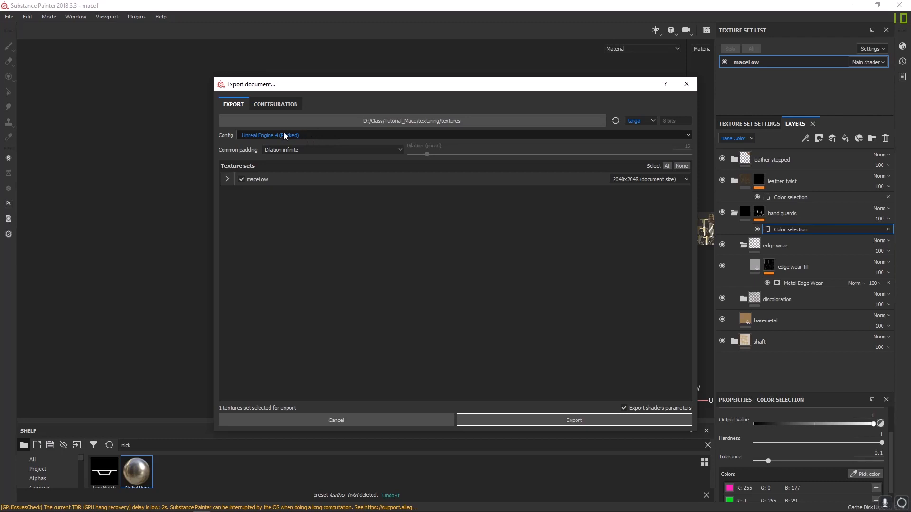
- Export the maceLow texture set using the Unreal Engine 4 (Packed) configuration
left_click(300, 135)
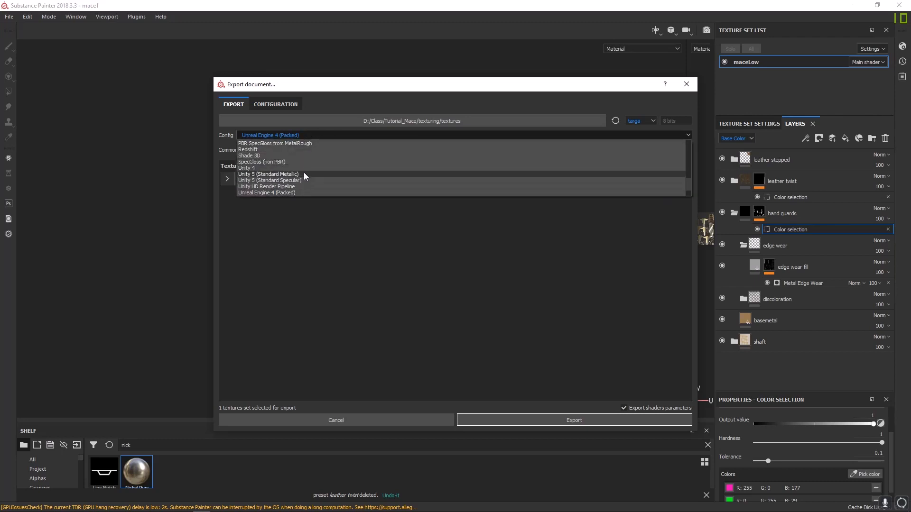
left_click(280, 170)
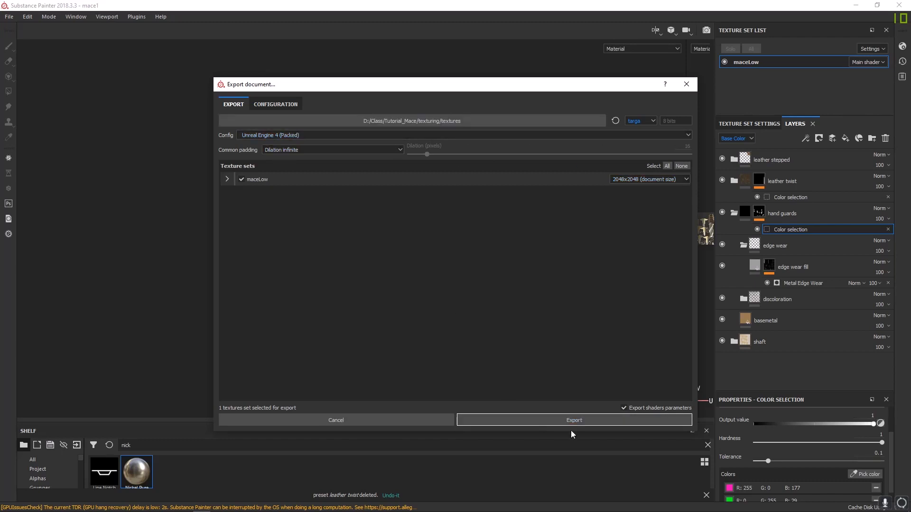
left_click(562, 419)
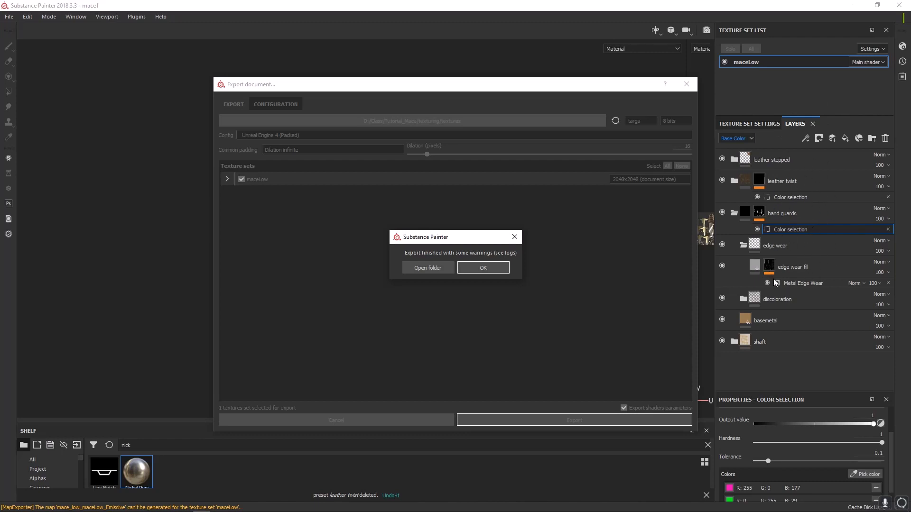
- Open the export folder and inspect the mace_low_maceLow_BaseColor texture up close in Photoshop
left_click(423, 268)
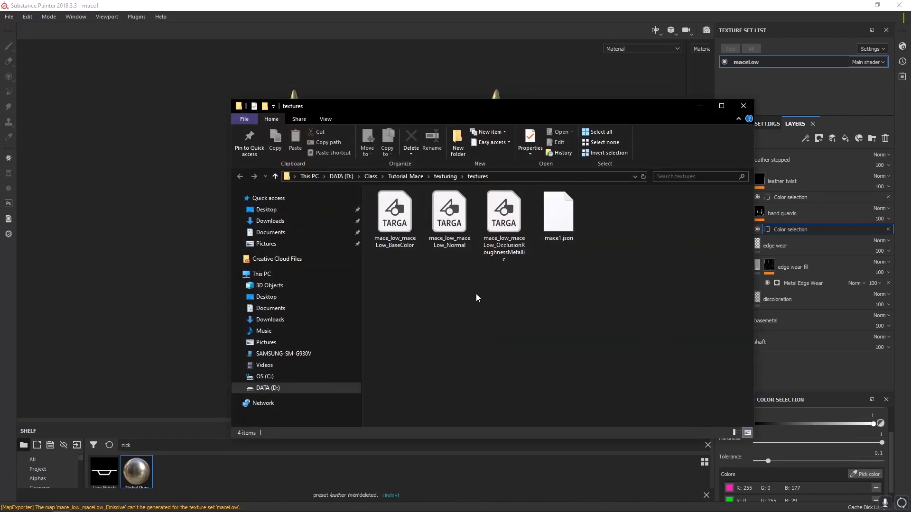
double_click(394, 228)
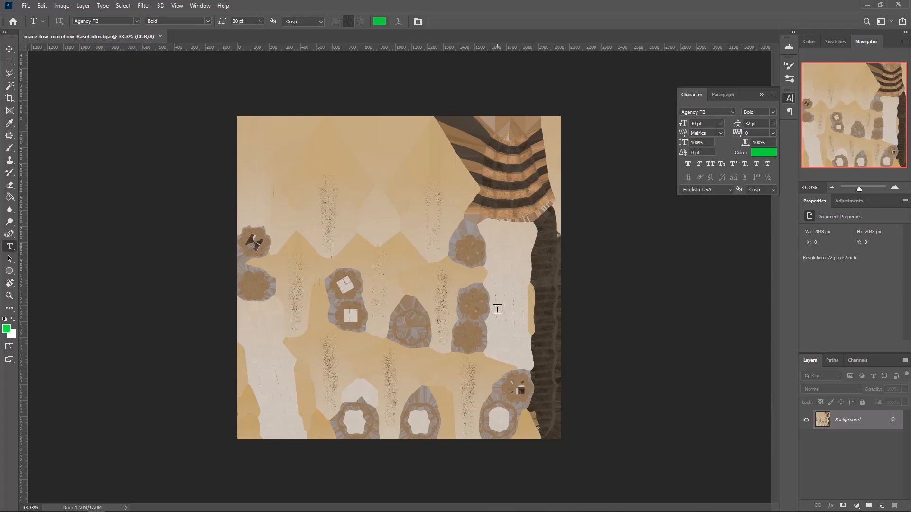
scroll(418, 309, "up", 3, "alt")
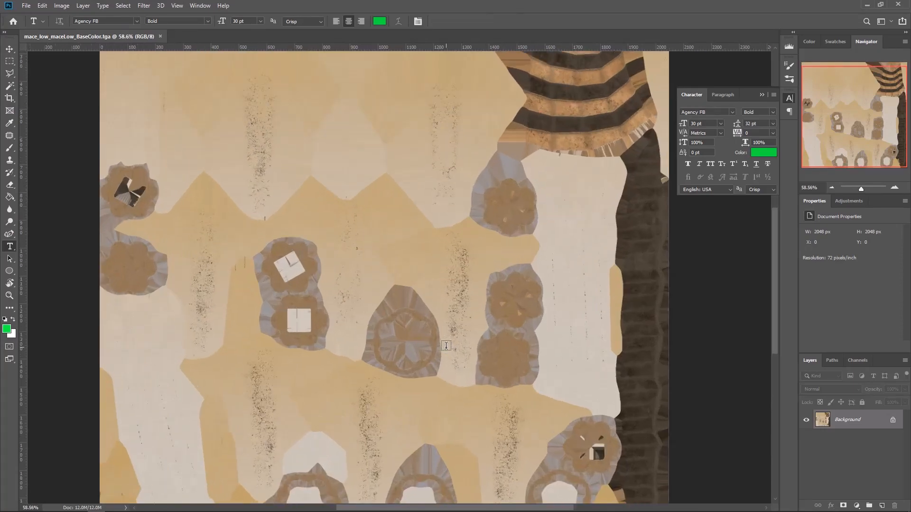
- Open the exported mace_low_maceLow_Normal texture in Photoshop and examine its blade, shaft and grip details up close
key("super")
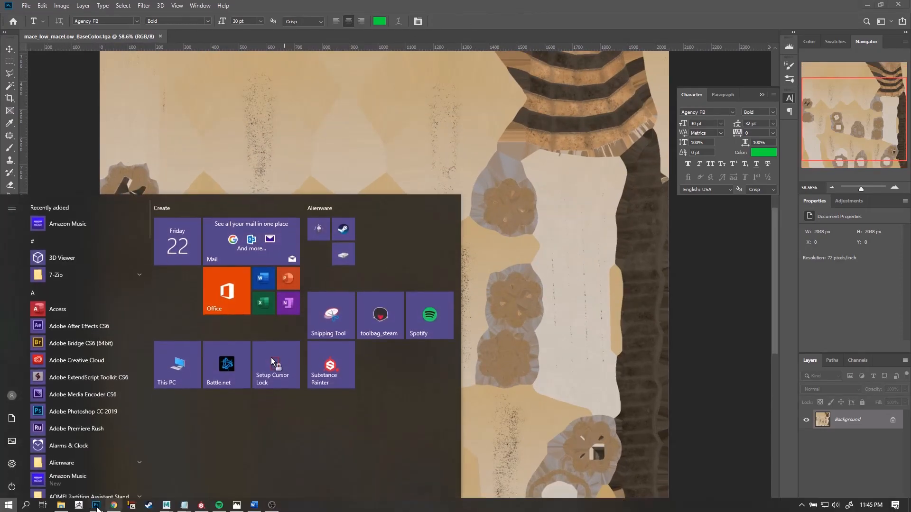
left_click(75, 507)
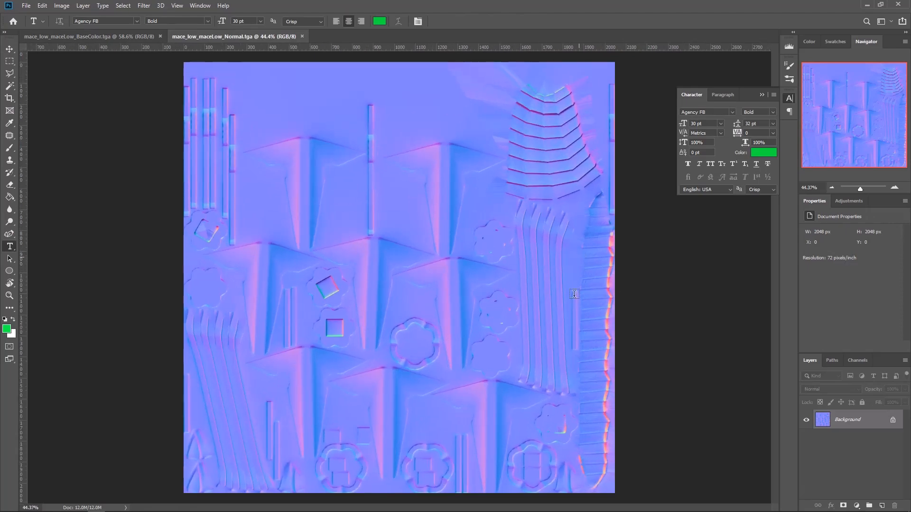
scroll(571, 358, "up", 5, "alt")
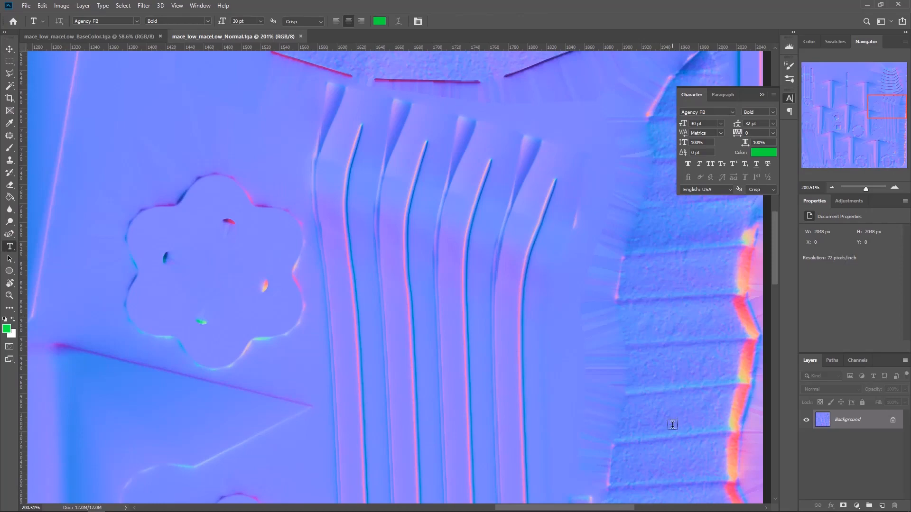
left_click_drag(225, 229, 692, 326)
left_click_drag(113, 124, 715, 369)
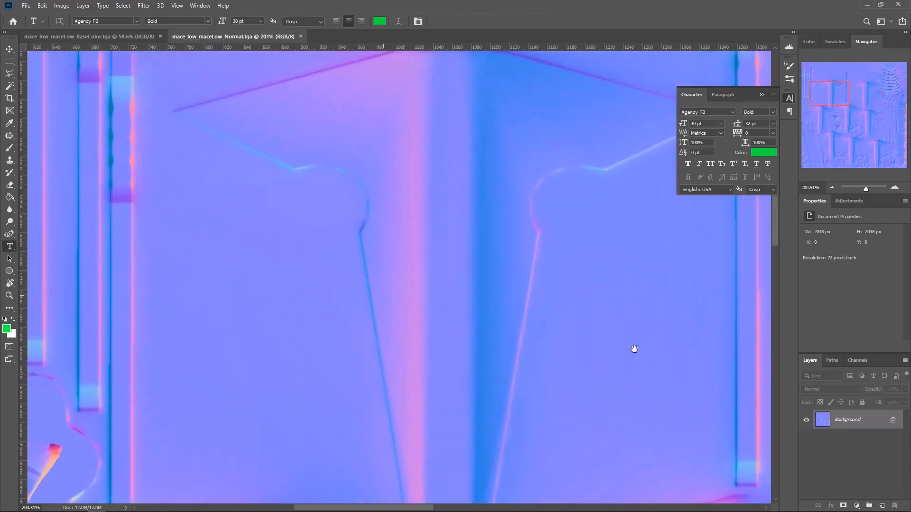
left_click_drag(127, 285, 408, 146)
left_click_drag(531, 499, 441, 193)
scroll(490, 251, "up", 12, "alt")
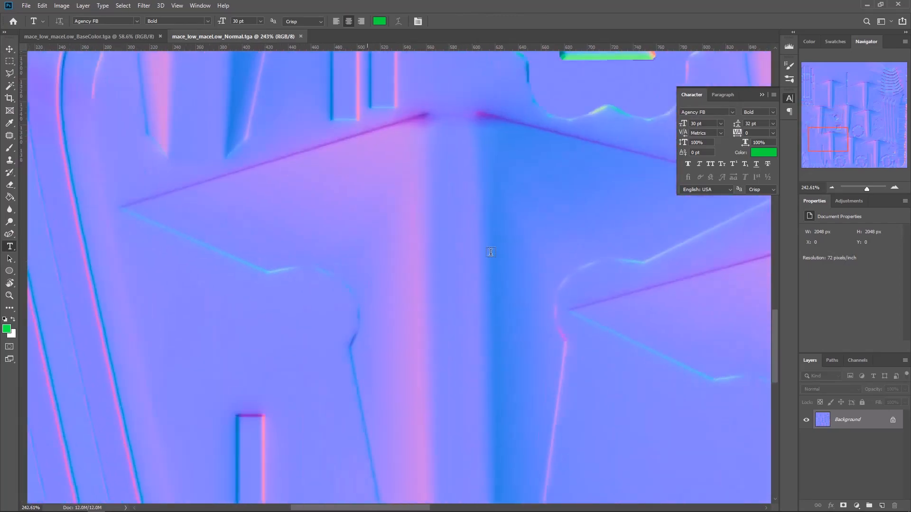
scroll(490, 250, "down", 14, "alt")
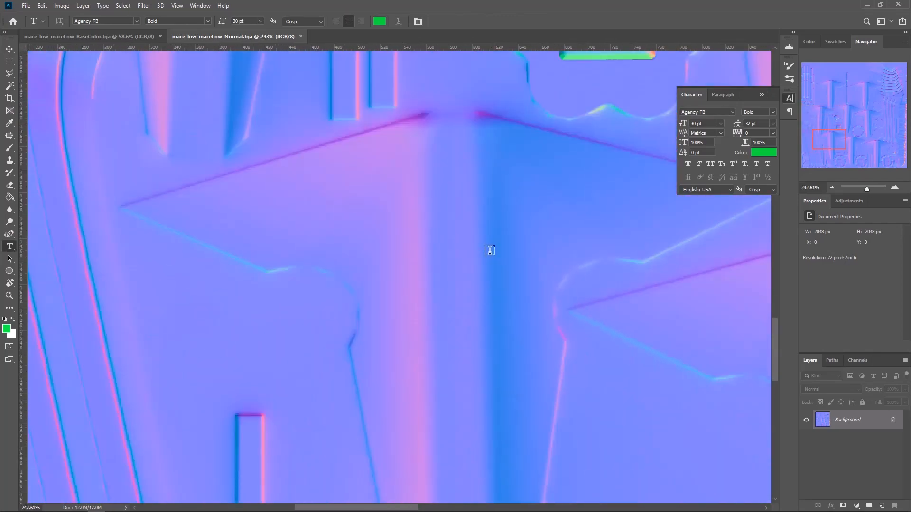
left_click_drag(509, 355, 365, 59)
left_click_drag(537, 309, 453, 490)
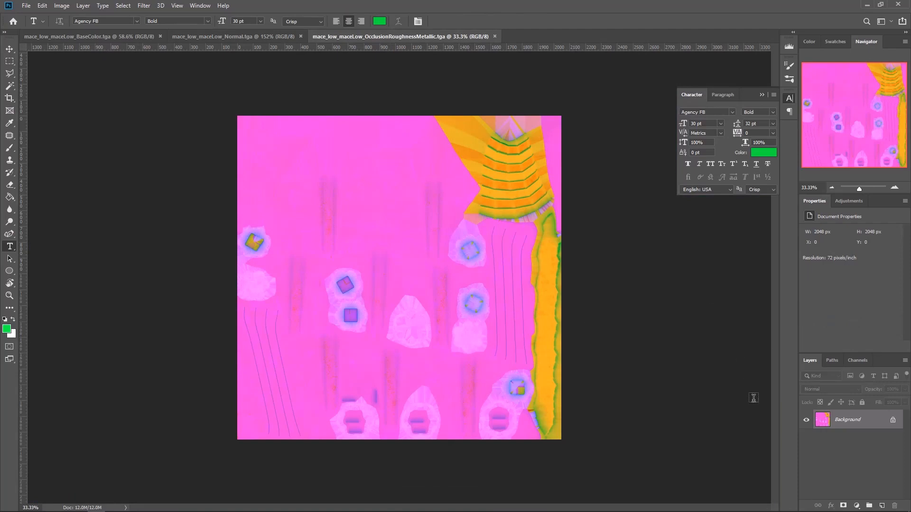
- View the blue, red and green channels of the OcclusionRoughnessMetallic texture one at a time
left_click(856, 361)
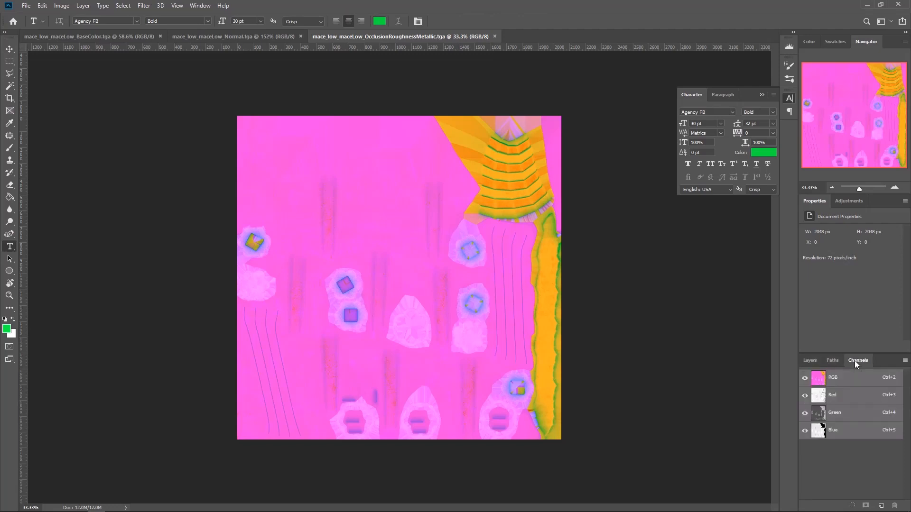
left_click(841, 433)
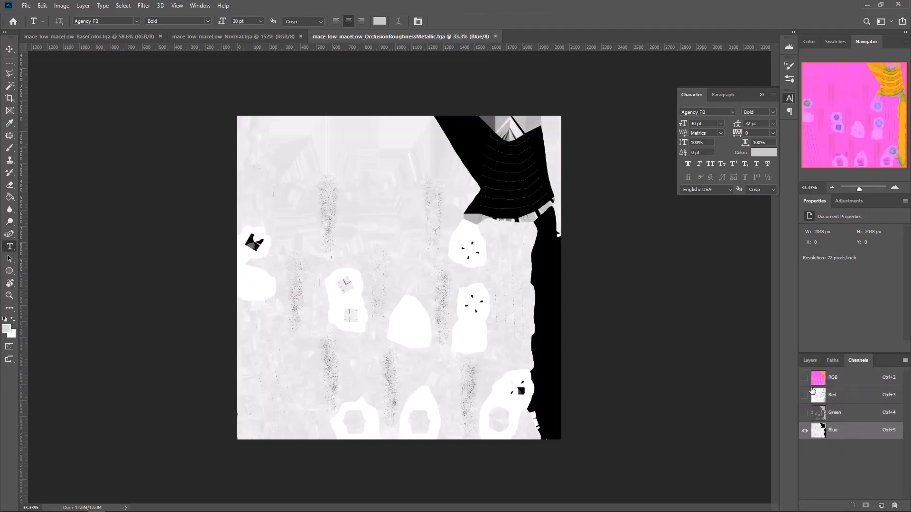
left_click(850, 397)
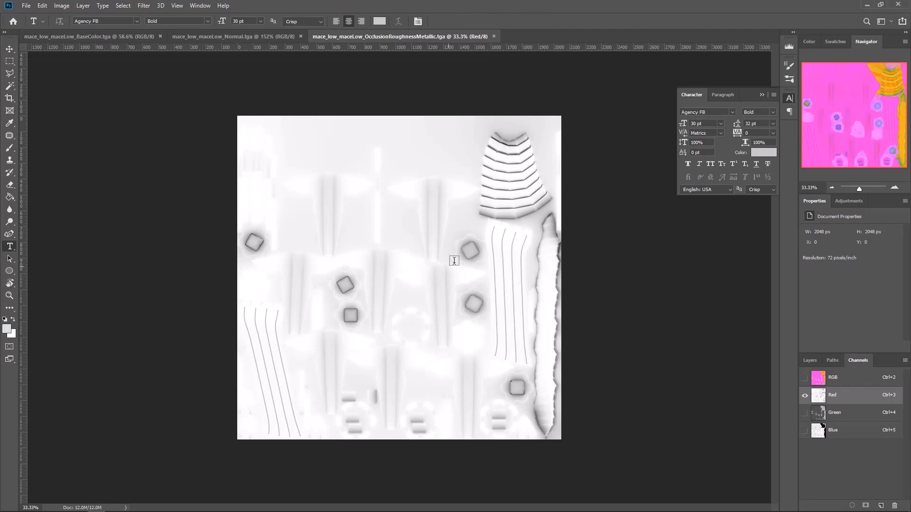
left_click(806, 414)
left_click(805, 395)
scroll(399, 278, "up", 2, "alt")
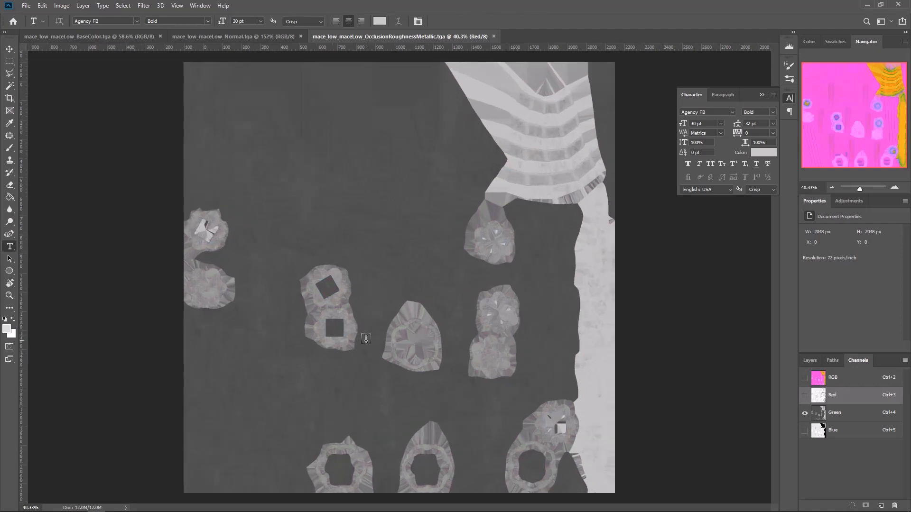
- Isolate the blue channel to examine the metallic pitting up close, and restore the full RGB view
left_click(805, 431)
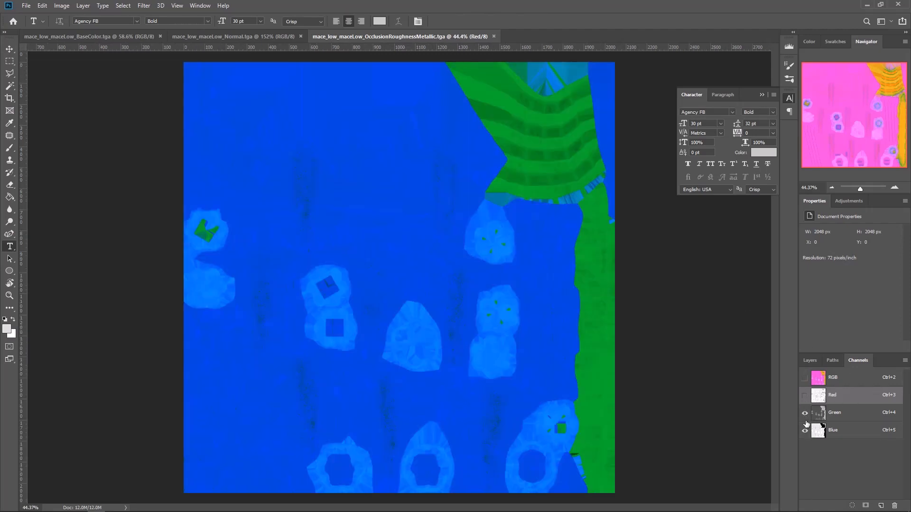
left_click(804, 413)
scroll(503, 336, "up", 1, "alt")
scroll(503, 336, "up", 1, "alt")
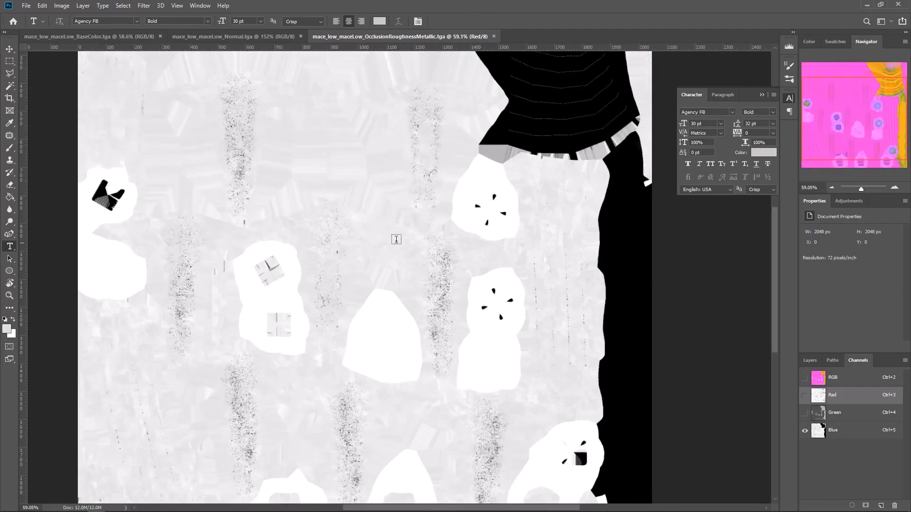
scroll(396, 240, "up", 6, "alt")
scroll(396, 240, "up", 1, "alt")
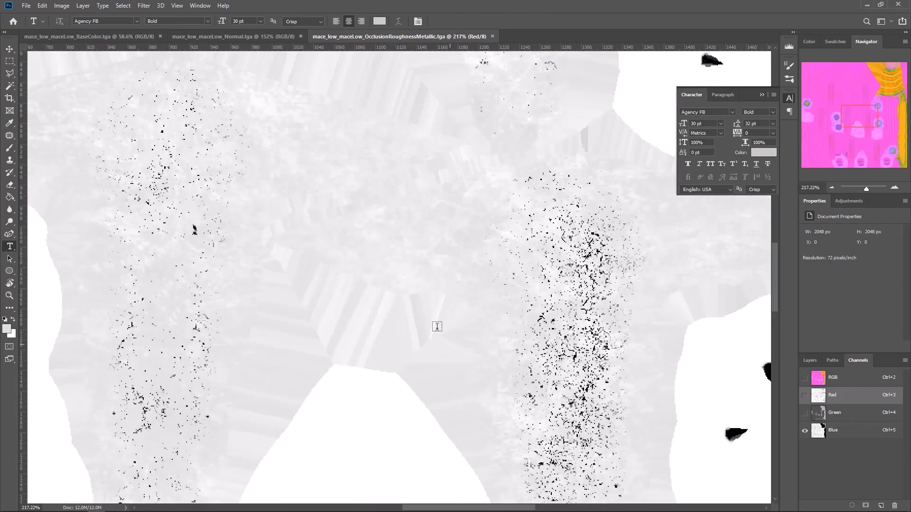
left_click(805, 378)
scroll(373, 356, "down", 10, "alt")
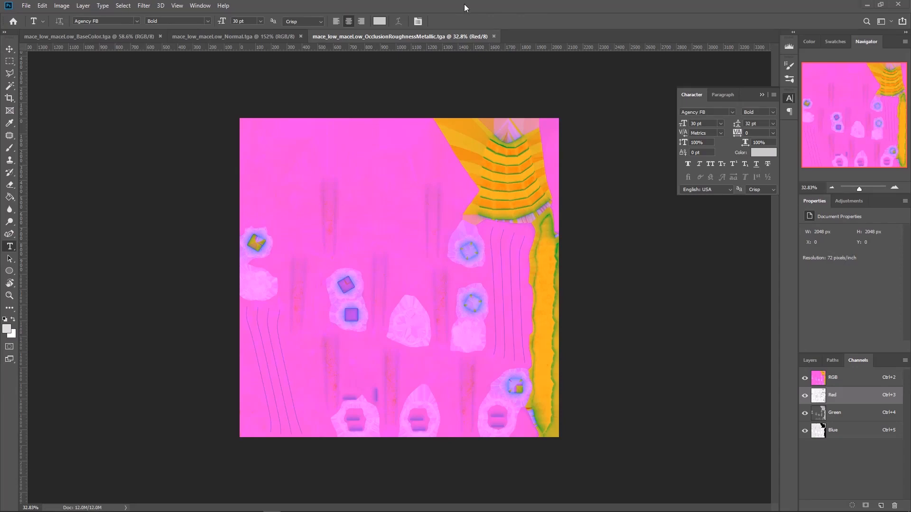
- Switch back to Substance Painter and review both textured maces from the grips up to the heads
mouse_move(464, 8)
left_mouse_down()
mouse_move(849, 144)
mouse_move(910, 144)
left_mouse_up()
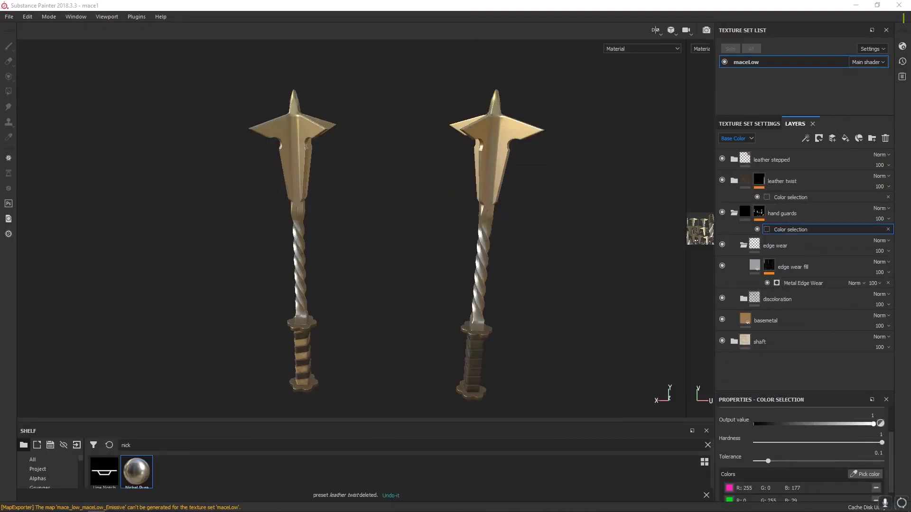
mouse_move(421, 238)
left_mouse_down("alt")
mouse_move(431, 234)
mouse_move(368, 206)
mouse_move(507, 293)
mouse_move(441, 248)
mouse_move(445, 297)
left_mouse_up("alt")
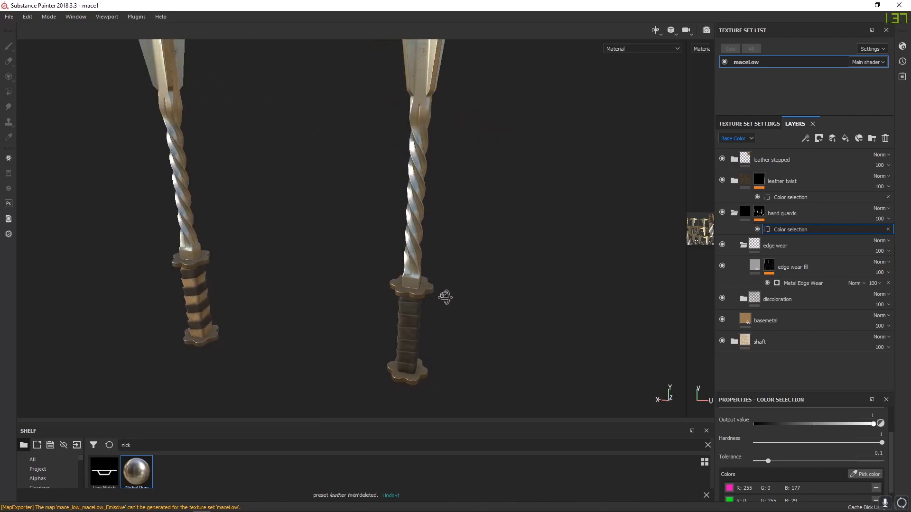
middle_click_drag(467, 204, 464, 310, "alt")
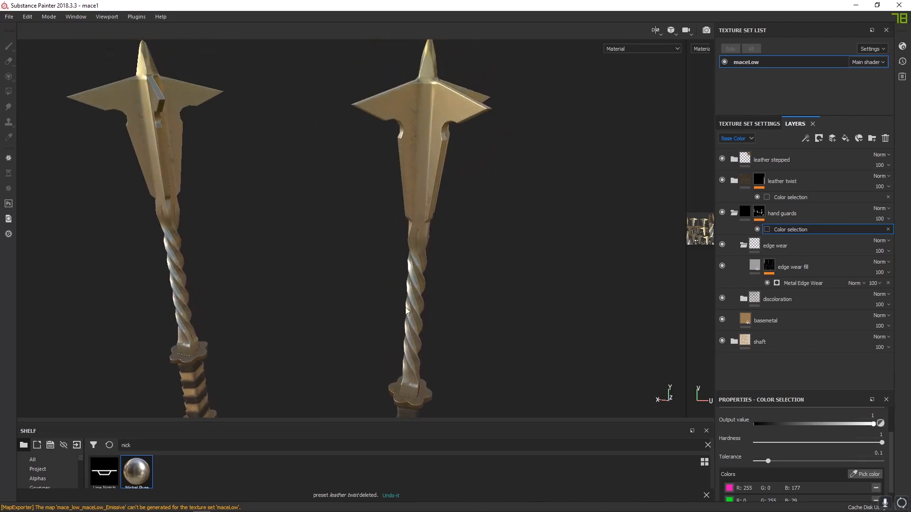